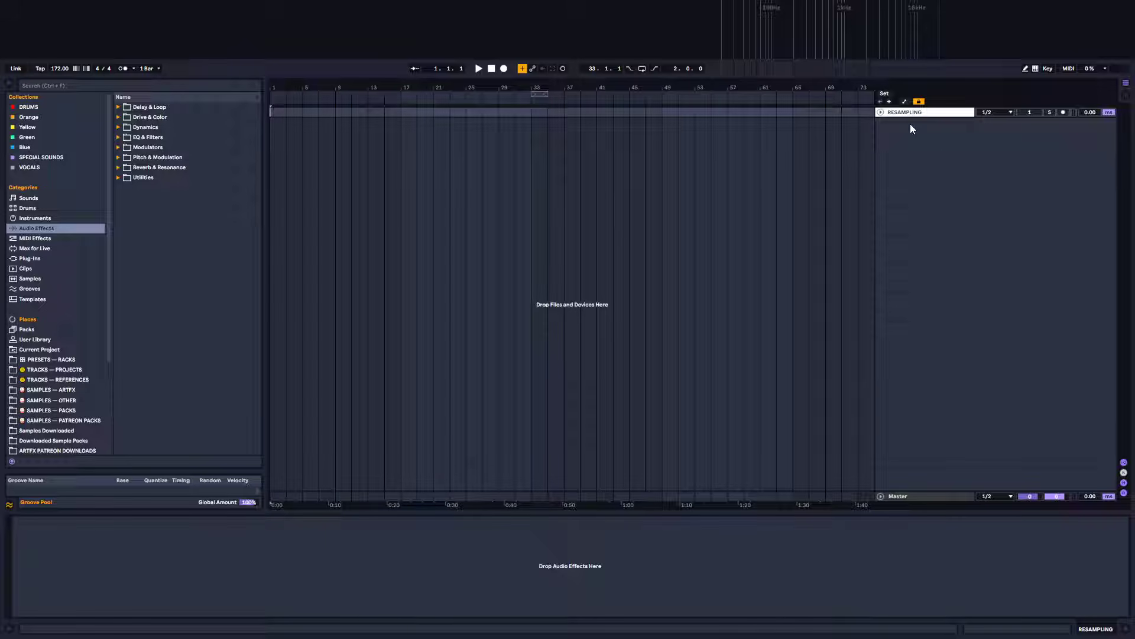
Remove the tape-stop device and the mastering rack from the Master track's effect chain
click(914, 499)
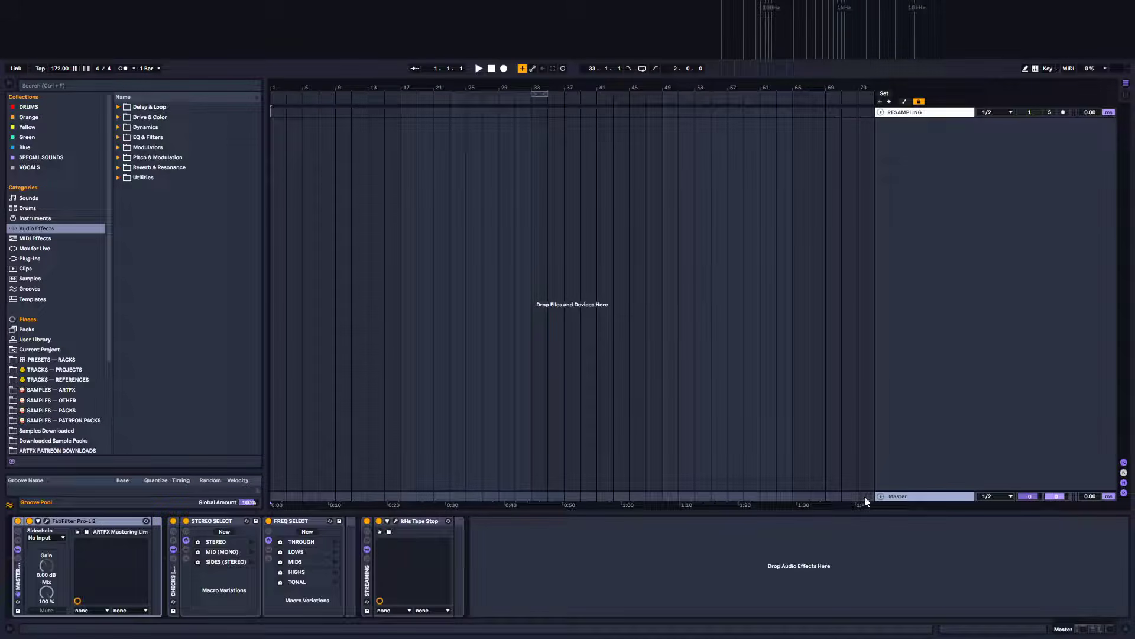
click(365, 577)
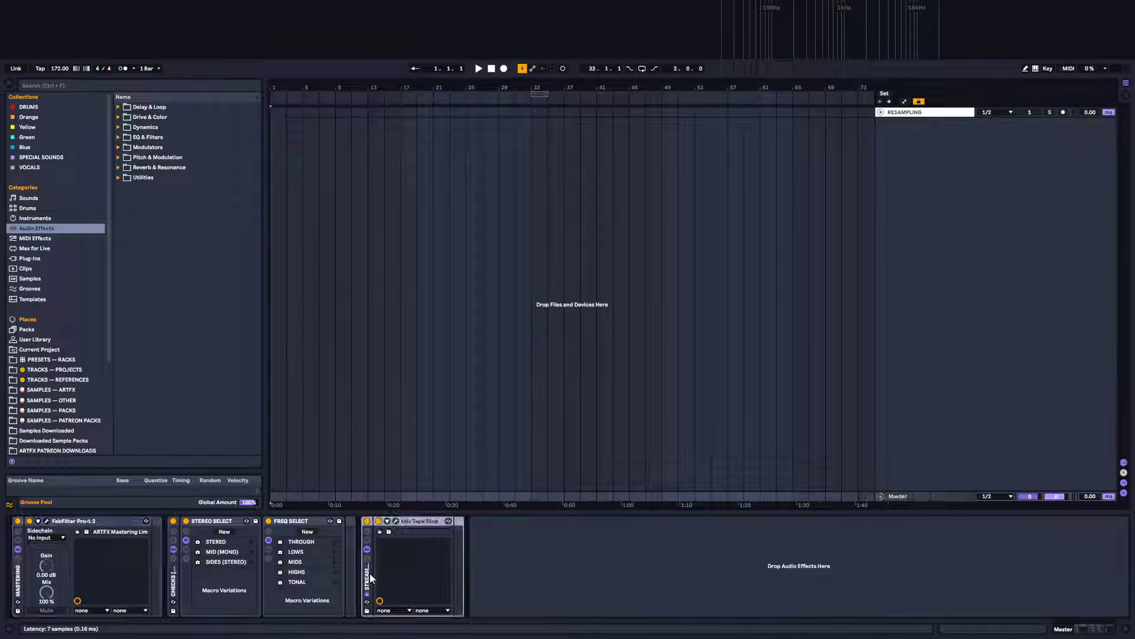
key(Delete)
click(27, 569)
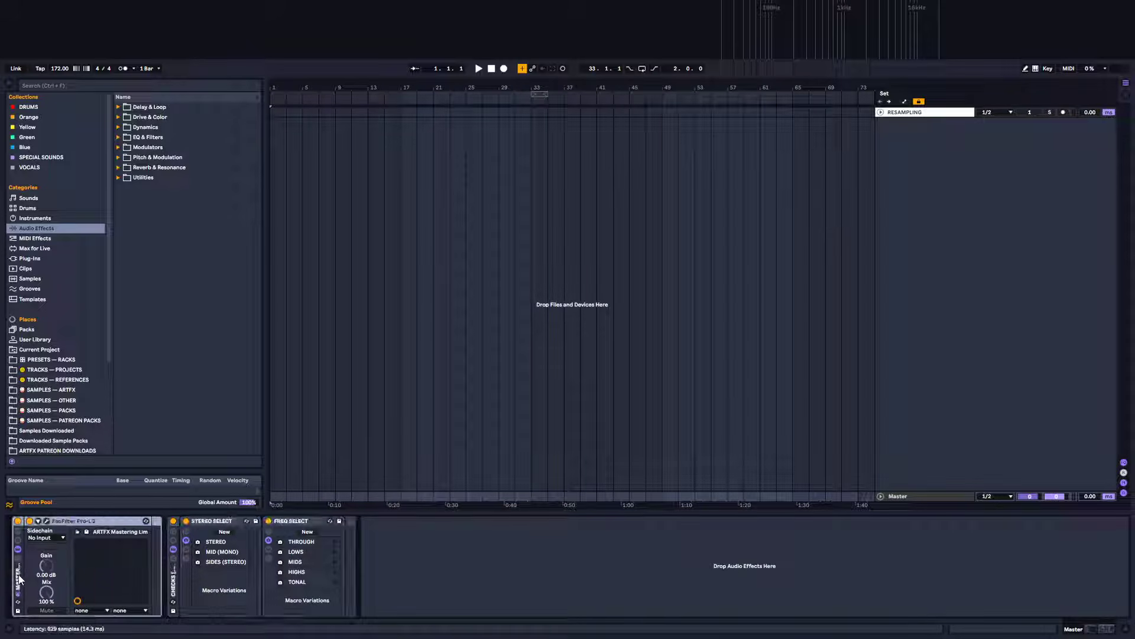
key(Delete)
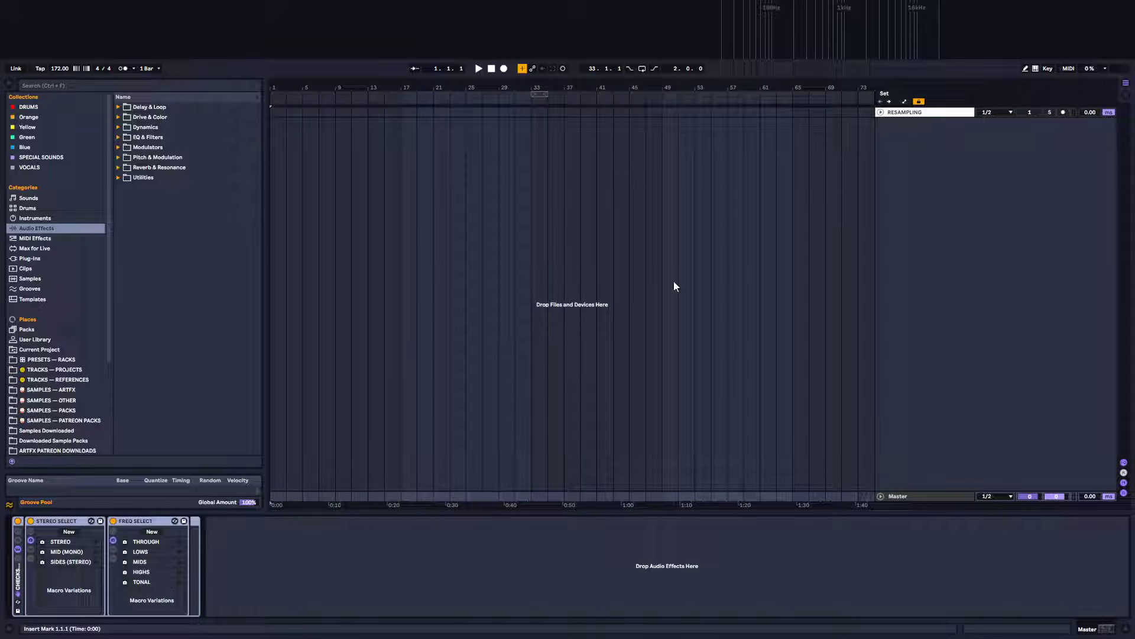
click(310, 569)
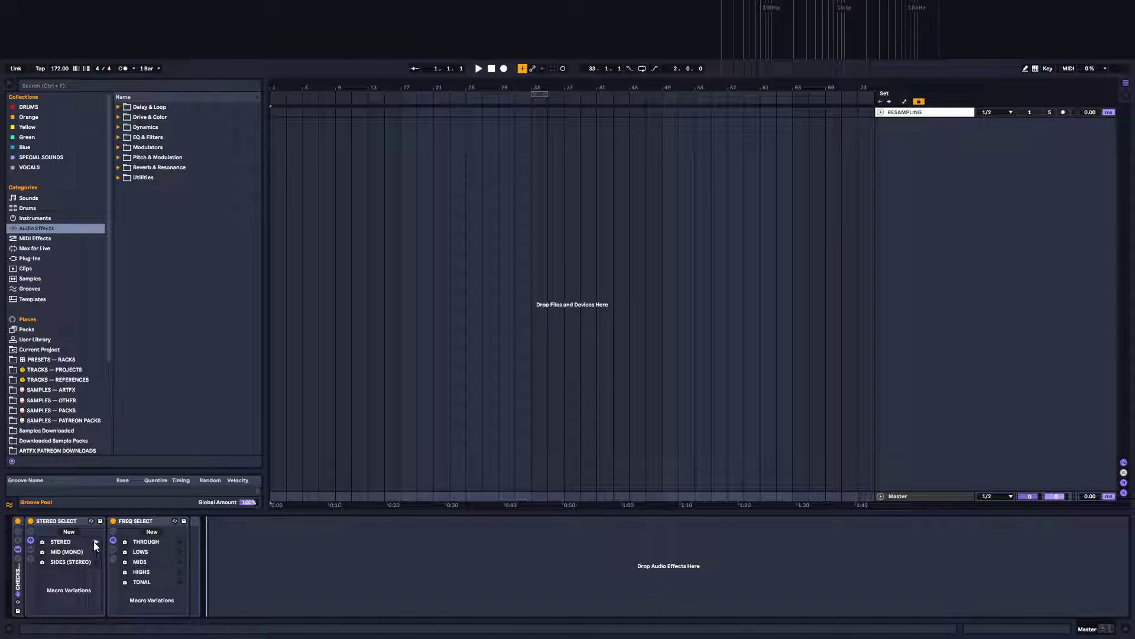
click(99, 550)
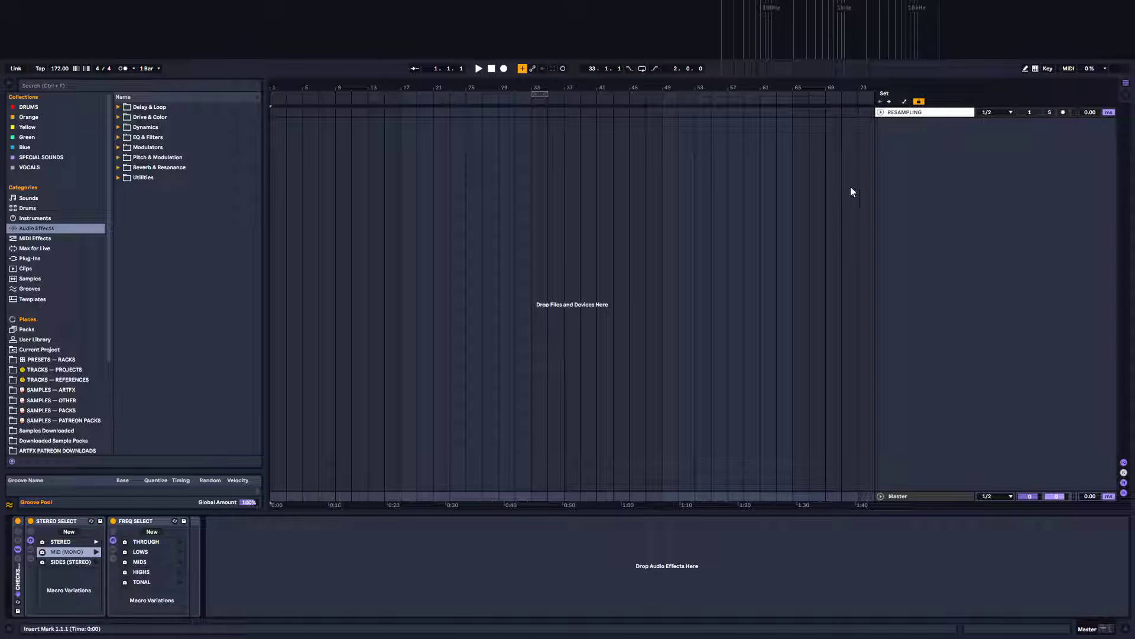
Expand the RESAMPLING track and route its audio output to Master
click(905, 112)
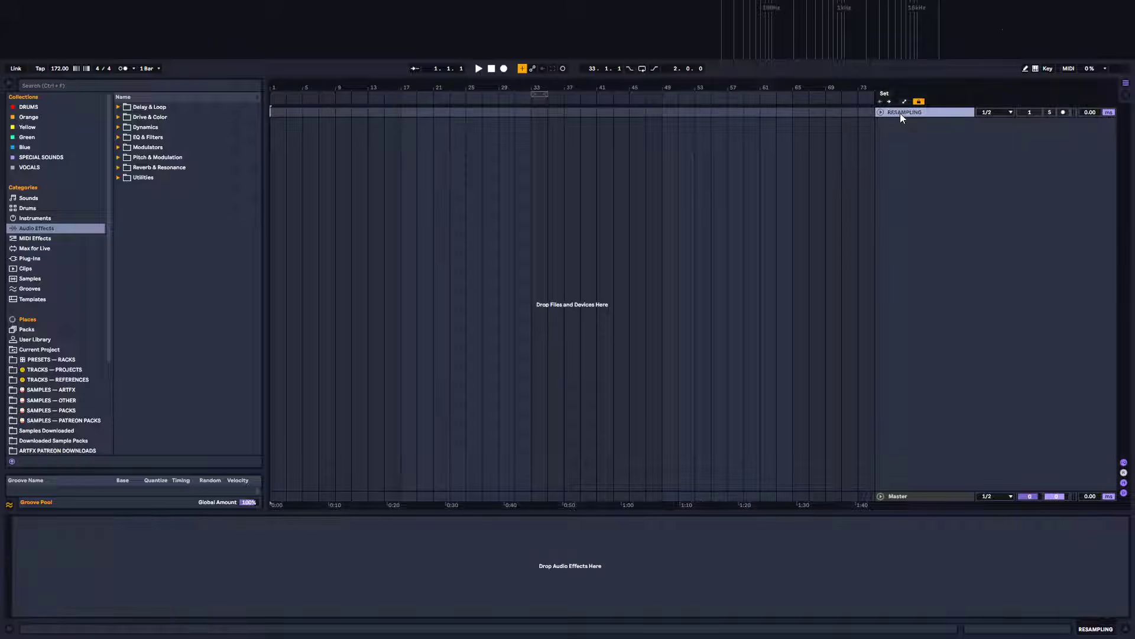
click(880, 111)
click(826, 145)
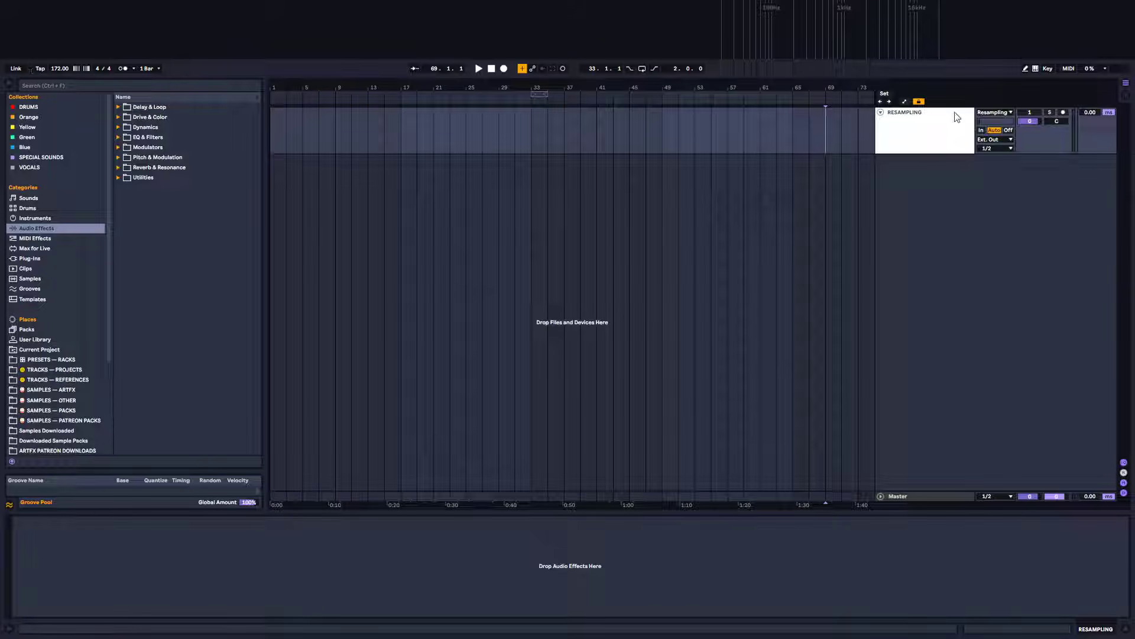
click(1000, 140)
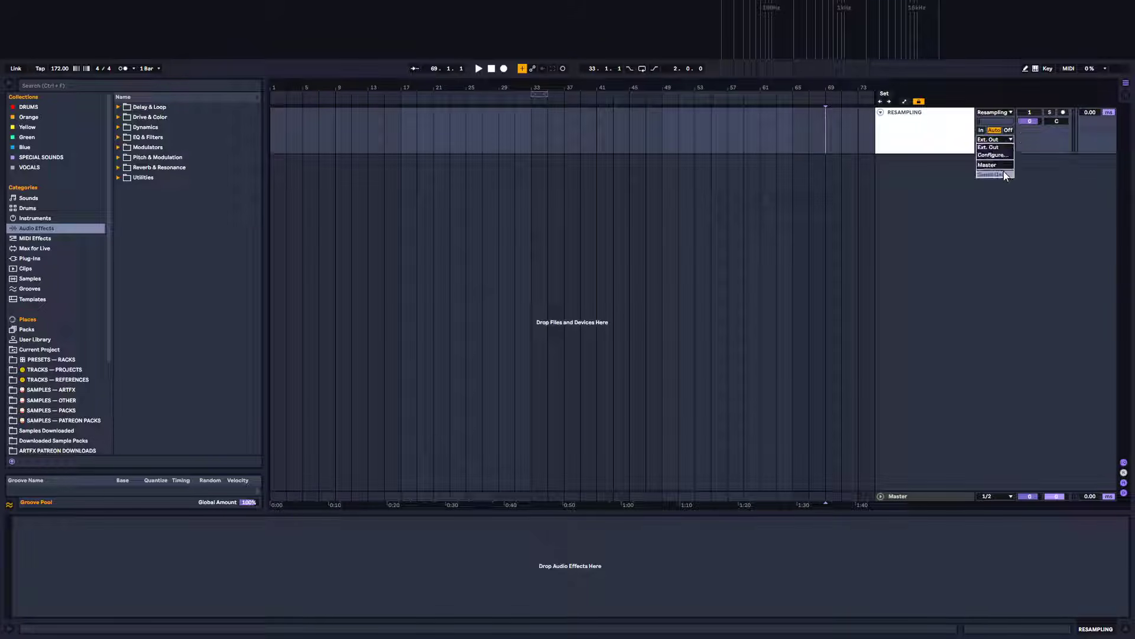
click(1002, 169)
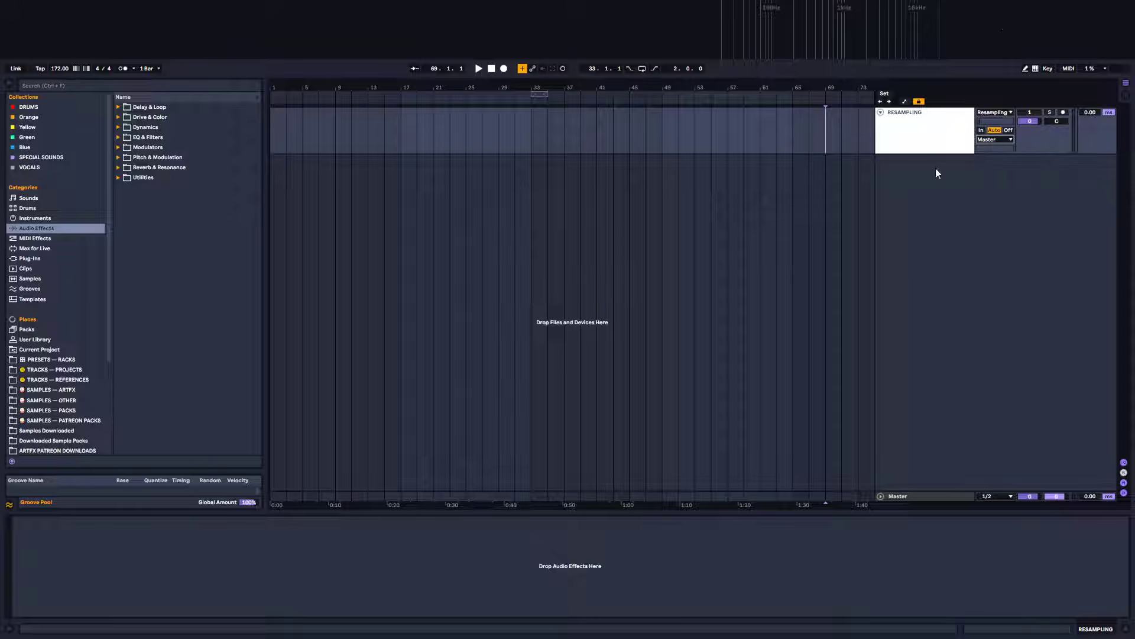
click(1000, 113)
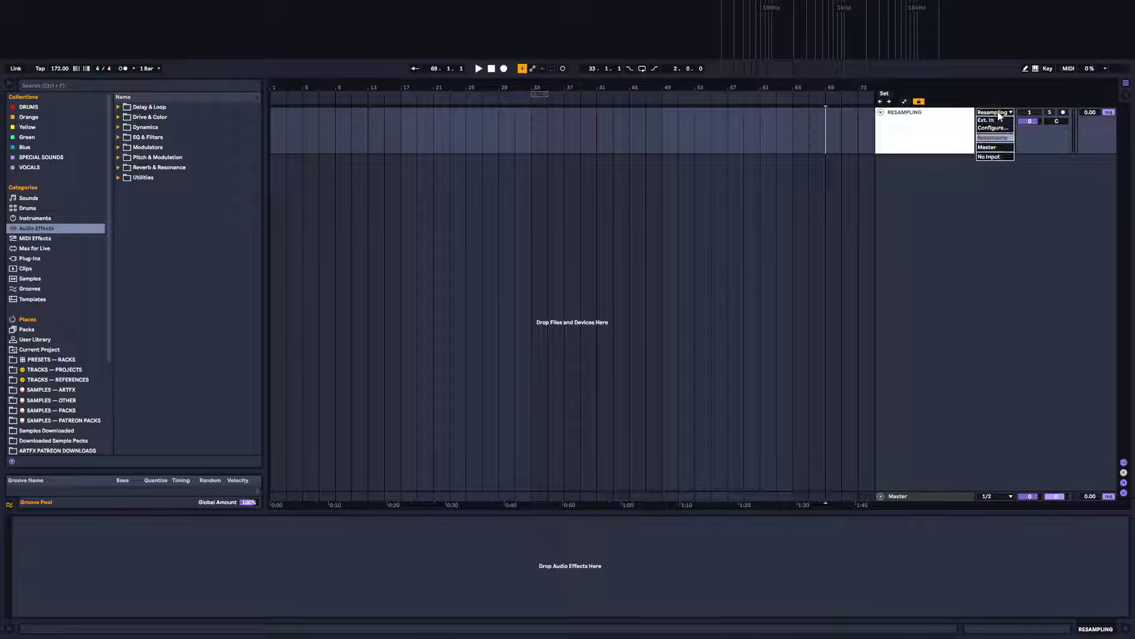
click(872, 133)
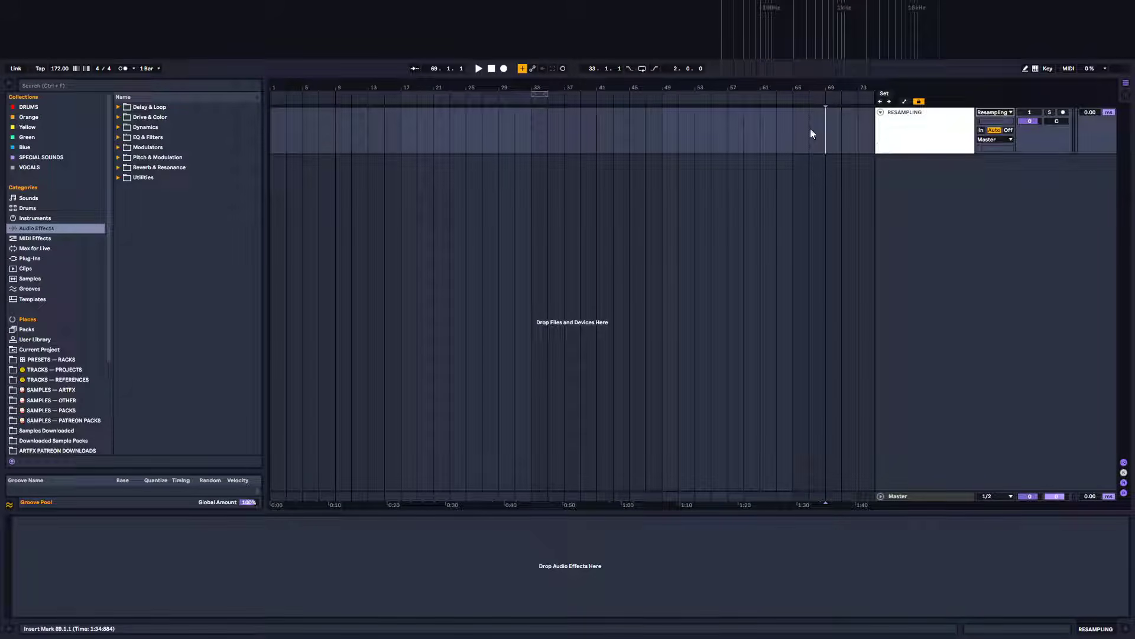
Zoom into bar 33 and loop a two-beat selection from 33.1.1 to 33.3.1
click(531, 132)
mouse_move(550, 81)
mouse_down()
mouse_move(553, 127)
mouse_move(571, 145)
mouse_move(644, 165)
mouse_up()
drag(410, 84, 601, 122)
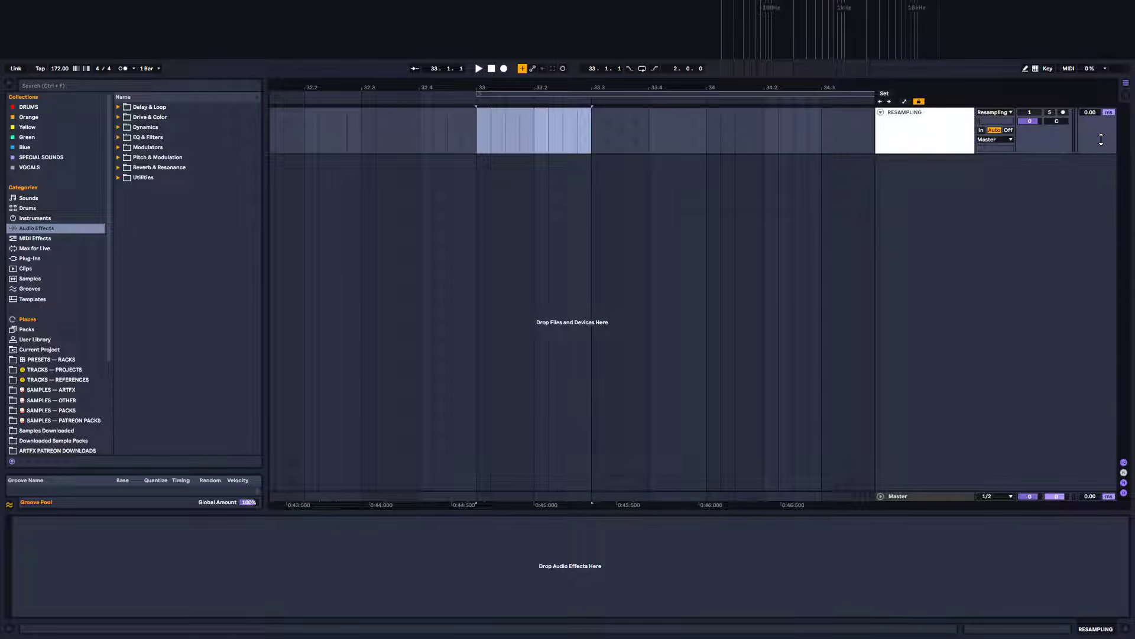
key(ctrl+l)
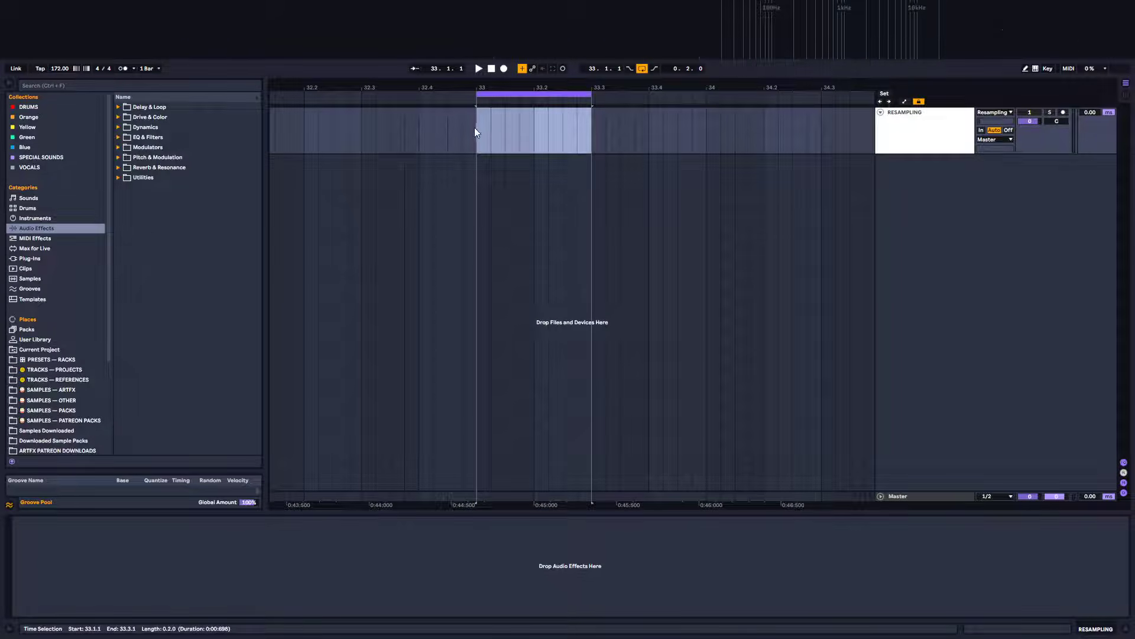
drag(475, 131, 594, 158)
Insert a new MIDI track below RESAMPLING and rename it Fundamental 1
click(929, 152)
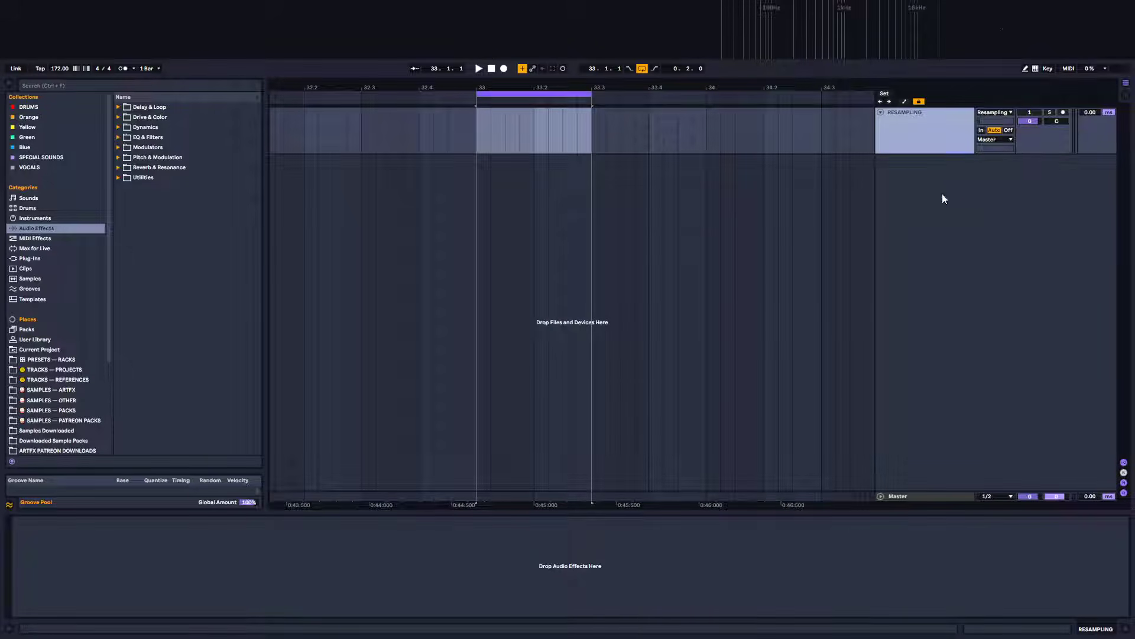
key(ctrl+shift+t)
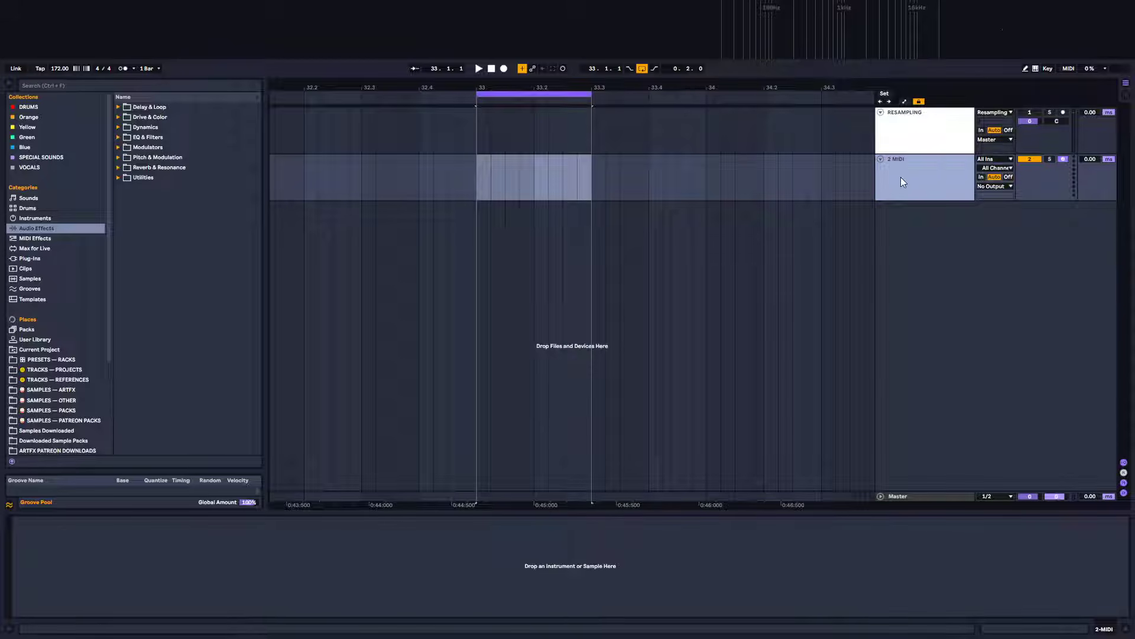
key(ctrl+r)
text(Fundamental)
key(Return)
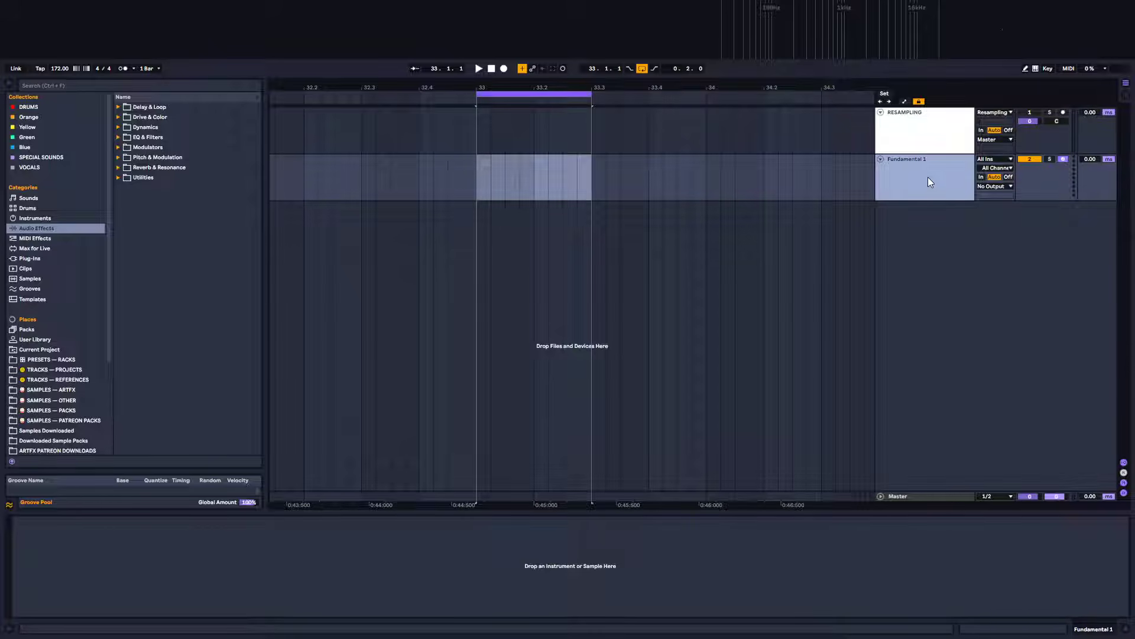
Group the Fundamental 1 track and name the group FUNDAMENTALS
key(ctrl+g)
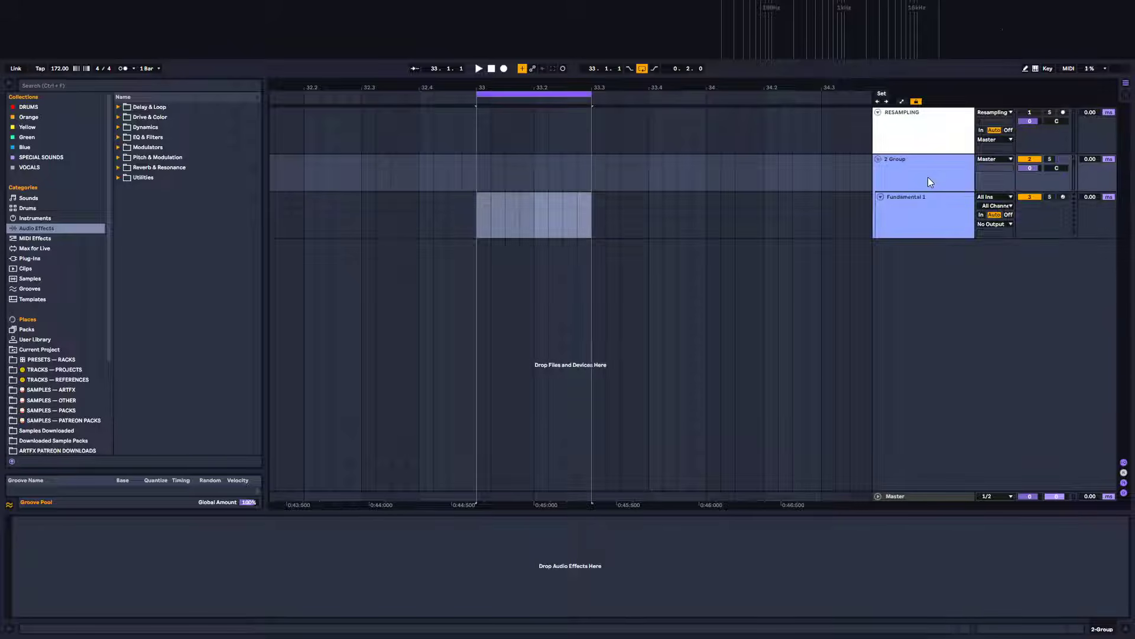
click(922, 170)
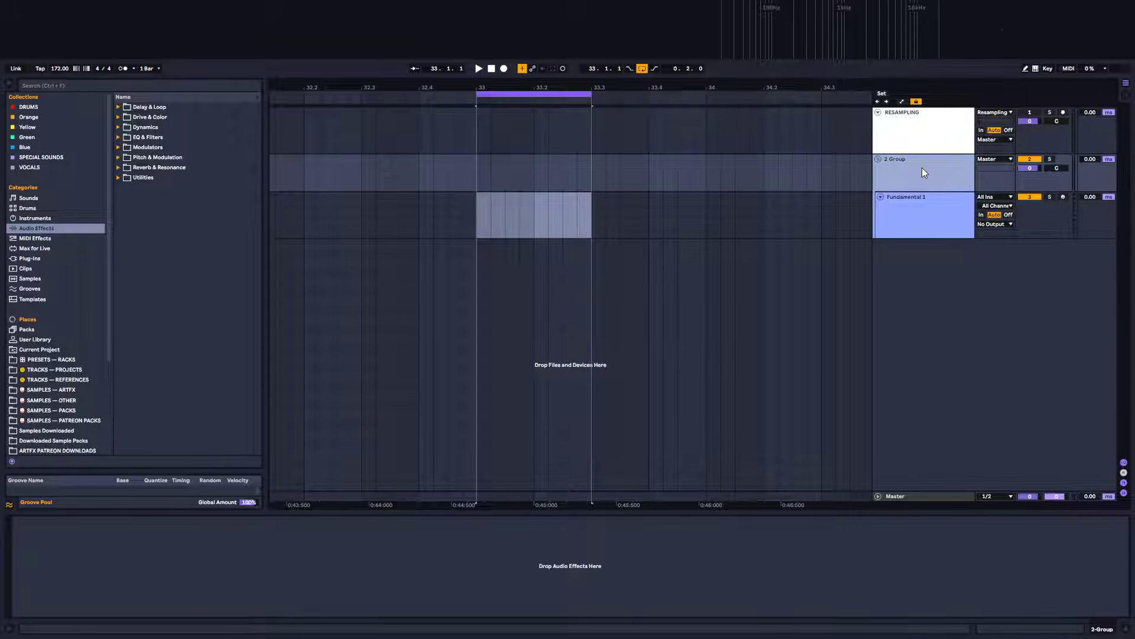
key(ctrl+r)
text(FUNDAMENTA)
key(Return)
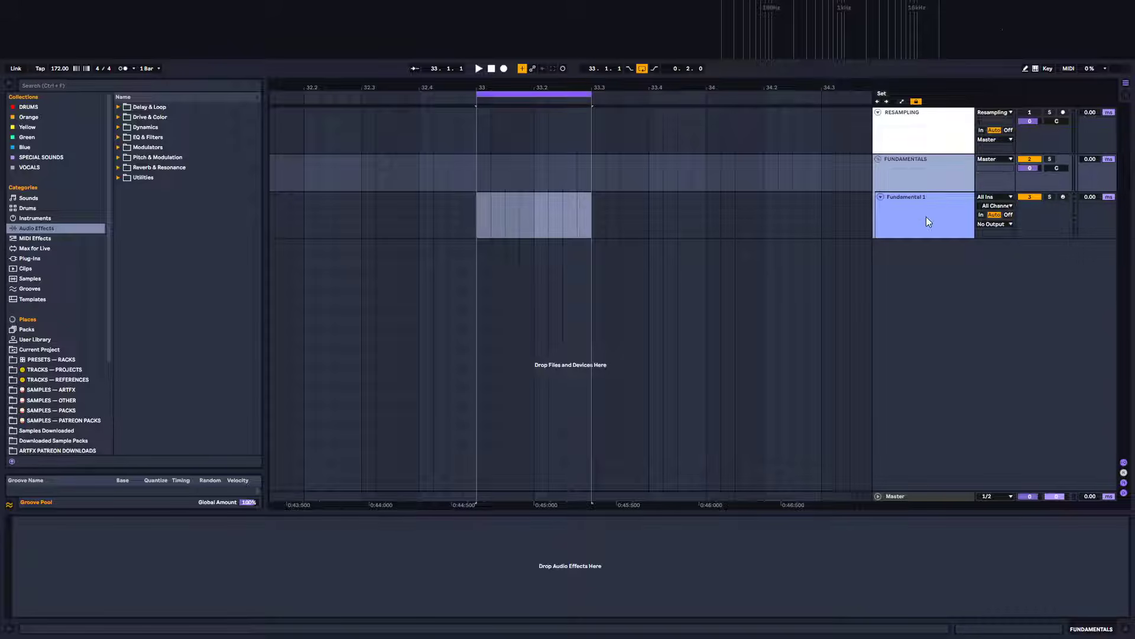
Insert another MIDI track after the FUNDAMENTALS group and rename it Noise Tail 1
right_click(911, 167)
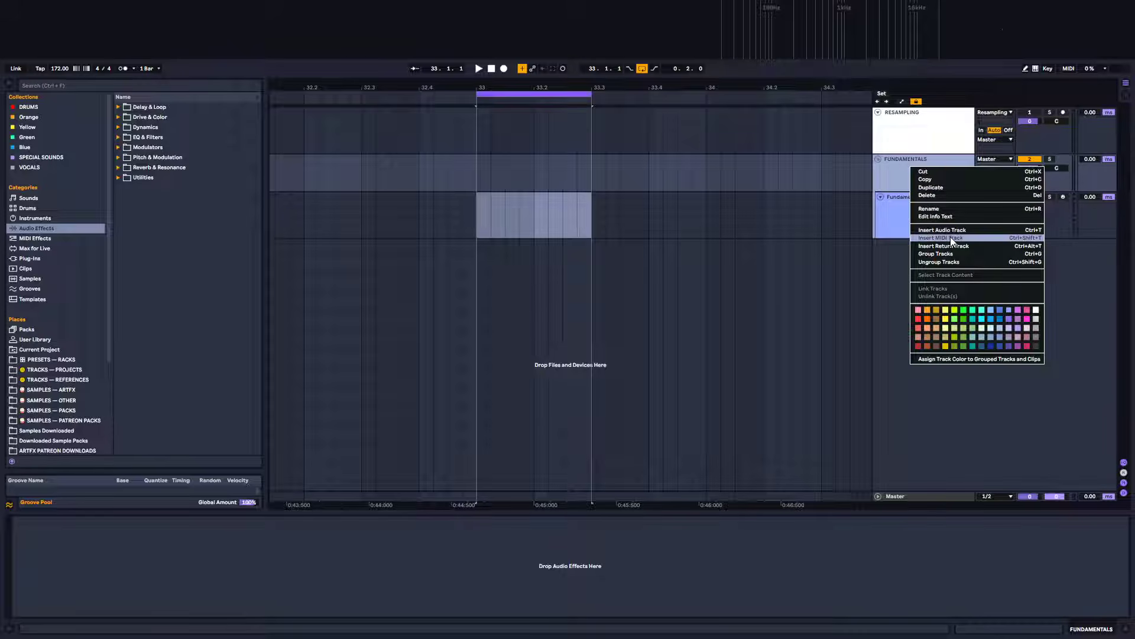
click(952, 239)
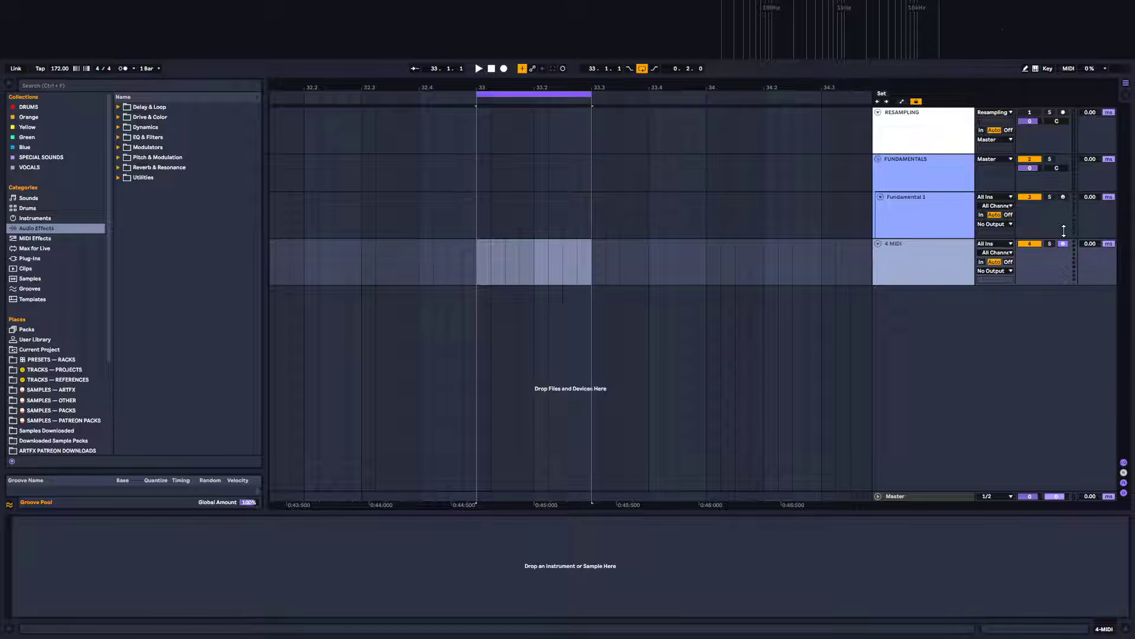
key(ctrl+r)
text(No)
Group the Noise Tail 1 track and name the group Noise Tails
key(ctrl+g)
key(ctrl+r)
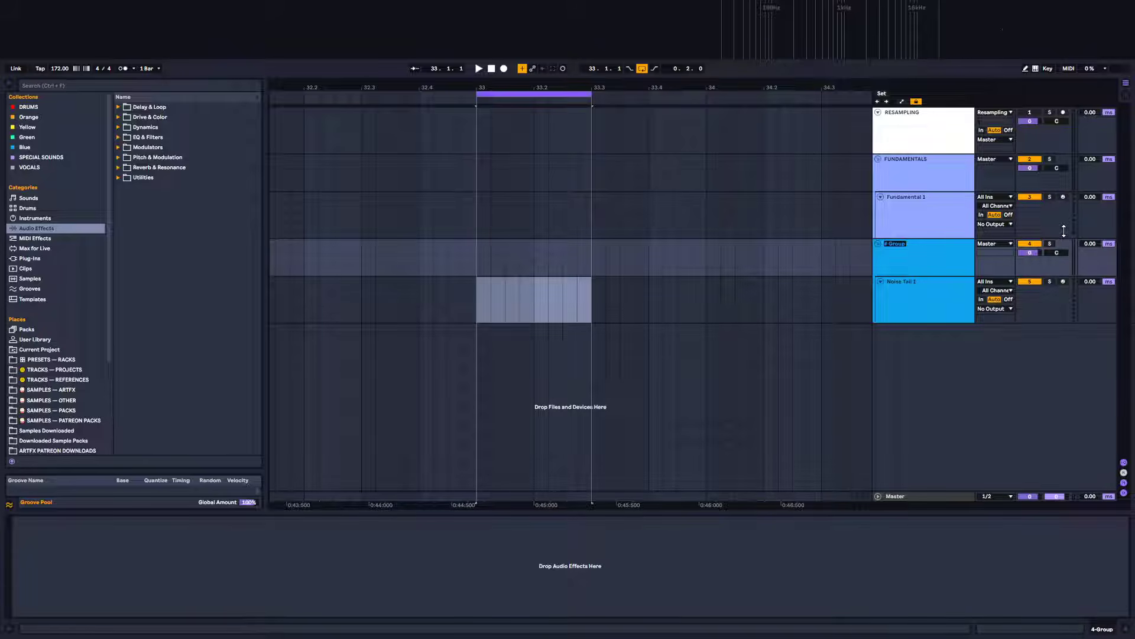
text(Noise Tails)
key(Return)
Insert a new MIDI track below the Noise Tails group
click(924, 262)
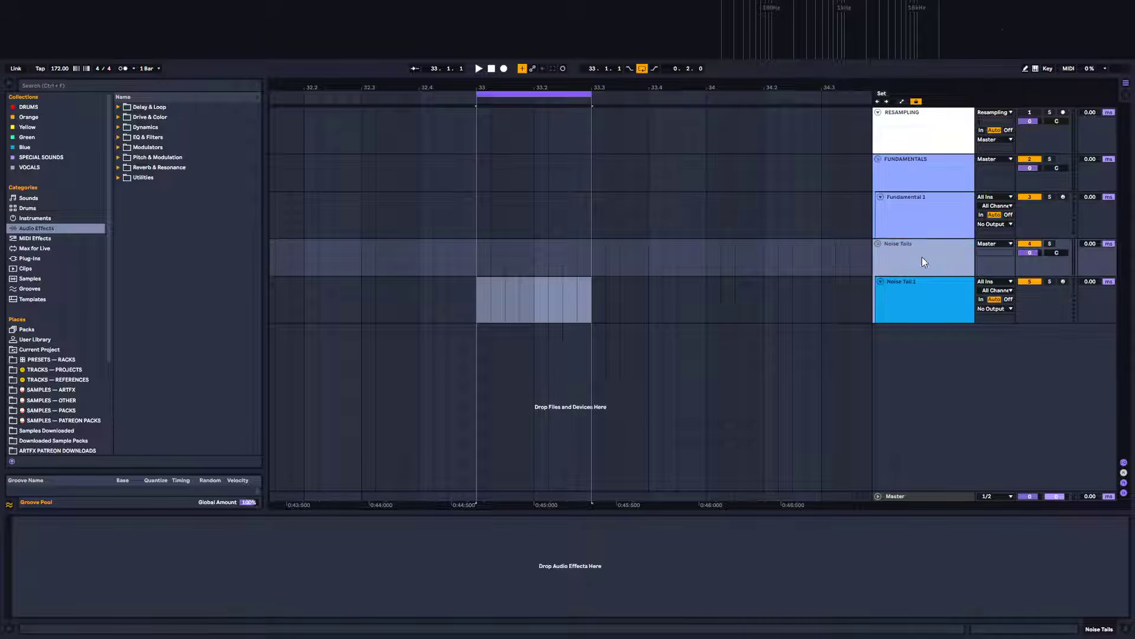
right_click(917, 250)
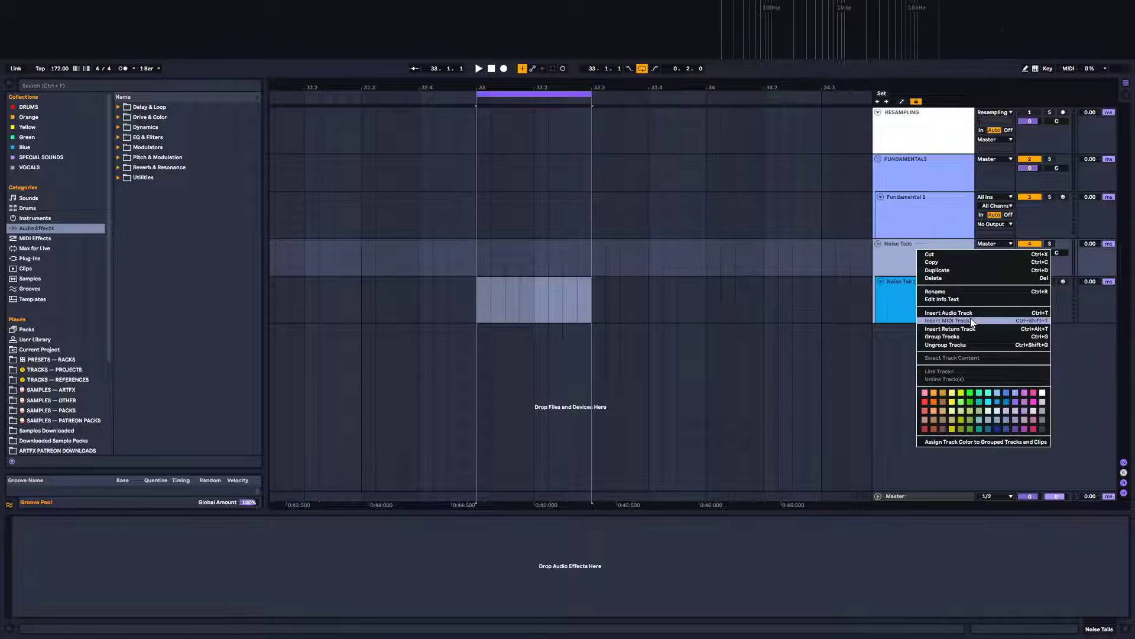
click(971, 318)
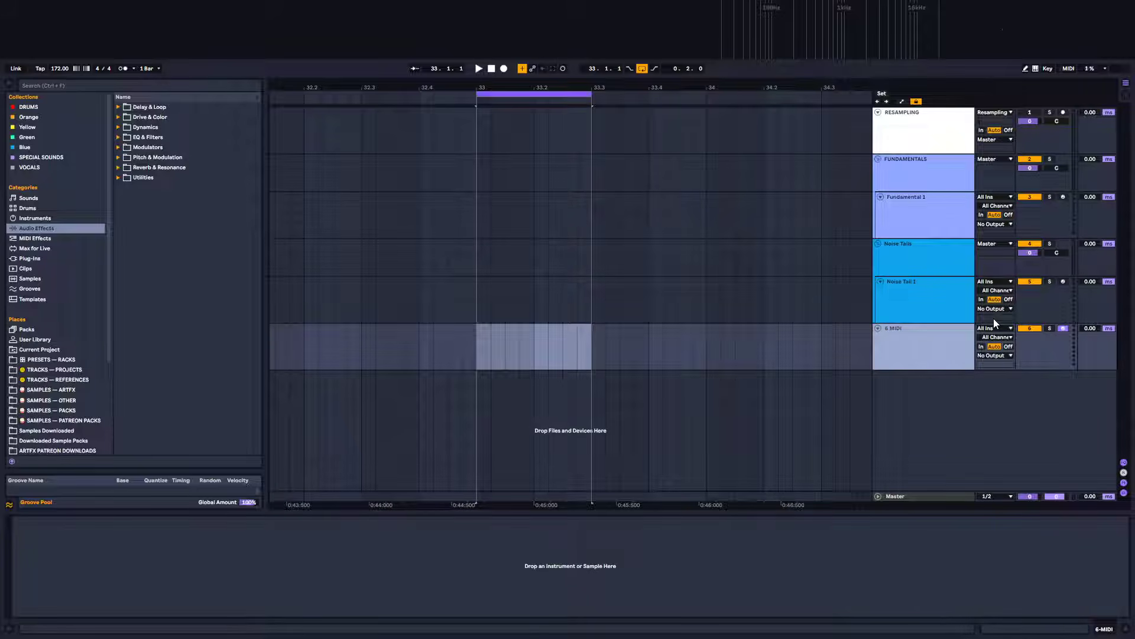
Group the new MIDI track and name the group Tails
key(ctrl+g)
click(925, 333)
key(ctrl+r)
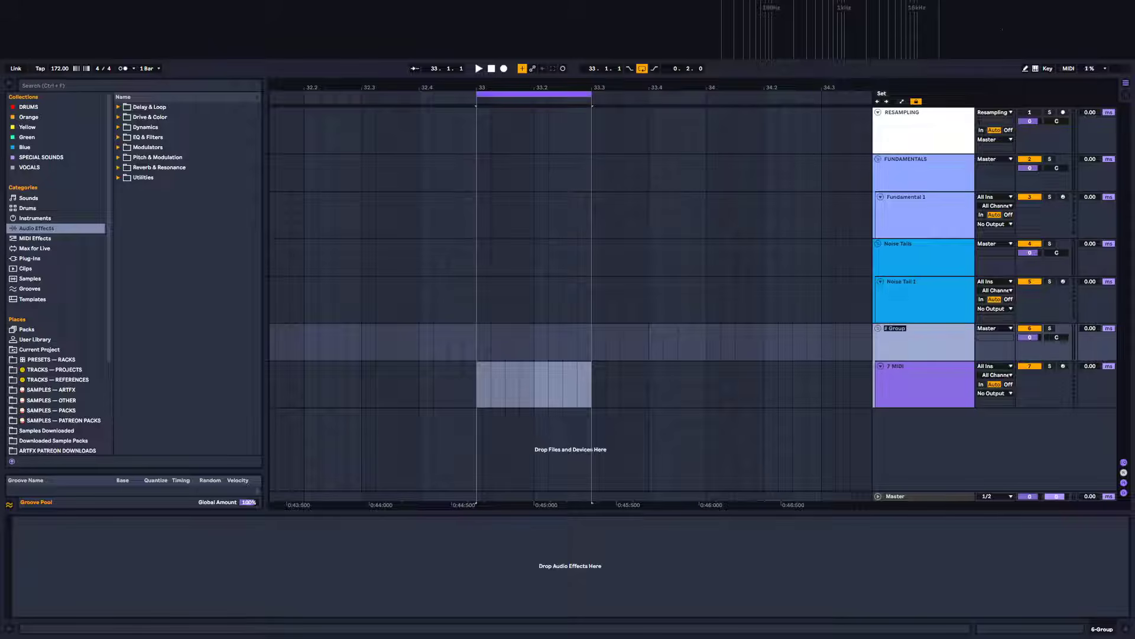
text(Tails)
key(Return)
Colour the FUNDAMENTALS group and its Fundamental 1 track dark purple
click(924, 182)
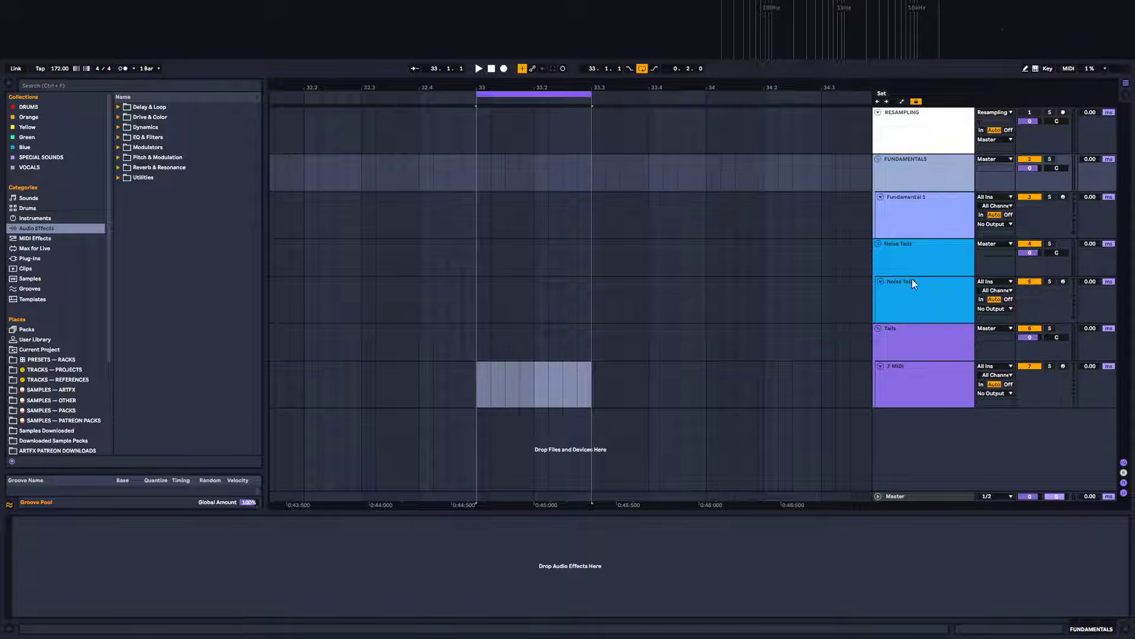
shift+click(910, 339)
right_click(915, 171)
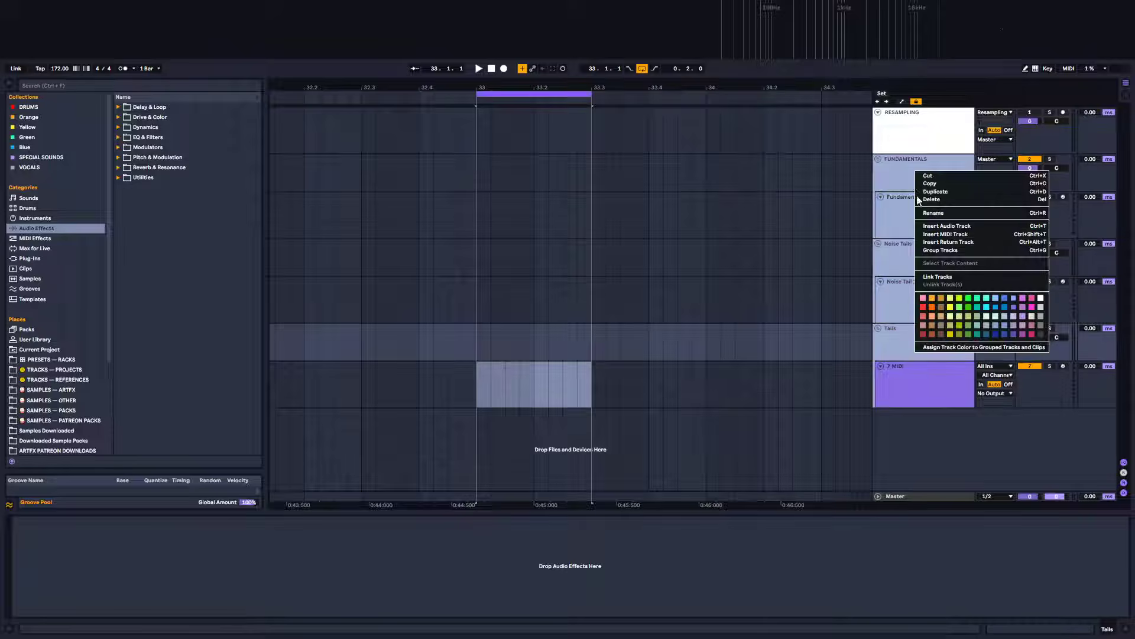
click(886, 165)
right_click(902, 168)
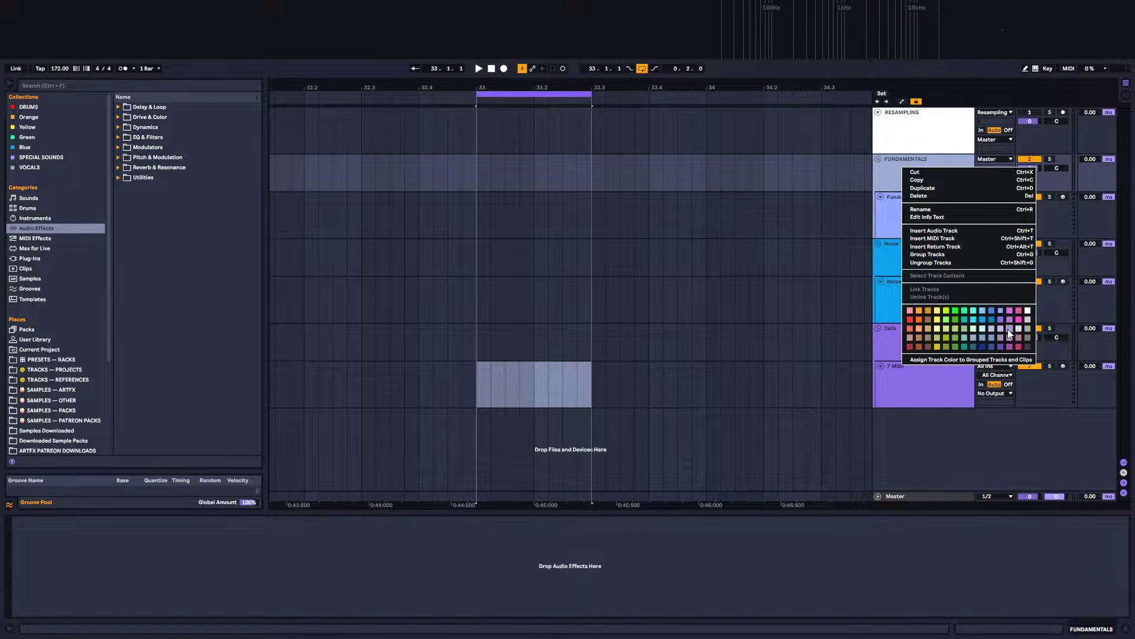
click(931, 197)
right_click(931, 197)
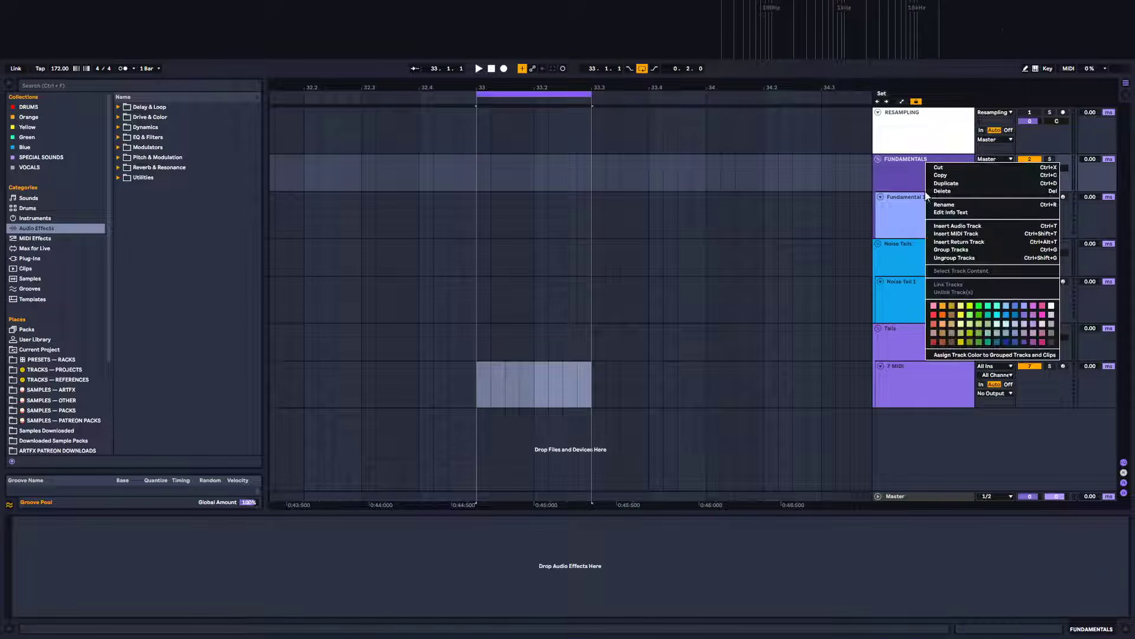
click(910, 227)
Colour the Noise Tails group purple and assign that colour to its grouped tracks
right_click(907, 246)
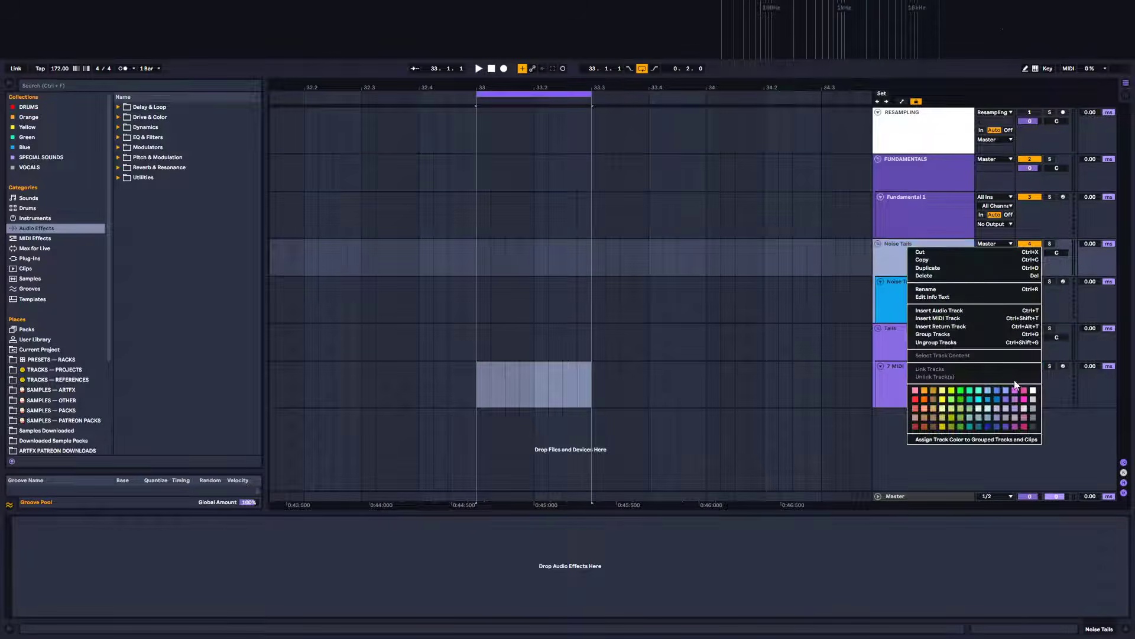
click(1006, 401)
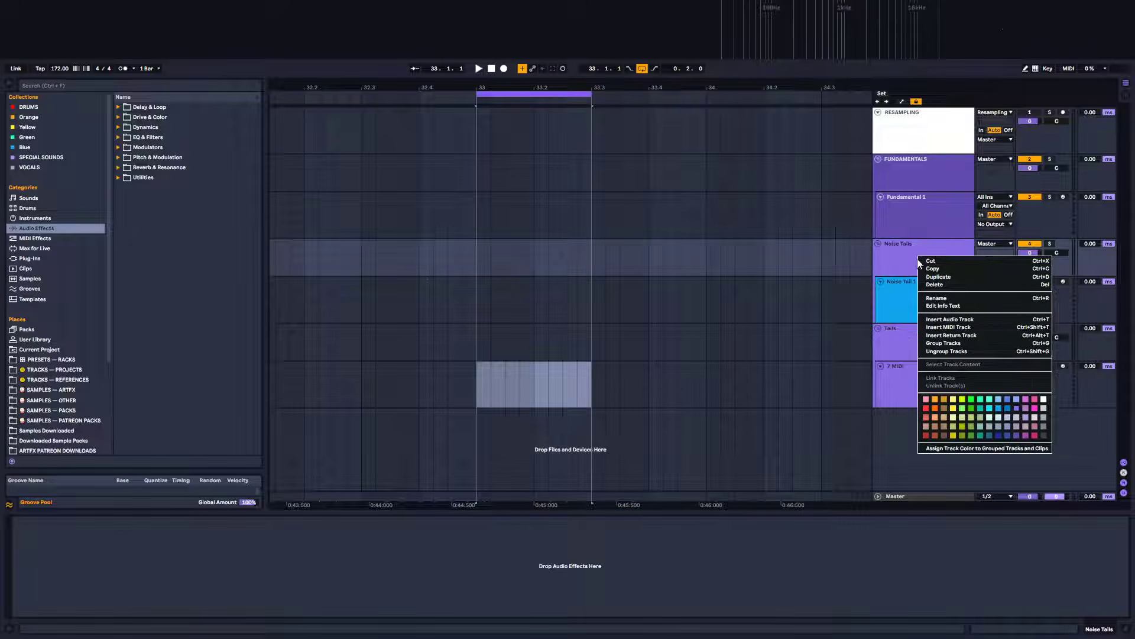
click(952, 449)
Colour the Tails group light purple and assign that colour to its grouped MIDI track
right_click(918, 343)
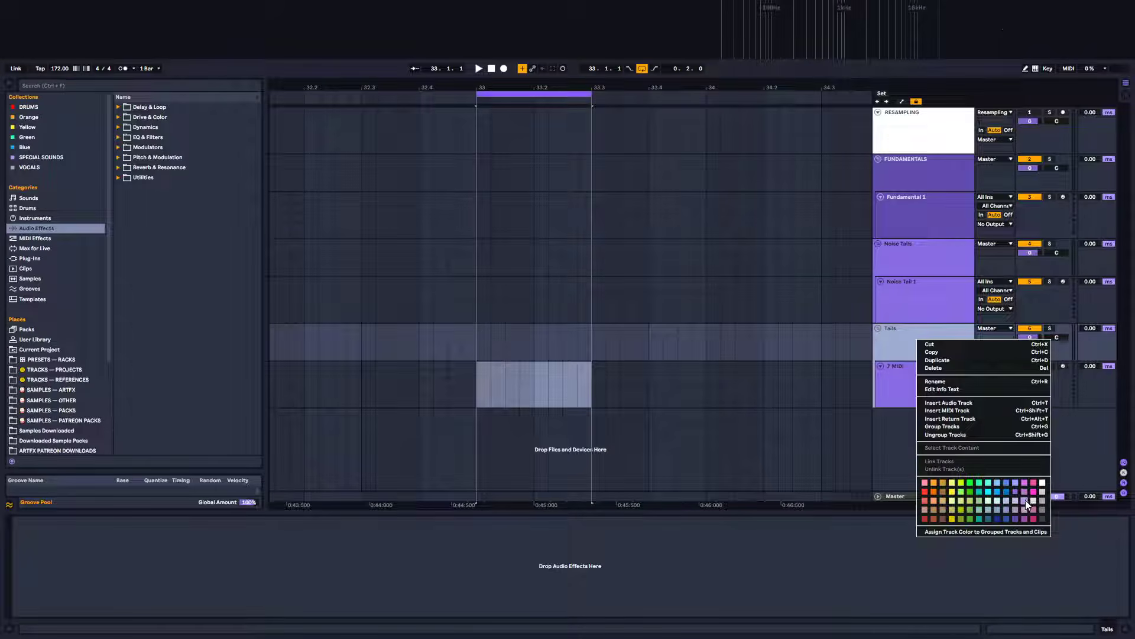
click(1023, 491)
right_click(906, 361)
click(949, 544)
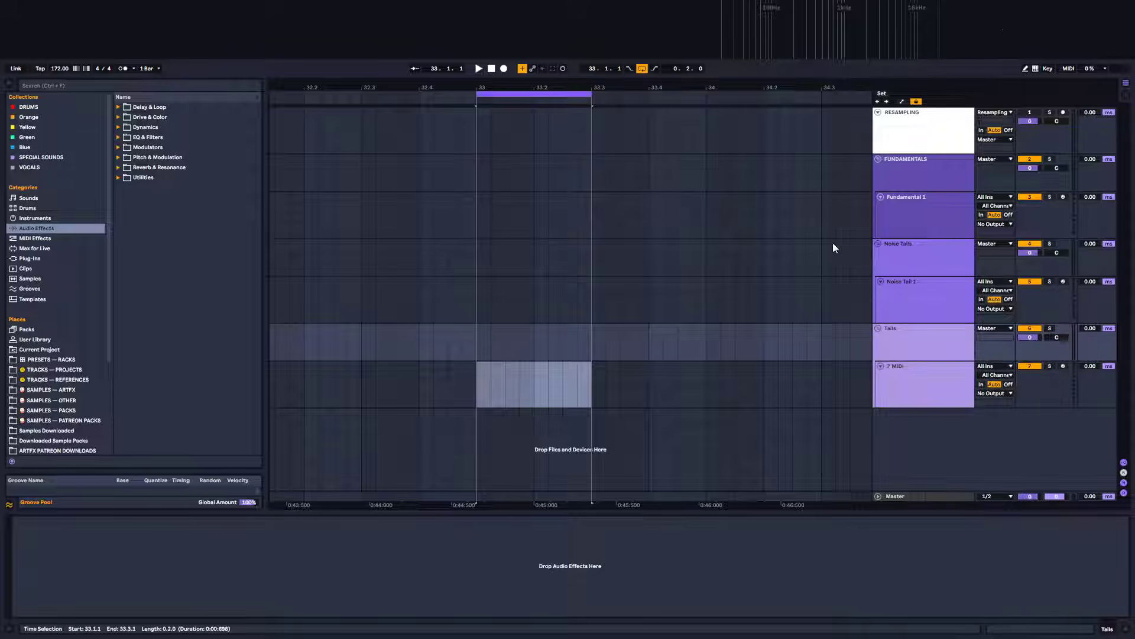
click(478, 346)
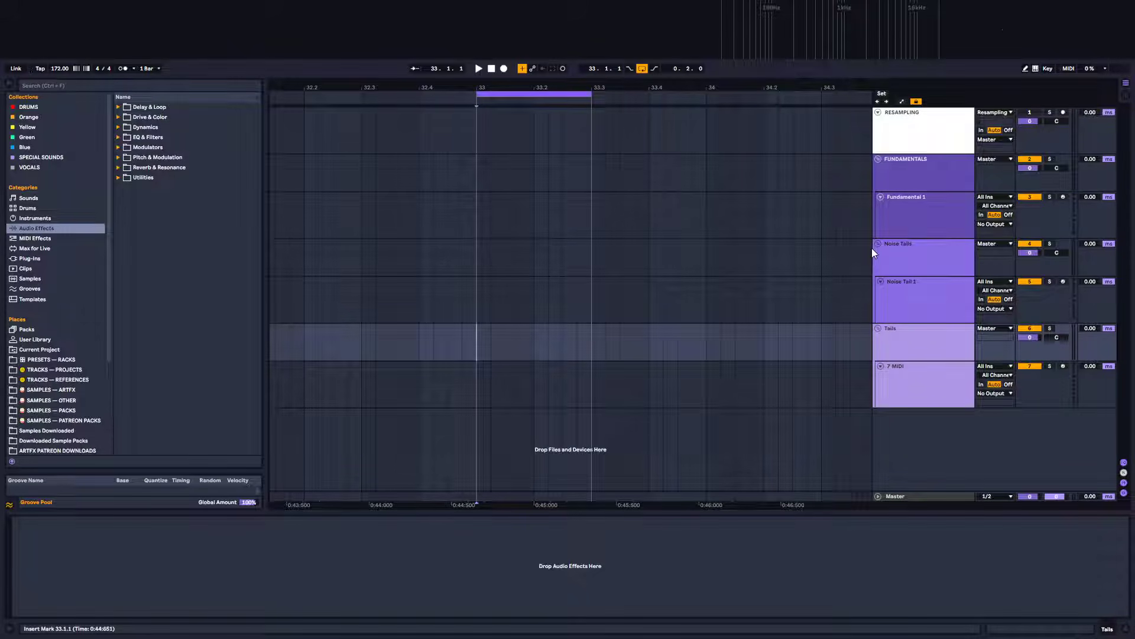
Rename the MIDI track in the Tails group as AD2
click(920, 388)
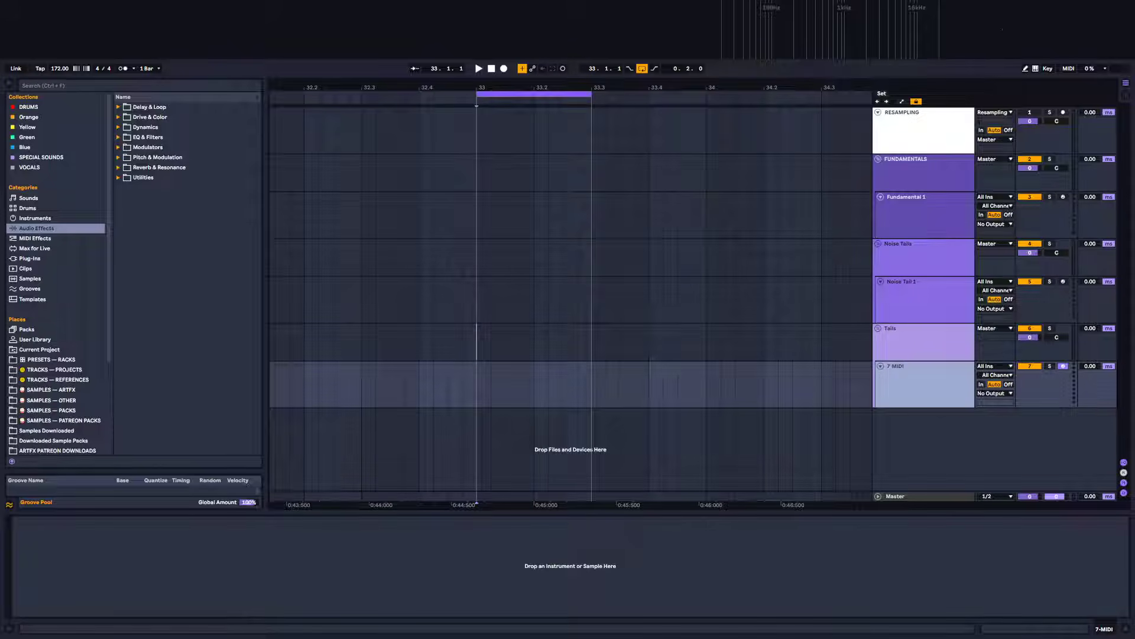
key(ctrl+r)
text(AD2)
key(Return)
Review each group and track in the session one by one
click(916, 226)
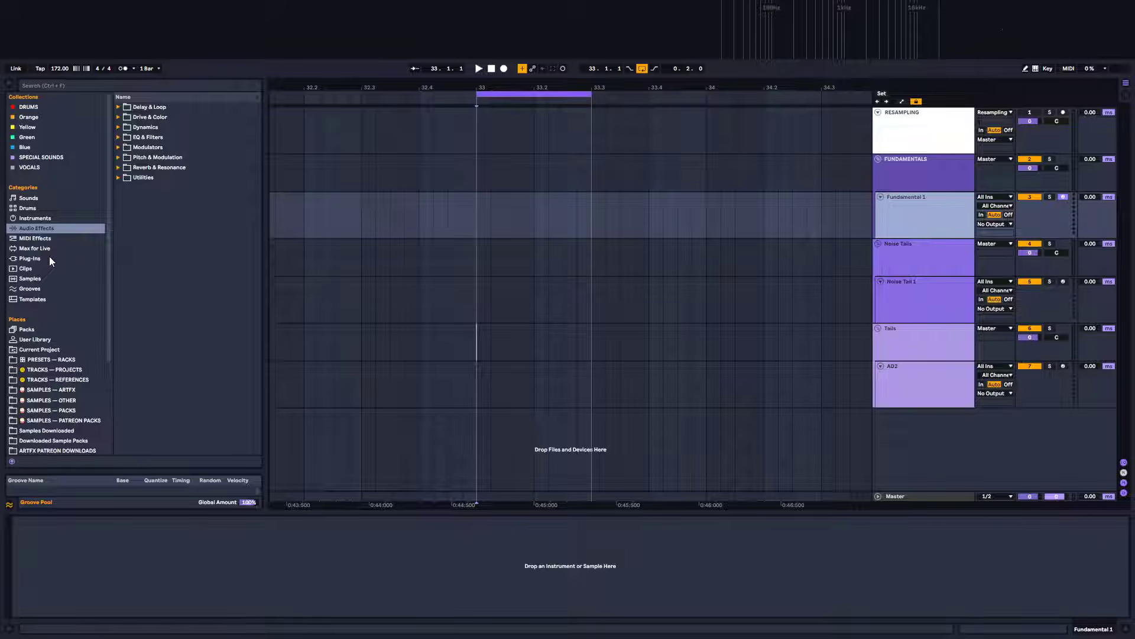
click(928, 168)
click(923, 258)
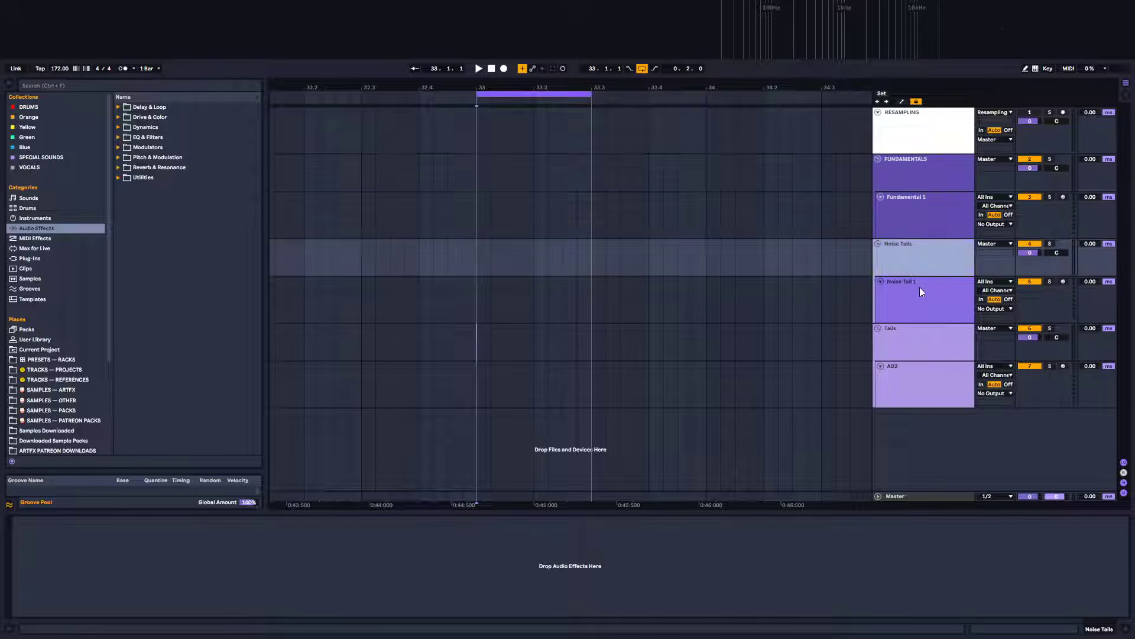
click(917, 341)
click(911, 384)
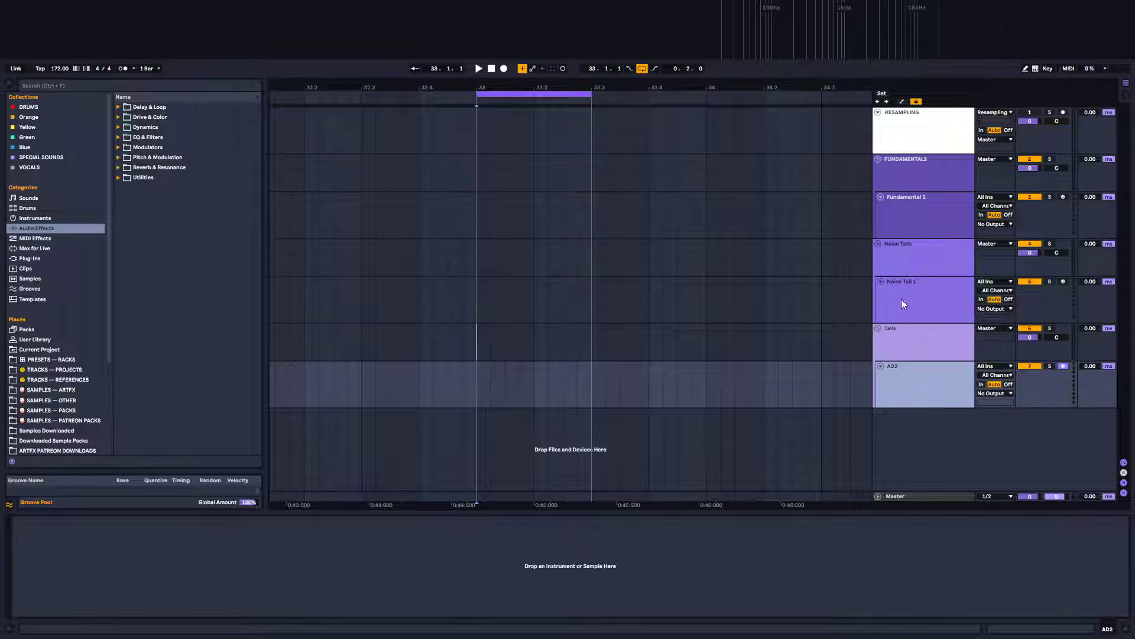
click(923, 171)
click(903, 260)
click(910, 339)
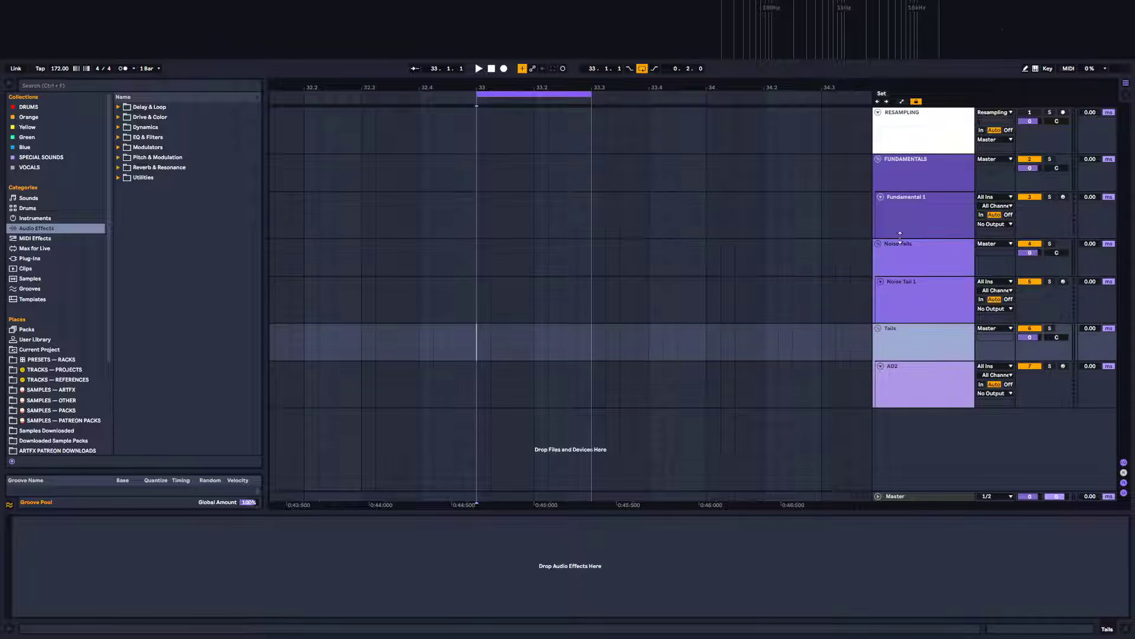
Rename the Noise Tails group as NOISE TAILS
click(913, 249)
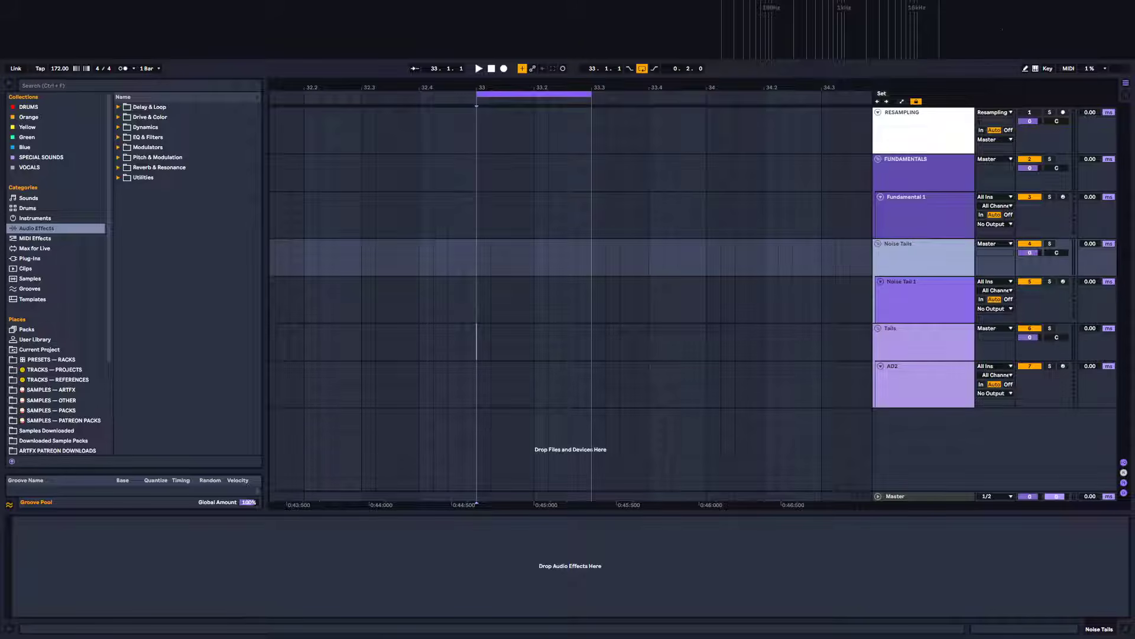
key(ctrl+r)
text(NOISE TAILS)
key(Return)
Rename the Tails group as EXTRA TAILS
click(923, 343)
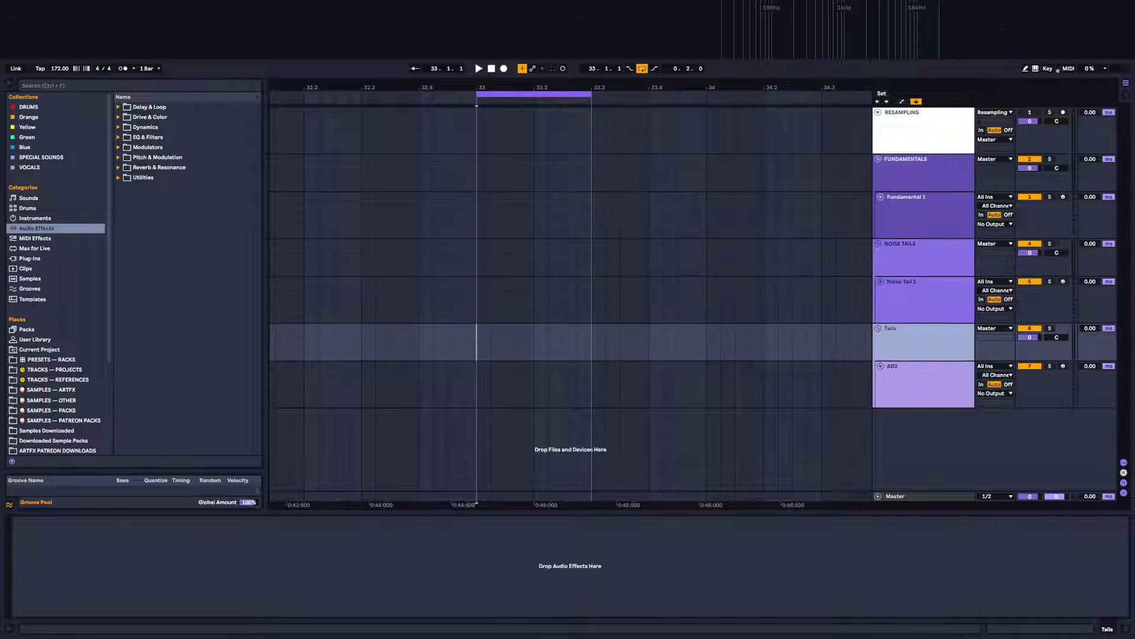
key(ctrl+r)
text(TAILS)
key(Home)
text(EXTRA)
key(Return)
Insert a new audio track into the EXTRA TAILS group below the AD2 track
click(906, 390)
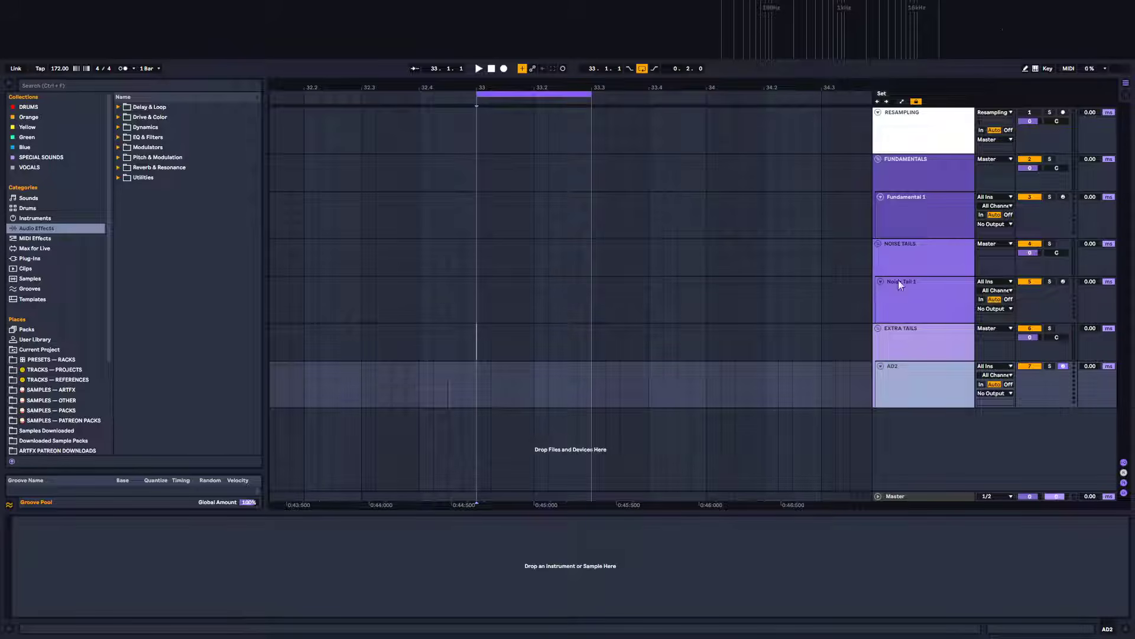
mouse_move(908, 385)
mouse_down()
mouse_move(927, 258)
mouse_move(909, 376)
mouse_up()
right_click(910, 360)
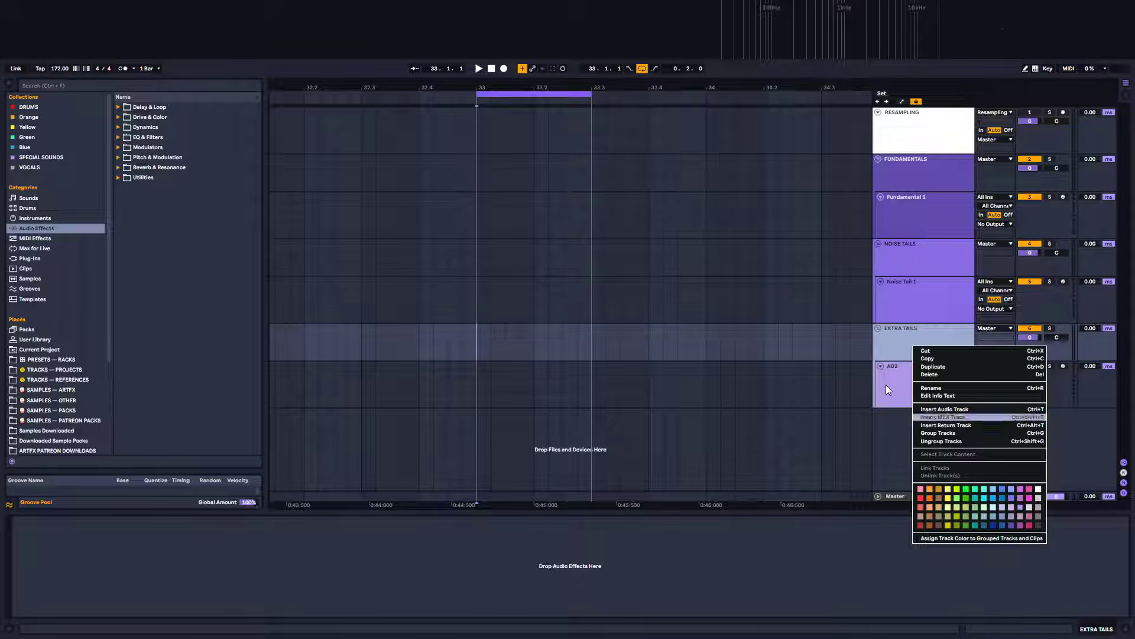
key(Escape)
right_click(910, 382)
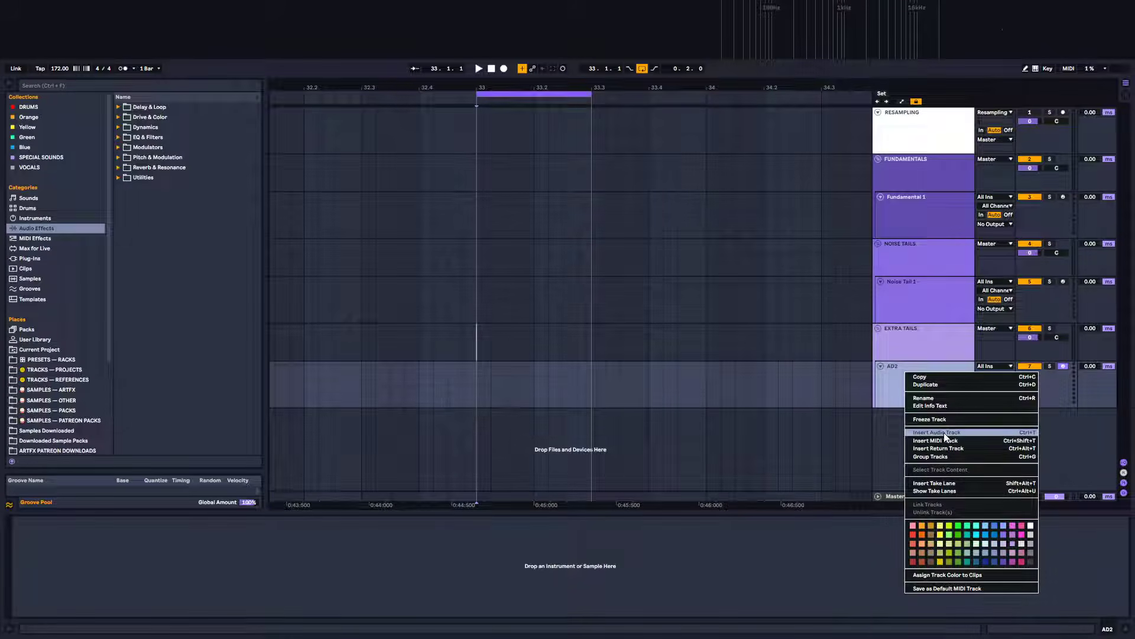
click(944, 432)
Move the AD2 track into the NOISE TAILS group and assign the group's colour to its grouped tracks
click(910, 380)
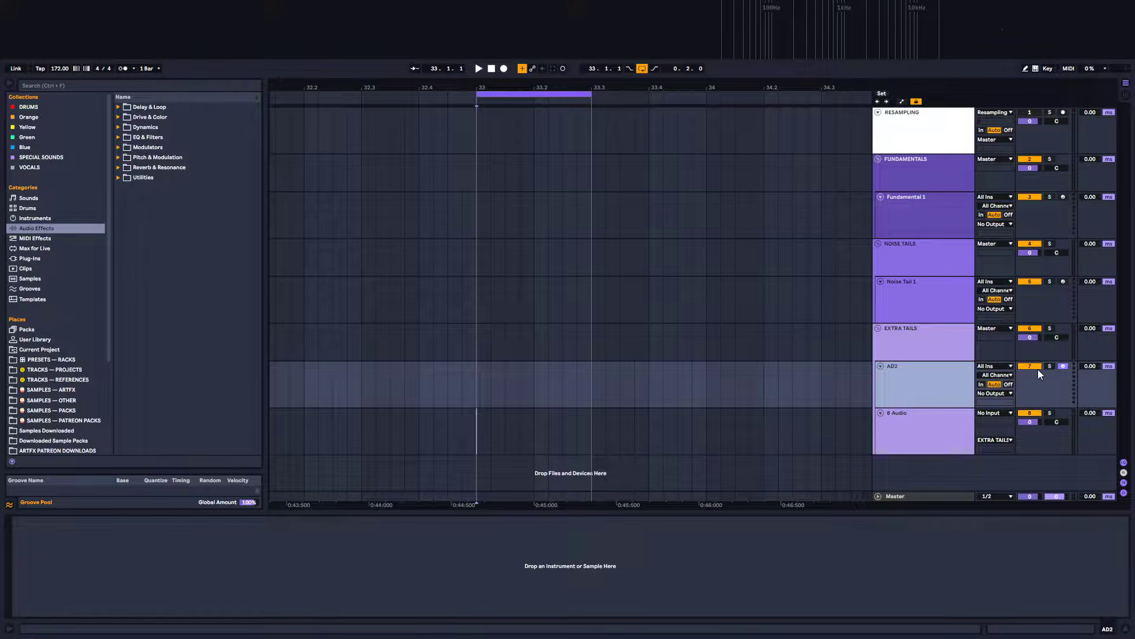
drag(937, 382, 946, 311)
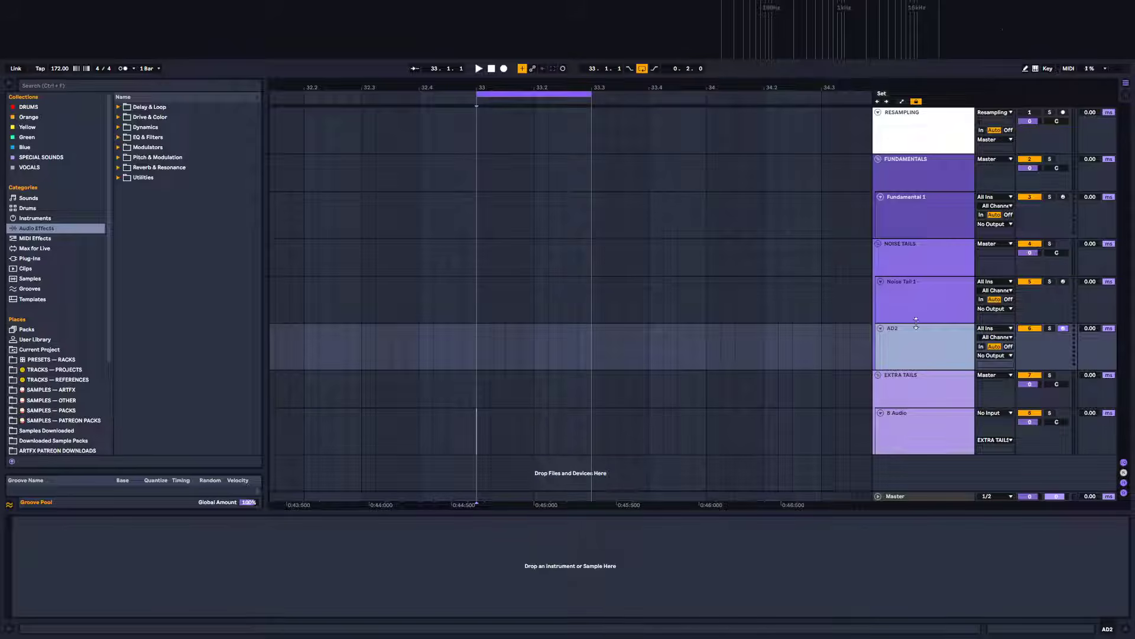
right_click(915, 346)
right_click(920, 247)
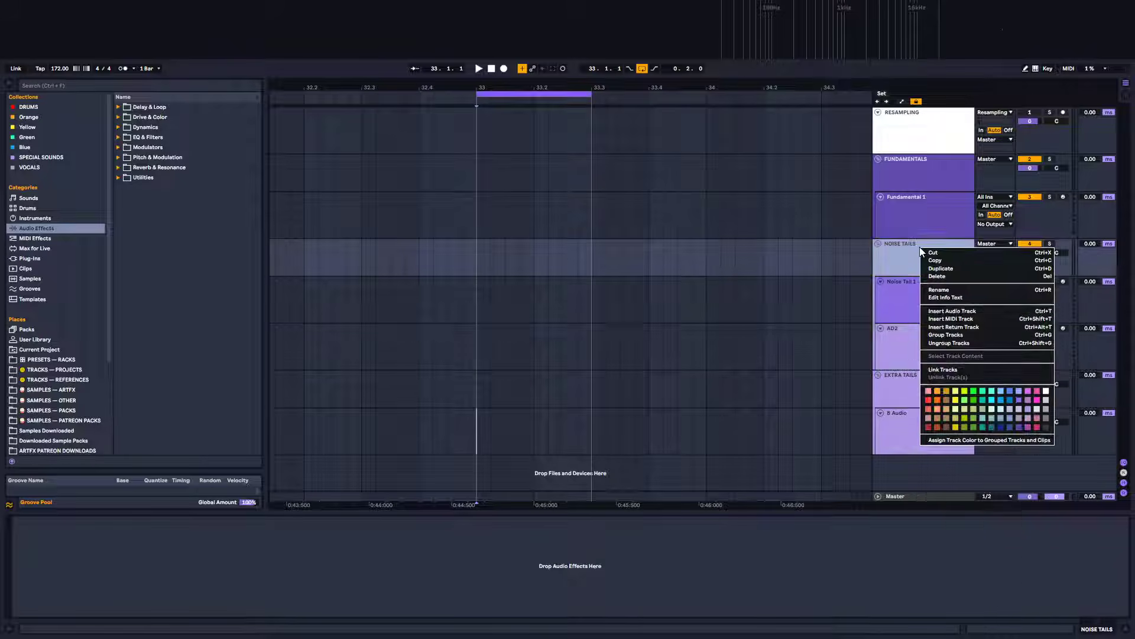
click(977, 439)
Move AD2 above Noise Tail 1 inside the group and rename it AD2 Tail
click(924, 348)
drag(928, 296, 923, 301)
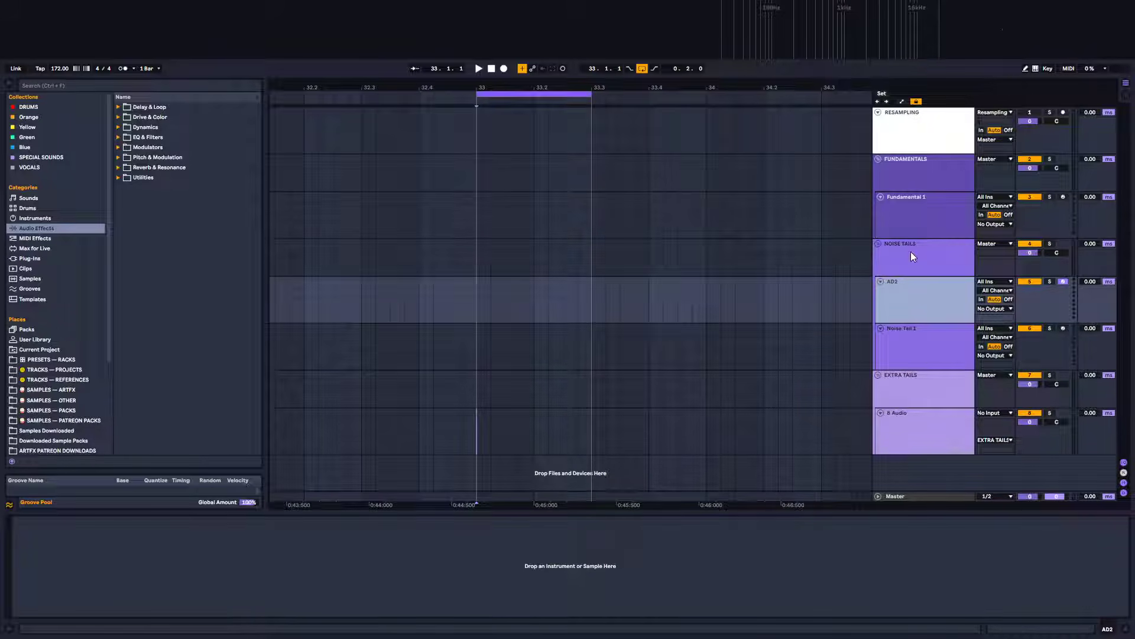
key(ctrl+r)
key(Right)
text(Tail)
key(Return)
Rename the NOISE TAILS group as TAILS
key(Up)
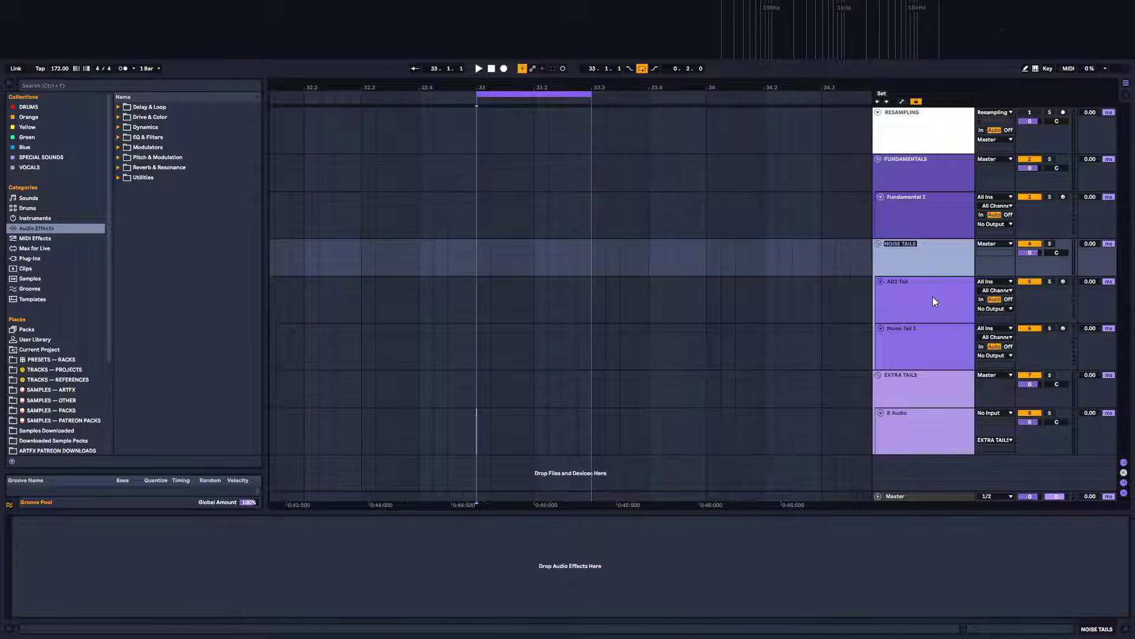
key(shift+Right)
key(shift+Right)
key(shift+Right)
key(shift+Right)
key(shift+Right)
key(shift+Right)
key(BackSpace)
key(Return)
Rename the EXTRA TAILS group as AUDIO
click(899, 391)
key(ctrl+r)
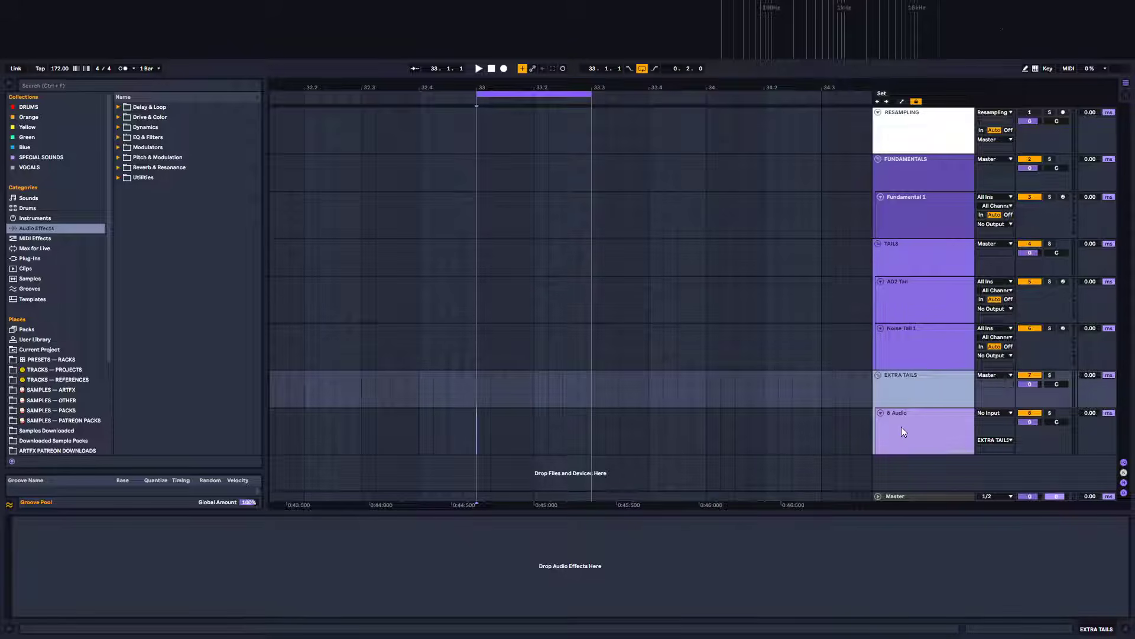
text(AUDIO)
key(Return)
Load the Xfer Records Serum_x64 plug-in onto the Fundamental 1 track
click(884, 425)
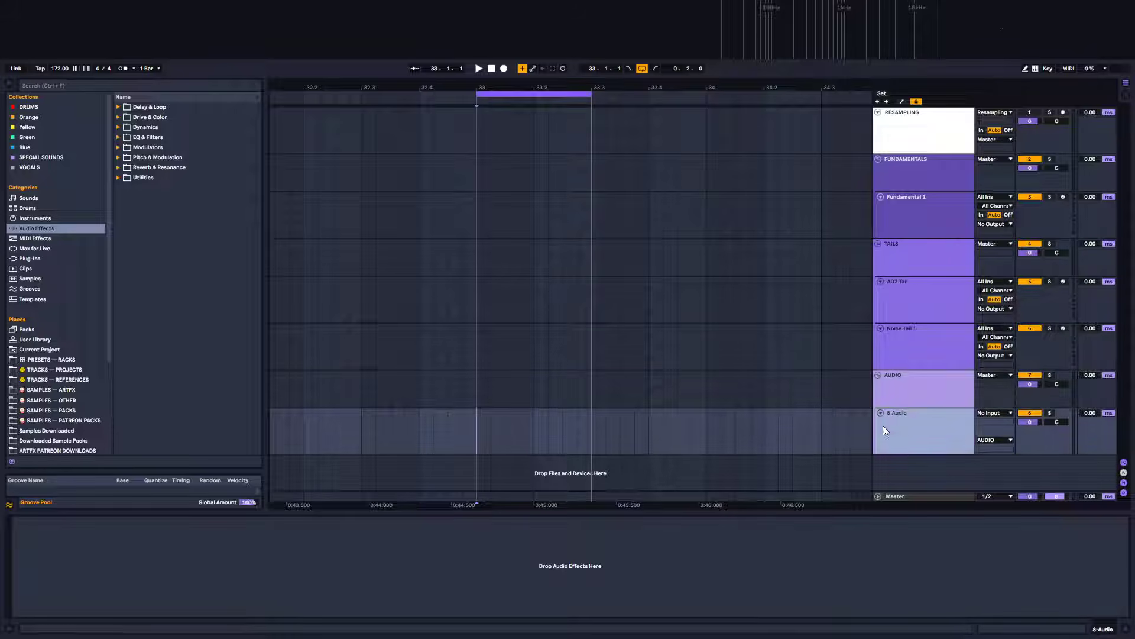
click(917, 212)
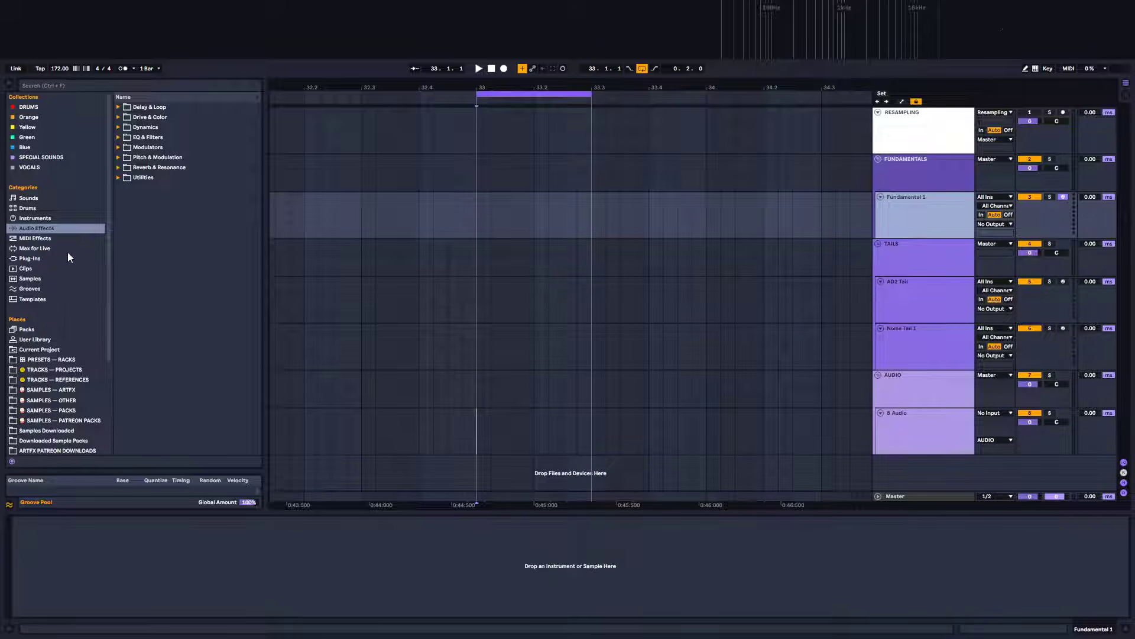
click(32, 258)
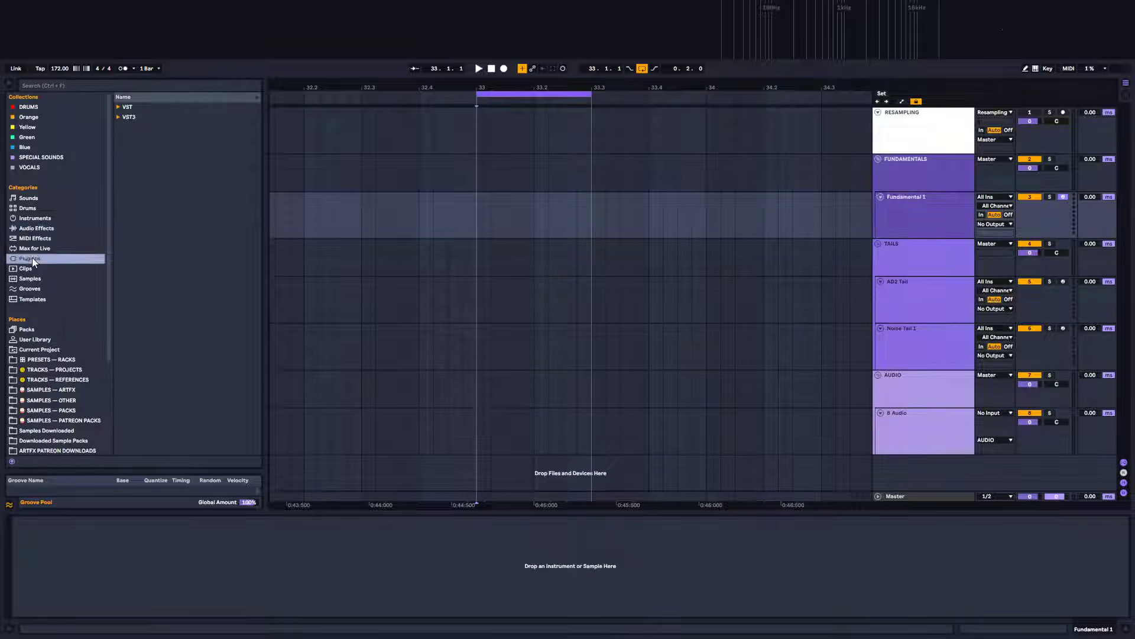
click(116, 116)
click(117, 108)
drag(257, 154, 250, 342)
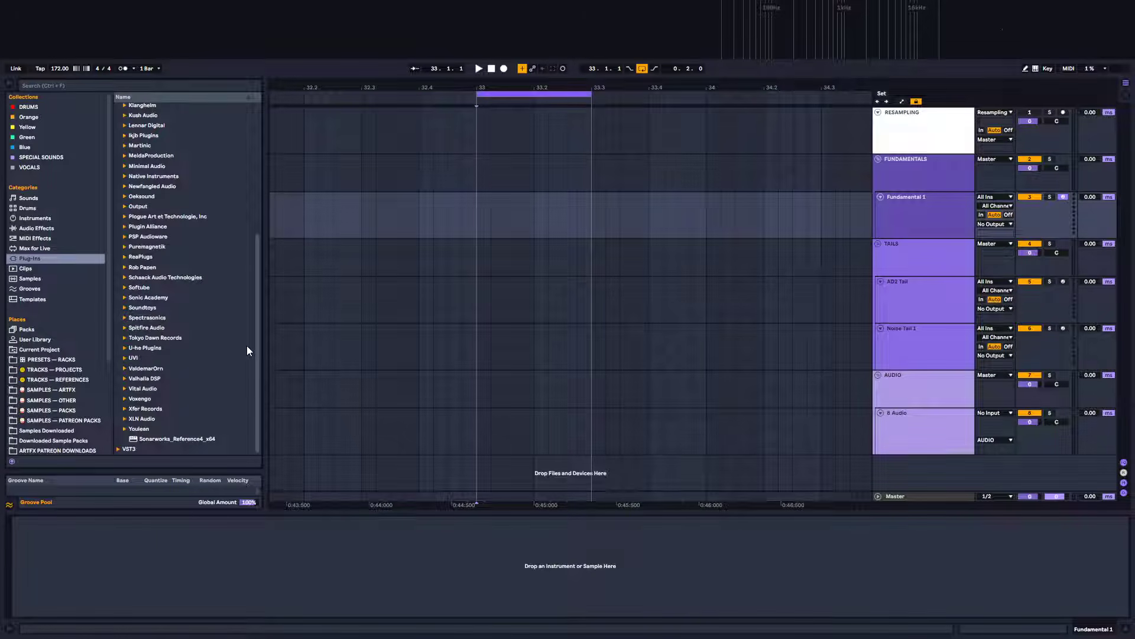
click(125, 409)
scroll(253, 426, down, 3)
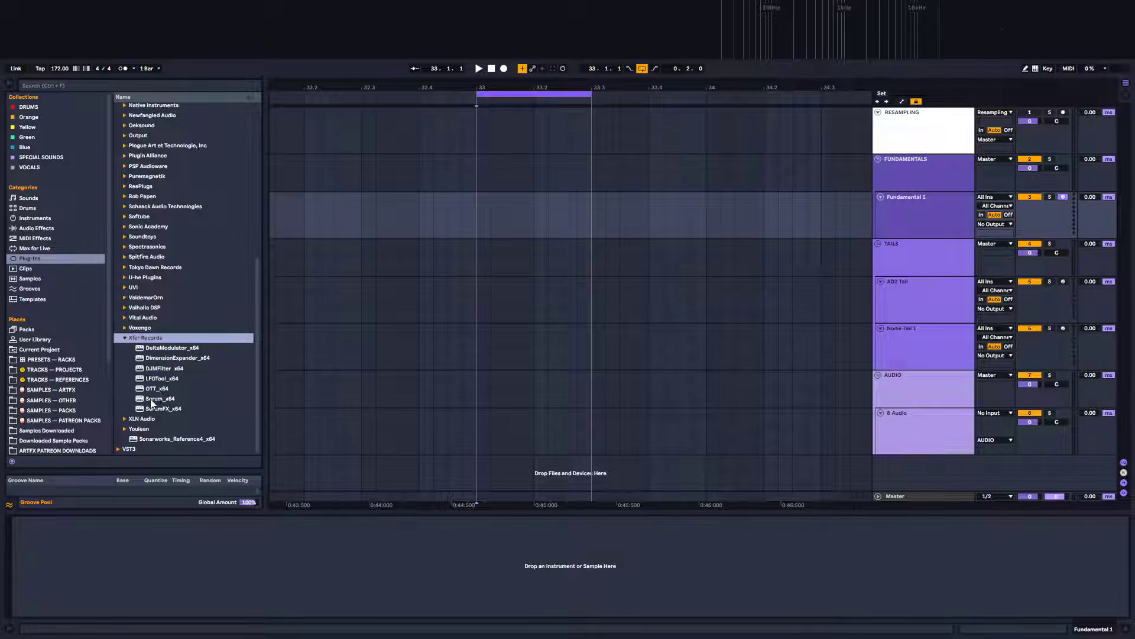
drag(151, 399, 541, 228)
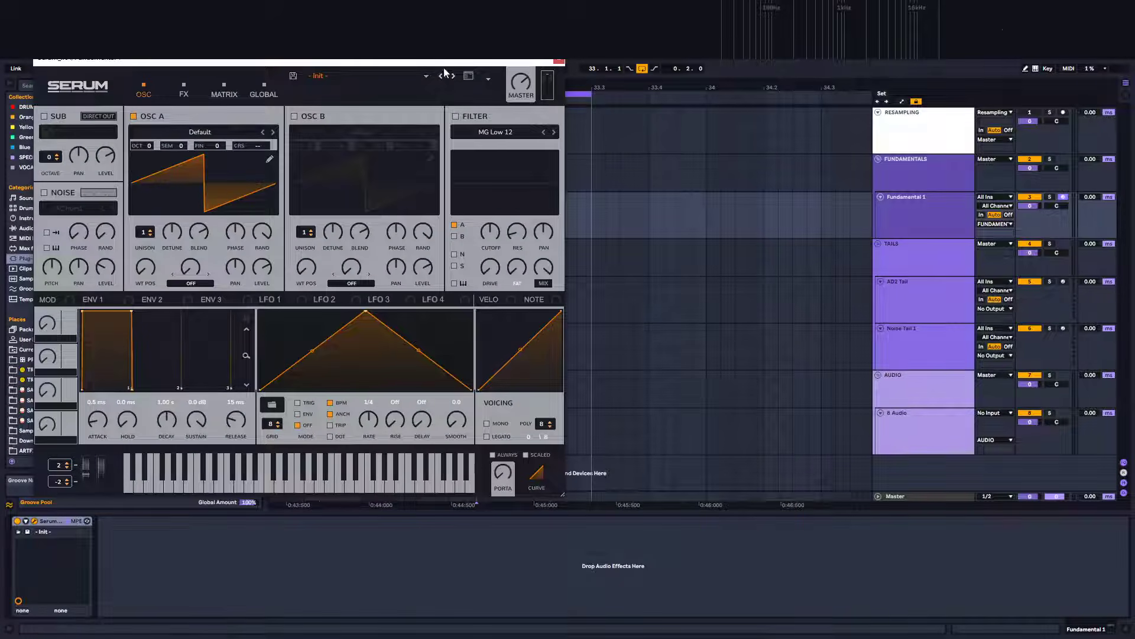
drag(443, 67, 688, 144)
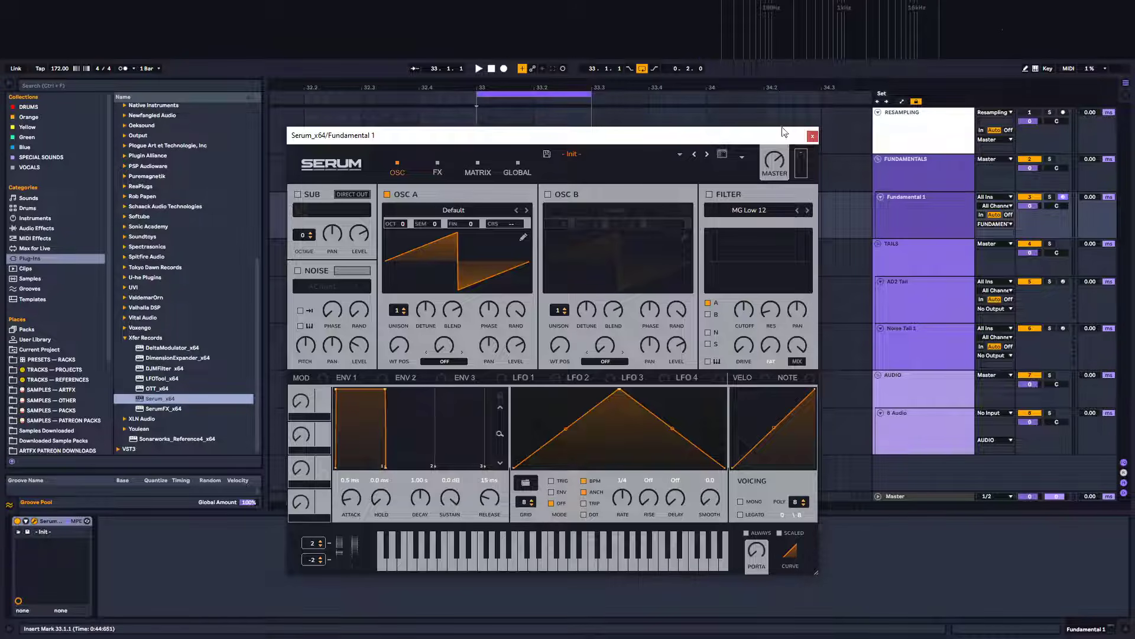
drag(784, 131, 939, 164)
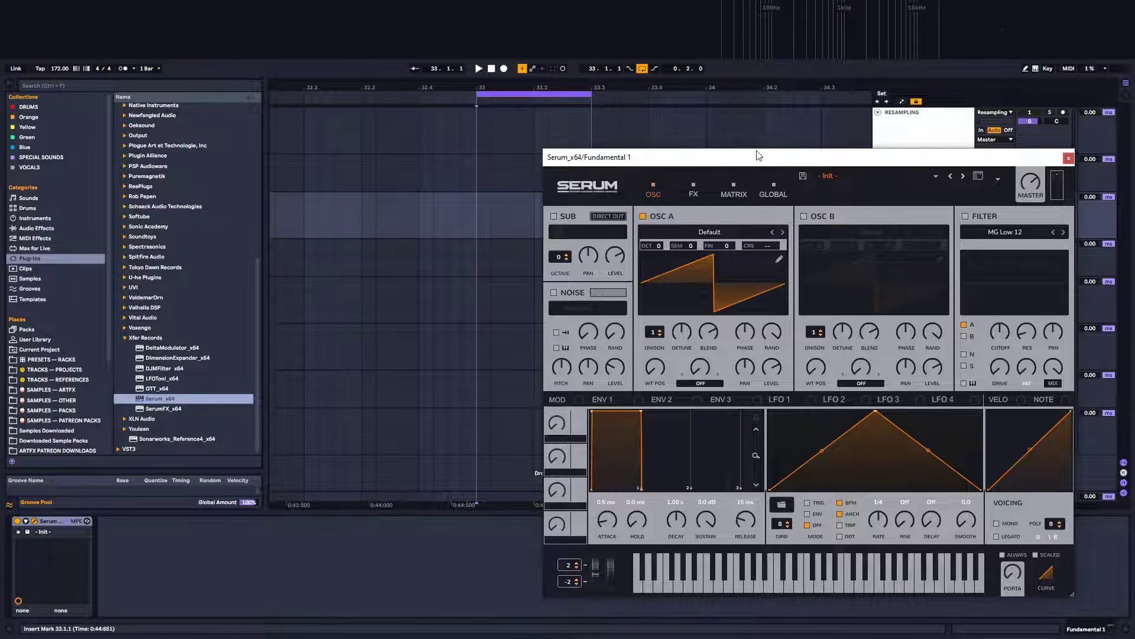
drag(760, 155, 589, 142)
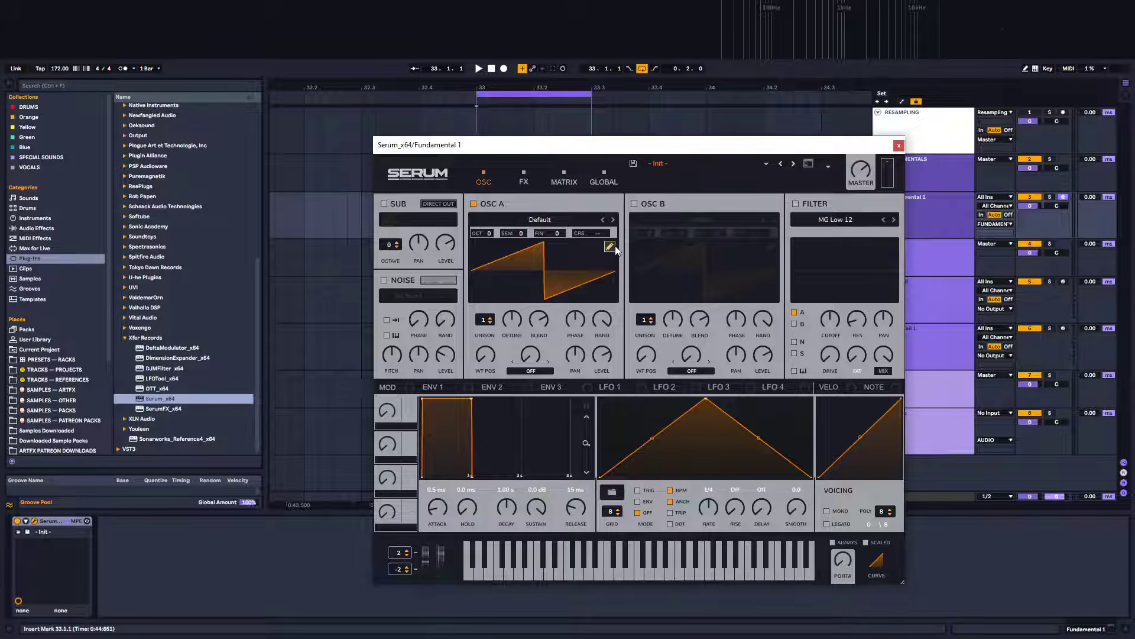
click(579, 221)
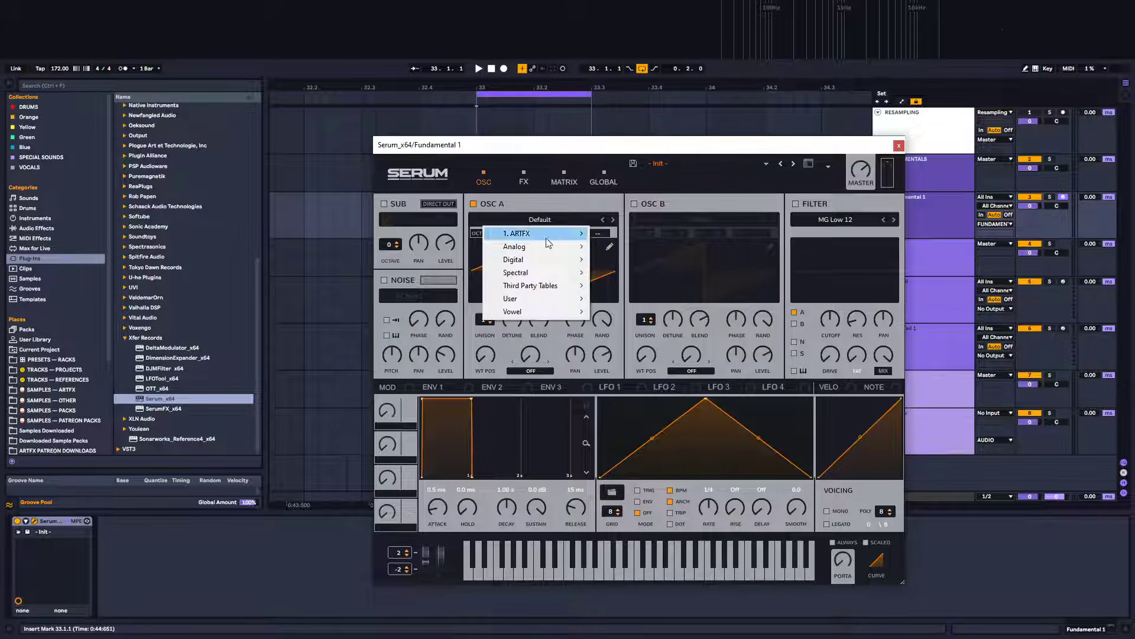
click(582, 190)
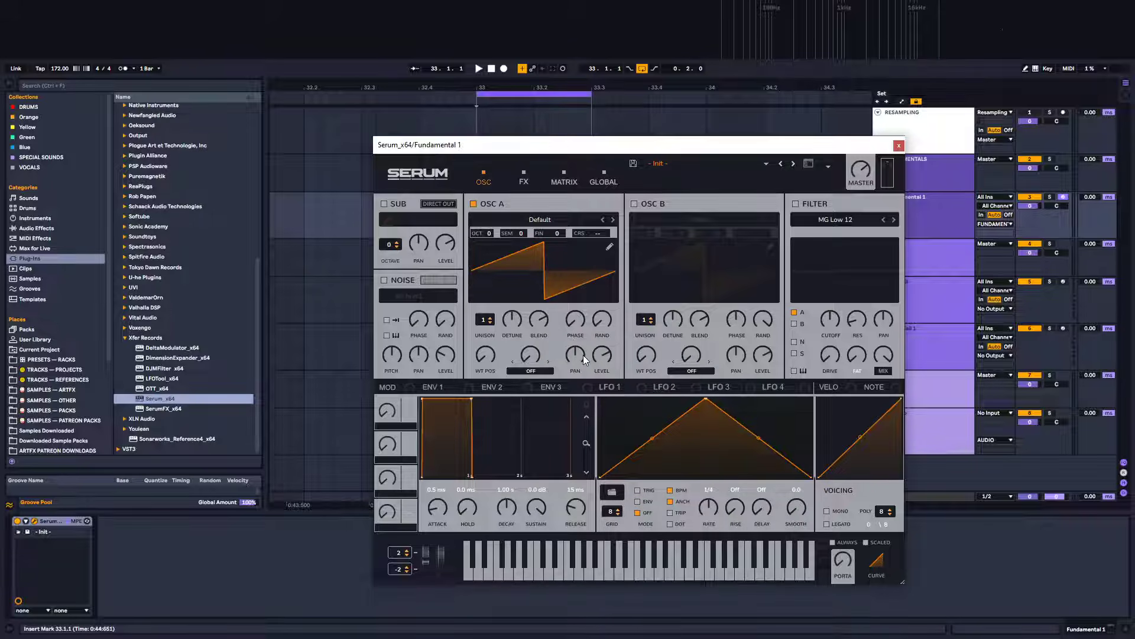
Open Oscillator A's table editor and generate a sine waveform from the sin formula preset
click(612, 246)
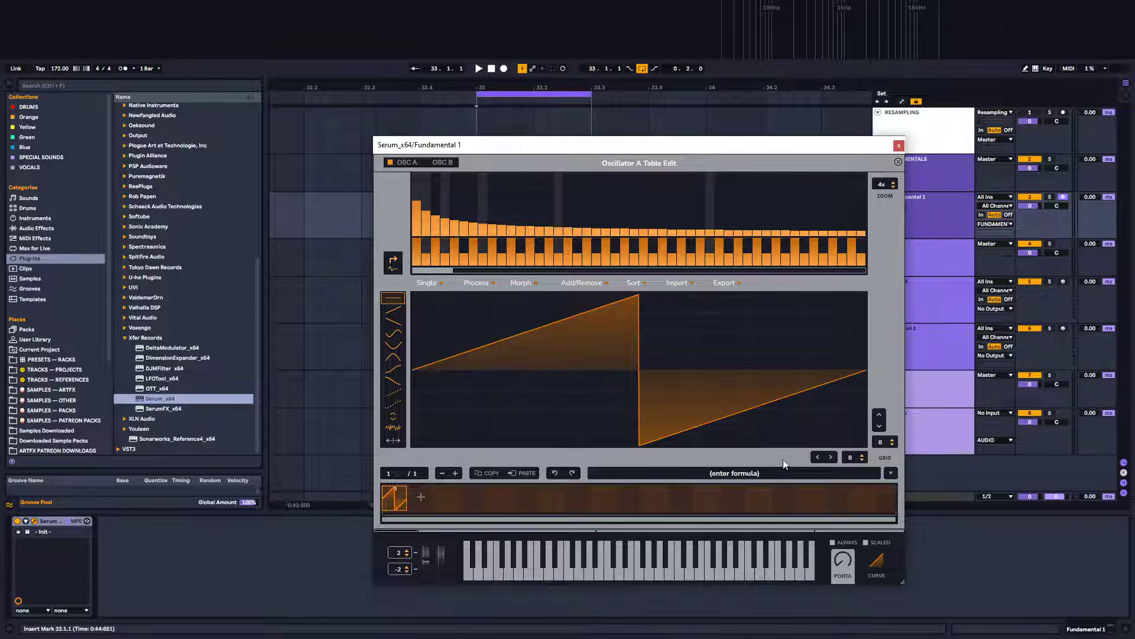
click(893, 474)
mouse_move(911, 485)
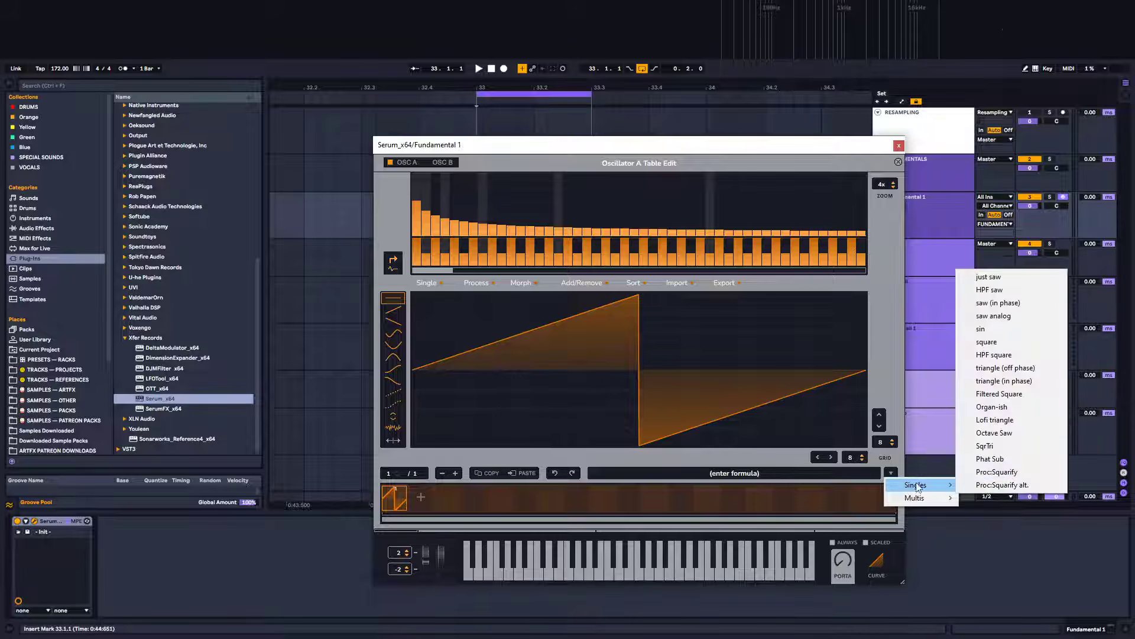
click(1003, 329)
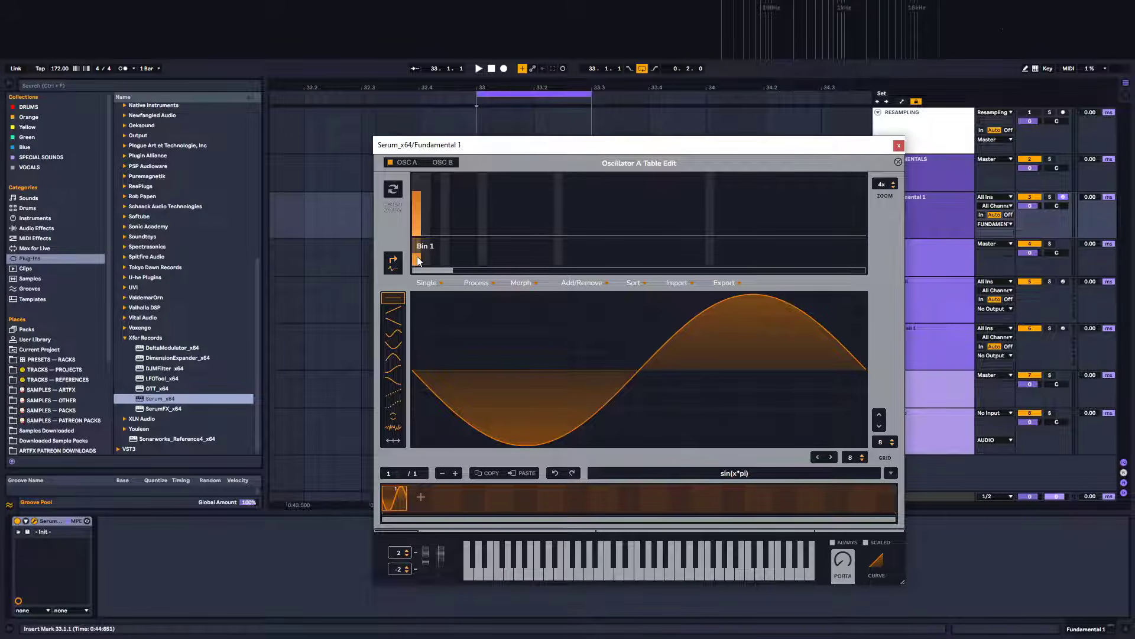
drag(419, 258, 417, 276)
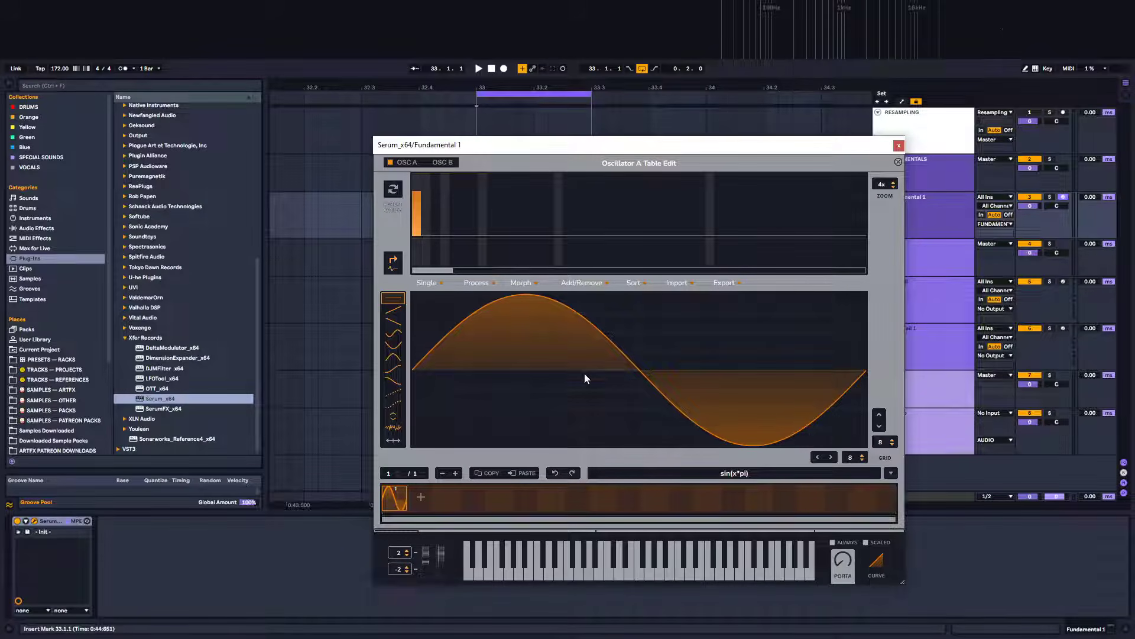
Add a second wavetable frame and raise its third harmonic bin to about 29%
click(421, 498)
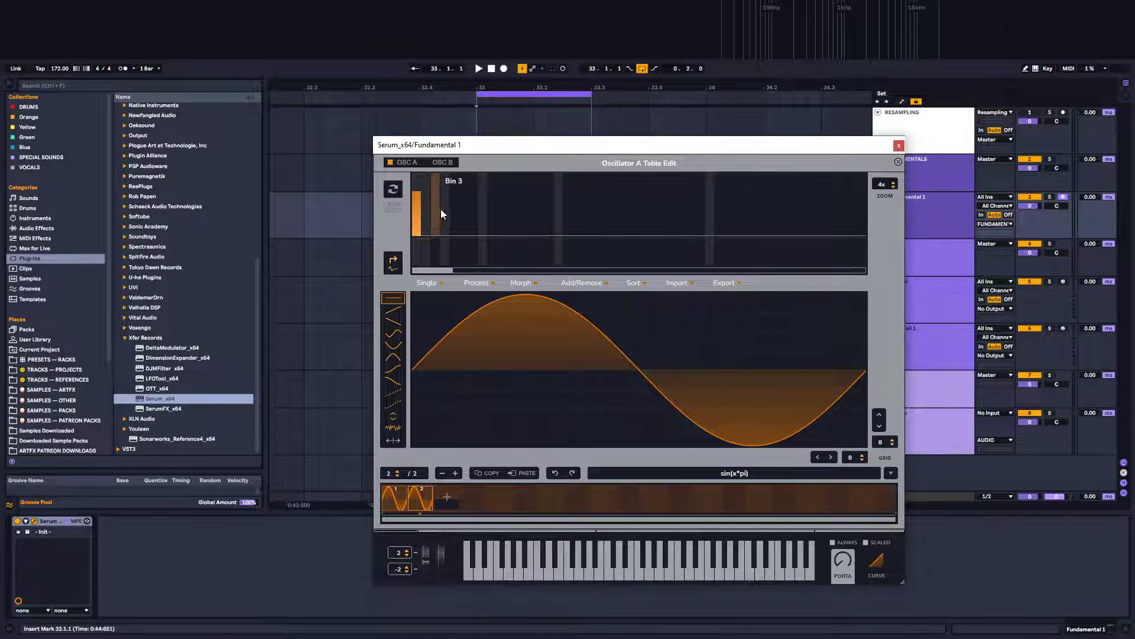
drag(435, 230, 436, 215)
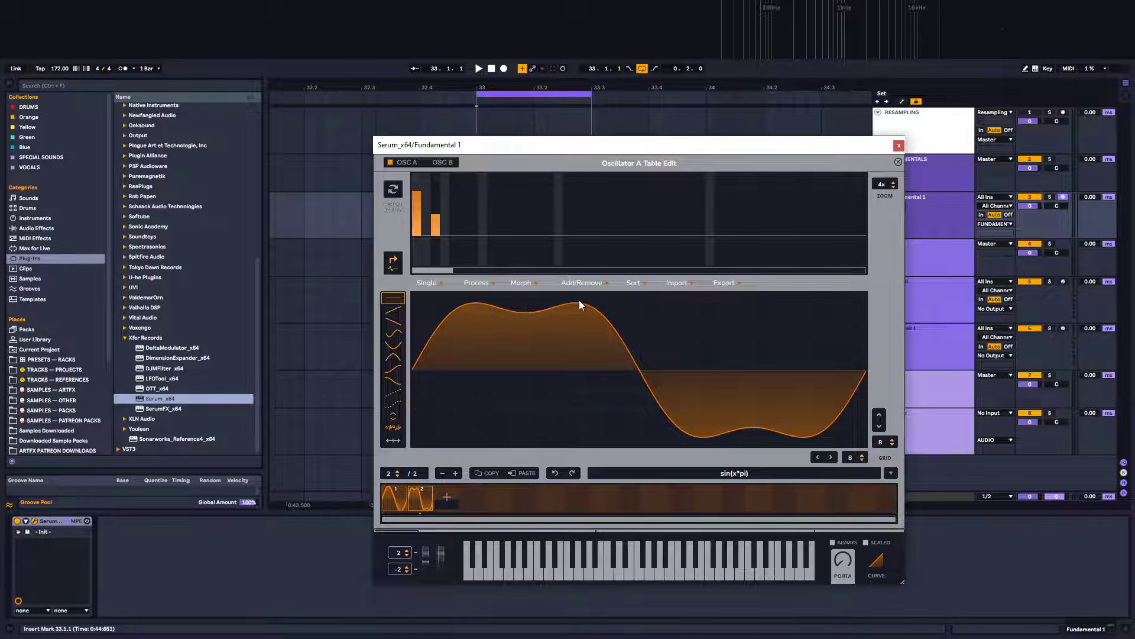
drag(452, 233, 452, 225)
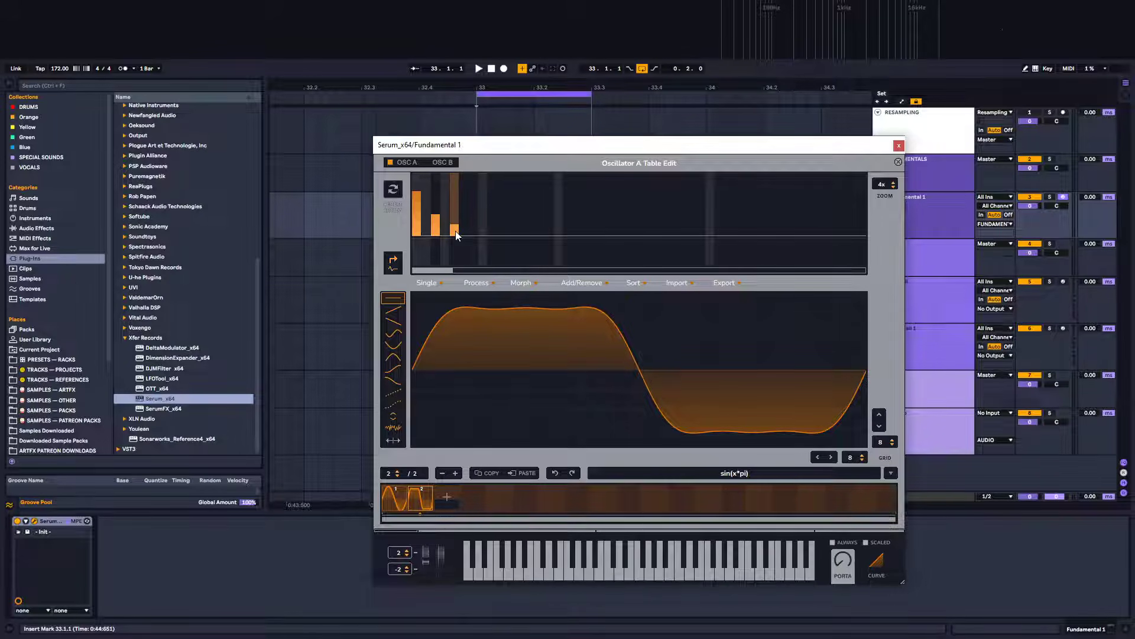
drag(455, 234, 460, 263)
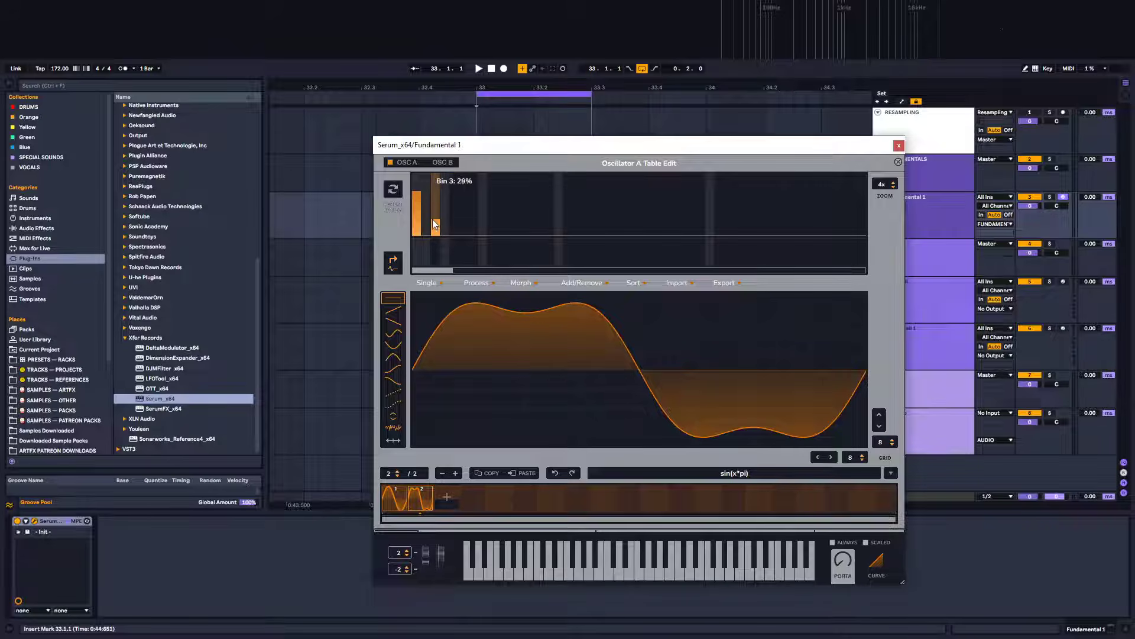
Fine-tune the third harmonic bin on the second wavetable frame
drag(432, 219, 433, 223)
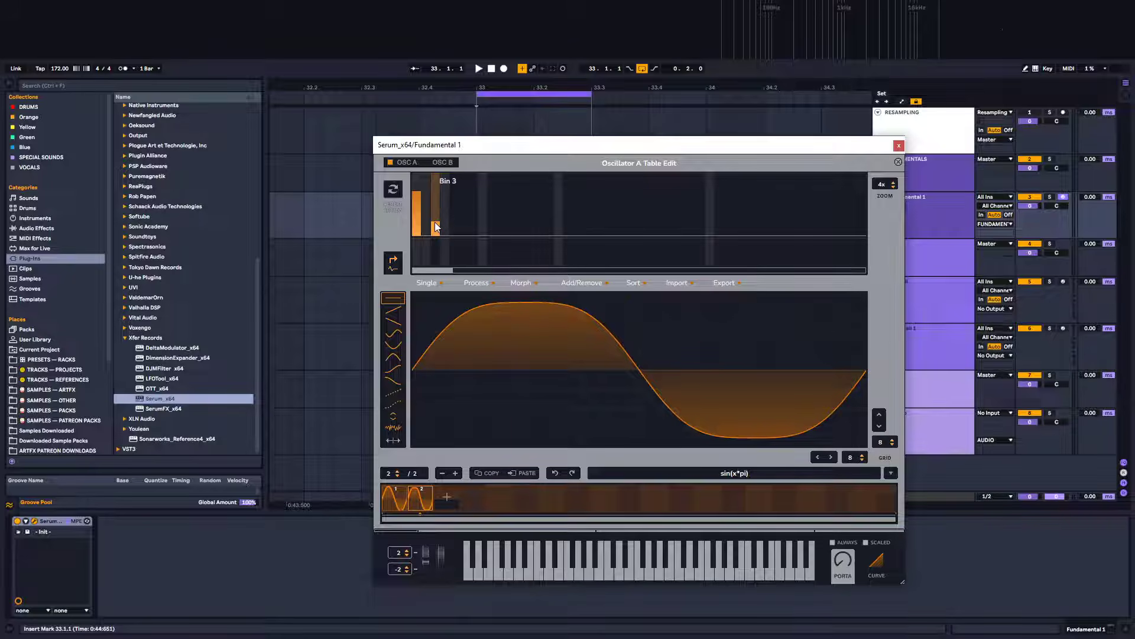
drag(435, 221, 436, 222)
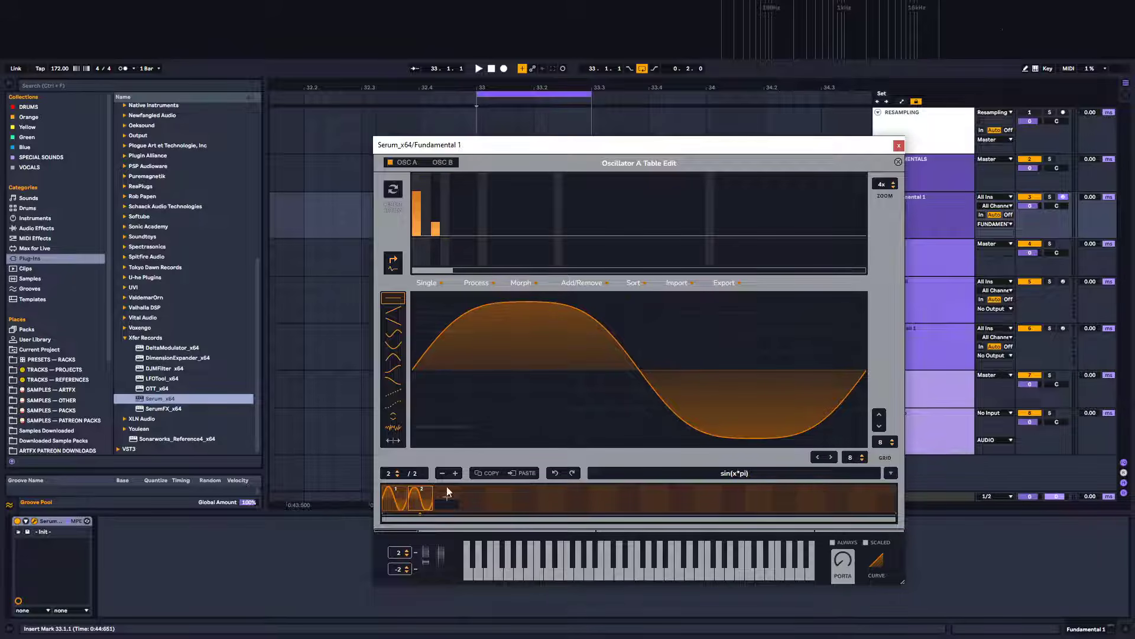
Add a third wavetable frame and raise its third and fifth harmonic bins
click(448, 496)
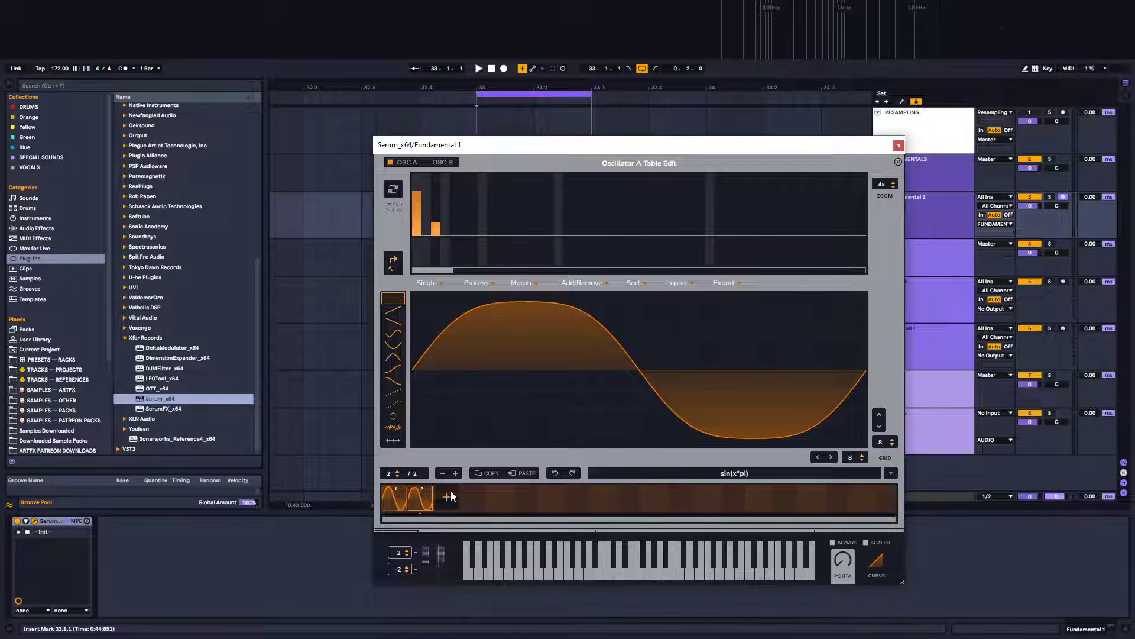
click(434, 215)
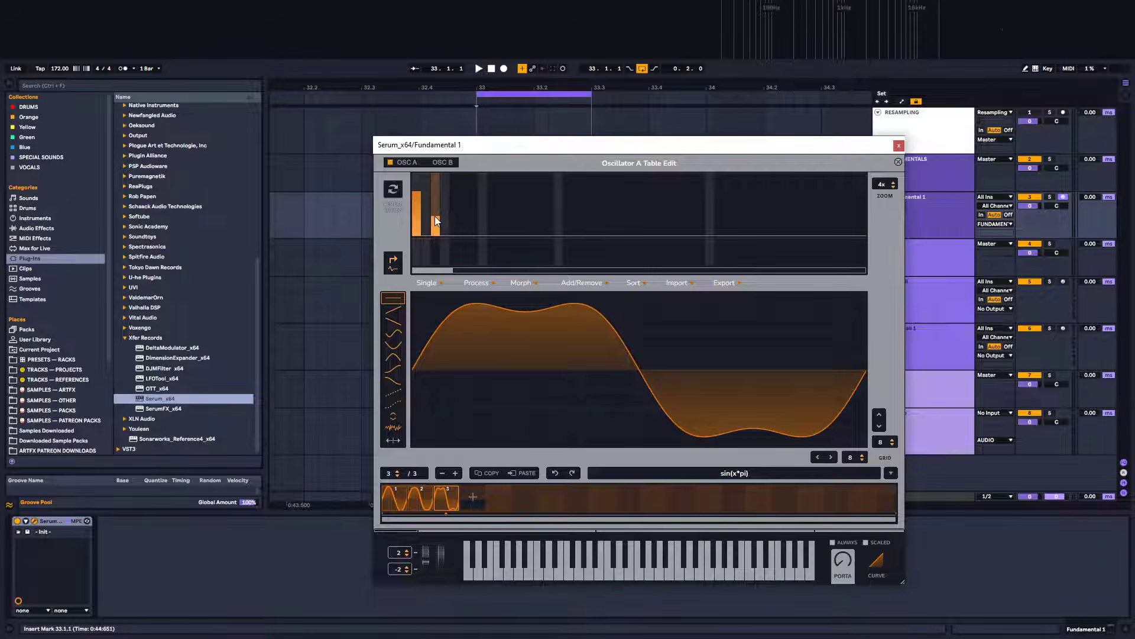
click(435, 216)
drag(456, 225, 456, 227)
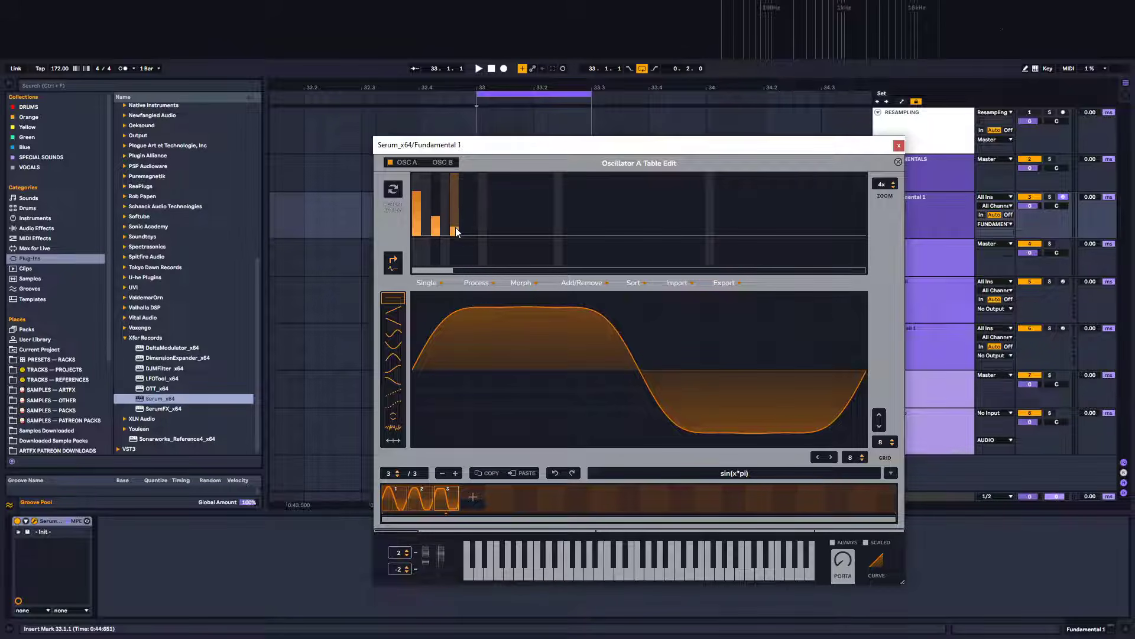
click(435, 218)
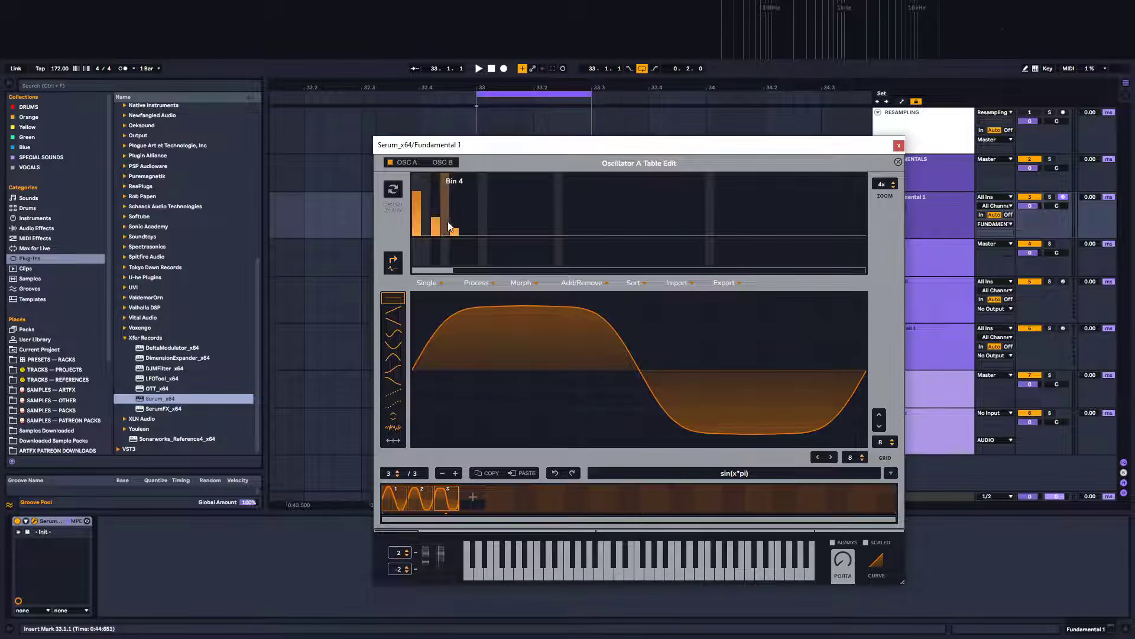
click(454, 230)
Add a fourth wavetable frame and raise its third, fifth and seventh harmonic bins
click(473, 498)
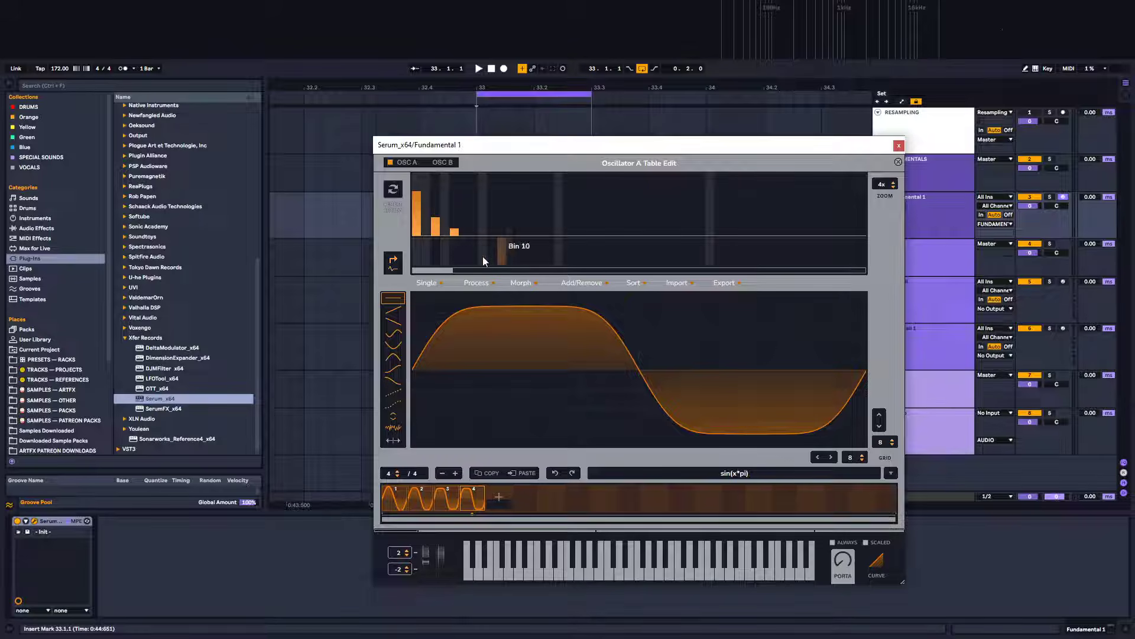
click(437, 214)
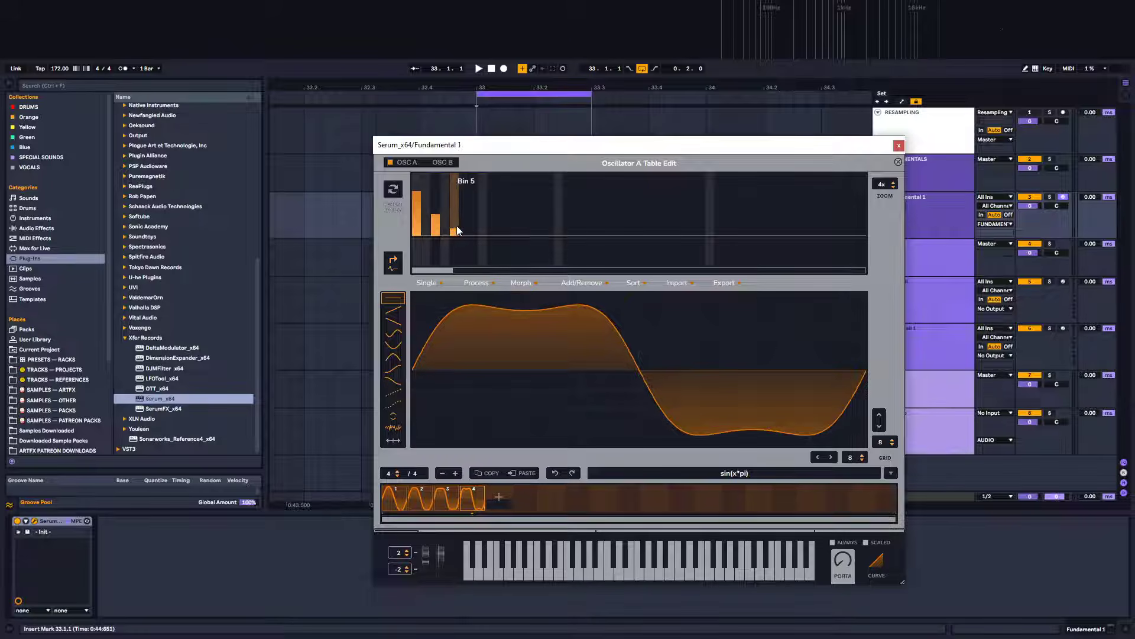
click(456, 226)
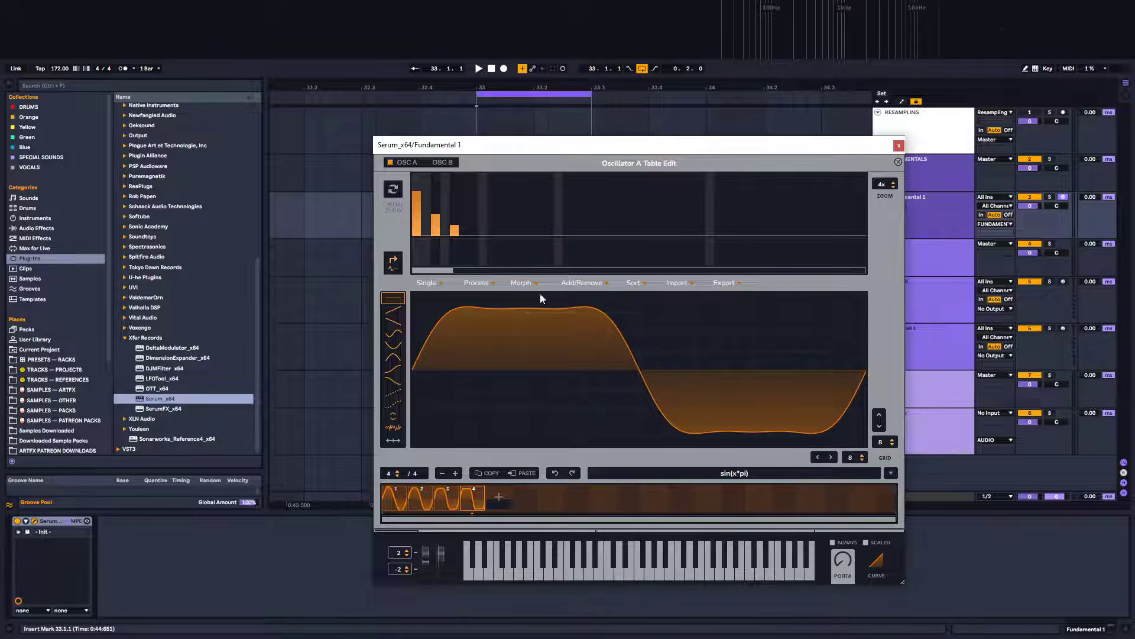
click(455, 225)
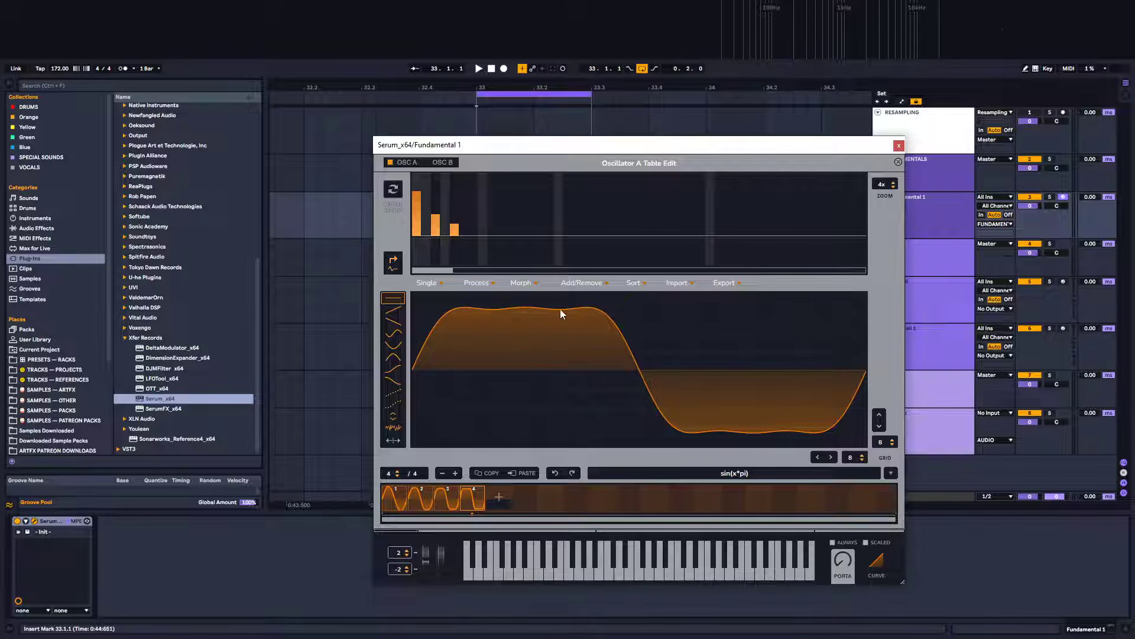
click(474, 232)
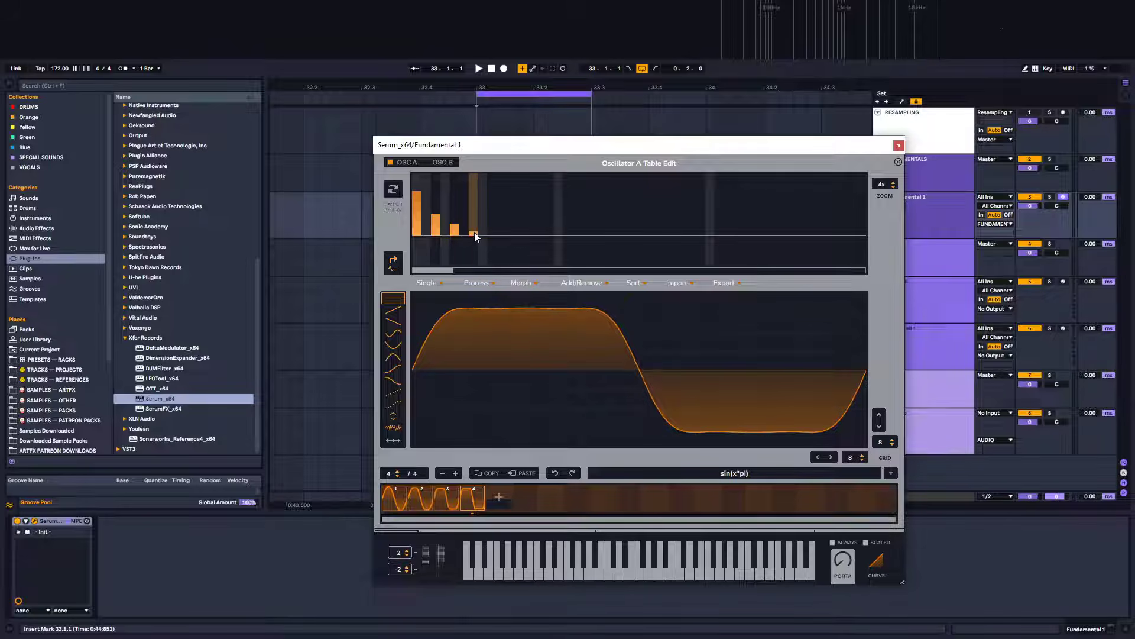
click(474, 229)
click(475, 232)
click(474, 229)
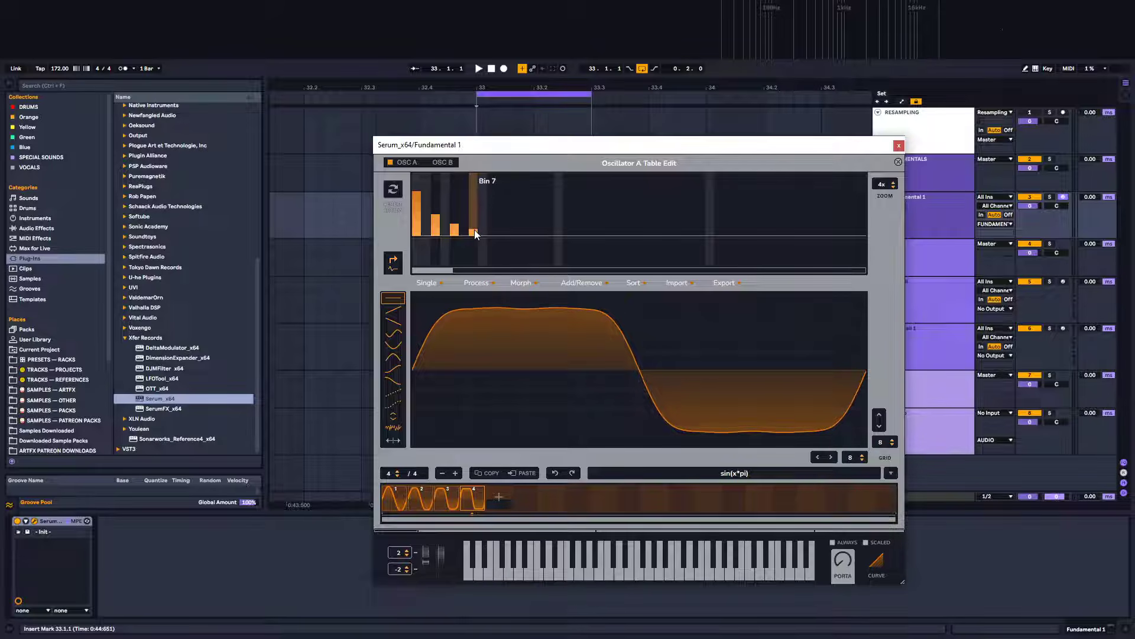
click(474, 230)
click(474, 230)
click(437, 214)
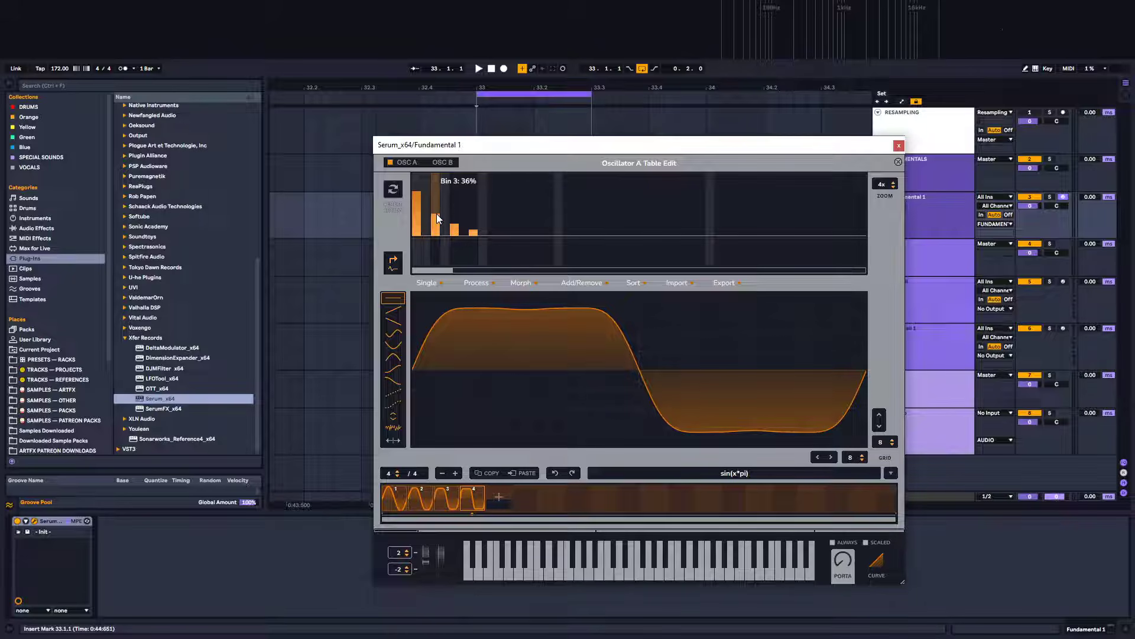
Fine-tune the third, fifth and seventh harmonic levels on the fourth frame
click(436, 214)
click(437, 215)
click(436, 214)
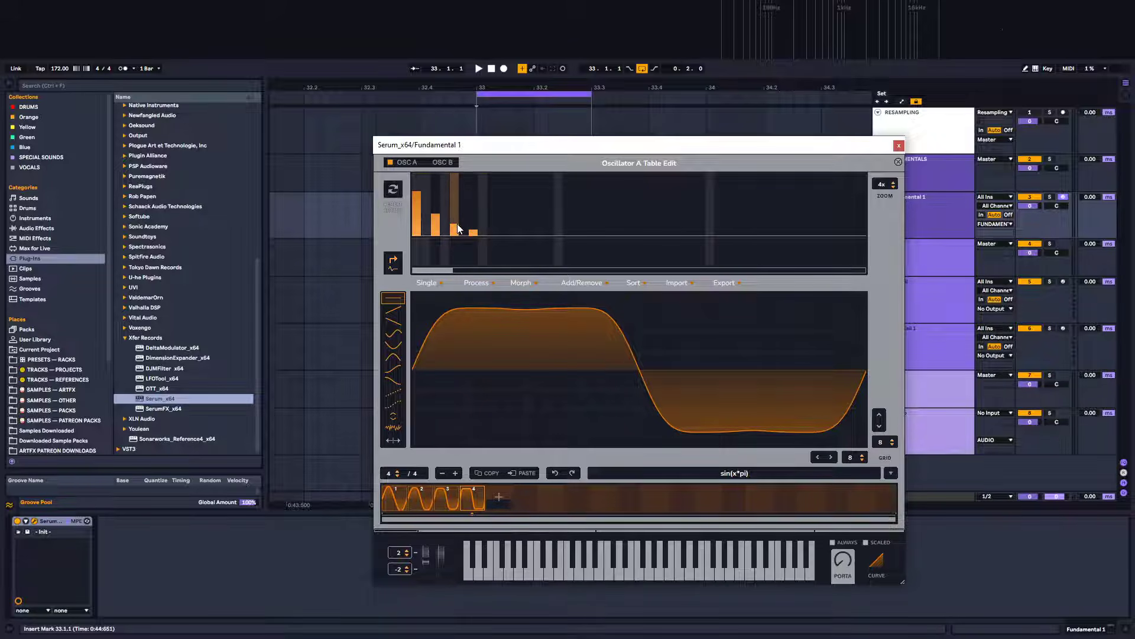
click(457, 224)
click(457, 223)
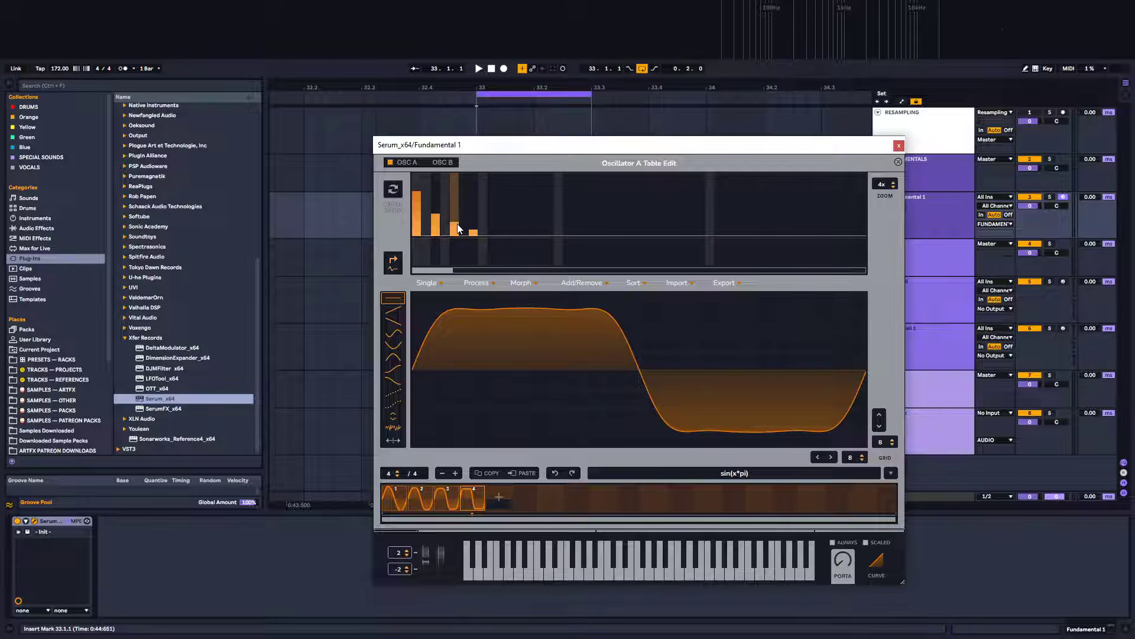
click(457, 223)
click(456, 224)
click(476, 229)
click(474, 228)
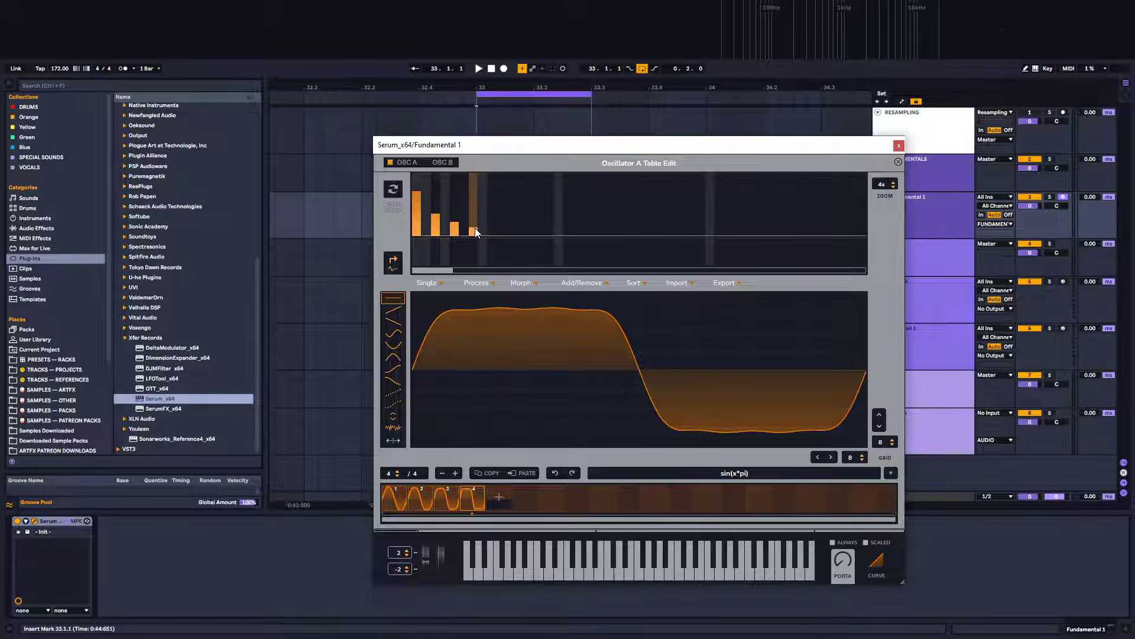
click(474, 230)
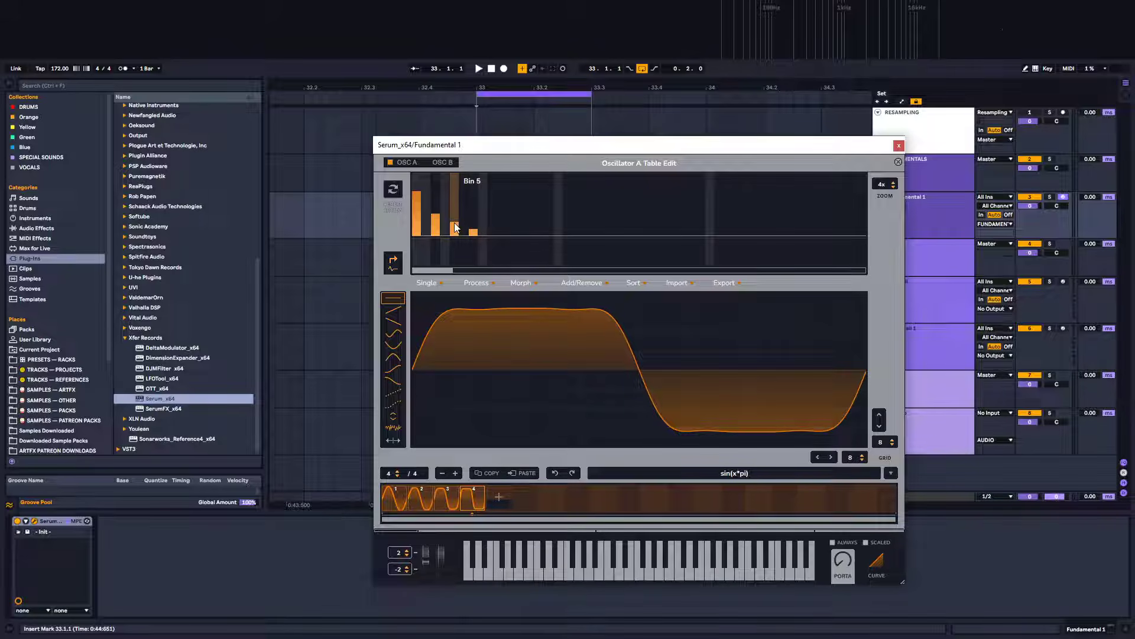
click(455, 228)
click(455, 229)
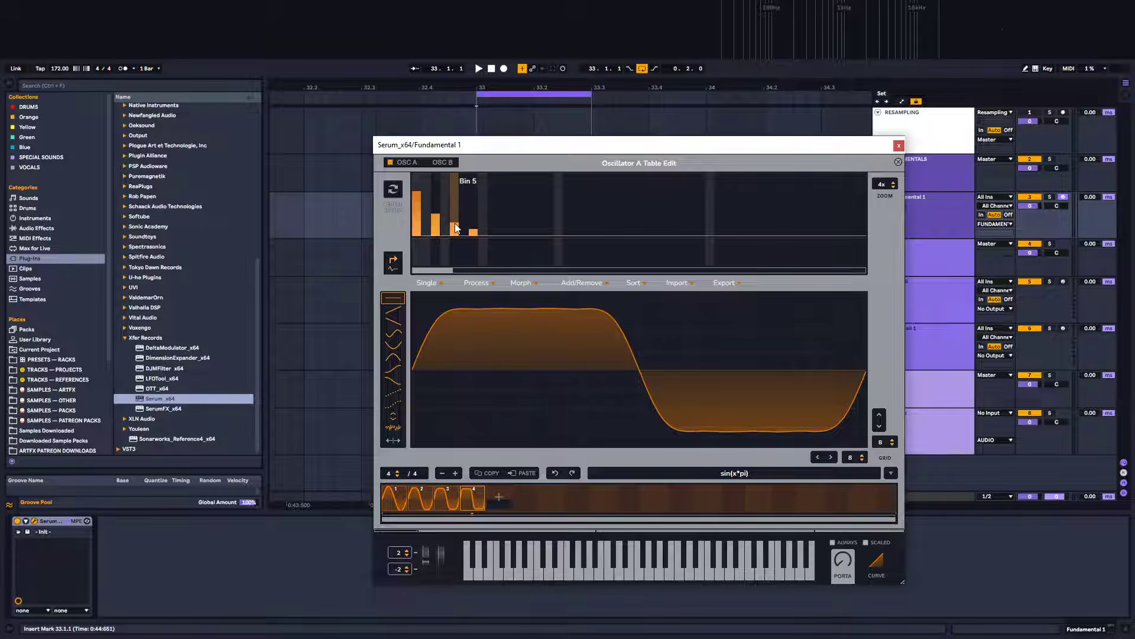
click(455, 229)
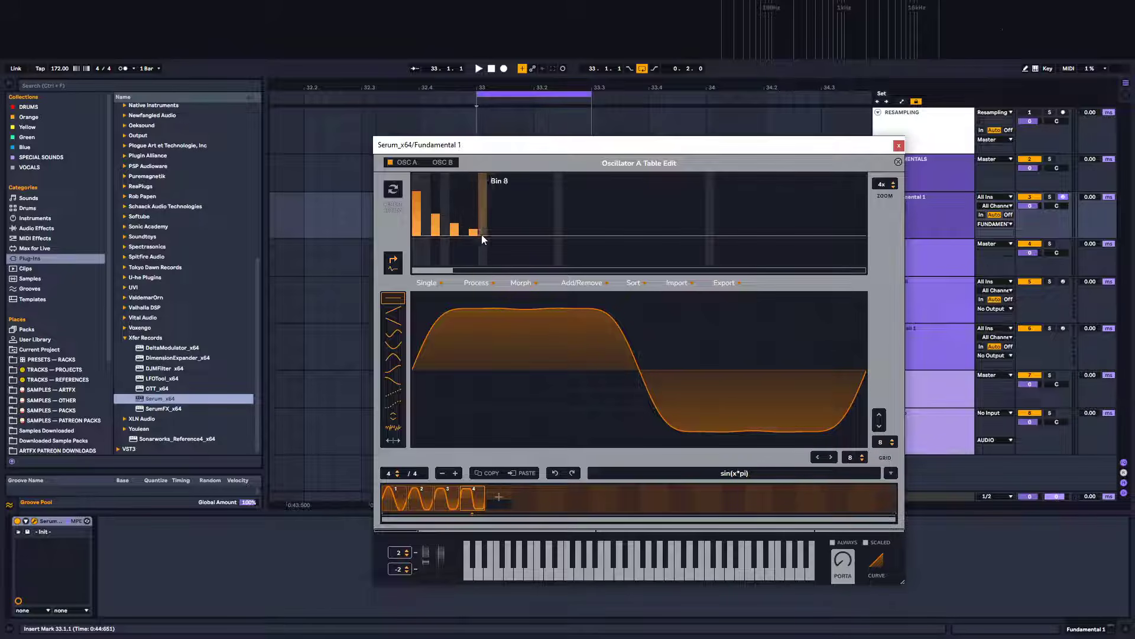
click(435, 219)
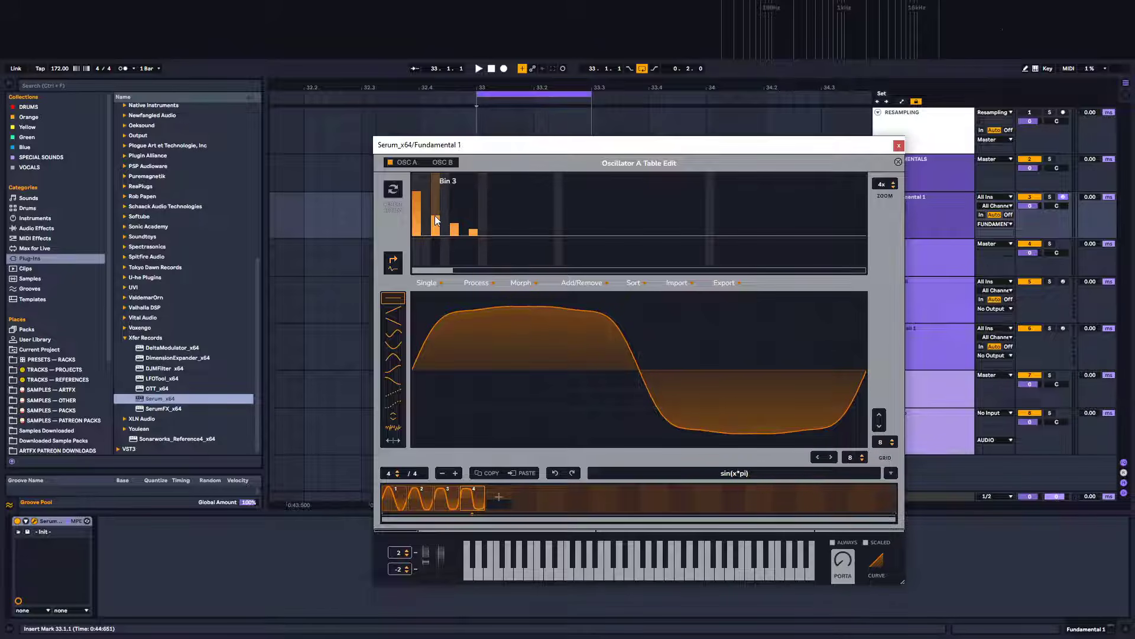
click(434, 216)
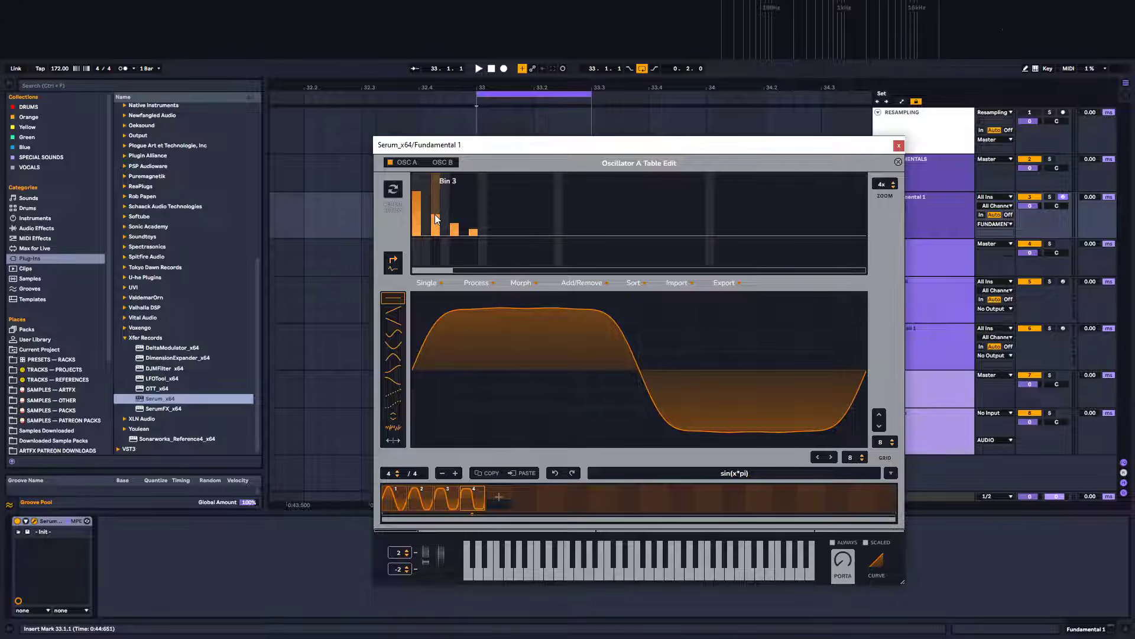
click(435, 214)
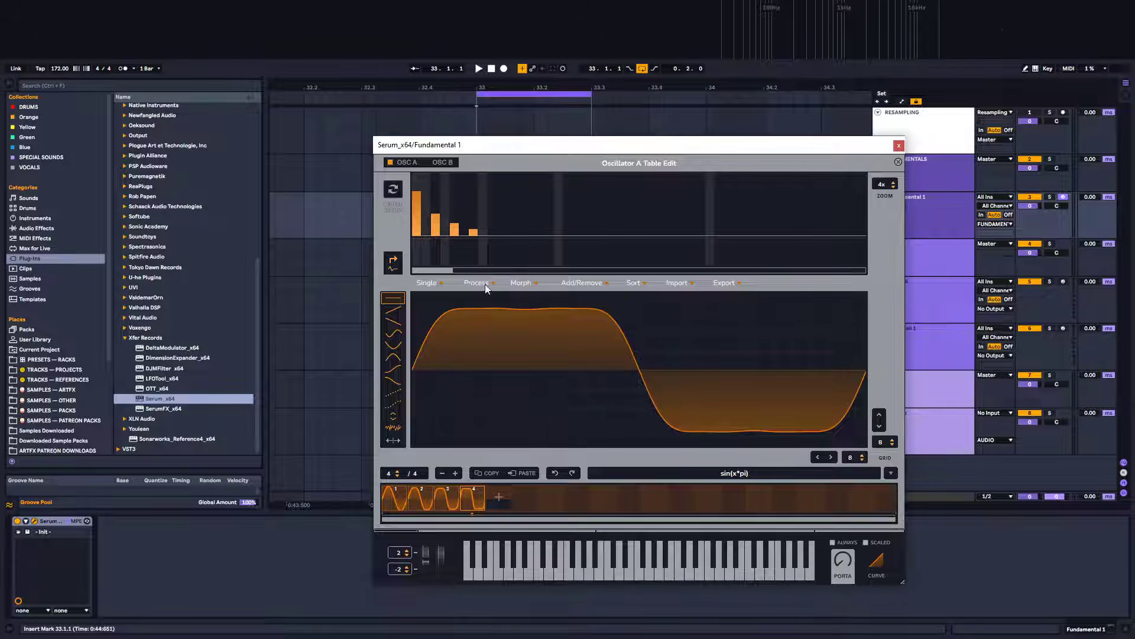
click(476, 229)
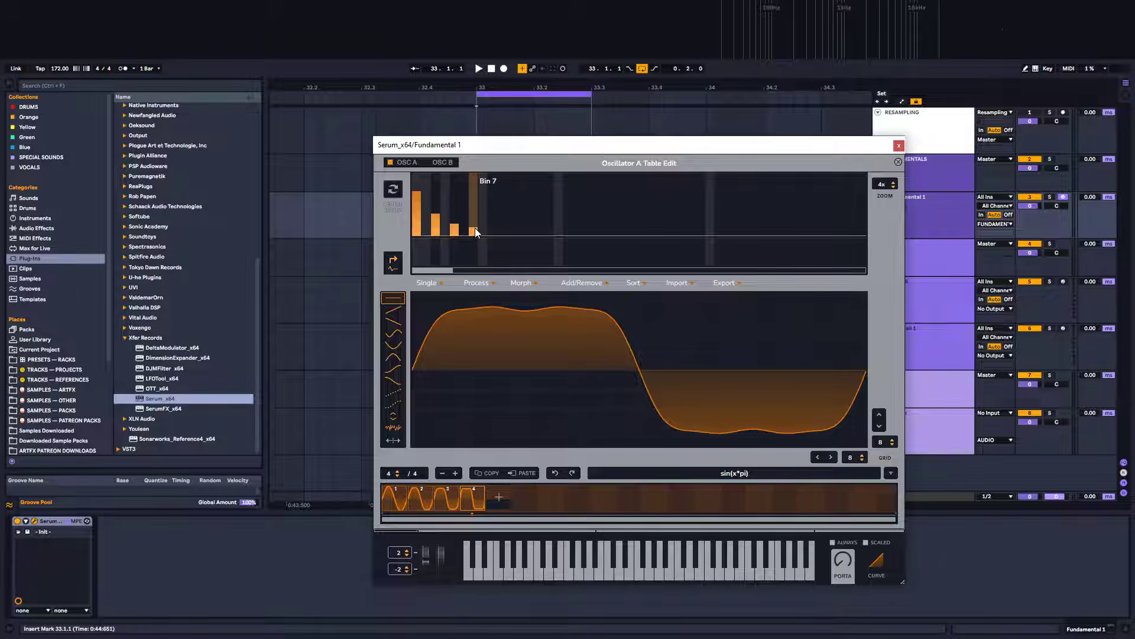
drag(476, 229, 475, 231)
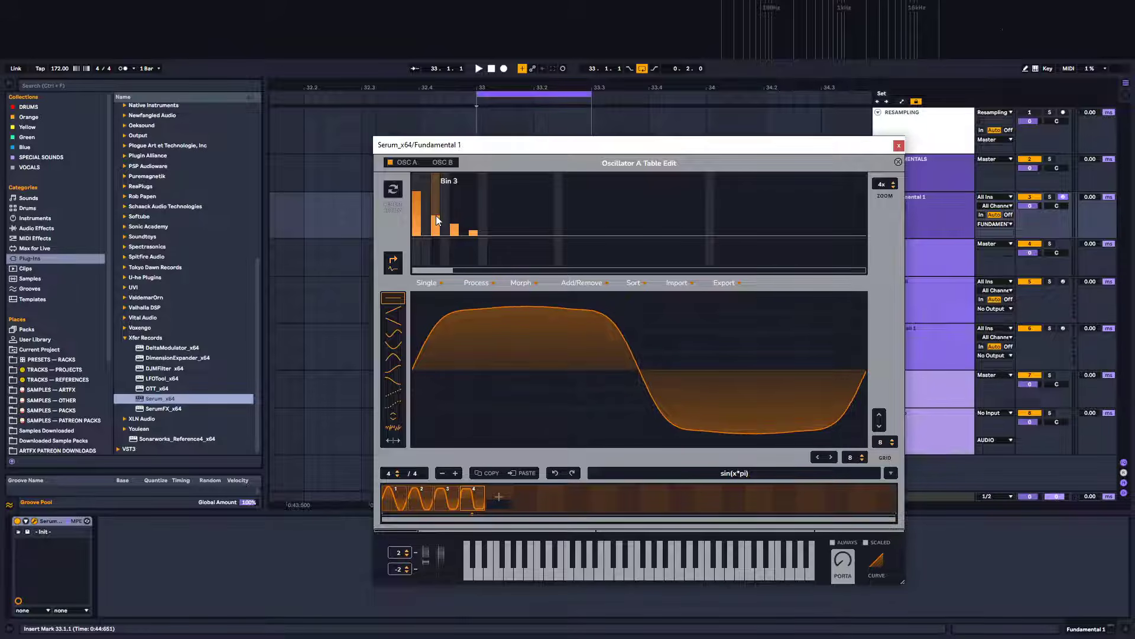
drag(436, 214, 436, 214)
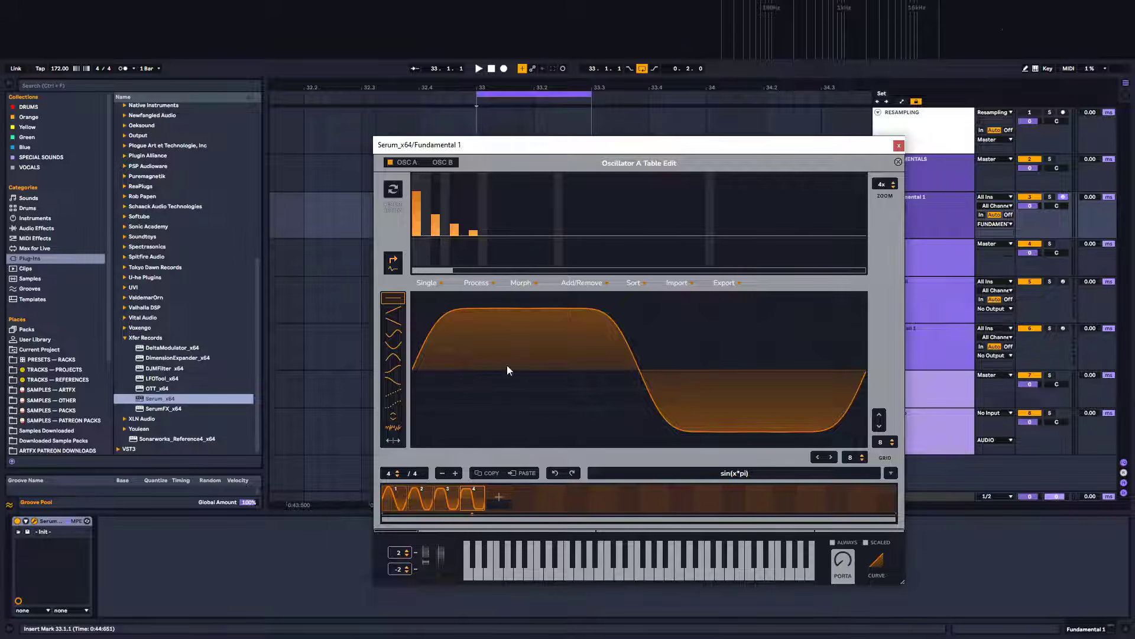
Normalize each wavetable frame separately with the Process option Normalize each
shift+click(397, 500)
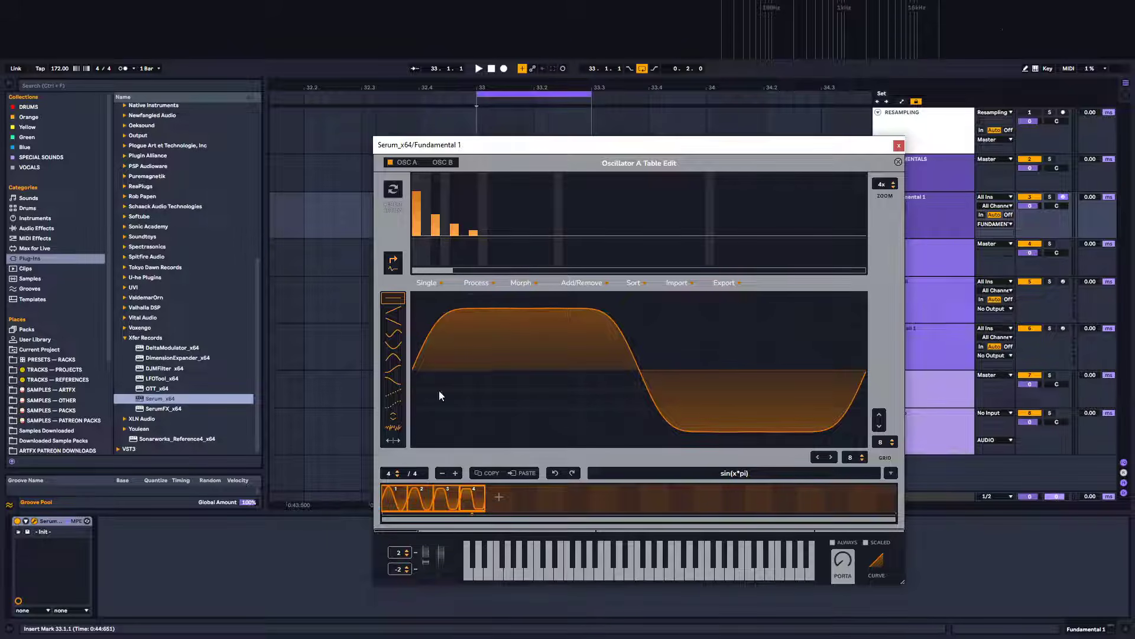
click(391, 497)
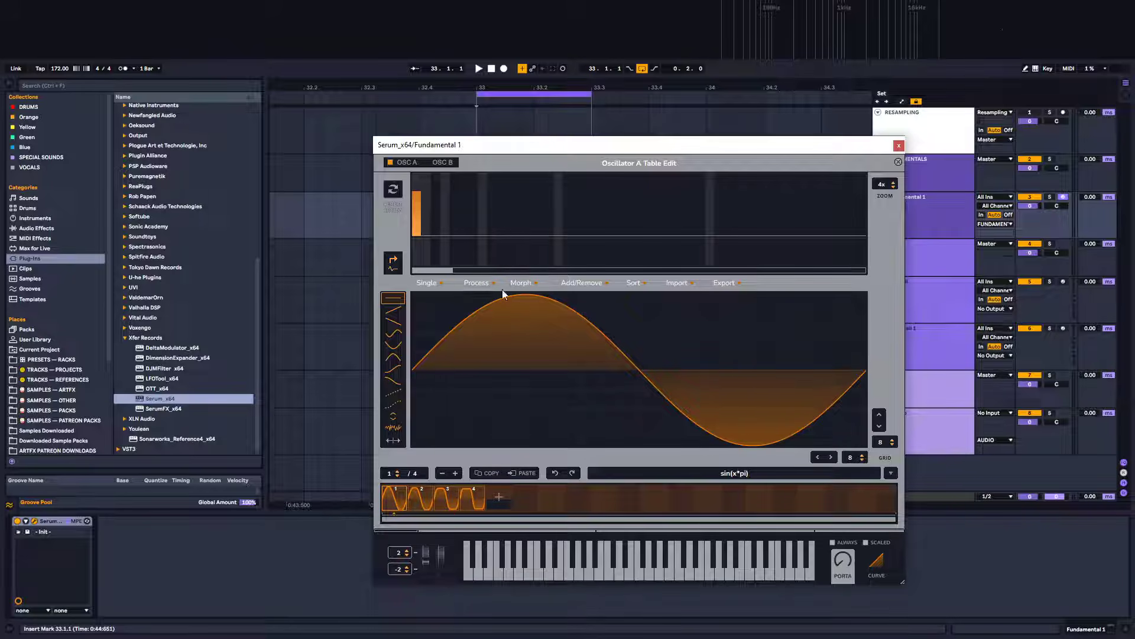
click(477, 284)
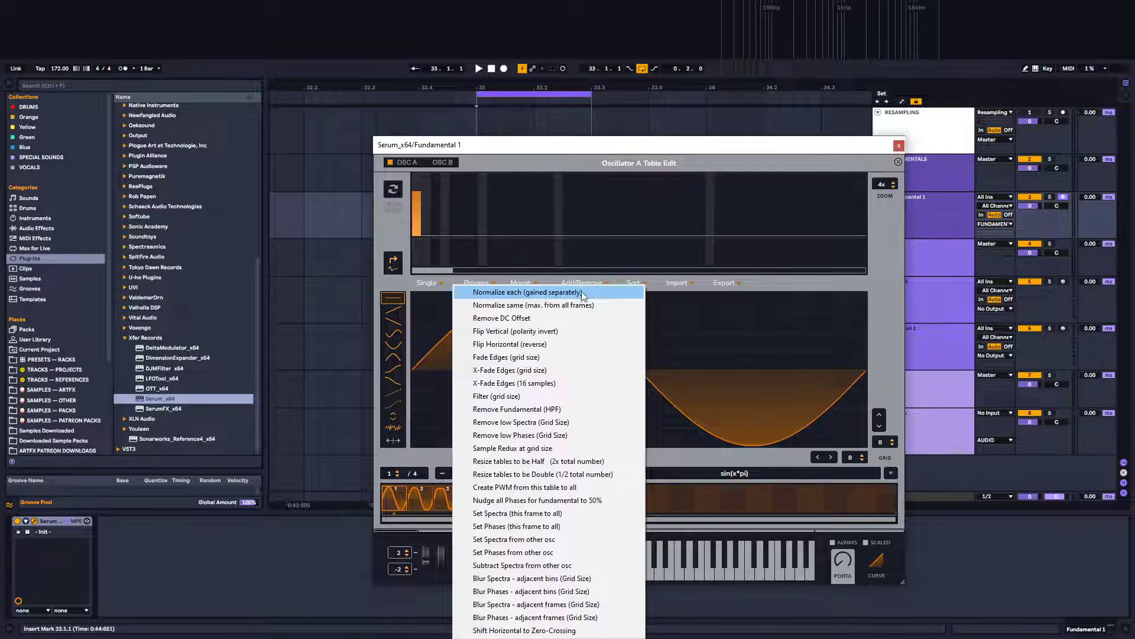
click(506, 293)
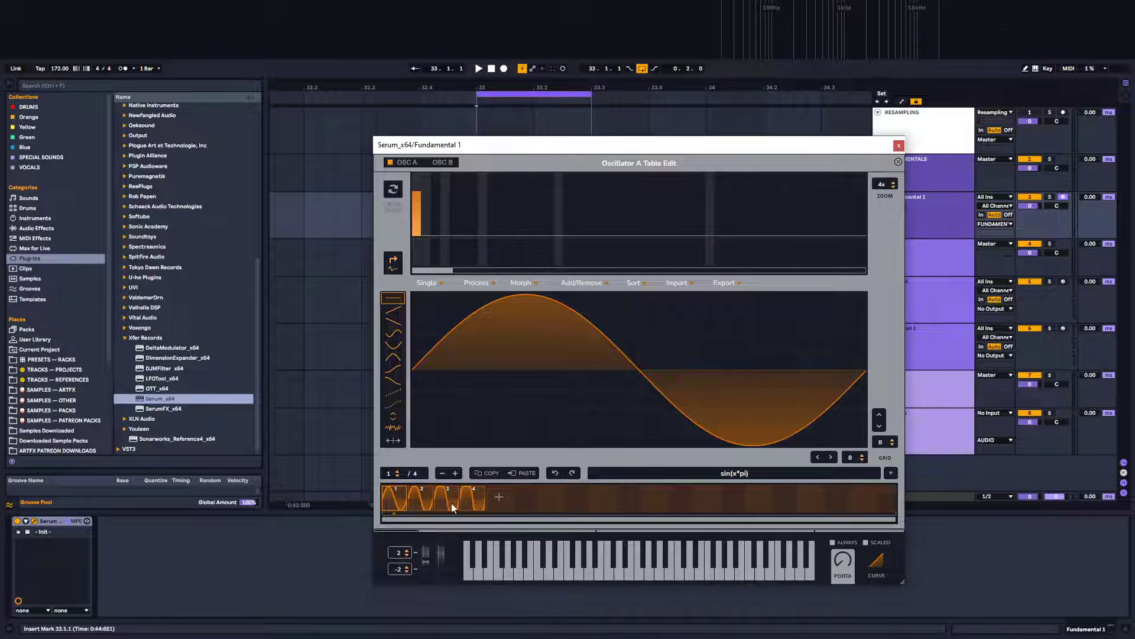
Apply Morph - Crossfade across the wavetable frames and scrub to the last frame, 256
click(417, 495)
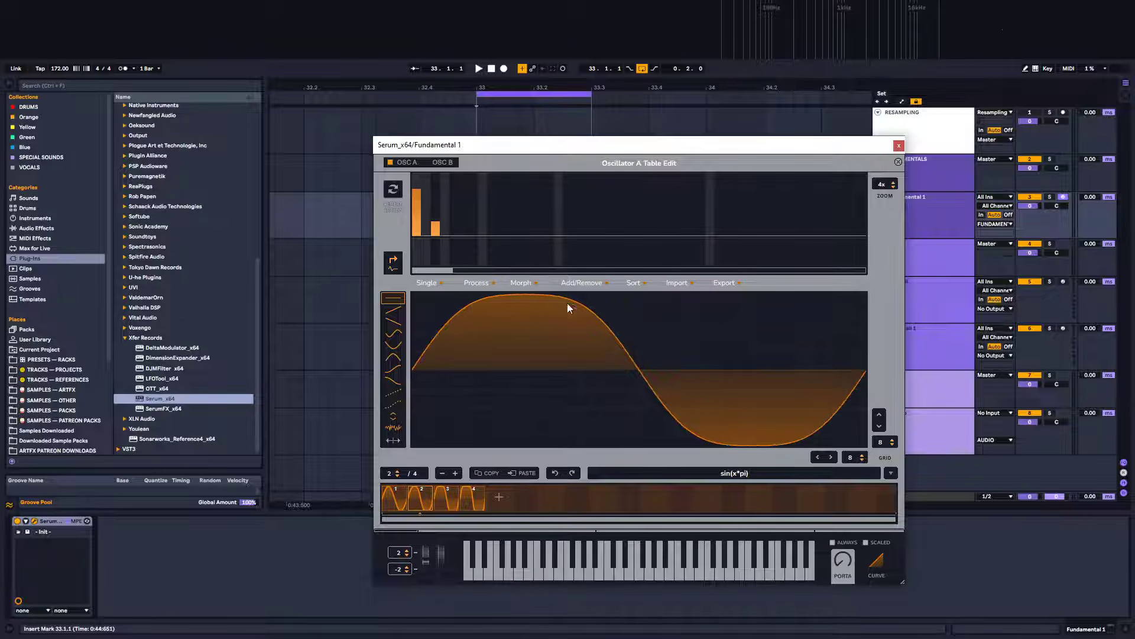
click(449, 501)
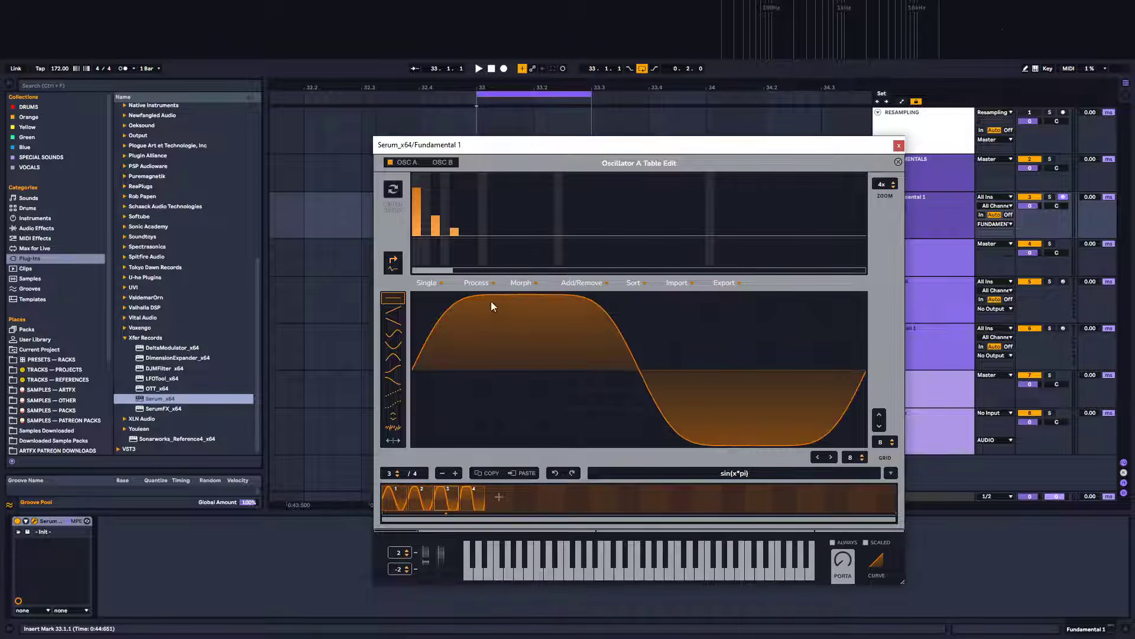
click(472, 495)
click(402, 502)
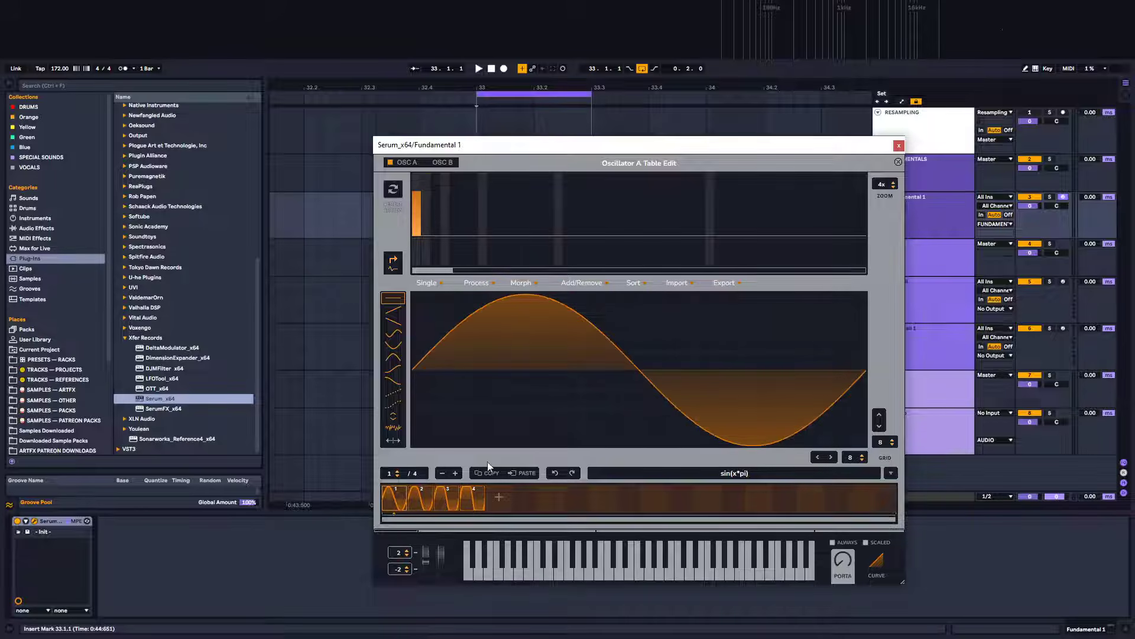
click(520, 283)
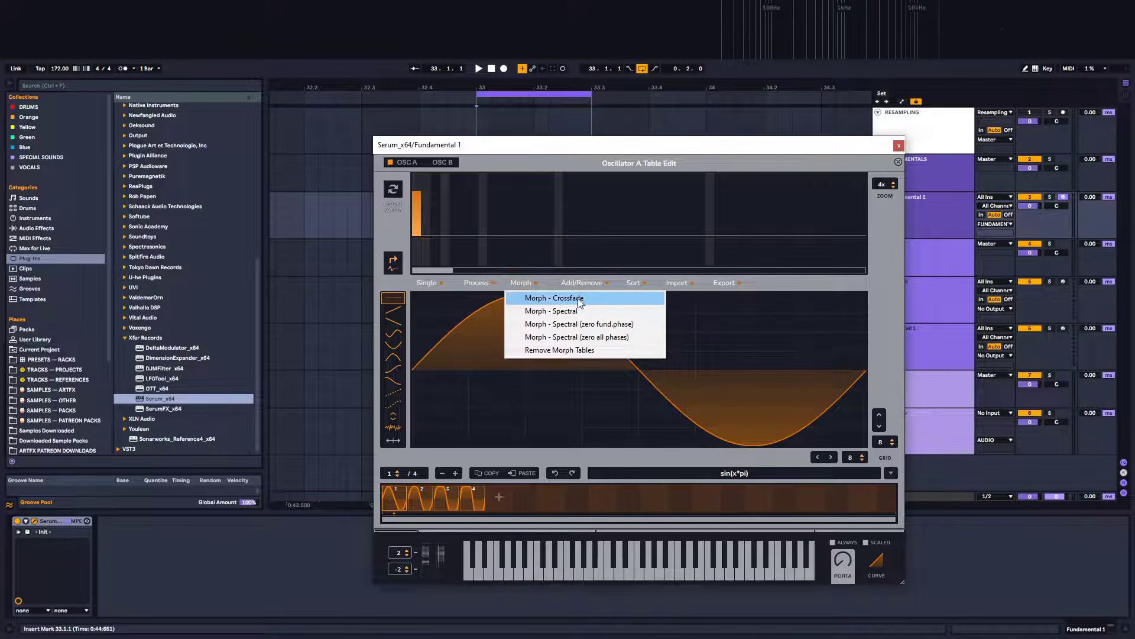
click(581, 301)
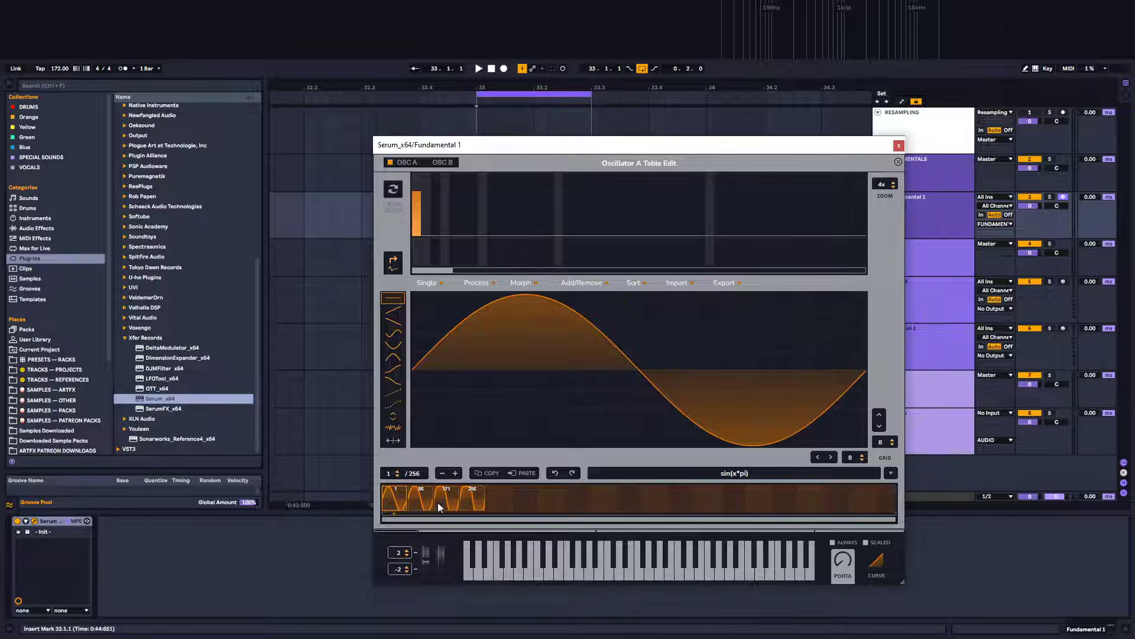
drag(391, 475, 421, 242)
drag(407, 307, 399, 242)
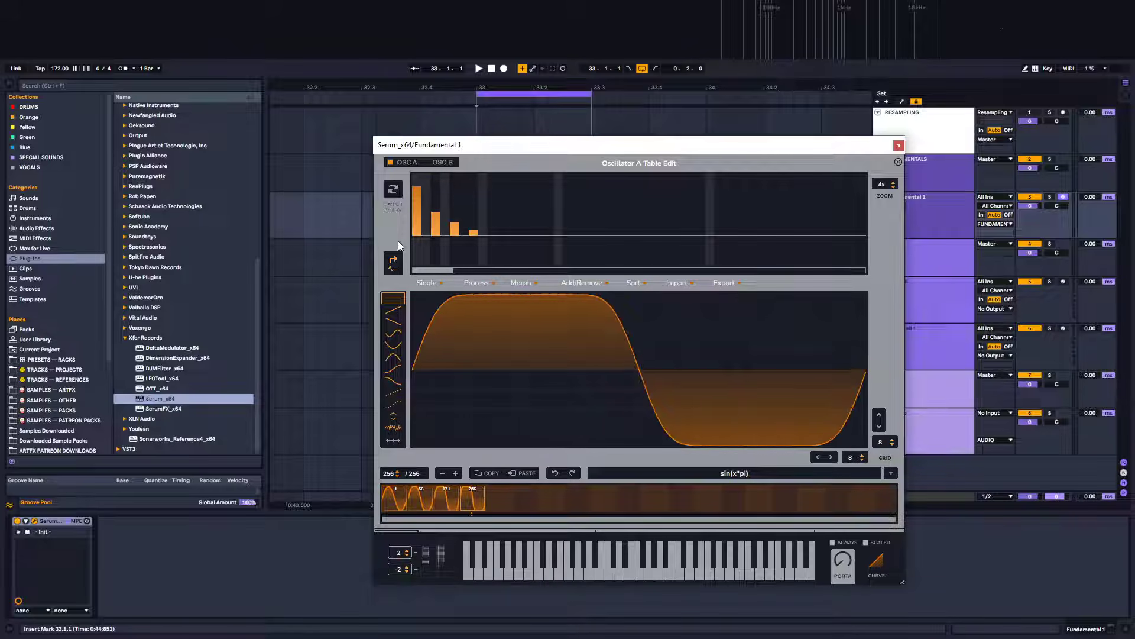
Close the table editor and sweep OSC A's wavetable position knob to audition the morphing wavetable
click(898, 162)
drag(487, 358, 484, 594)
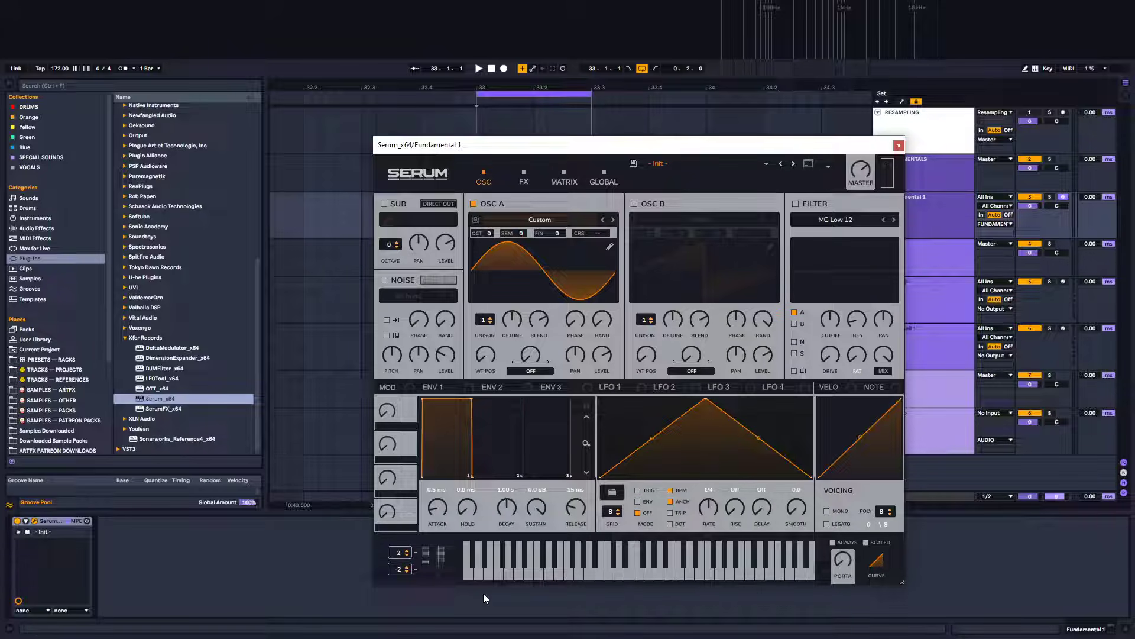
drag(486, 344, 483, 329)
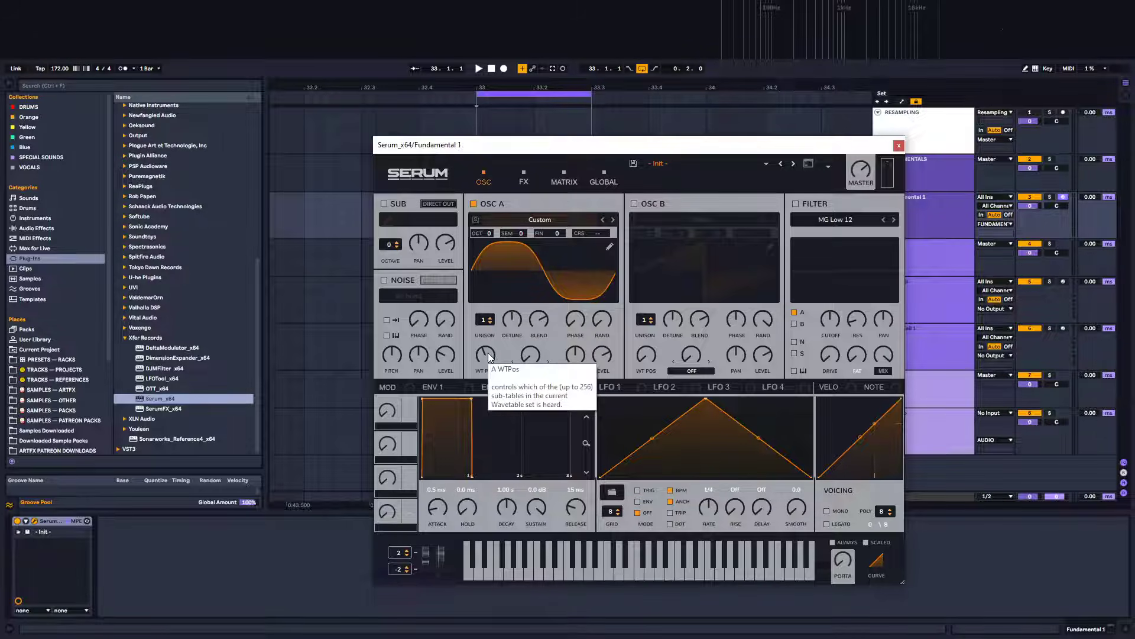
drag(486, 356, 486, 337)
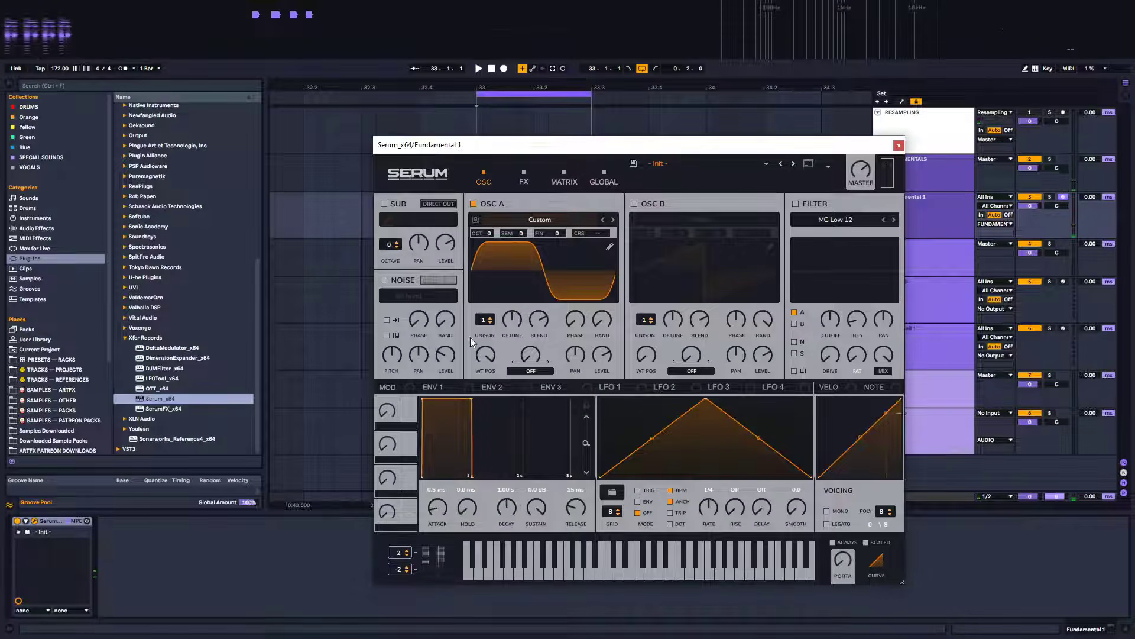
mouse_move(489, 355)
drag(488, 353, 428, 477)
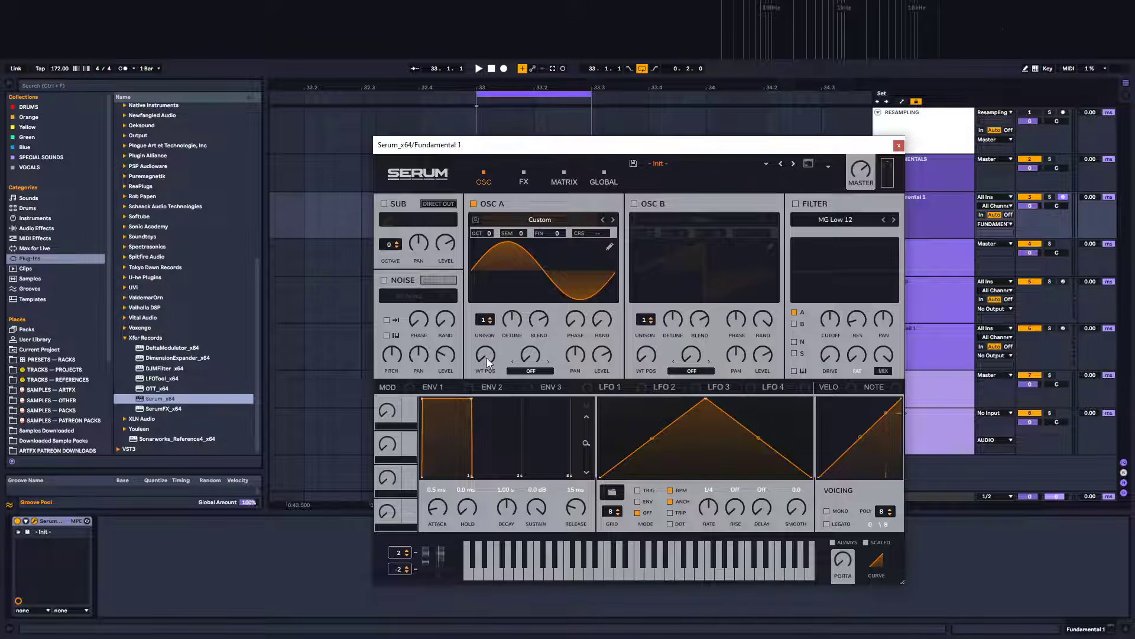
drag(487, 357, 458, 423)
Reshape LFO 1 into a falling ramp and route it to modulate OSC A's level
drag(606, 354, 592, 566)
drag(706, 400, 798, 471)
drag(604, 390, 602, 355)
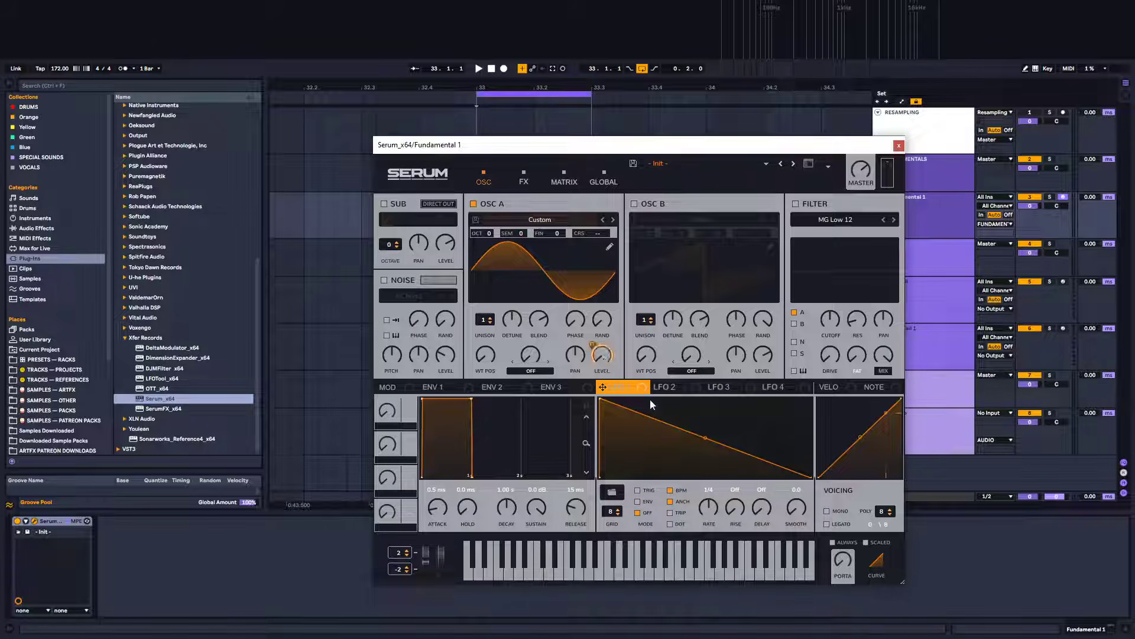
Set LFO 1 to Env mode and switch off its BPM sync
click(638, 503)
click(670, 491)
Insert an empty MIDI clip over the selected range on the Fundamental 1 track
drag(560, 144, 785, 136)
drag(524, 86, 401, 126)
drag(309, 223, 510, 223)
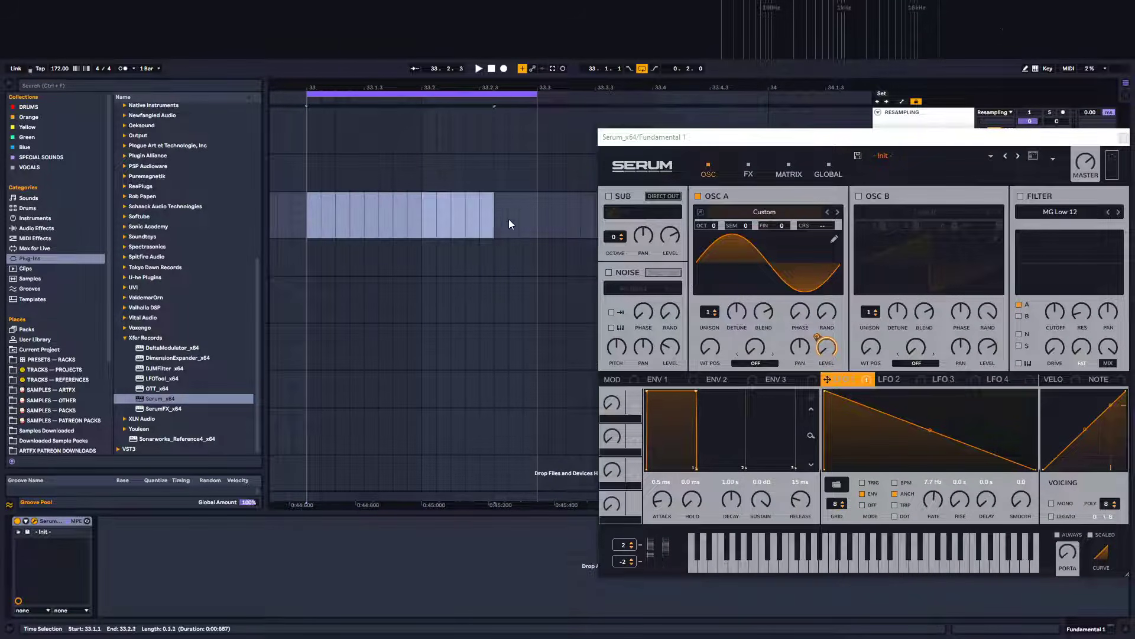
key(ctrl+shift+m)
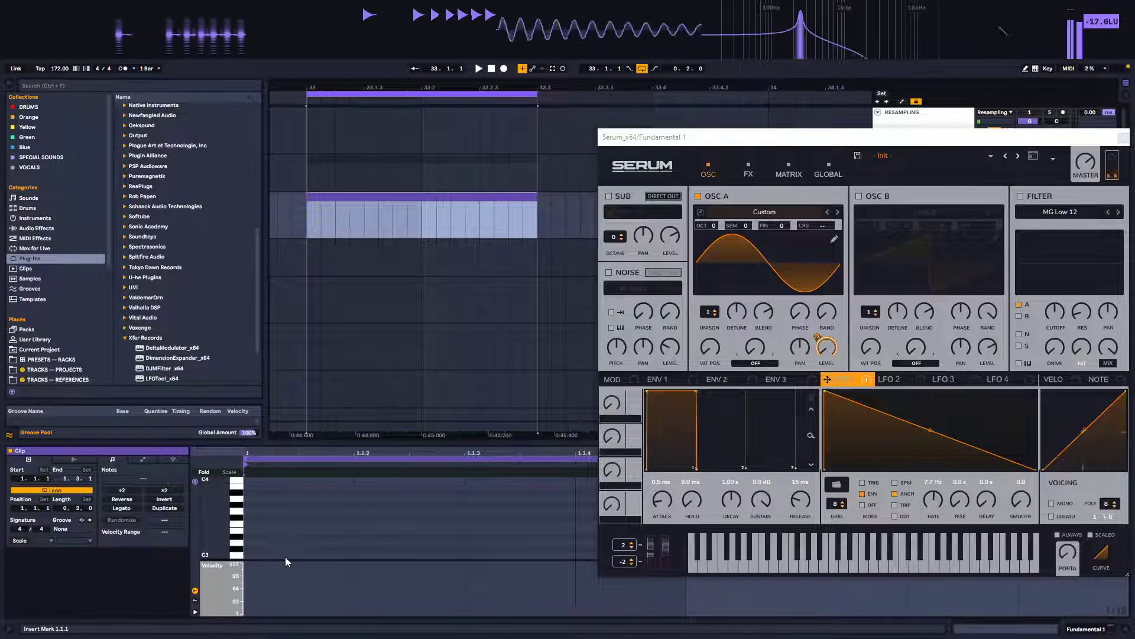
Draw a single long B2 note across the whole MIDI clip
scroll(292, 515, up, 5)
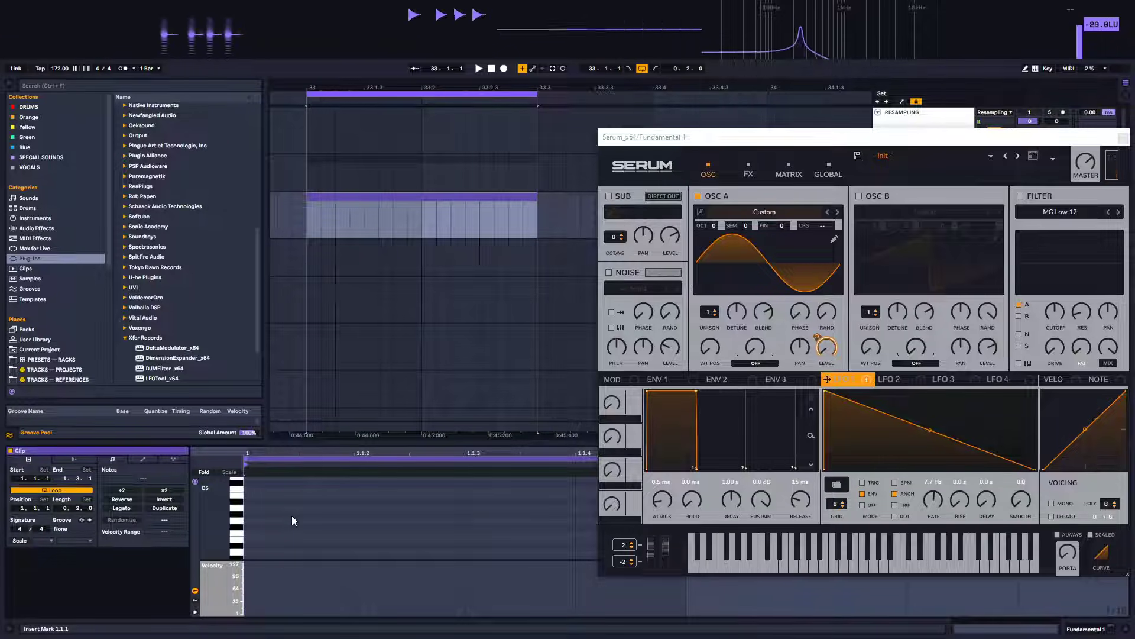
scroll(271, 491, down, 10)
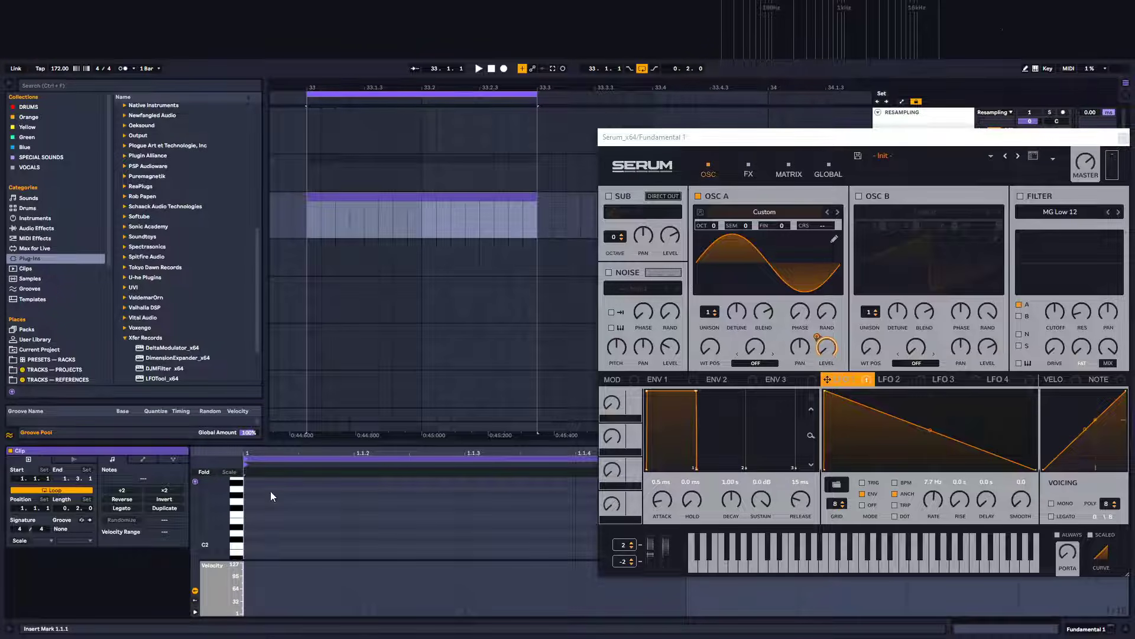
scroll(271, 491, up, 1)
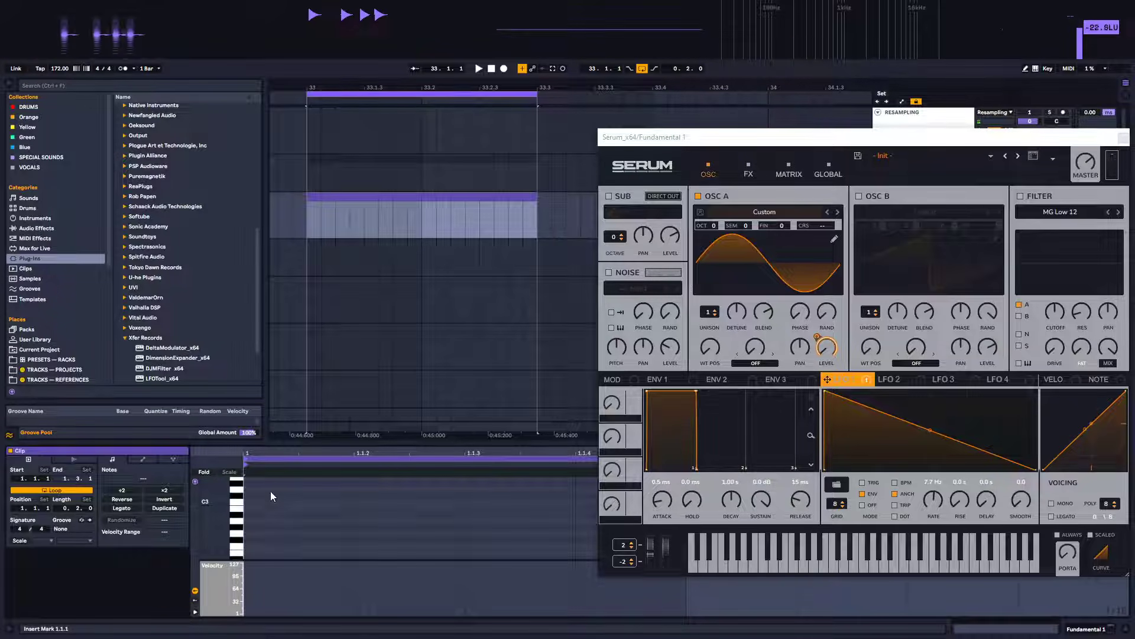
double_click(250, 508)
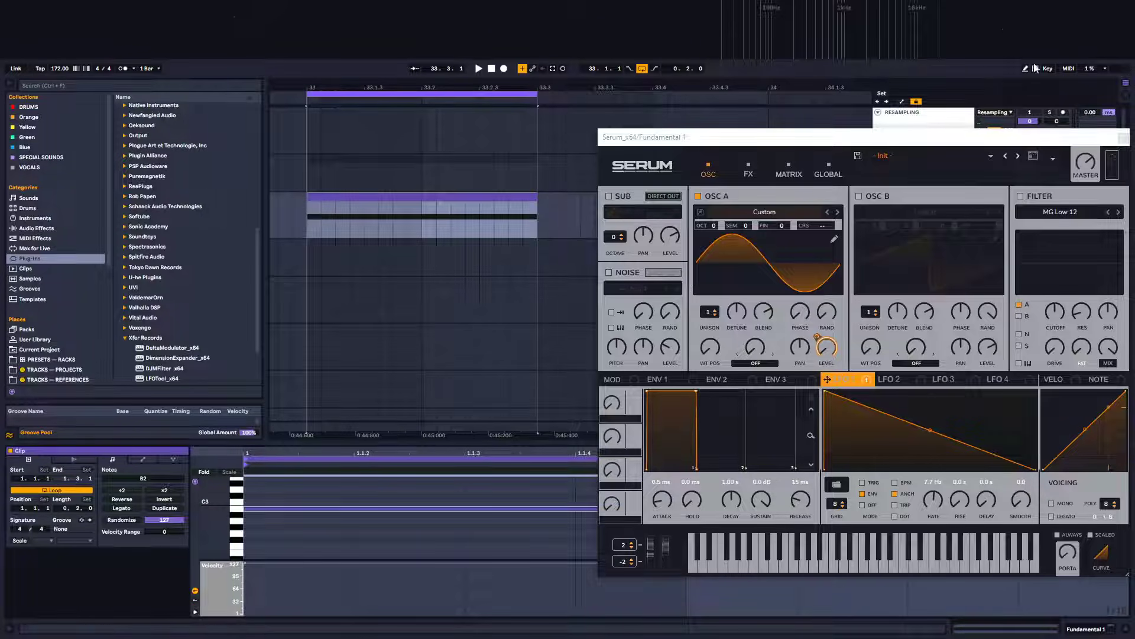
Reopen Serum, play the clip and set LFO 1's rate to 15.9 Hz
click(1117, 137)
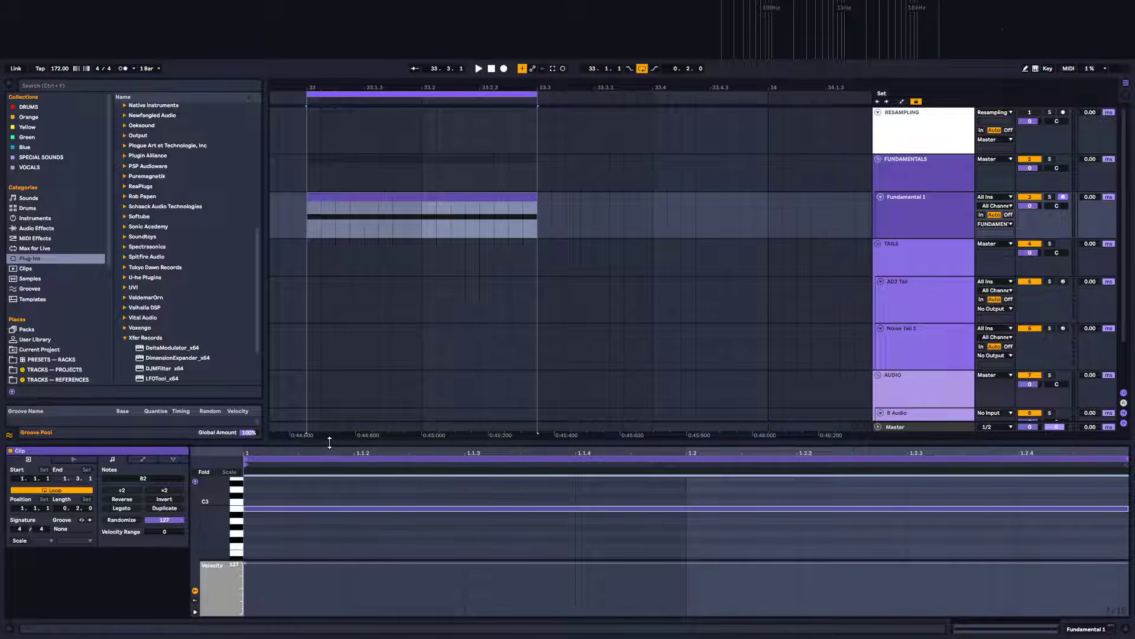
drag(327, 443, 354, 336)
scroll(337, 487, up, 2)
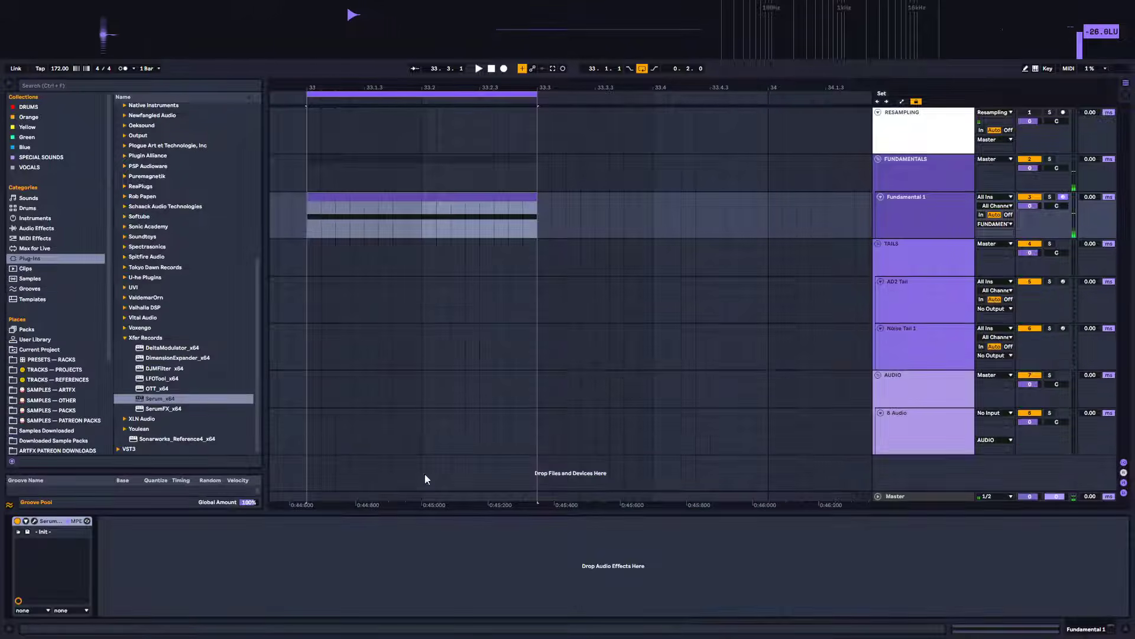
click(35, 522)
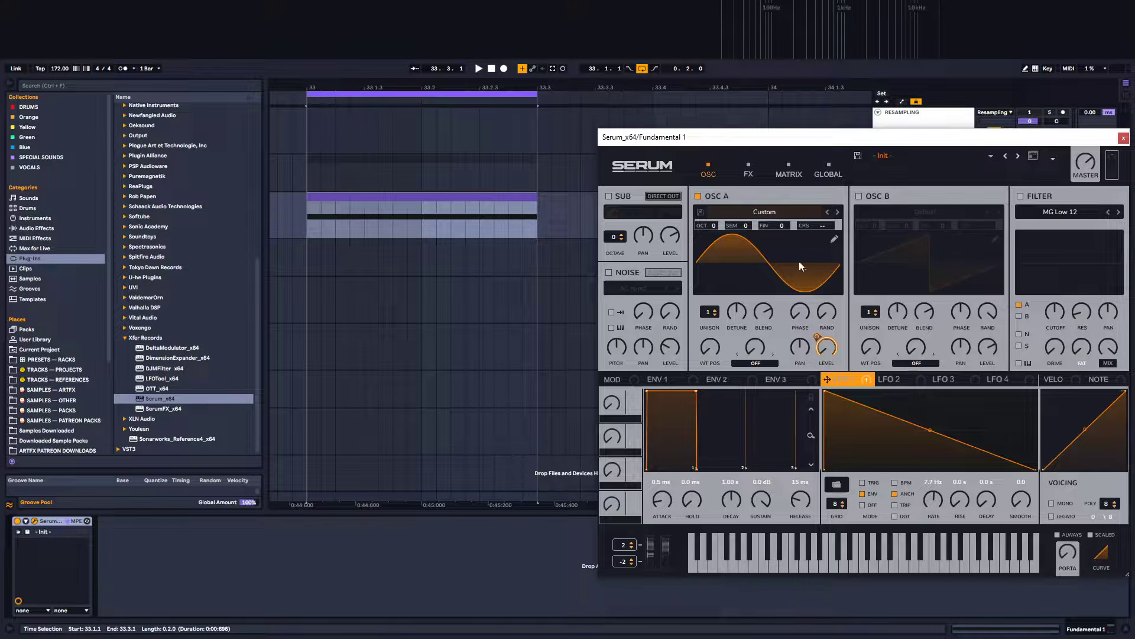
drag(874, 132, 827, 204)
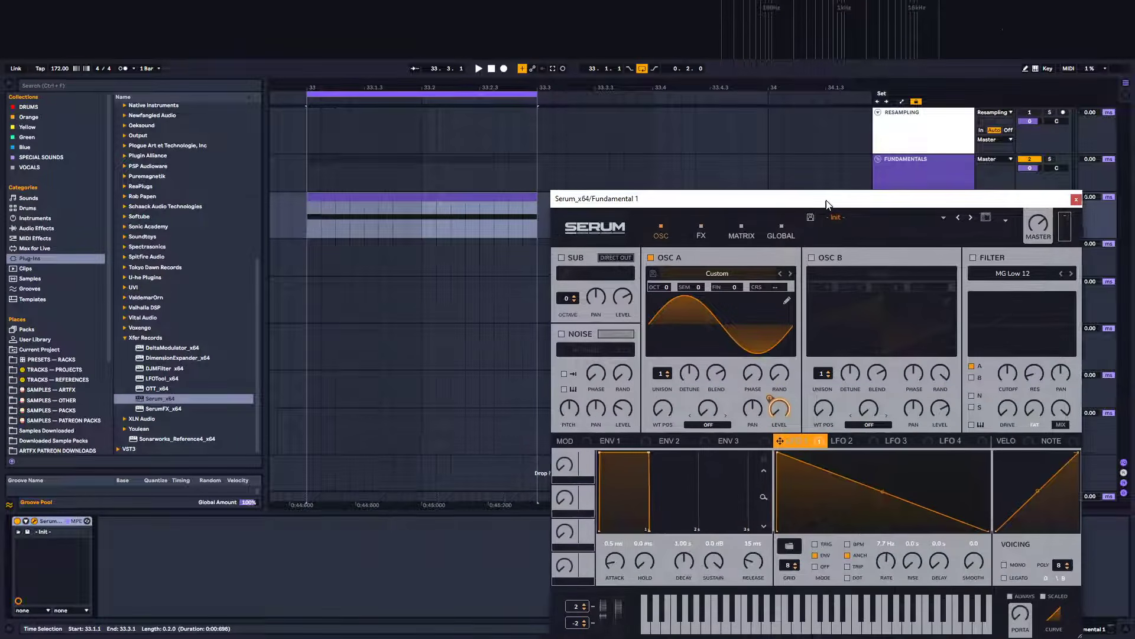
key(space)
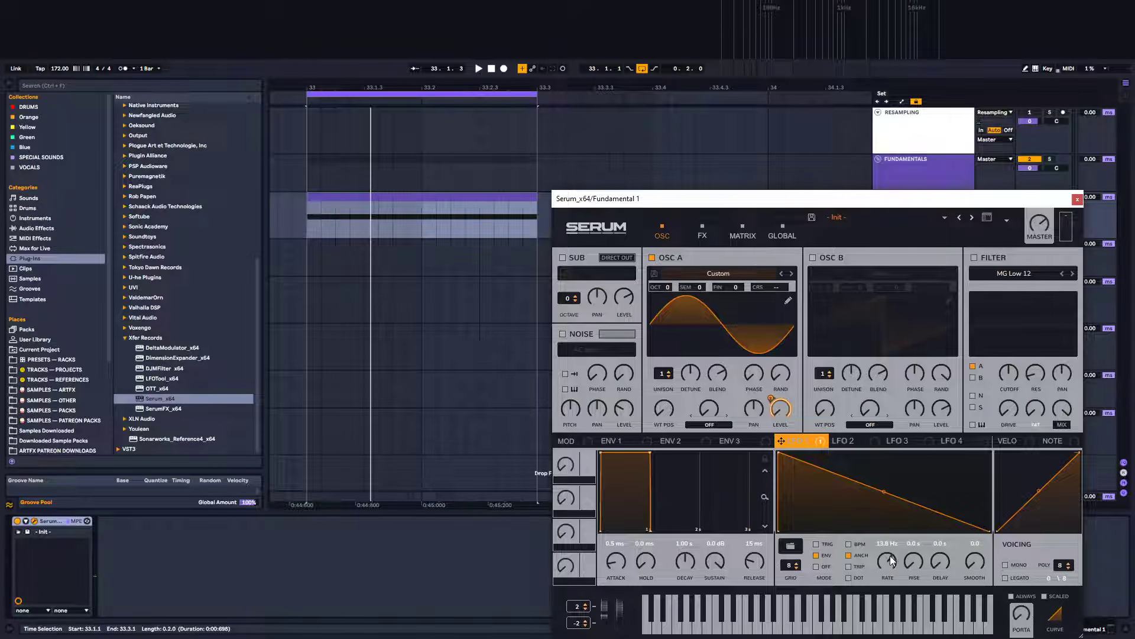
drag(889, 565, 885, 545)
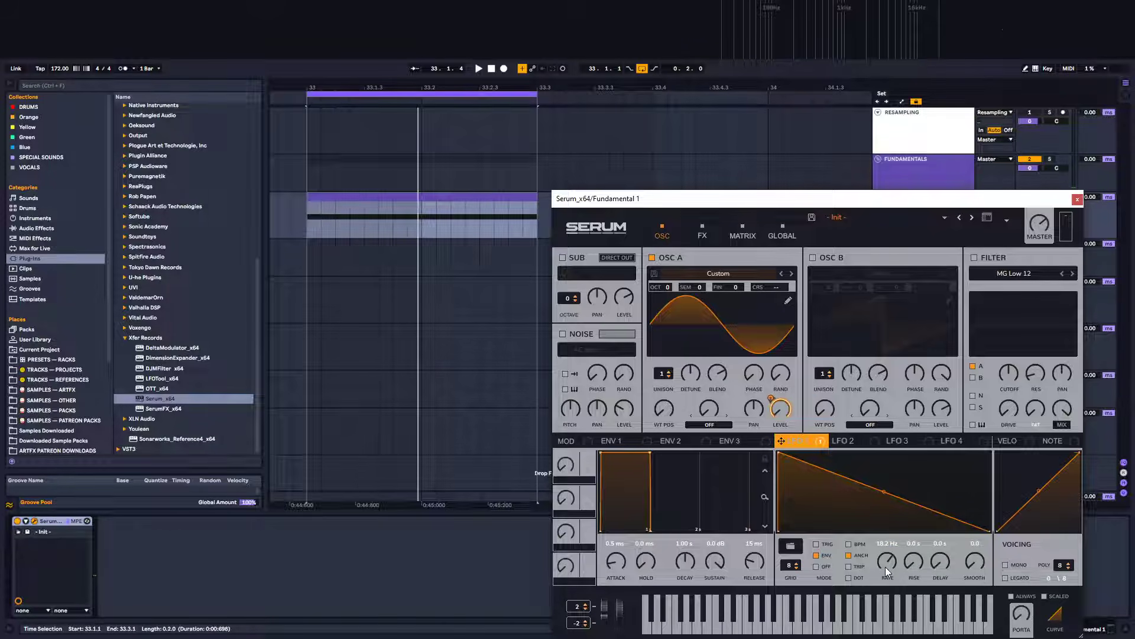
key(space)
drag(886, 556, 889, 569)
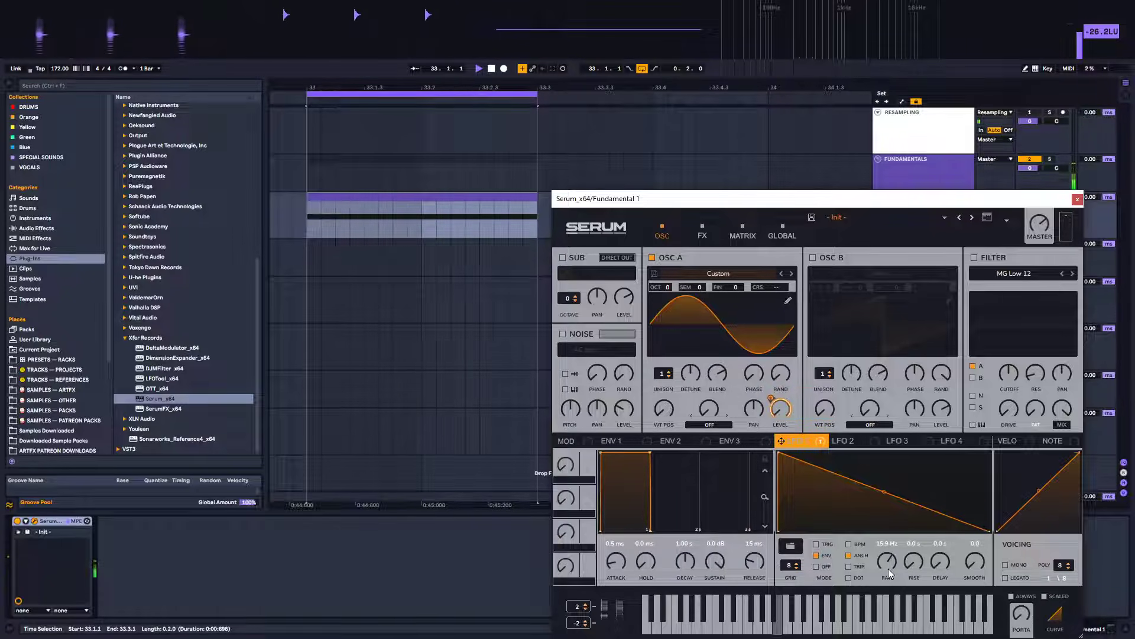
click(1076, 200)
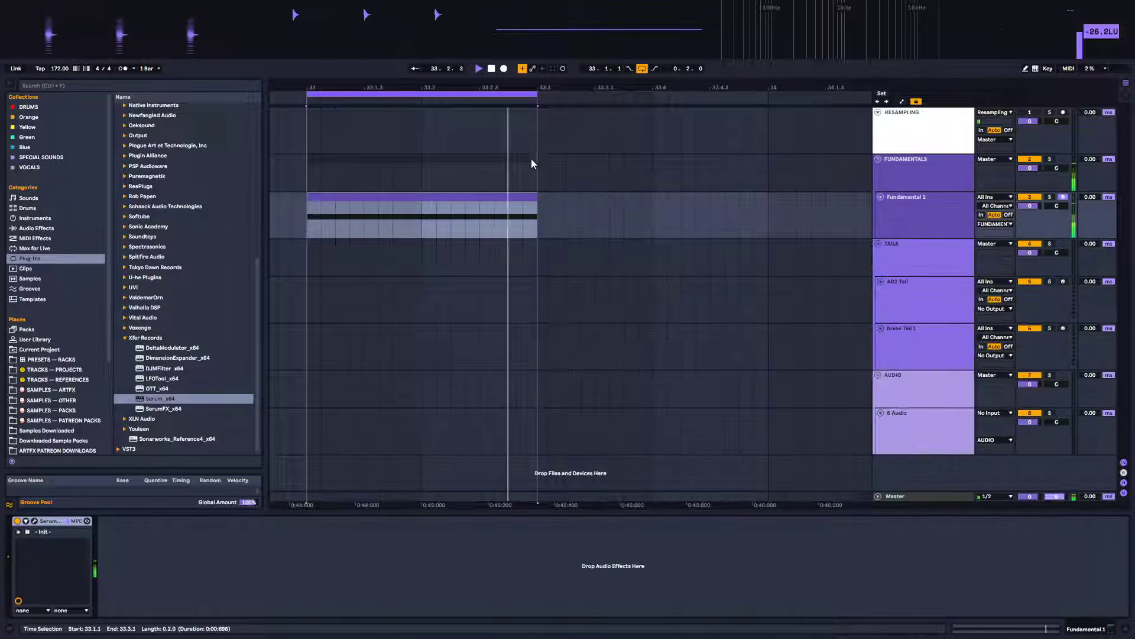
Stop playback and load Addictive Drums 2 onto the AD2 Tail track
click(491, 70)
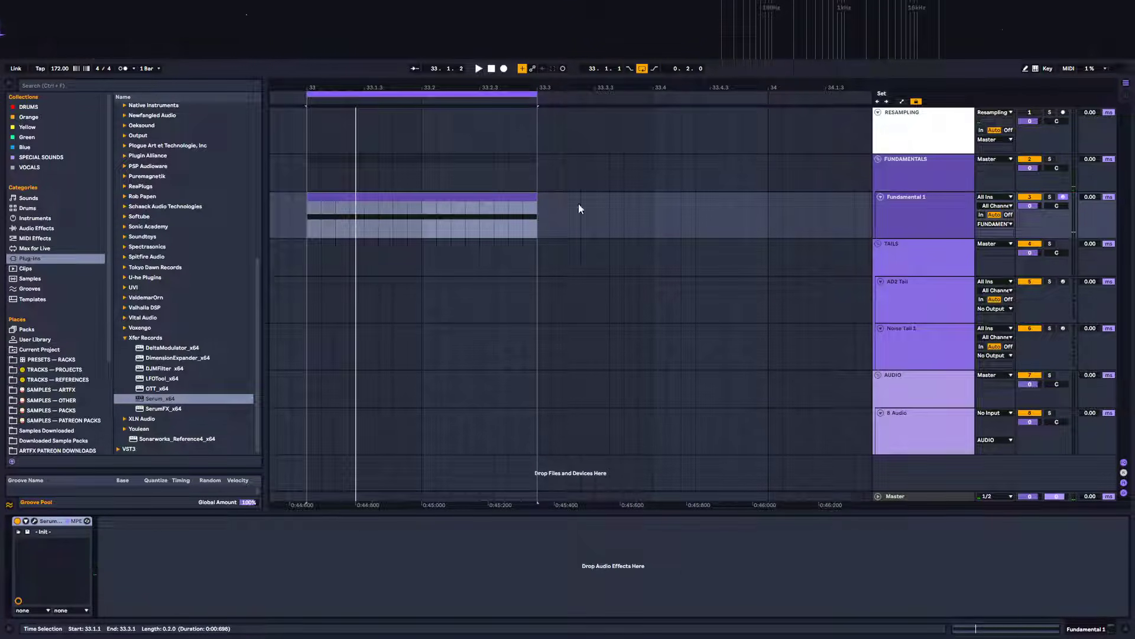
click(941, 292)
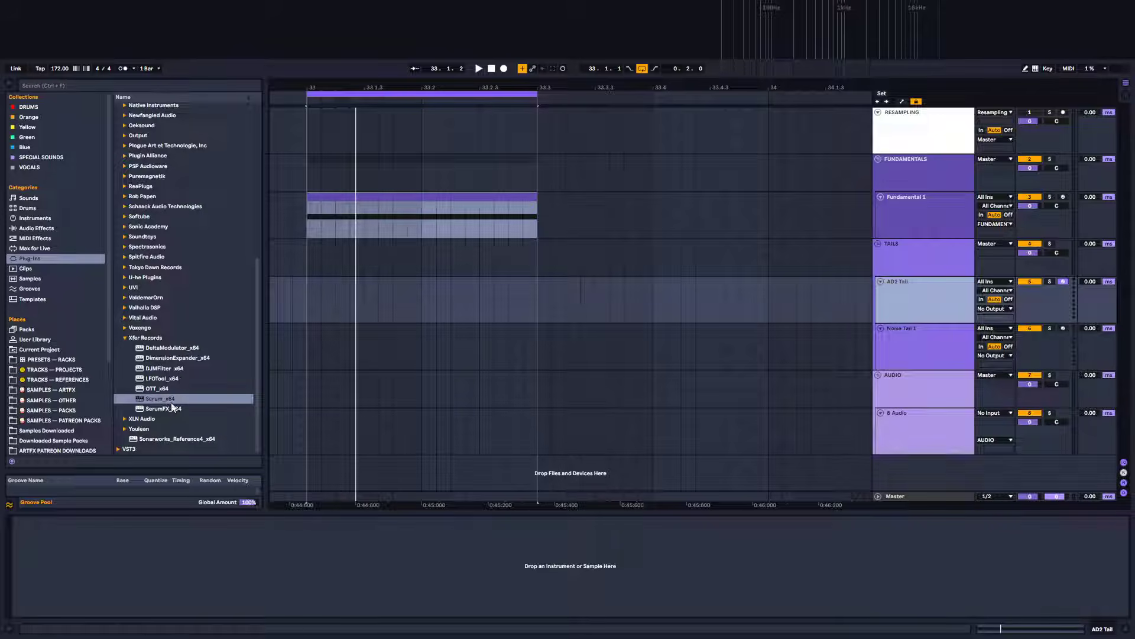
click(126, 418)
click(173, 430)
drag(172, 431, 925, 301)
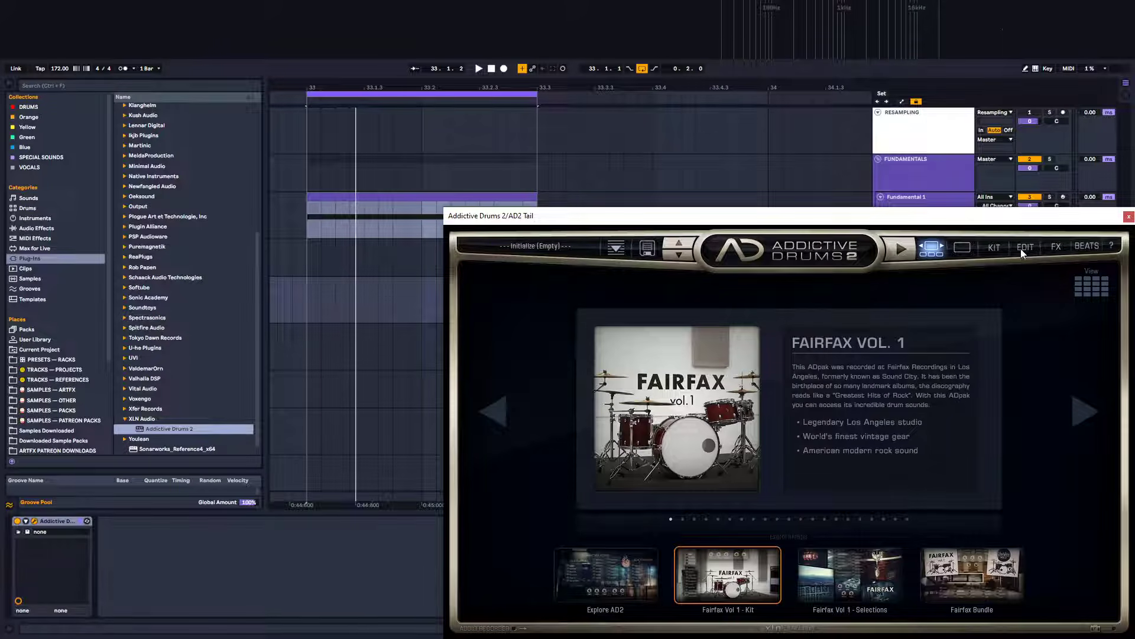
Open the kit view and load the Initialize (Empty) preset
click(994, 247)
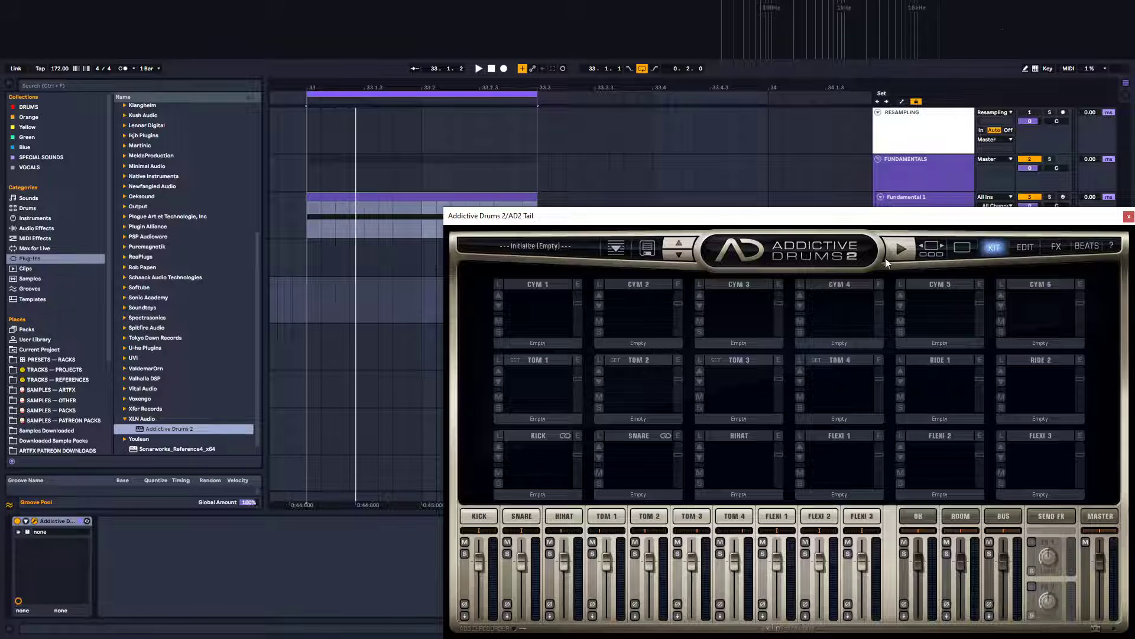
click(559, 245)
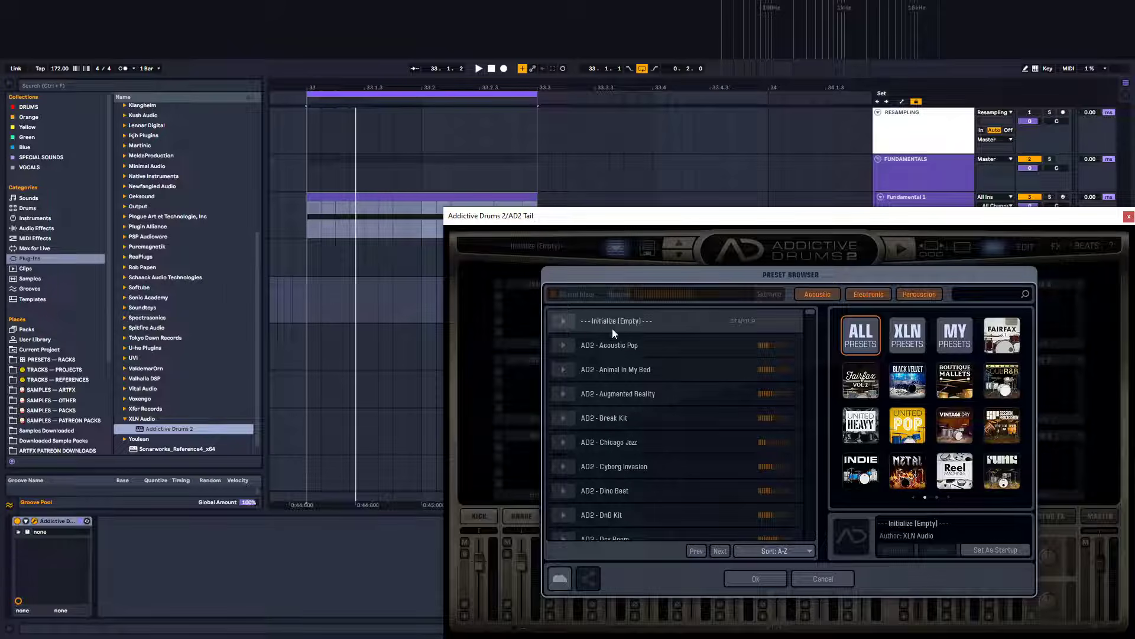
click(751, 580)
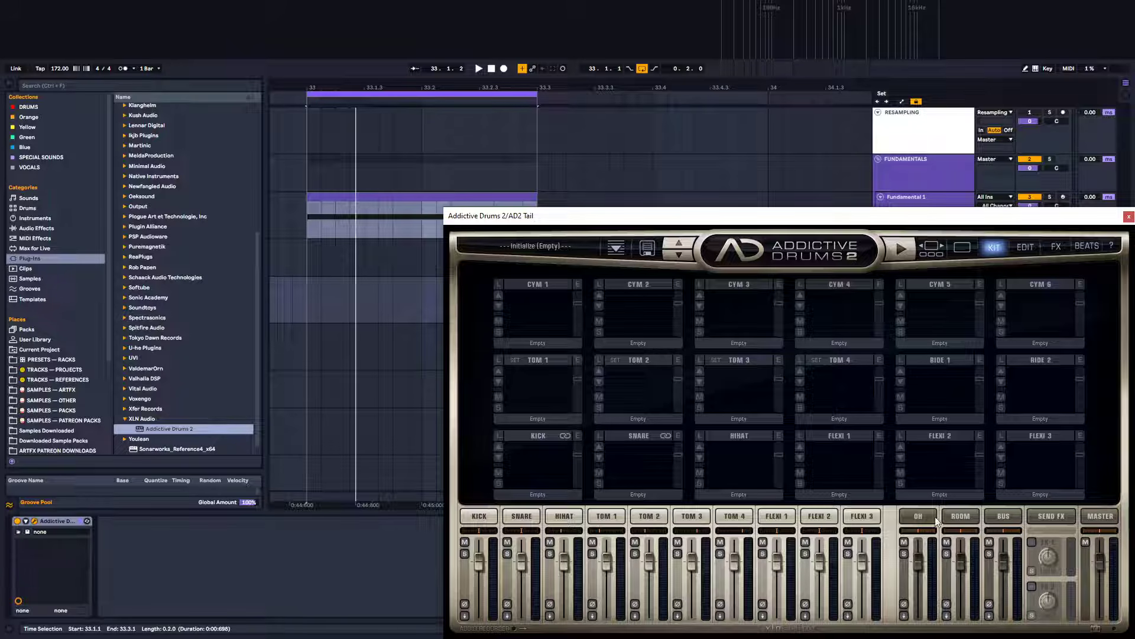
Lower the OH fader and open the snare channel's edit page
drag(918, 565, 918, 609)
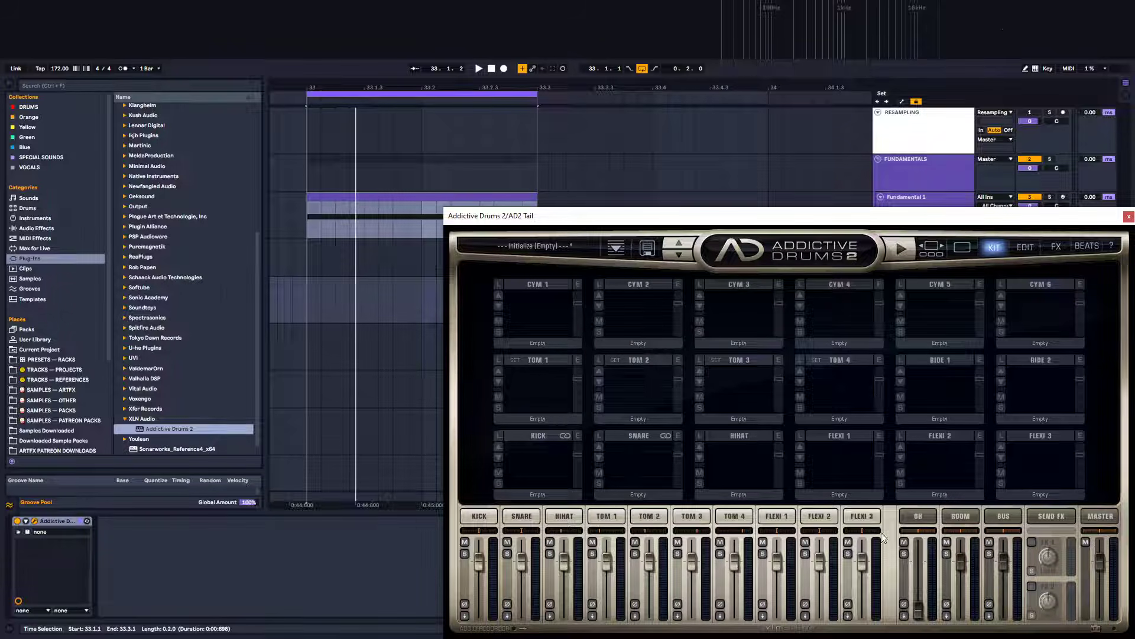
click(523, 520)
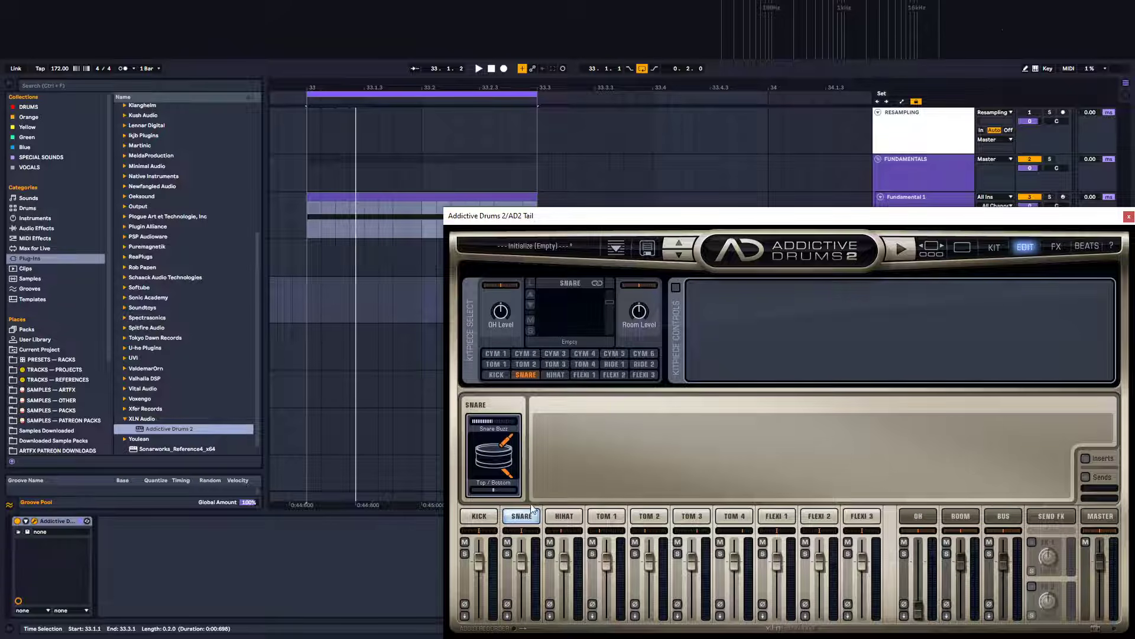
click(489, 515)
click(521, 517)
Open the snare kitpiece browser and audition the snares on its first page
click(531, 283)
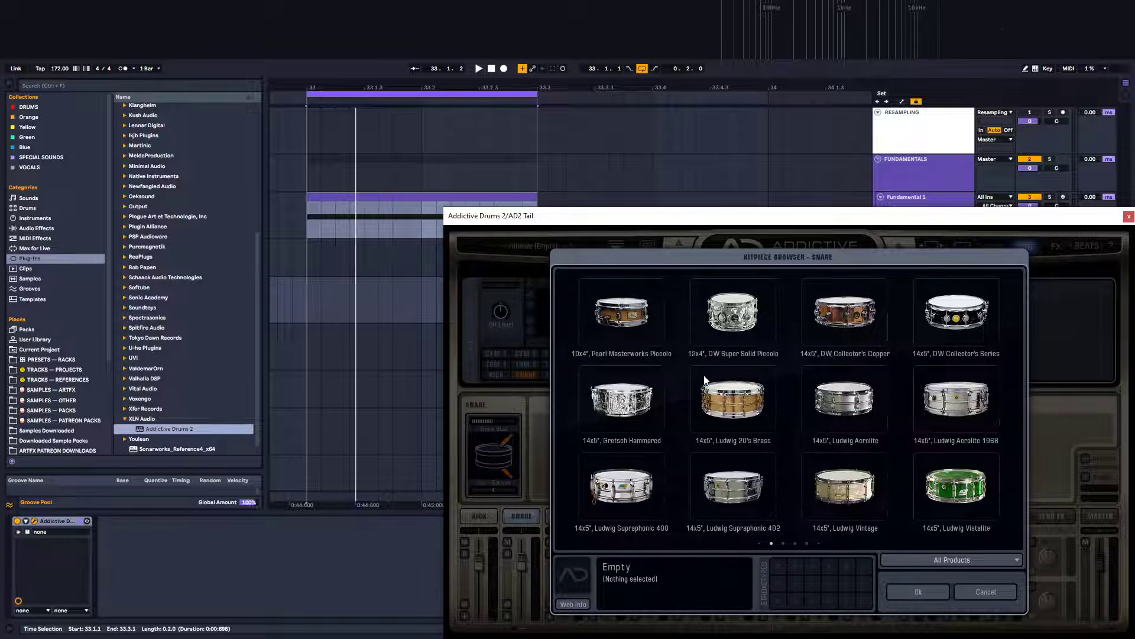
click(626, 315)
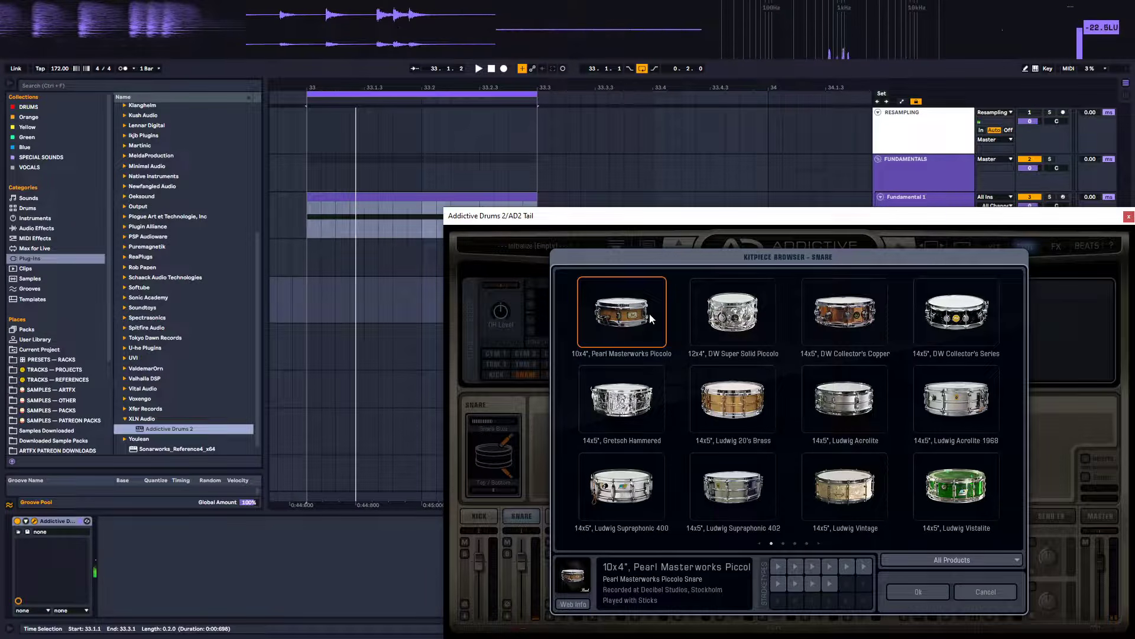
click(750, 302)
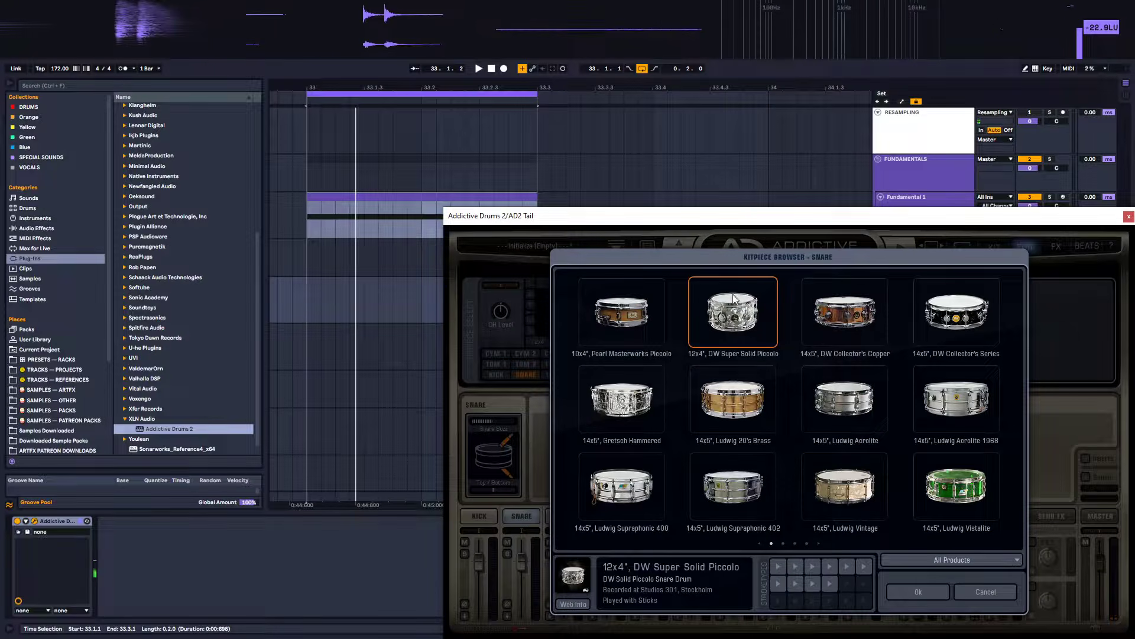
click(861, 297)
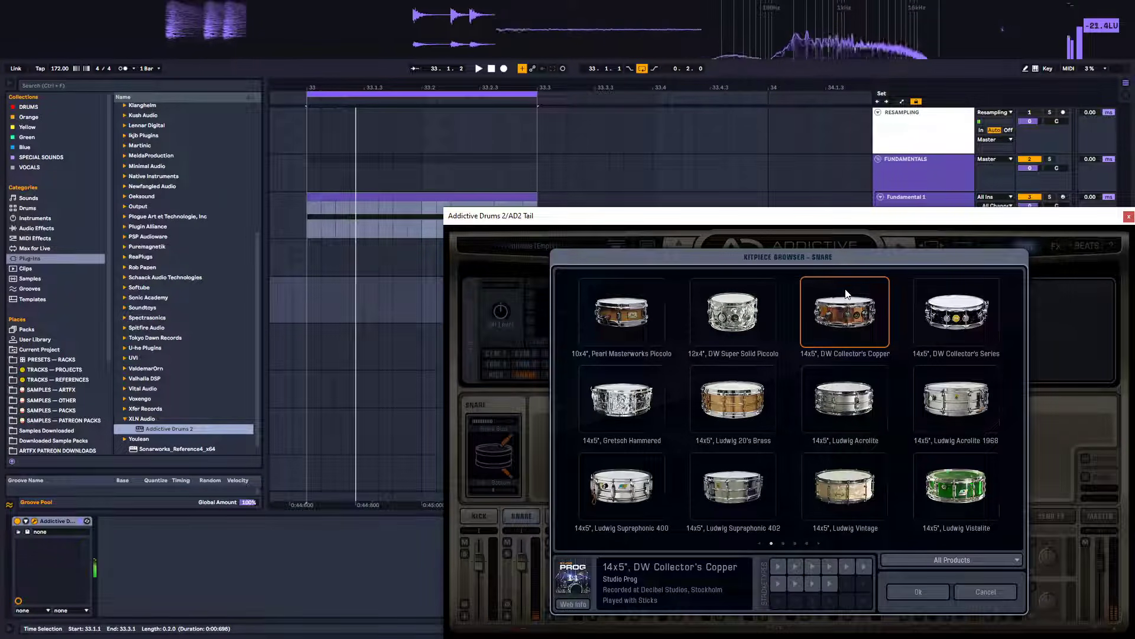
click(961, 298)
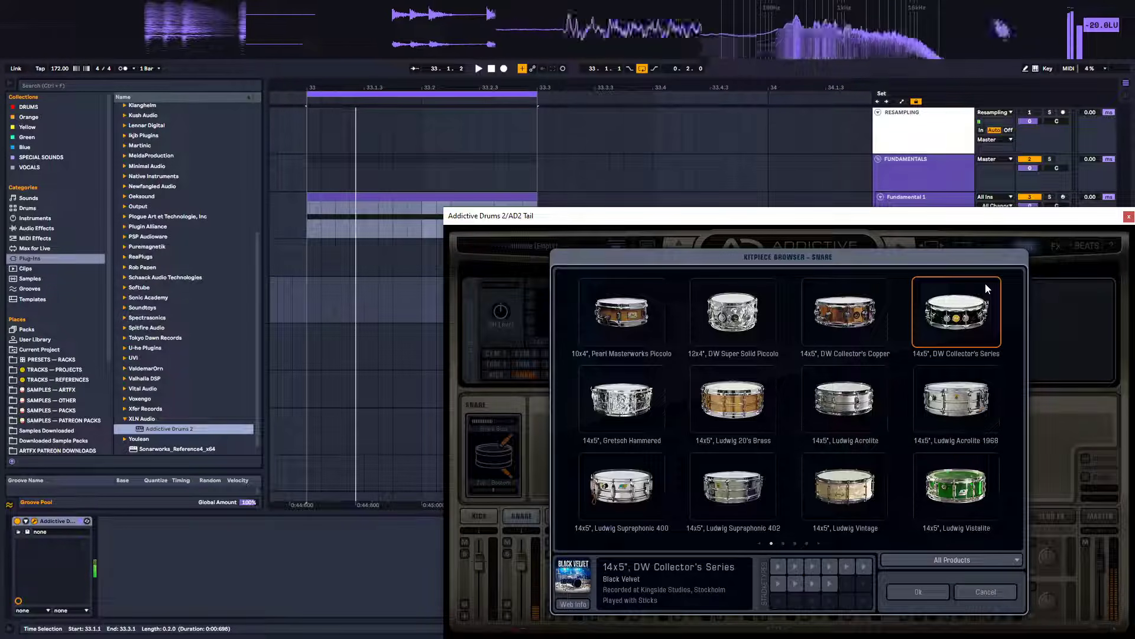
click(638, 383)
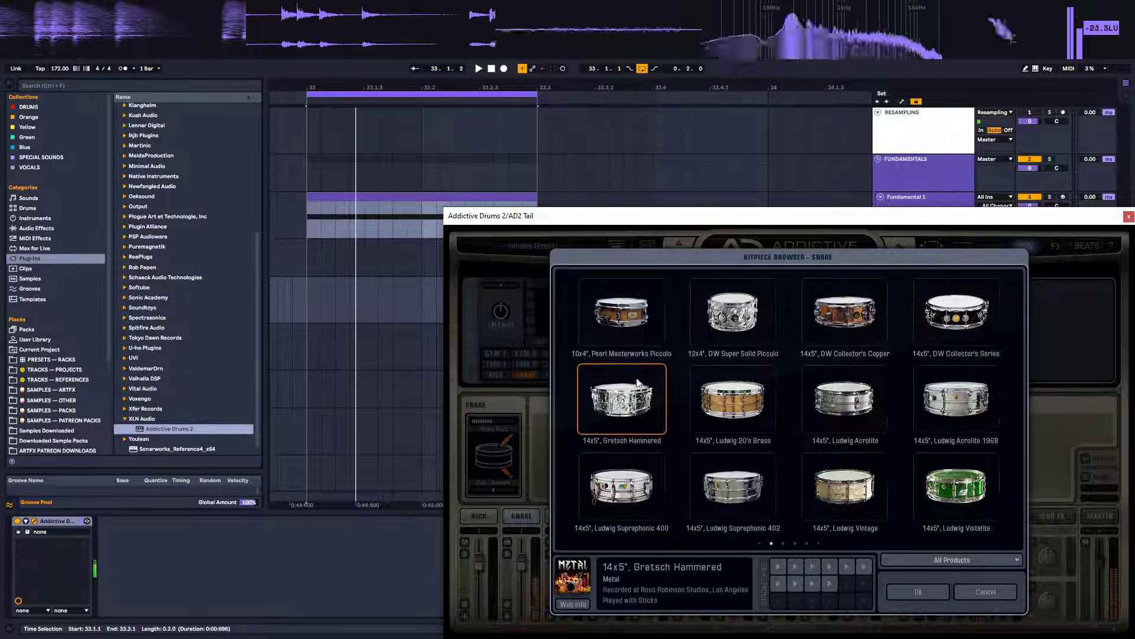
click(717, 388)
click(847, 380)
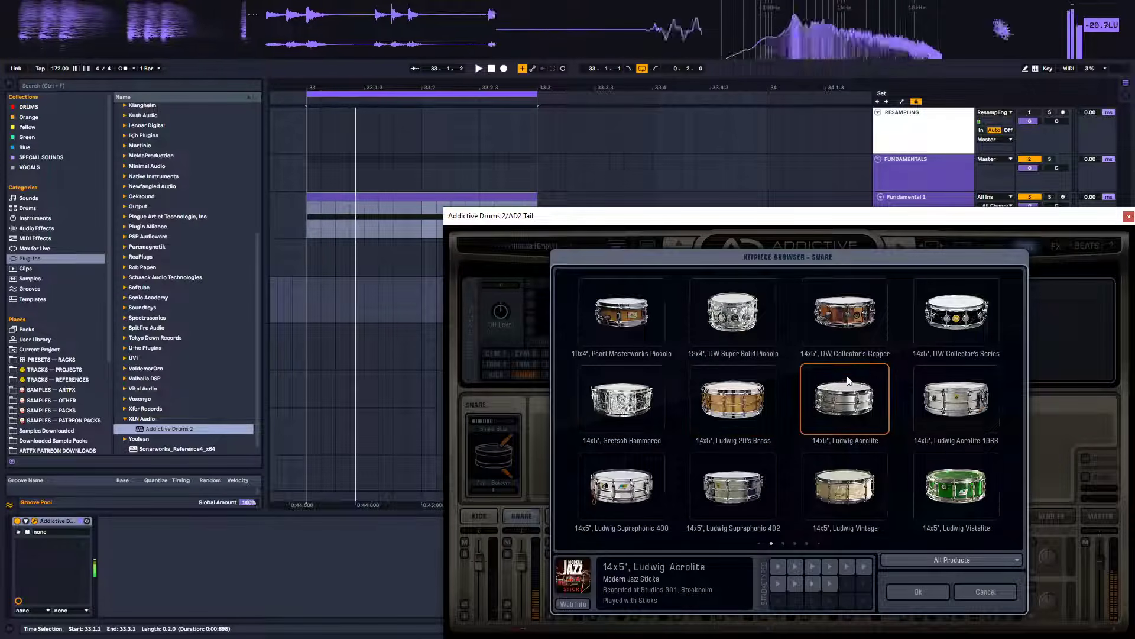
click(967, 380)
click(645, 467)
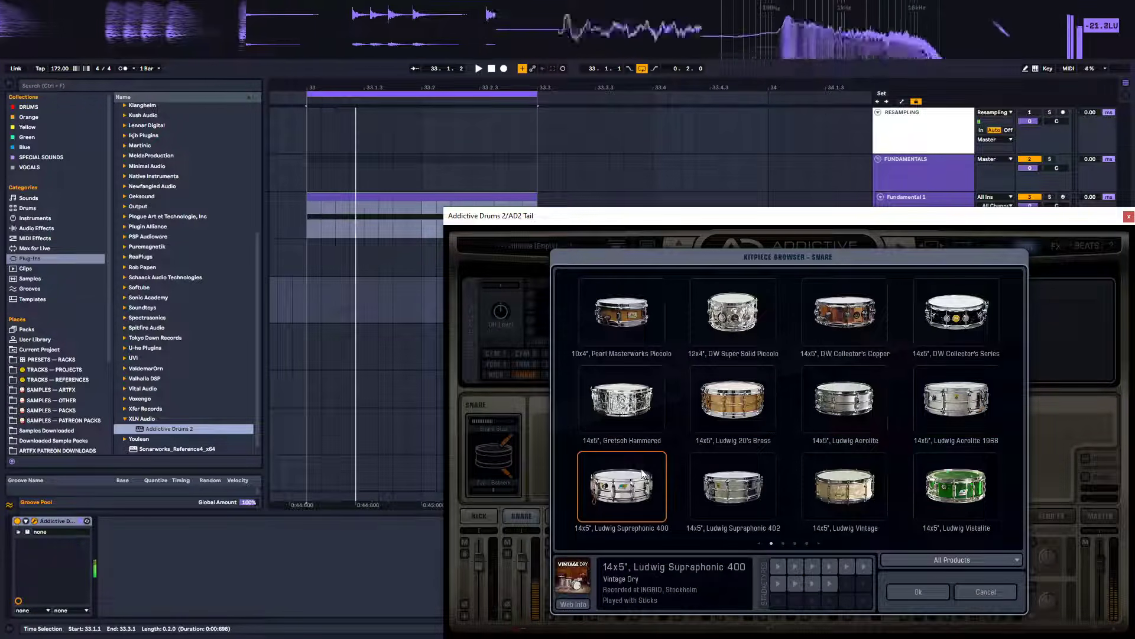
click(726, 467)
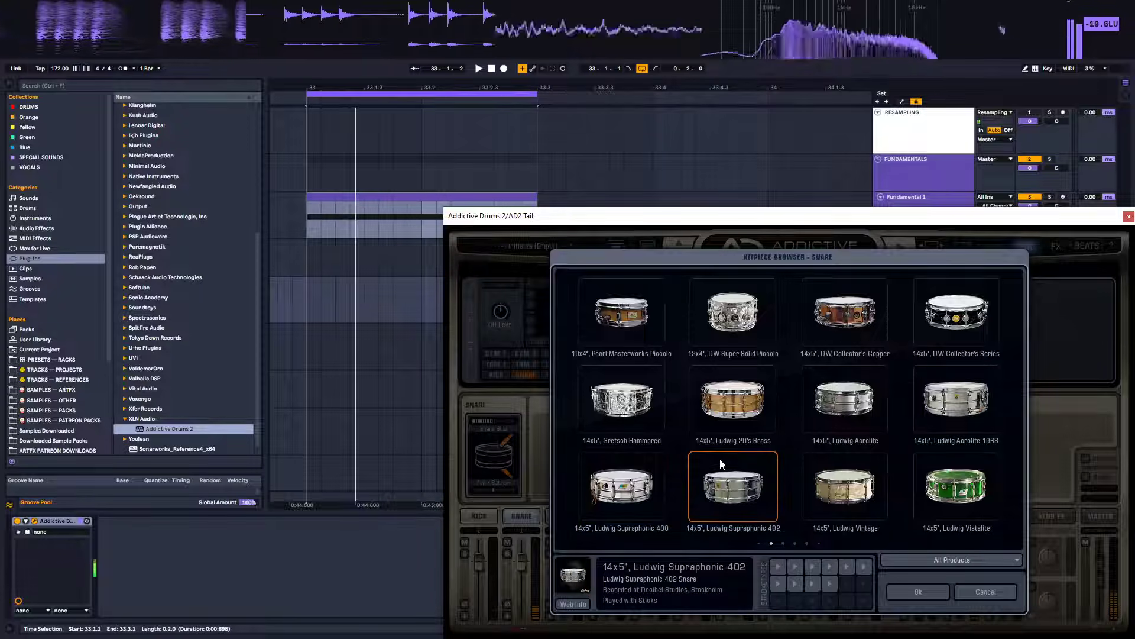
click(859, 470)
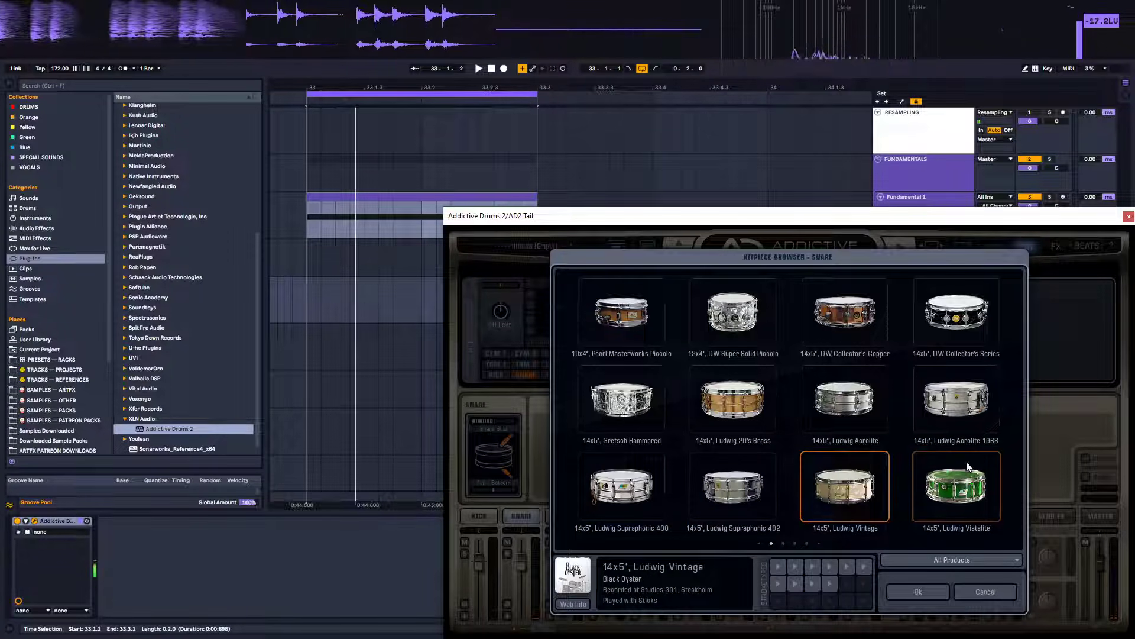
click(983, 462)
Audition the snares on the next page of the snare kitpiece browser
scroll(946, 459, down, 10)
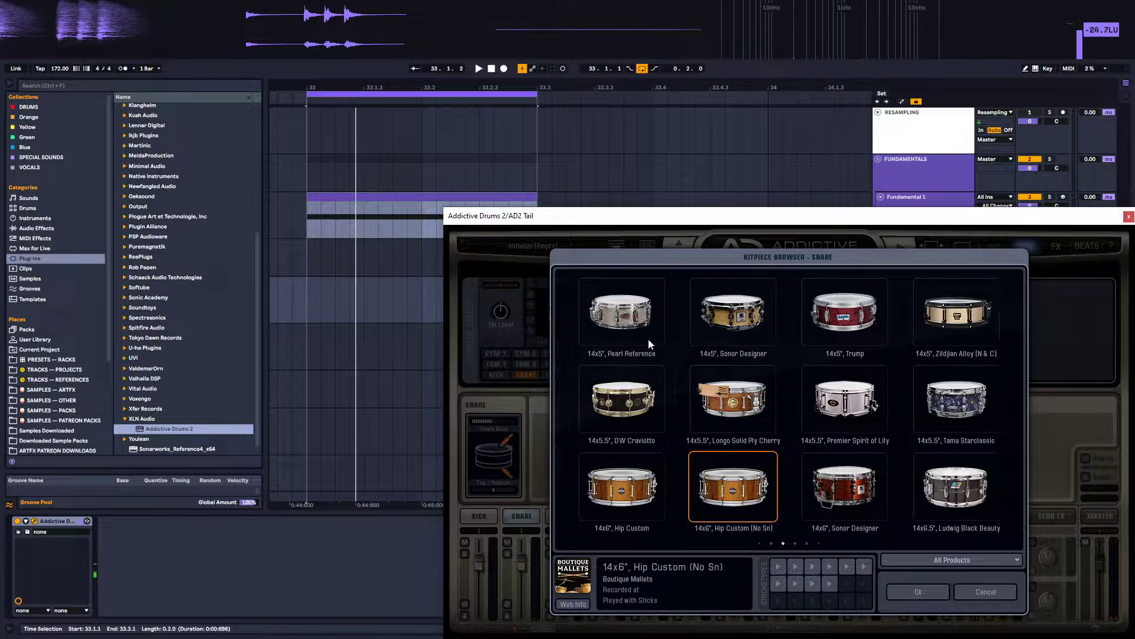
click(627, 296)
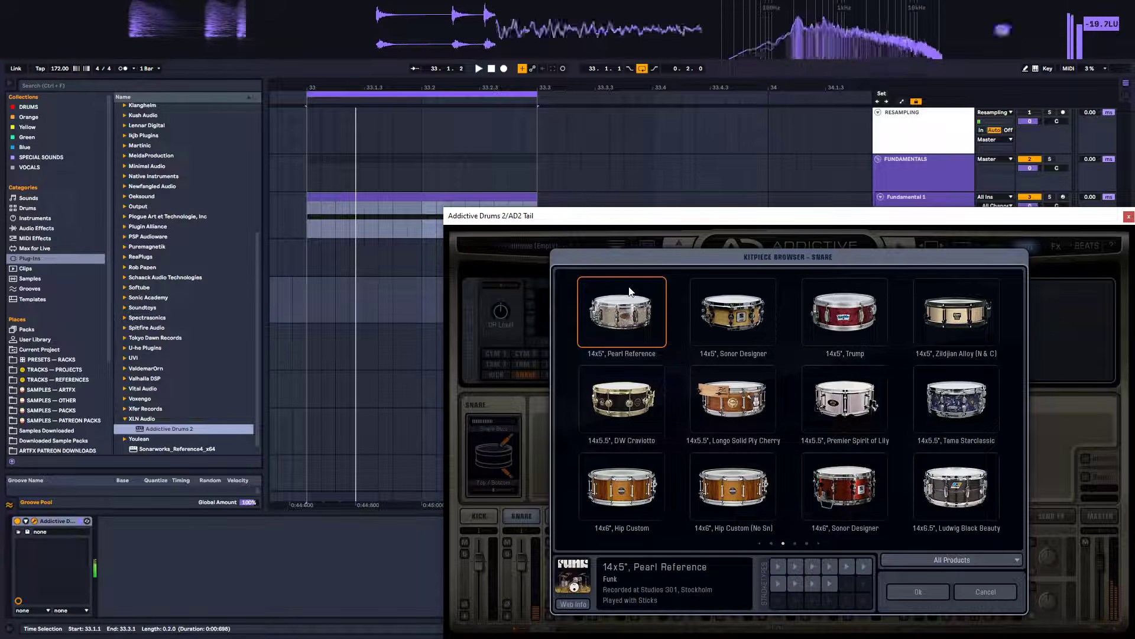
click(732, 298)
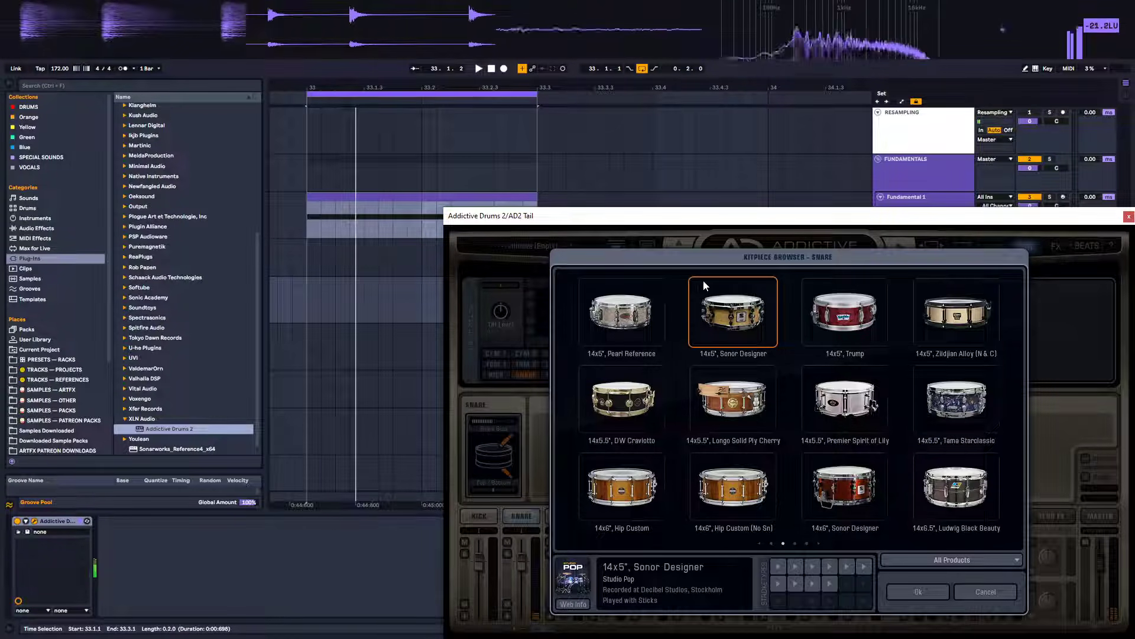
click(831, 294)
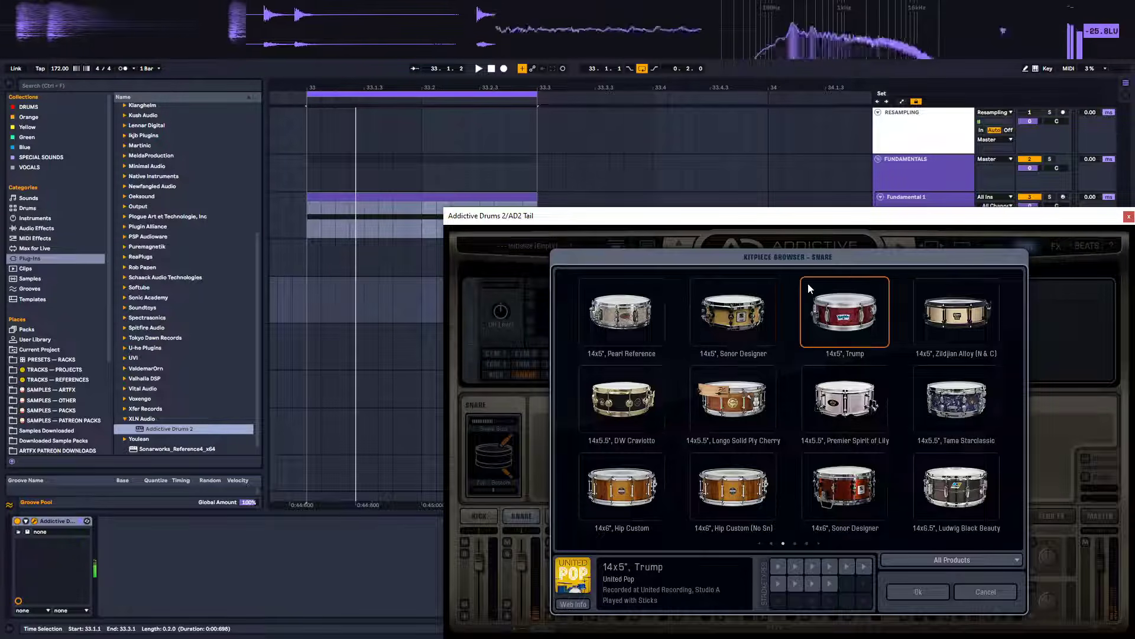
click(935, 285)
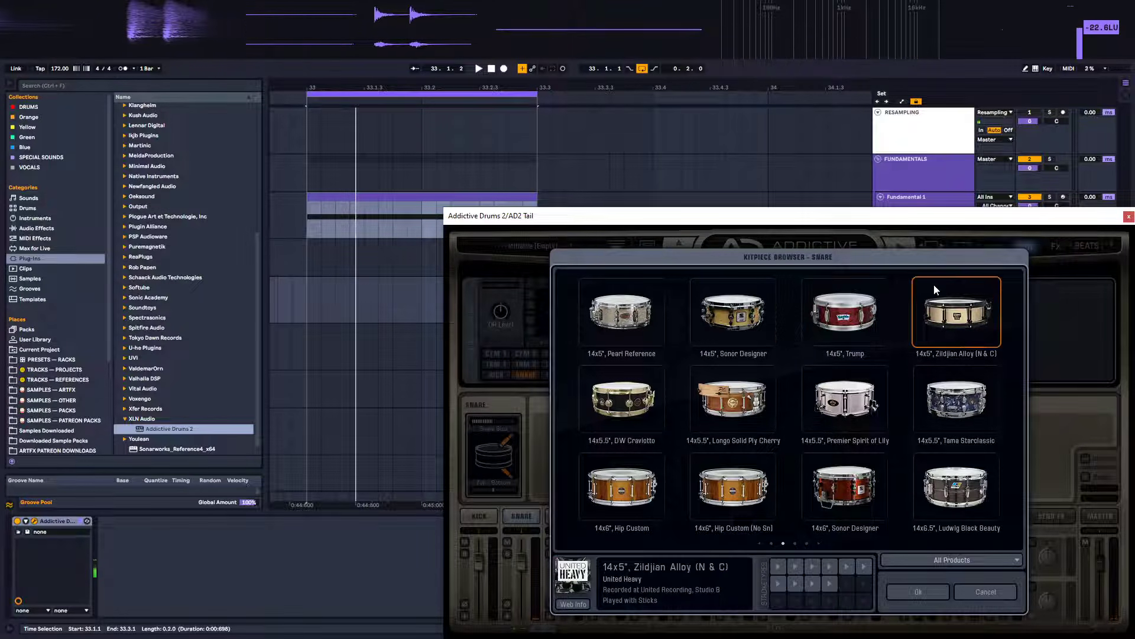
click(614, 370)
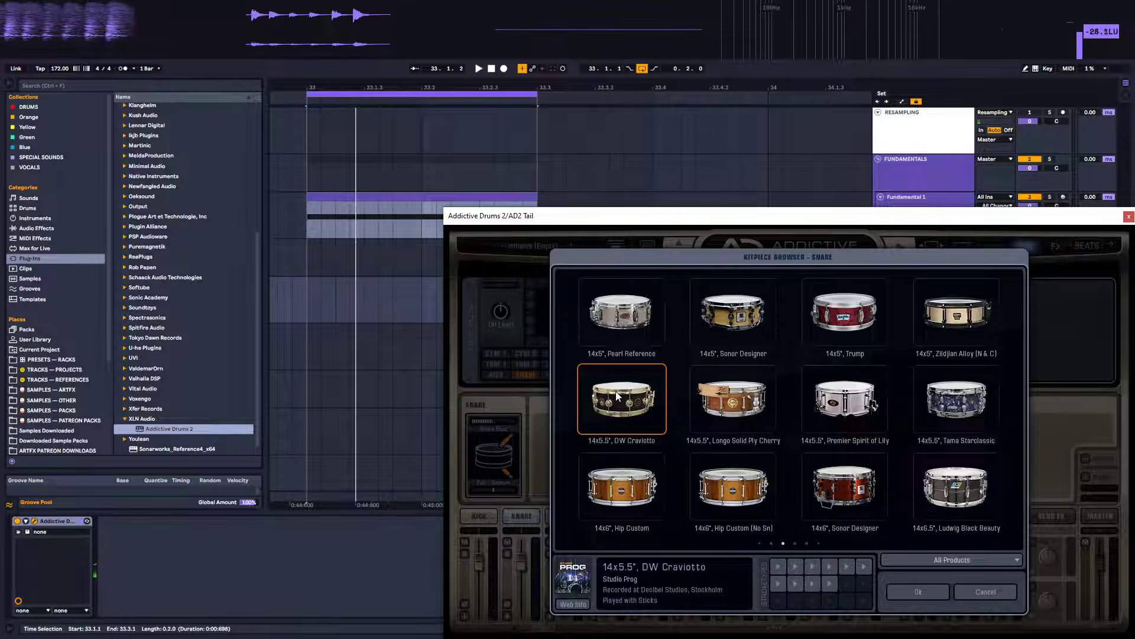
click(839, 401)
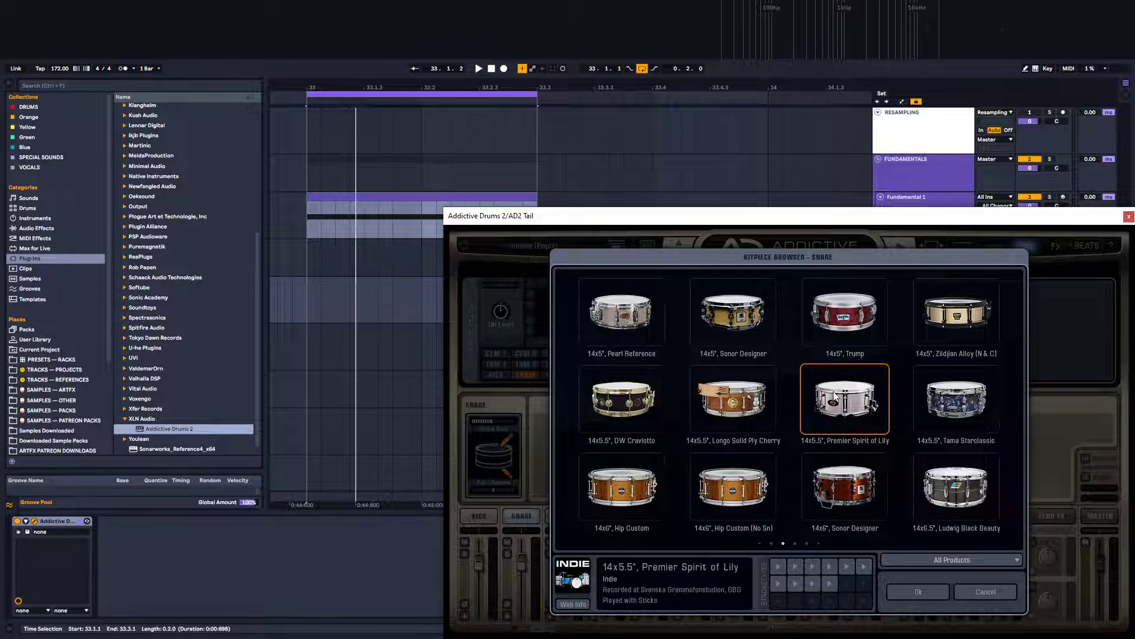
click(950, 405)
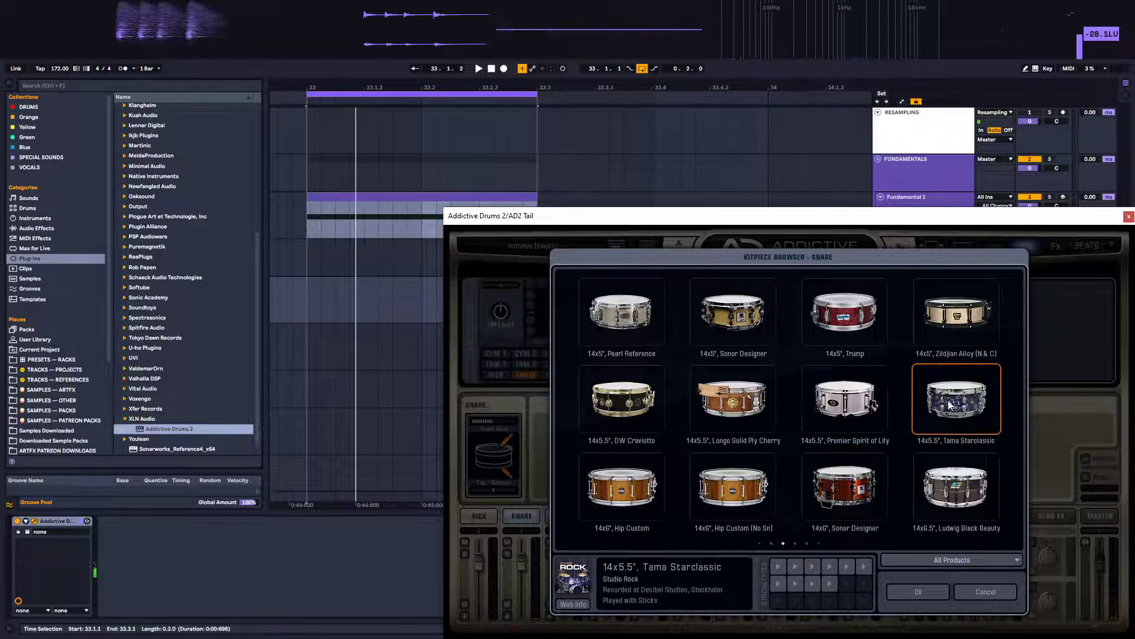
click(957, 486)
click(844, 487)
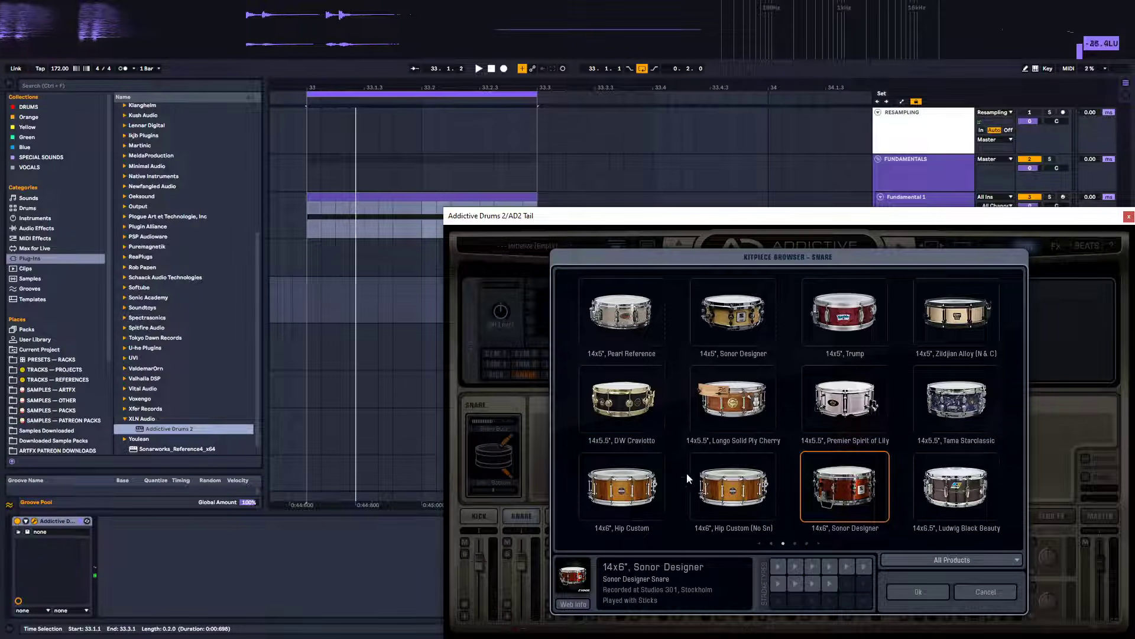
Load the 10x4", Pearl Masterworks Piccolo snare into the snare slot
click(771, 542)
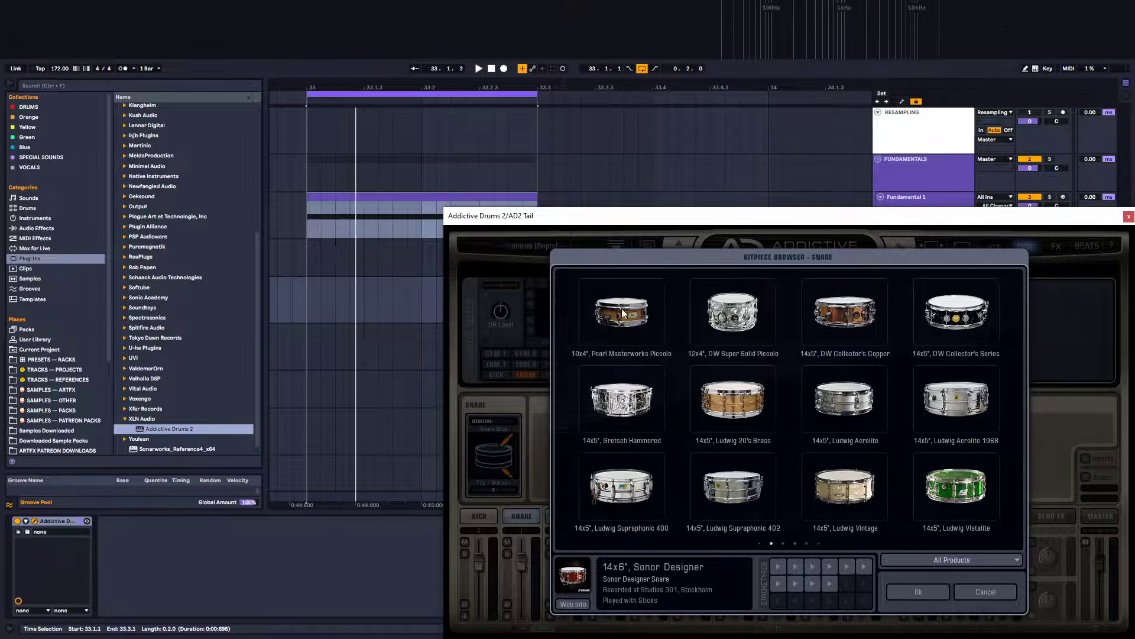
click(618, 313)
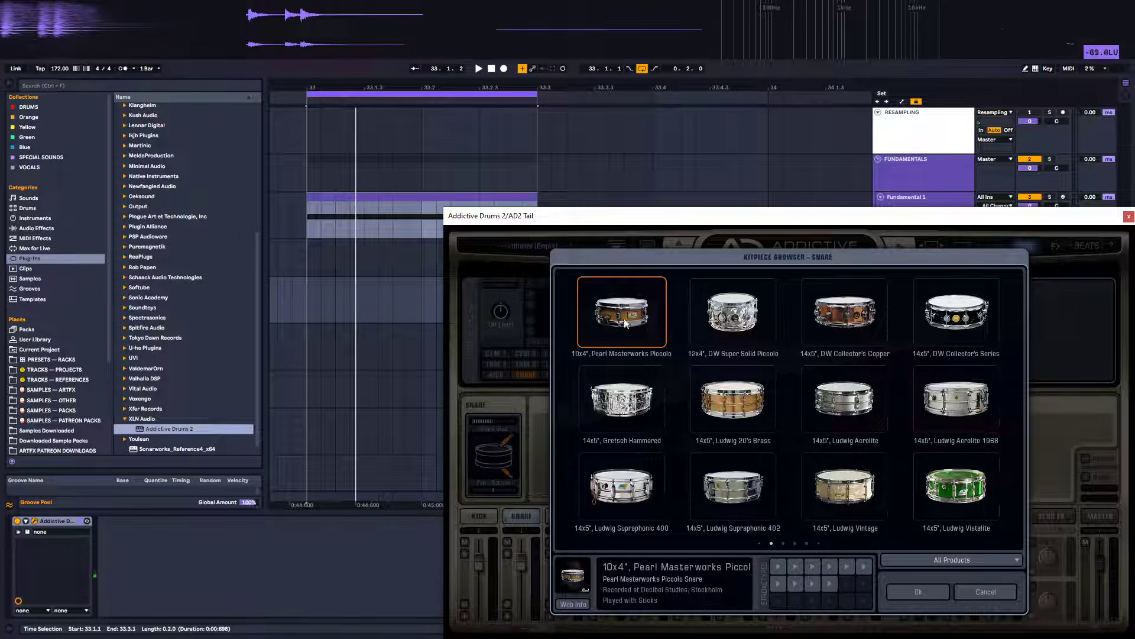
click(918, 593)
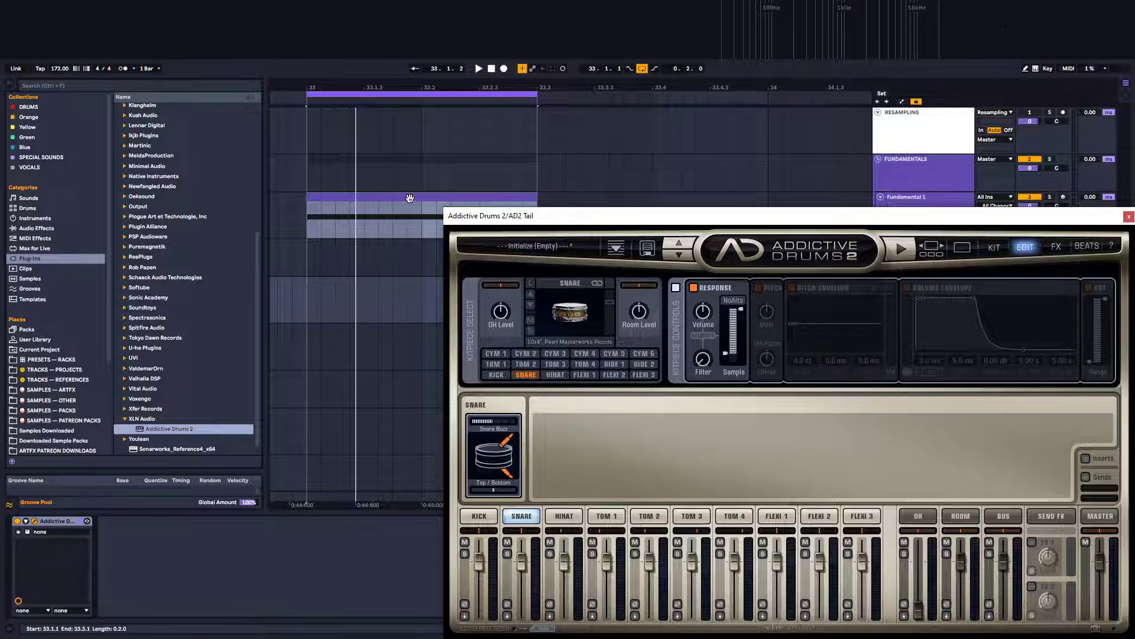
Copy the Fundamental 1 MIDI clip onto AD2 Tail and assign the TAILS group colour to its tracks and clips
drag(387, 196, 381, 289)
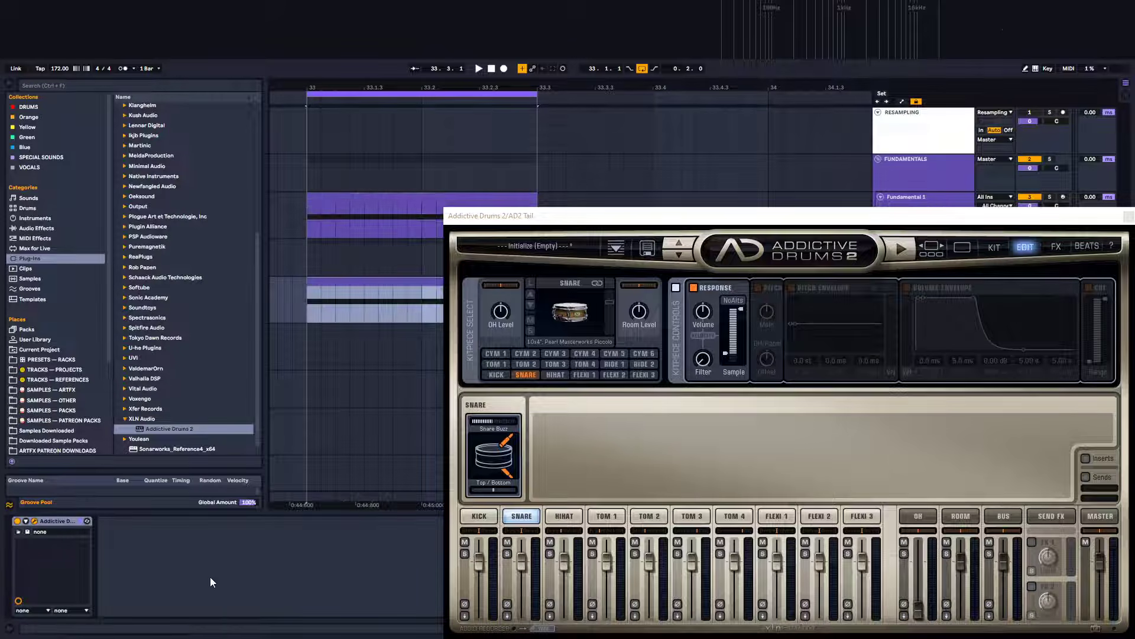
right_click(949, 251)
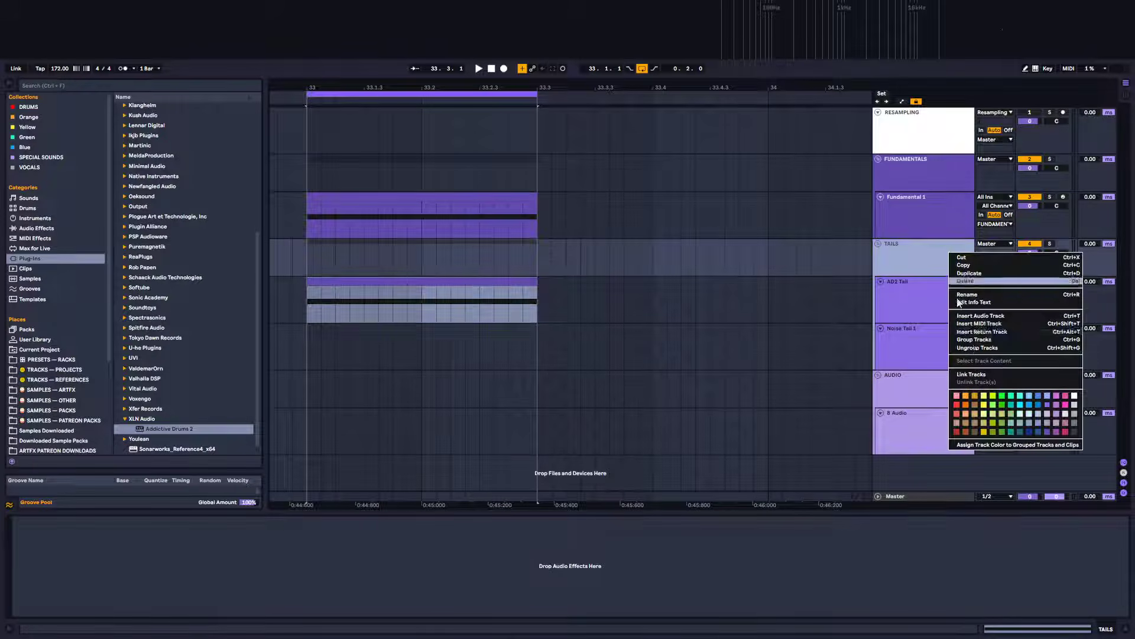
click(1013, 448)
Open the AD2 Tail clip in the piano roll and move its note to D1 to trigger the snare
double_click(432, 282)
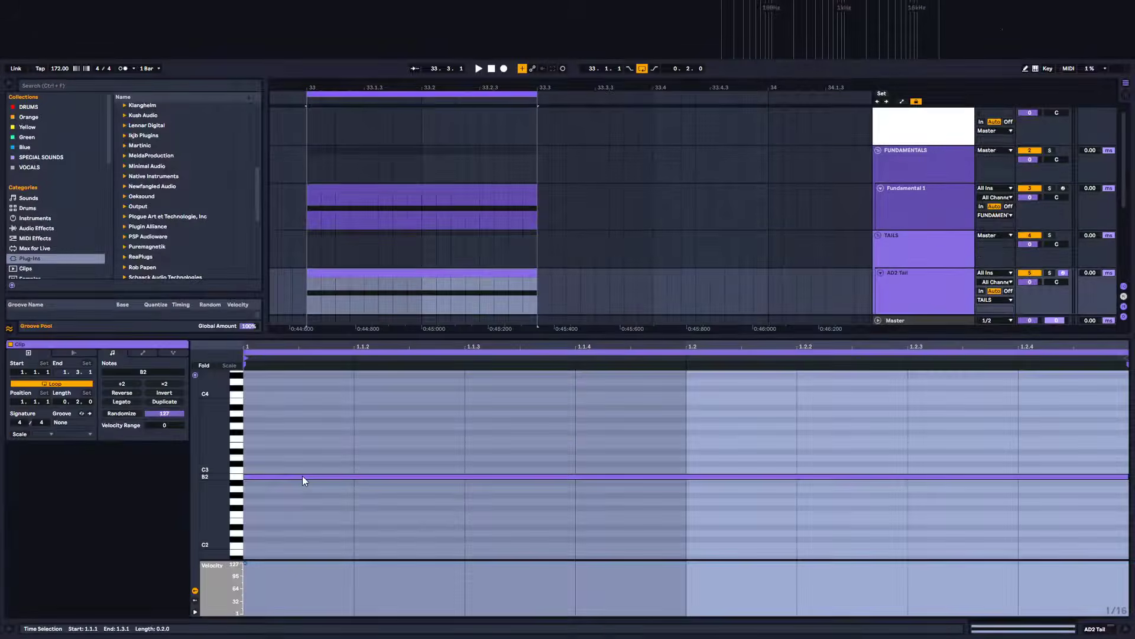
drag(255, 477, 266, 545)
scroll(267, 497, down, 3)
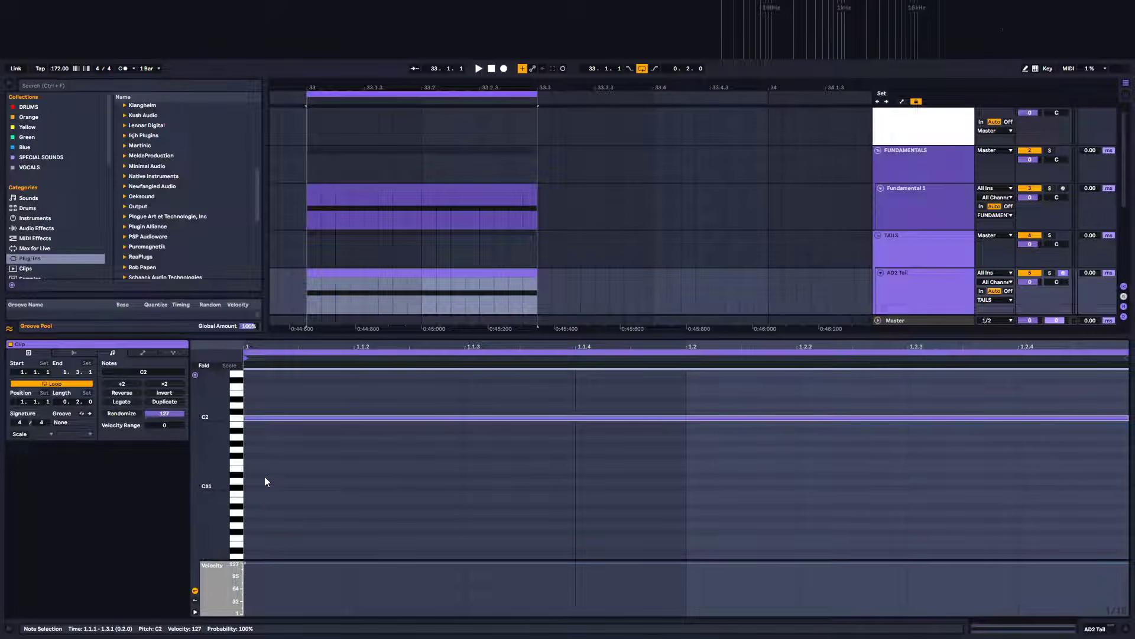
drag(258, 420, 273, 451)
click(238, 444)
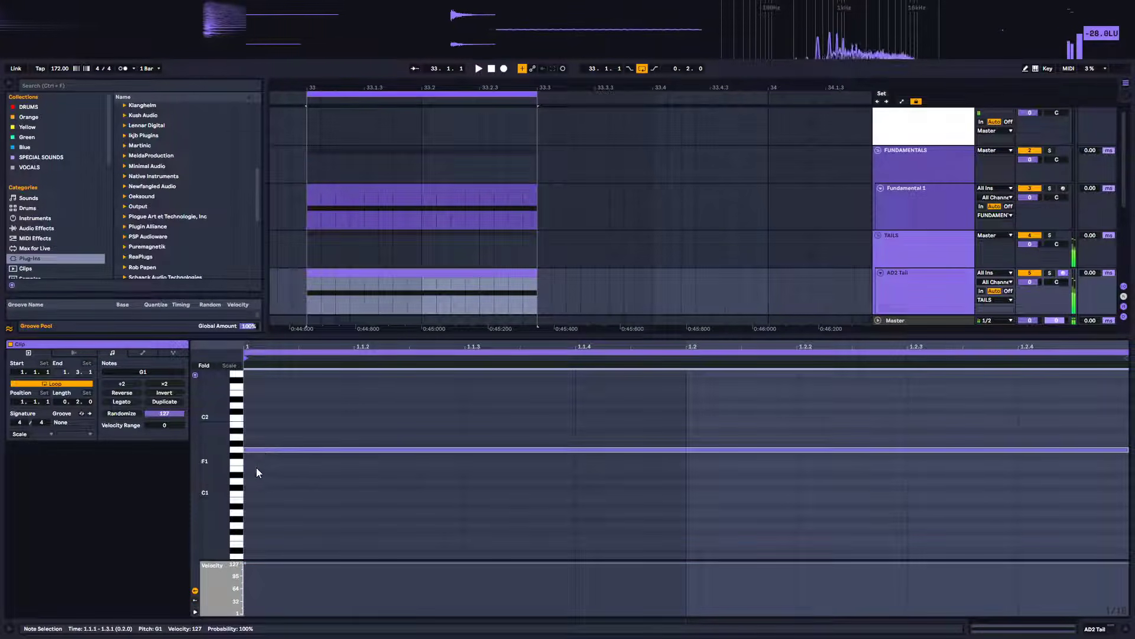
click(237, 480)
click(237, 480)
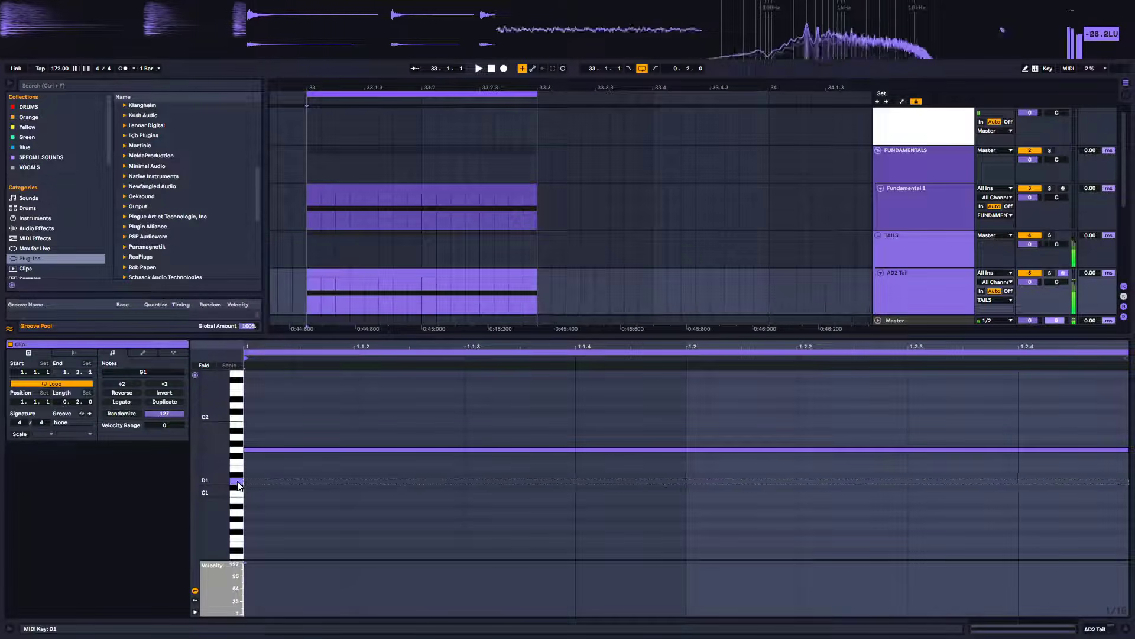
click(242, 482)
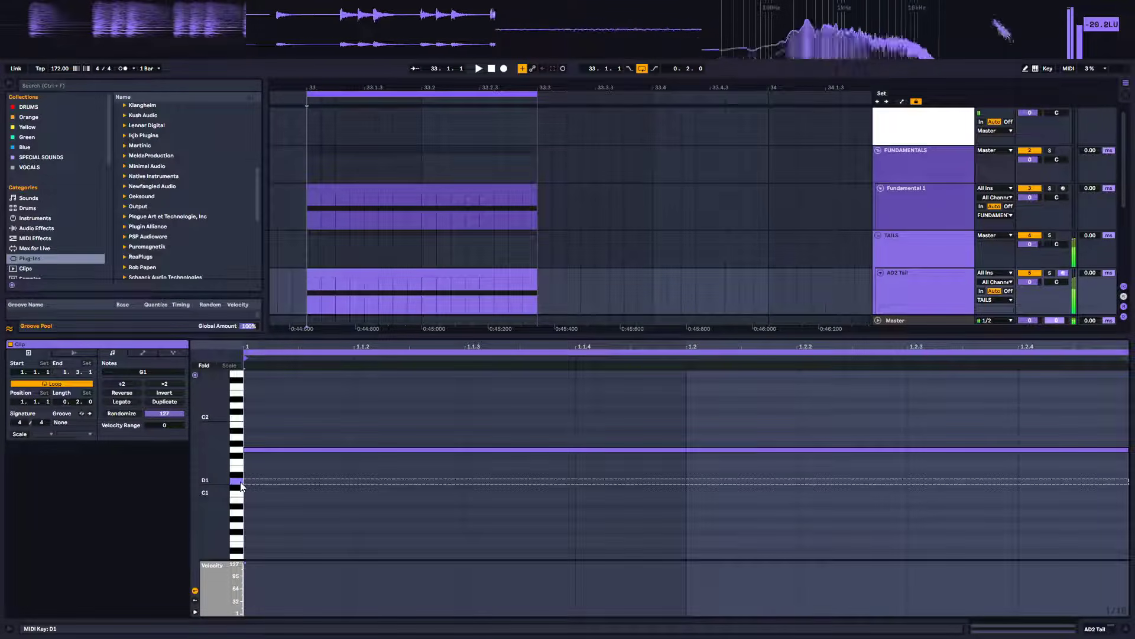
drag(300, 452, 304, 484)
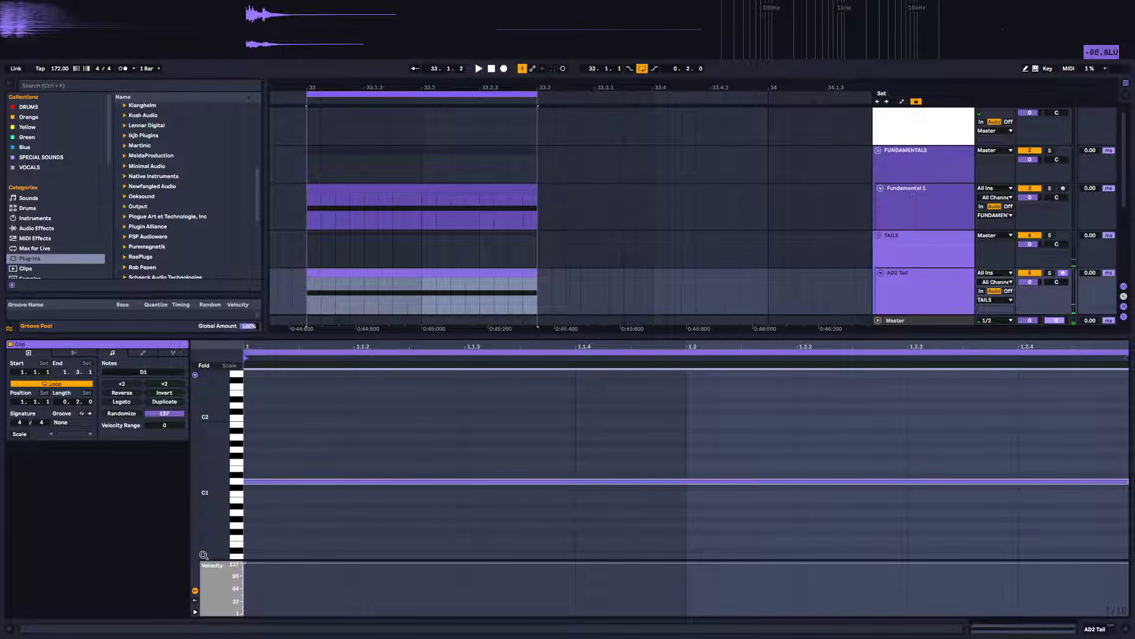
Reopen the Addictive Drums 2 plugin window on the AD2 Tail track
click(1101, 630)
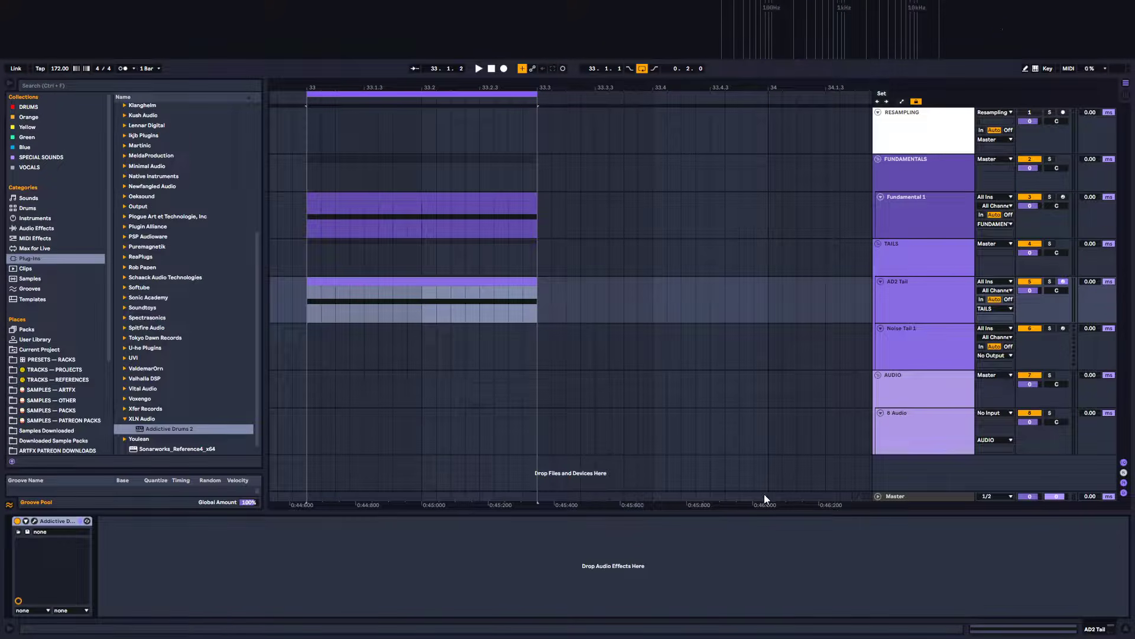
double_click(439, 290)
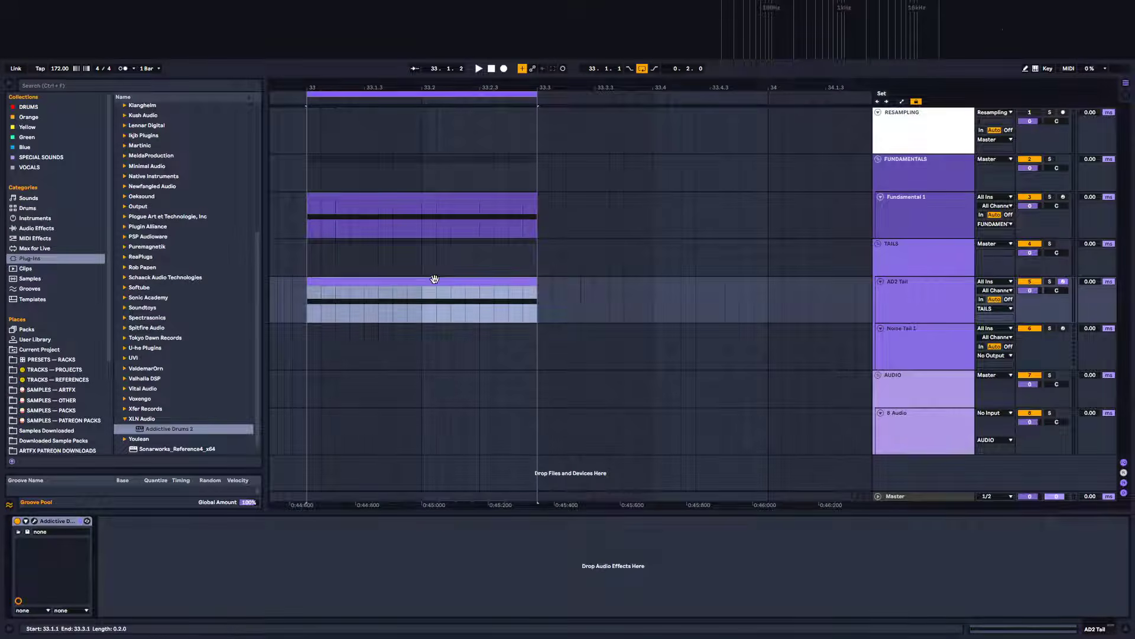
mouse_move(262, 562)
mouse_down()
mouse_move(261, 578)
mouse_move(261, 563)
mouse_up()
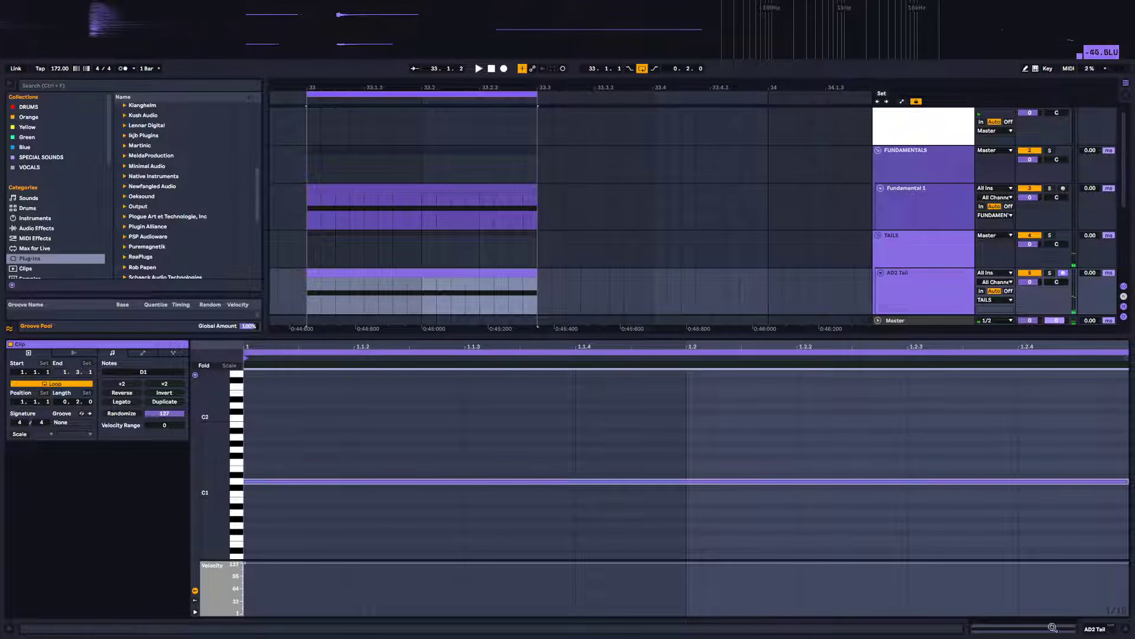
click(1100, 631)
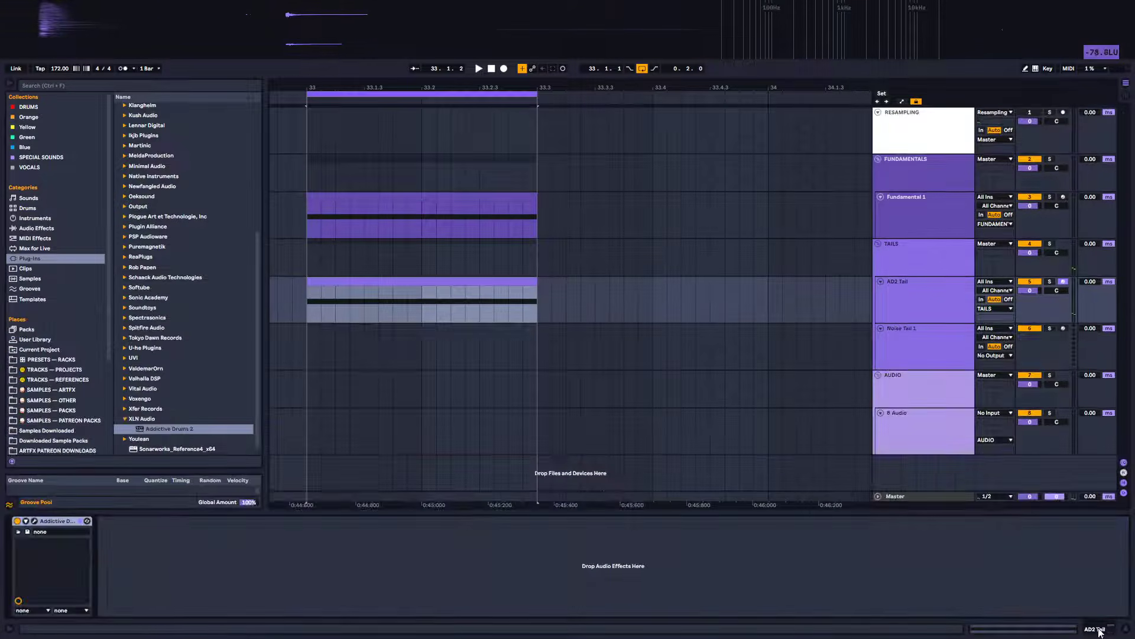
click(35, 520)
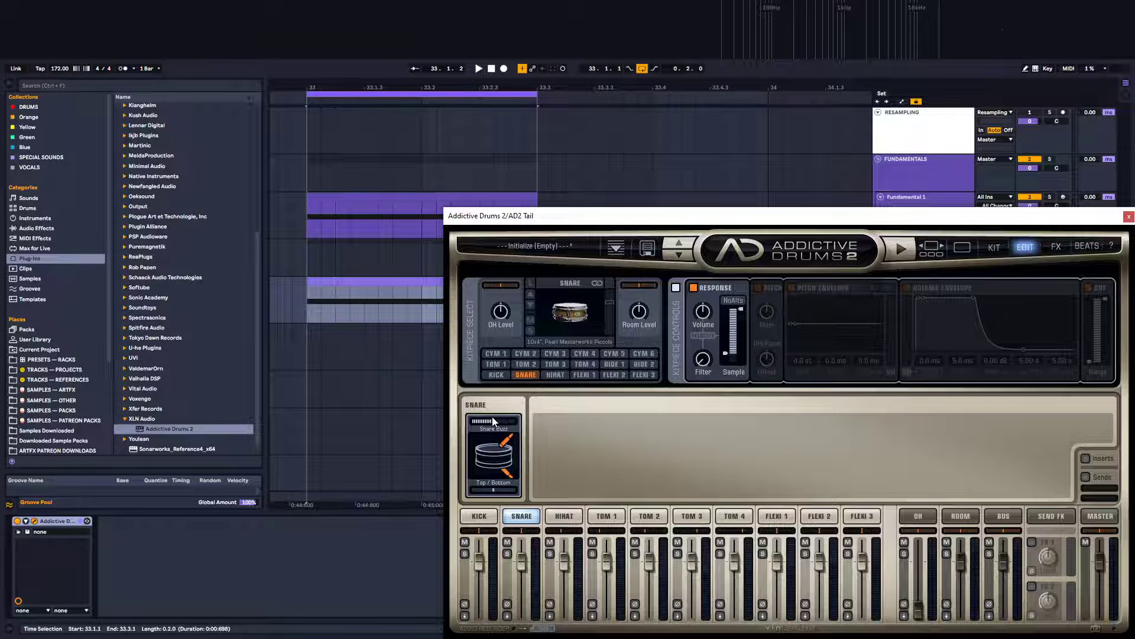
Reduce the snare buzz, enable NoAtts and lower the sample slider in the snare's Response section while auditioning
drag(488, 423, 490, 494)
key(space)
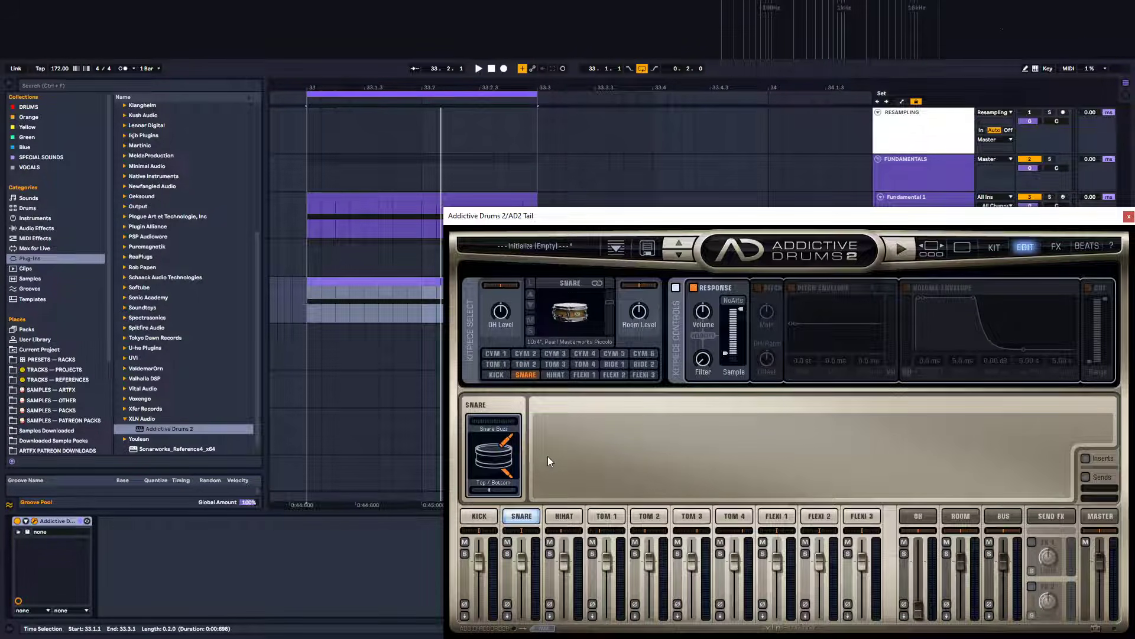
click(736, 301)
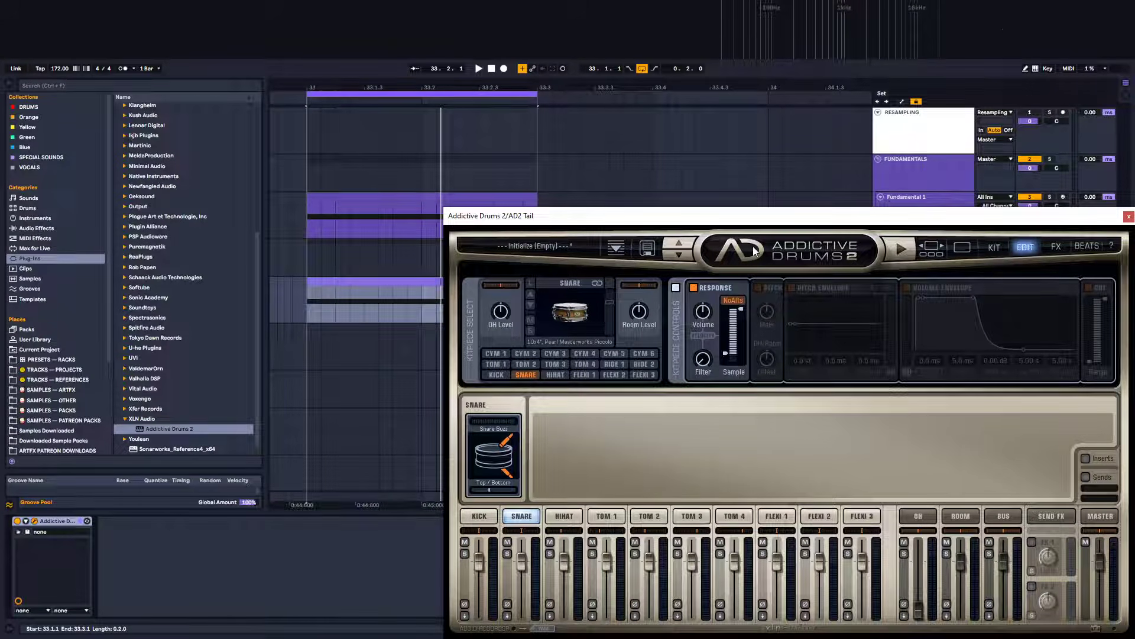
key(space)
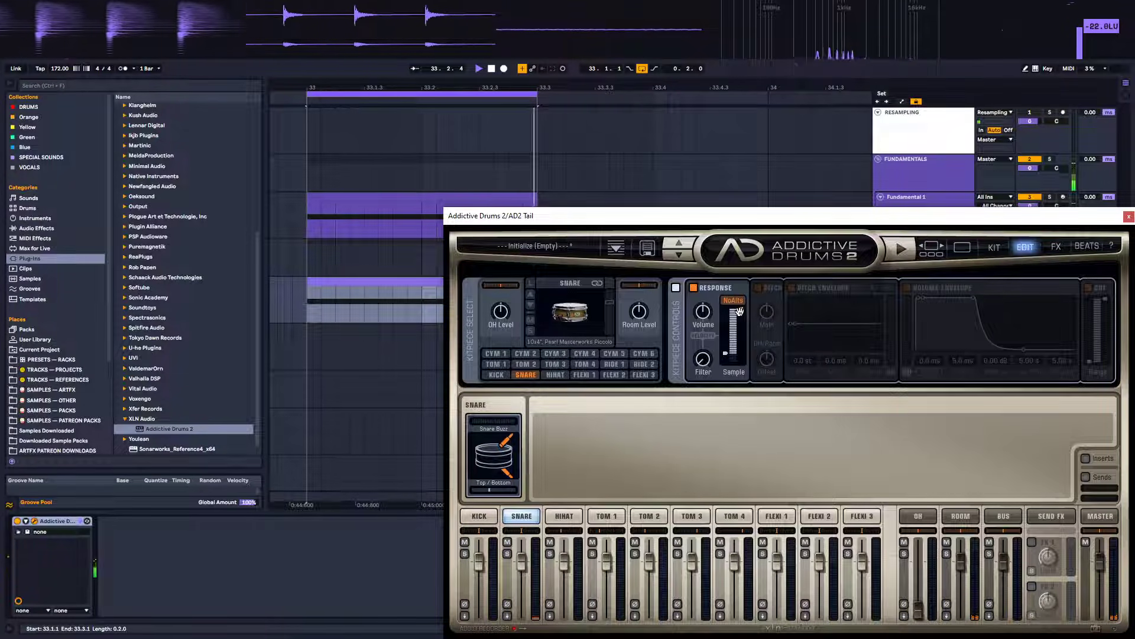
mouse_move(739, 311)
mouse_down()
mouse_move(743, 353)
mouse_move(727, 320)
mouse_up()
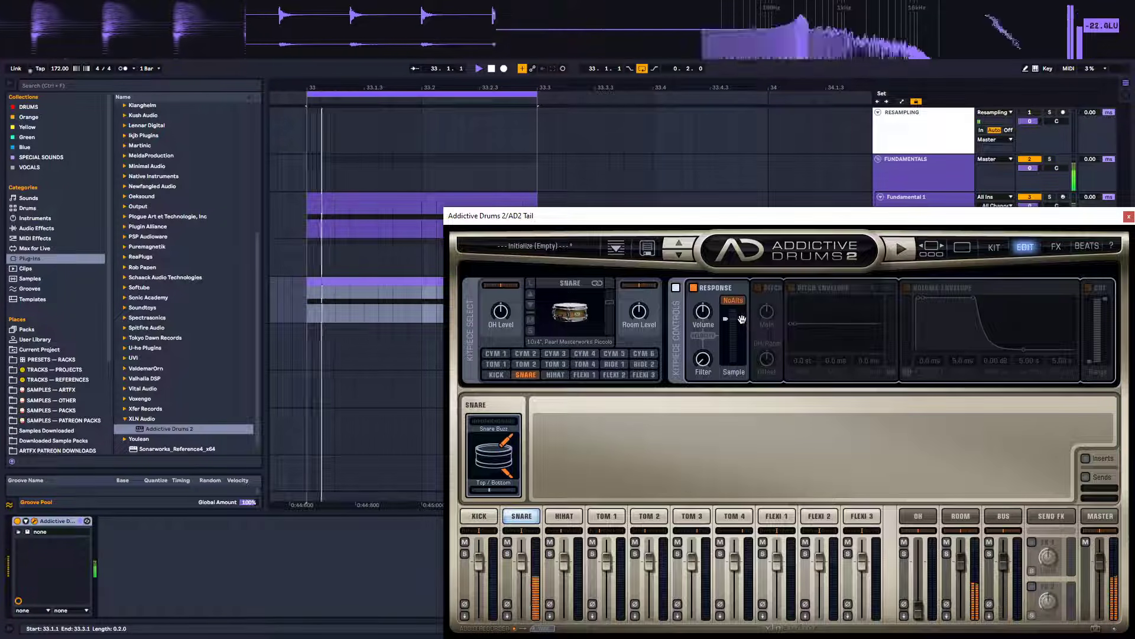
drag(747, 314, 741, 324)
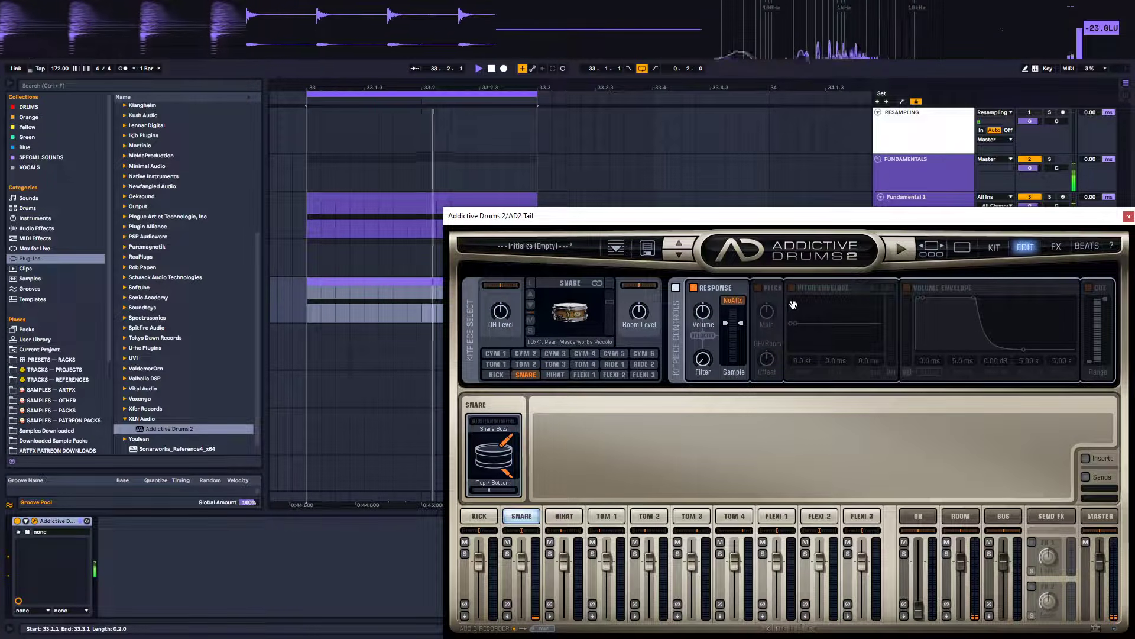
click(758, 287)
mouse_move(807, 218)
mouse_down()
mouse_move(826, 279)
mouse_move(798, 218)
mouse_up()
click(748, 288)
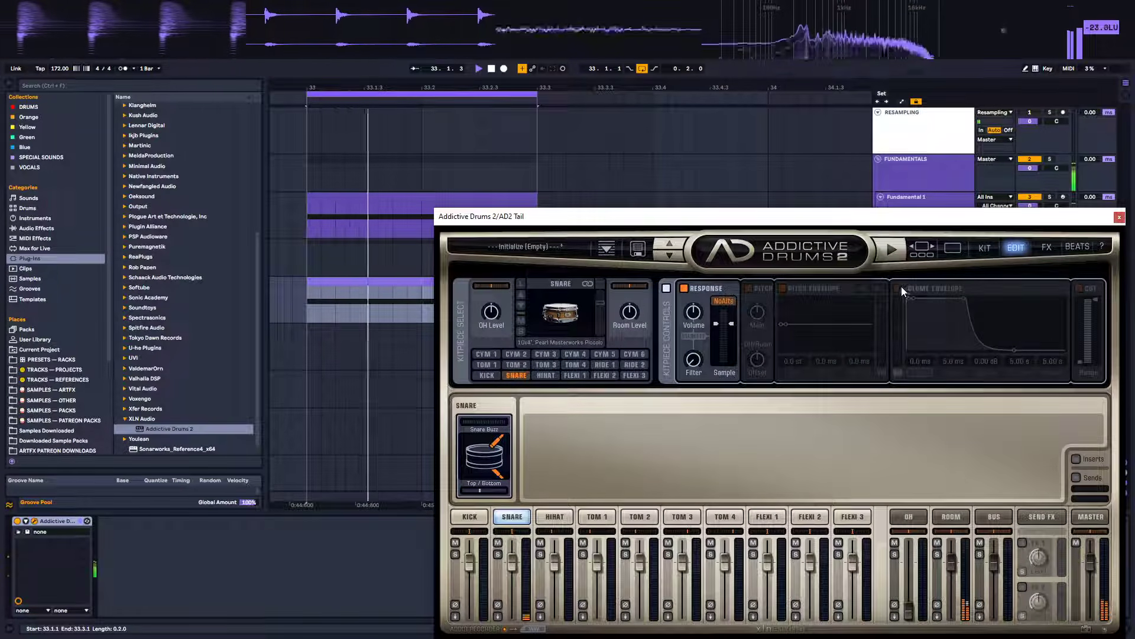
Enable the volume envelope with about 59 ms attack, 261 ms decay and -oo dB sustain, and enable the Cut filter
click(899, 288)
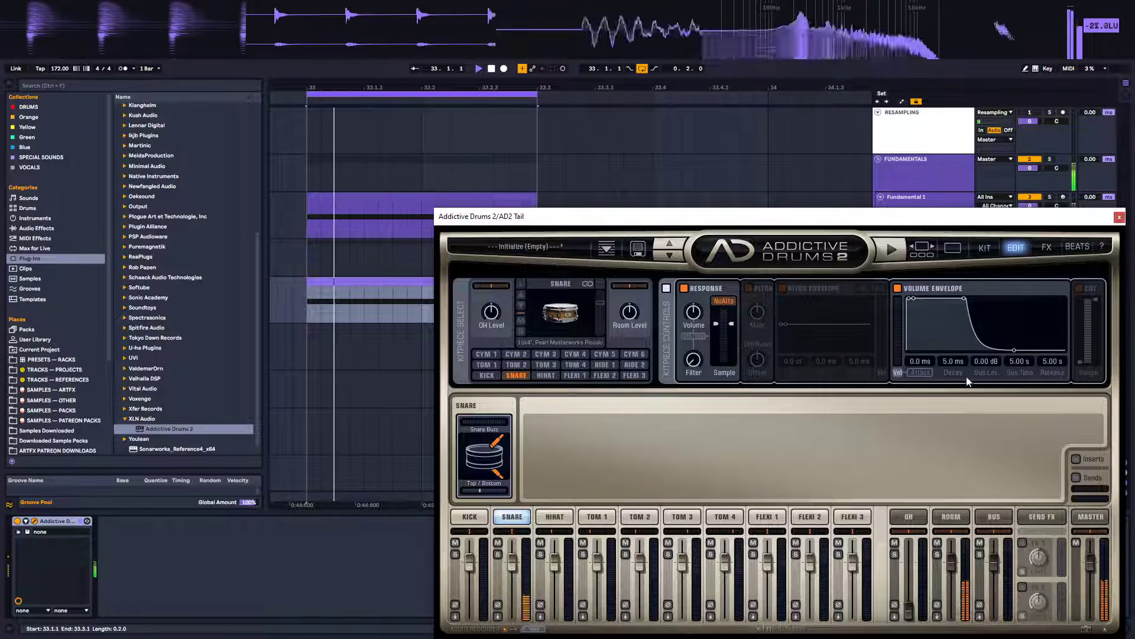
drag(920, 360, 925, 337)
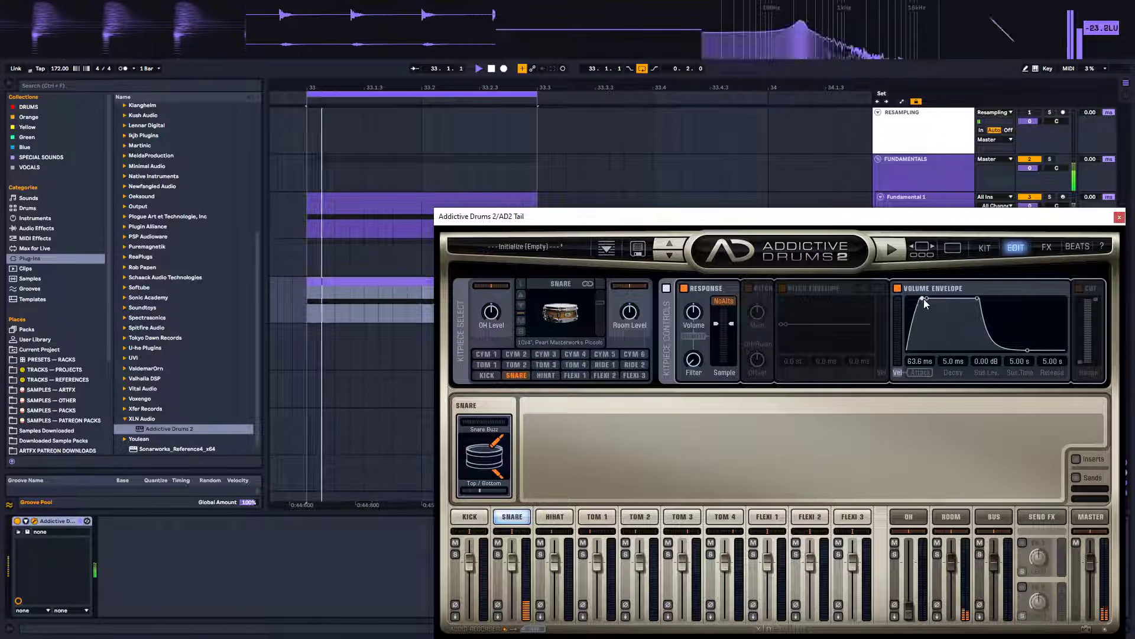
drag(926, 302, 918, 299)
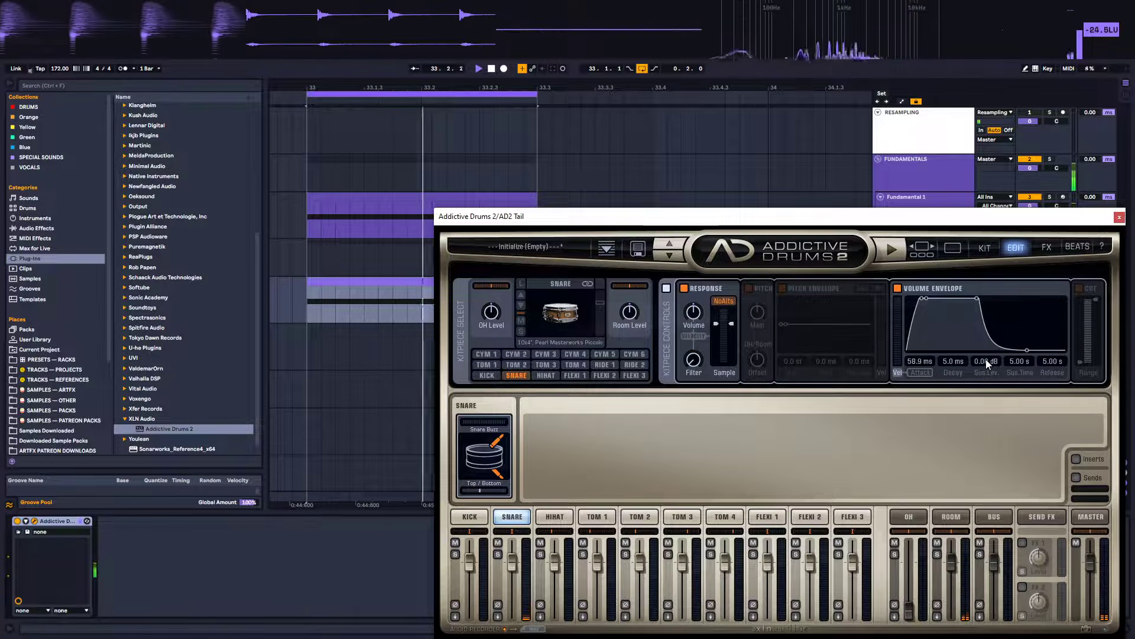
drag(977, 299, 977, 586)
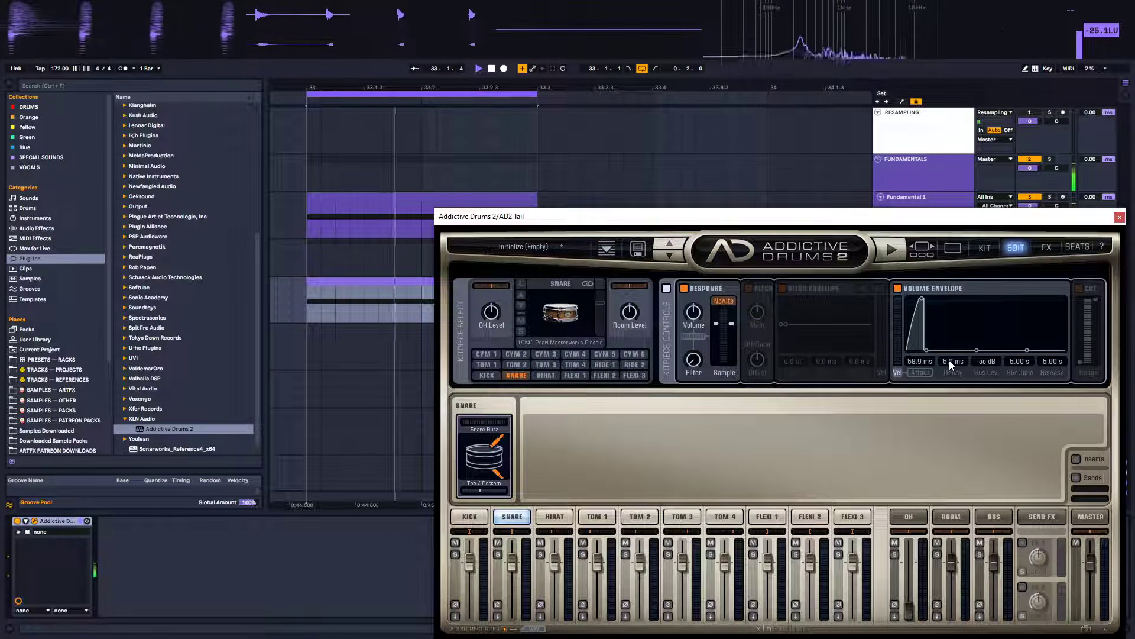
drag(950, 361, 971, 12)
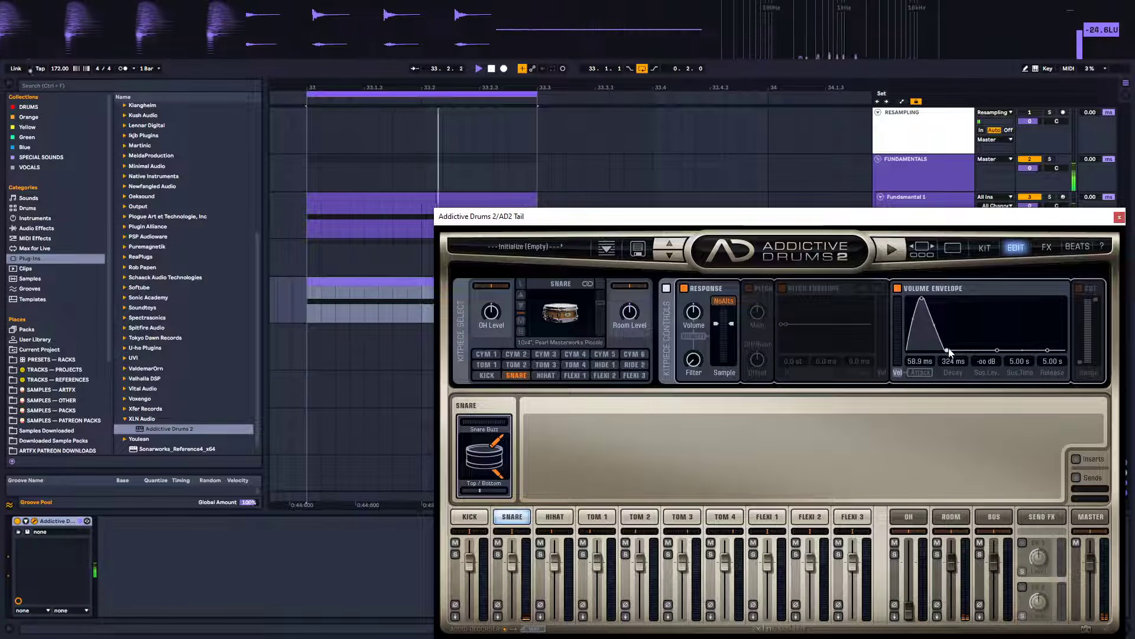
drag(949, 352, 942, 350)
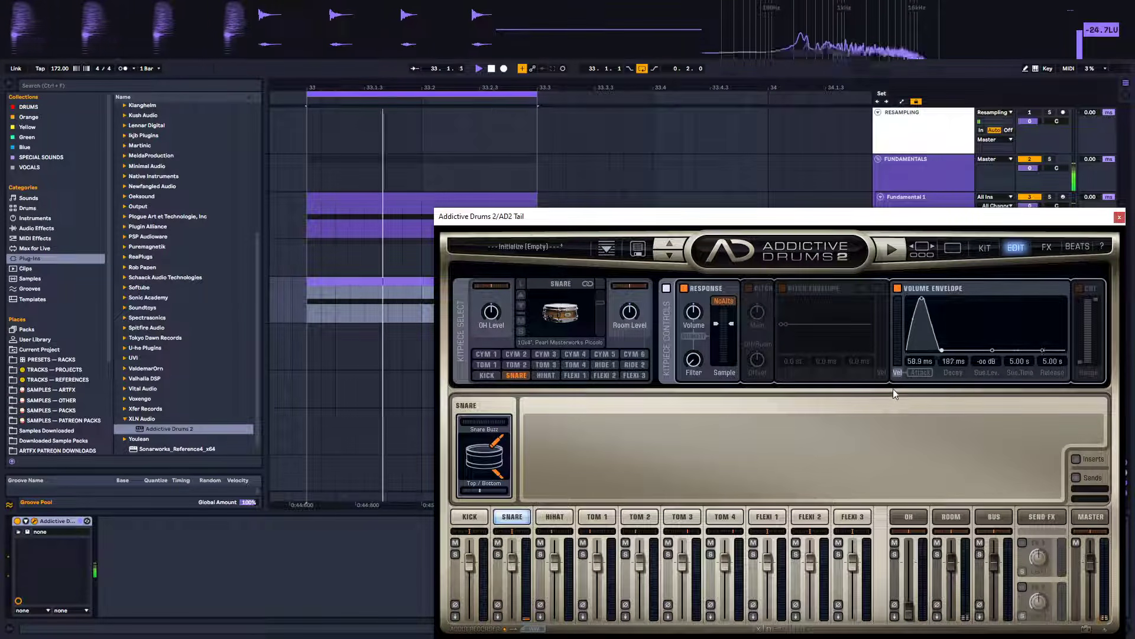
drag(893, 388, 928, 402)
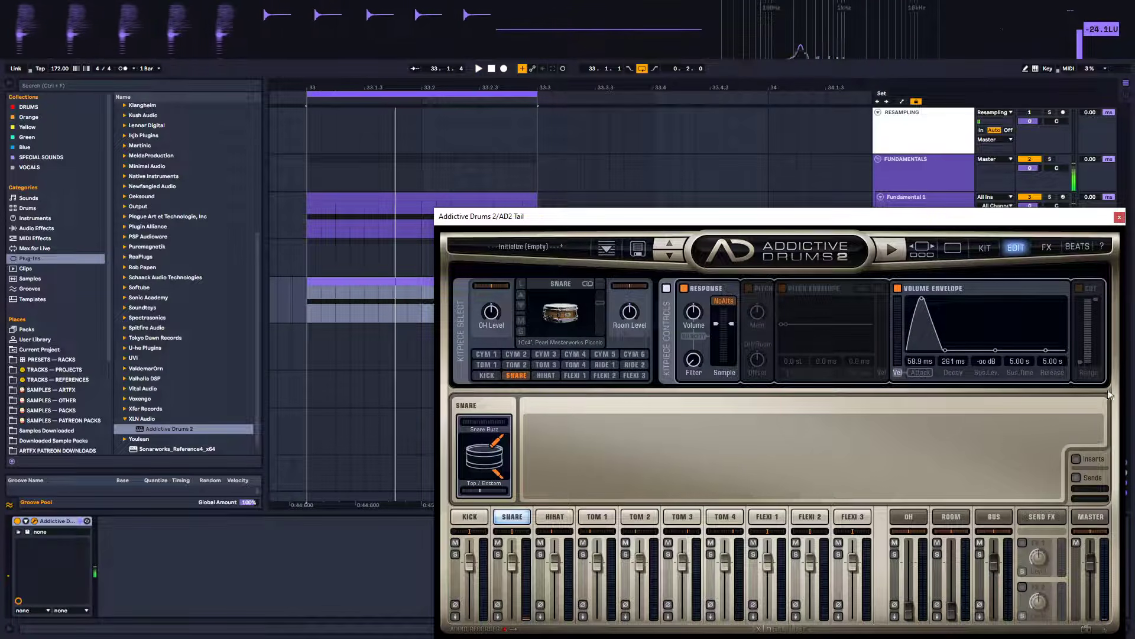
click(1080, 288)
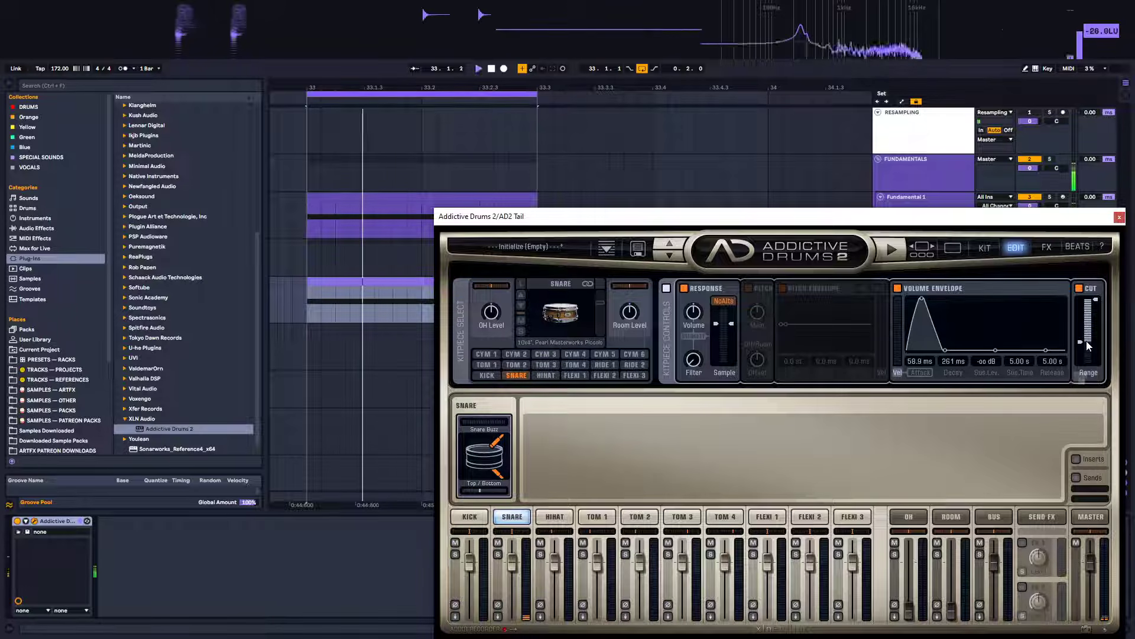
Add an EQ Eight after Addictive Drums 2 on the AD2 Tail track and open its expanded spectrum view
click(36, 228)
double_click(142, 138)
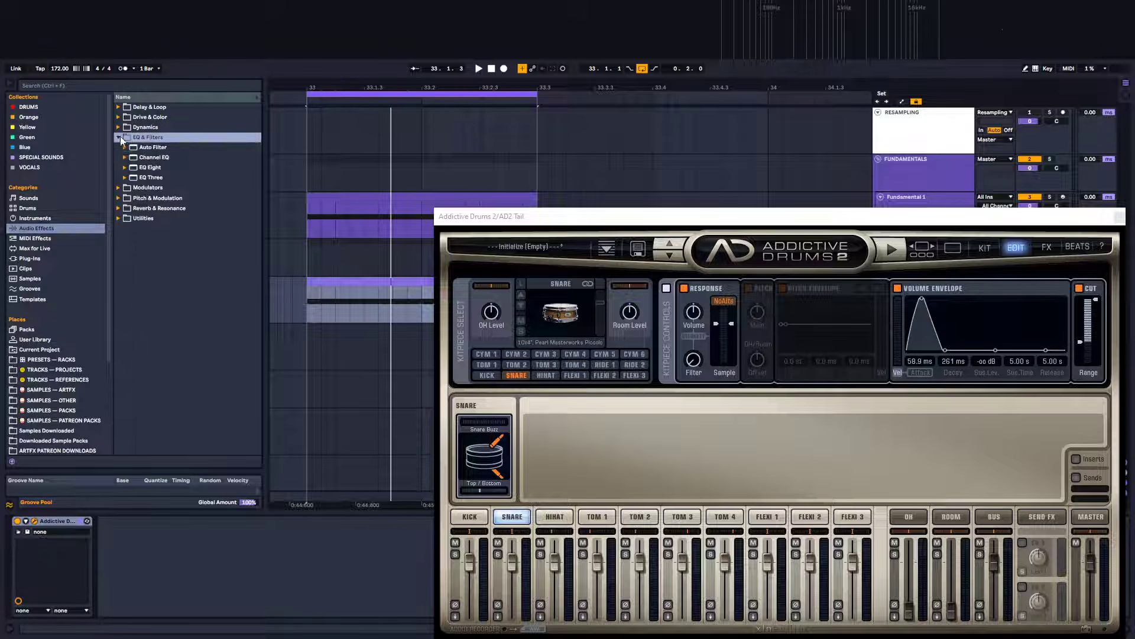
click(151, 170)
drag(316, 504, 224, 525)
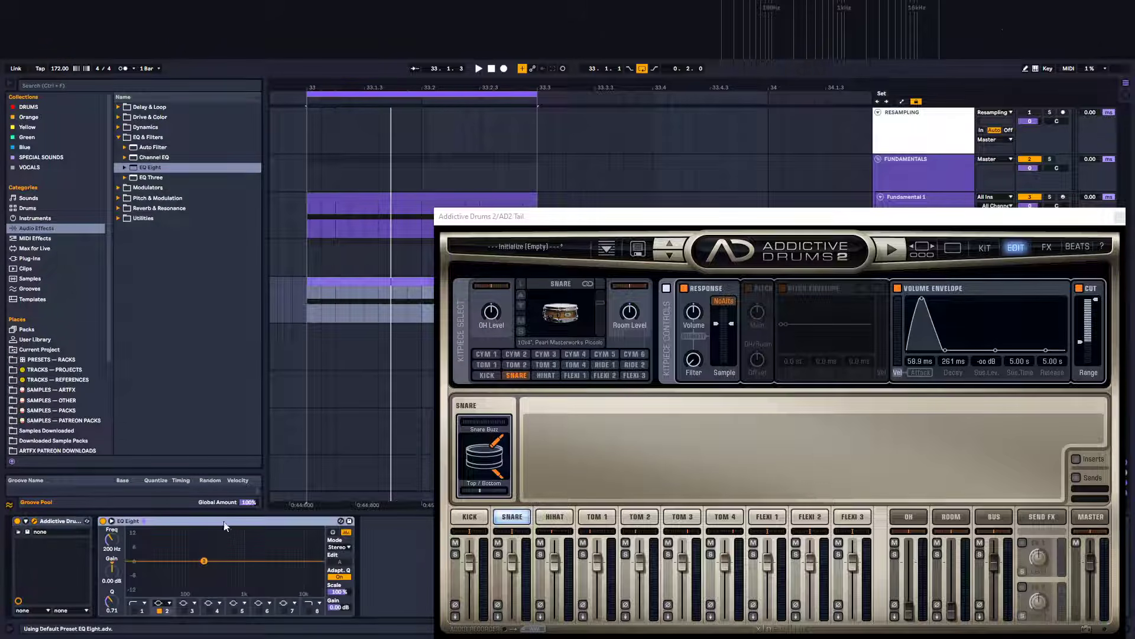
click(112, 521)
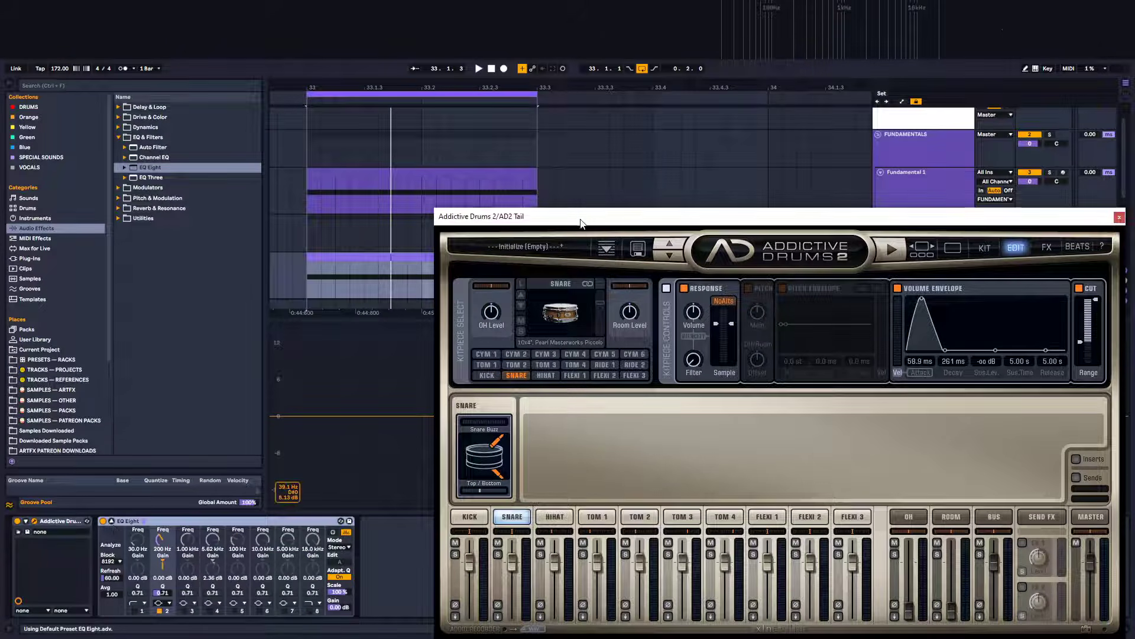
drag(582, 223, 893, 194)
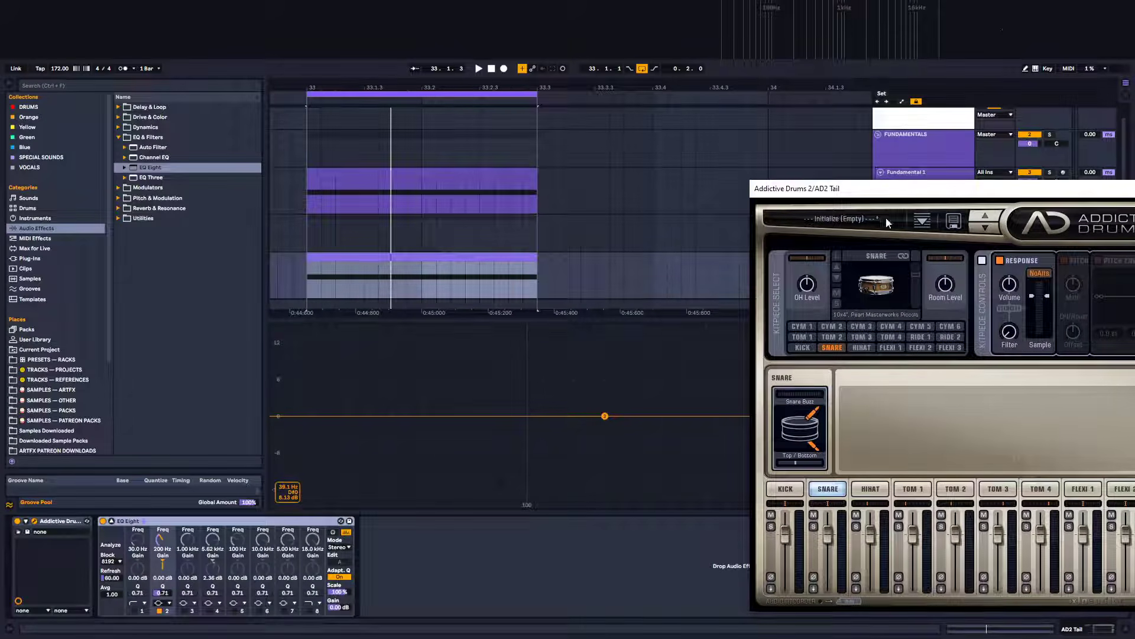
drag(795, 188, 493, 530)
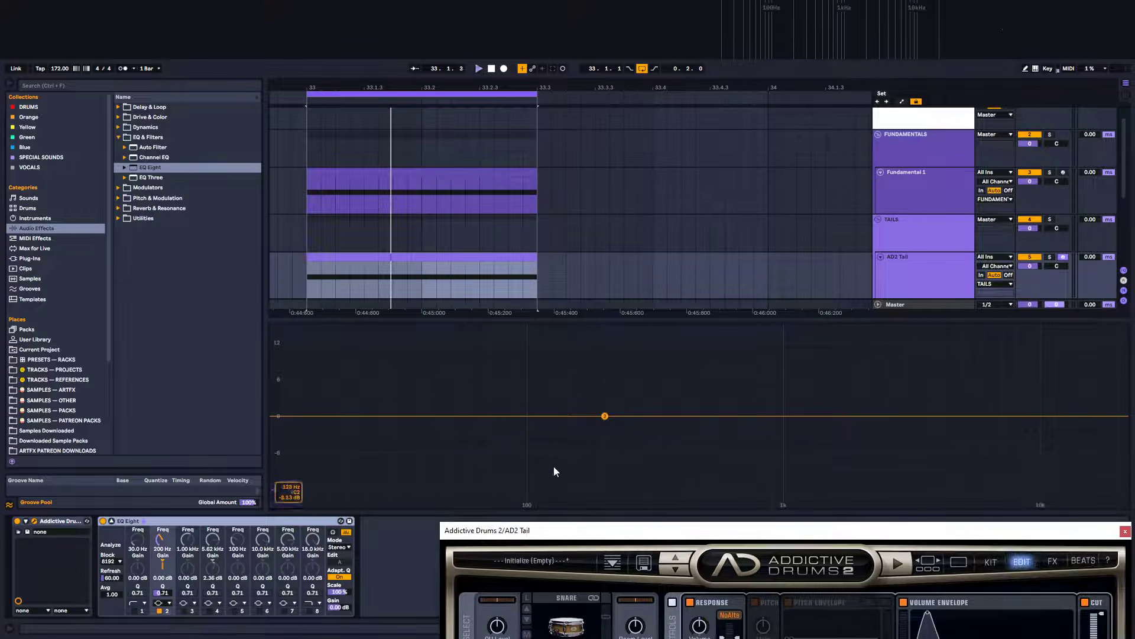
Enable the snare's Pitch section and adjust its Main pitch and OH/Room knobs while the loop plays
key(space)
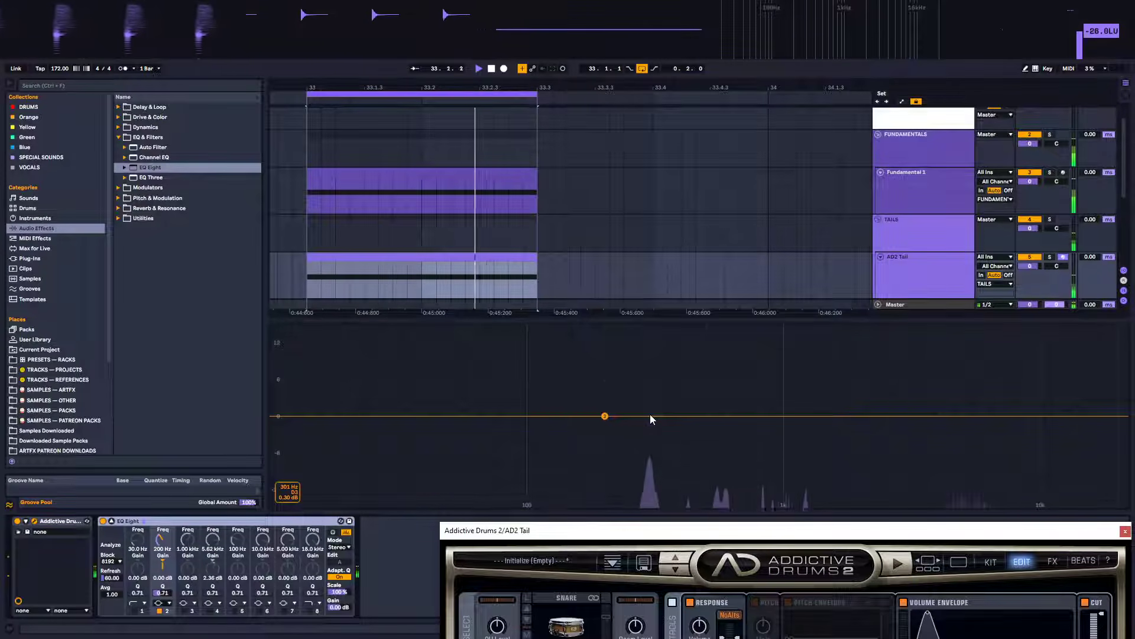
drag(624, 536, 574, 160)
click(699, 231)
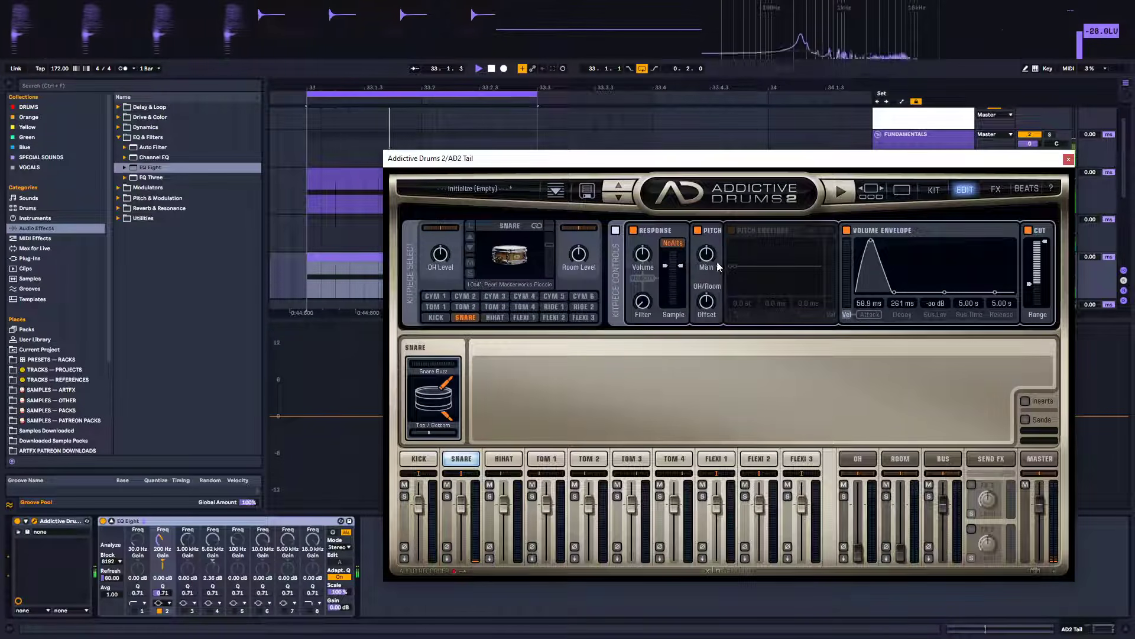
drag(712, 257, 716, 220)
drag(672, 161, 674, 563)
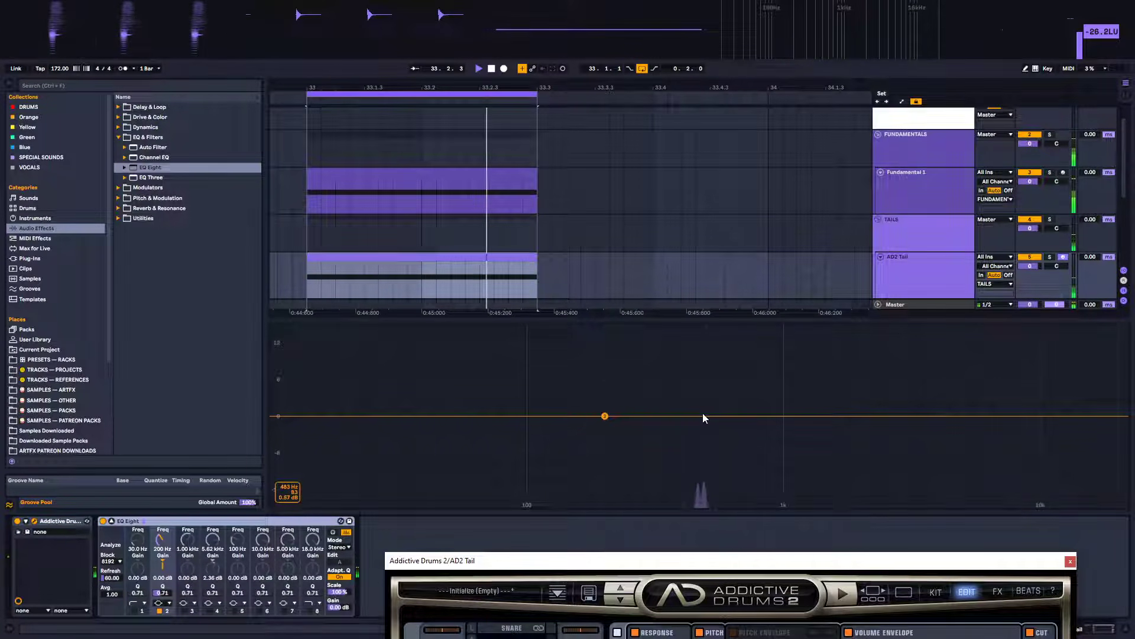
drag(709, 560, 699, 242)
mouse_move(700, 338)
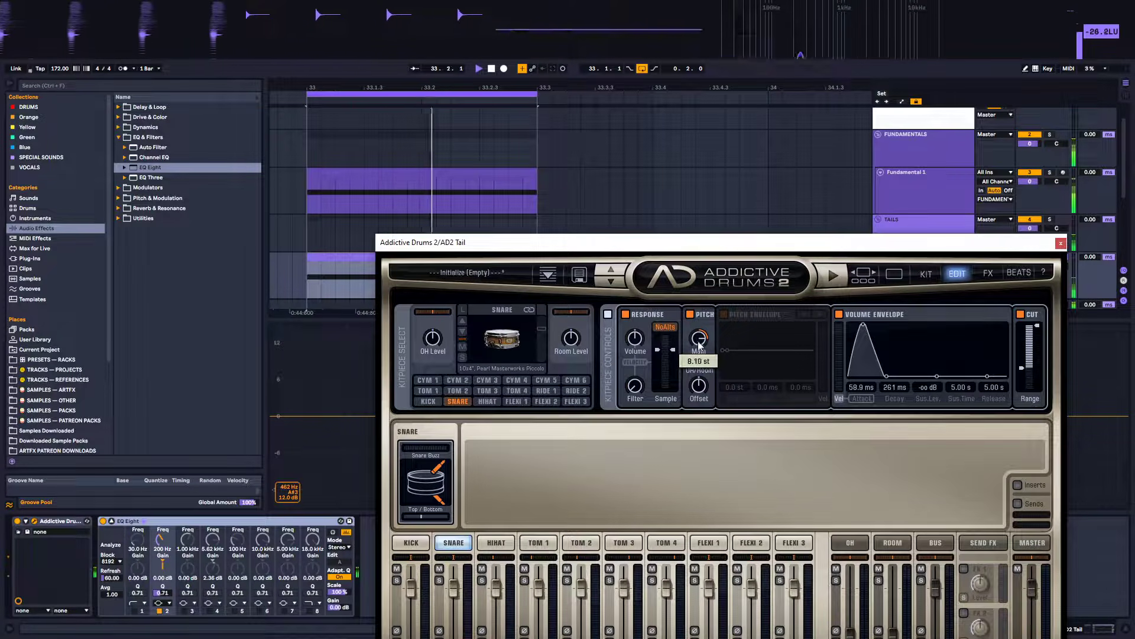
drag(699, 337, 697, 345)
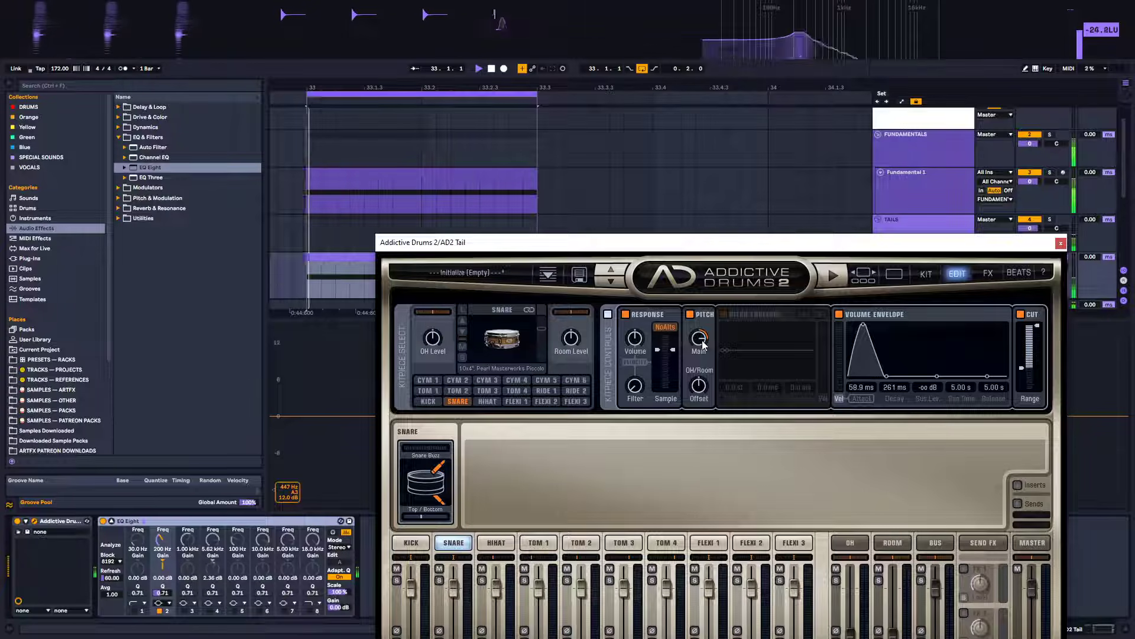
double_click(700, 341)
drag(694, 386, 696, 361)
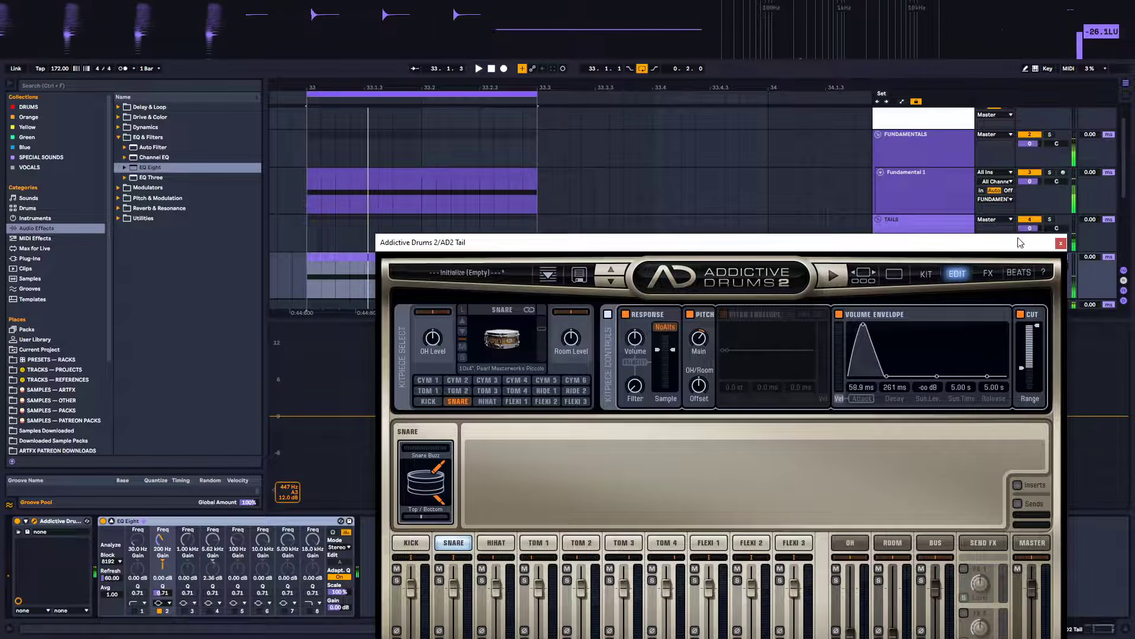
Close the plugin window and play the loop to watch the EQ Eight spectrum
click(1061, 243)
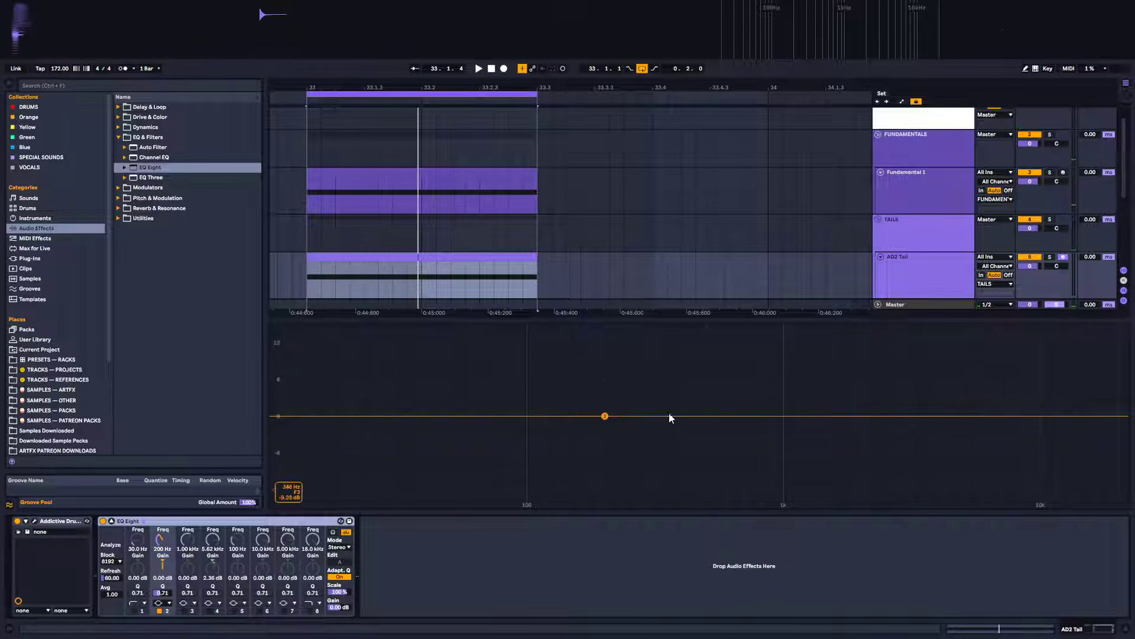
key(space)
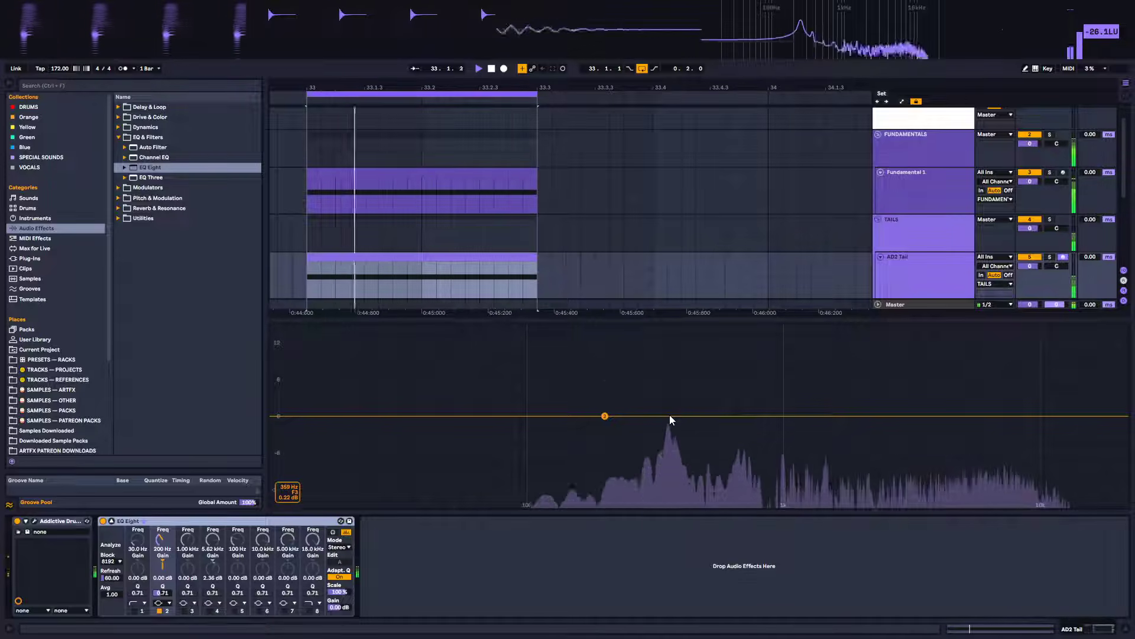
key(space)
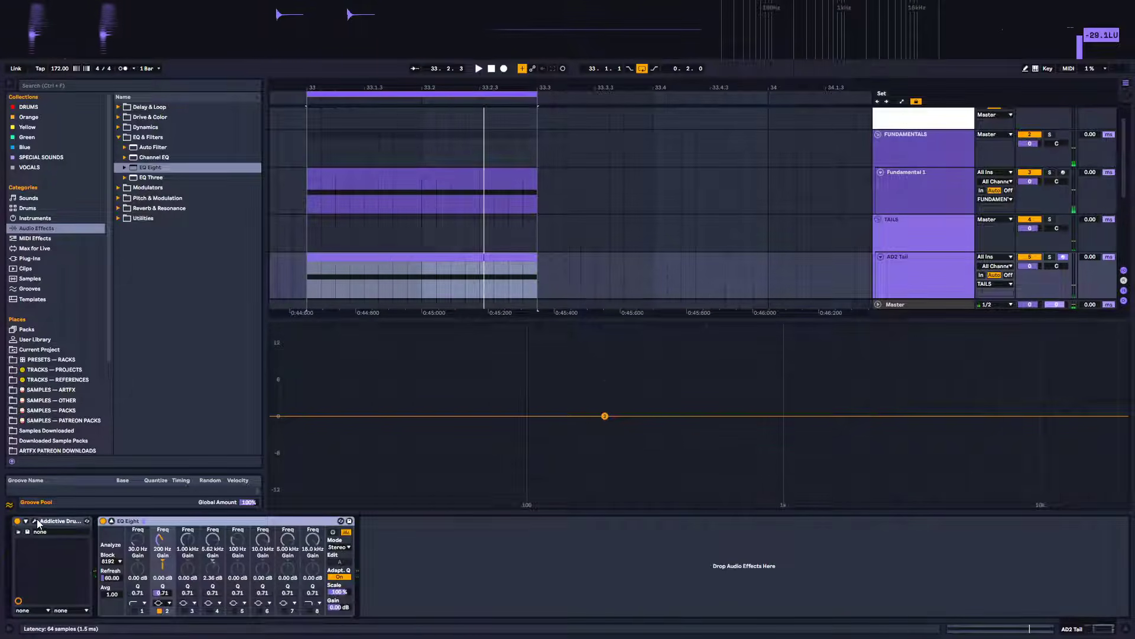
Reopen Addictive Drums 2 and repeatedly audition the snare tail while comparing it against the spectrum analyser
click(34, 521)
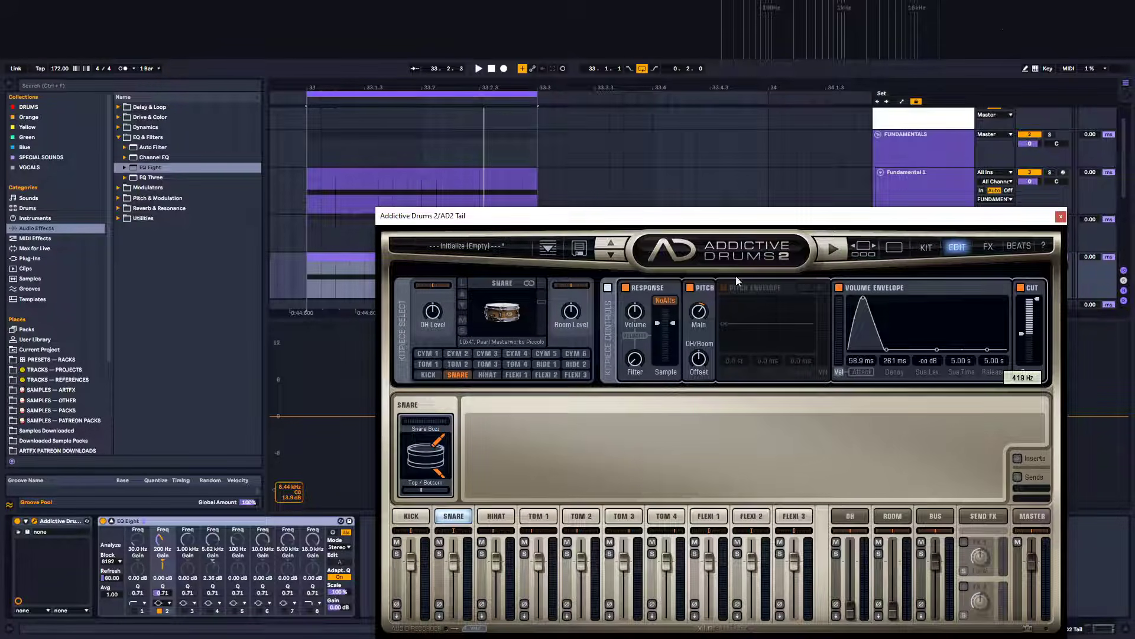
key(space)
key(space)
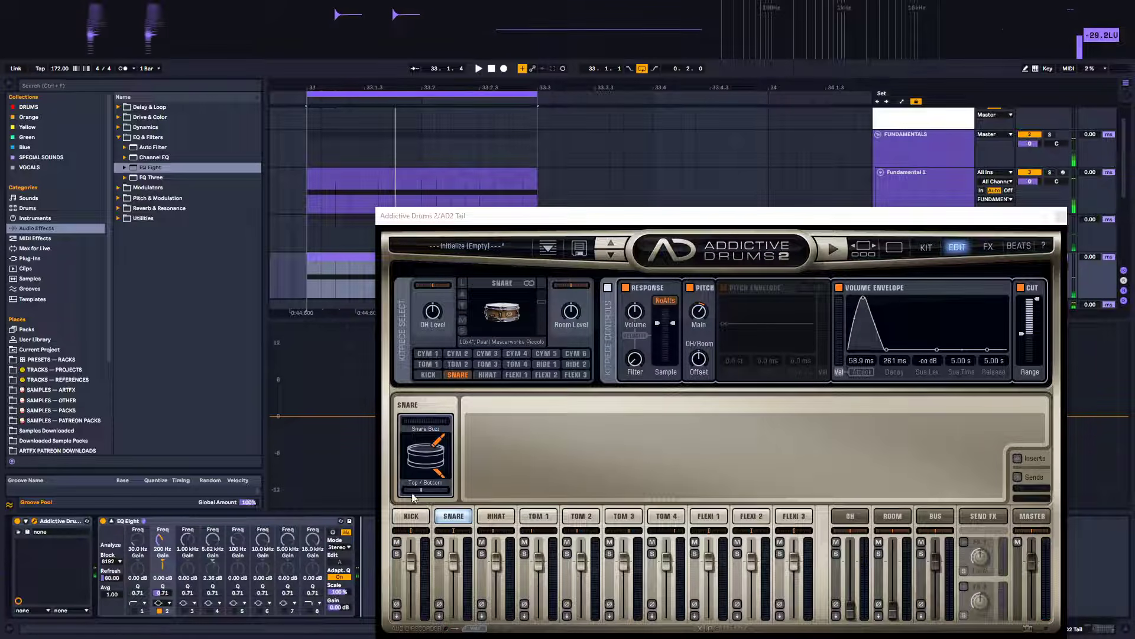
drag(730, 213, 788, 638)
key(space)
key(space)
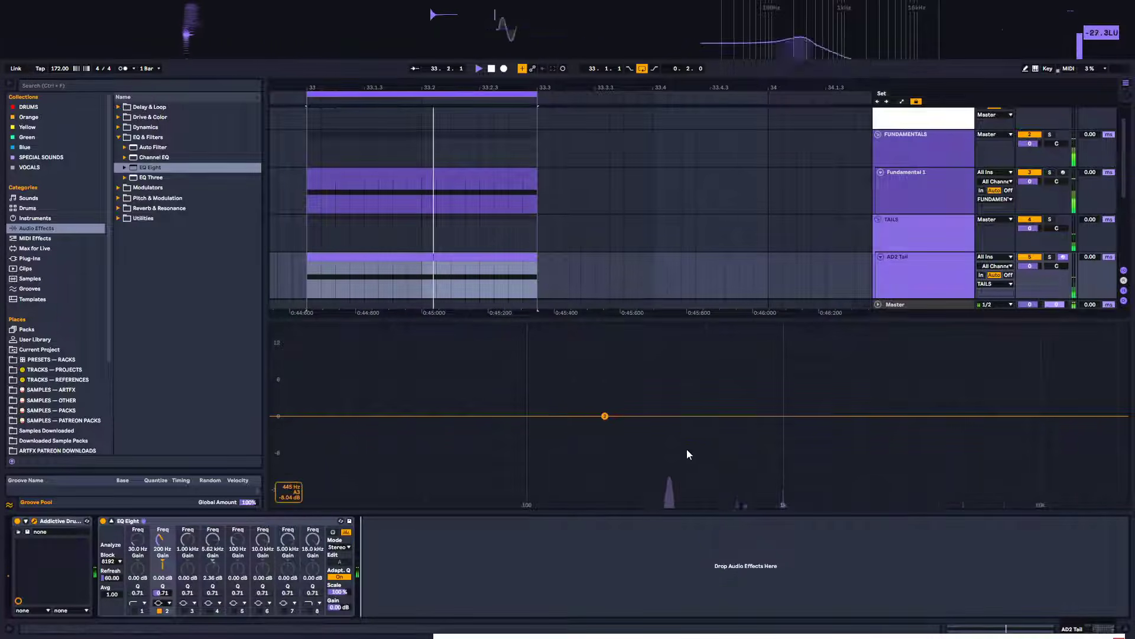
key(space)
key(space)
key(space)
key(space)
key(space)
key(space)
key(space)
key(space)
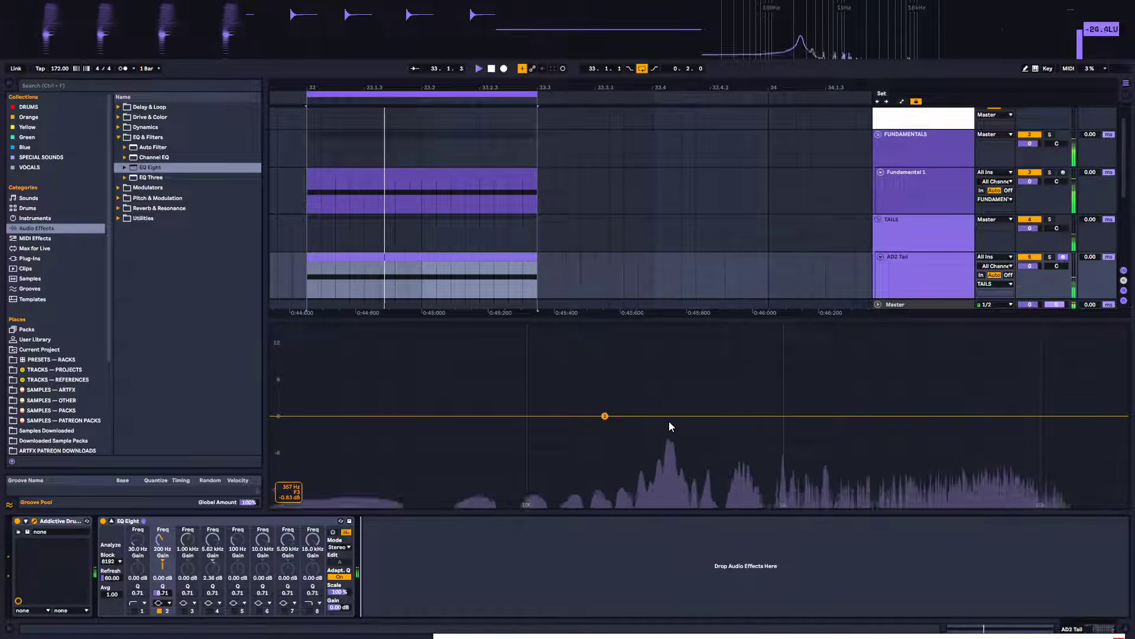
drag(763, 635, 709, 125)
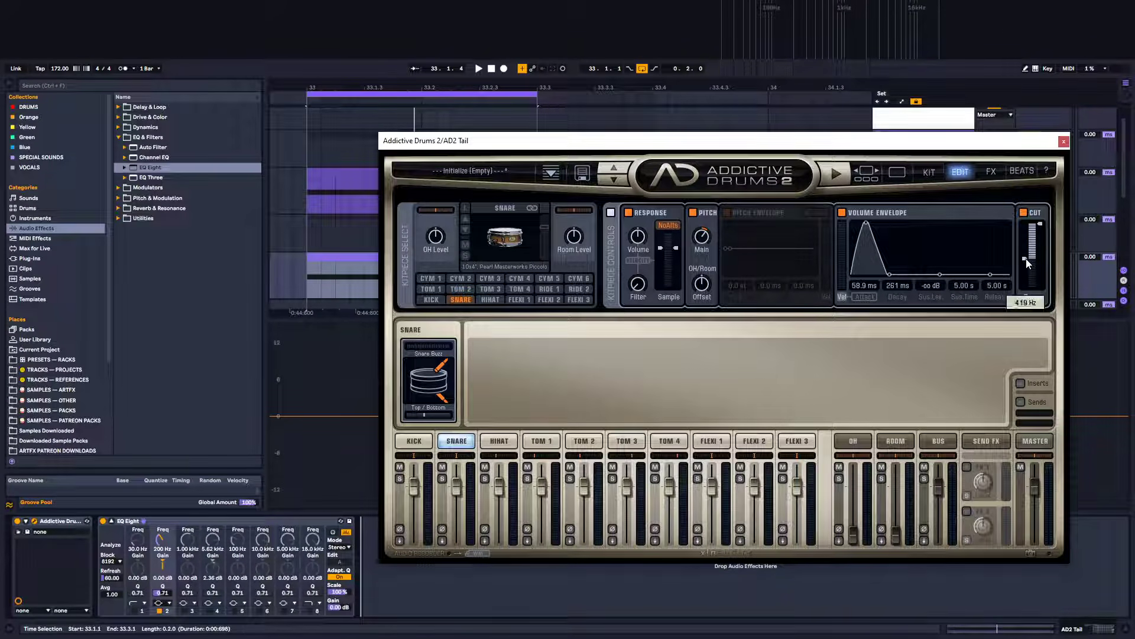
key(space)
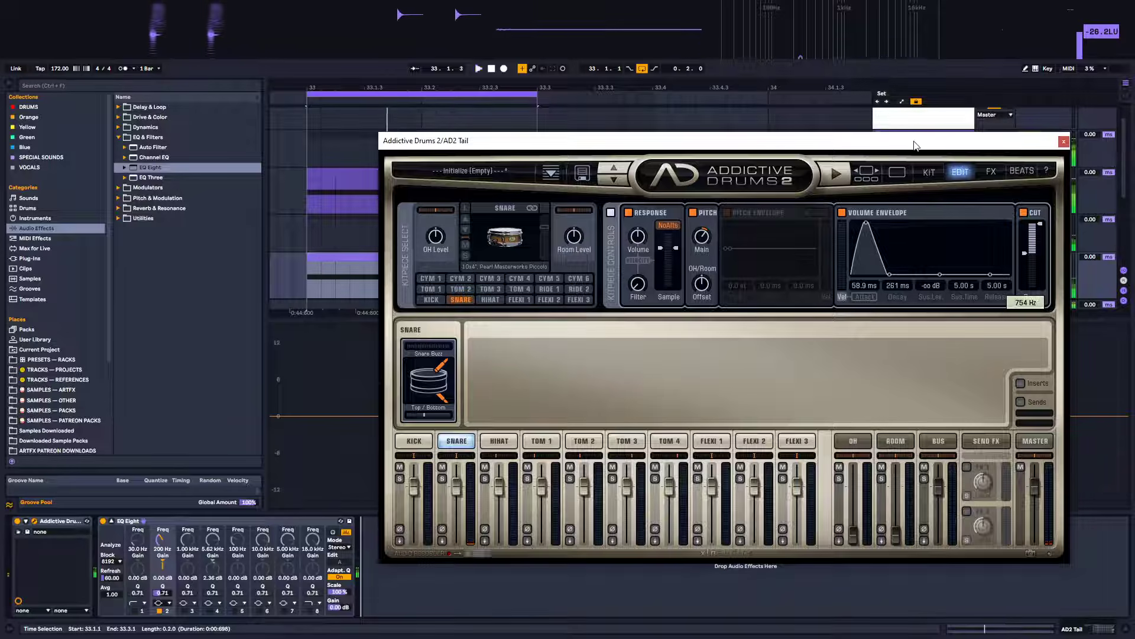
drag(916, 147, 894, 558)
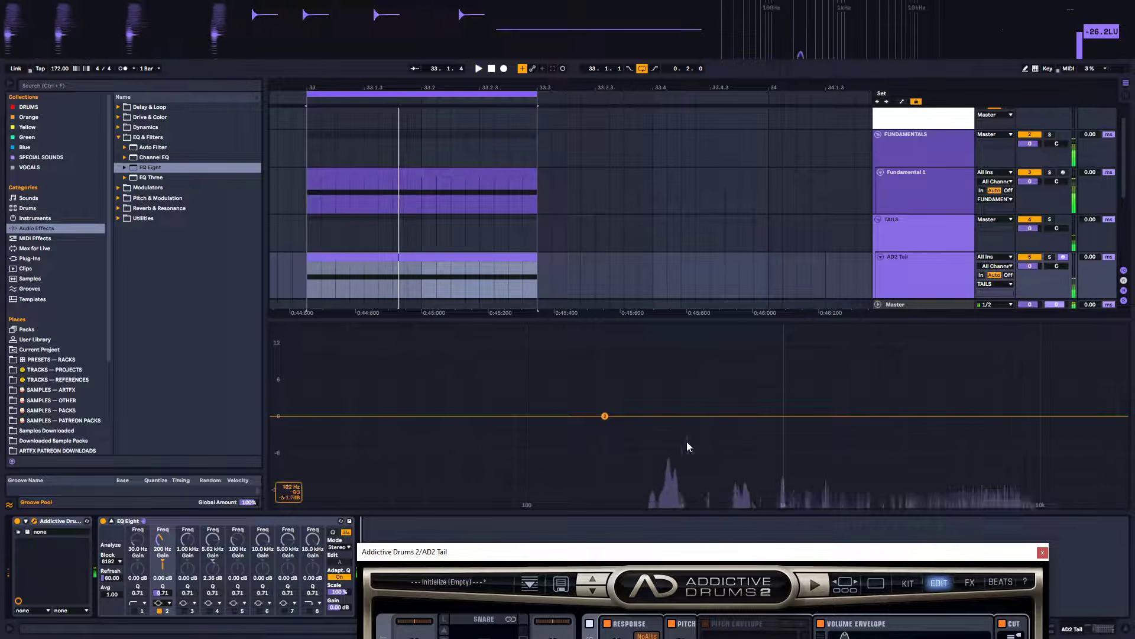
Set the snare's Cut filter to 20 Hz in Addictive Drums 2 and audition the loop
drag(695, 551, 715, 168)
drag(1027, 281, 1032, 378)
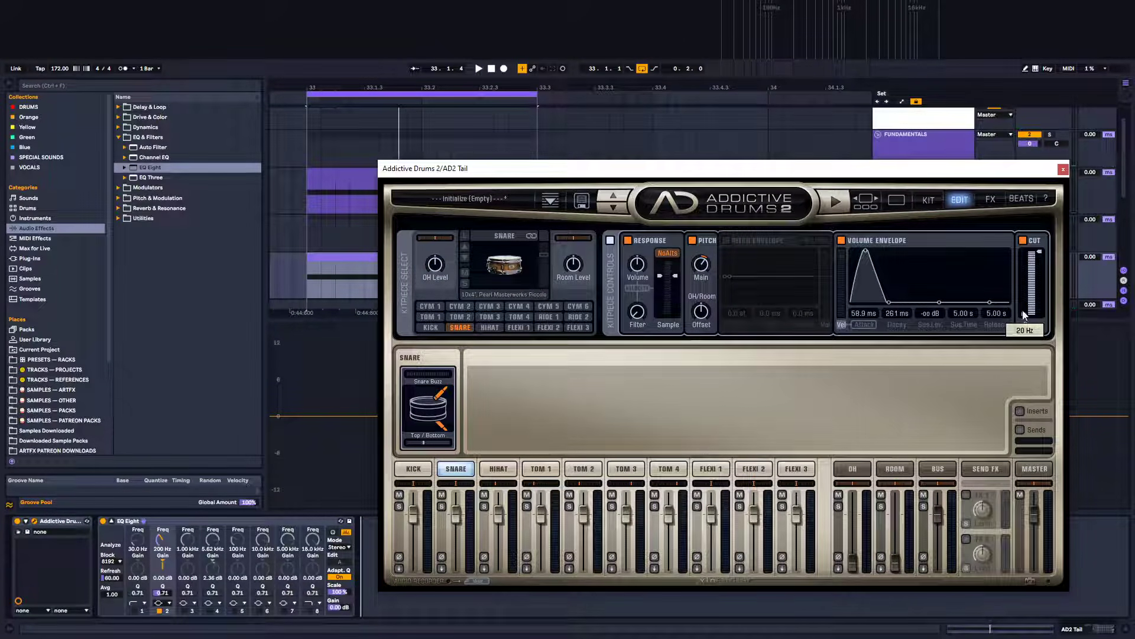
key(space)
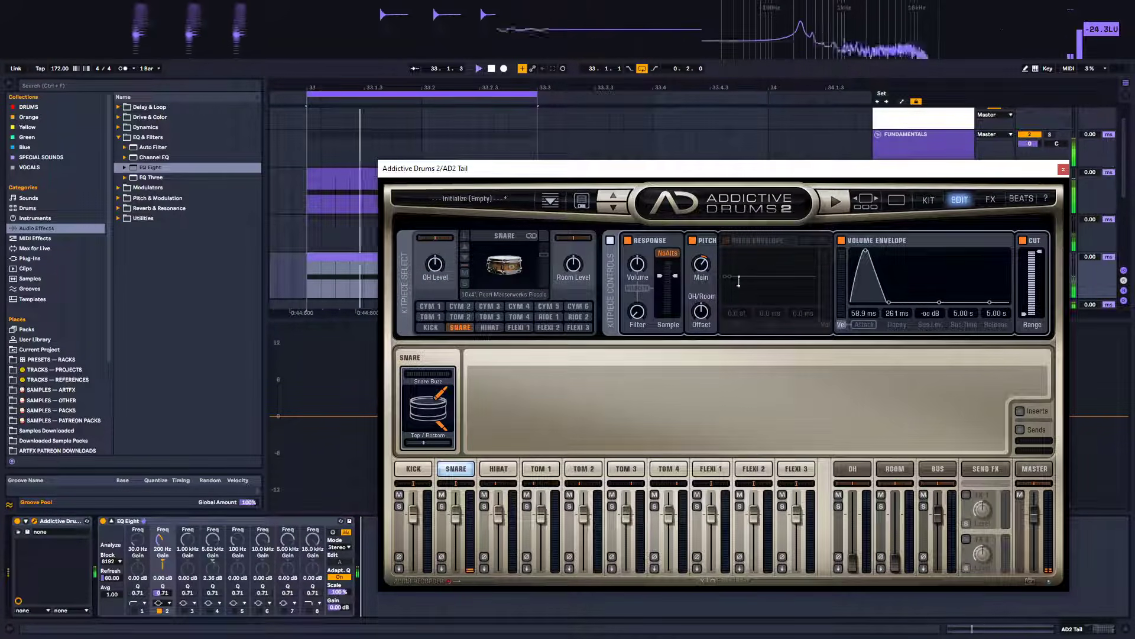
key(space)
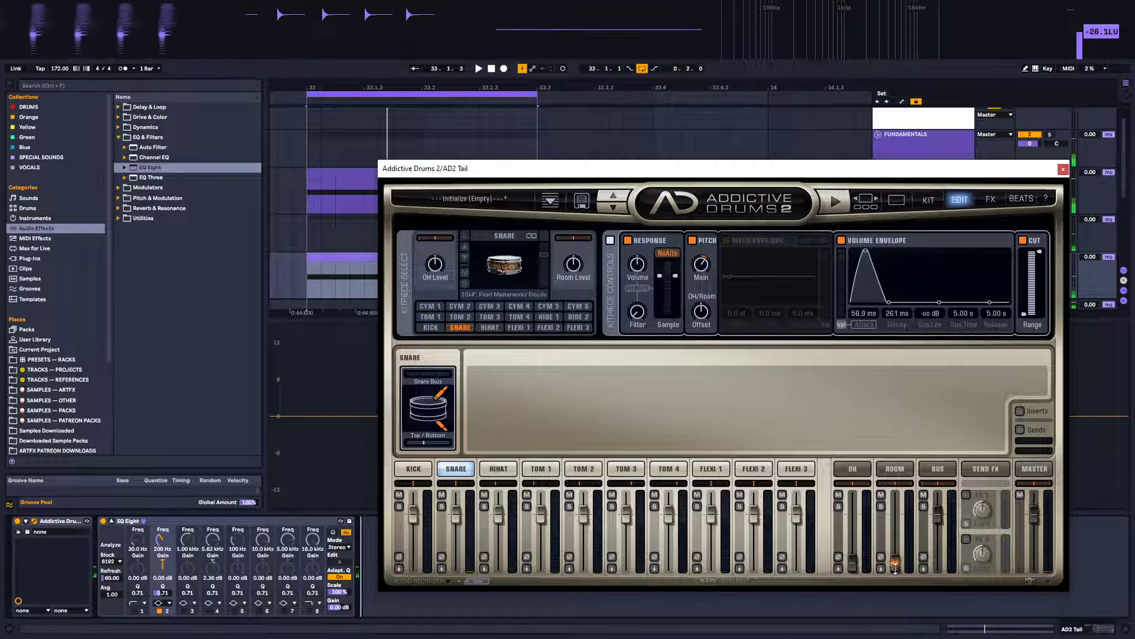
Raise the Room channel fader and audition the snare tail several times
drag(896, 564, 894, 540)
key(space)
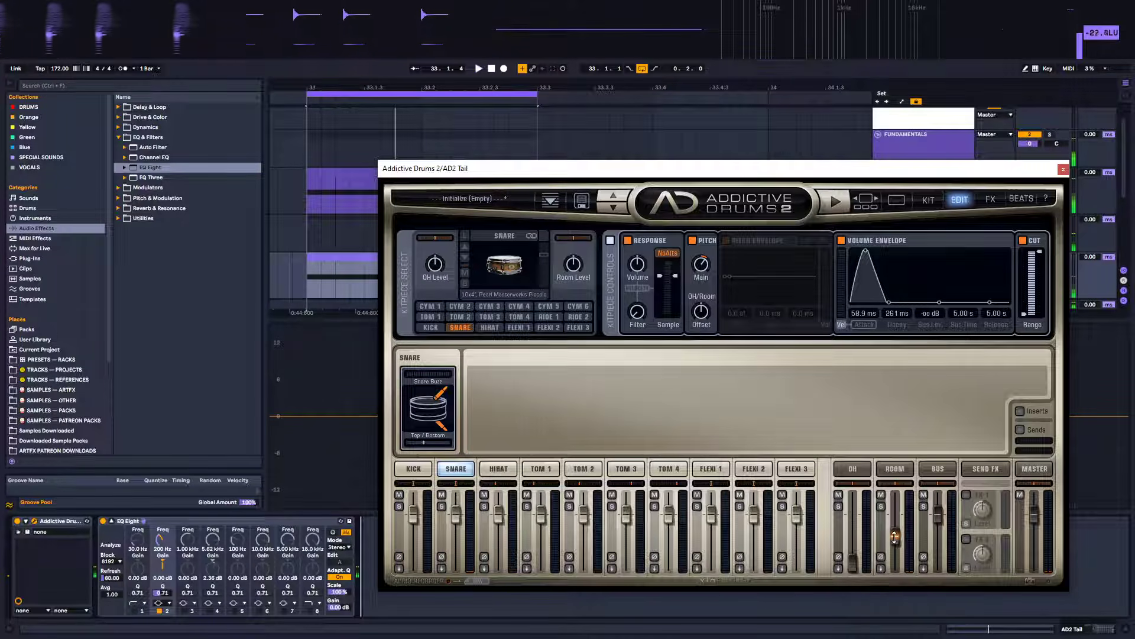
key(space)
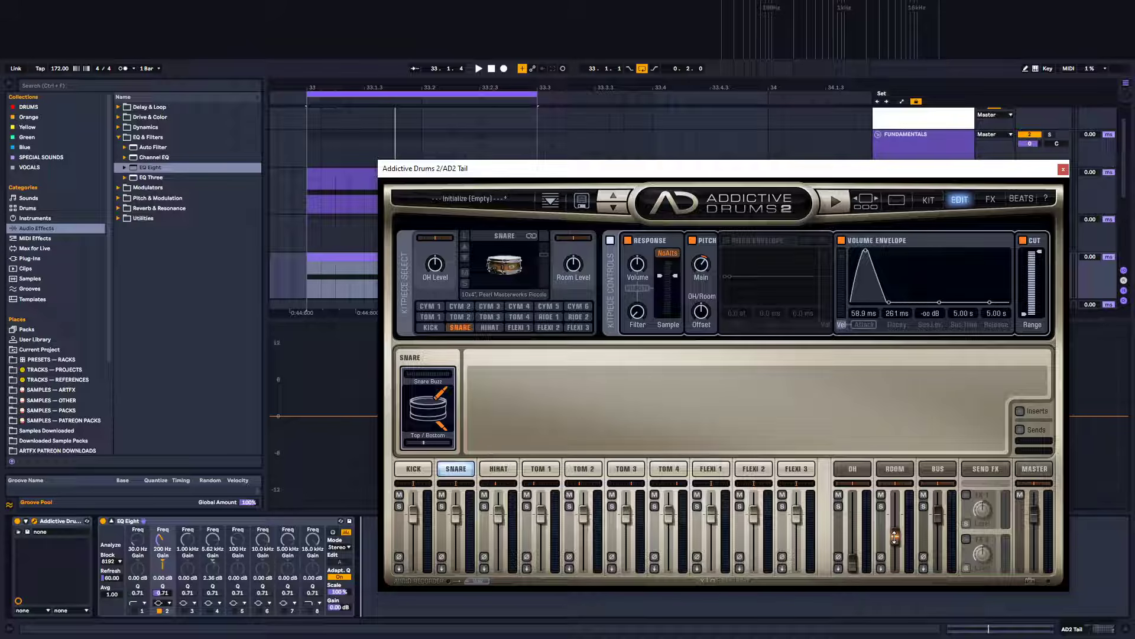
key(space)
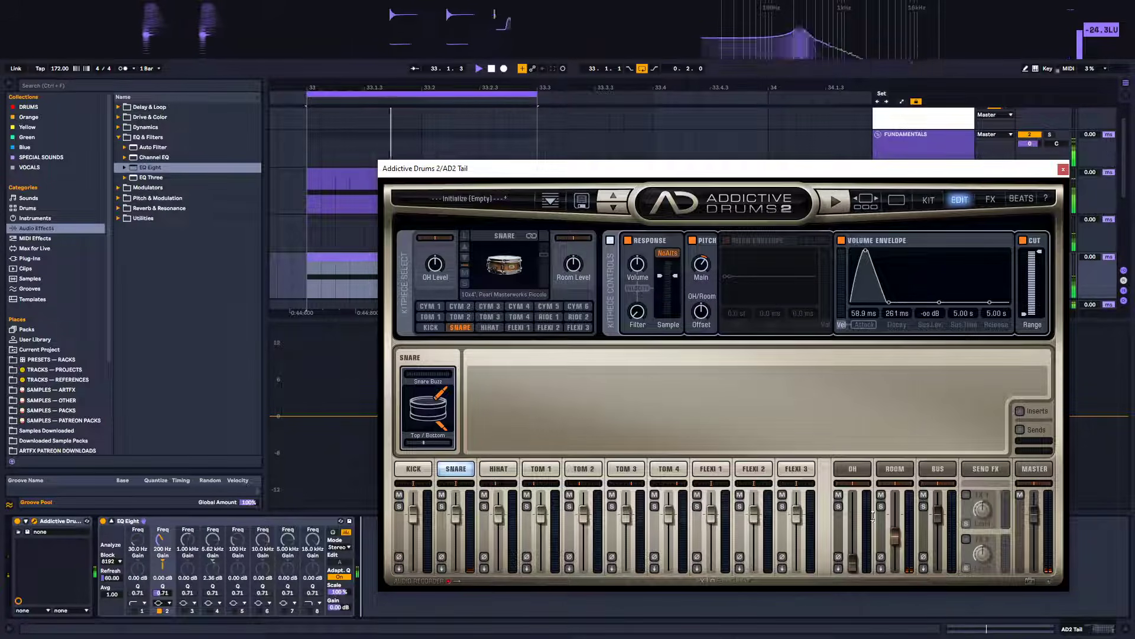
key(space)
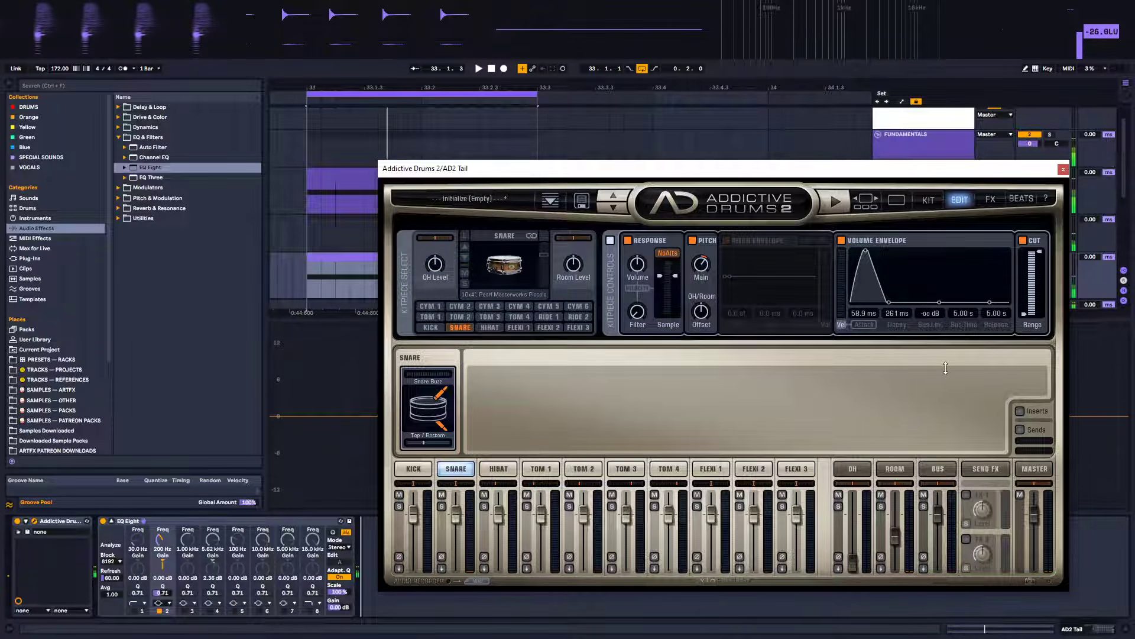
Open Serum on Fundamental 1 and reshape LFO 2 into a fast-decaying envelope curve
click(1063, 170)
click(930, 191)
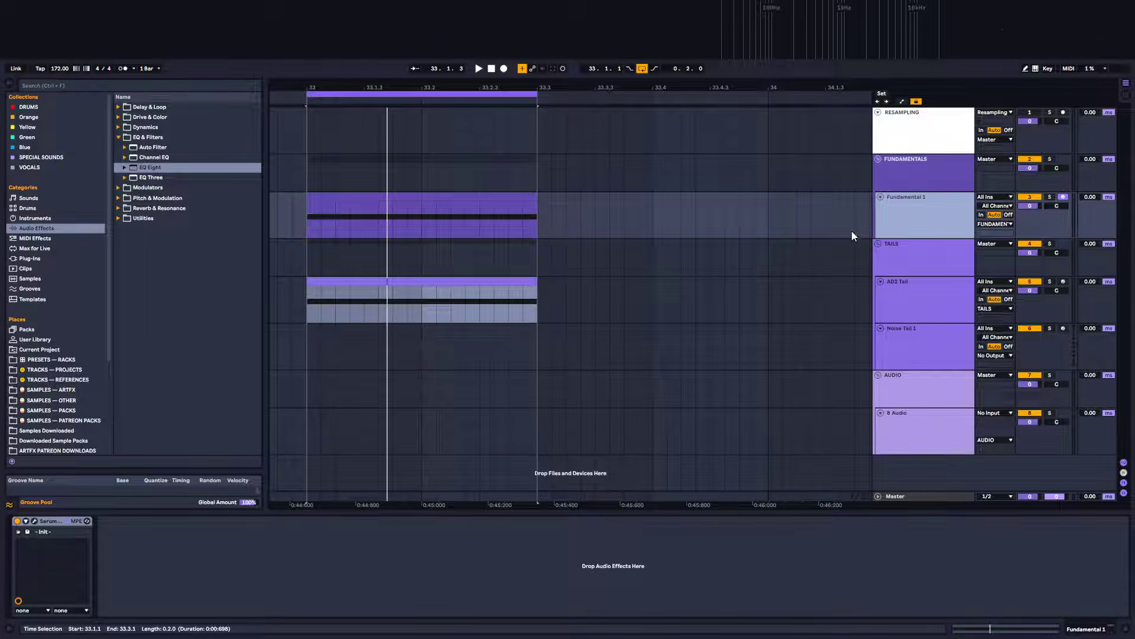
click(34, 521)
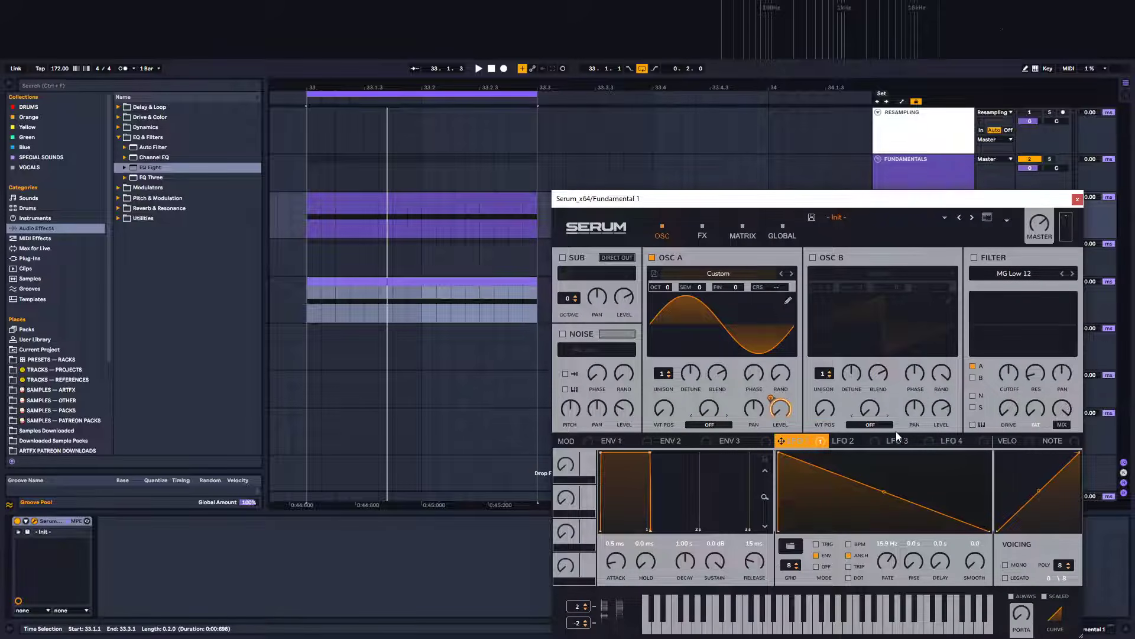
click(845, 441)
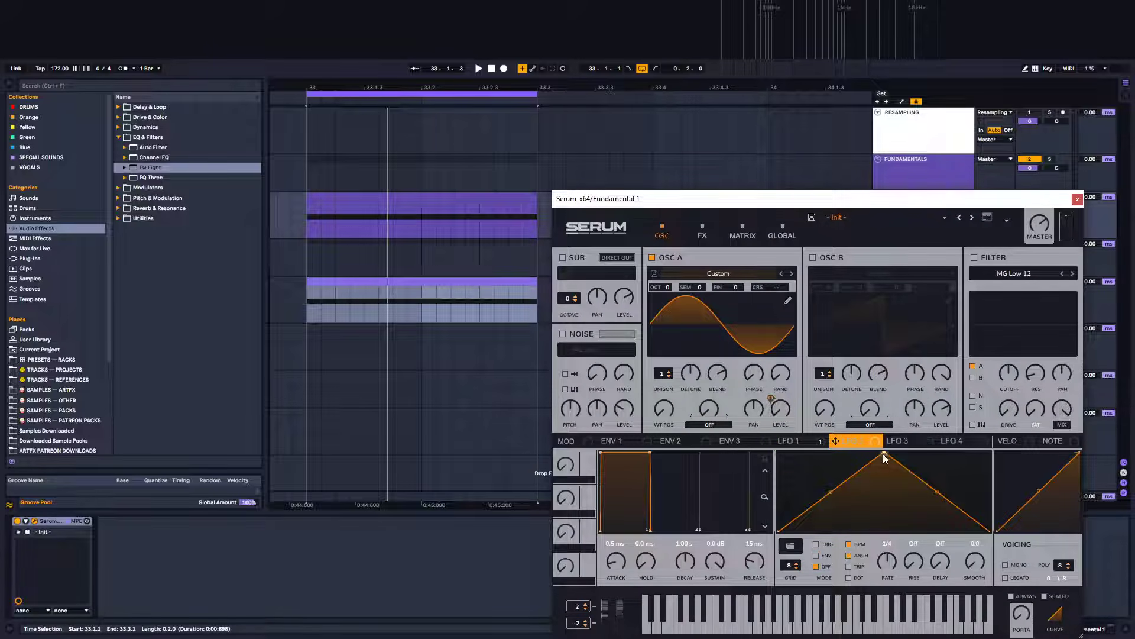
drag(884, 453, 780, 453)
drag(884, 493, 867, 508)
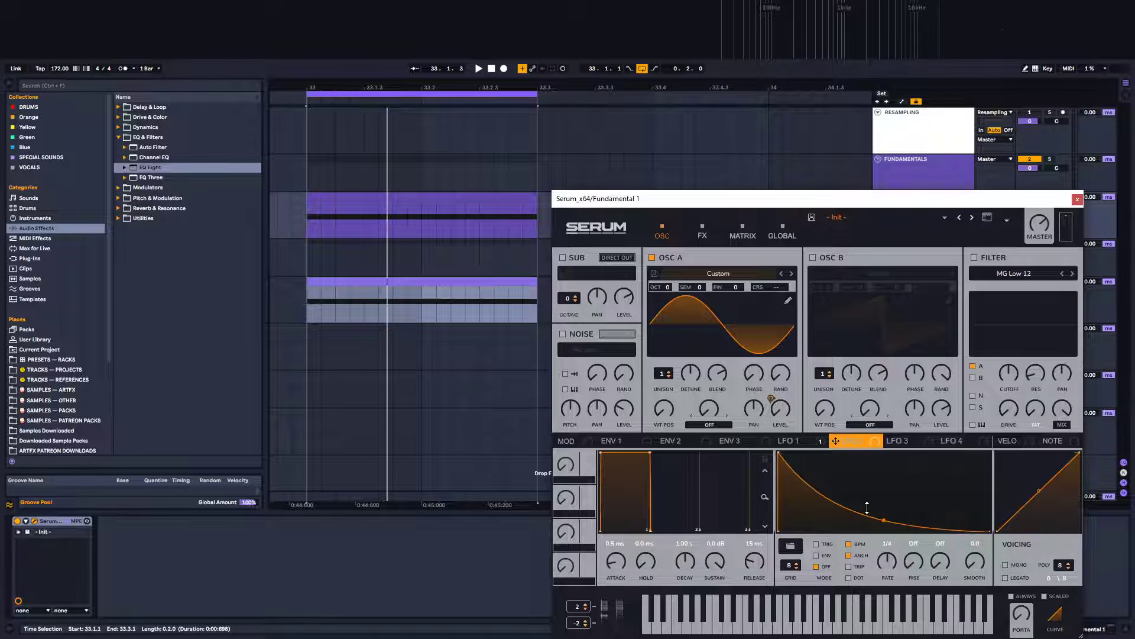
double_click(833, 512)
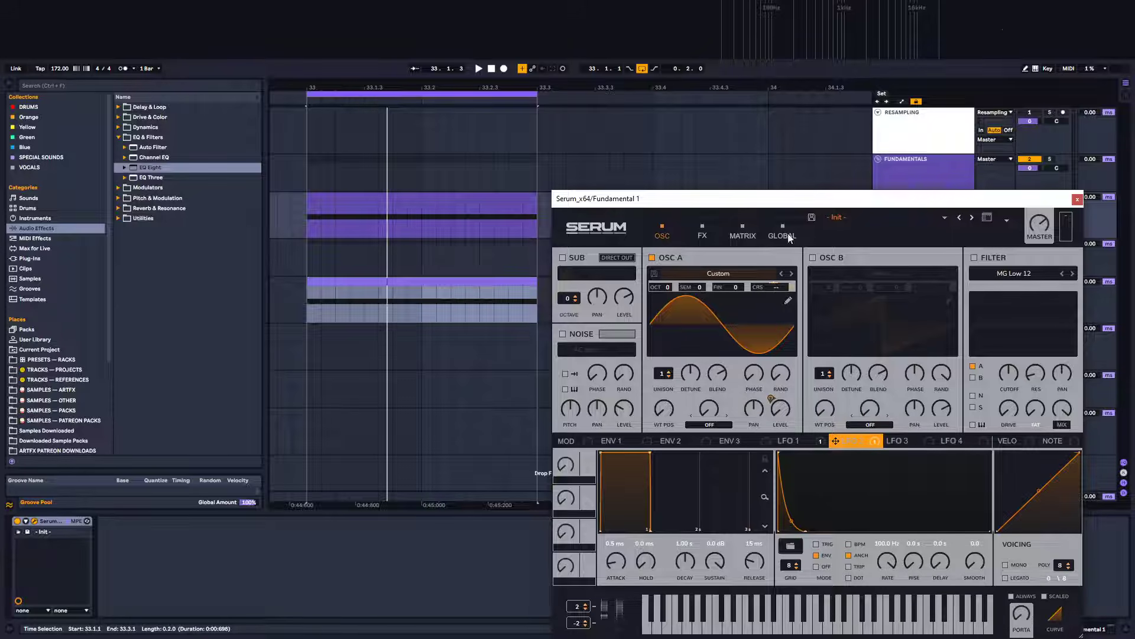
In the modulation matrix, raise LFO 2's coarse-pitch amount slightly and set its rate to about 32.9 Hz
click(744, 234)
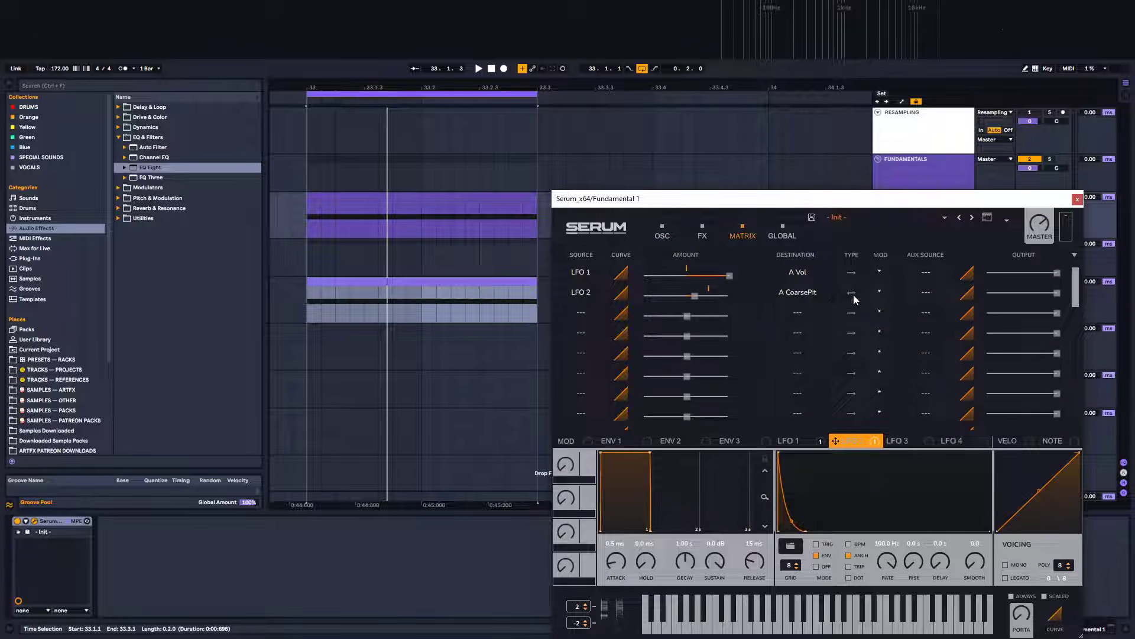
drag(695, 295, 702, 296)
mouse_move(888, 566)
mouse_down()
mouse_move(877, 591)
mouse_move(882, 569)
mouse_up()
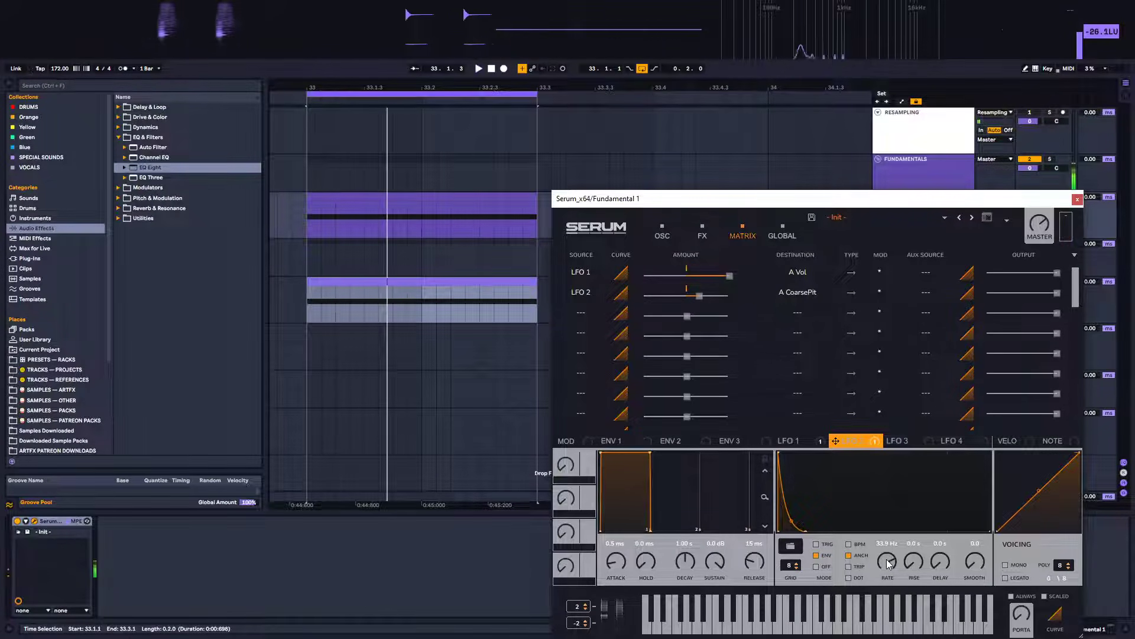
Steepen the start of LFO 2's decay curve and audition the loop
double_click(789, 463)
drag(789, 463, 784, 442)
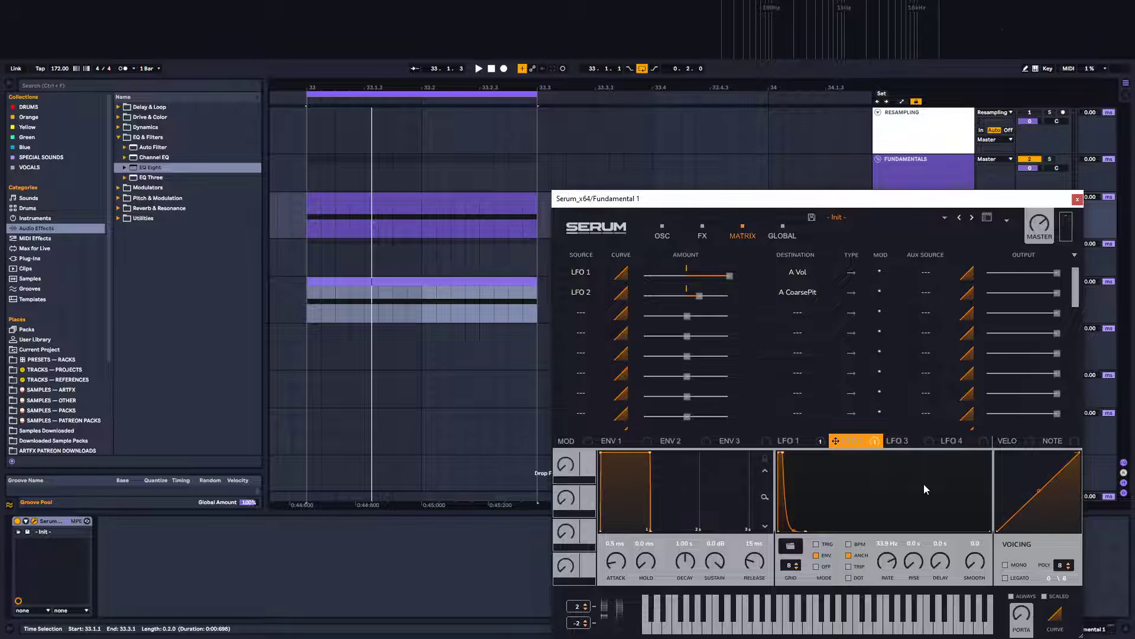
key(space)
key(space)
key(space)
key(space)
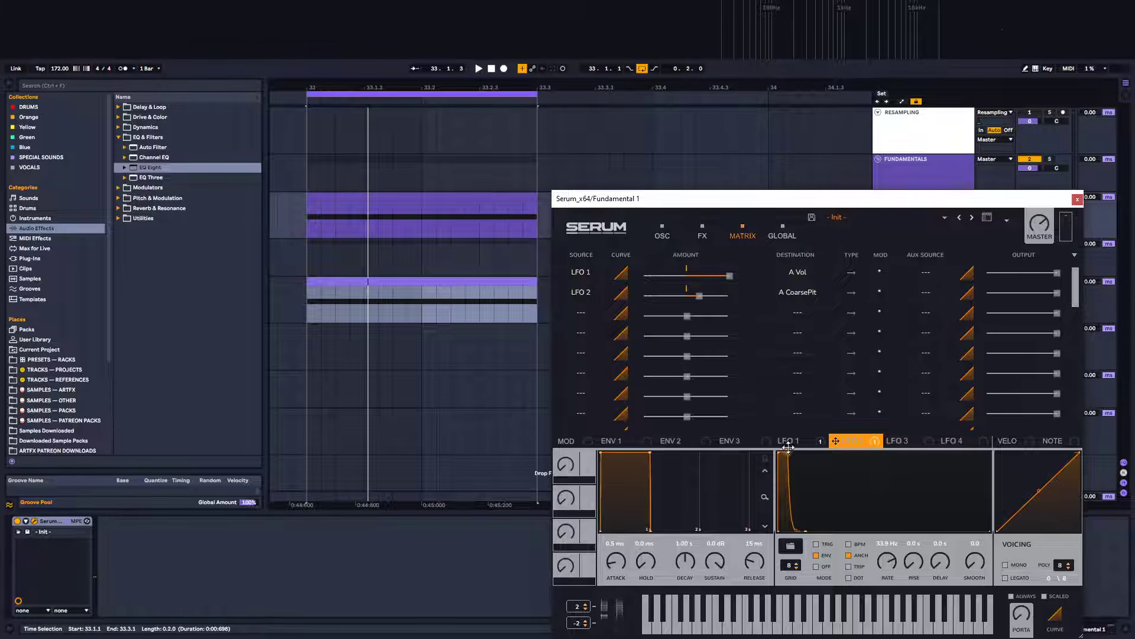
key(space)
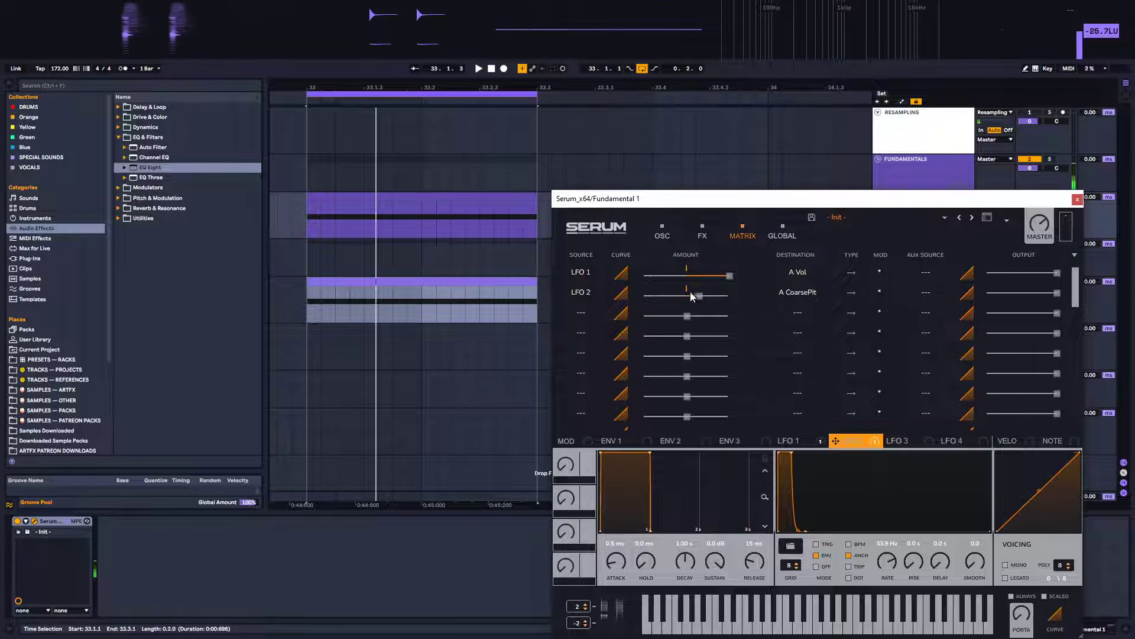
Fine-tune LFO 2's pitch modulation amount and rate while auditioning the loop
drag(699, 296, 694, 296)
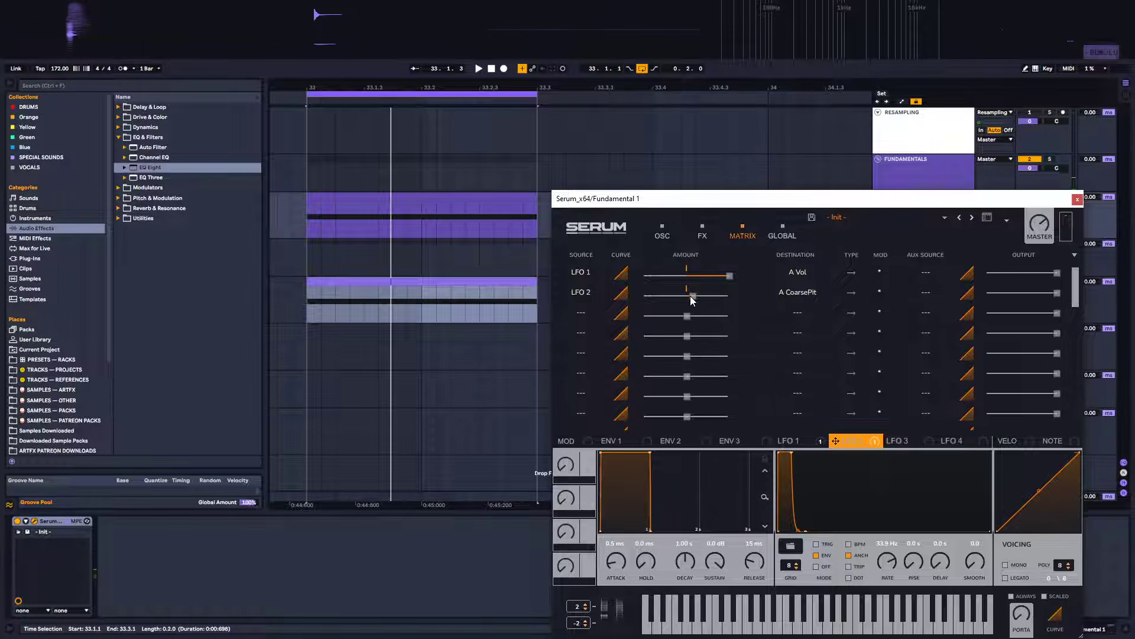
drag(690, 296, 694, 296)
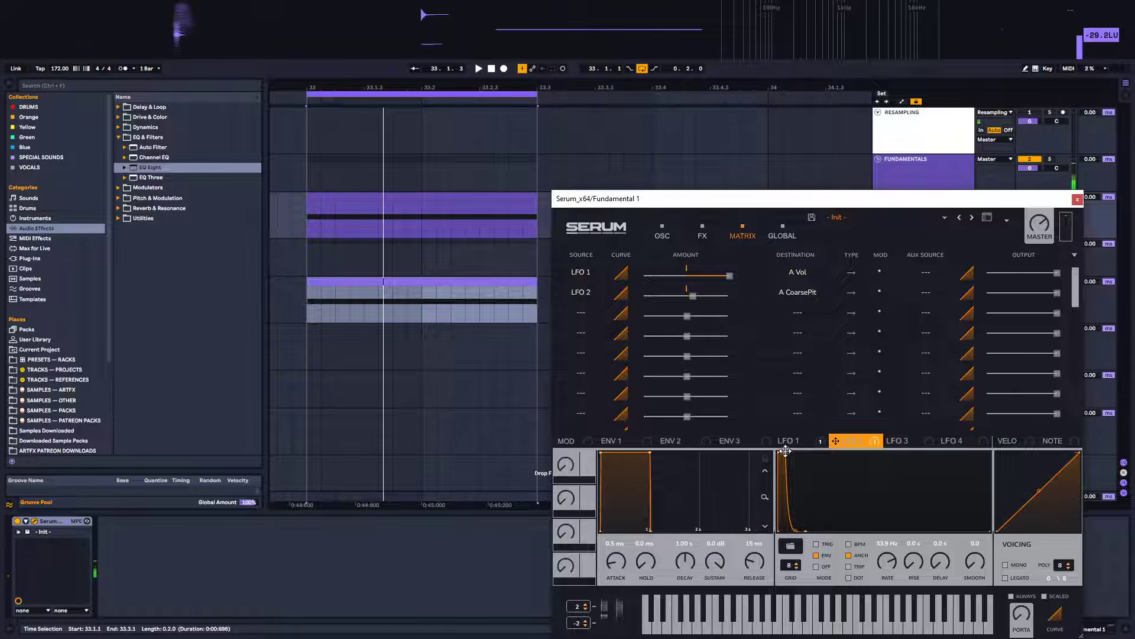
key(space)
key(space)
mouse_move(888, 569)
mouse_down()
mouse_move(886, 553)
mouse_move(889, 569)
mouse_up()
key(space)
key(space)
key(space)
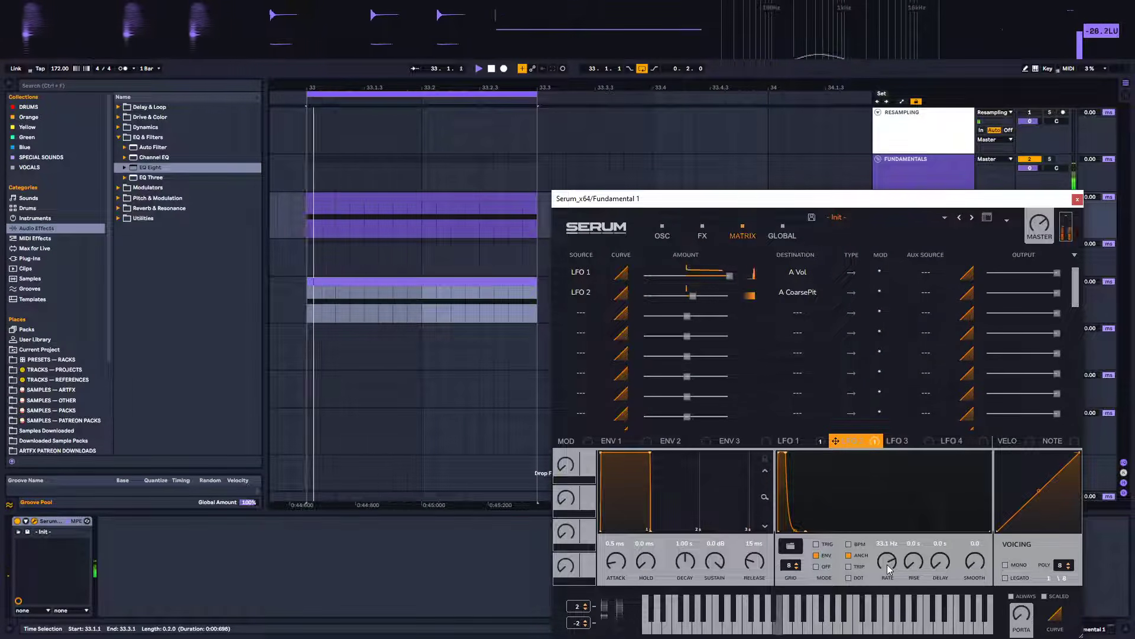
Shape LFO 3 into a fast-decaying envelope curve
click(899, 441)
drag(884, 454, 778, 452)
double_click(809, 510)
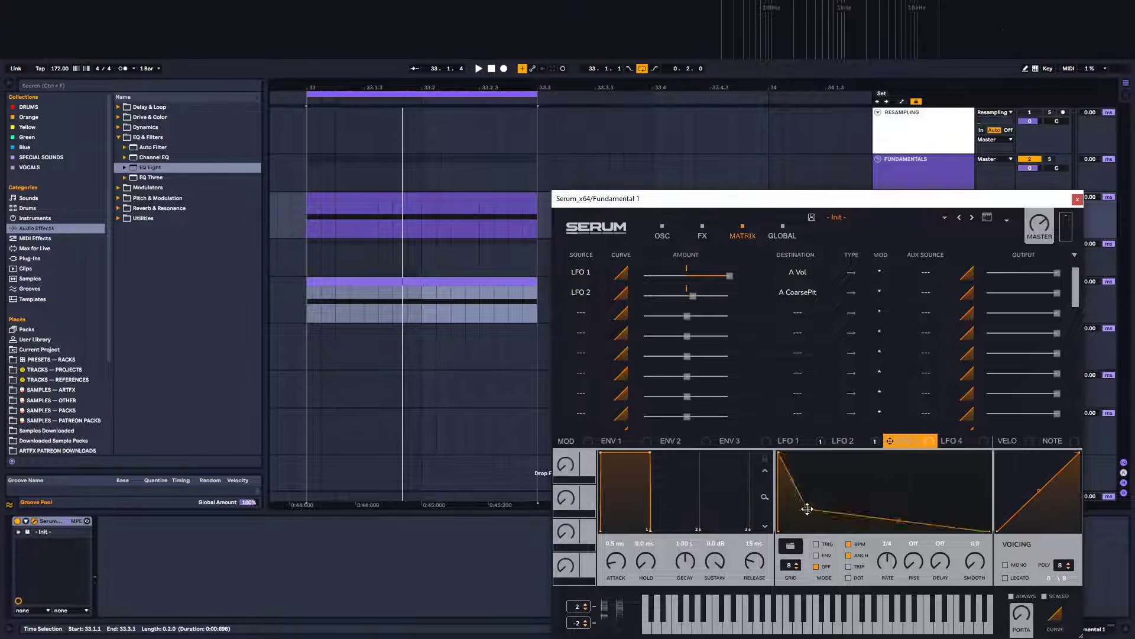
drag(808, 510, 788, 550)
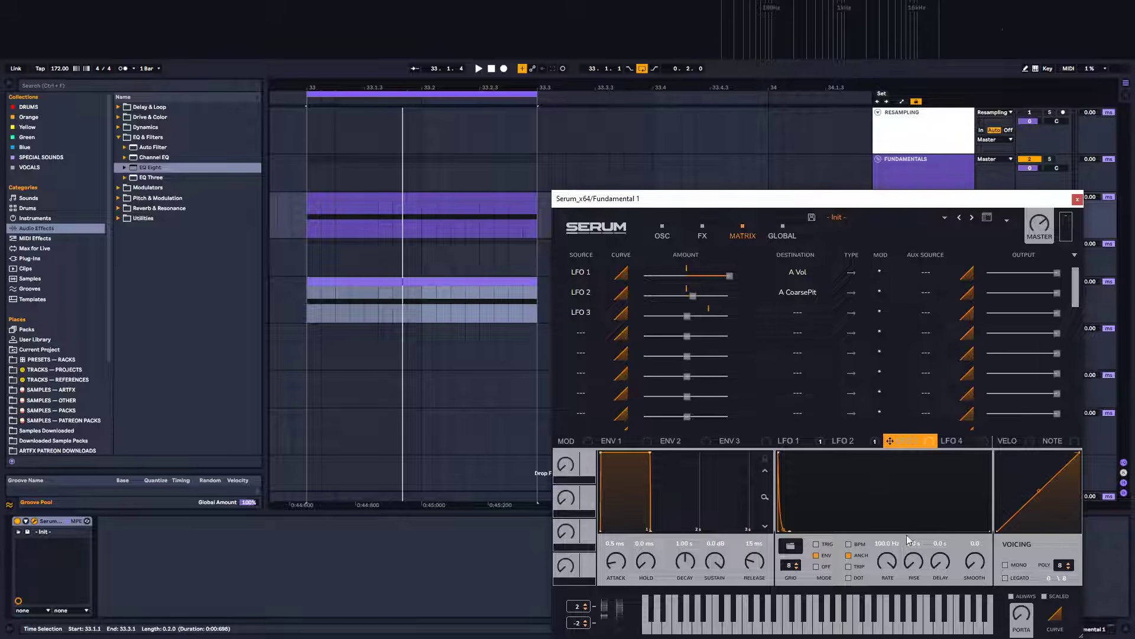
Route LFO 3 to Osc A coarse pitch in the matrix with a small positive amount
click(797, 314)
mouse_move(792, 325)
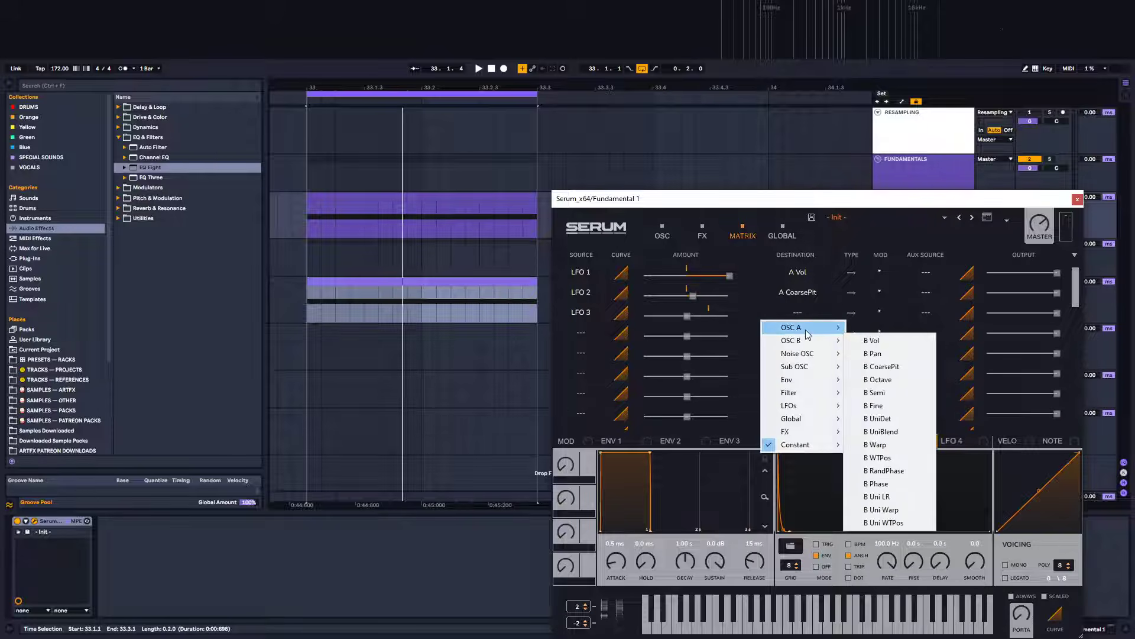
click(887, 353)
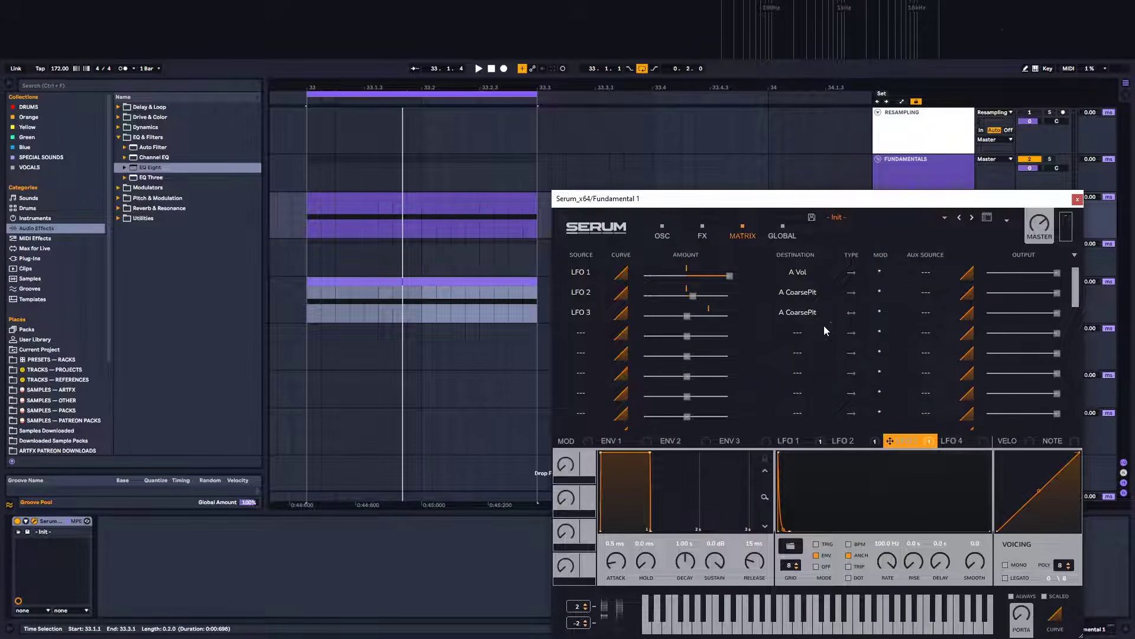
drag(690, 320, 697, 318)
Increase LFO 3's pitch amount, adjust its curve and set its rate to about 49.2 Hz while the loop plays
key(space)
drag(897, 569, 785, 509)
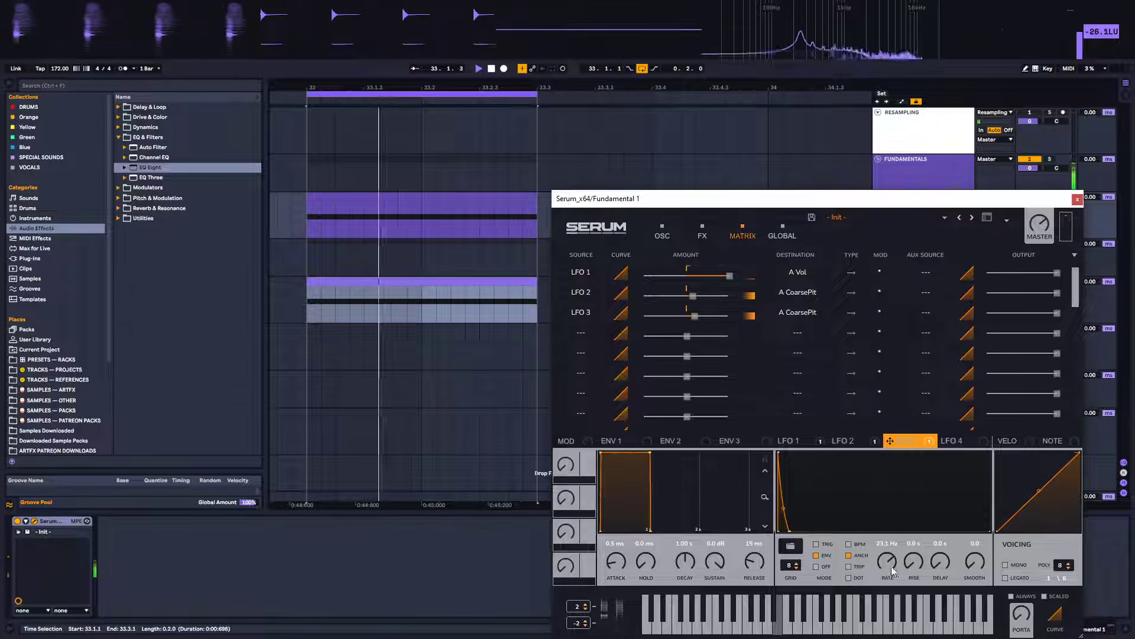
drag(885, 569, 886, 543)
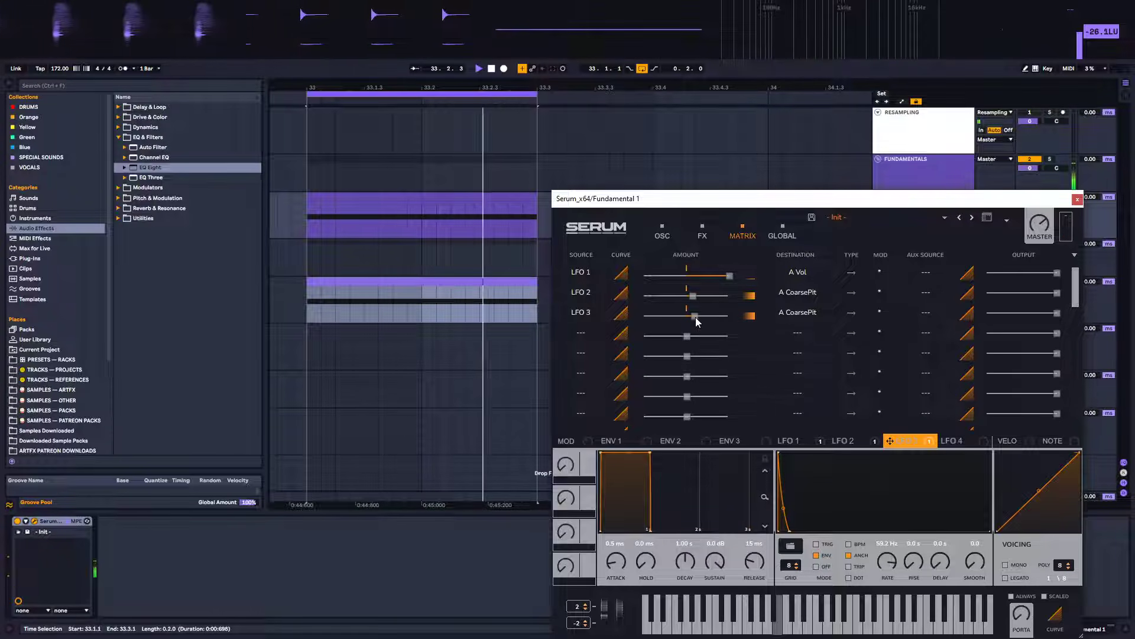
drag(696, 320, 746, 313)
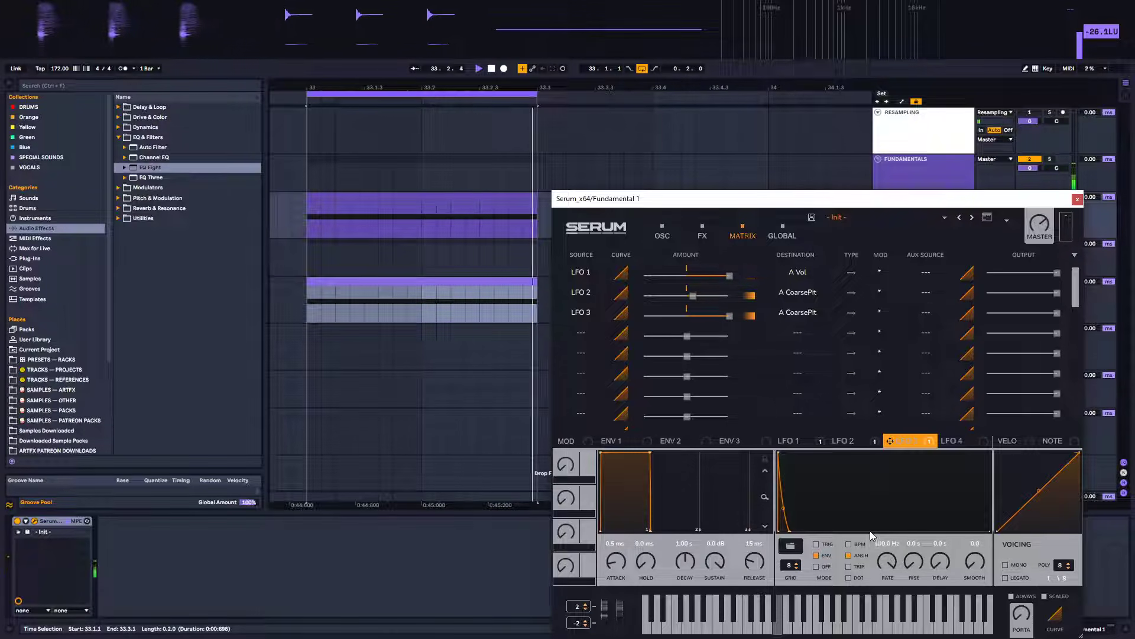
drag(784, 510, 782, 521)
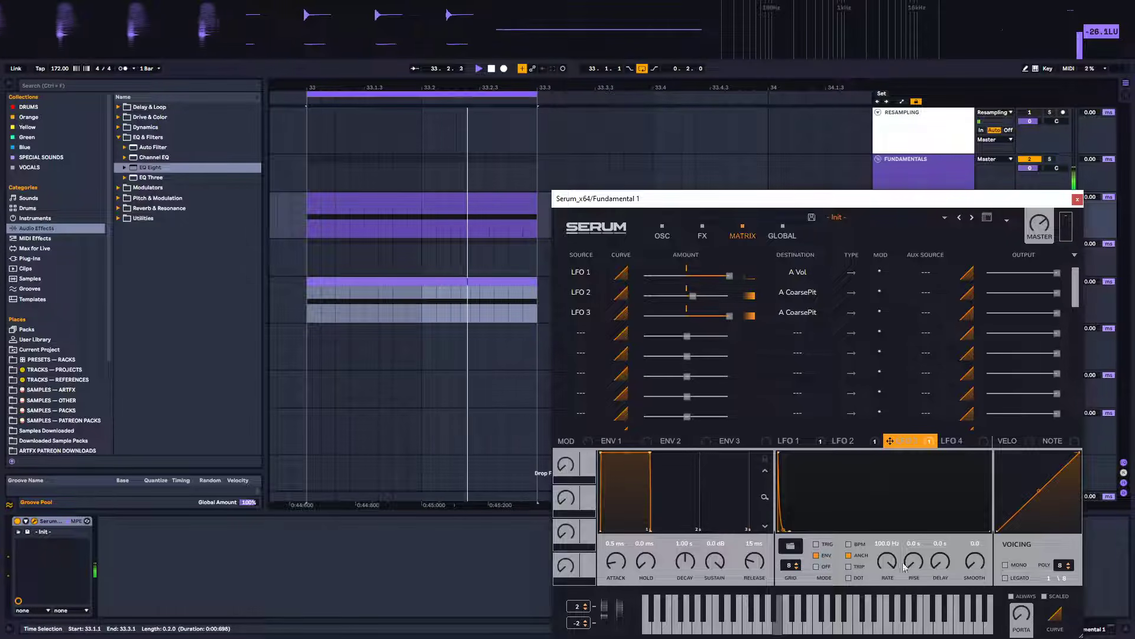
mouse_move(888, 566)
mouse_down()
mouse_move(886, 584)
mouse_move(875, 576)
mouse_up()
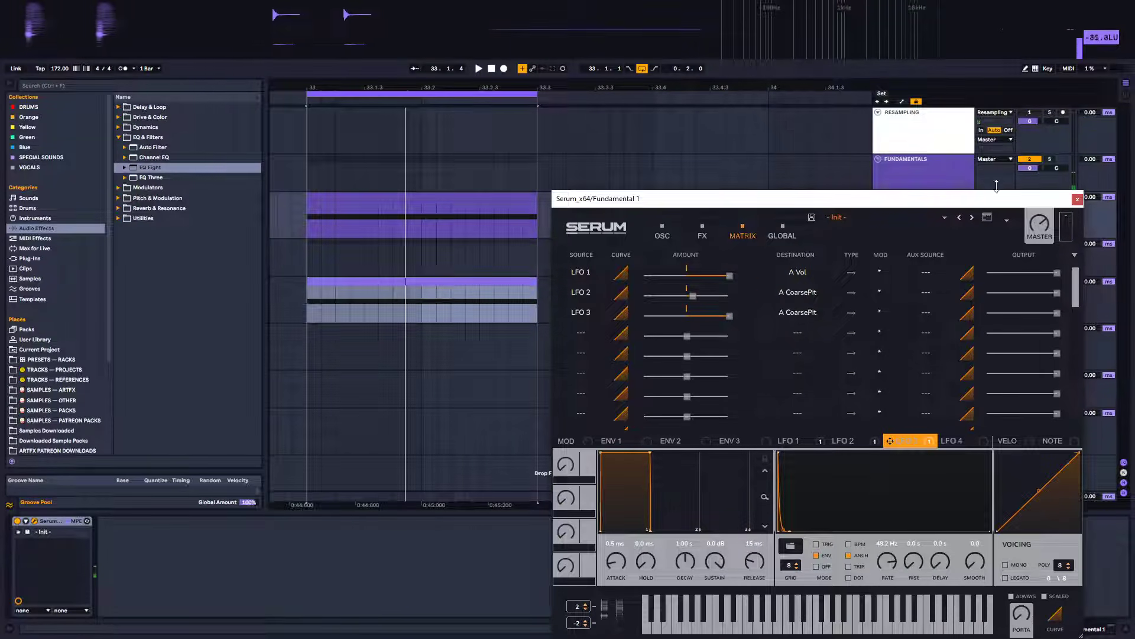
Close Serum and play the loop to hear the layered result
click(1078, 199)
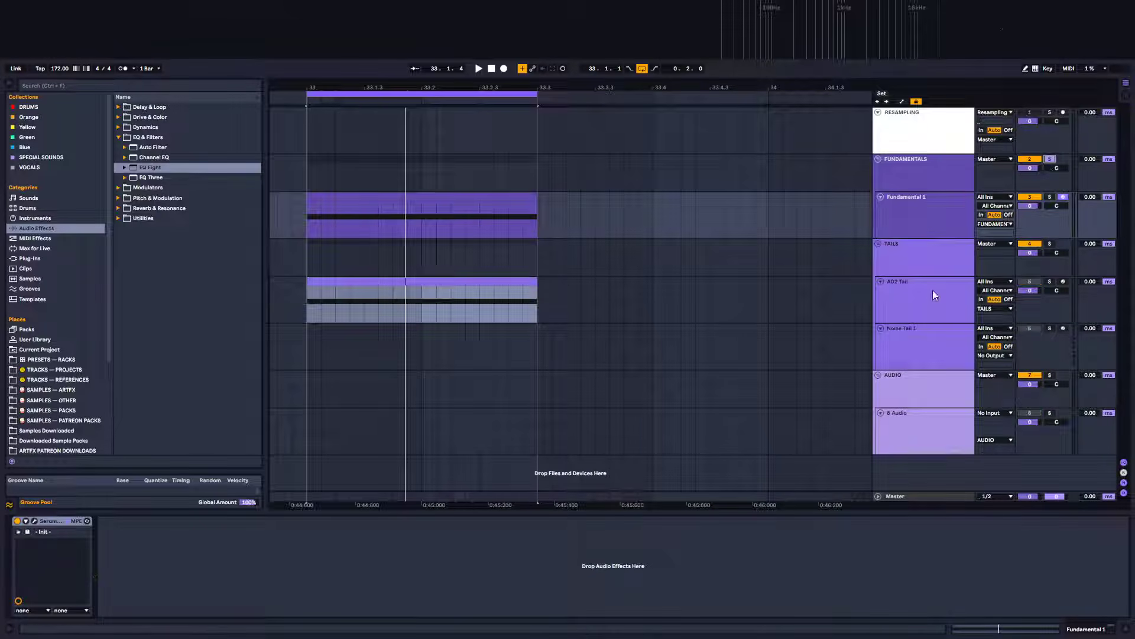
key(space)
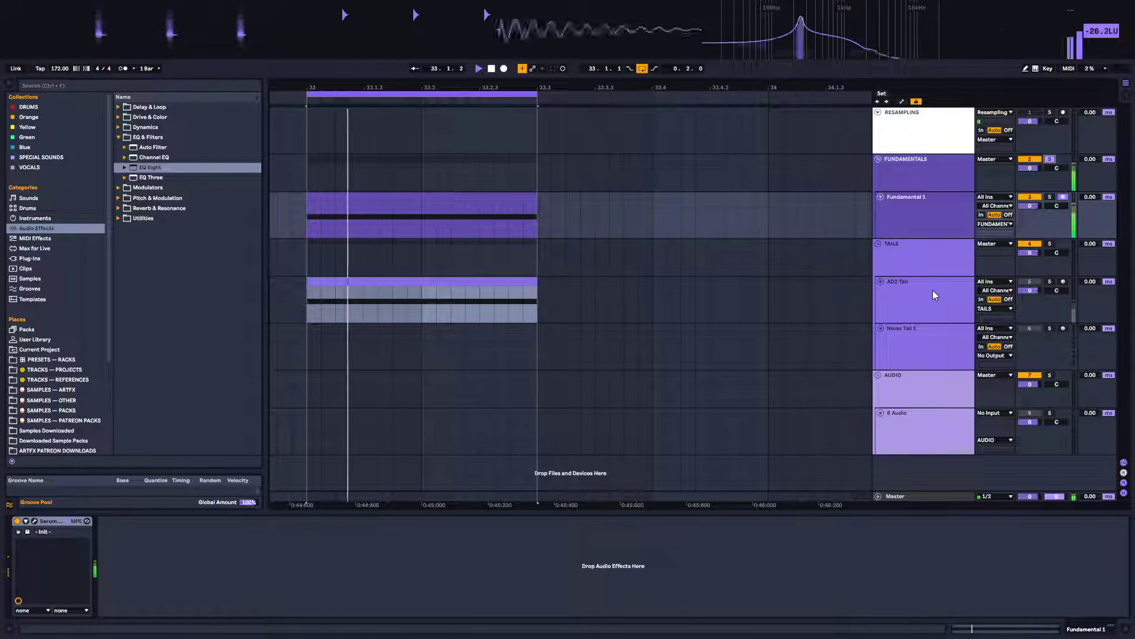
key(space)
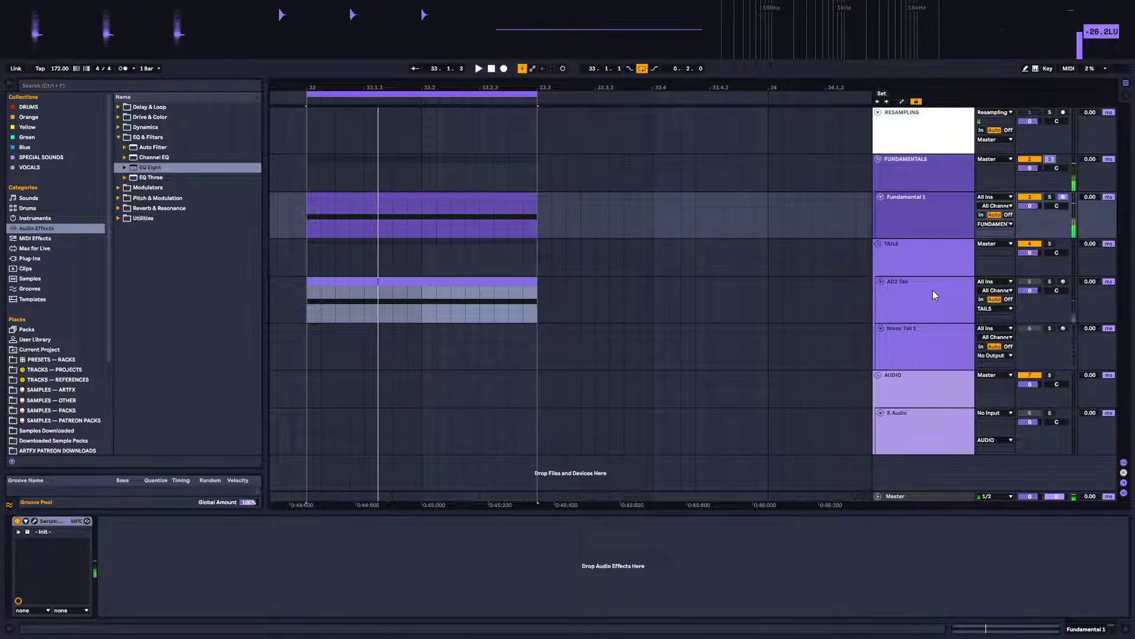
Collapse the EQ Eight display on AD2 Tail and toggle the FUNDAMENTALS group's solo
click(935, 217)
click(927, 299)
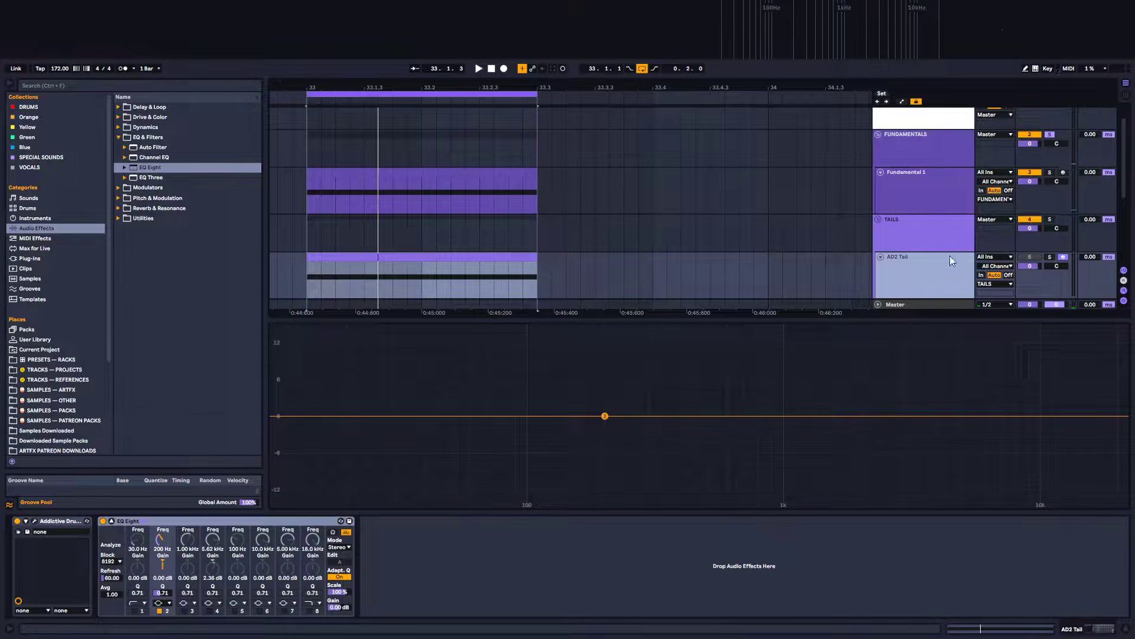
click(112, 521)
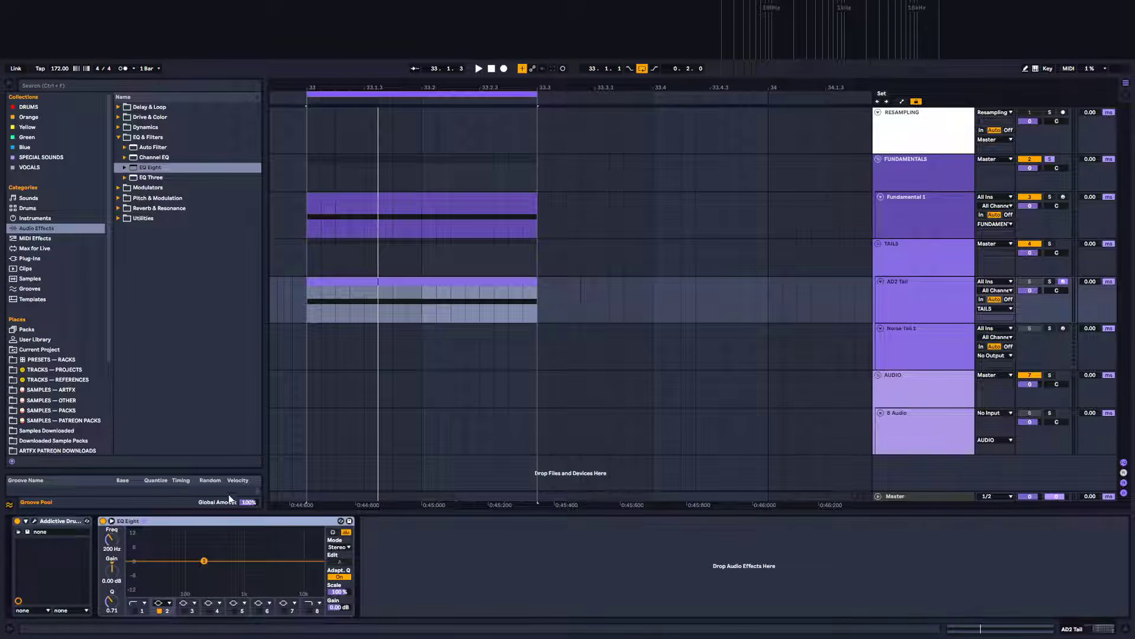
click(1050, 158)
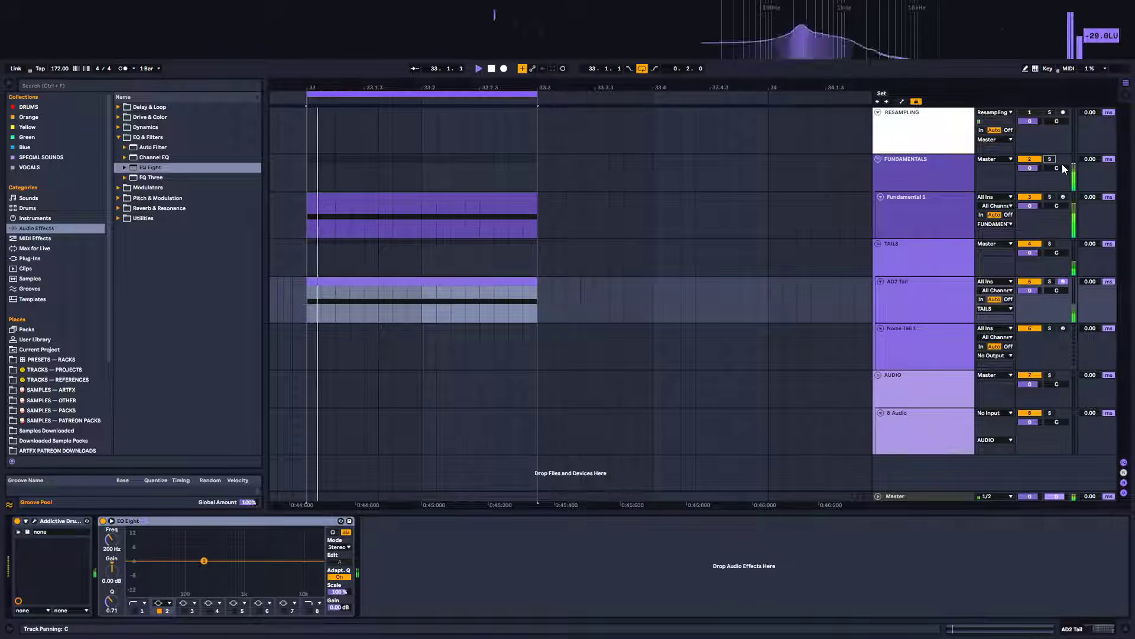
Load FabFilter Pro-L 2 from the plug-ins browser onto the AD2 Tail track
click(33, 258)
scroll(148, 232, up, 5)
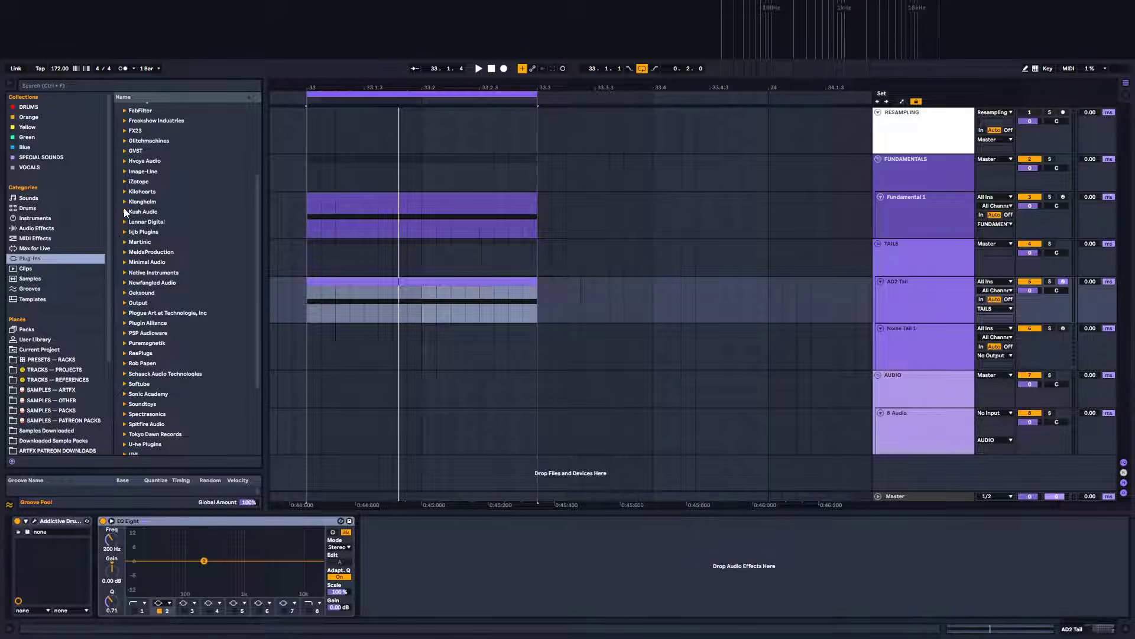
scroll(124, 211, up, 4)
click(124, 195)
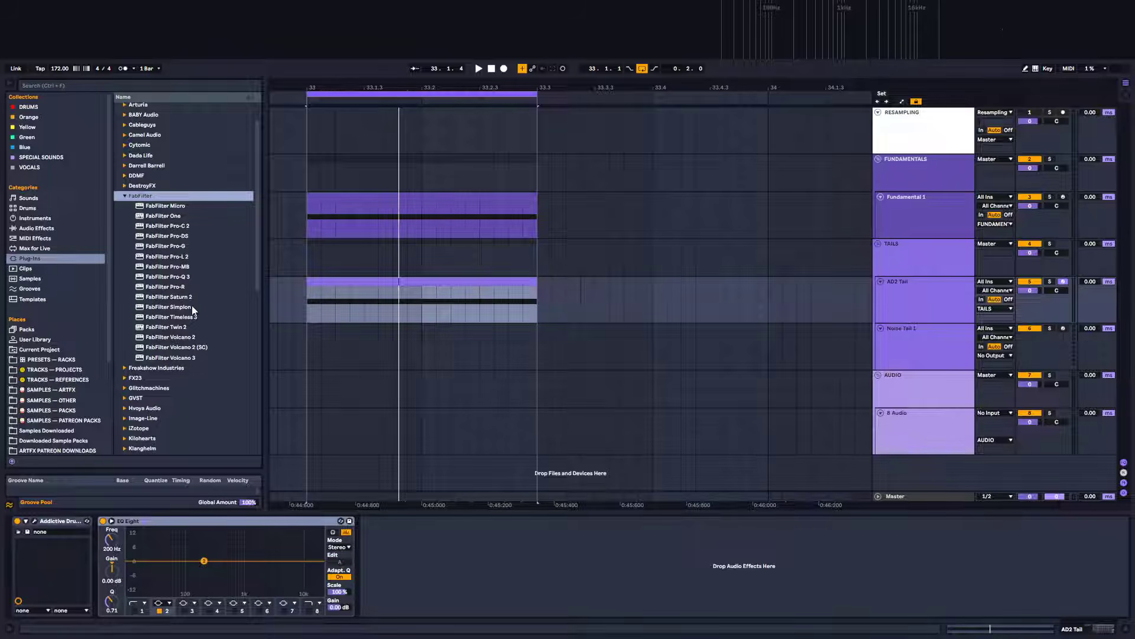
click(175, 258)
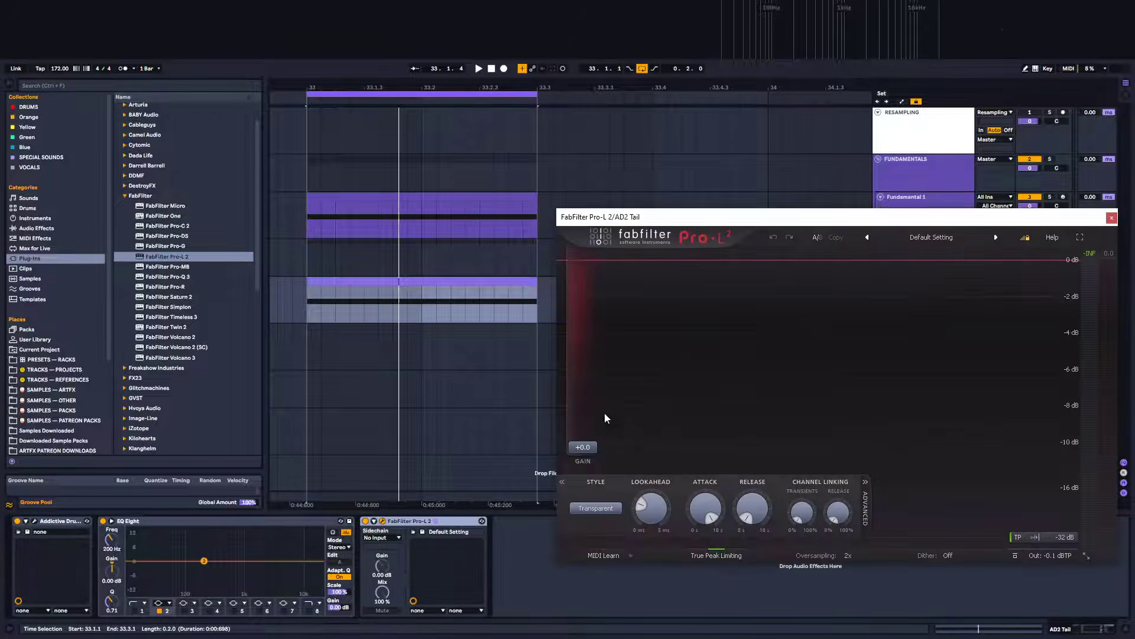
Raise Pro-L 2's input gain to about +27 dB while the loop plays, then close the plugin window
key(space)
drag(605, 418, 605, 279)
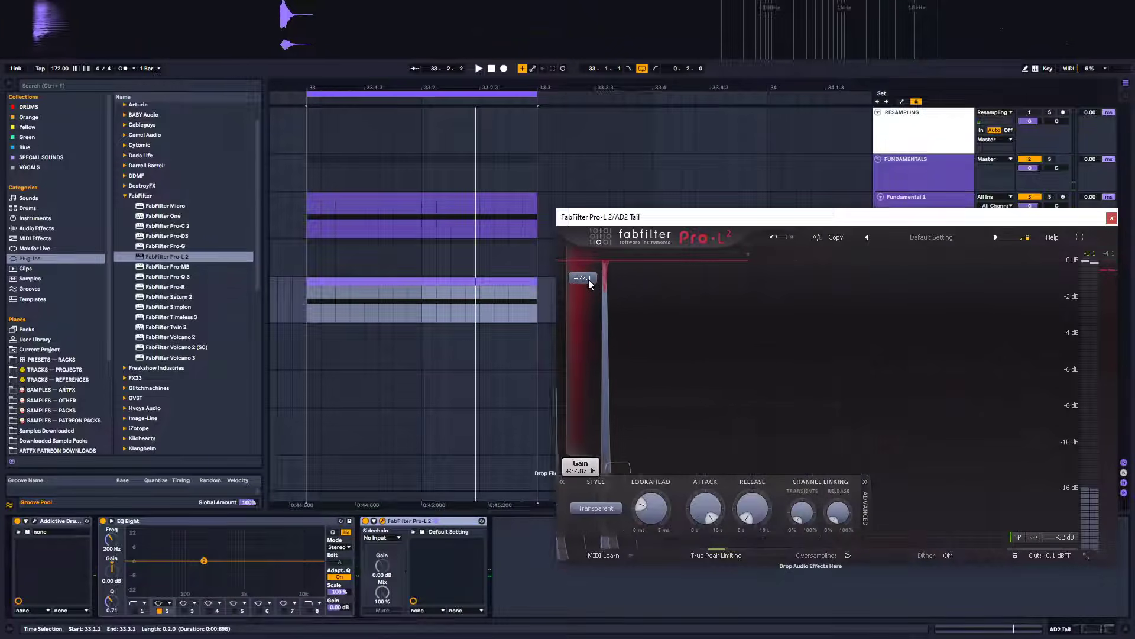
drag(587, 279, 583, 280)
key(space)
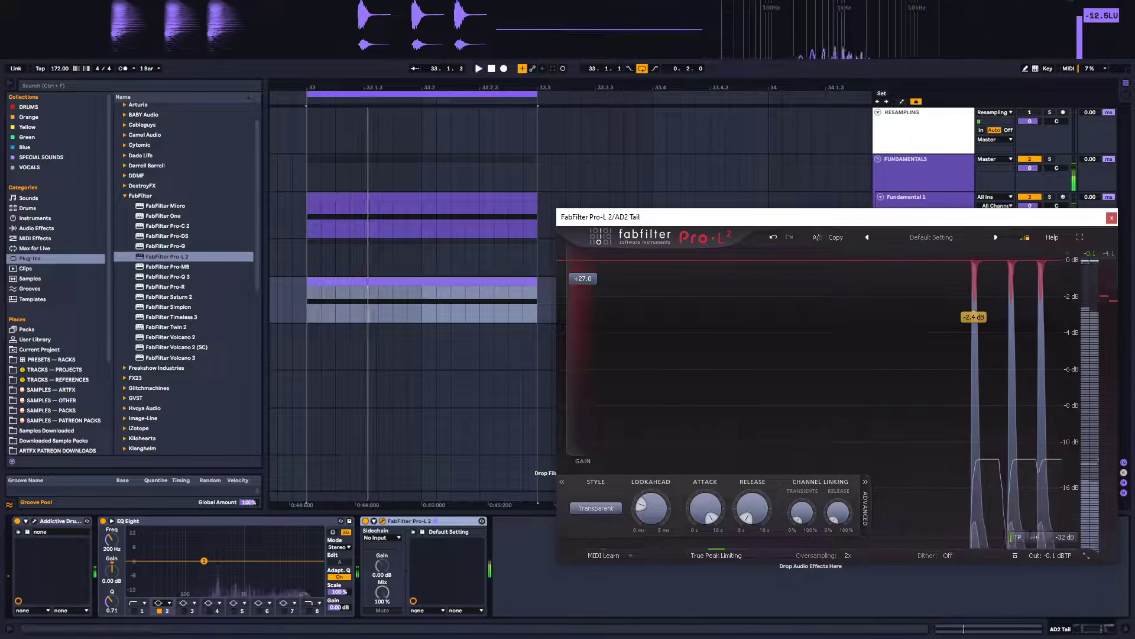
key(Escape)
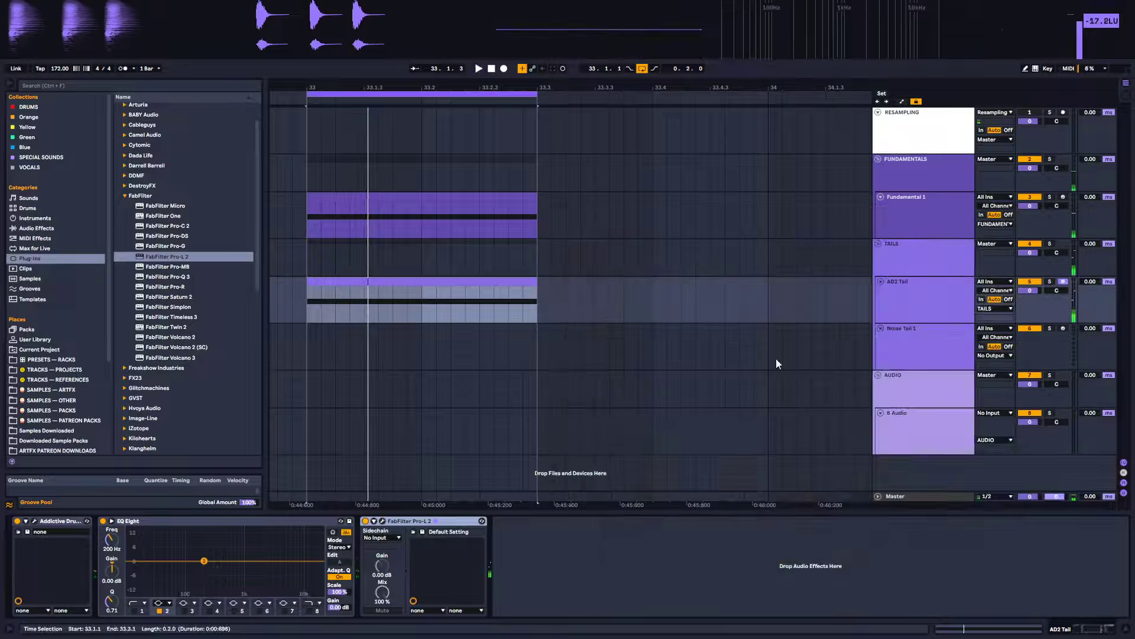
Open the Addictive Drums 2 editor on the AD2 Tail track and play the loop
click(937, 284)
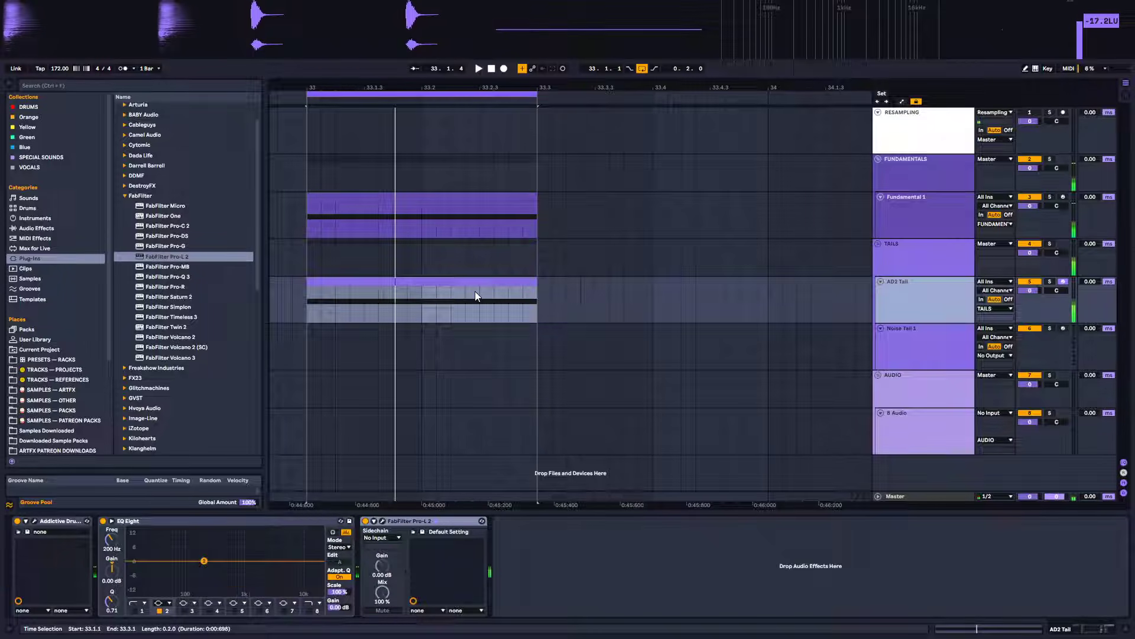
key(space)
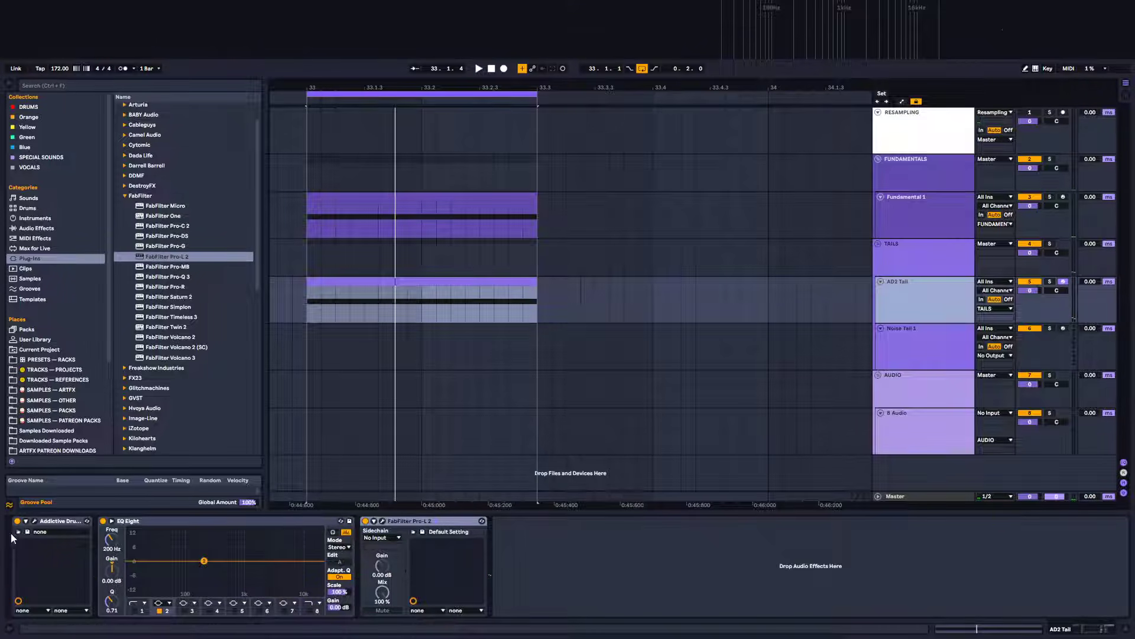
click(35, 522)
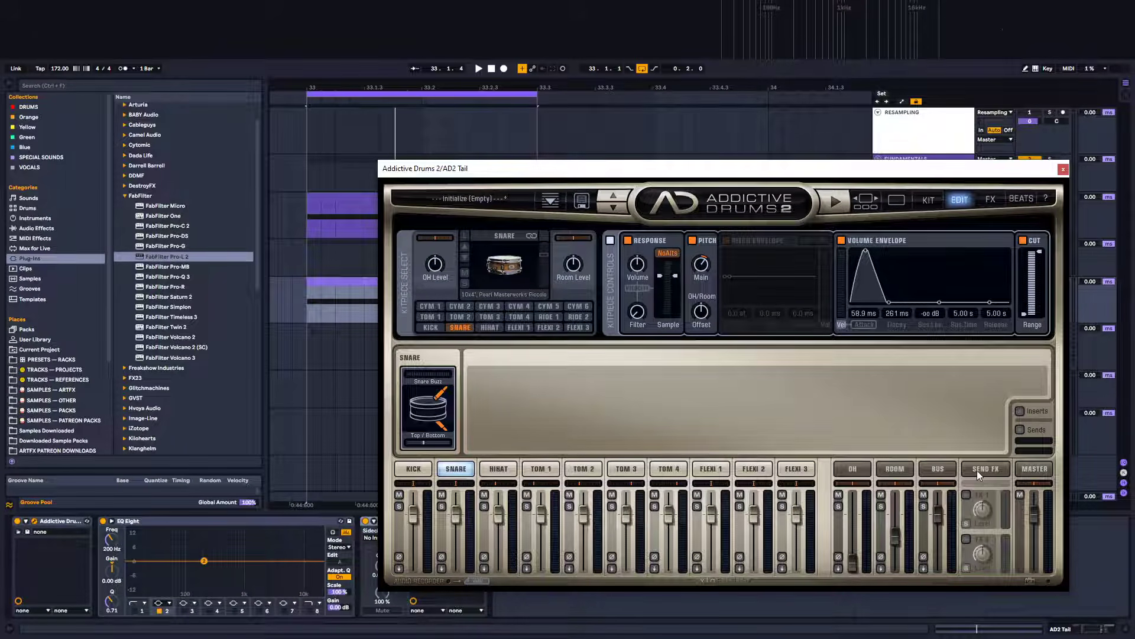
key(space)
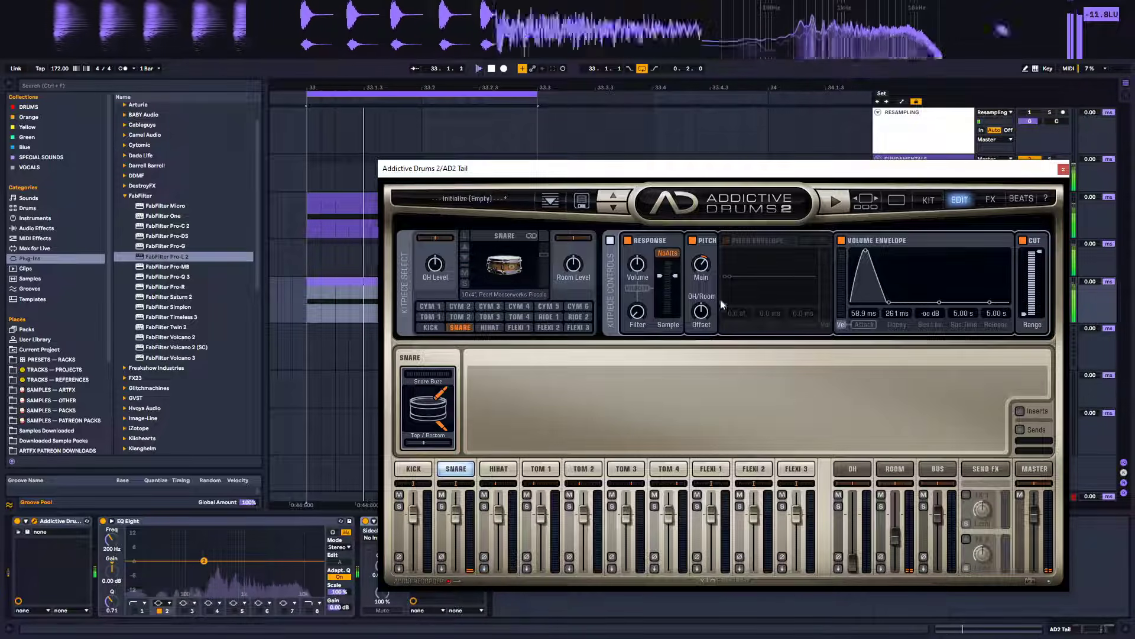
Pull the Room and OH mixer faders in Addictive Drums 2 down to -oo dB
click(895, 468)
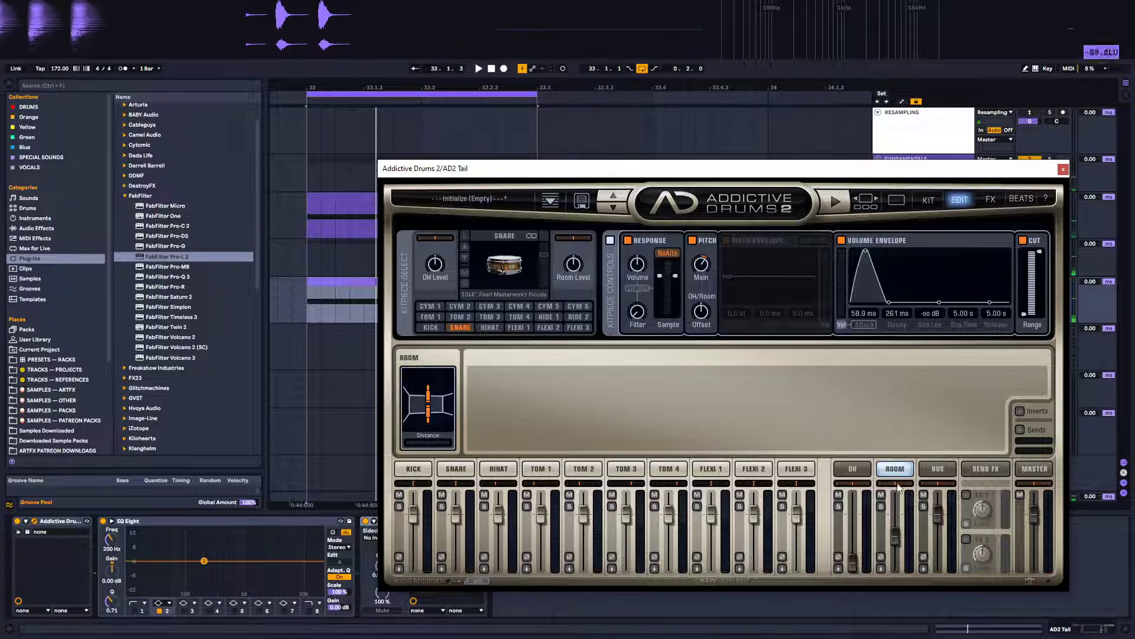
drag(894, 535, 898, 626)
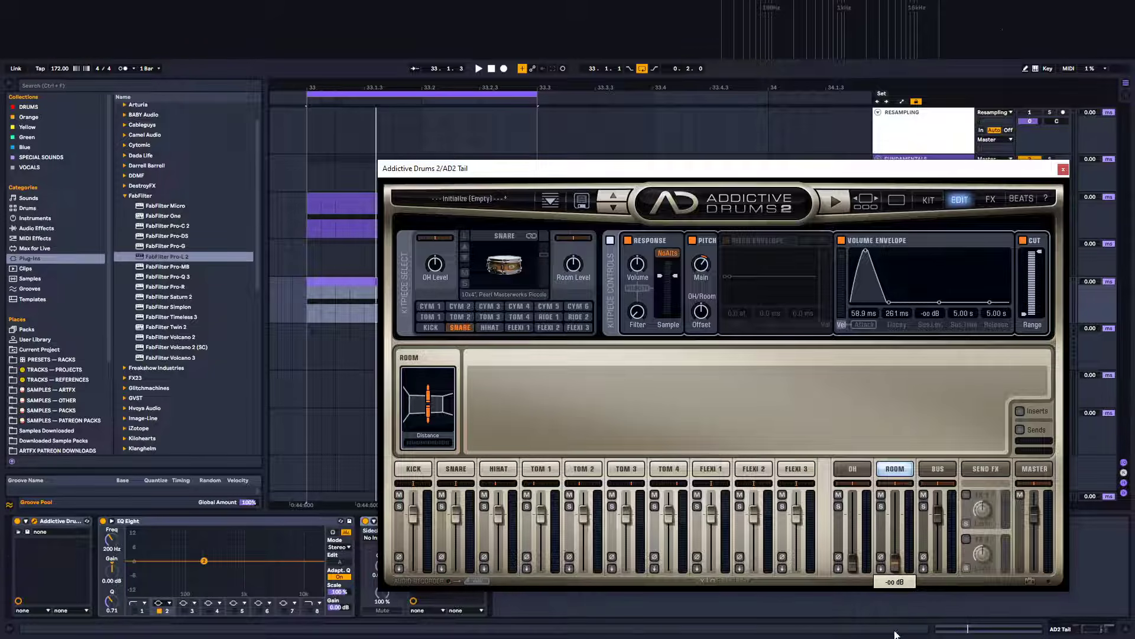
drag(853, 560, 848, 606)
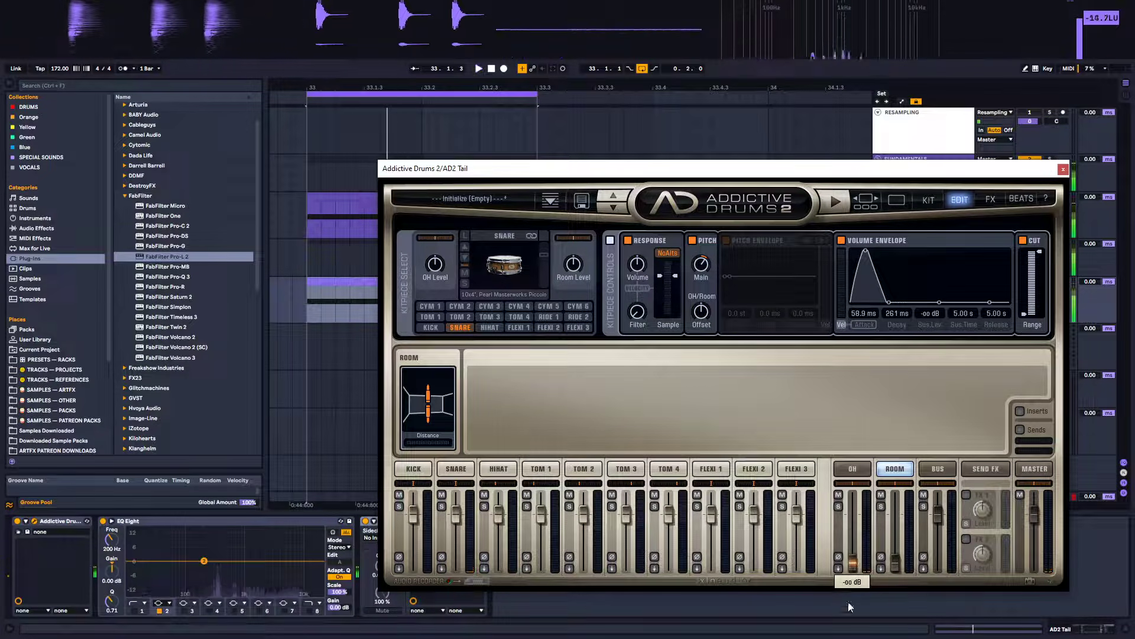
drag(895, 562, 896, 617)
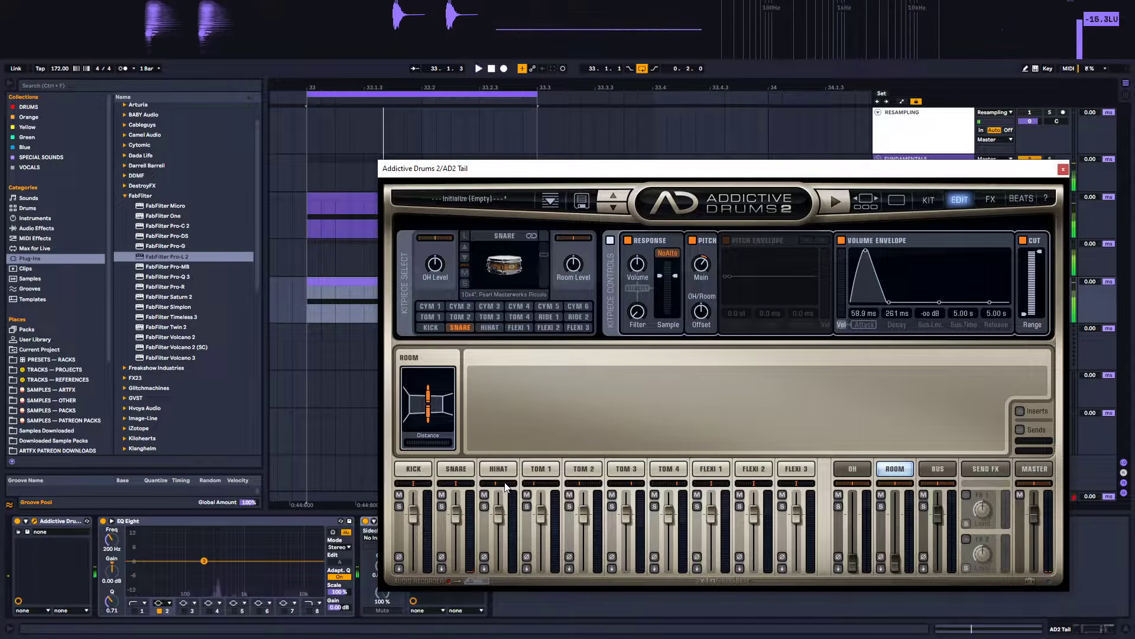
key(space)
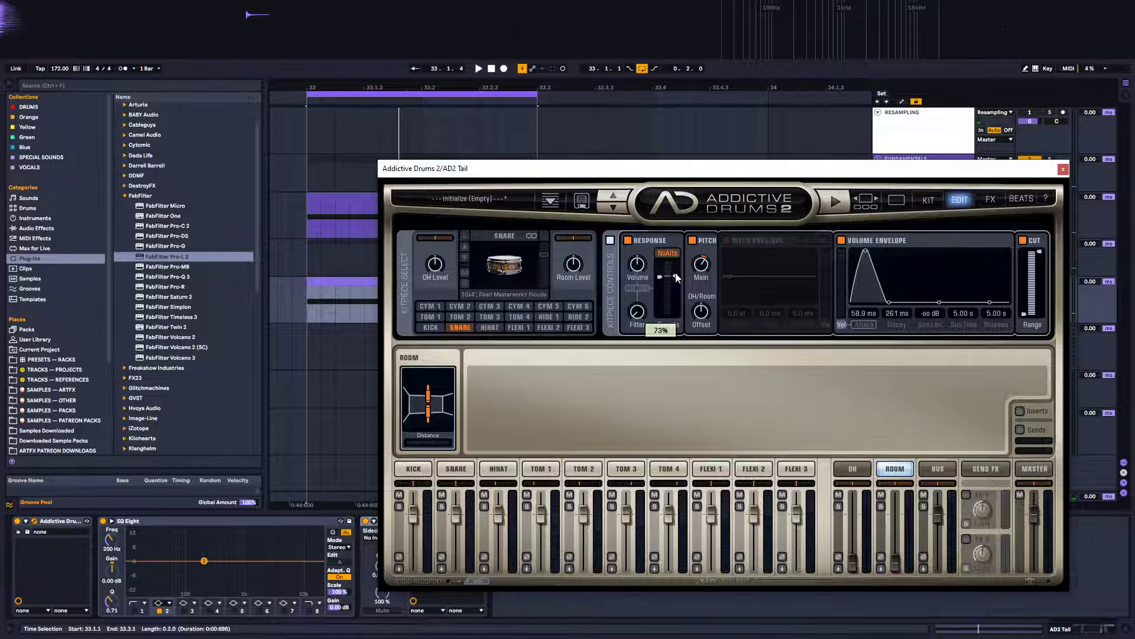
Set the snare's Response sample slider to about 69% while auditioning the loop
drag(676, 274, 677, 276)
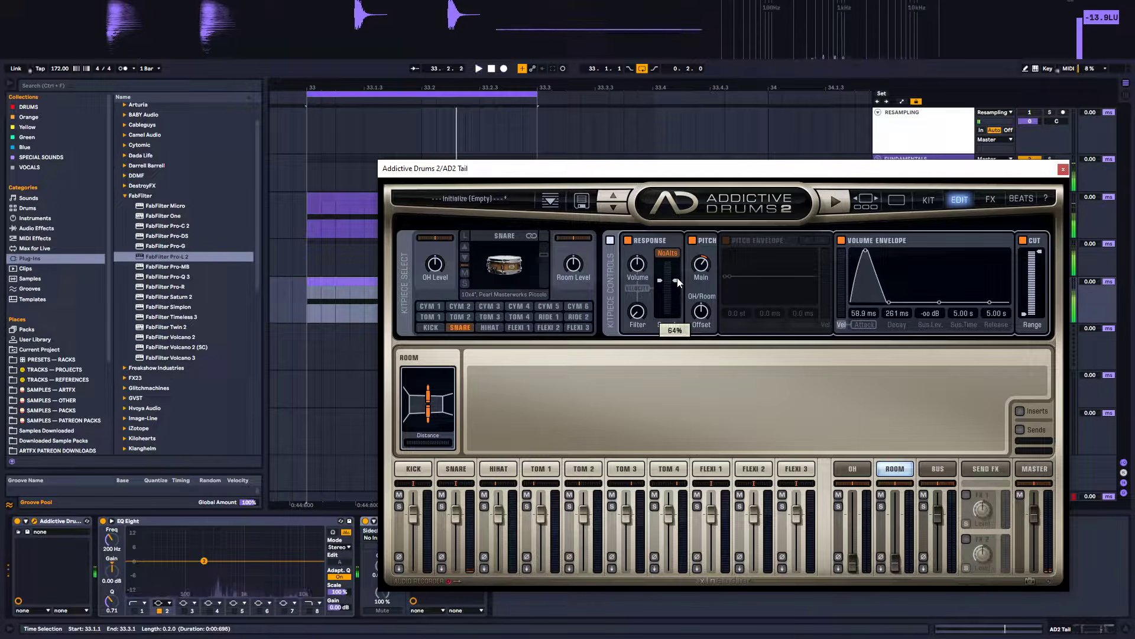
drag(661, 282, 663, 281)
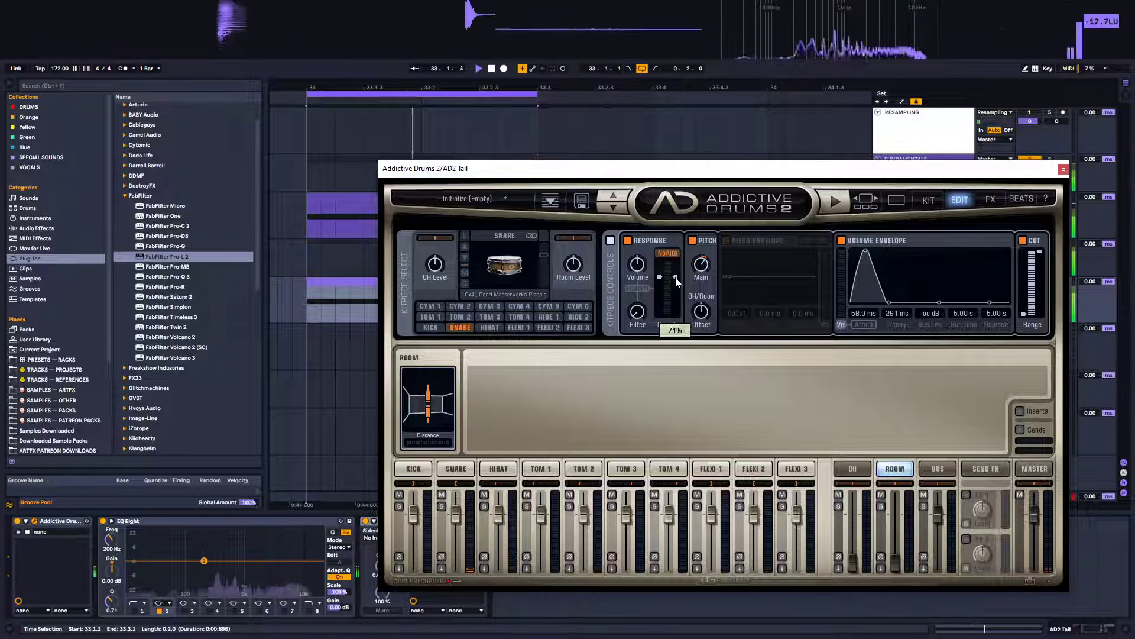
drag(678, 278, 678, 279)
key(space)
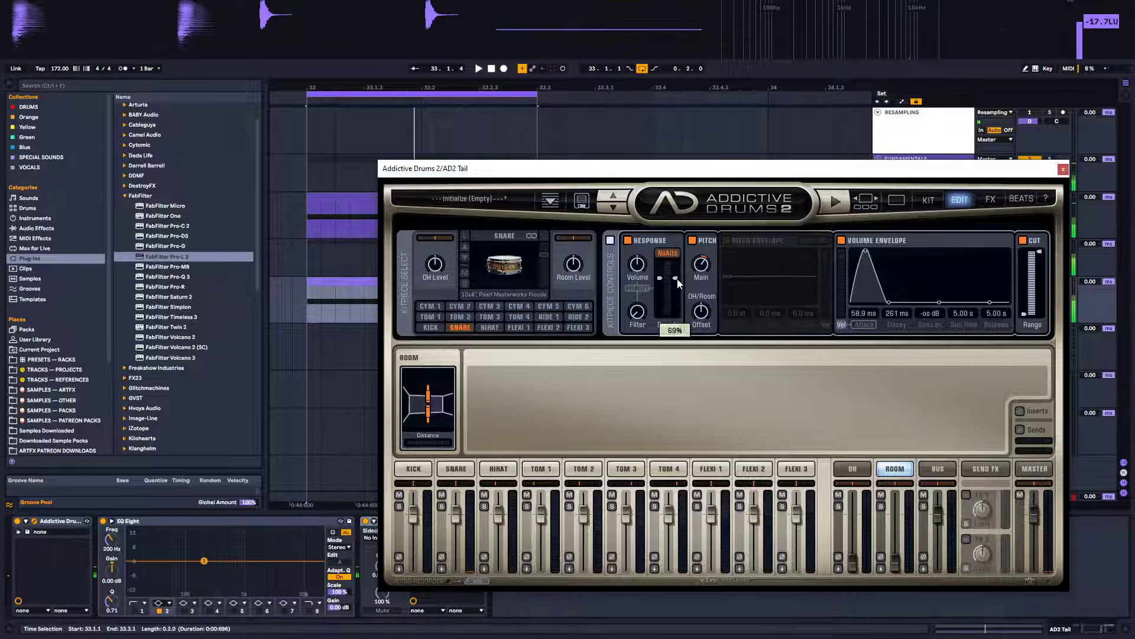
key(space)
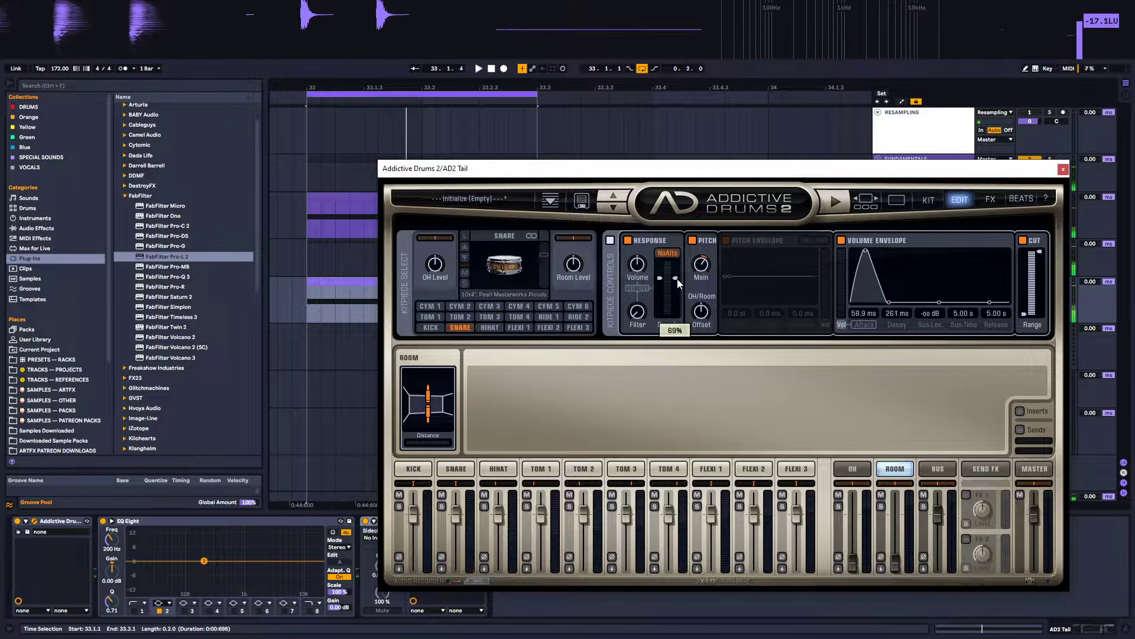
key(space)
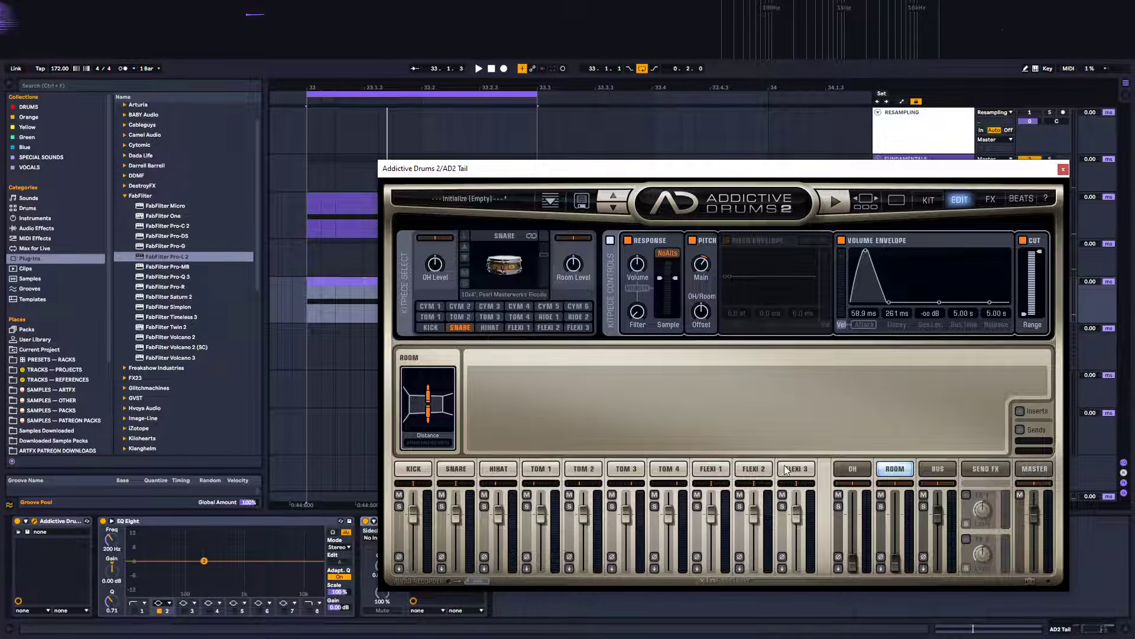
Select the snare channel and set its Top / Bottom mic balance to about -25%
click(457, 469)
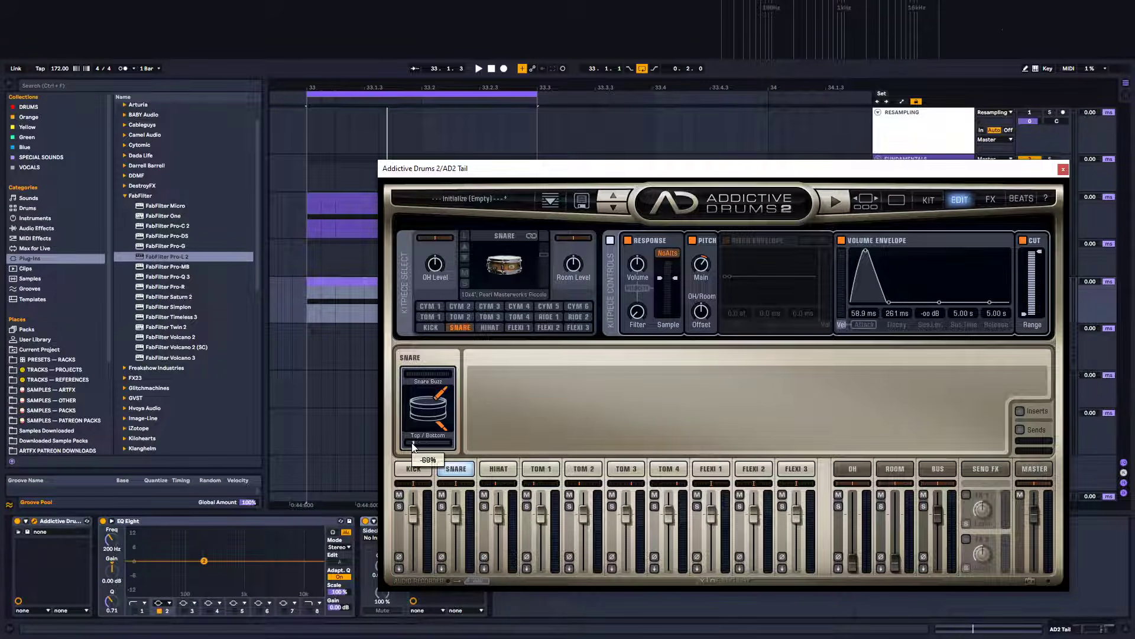
key(space)
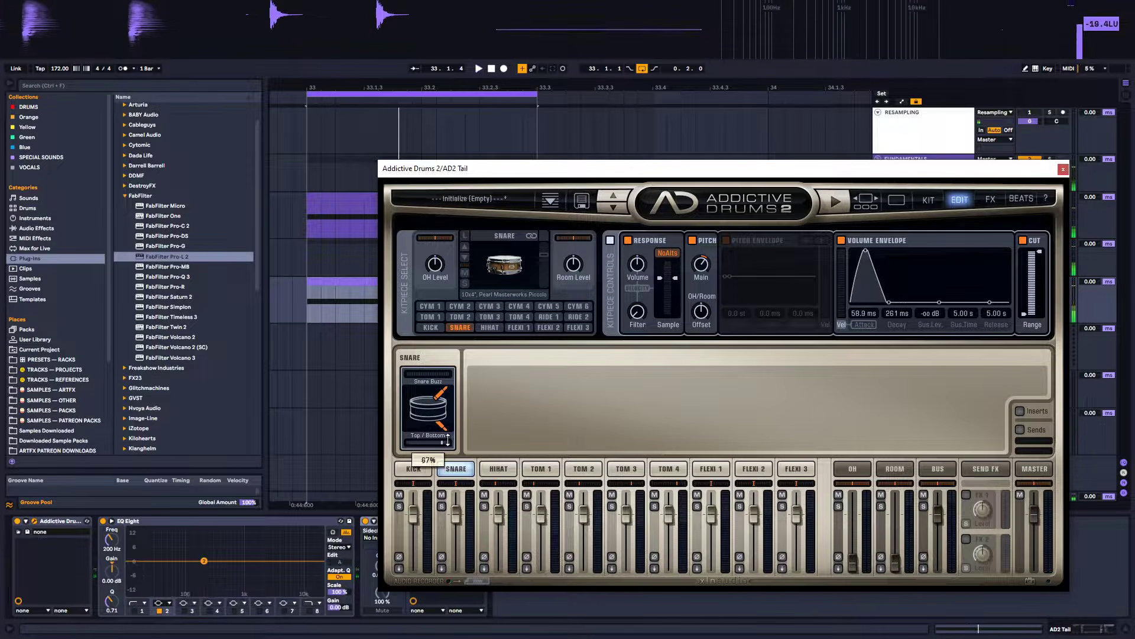
drag(447, 439, 442, 441)
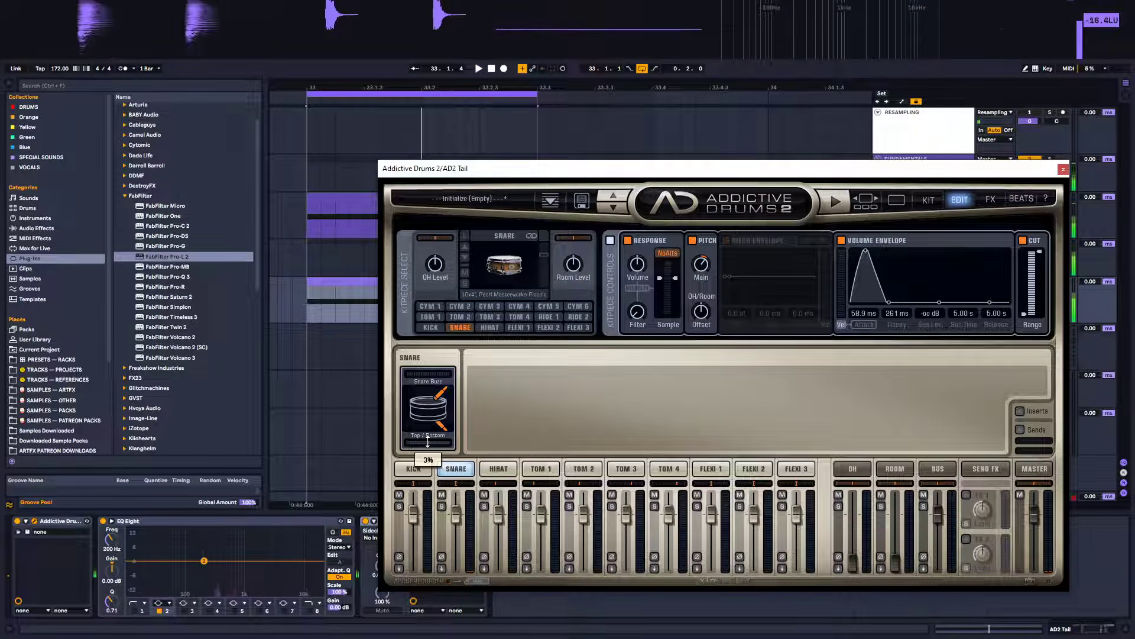
drag(423, 442, 411, 441)
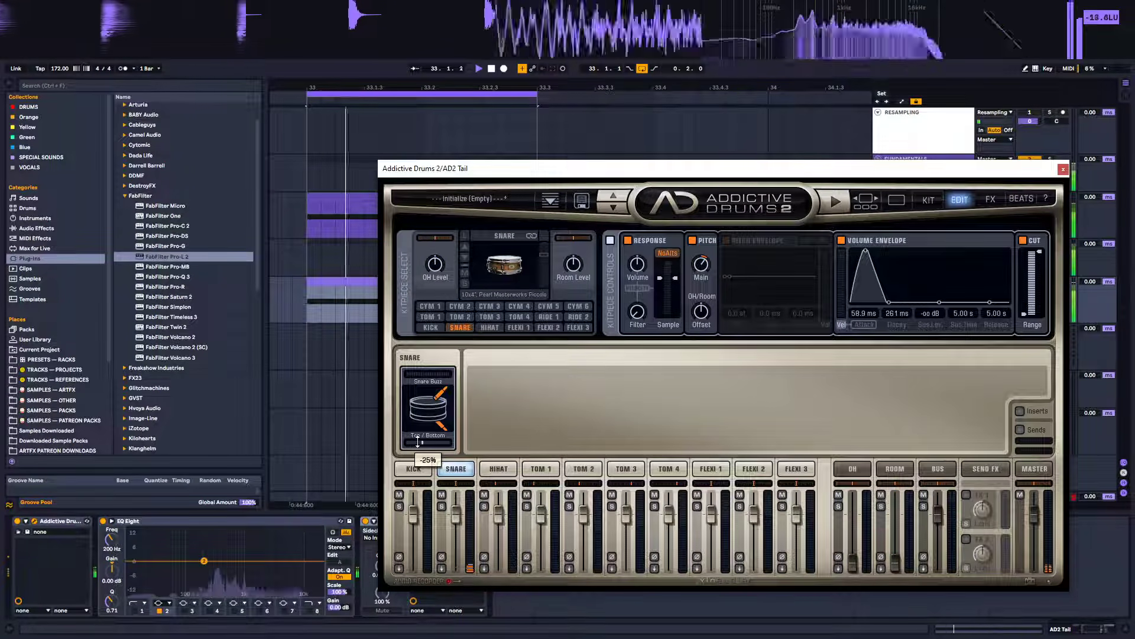
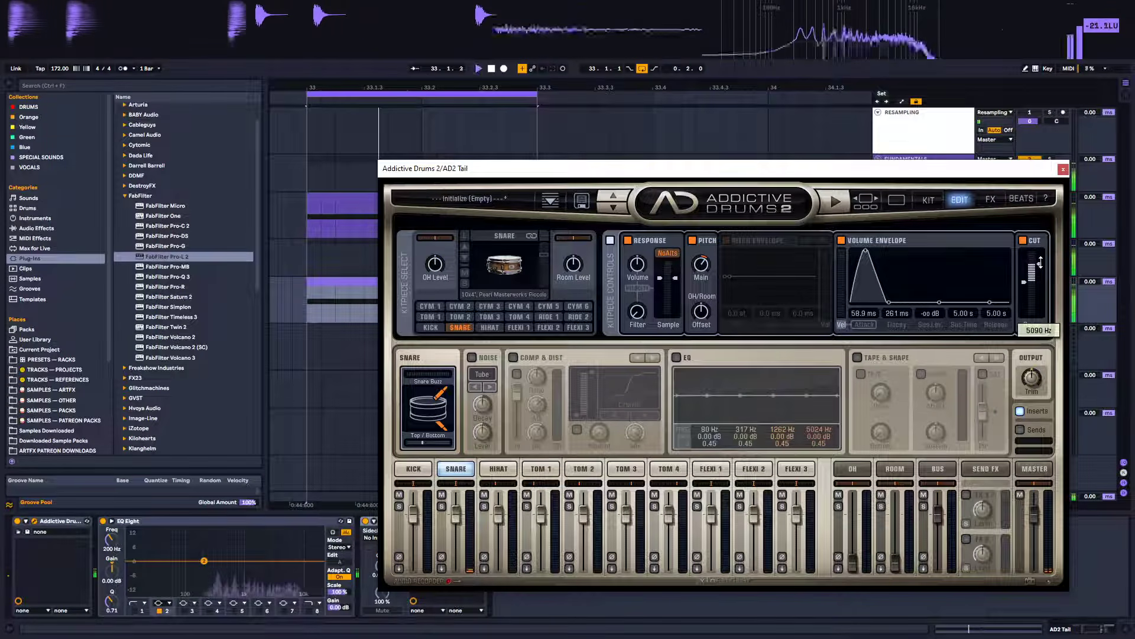
Close the Addictive Drums editor and delete the EQ Eight from the AD2 Tail device chain
drag(1041, 261, 1039, 262)
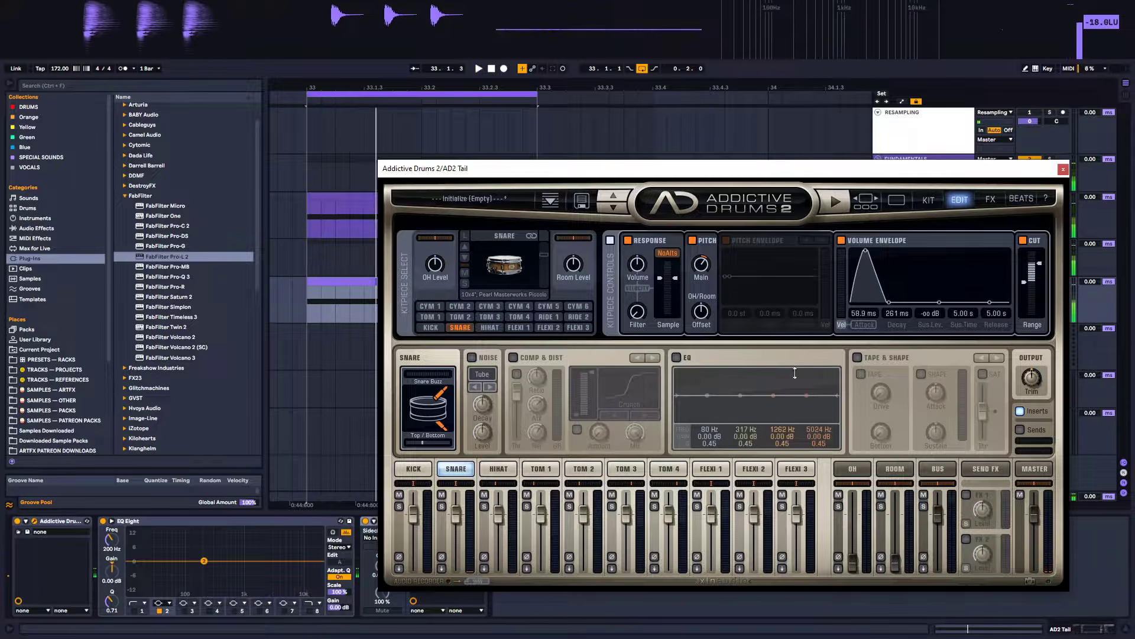
click(1062, 170)
click(277, 522)
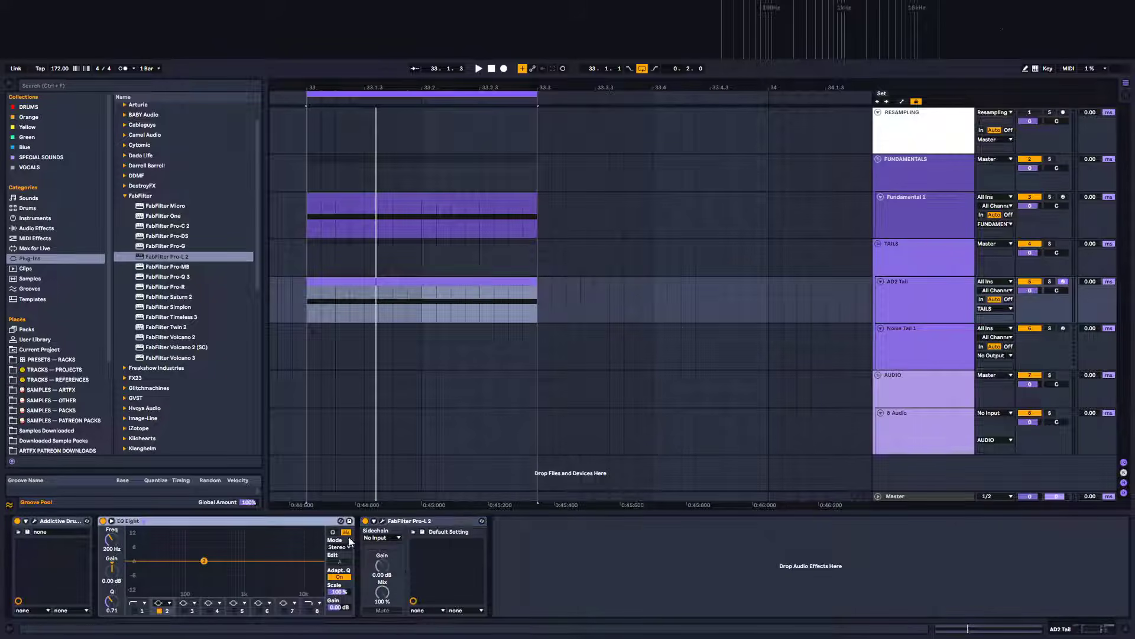
key(Delete)
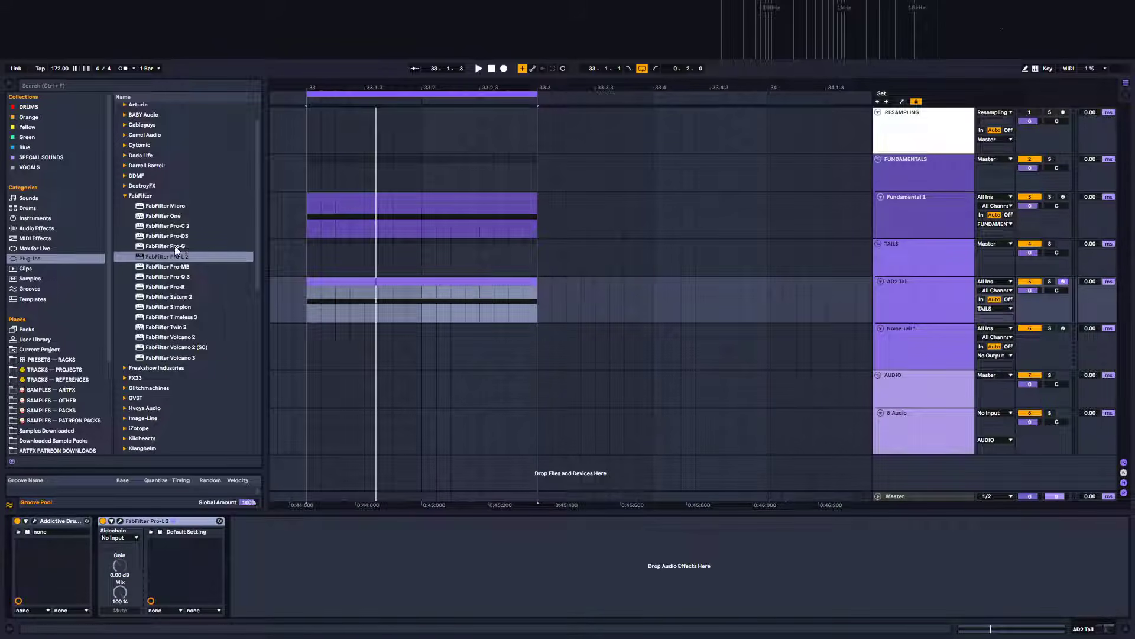
Load FabFilter Pro-Q 3 after Pro-L 2 and add a 48 dB/oct low cut at about 480 Hz
double_click(187, 275)
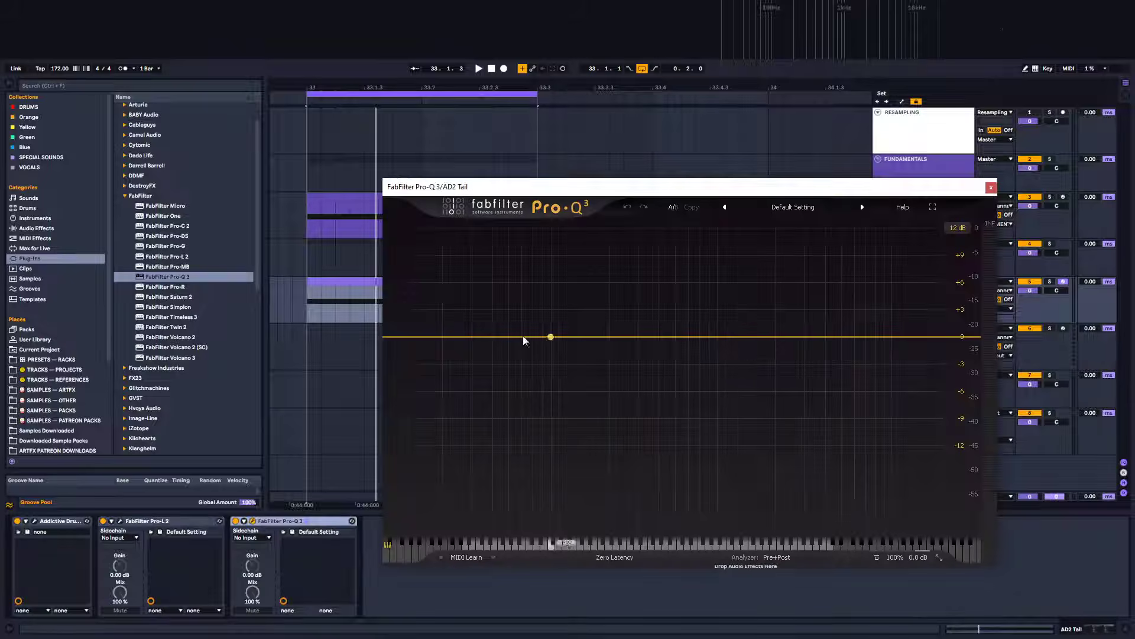
key(space)
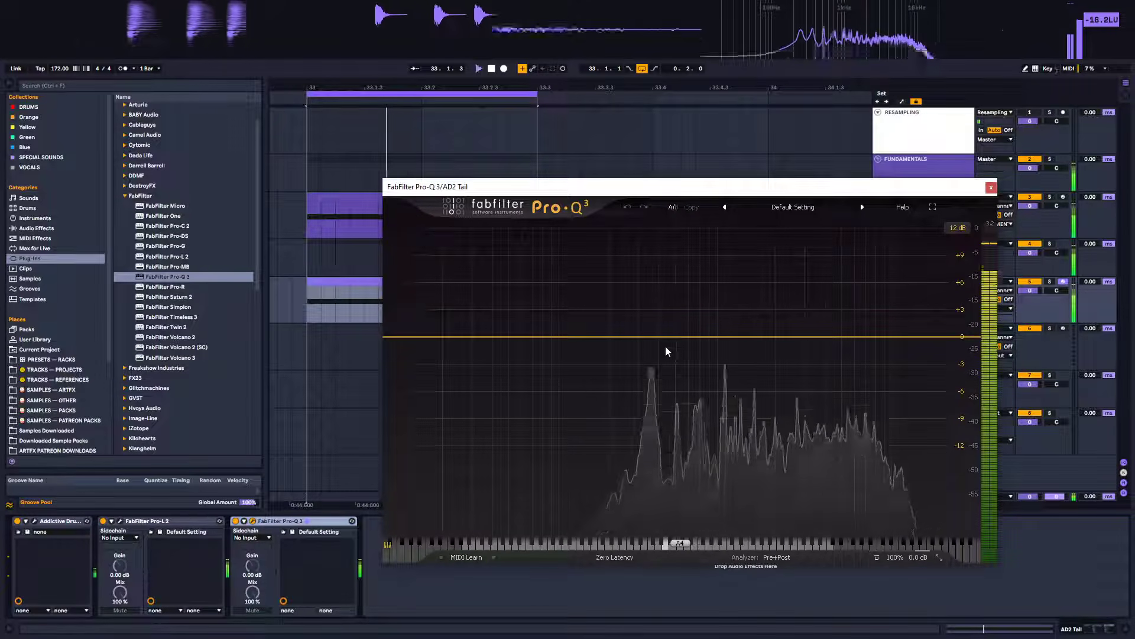
click(395, 337)
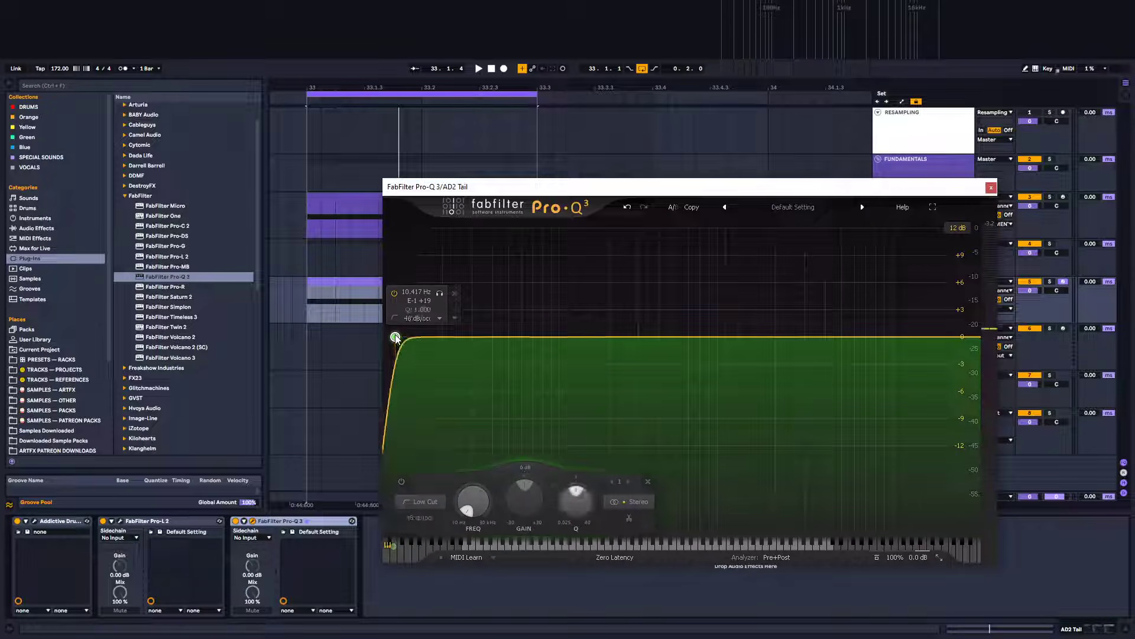
drag(395, 337, 675, 342)
key(space)
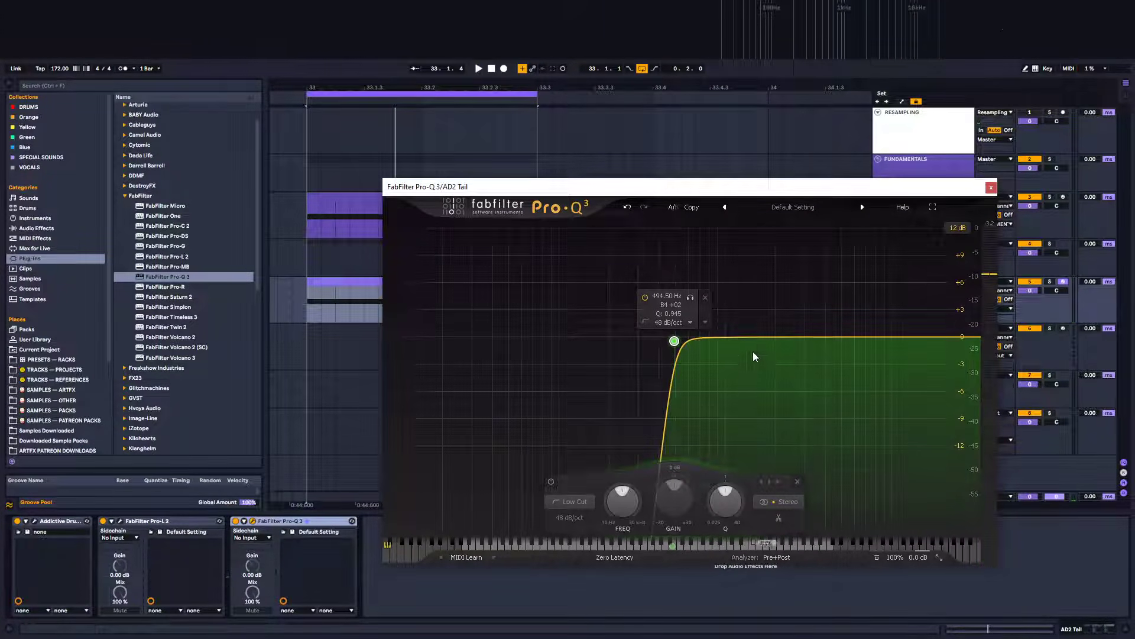
mouse_move(674, 342)
mouse_down()
mouse_move(731, 342)
mouse_move(653, 342)
mouse_move(674, 345)
mouse_up()
key(space)
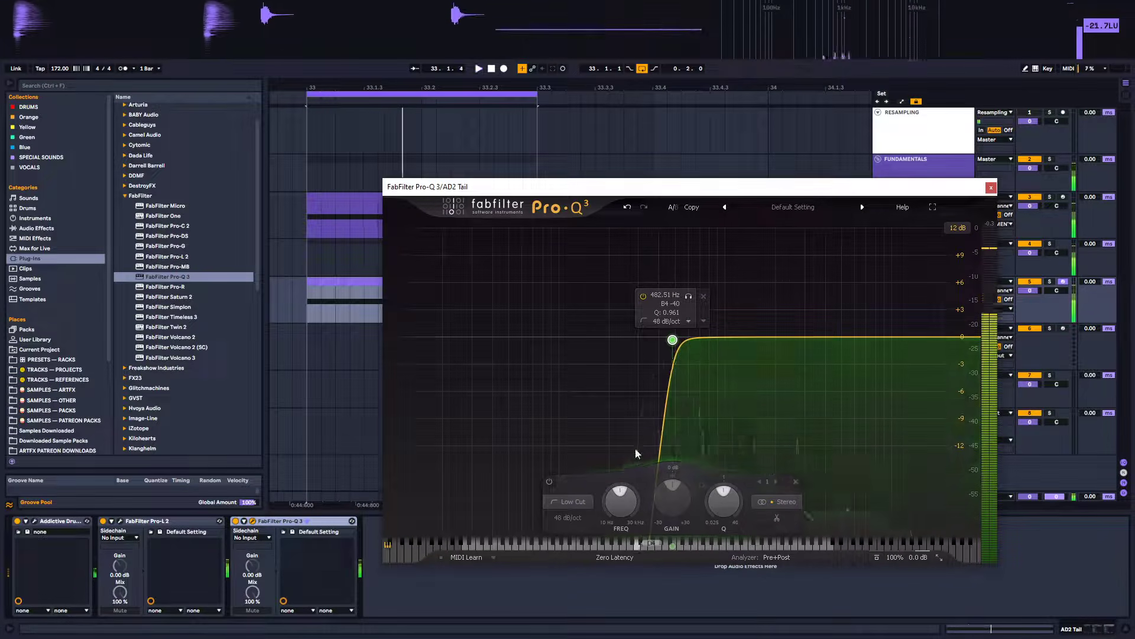
Add a narrow bell cut at about 362 Hz, roughly -14 dB with a Q around 7
click(768, 338)
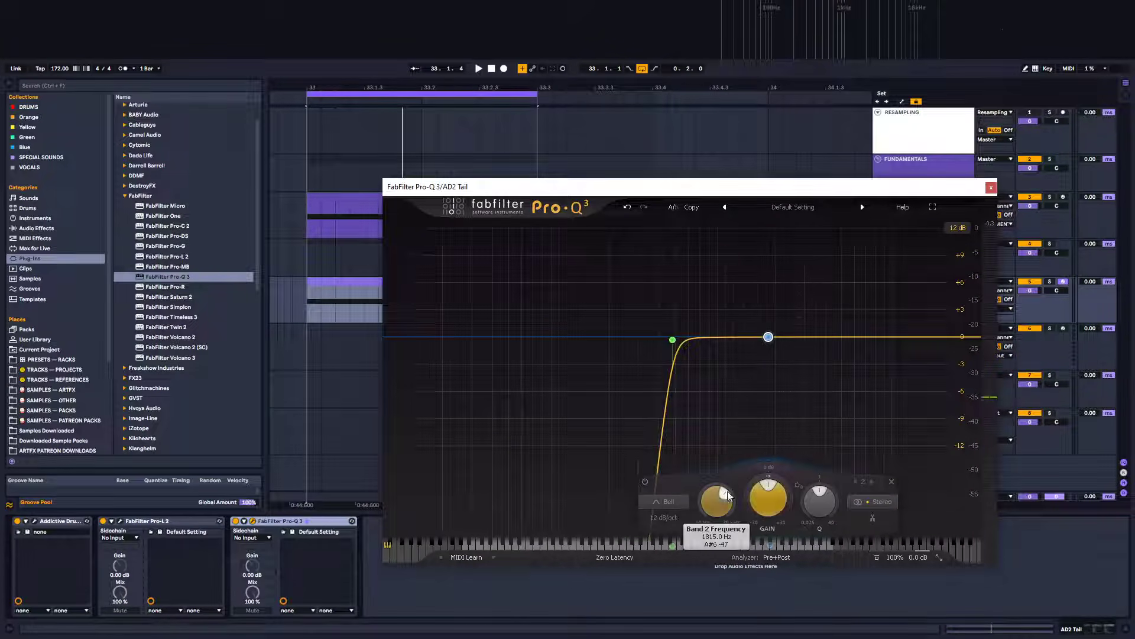
scroll(715, 545, down, 3)
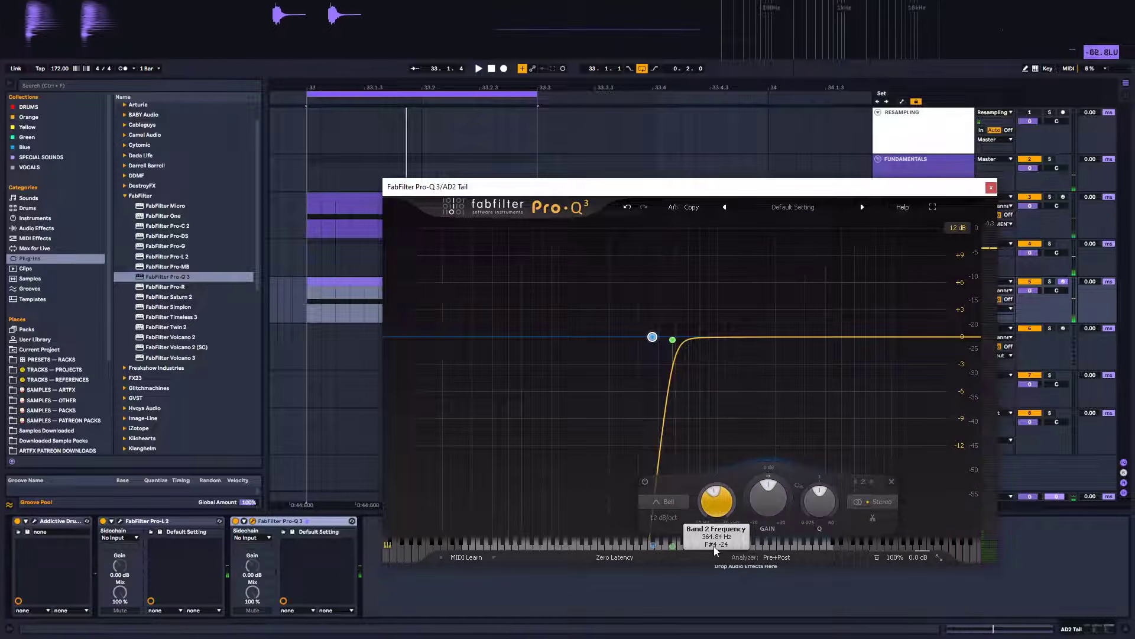
scroll(770, 499, down, 8)
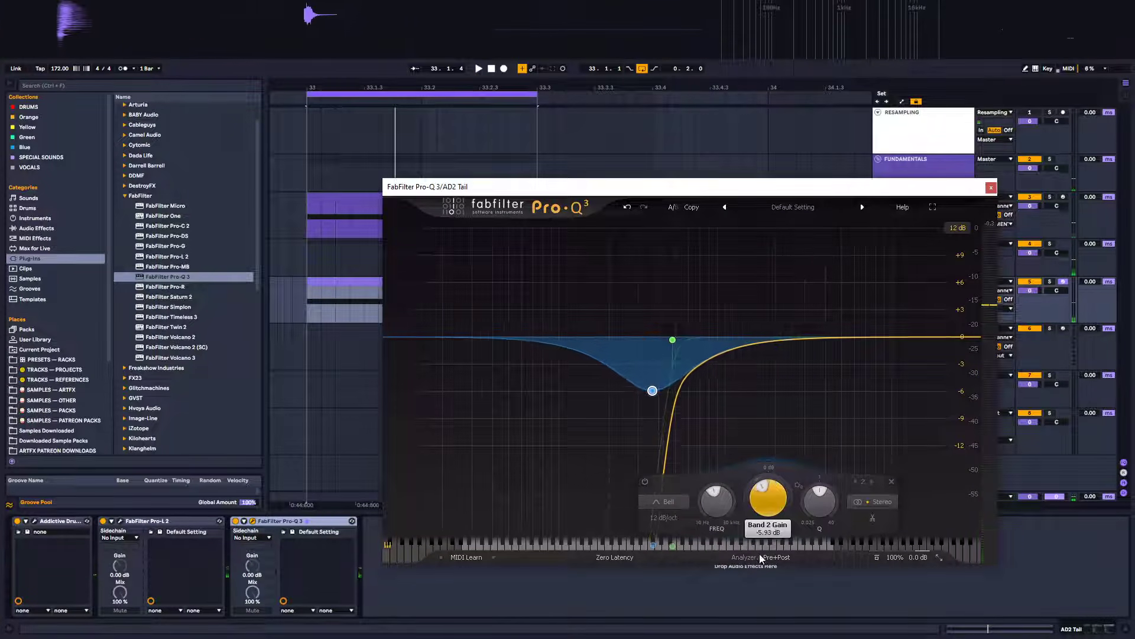
scroll(819, 499, up, 8)
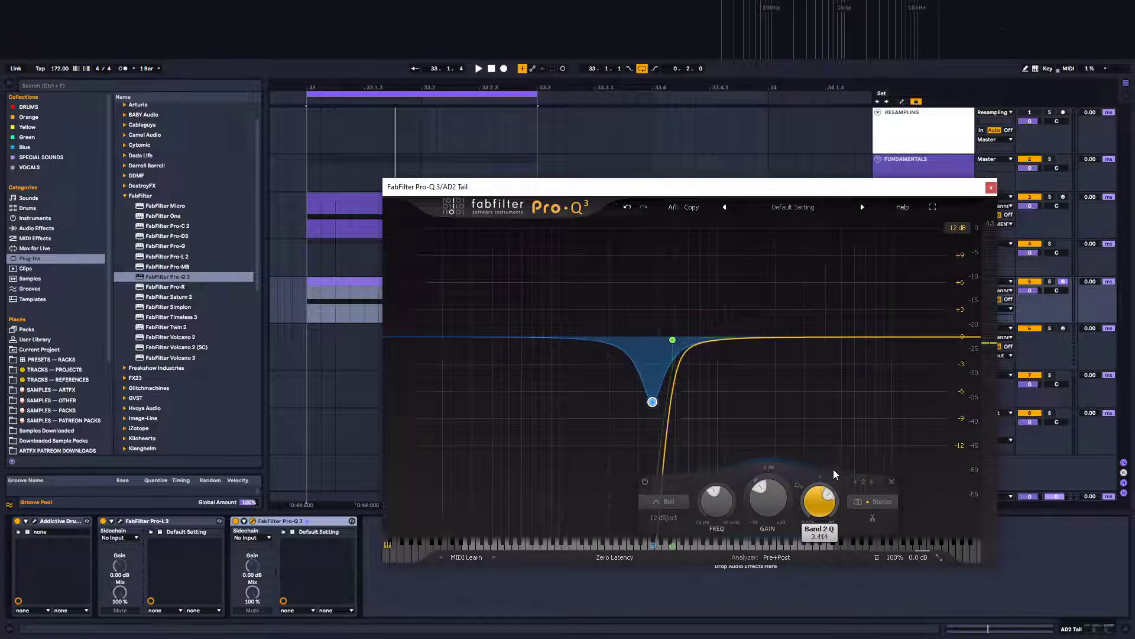
scroll(665, 515, up, 2)
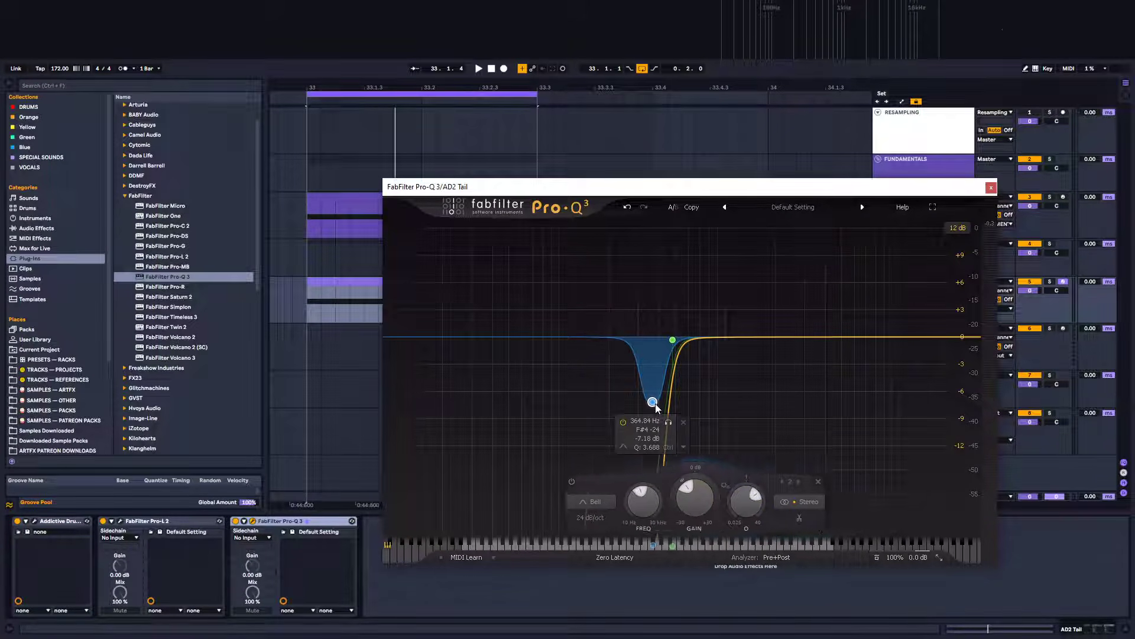
drag(653, 402, 655, 474)
key(space)
scroll(651, 388, up, 5)
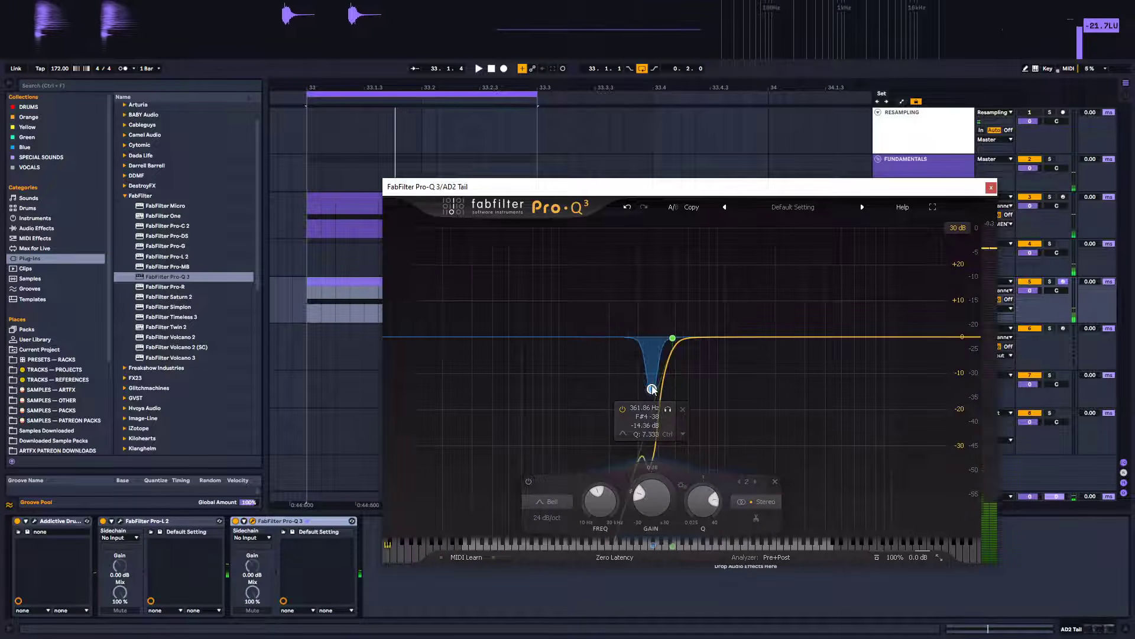
drag(652, 387, 652, 388)
scroll(652, 389, down, 1)
Toggle playback repeatedly to audition the snare tail with the new EQ cuts
key(space)
key(space)
key(space)
key(space)
key(space)
key(space)
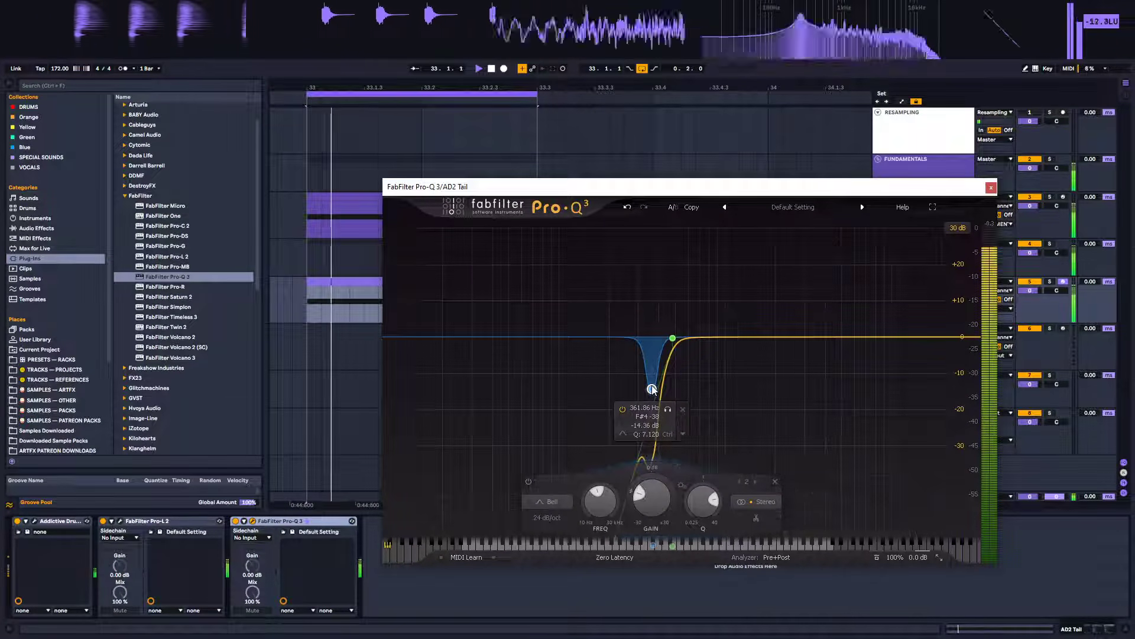
key(space)
key(space)
key(space)
key(space)
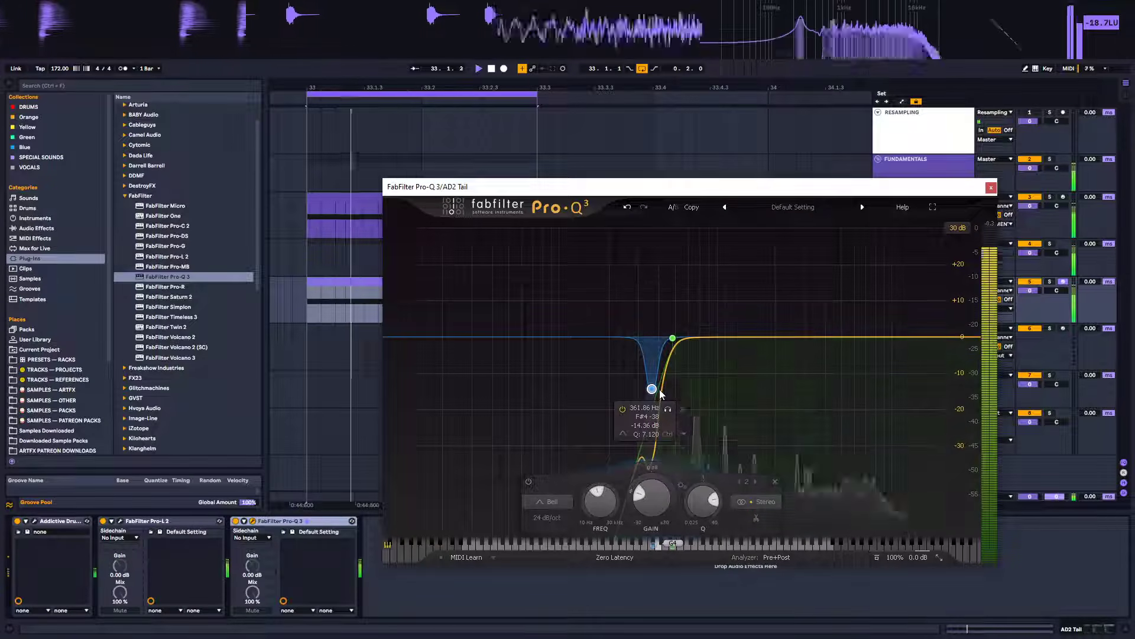
key(space)
Add a third bell band, make it dynamic with inverted gain, and sweep it into a narrow cut near 500 Hz
click(698, 337)
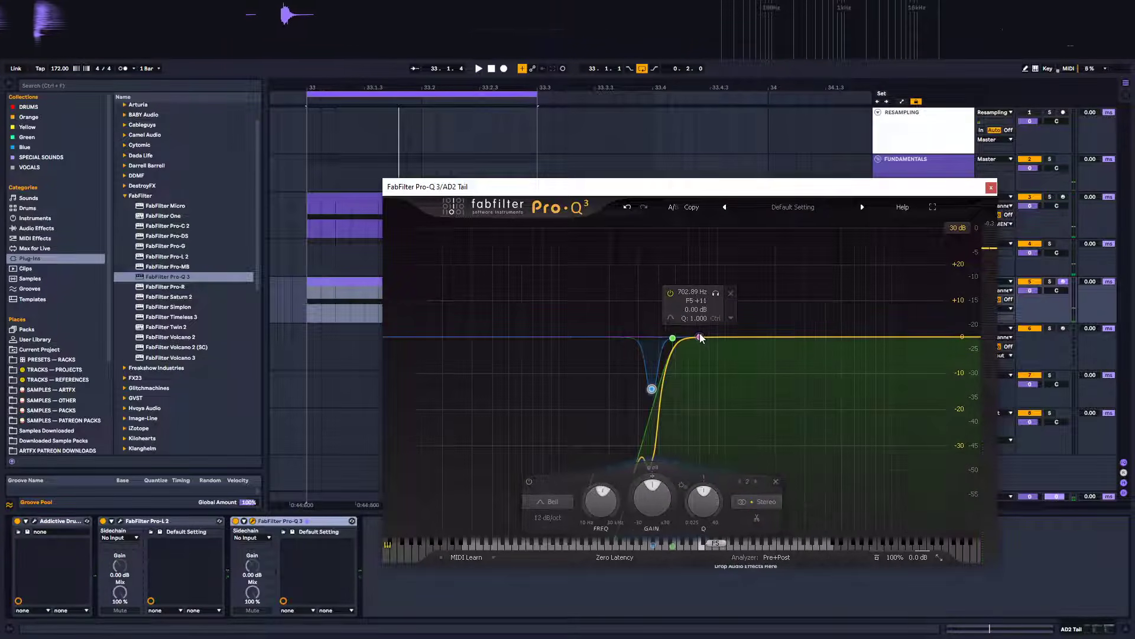
right_click(699, 337)
click(748, 368)
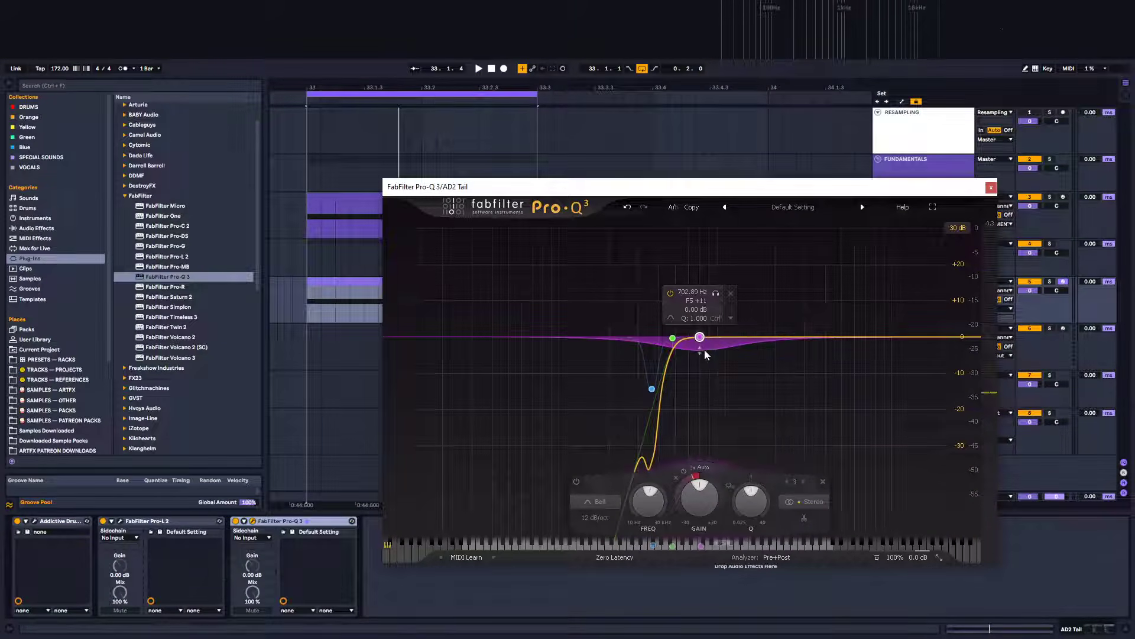
right_click(702, 338)
click(749, 383)
right_click(701, 339)
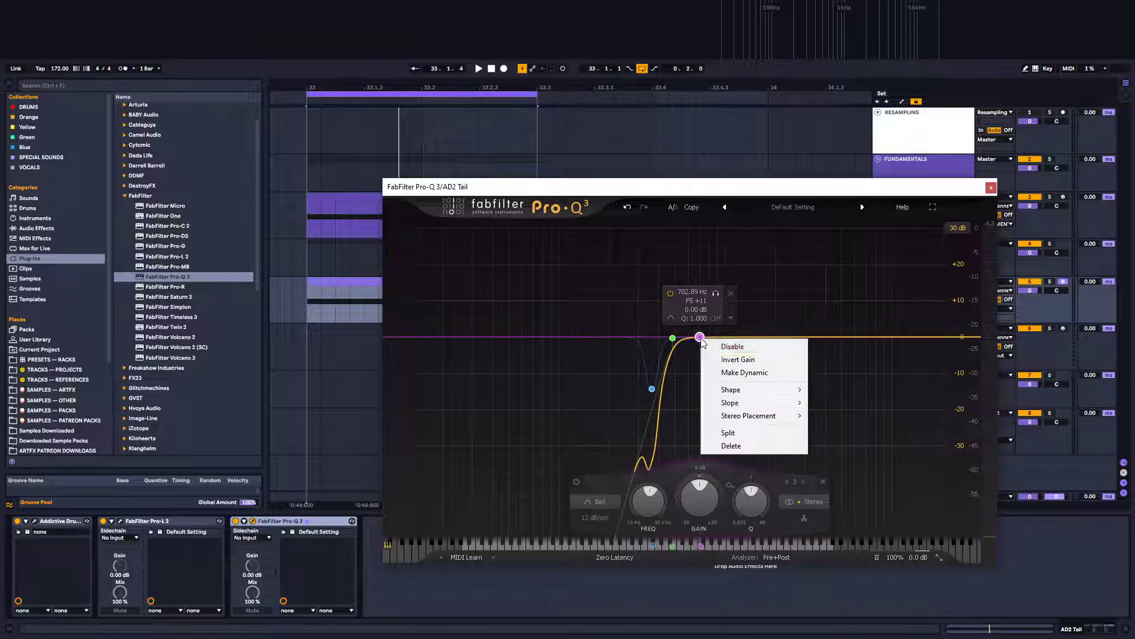
click(759, 360)
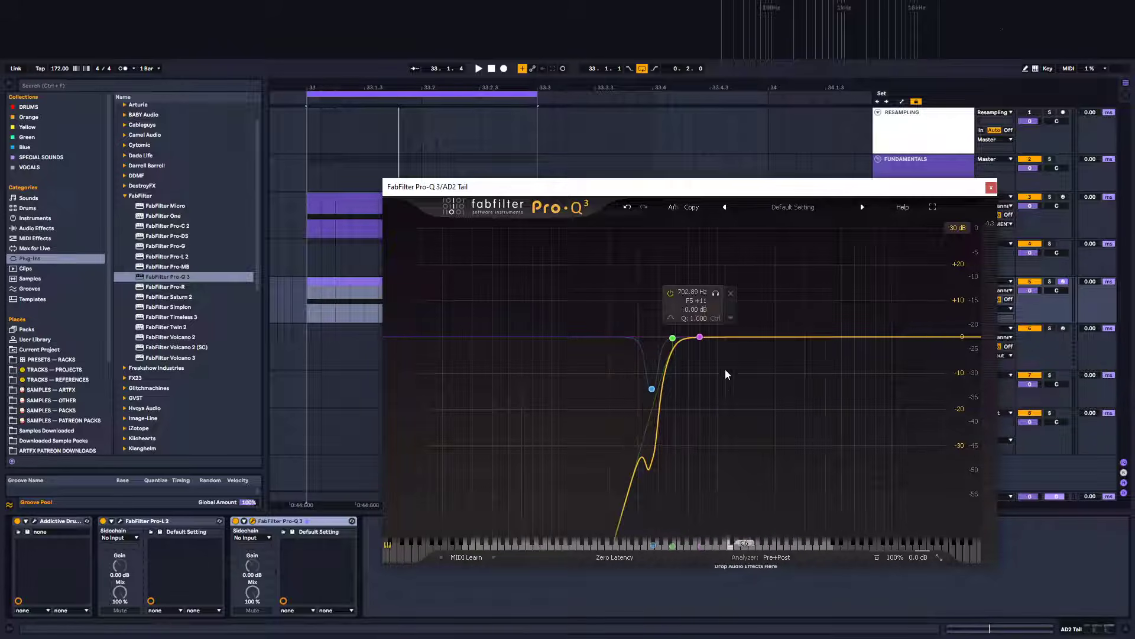
drag(700, 500, 764, 449)
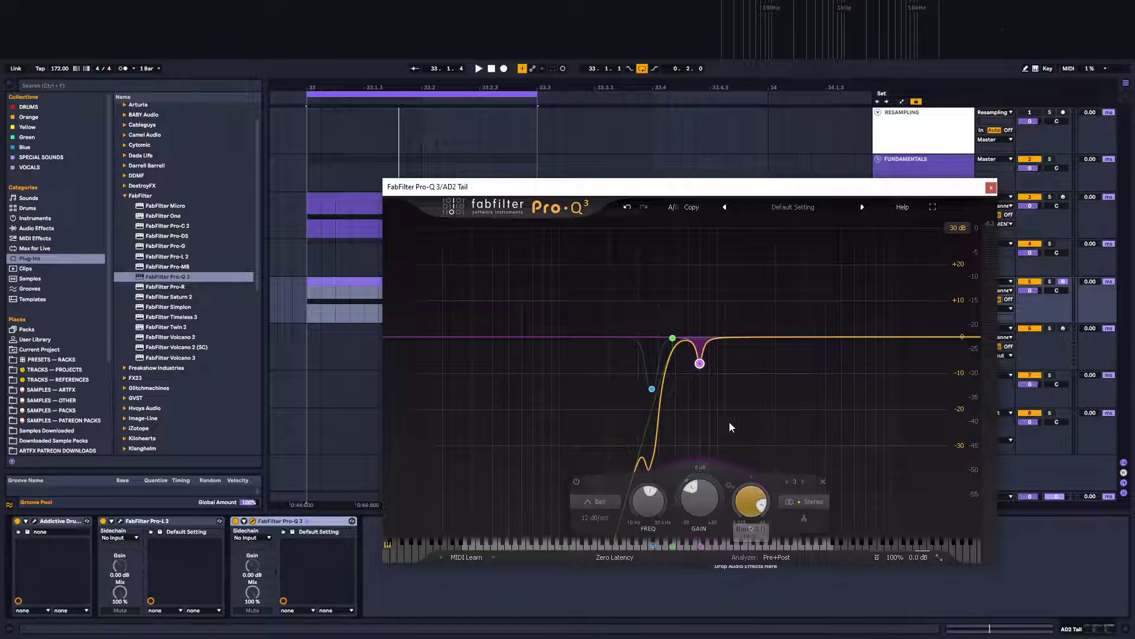
key(space)
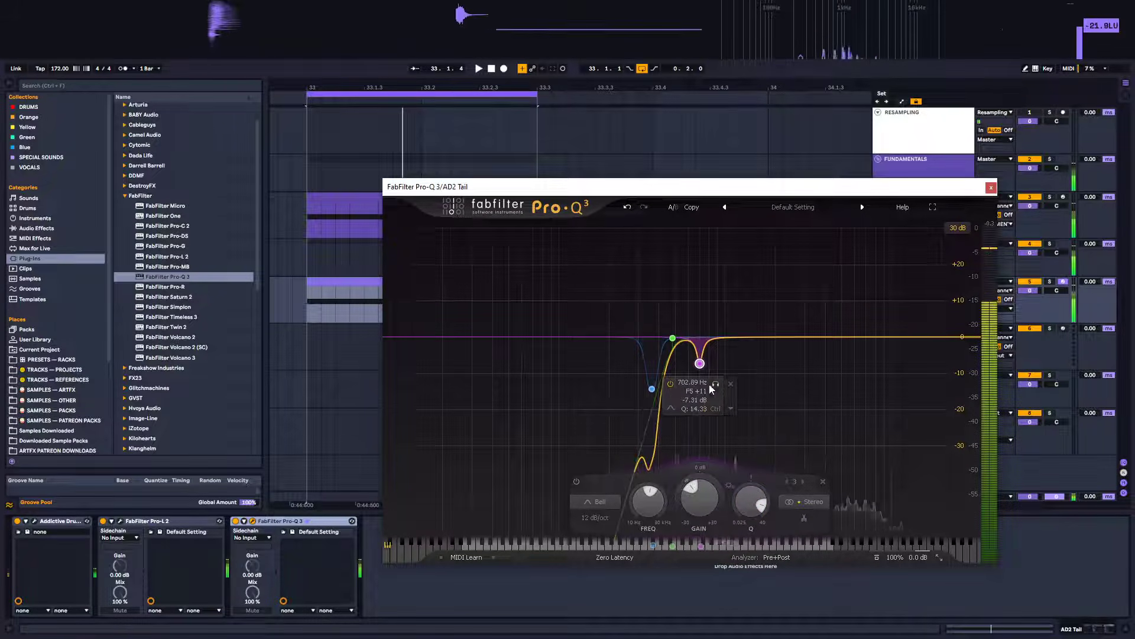
drag(702, 365, 675, 256)
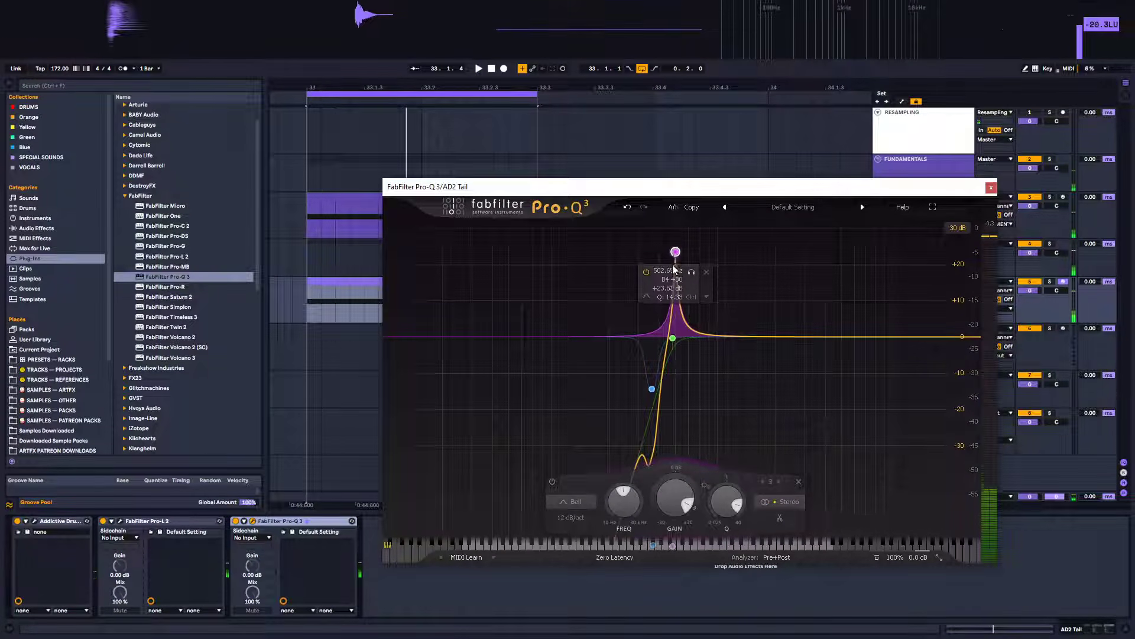
drag(675, 254, 675, 400)
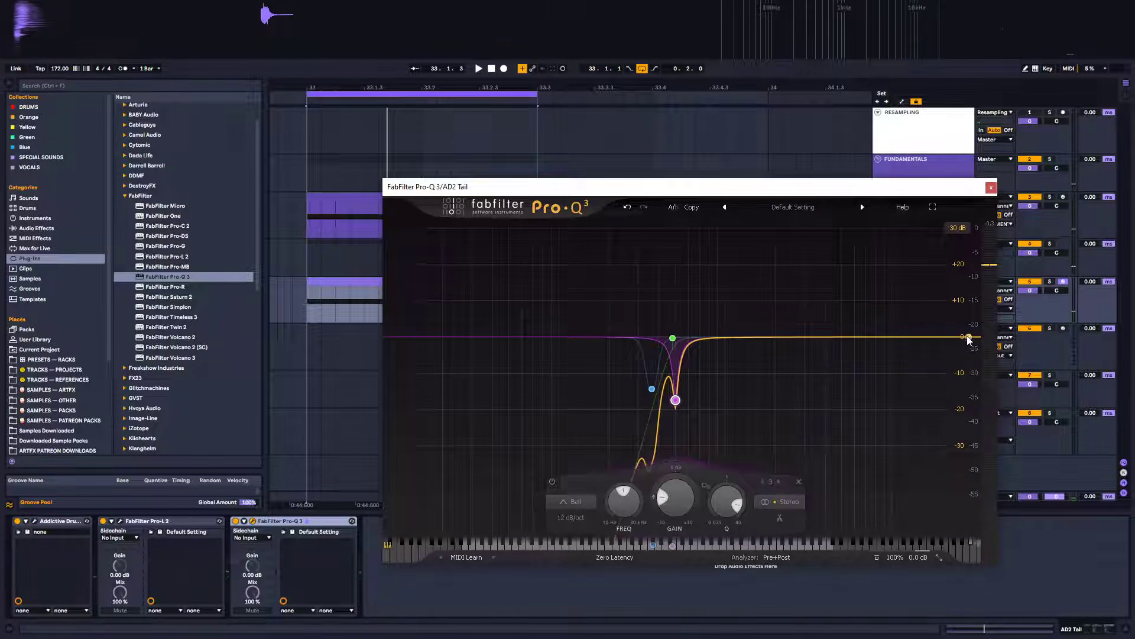
Add a 12 dB/oct high cut at about 7170 Hz and close the Pro-Q 3 window
drag(969, 340, 847, 338)
scroll(852, 338, up, 3)
scroll(853, 340, down, 1)
scroll(847, 338, down, 2)
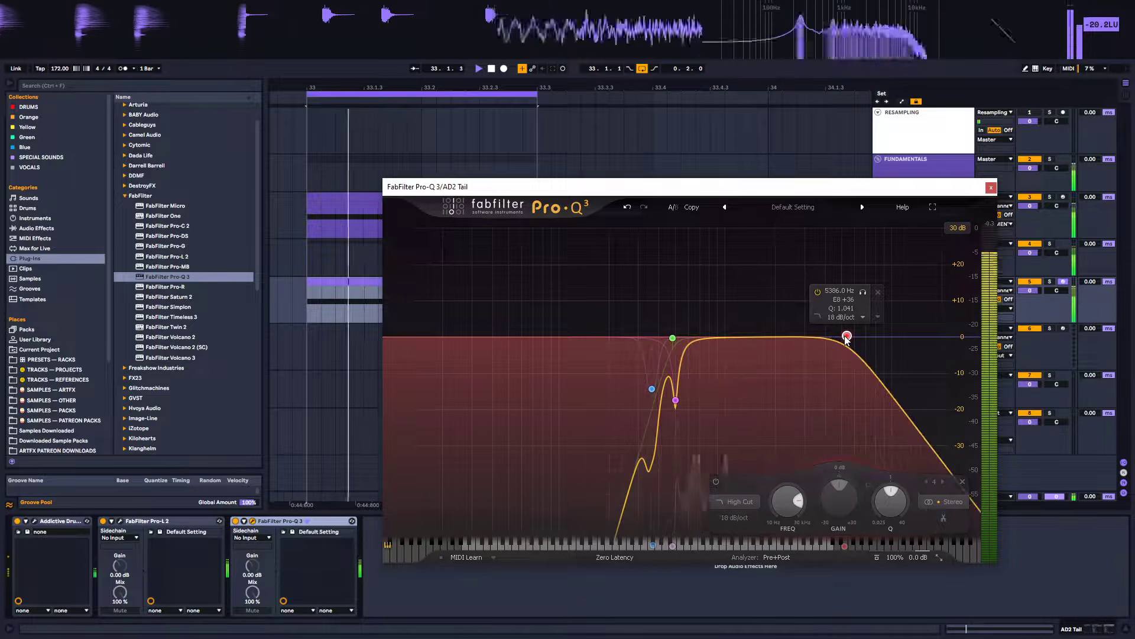
scroll(847, 338, up, 1)
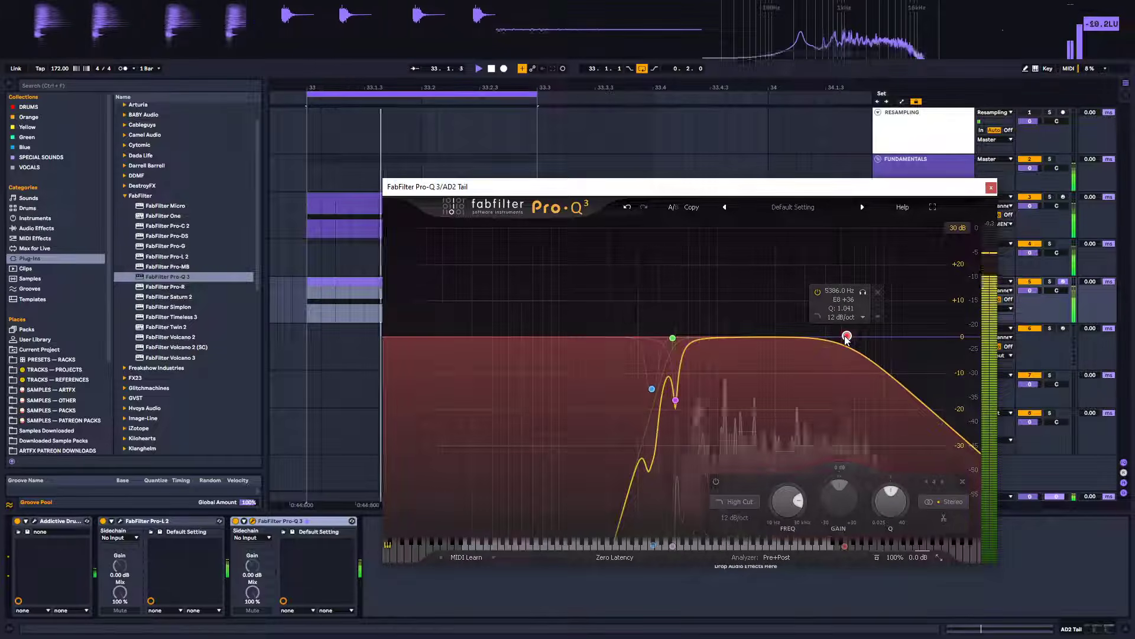
drag(846, 338, 867, 338)
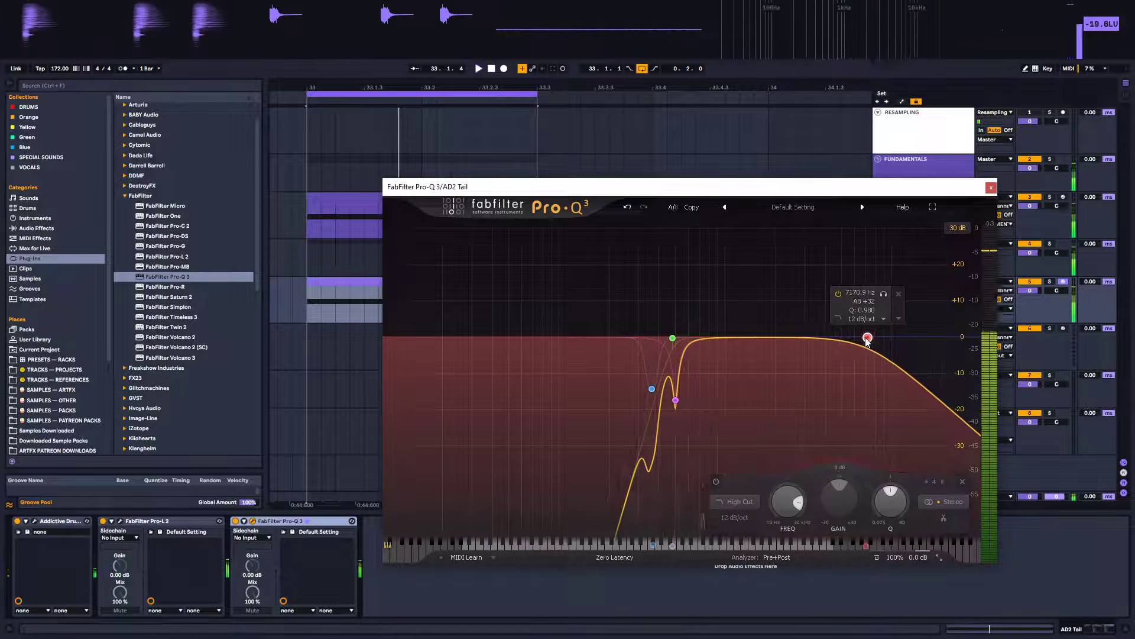
click(991, 187)
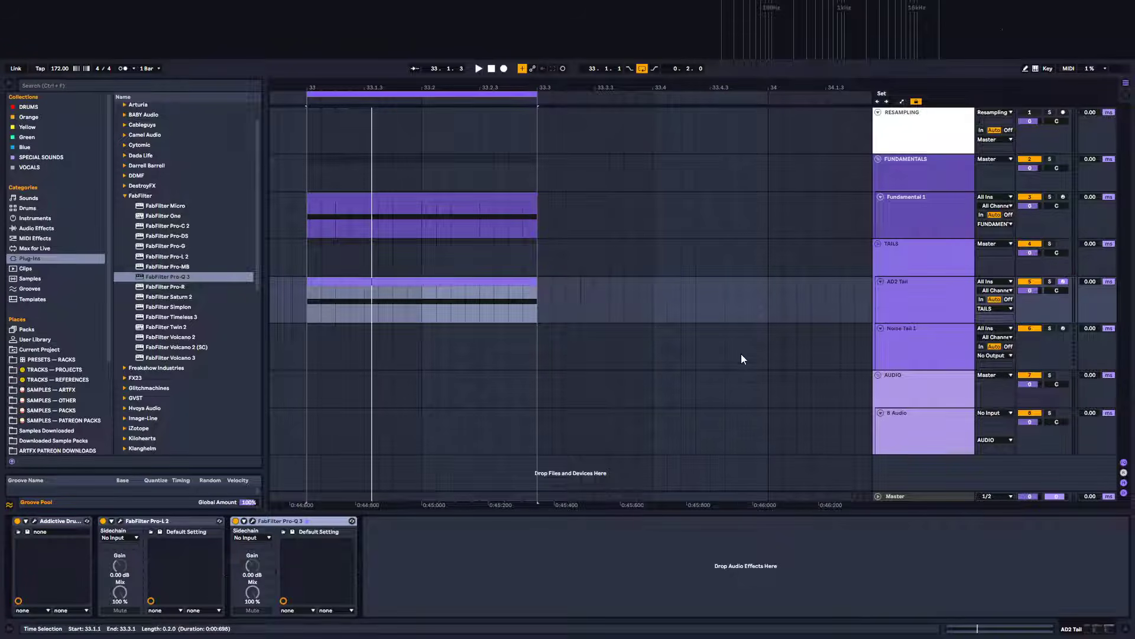
Play the loop to audition the processed AD2 Tail
key(space)
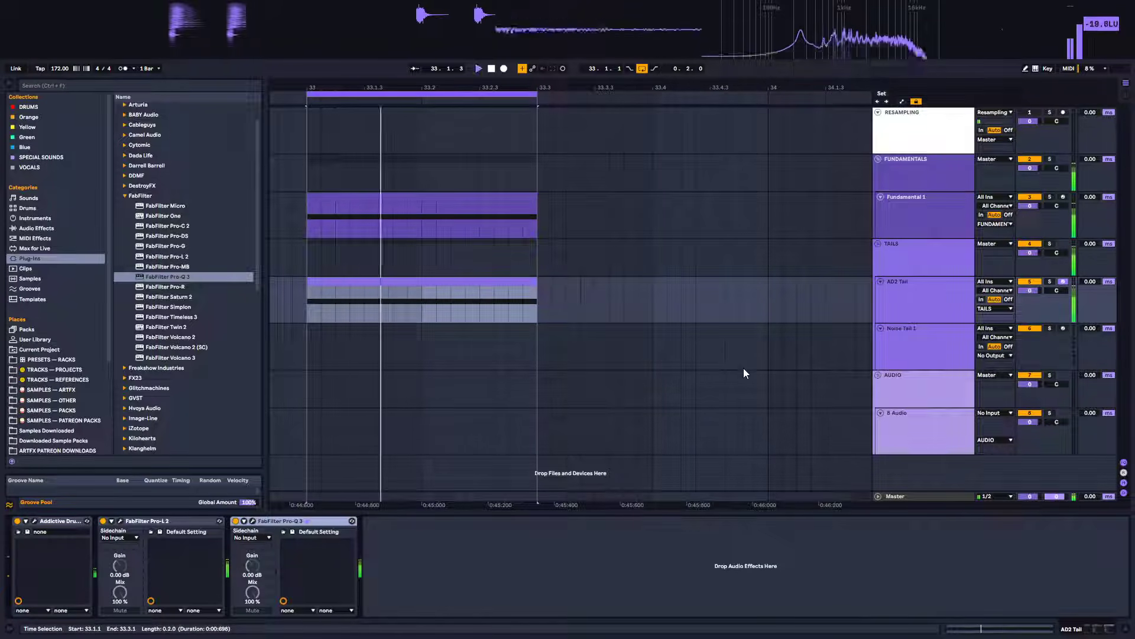
click(937, 320)
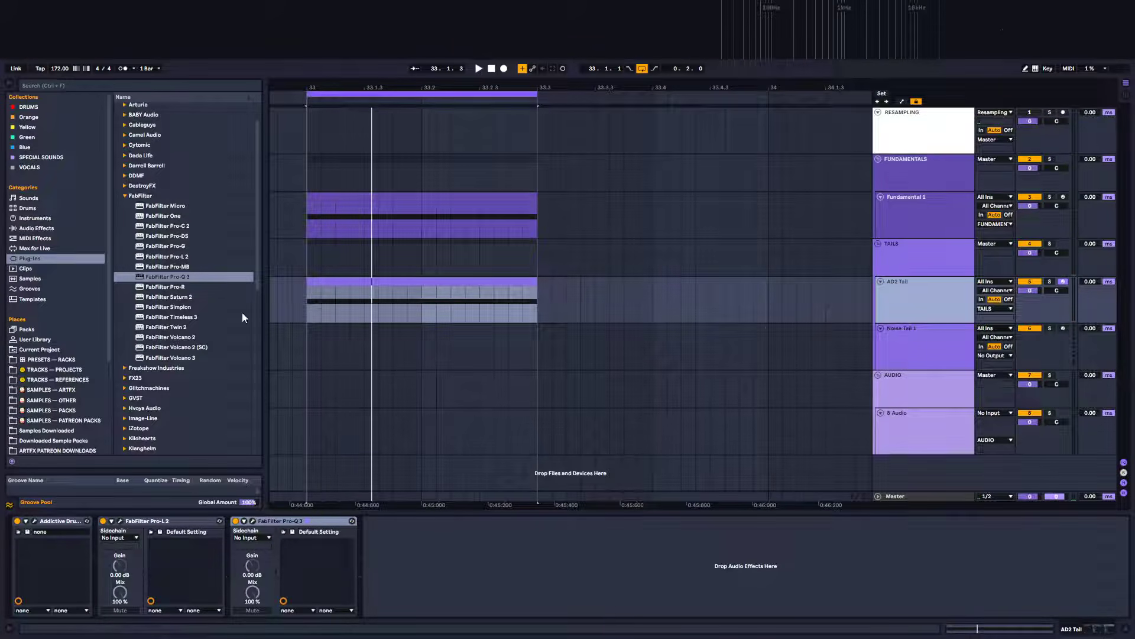
key(space)
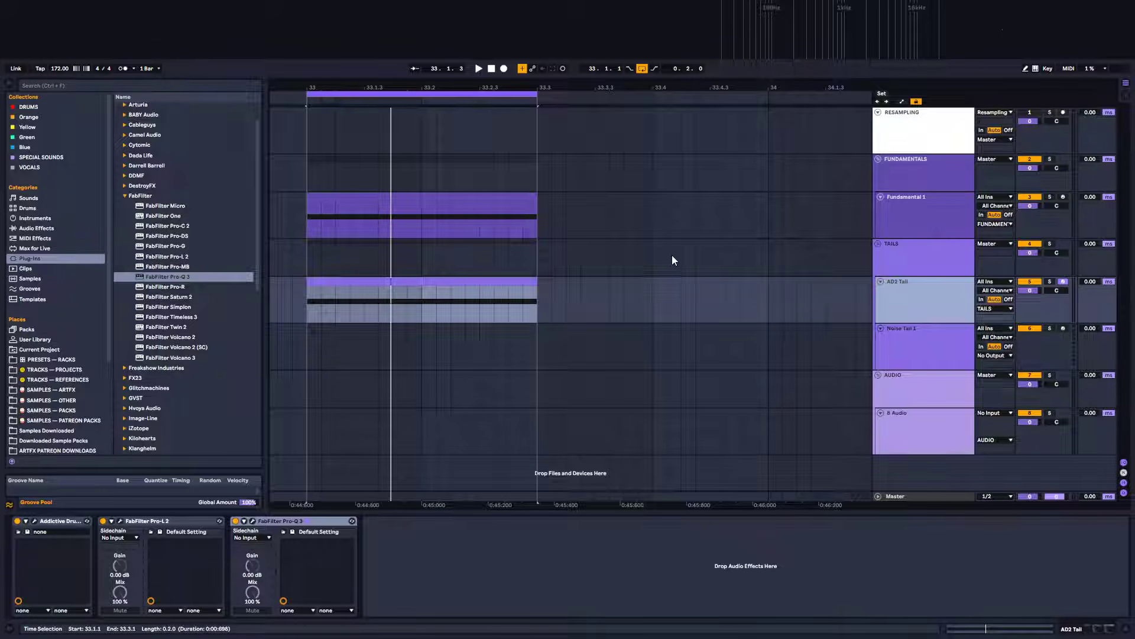
Insert a new MIDI track above the FUNDAMENTALS group
click(914, 165)
right_click(911, 164)
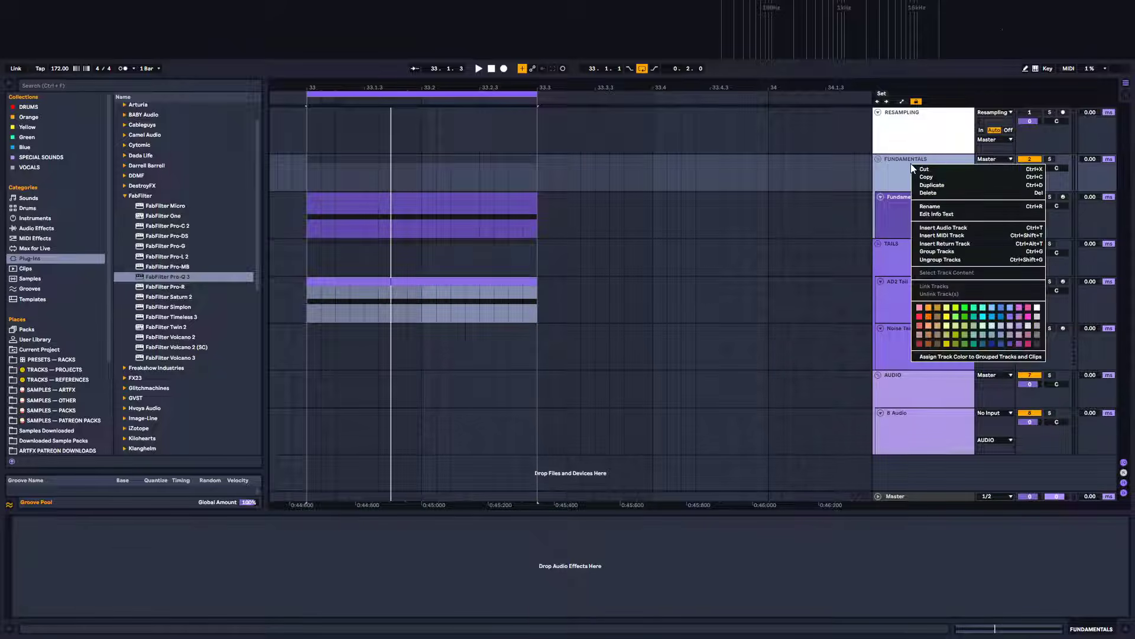
click(947, 236)
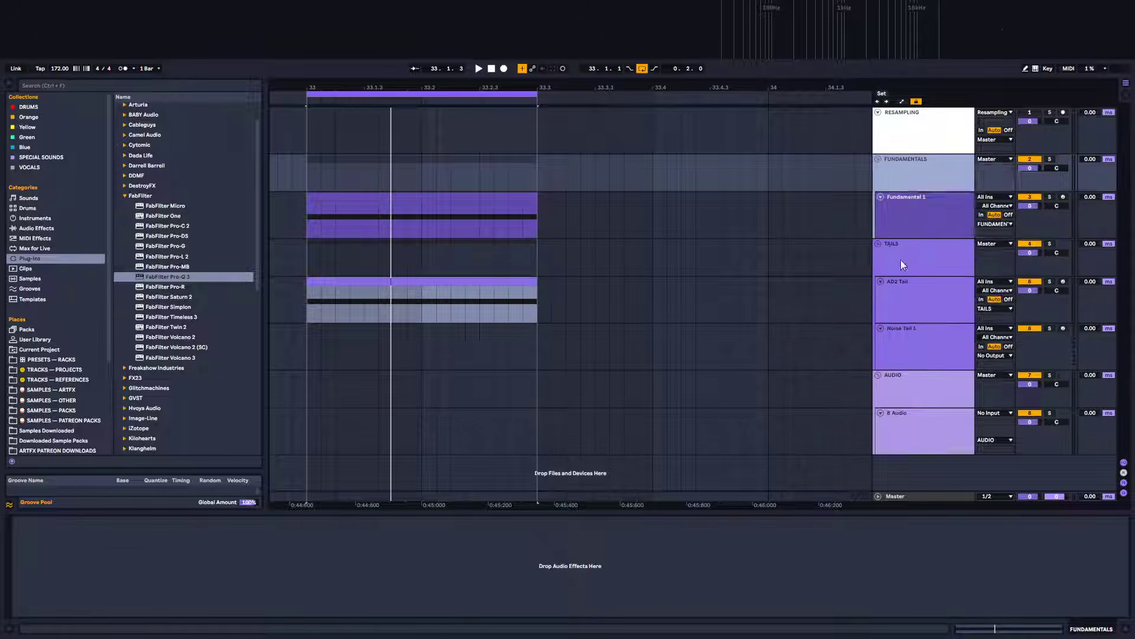
drag(904, 171, 904, 179)
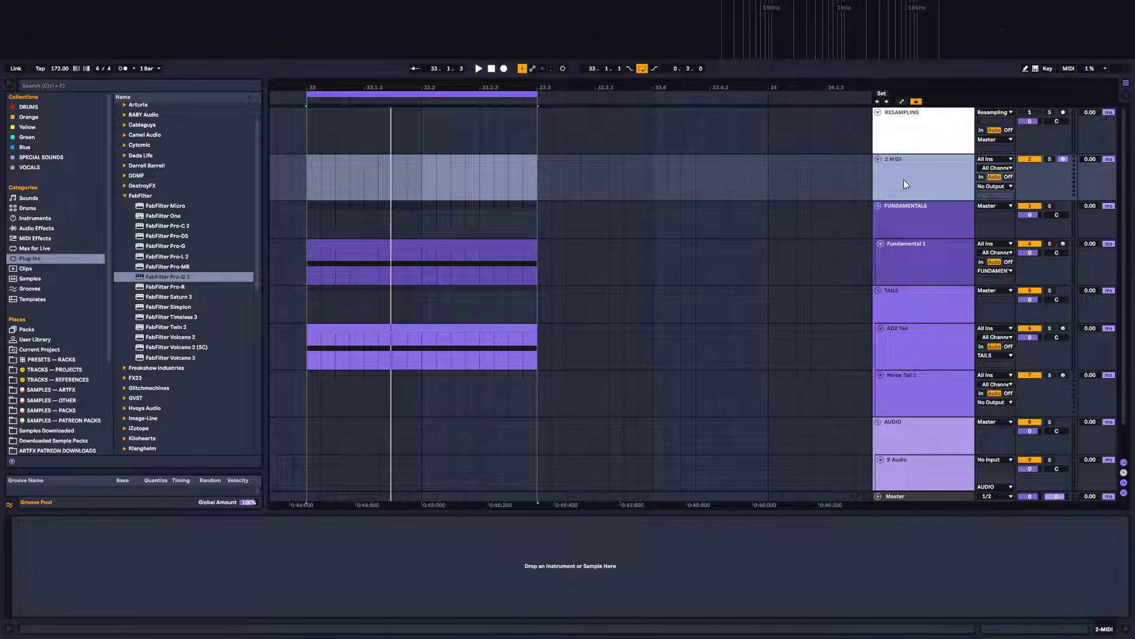
Rename the new MIDI track TRIGGERS and copy the Fundamental 1 MIDI clip onto it
key(ctrl+r)
ctrl+drag(460, 244, 456, 176)
click(911, 166)
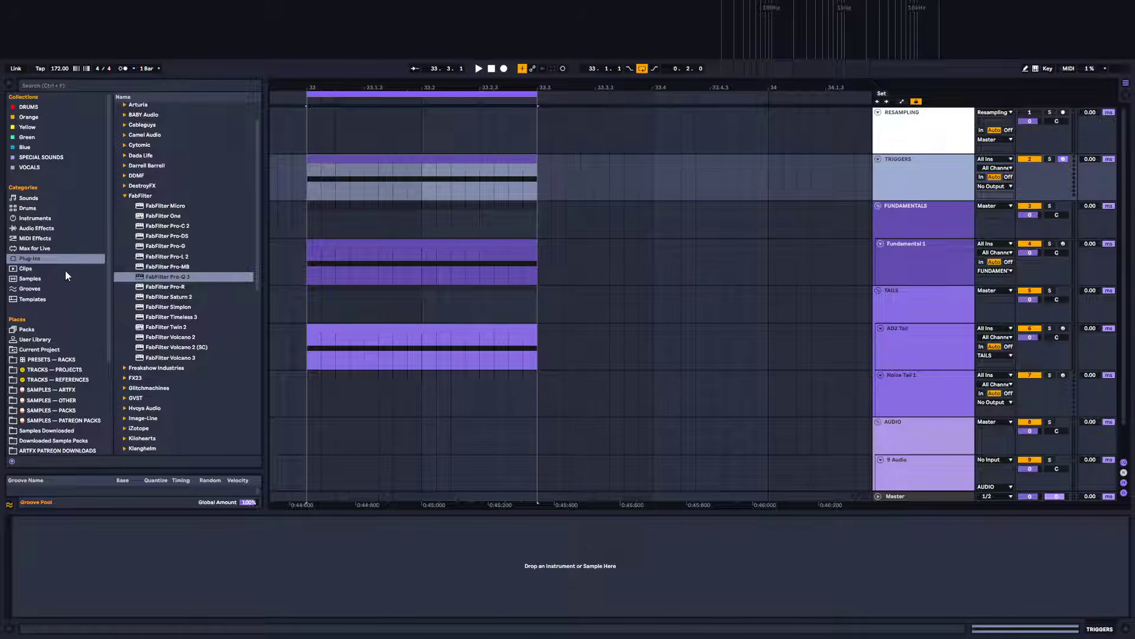
Load an External Instrument onto the TRIGGERS track
click(33, 218)
drag(433, 191, 431, 193)
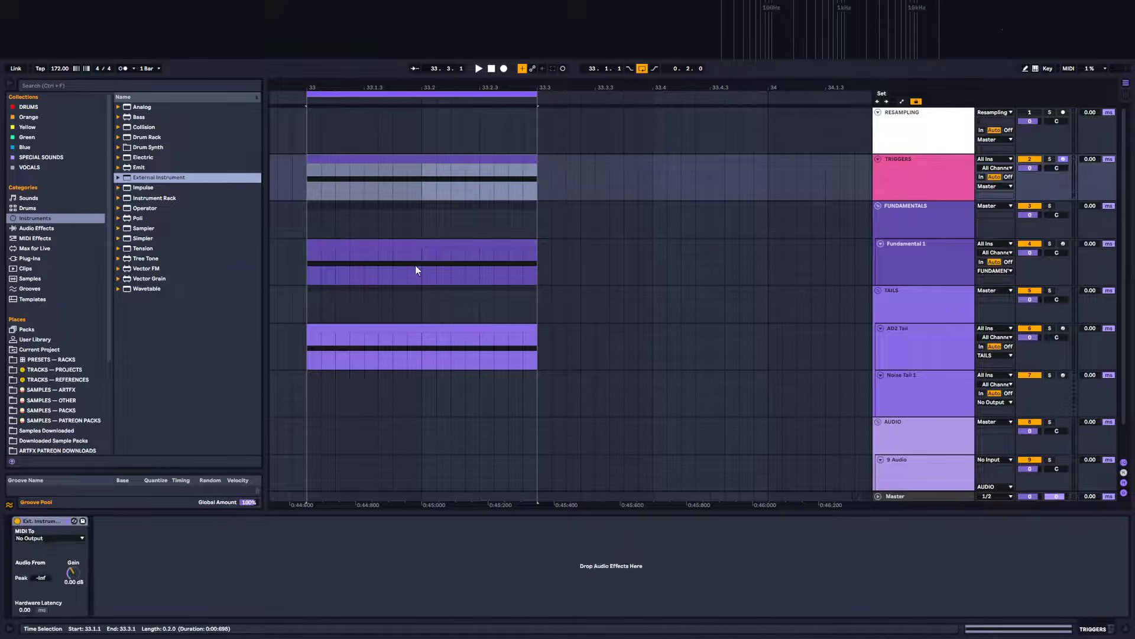
Add LFOTool from the Xfer Records plug-ins to the TRIGGERS track, enlarge its window, and close it
click(36, 260)
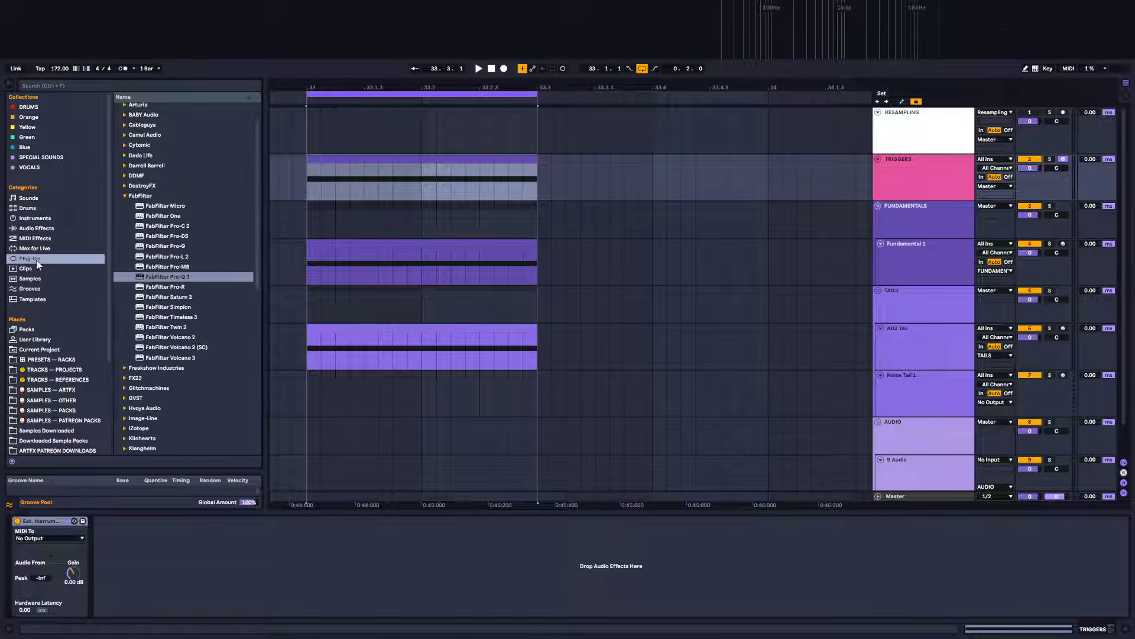
scroll(190, 337, down, 3)
scroll(162, 393, down, 7)
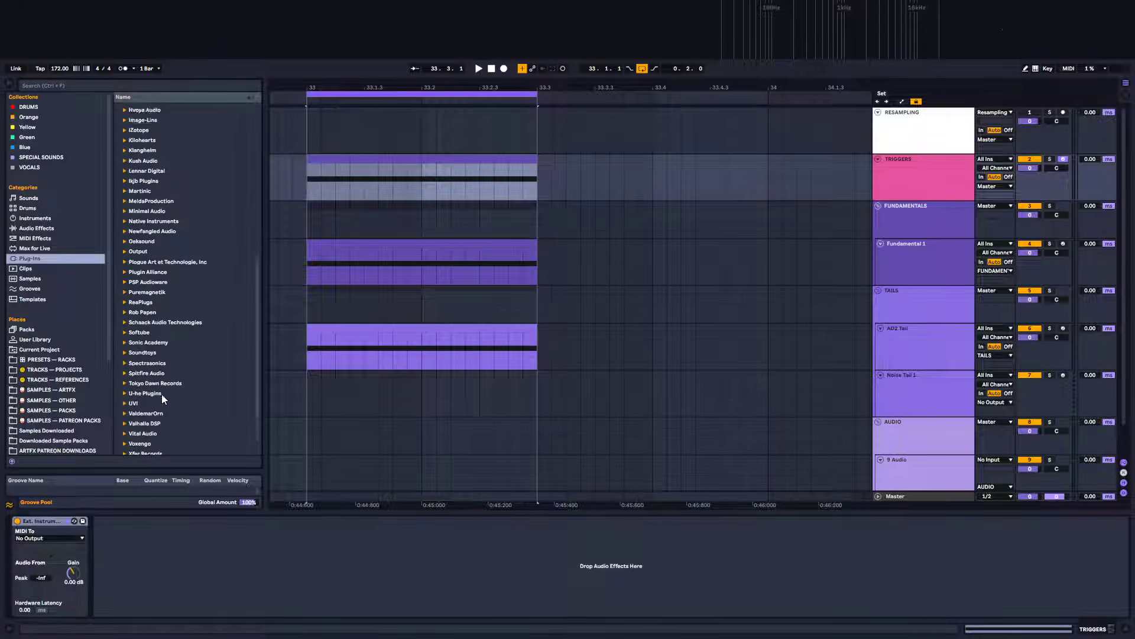
scroll(165, 393, up, 10)
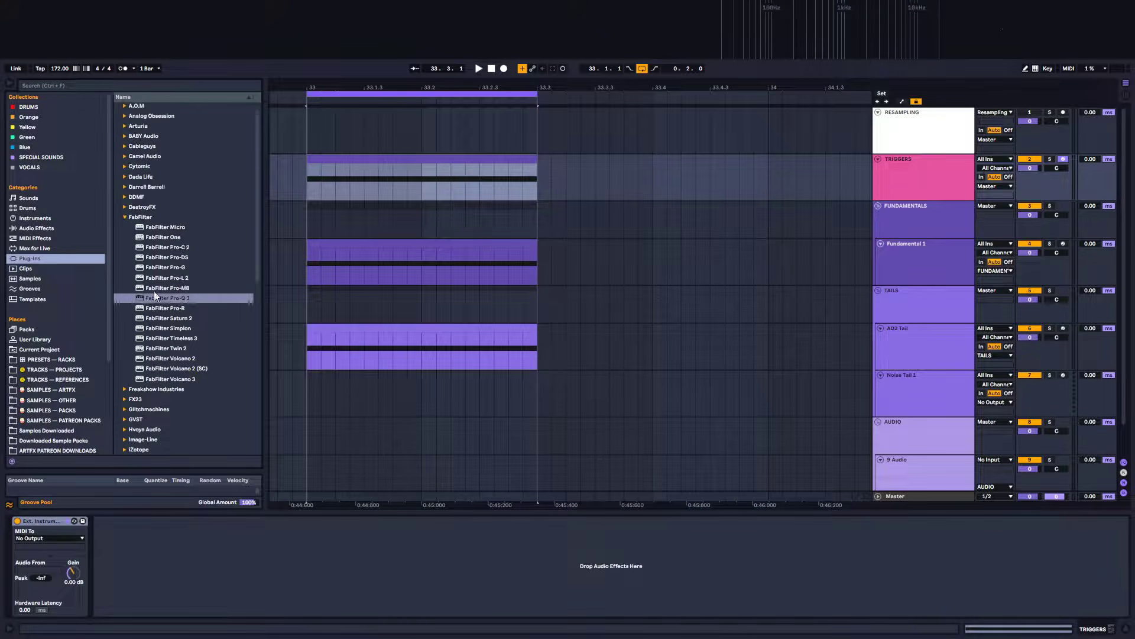
click(126, 228)
scroll(201, 375, down, 8)
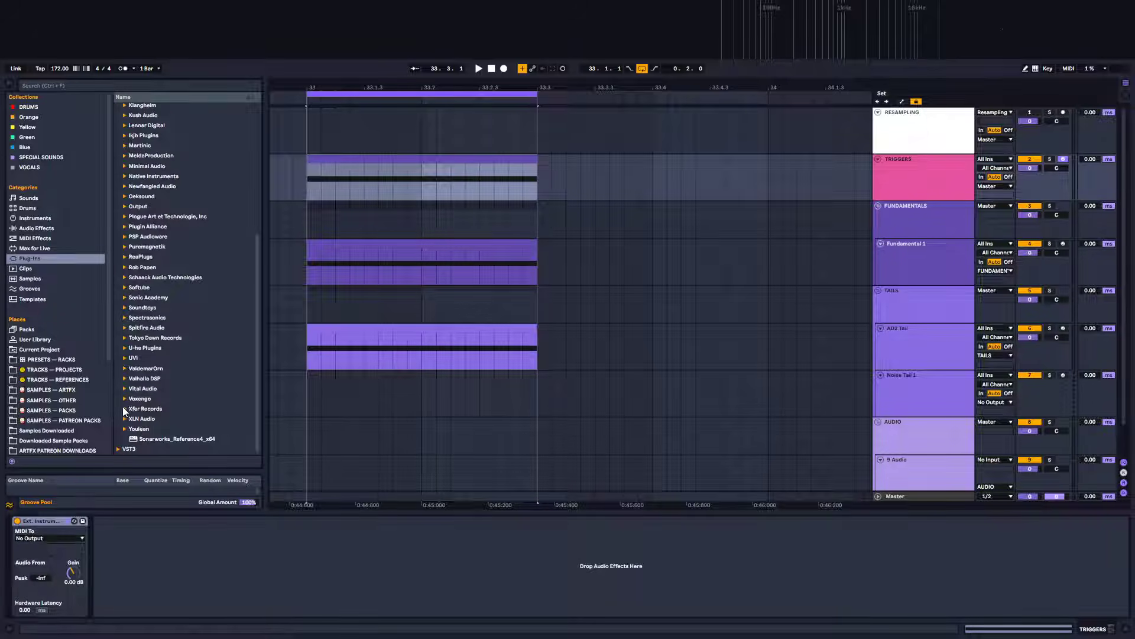
scroll(207, 410, down, 3)
drag(151, 378, 233, 553)
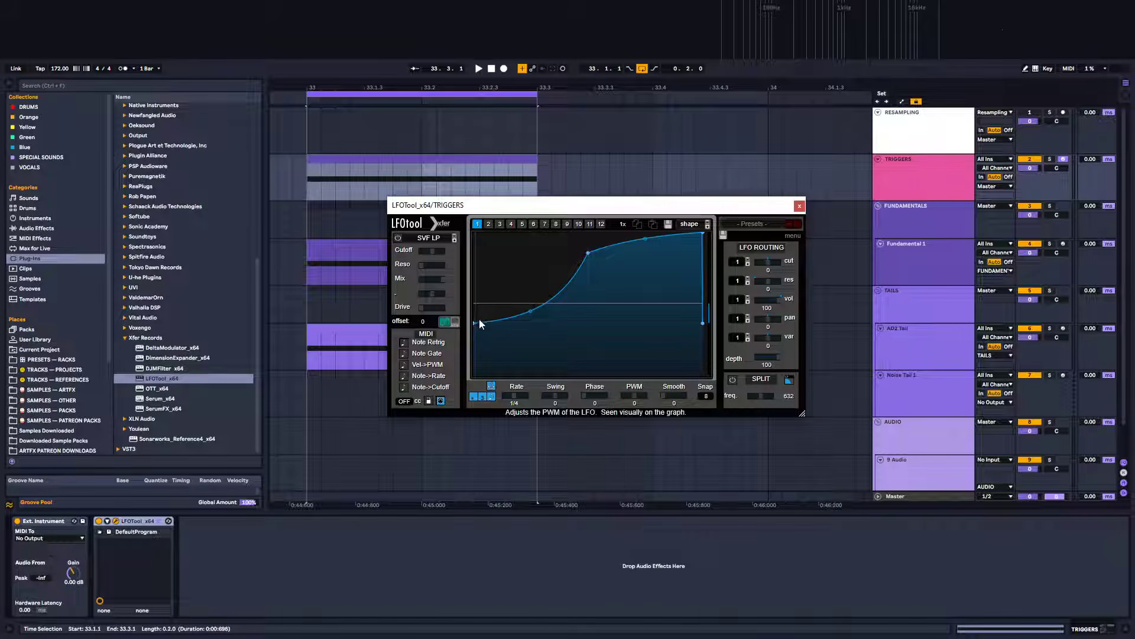
drag(802, 412, 976, 571)
drag(687, 205, 575, 249)
drag(399, 412, 378, 292)
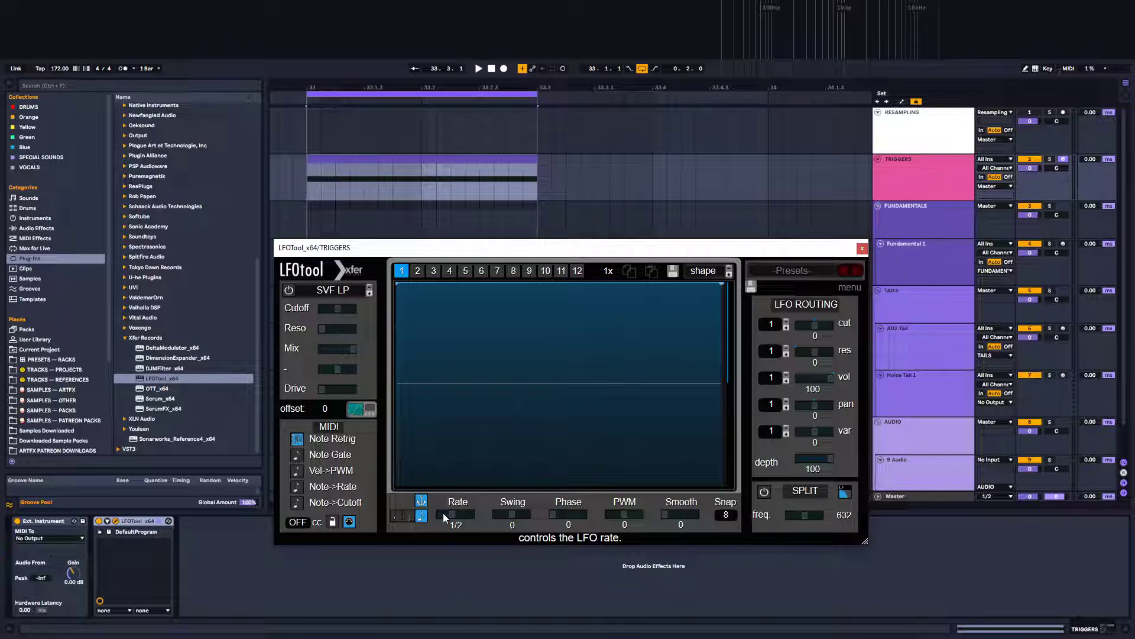
click(862, 248)
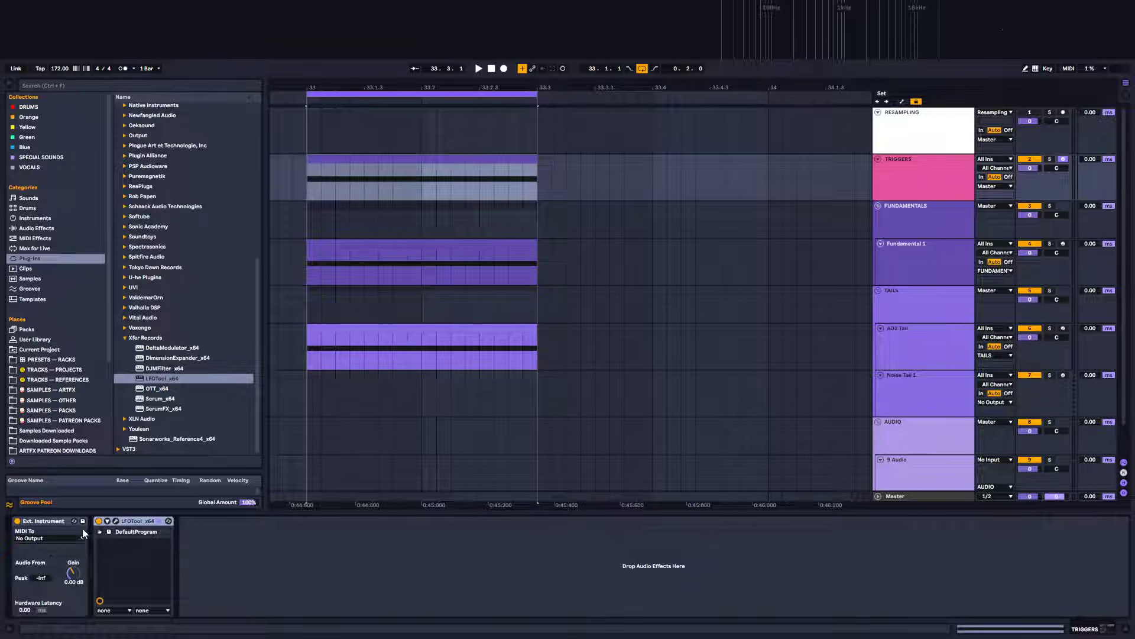
Move LFOTool from the TRIGGERS track into the AD2 Tail track's device chain
click(64, 538)
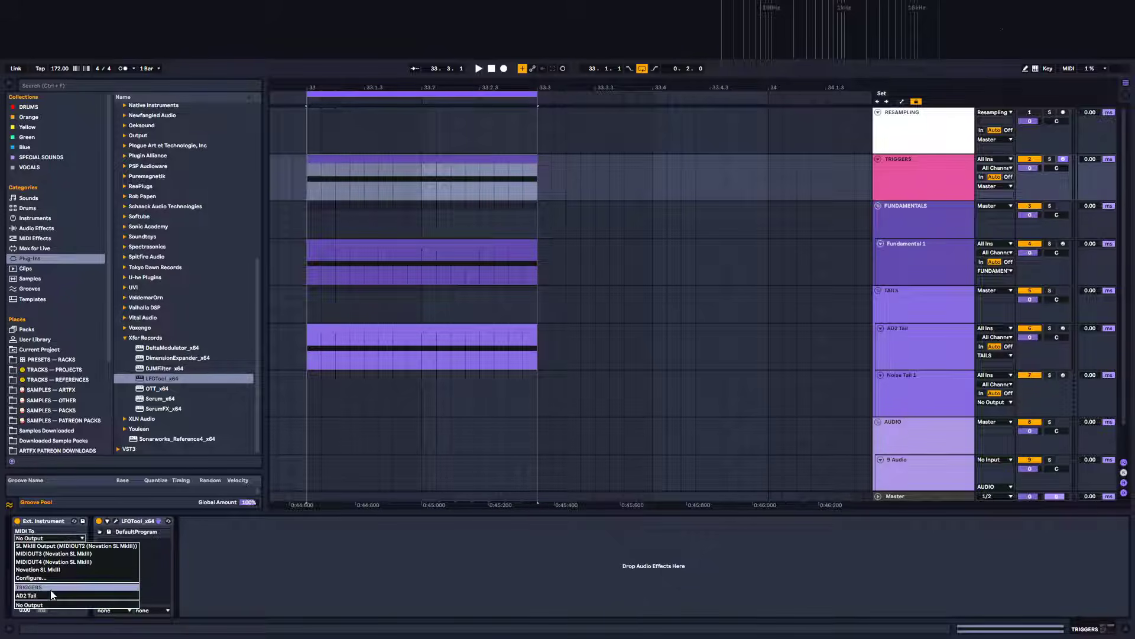
click(128, 513)
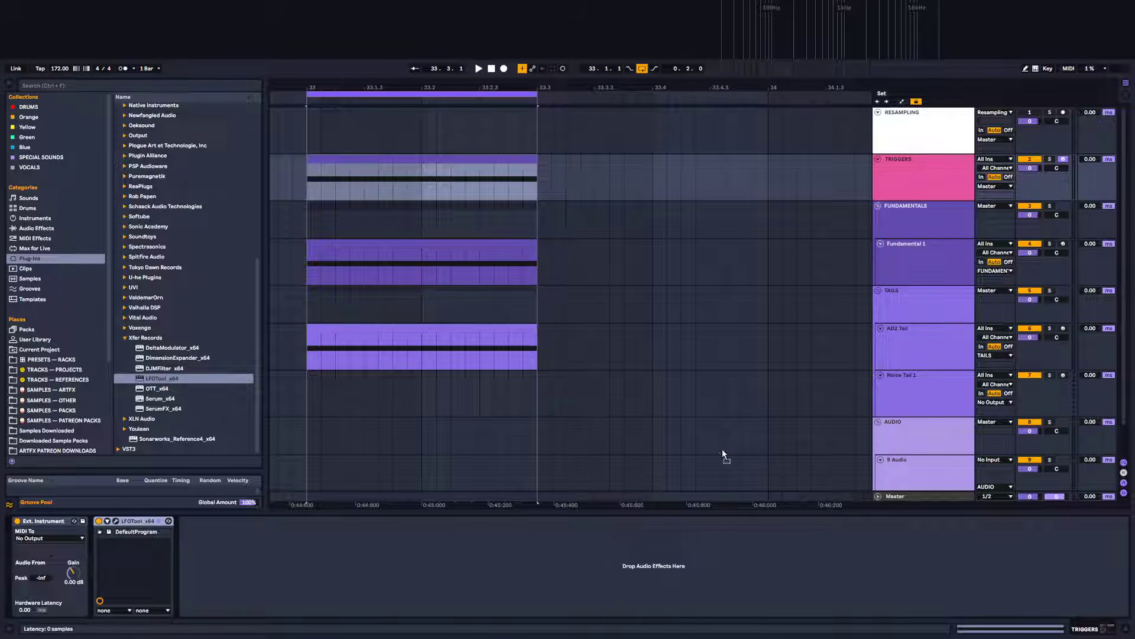
click(921, 332)
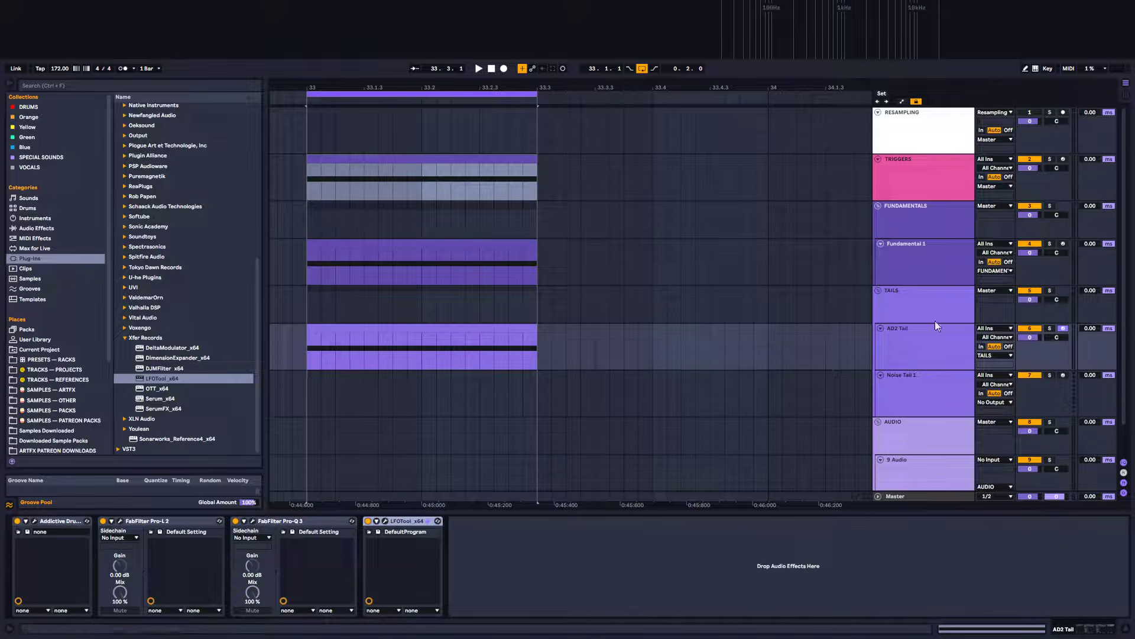
click(906, 172)
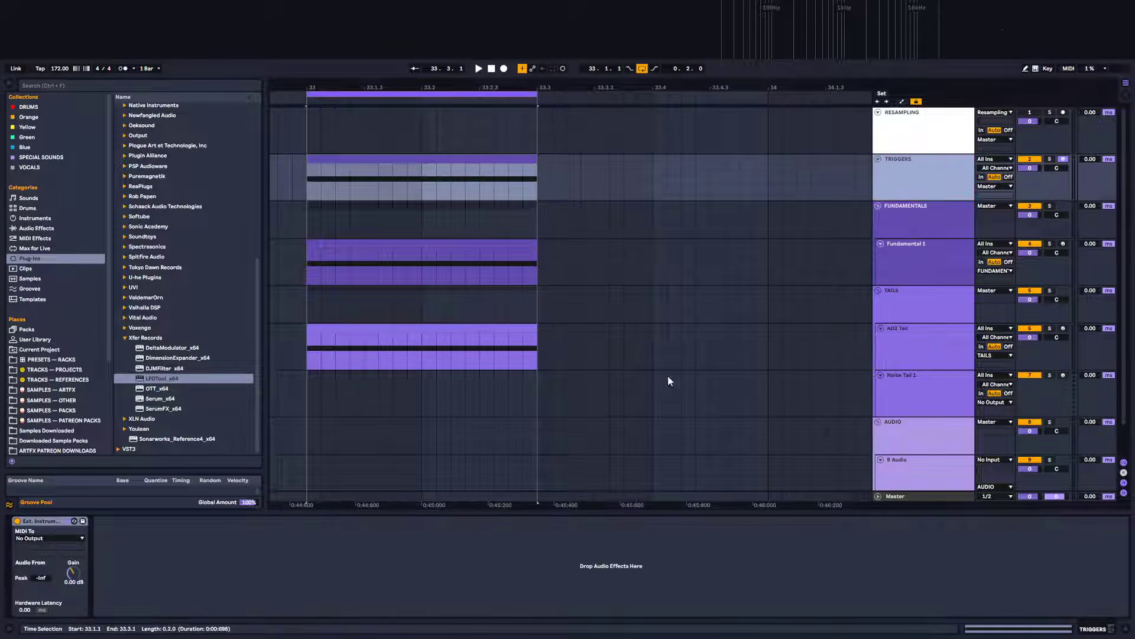
Assign the TRIGGERS track colour to its clips
right_click(947, 173)
click(986, 390)
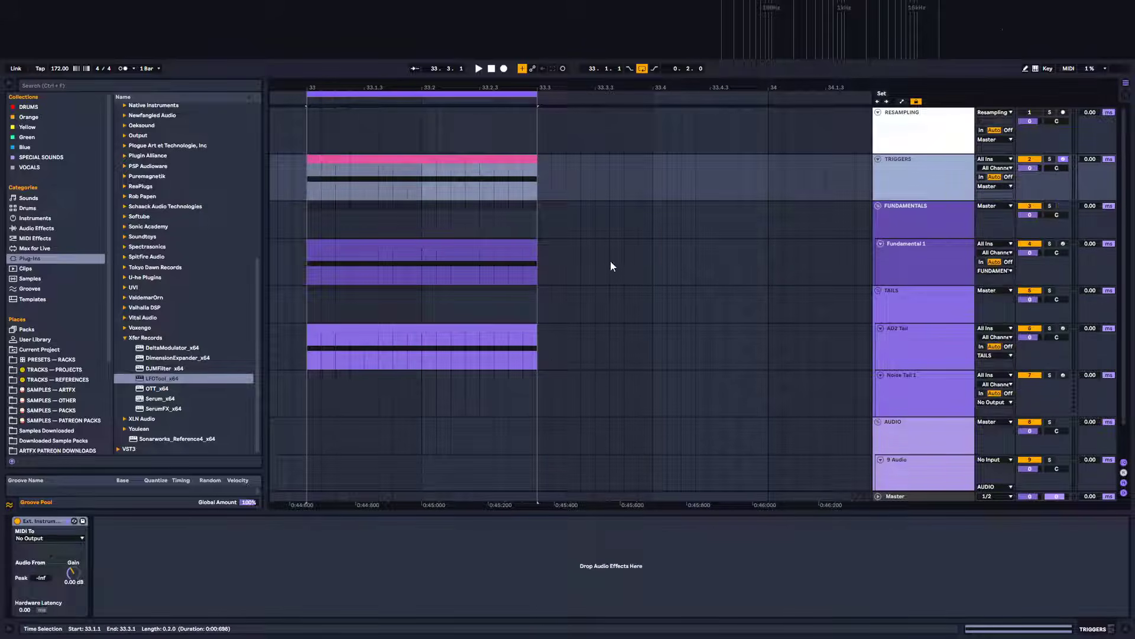
Route the External Instrument's MIDI output to AD2 Tail, targeting 1-LFOTool x64
click(44, 538)
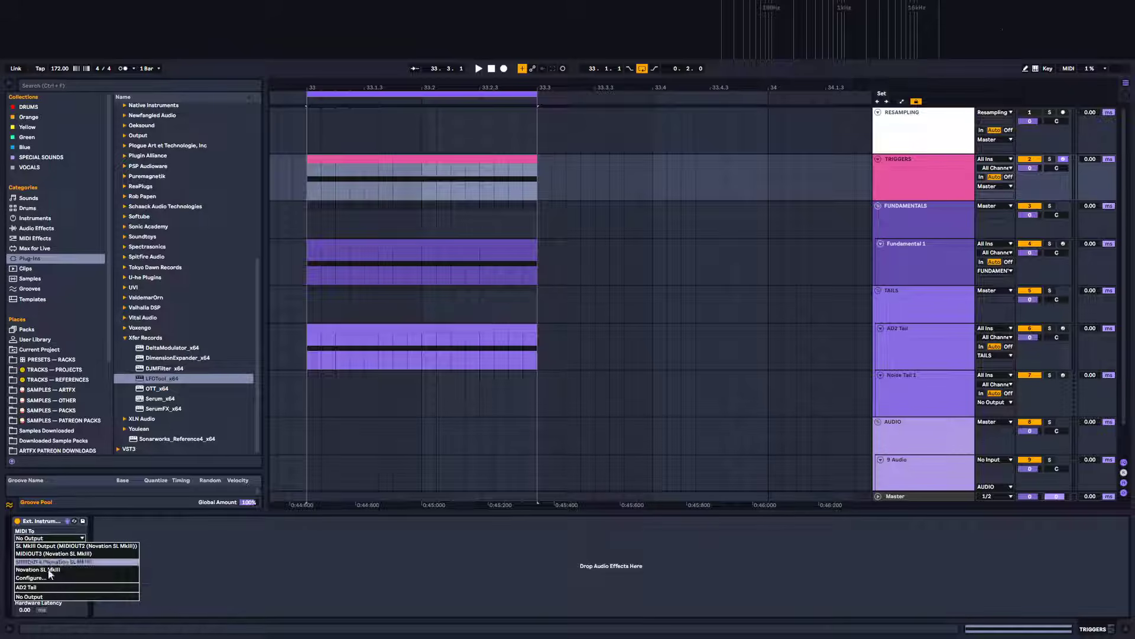
click(43, 587)
click(50, 547)
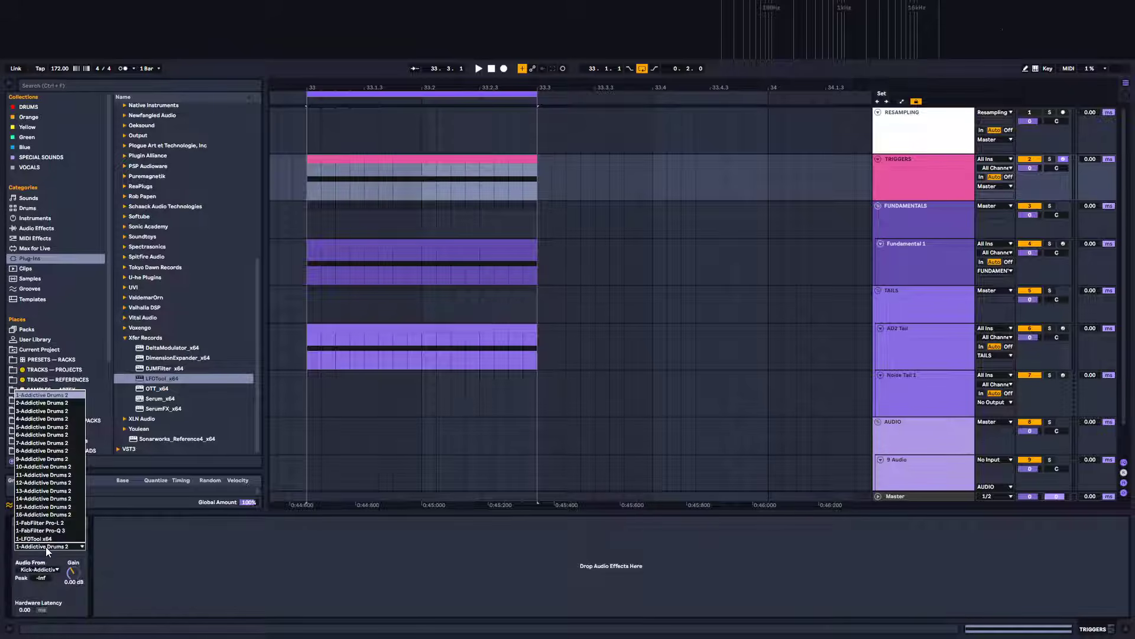
click(49, 539)
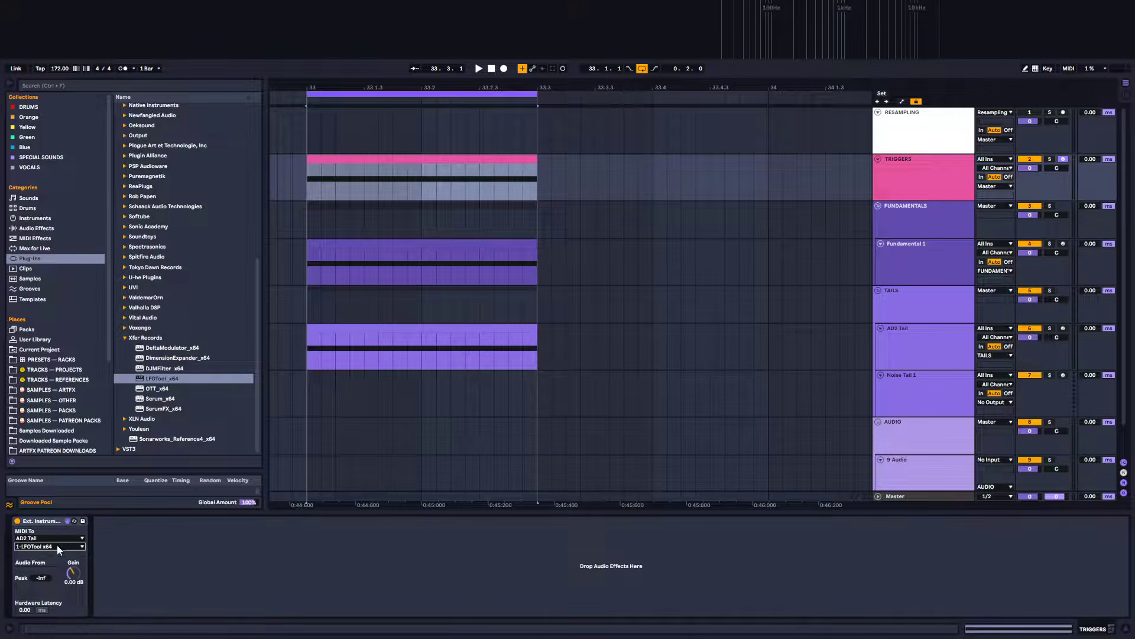
Group the External Instrument into an Instrument Rack and show its chain list
key(ctrl+g)
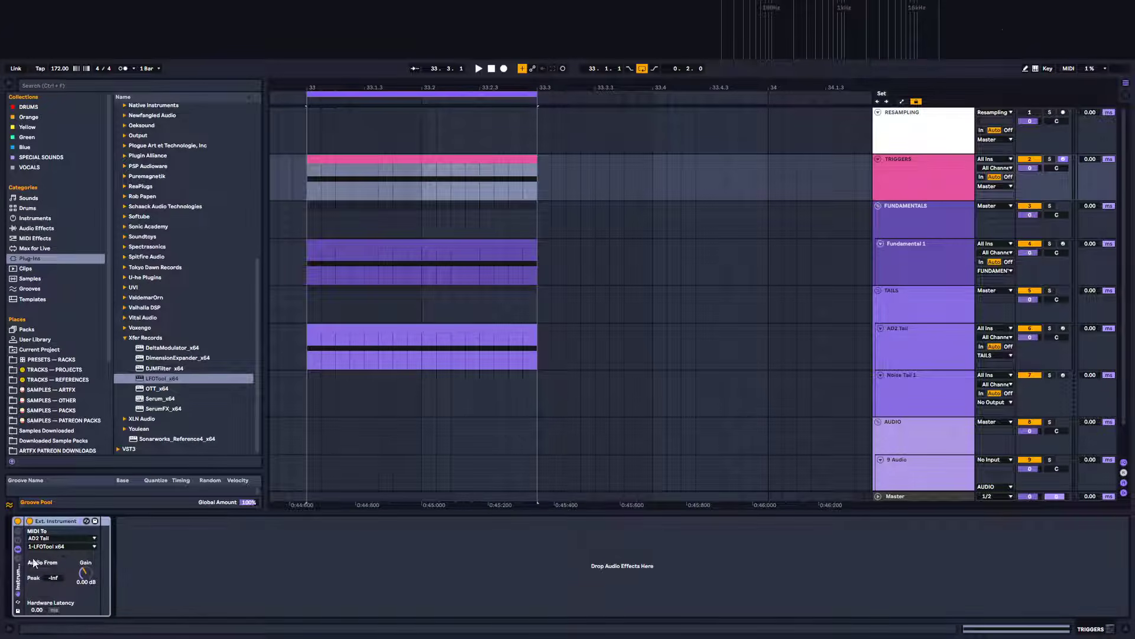
click(18, 558)
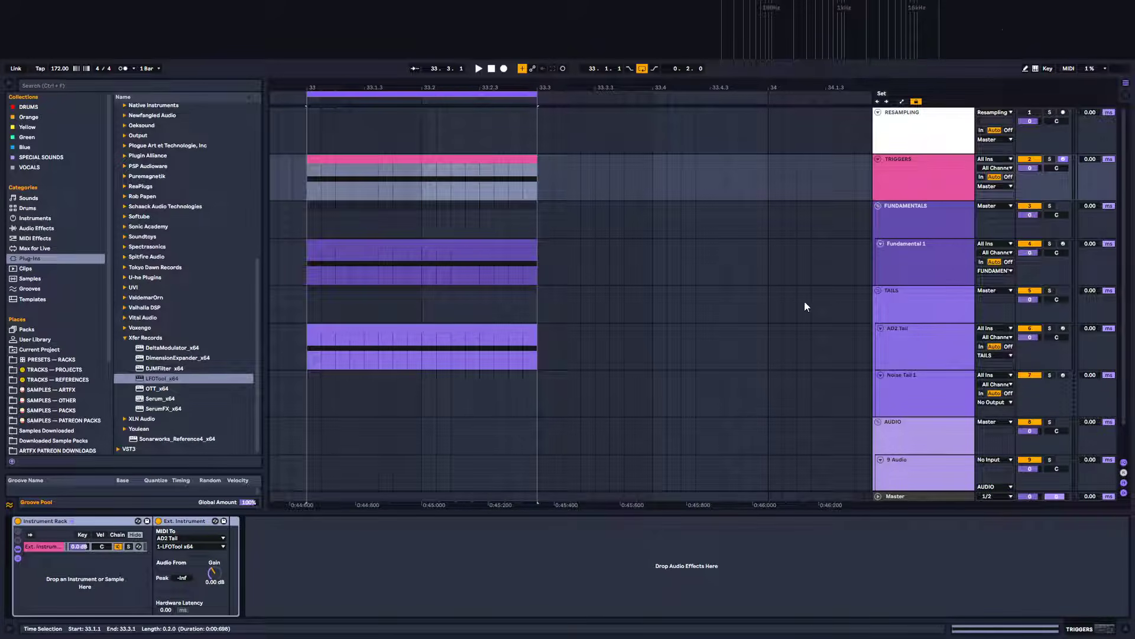
Open the LFOTool window on the AD2 Tail track and play the loop to audition it
click(919, 346)
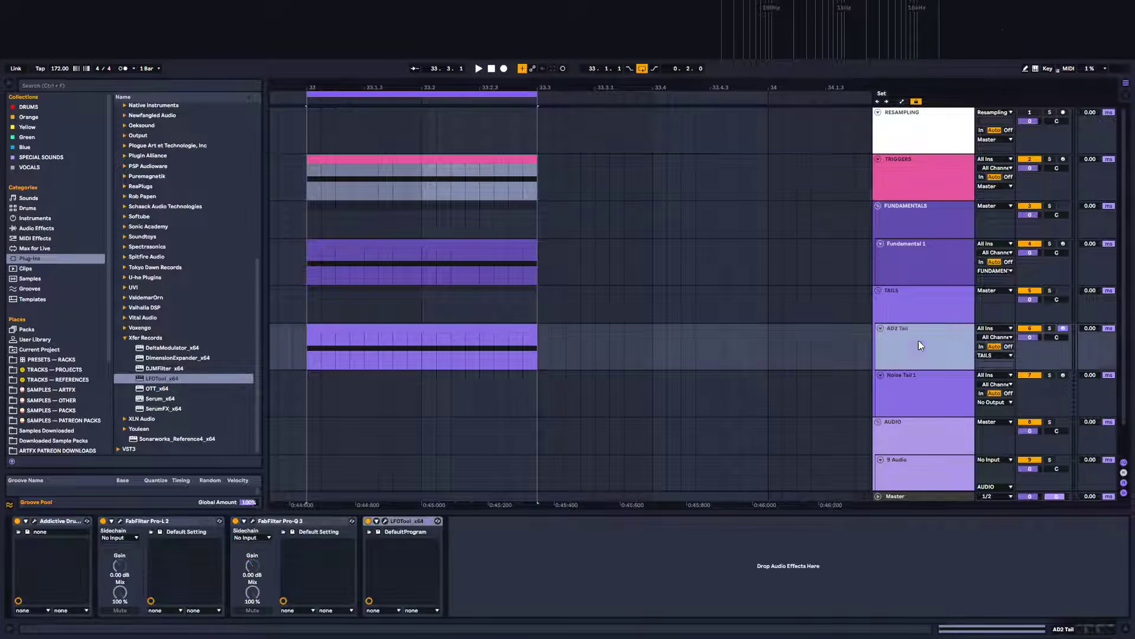
click(386, 521)
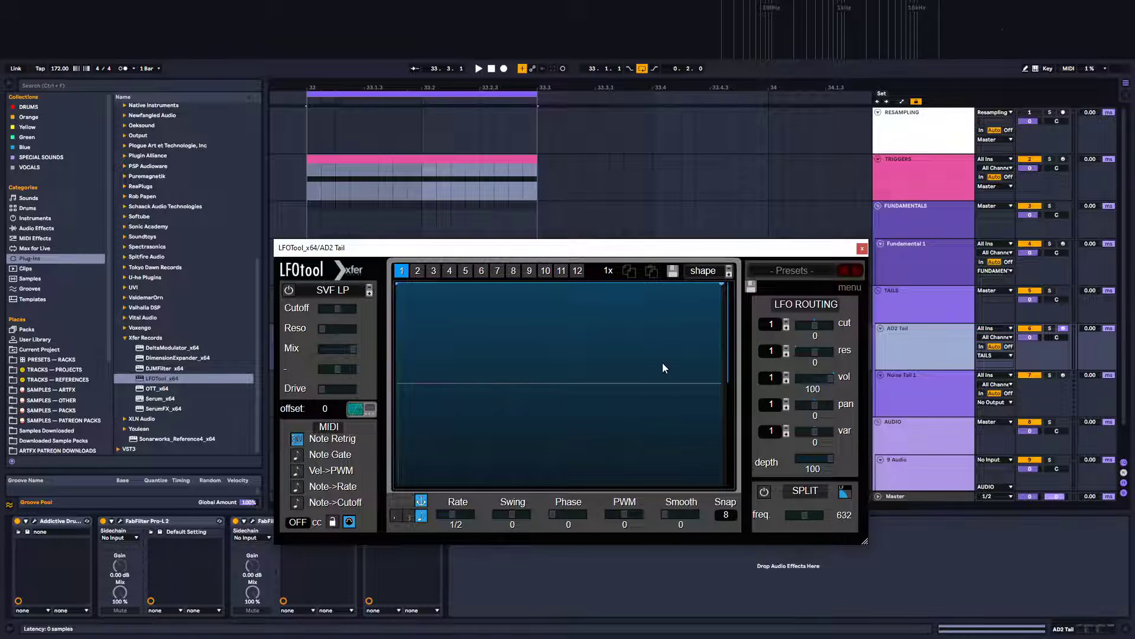
key(space)
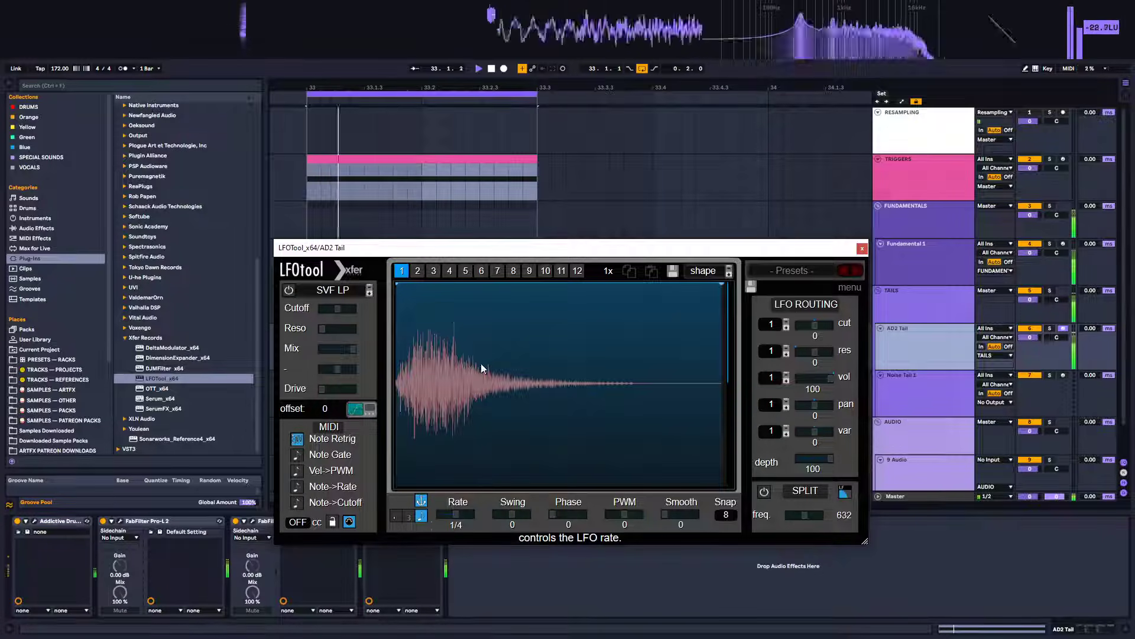
key(space)
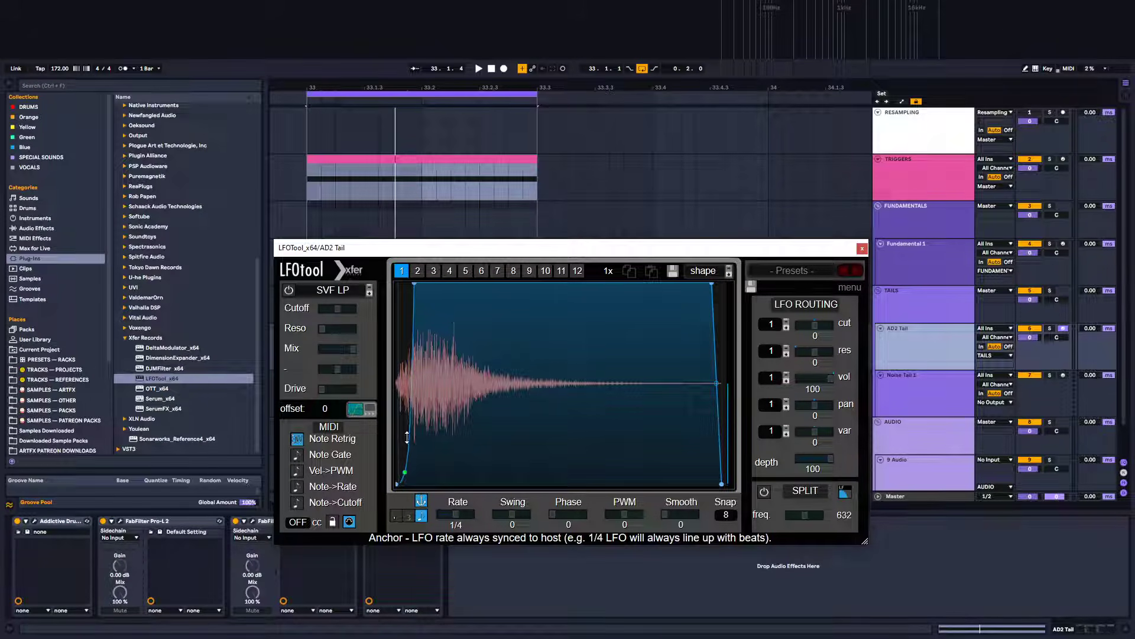
key(space)
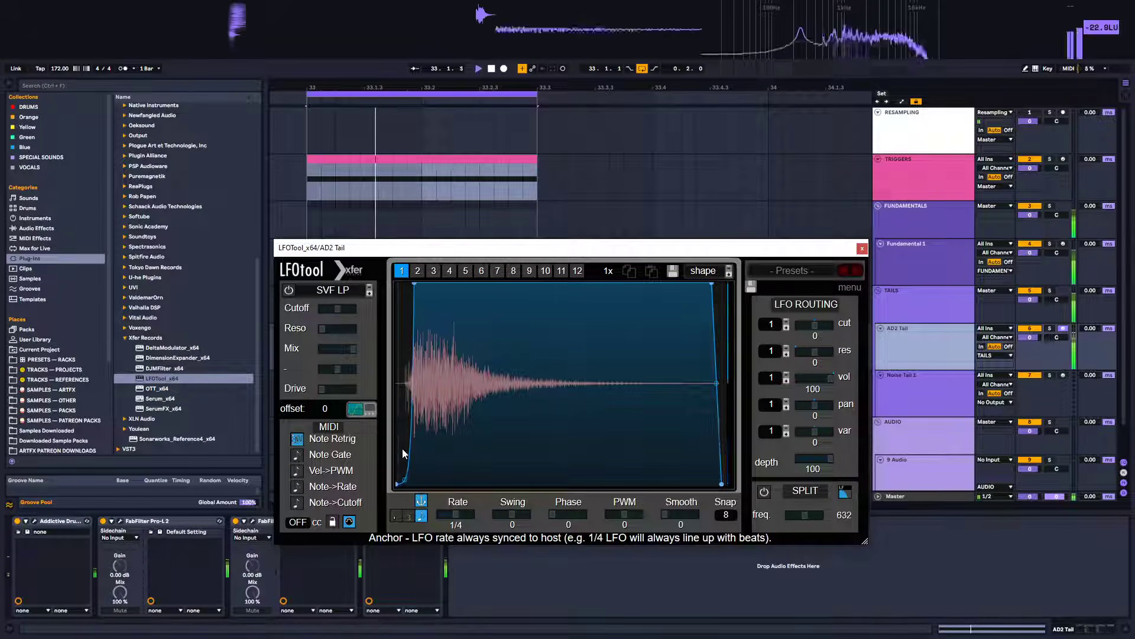
key(space)
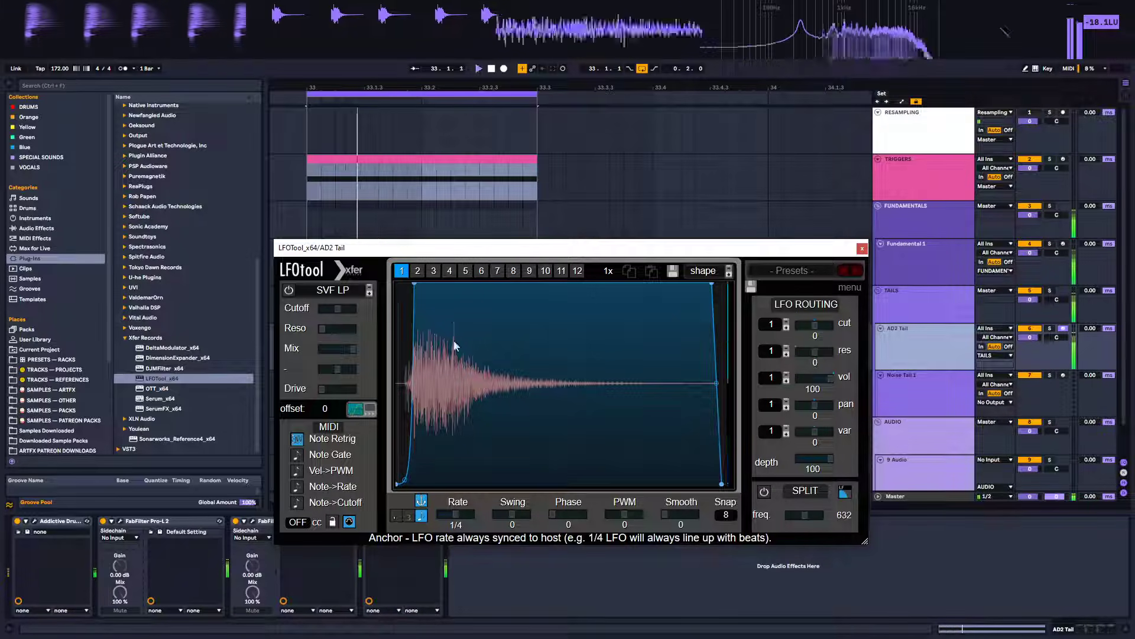
Reshape the LFOTool envelope into a fast attack, short hold, and curved decay reaching zero before the cycle ends
mouse_move(415, 285)
mouse_down()
mouse_move(432, 280)
mouse_move(418, 270)
mouse_up()
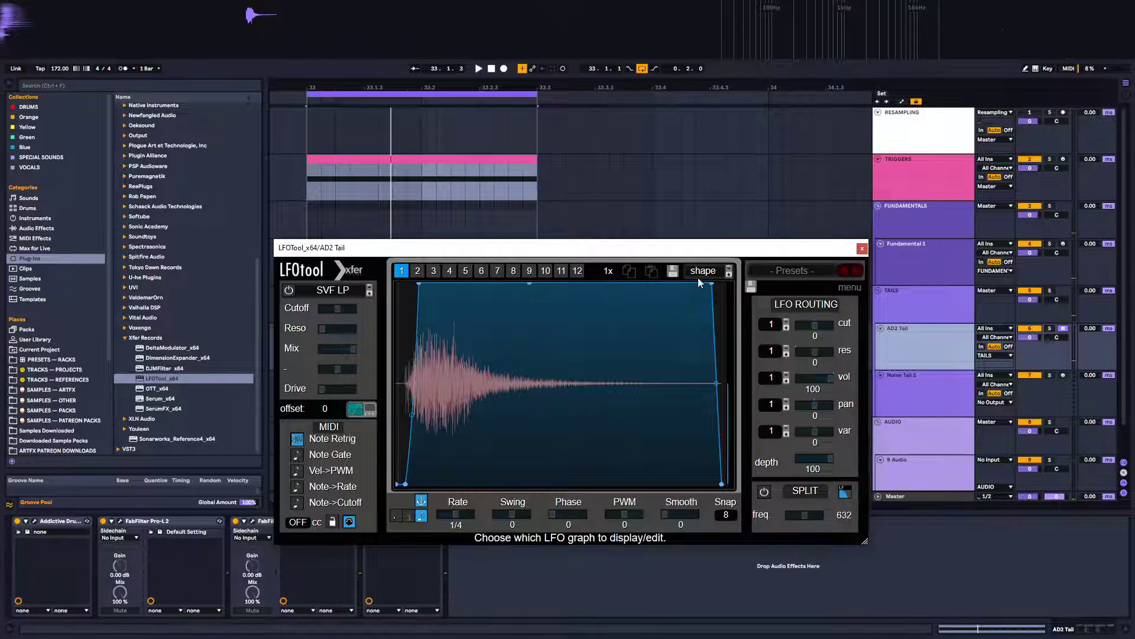
drag(709, 290, 690, 588)
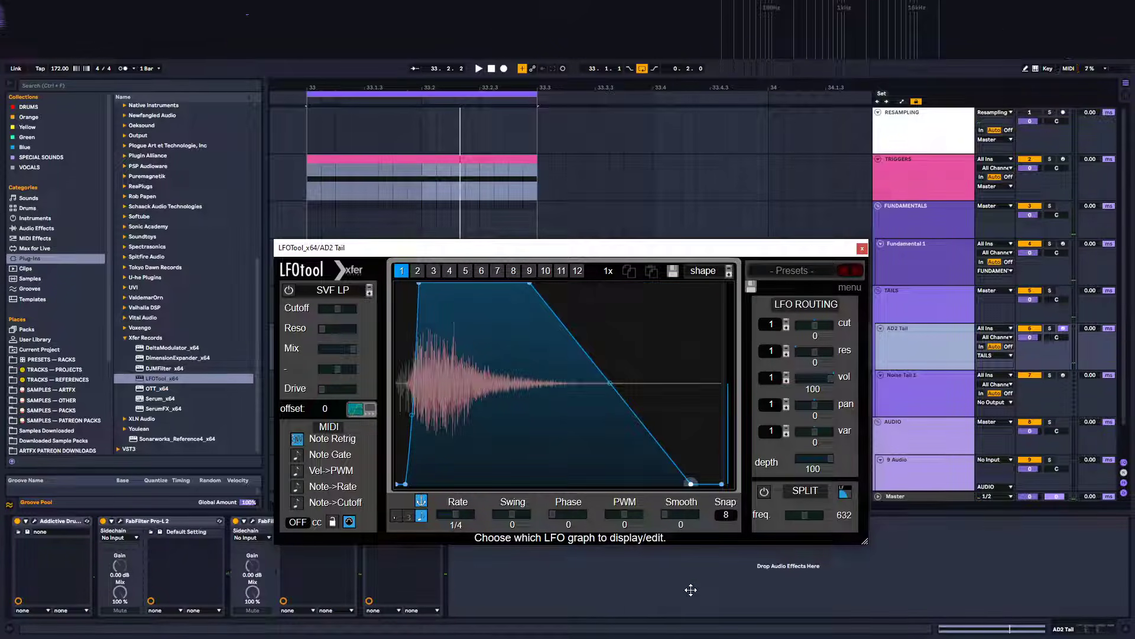
drag(528, 284, 581, 267)
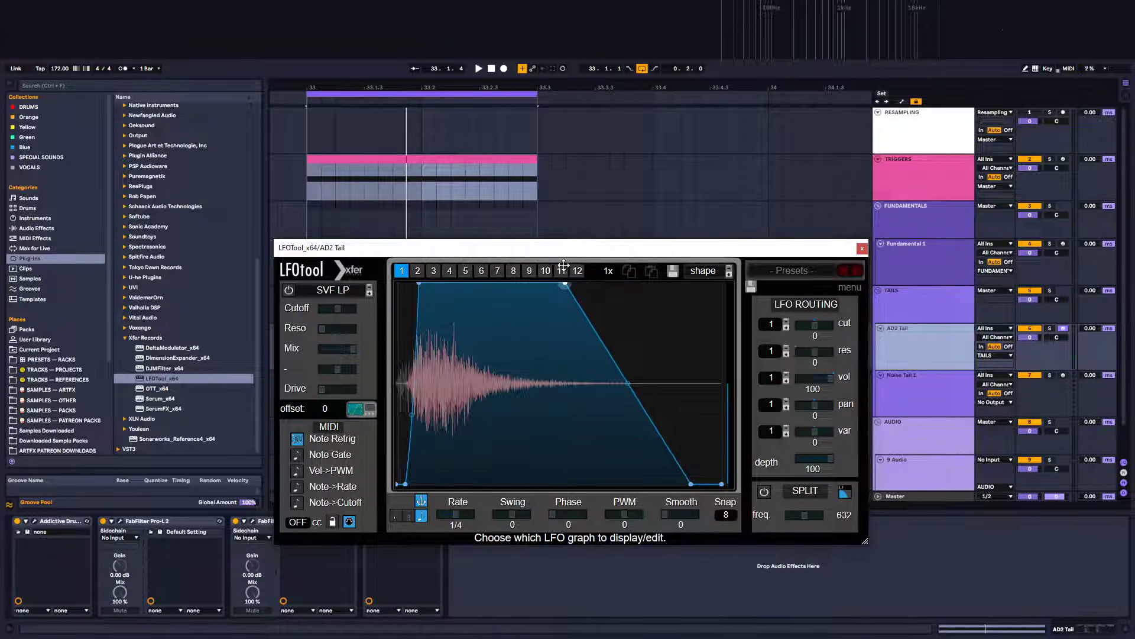
drag(495, 261, 480, 261)
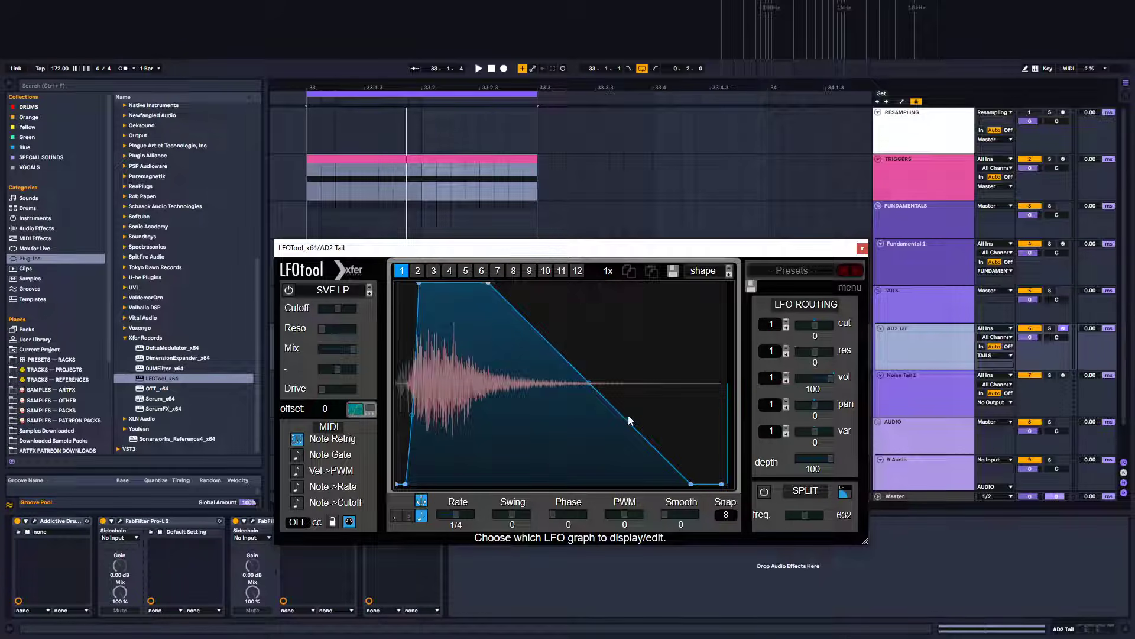
drag(590, 385, 560, 416)
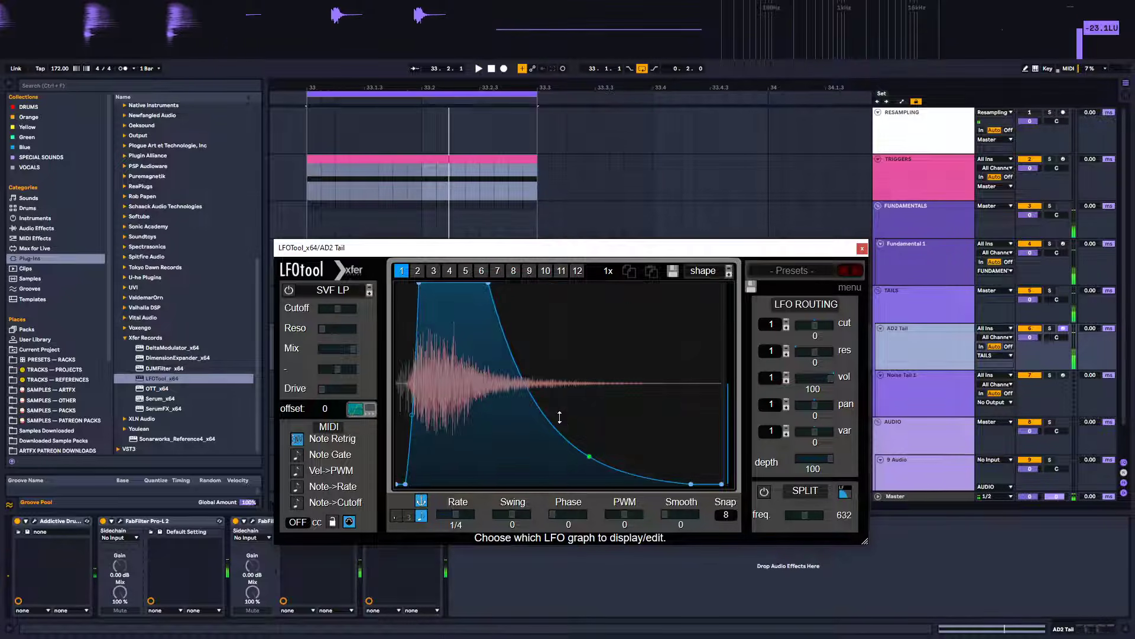
Play the loop, shorten the hold, and bend the decay into a rounded convex curve, removing an extra point
key(space)
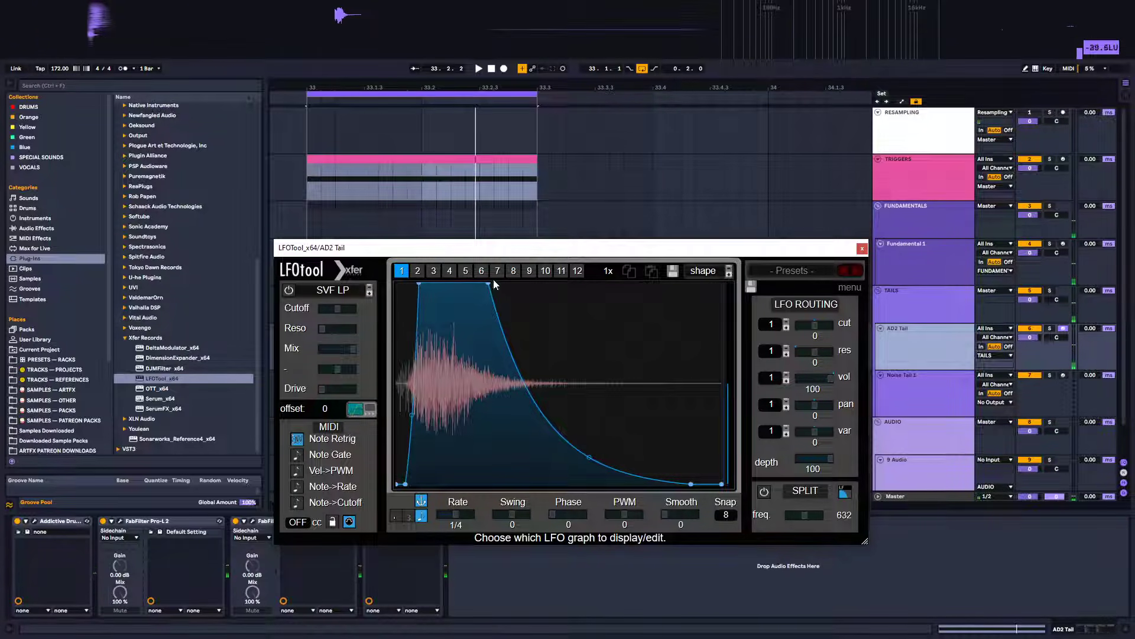
drag(485, 284, 454, 273)
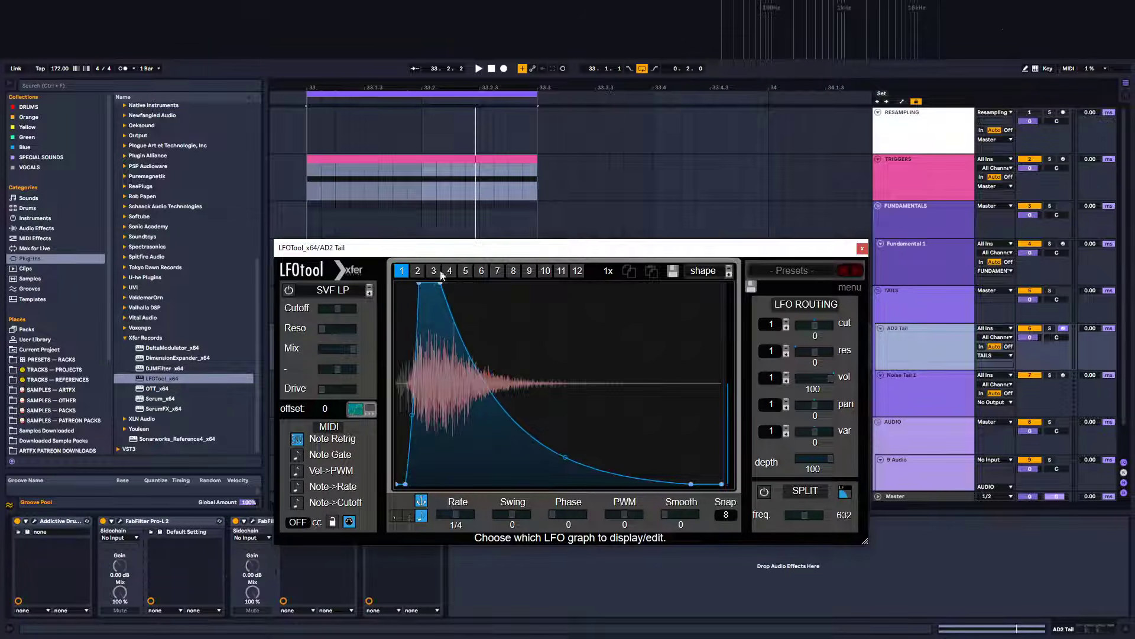
key(space)
drag(566, 457, 611, 317)
double_click(691, 484)
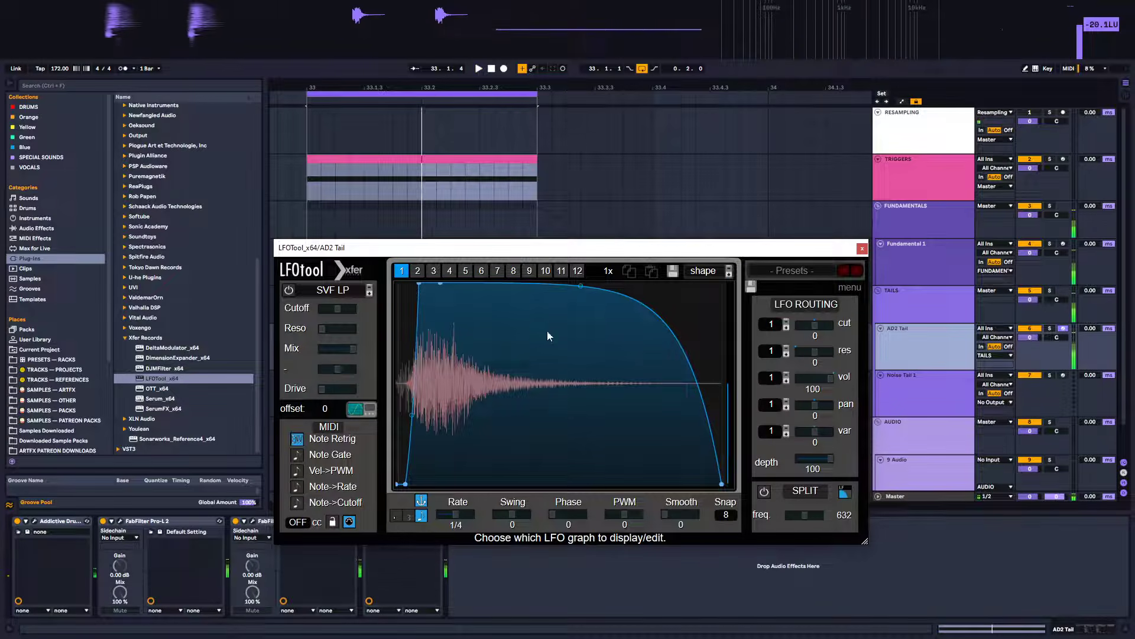
Refine the LFOTool decay curve, adding a point near the end and pushing it toward zero at the cycle's end
drag(584, 285, 574, 323)
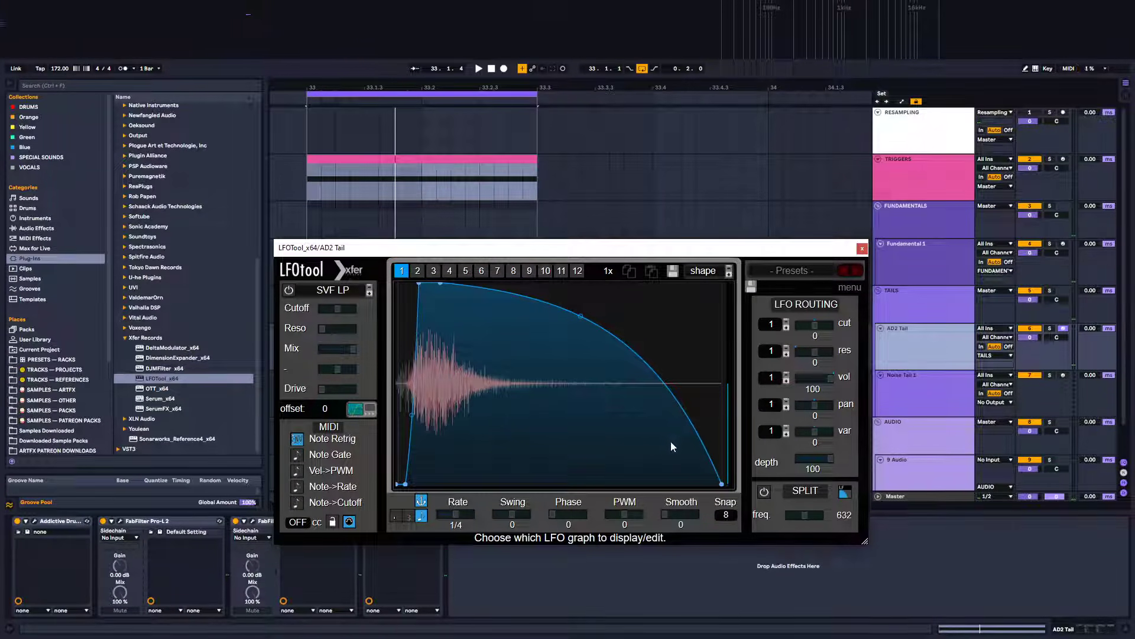
double_click(696, 454)
drag(697, 455, 674, 516)
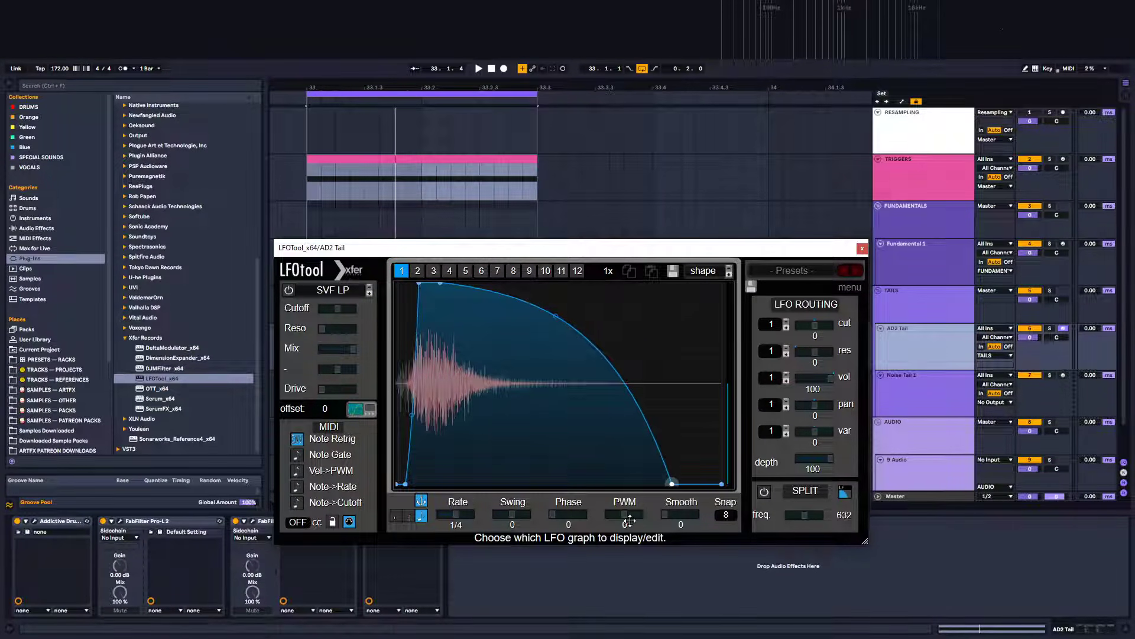
drag(551, 525, 498, 525)
drag(697, 432, 714, 505)
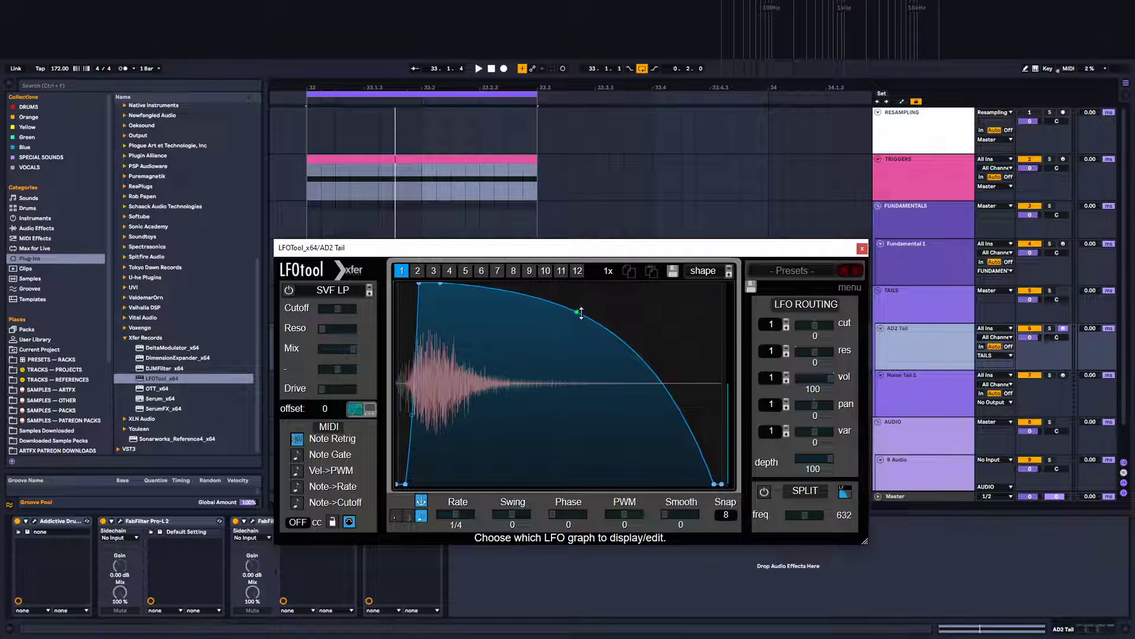
Play the loop, pull a point on the LFOTool decay curve slightly lower, and close the LFOTool window
key(space)
drag(581, 313, 561, 335)
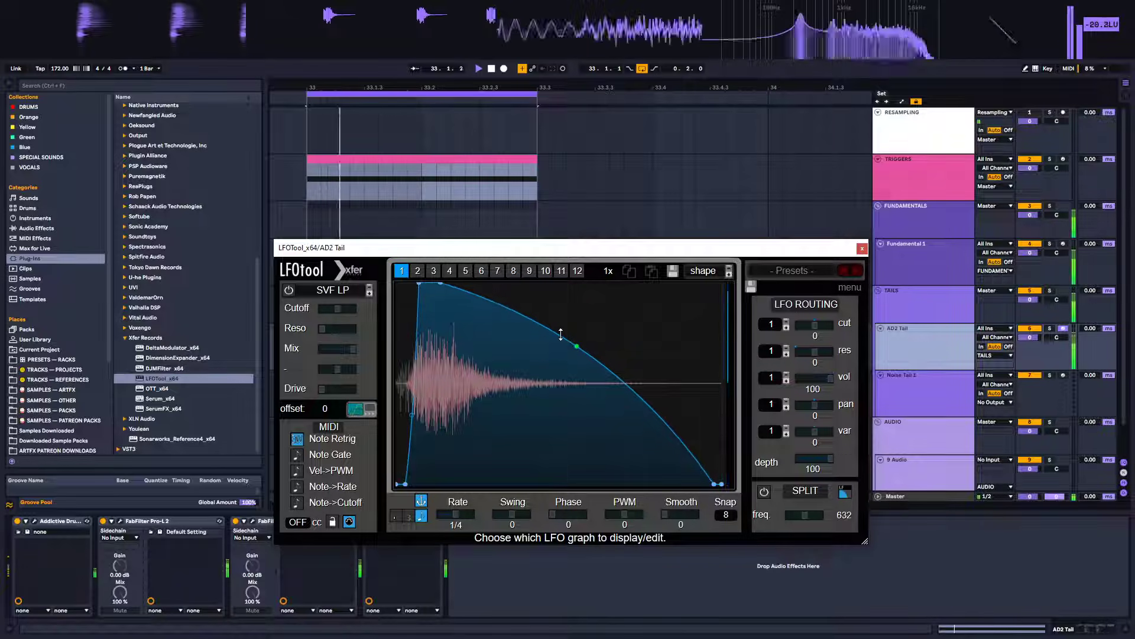
click(863, 247)
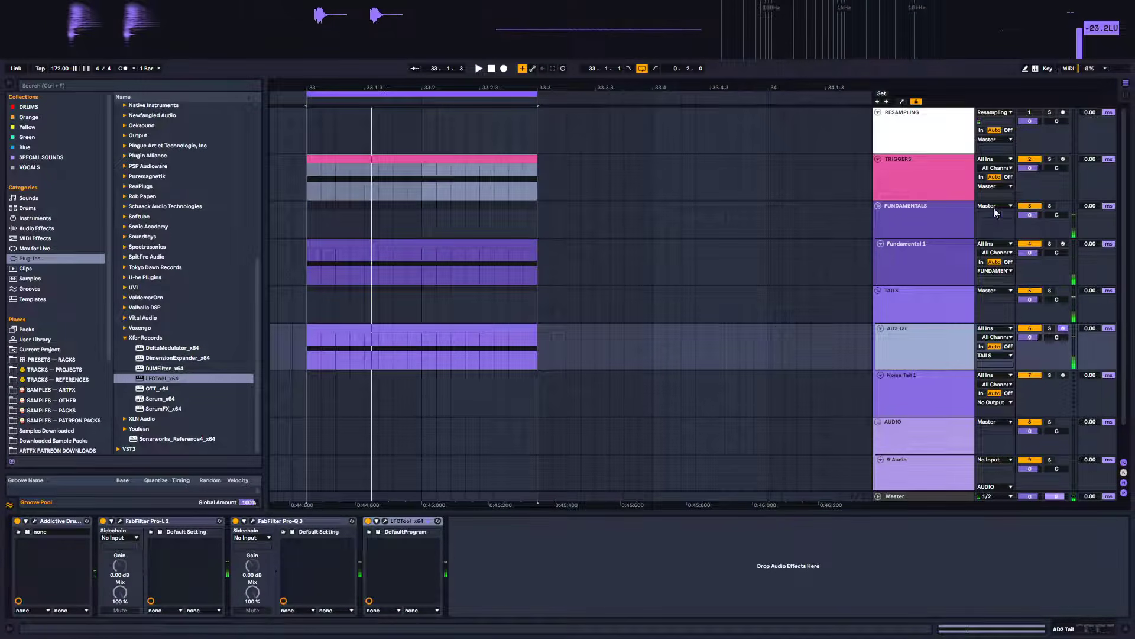
Load Serum onto the Noise Tail 1 track and close its window
click(1049, 328)
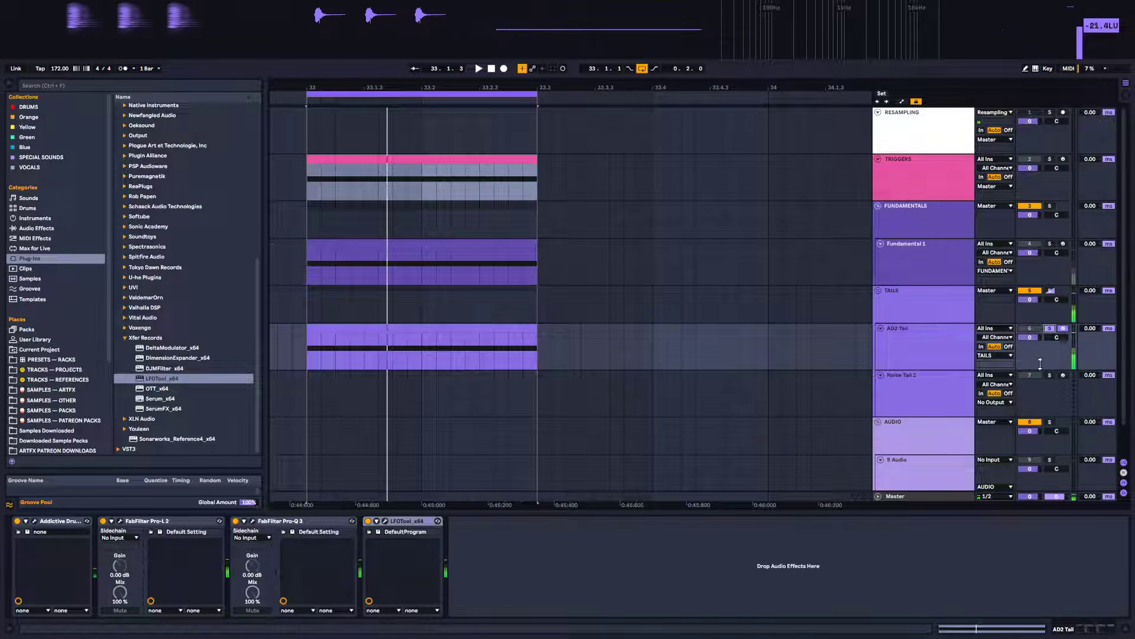
click(1051, 328)
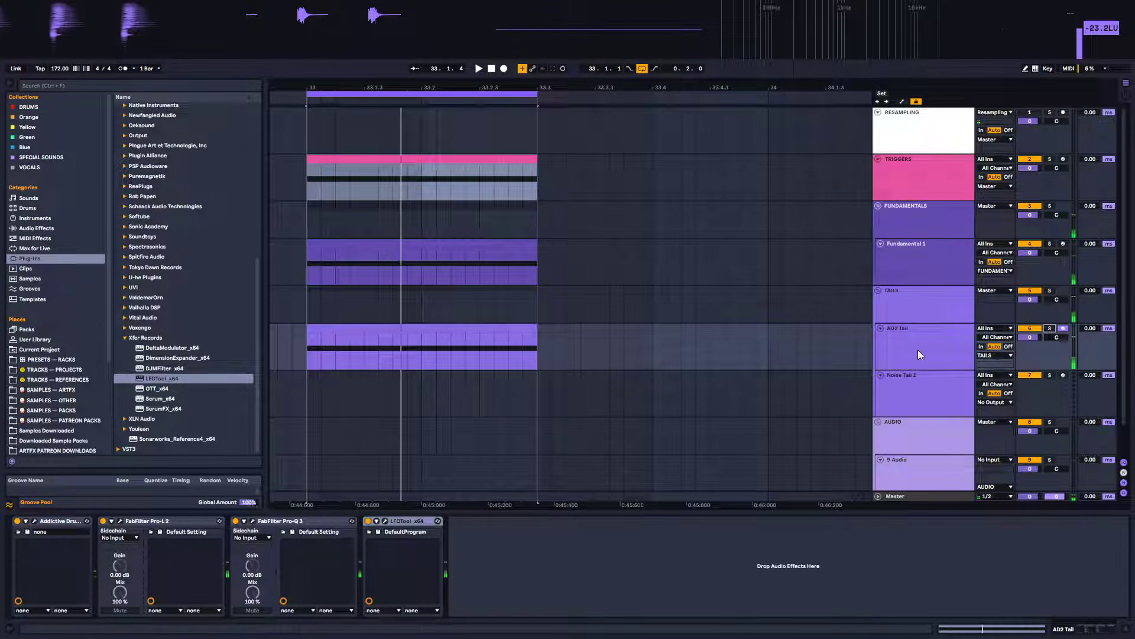
click(921, 385)
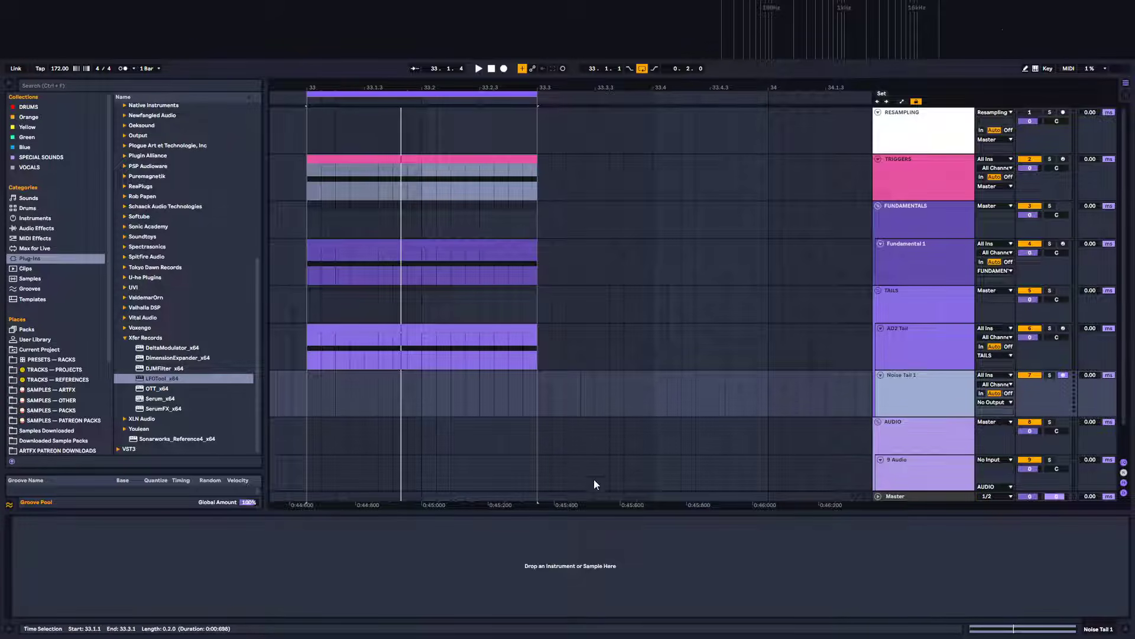
drag(160, 401, 509, 409)
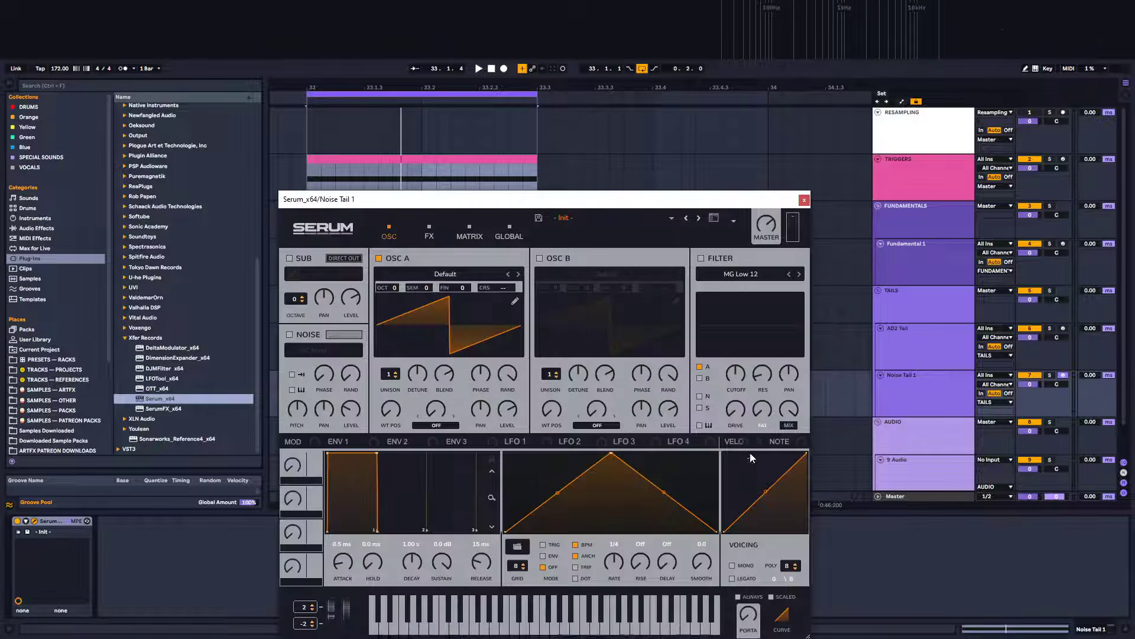
click(804, 201)
Copy the MIDI clip onto the Noise Tail 1 track and assign the track colour to its clips
drag(407, 241, 410, 397)
right_click(916, 389)
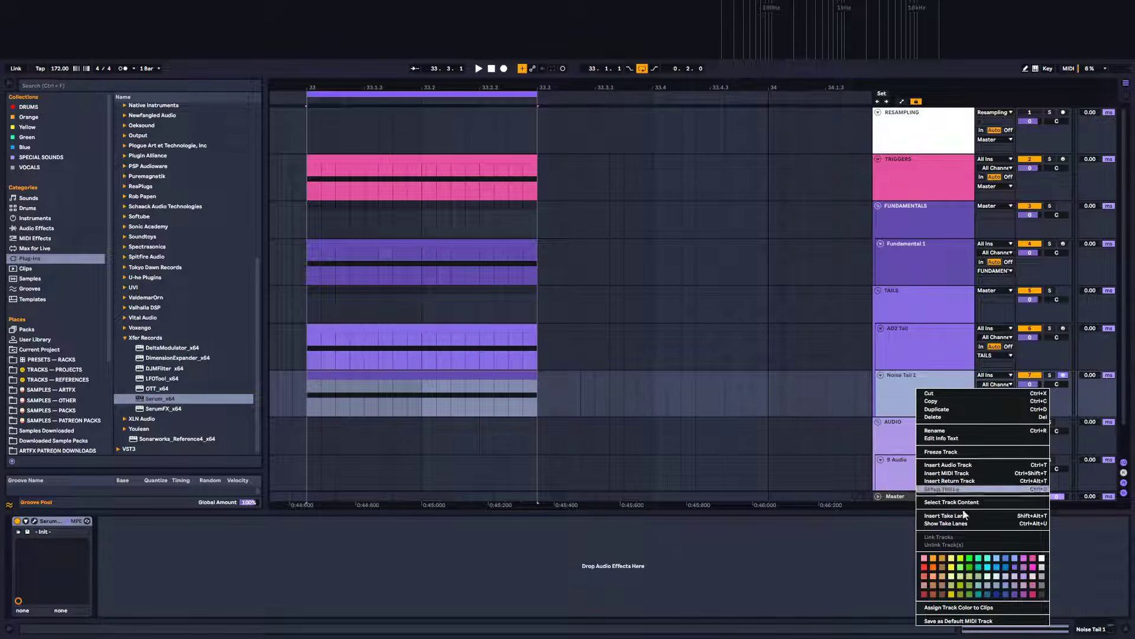
click(969, 612)
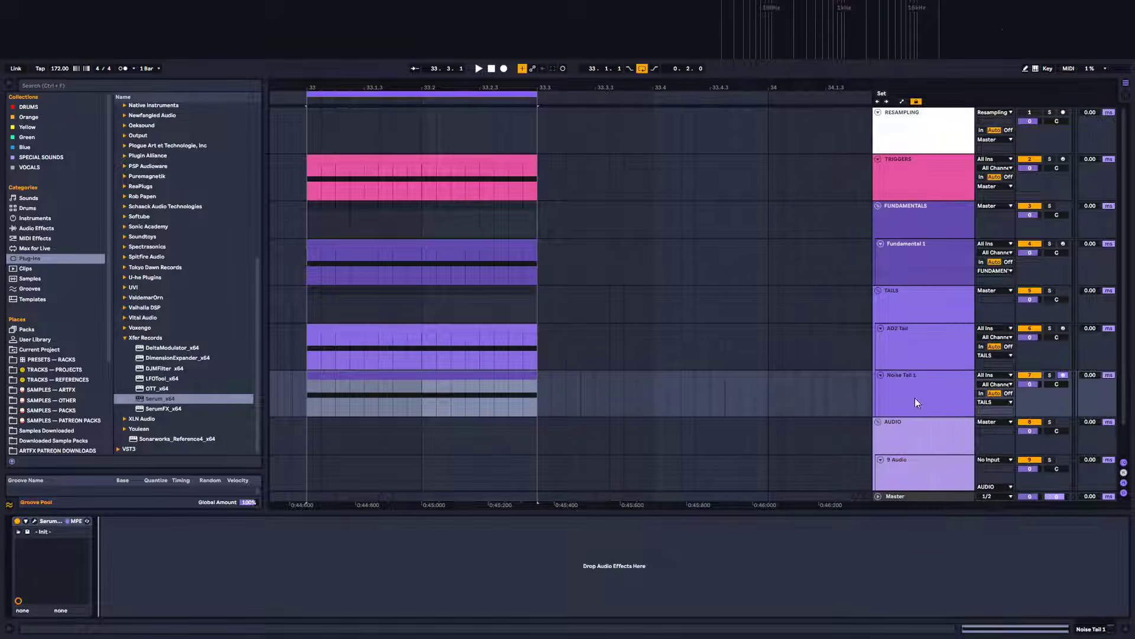
right_click(916, 402)
click(952, 598)
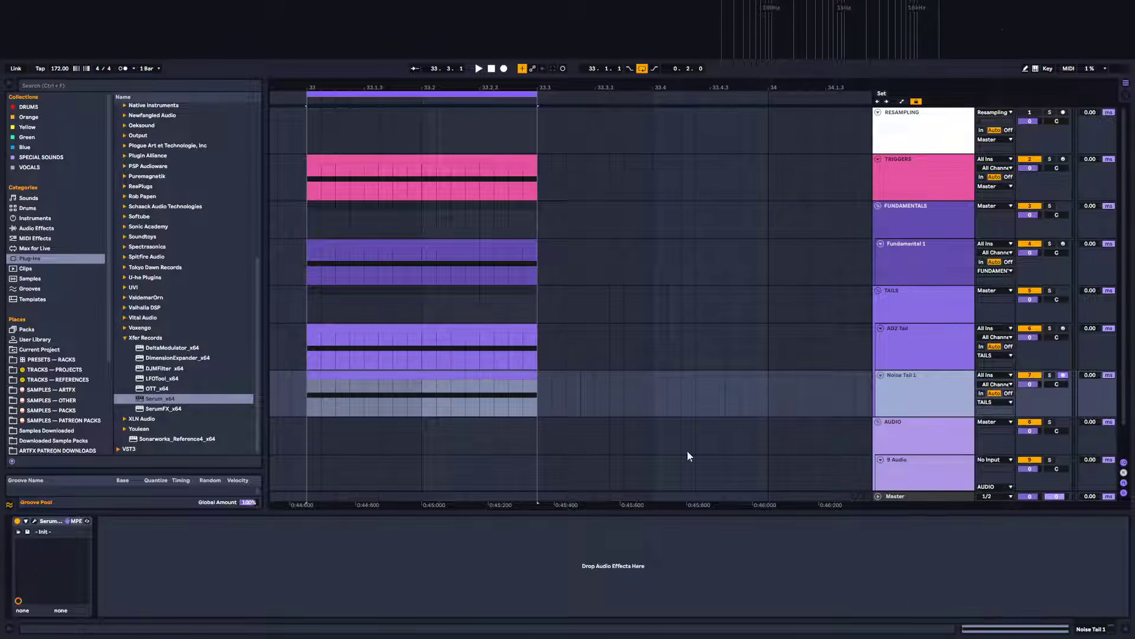
Open the Serum window on Noise Tail 1, play the loop, and switch off oscillator A
click(39, 525)
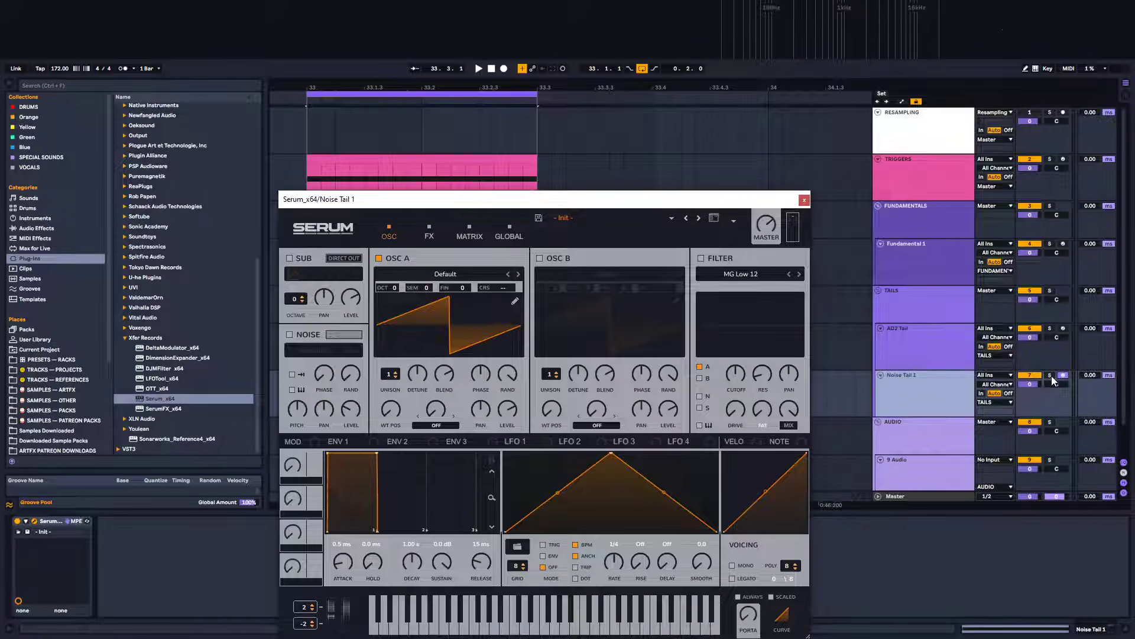
drag(528, 200, 727, 153)
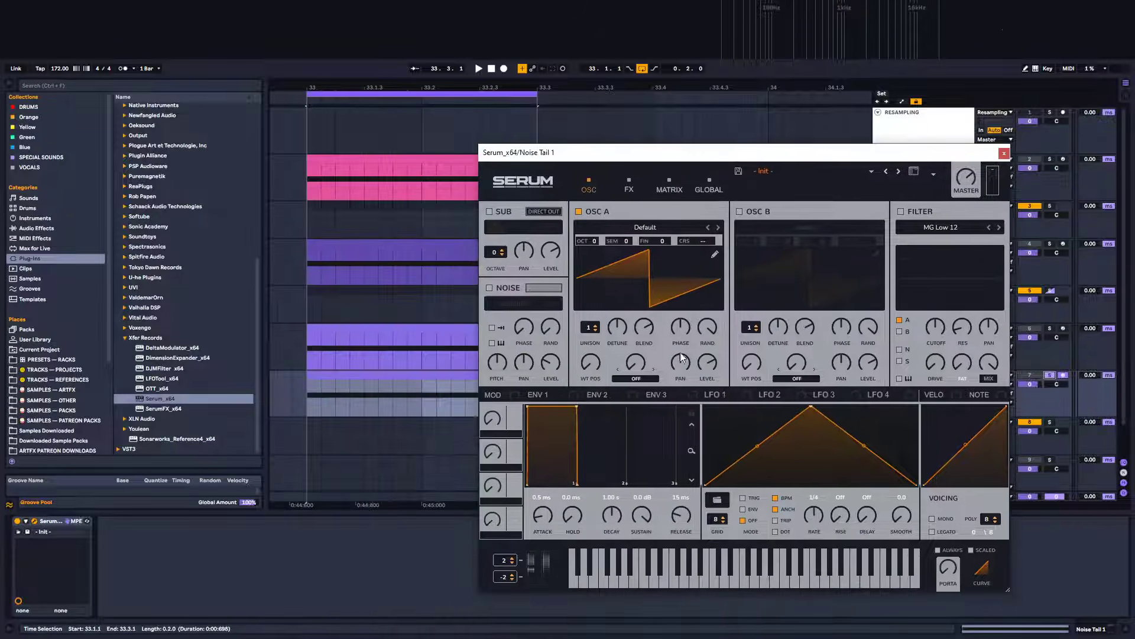
key(space)
click(578, 211)
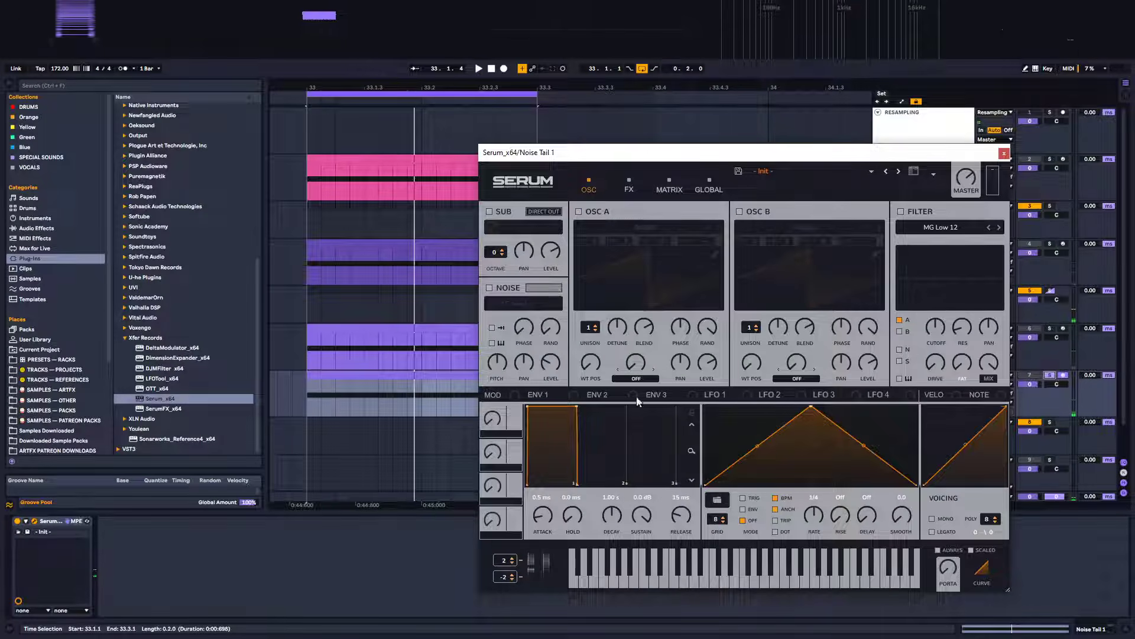
Enable Serum's noise oscillator and load the AlphaNz noise from the Analog category
click(489, 287)
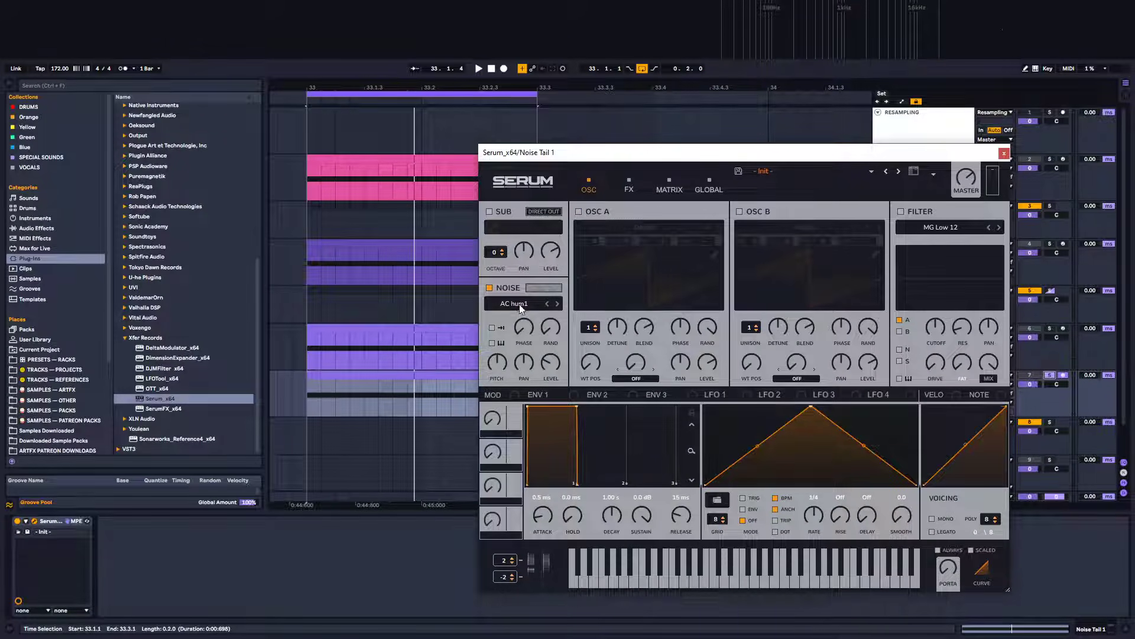
click(519, 304)
mouse_move(556, 321)
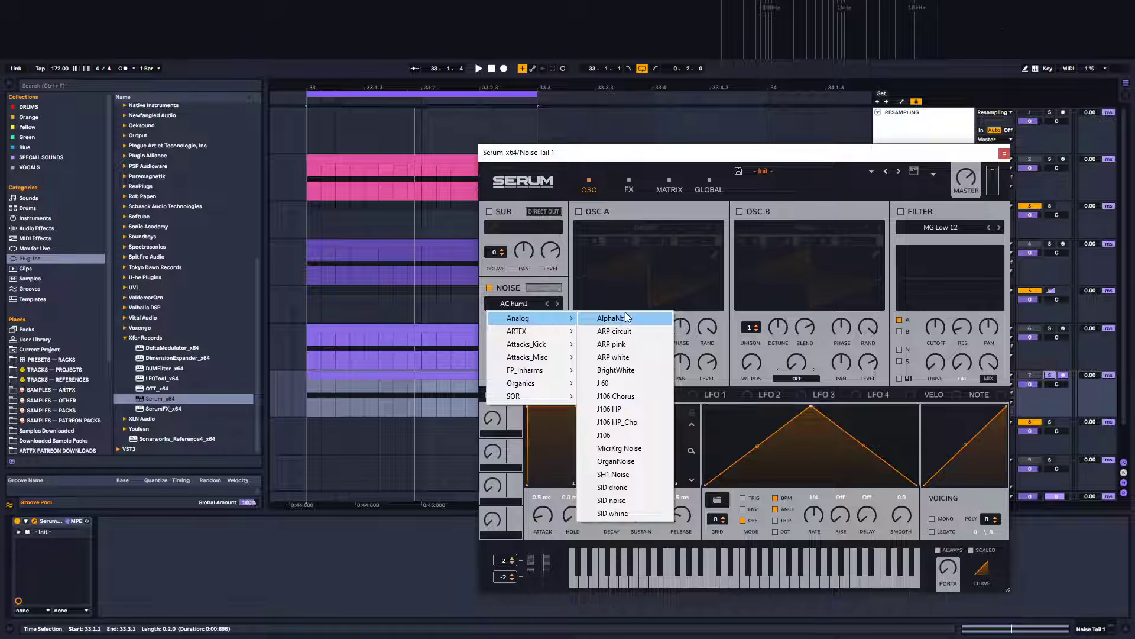
click(636, 318)
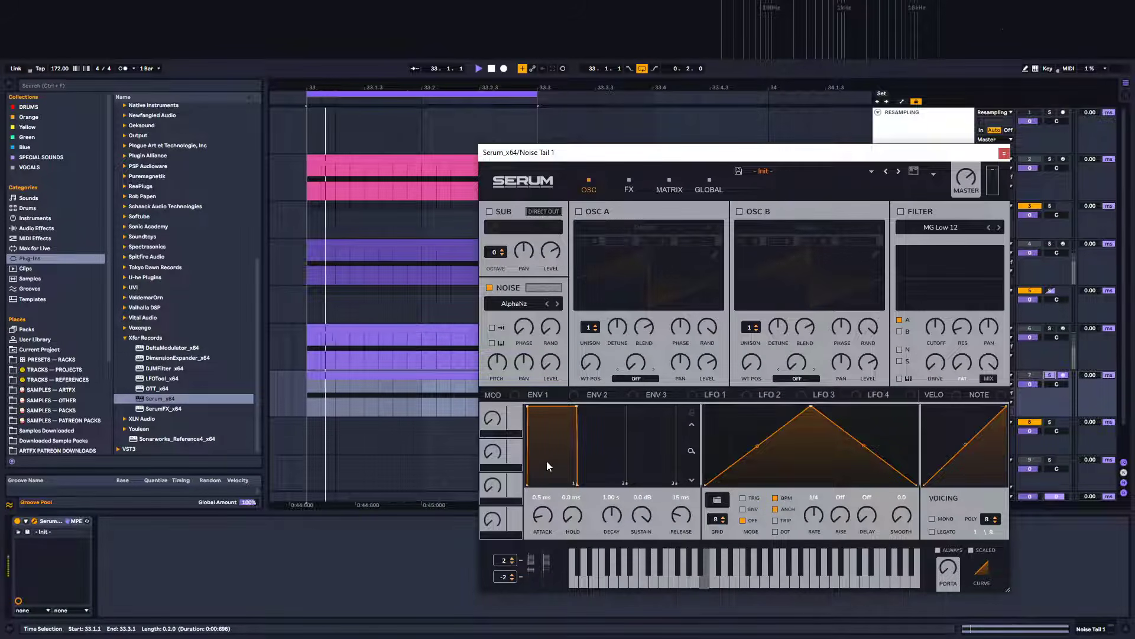
Reshape LFO 1 into a falling ramp and assign it to the noise oscillator's level
mouse_move(555, 362)
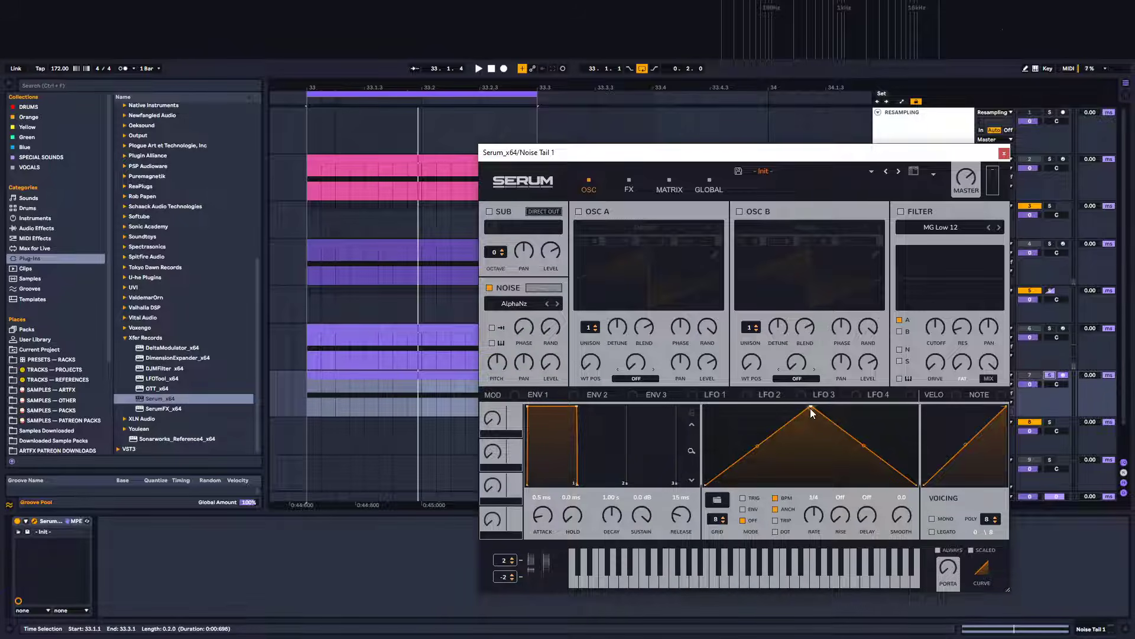
drag(810, 408, 701, 387)
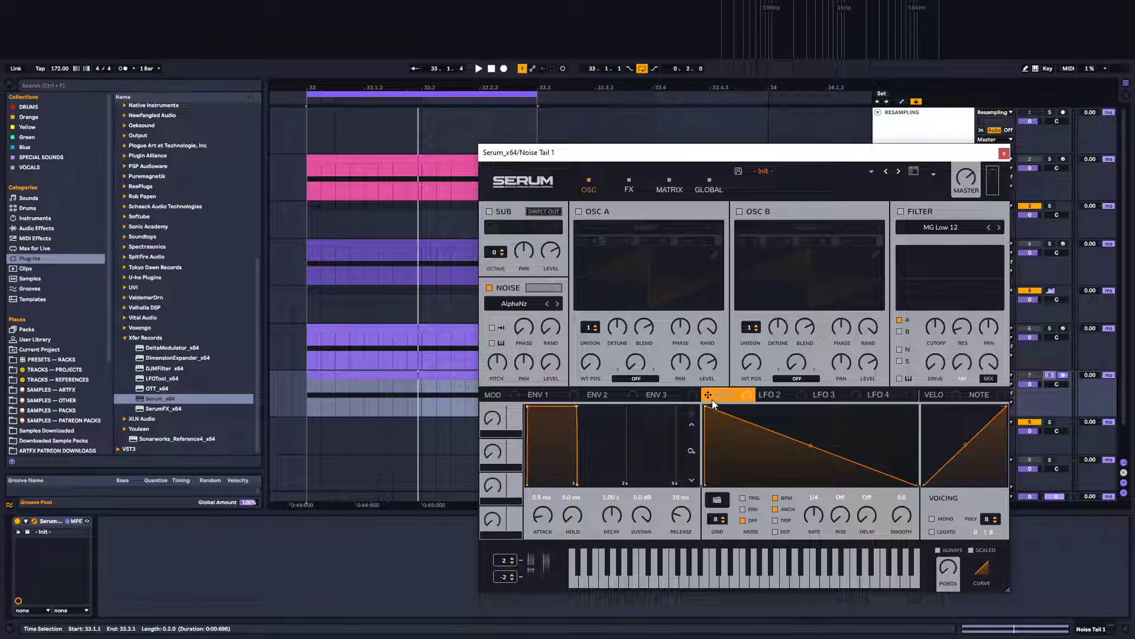
drag(709, 395, 550, 362)
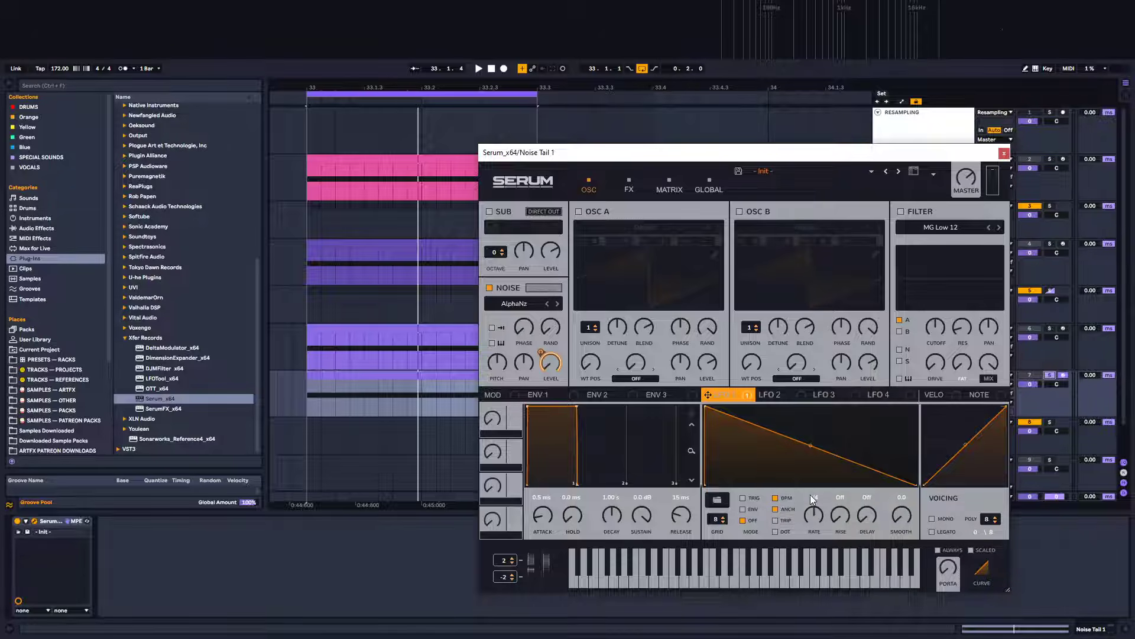
Switch LFO 1 to envelope mode, shape a quick attack with a curved decay, disable BPM sync, and set its rate to 4.5 Hz
click(750, 510)
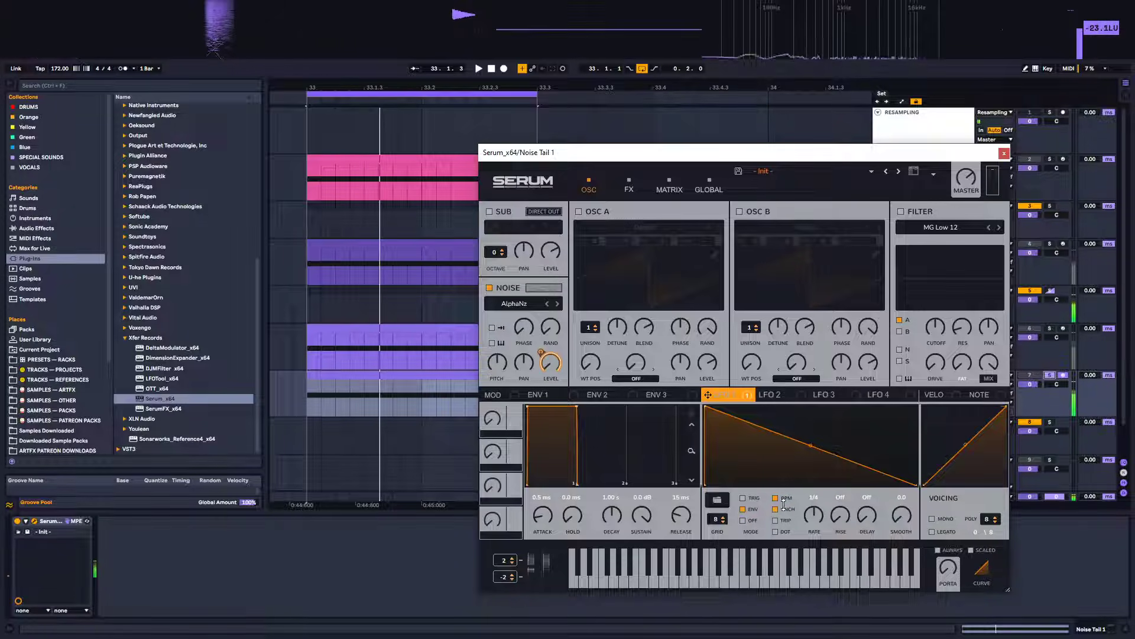
drag(706, 406, 722, 395)
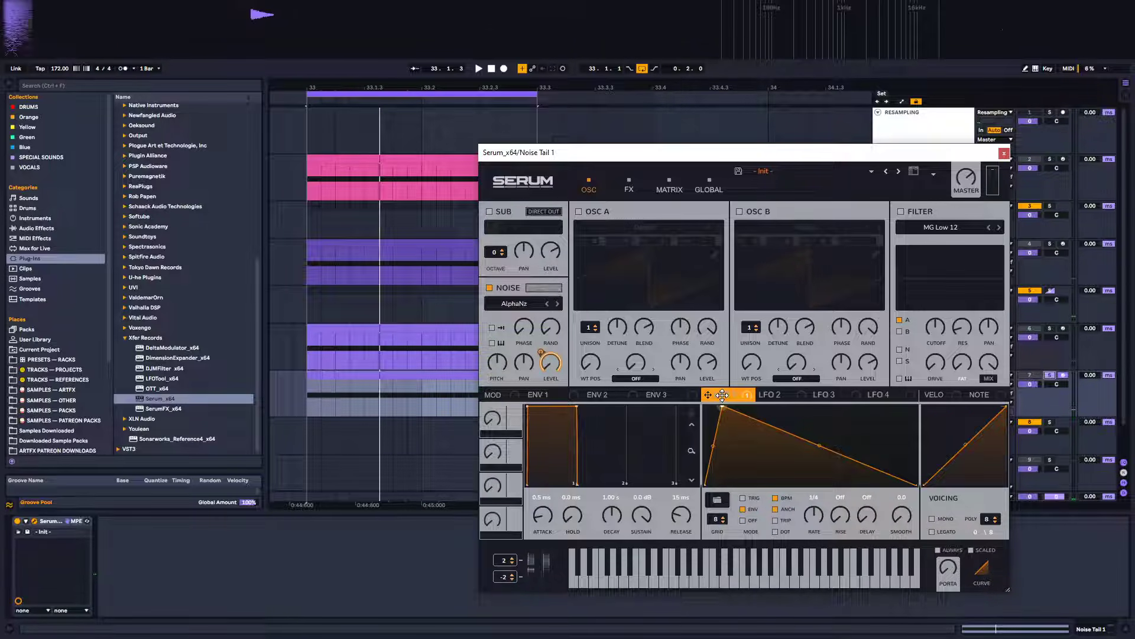
key(space)
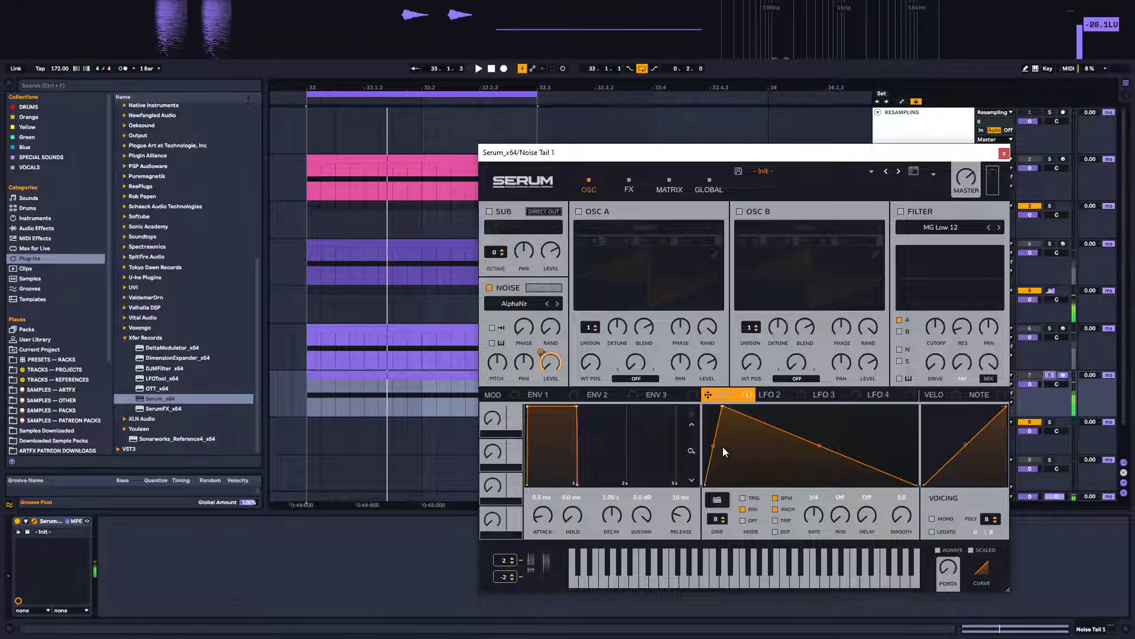
drag(713, 446, 713, 454)
key(space)
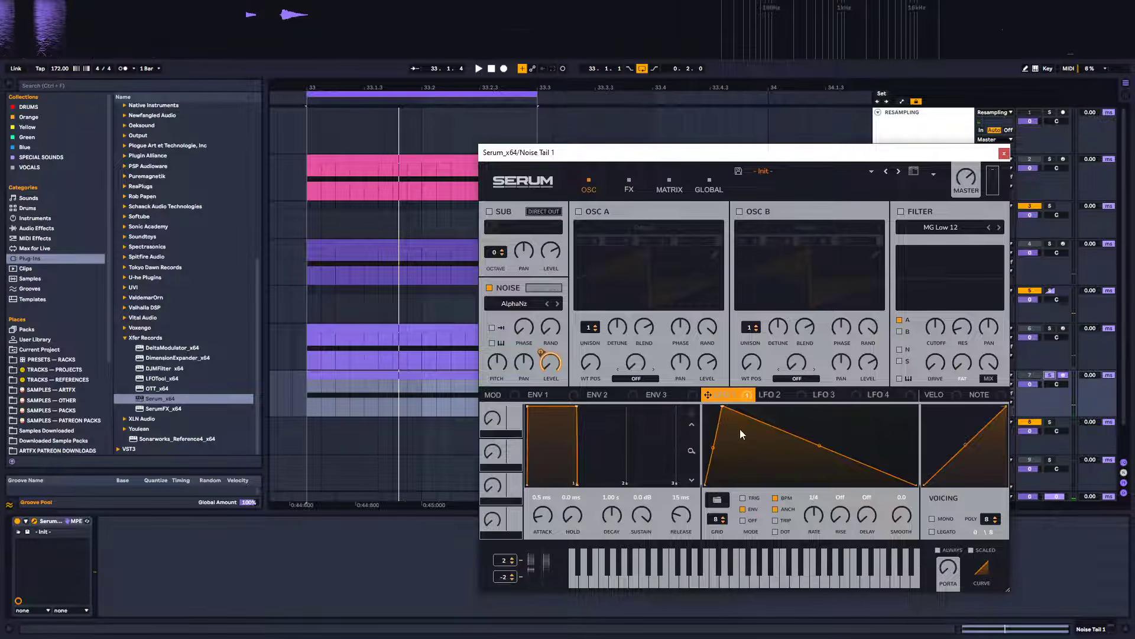
mouse_move(741, 404)
mouse_down()
mouse_move(738, 413)
mouse_move(739, 401)
mouse_up()
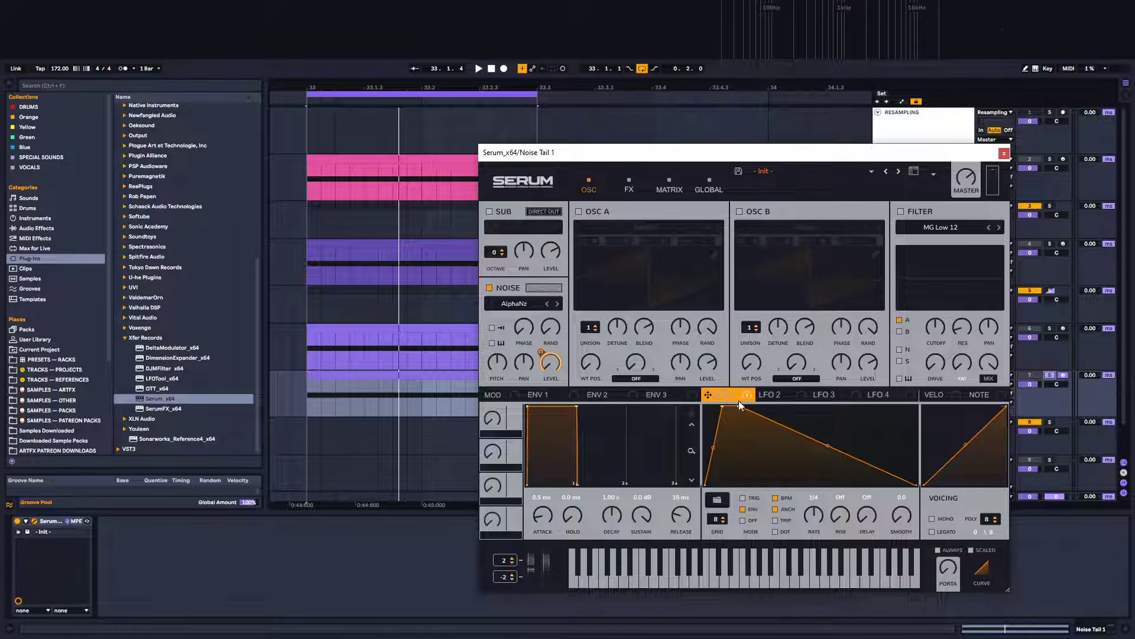
drag(826, 445, 825, 451)
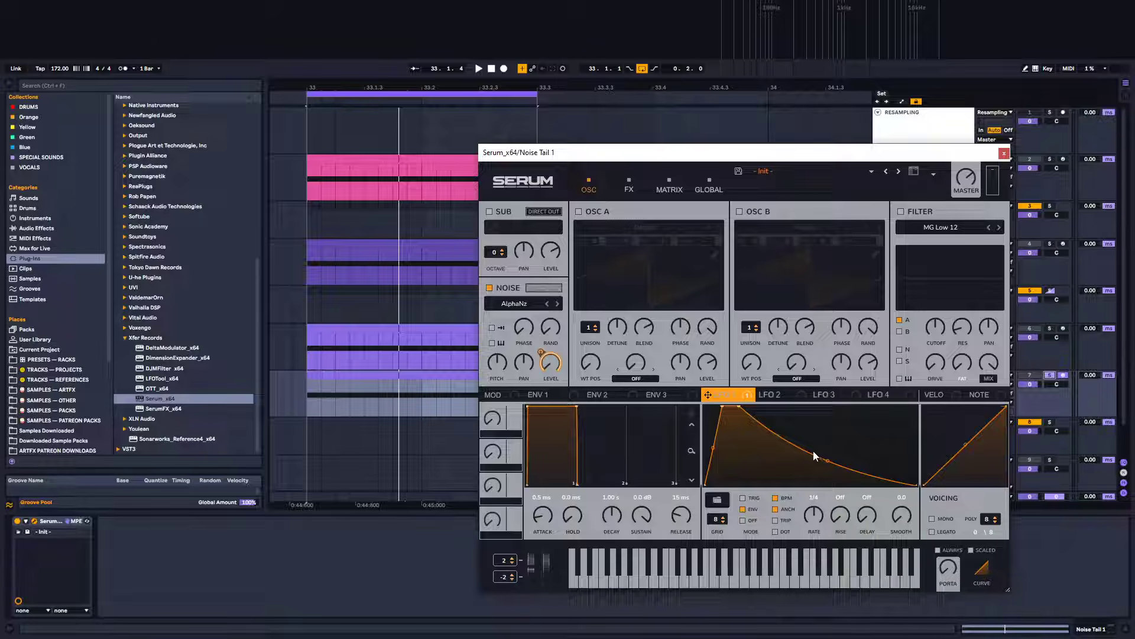
click(775, 498)
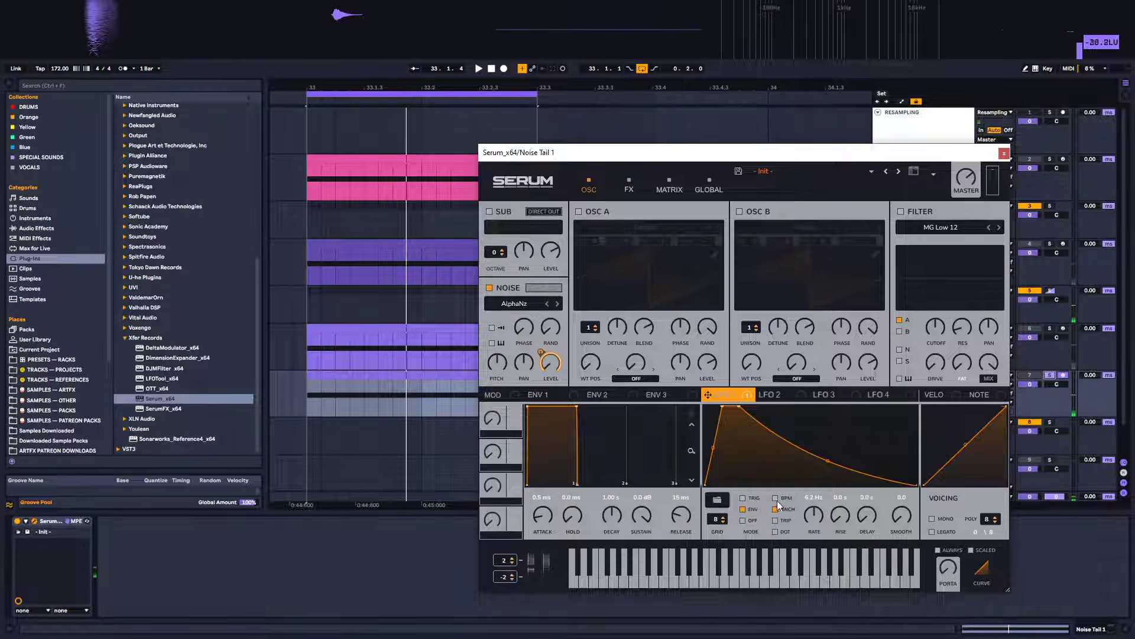
drag(810, 519, 810, 525)
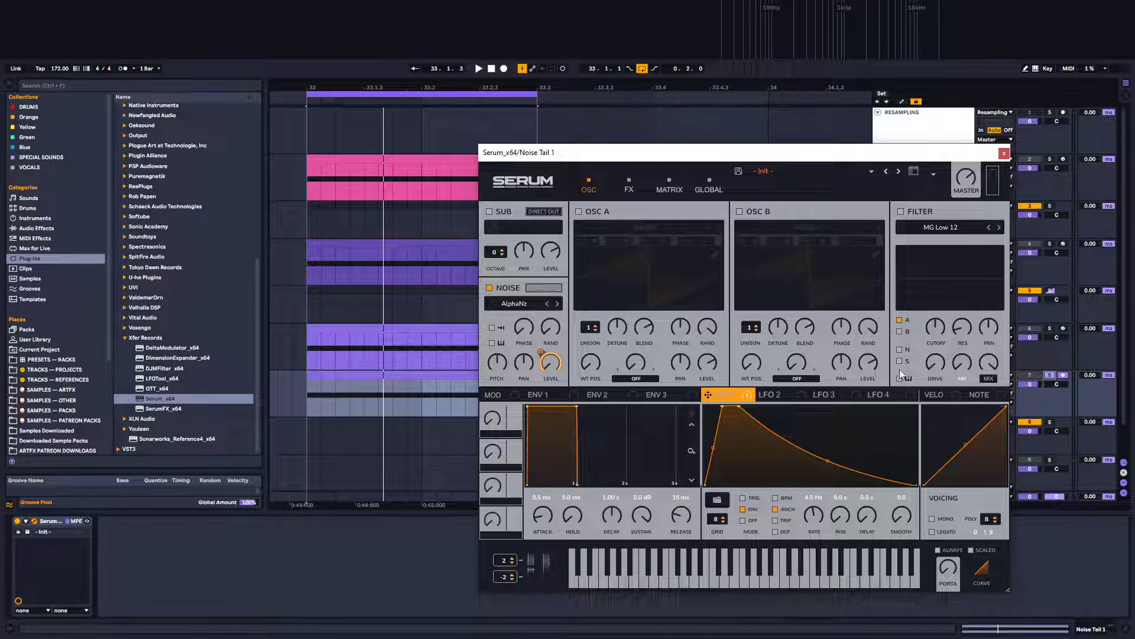
Enable the filter as High 24, route the noise through it, and lower the resonance
click(935, 229)
mouse_move(944, 241)
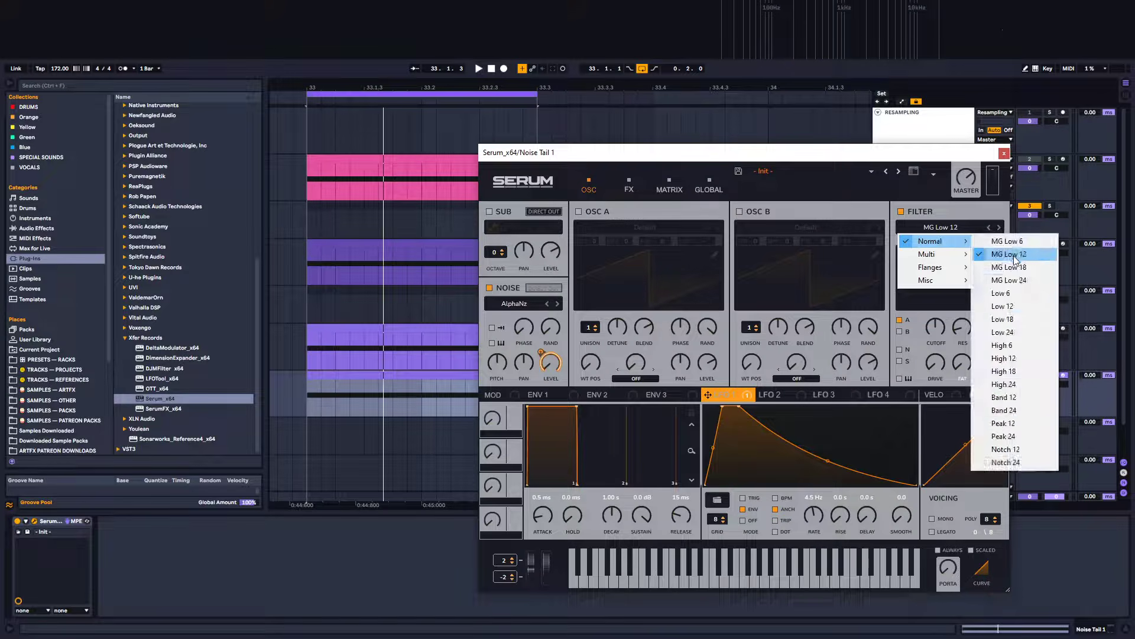
click(1015, 385)
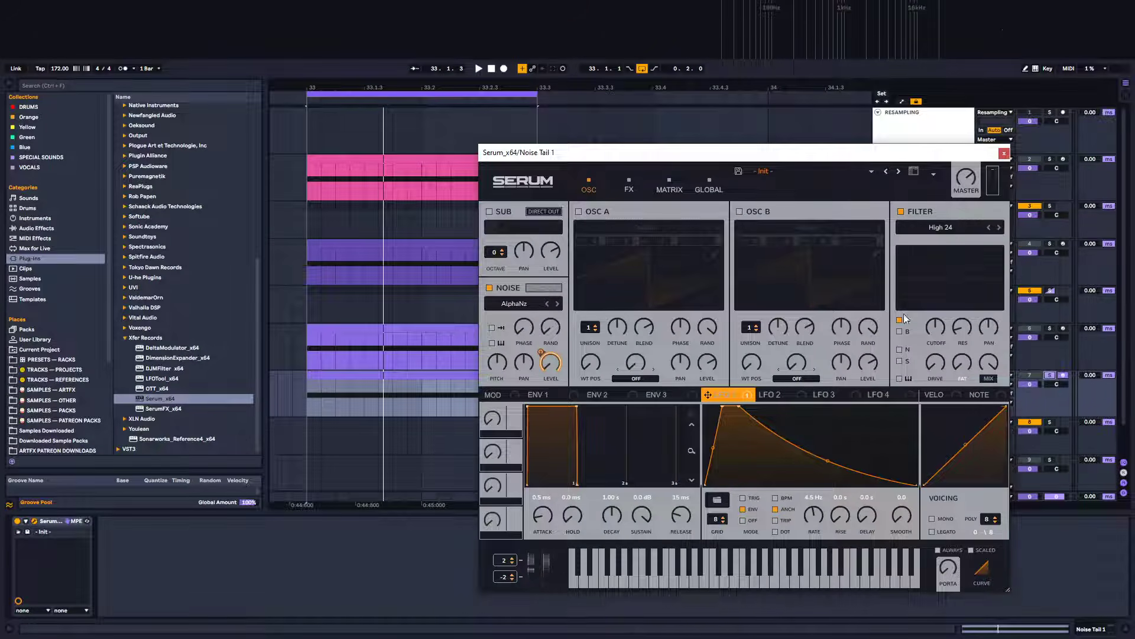
click(900, 350)
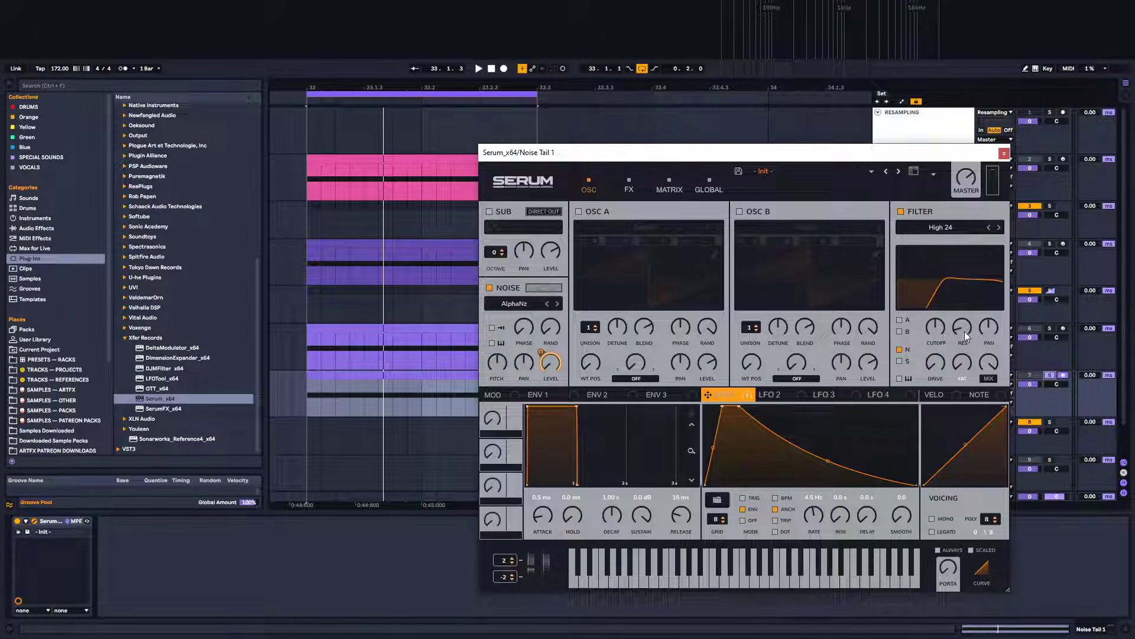
drag(964, 332, 942, 510)
drag(933, 329, 932, 330)
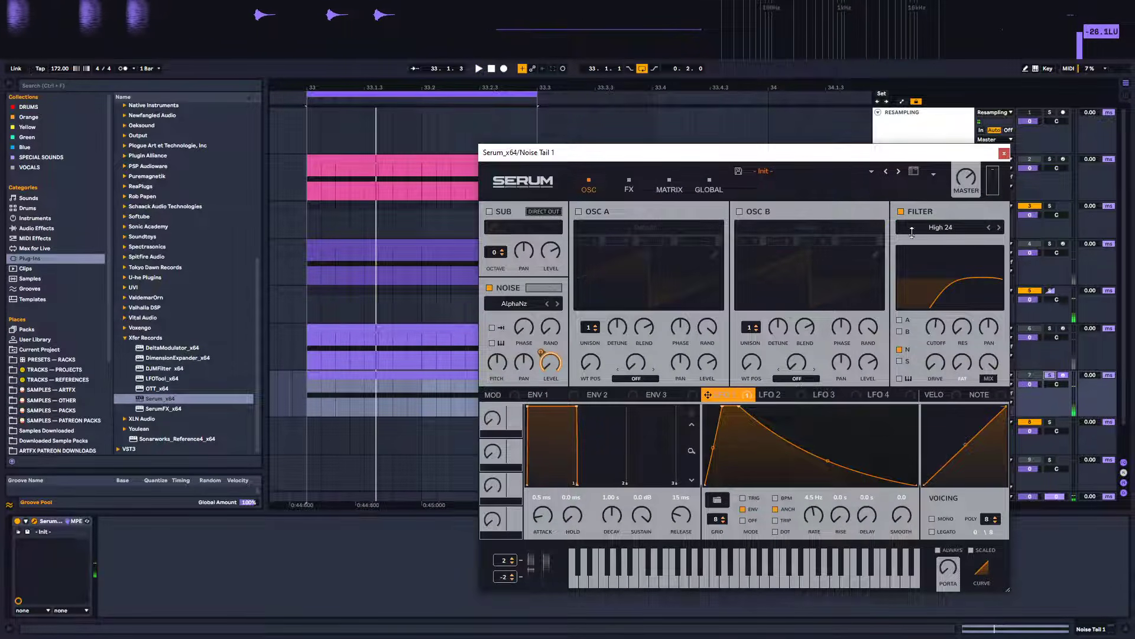
Try the LH 12 multi filter type and nudge the cutoff
click(970, 229)
mouse_move(942, 257)
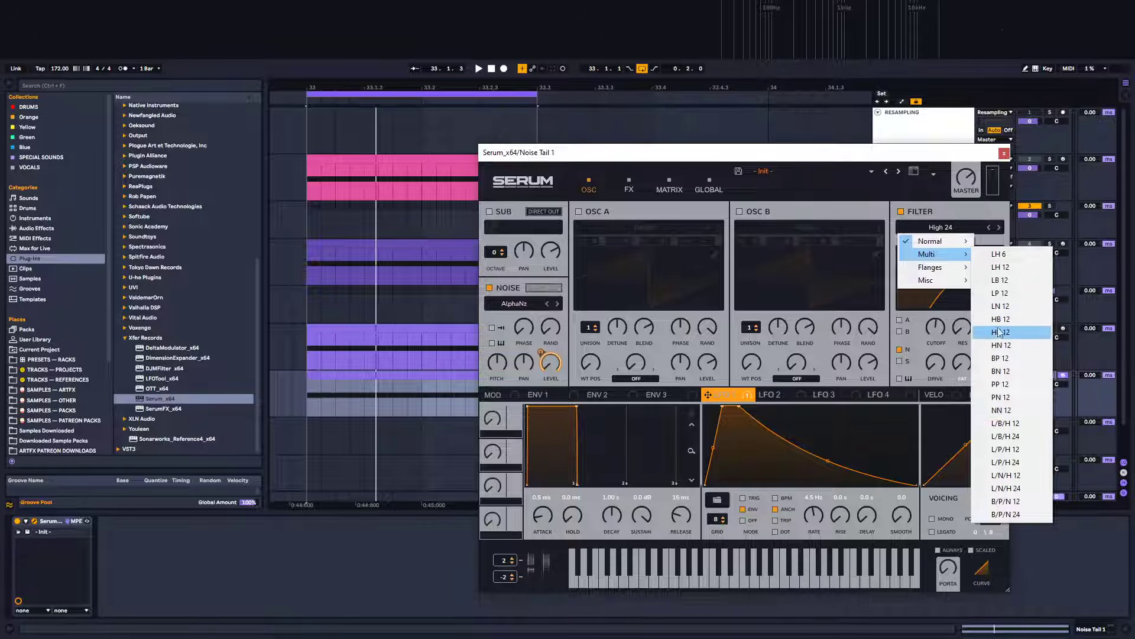
click(1002, 270)
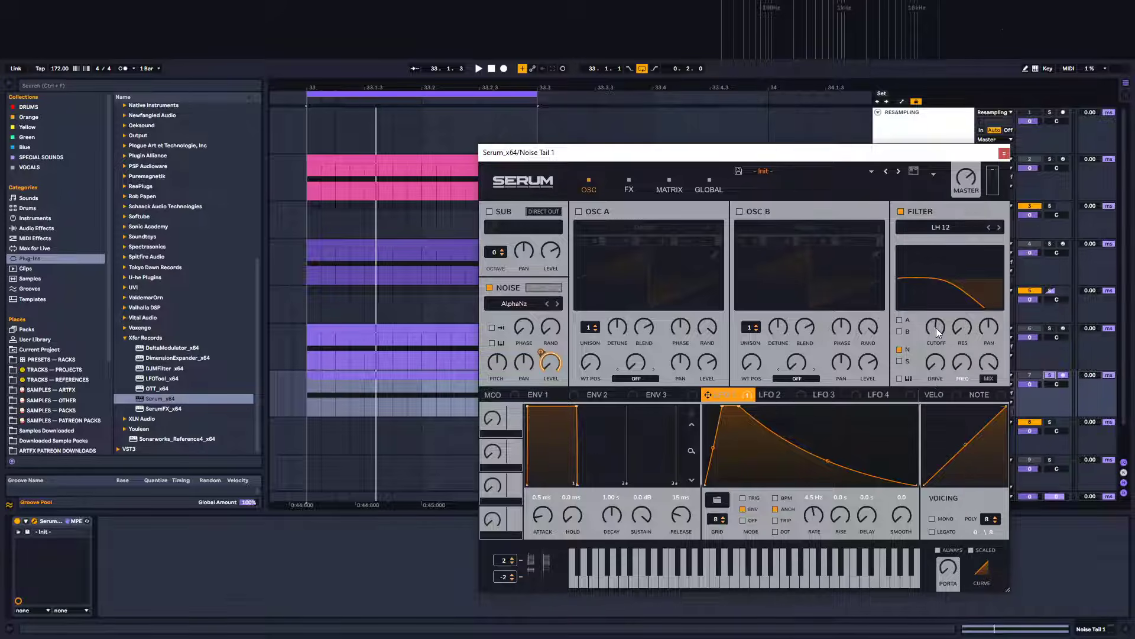
mouse_move(935, 328)
mouse_down()
mouse_move(956, 255)
mouse_move(939, 334)
mouse_up()
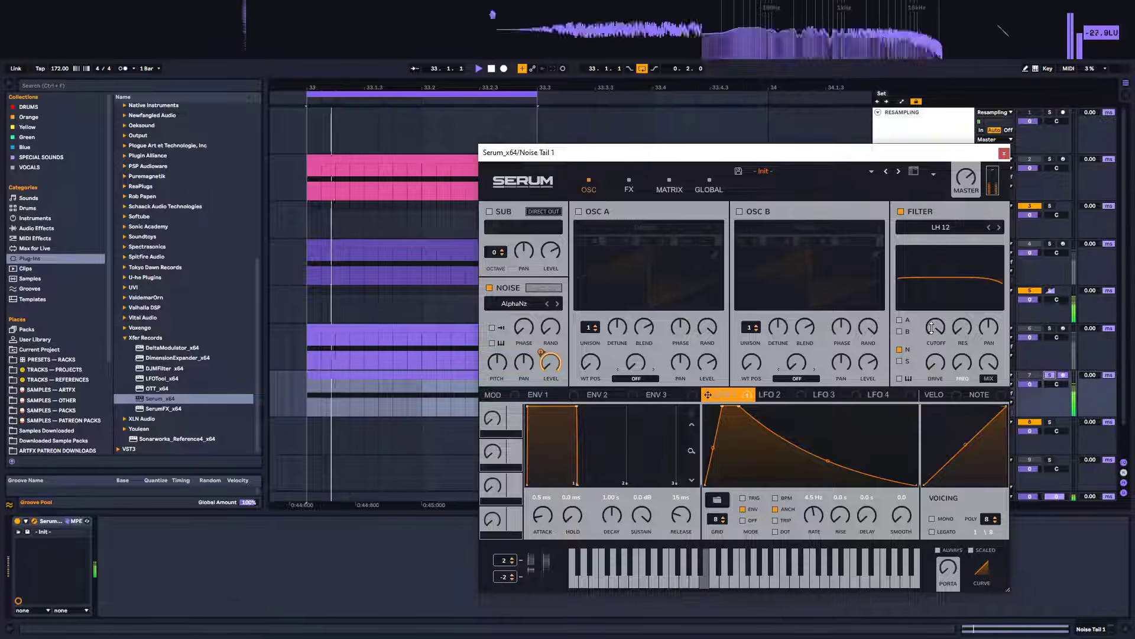
Switch the filter type to HP 12 and lower the cutoff
click(948, 228)
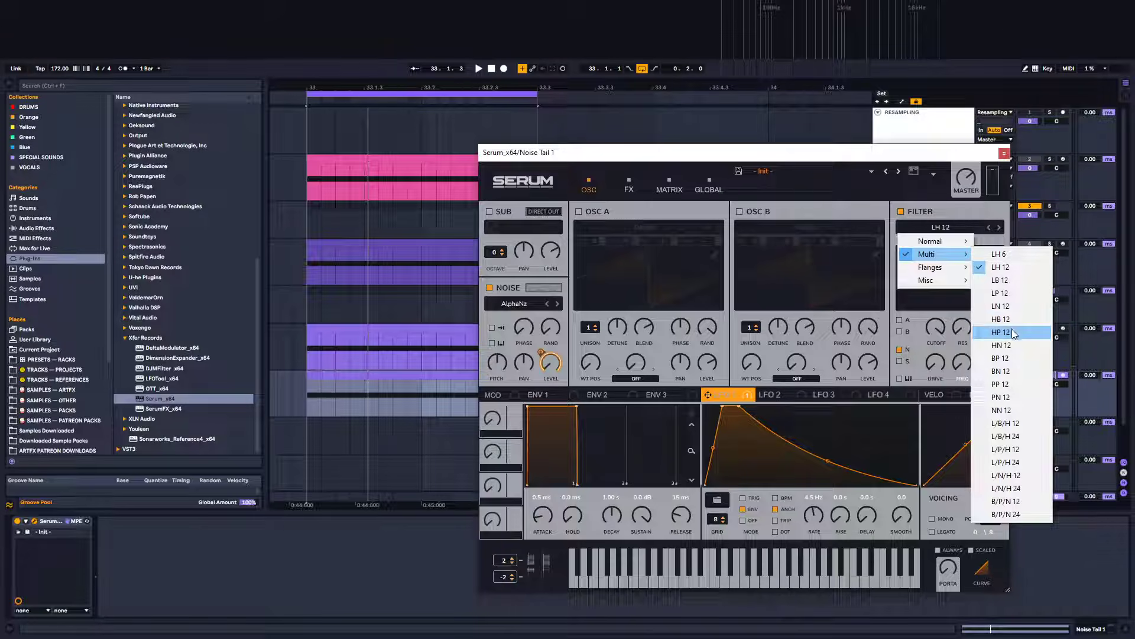
click(1013, 333)
drag(931, 327, 927, 376)
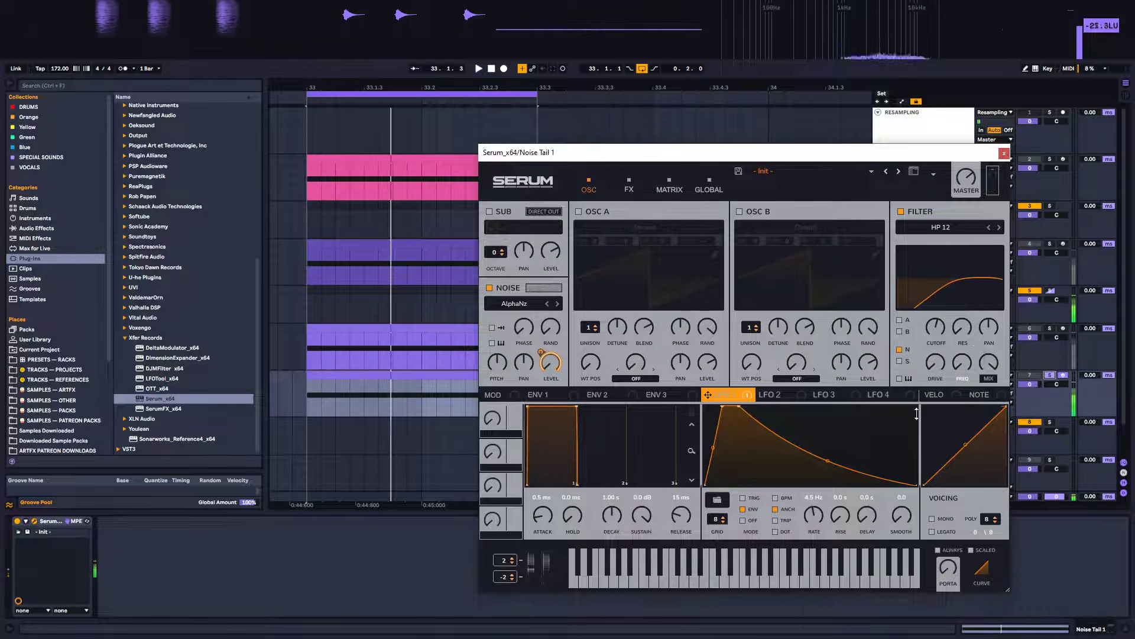
Adjust the HP 12 filter's Fil Var (frequency variation) knob while auditioning the noise tail
drag(975, 363, 992, 262)
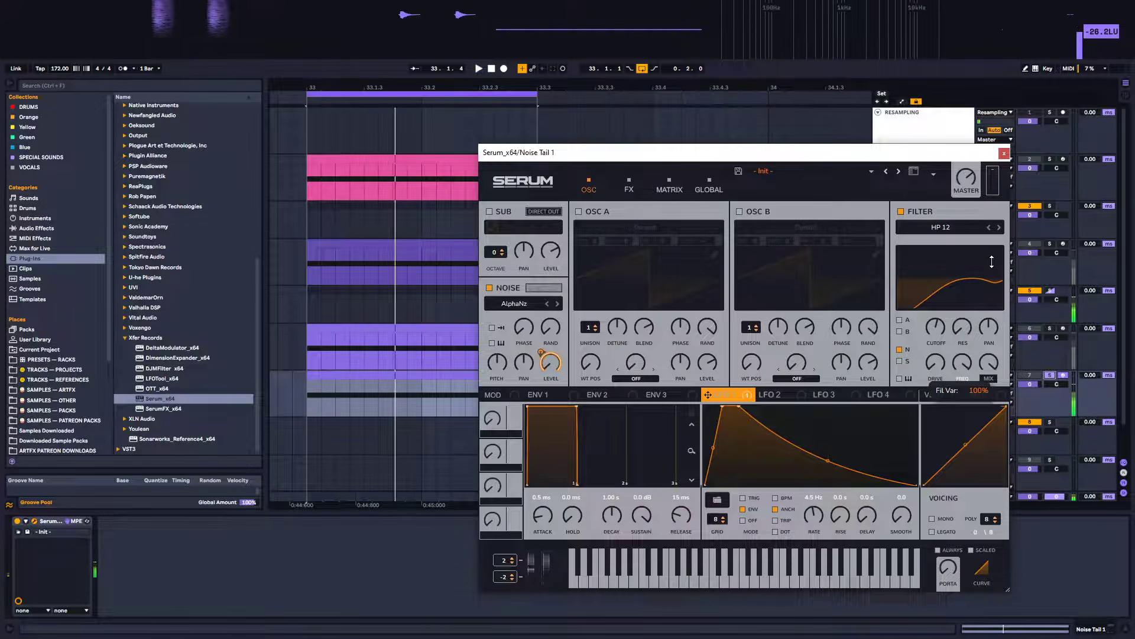
drag(970, 327, 942, 327)
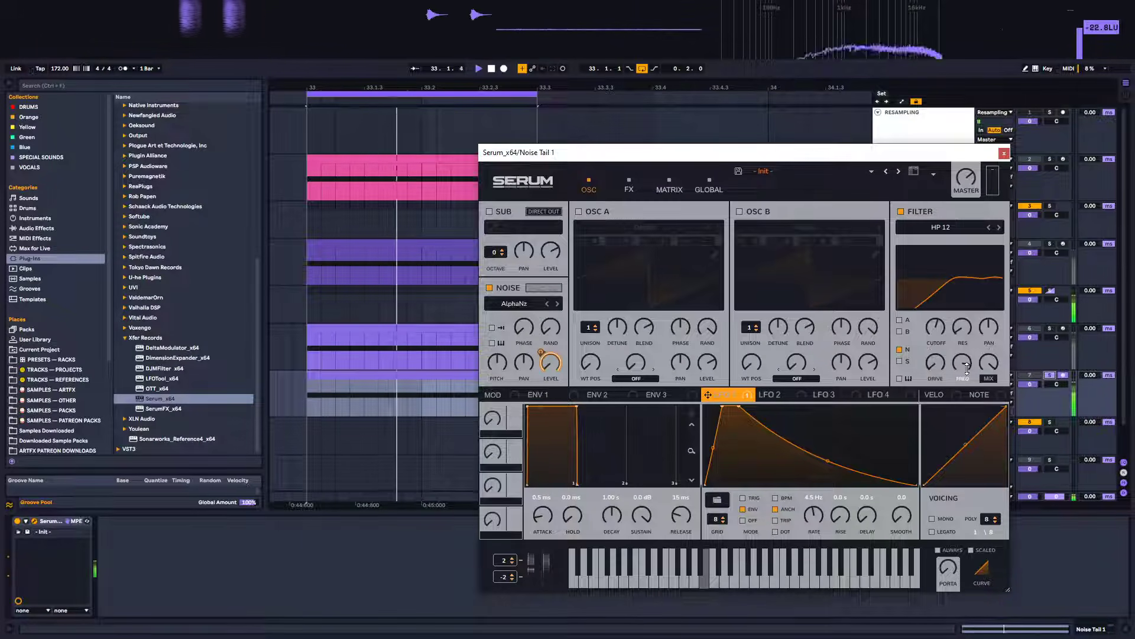
drag(967, 368, 974, 408)
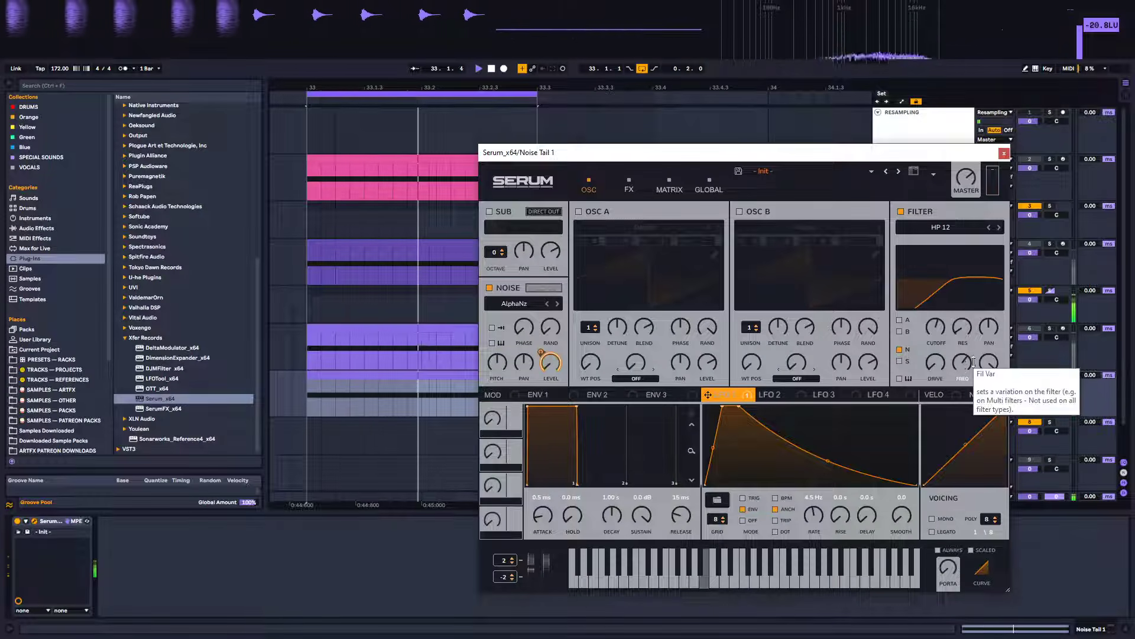
drag(974, 362, 964, 331)
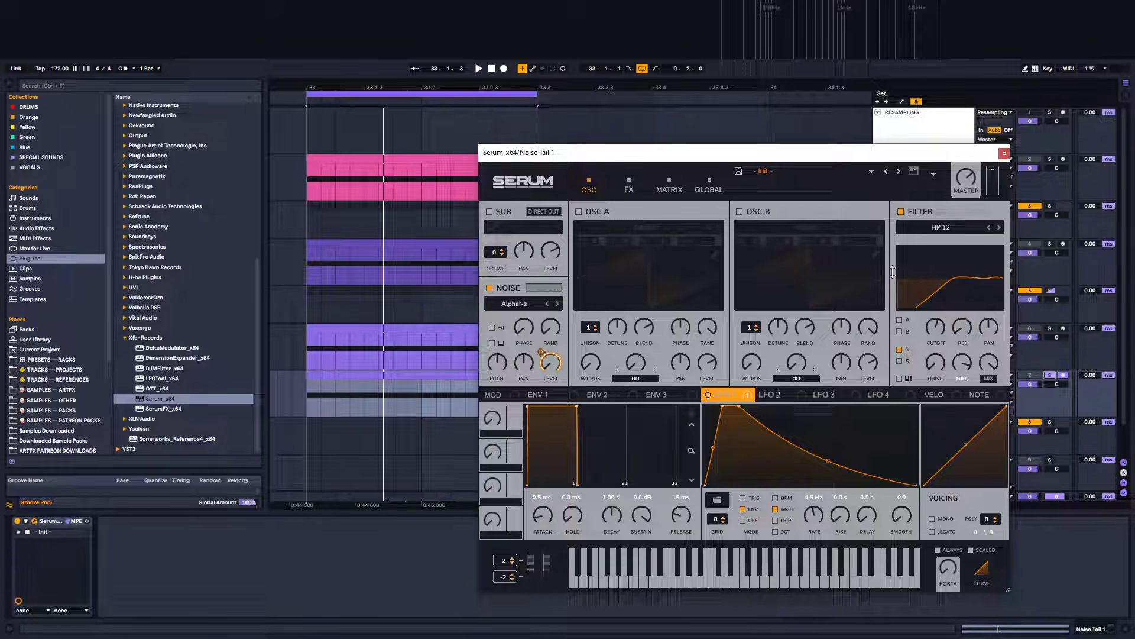
Open LFO 2, reshape it into a rising ramp, and assign it to the filter's Fil Var at -22
click(776, 394)
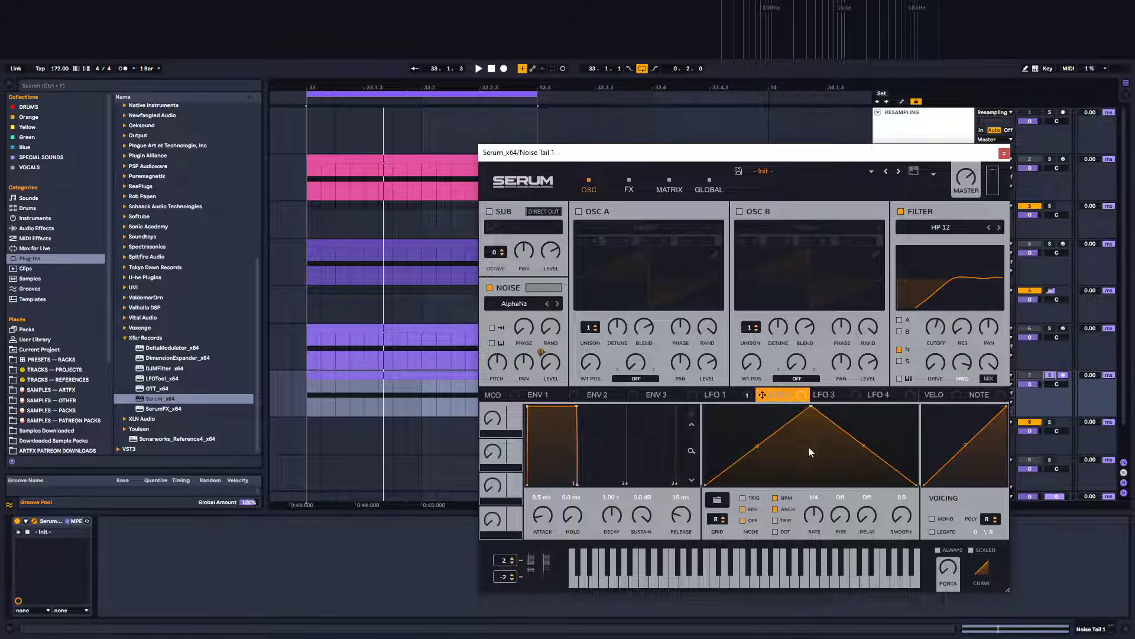
drag(805, 413, 934, 451)
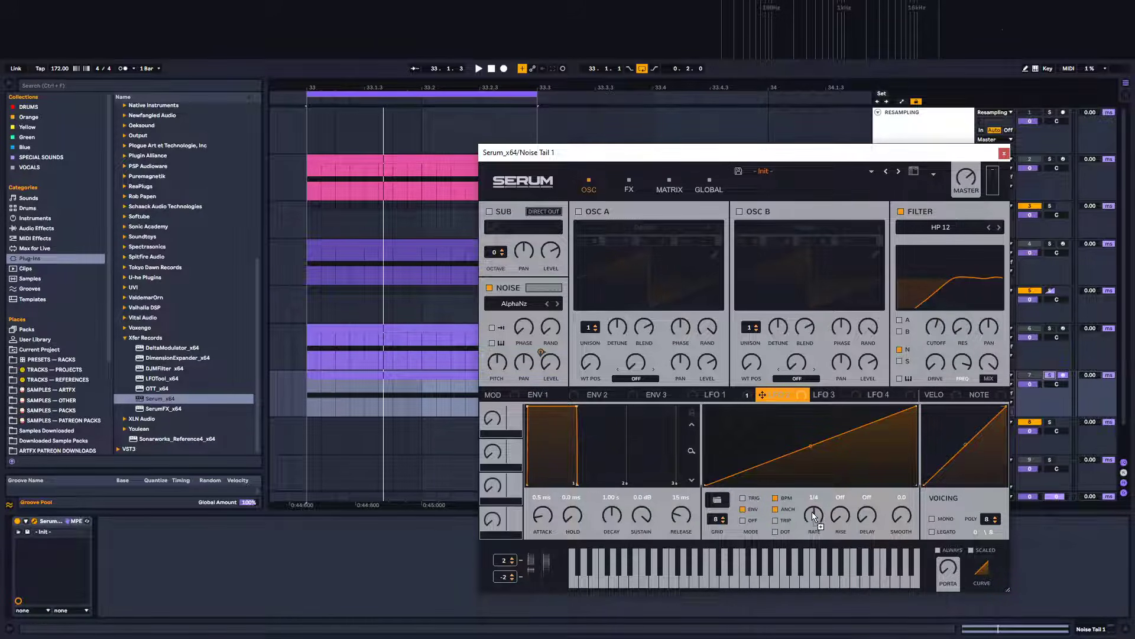
drag(812, 512, 355, 388)
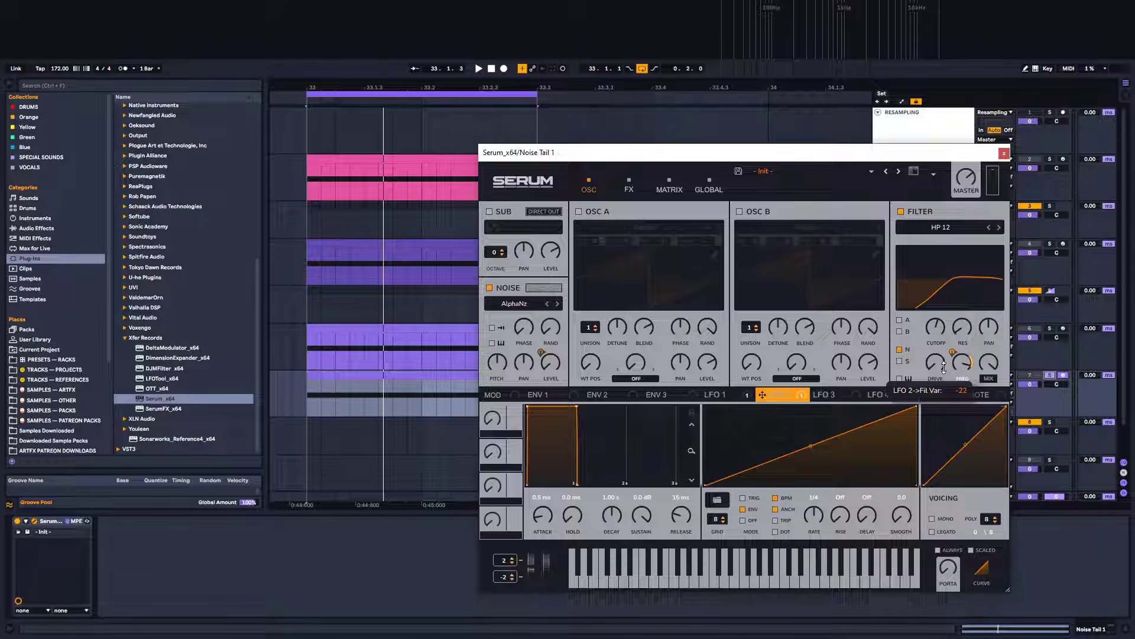
Reshape LFO 2 into an instant peak followed by a falling decay while auditioning playback
key(space)
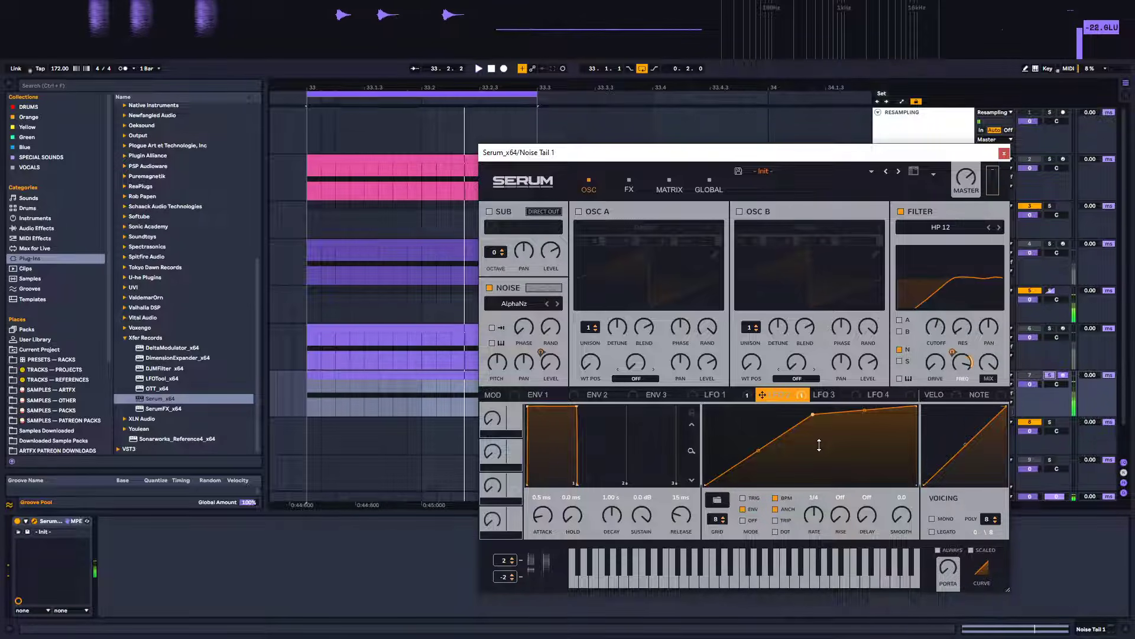
drag(812, 416, 724, 410)
double_click(914, 408)
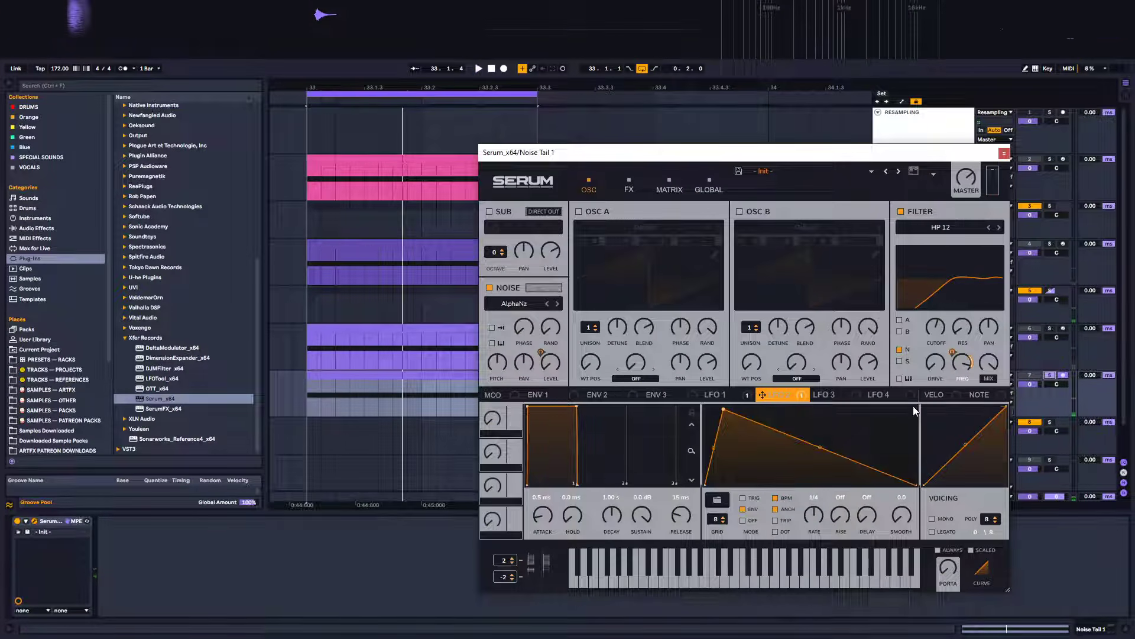
drag(724, 409, 729, 406)
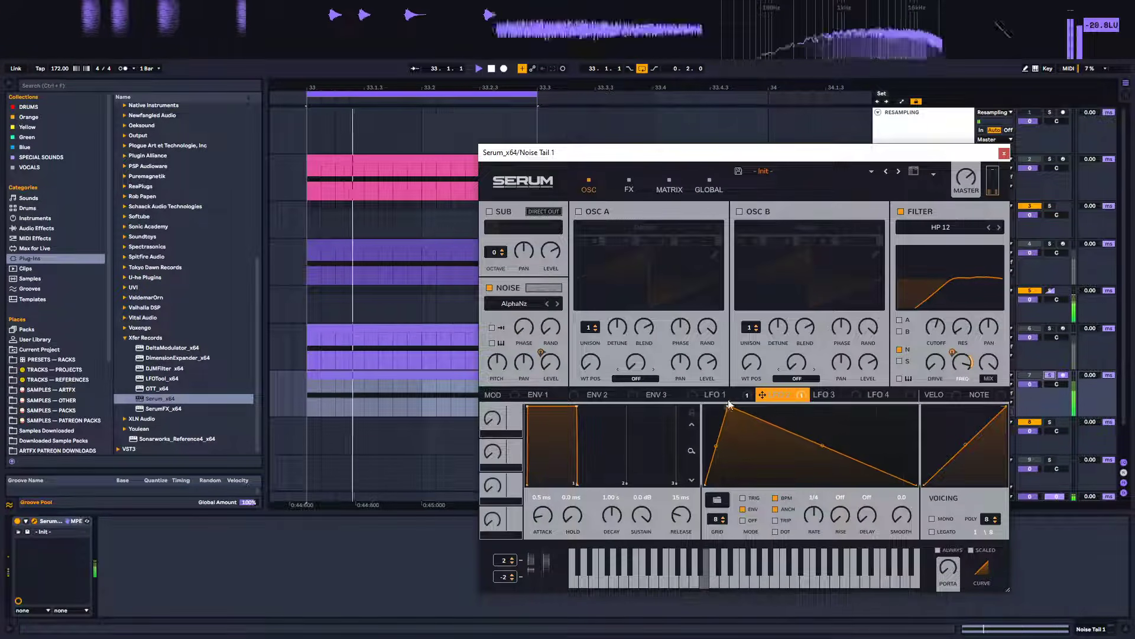
key(space)
drag(823, 448, 813, 449)
key(space)
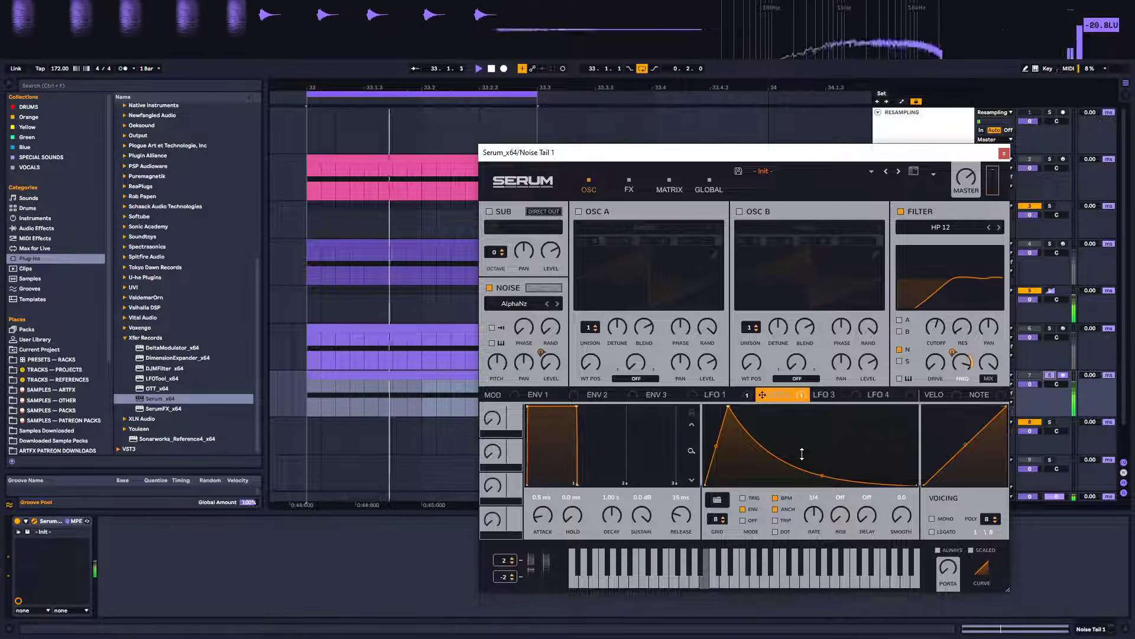
Add a point to LFO 2's decay and bend it into a smooth curved fall
double_click(757, 422)
mouse_move(757, 422)
mouse_down()
mouse_move(754, 399)
mouse_move(817, 464)
mouse_move(767, 442)
mouse_up()
key(space)
key(space)
key(space)
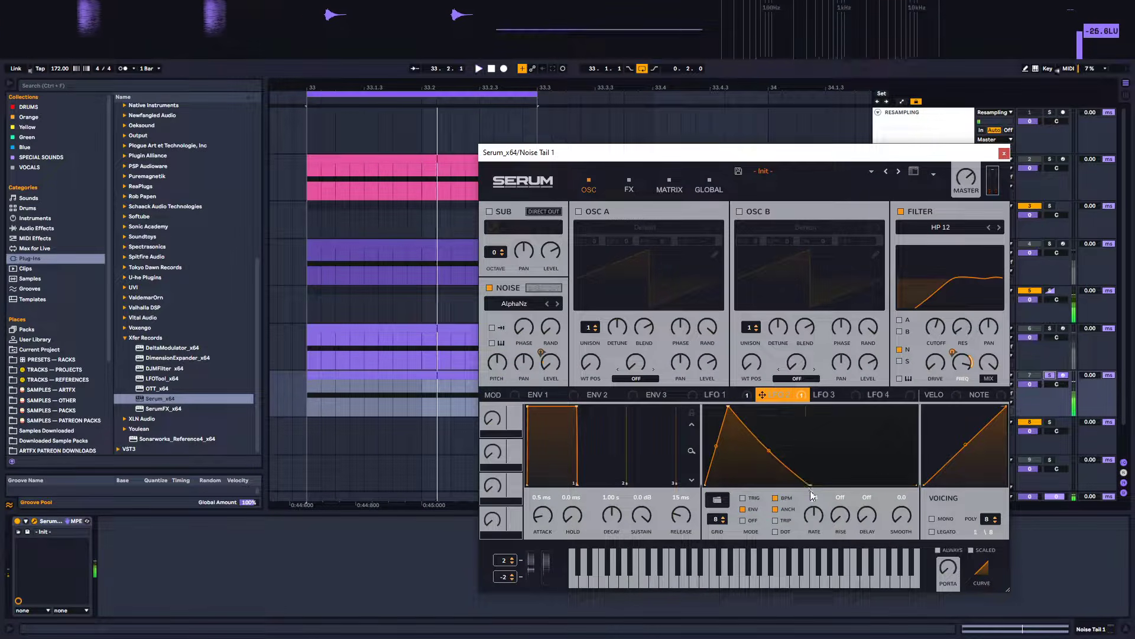
drag(807, 480, 865, 488)
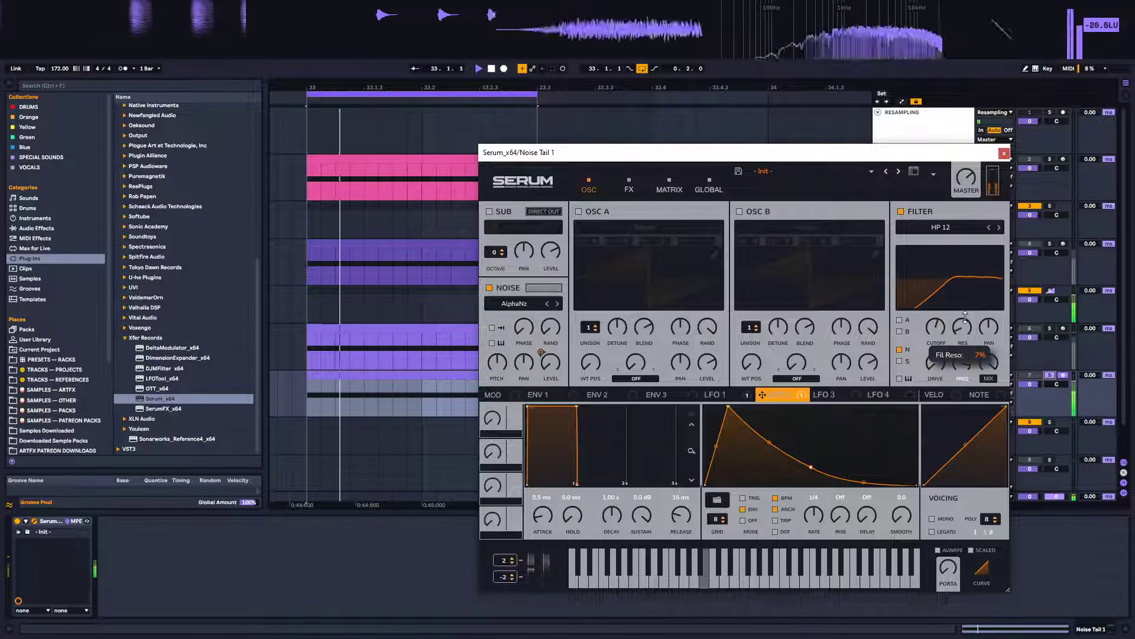
key(space)
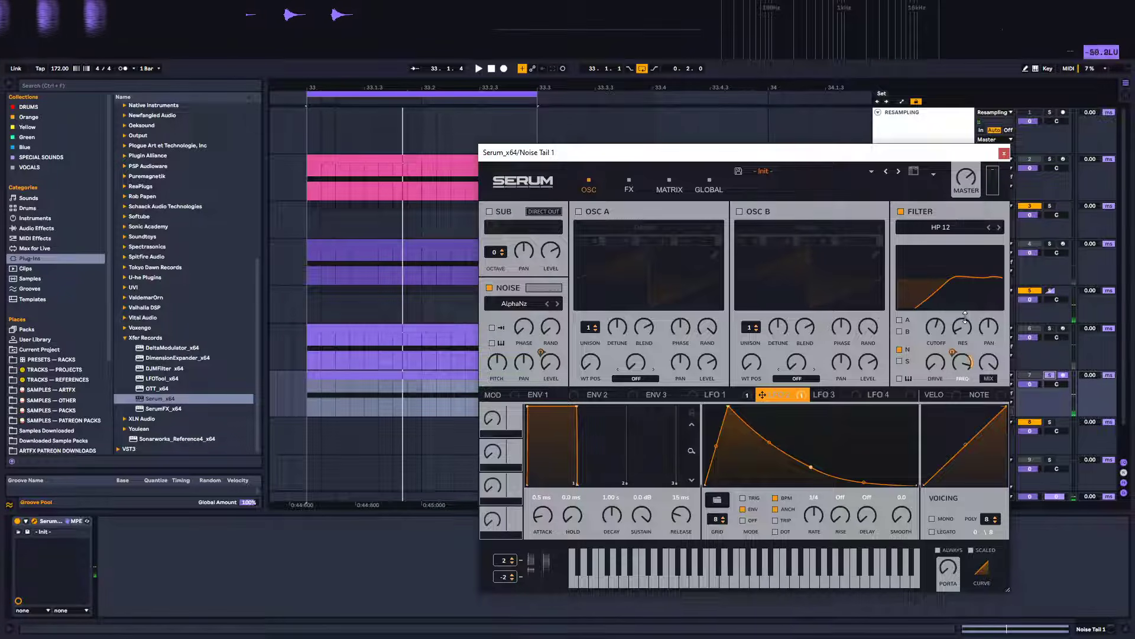
Move the Serum window down out of the way of the track list and stop playback
click(1050, 374)
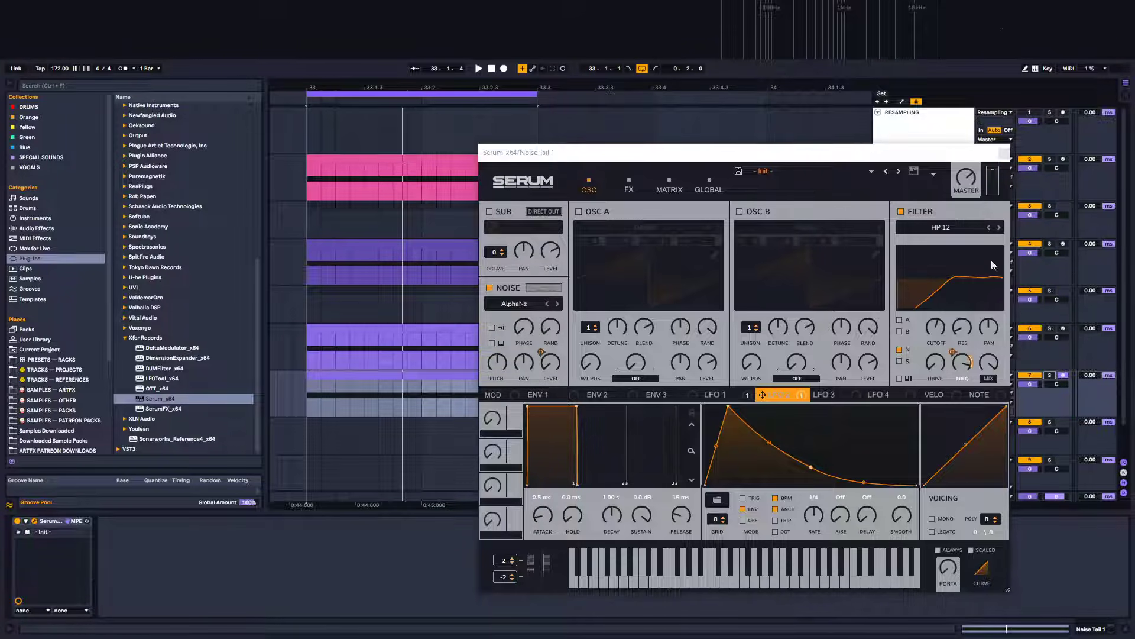
drag(856, 154, 814, 457)
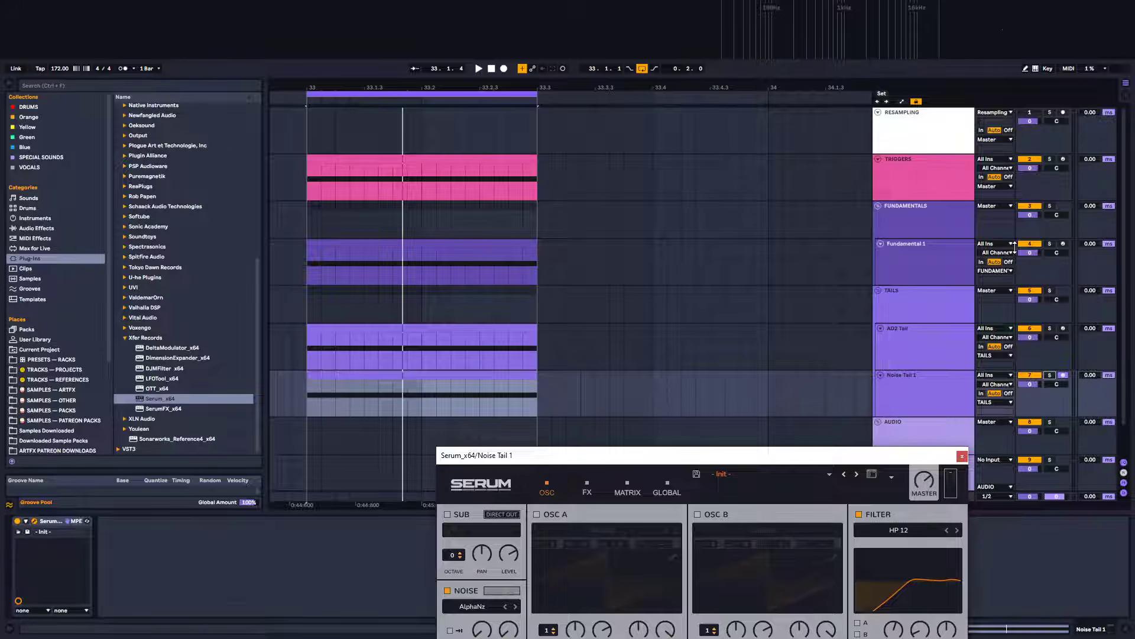
key(space)
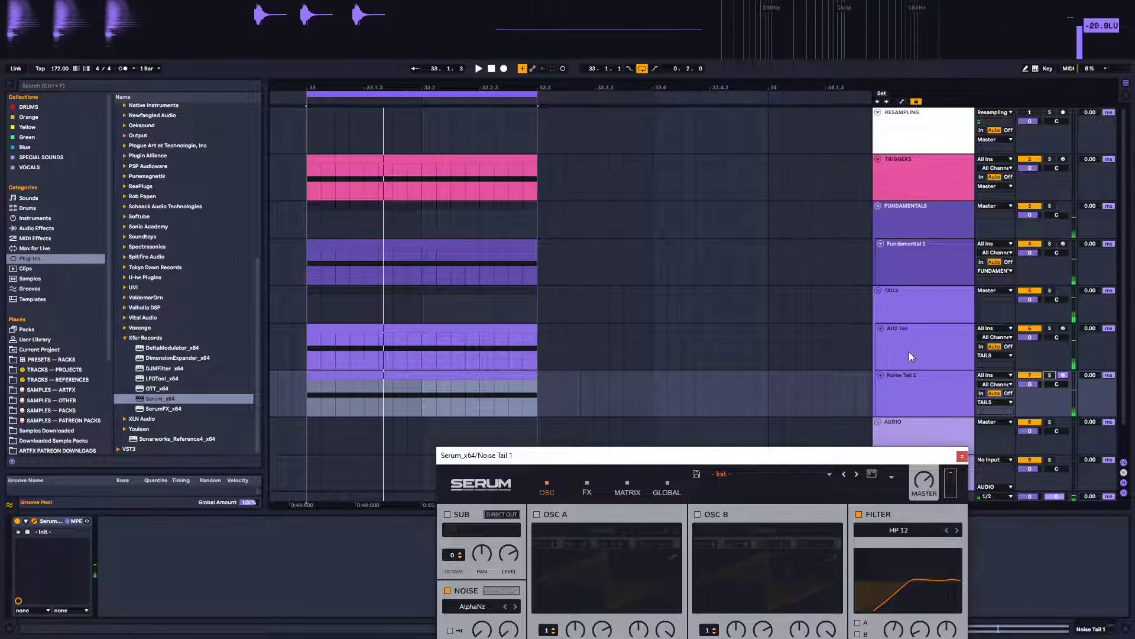
Set the AD2 Tail track volume to -10 dB and audition the mix
click(922, 214)
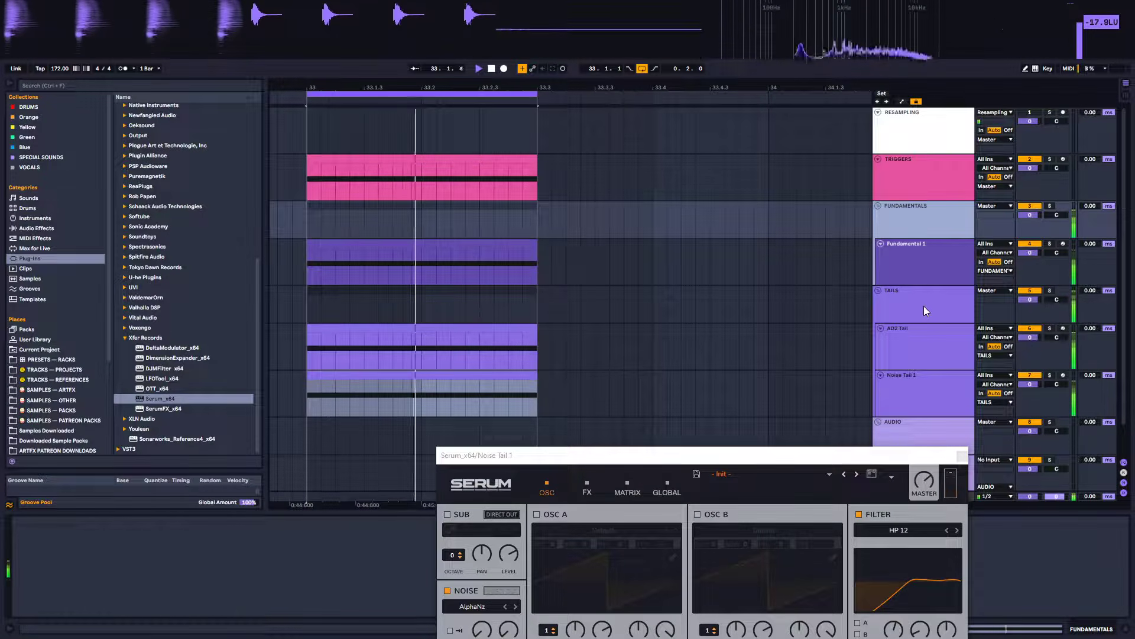
click(924, 337)
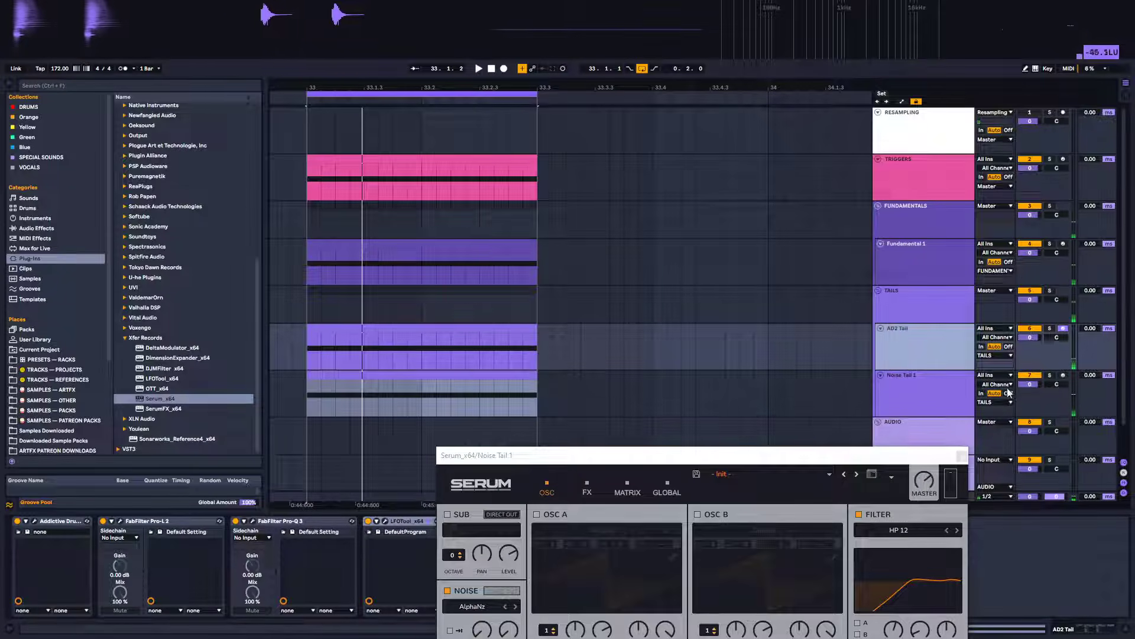
click(926, 254)
drag(1034, 341, 1034, 366)
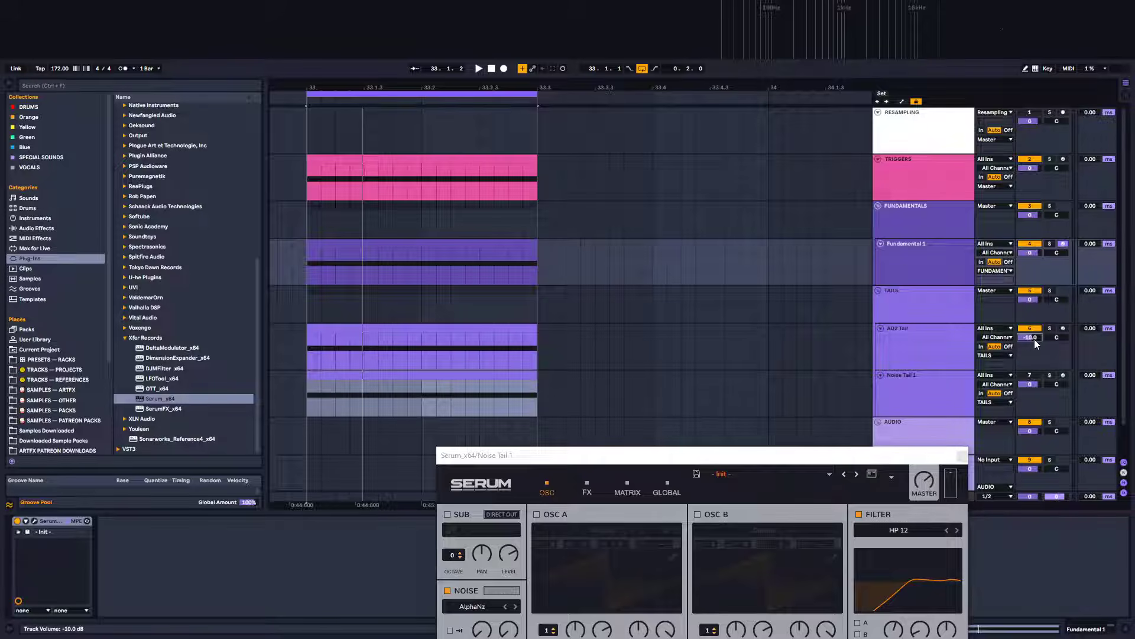
key(space)
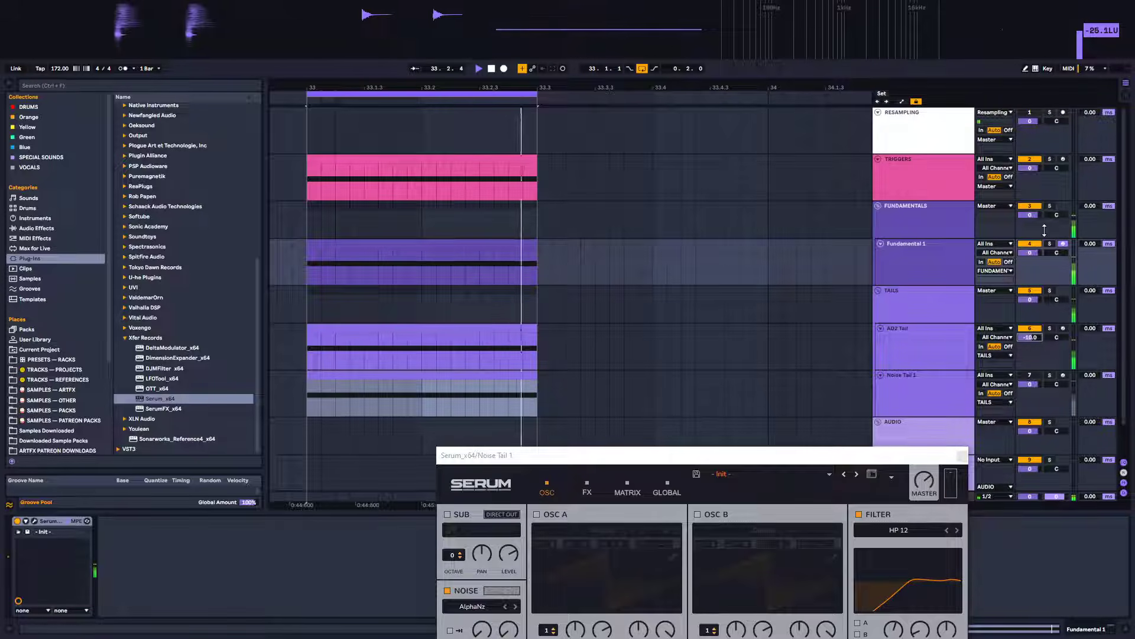
Add a Utility device from Audio Effects to the Fundamental 1 track
drag(1030, 253, 1030, 268)
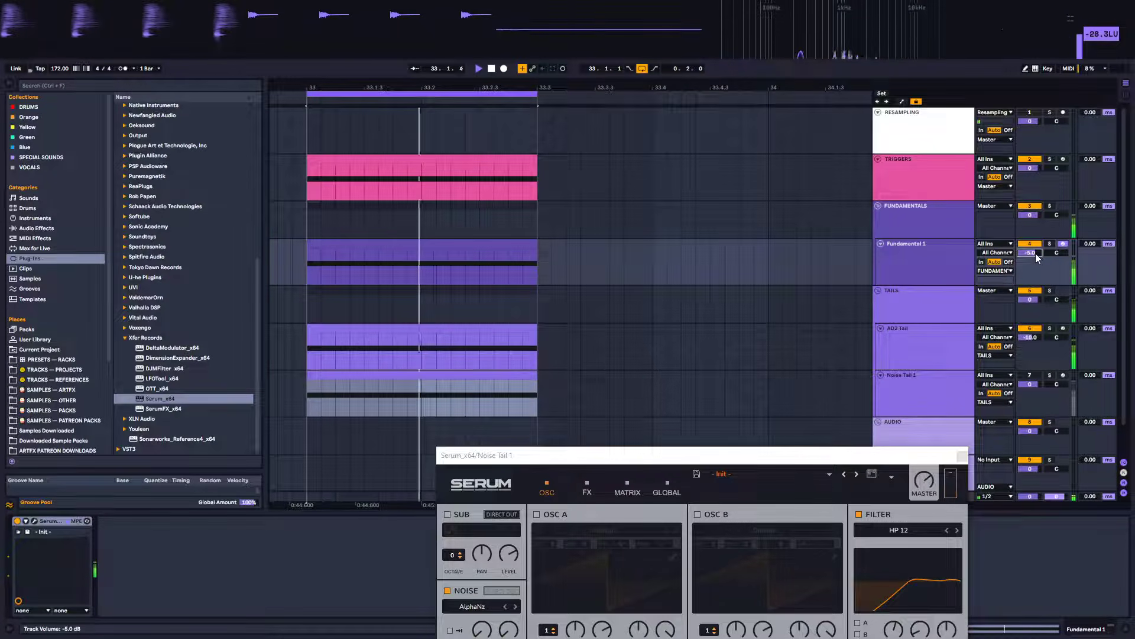
key(Delete)
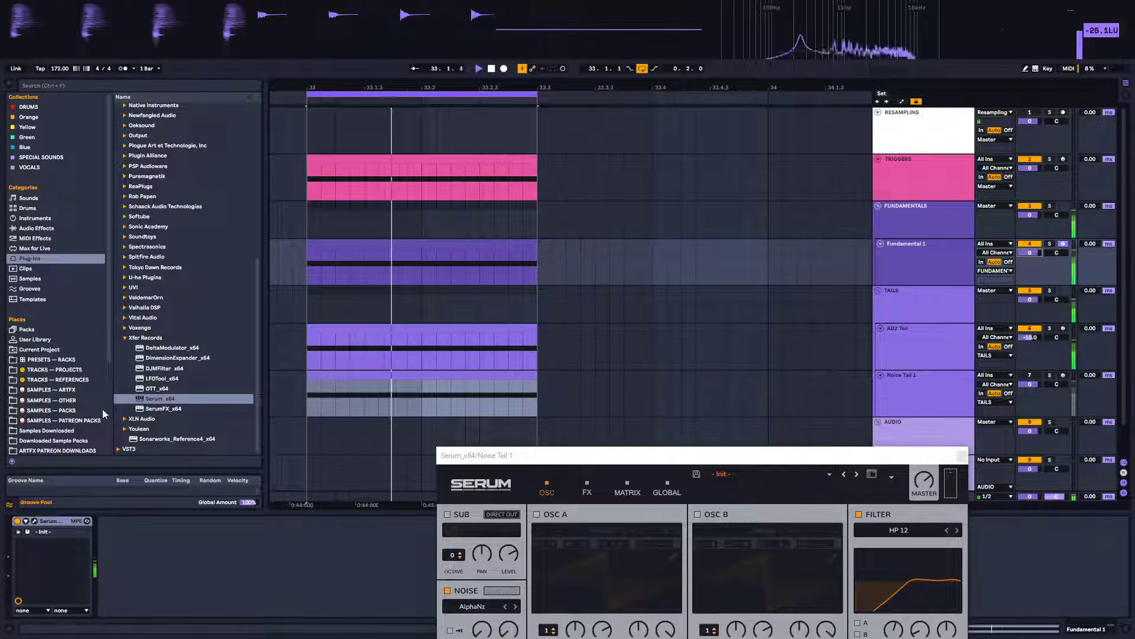
click(36, 228)
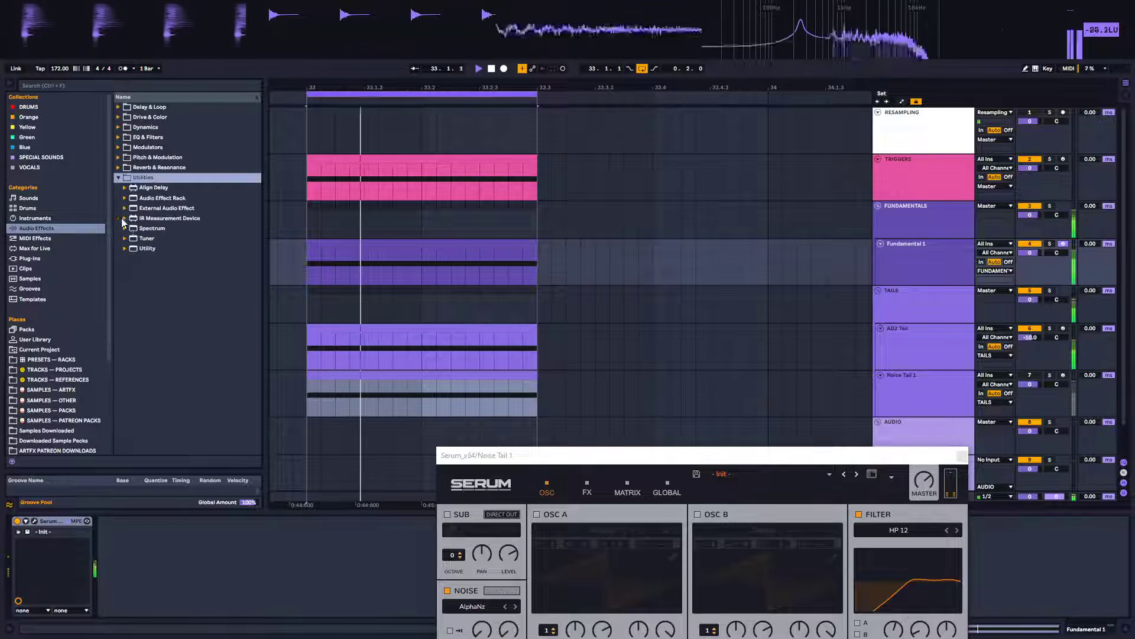
drag(141, 248, 153, 543)
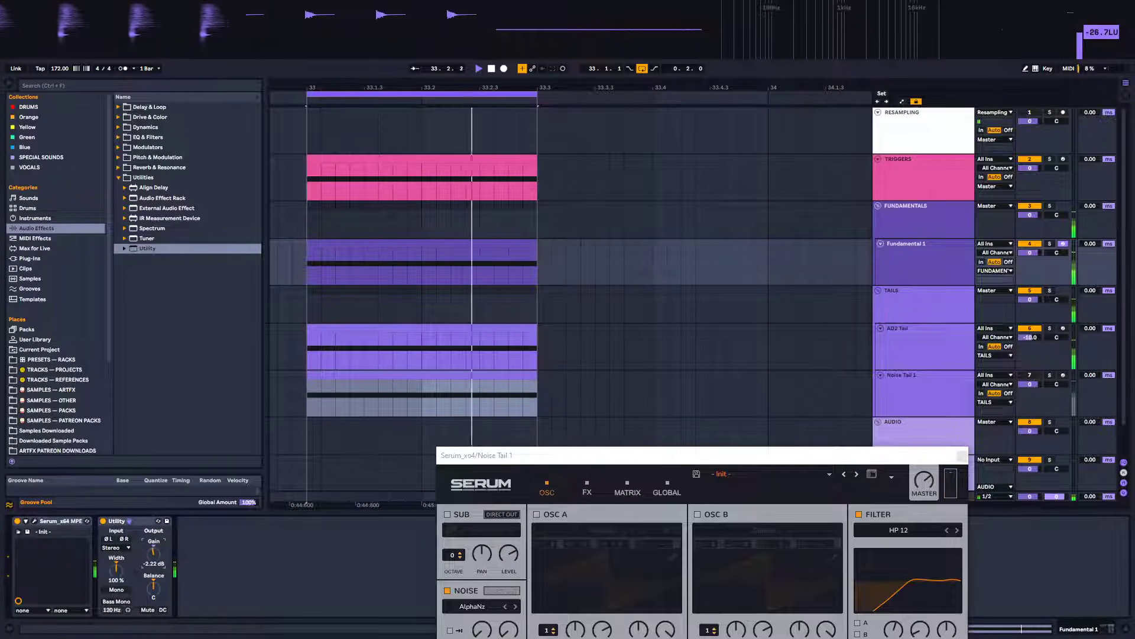
Close the Serum window and add a Utility to the AD2 Tail track with its gain at -6.87 dB
click(943, 347)
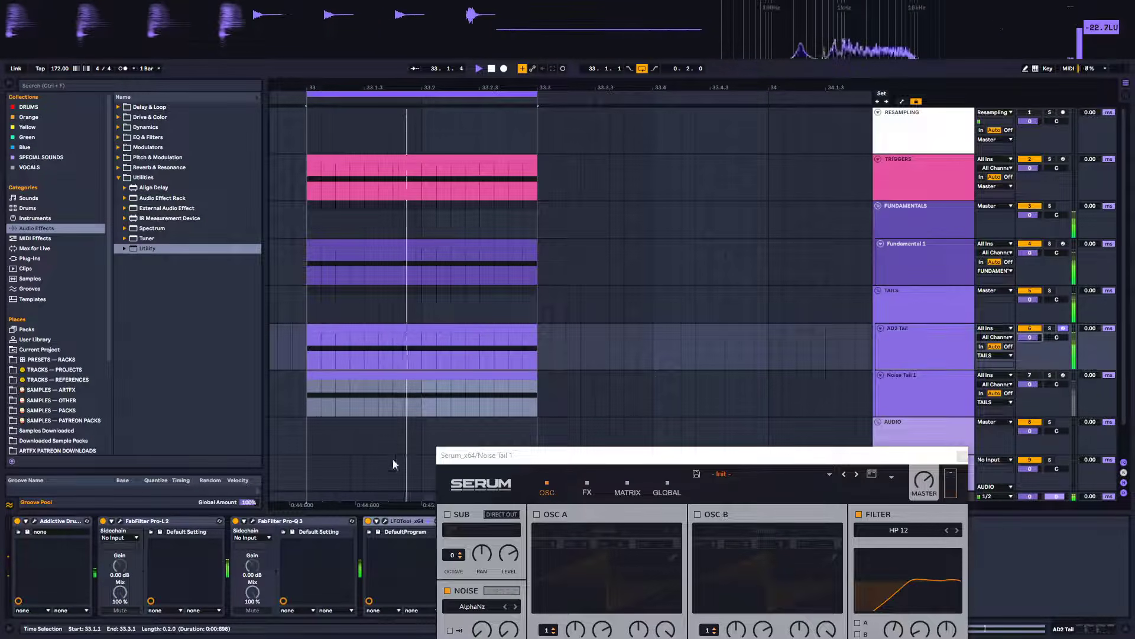
drag(731, 459, 706, 172)
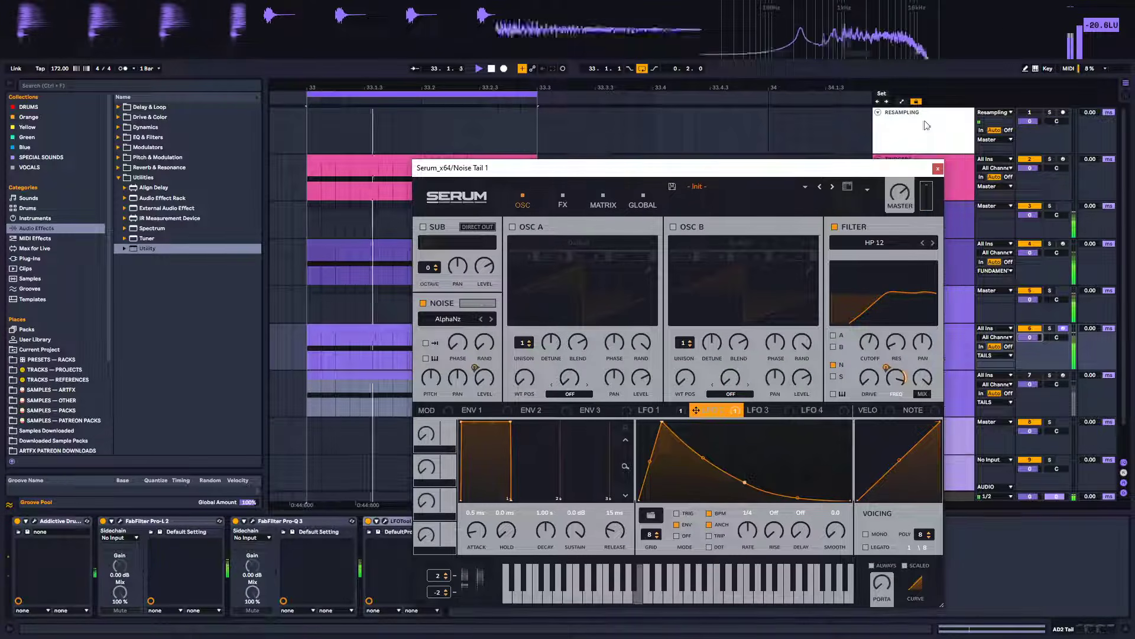
click(938, 169)
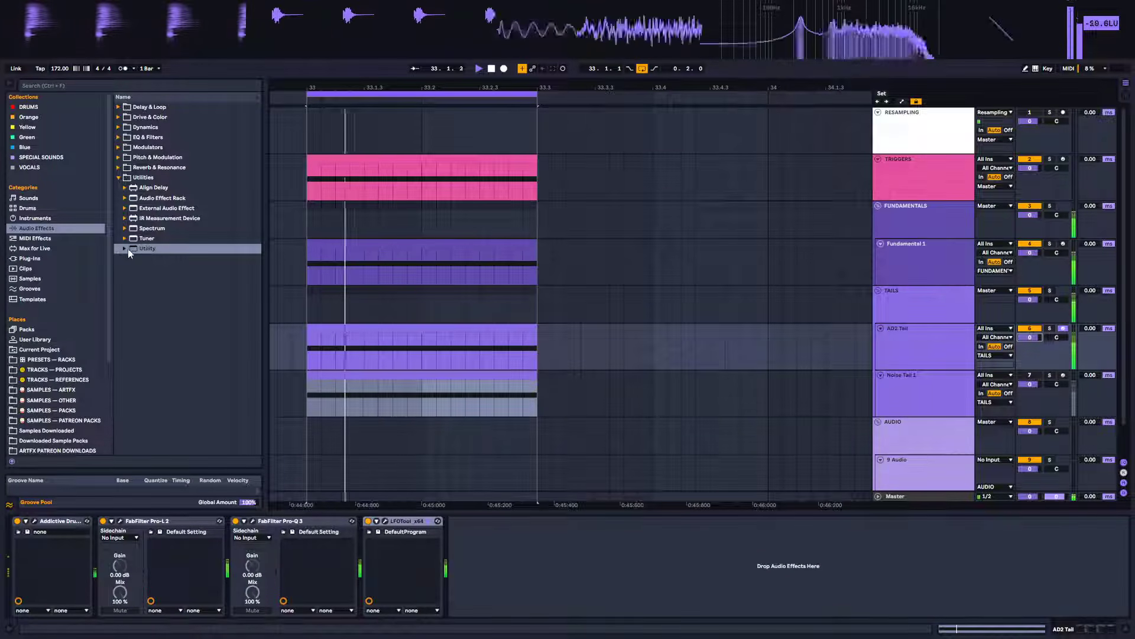
drag(125, 247, 504, 571)
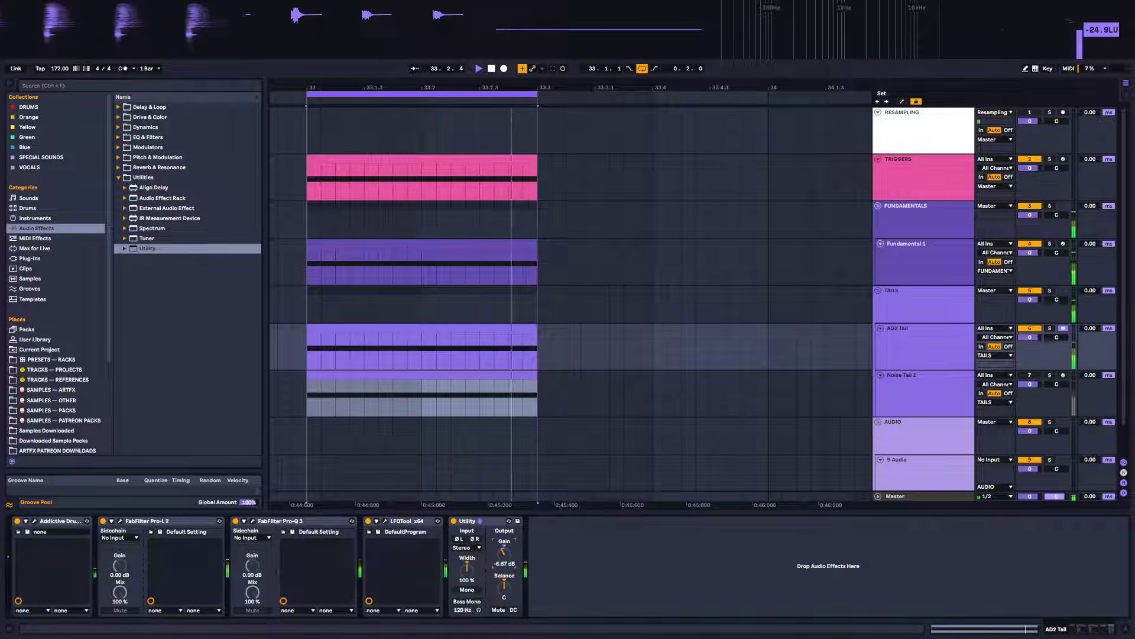
double_click(504, 554)
drag(504, 556, 504, 573)
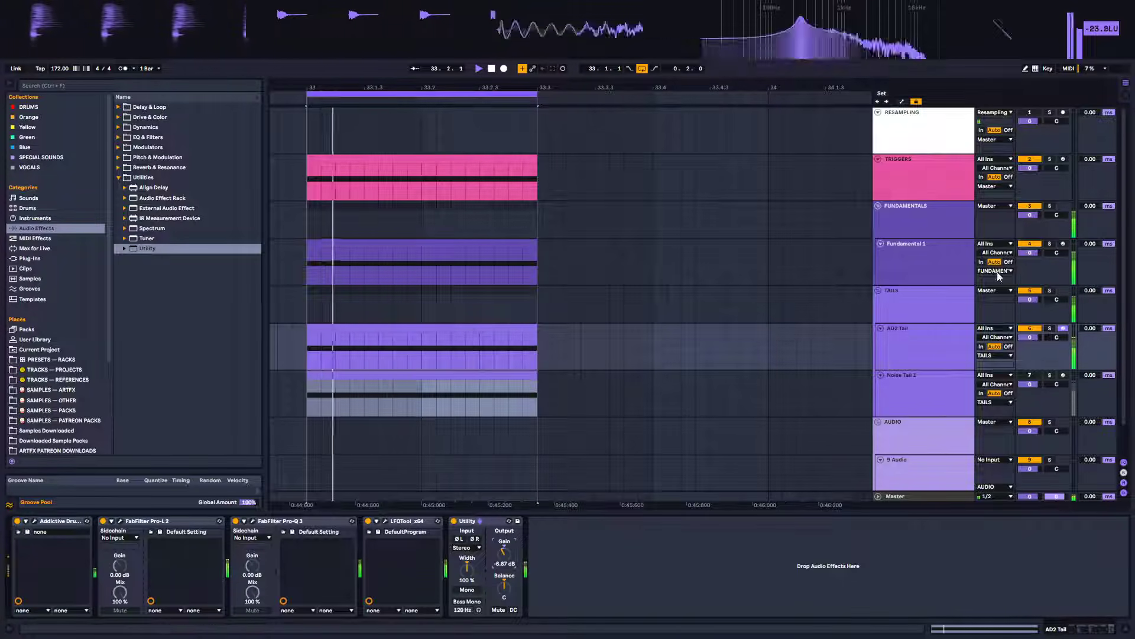
Reactivate the Noise Tail 1 track and add a Utility lowering its gain to about -15 dB
click(925, 388)
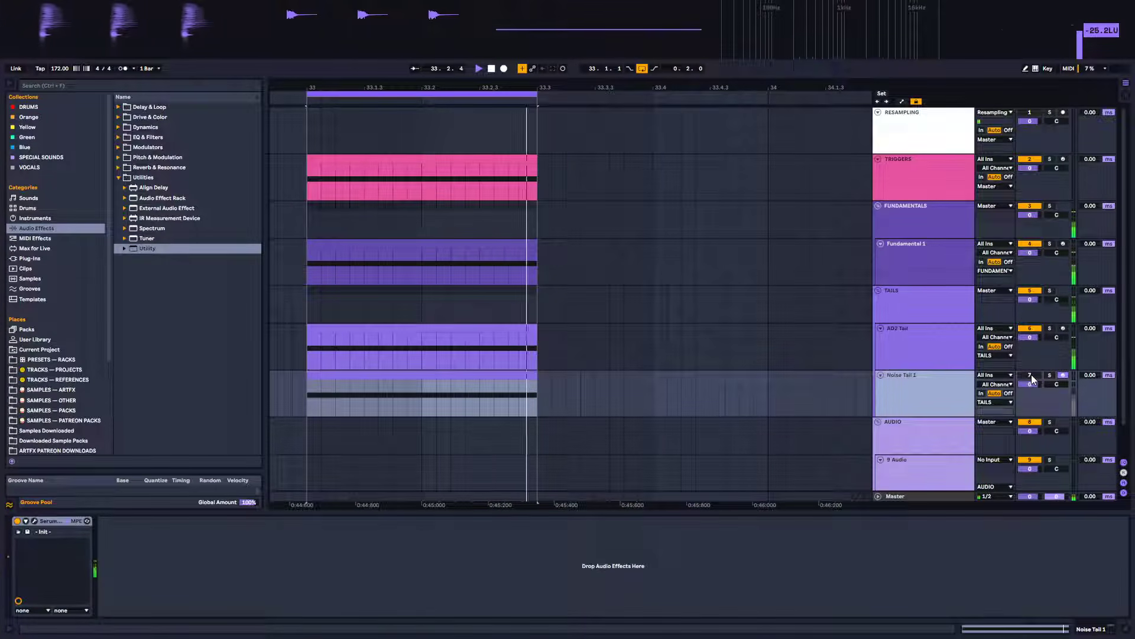
click(1029, 375)
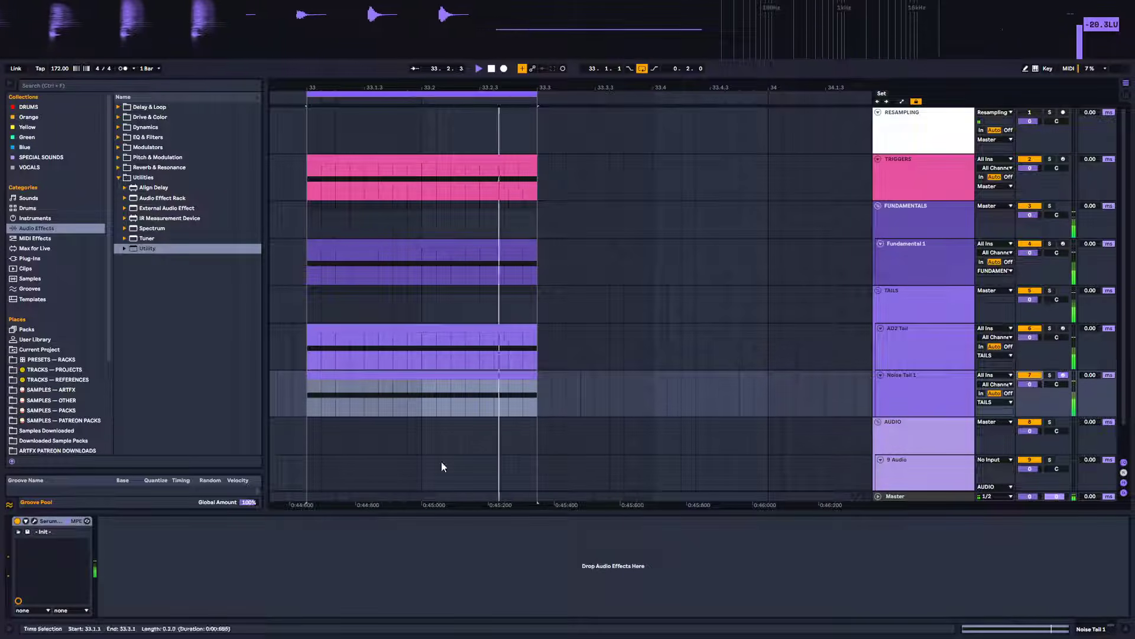
drag(146, 248, 224, 532)
drag(147, 553, 147, 584)
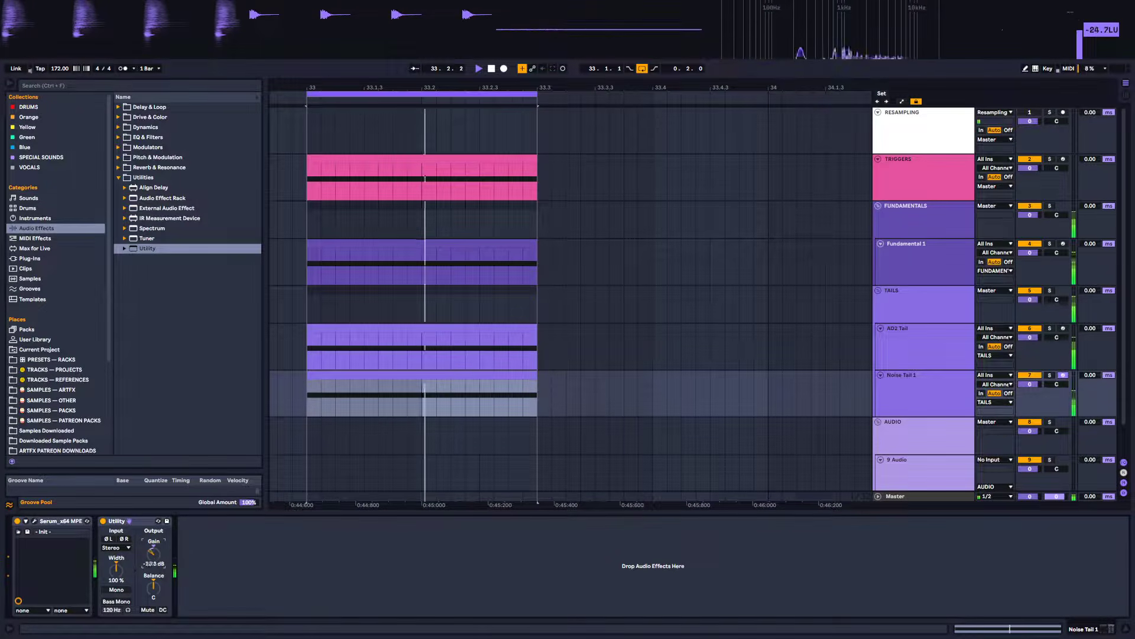
drag(153, 558, 153, 547)
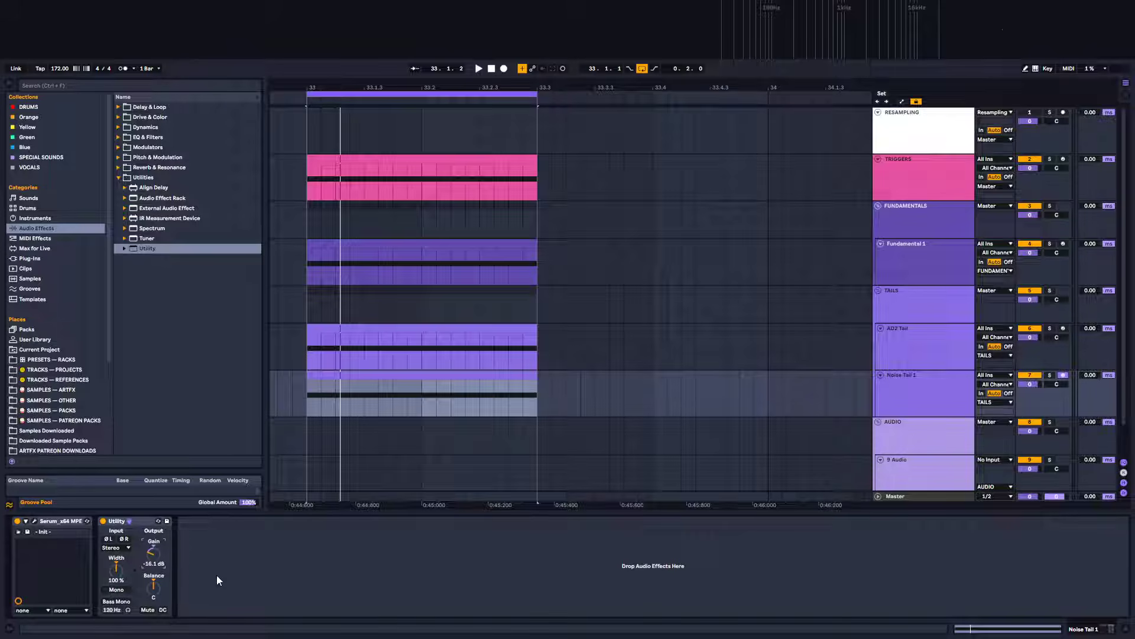
key(space)
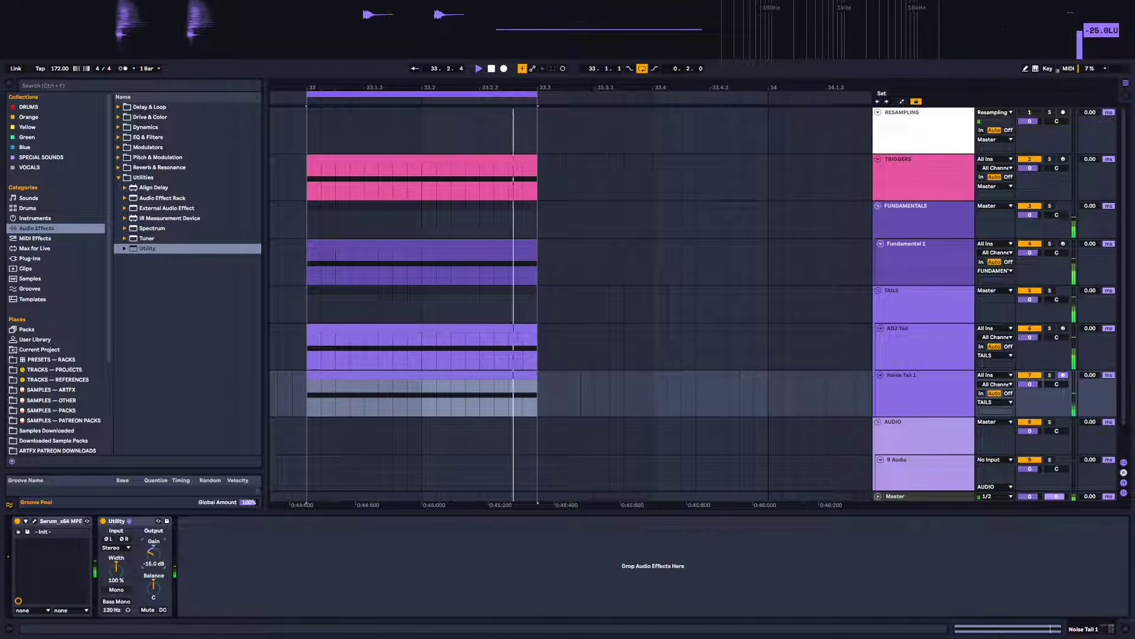
Lower the Noise Tail 1 Utility gain to -20.3 dB and audition the mix
drag(153, 553, 154, 568)
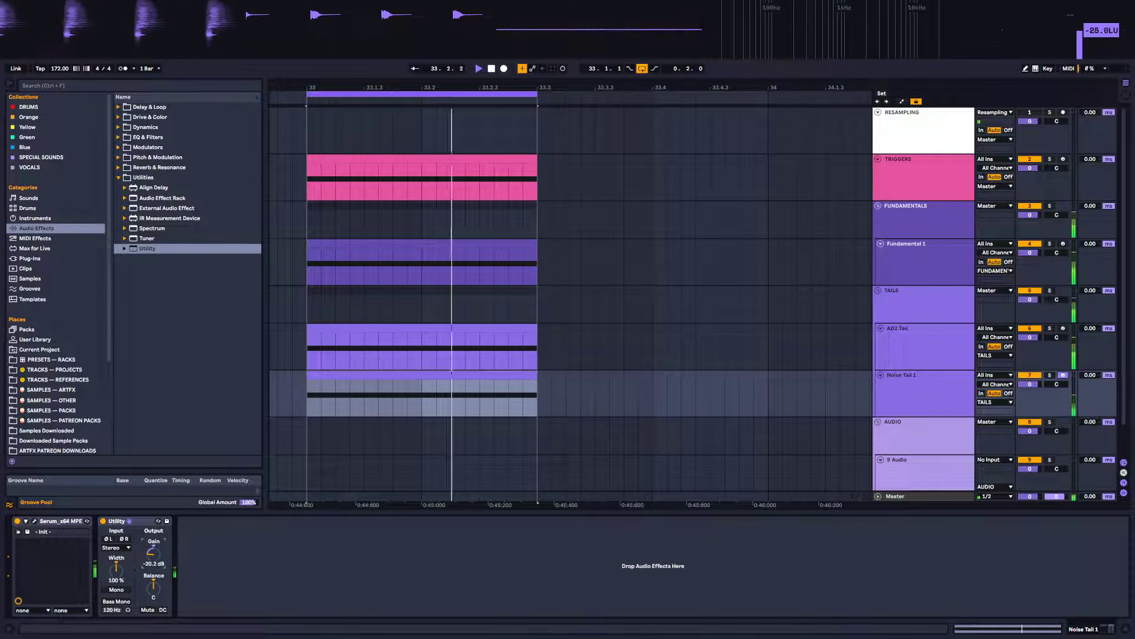
key(space)
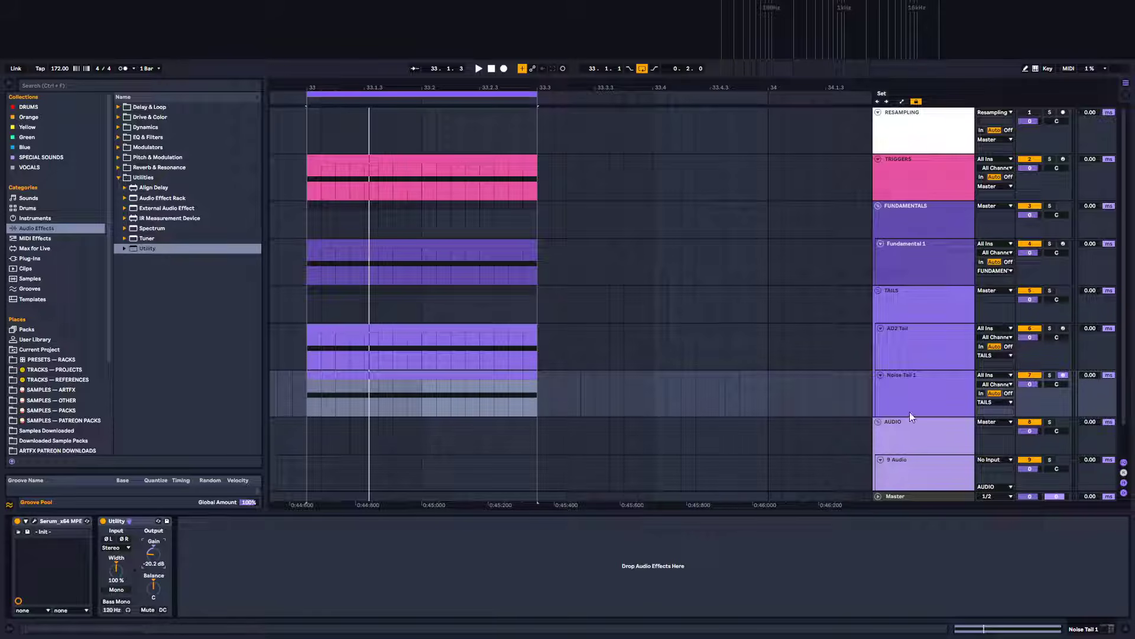
key(space)
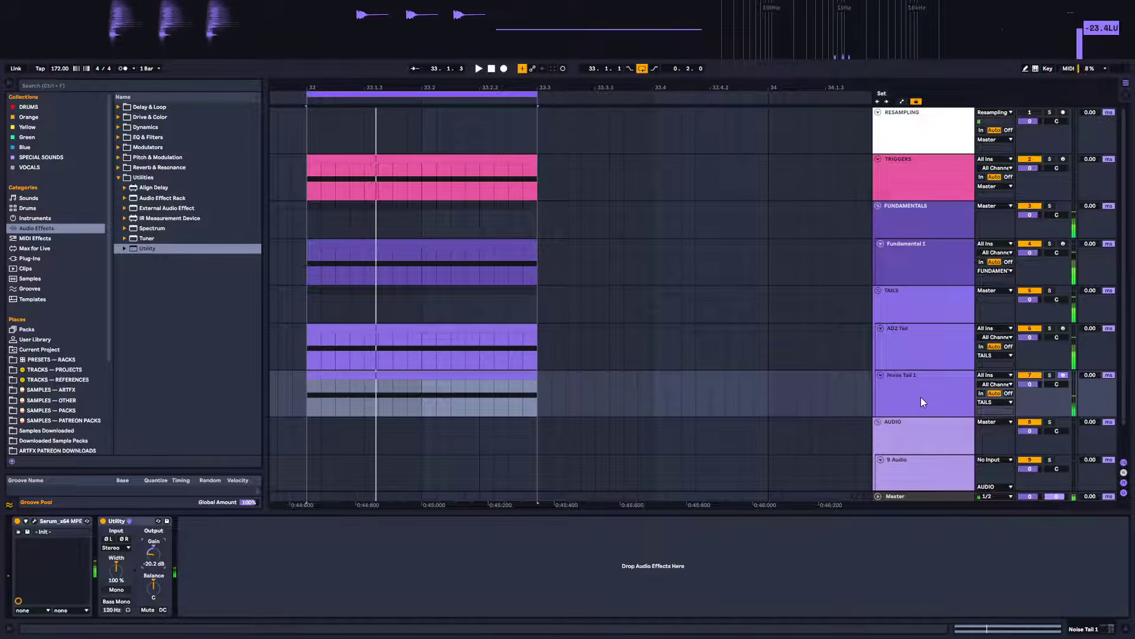
Select the Noise Tail 1 track and solo it
click(928, 344)
click(925, 388)
click(926, 347)
click(920, 395)
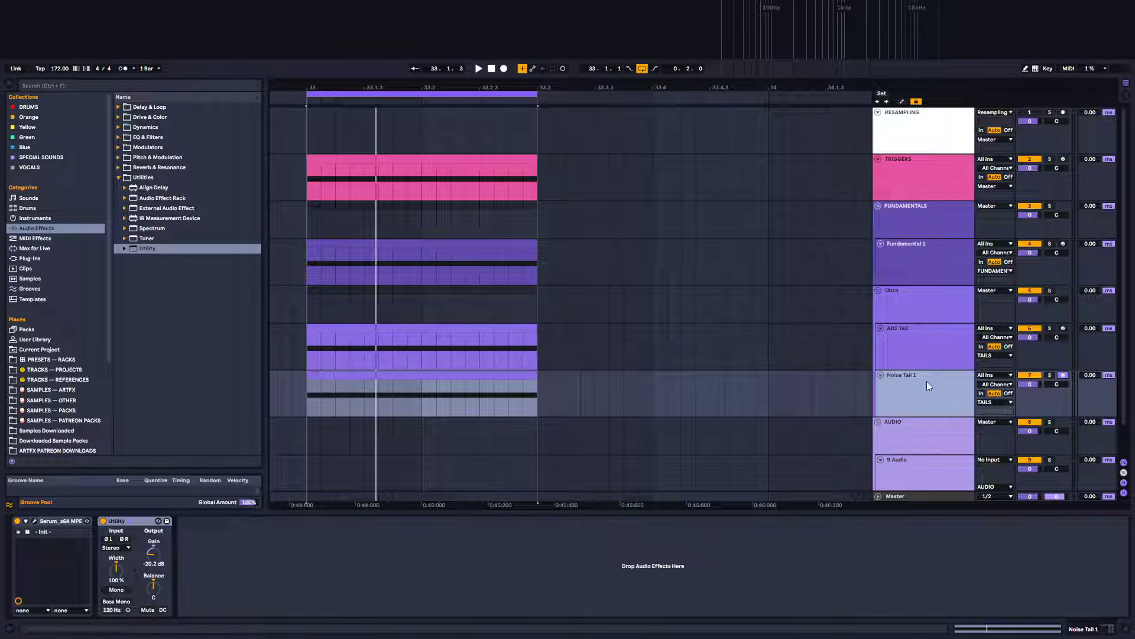
click(1050, 376)
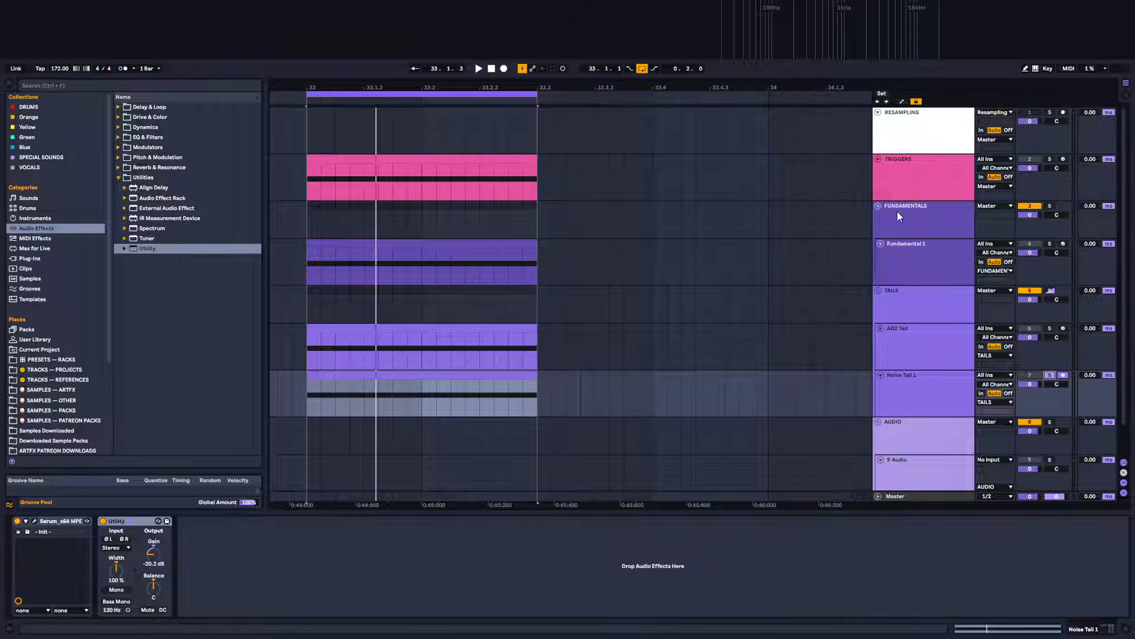
Group the tracks from Triggers through Audio and rename the group SNARE DESIGN
click(916, 236)
click(917, 179)
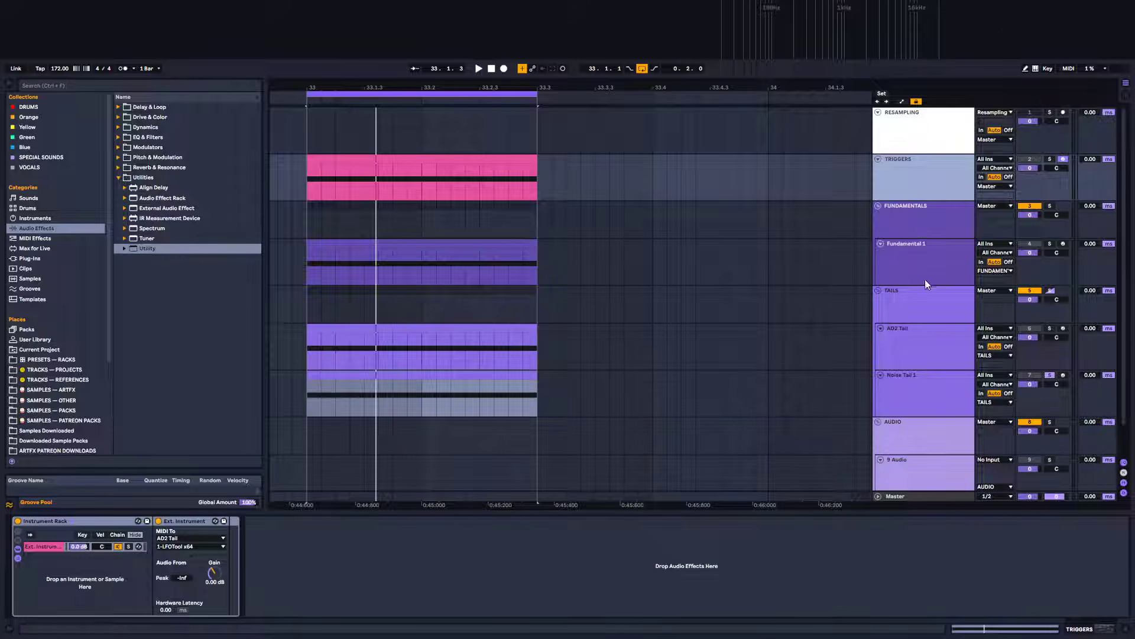
scroll(923, 290, down, 1)
click(908, 407)
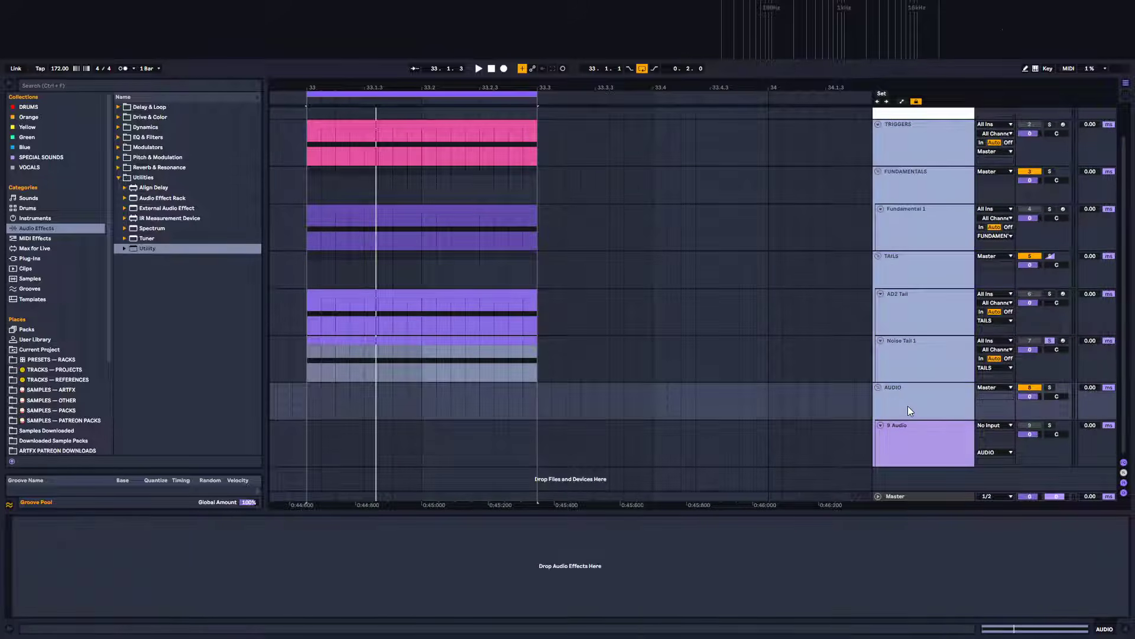
key(ctrl+g)
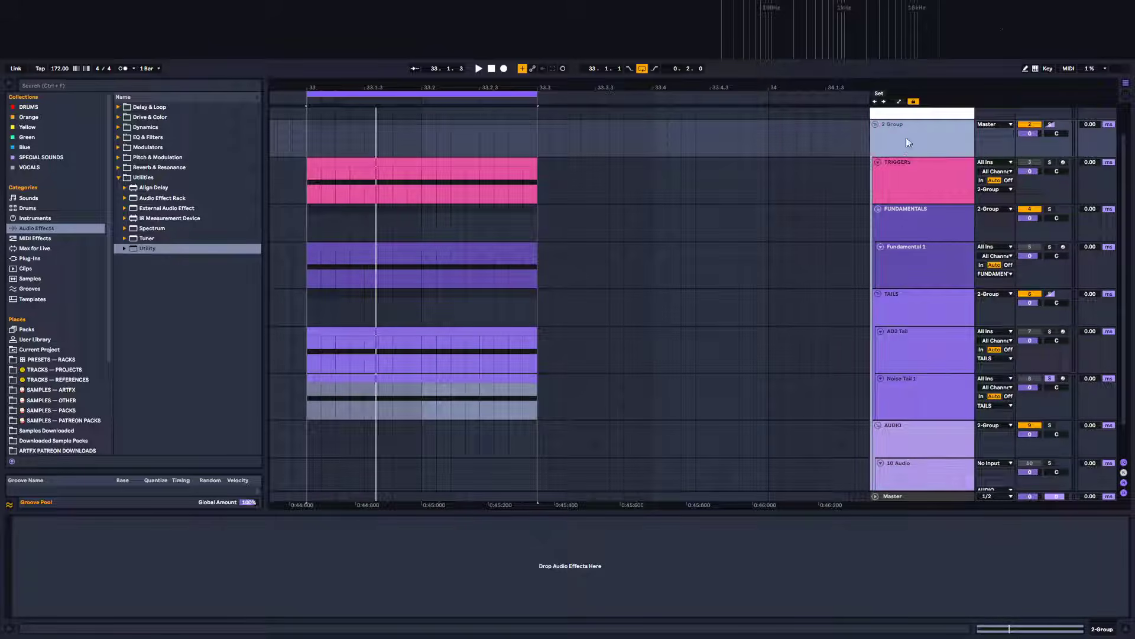
key(ctrl+r)
text(SNARE)
key(Return)
text(ESIGN)
key(Return)
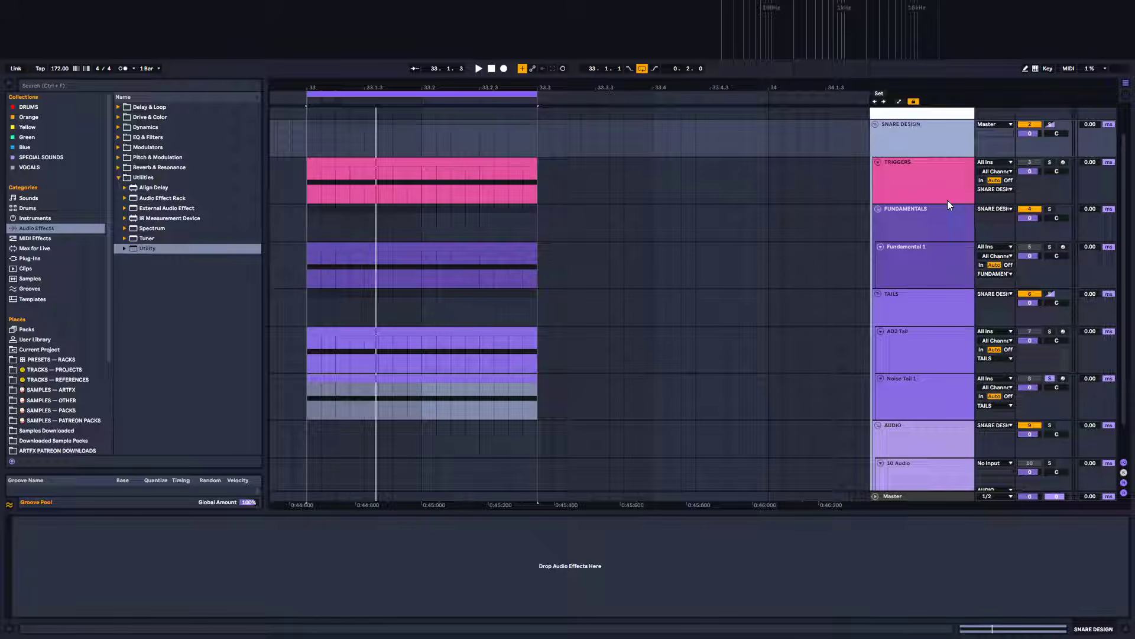
Colour the Triggers track white and apply that colour to its clips
click(910, 166)
right_click(910, 165)
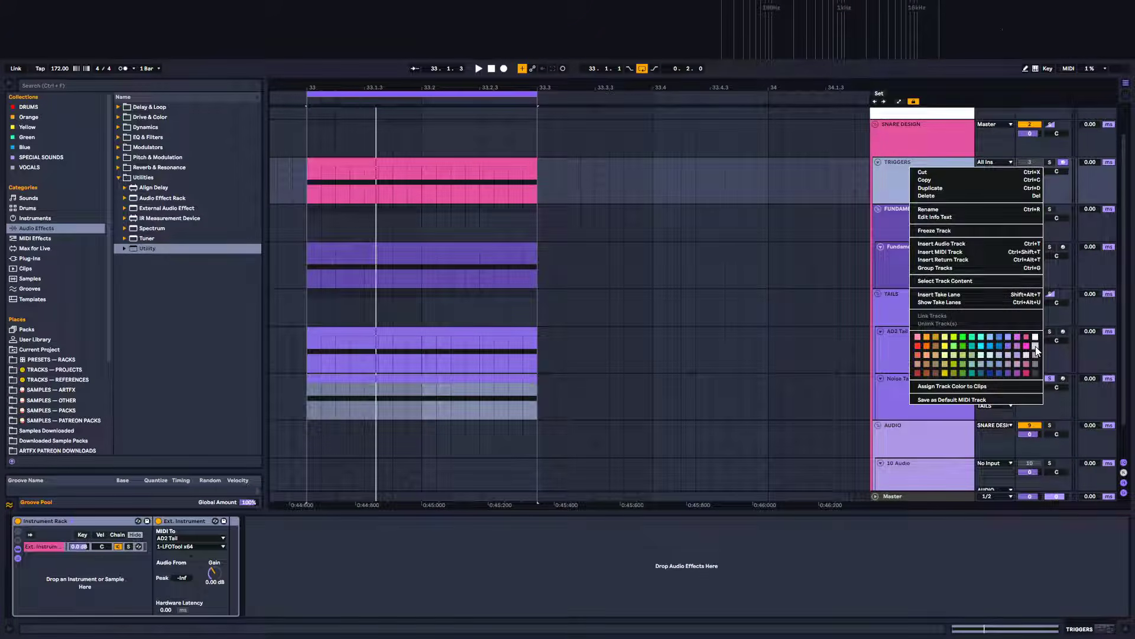
click(1035, 353)
right_click(920, 188)
click(1047, 358)
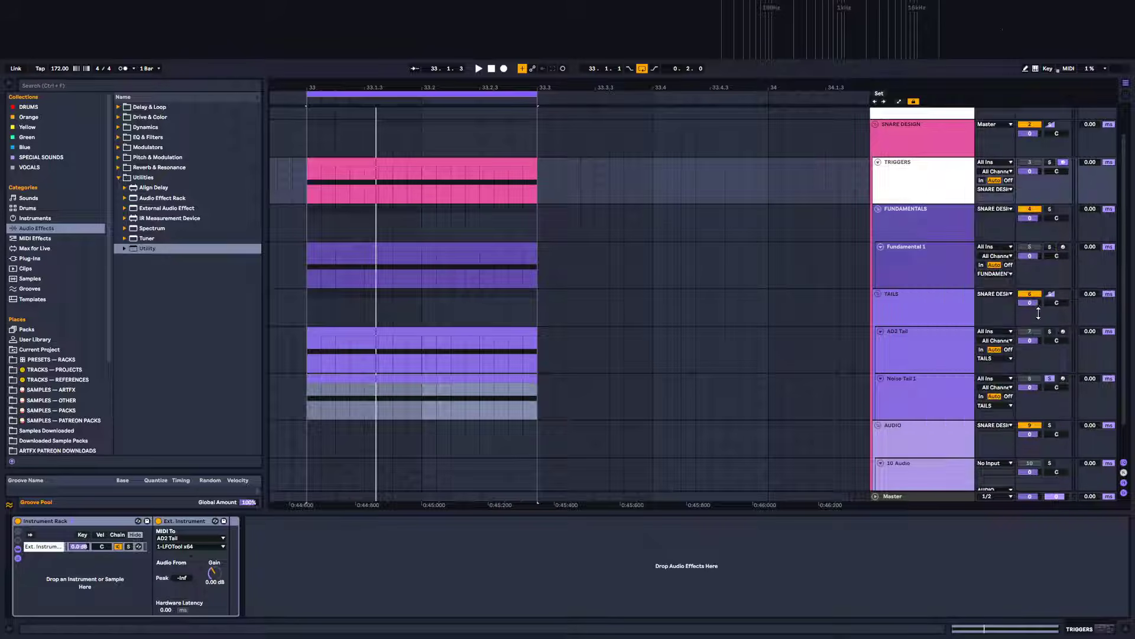
right_click(924, 172)
click(964, 409)
Colour the SNARE DESIGN group and its tracks purple, then audition the snare
right_click(912, 135)
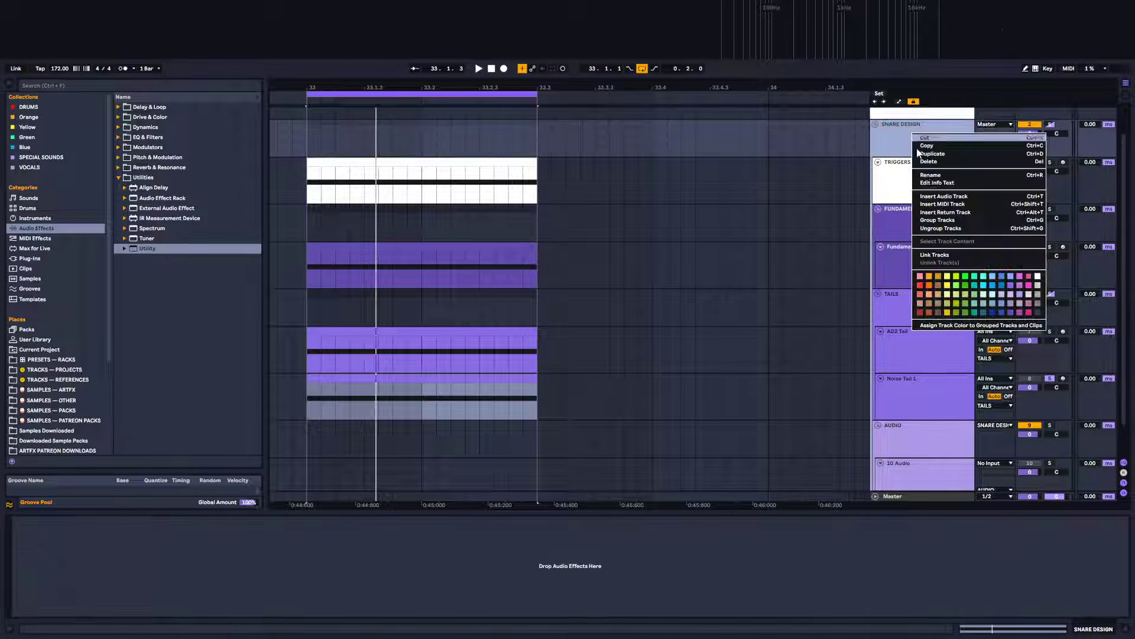
click(1011, 313)
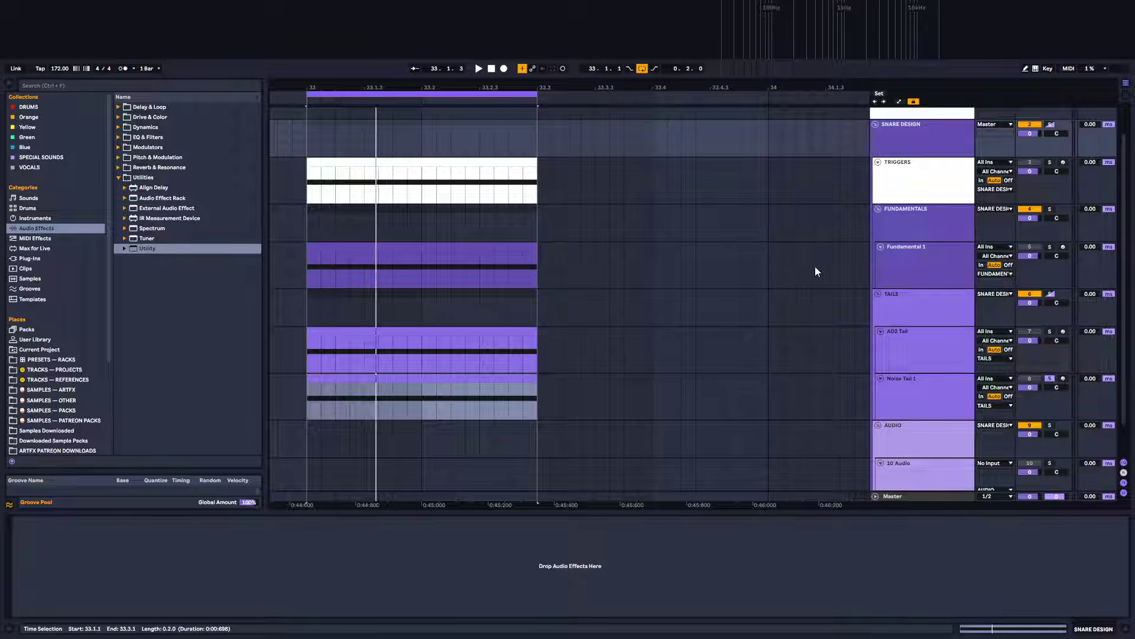
click(916, 198)
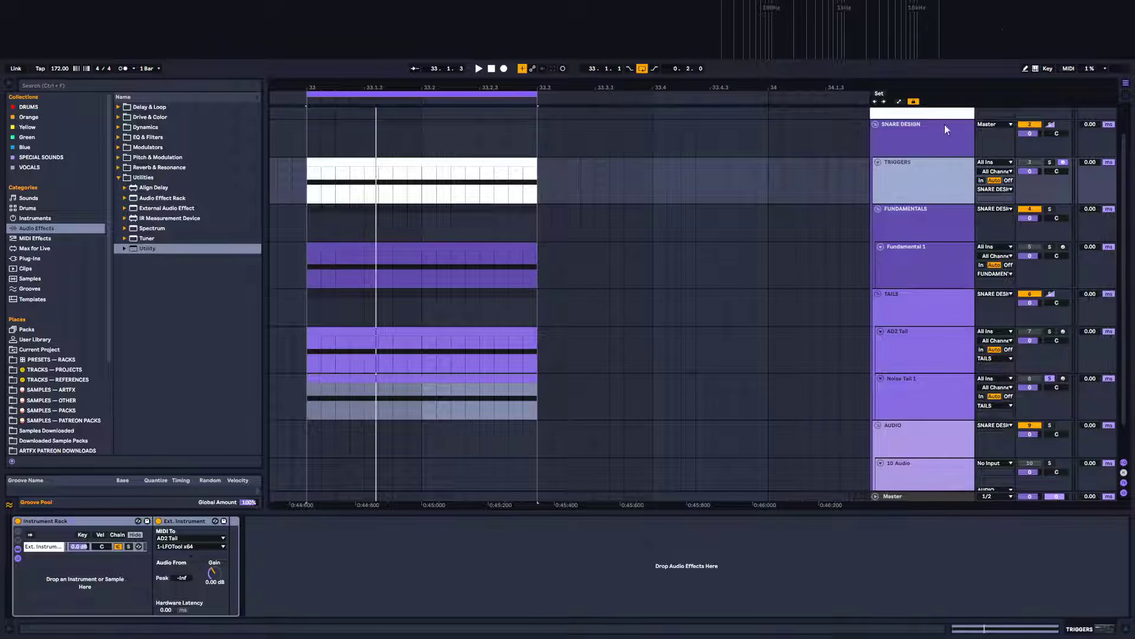
click(1032, 124)
click(1032, 125)
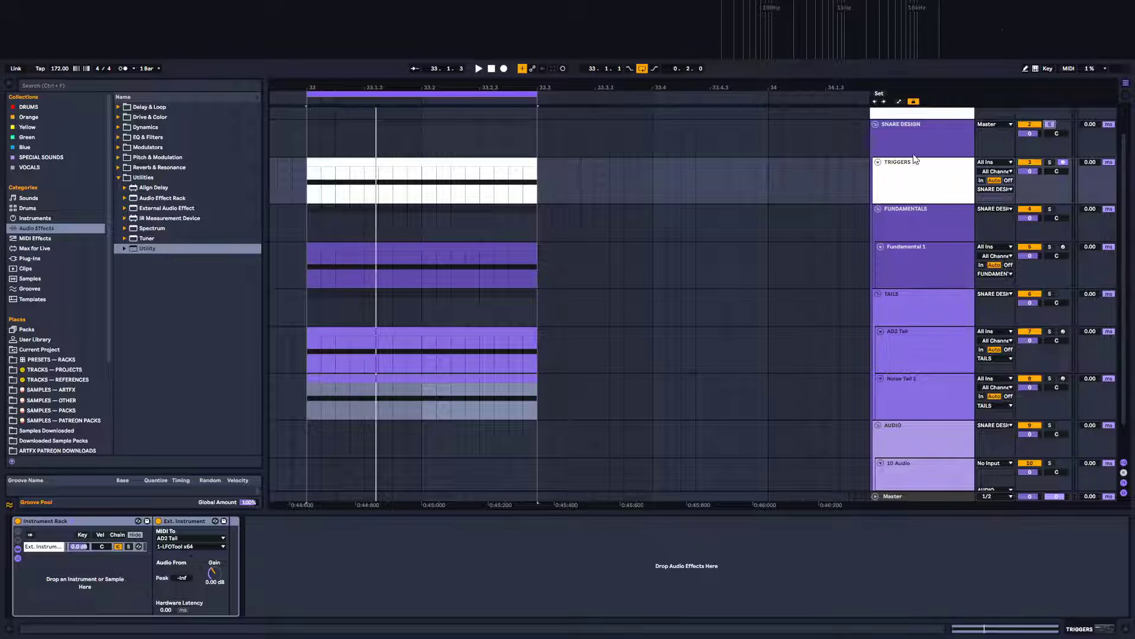
click(296, 140)
key(space)
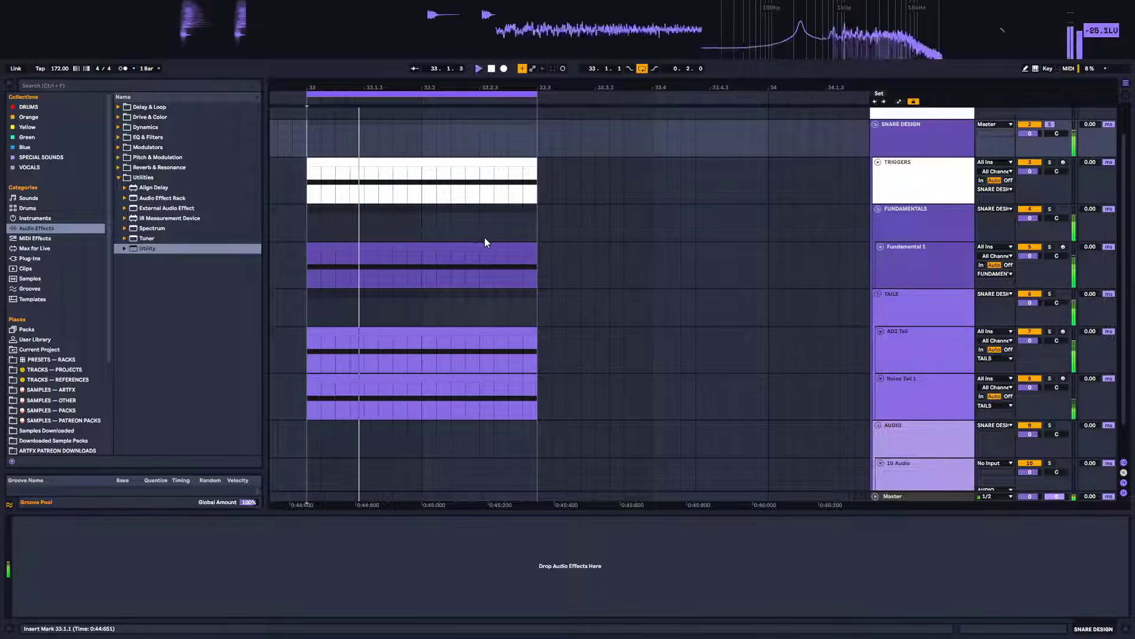
key(space)
Add the Newfangled Saturate plug-in to the SNARE DESIGN group
click(31, 259)
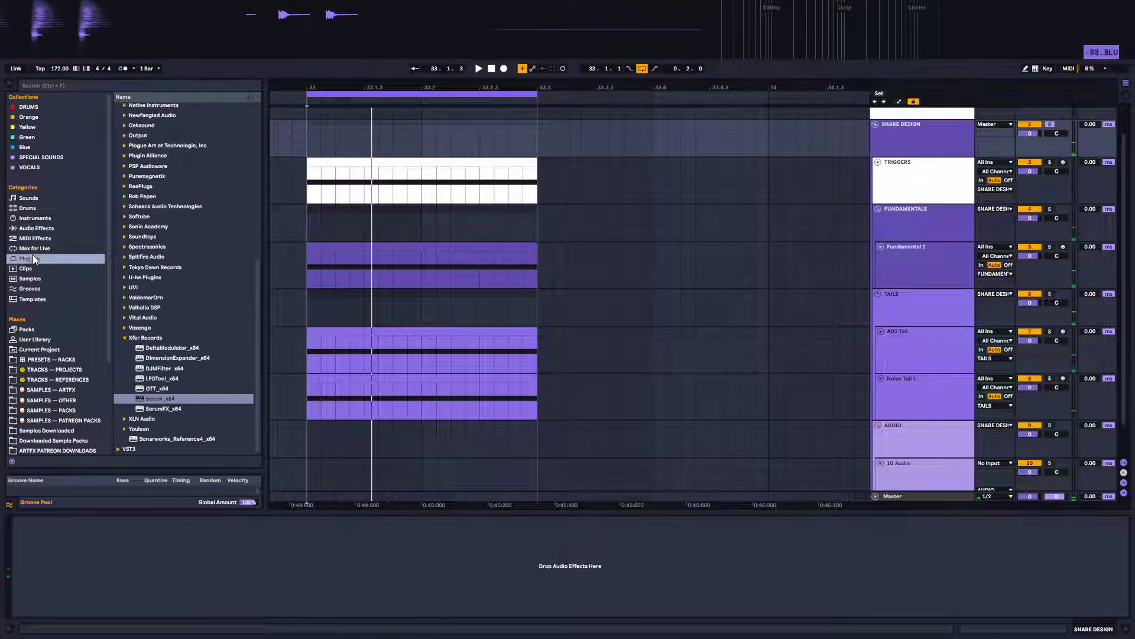
scroll(151, 375, up, 2)
scroll(168, 289, up, 3)
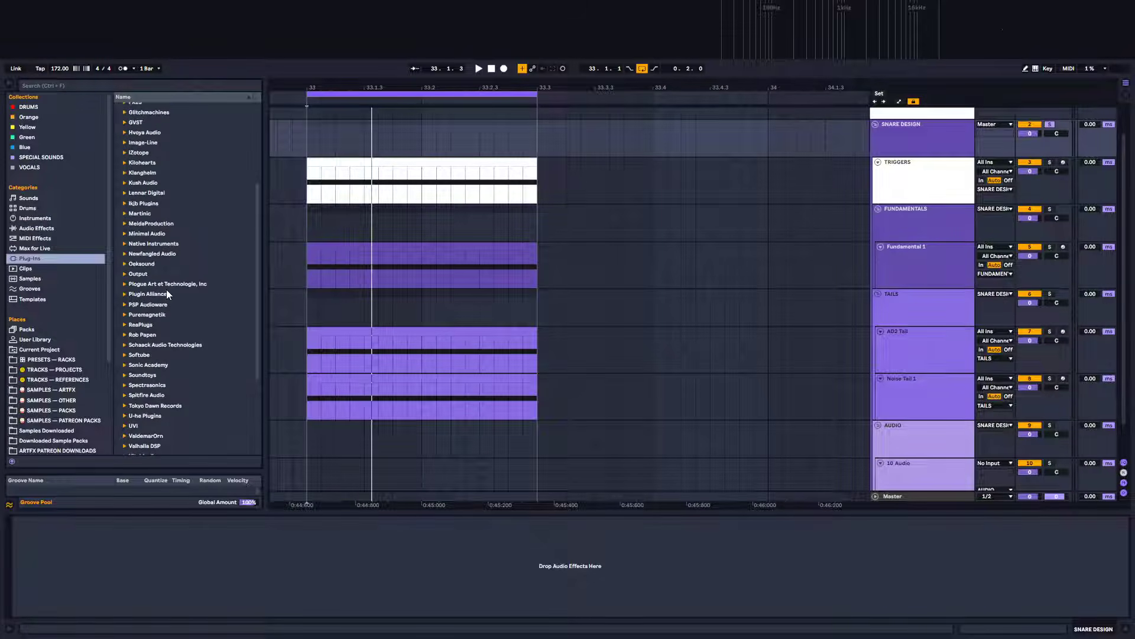
click(152, 253)
drag(184, 275, 890, 166)
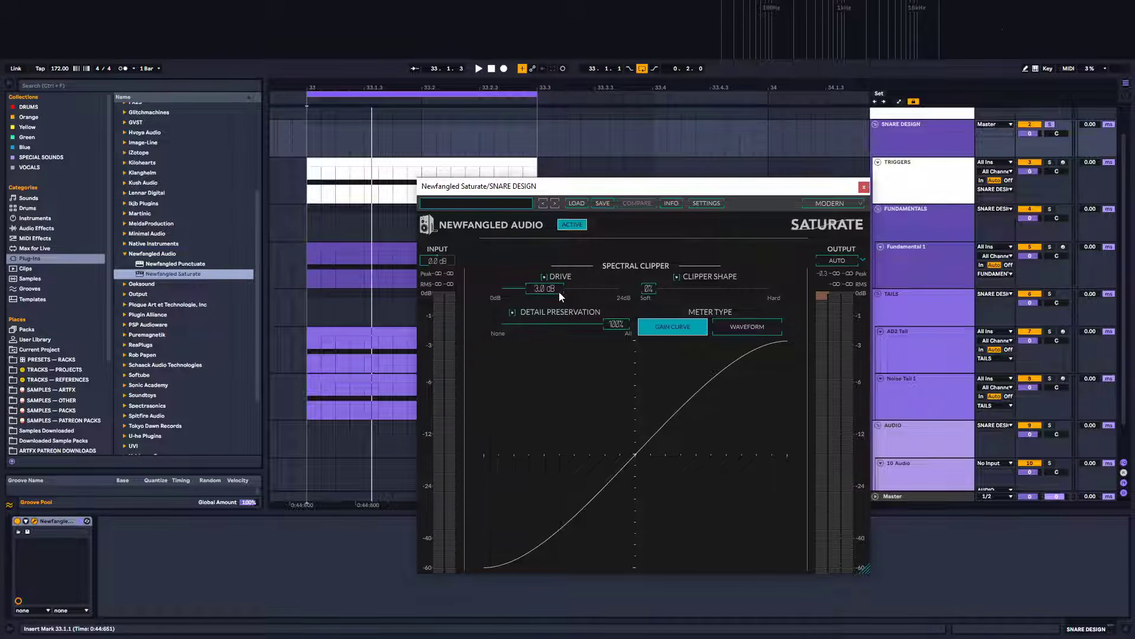
Set the Saturate drive to 5.0 dB while playing back the snare
key(space)
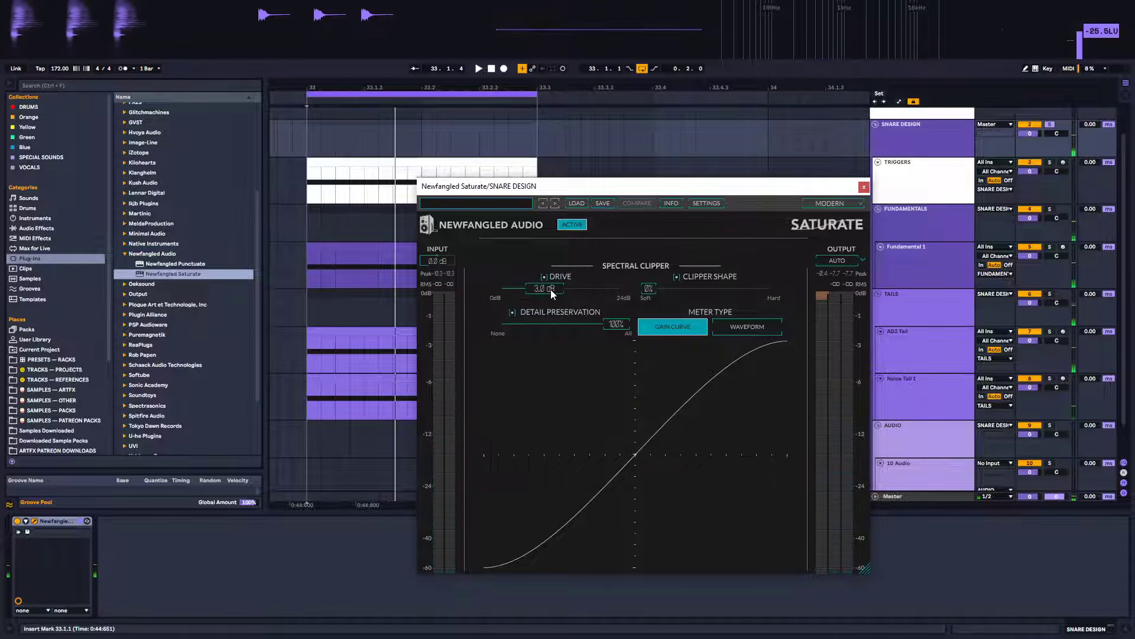
drag(552, 290, 581, 291)
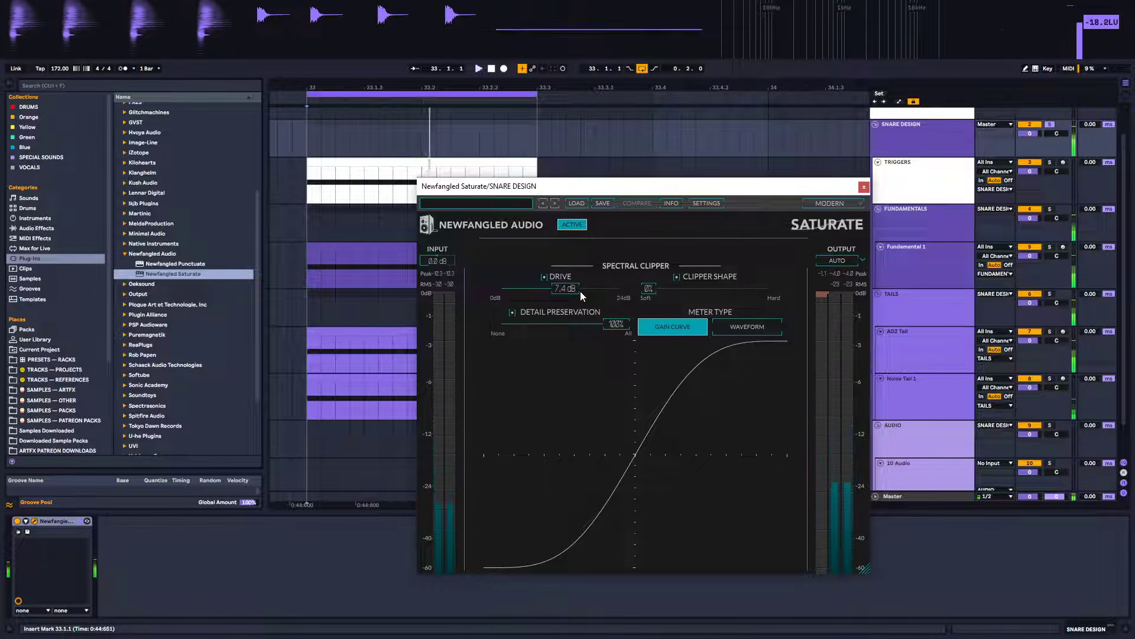
drag(580, 291, 576, 291)
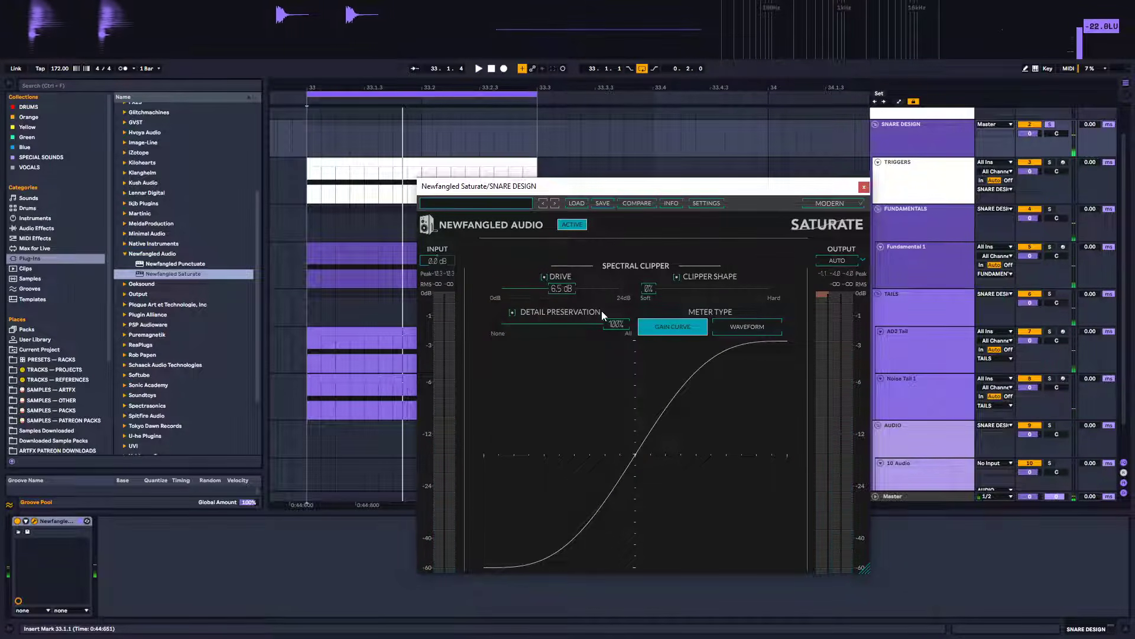
drag(551, 278, 549, 293)
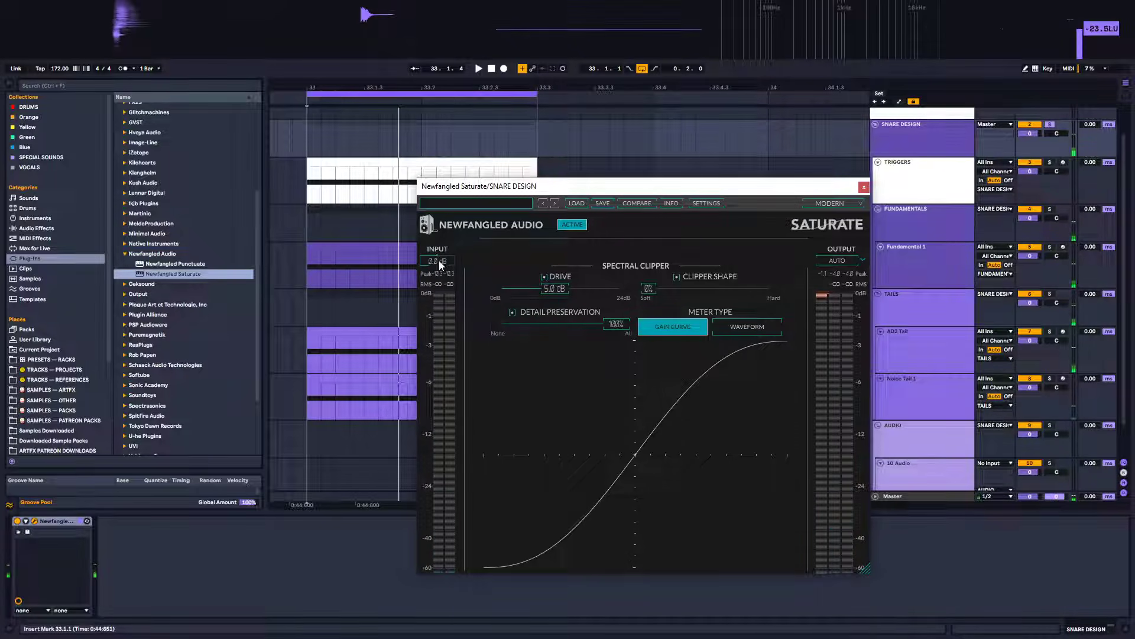
Raise the Saturate input gain to 7.5 dB, audition the result, and close the plug-in window
drag(439, 261, 449, 246)
key(space)
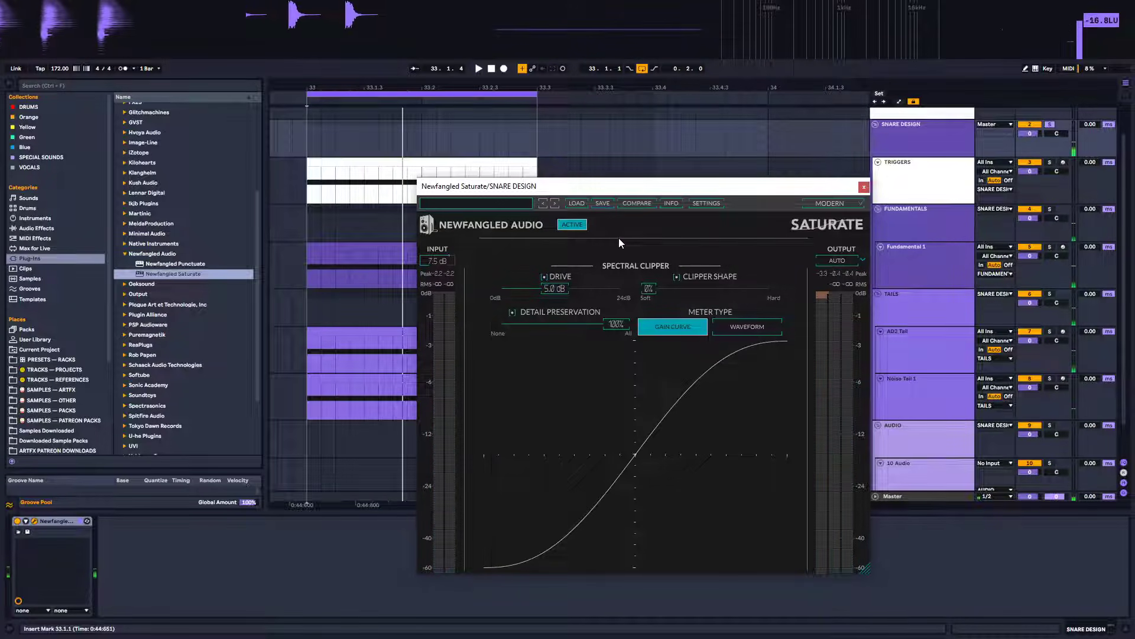
key(space)
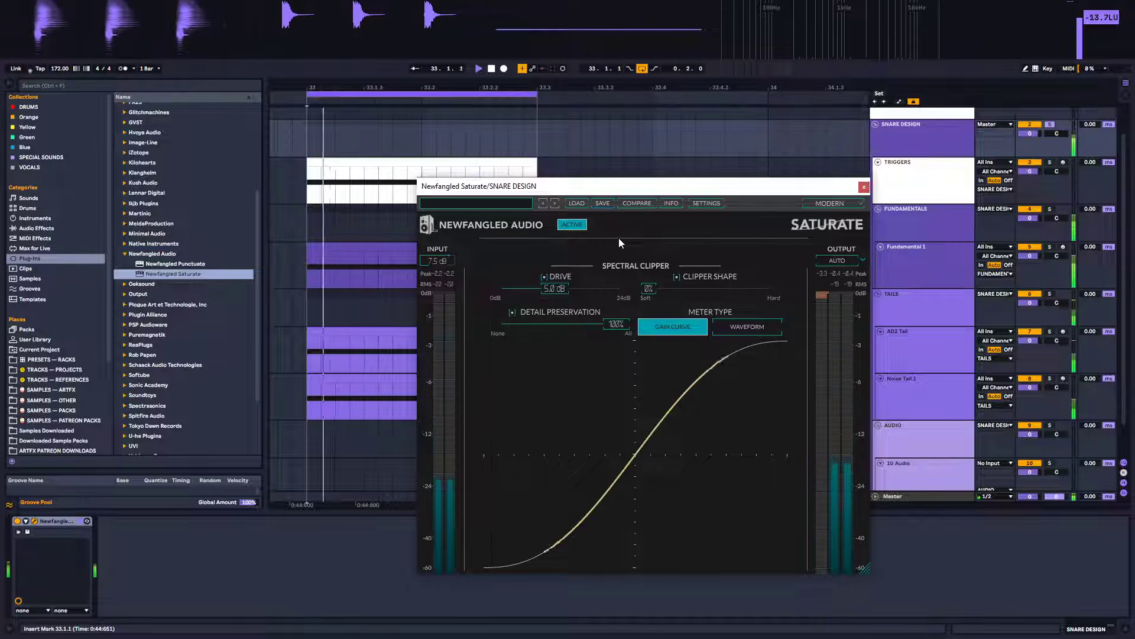
key(space)
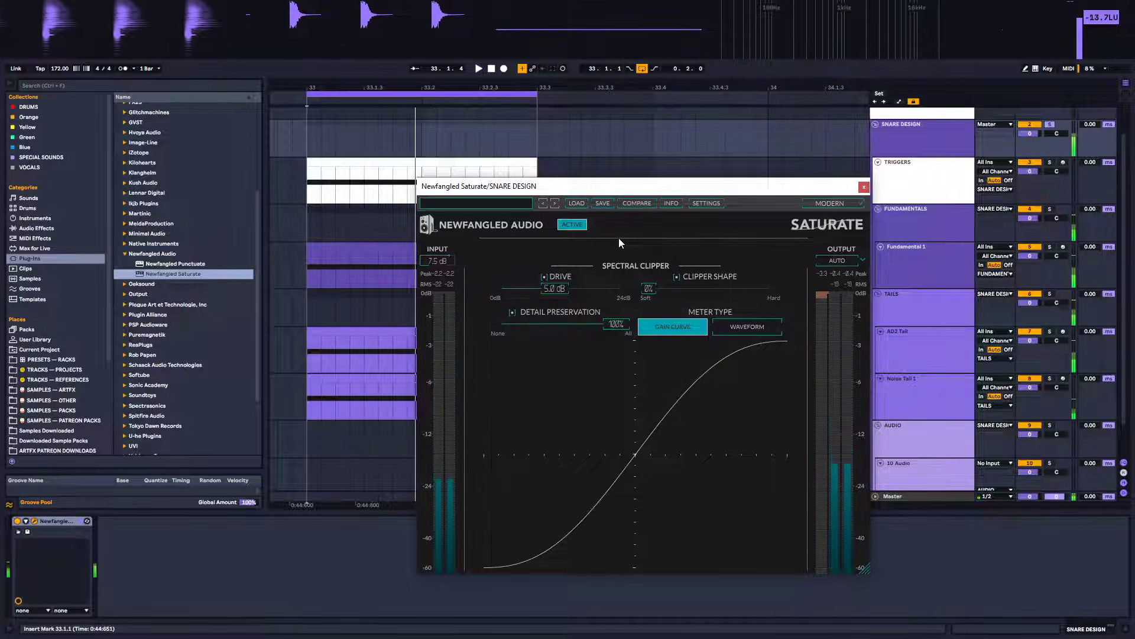
click(864, 187)
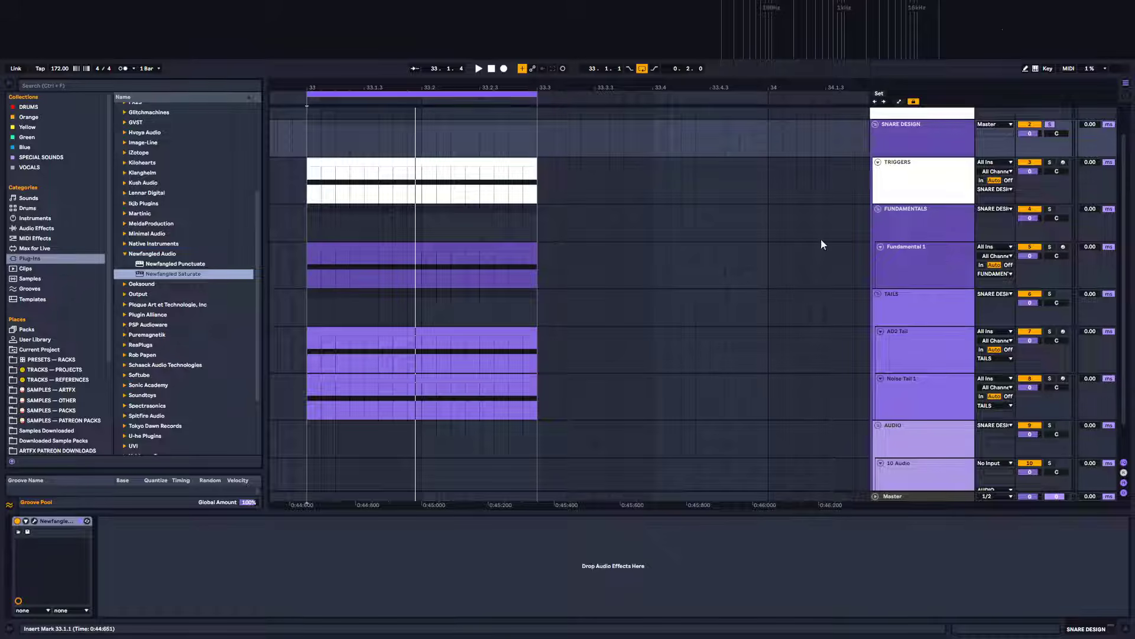
Review the device chains on the AD2 Tail and Fundamental 1 tracks while auditioning
click(378, 329)
scroll(846, 393, down, 1)
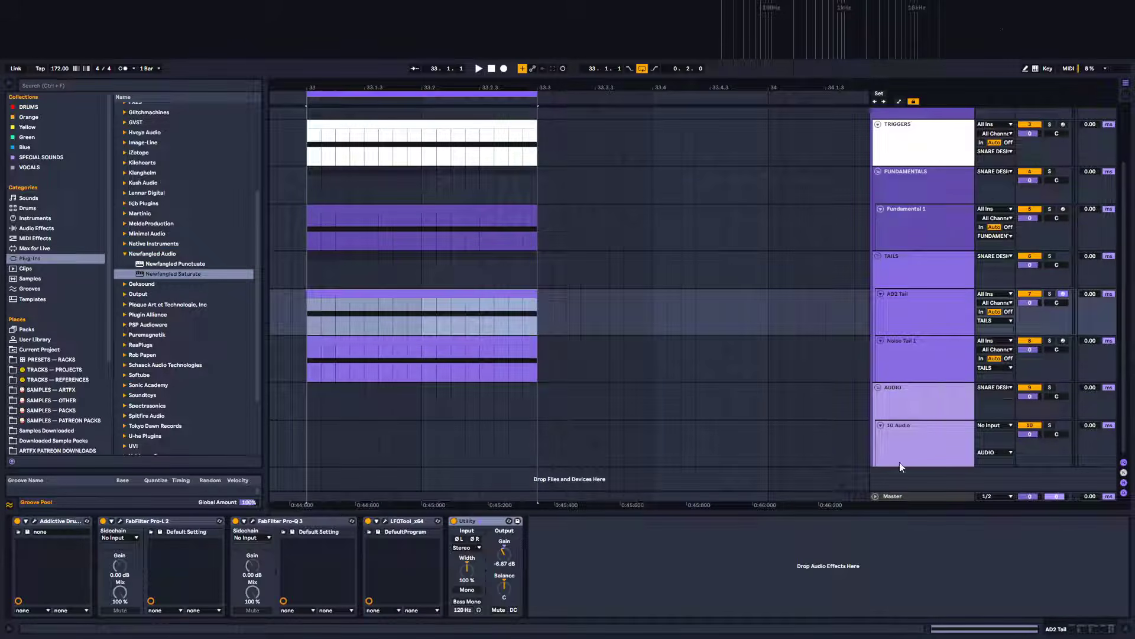
click(340, 220)
key(space)
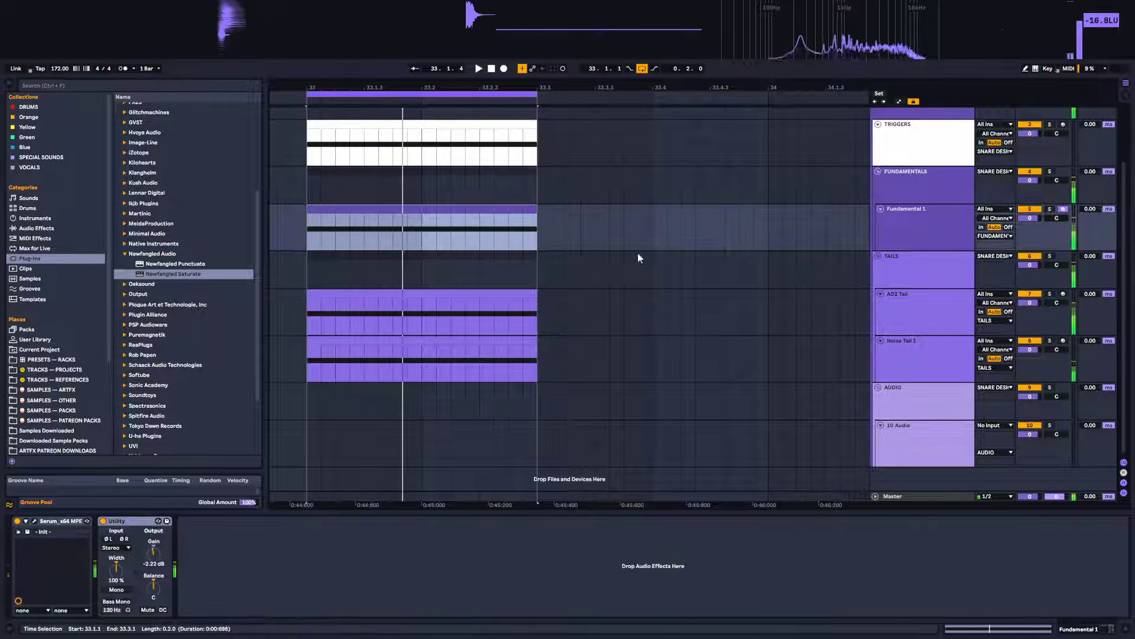
click(915, 309)
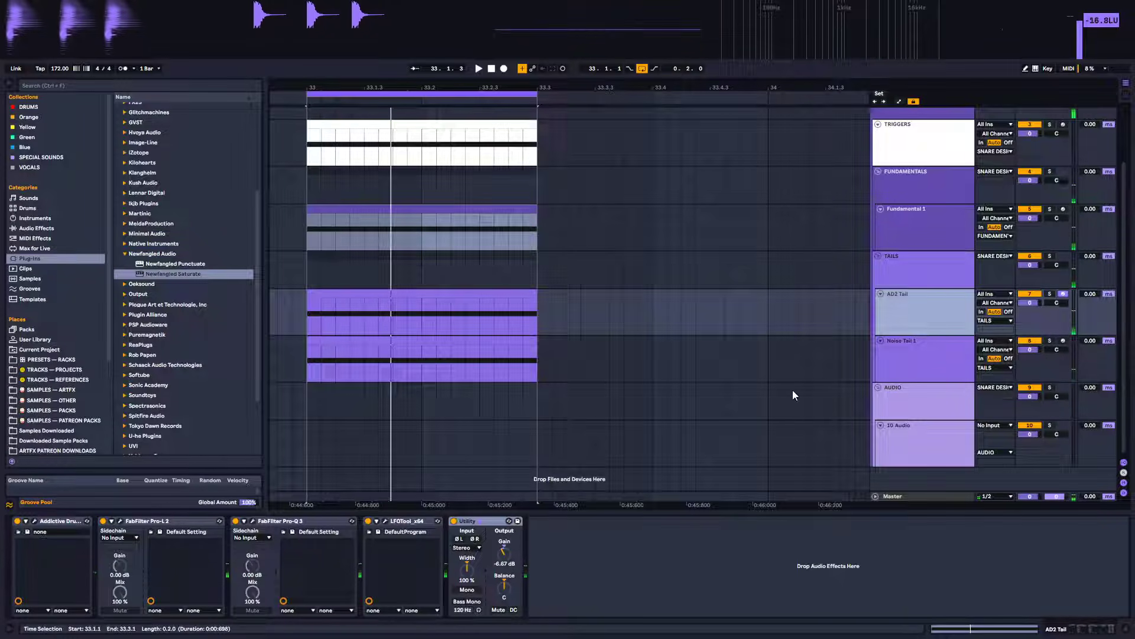
key(space)
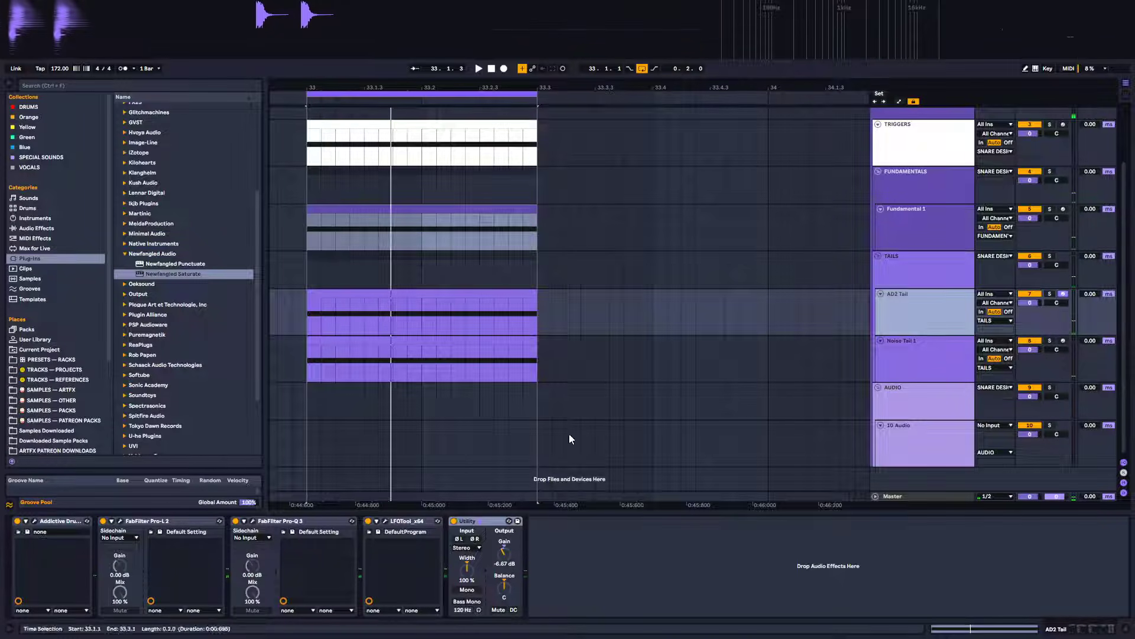
Select the Noise Tail 1 track, solo it, and audition it
click(921, 364)
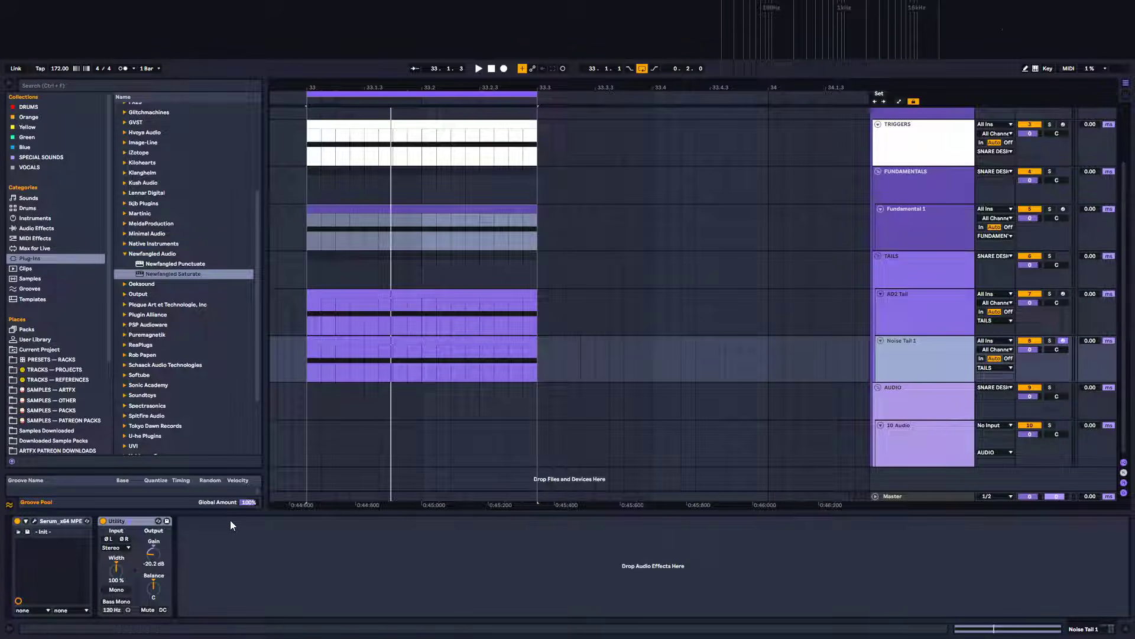
click(37, 228)
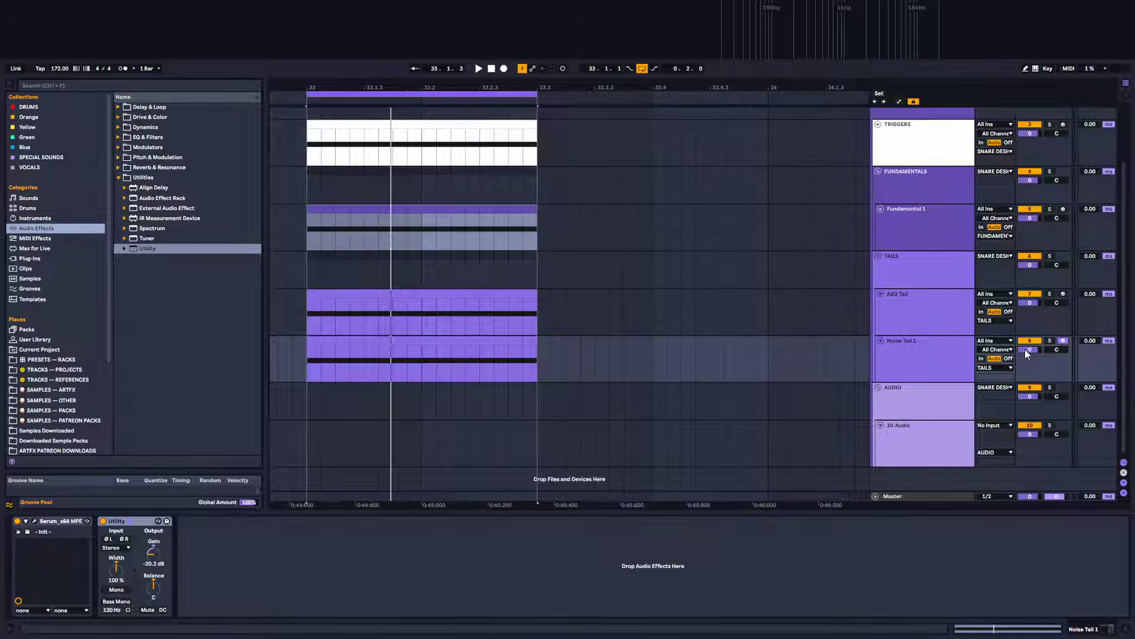
click(1050, 340)
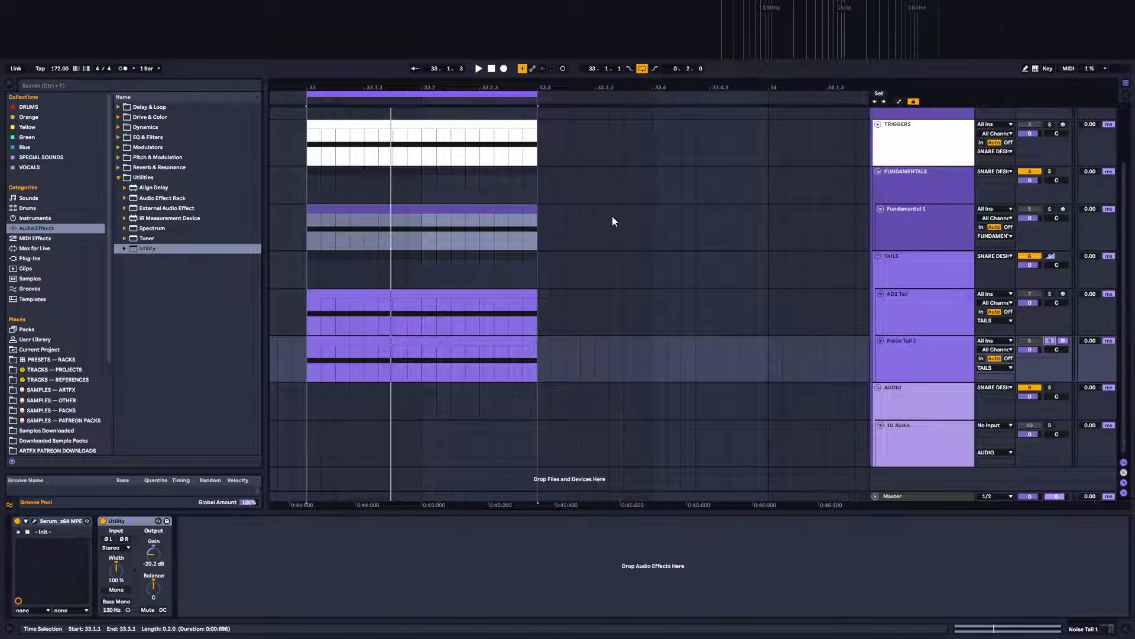
key(space)
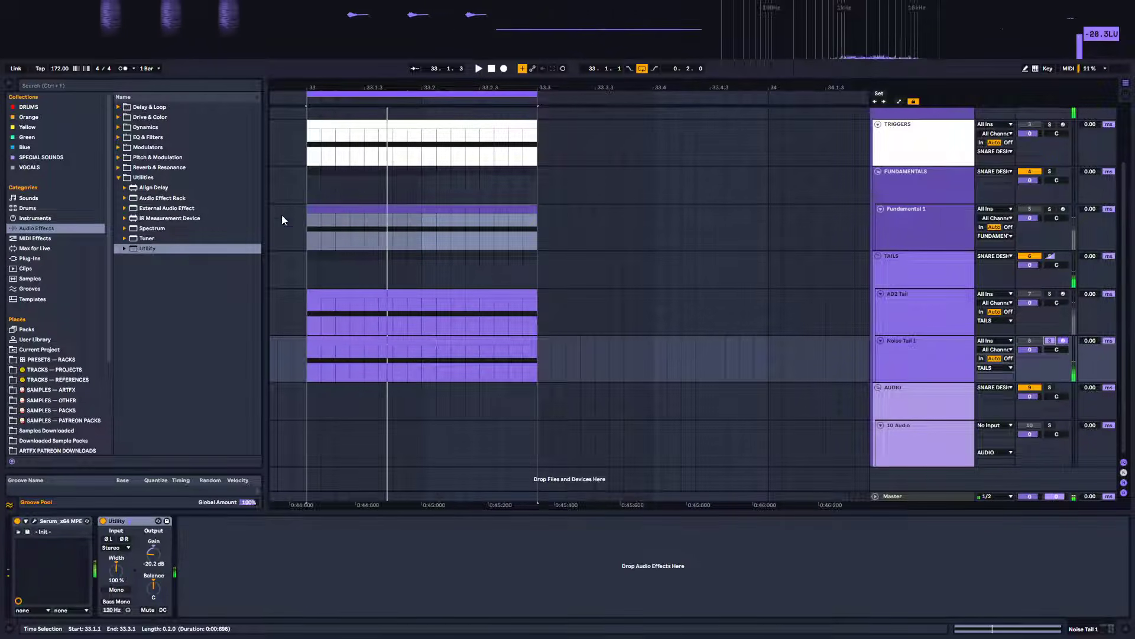
Add EQ Eight to the Noise Tail 1 track, expand its display, and audition the tail
click(118, 137)
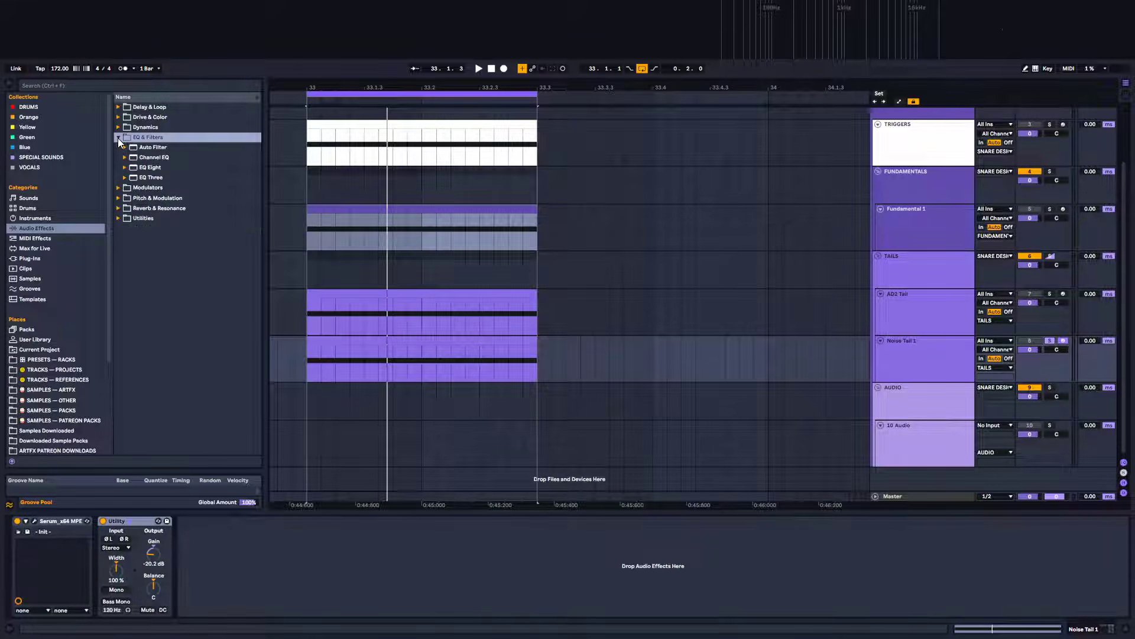
drag(143, 170, 388, 544)
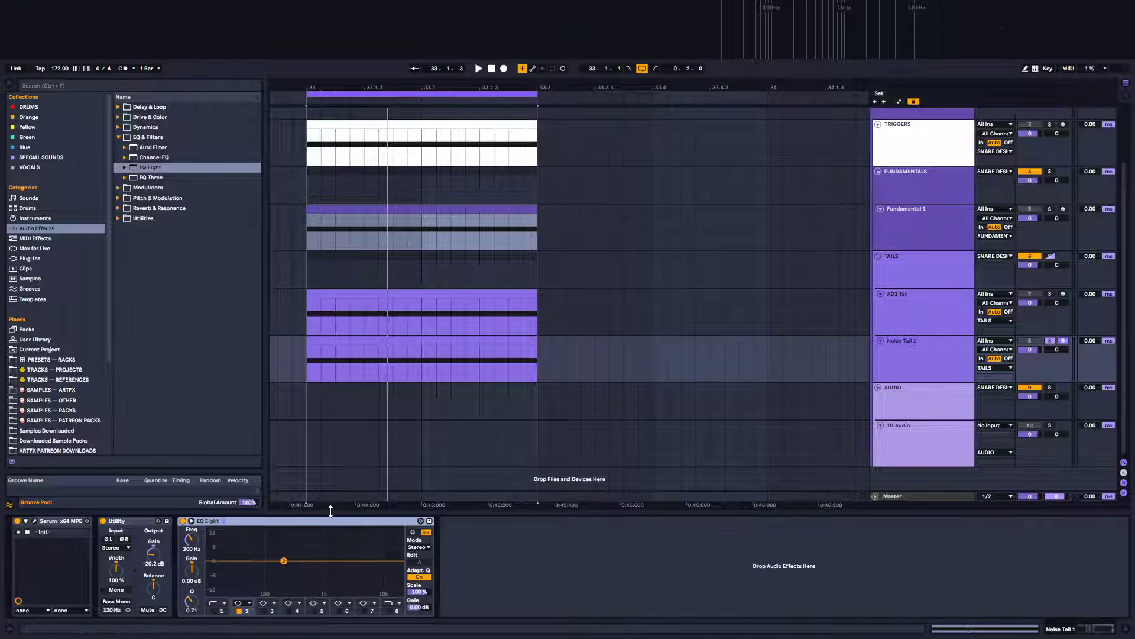
key(space)
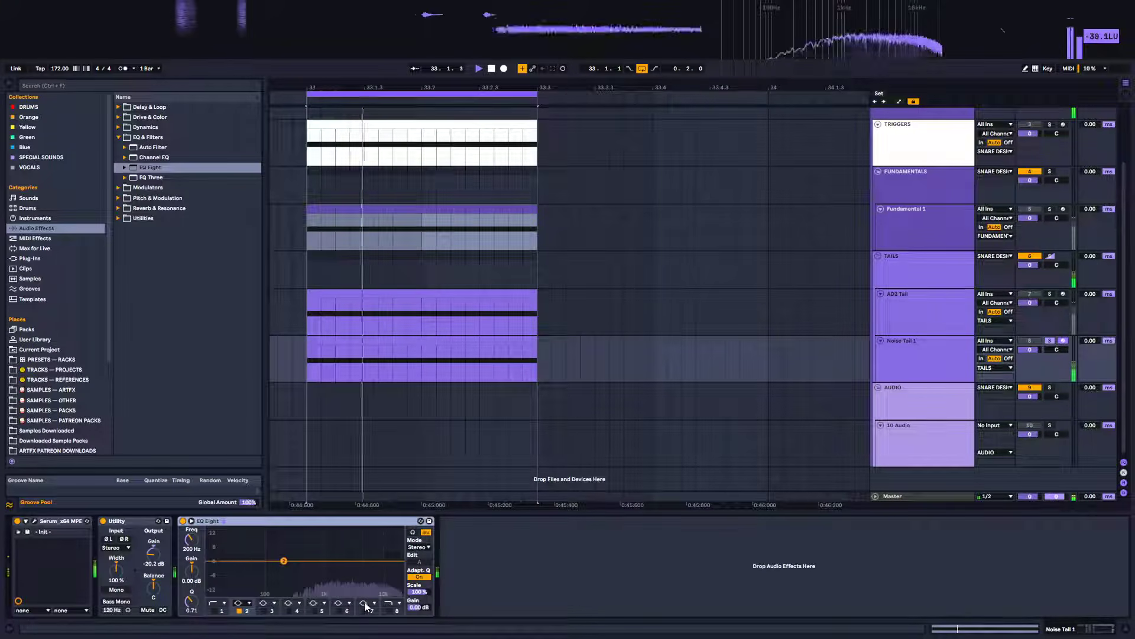
click(191, 521)
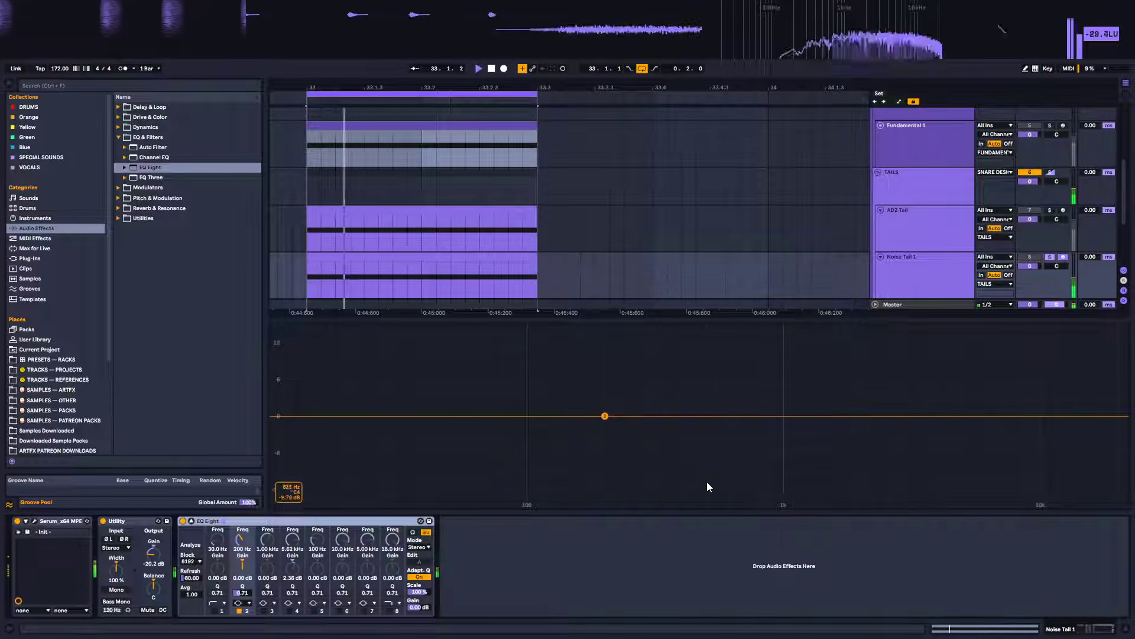
key(space)
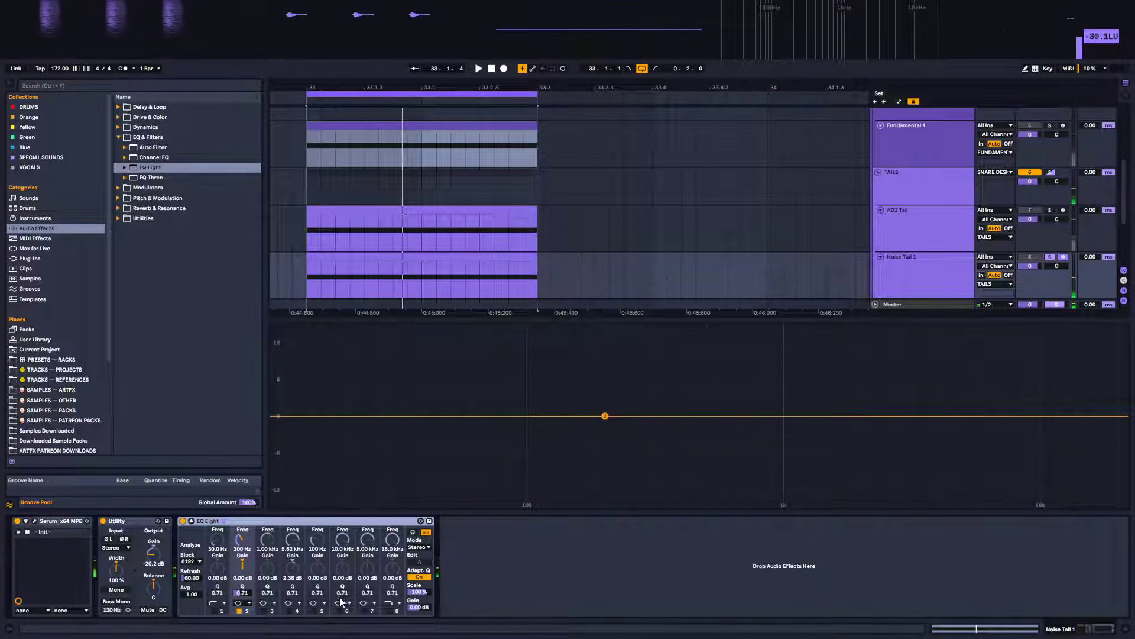
Turn off band 2 and enable band 1 as a high-pass at about 1.63 kHz with Q 0.24, auditioning the result
click(247, 604)
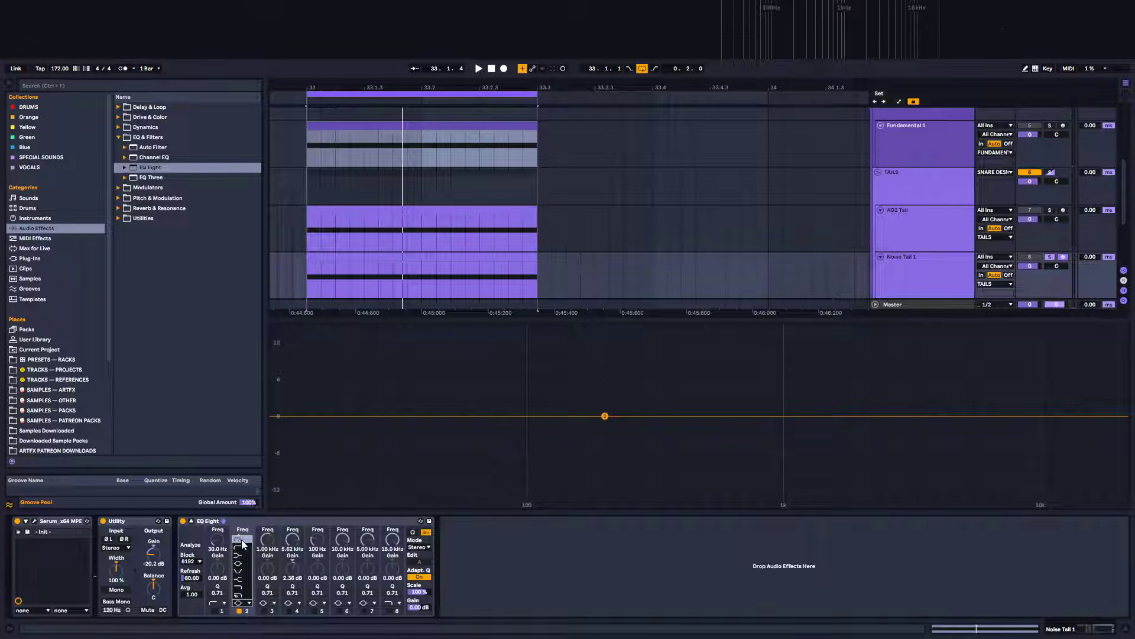
click(239, 611)
click(239, 610)
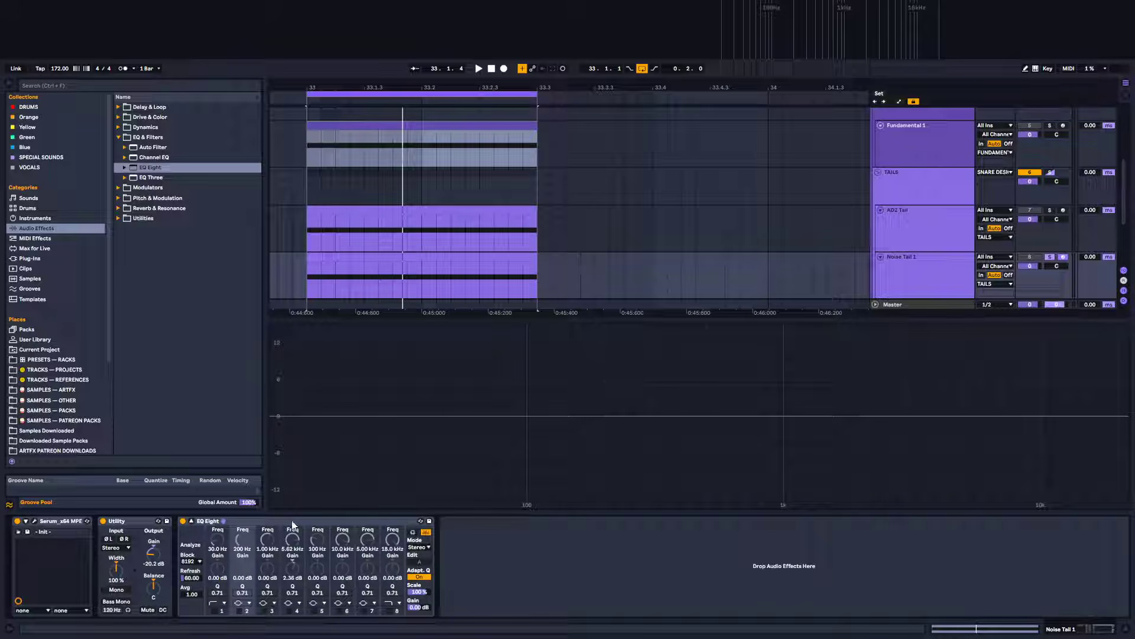
click(214, 610)
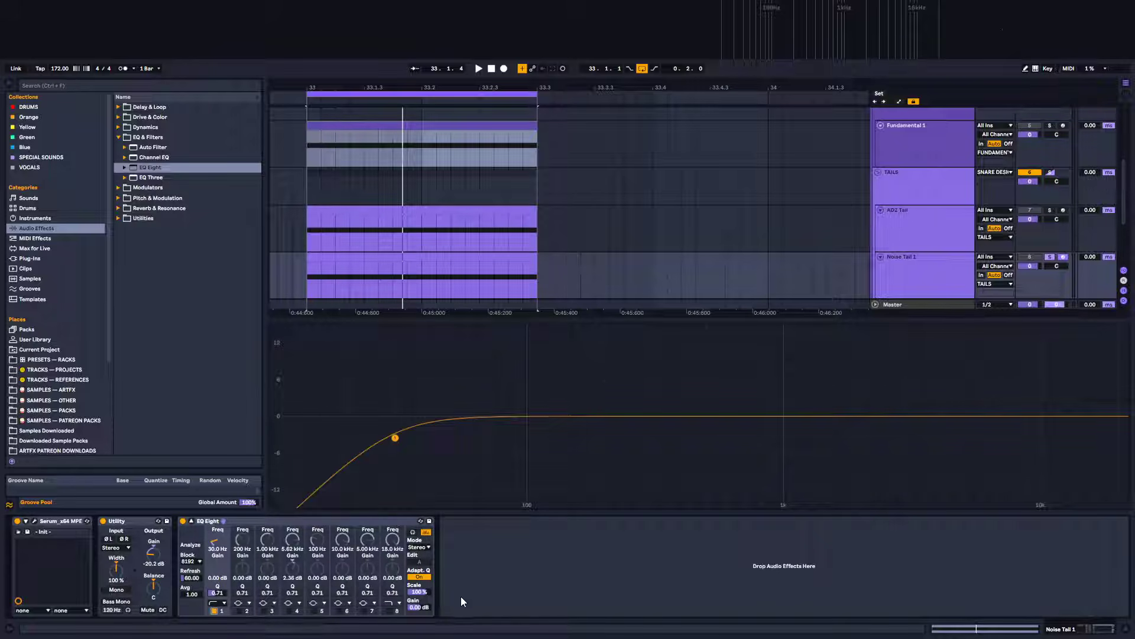
drag(221, 541, 222, 489)
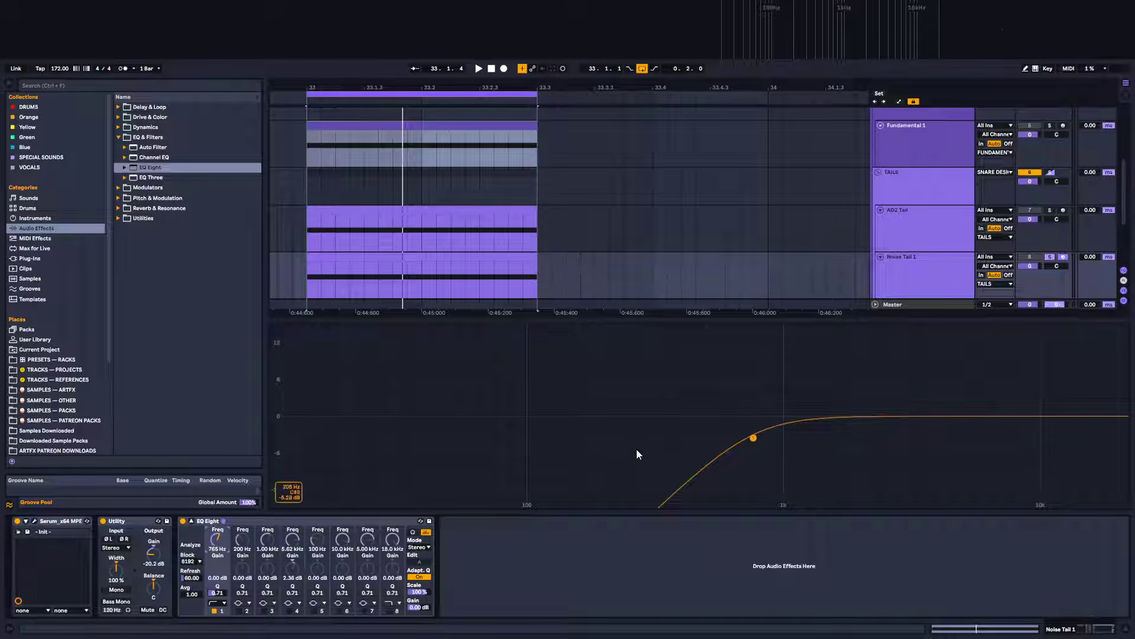
drag(751, 438, 837, 475)
key(space)
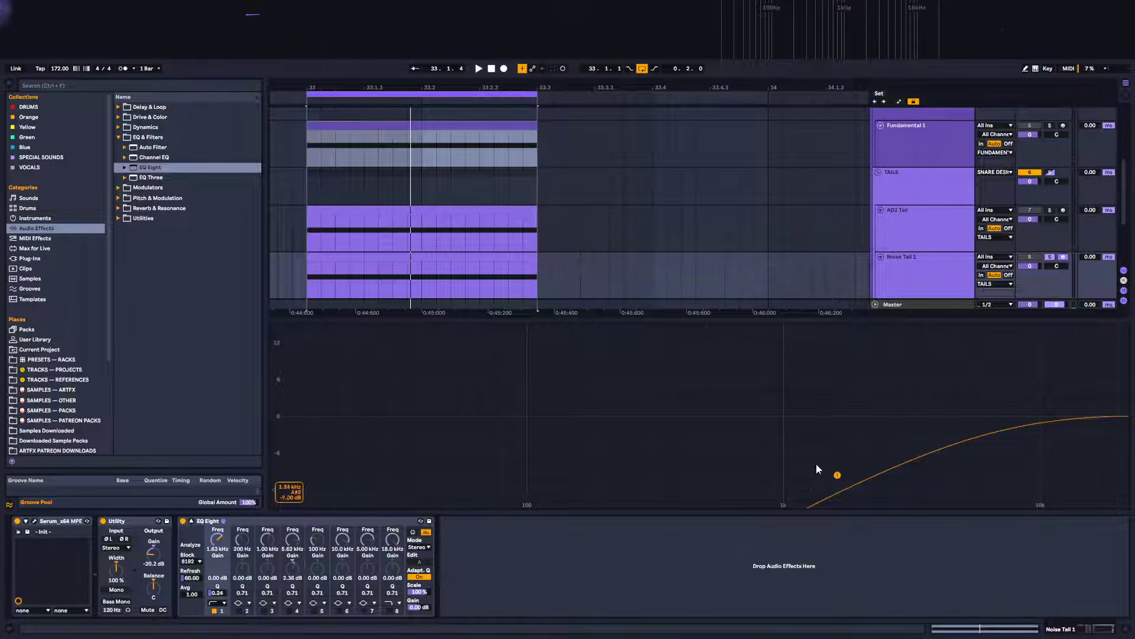
key(space)
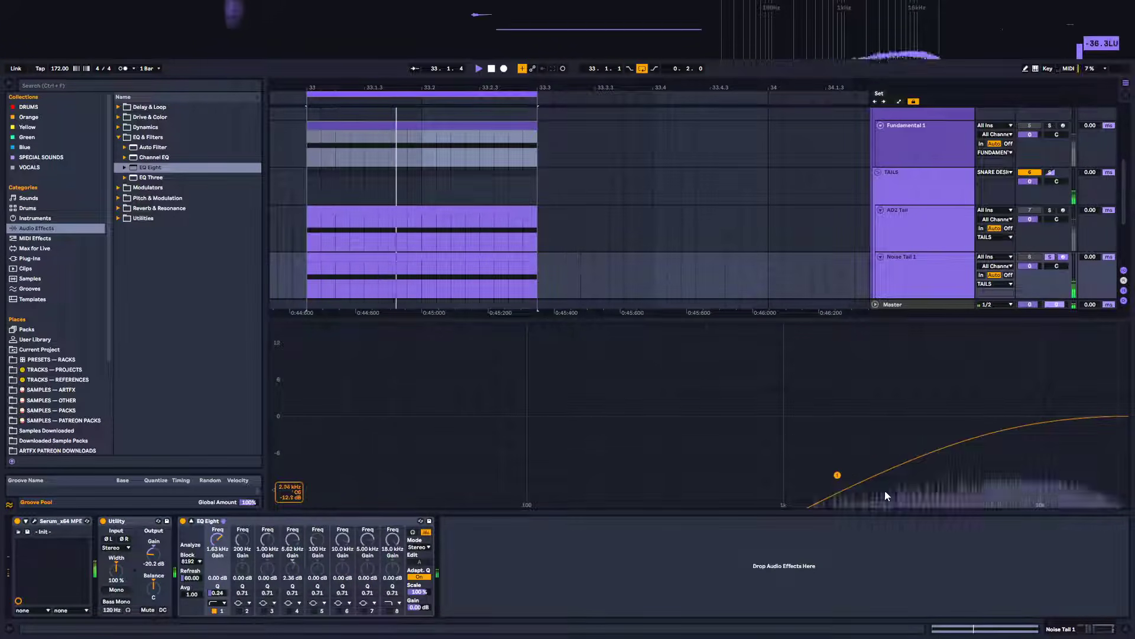
Enable EQ band 8 as a low-pass and pull it down to about 1.38 kHz with Q 0.23
click(389, 609)
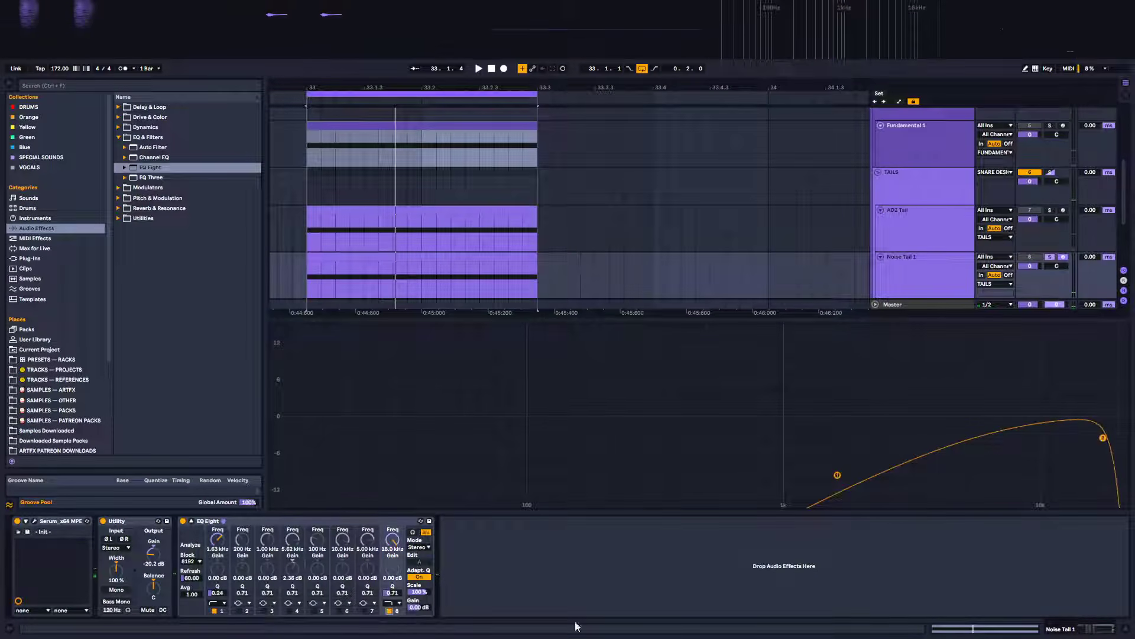
drag(1103, 436, 914, 469)
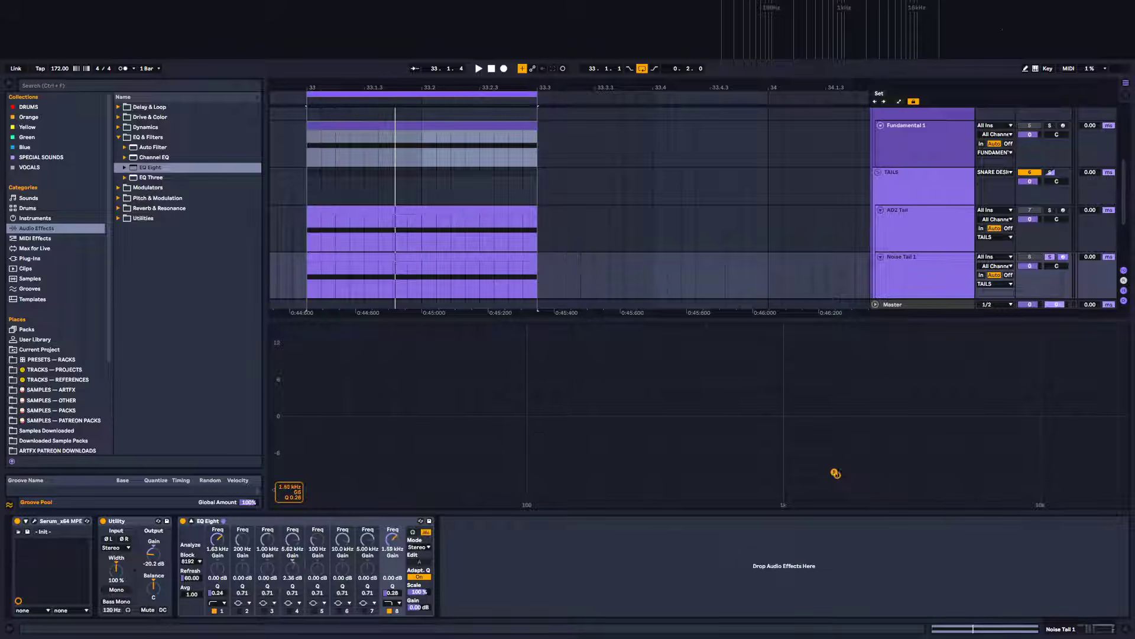
mouse_move(829, 474)
mouse_down()
mouse_move(859, 469)
mouse_move(819, 480)
mouse_up()
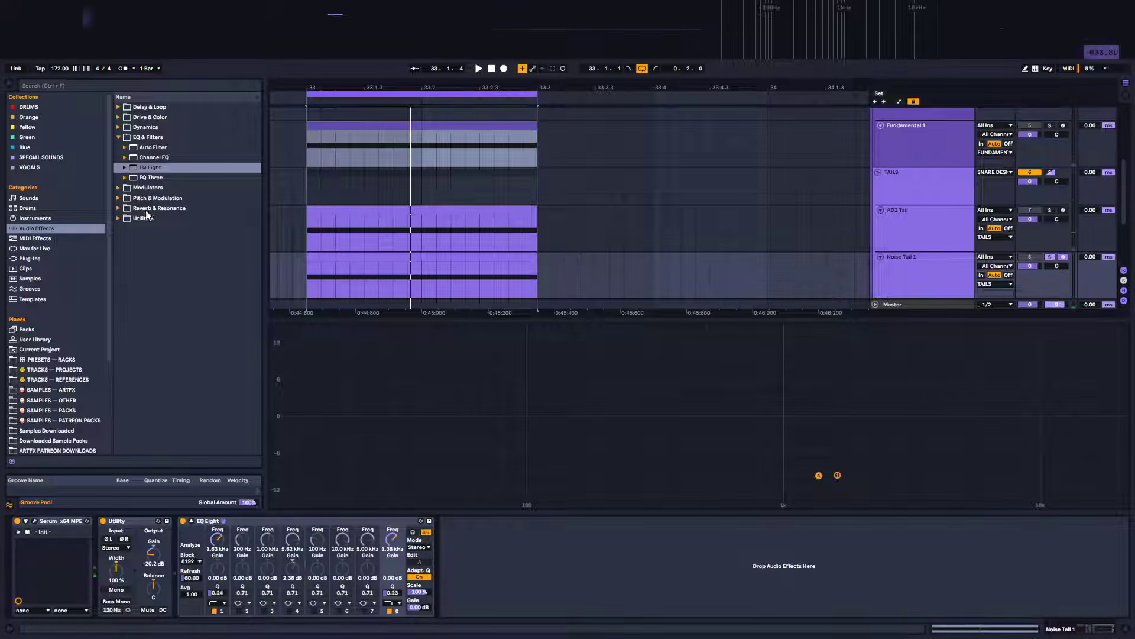
Add the Distort.adv Overdrive preset after EQ Eight on the Noise Tail 1 track and start playback
click(121, 117)
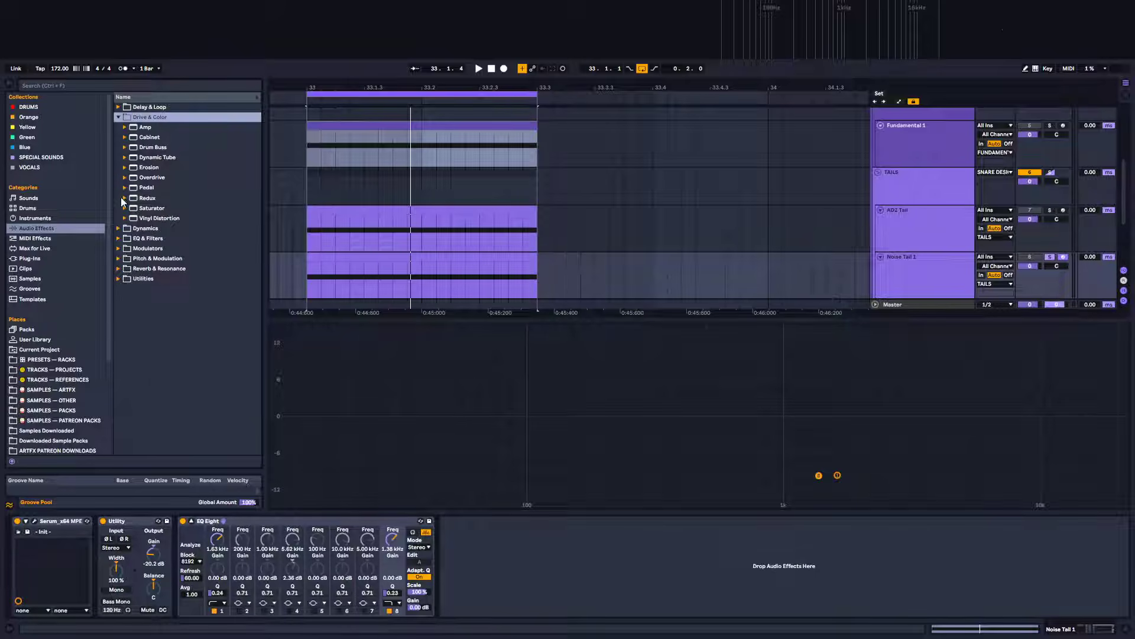
click(125, 177)
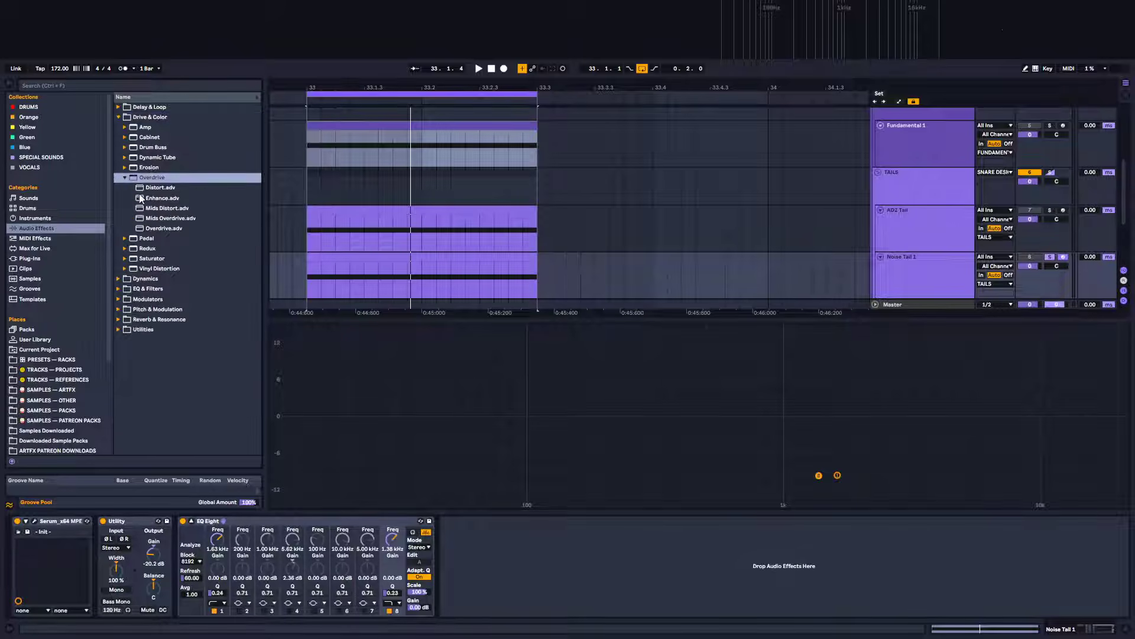
drag(162, 189, 611, 538)
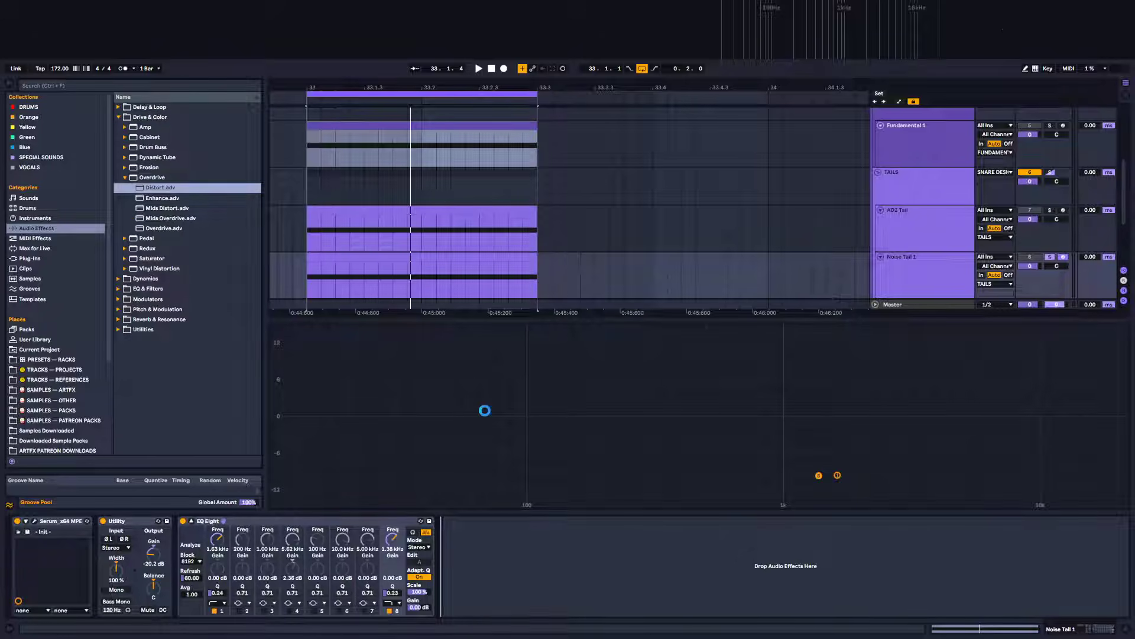
key(space)
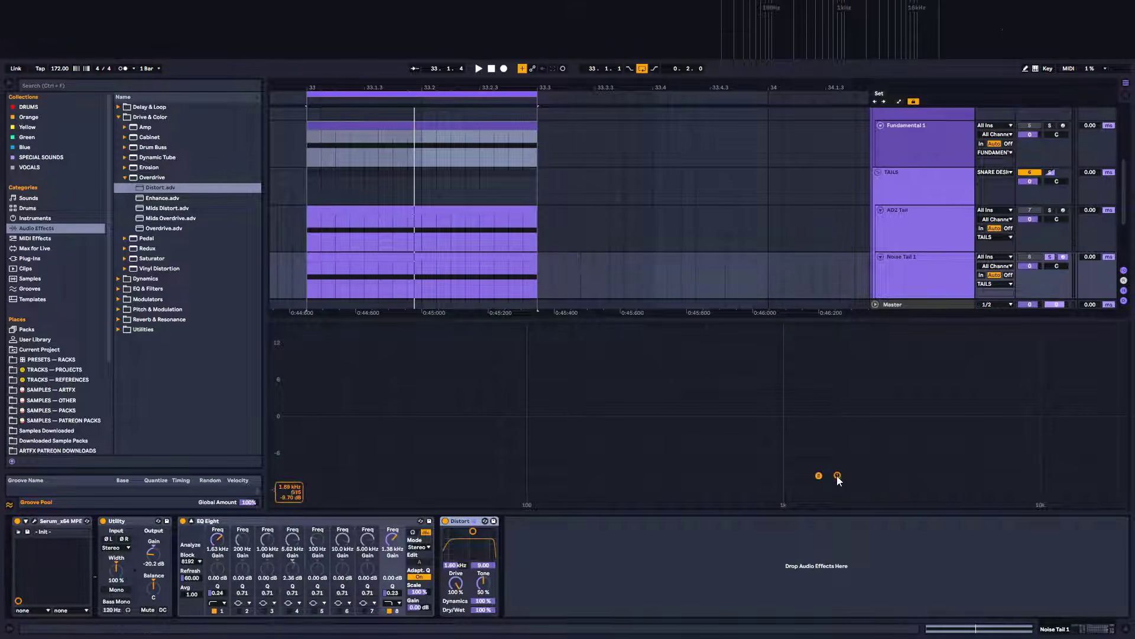
Retune the EQ filters: low-pass to about 1.98 kHz with Q 0.17 and high-pass to about 4.52 kHz
drag(839, 474, 859, 486)
click(878, 473)
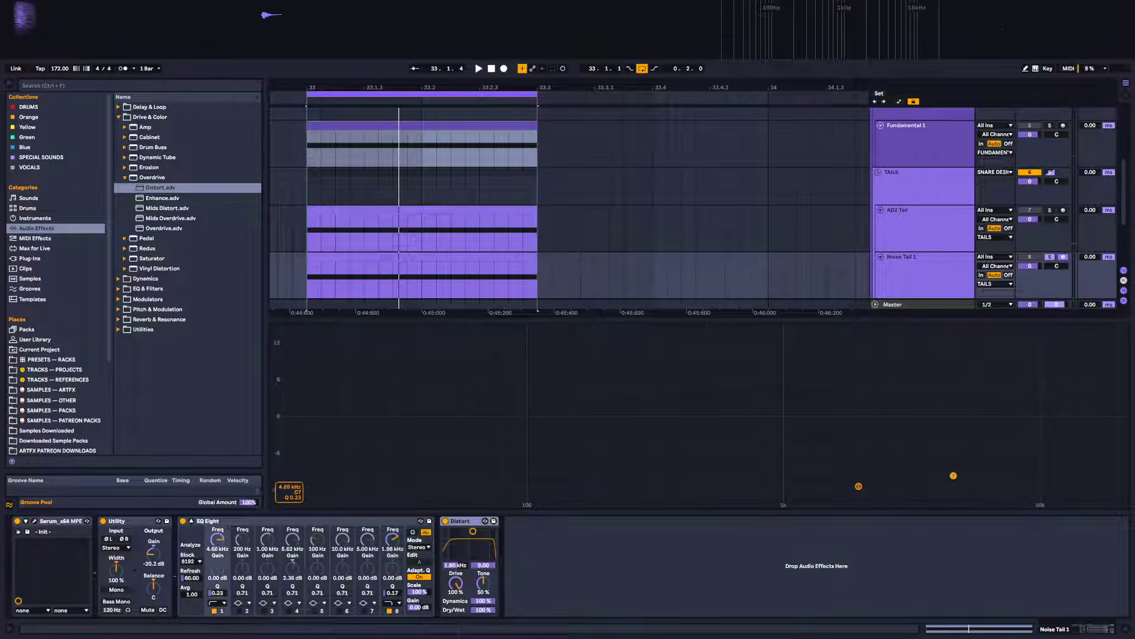
mouse_move(954, 475)
mouse_down()
mouse_move(976, 476)
mouse_move(950, 476)
mouse_up()
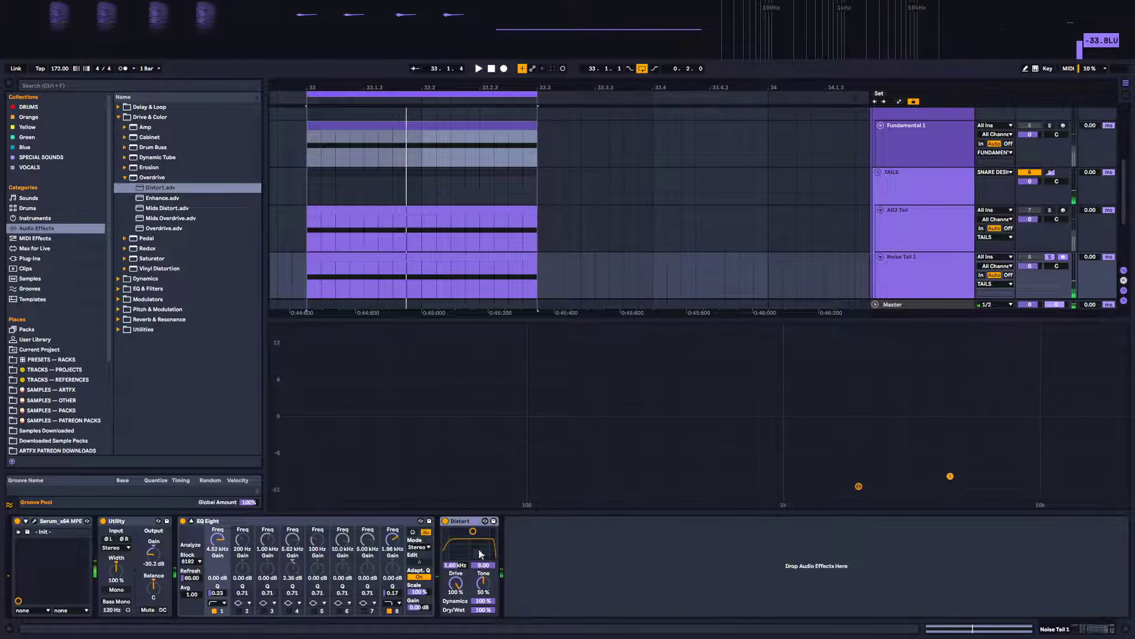
Enable EQ band 6 and boost it around 12.1 kHz by about 9.22 dB
click(339, 610)
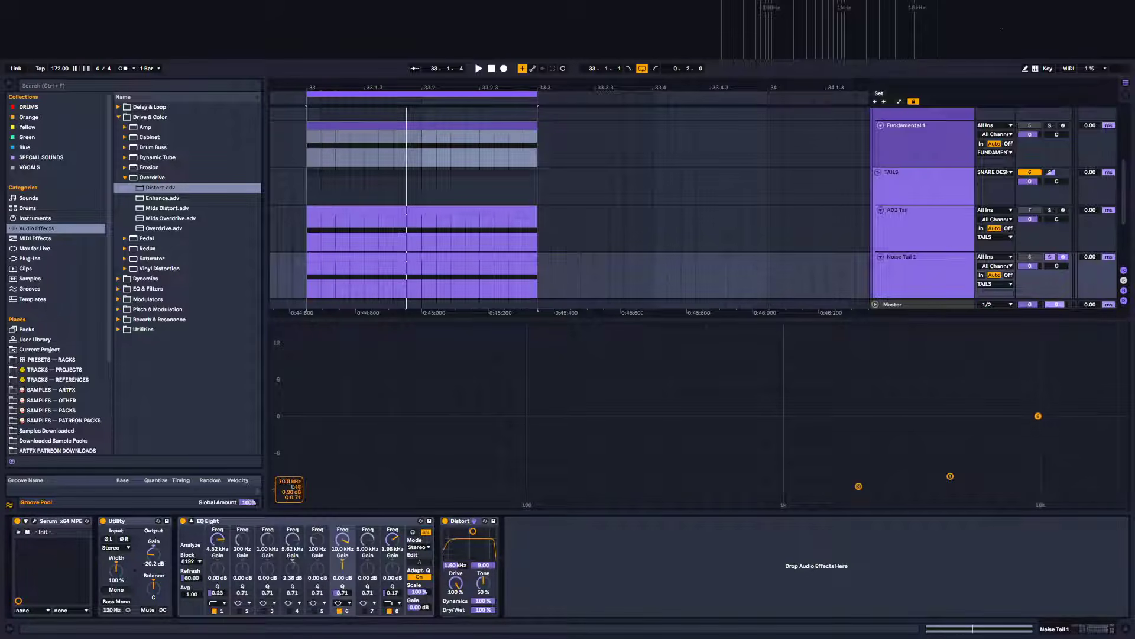
drag(955, 361, 1033, 386)
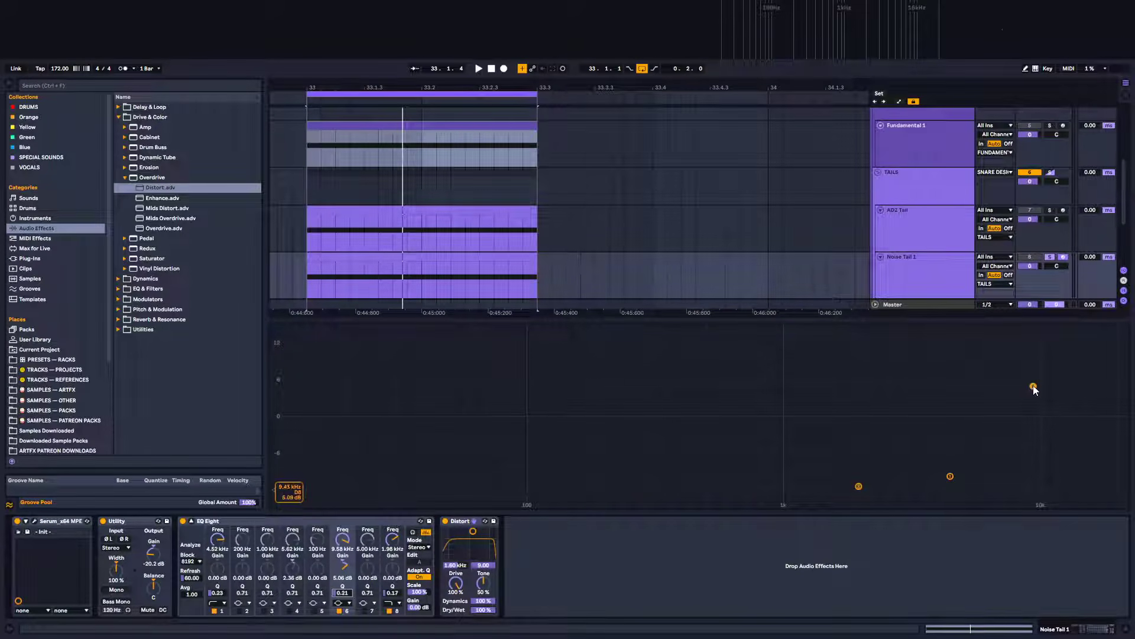
drag(1045, 368, 1041, 392)
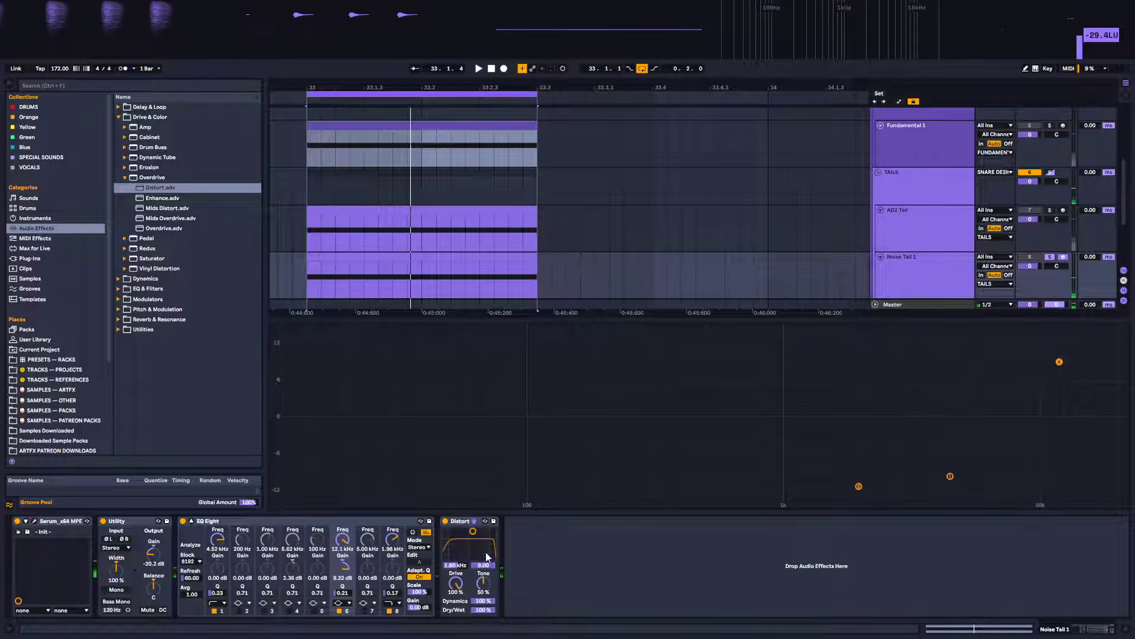
Enable EQ band 7 and cut it about 14.5 dB around 1.69 kHz while auditioning
click(364, 610)
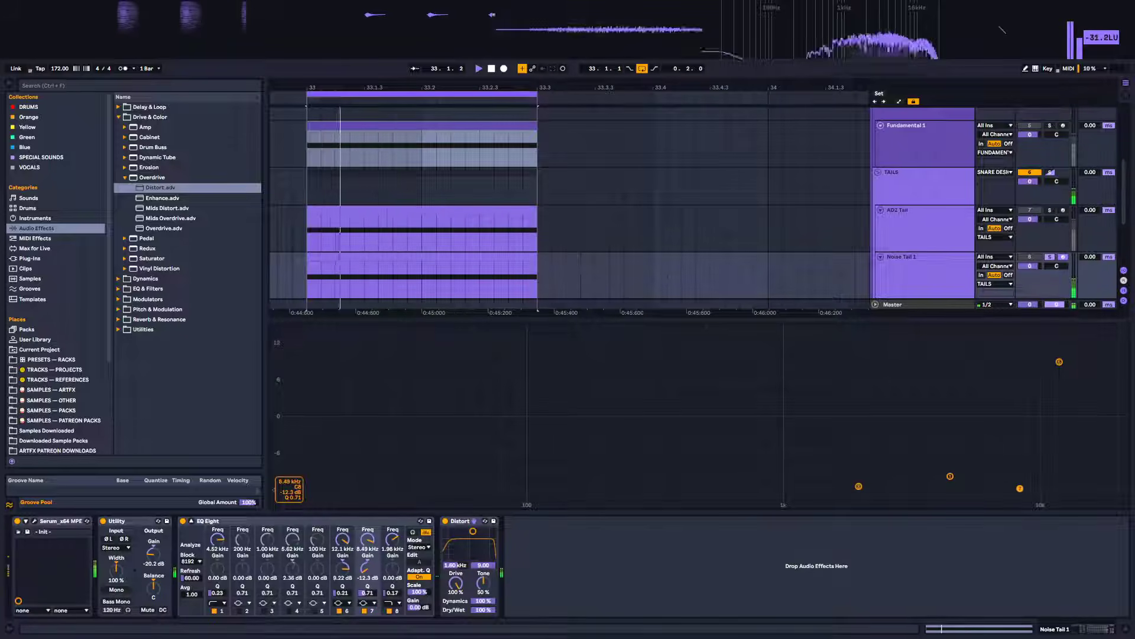
drag(1035, 476, 841, 502)
key(space)
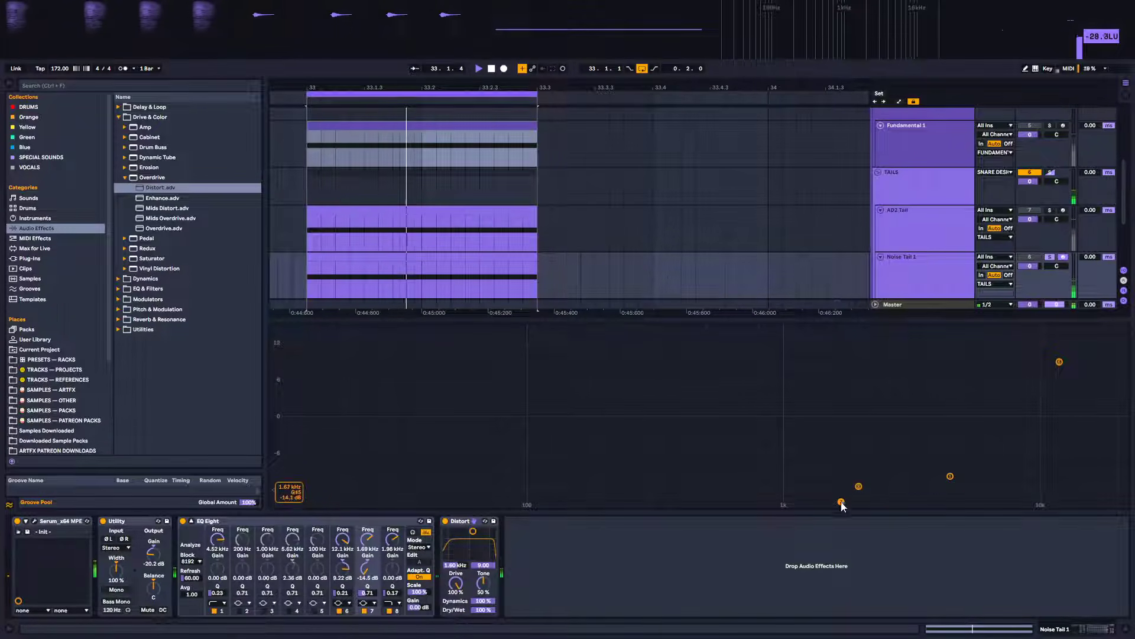
Set EQ band 5 to a cut of about 15 dB around 646 Hz
key(space)
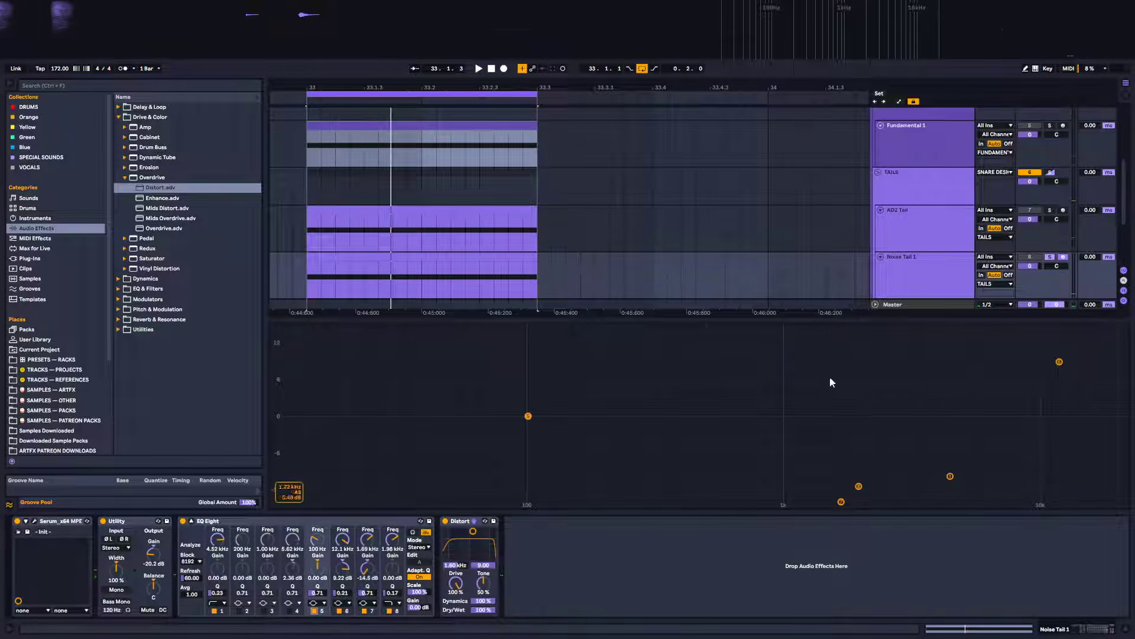
key(space)
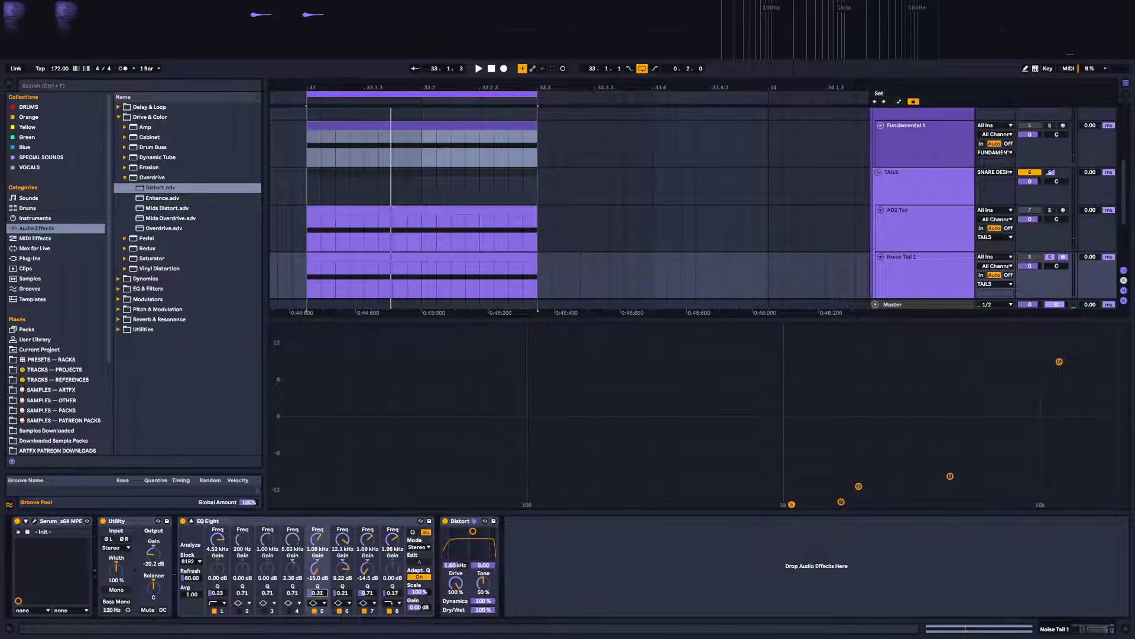
drag(811, 513, 811, 509)
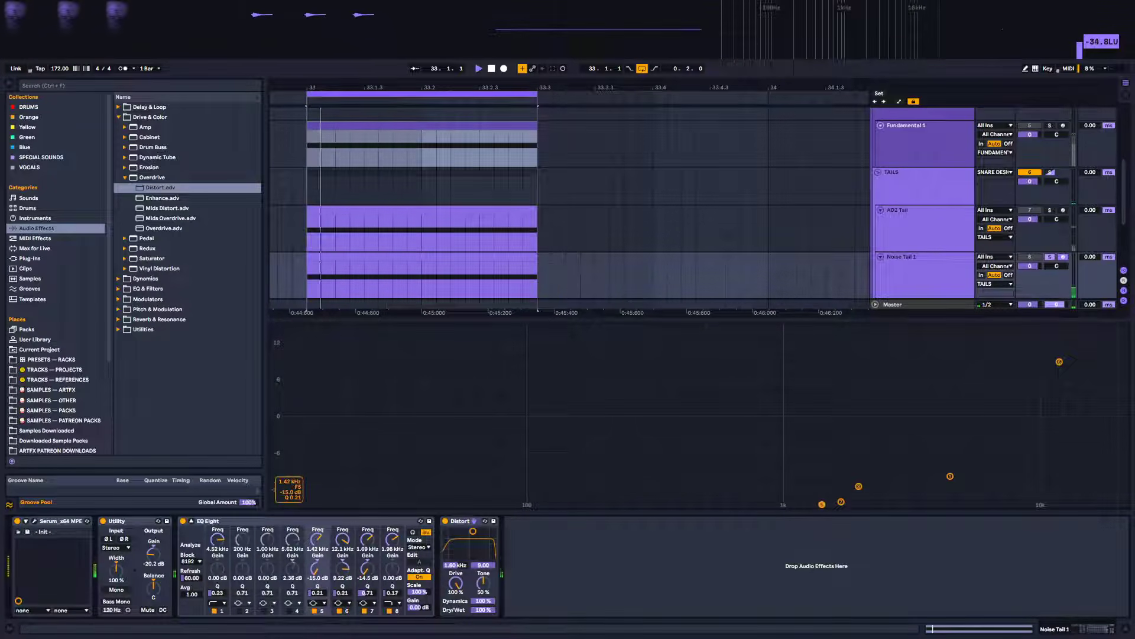
drag(822, 504, 734, 504)
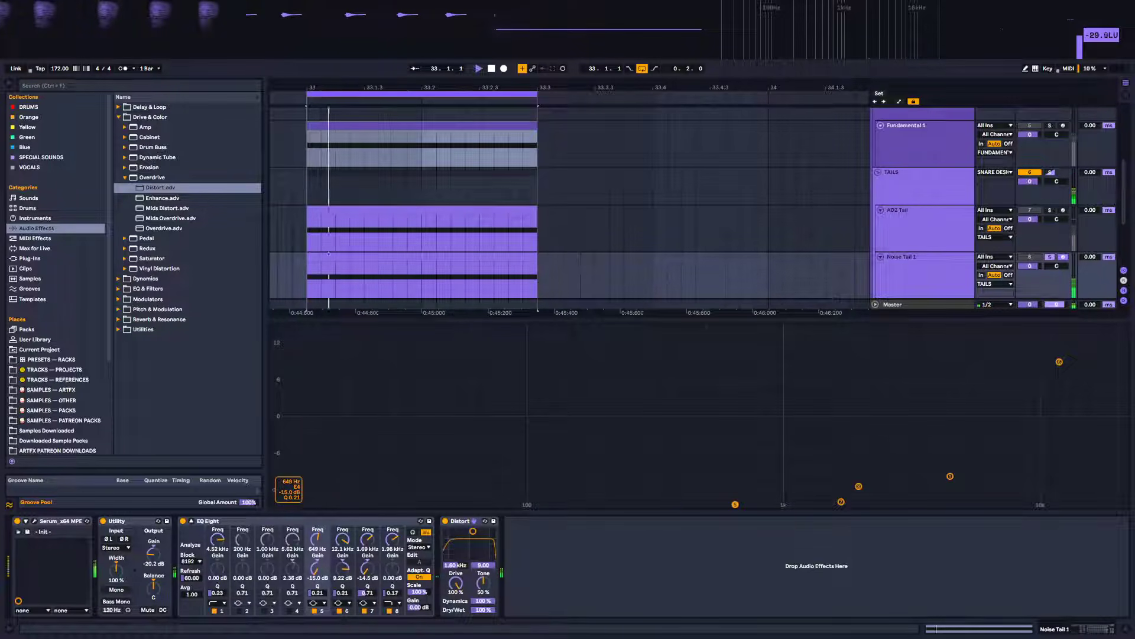
Enable EQ band 2, change its filter shape, and set it to about 184 Hz with Q 0.10
click(239, 611)
click(243, 602)
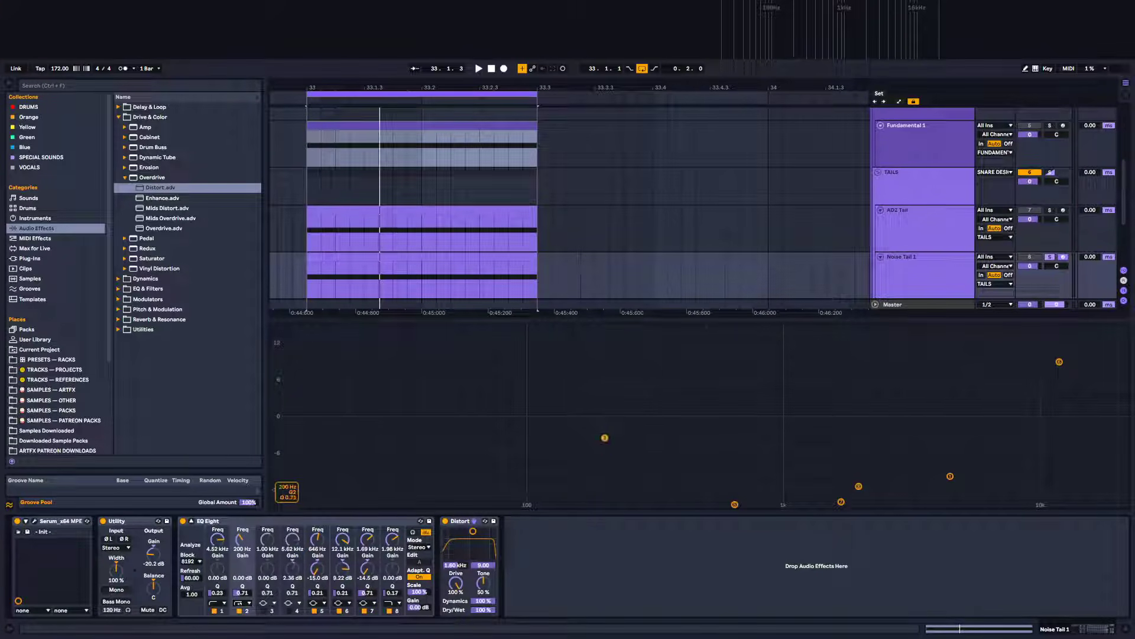
drag(609, 505, 620, 505)
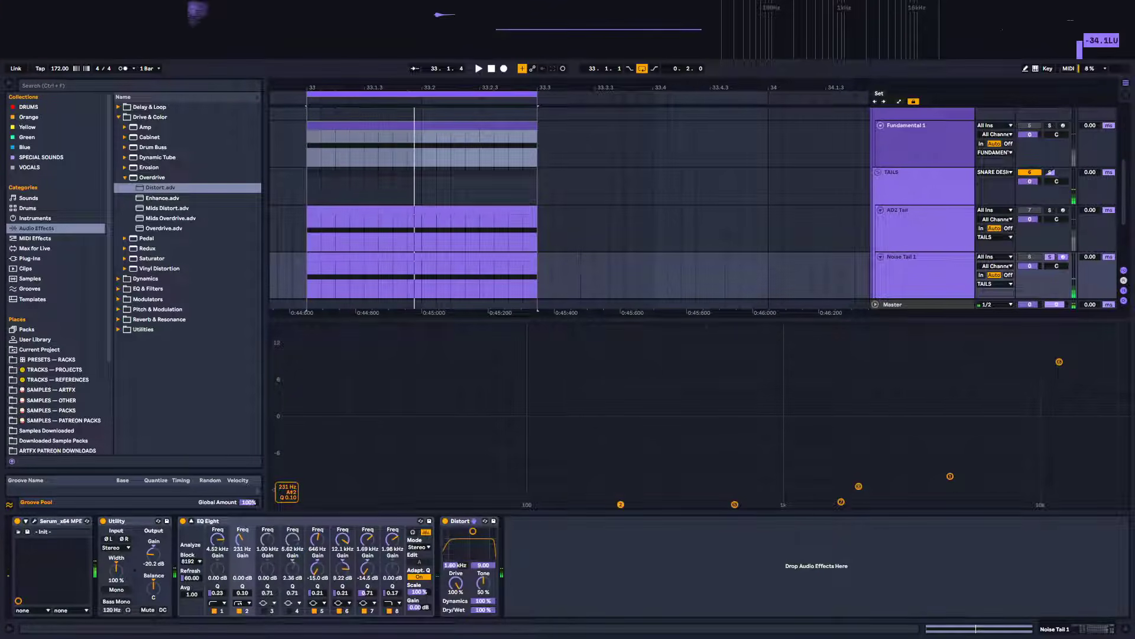
drag(548, 504, 583, 505)
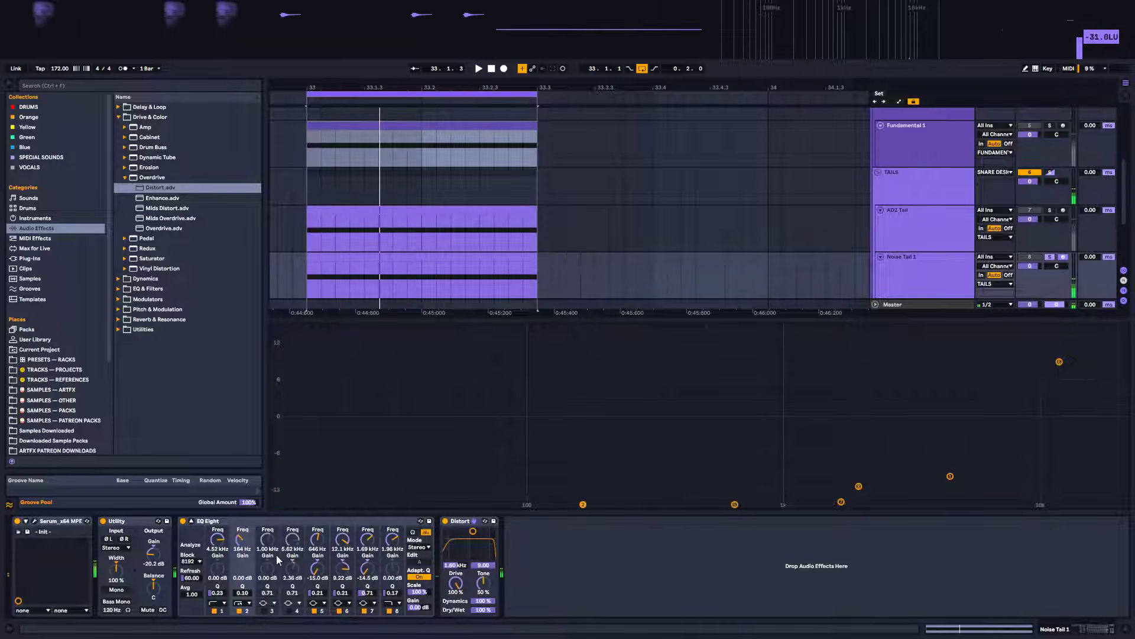
Enable EQ band 3 and boost it about 11.0 dB around 1.19 kHz with Q 0.22
click(263, 611)
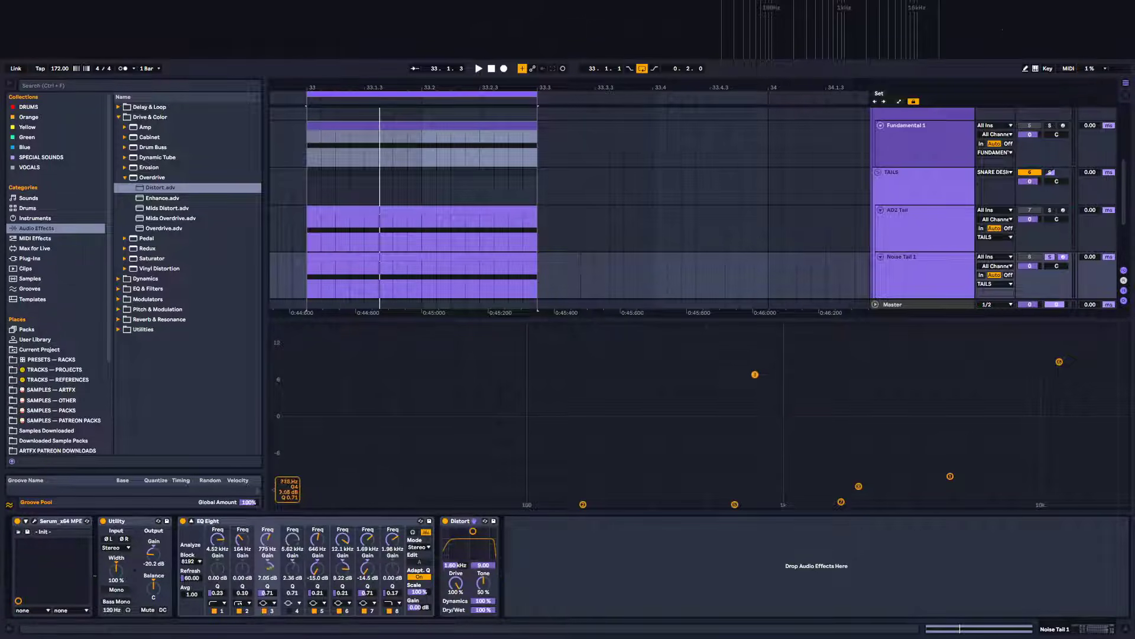
drag(755, 374, 866, 364)
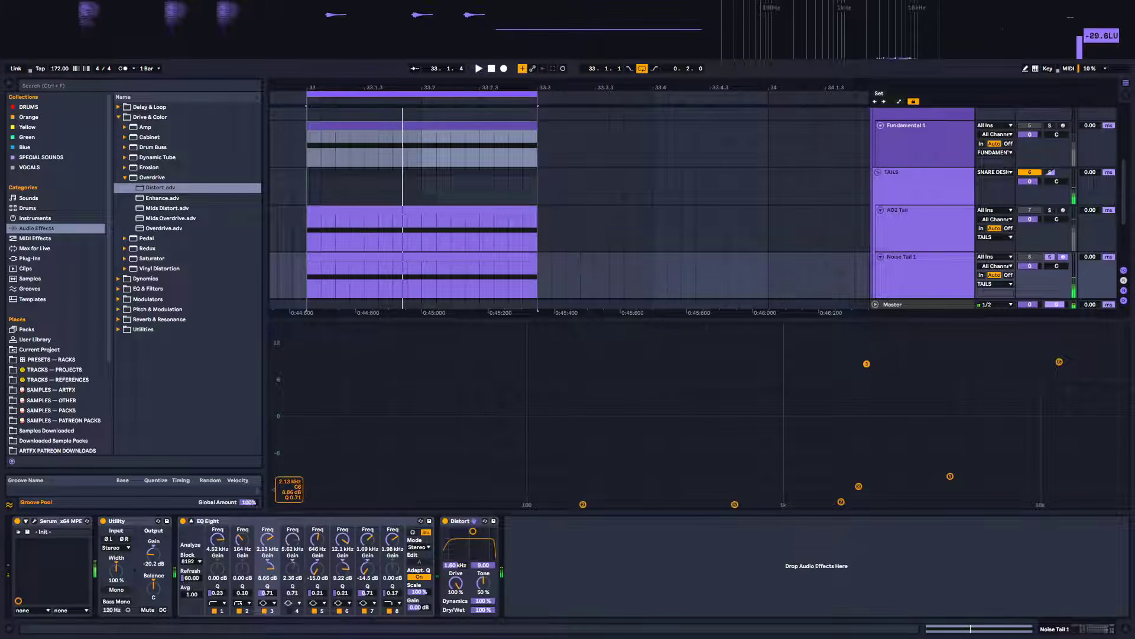
drag(867, 363, 803, 350)
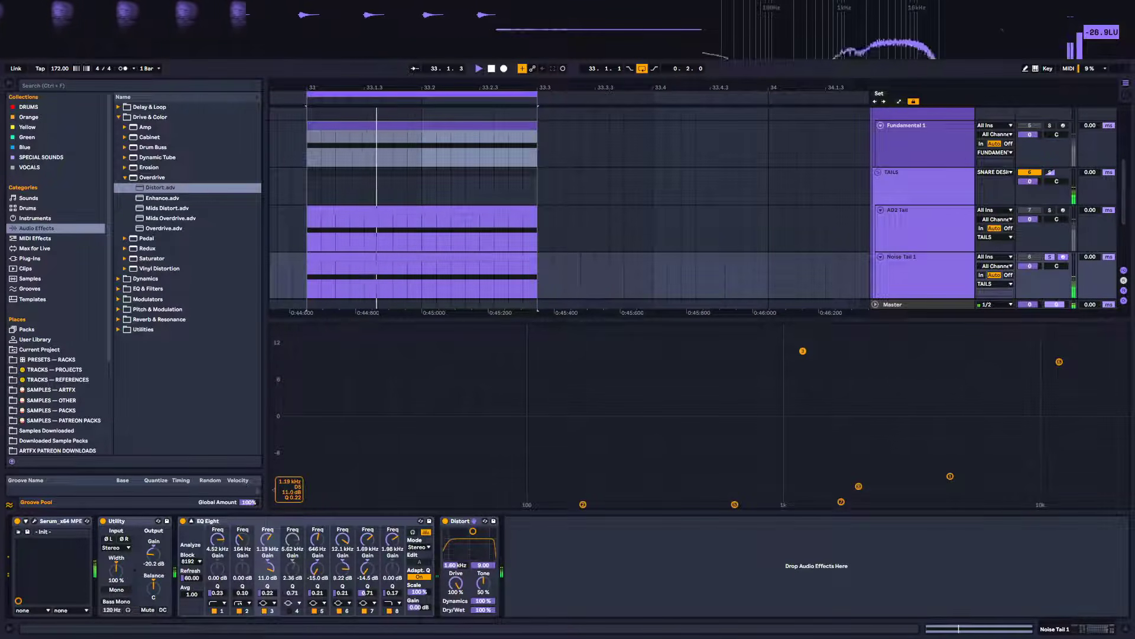
Enable EQ band 4 and set it to a 1.54 dB boost around 7.64 kHz while auditioning
click(289, 611)
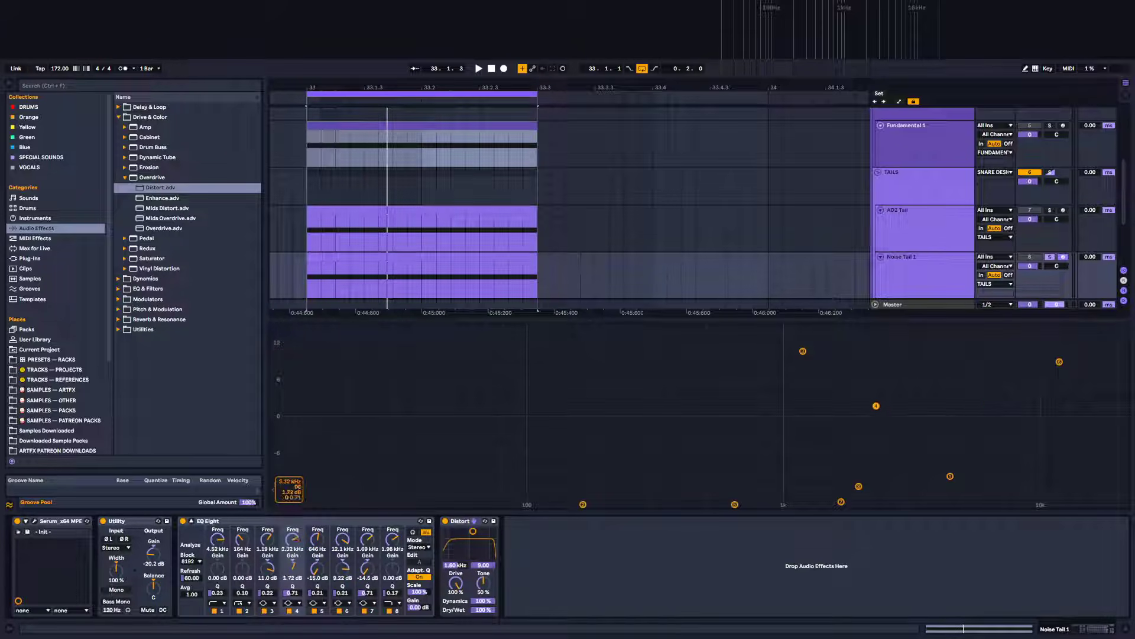
key(space)
mouse_move(877, 382)
mouse_down()
mouse_move(897, 399)
mouse_move(875, 421)
mouse_move(872, 397)
mouse_up()
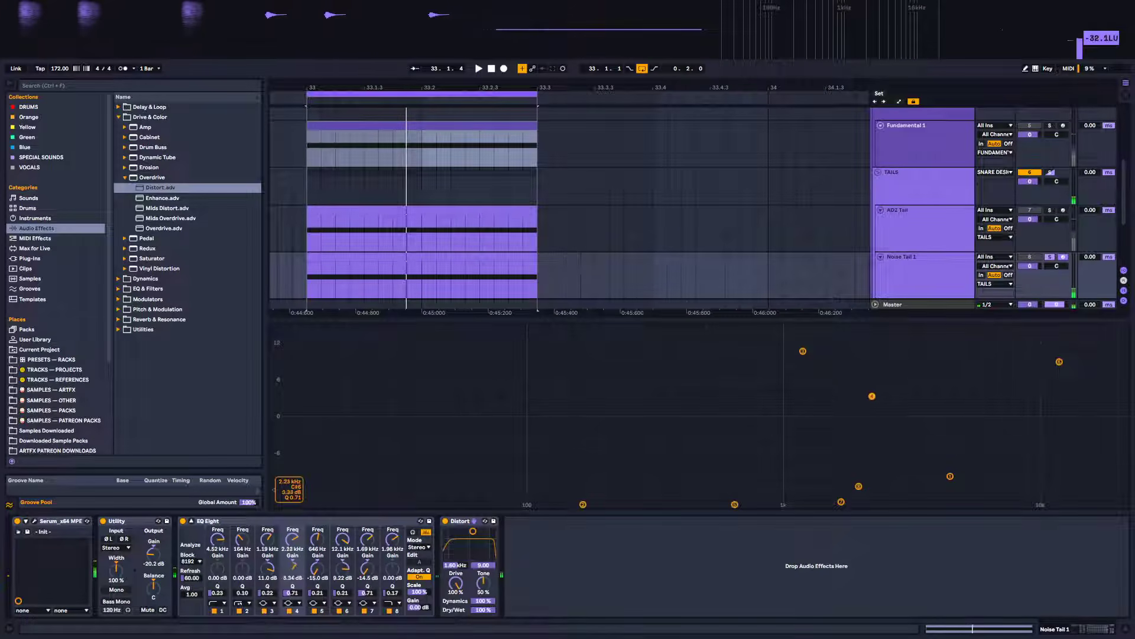
drag(958, 388, 1008, 407)
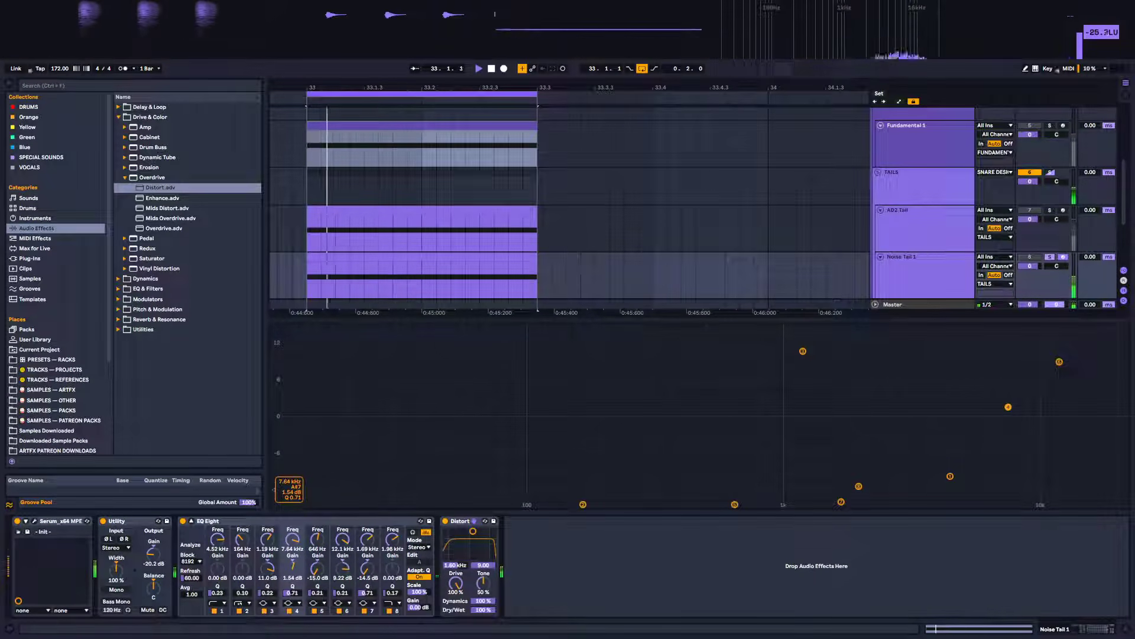
click(926, 290)
key(space)
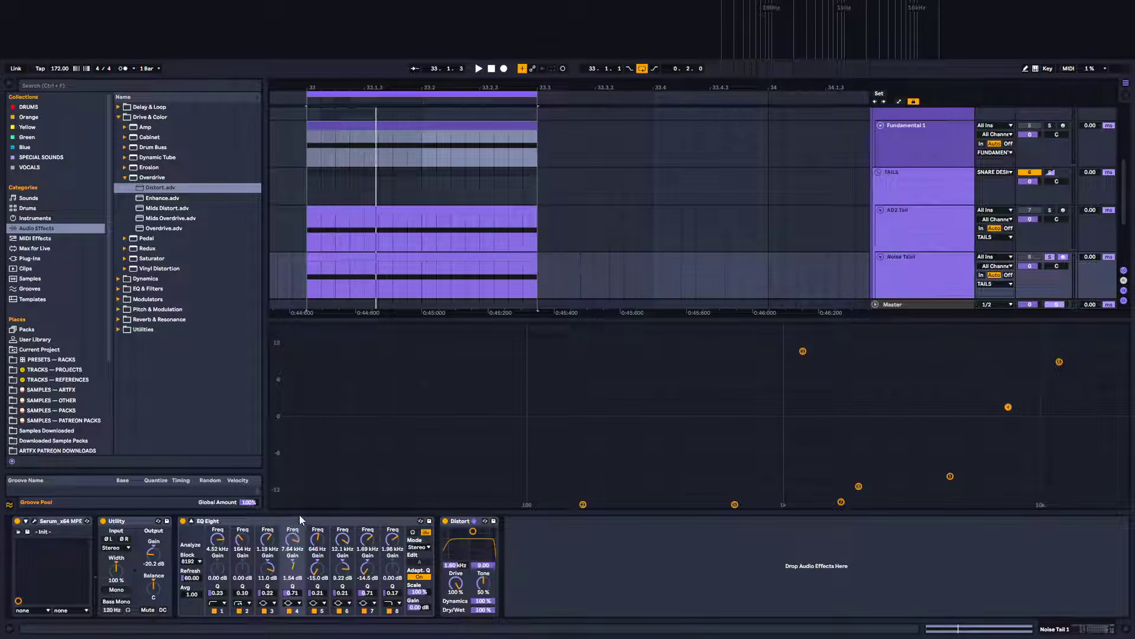
Temporarily bypass the EQ Eight and Distort devices to compare the noise tail with and without them
click(337, 525)
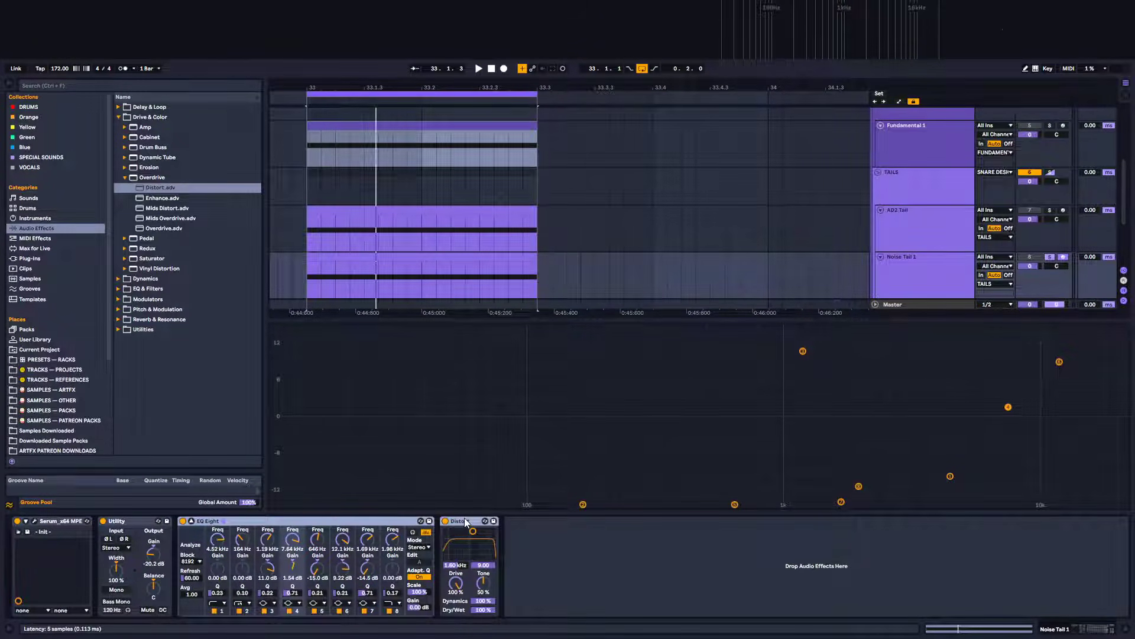
key(0)
key(space)
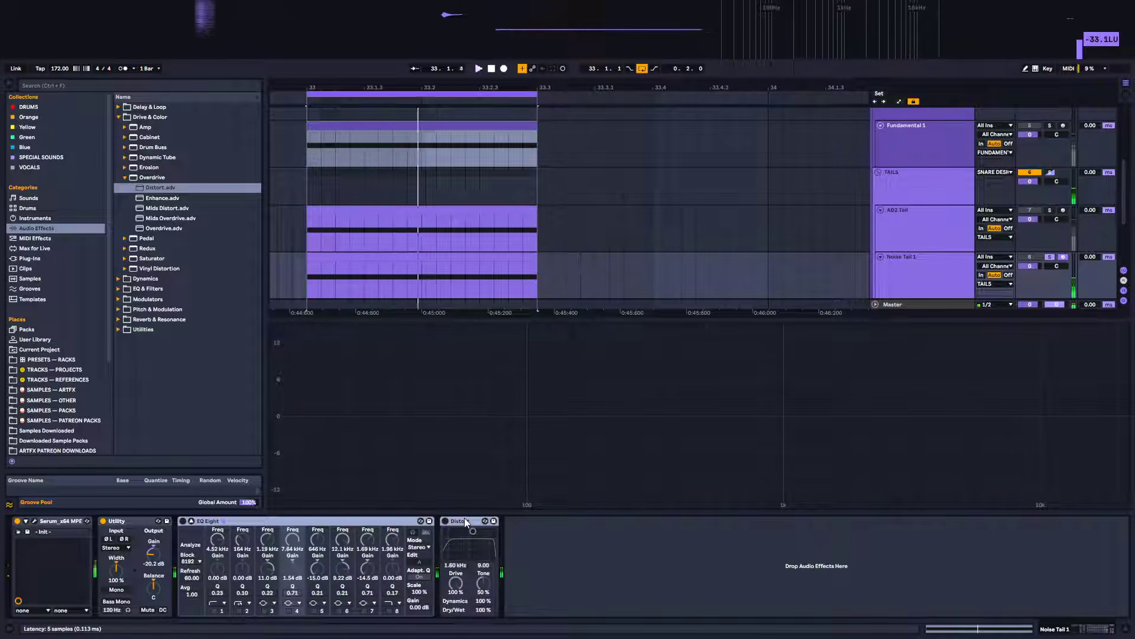
key(0)
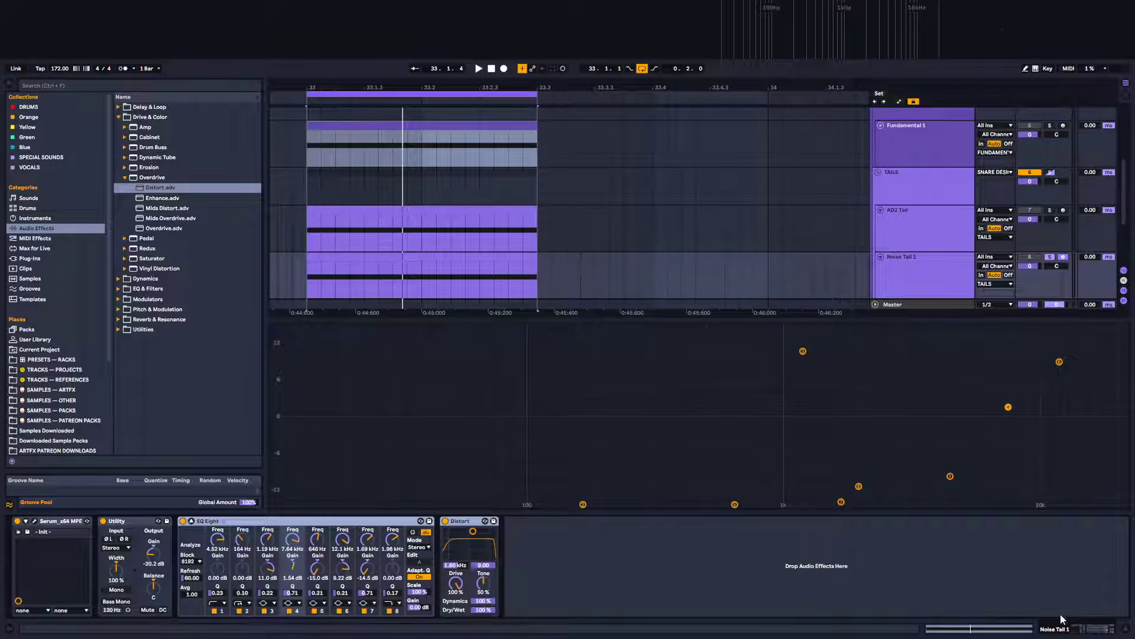
Collapse the EQ Eight view and add a Dynamic Tube effect after Distort on the noise tail
click(193, 520)
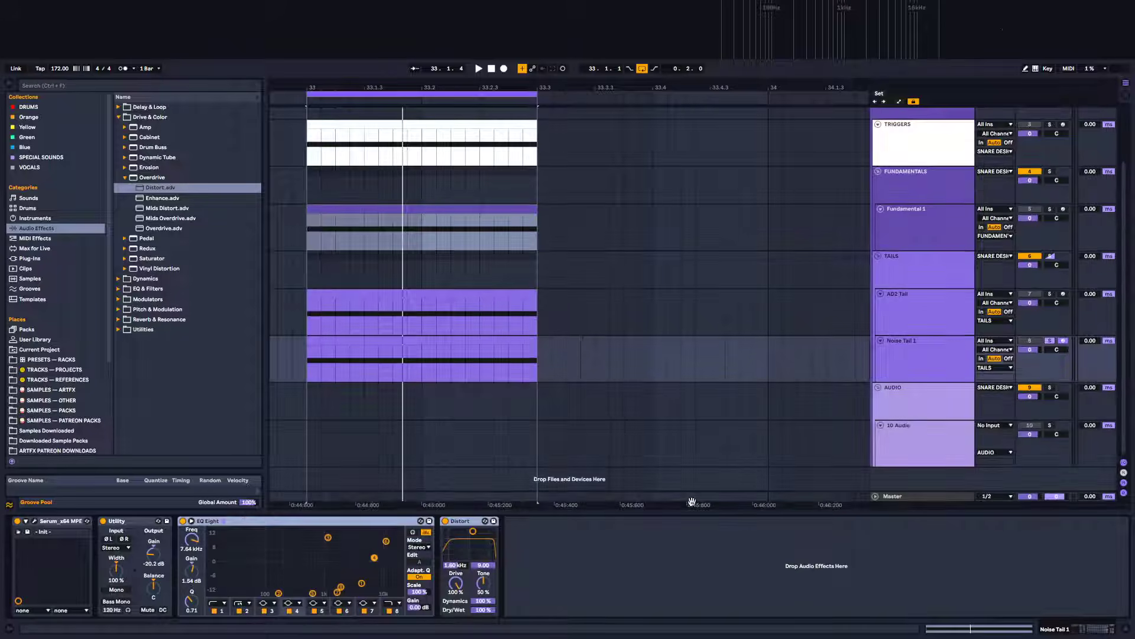
click(124, 159)
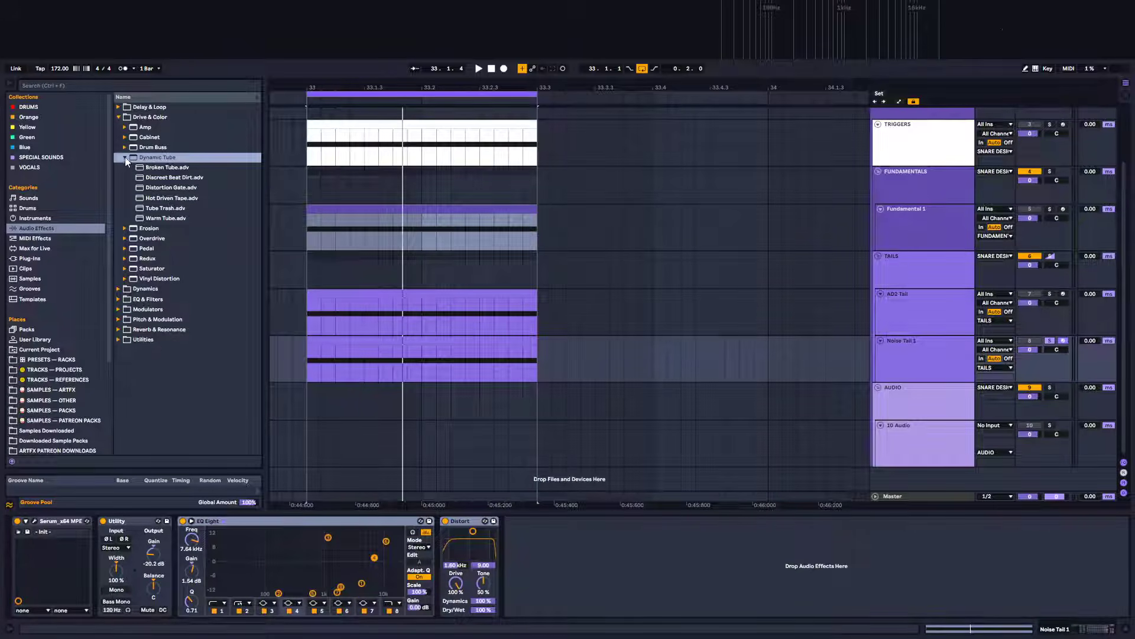
click(125, 158)
drag(651, 487, 646, 576)
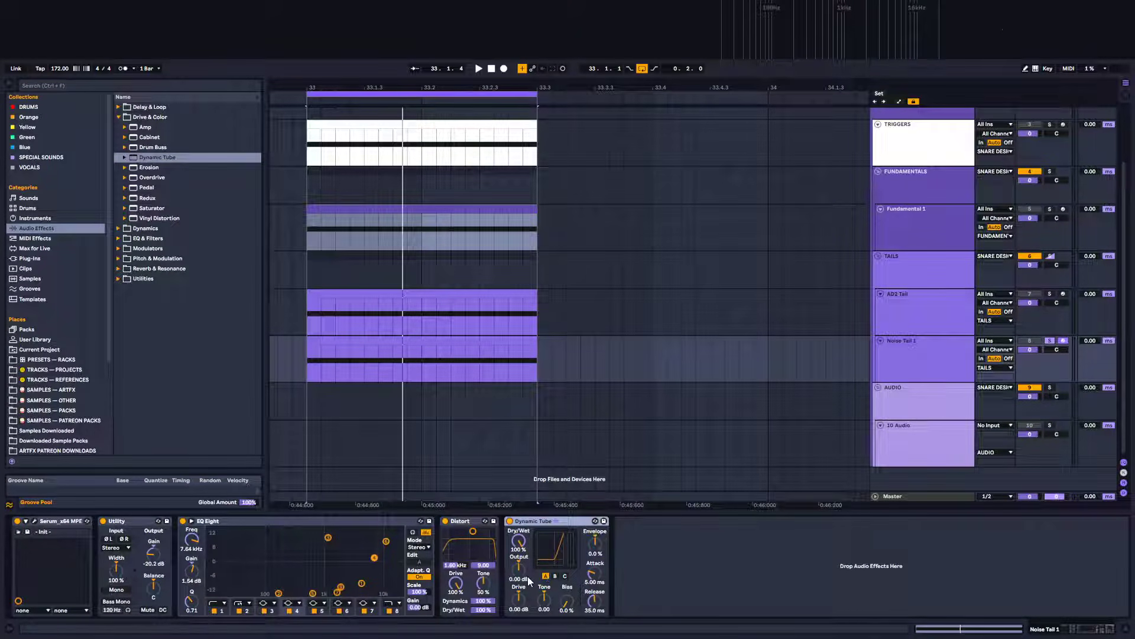
Audition Dynamic Tube's tube types, choose type A, and set Bias to 65% and Drive to 15.0 dB
key(space)
click(556, 576)
click(565, 576)
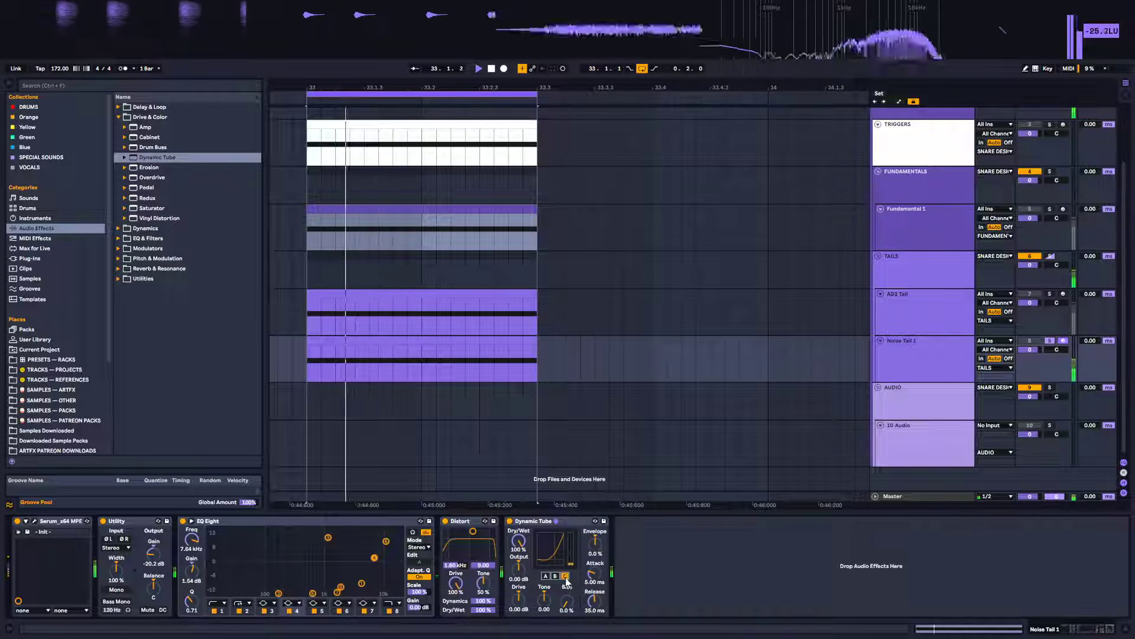
drag(567, 602, 567, 553)
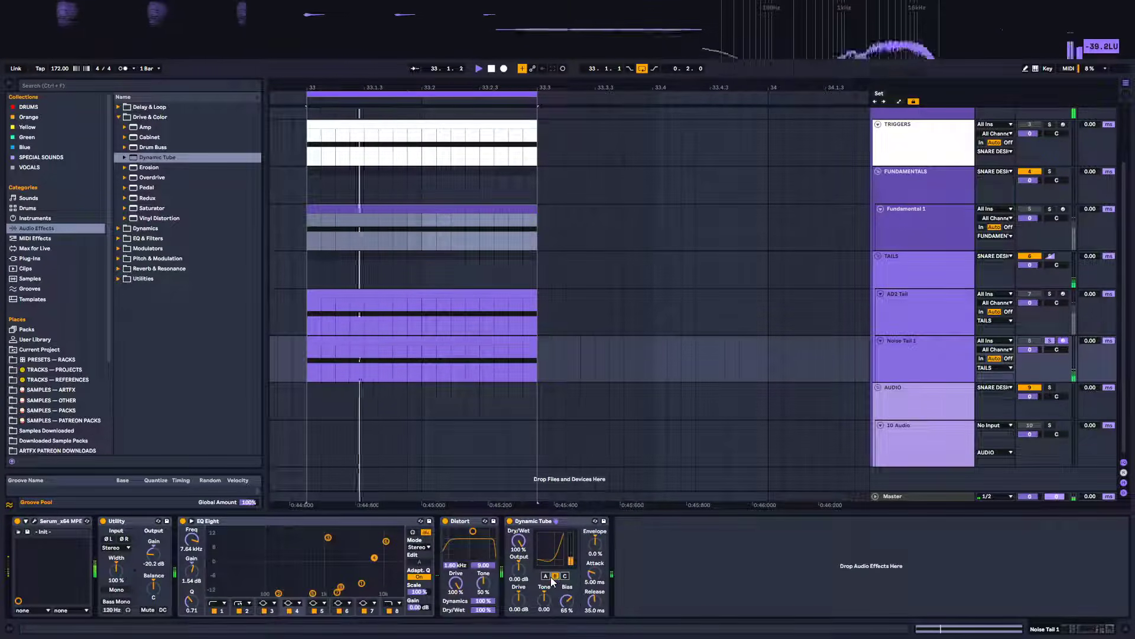
click(547, 576)
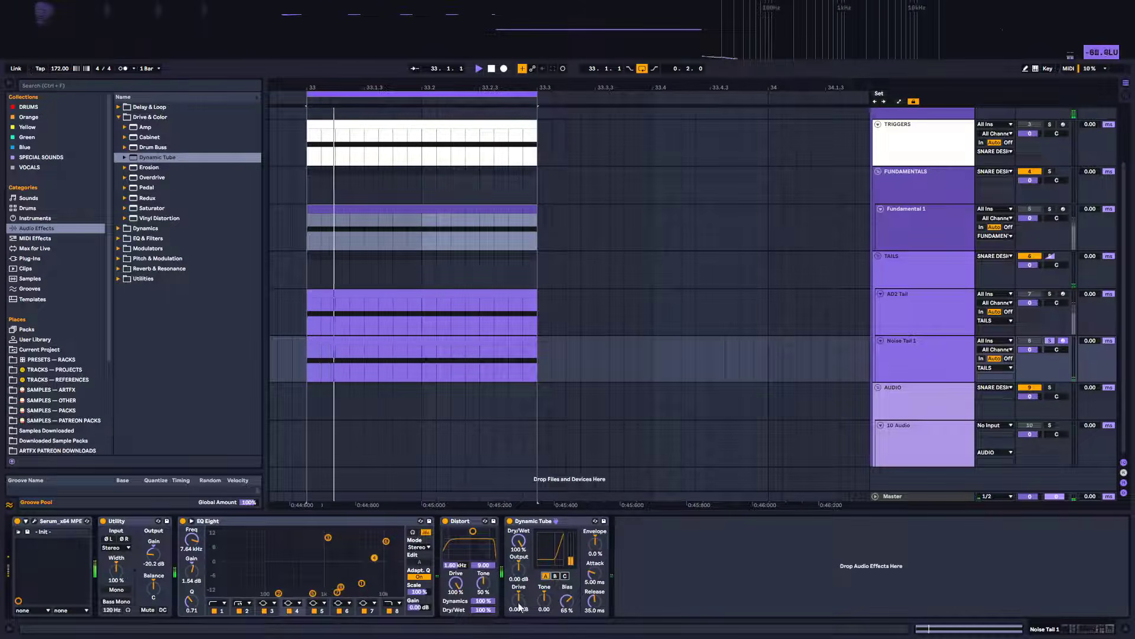
drag(519, 601, 520, 541)
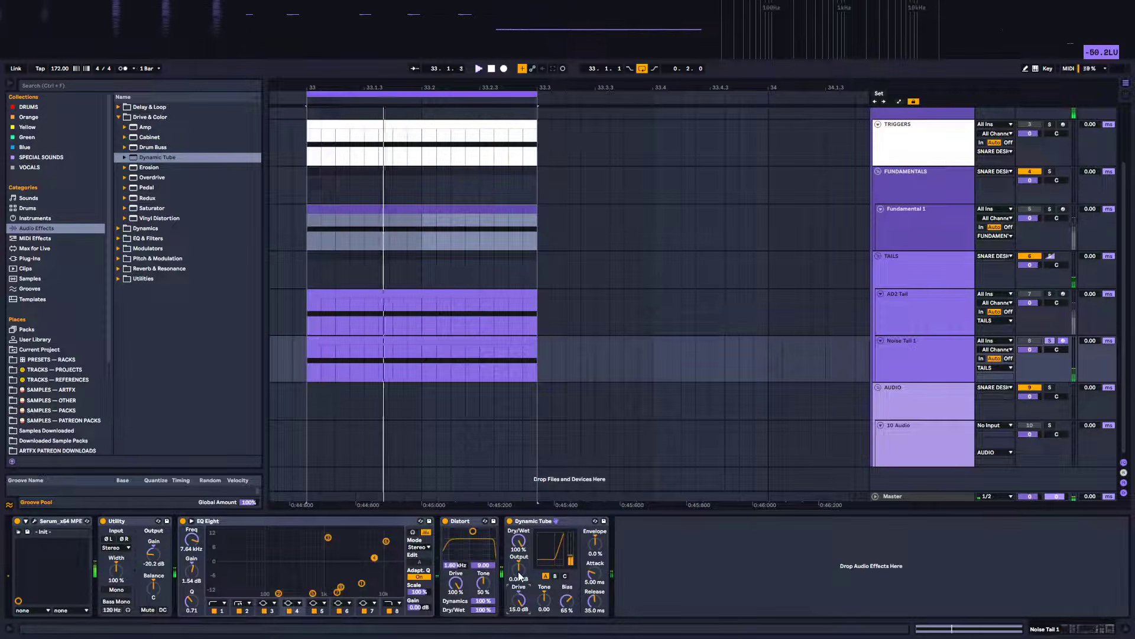
Insert a Utility between Distort and Dynamic Tube and raise its gain to 27.8 dB
click(120, 279)
drag(150, 249, 479, 525)
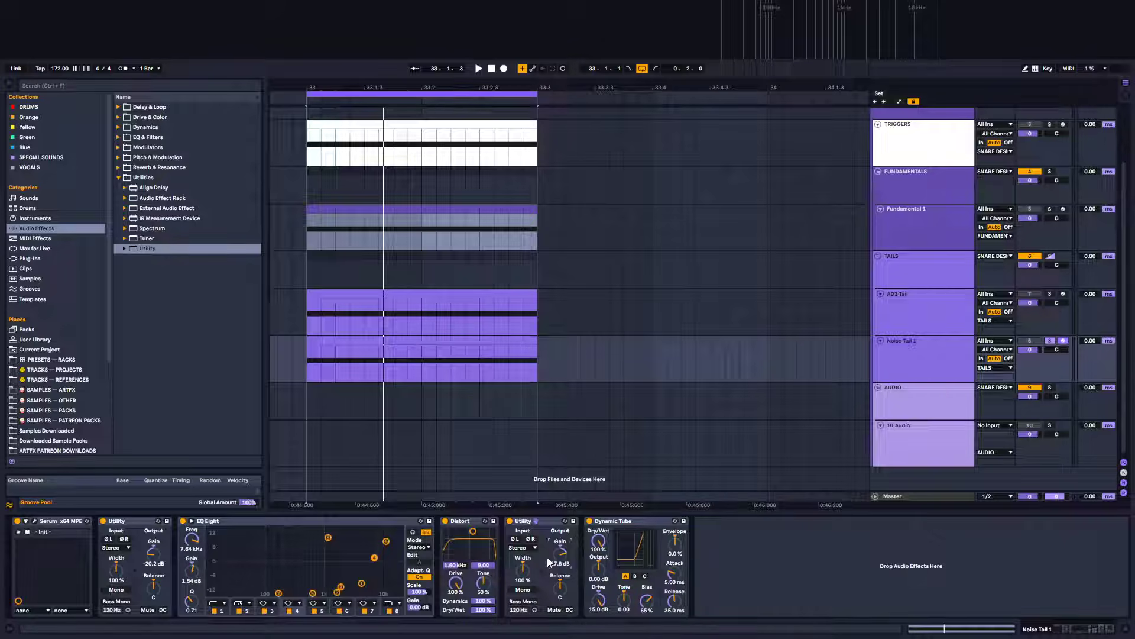
key(space)
drag(560, 553, 560, 544)
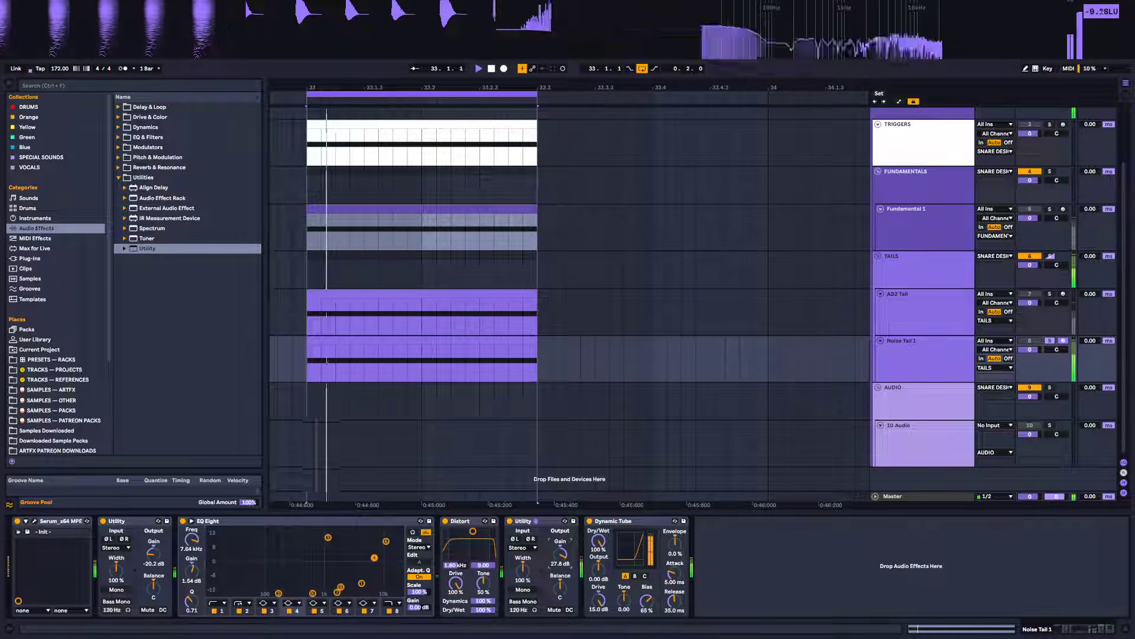
key(space)
Compare tube types C and A, keeping A, and set Dynamic Tube's Bias to 56% and Output to -15.0 dB
click(644, 577)
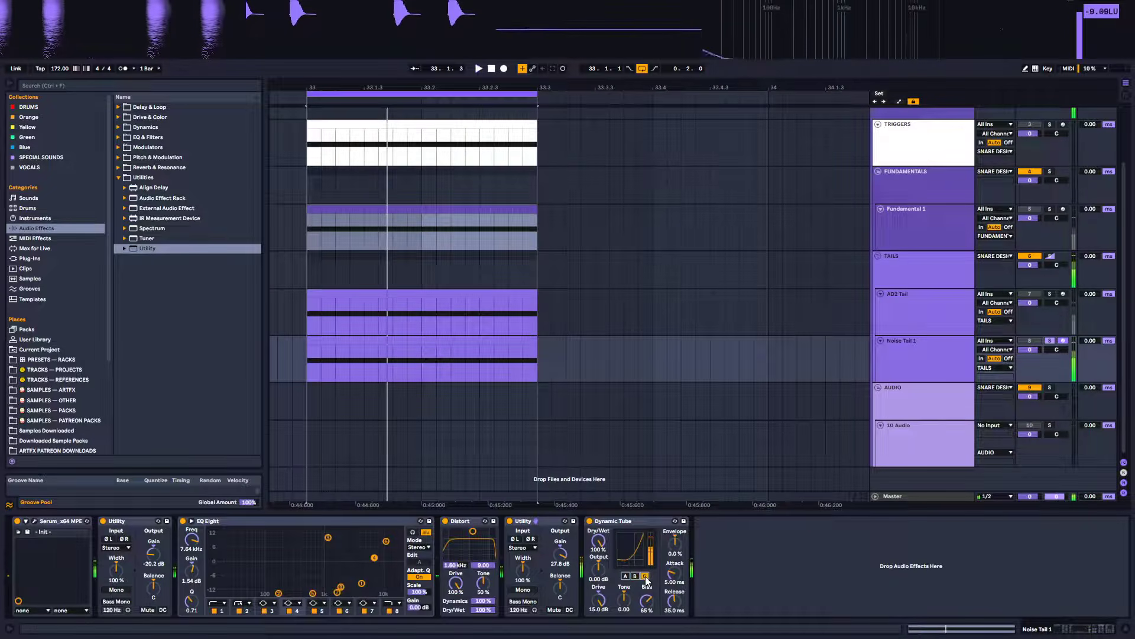
click(626, 576)
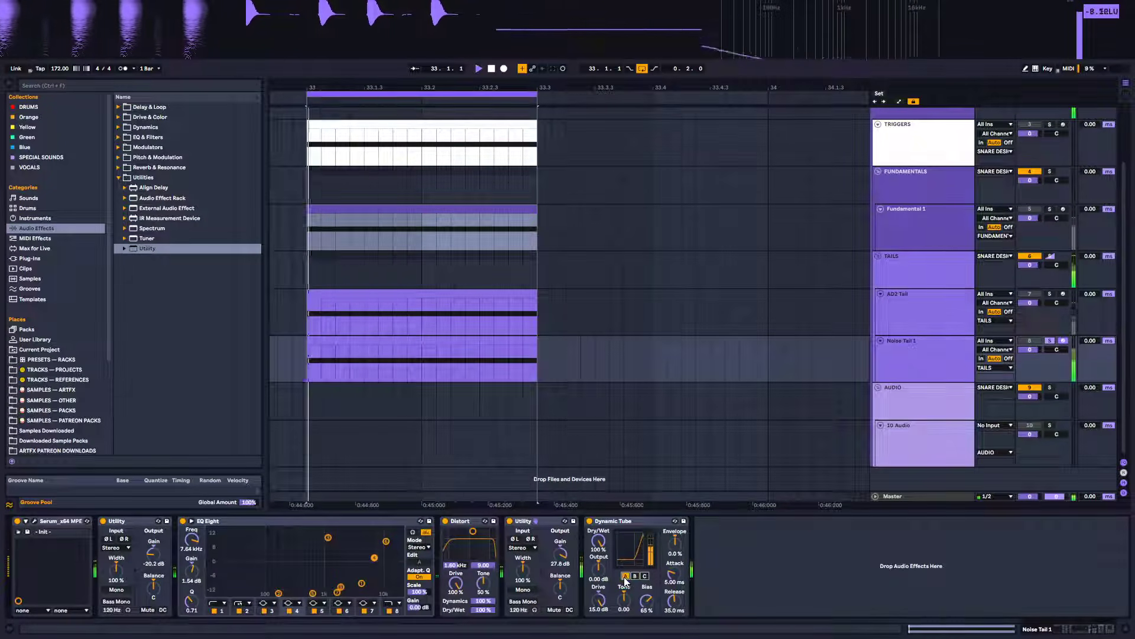
drag(647, 600, 647, 620)
drag(483, 610, 483, 594)
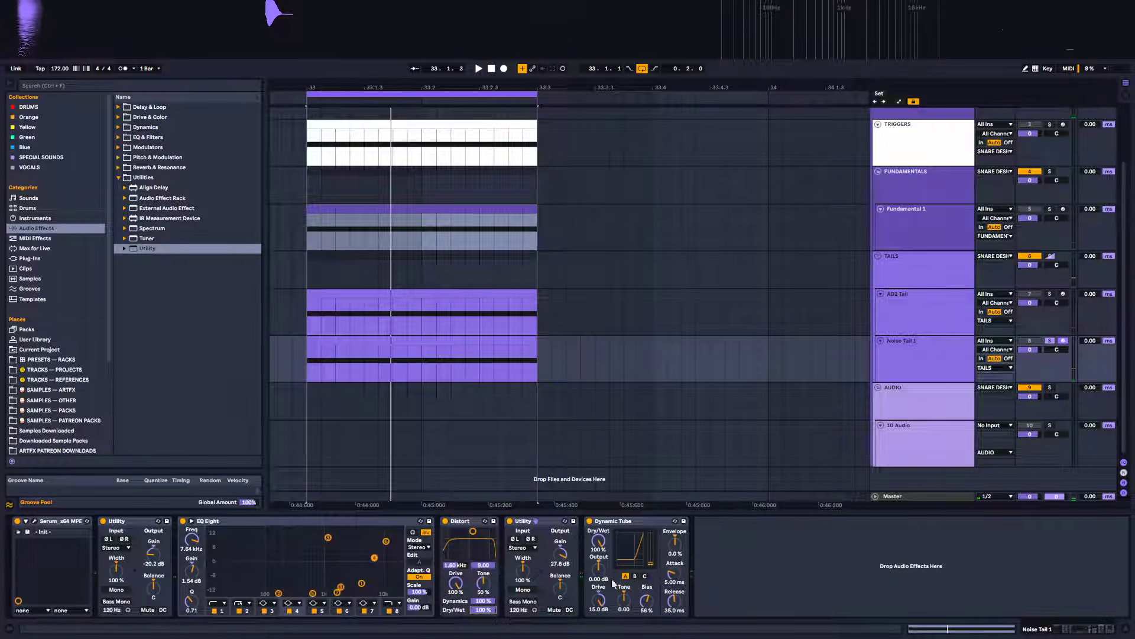
key(space)
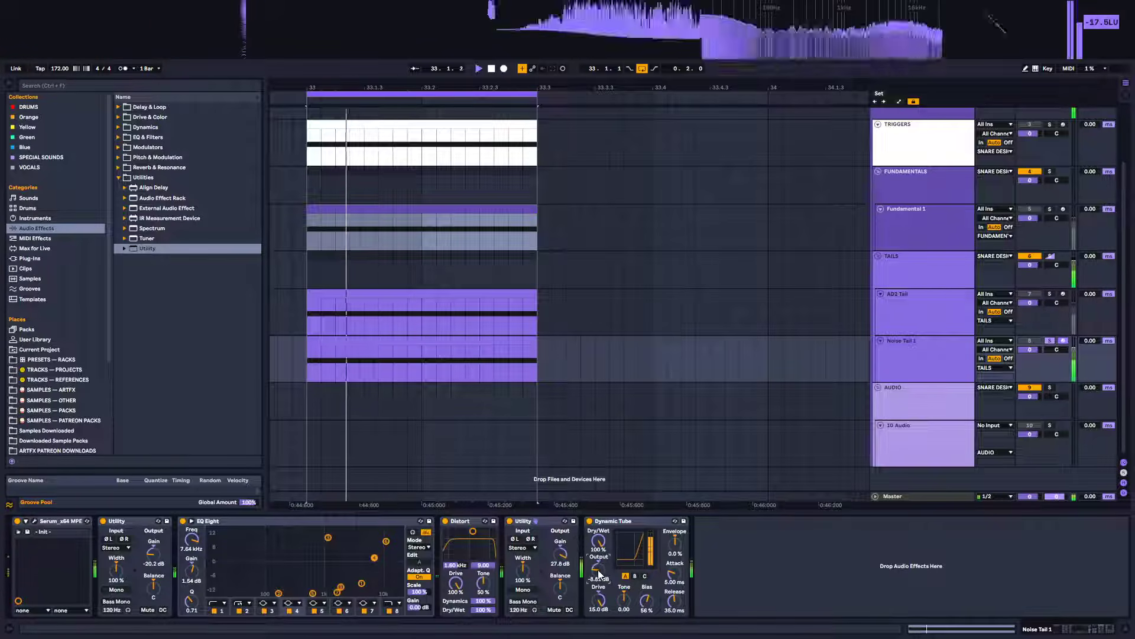
drag(598, 569, 599, 574)
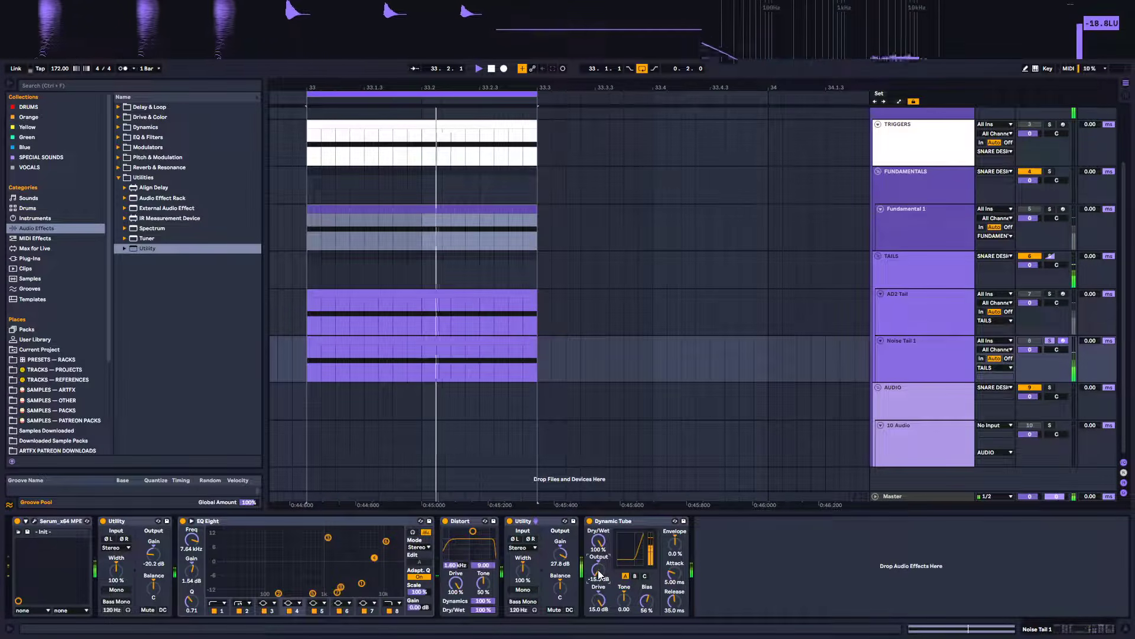
key(space)
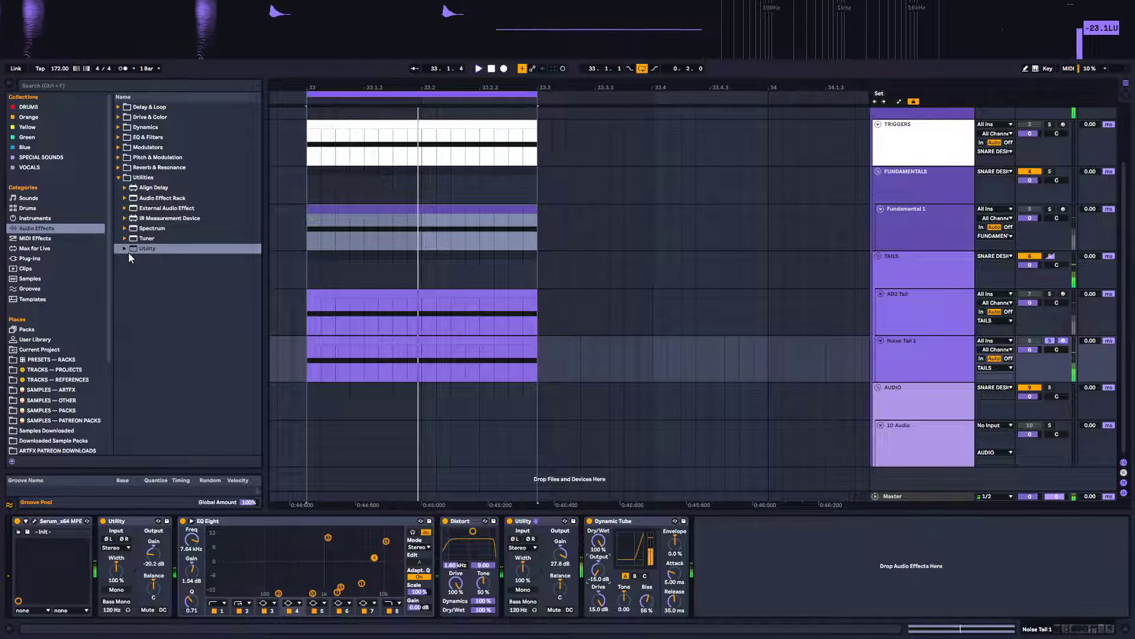
Temporarily bypass the EQ Eight, Utility and Dynamic Tube devices to compare the processed and dry tail
click(228, 520)
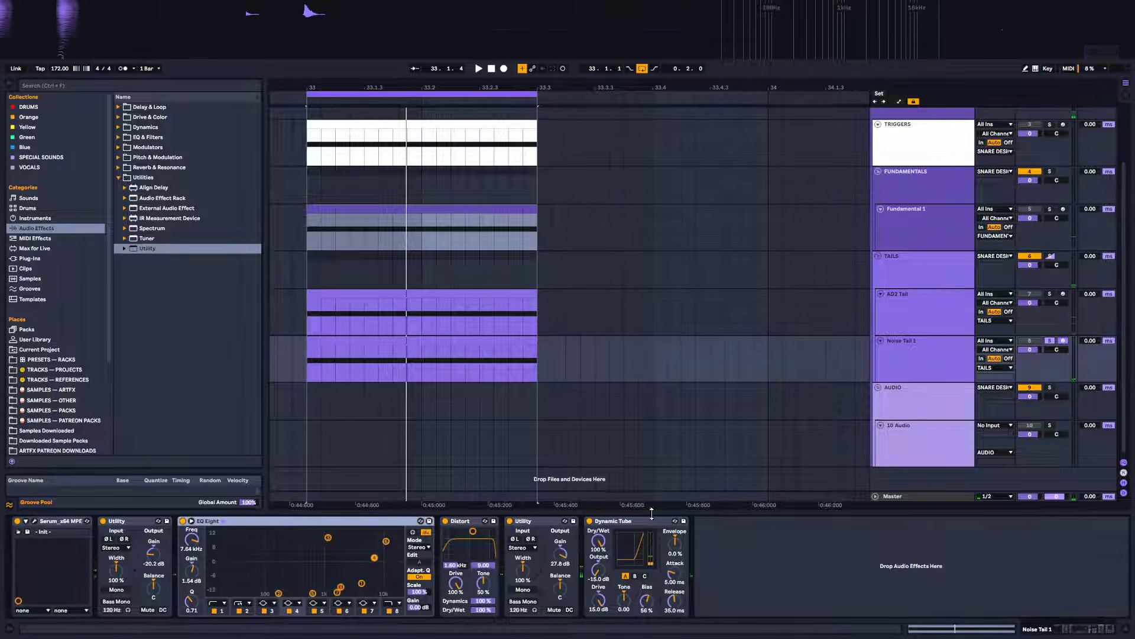
click(137, 524)
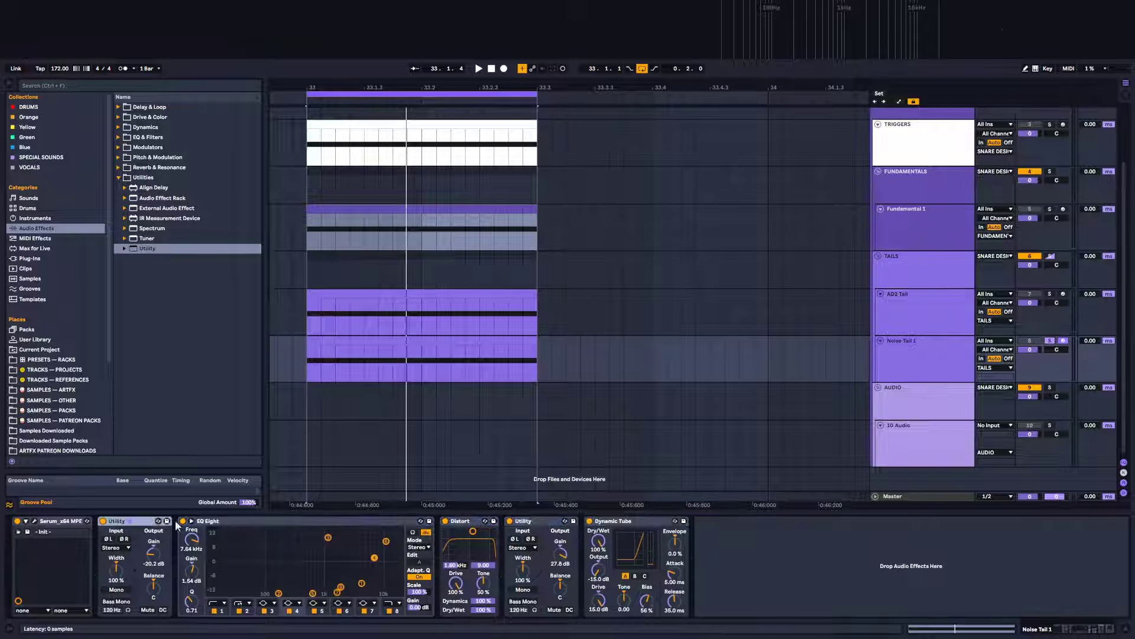
shift+click(636, 517)
key(ctrl+0)
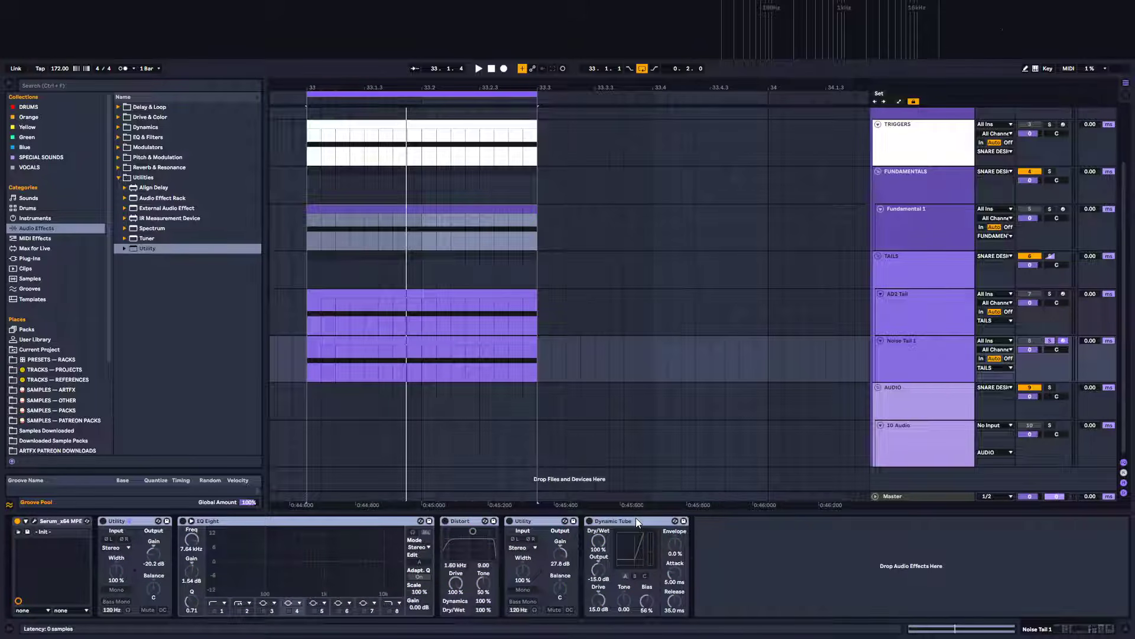
key(space)
key(ctrl+0)
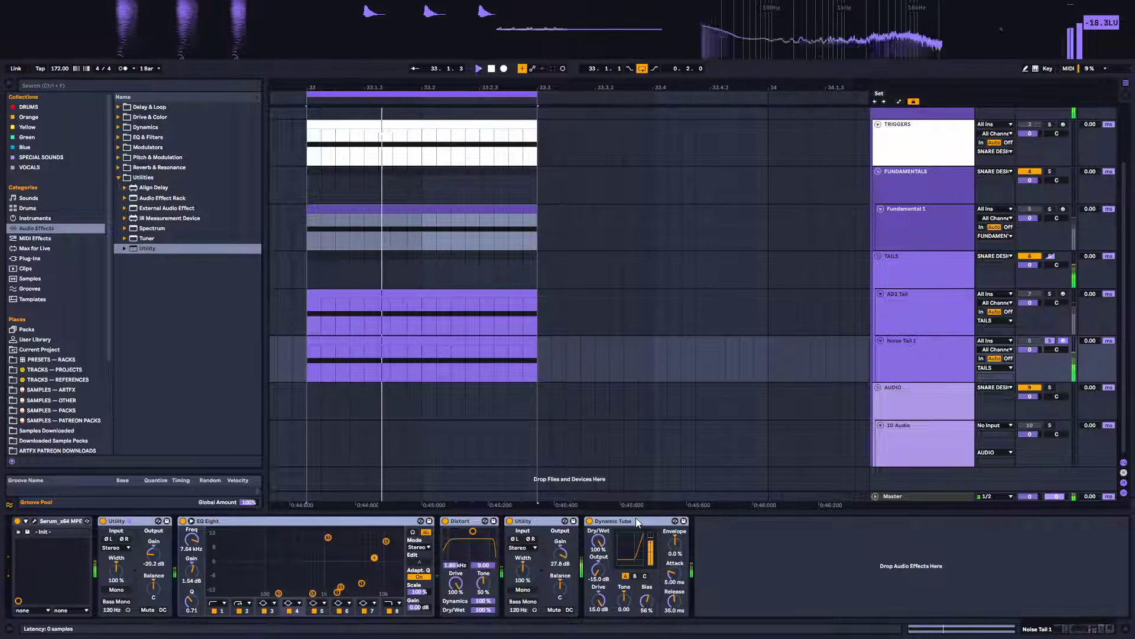
mouse_move(608, 30)
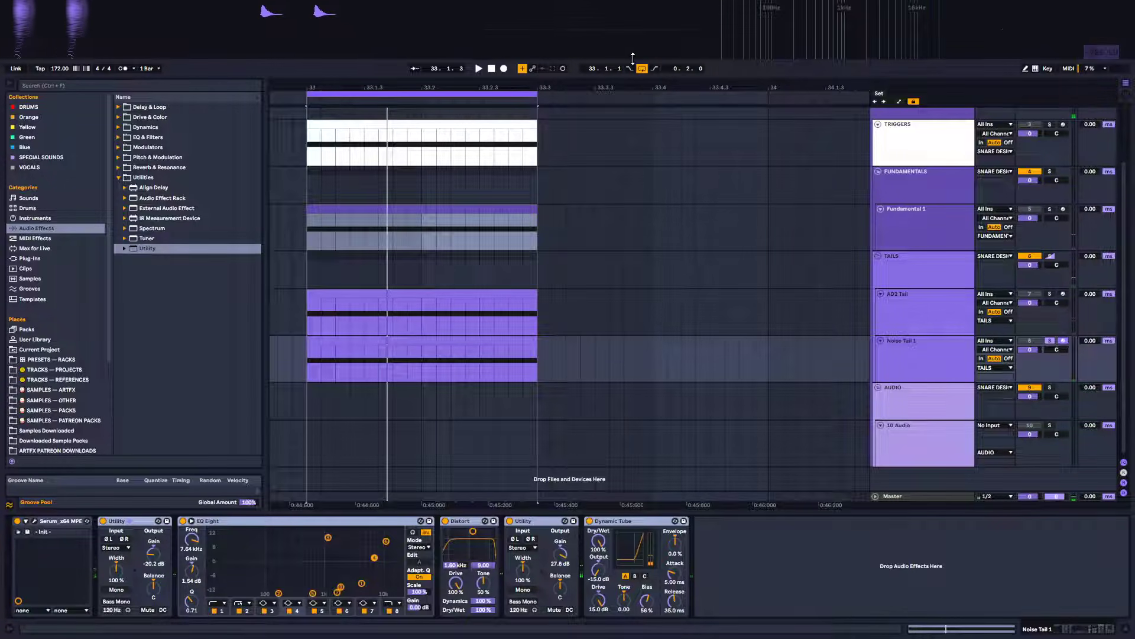
Set Dynamic Tube's Dry/Wet to about 68% and reset its Output to 0.00 dB
click(633, 519)
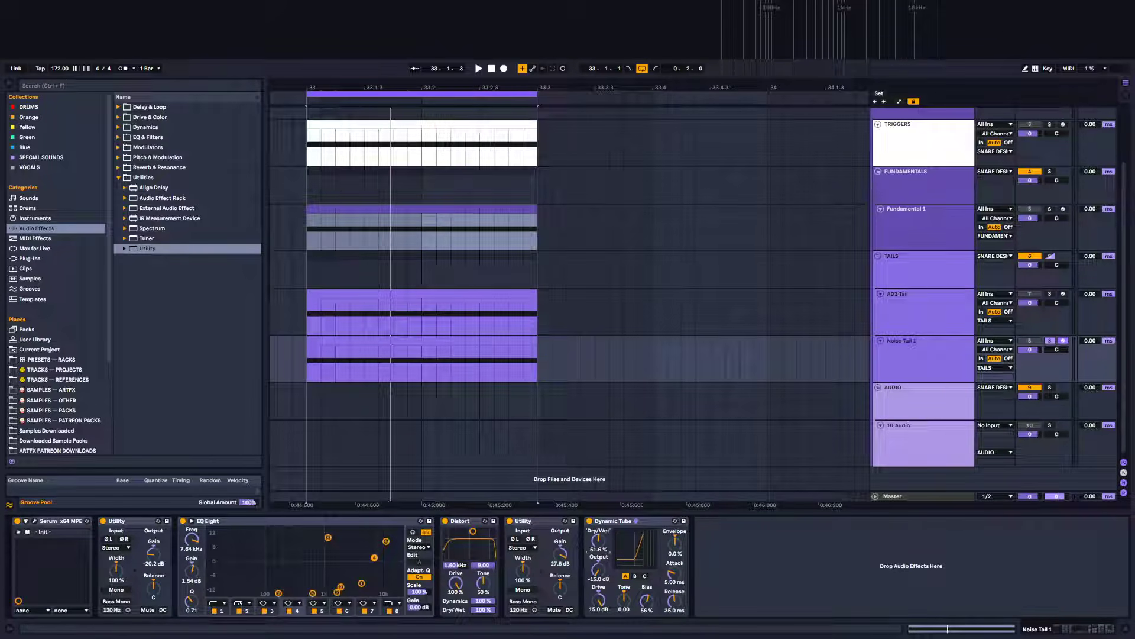
key(space)
mouse_move(601, 545)
mouse_down()
mouse_move(601, 526)
mouse_move(600, 550)
mouse_up()
double_click(598, 568)
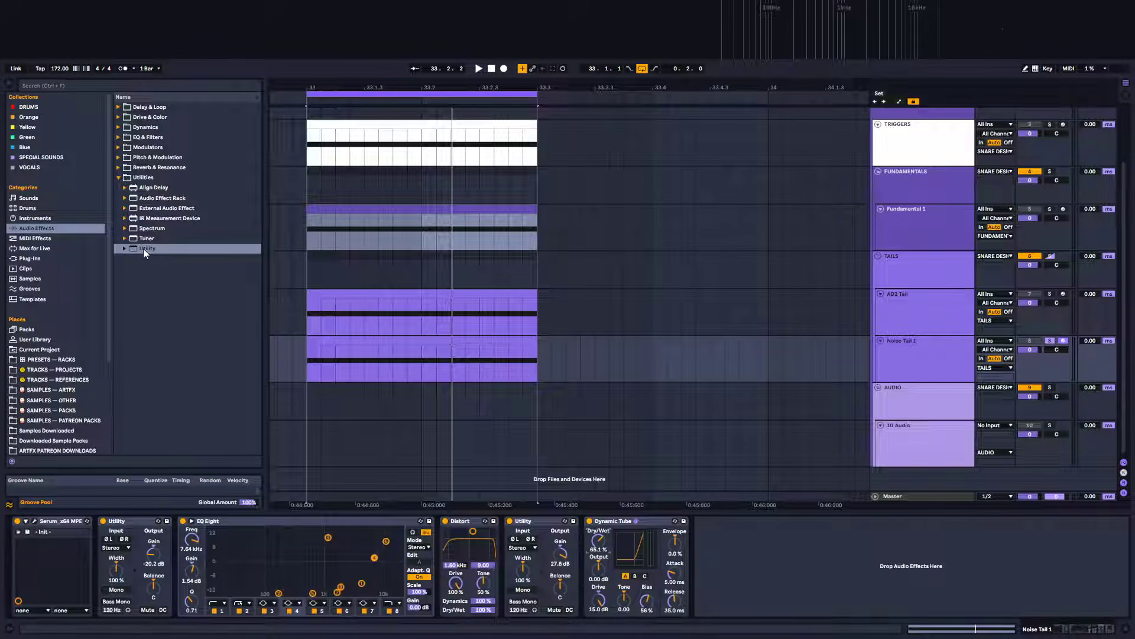
Append another Utility at the end of the noise tail chain after Dynamic Tube
drag(143, 249, 754, 550)
key(space)
key(space)
key(space)
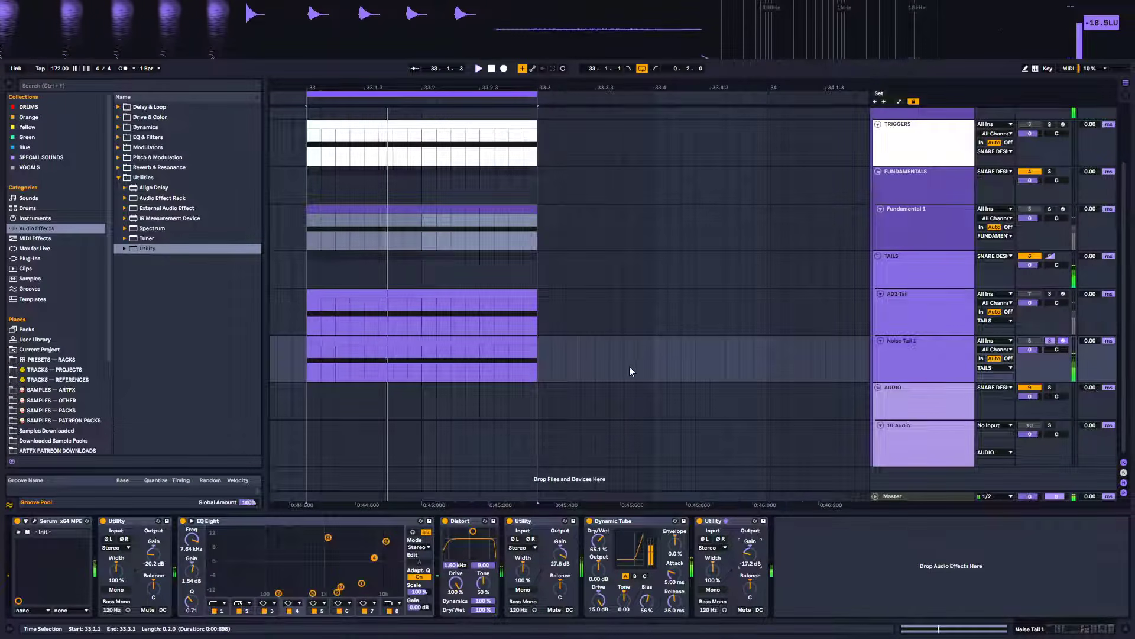
Set Dynamic Tube's Dry/Wet to about 51.6% and the final Utility's gain to -18.9 dB while auditioning
drag(599, 541, 599, 550)
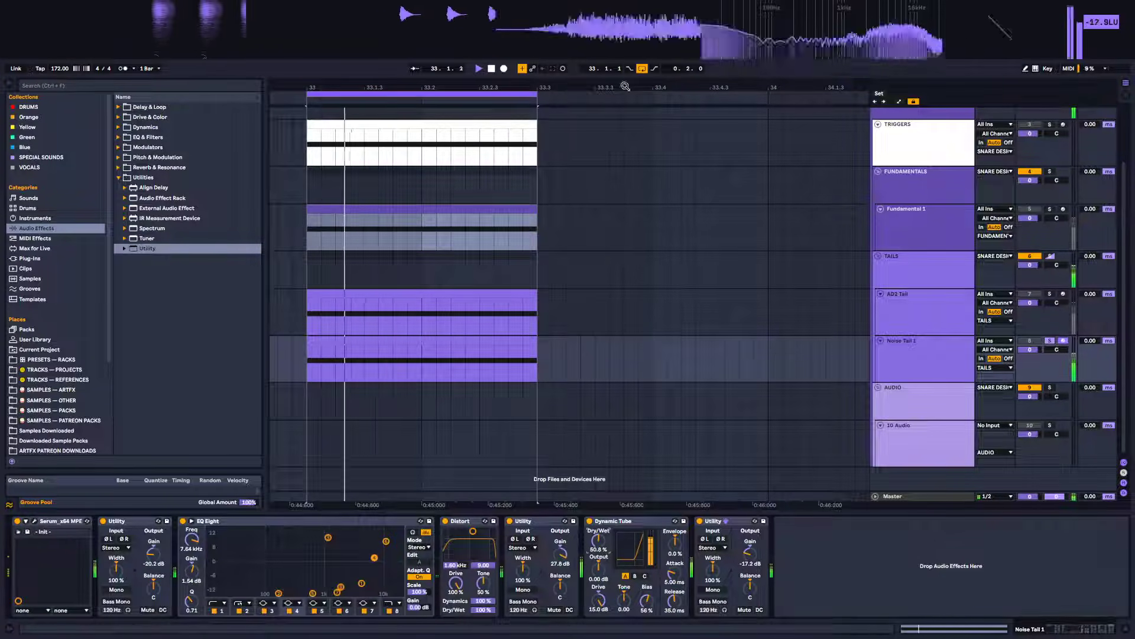
drag(599, 541, 599, 540)
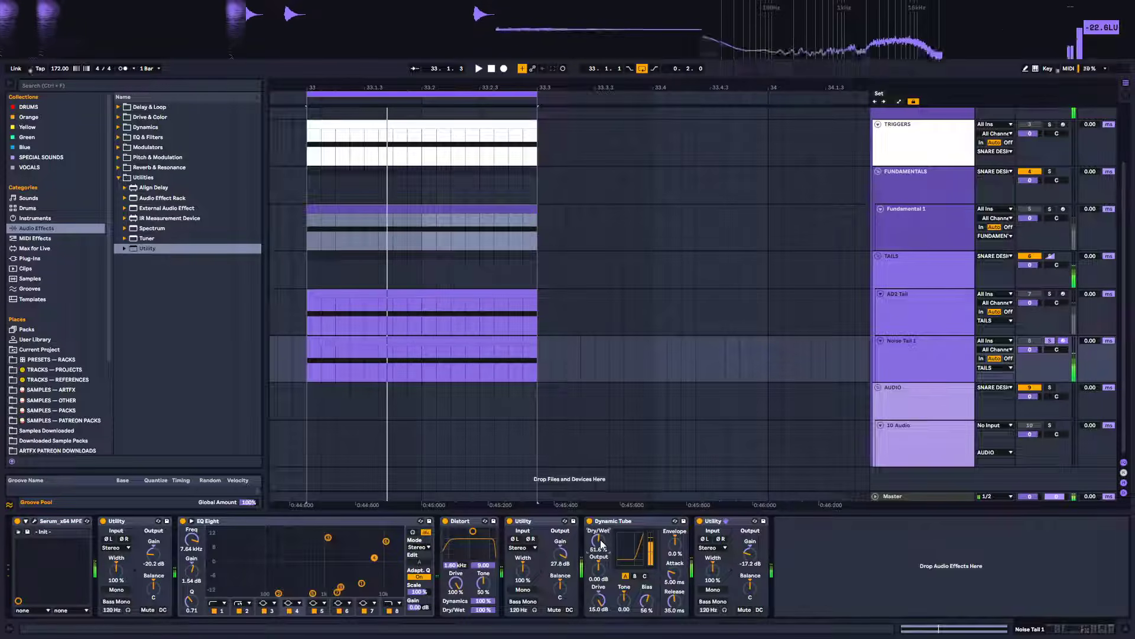
click(749, 554)
drag(750, 554, 750, 556)
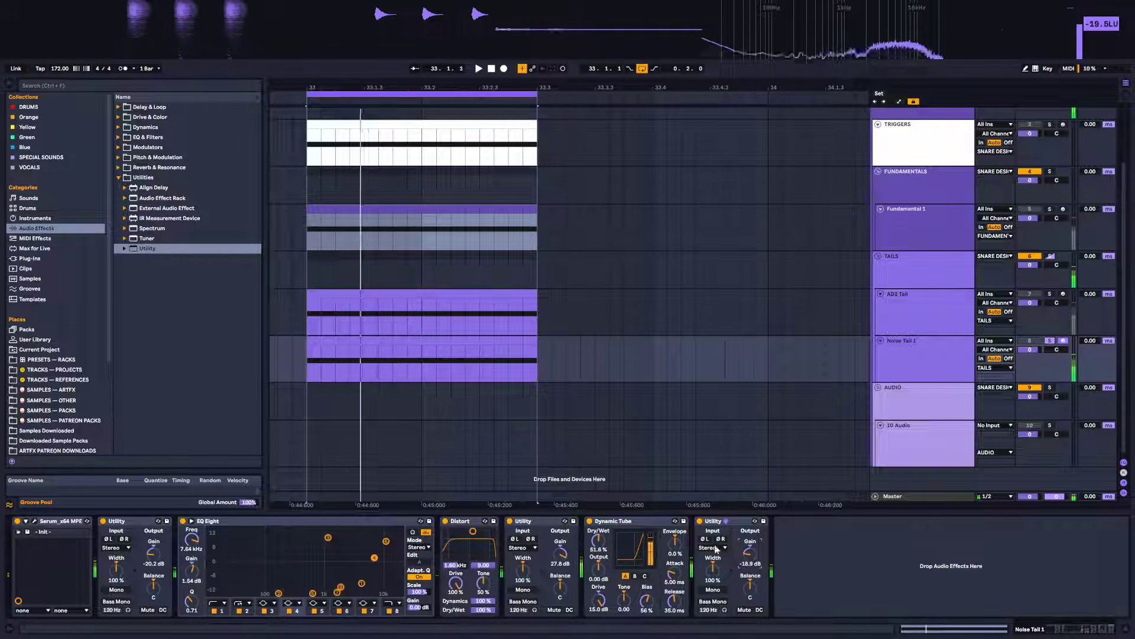
key(space)
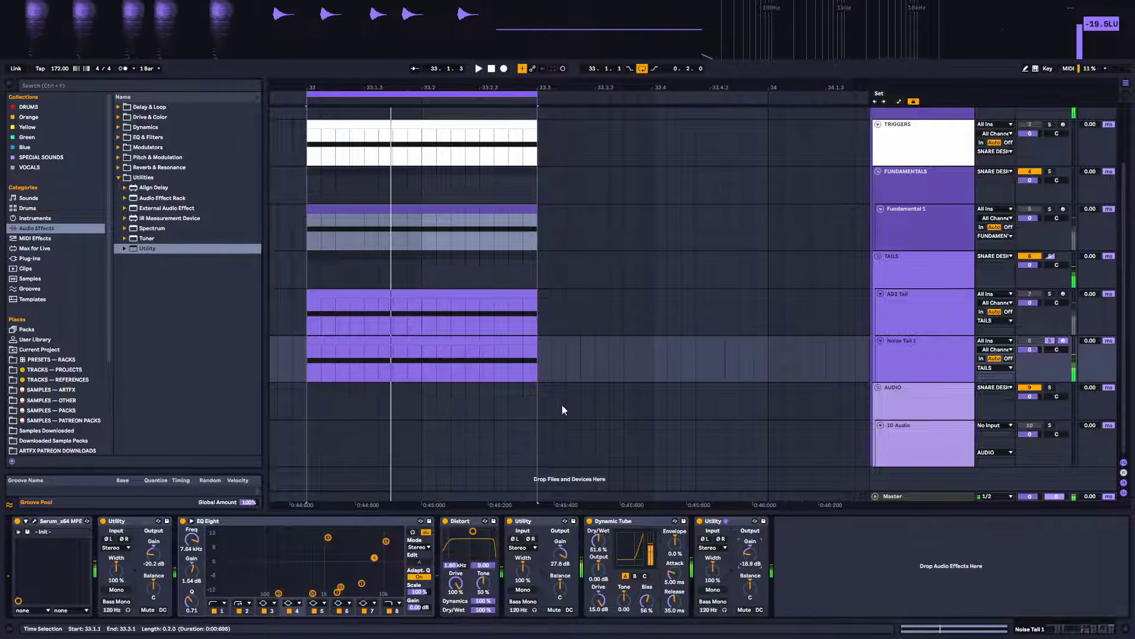
Solo the TAILS group and play the loop to audition the AD2 and Noise tail layers together
click(1052, 258)
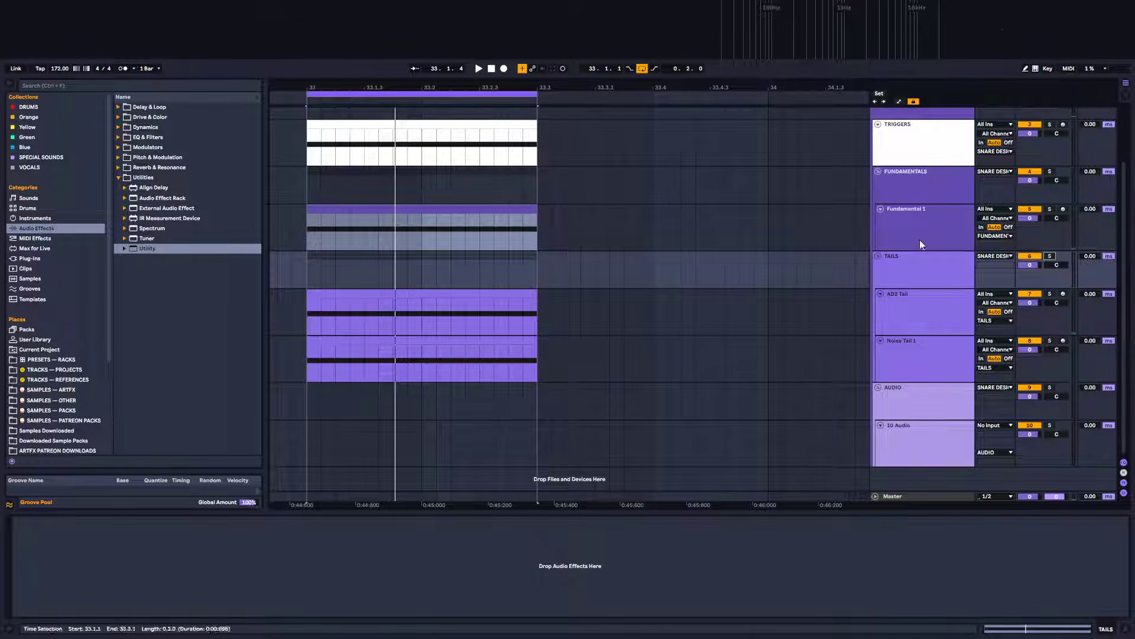
key(space)
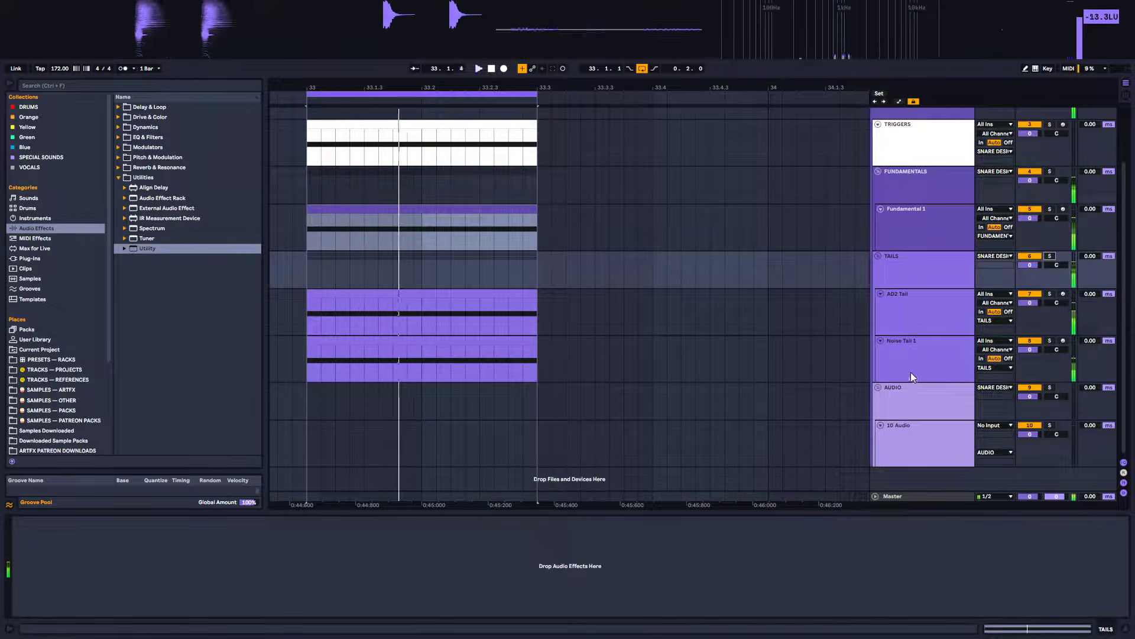
click(931, 353)
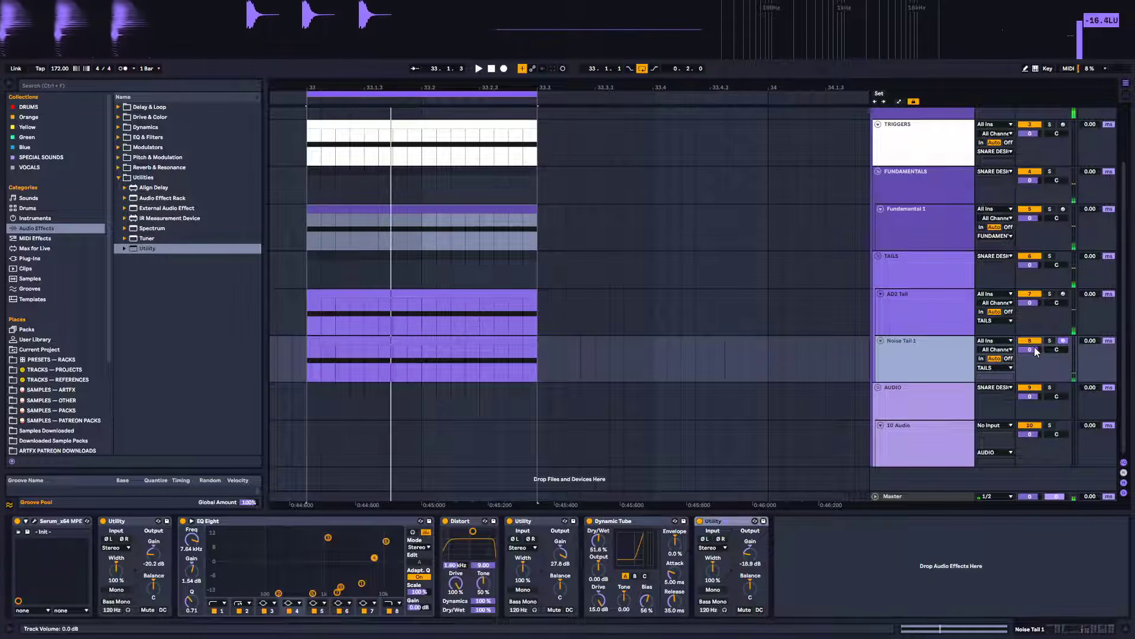
mouse_move(1041, 353)
mouse_down()
mouse_move(1041, 329)
mouse_move(1041, 353)
mouse_up()
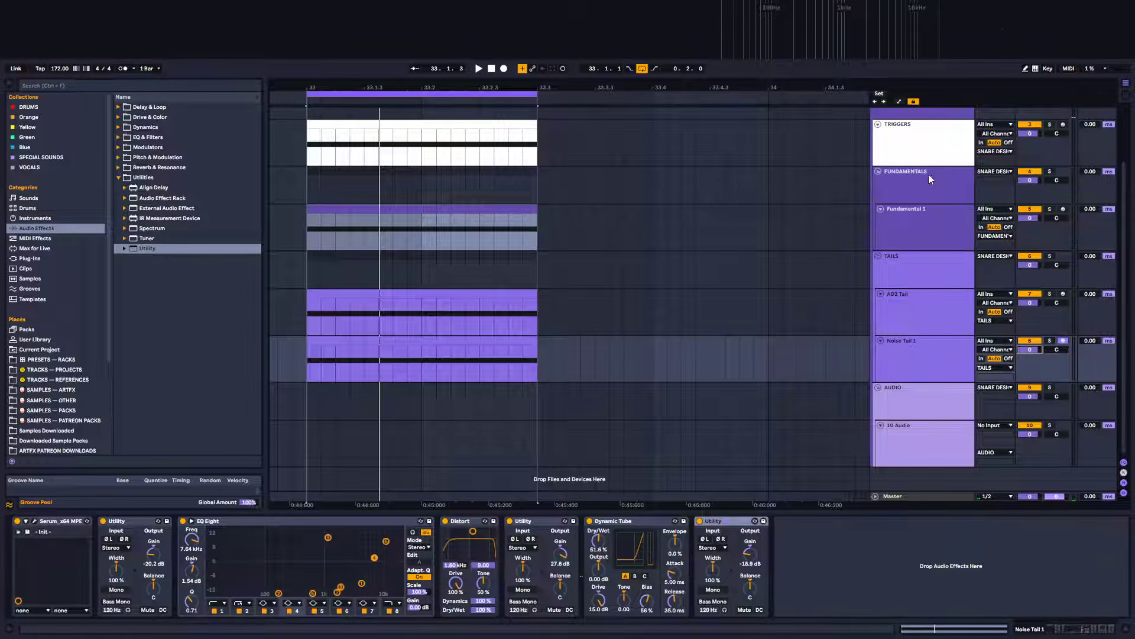
click(916, 312)
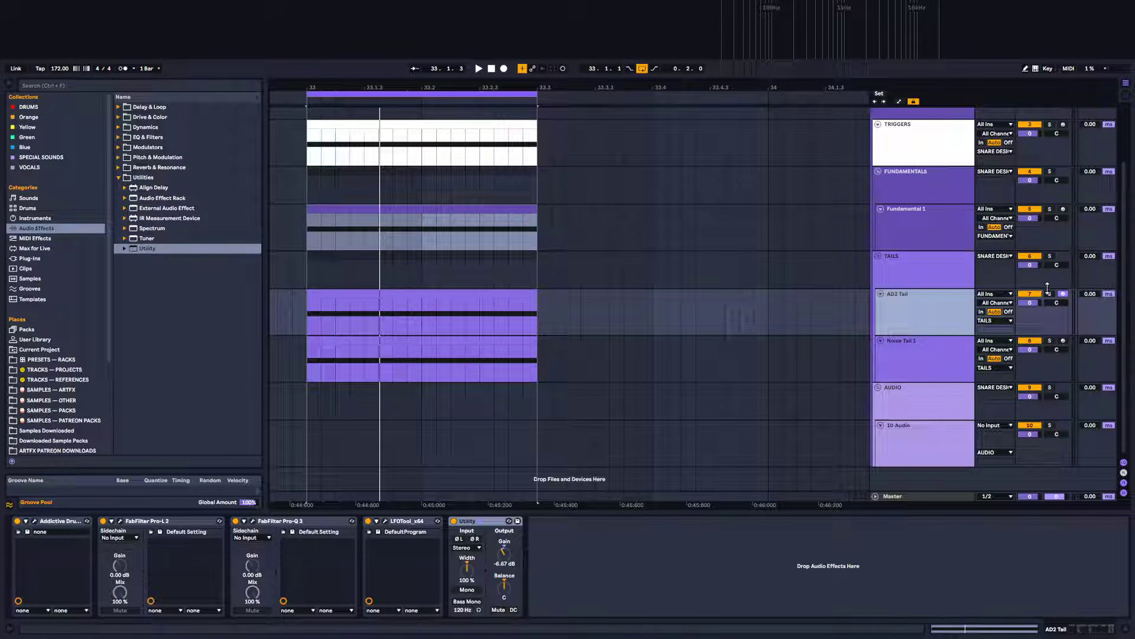
click(894, 336)
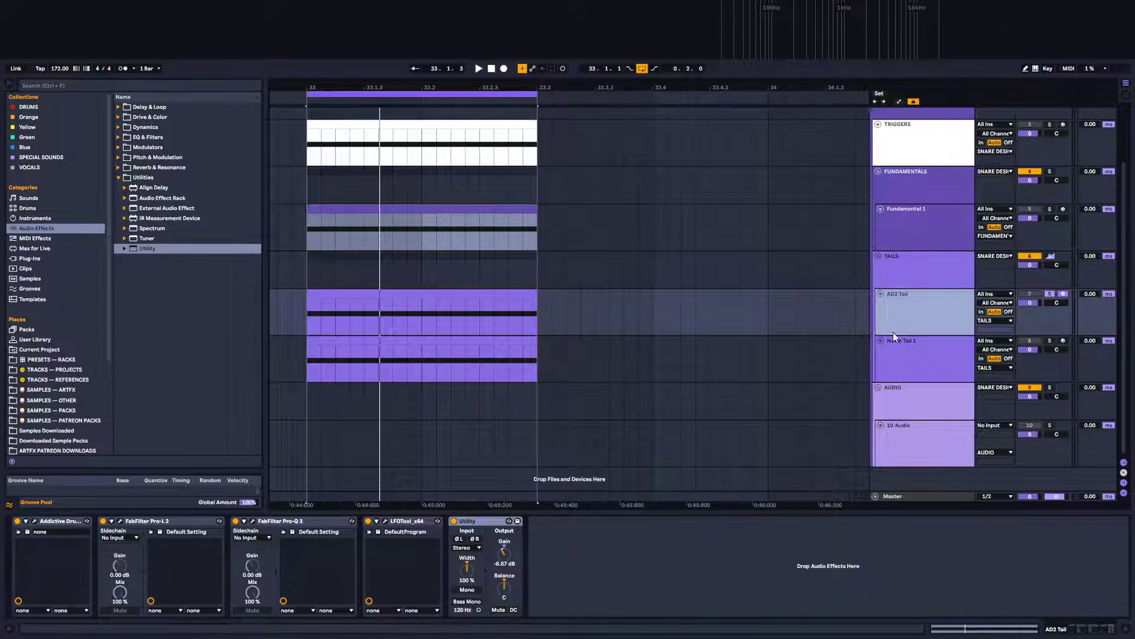
key(space)
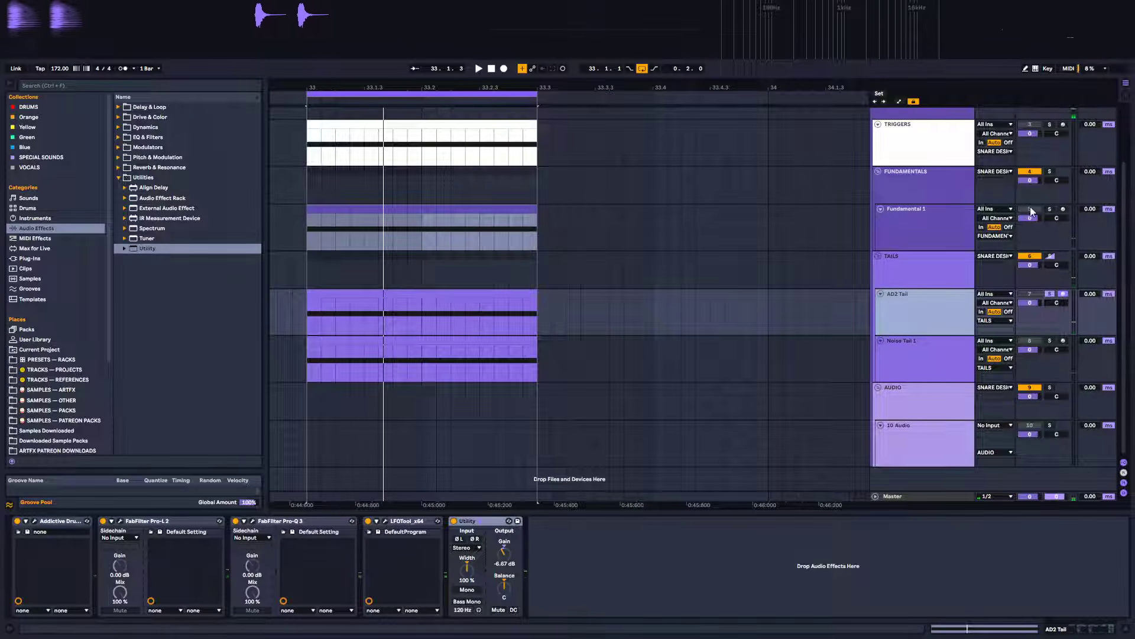
Solo the AD2 Tail track, open its LFOtool window and pull the envelope's end point earlier
click(1050, 294)
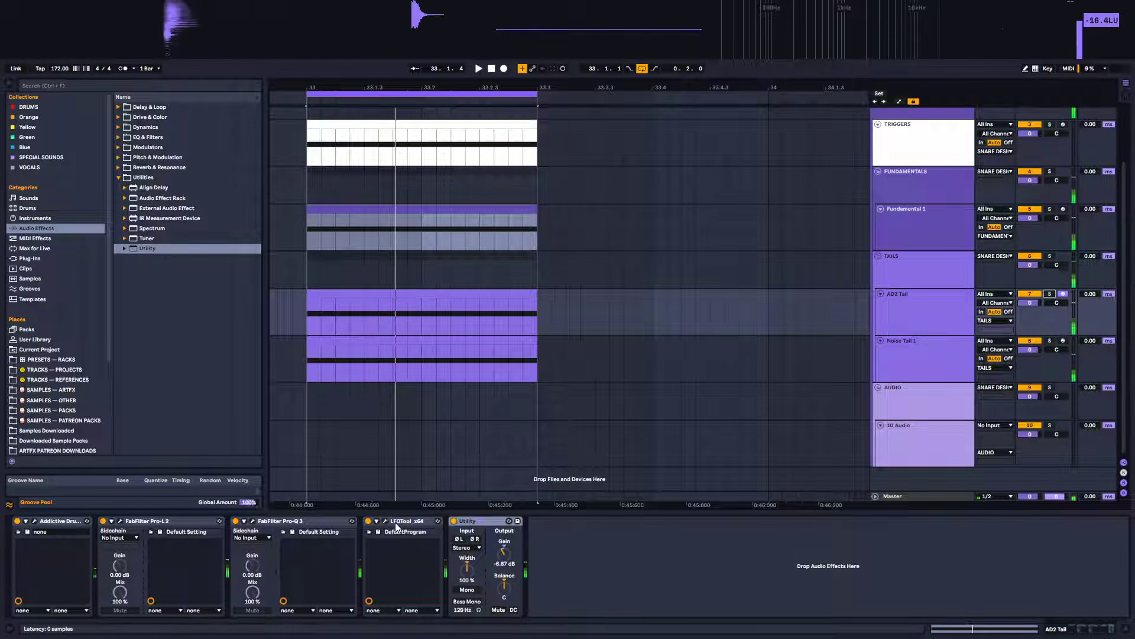
key(ctrl+alt+p)
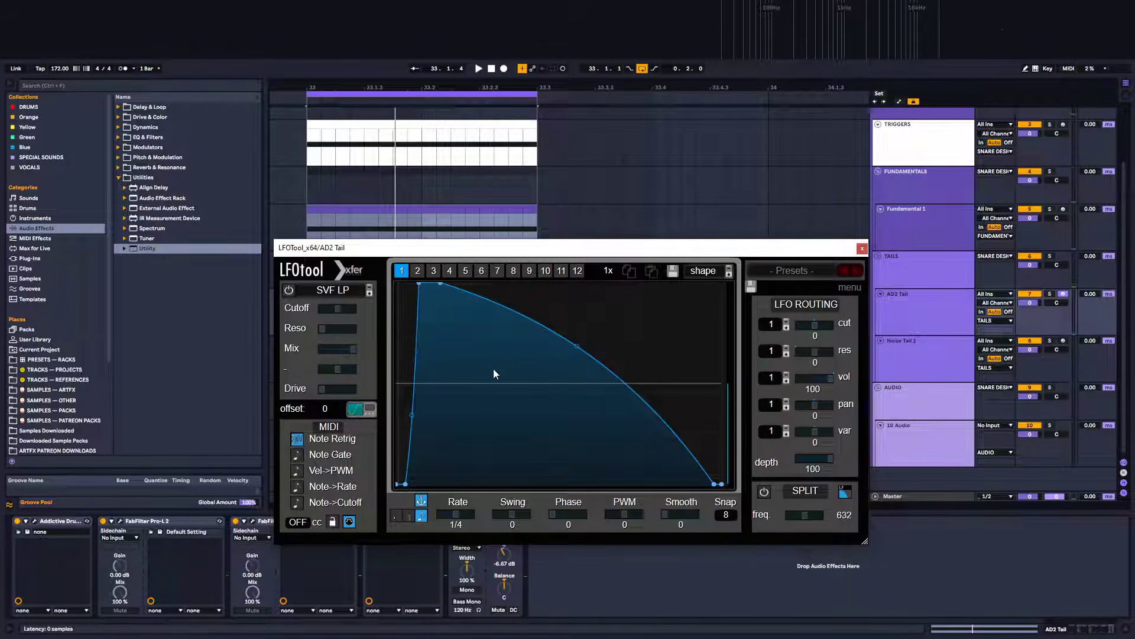
drag(711, 486, 606, 501)
key(space)
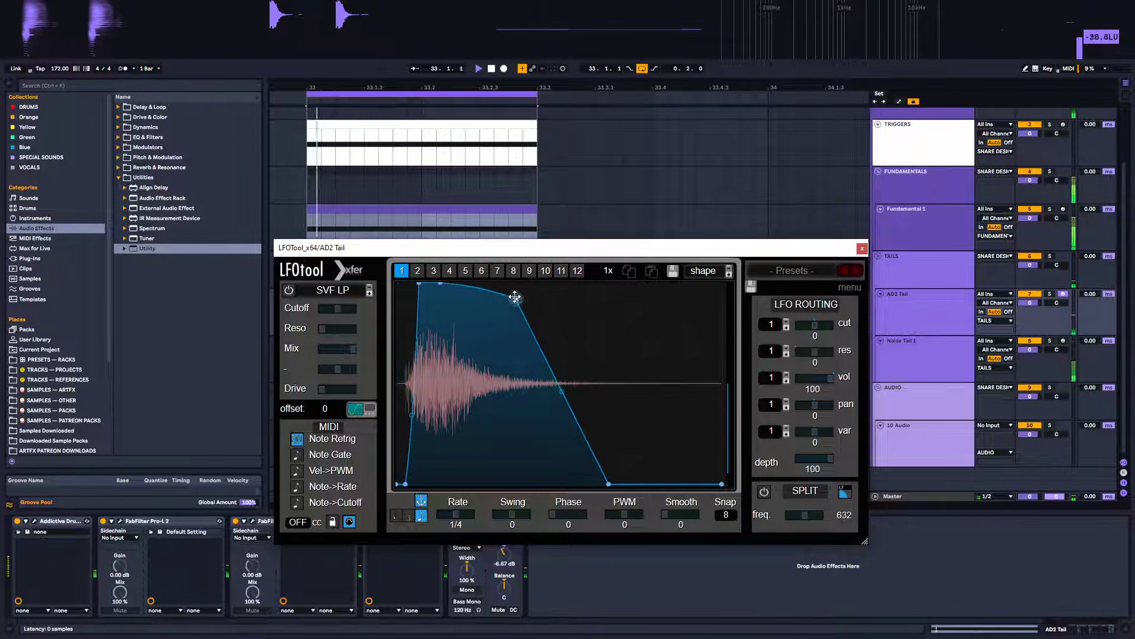
Add and bend points on the LFOtool volume curve so the AD2 tail decays faster, then close the window
double_click(470, 295)
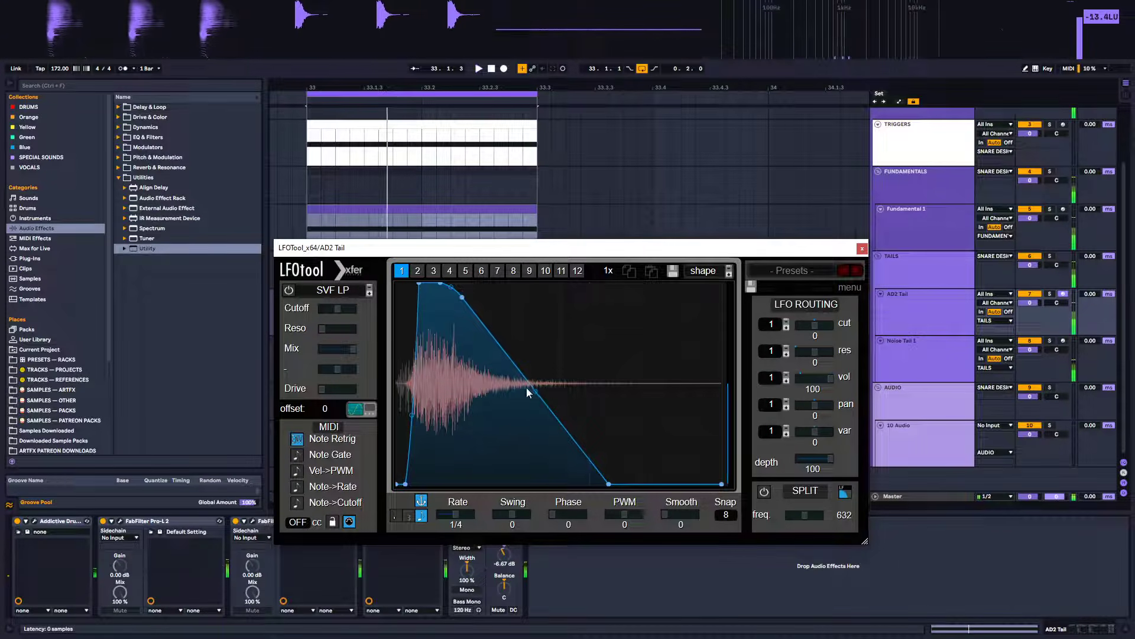
drag(540, 389, 538, 426)
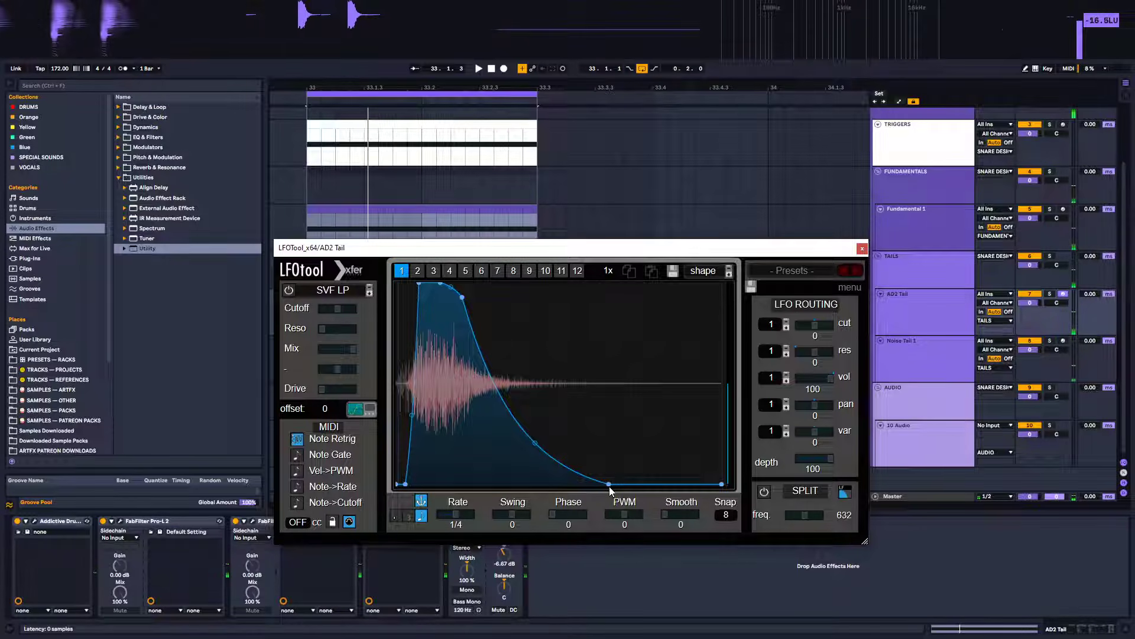
drag(609, 484, 600, 513)
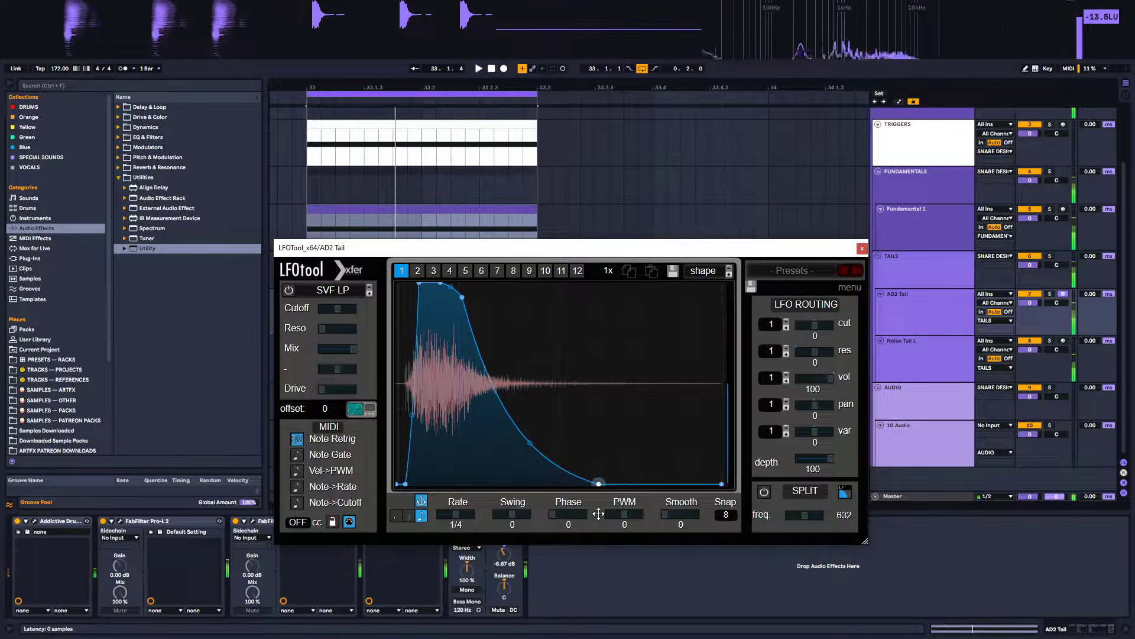
double_click(513, 379)
drag(513, 379, 557, 381)
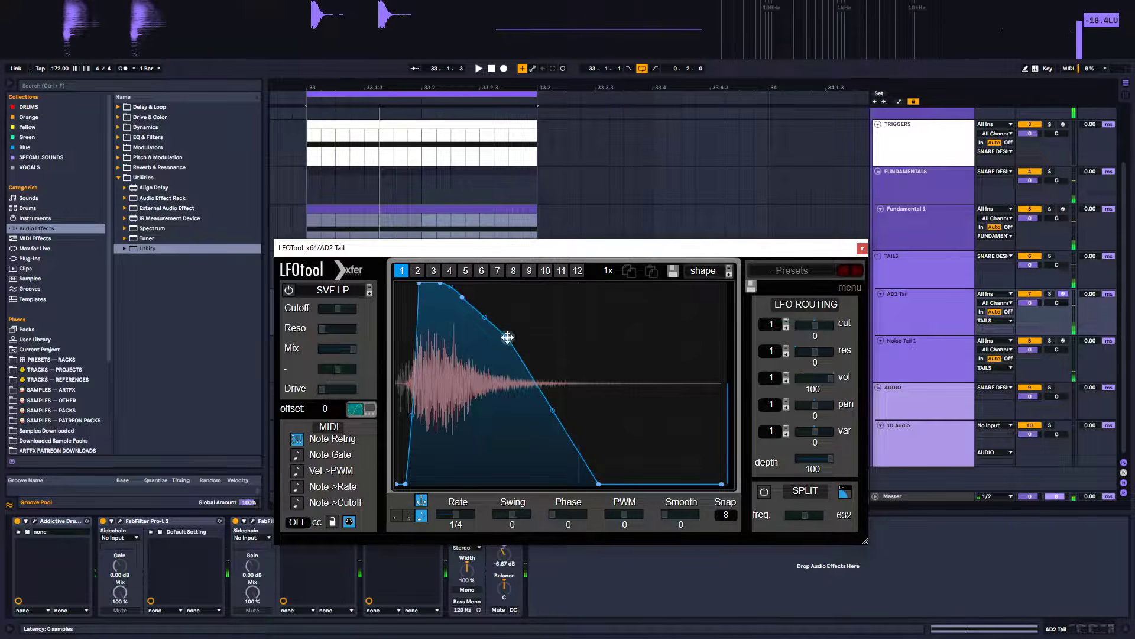
drag(508, 337, 500, 338)
drag(550, 413, 548, 452)
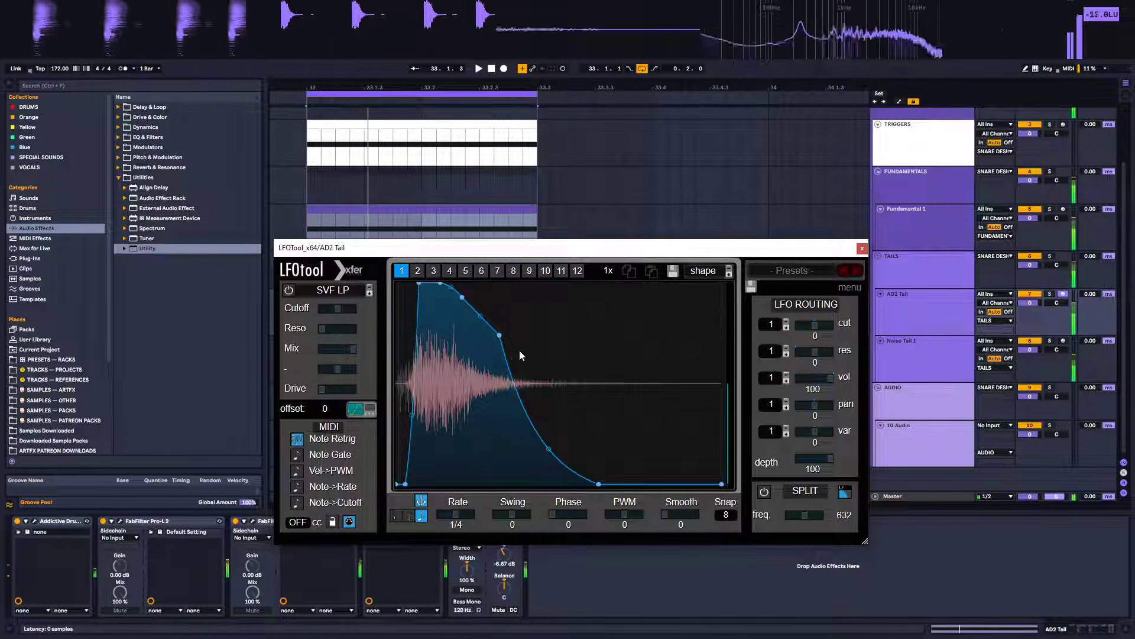
drag(500, 336, 498, 366)
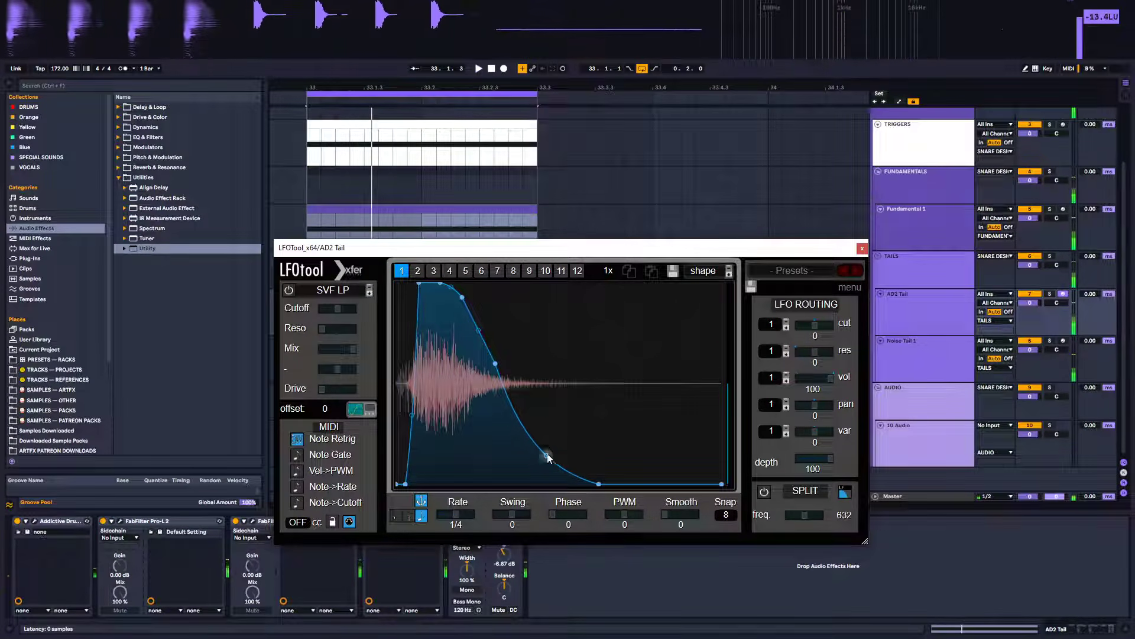
drag(549, 457, 550, 469)
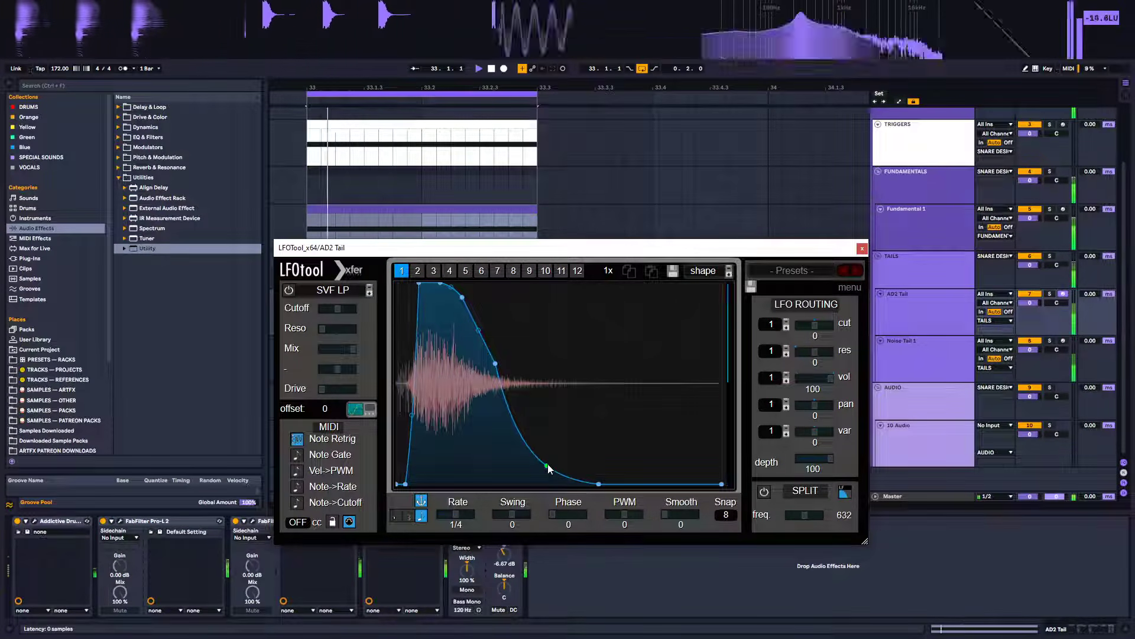
click(862, 249)
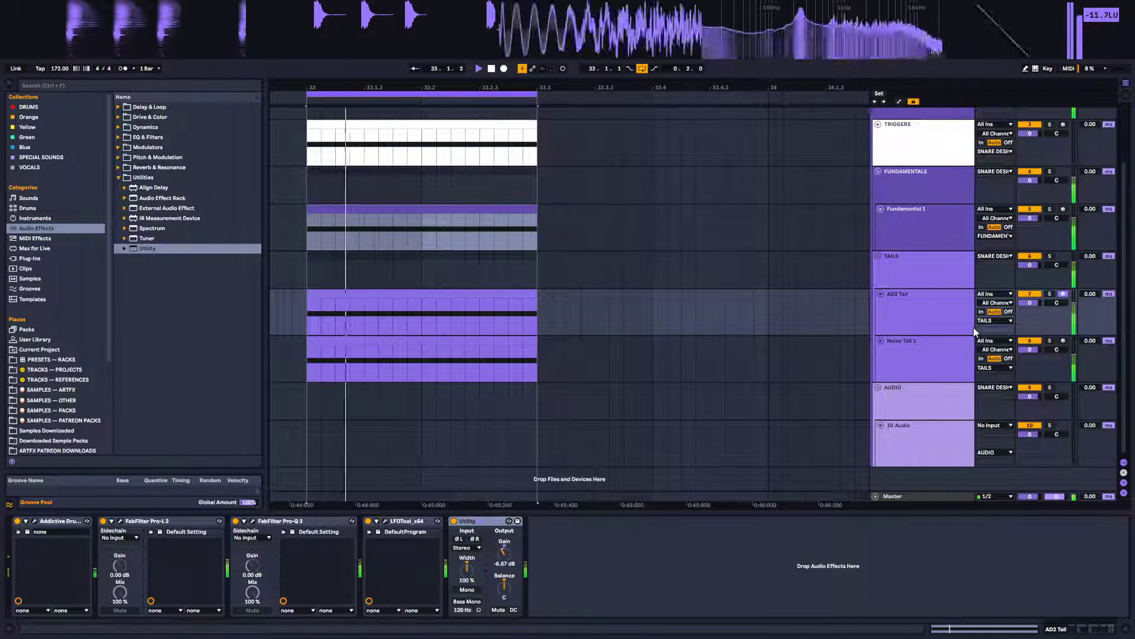
Lower the AD2 Tail track's volume to -0.8 dB
click(924, 308)
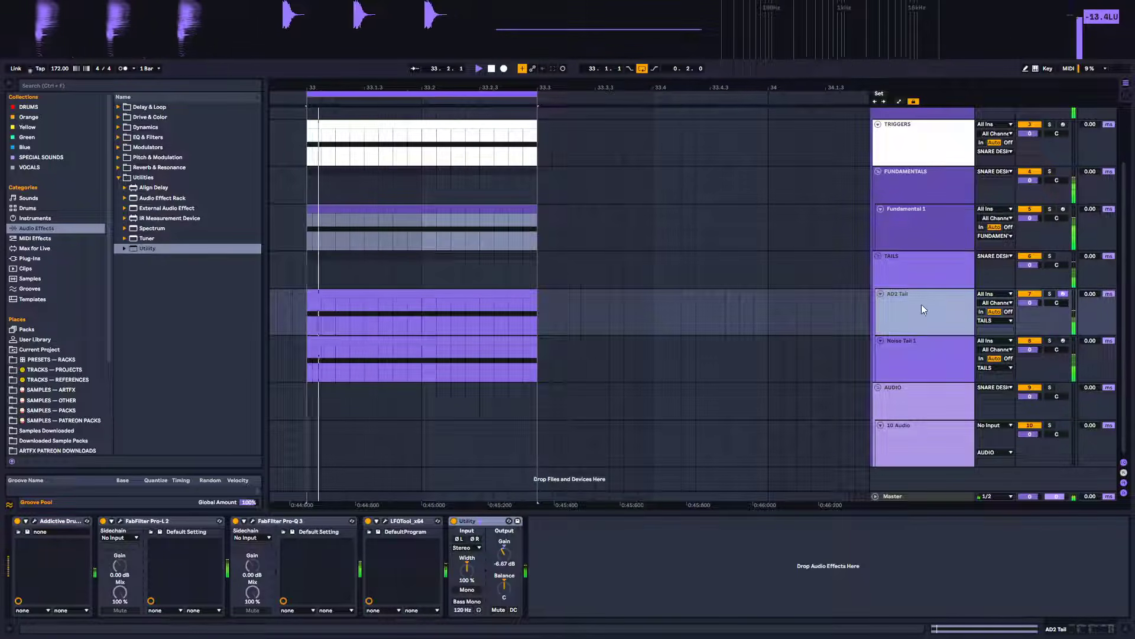
mouse_move(1032, 302)
mouse_down()
mouse_move(1032, 313)
mouse_move(1029, 299)
mouse_up()
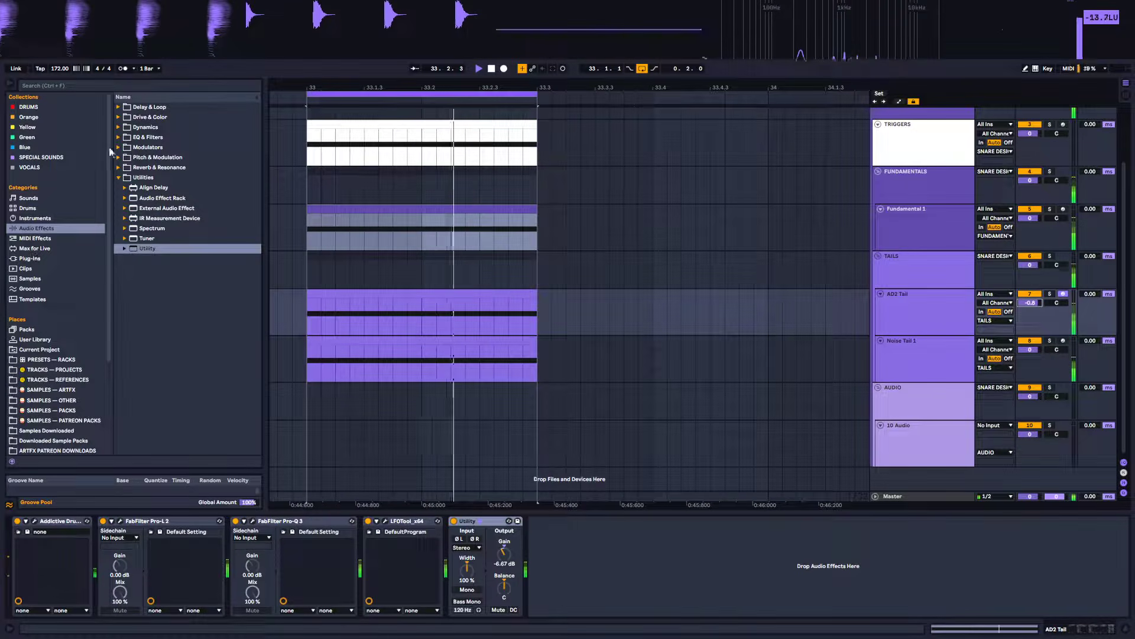
Add EQ Eight to the AD2 Tail chain and cut band 2 by -4.09 dB at 6.96 kHz
click(148, 136)
drag(150, 167, 680, 568)
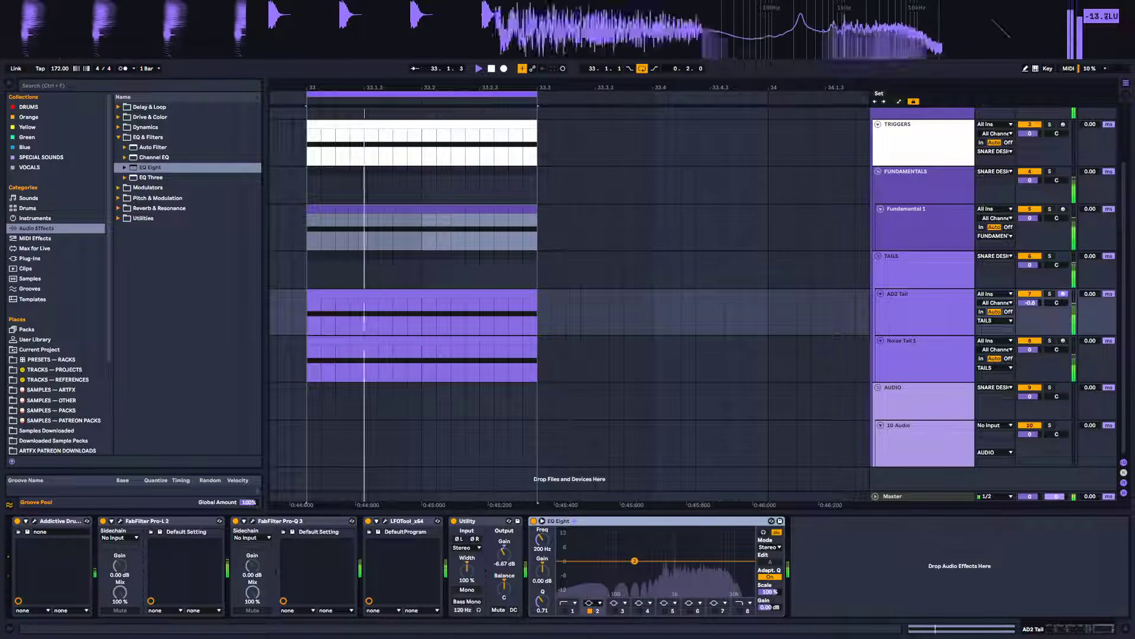
drag(634, 560, 723, 569)
right_click(722, 523)
click(763, 518)
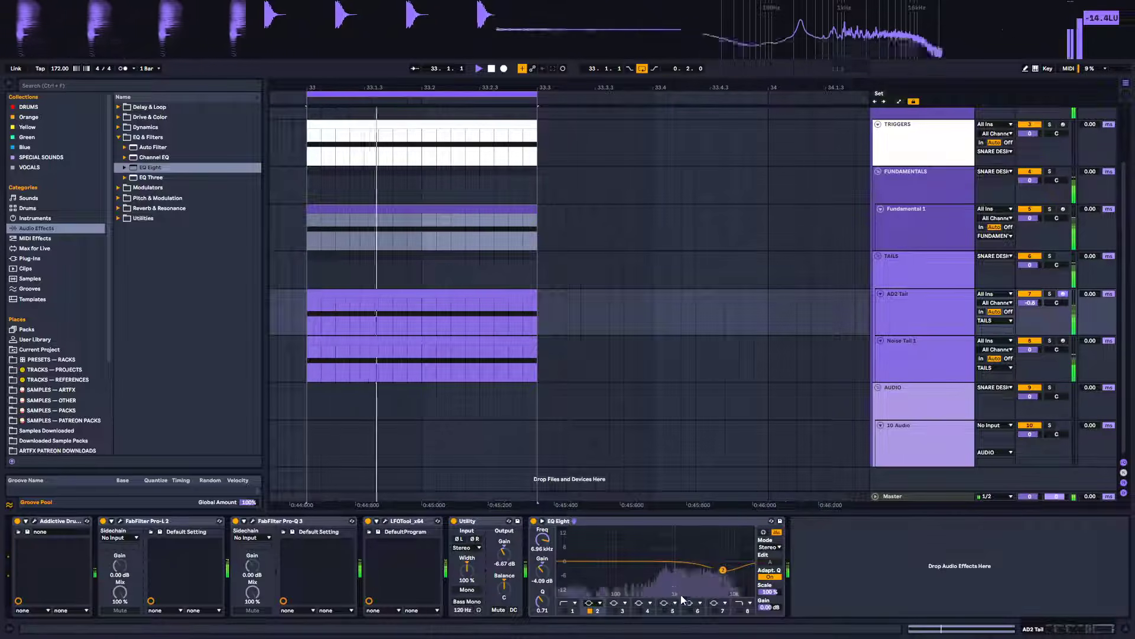
key(space)
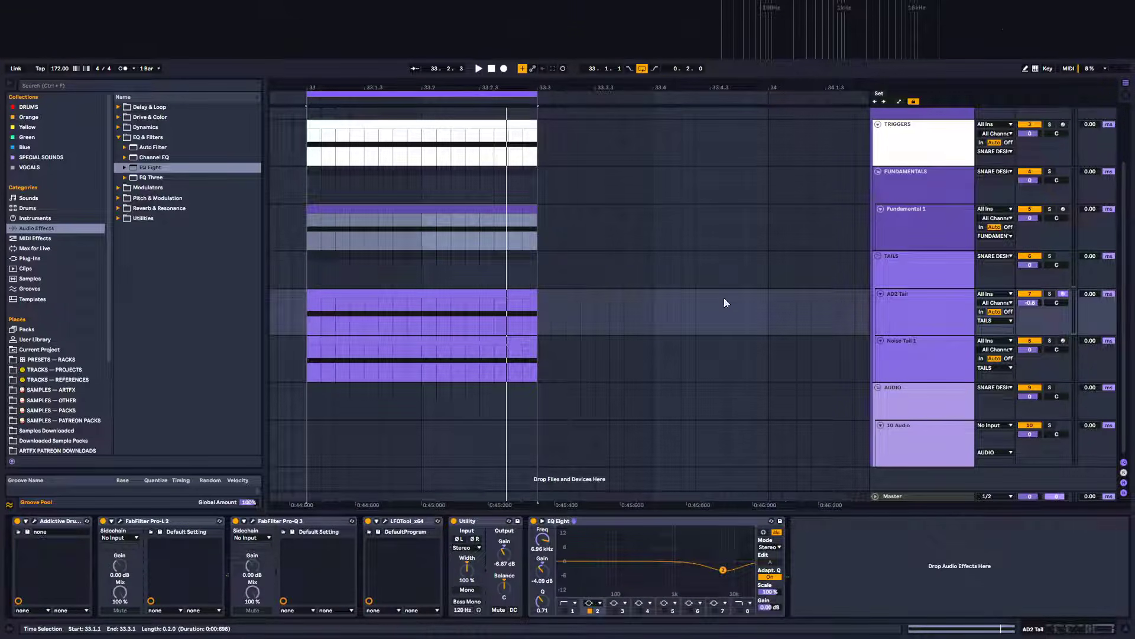
click(911, 239)
click(923, 178)
click(925, 275)
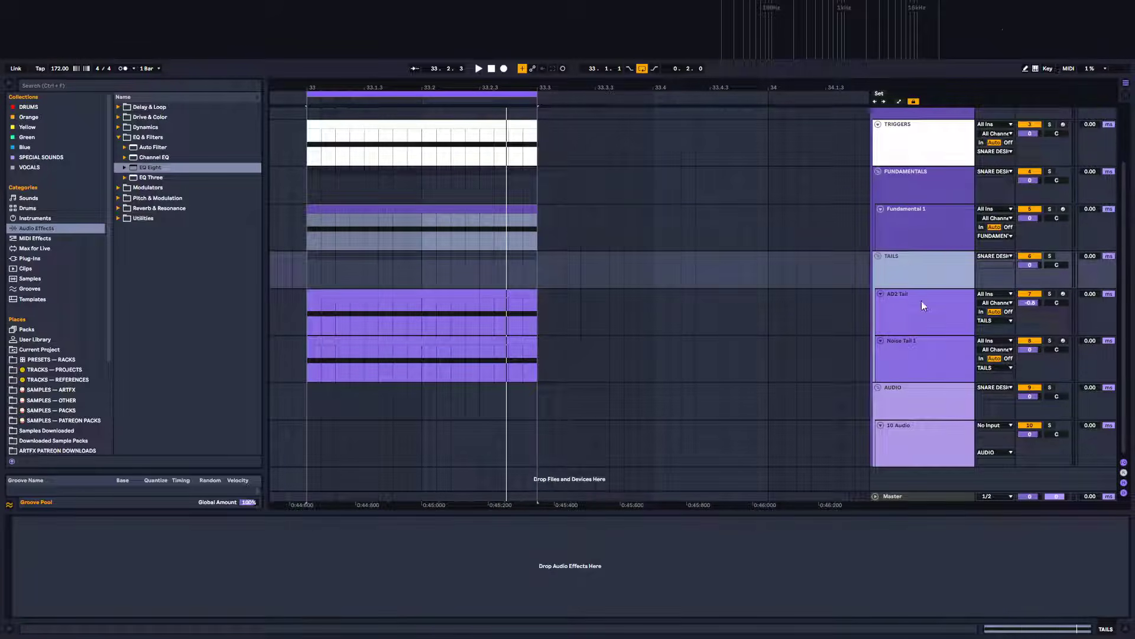
click(922, 309)
key(Up)
click(909, 304)
click(910, 340)
click(900, 262)
scroll(624, 302, up, 3)
scroll(624, 302, up, 2)
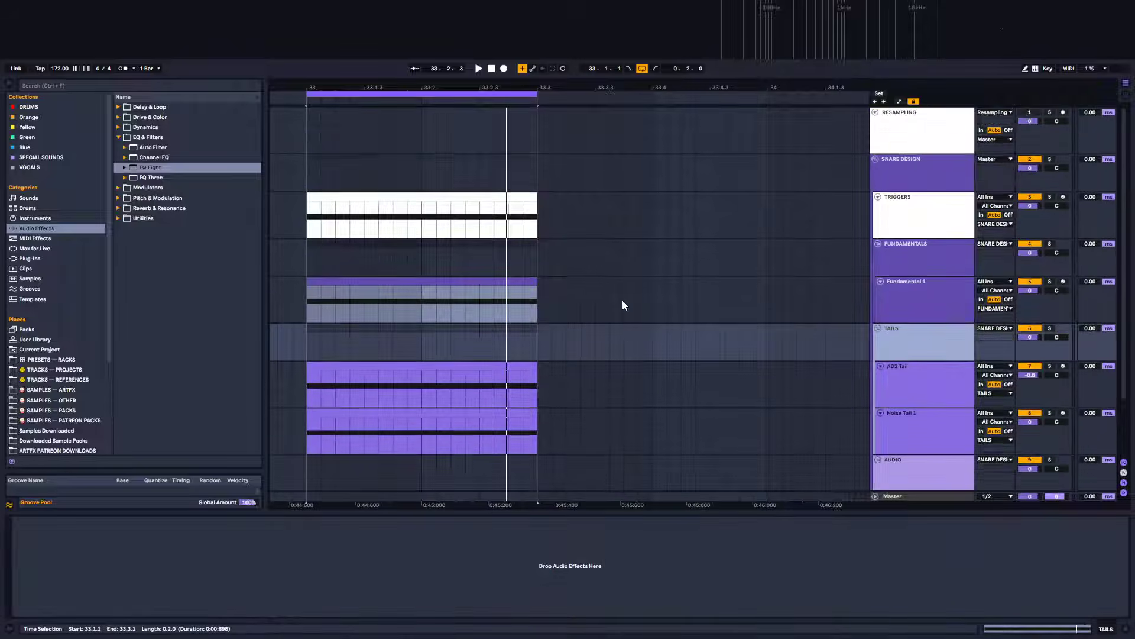
Arm the RESAMPLING track for recording and zoom the arrangement in on bar 33
click(1064, 114)
click(322, 129)
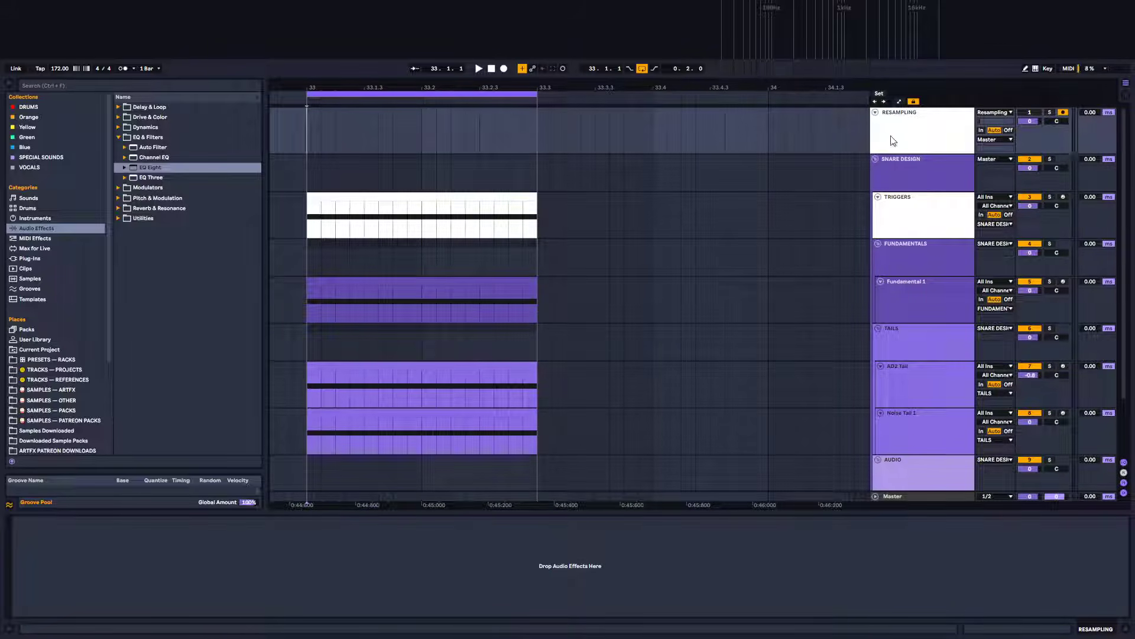
drag(338, 88, 390, 89)
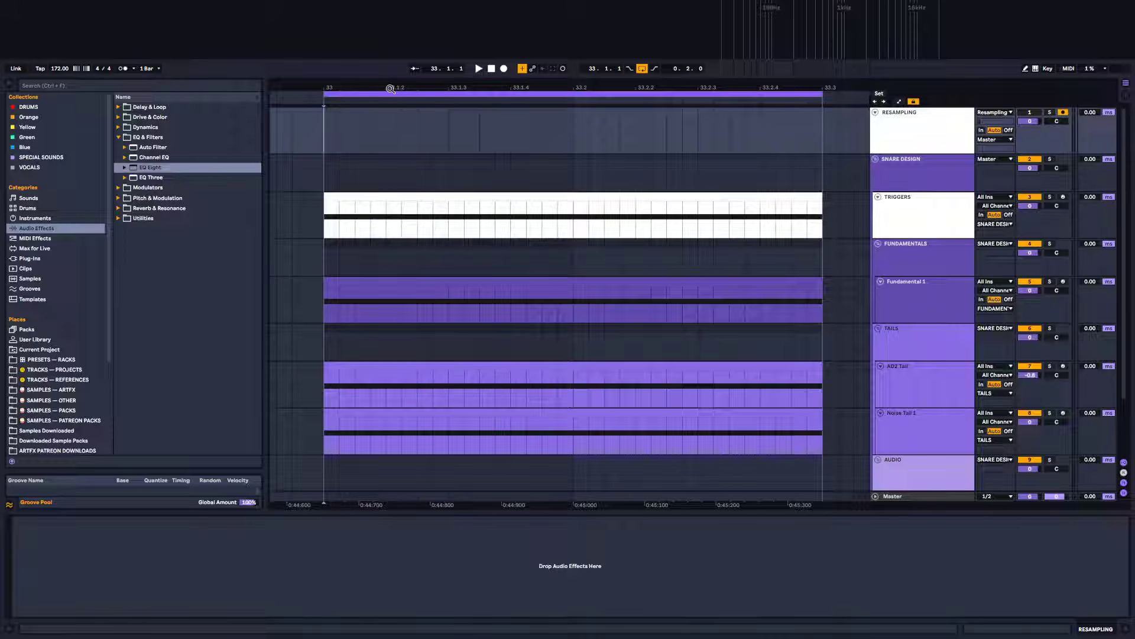
Record a take onto the armed RESAMPLING track over bar 33 and adjust its clip
key(space)
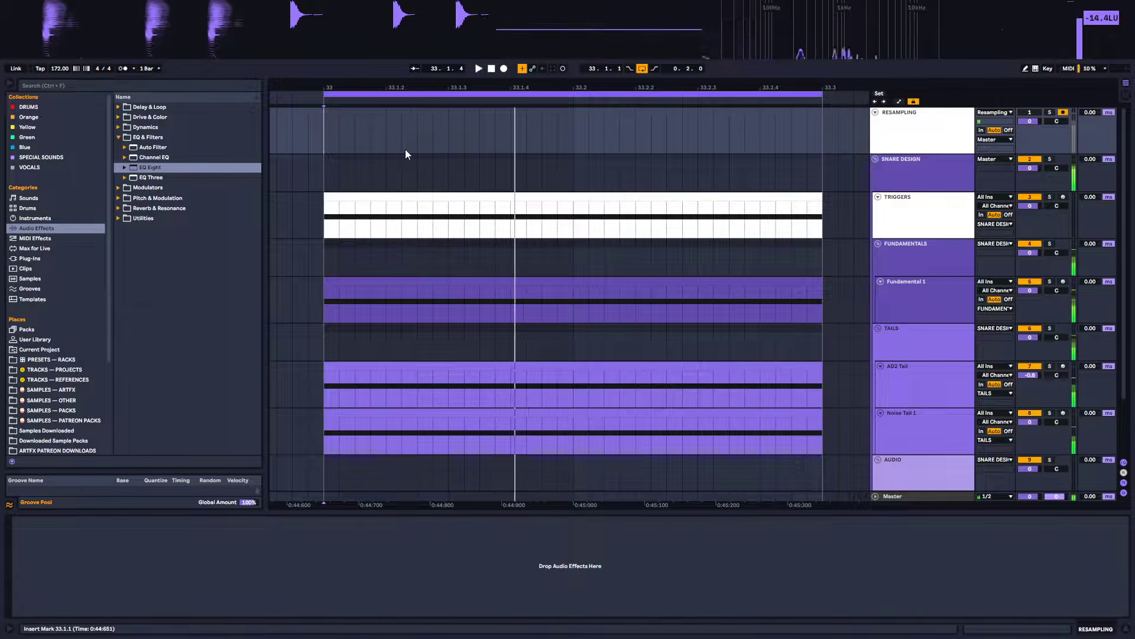
click(490, 68)
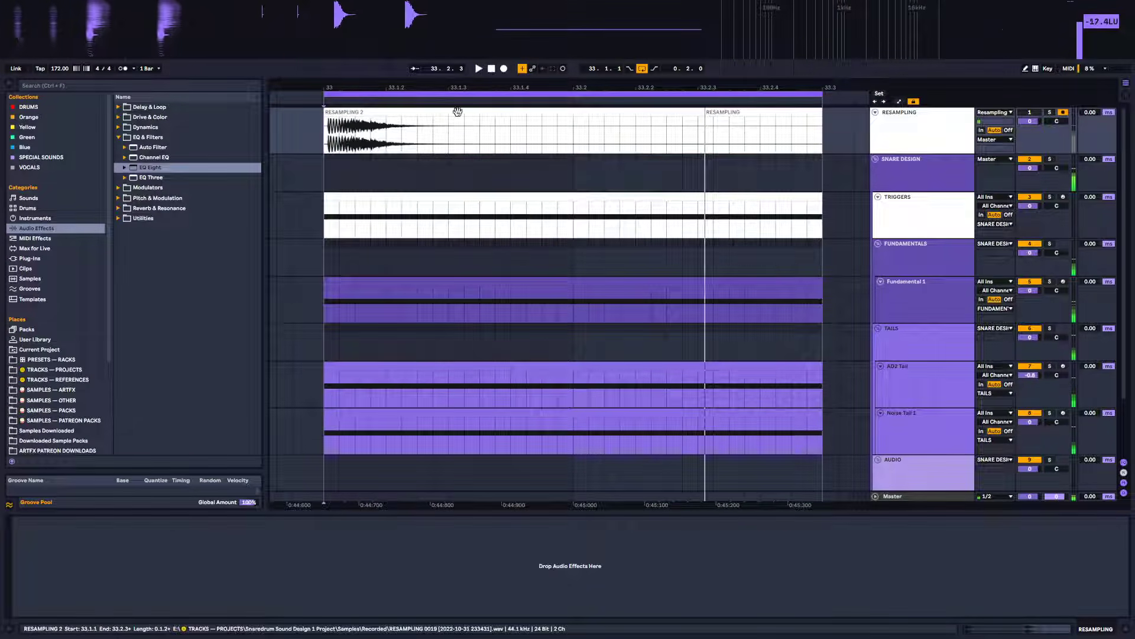
drag(558, 121, 324, 121)
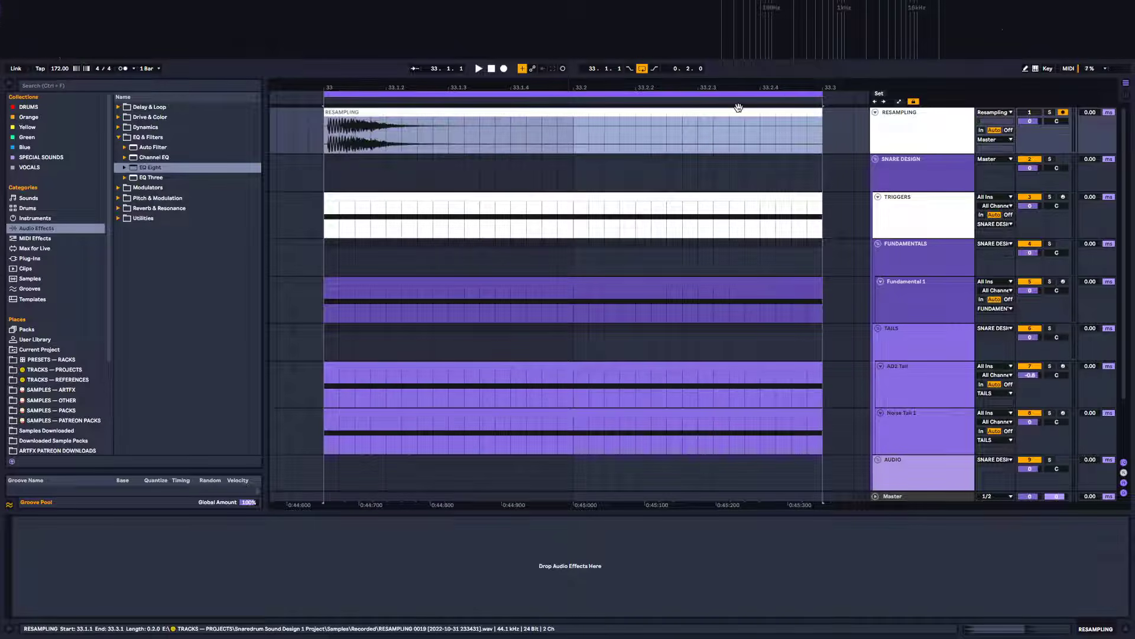
Set the RESAMPLING track's audio input to SNARE DESIGN
click(997, 113)
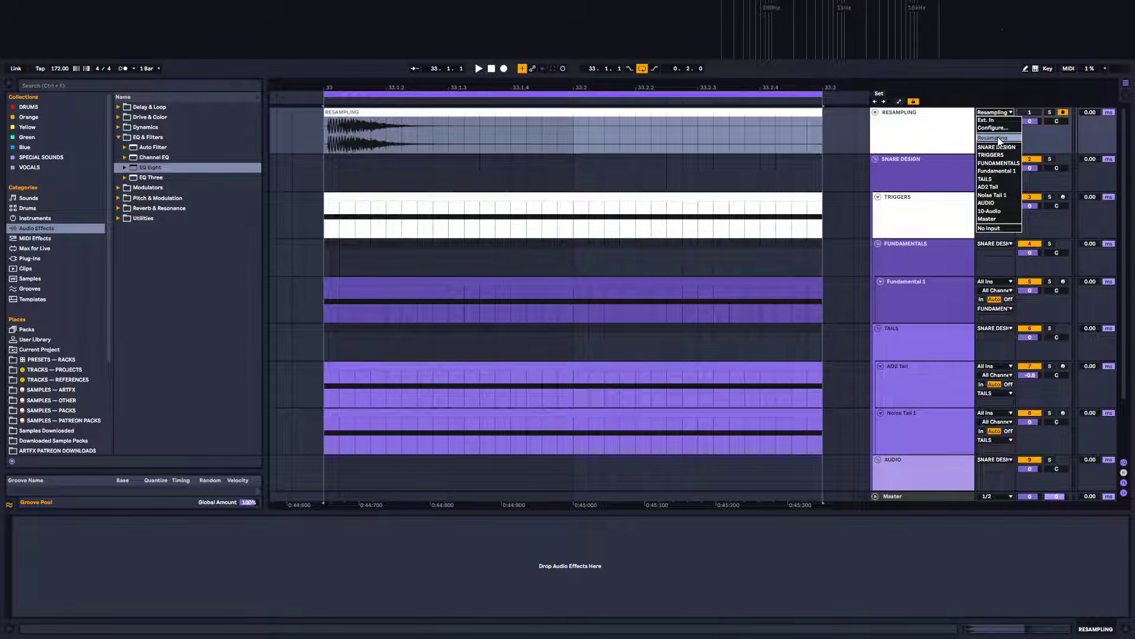
click(887, 126)
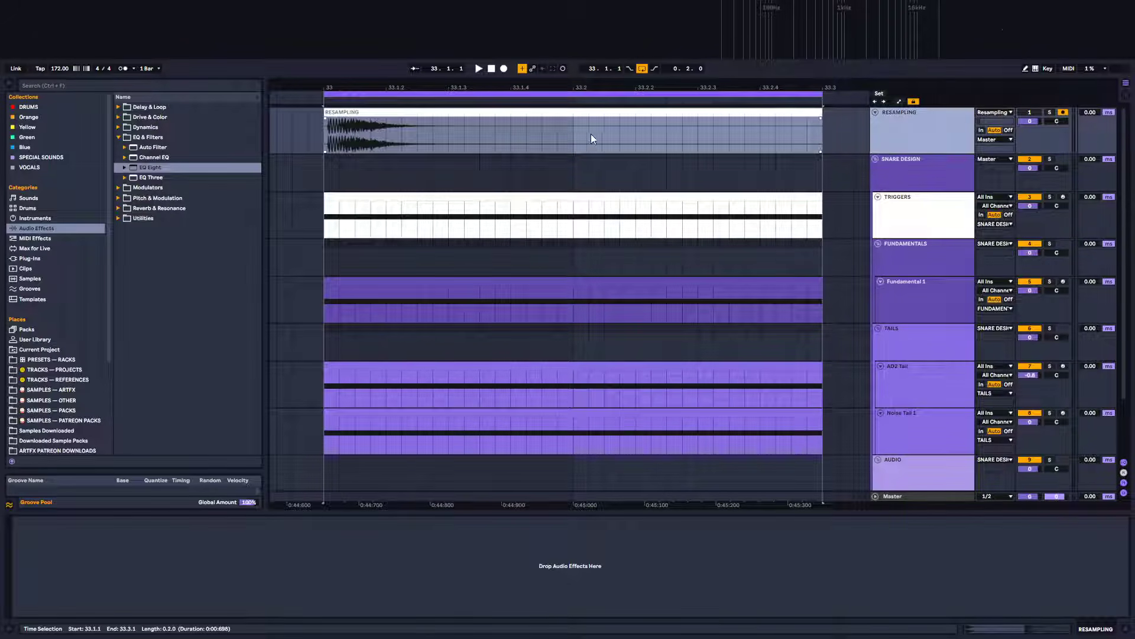
drag(331, 84, 358, 177)
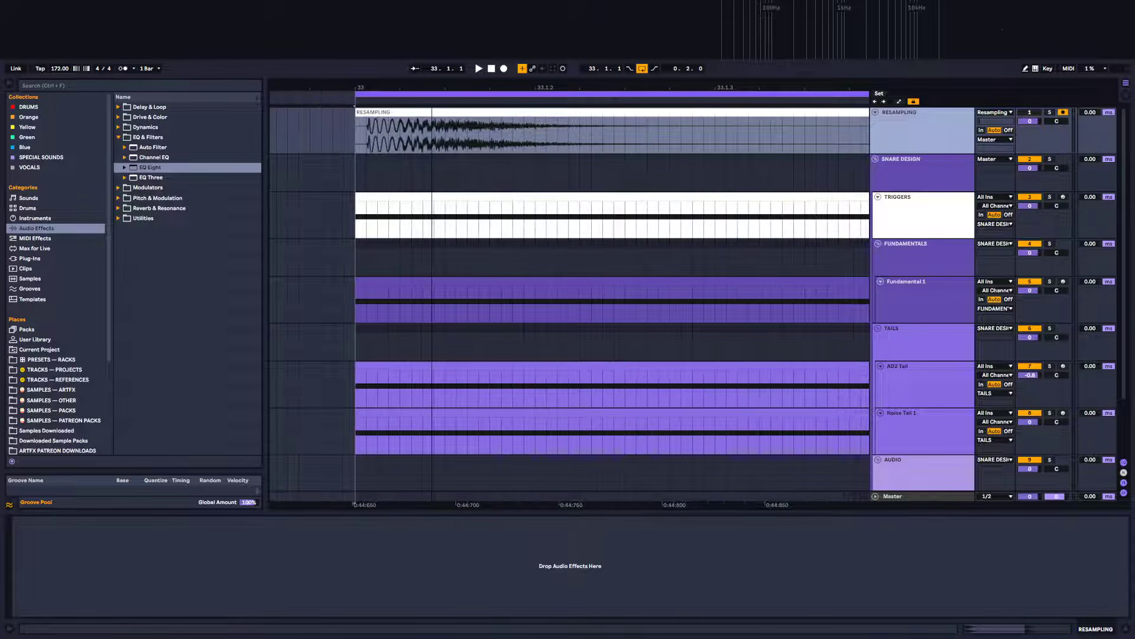
drag(432, 171, 430, 101)
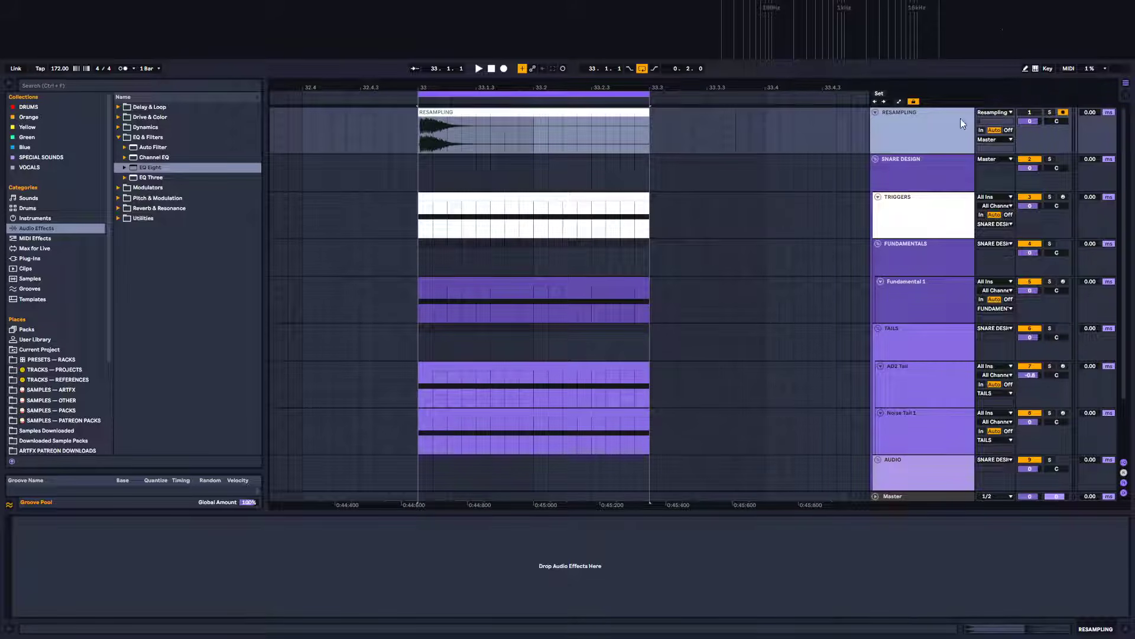
click(995, 112)
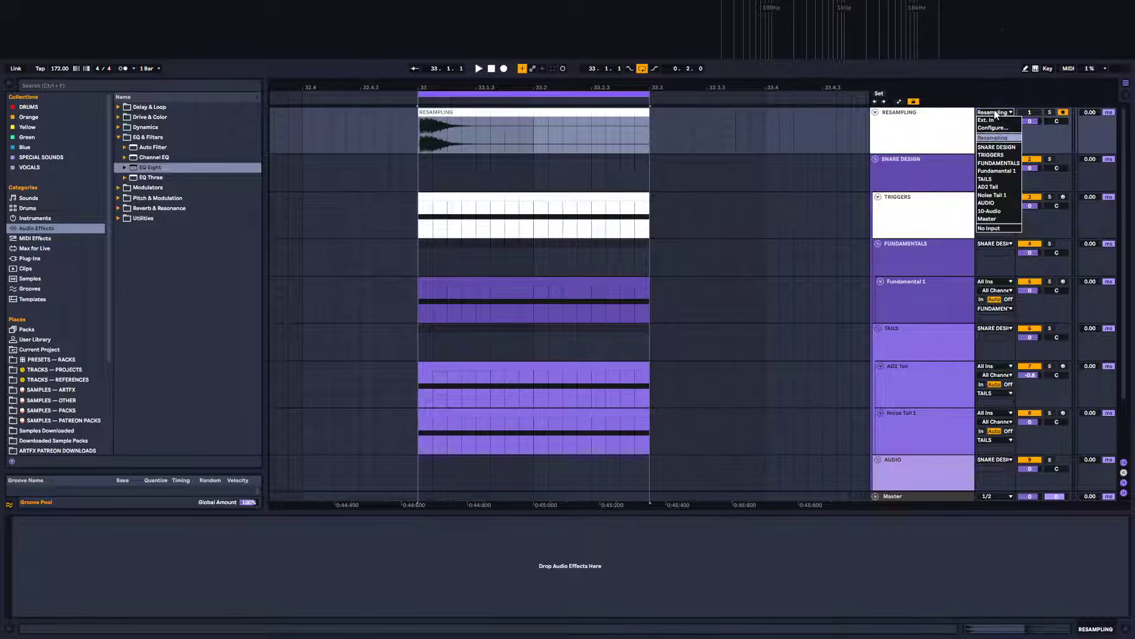
click(999, 148)
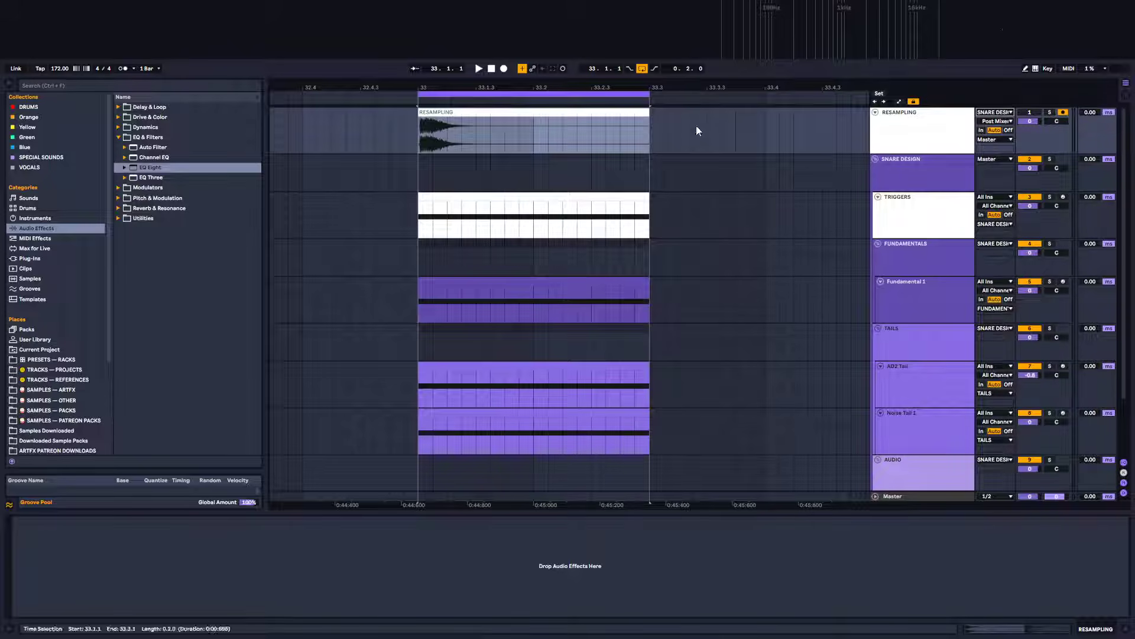
Record a new resampled take of the snare onto the RESAMPLING track
click(504, 69)
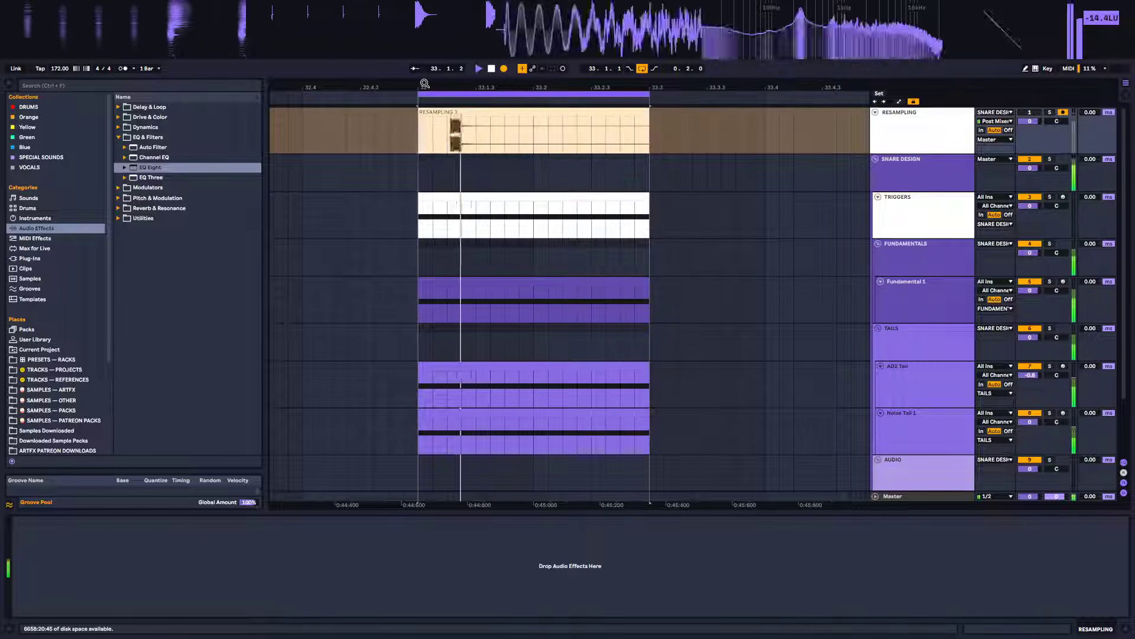
key(space)
Examine the onset of the recorded take's waveform closely and play it back
click(436, 118)
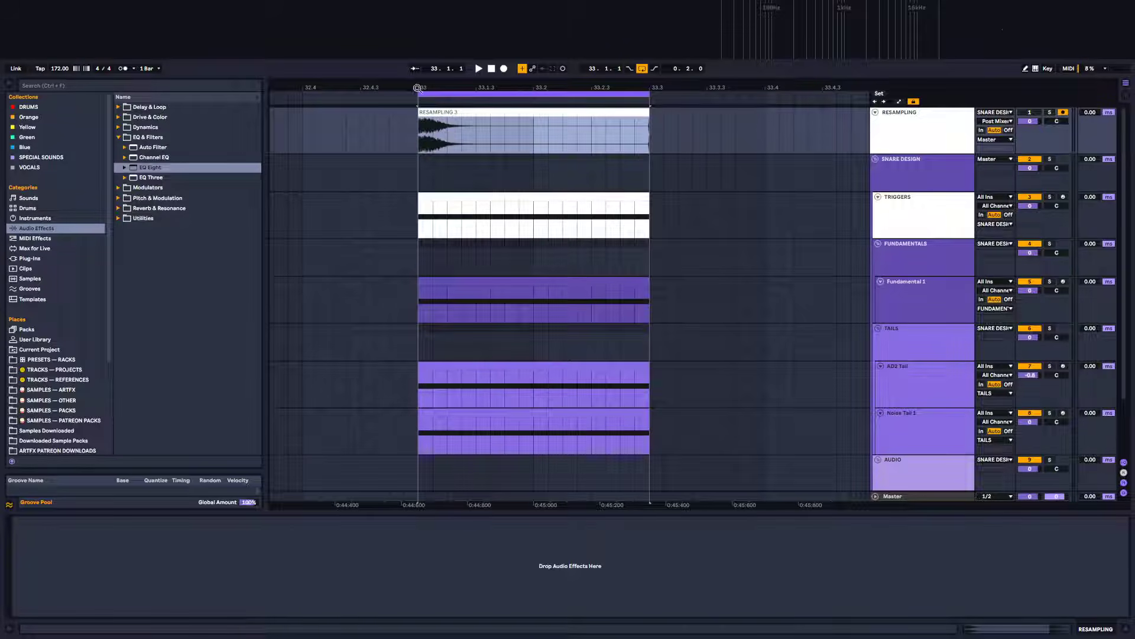
drag(418, 89, 373, 171)
drag(445, 148, 401, 125)
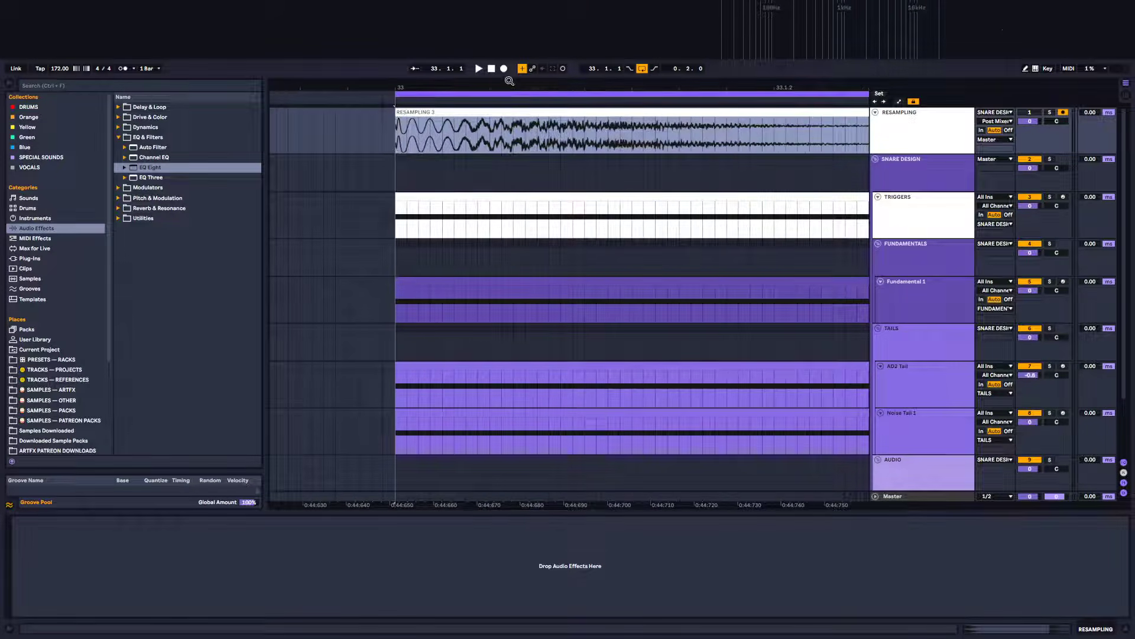
mouse_move(509, 81)
mouse_down()
mouse_move(503, 68)
mouse_move(467, 64)
mouse_move(504, 73)
mouse_up()
drag(424, 141, 469, 141)
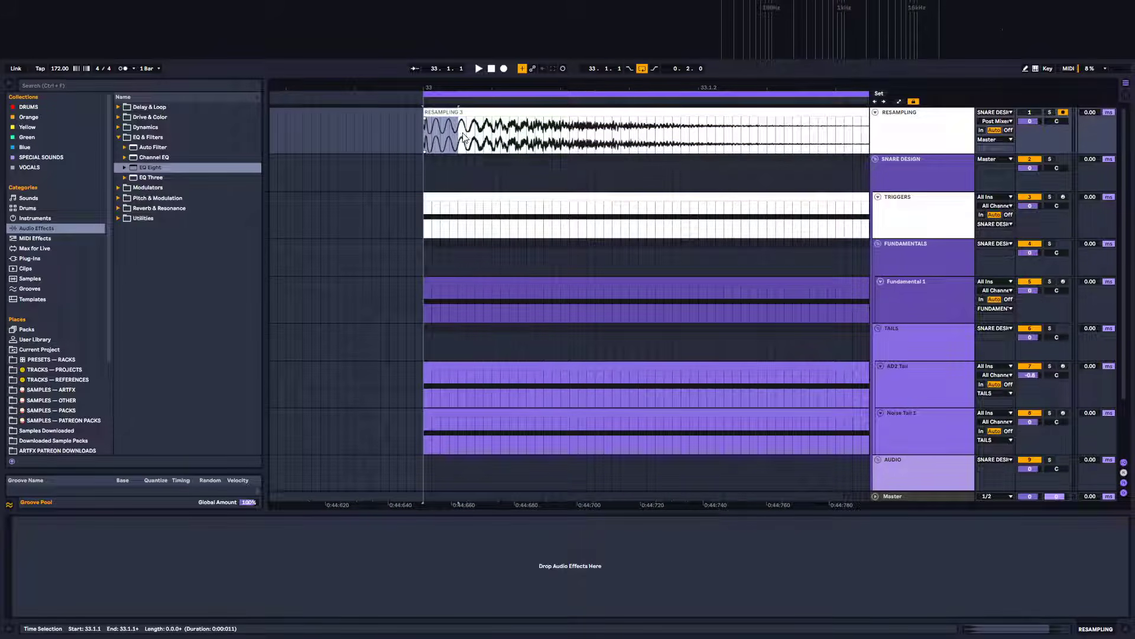
mouse_move(466, 138)
mouse_down()
mouse_move(639, 140)
mouse_move(457, 145)
mouse_up()
drag(581, 87, 586, 66)
click(589, 116)
key(space)
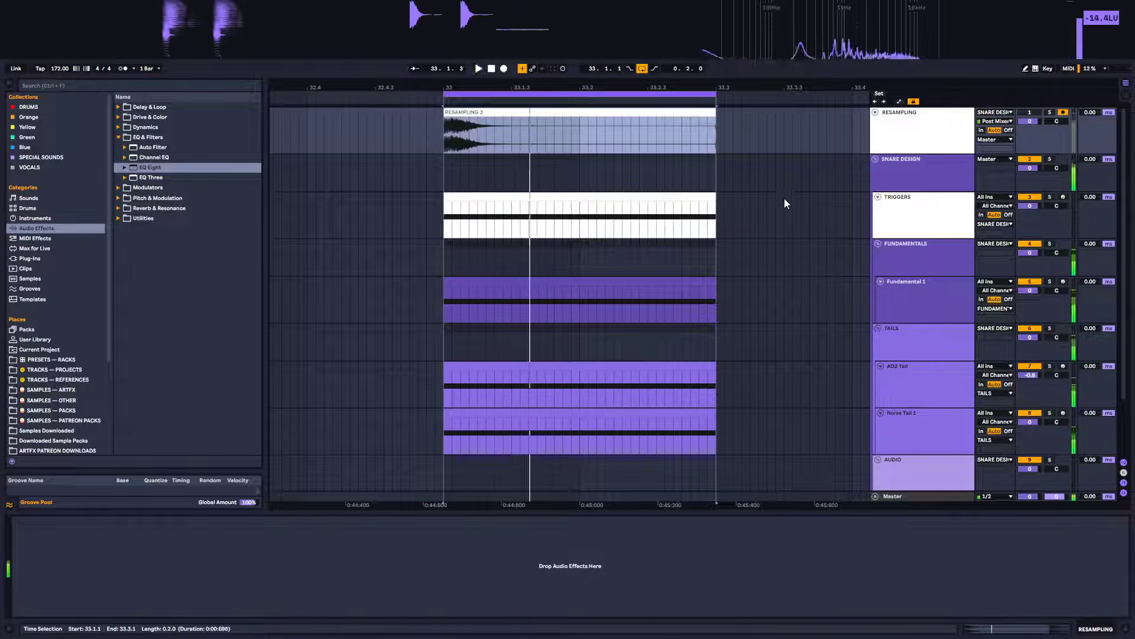
key(space)
Add a Shifter device to the end of the AD2 Tail device chain
scroll(844, 359, down, 3)
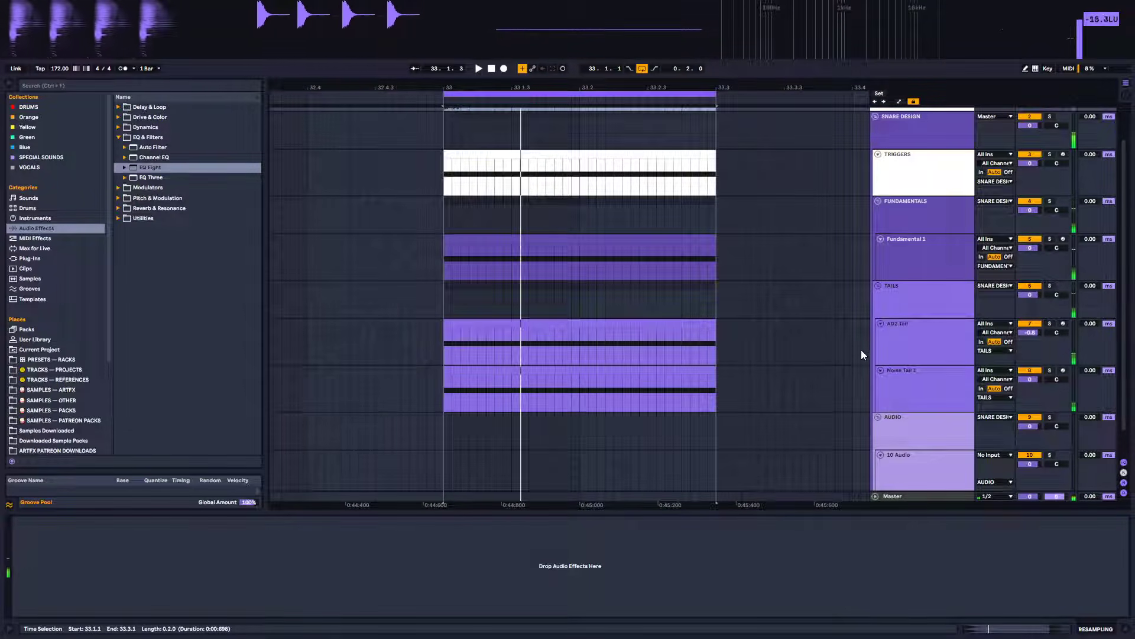
scroll(909, 336, up, 1)
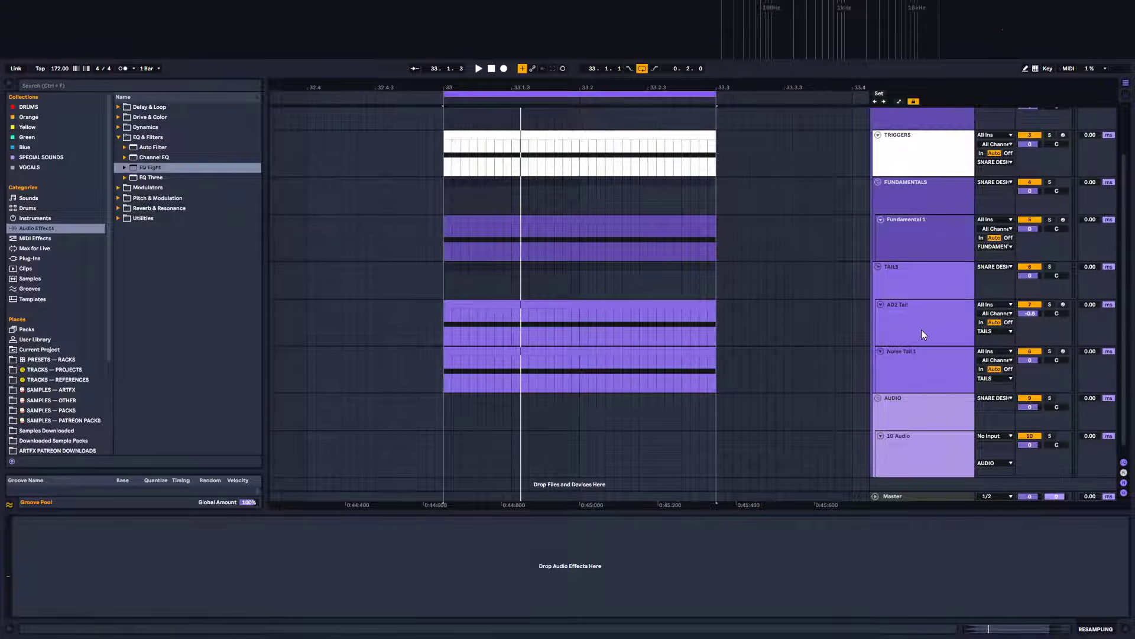
click(931, 321)
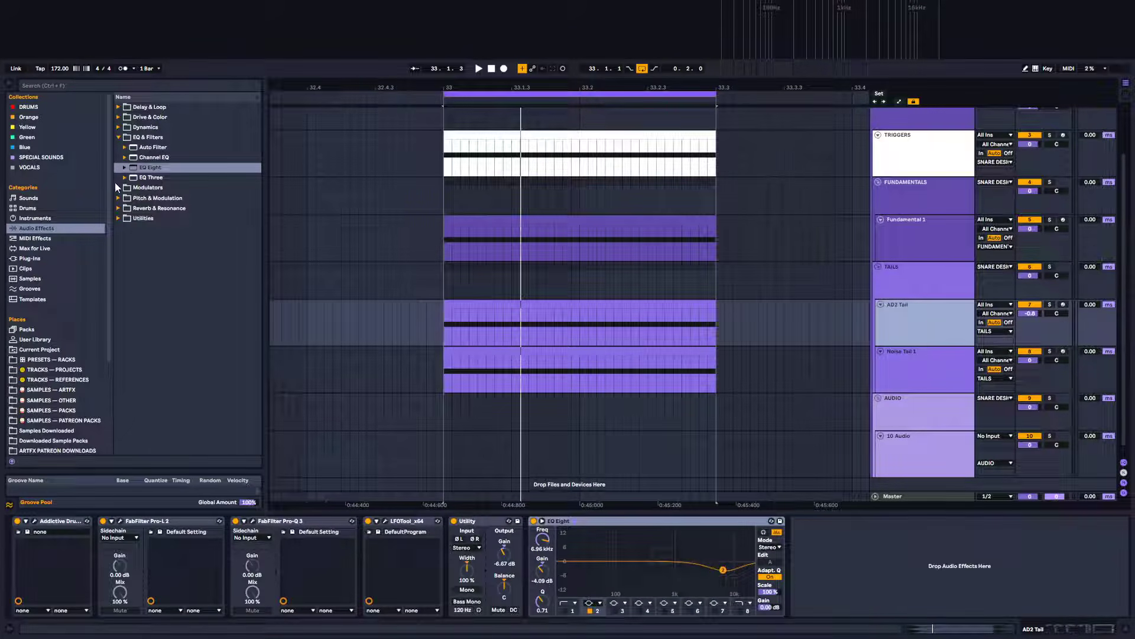
click(39, 258)
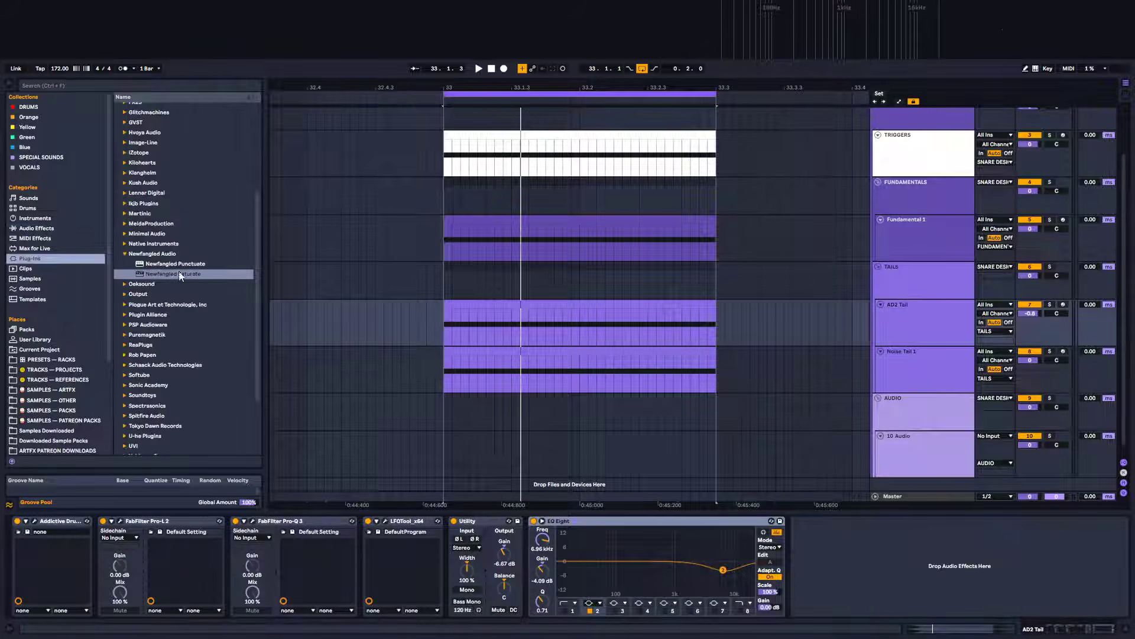
click(43, 228)
click(120, 137)
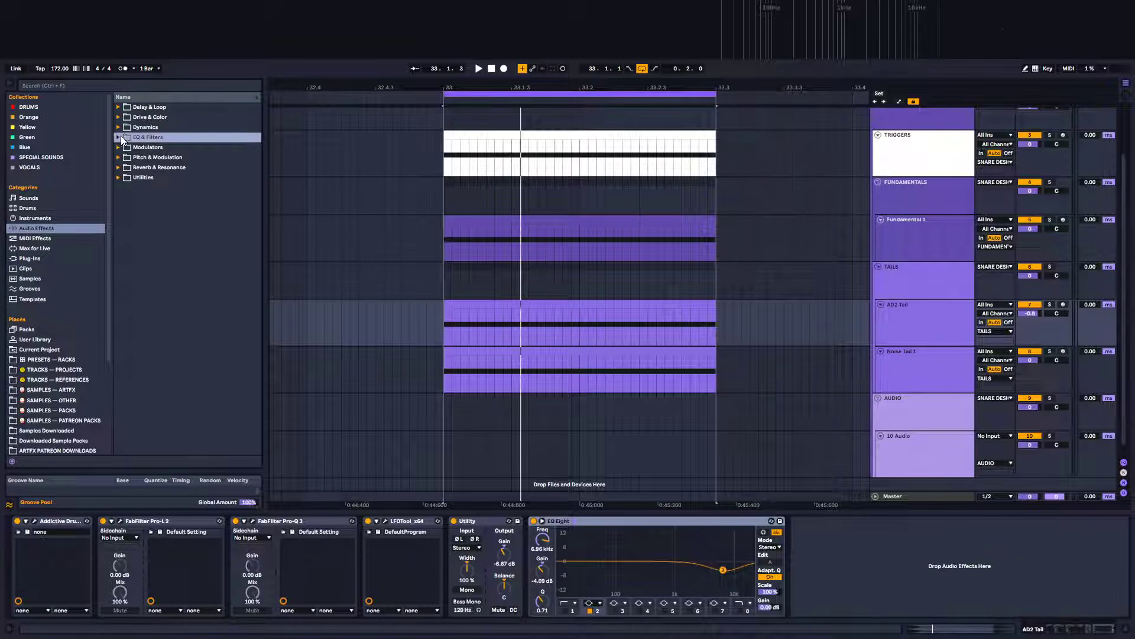
click(123, 157)
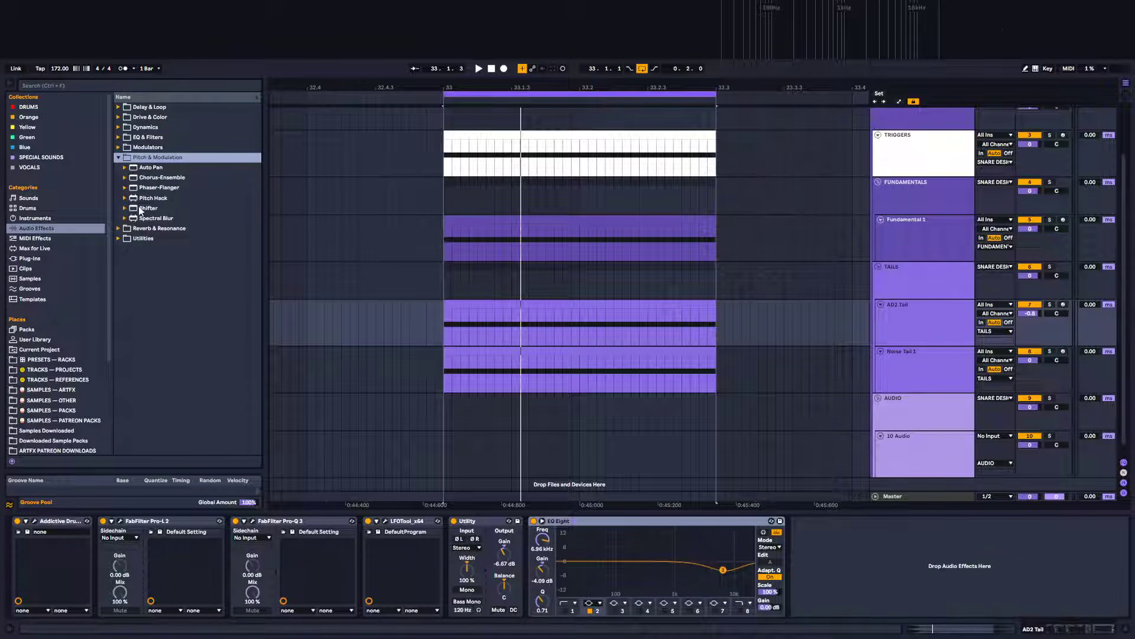
drag(139, 210, 765, 512)
drag(815, 568, 813, 566)
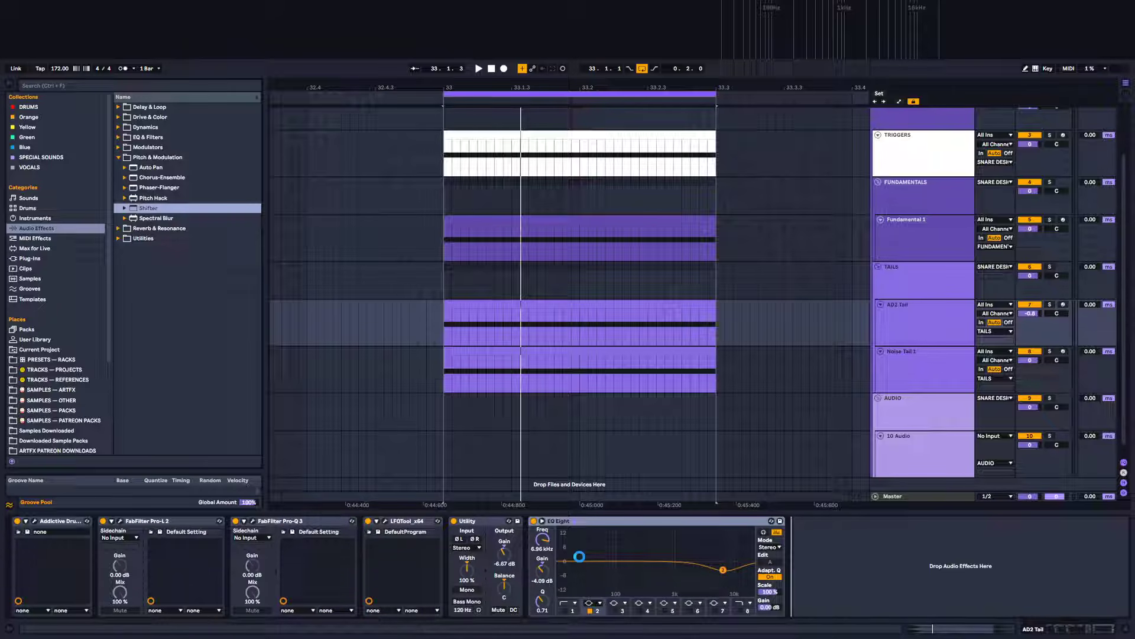
drag(580, 556, 580, 561)
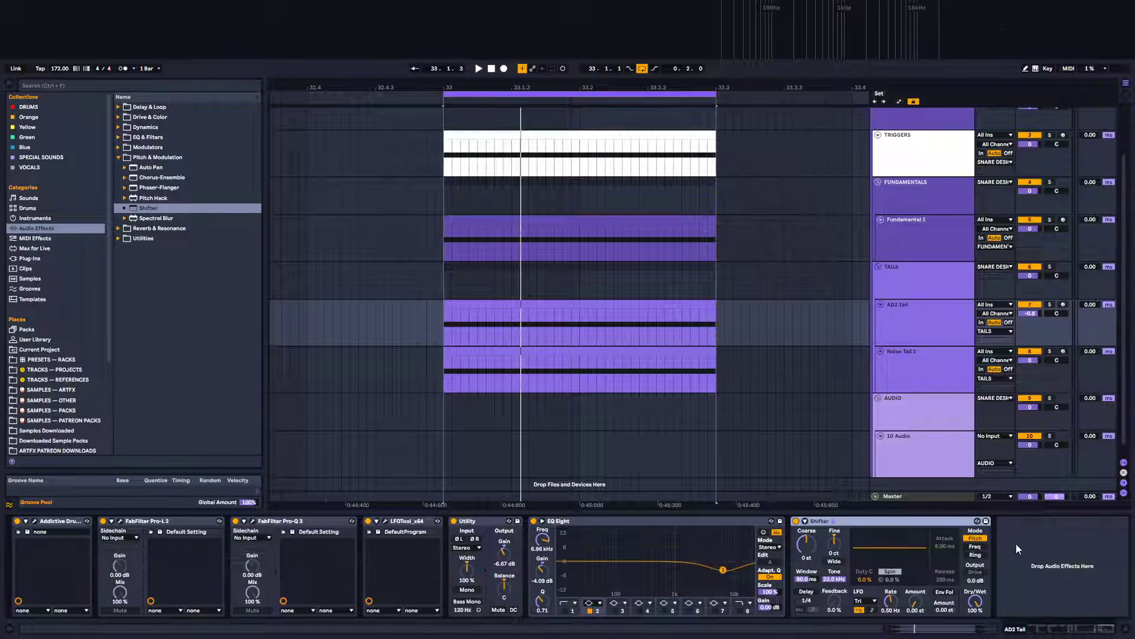
Set the Shifter to Freq mode with a 41.3 Hz fine shift and play the snare back
click(981, 547)
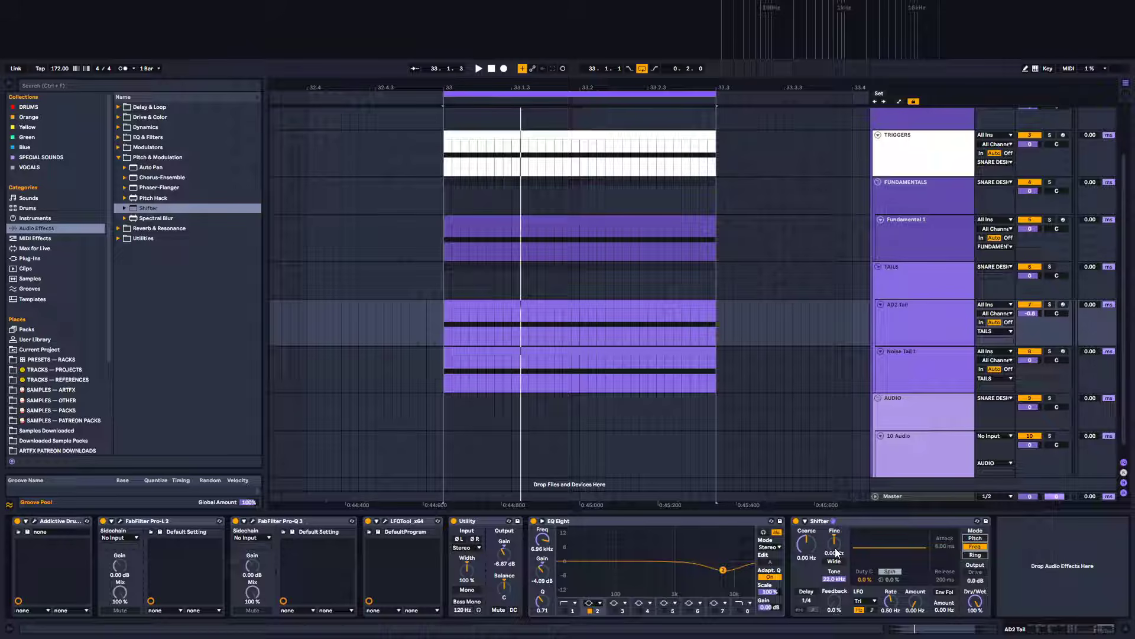
click(253, 521)
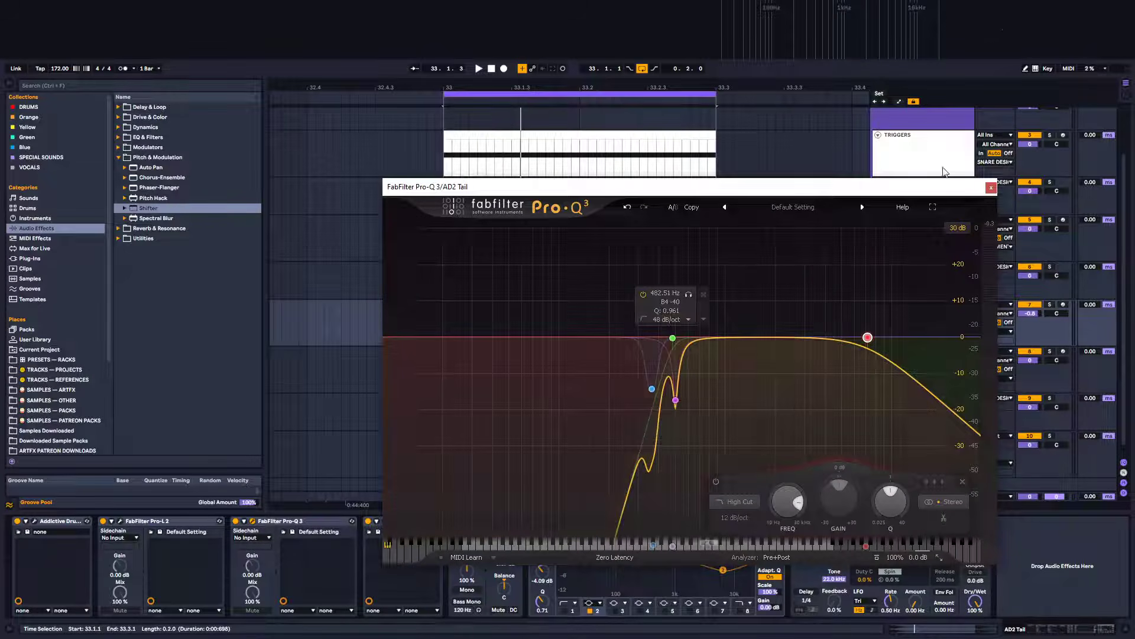
click(991, 187)
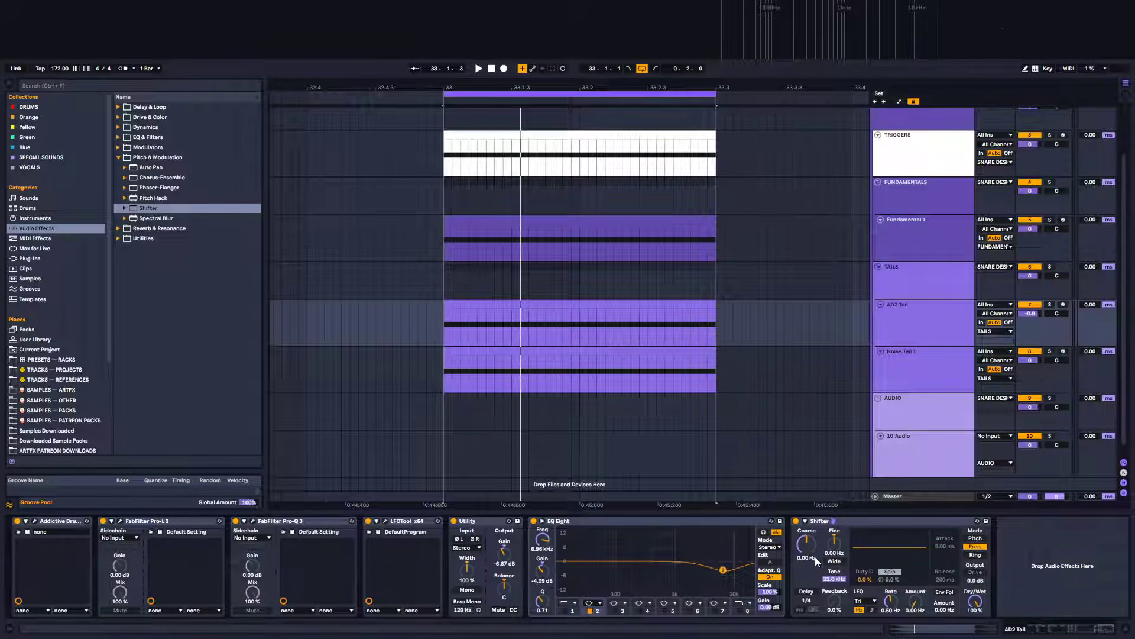
click(455, 272)
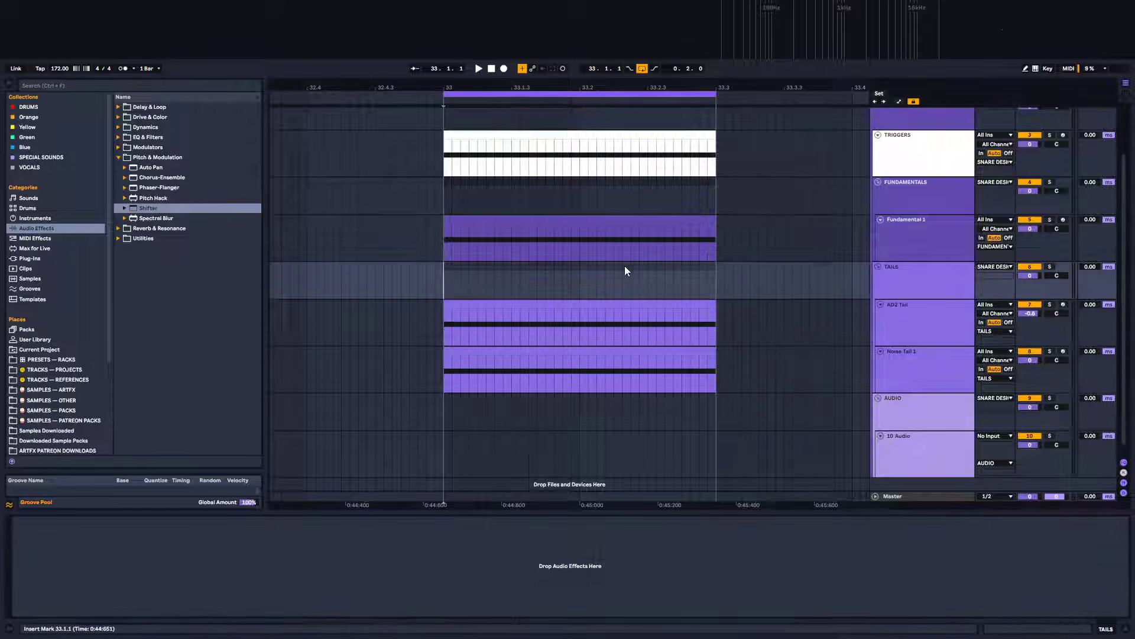
key(space)
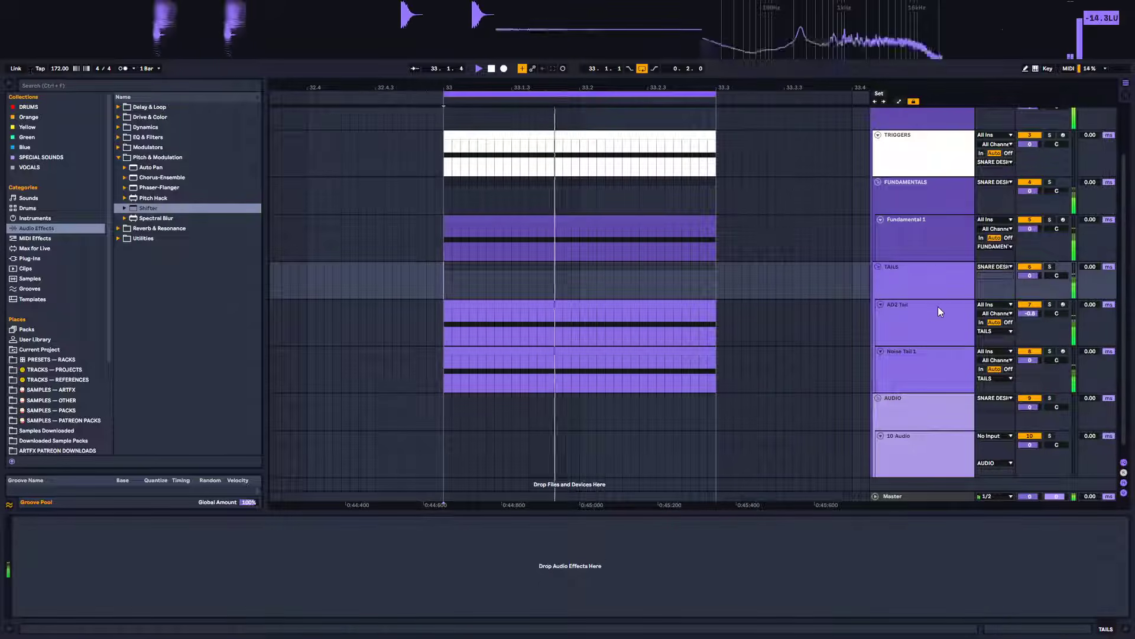
click(921, 321)
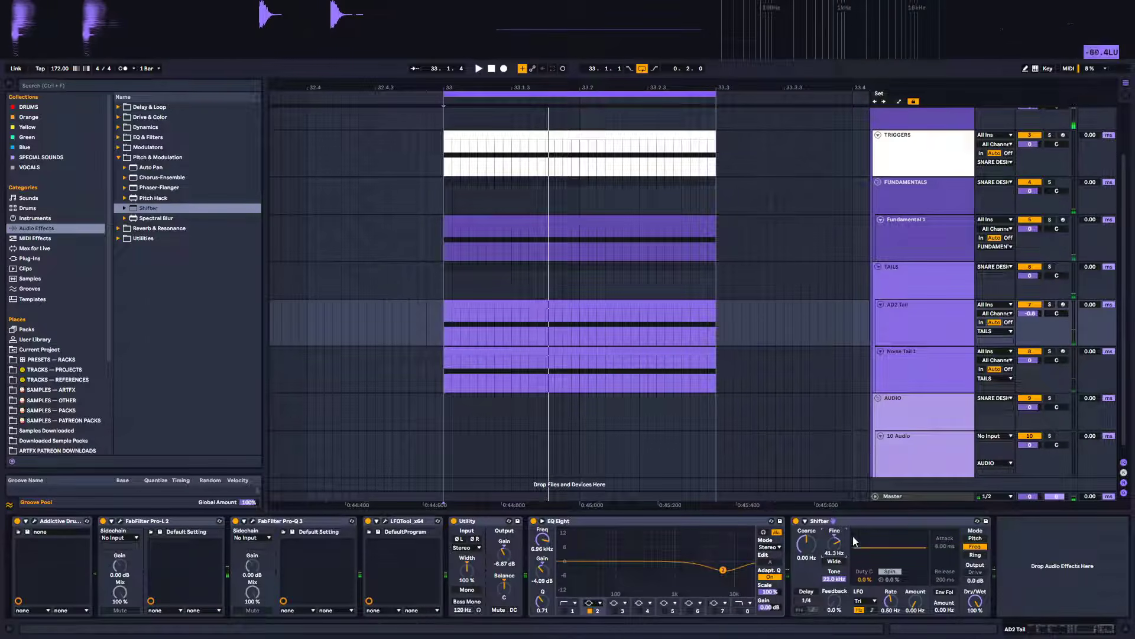
click(868, 521)
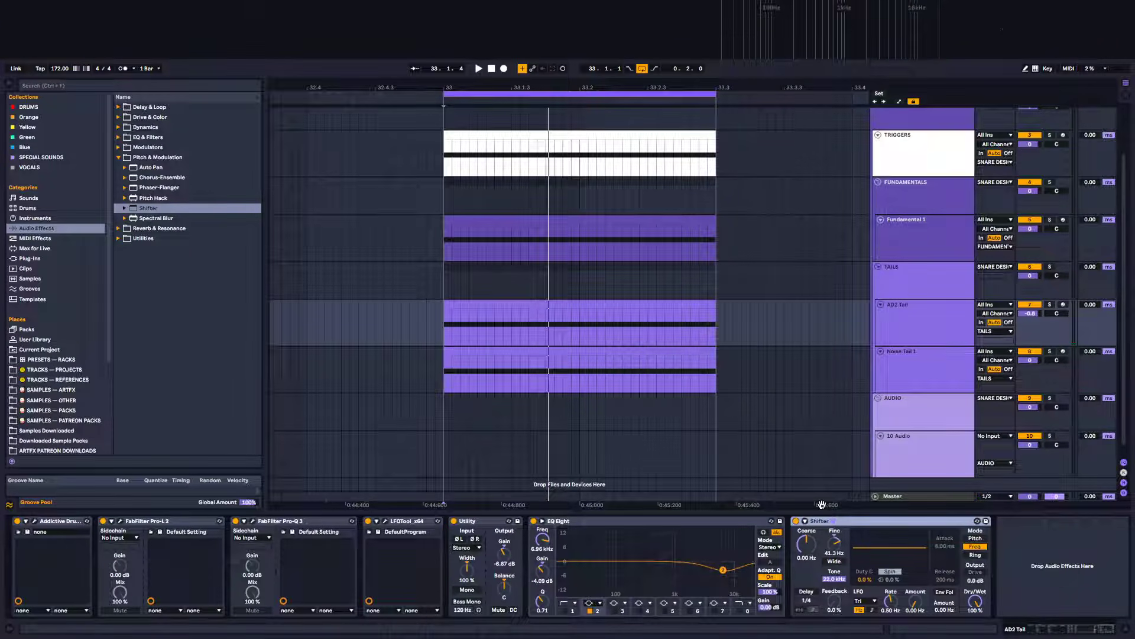
Toggle the Shifter on and off during playback to compare the AD2 tail with and without it
key(space)
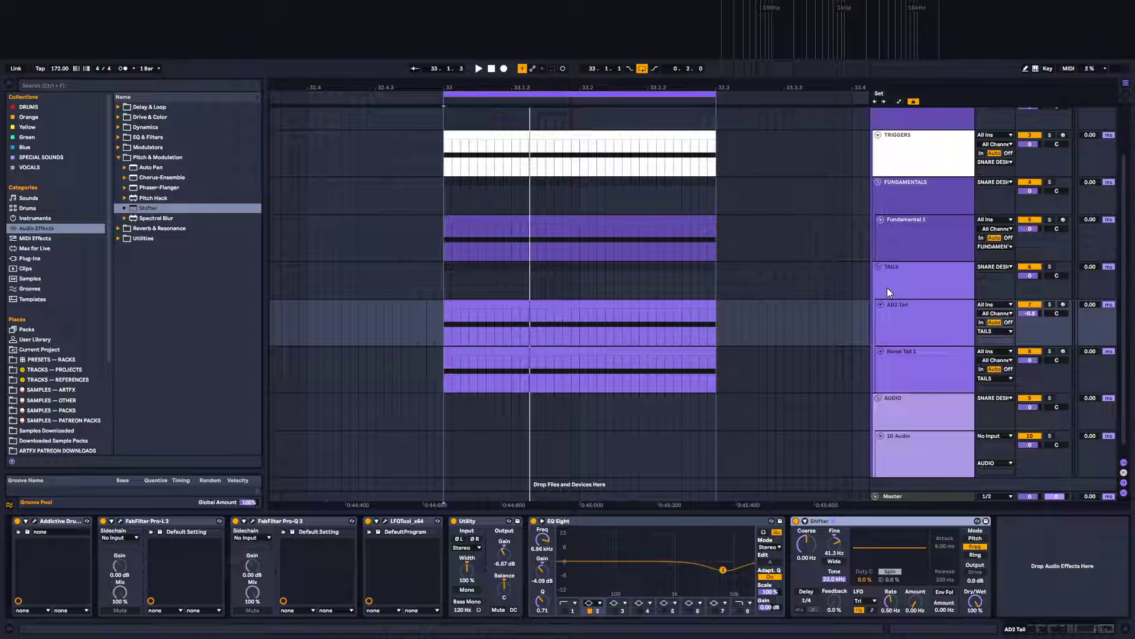
key(space)
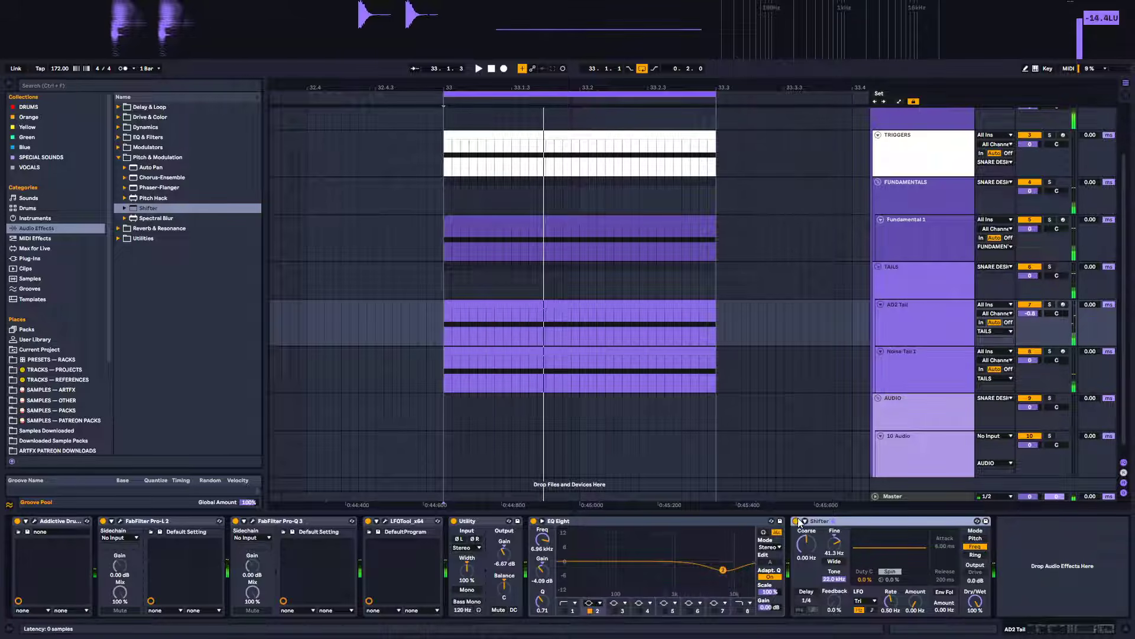
click(796, 521)
click(796, 521)
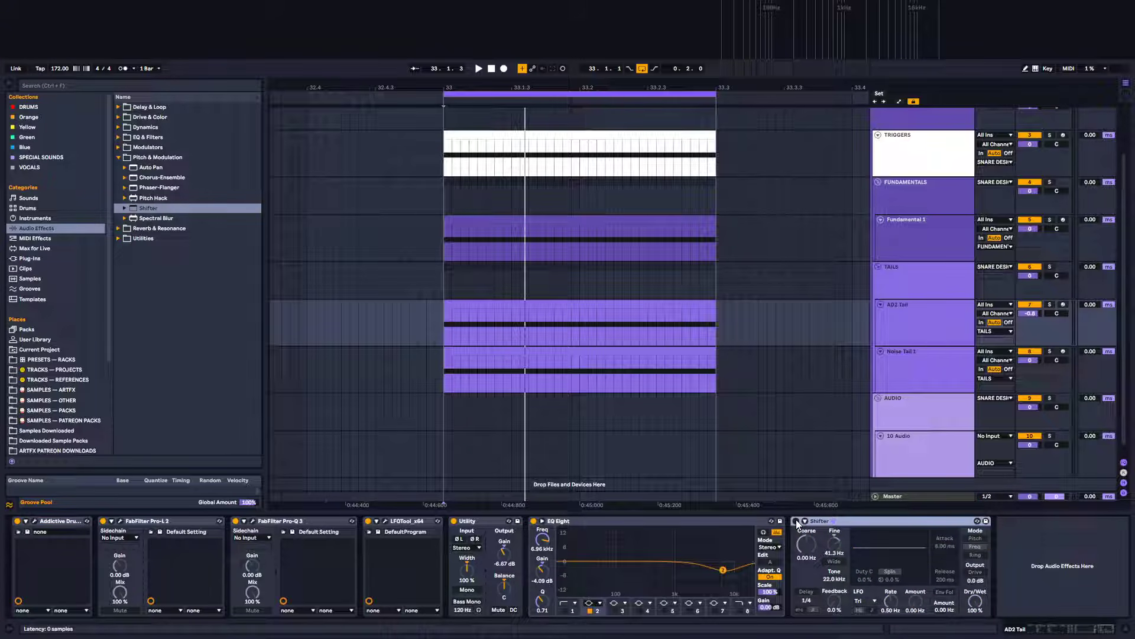
click(796, 521)
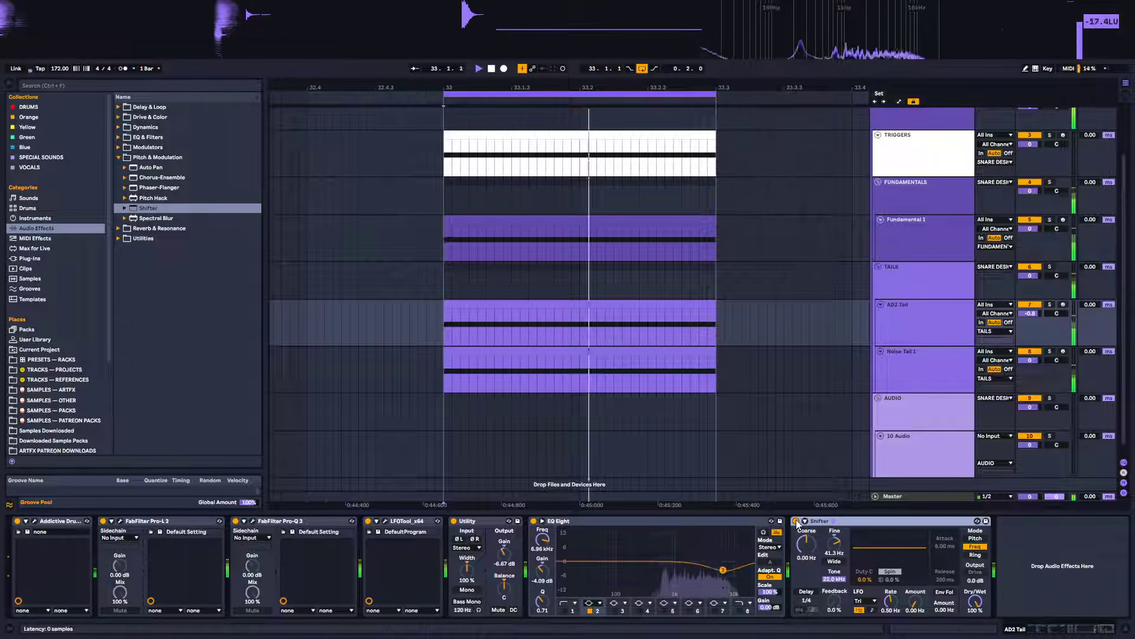
click(796, 520)
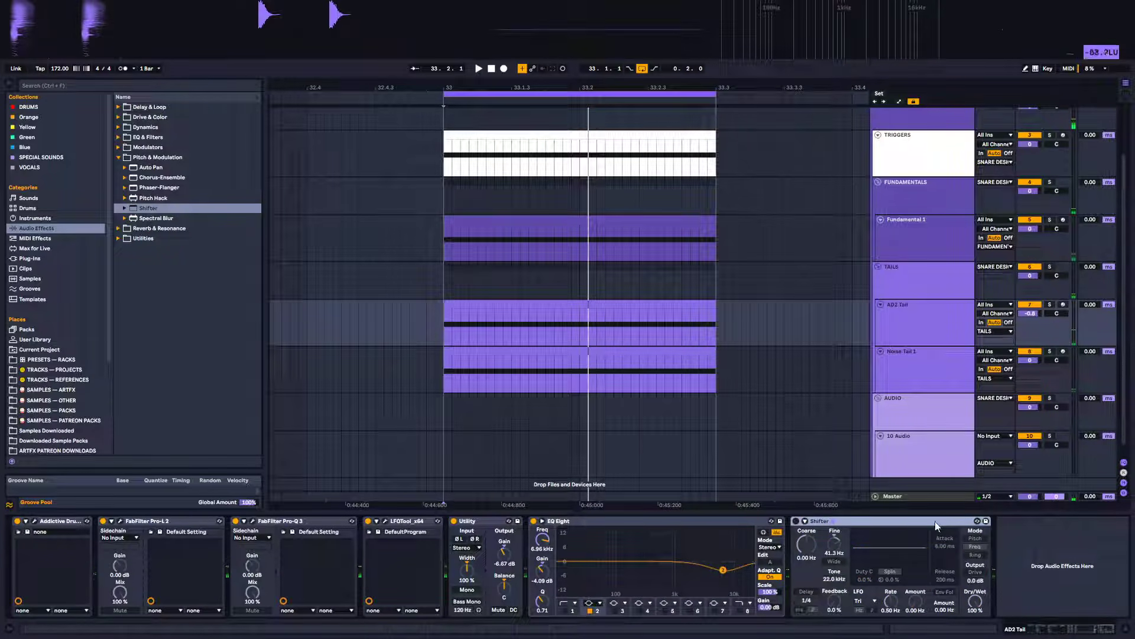
click(796, 520)
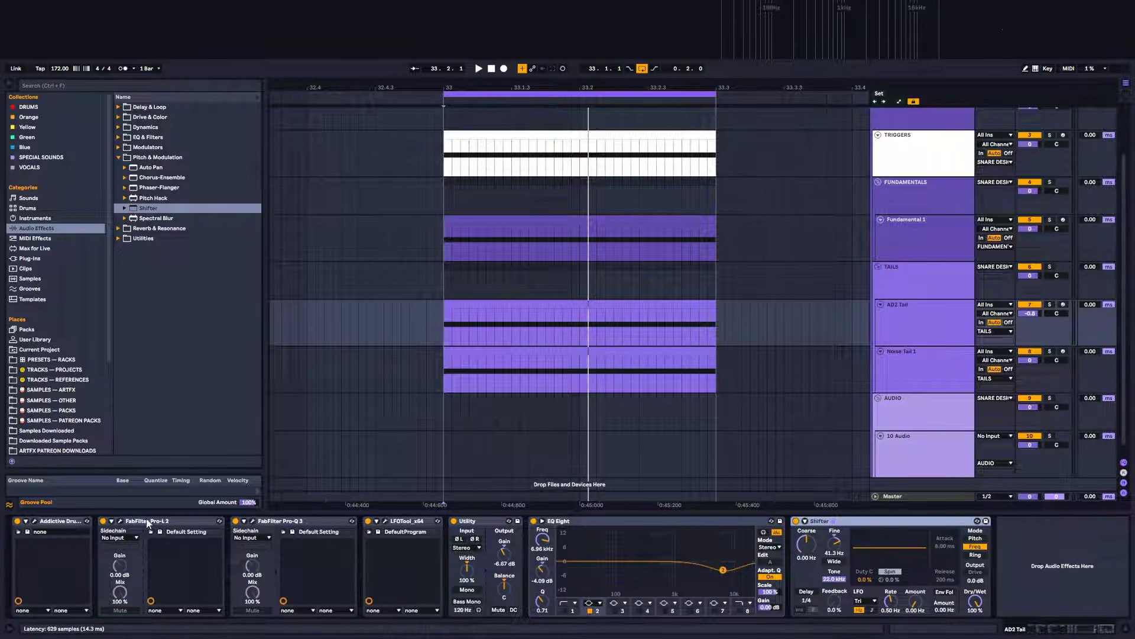
Collapse the devices in the AD2 Tail chain, leaving only the Shifter expanded
double_click(67, 522)
double_click(67, 522)
double_click(69, 522)
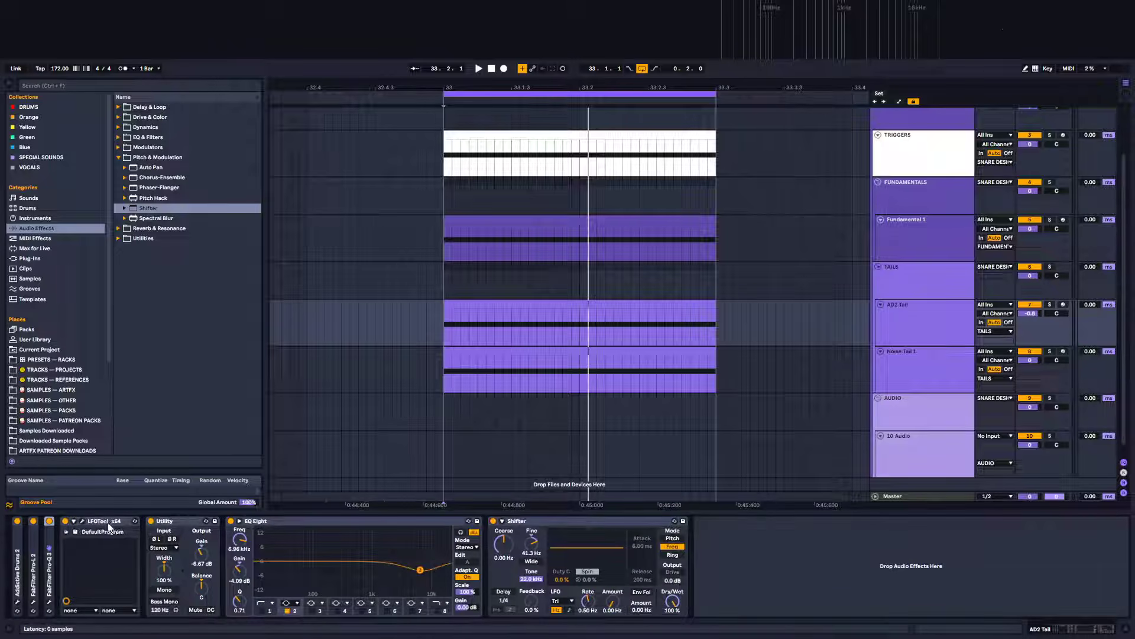
double_click(71, 521)
double_click(116, 523)
double_click(136, 521)
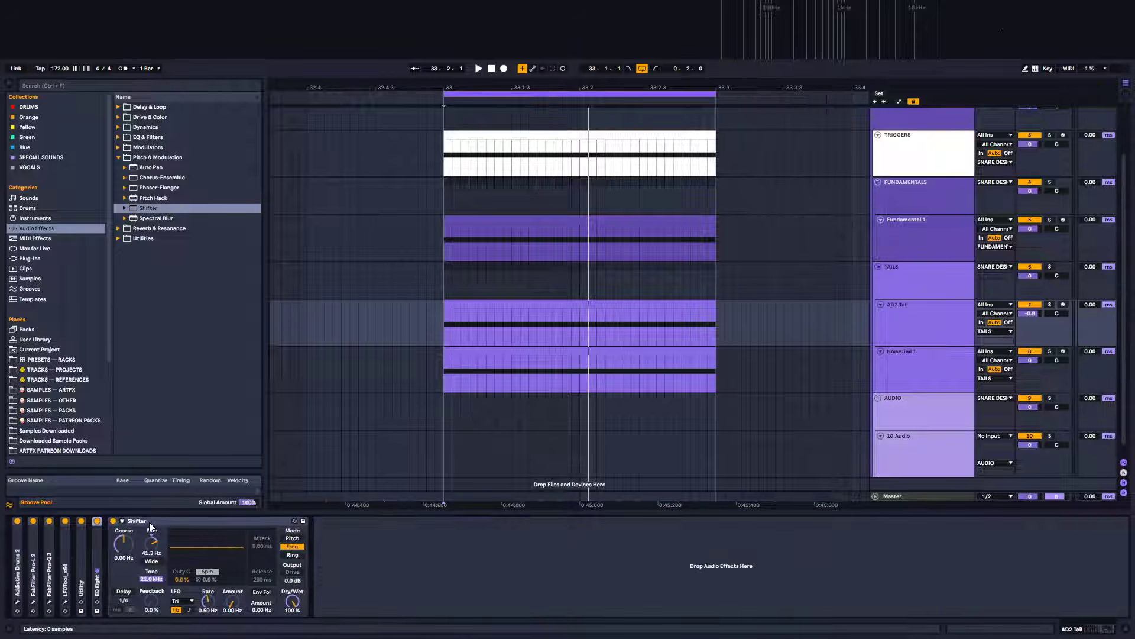
double_click(149, 522)
Insert an EQ Eight after the Shifter on the AD2 Tail track during playback
key(space)
double_click(112, 548)
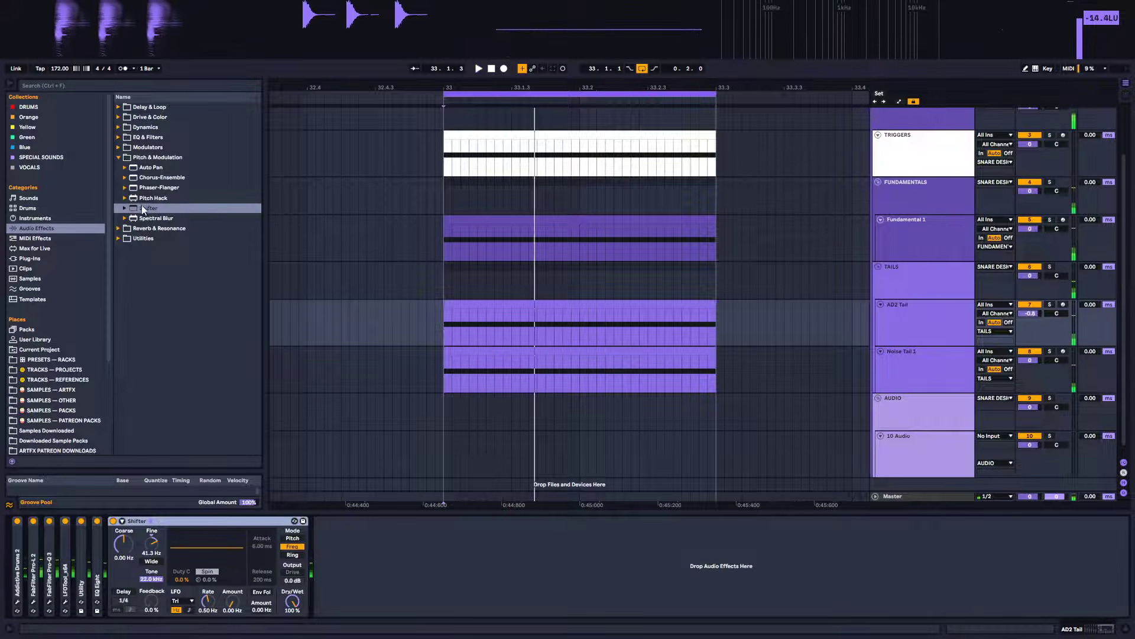
click(119, 158)
click(119, 137)
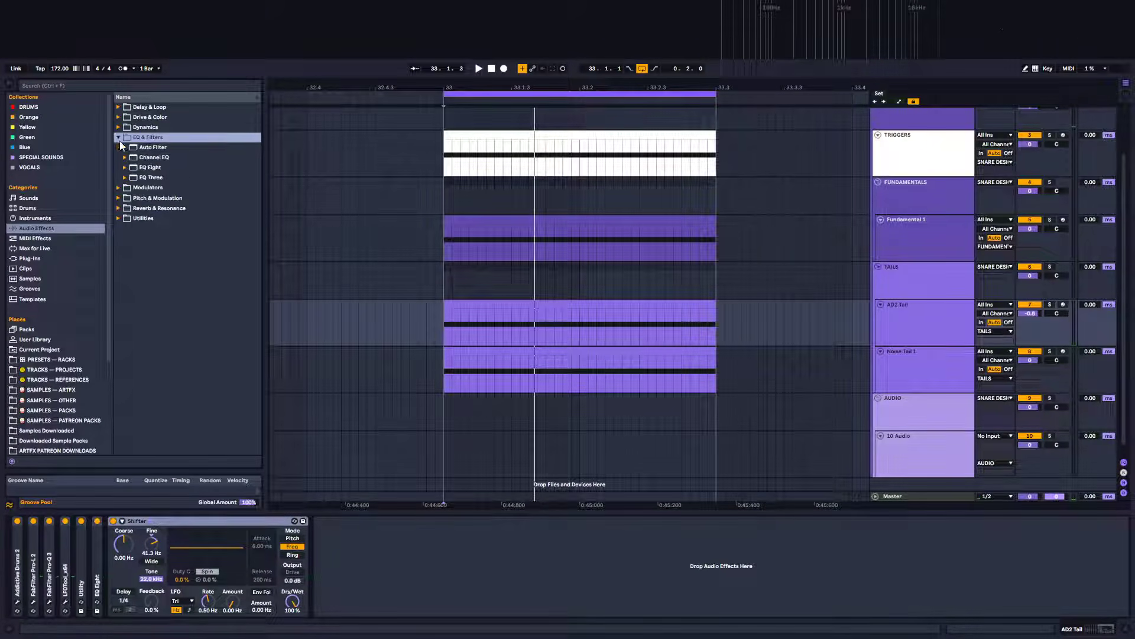
click(148, 168)
key(Return)
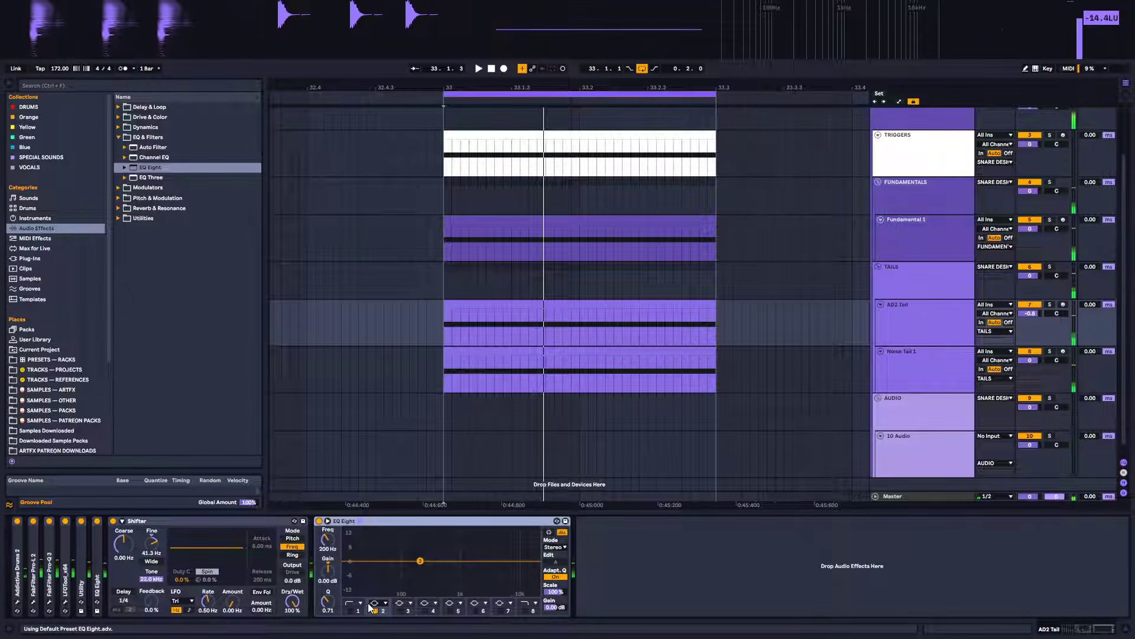
Boost the EQ Eight's second band to about 6.67 kHz by 2.65 dB, then delete the EQ Eight
key(space)
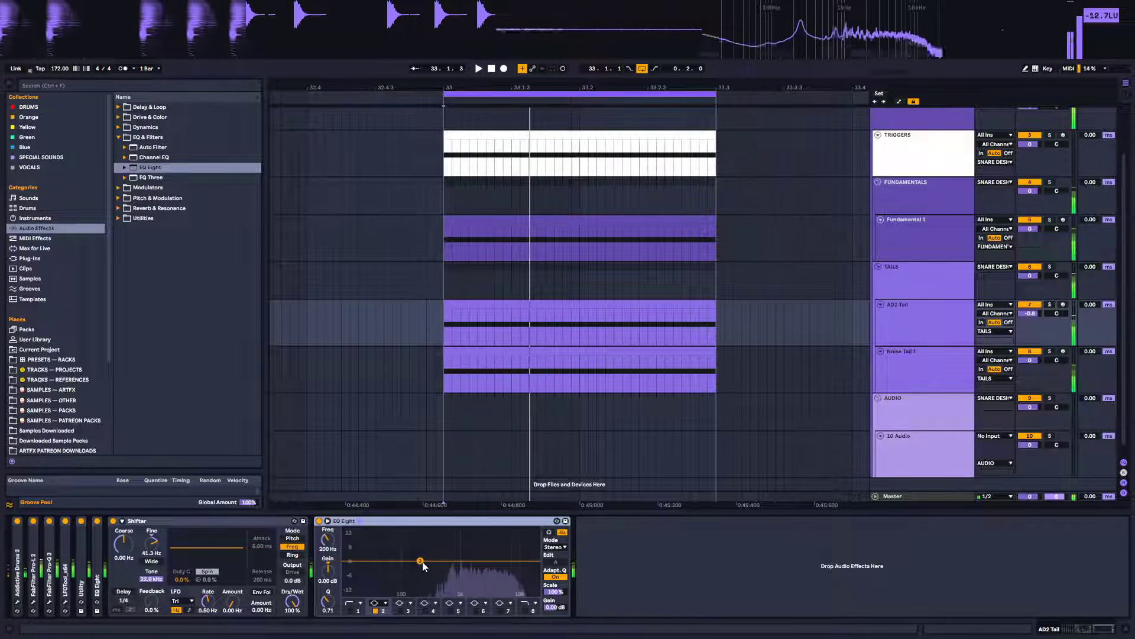
drag(421, 563, 507, 555)
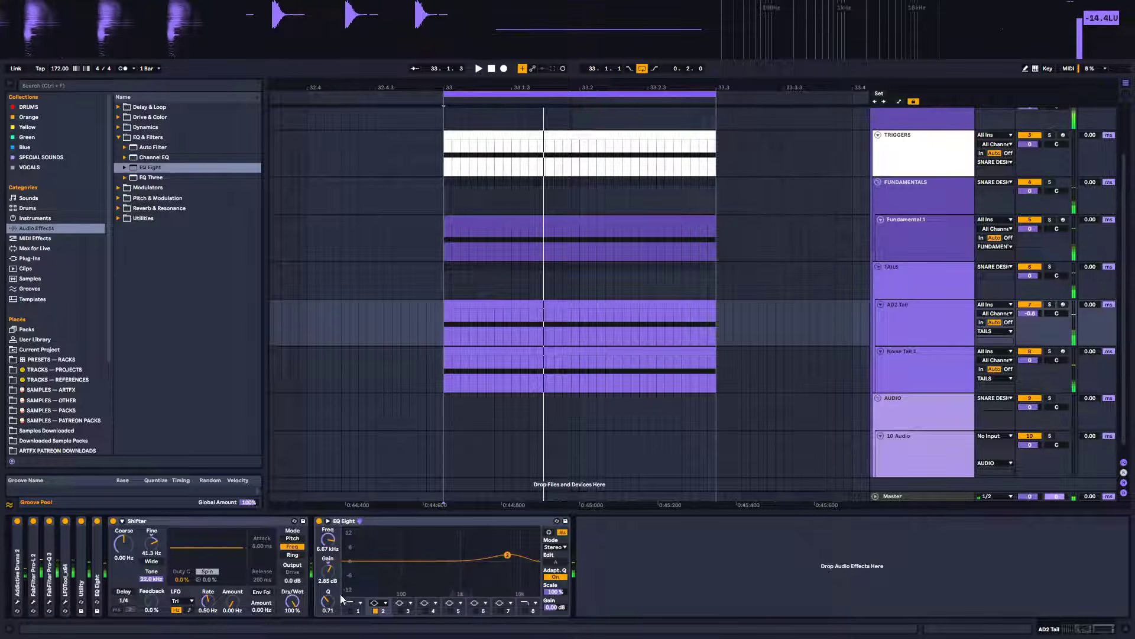
click(387, 521)
key(Delete)
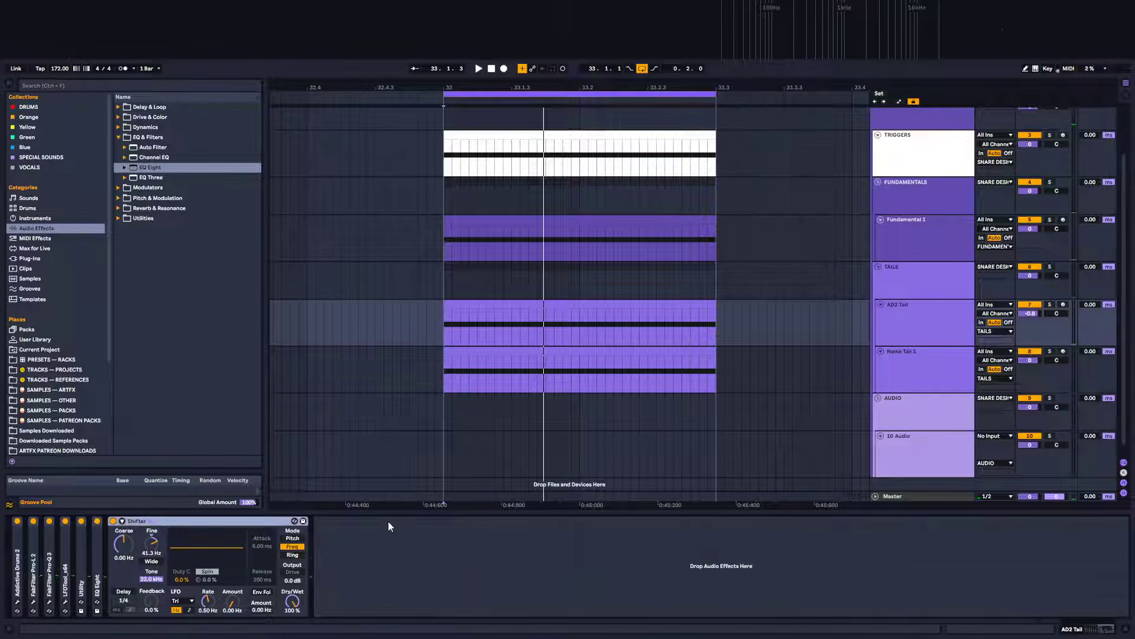
Record a new resampled take of the snare onto the RESAMPLING track
click(918, 355)
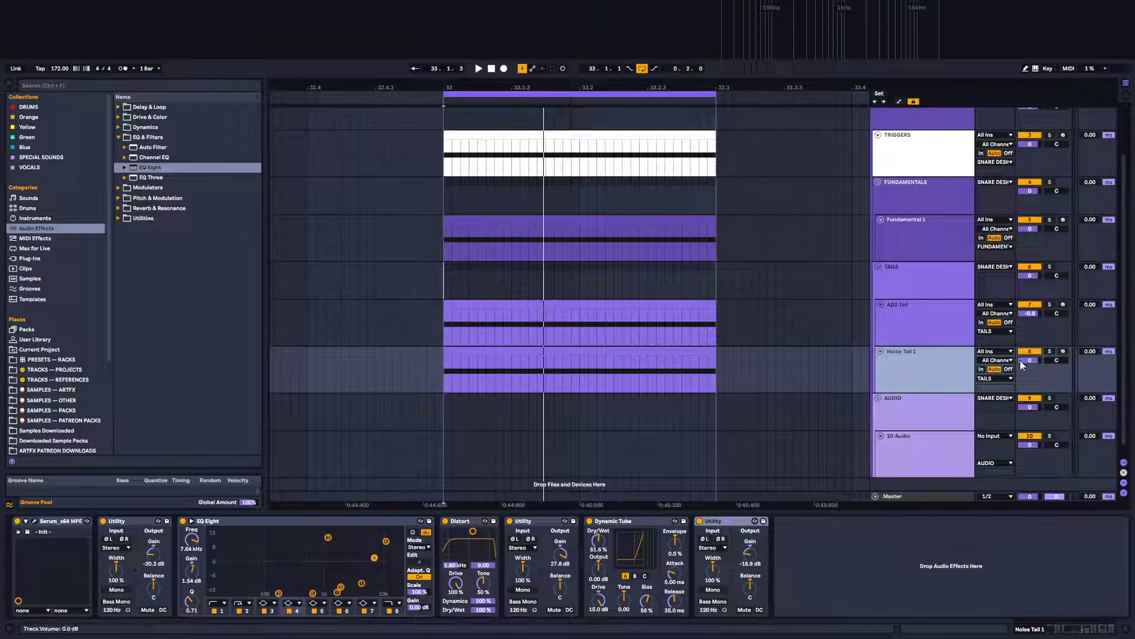
key(space)
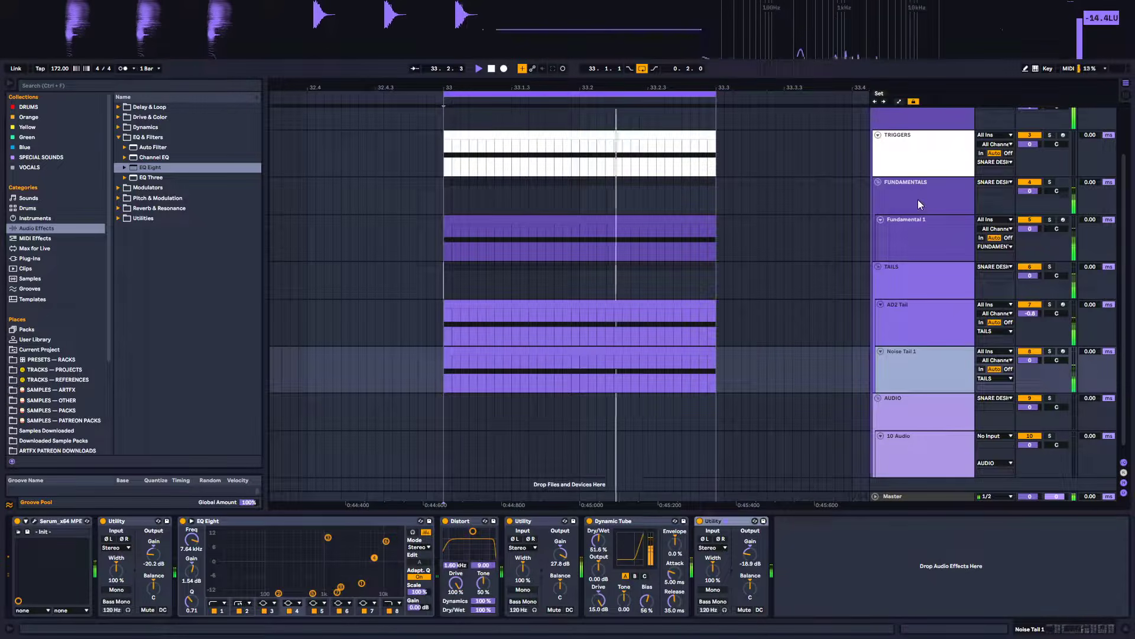
click(912, 409)
click(908, 444)
scroll(691, 306, up, 2)
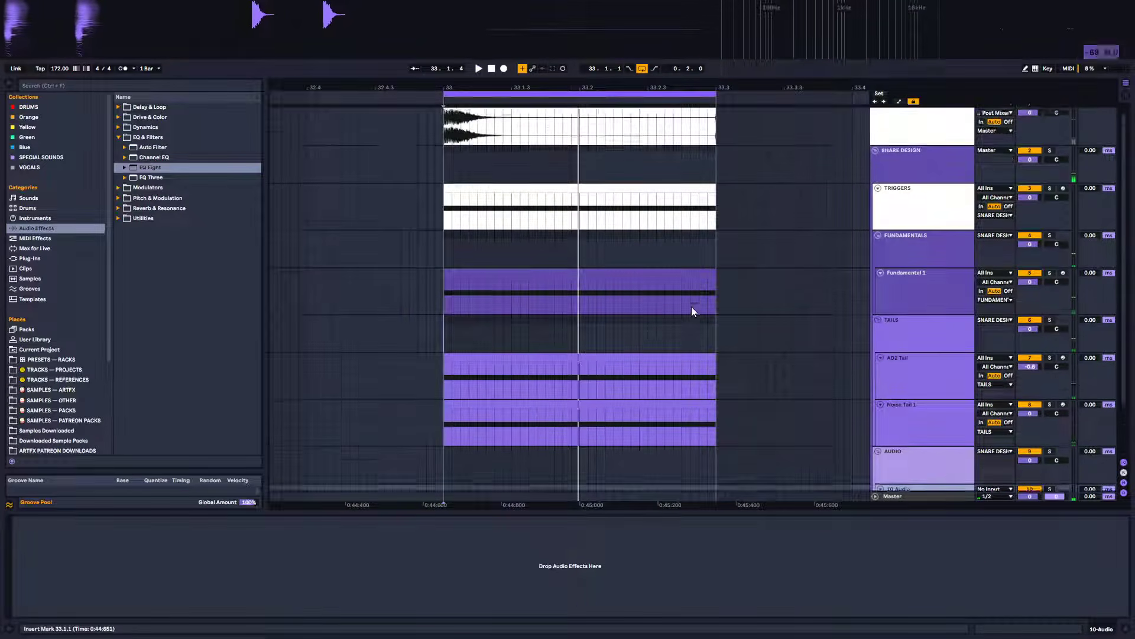
scroll(691, 307, up, 1)
click(486, 112)
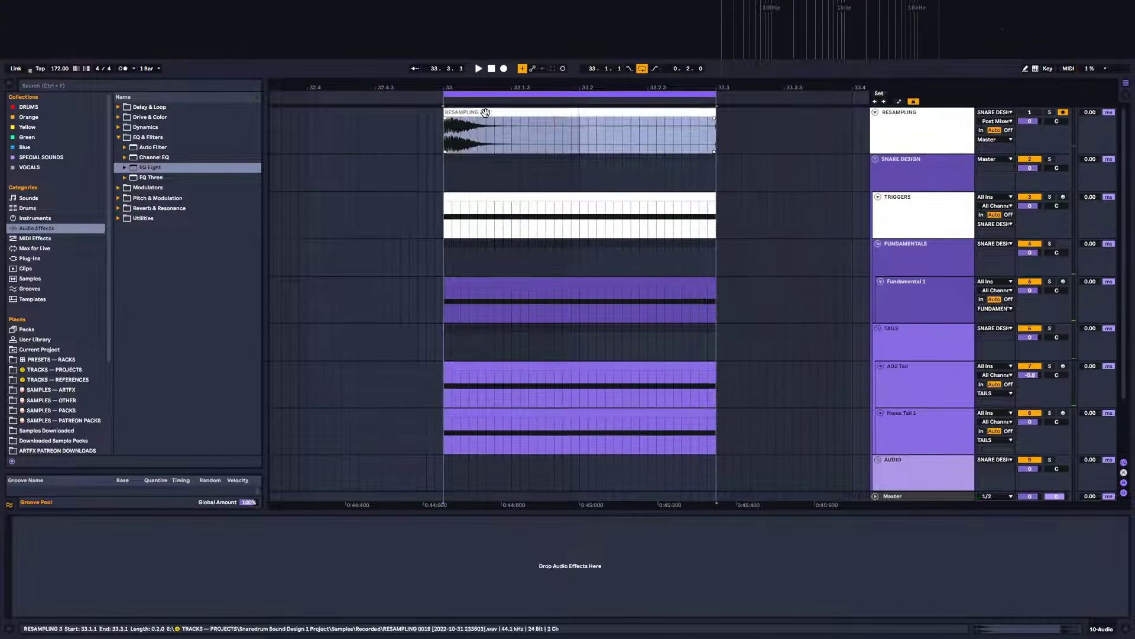
click(503, 69)
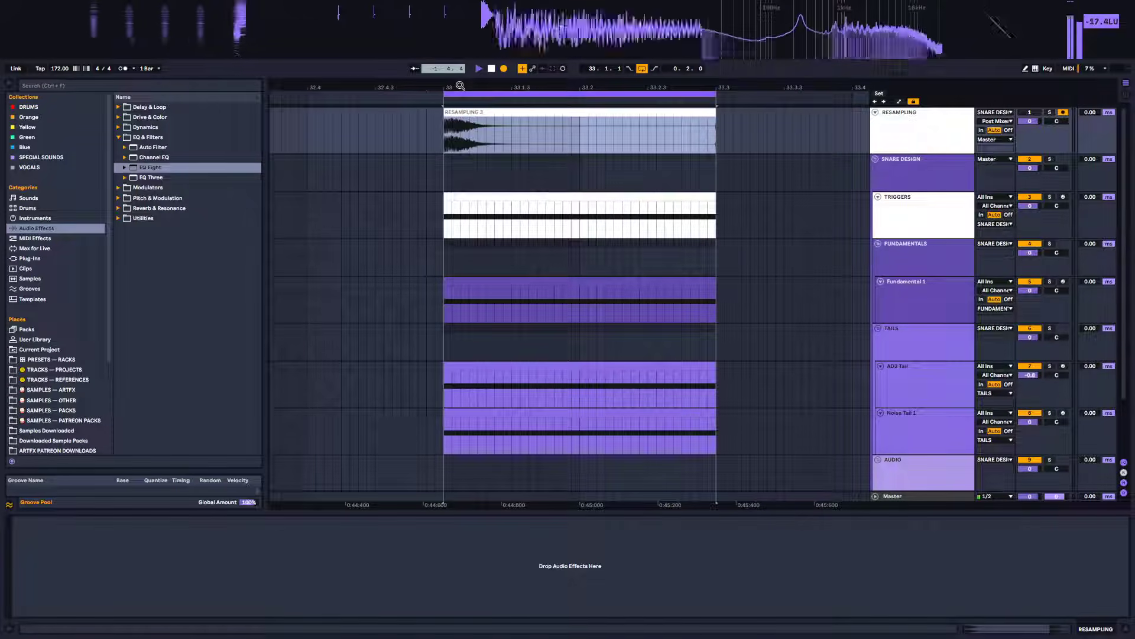
key(space)
Zoom the arrangement around the resampled clip and play it back
drag(444, 87, 492, 89)
scroll(579, 268, down, 2)
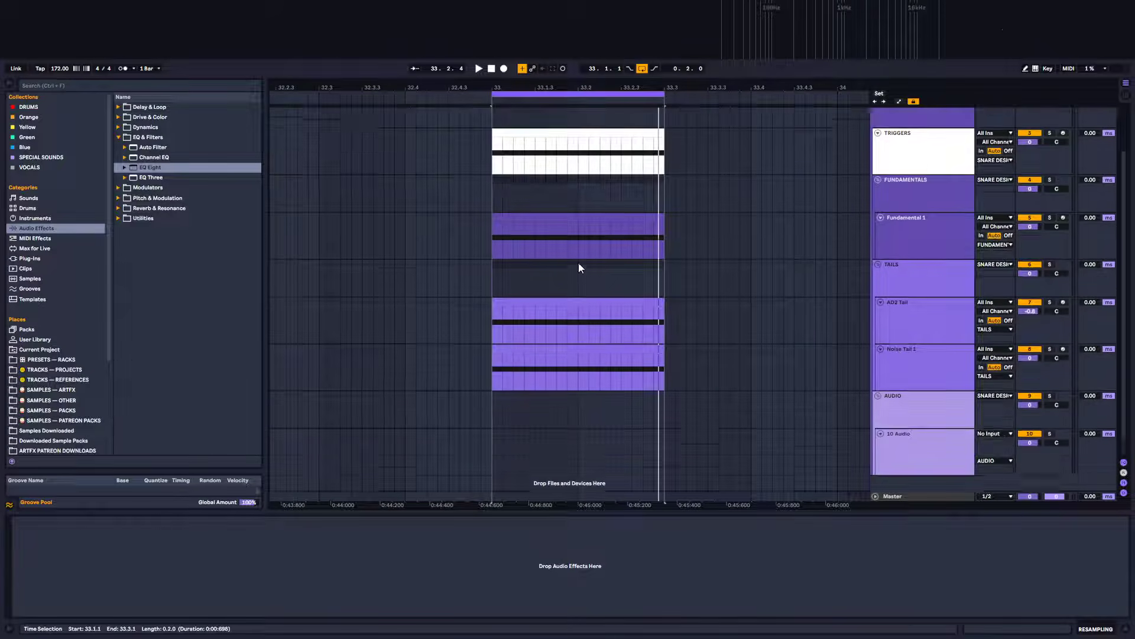
scroll(613, 193, up, 2)
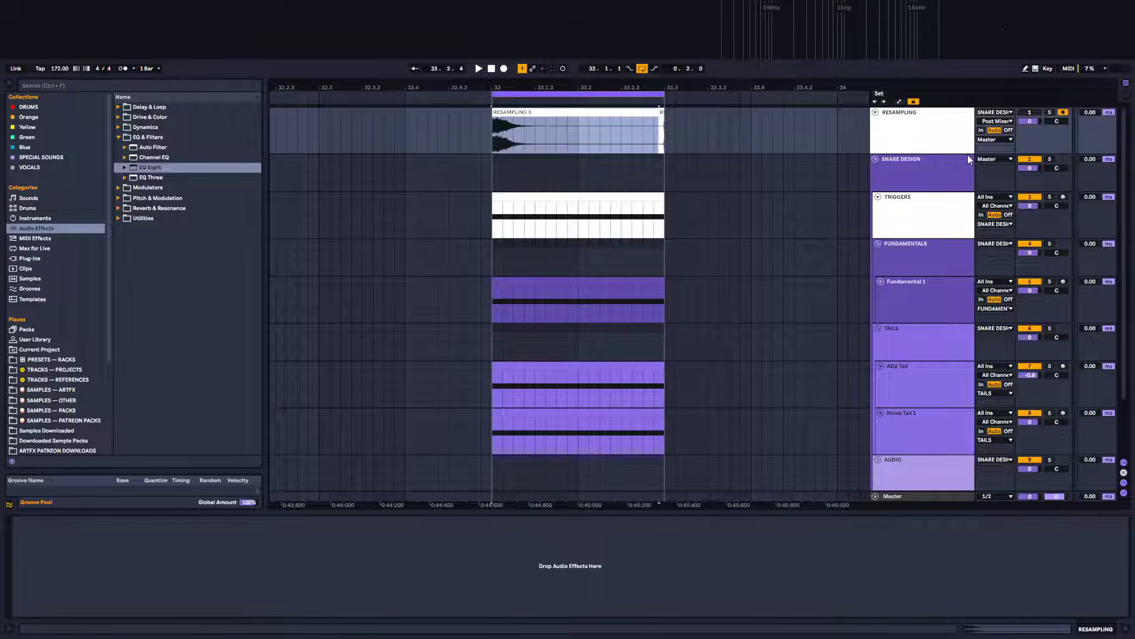
key(space)
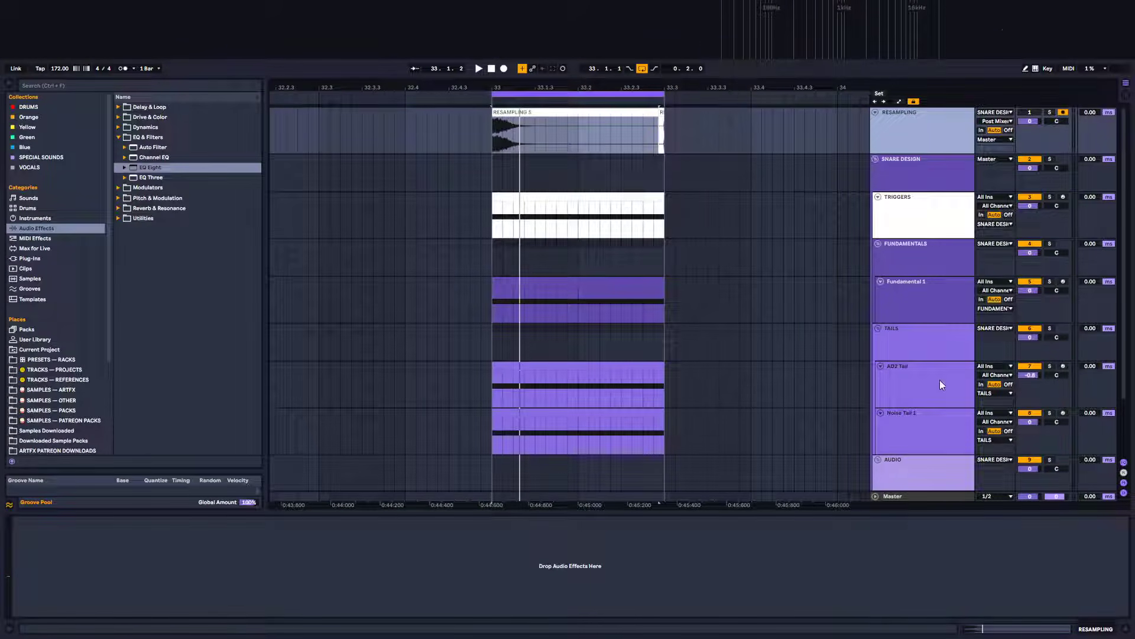
key(space)
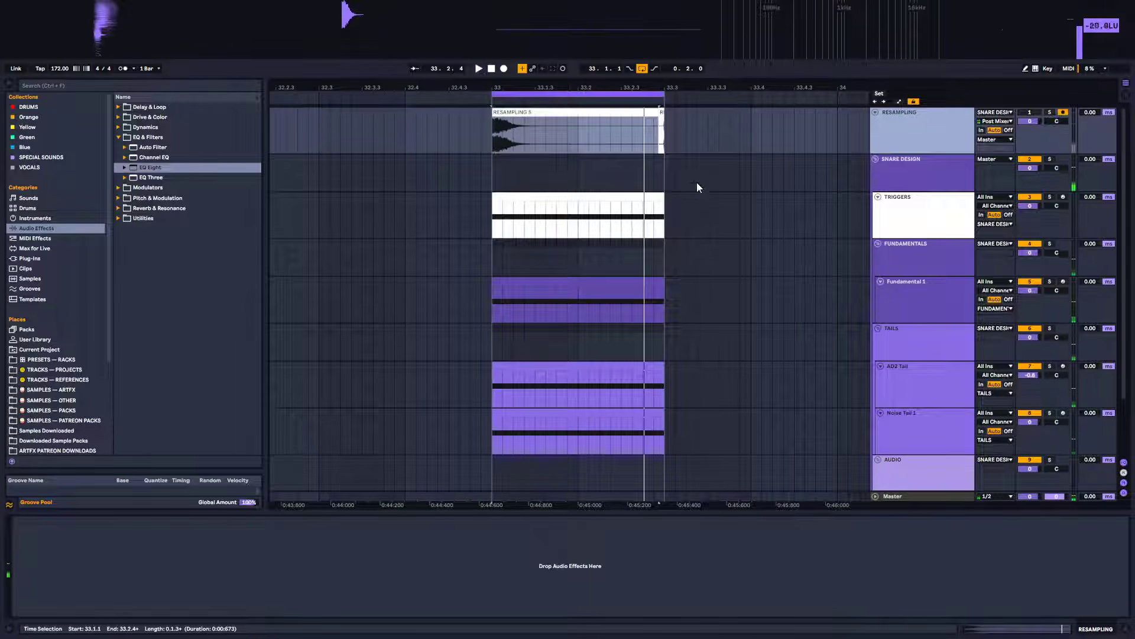
Select the Master track and play the resampled snare clip back
key(ctrl+t)
click(906, 499)
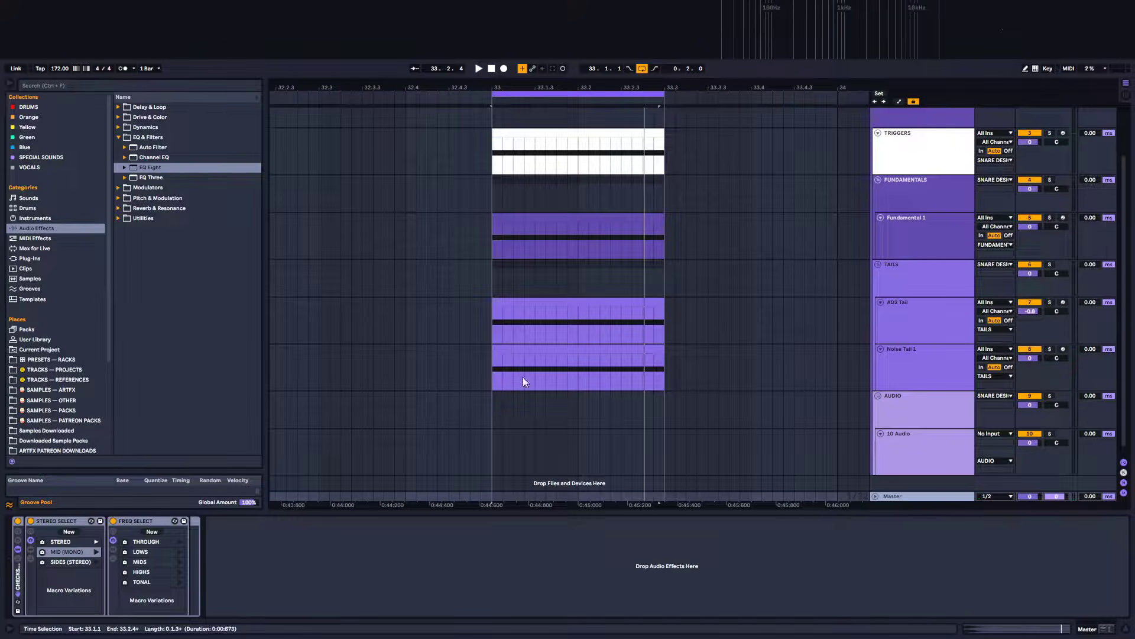
key(space)
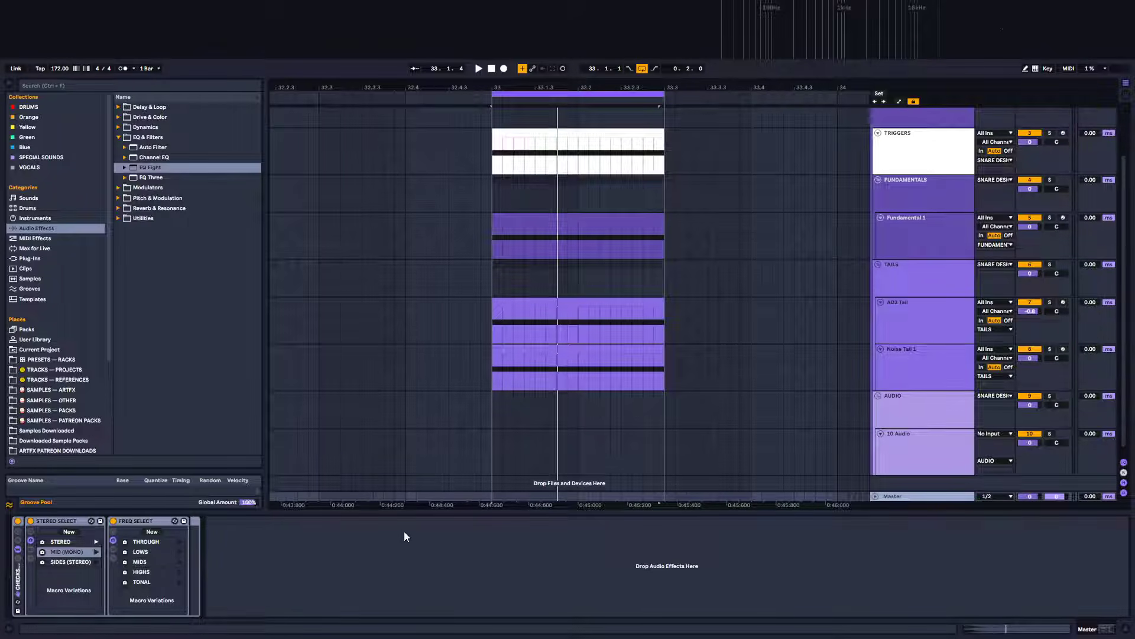
key(space)
scroll(530, 209, up, 1)
scroll(530, 210, up, 1)
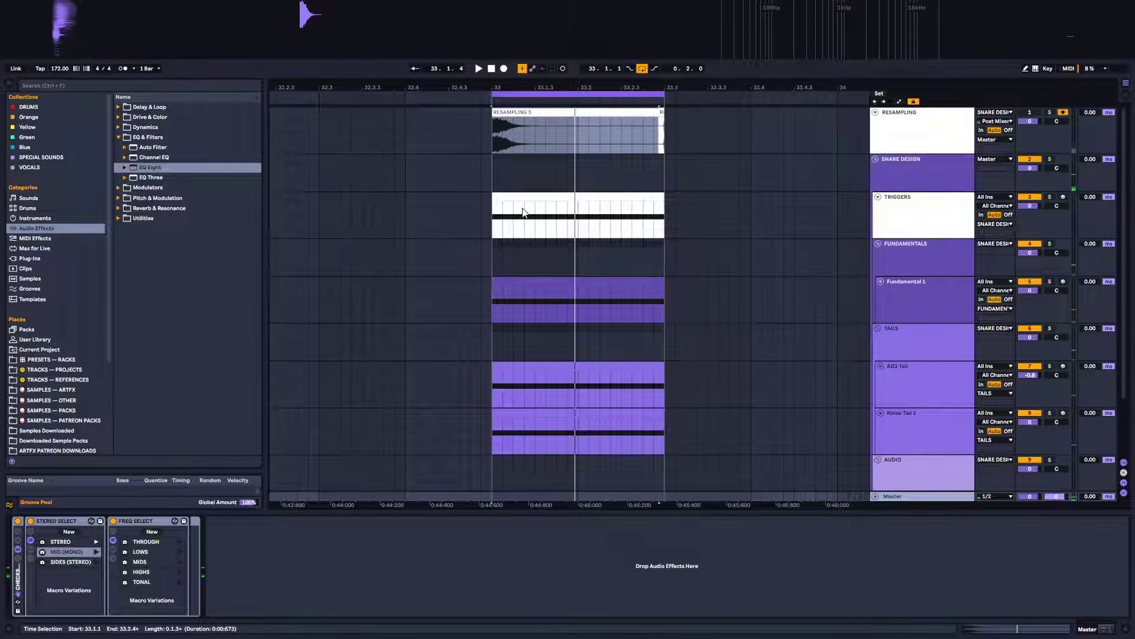
click(614, 114)
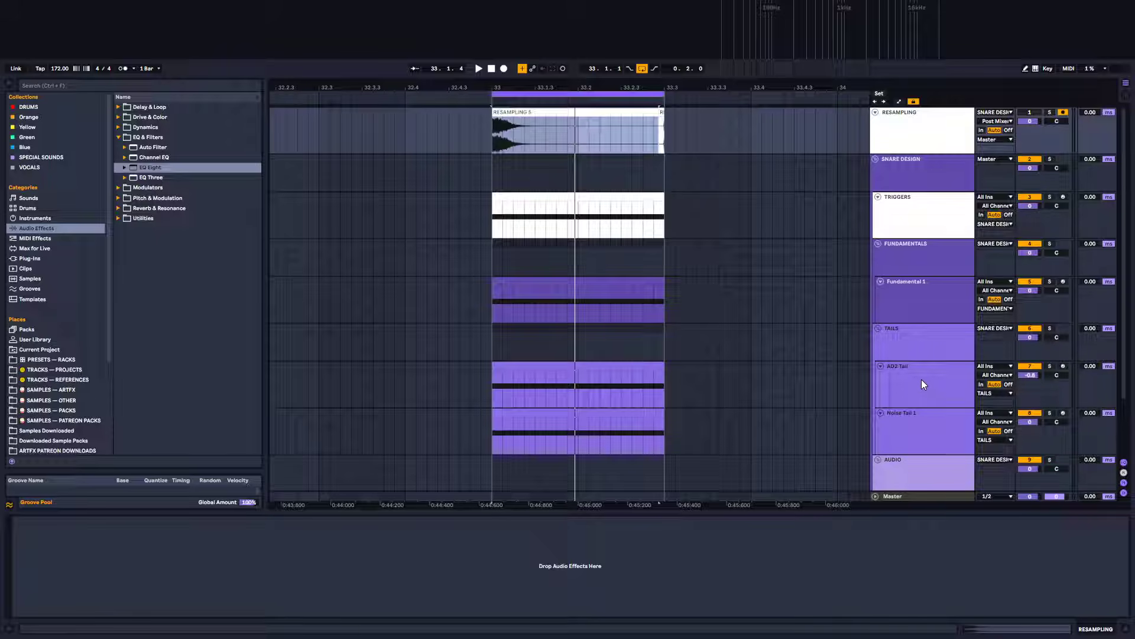
Open the Addictive Drums 2 window on the AD2 Tail track and pull the overhead fader down
click(917, 394)
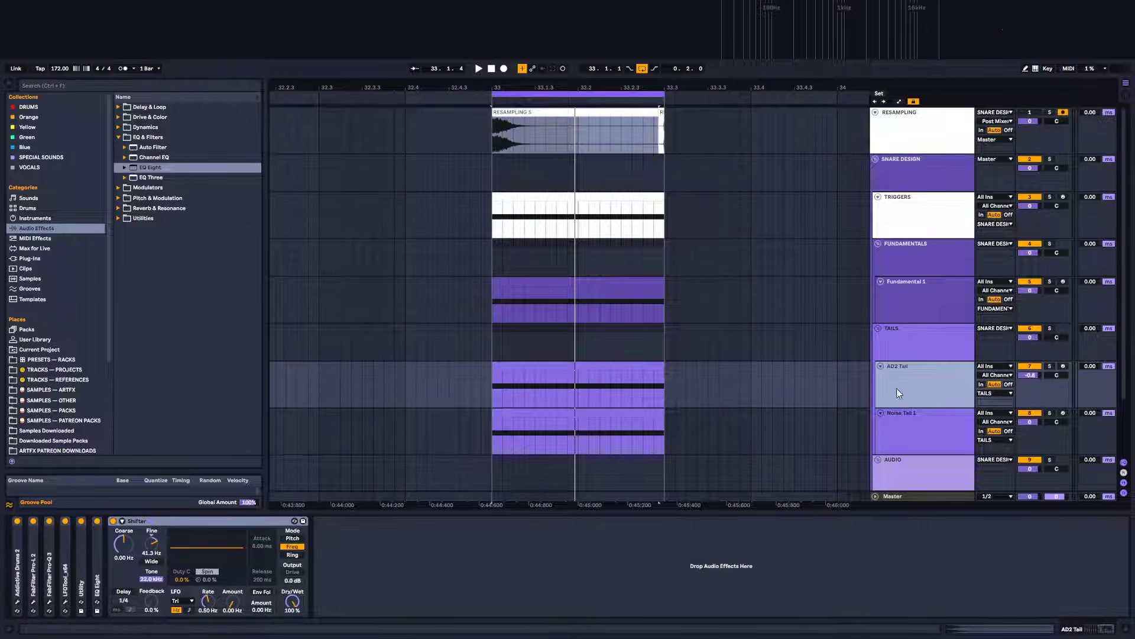
click(18, 603)
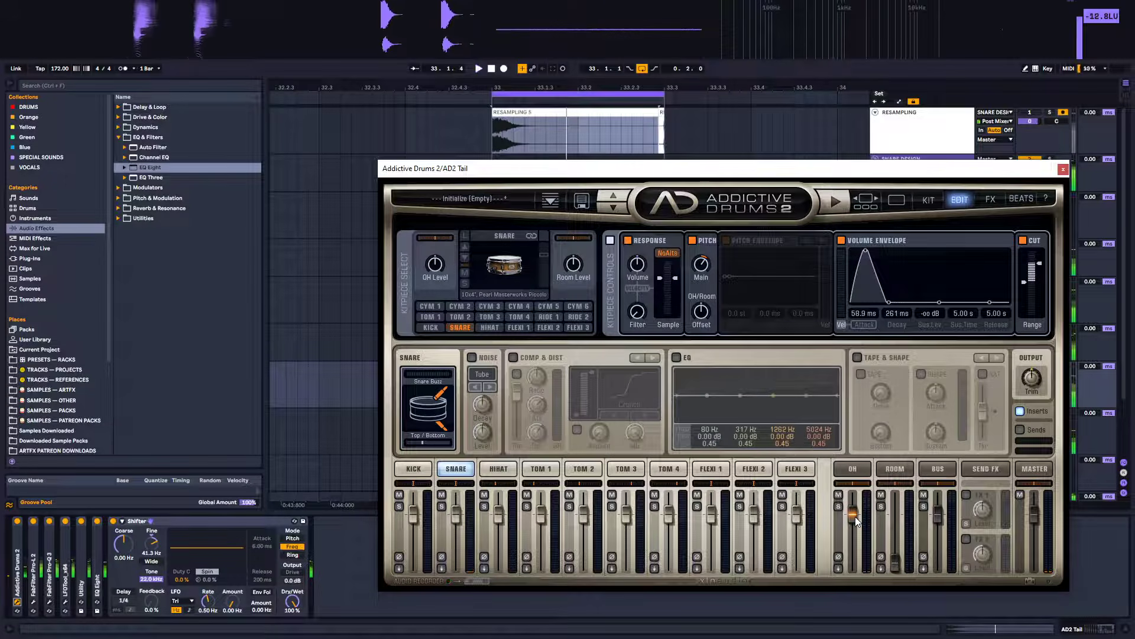
click(857, 470)
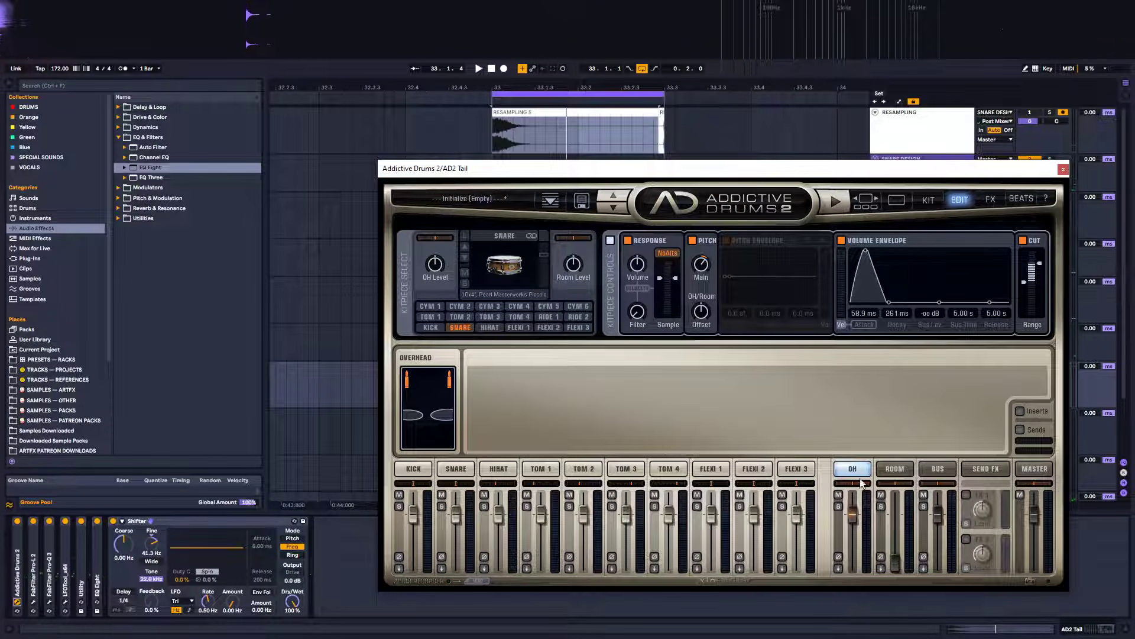
click(456, 469)
drag(852, 516, 839, 638)
Lower the overhead fader further and nudge the room fader up while auditioning the snare
key(space)
key(space)
key(space)
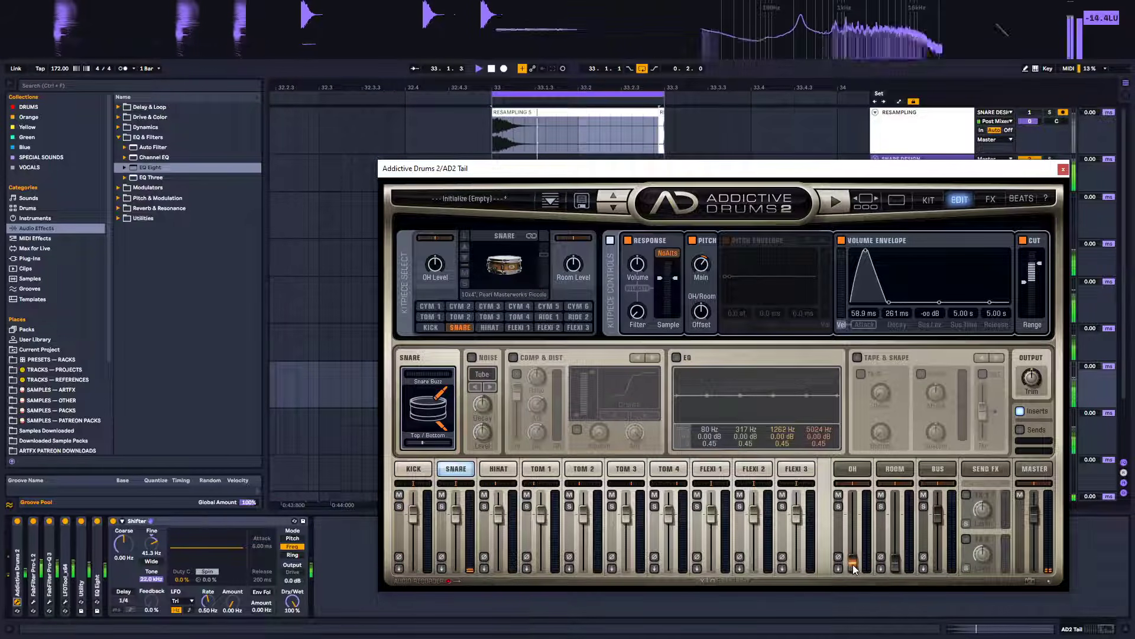
drag(853, 565, 852, 601)
key(space)
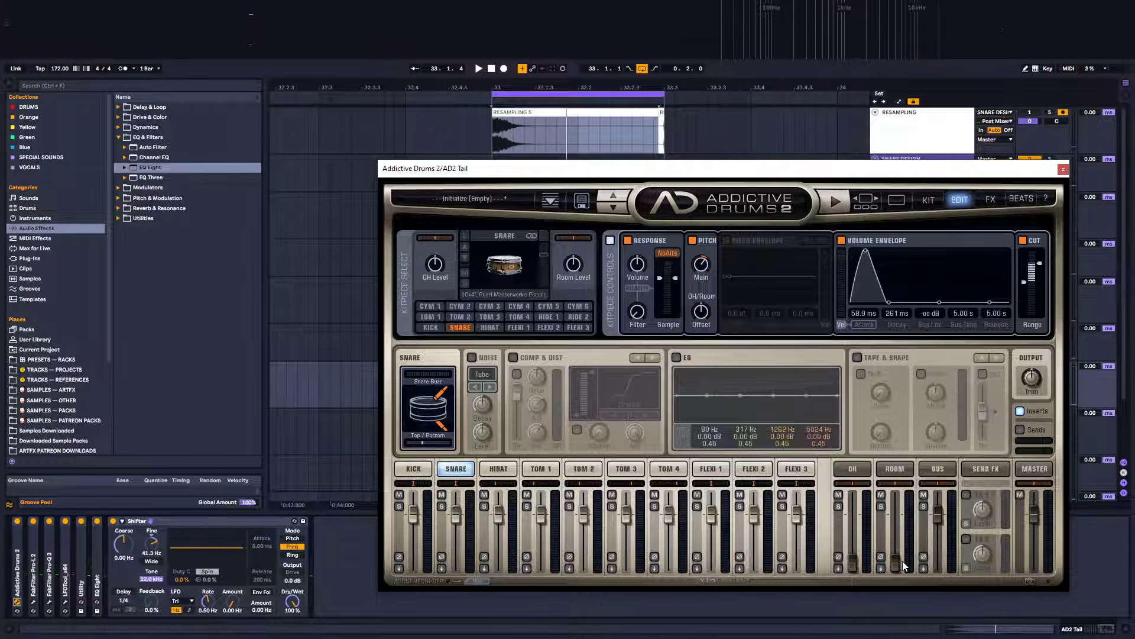
mouse_move(897, 563)
mouse_down()
mouse_move(907, 520)
mouse_move(910, 553)
mouse_up()
key(space)
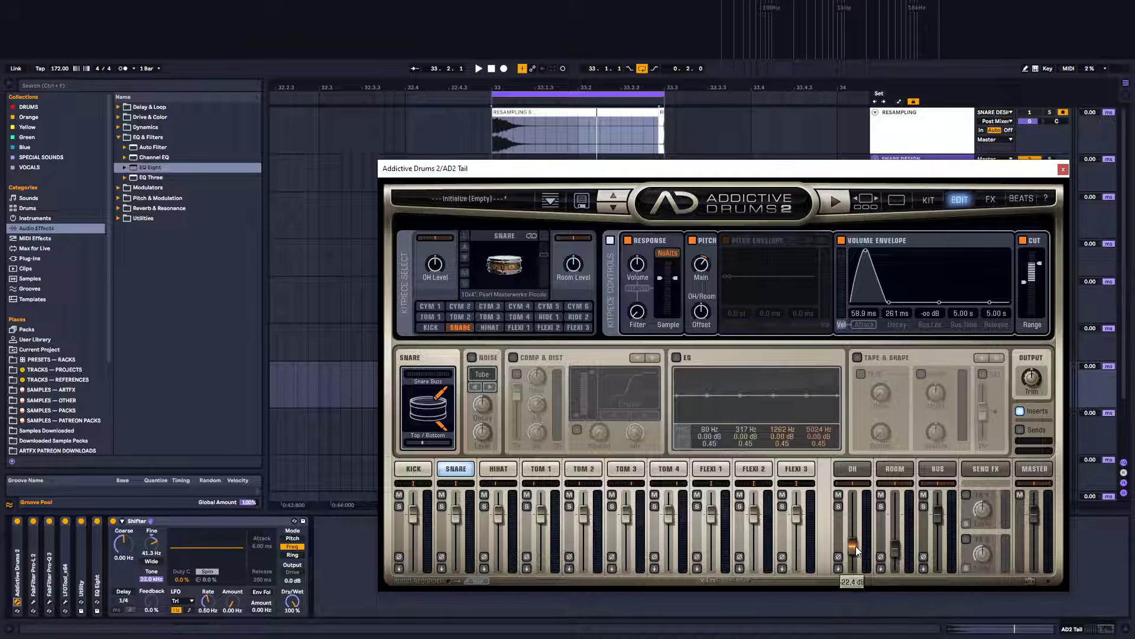
Raise the overhead fader slightly and audition the snare
drag(857, 552, 857, 554)
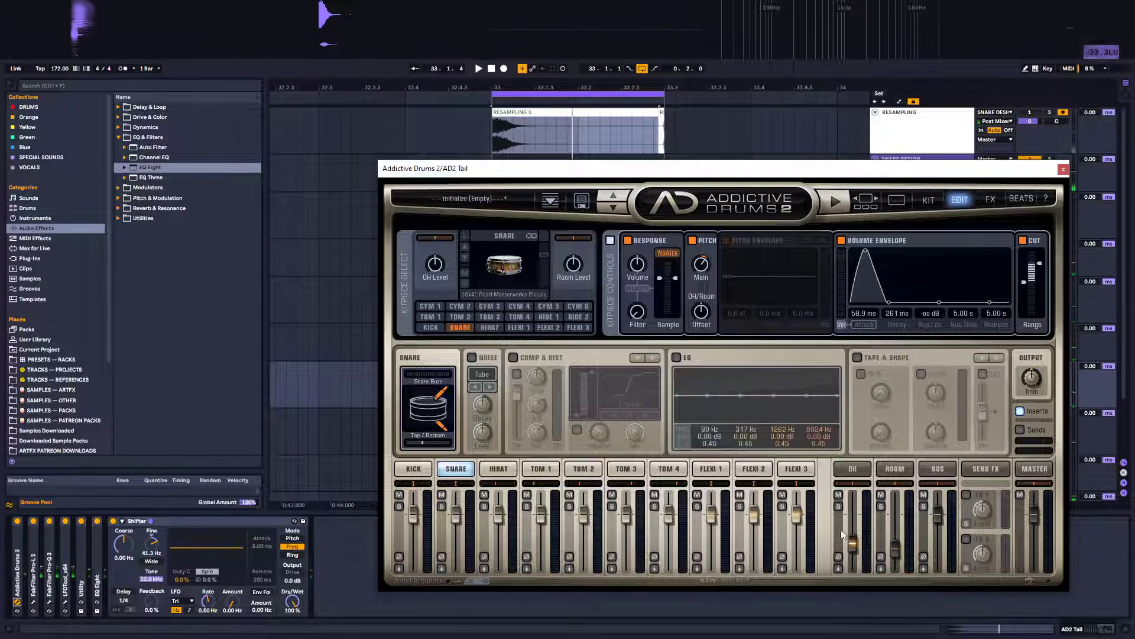
click(852, 542)
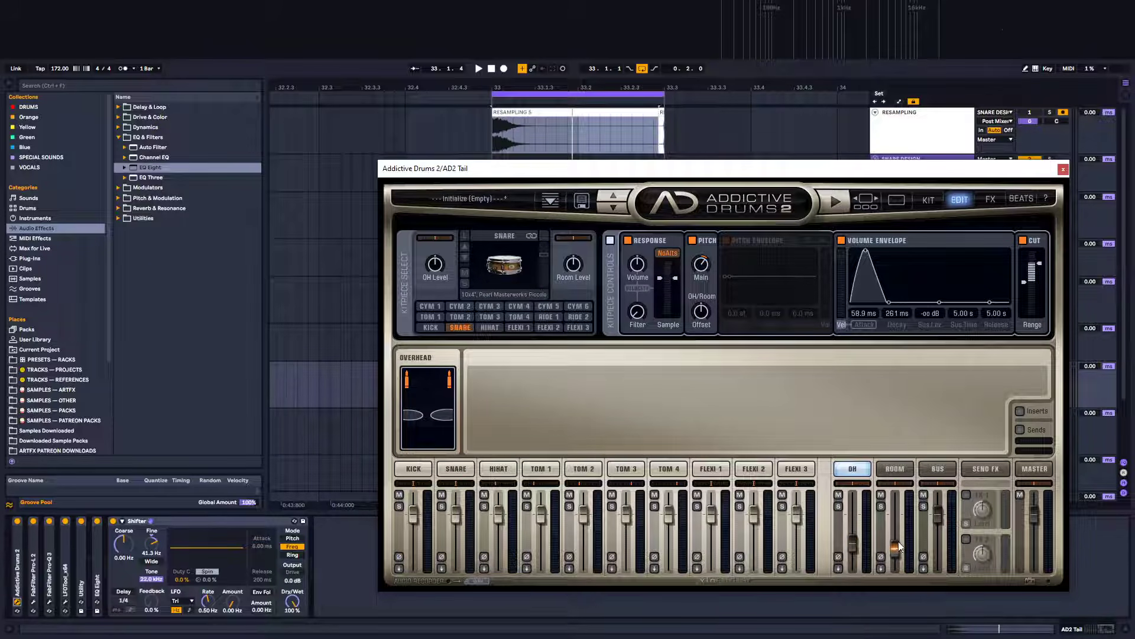
drag(853, 556, 856, 536)
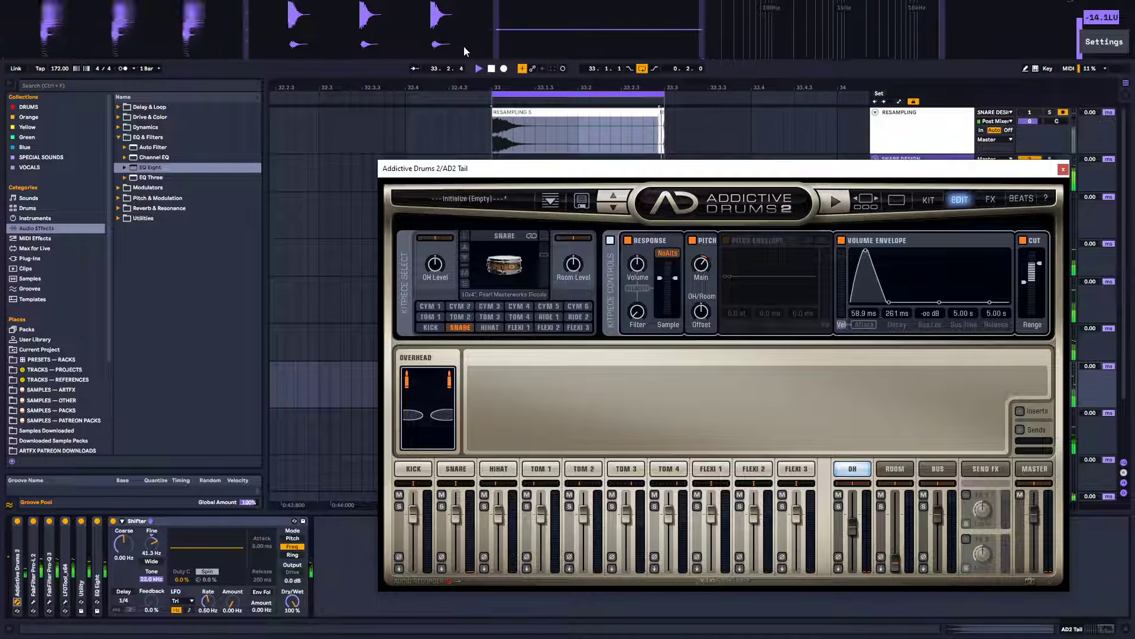
key(space)
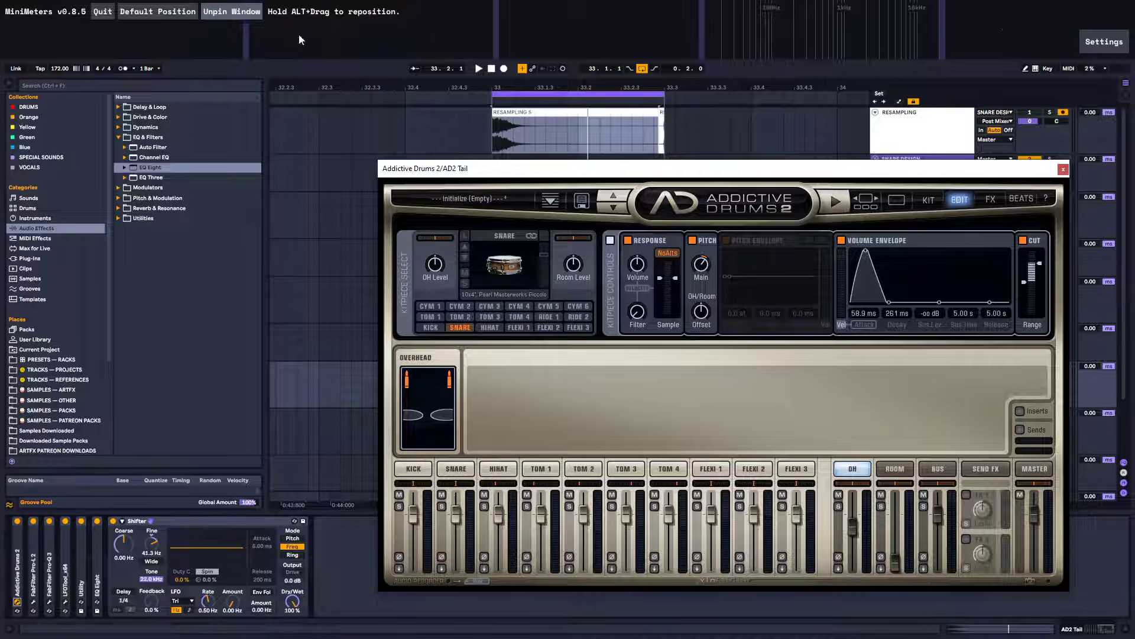
key(space)
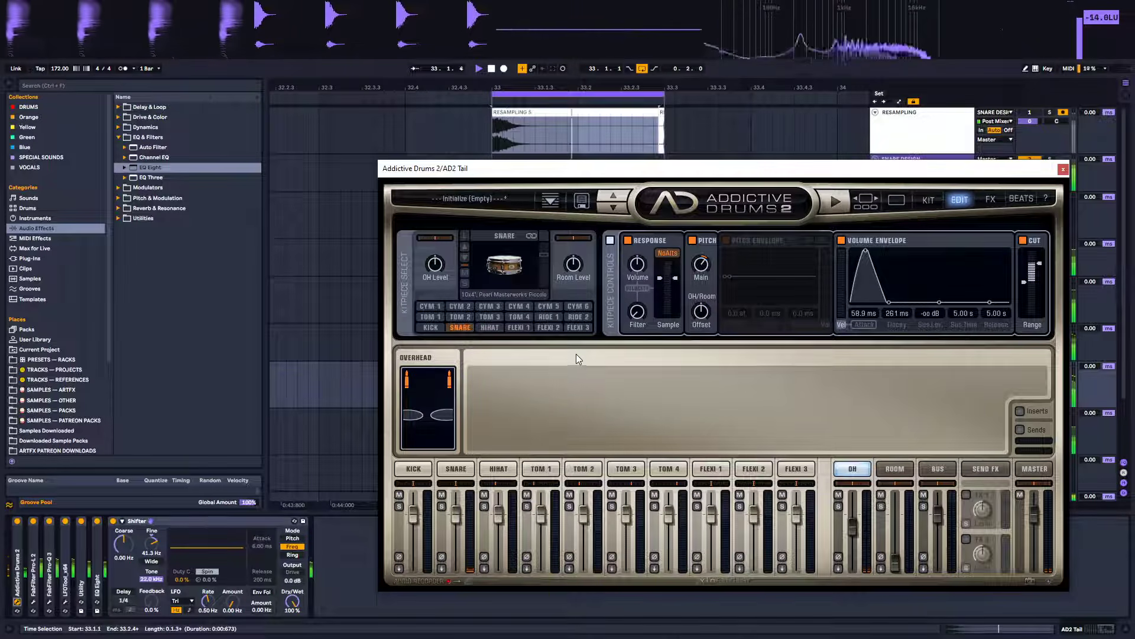
key(space)
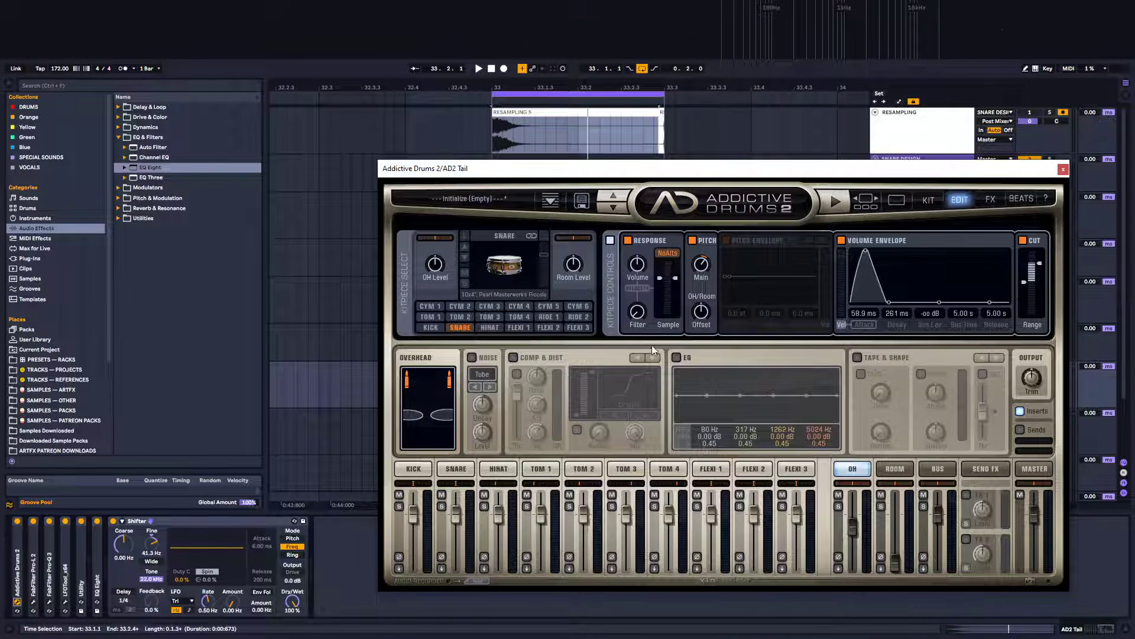
Enable the overhead channel's EQ and sweep its low-cut band upward, auditioning the snare during playback
click(677, 358)
drag(679, 397, 776, 397)
key(space)
key(space)
key(space)
key(space)
key(space)
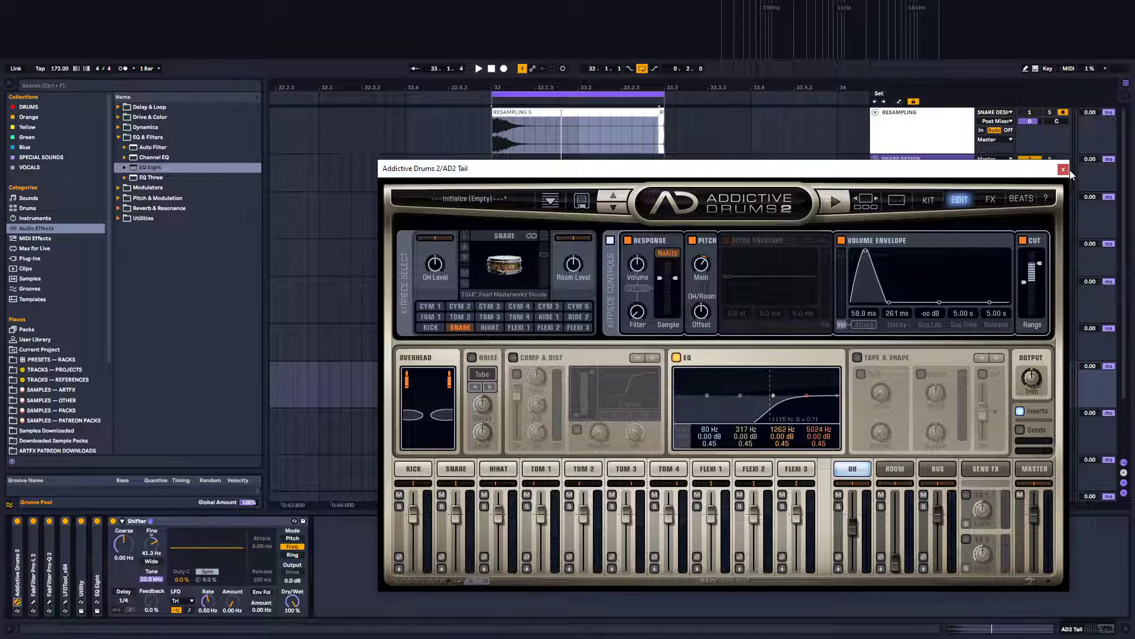
Enable the snare's pitch envelope, switch it to Tone Designer and set its start to about 3 %, toggling it while auditioning
click(1036, 469)
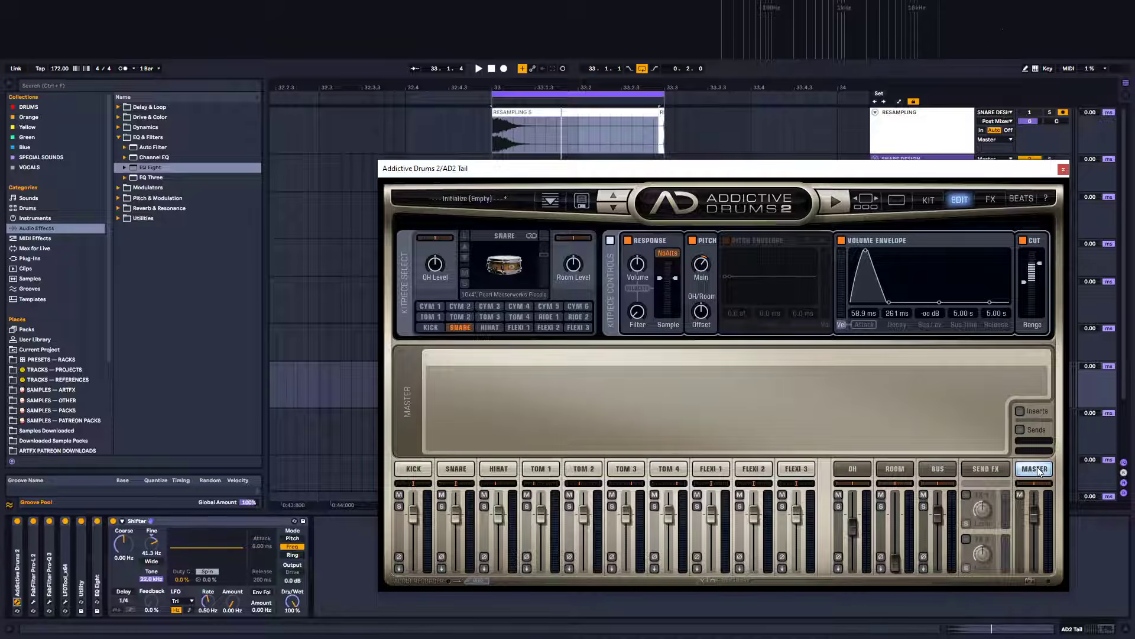
click(850, 470)
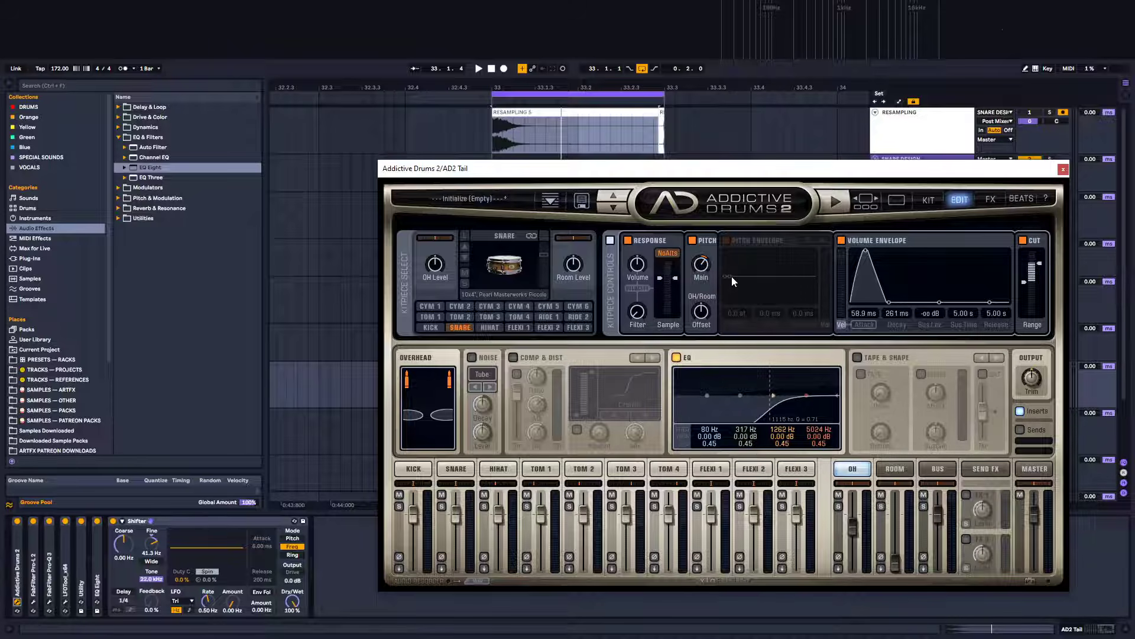
click(793, 239)
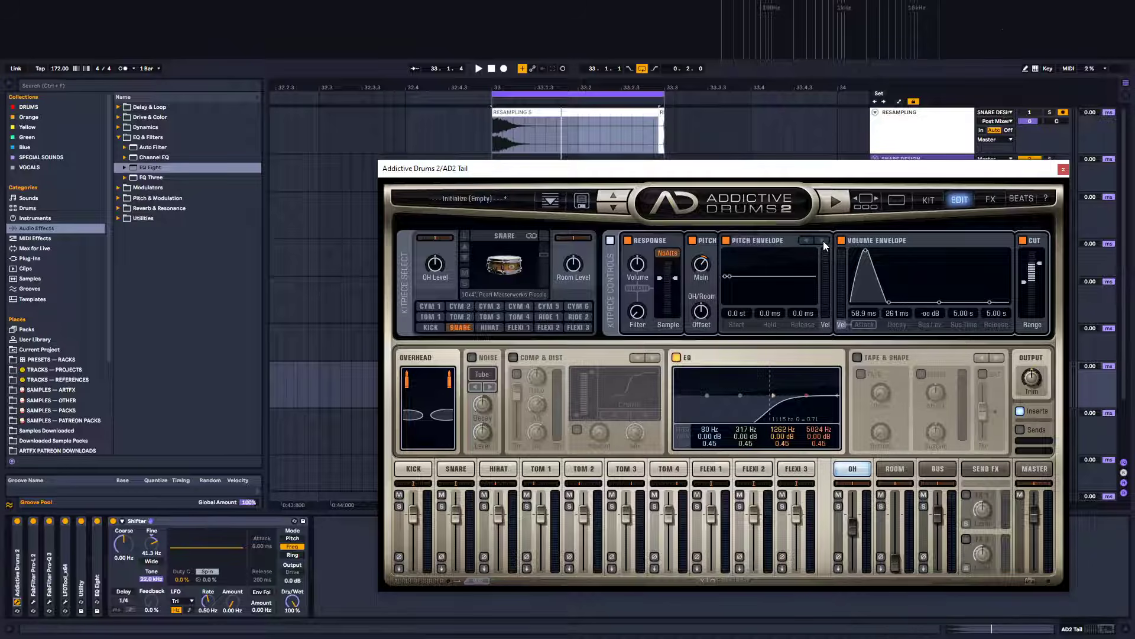
click(823, 240)
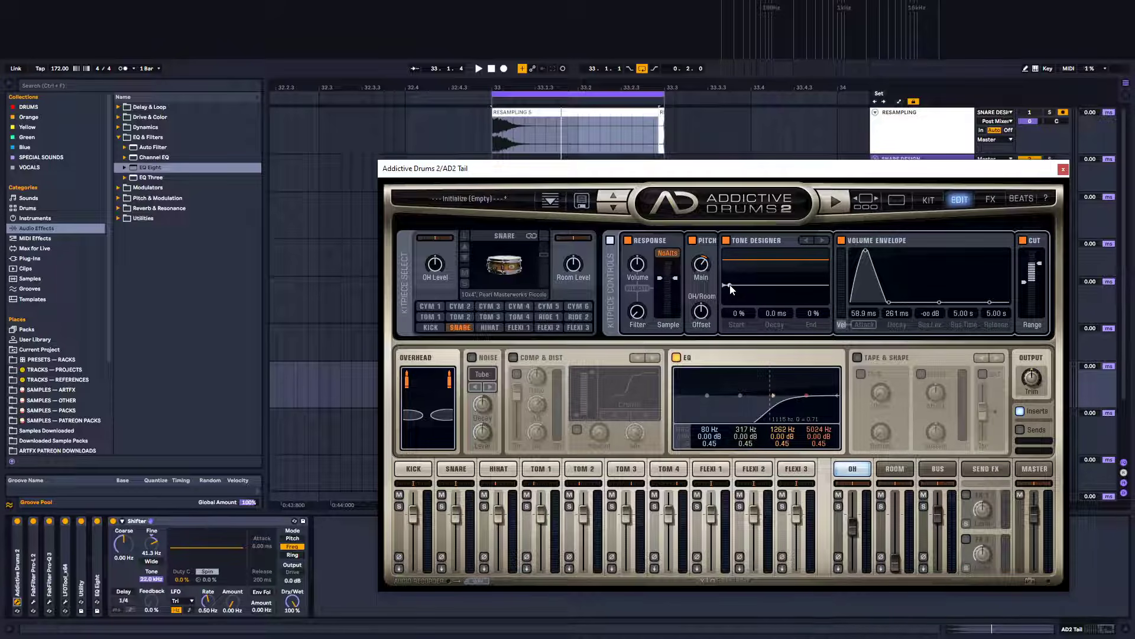
mouse_move(735, 288)
mouse_down()
mouse_move(747, 269)
mouse_move(744, 292)
mouse_move(738, 284)
mouse_up()
key(space)
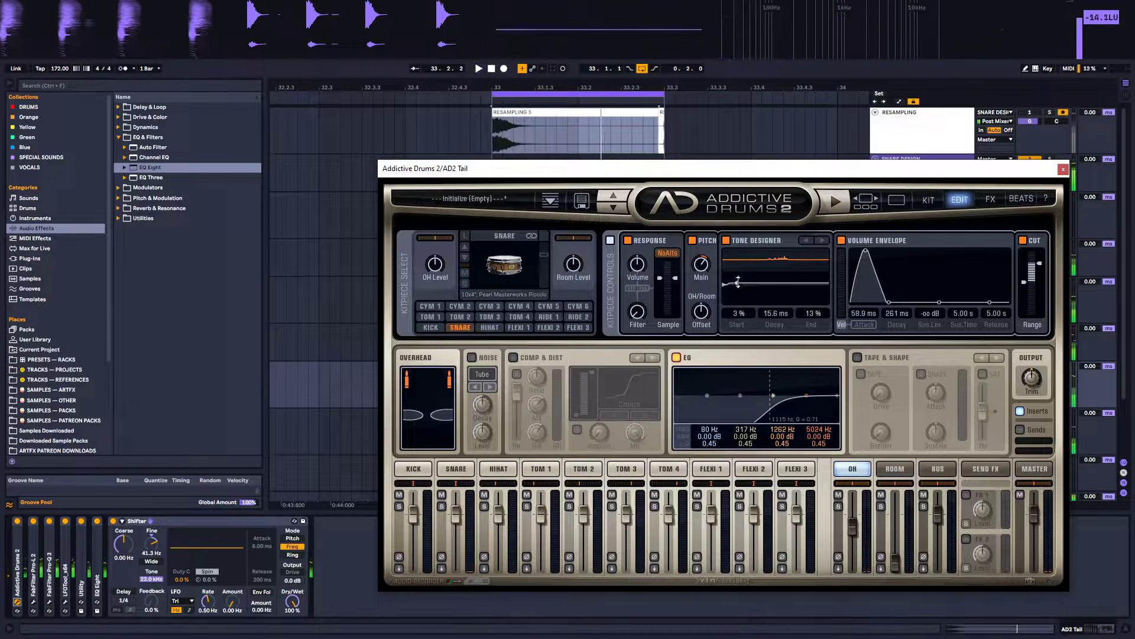
click(726, 240)
key(space)
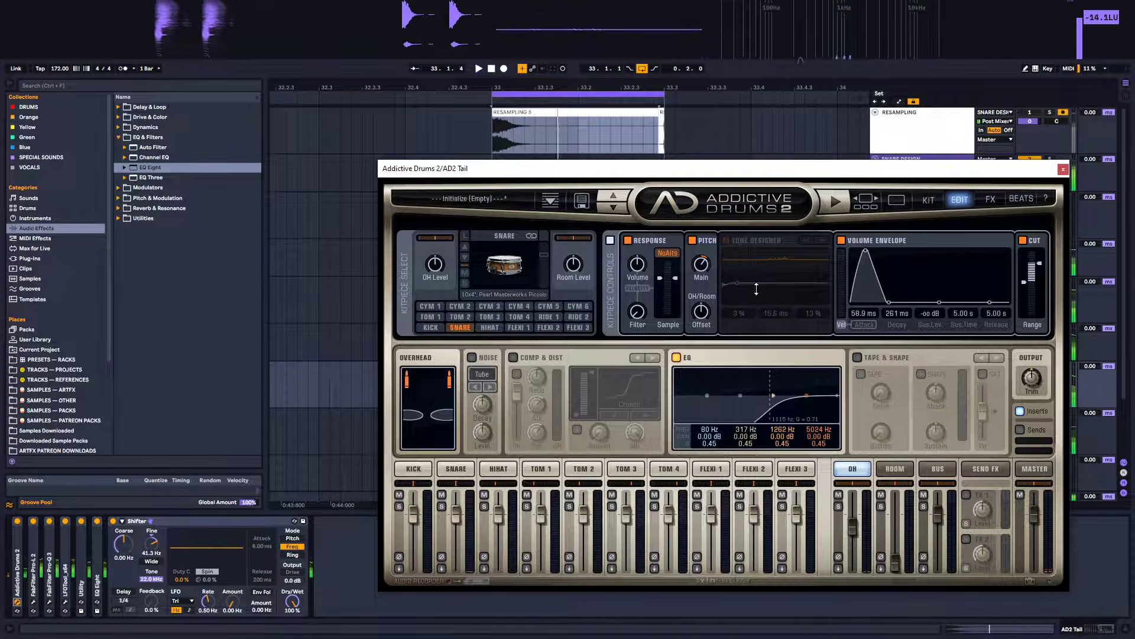
click(726, 240)
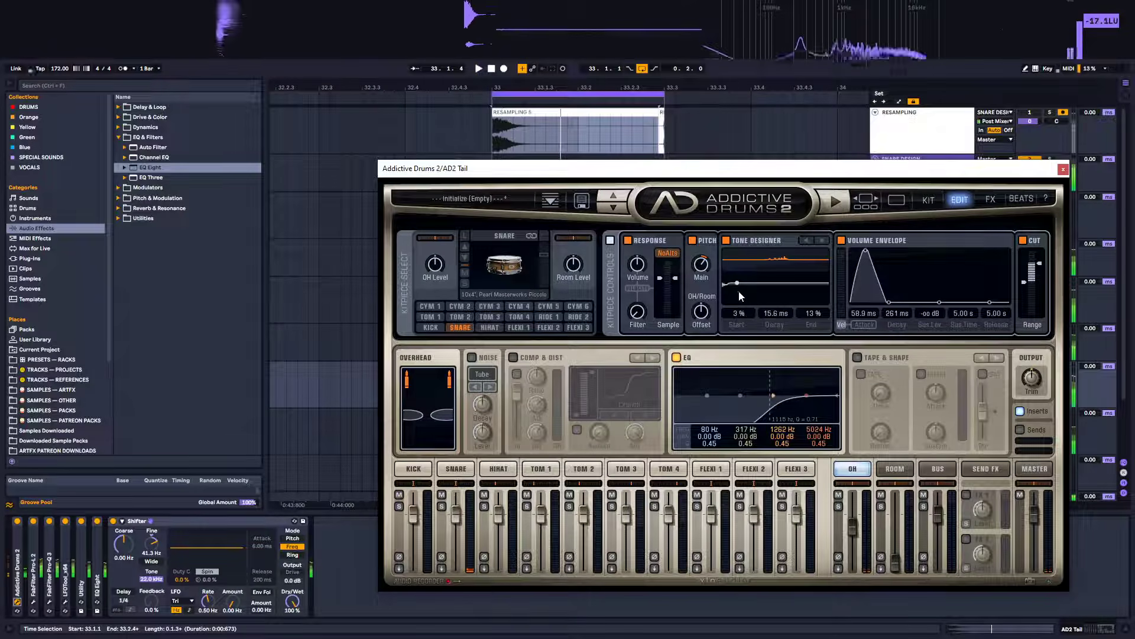
Close Addictive Drums and open the Serum instrument on the Fundamental 1 track
click(1063, 170)
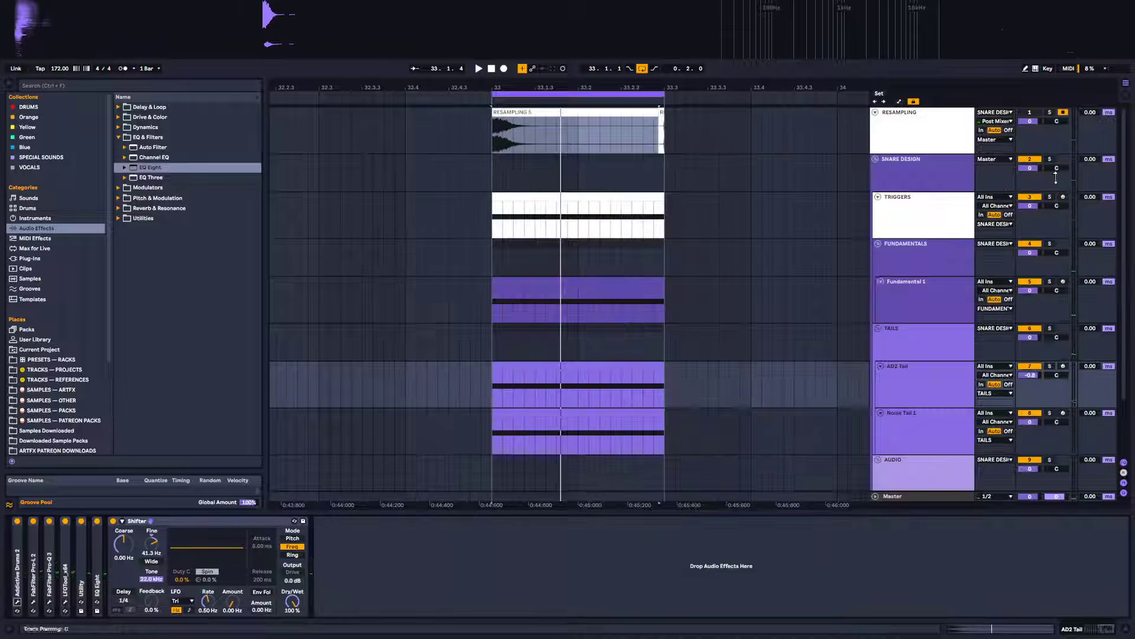
click(913, 175)
key(space)
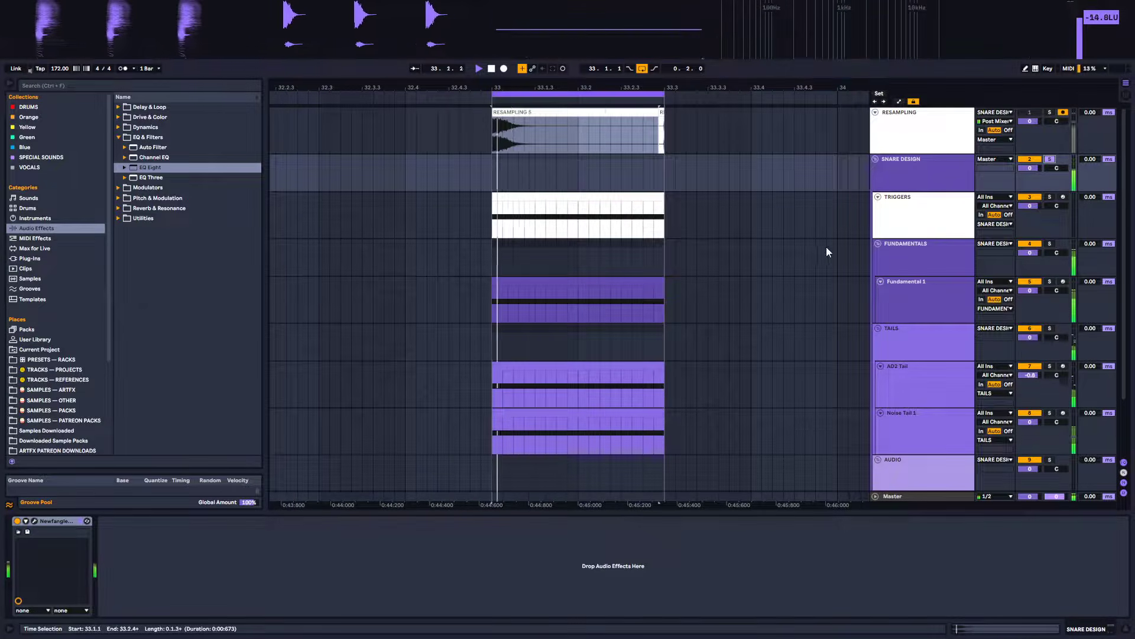
click(928, 287)
click(918, 264)
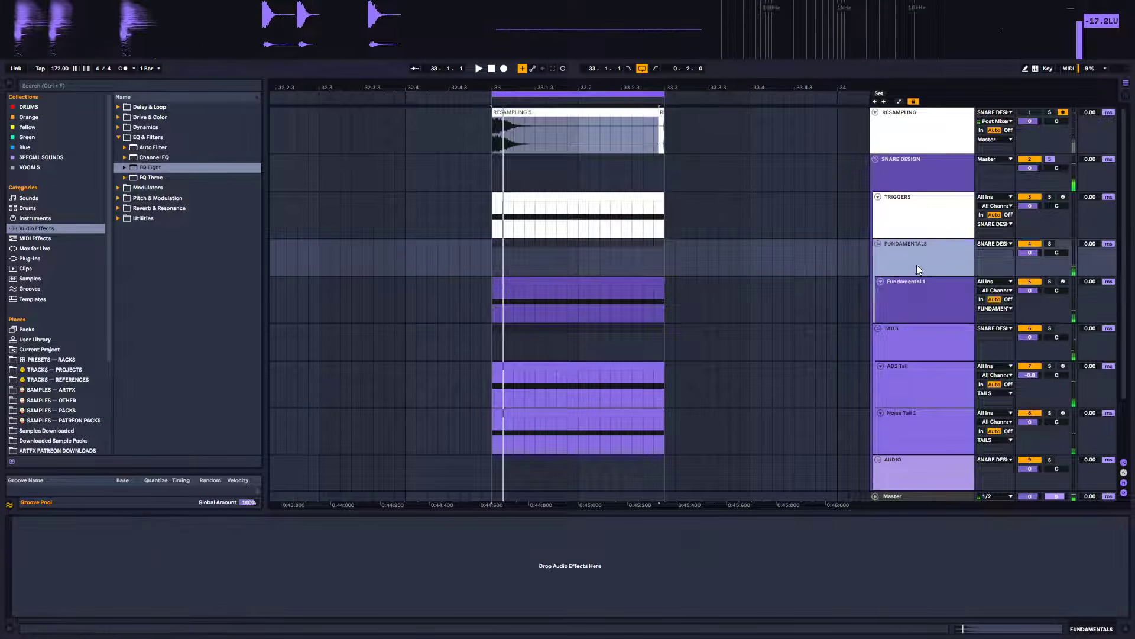
click(914, 290)
click(34, 521)
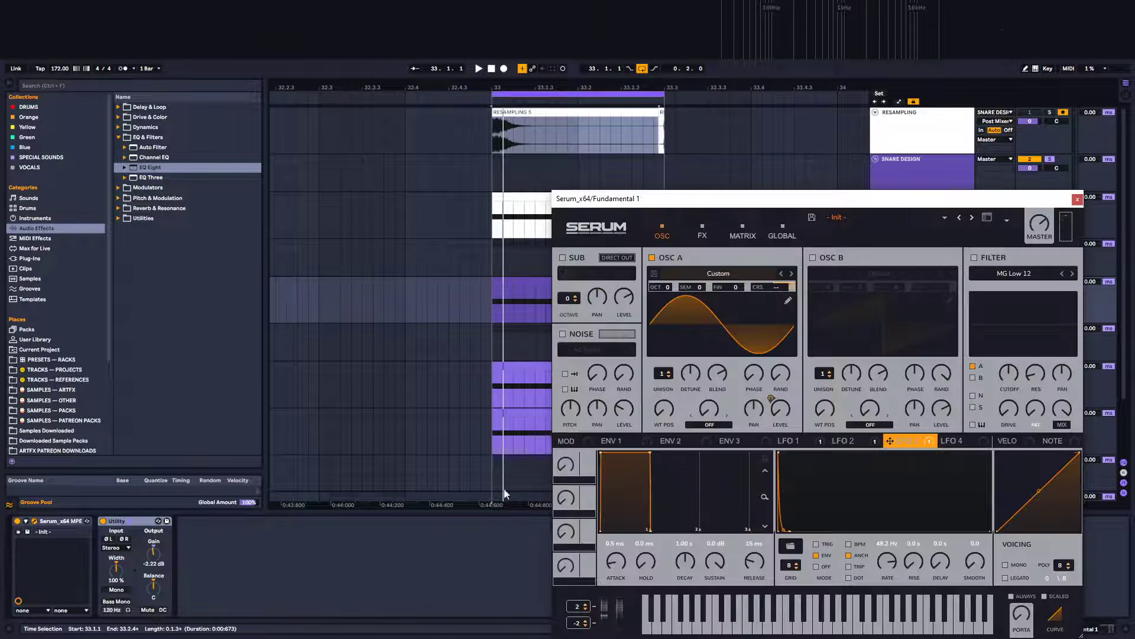
Reshape Serum's LFO 1 into a curved decay with an added point and lower its rate to 14.2 Hz while auditioning
key(space)
click(827, 444)
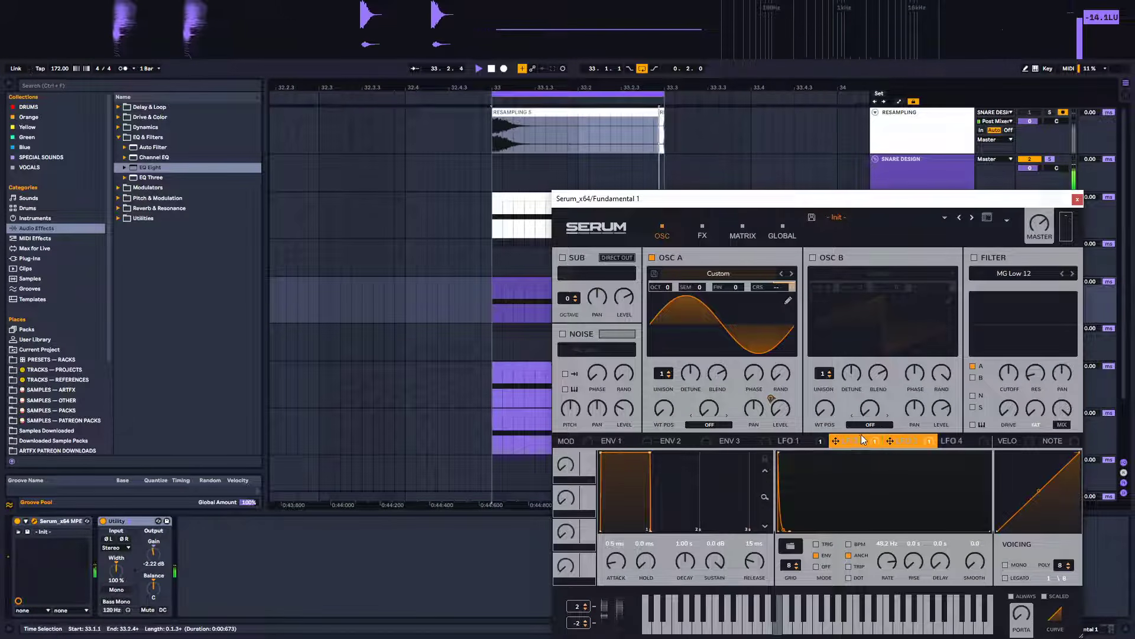
click(791, 441)
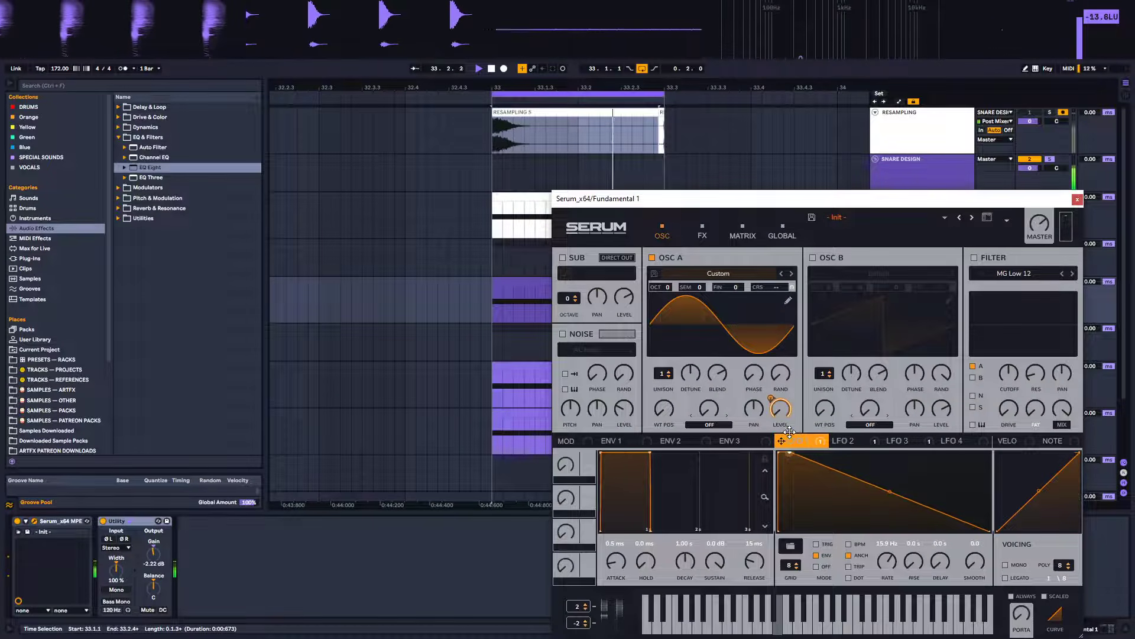
drag(889, 491, 881, 502)
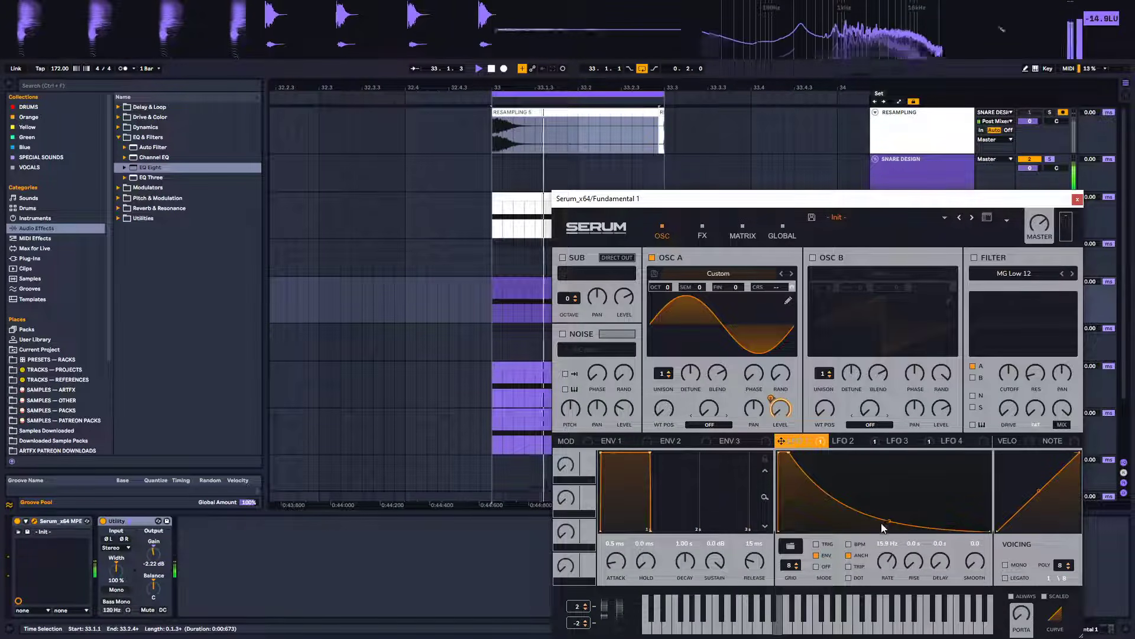
drag(889, 522, 889, 510)
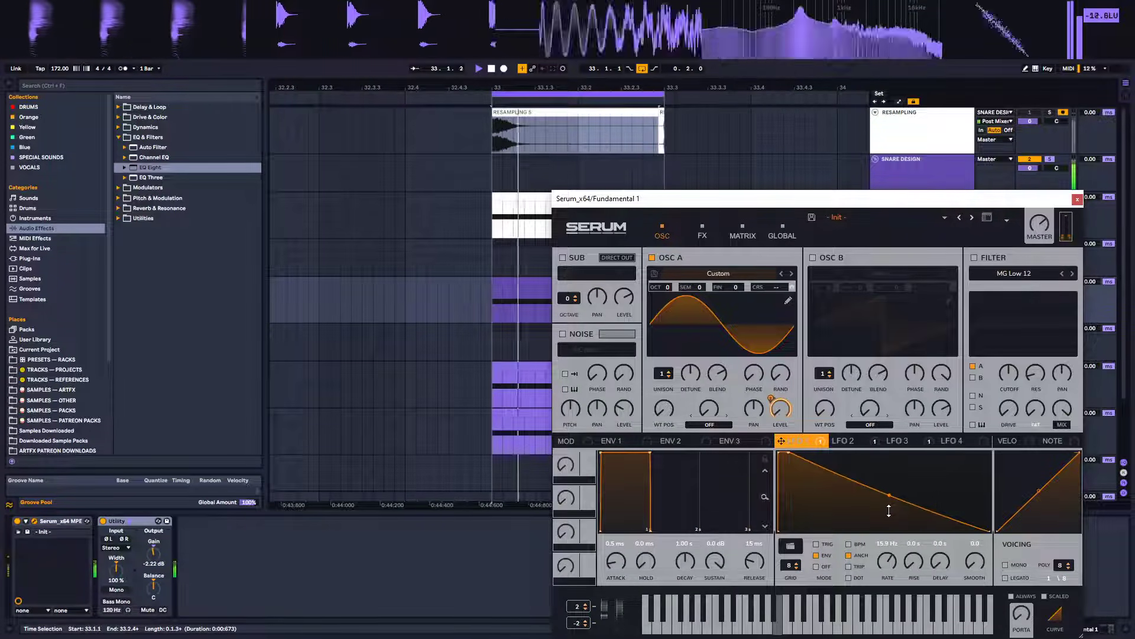
double_click(845, 479)
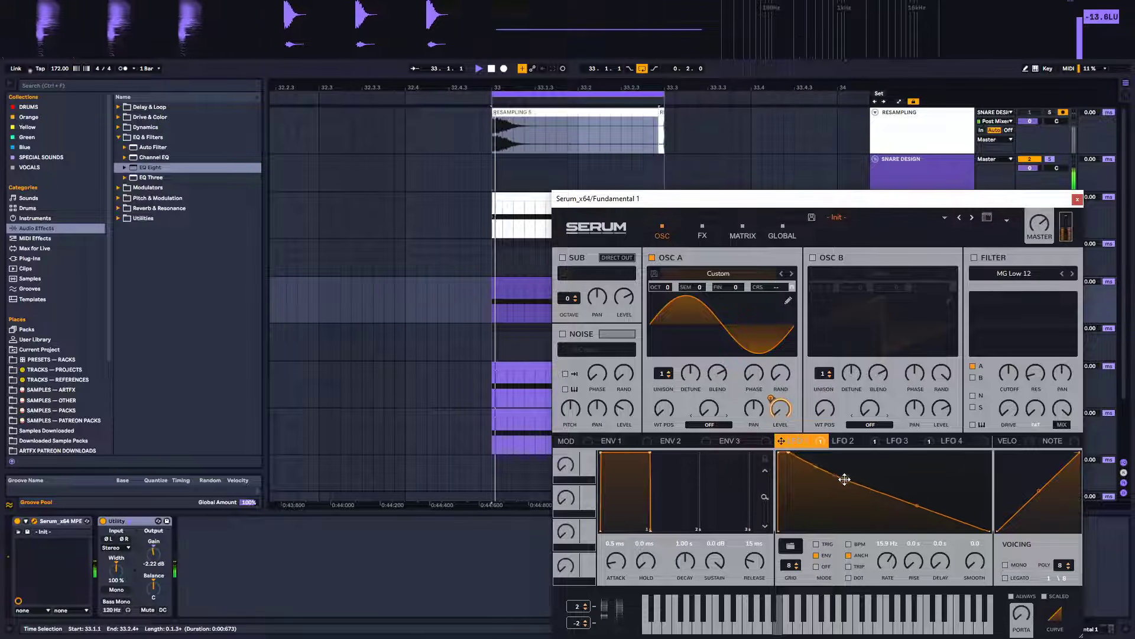
drag(845, 479, 852, 485)
drag(917, 506, 920, 521)
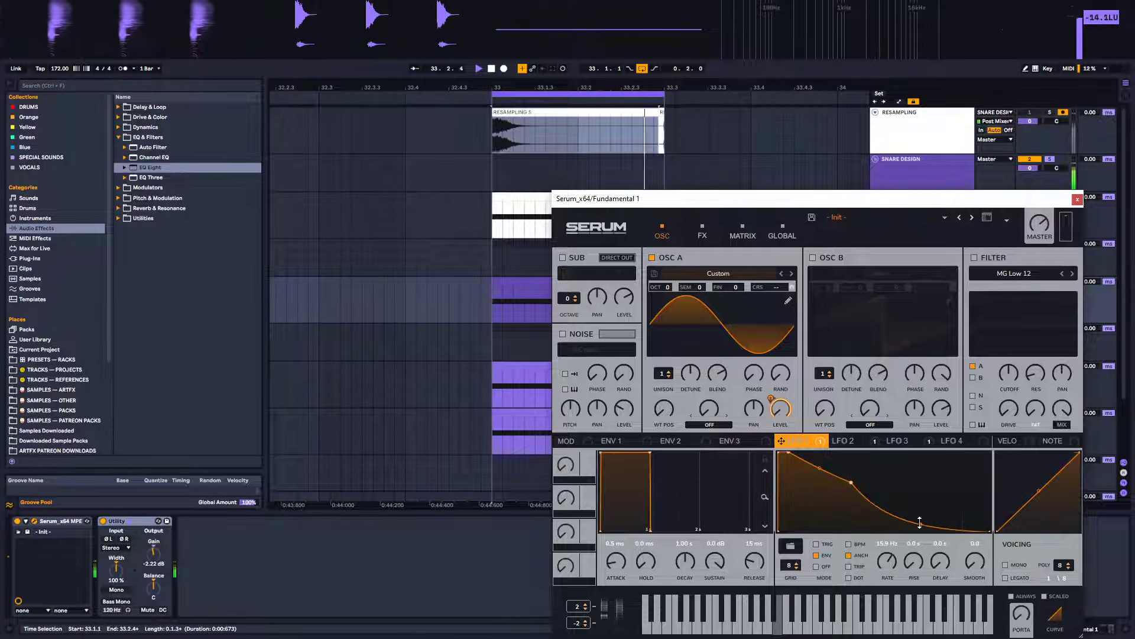
drag(850, 482, 839, 488)
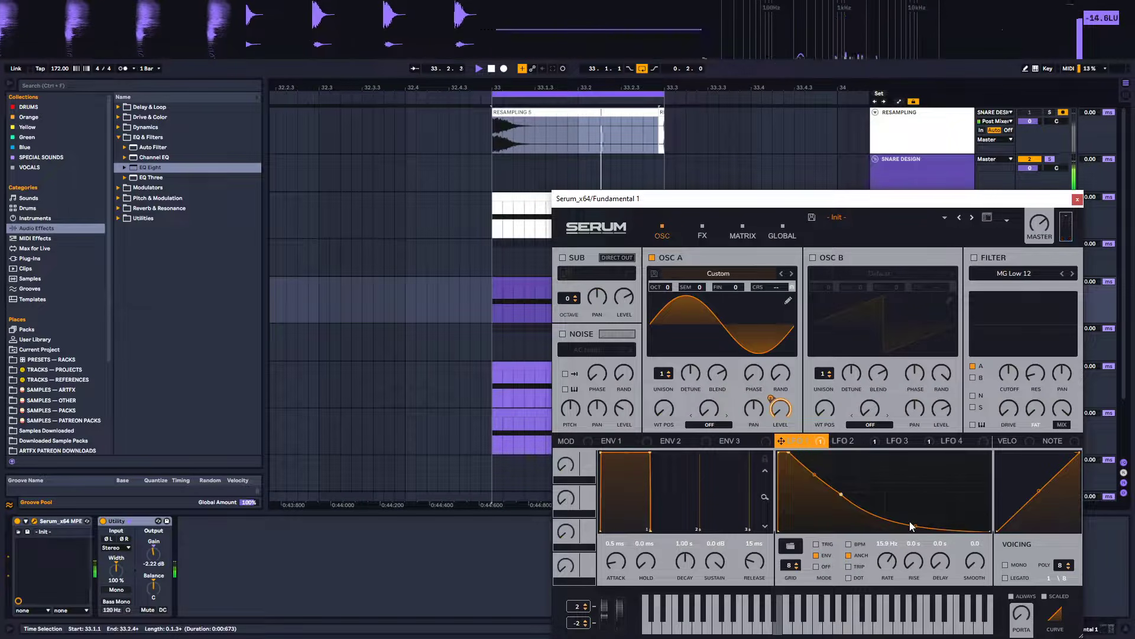
drag(917, 526, 917, 523)
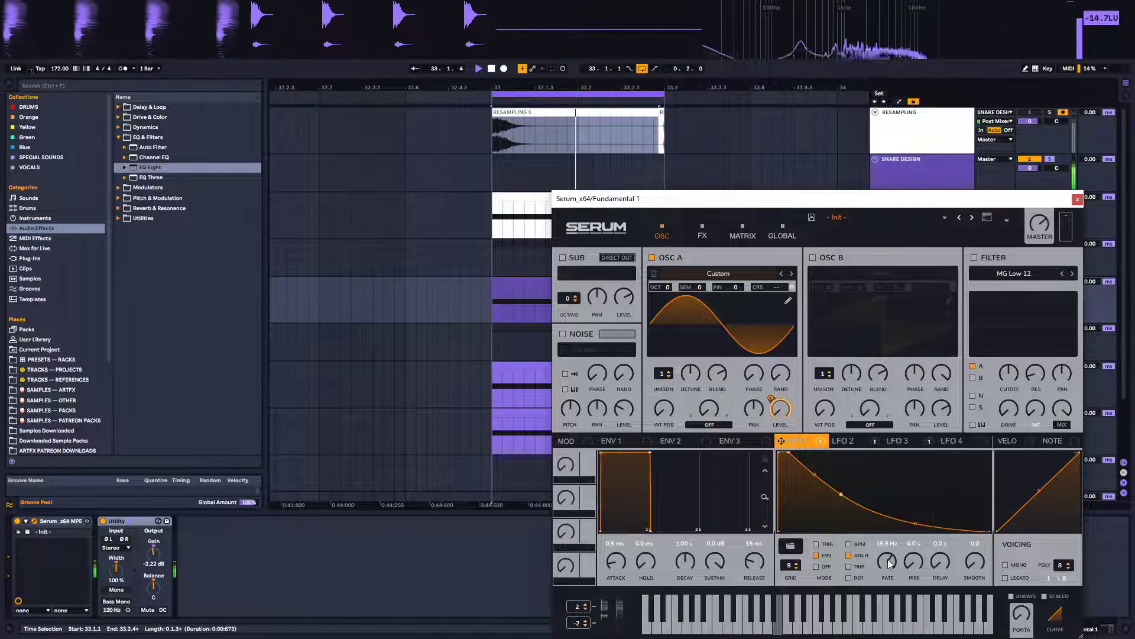
drag(888, 560, 887, 569)
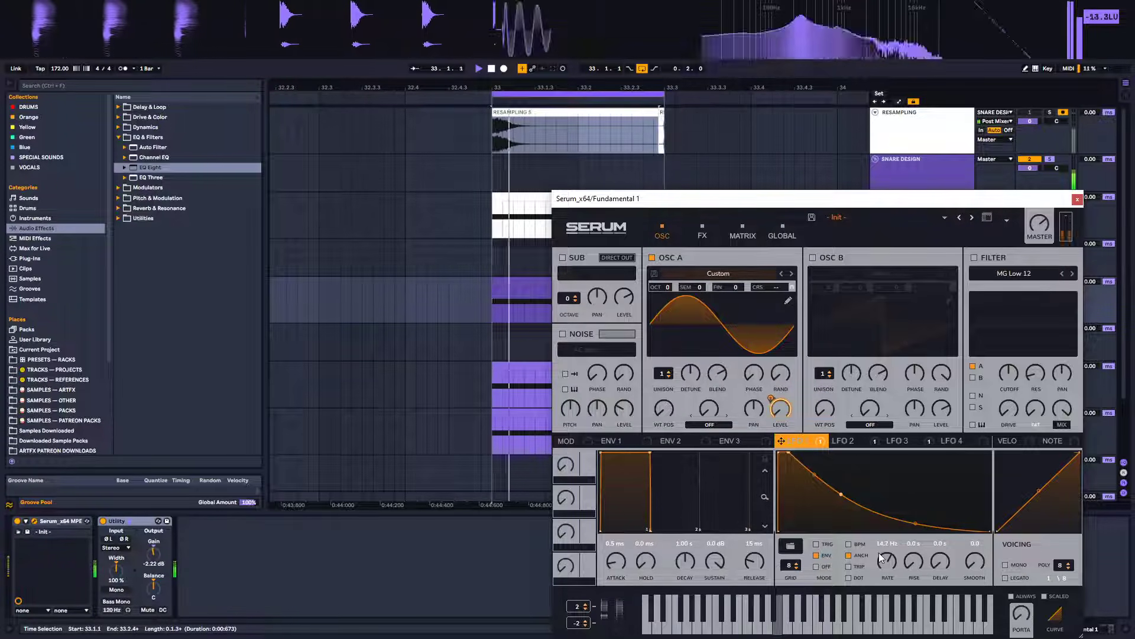
Raise LFO 2's rate to about 73.3 Hz
click(851, 441)
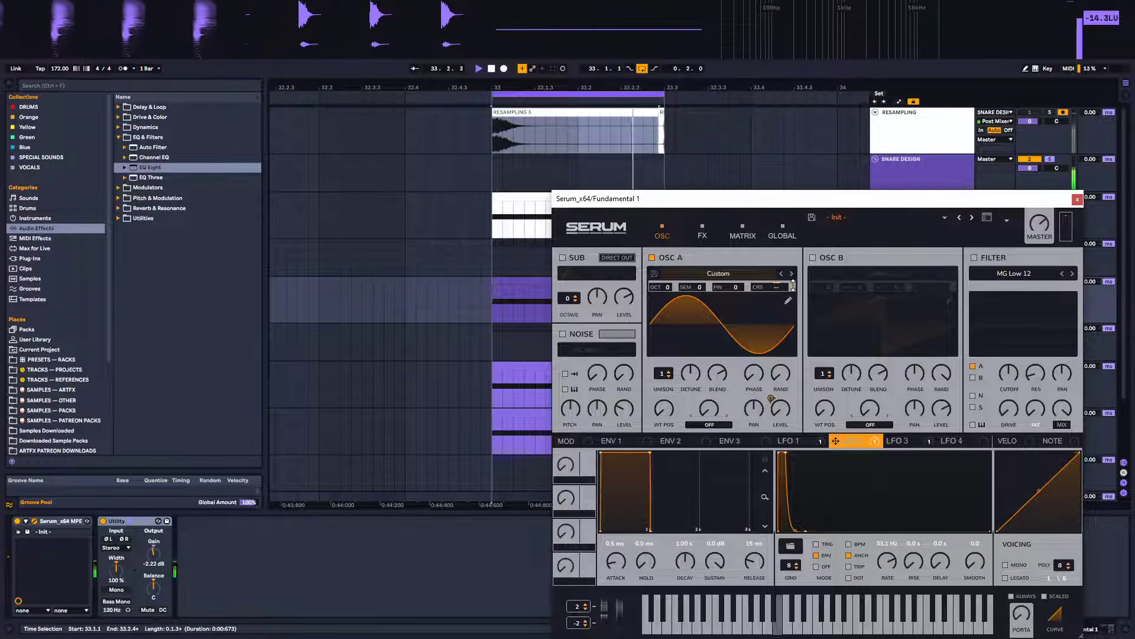
mouse_move(793, 286)
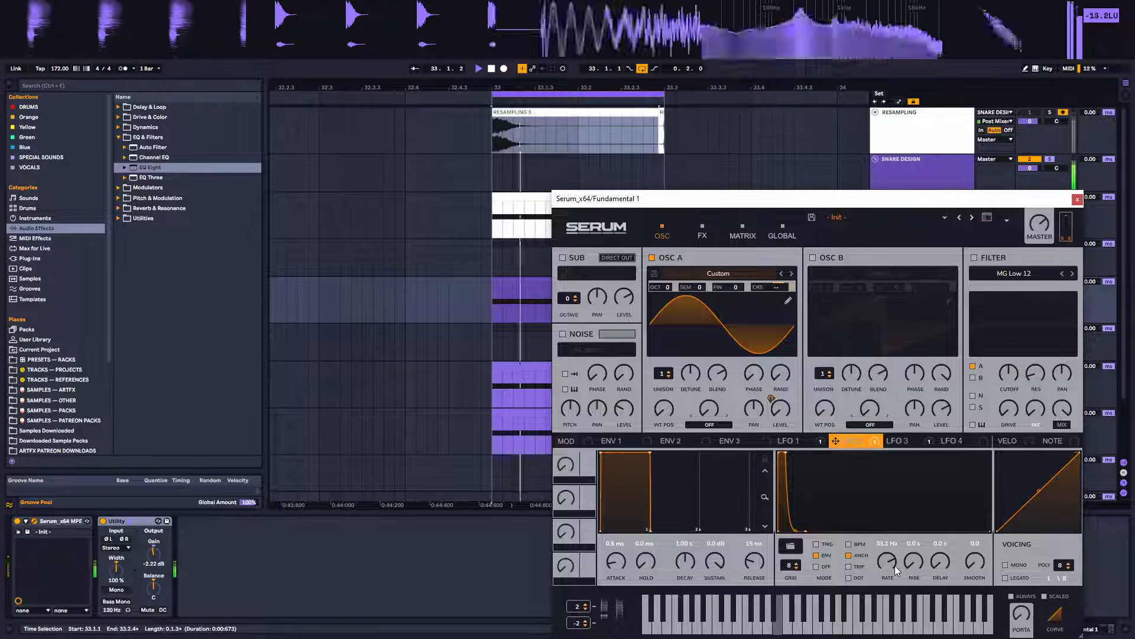
drag(889, 568, 886, 544)
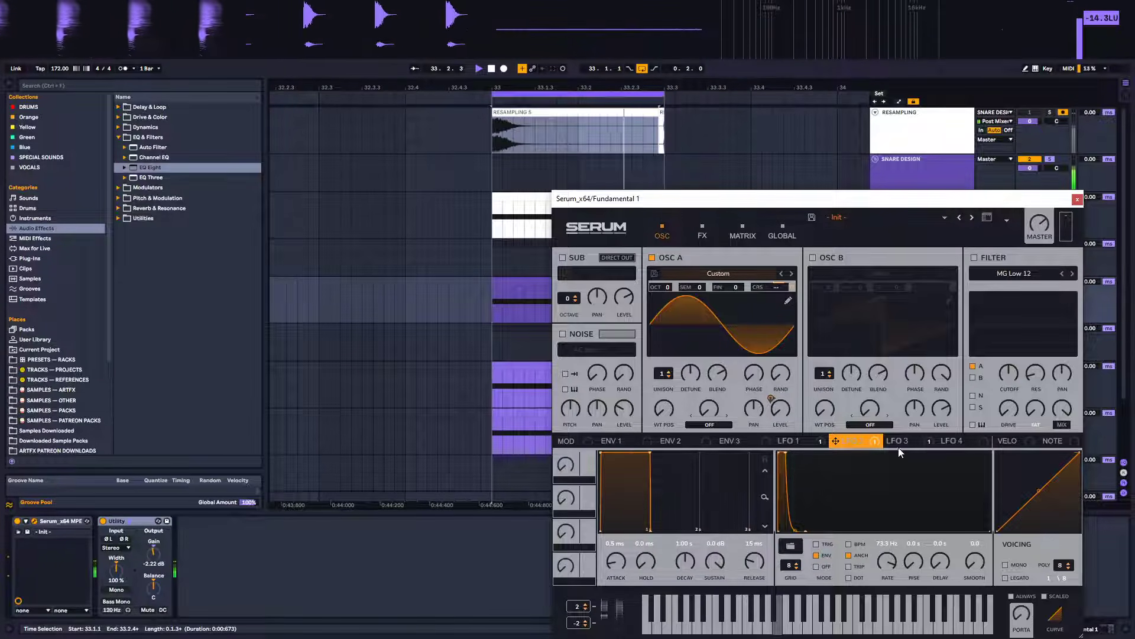
Adjust LFO 3's rate, settling on 32.4 Hz while auditioning
click(897, 442)
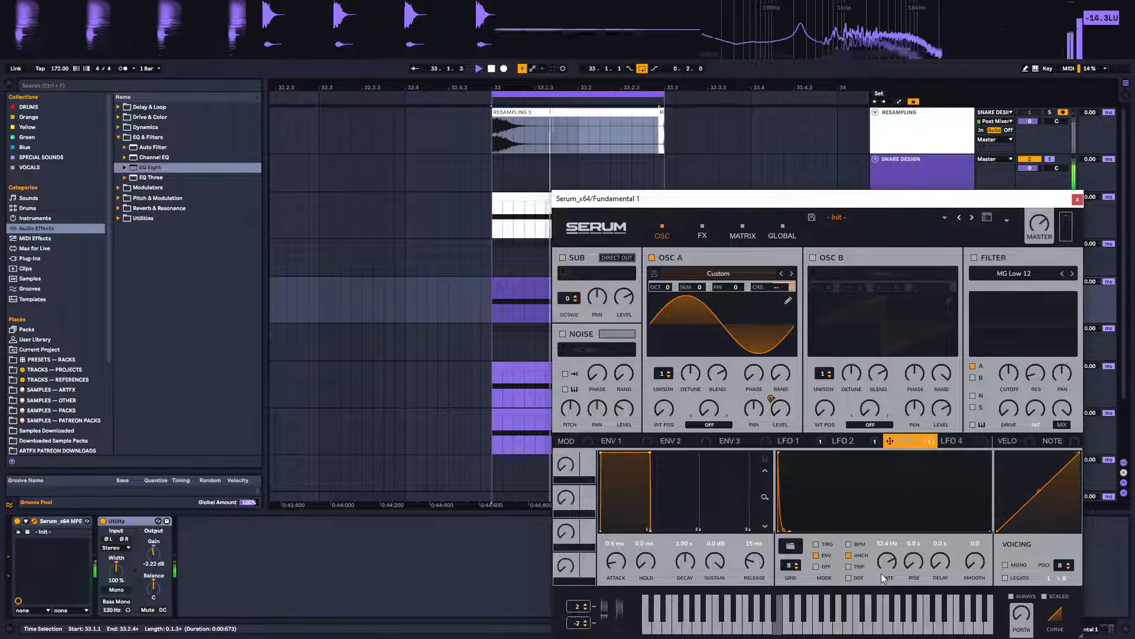
scroll(883, 558, up, 2)
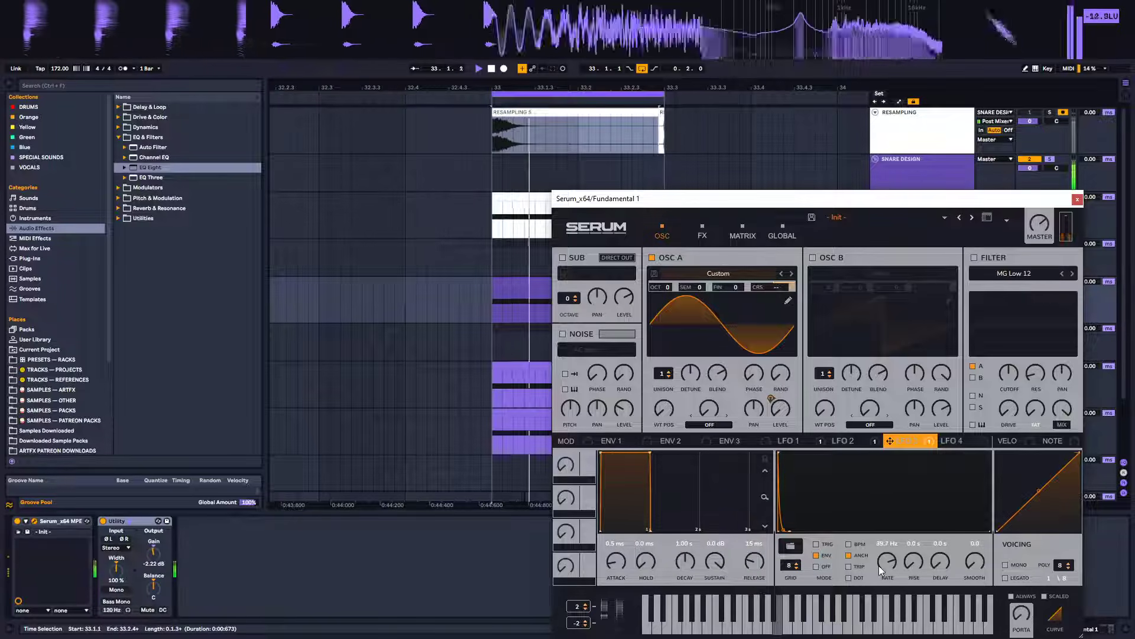
scroll(877, 567, up, 3)
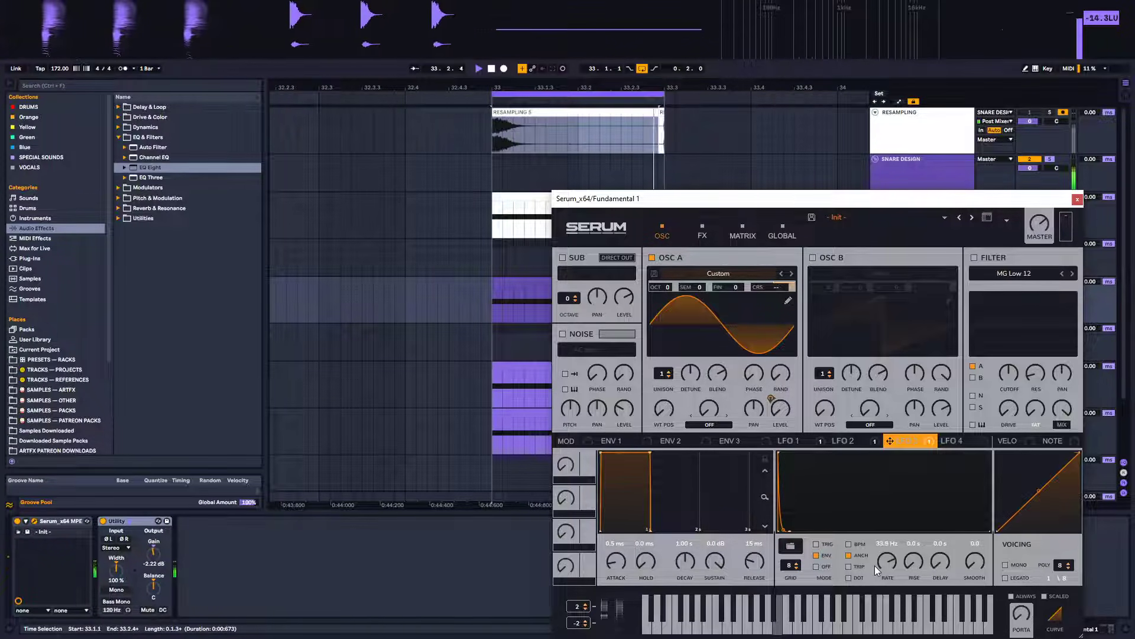
click(846, 444)
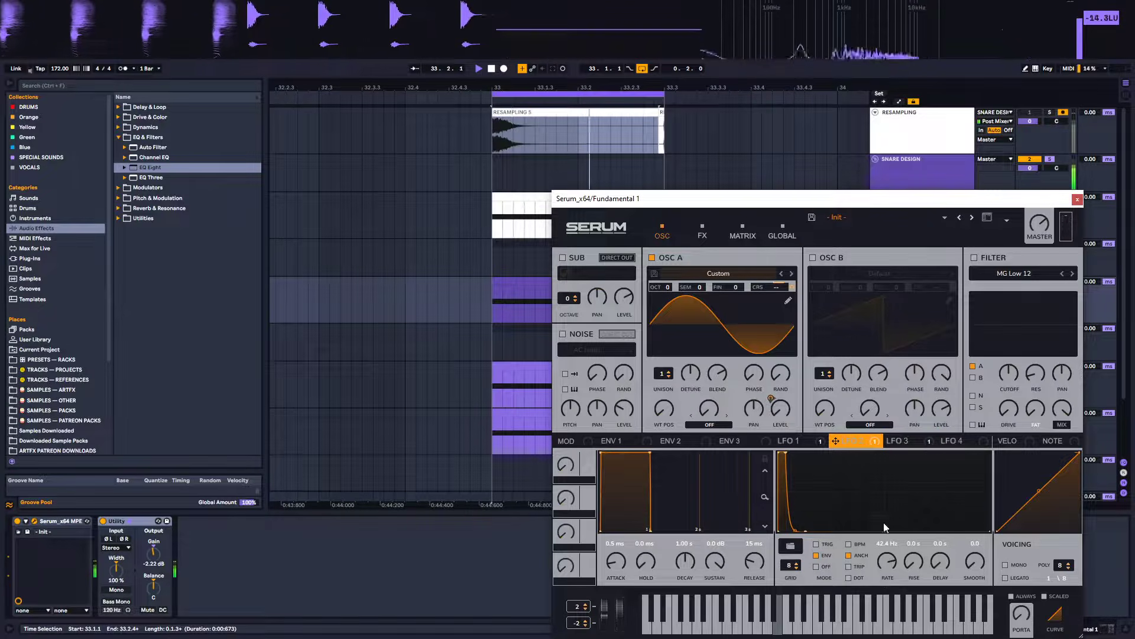
click(895, 441)
drag(888, 563, 877, 559)
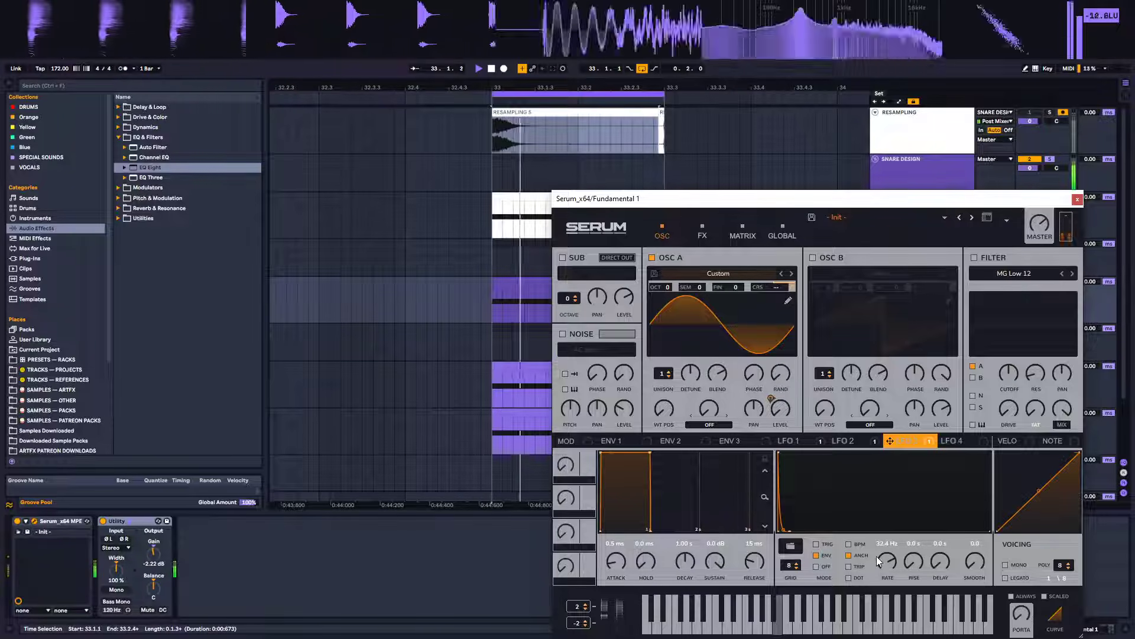
Lower the tail of LFO 2's envelope, set its rate to 37.1 Hz, and close Serum
click(855, 441)
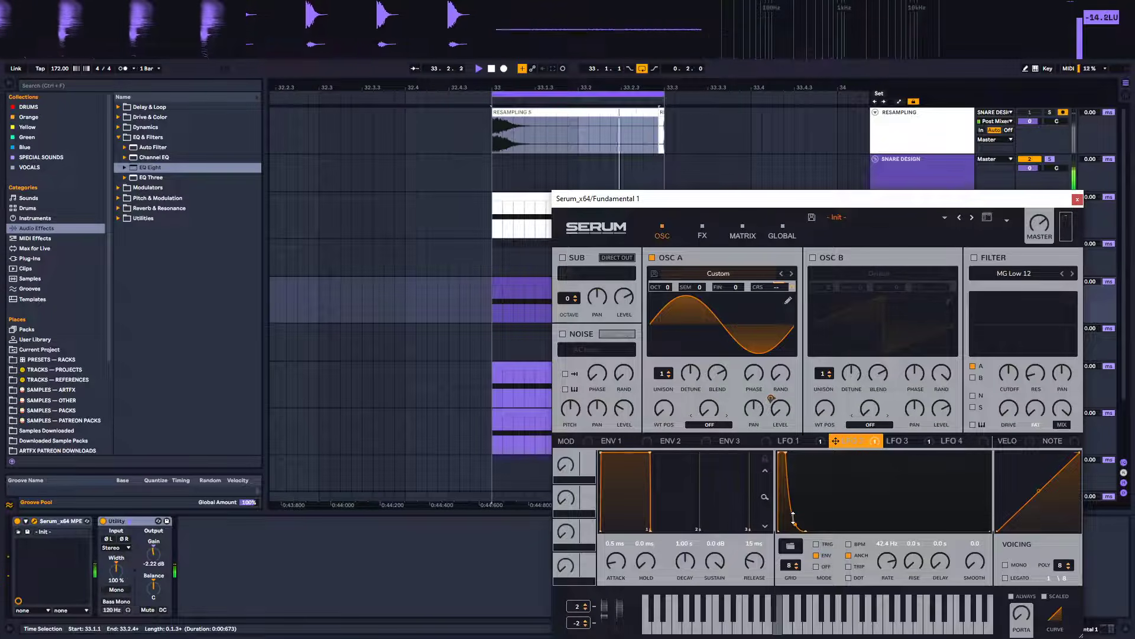
drag(793, 514, 793, 527)
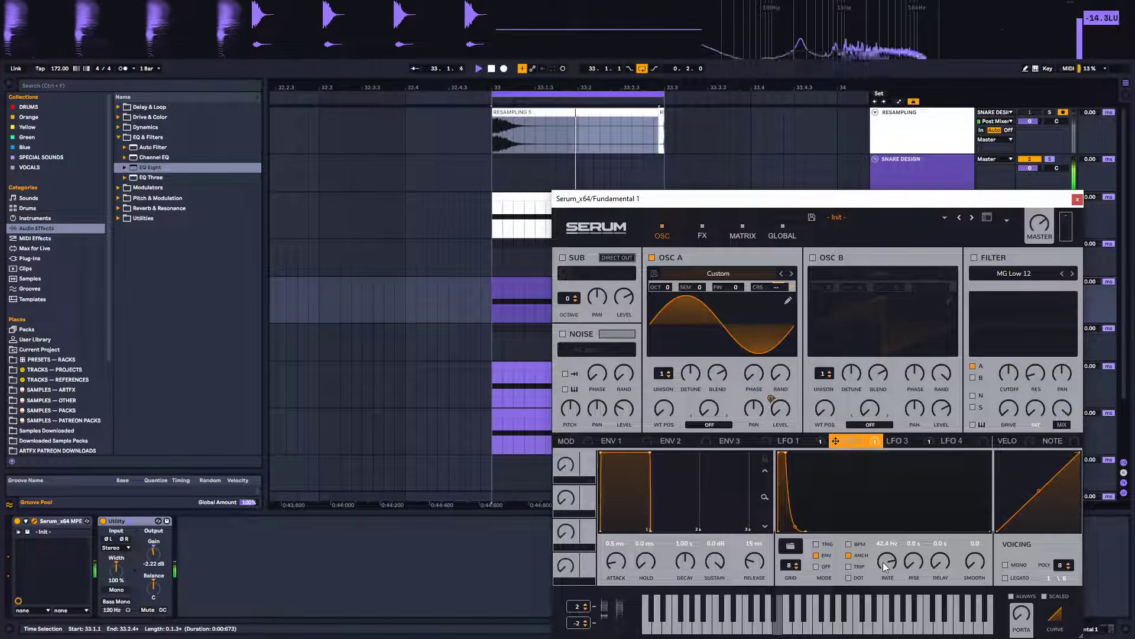
mouse_move(878, 549)
mouse_down()
mouse_move(868, 566)
mouse_move(864, 549)
mouse_up()
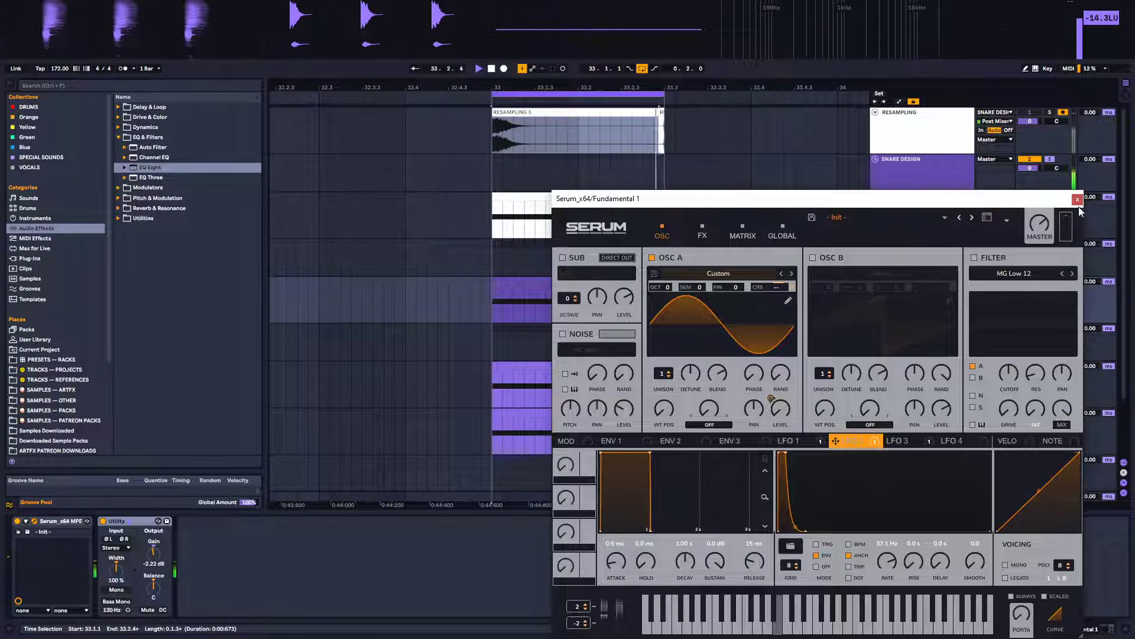
click(1078, 199)
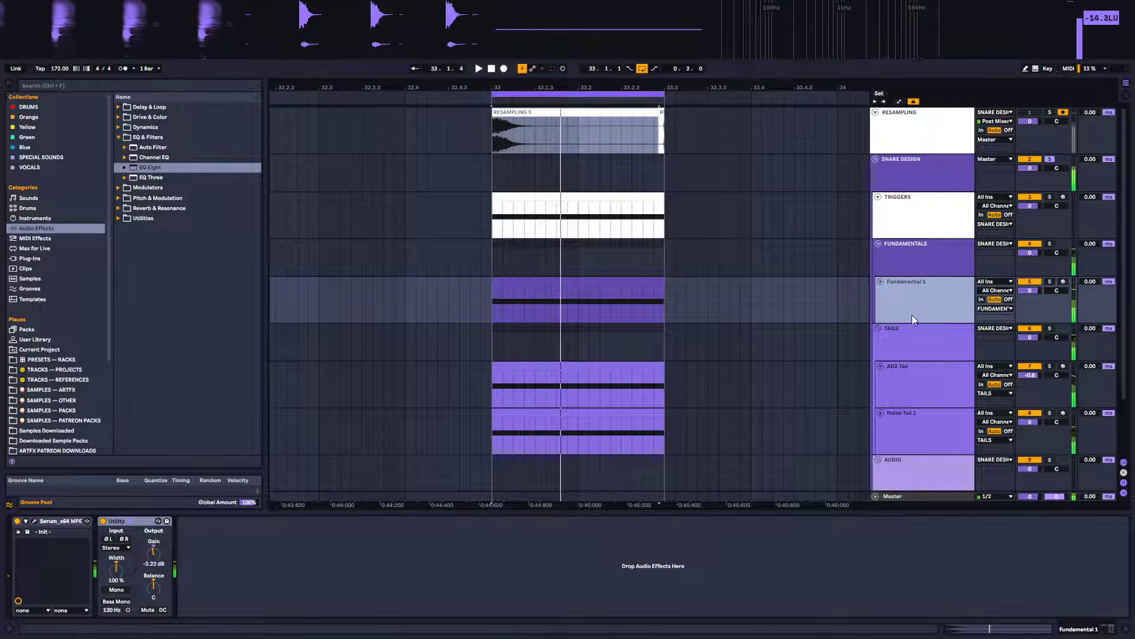
Select the AD2 Tail track, collapse its devices, and select the Noise Tail 1 track to view its device chain
click(910, 376)
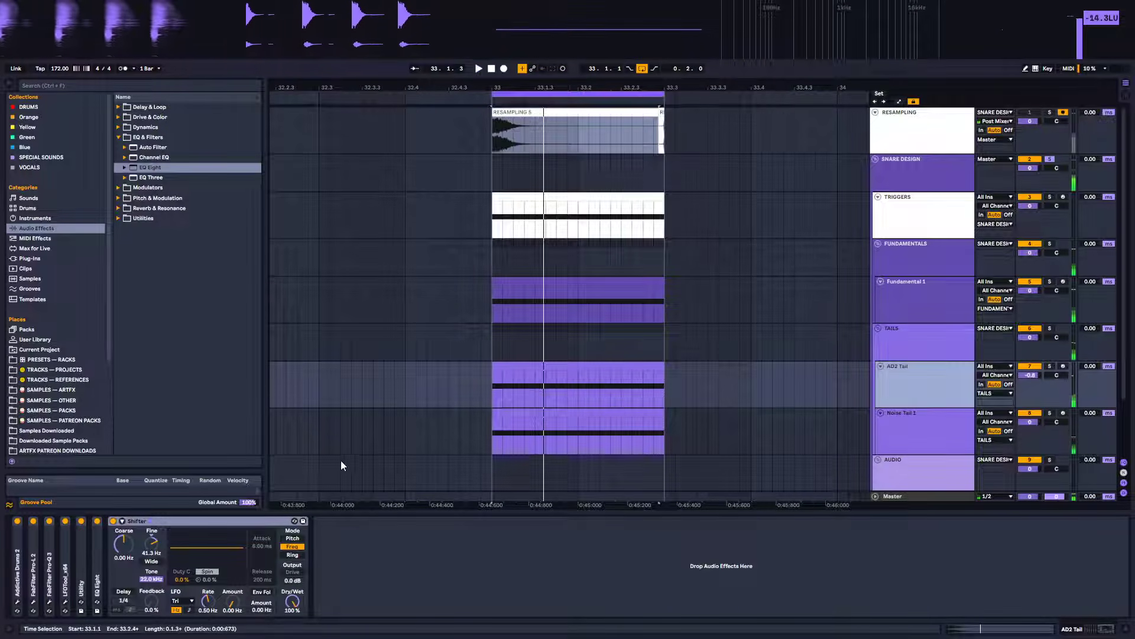
double_click(137, 520)
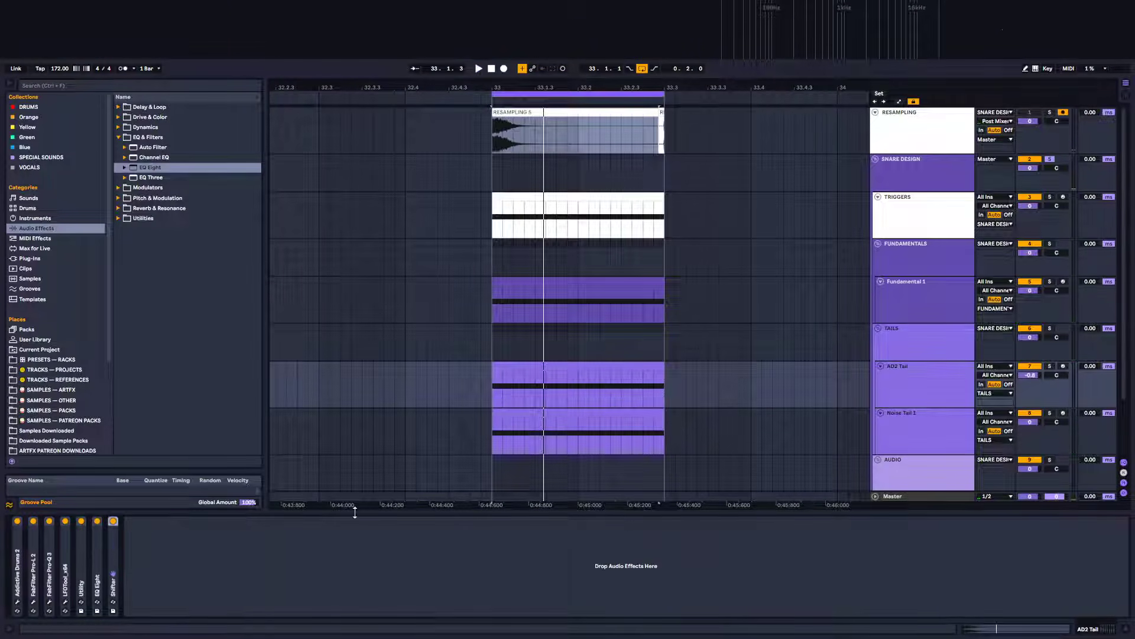
click(916, 416)
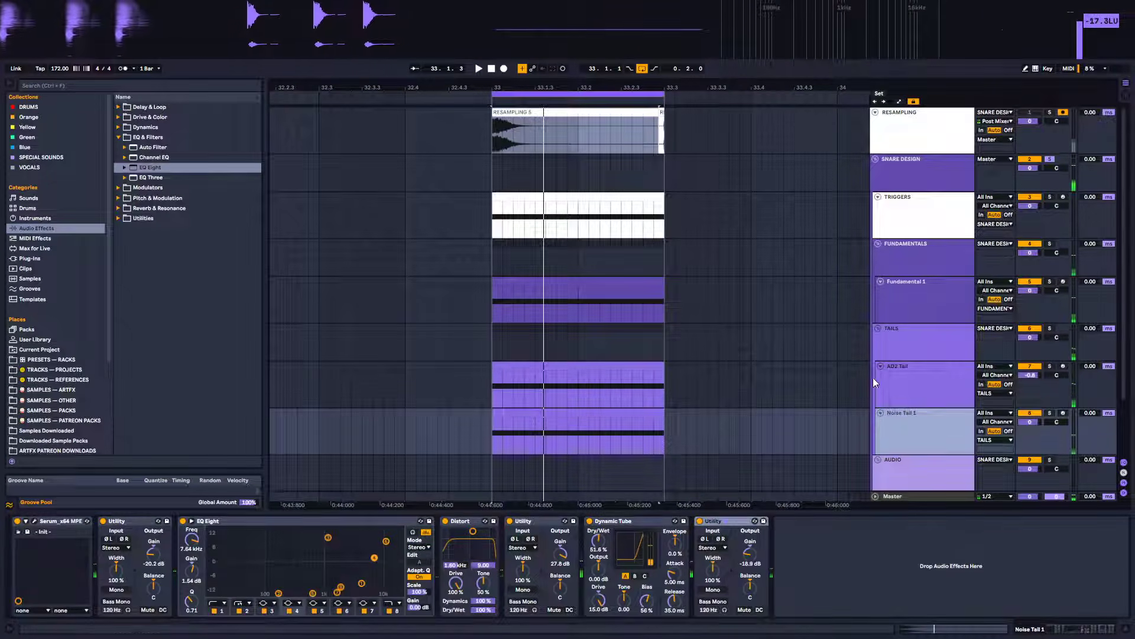
Set the Master track's CHECKS rack Stereo Select to Stereo while auditioning the snare
click(912, 338)
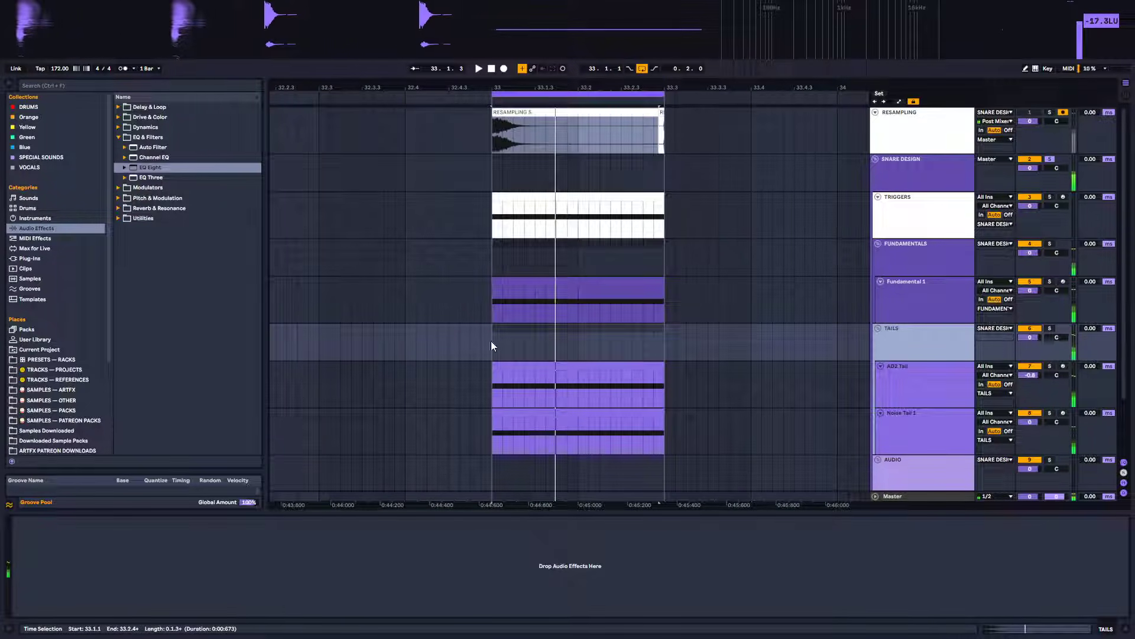
click(905, 496)
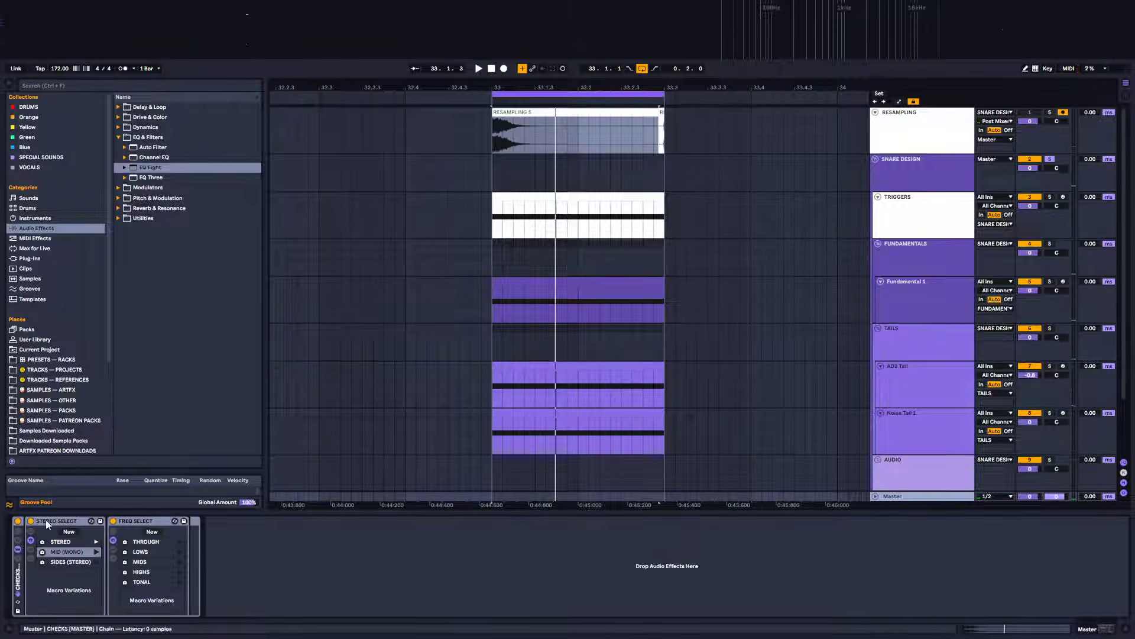
key(space)
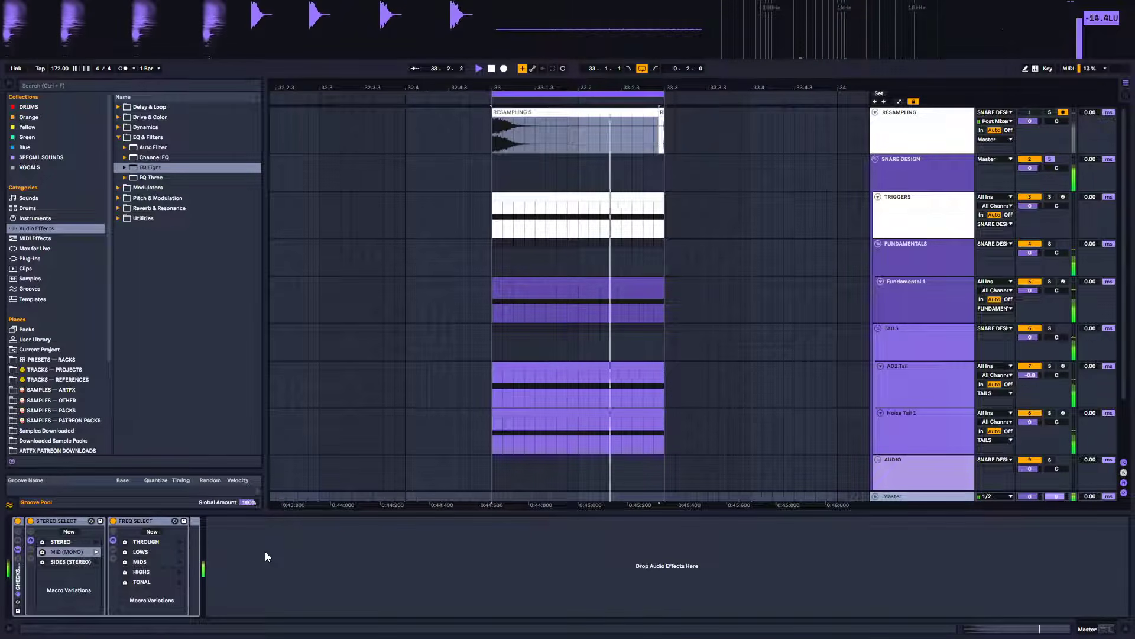
click(97, 541)
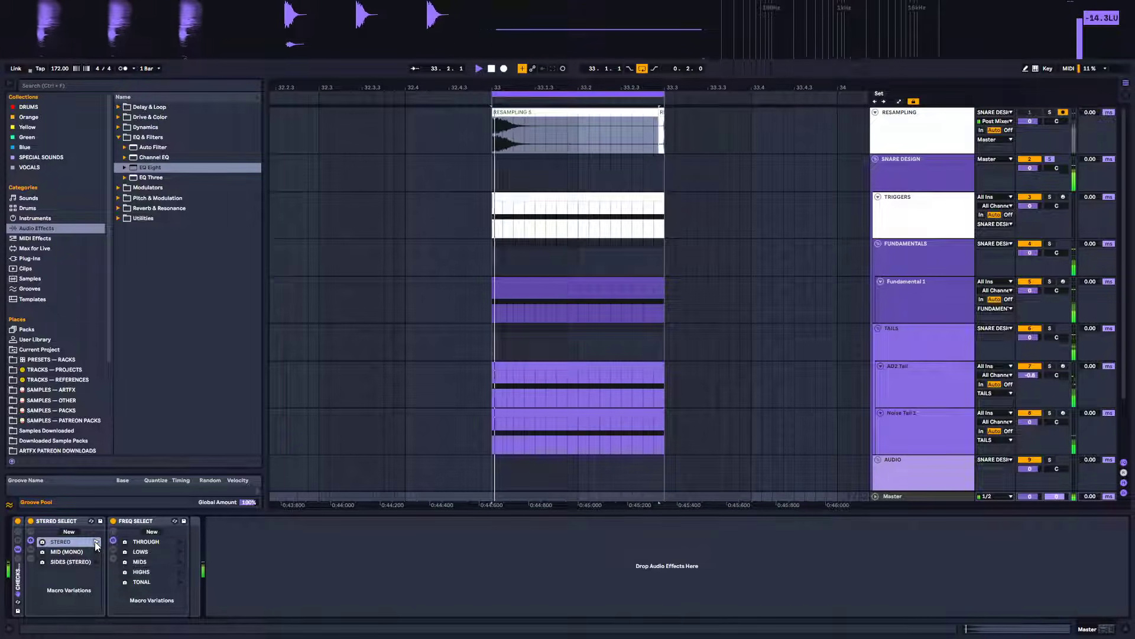
key(space)
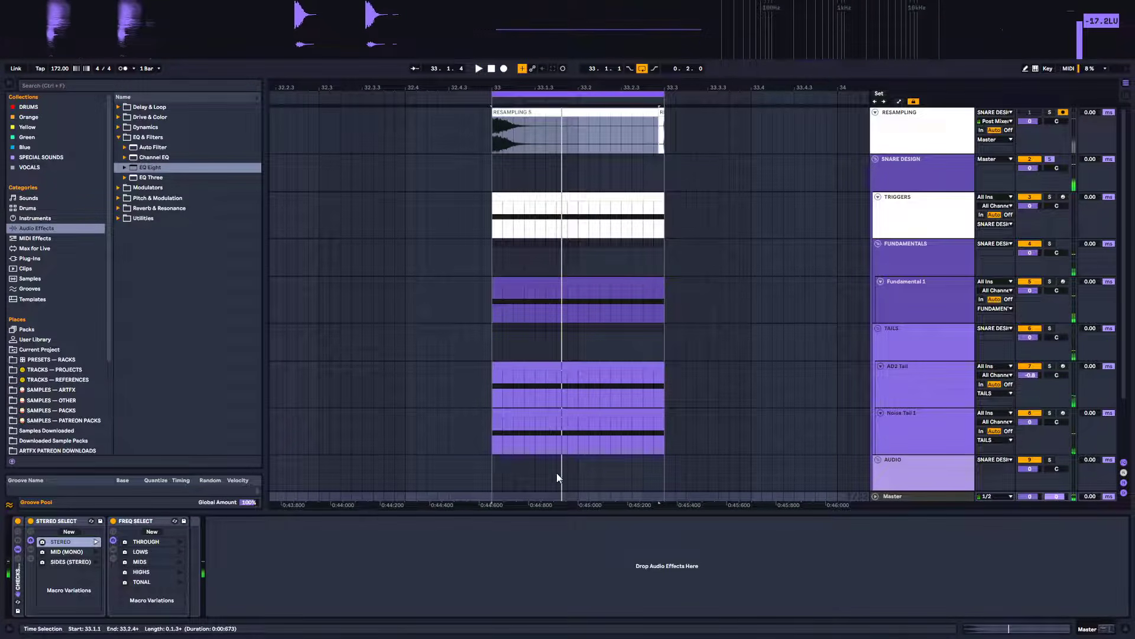
Add an EQ Eight to the TAILS group track and start playback
click(909, 400)
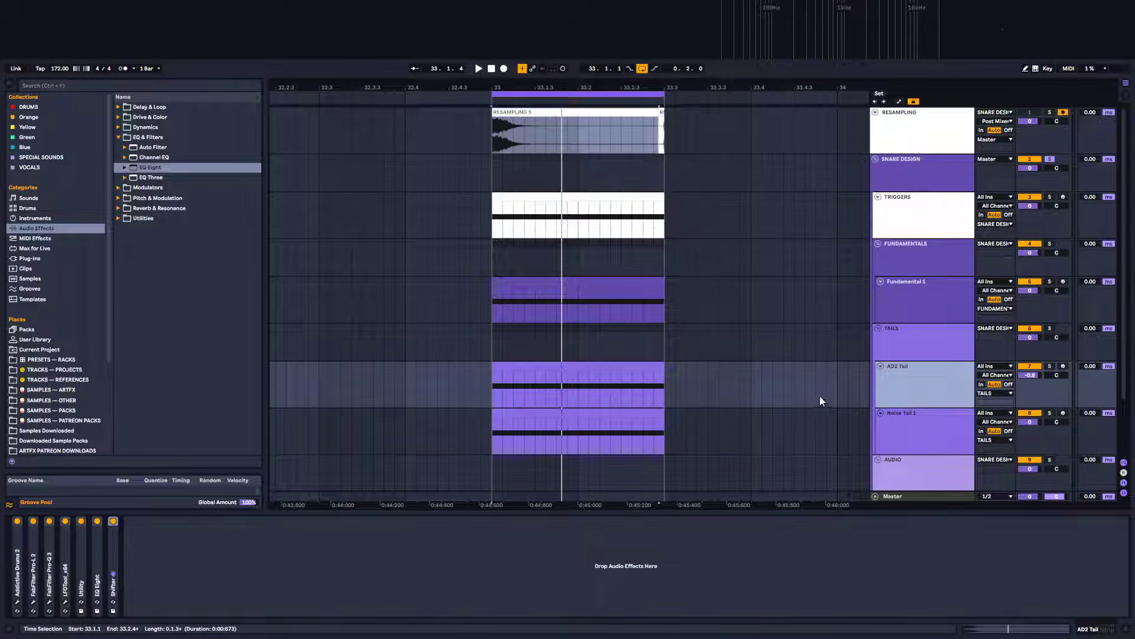
click(925, 430)
click(913, 342)
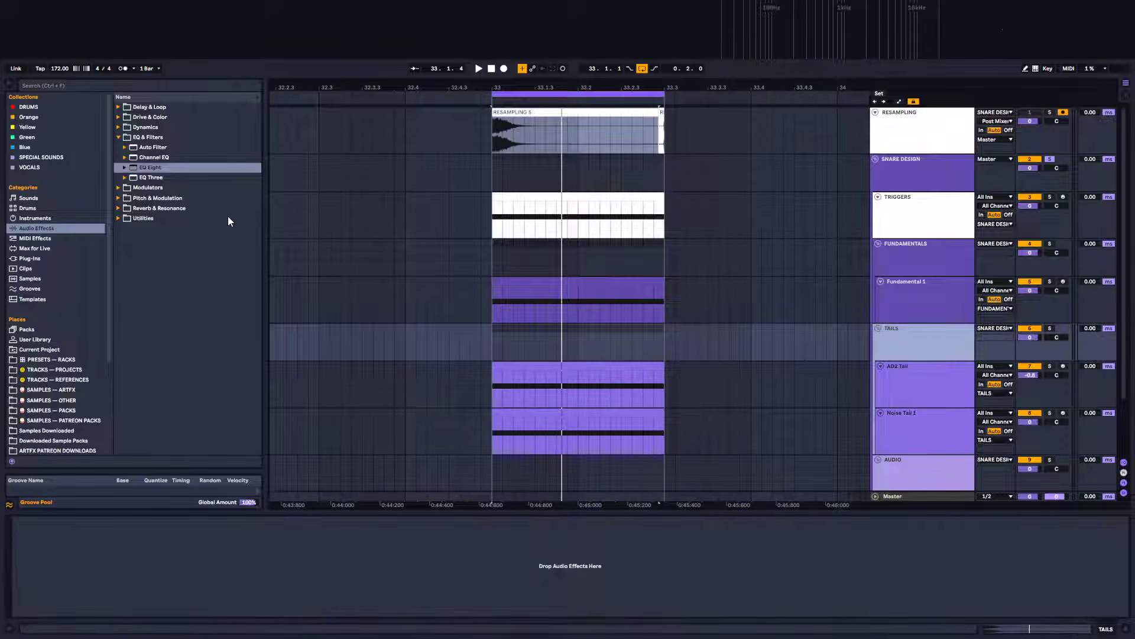
click(142, 169)
drag(346, 561, 556, 528)
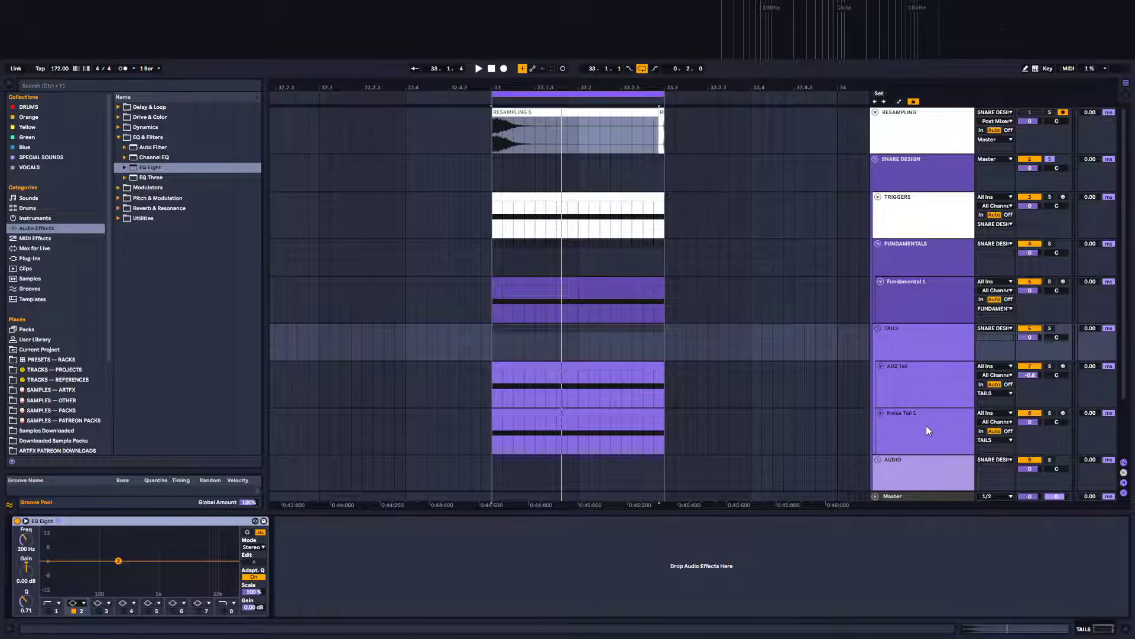
key(space)
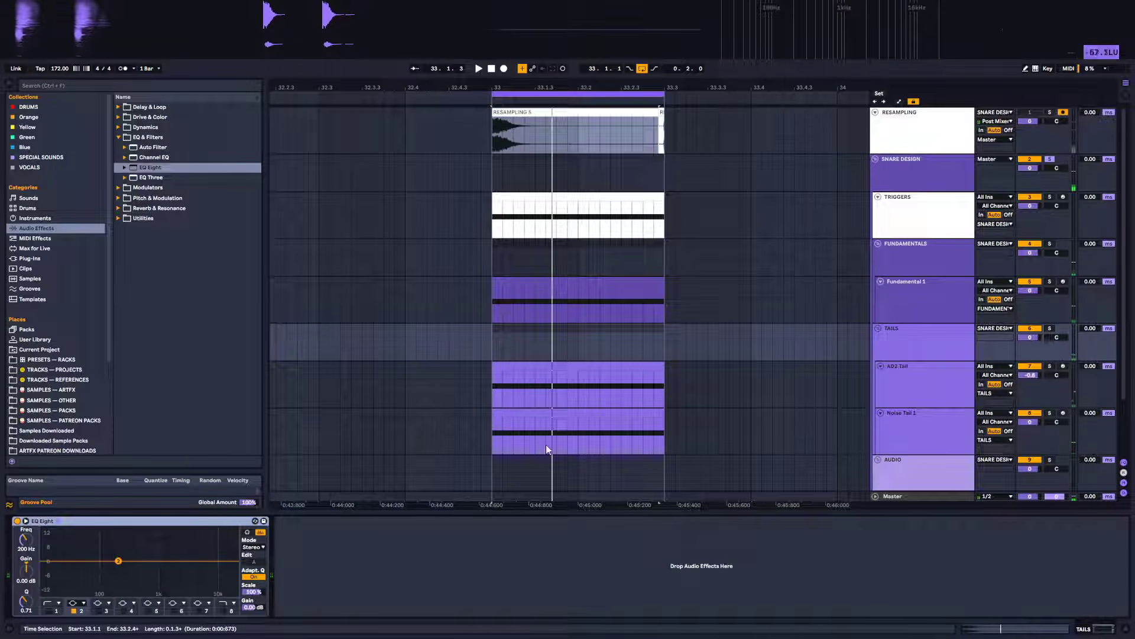
Add an EQ Eight at the end of Noise Tail 1's chain and set its first band to a high-pass around 587 Hz
click(640, 397)
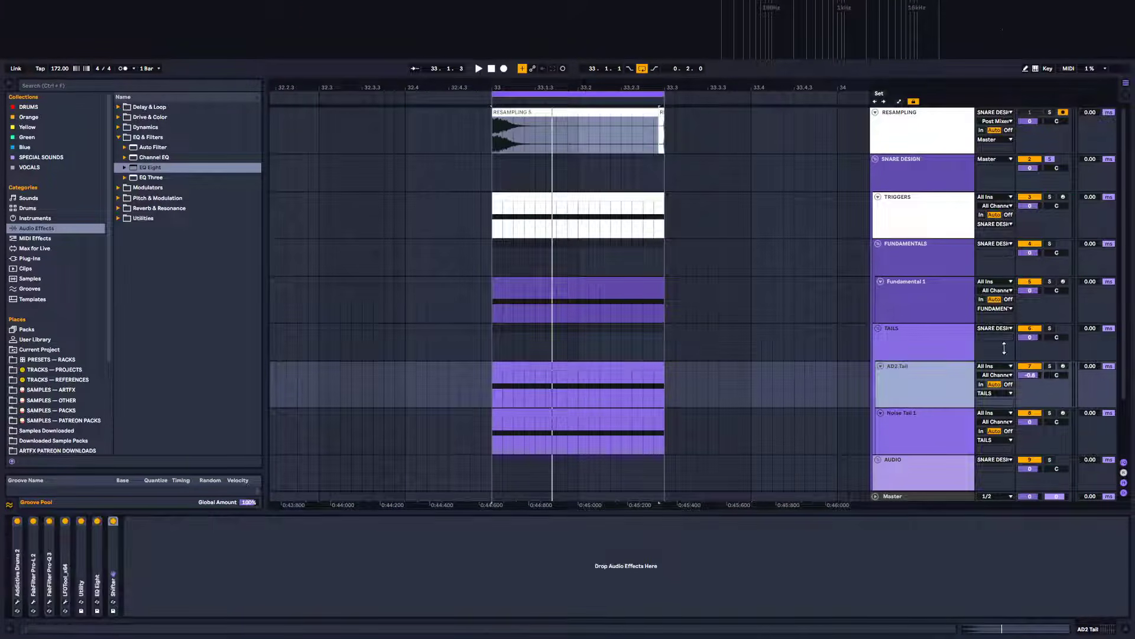
click(946, 419)
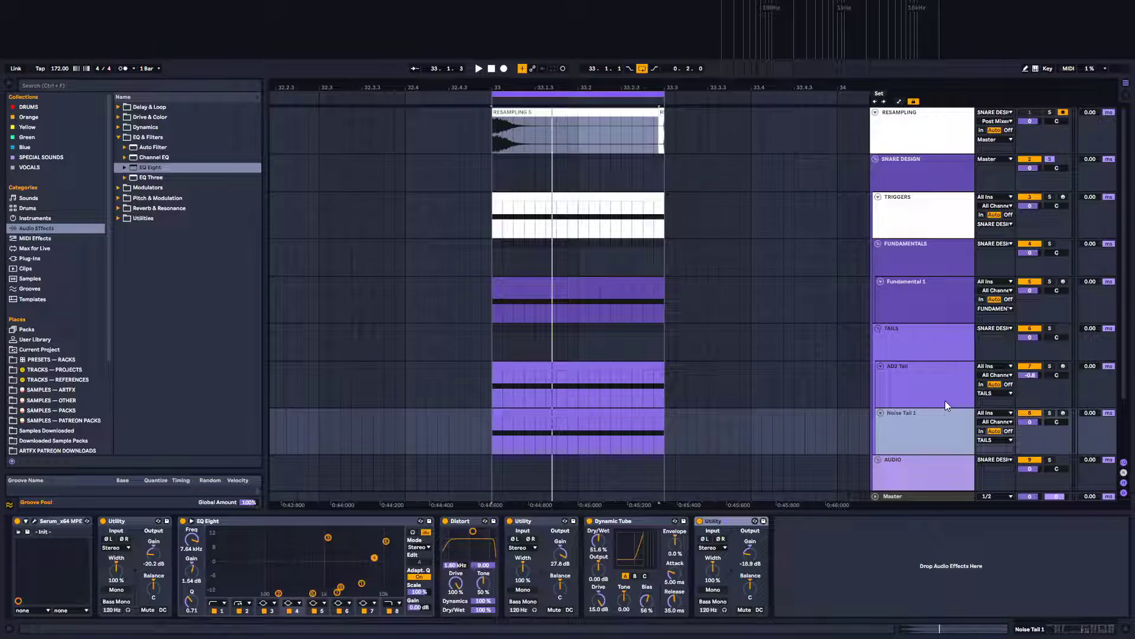
click(945, 354)
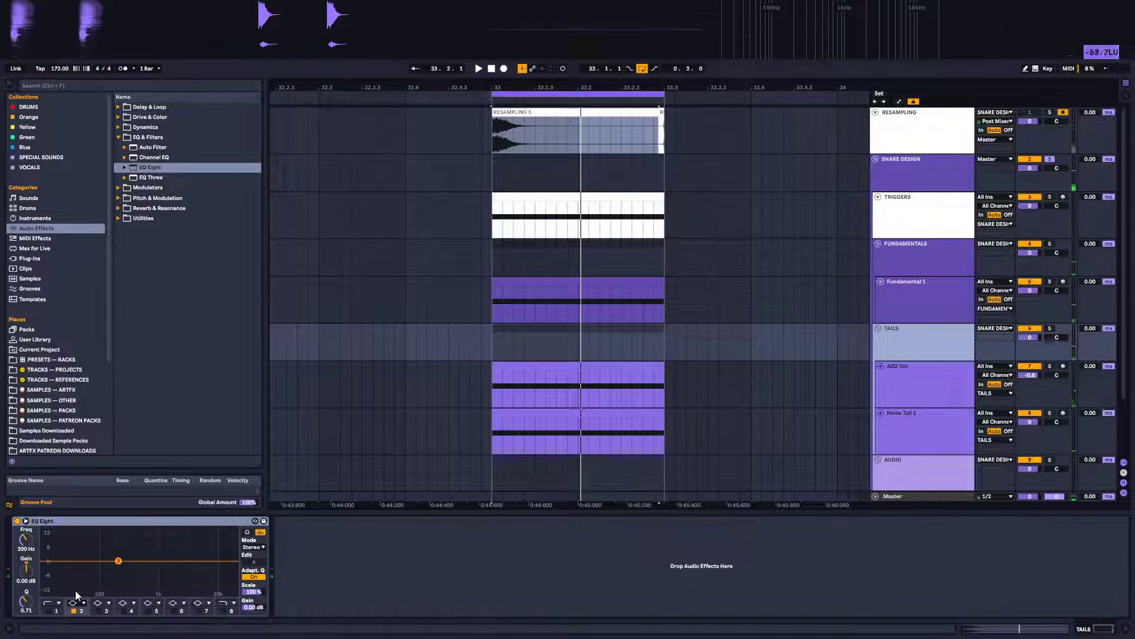
click(926, 393)
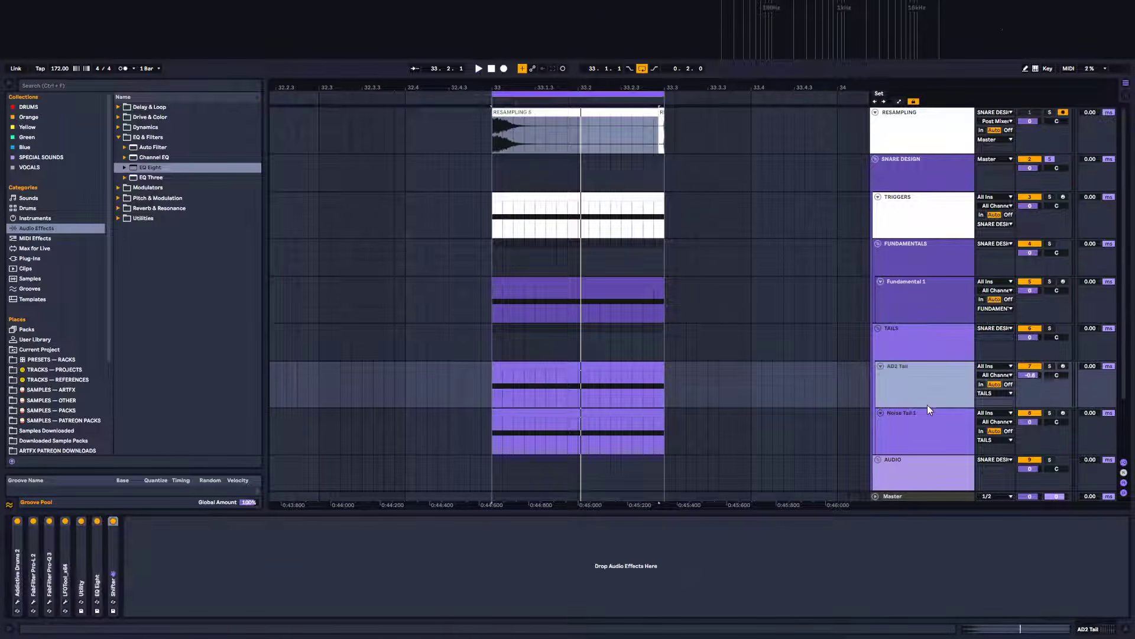
click(922, 435)
click(125, 167)
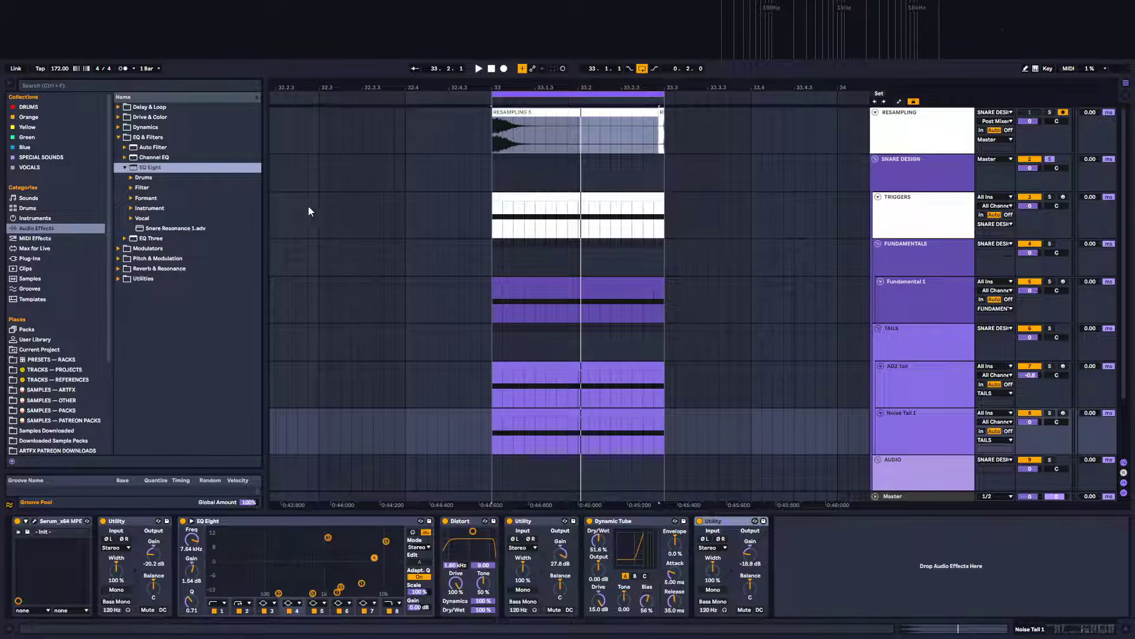
drag(150, 169, 828, 570)
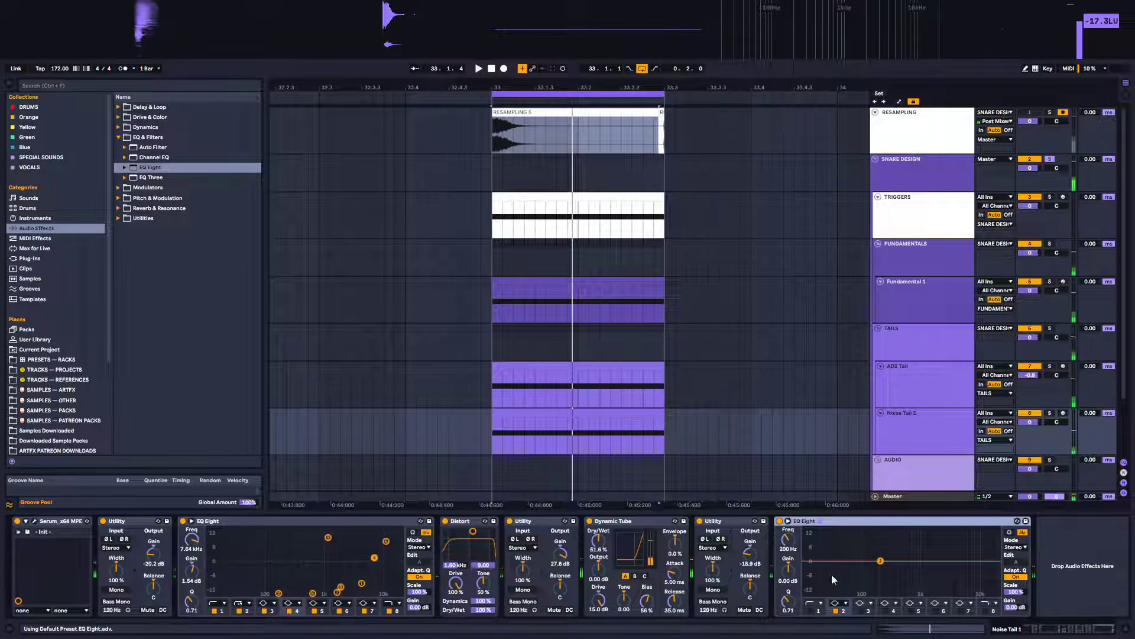
click(811, 609)
click(818, 603)
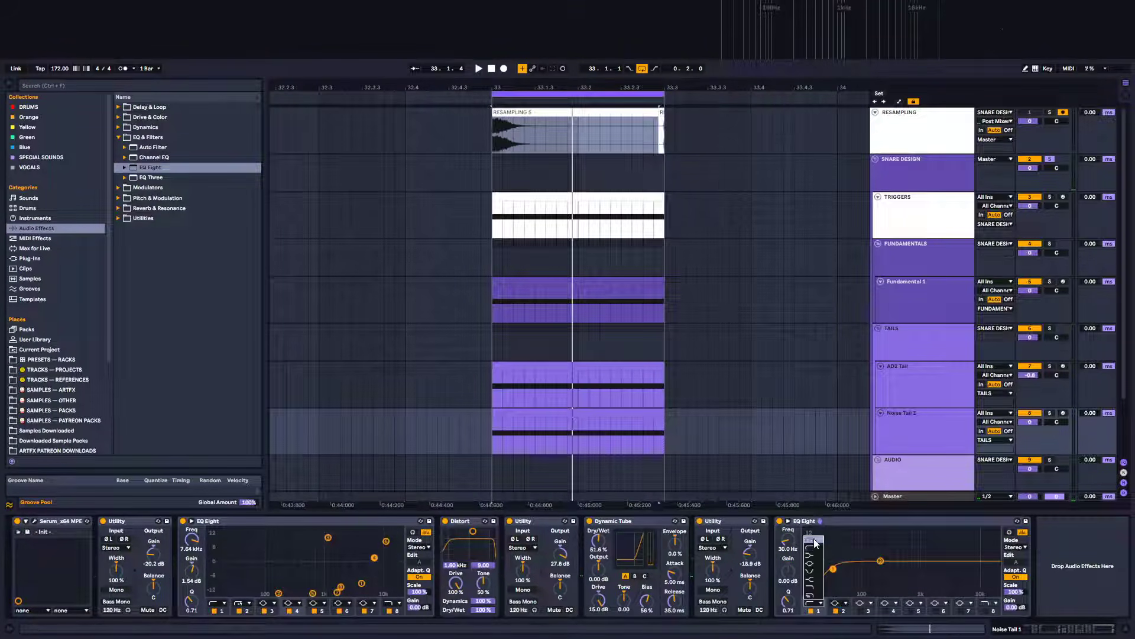
drag(857, 572, 907, 572)
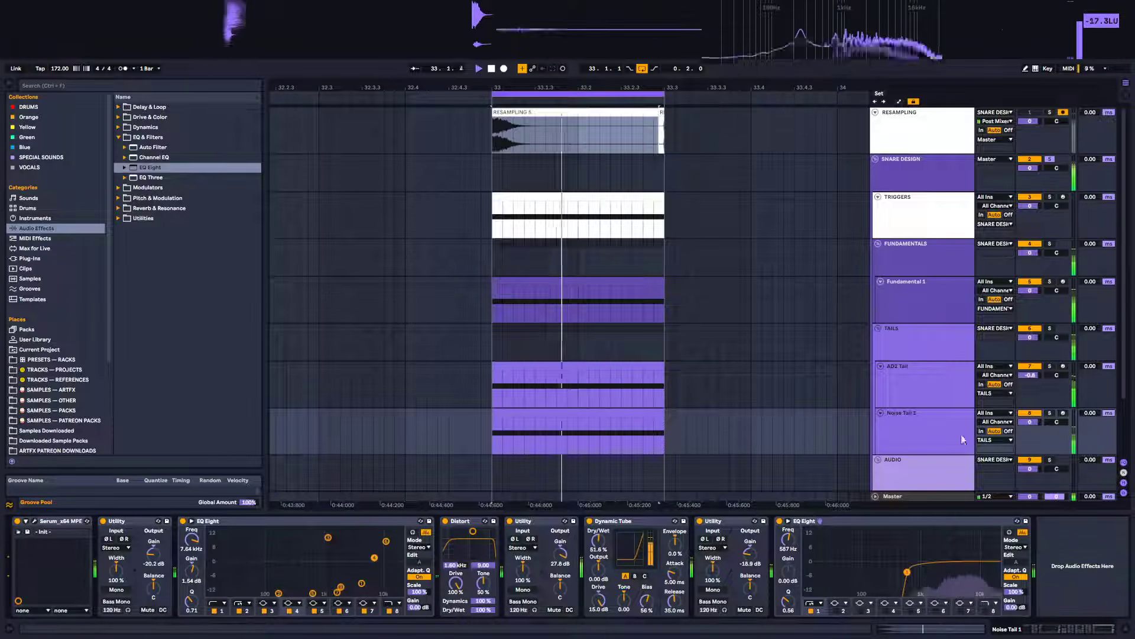
On the TAILS EQ Eight, boost band 2 to about 10.9 kHz and 3.35 dB, and enable Oversampling
click(926, 358)
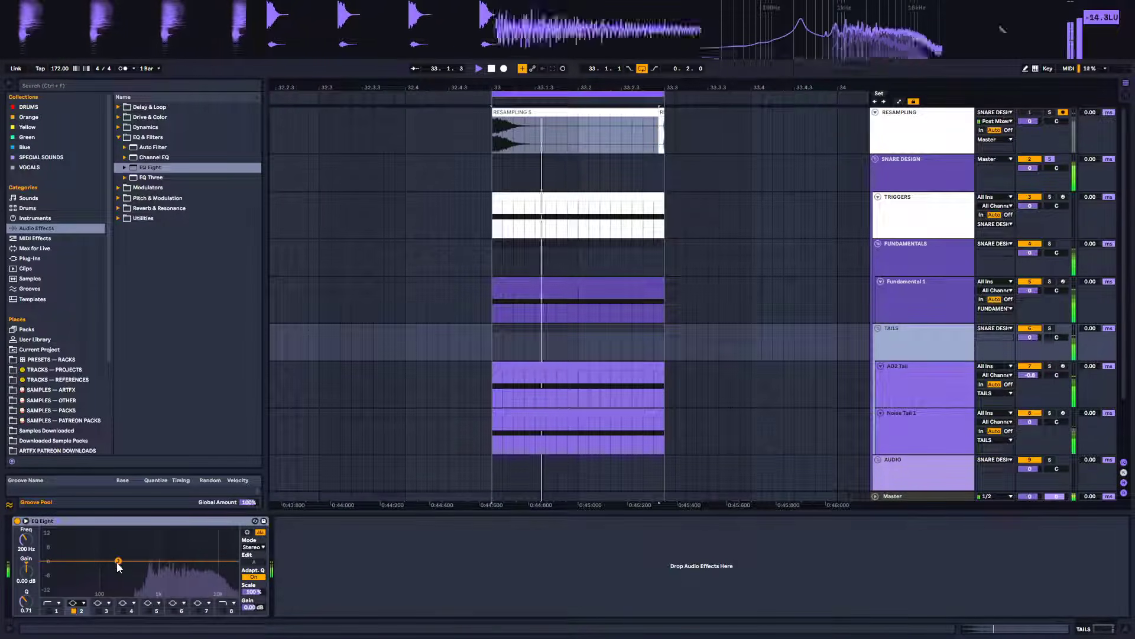
drag(118, 561, 218, 554)
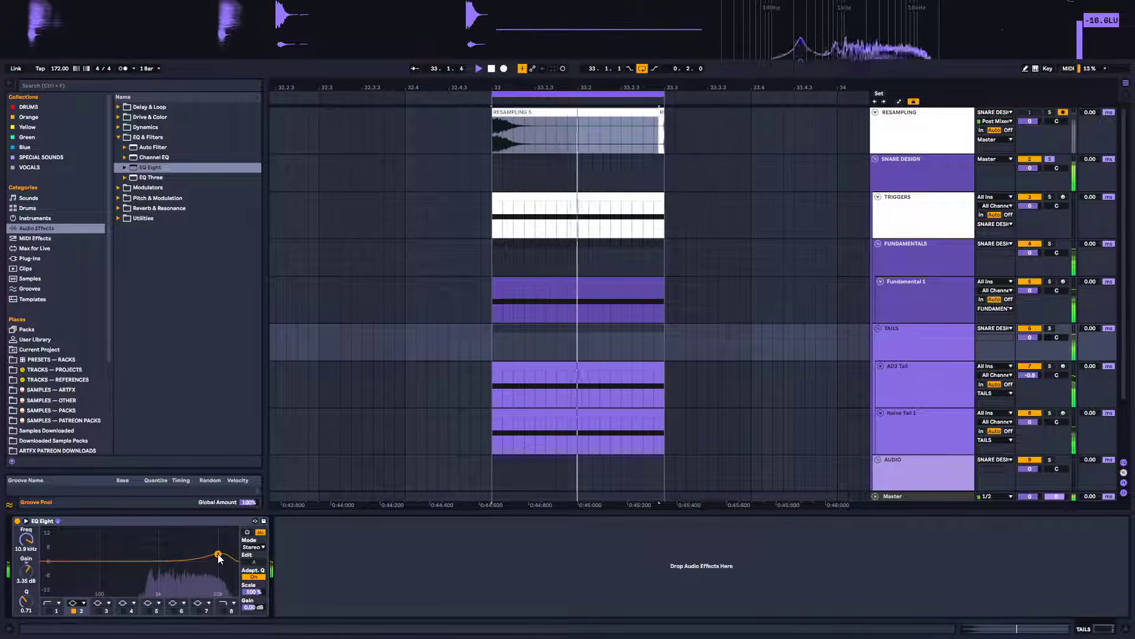
right_click(210, 521)
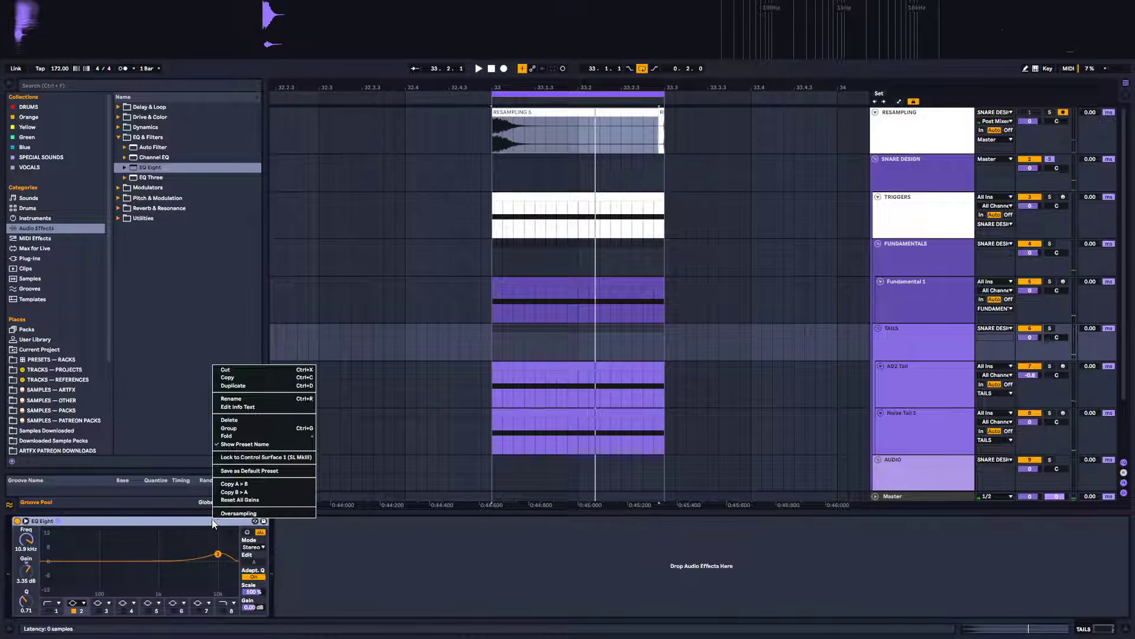
click(266, 512)
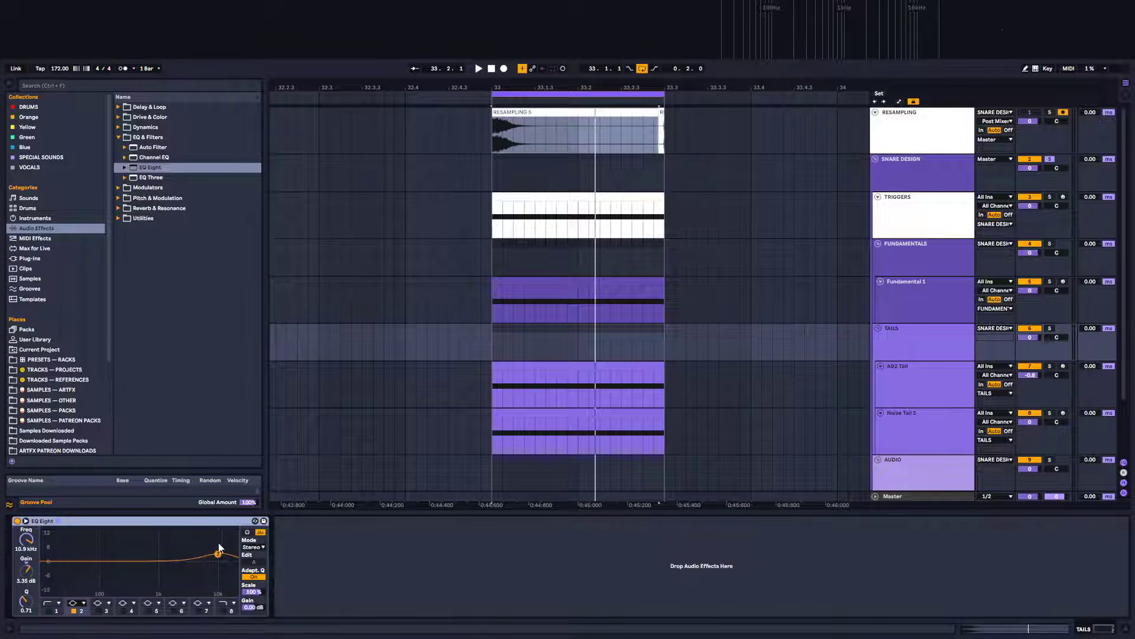
Fine-tune the TAILS high boost while auditioning, settling on about 12.1 kHz and 1.36 dB
key(space)
drag(218, 554, 215, 556)
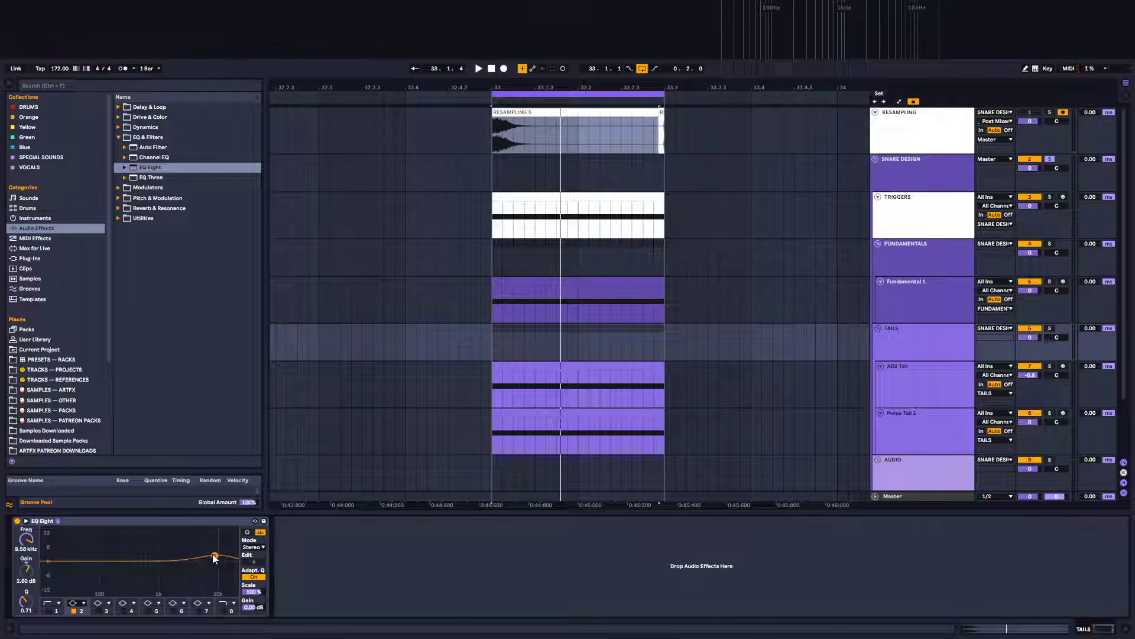
key(space)
mouse_move(214, 556)
mouse_down()
mouse_move(200, 559)
mouse_move(221, 558)
mouse_up()
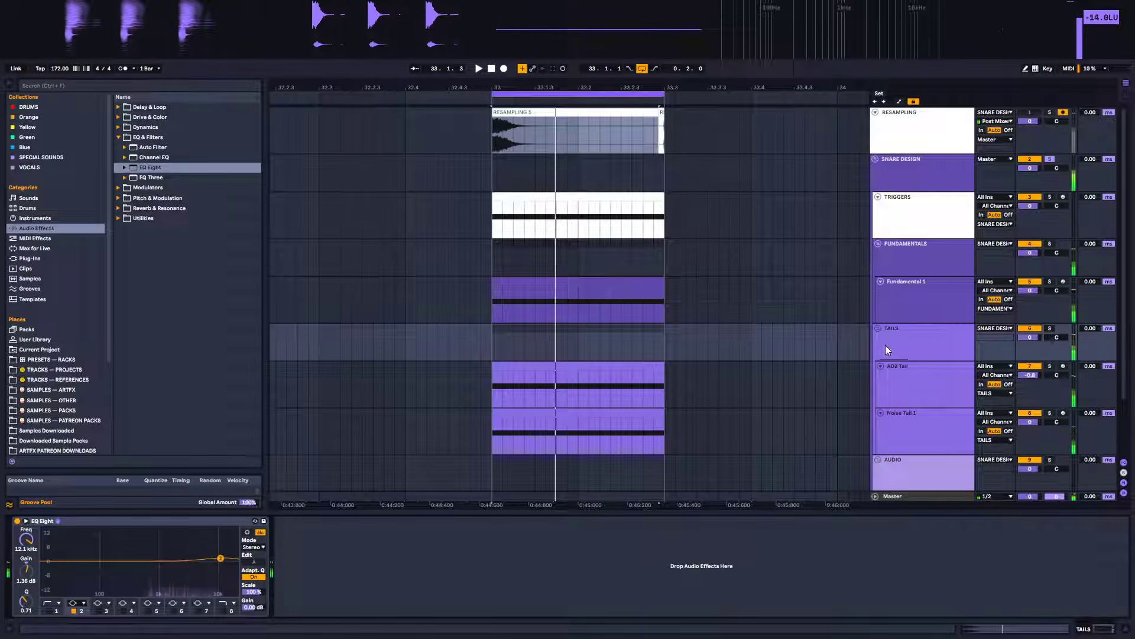
Record a new resampling pass of the snare onto the Resampling track and zoom in on the new clip
click(915, 257)
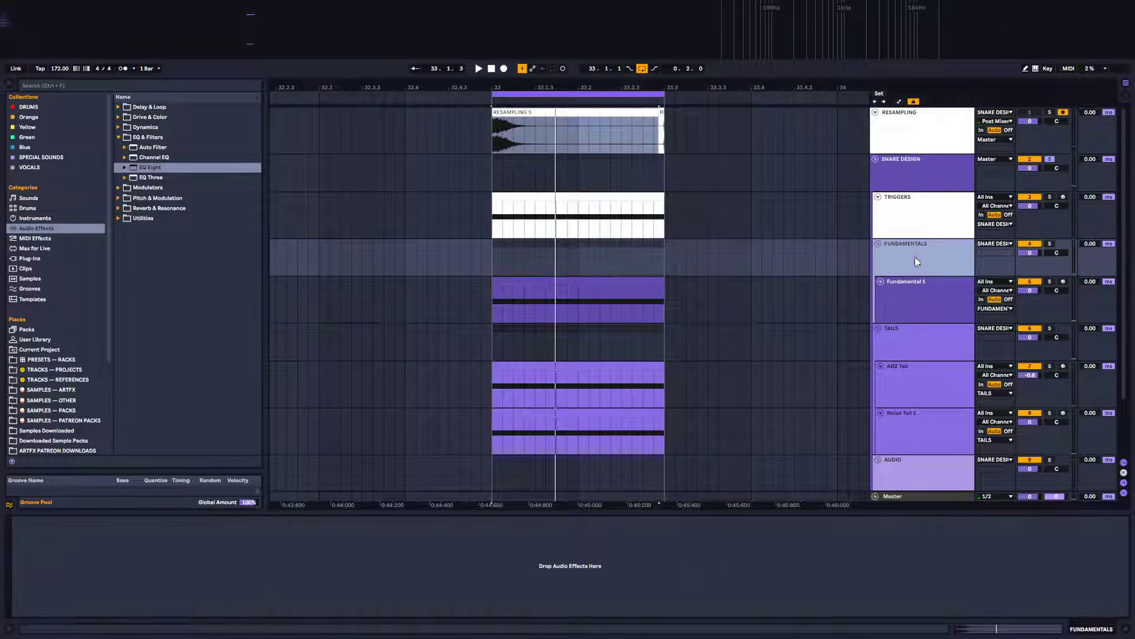
click(584, 123)
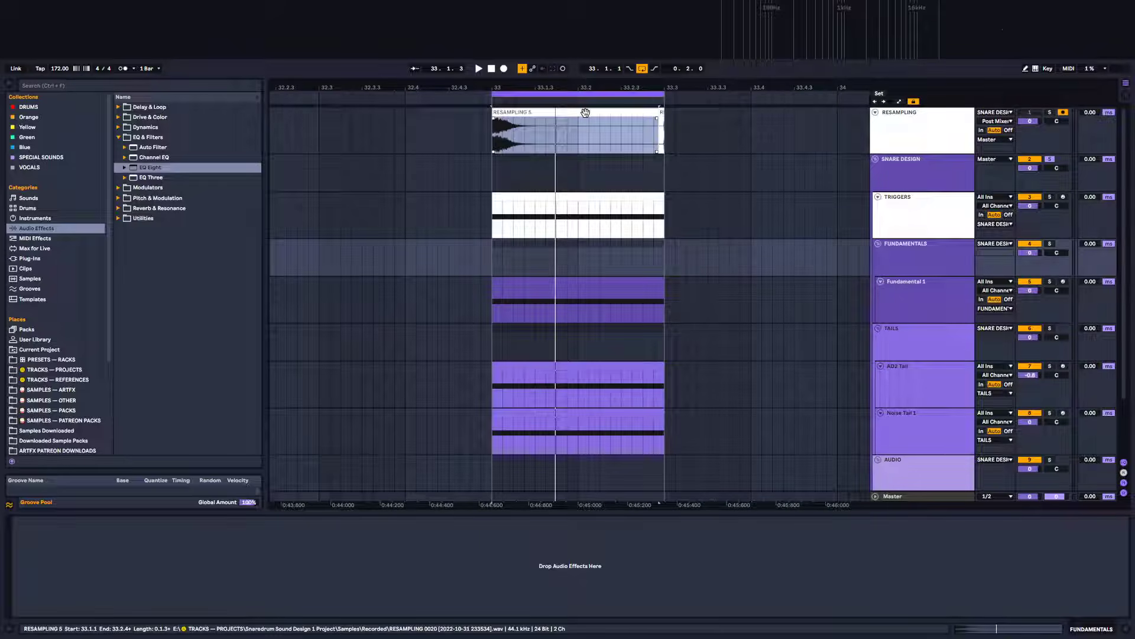
click(504, 69)
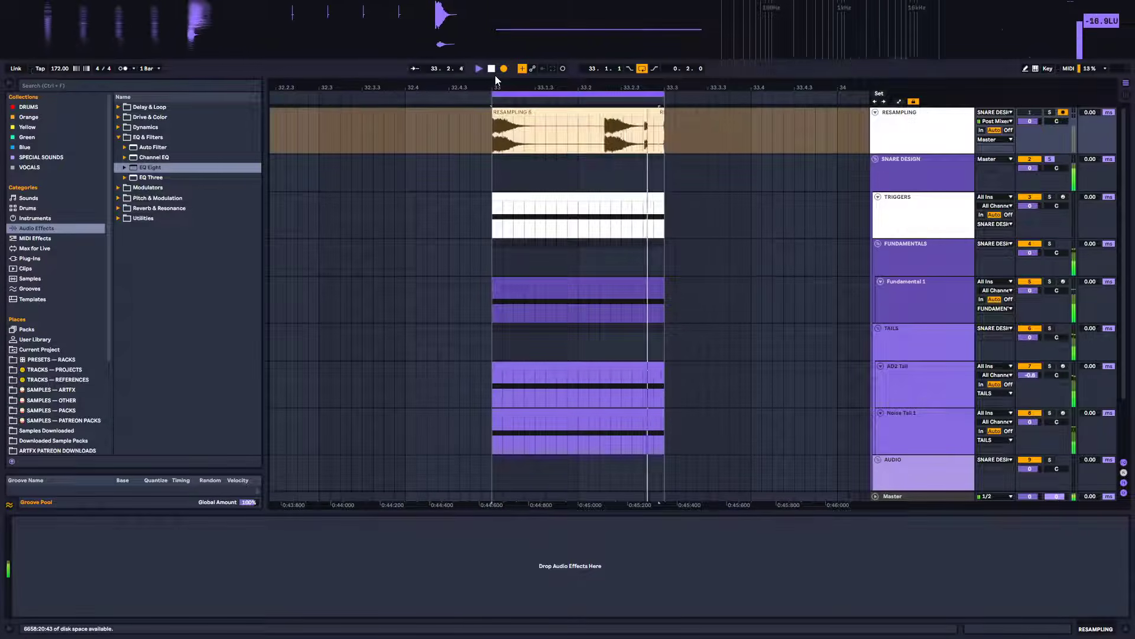
key(space)
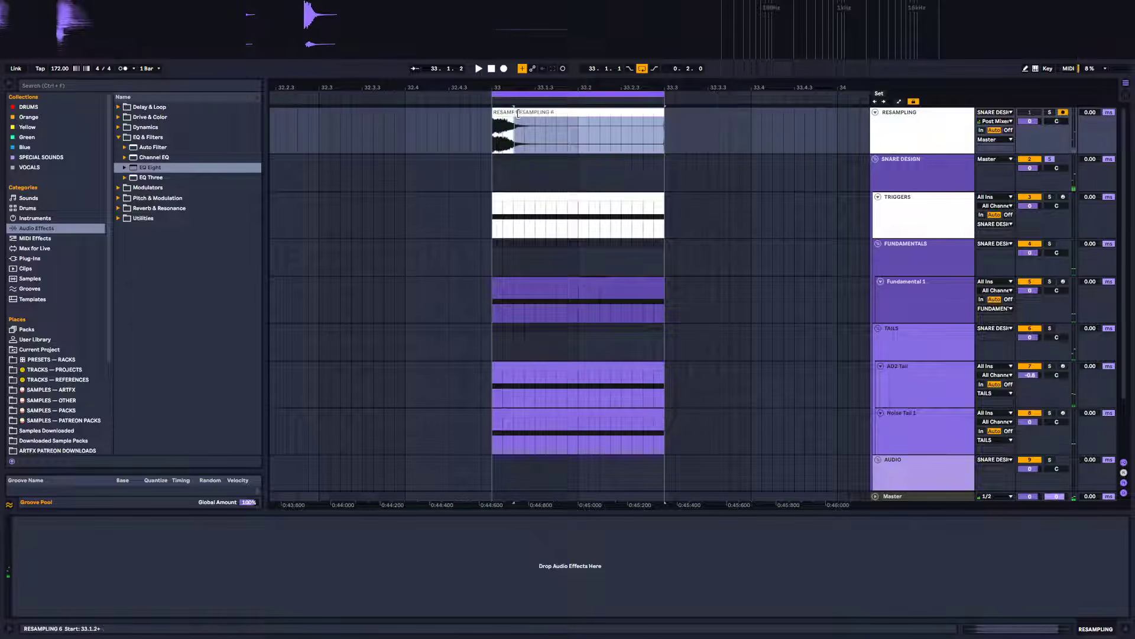
key(z)
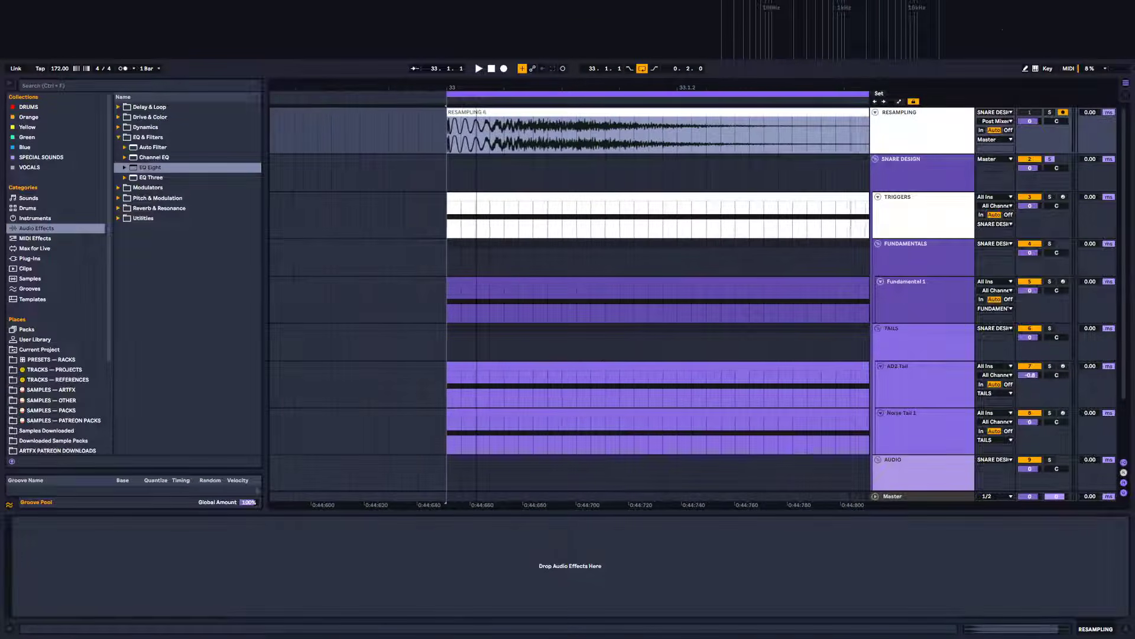
drag(409, 87, 406, 129)
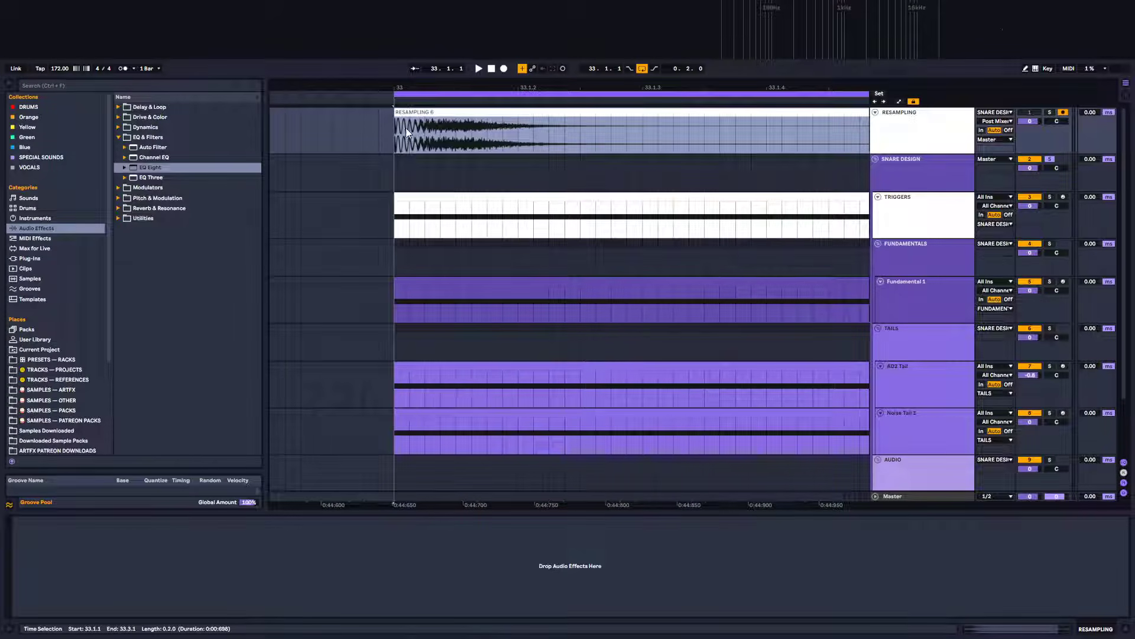
Audition the resampled snare clip, toggling the Snare Design group's solo
click(1053, 159)
click(1054, 159)
key(space)
key(space)
key(space)
key(space)
key(space)
key(space)
key(space)
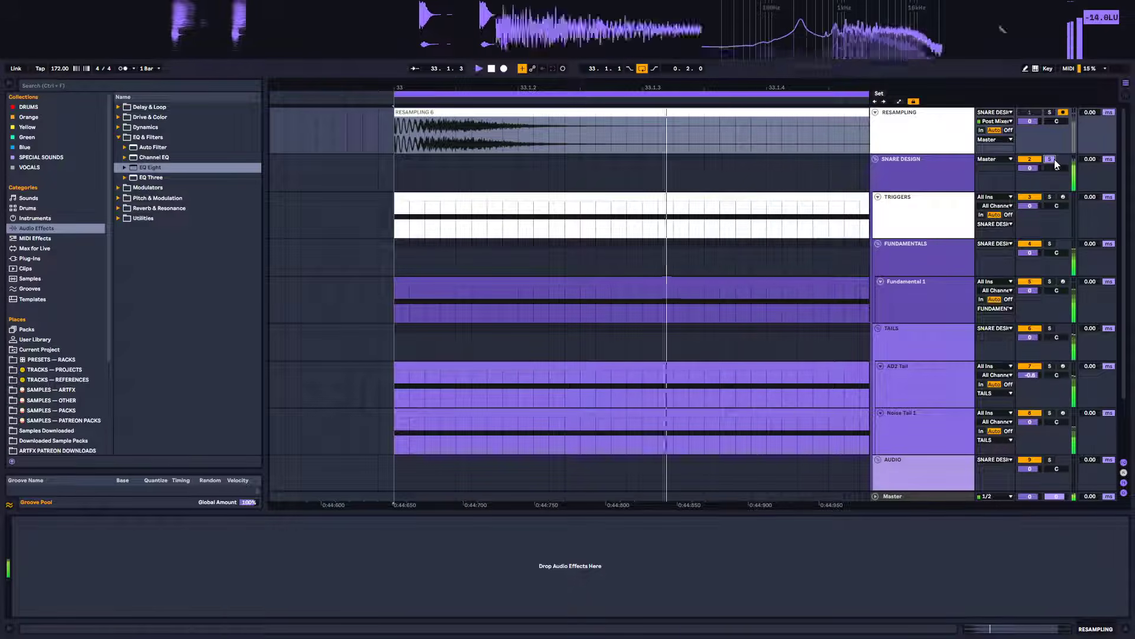
mouse_move(621, 87)
mouse_down()
mouse_move(620, 29)
mouse_move(621, 87)
mouse_up()
key(space)
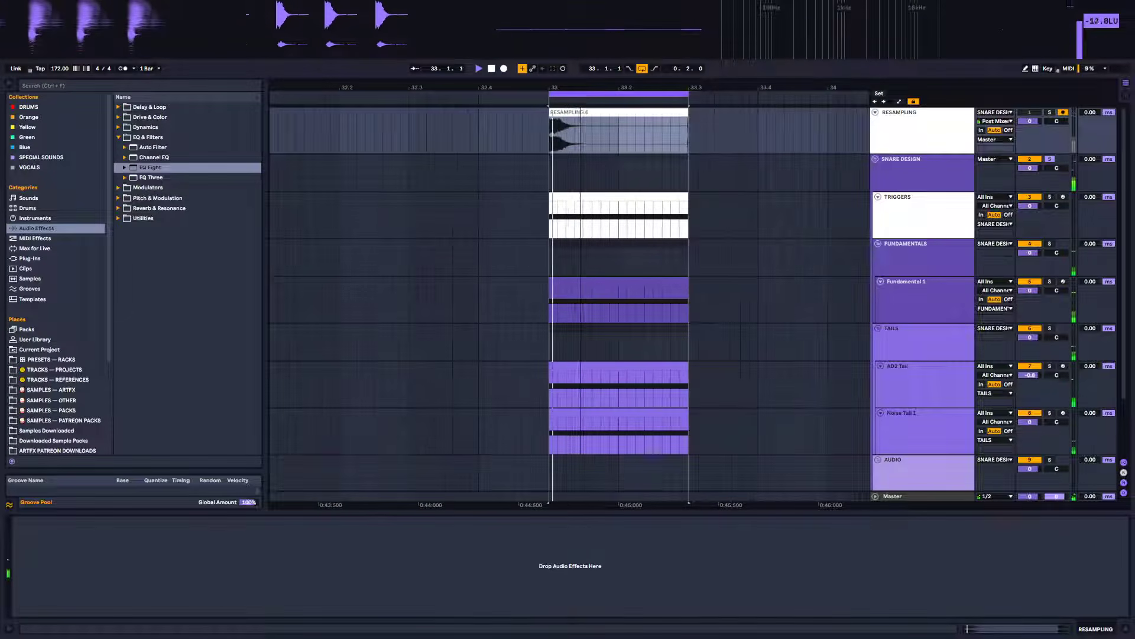
Scroll the track list to inspect the 10 Audio track, then zoom back into the resampled clip
key(space)
click(912, 181)
scroll(910, 359, down, 3)
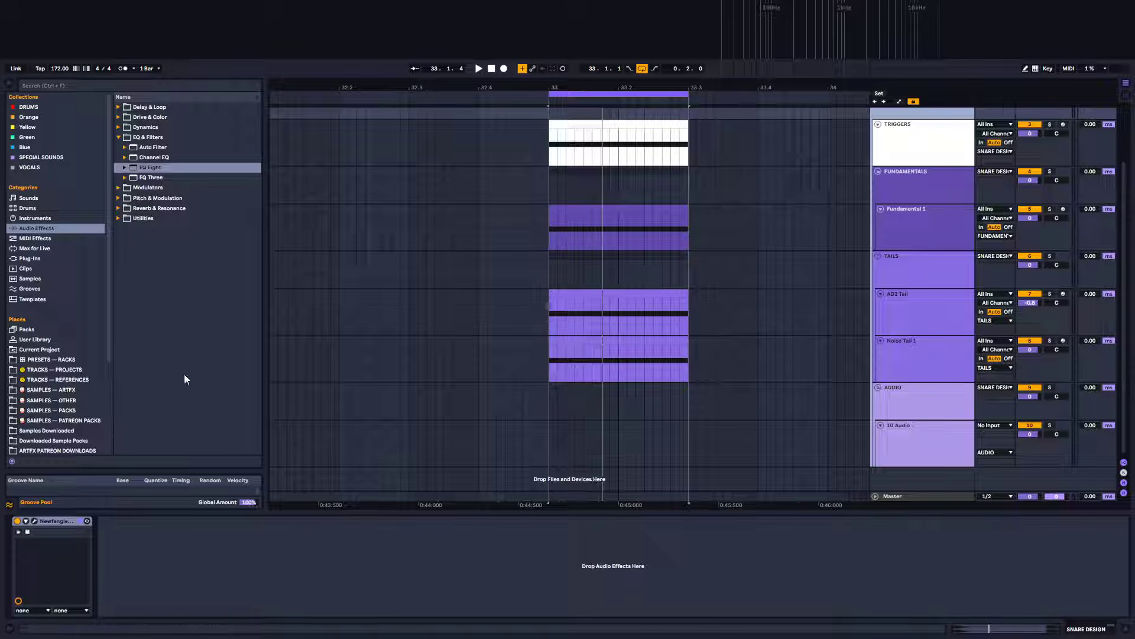
scroll(65, 372, down, 3)
scroll(65, 370, down, 2)
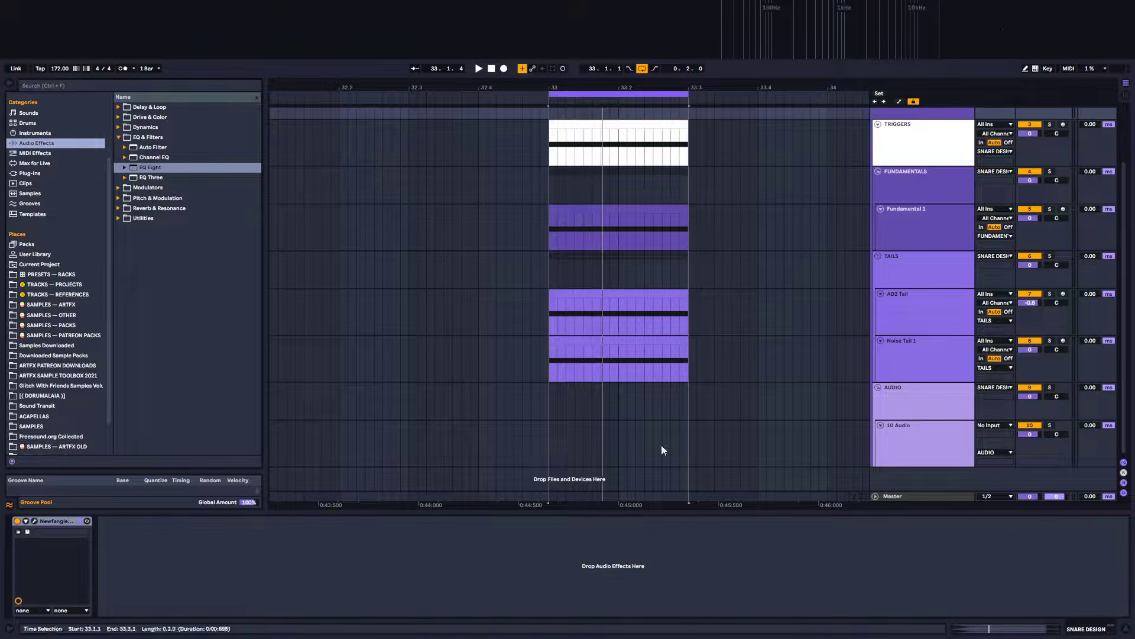
click(928, 432)
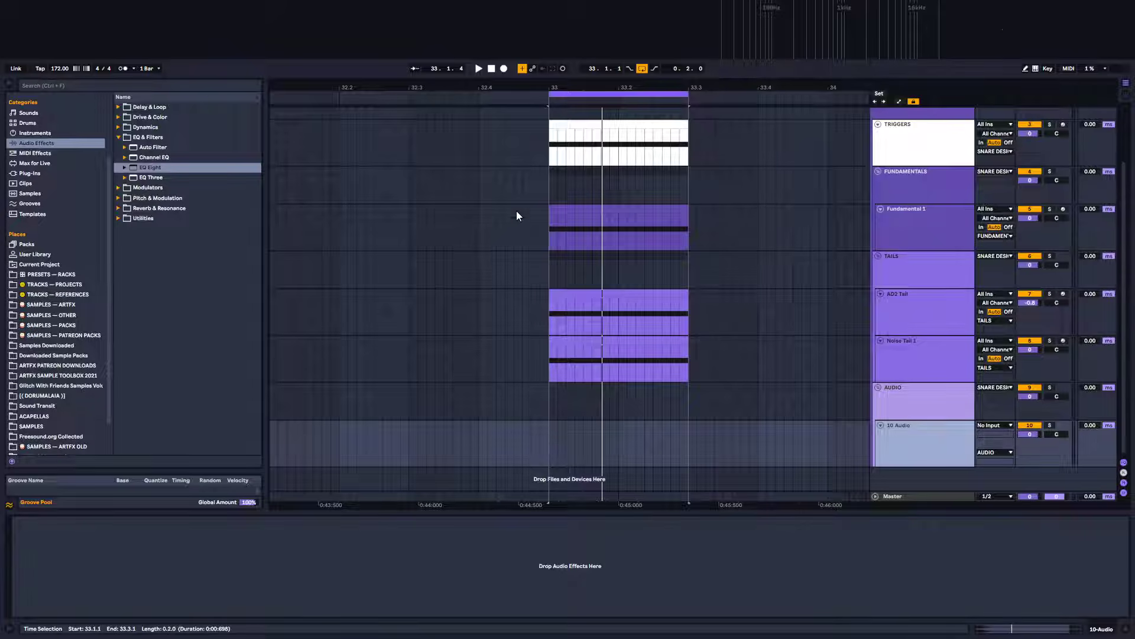
scroll(516, 210, up, 3)
drag(554, 88, 529, 178)
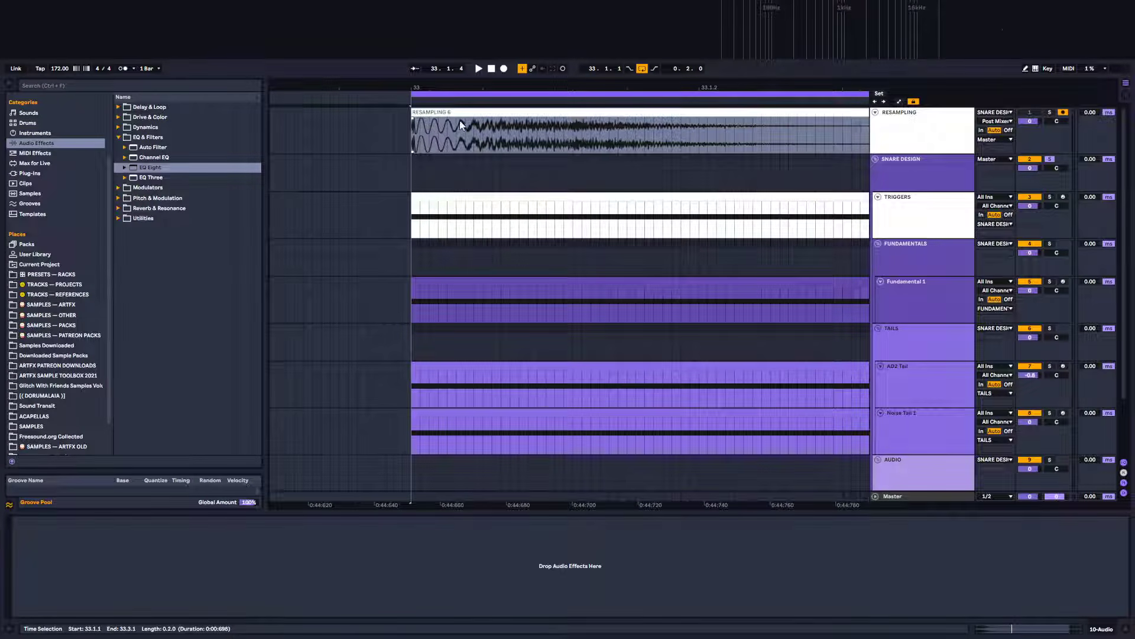
Browse the SAMPLES — PACKS place down to the BHK_Clean Claps_MONO folder under DRUMS, HITS, CLAPS
scroll(532, 165, down, 3)
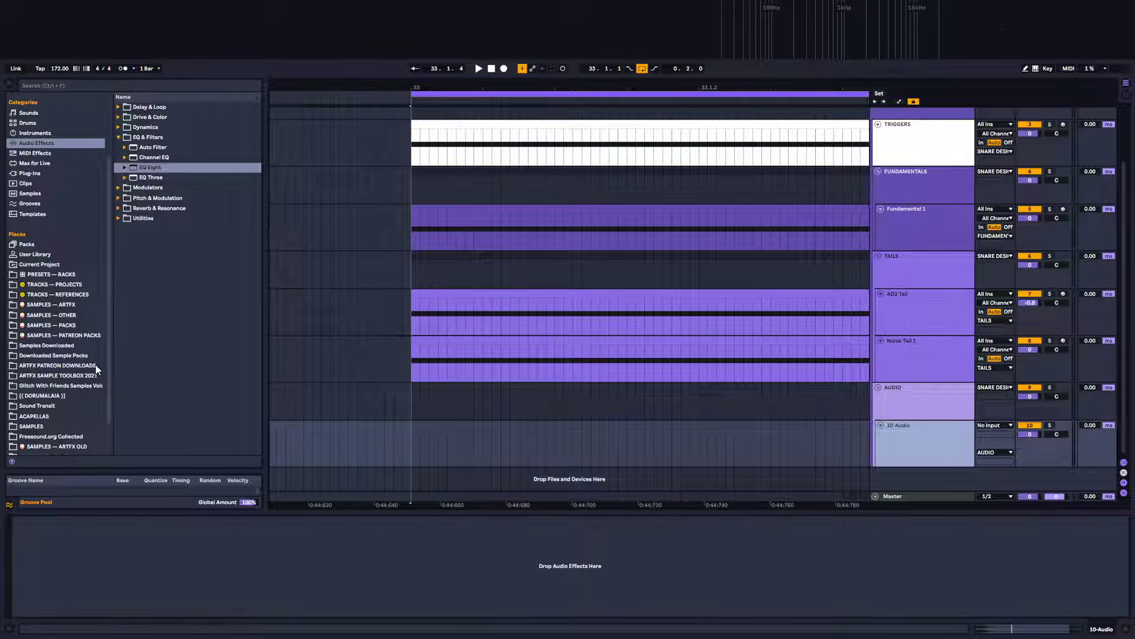
click(57, 86)
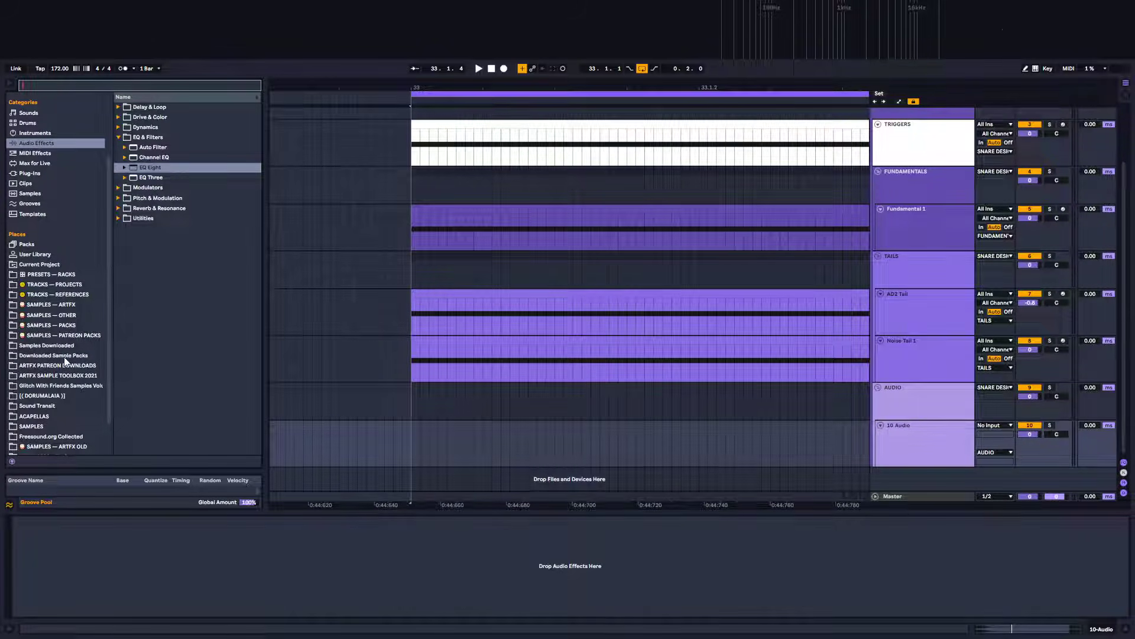
click(55, 325)
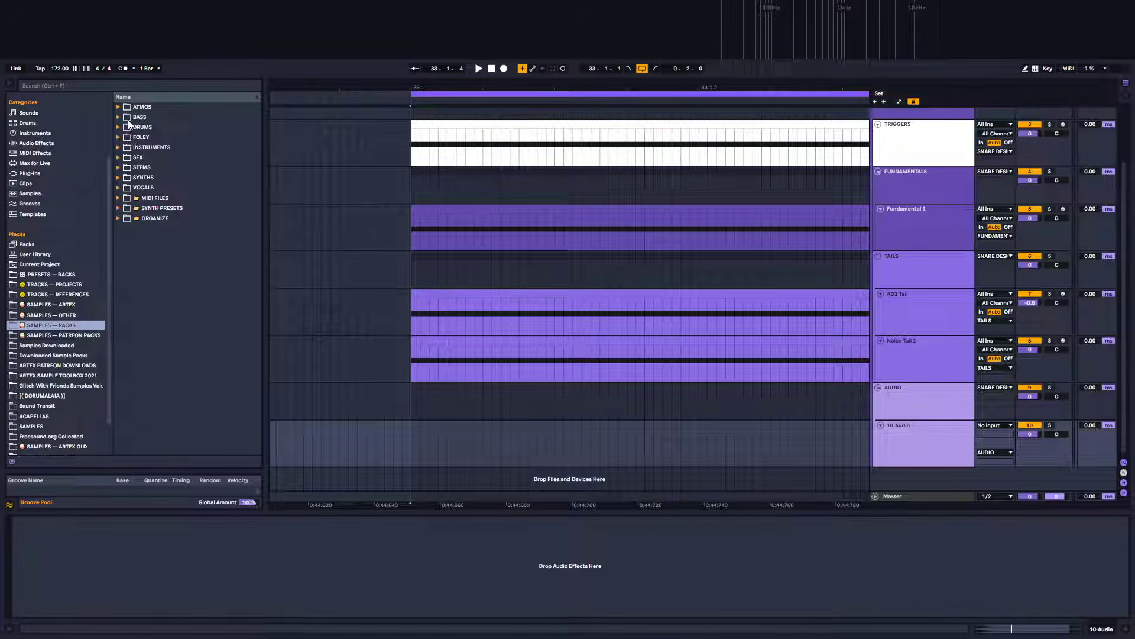
click(121, 127)
click(124, 168)
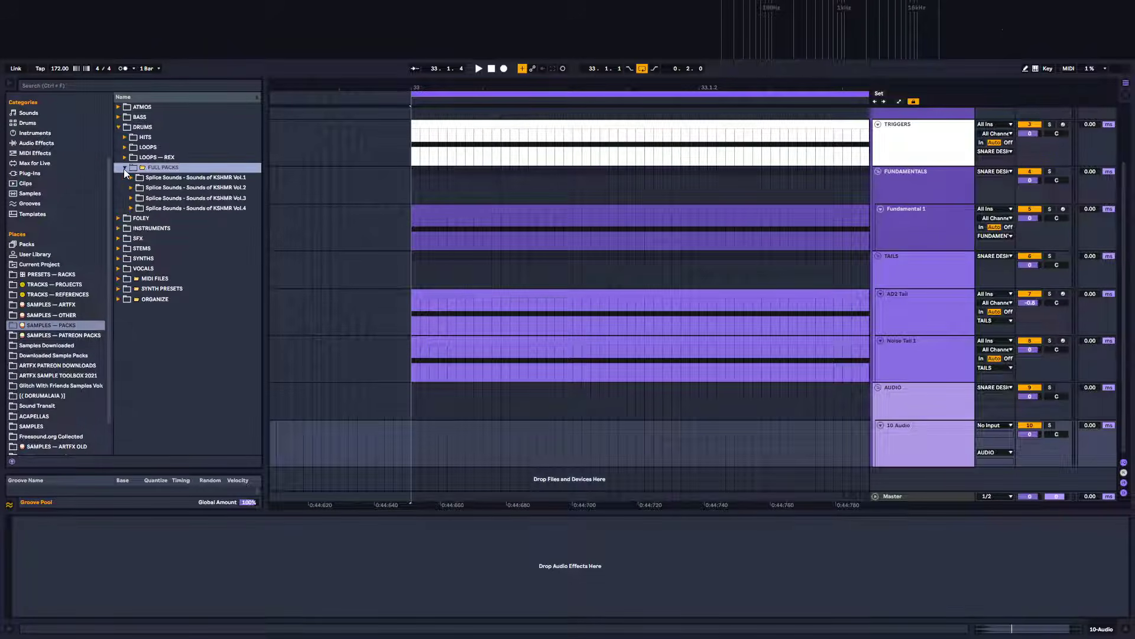
click(125, 168)
click(123, 137)
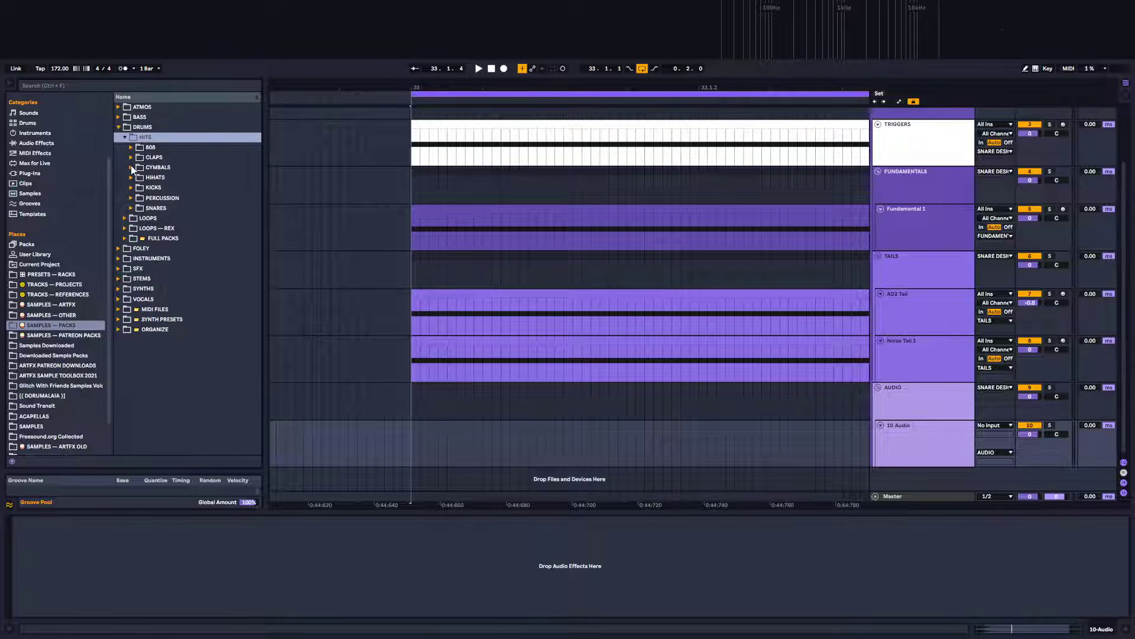
click(131, 157)
drag(256, 161, 261, 193)
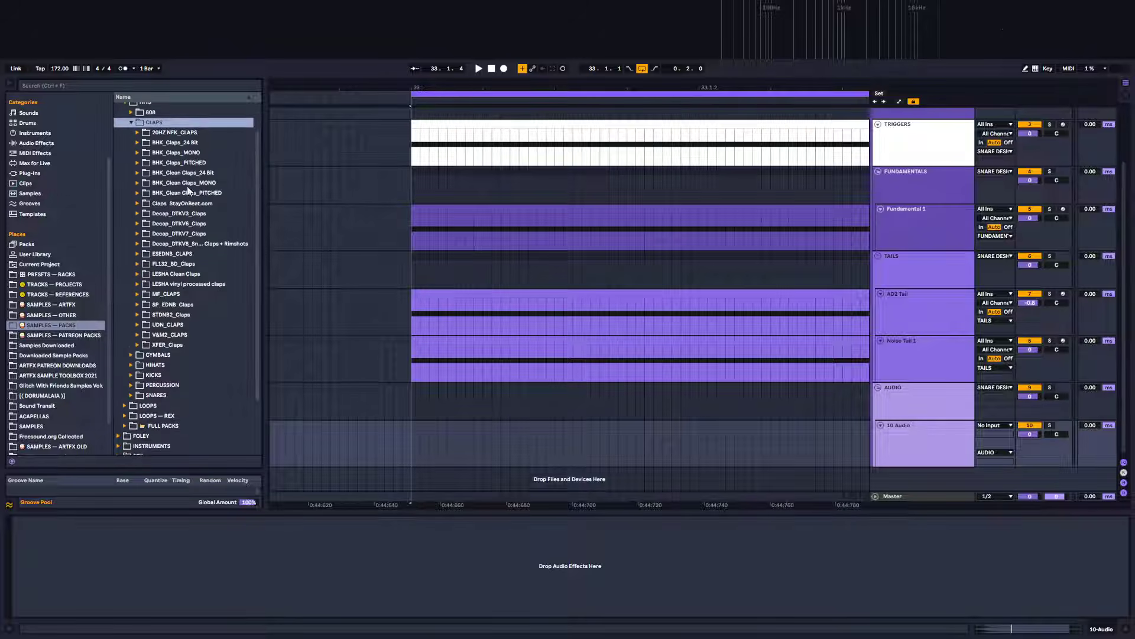
click(137, 152)
click(137, 152)
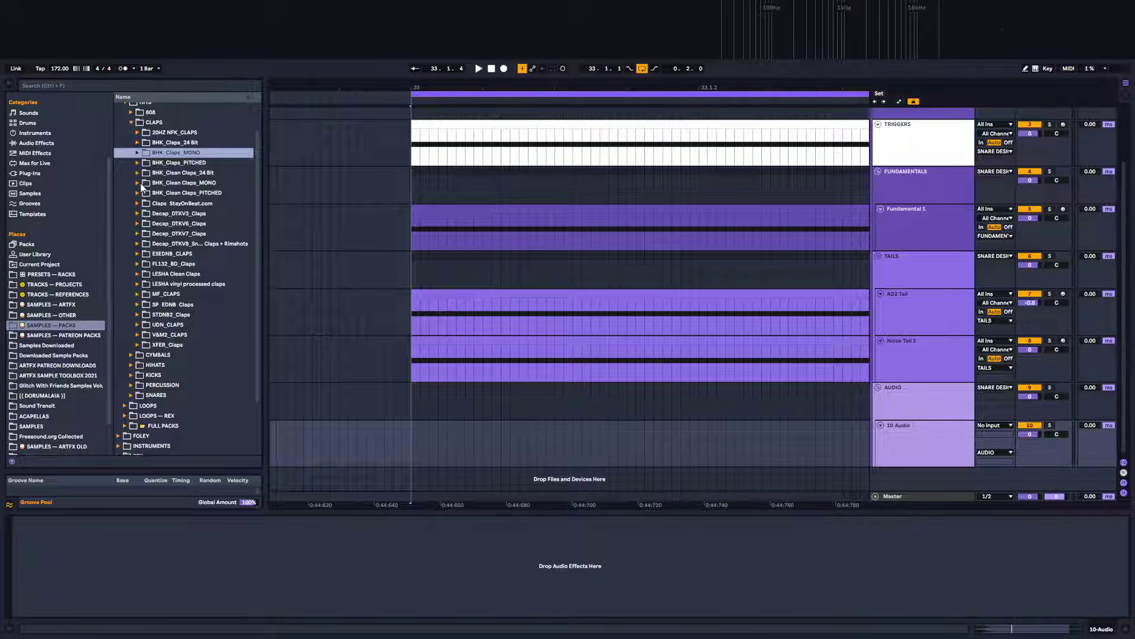
click(139, 183)
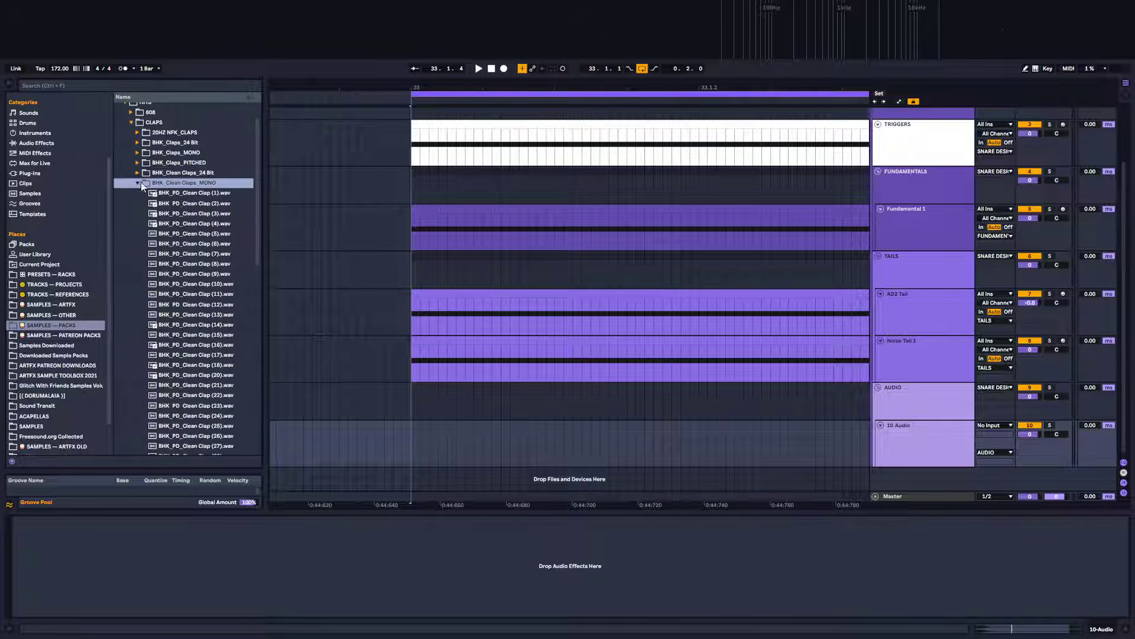
click(207, 193)
Audition the clean clap samples one after another, settling on BHK_PD_Clean Clap (28).wav
click(210, 214)
key(Down)
key(Down)
key(Down)
key(Down)
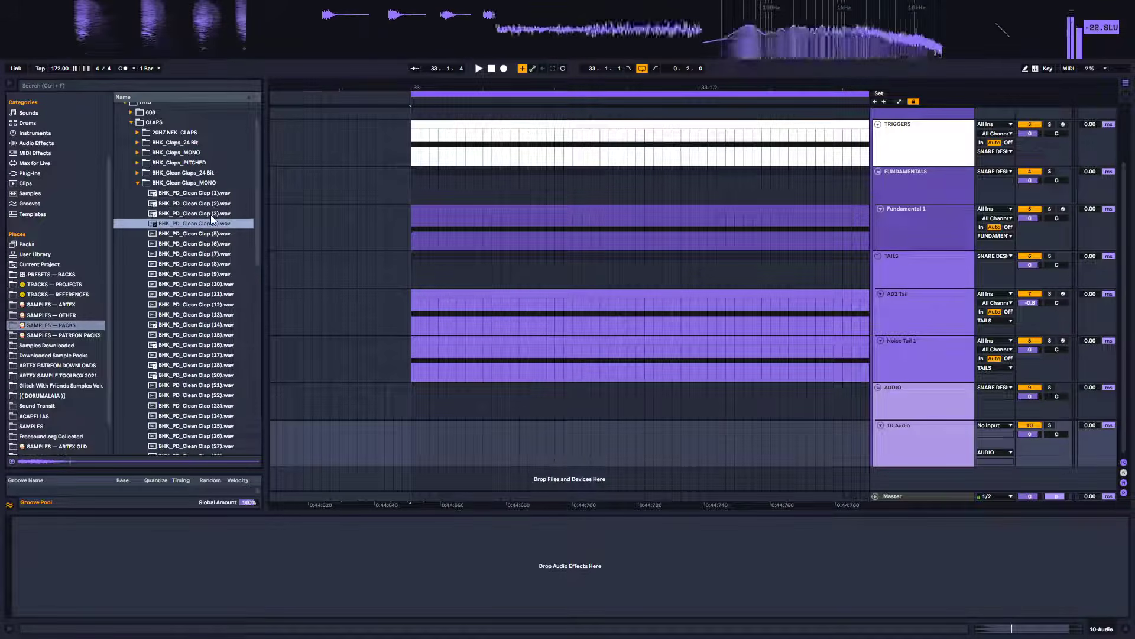
key(Down)
key(Down)
key(Down)
key(Down)
key(Down)
key(Down)
key(Down)
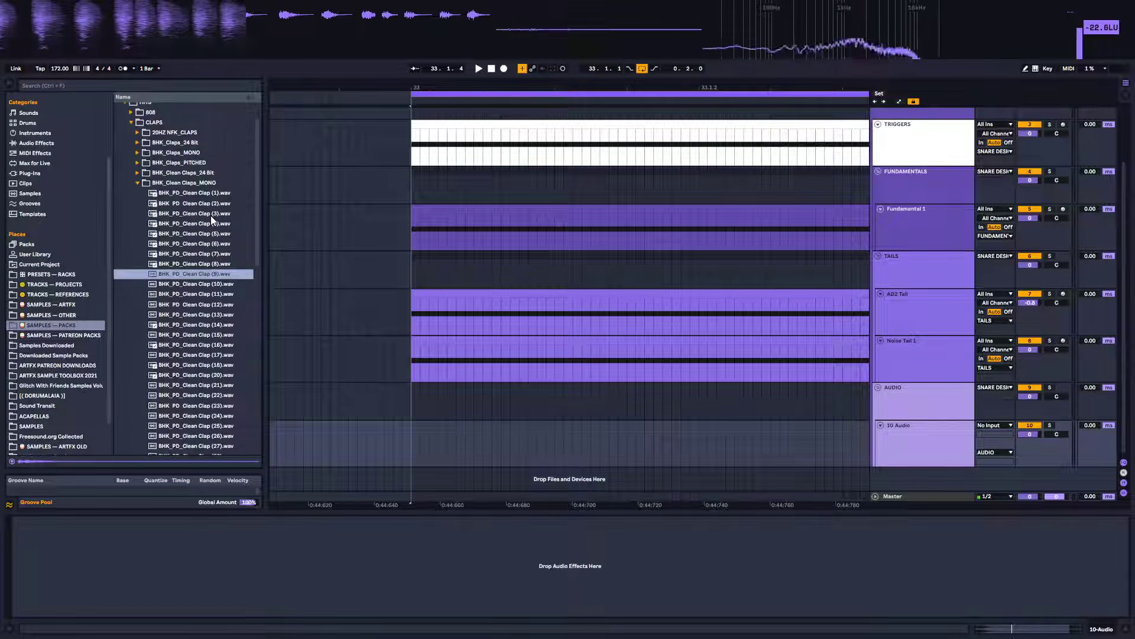
key(Down)
key(Down)
key(Down)
key(Down)
key(Down)
key(Down)
key(Down)
key(Down)
key(Down)
key(Down)
key(Down)
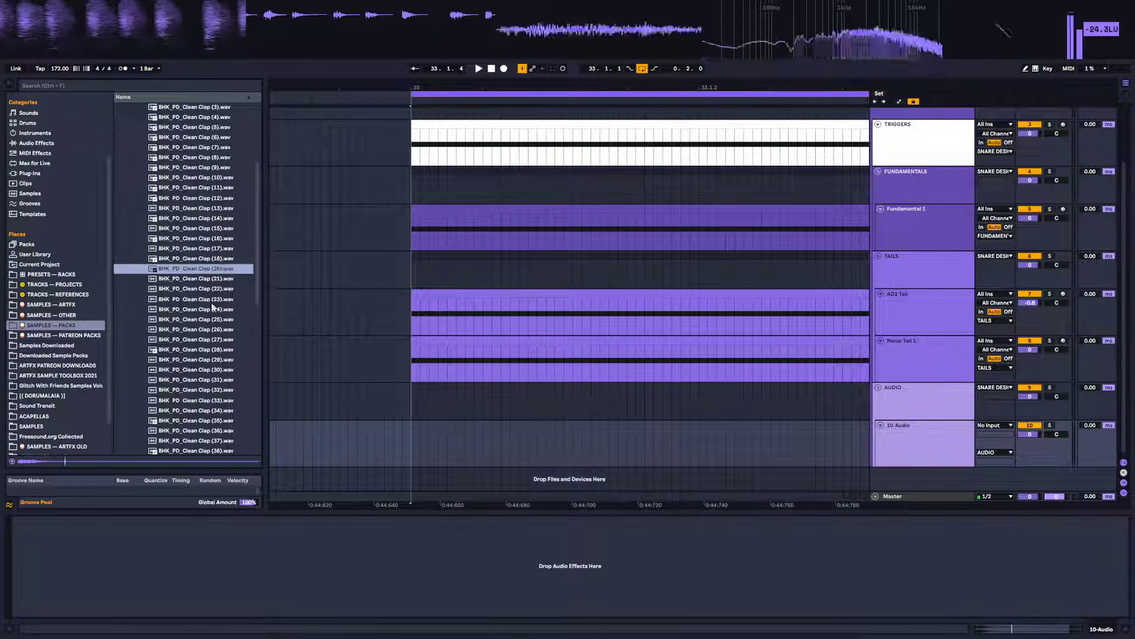
click(206, 349)
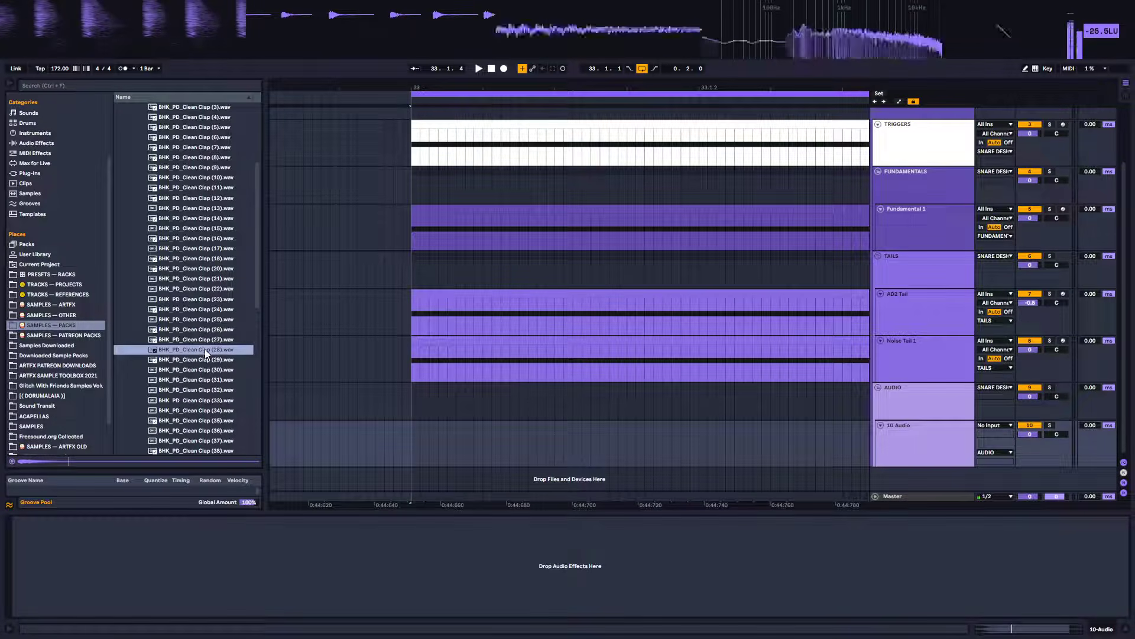
Place BHK_PD_Clean Clap (28).wav on the 10 Audio track at the snare's start
drag(205, 349, 470, 421)
double_click(453, 425)
scroll(549, 325, down, 1)
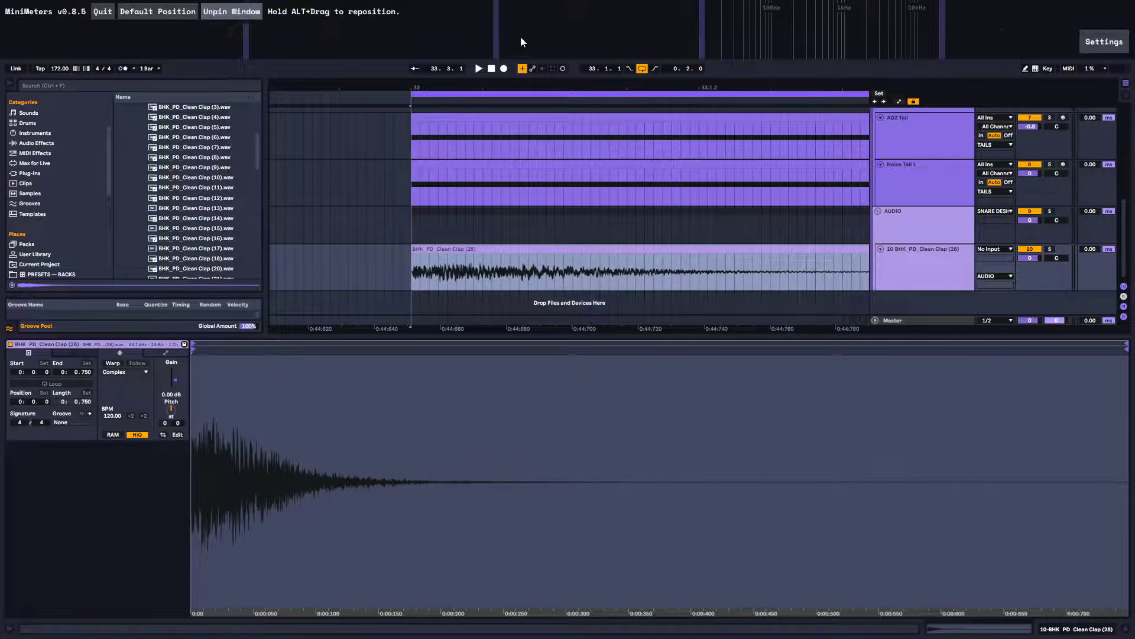
drag(449, 87, 458, 53)
scroll(464, 229, up, 5)
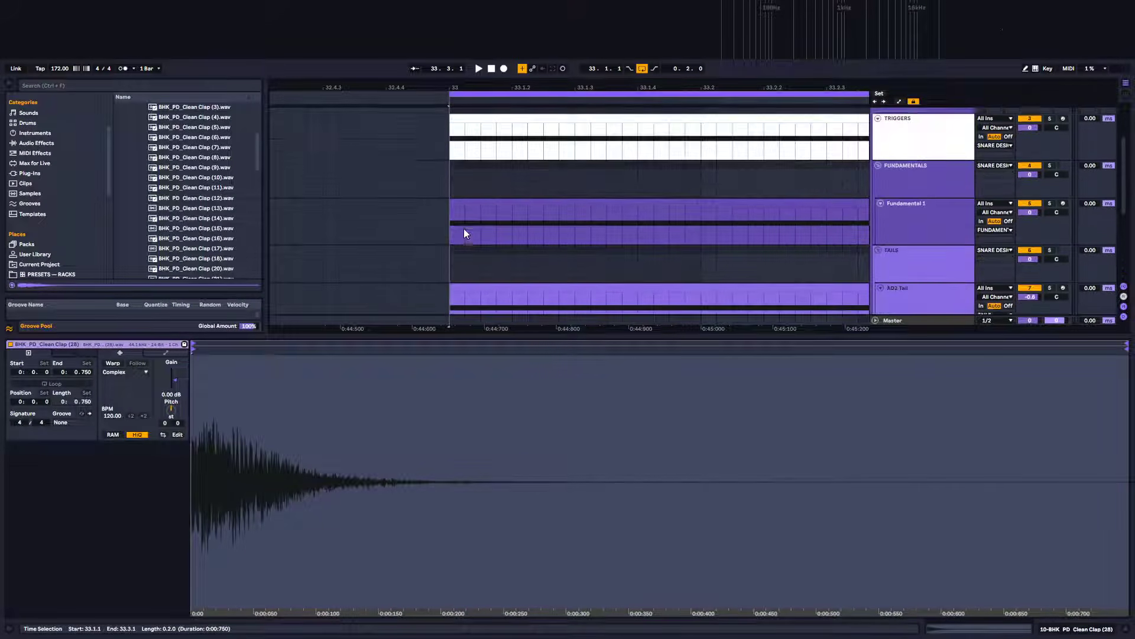
drag(457, 84, 458, 119)
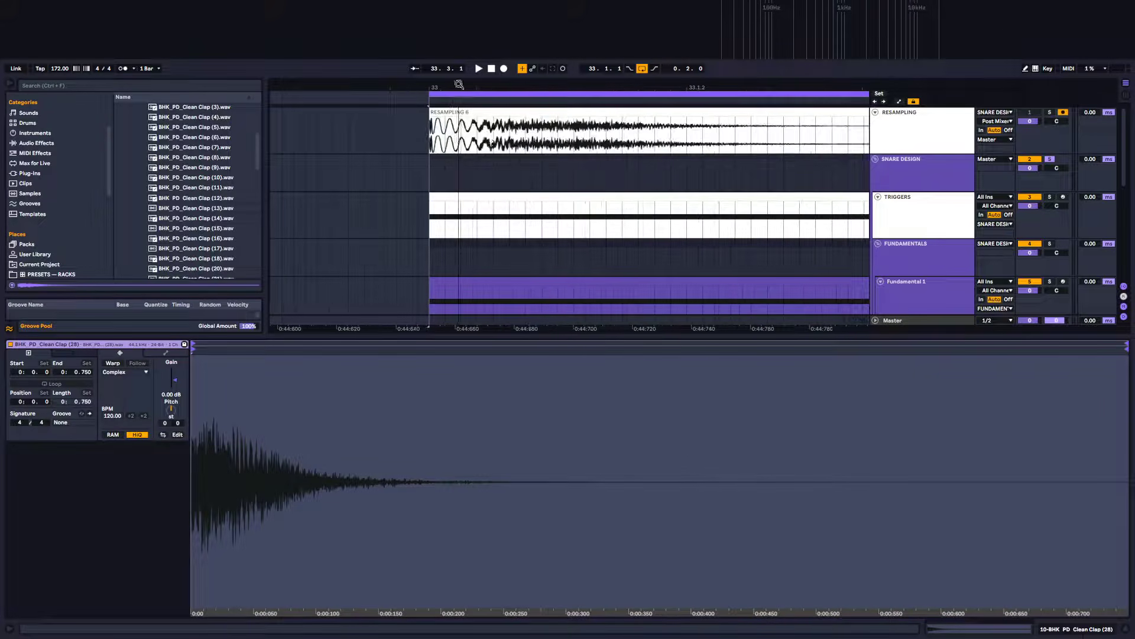
click(1095, 631)
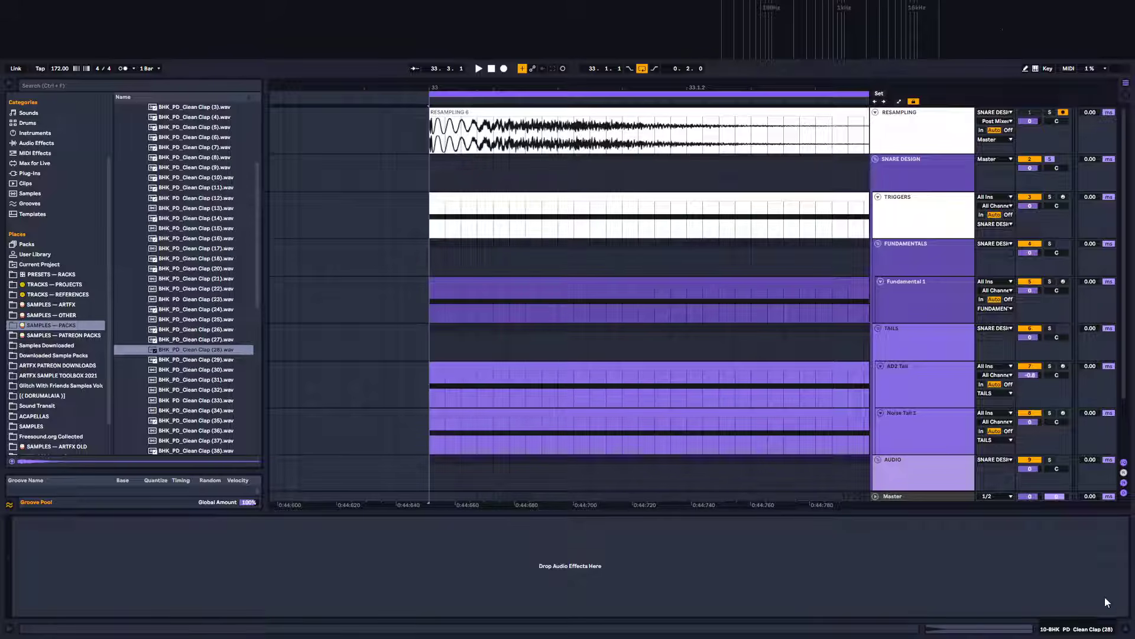
click(1128, 630)
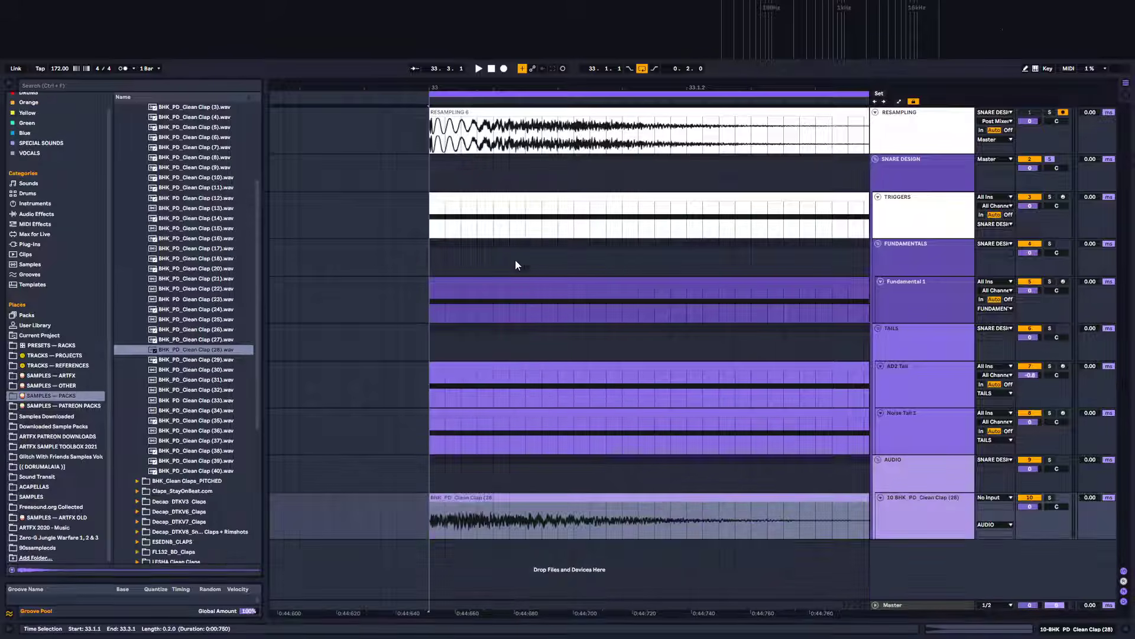
Zoom into the resampled snare clip and audition it from its start
click(448, 138)
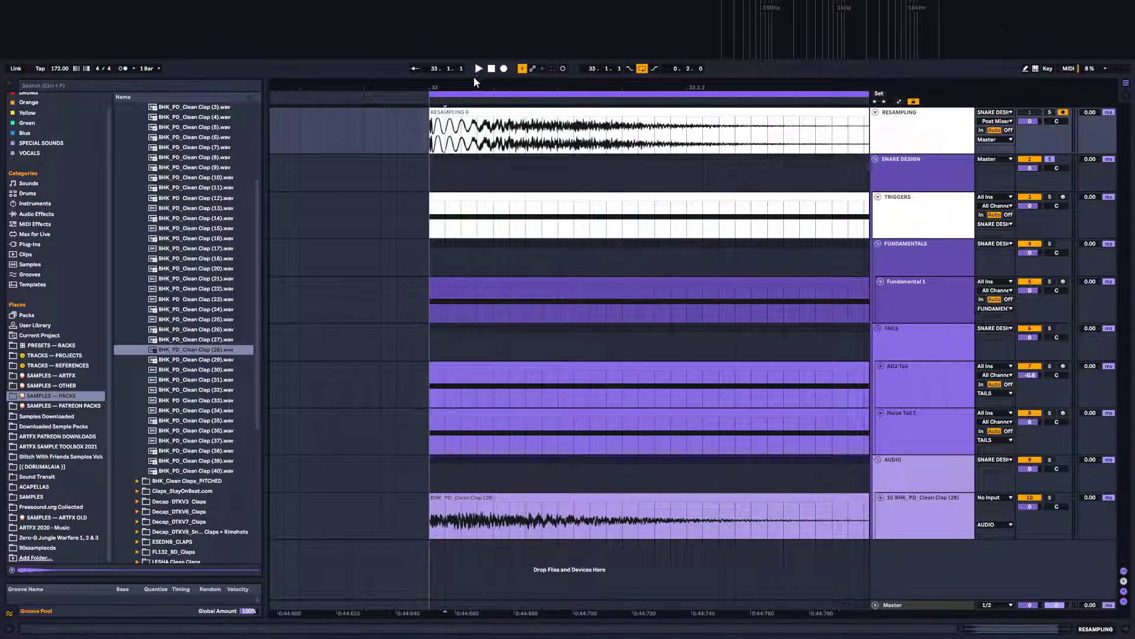
drag(474, 83, 474, 98)
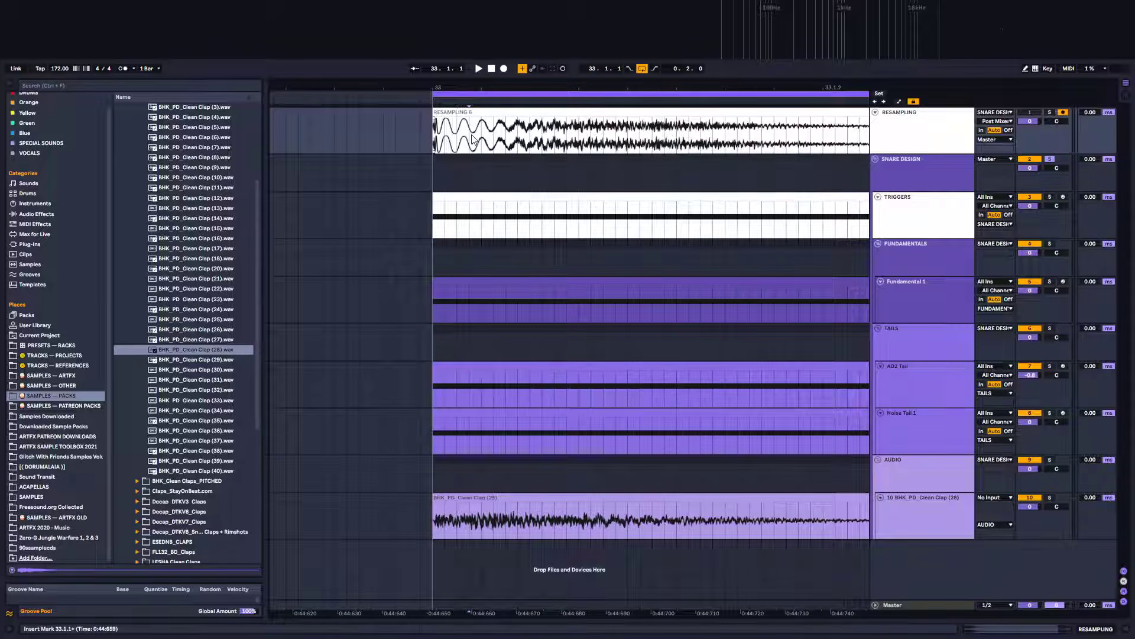
drag(472, 141, 471, 324)
click(465, 245)
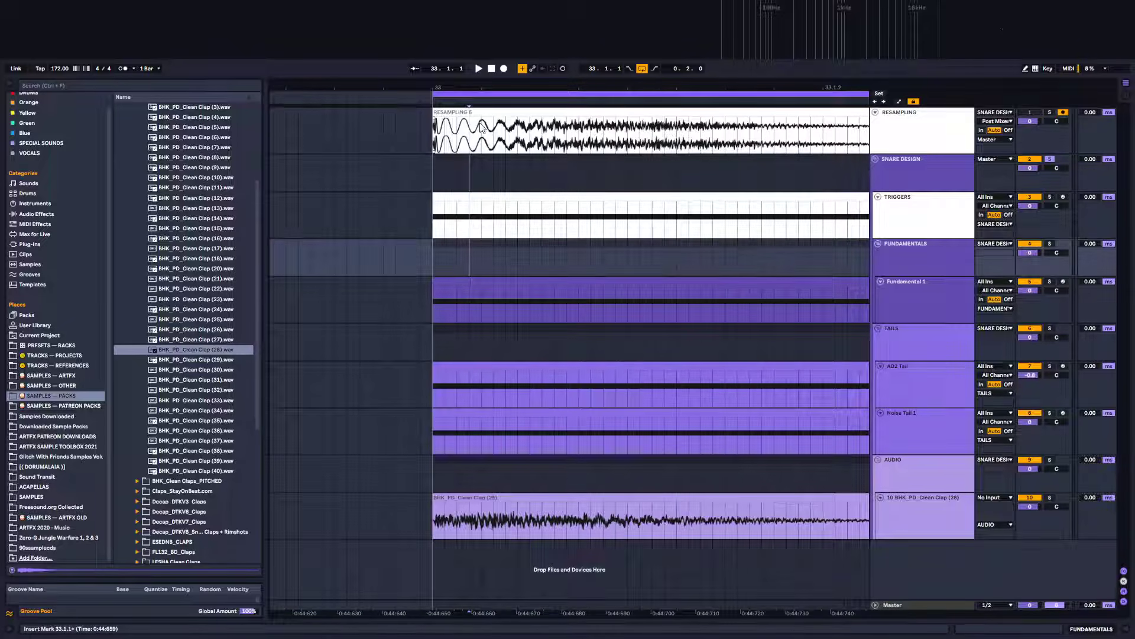
click(459, 101)
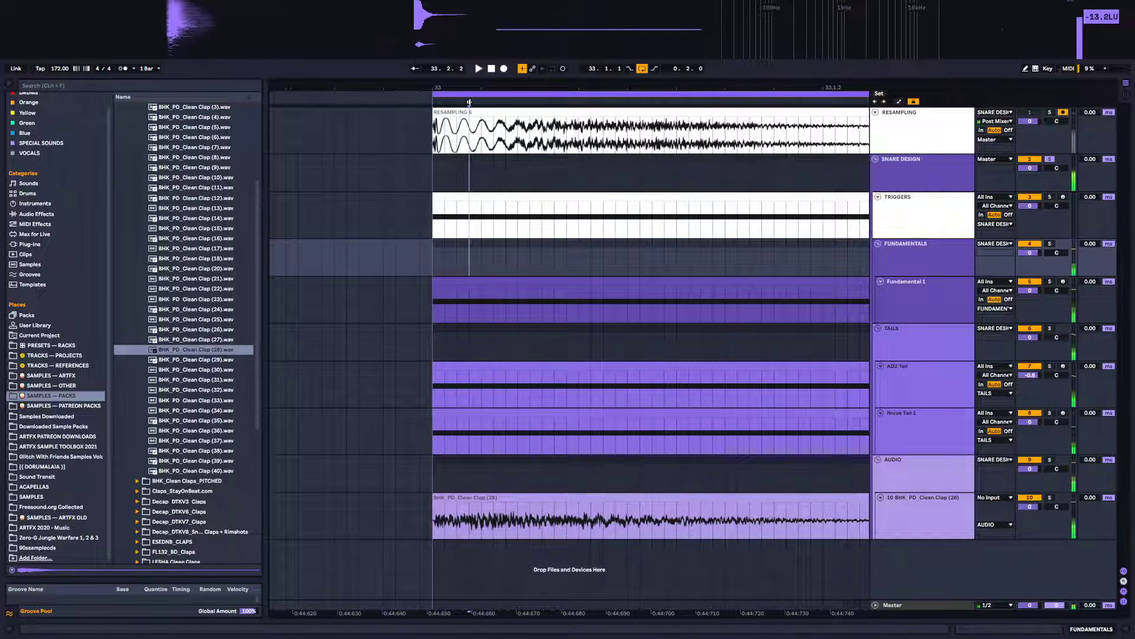
drag(469, 141, 457, 142)
click(457, 141)
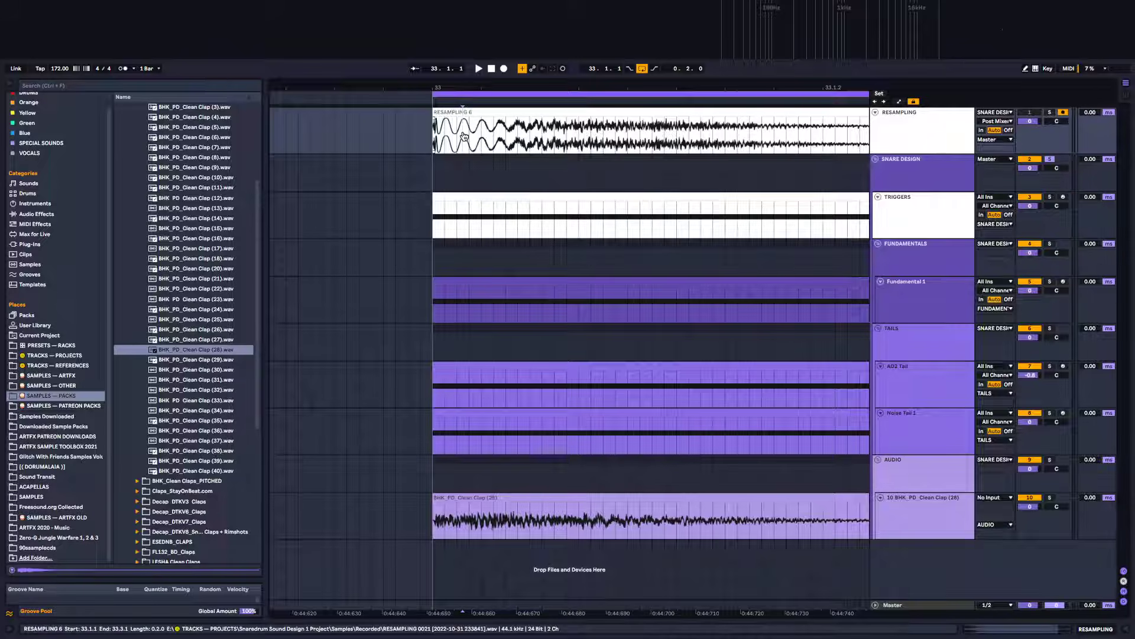
Add two locators on the timeline over the start of the resampled snare
right_click(463, 99)
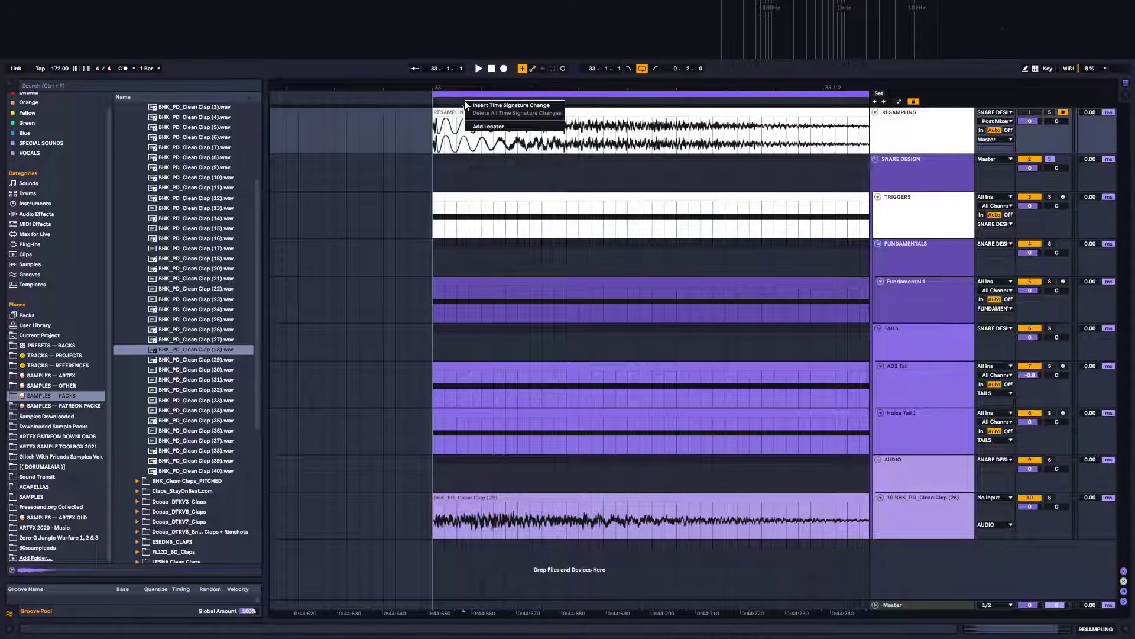
click(482, 128)
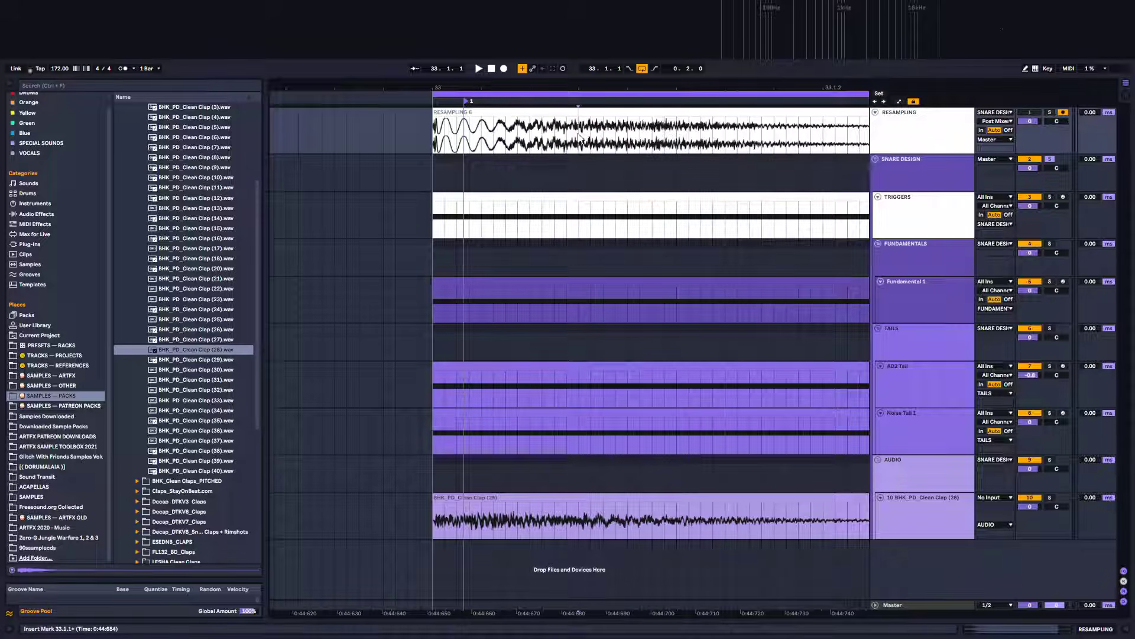
right_click(579, 100)
click(593, 126)
right_click(581, 104)
click(605, 130)
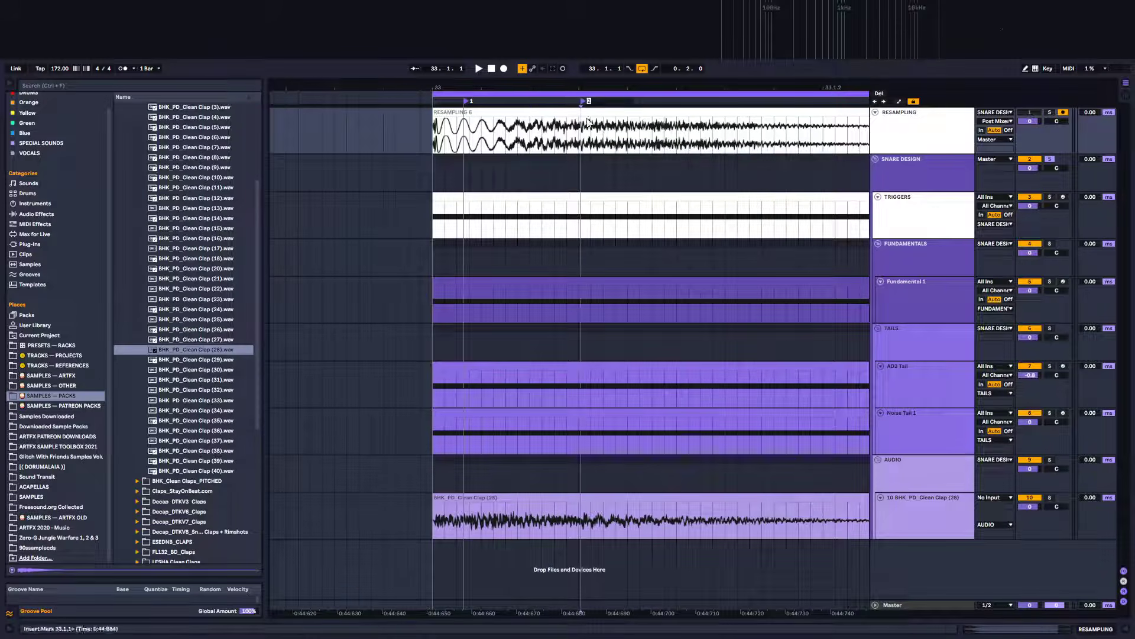
Trim the clap clip shorter and adjust the fade at its start
click(518, 177)
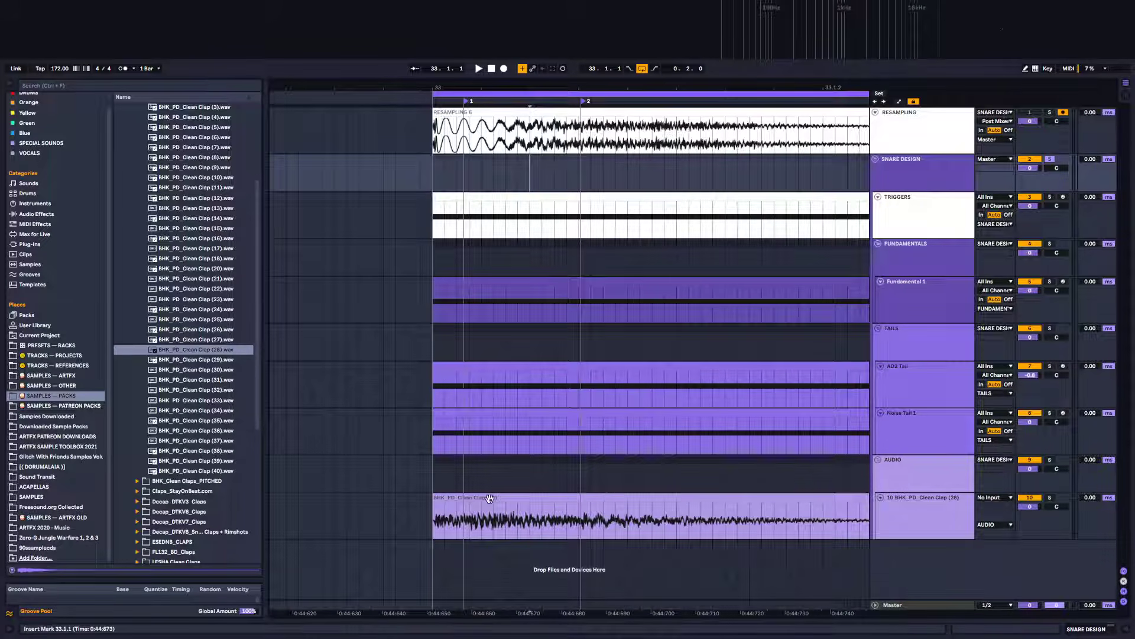
click(424, 511)
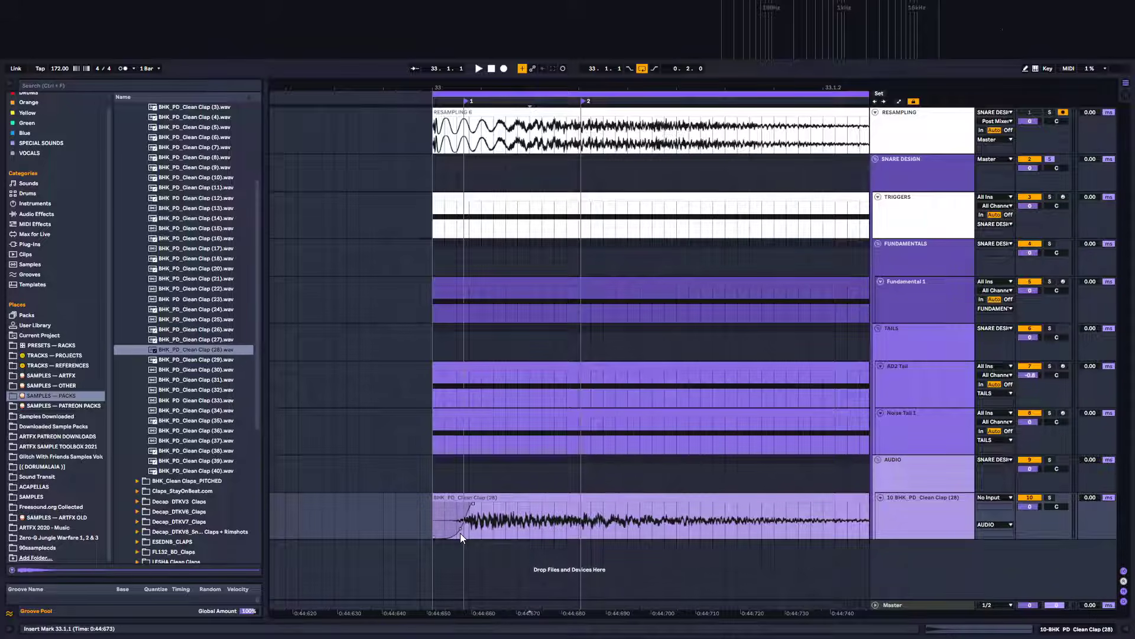
click(752, 497)
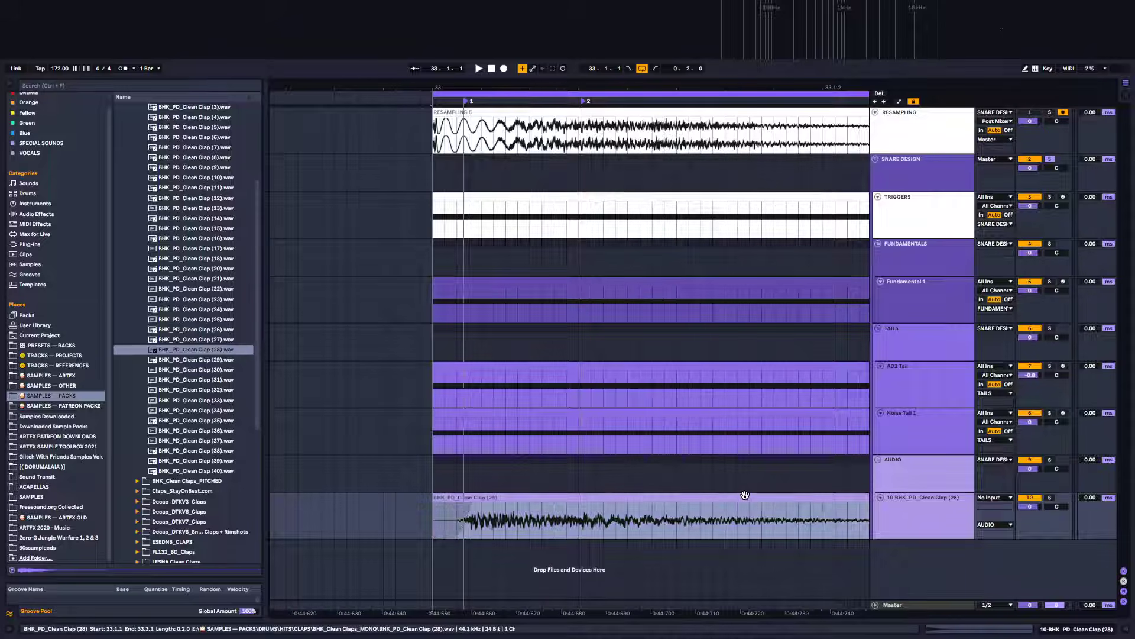
drag(632, 87, 405, 26)
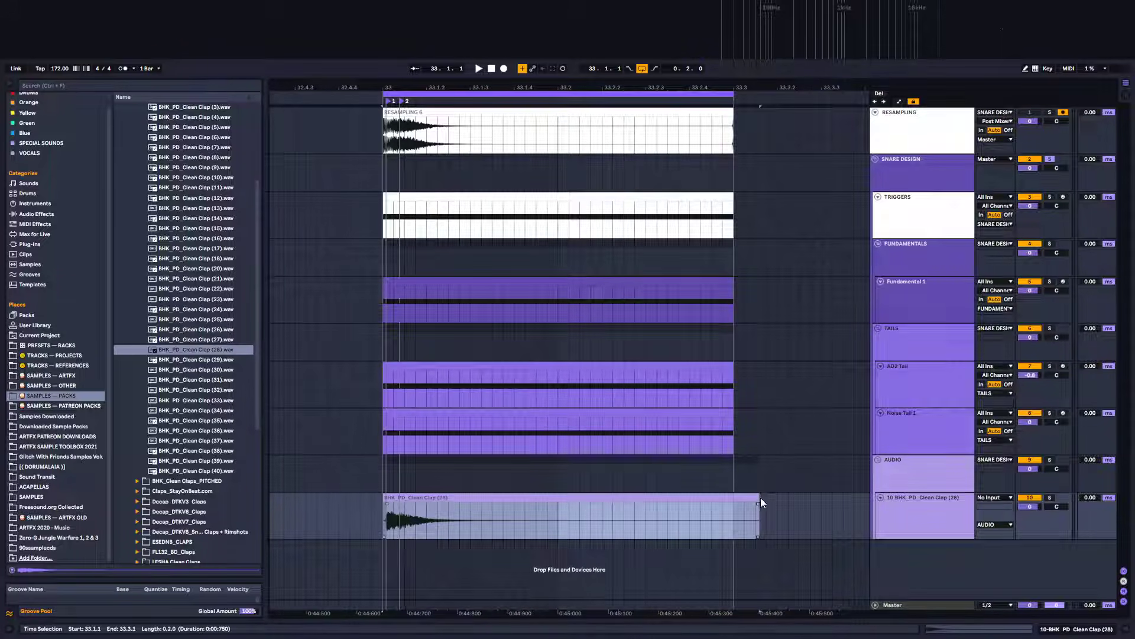
drag(760, 503, 389, 513)
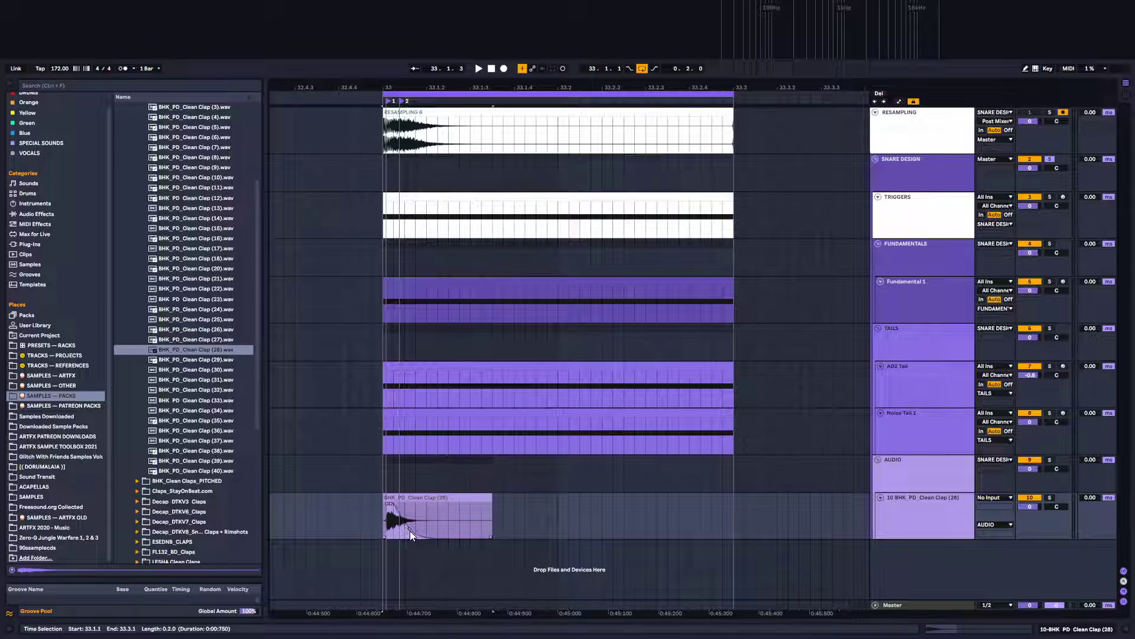
mouse_move(420, 530)
mouse_down()
mouse_move(453, 517)
mouse_move(411, 520)
mouse_move(421, 519)
mouse_up()
Lower the clap track's volume slightly and audition it, toggling the track on and off
drag(1027, 507, 1027, 520)
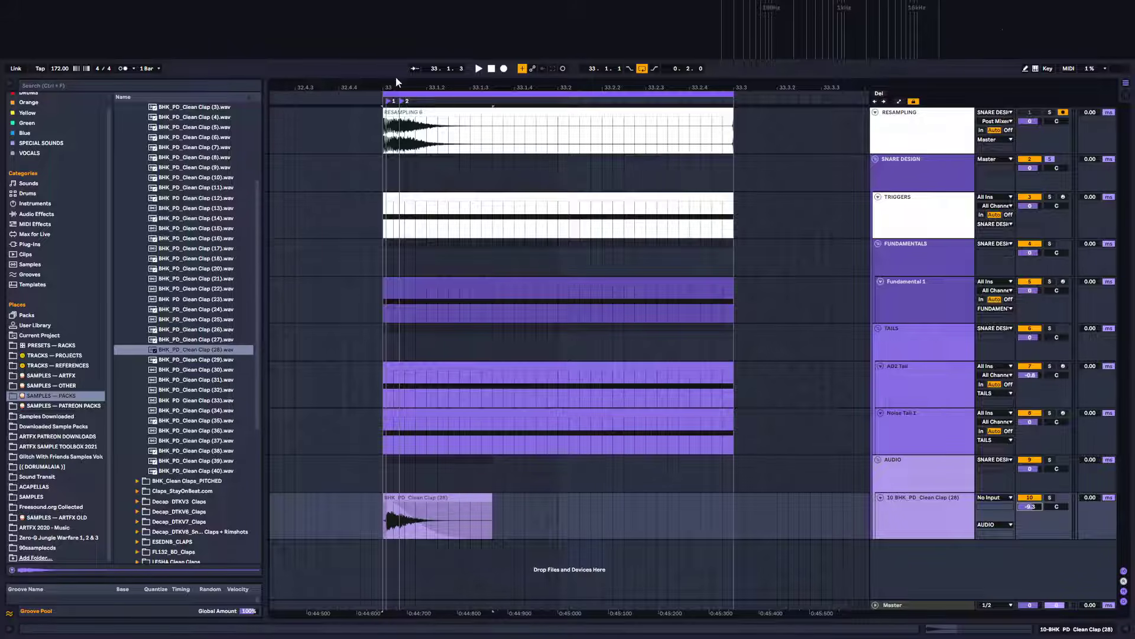
drag(397, 87, 464, 156)
key(space)
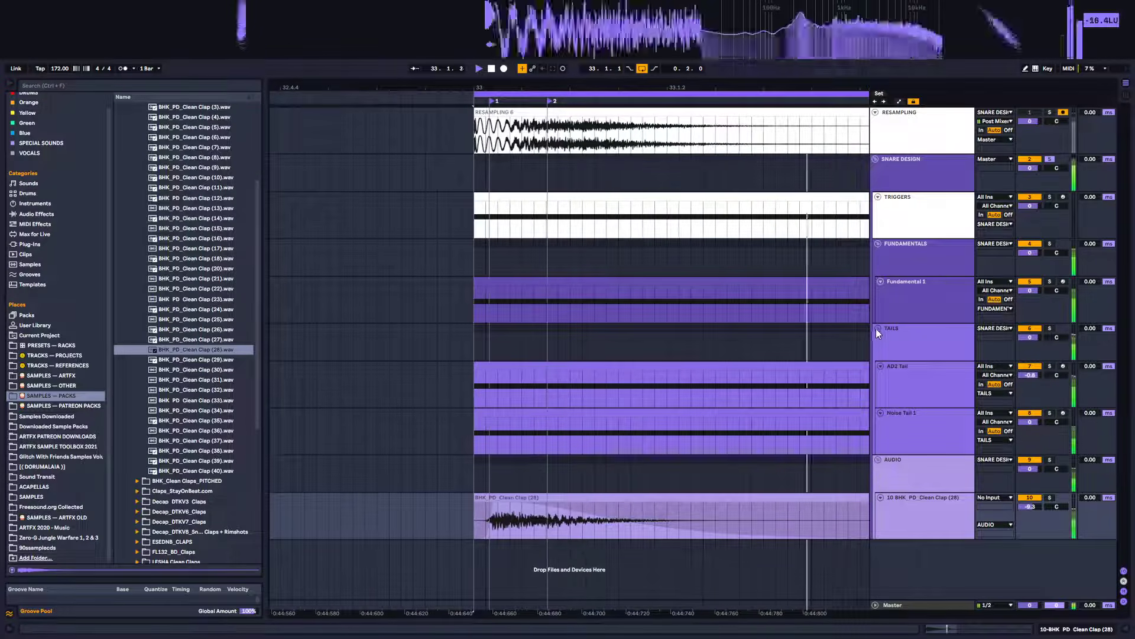
click(1030, 497)
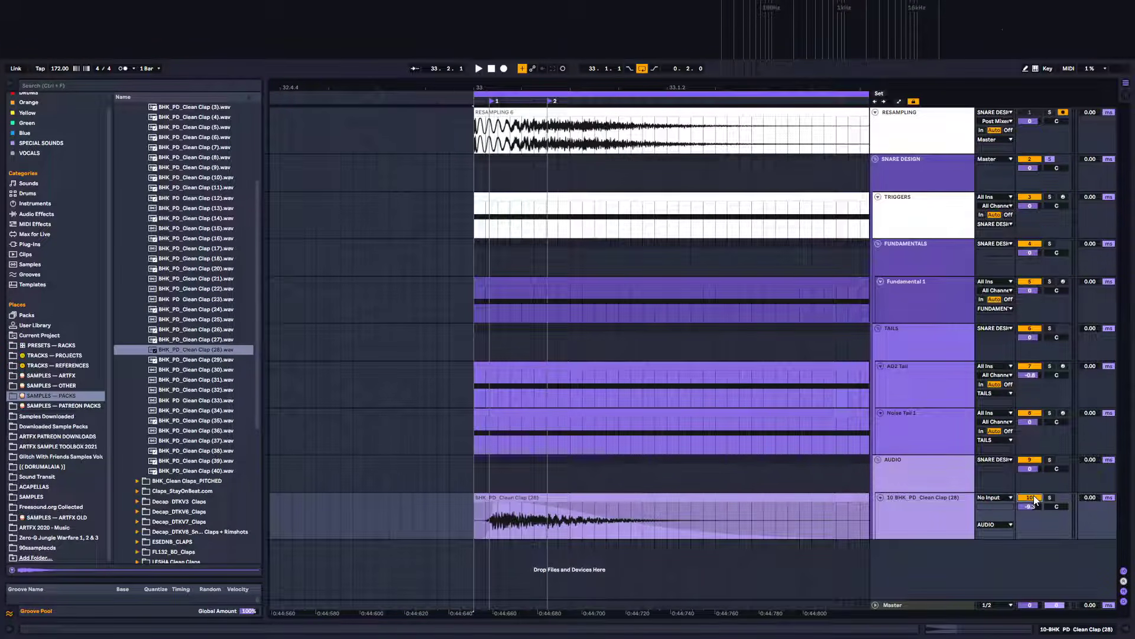
click(1030, 497)
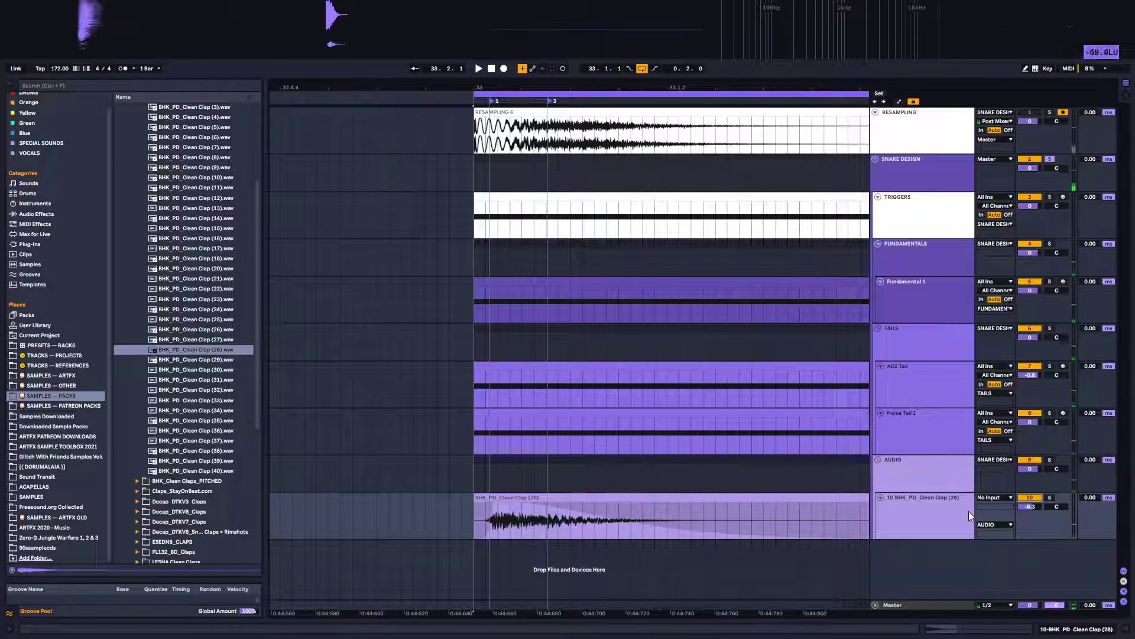
click(42, 214)
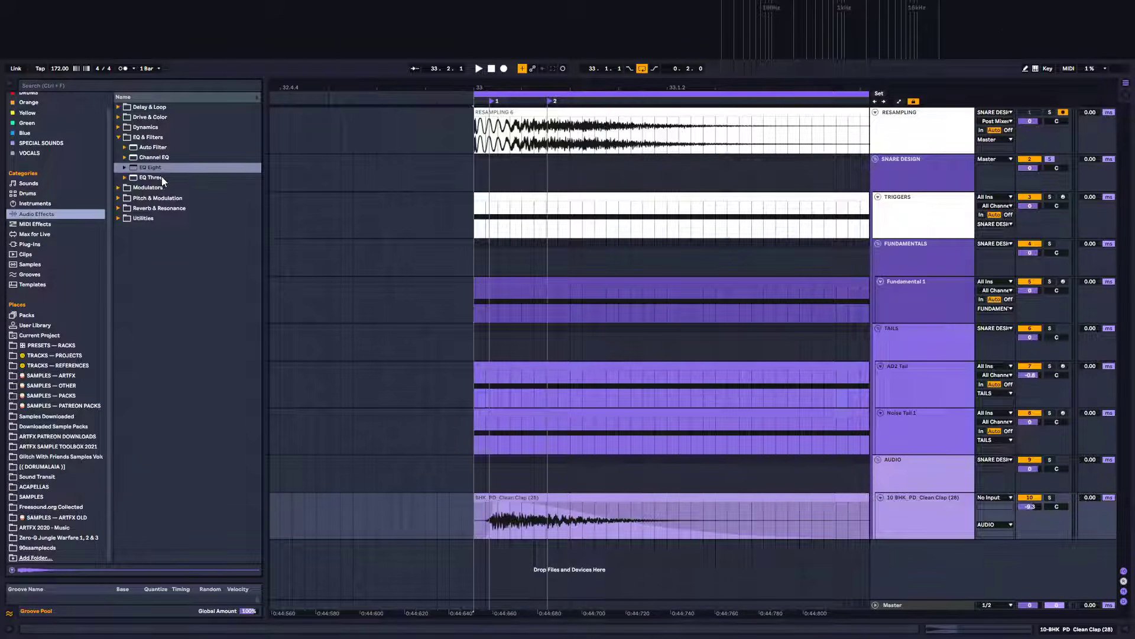
drag(159, 168, 935, 534)
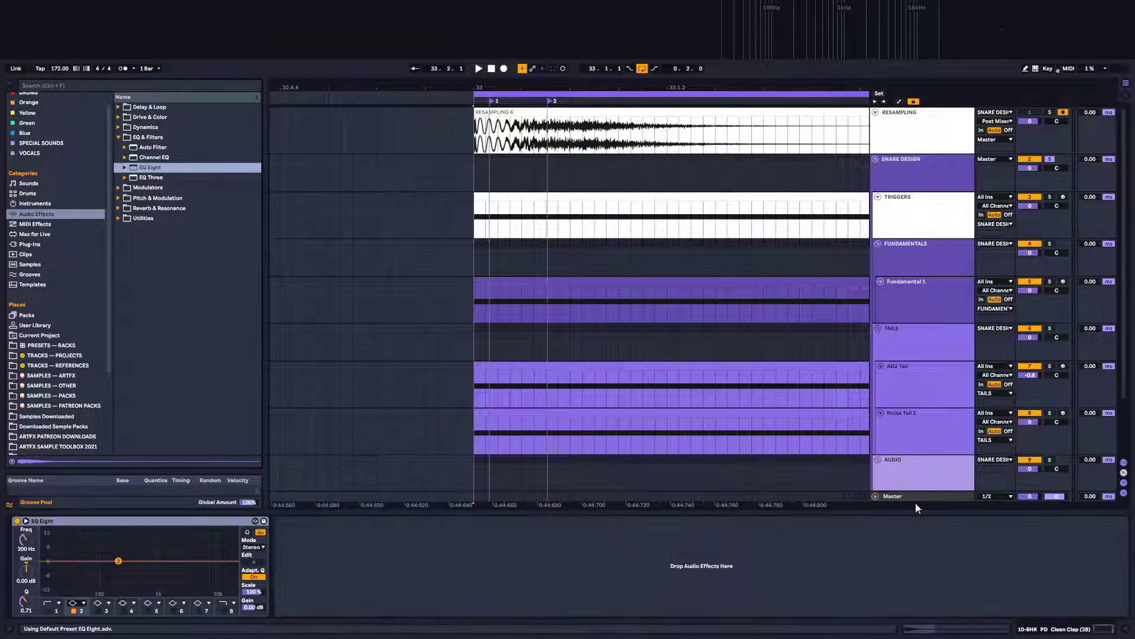
click(162, 520)
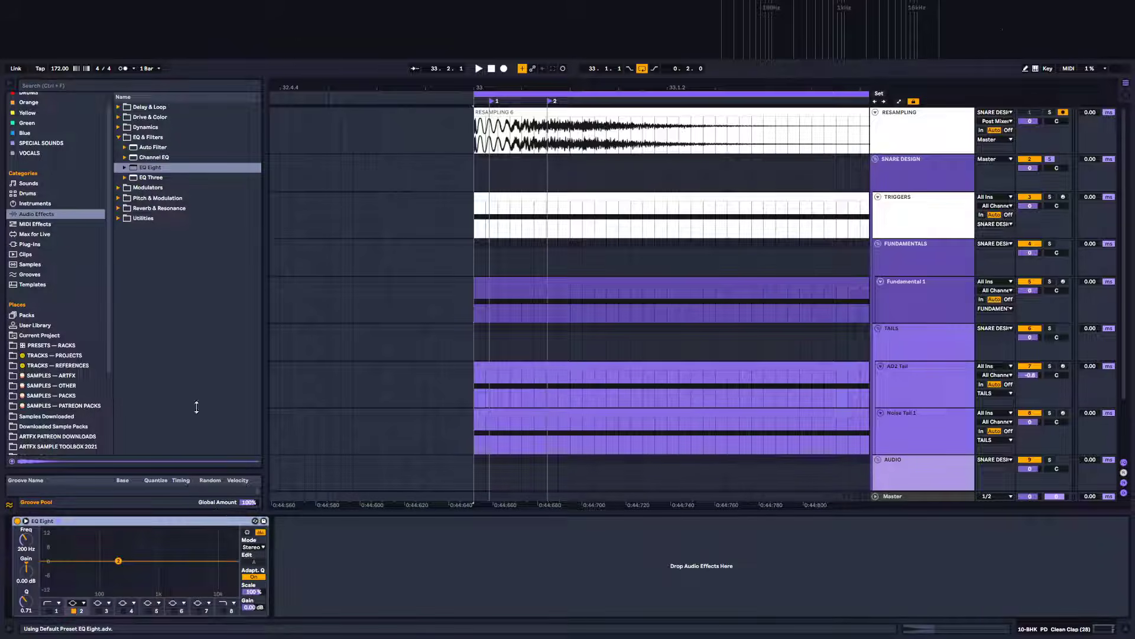
key(Delete)
Add the VST3 FabFilter Pro-Q 3 plug-in to the clap track
click(29, 244)
scroll(179, 252, up, 5)
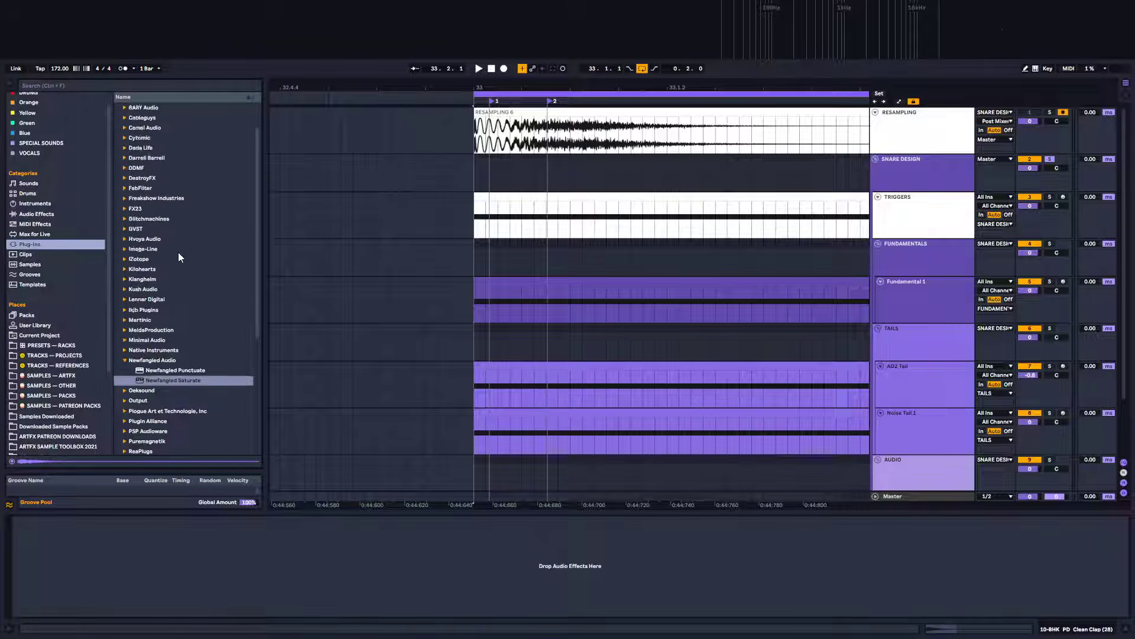
click(134, 228)
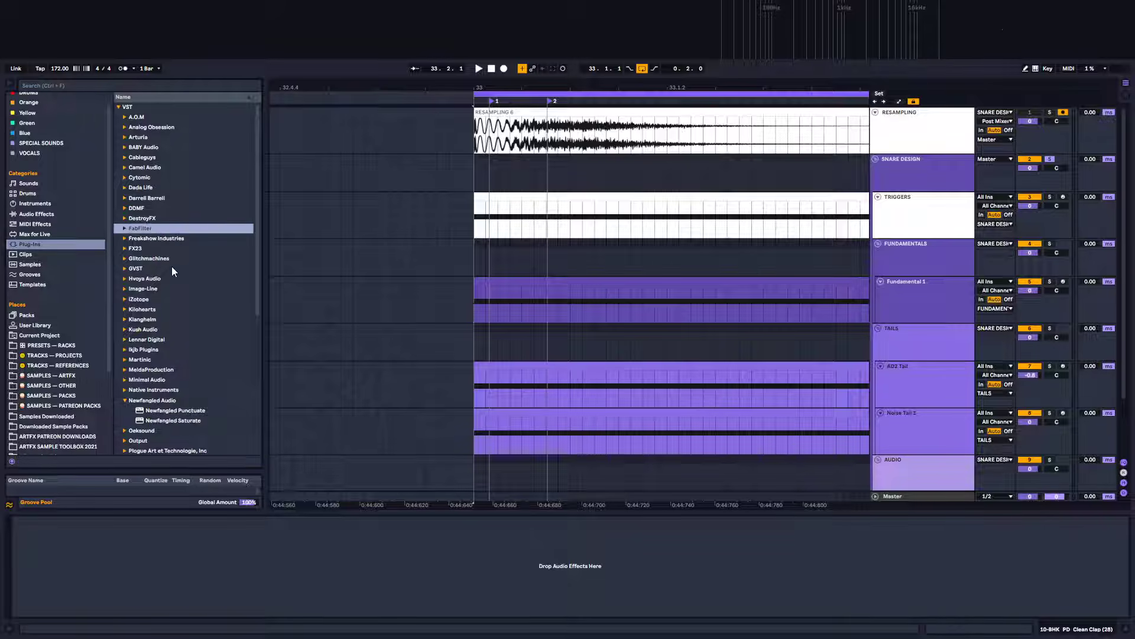
click(124, 229)
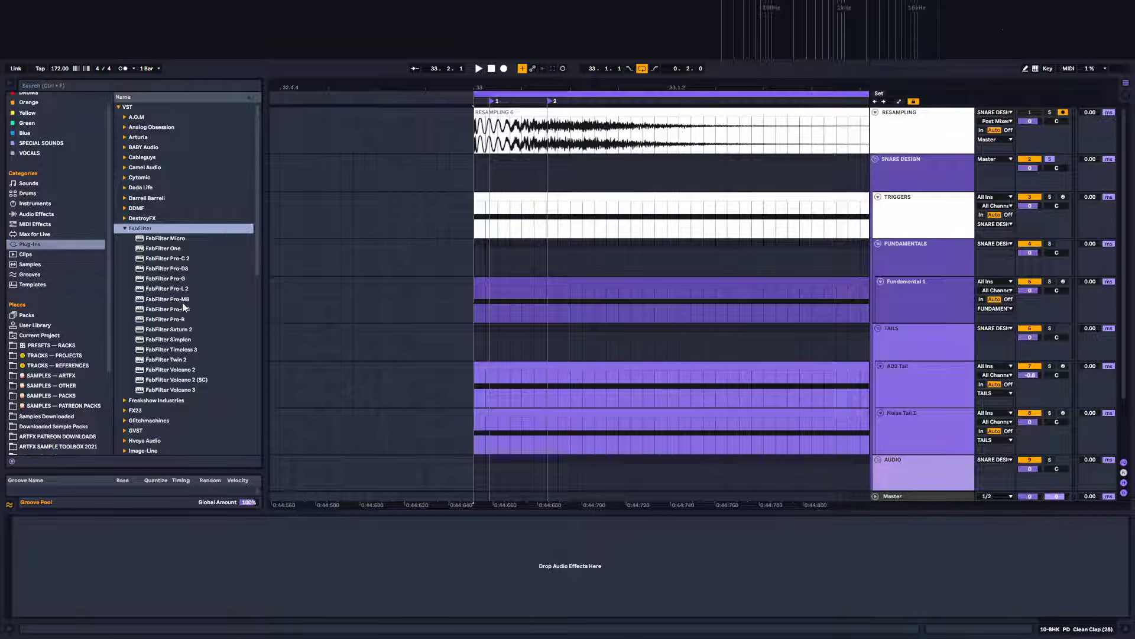
click(126, 229)
click(118, 107)
click(119, 117)
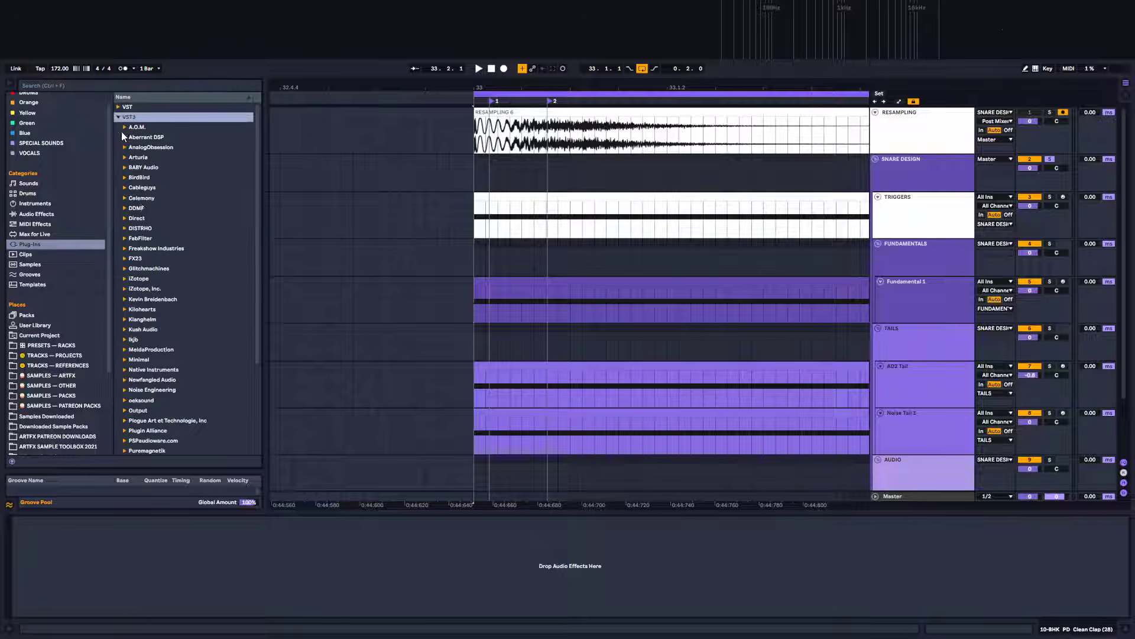
click(124, 239)
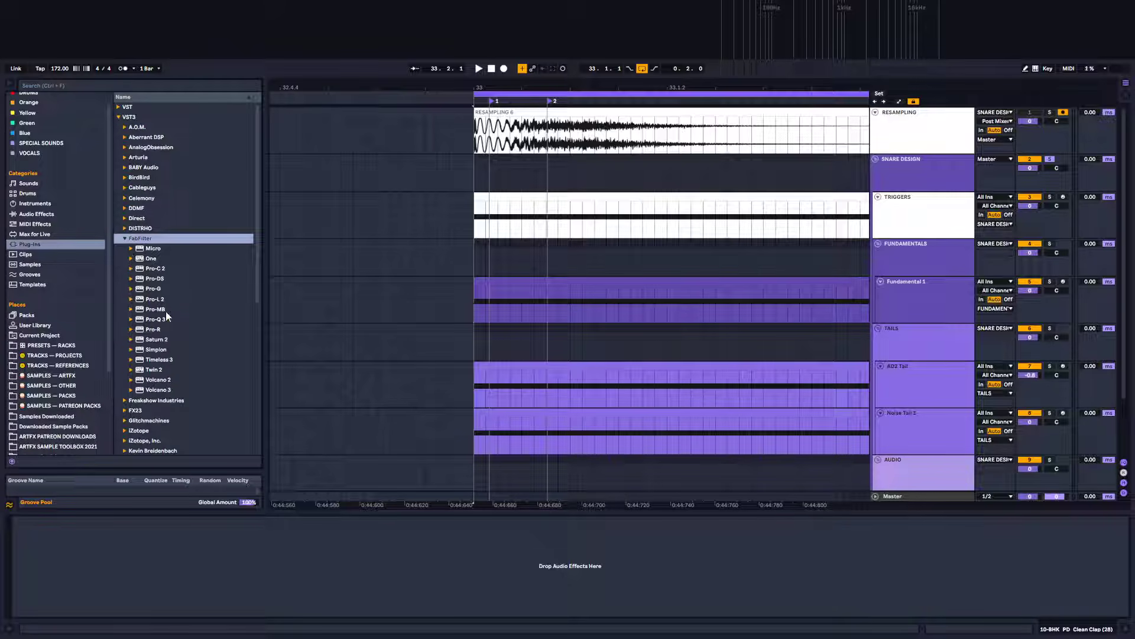
drag(164, 318, 326, 599)
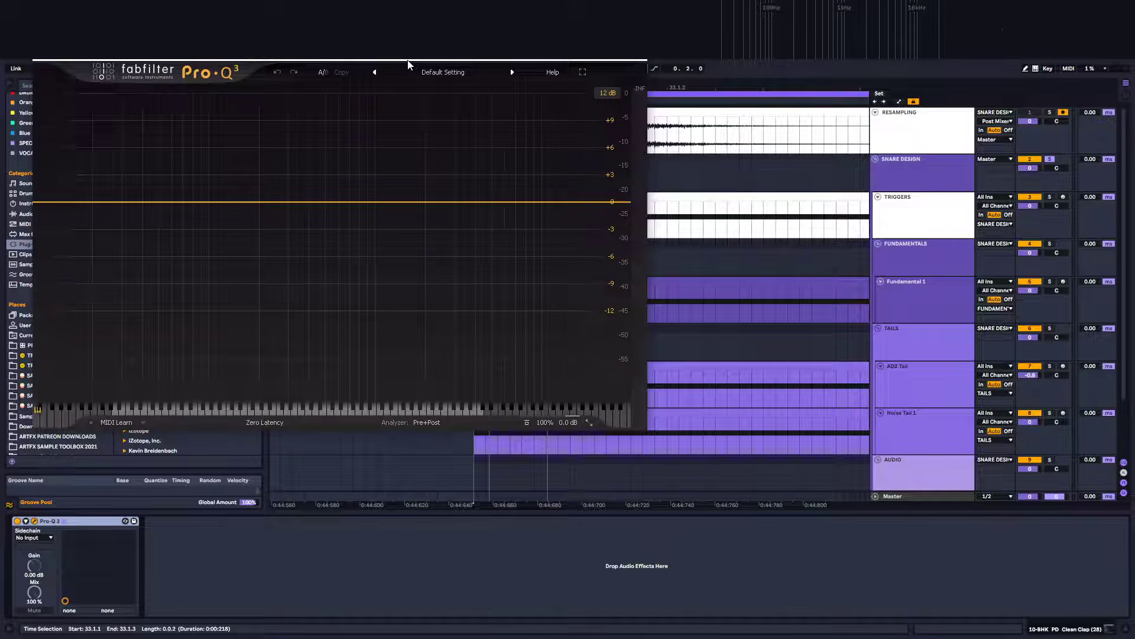
Create a 30 dB/oct low-cut band in Pro-Q 3 at about 808 Hz on the clap while playing it
drag(412, 67, 793, 211)
key(space)
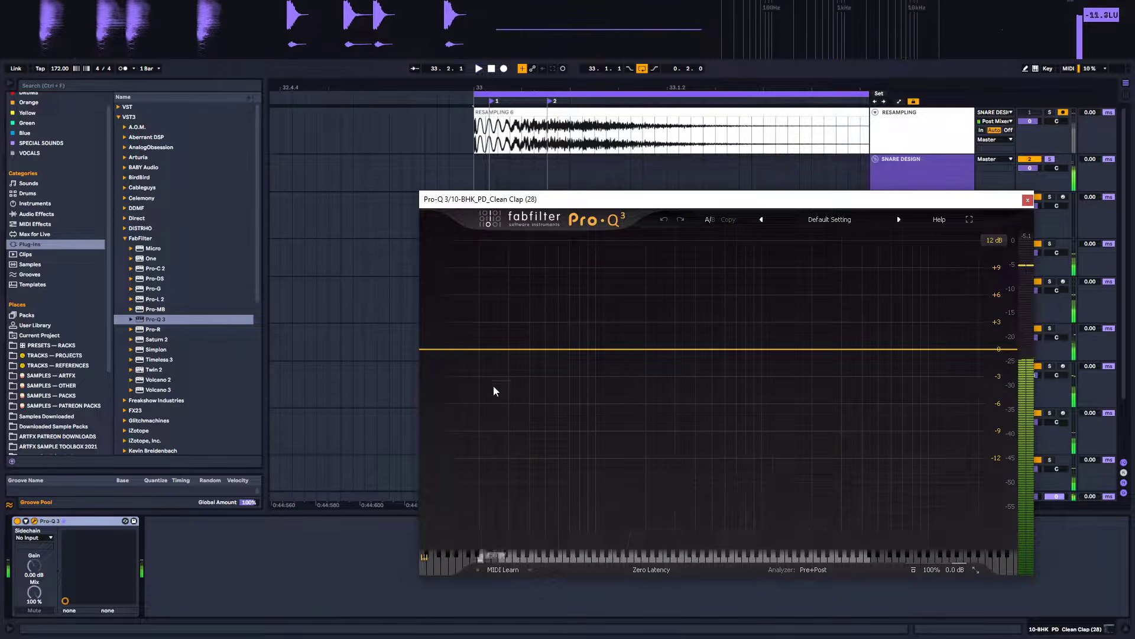
click(434, 350)
drag(434, 350, 759, 352)
scroll(758, 352, up, 3)
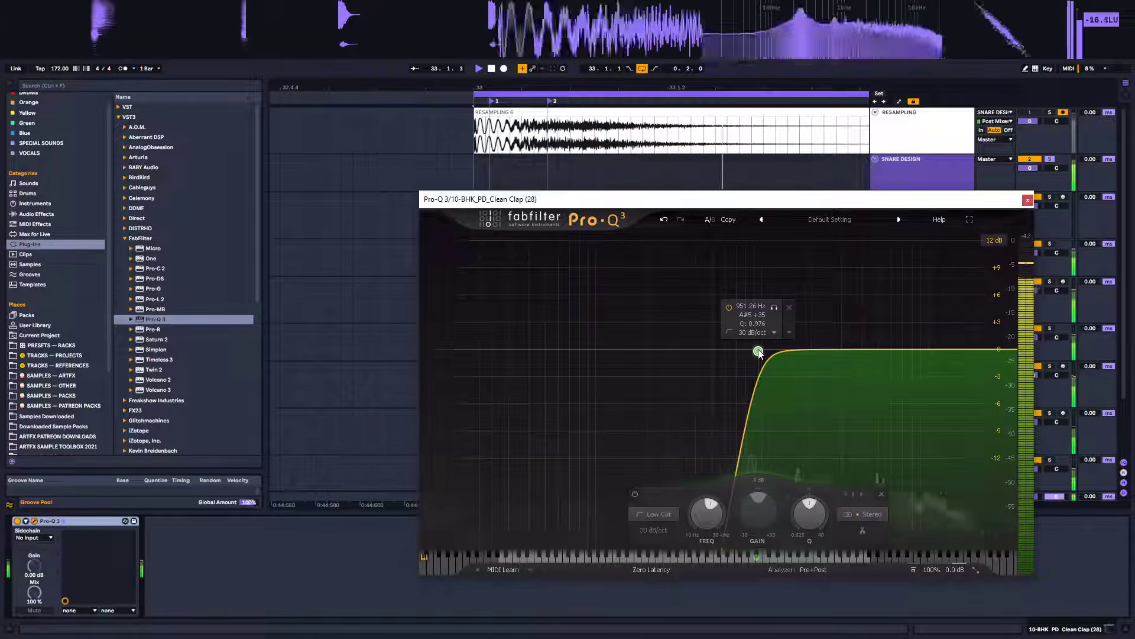
drag(758, 352, 742, 353)
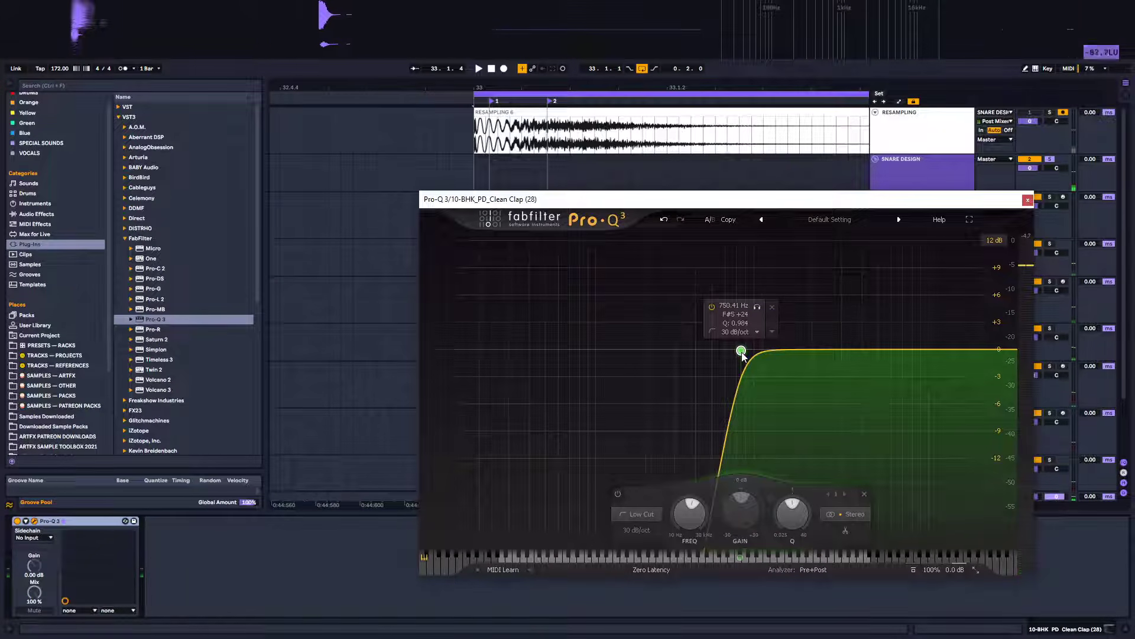
mouse_move(743, 353)
mouse_down()
mouse_move(759, 354)
mouse_move(750, 351)
mouse_up()
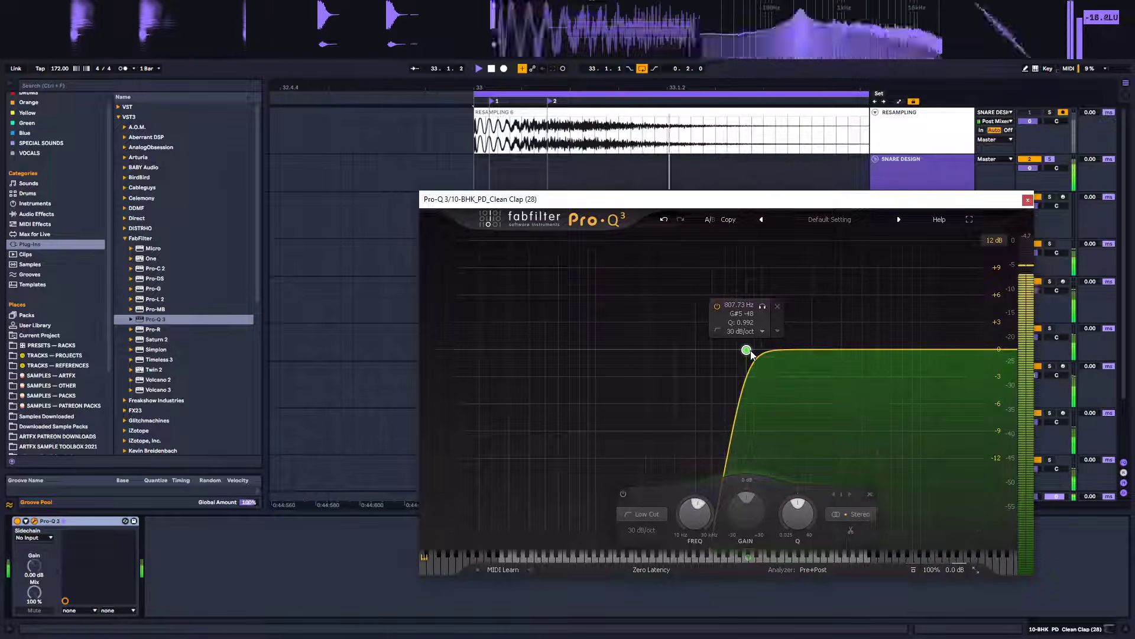
click(1028, 200)
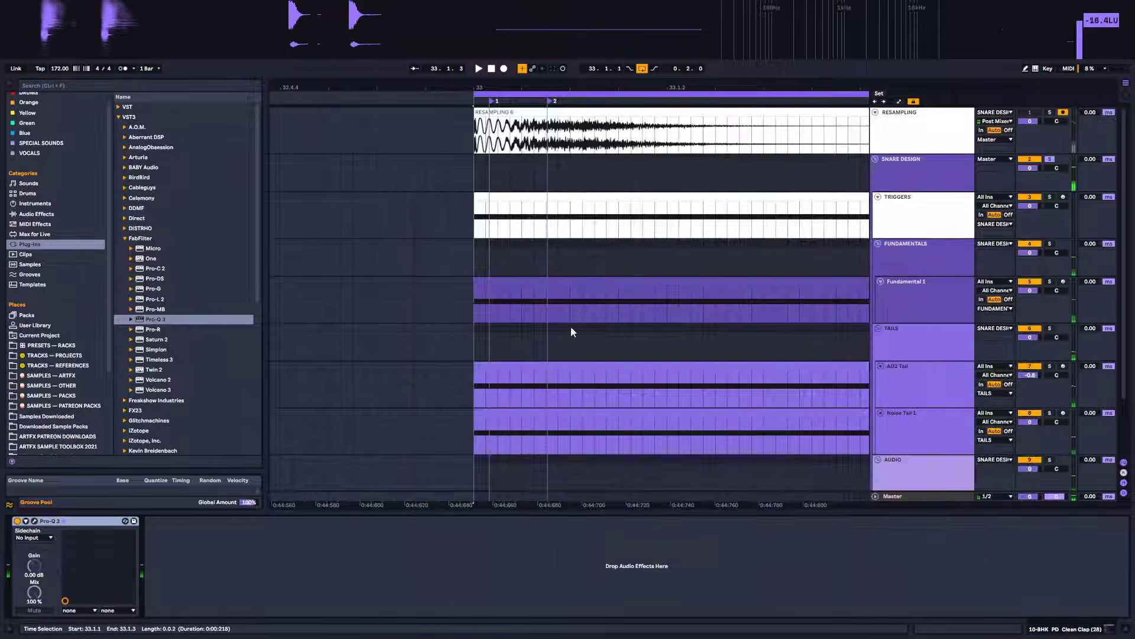
Lower the clap track's volume slightly and audition the result
scroll(862, 394, down, 3)
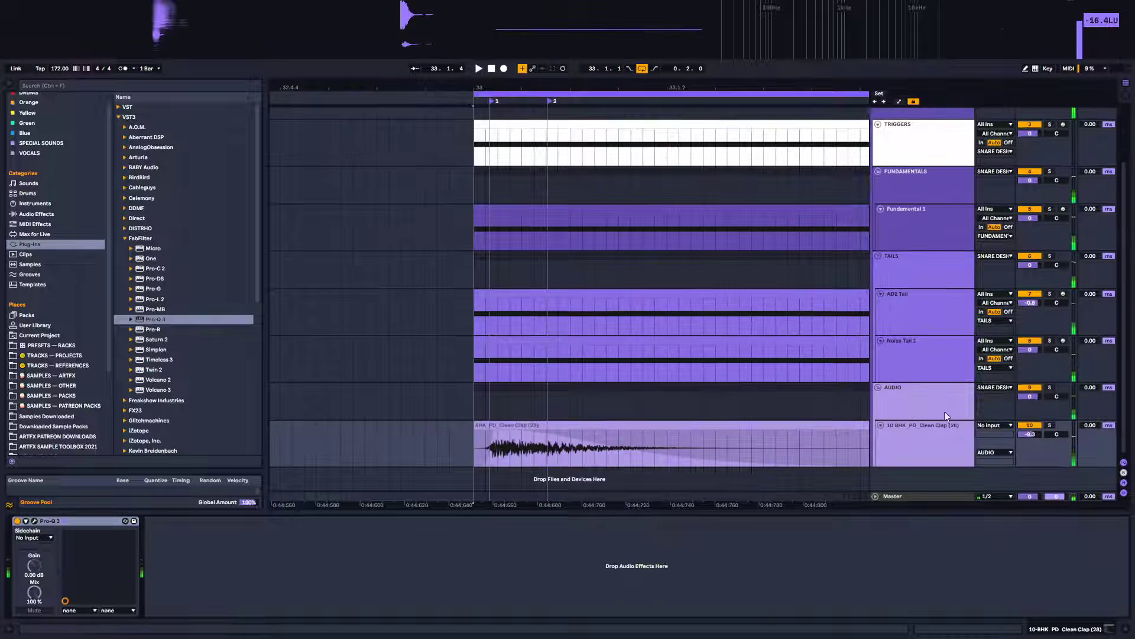
click(1034, 431)
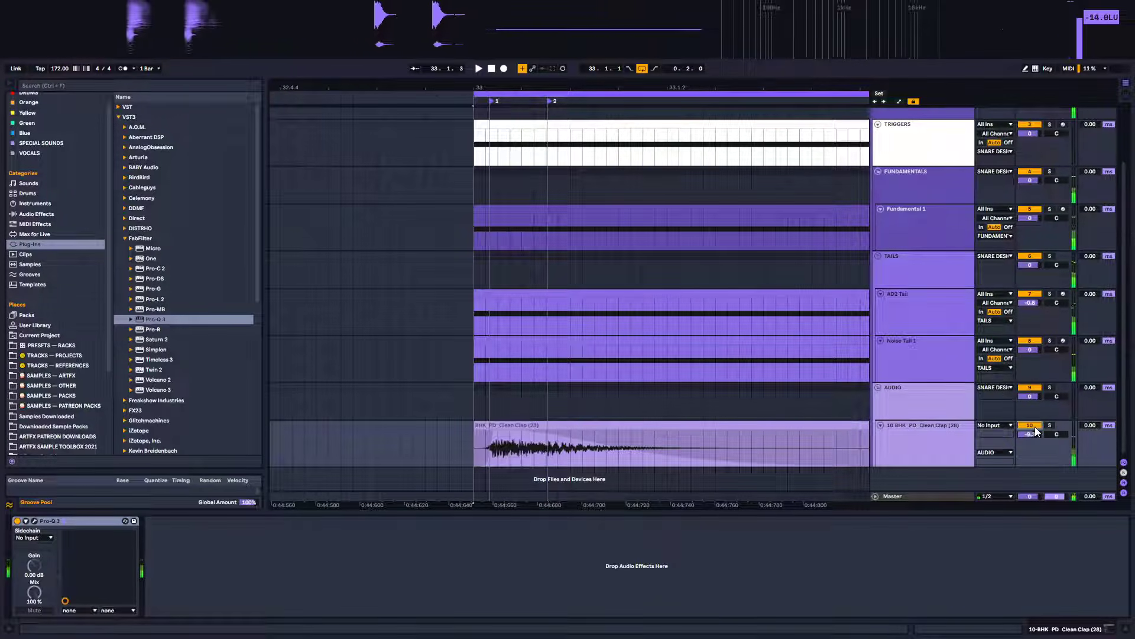
click(1031, 425)
drag(1033, 435, 1035, 439)
key(space)
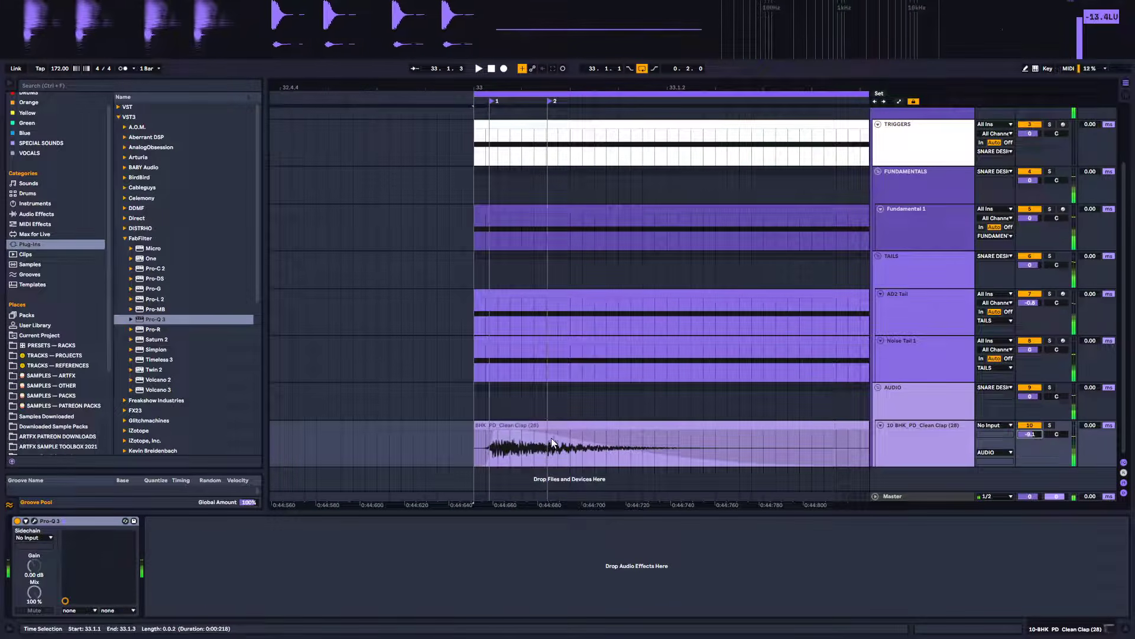
Reshape the fade-in and fade-out curves on the clap clip
drag(512, 431, 505, 430)
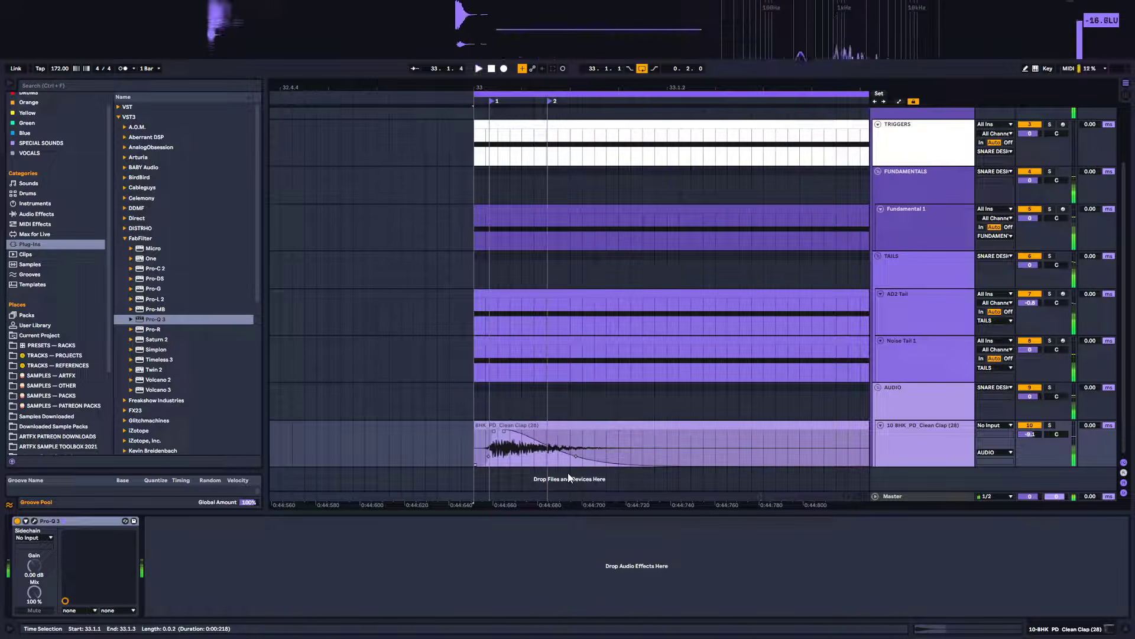
drag(576, 456, 668, 437)
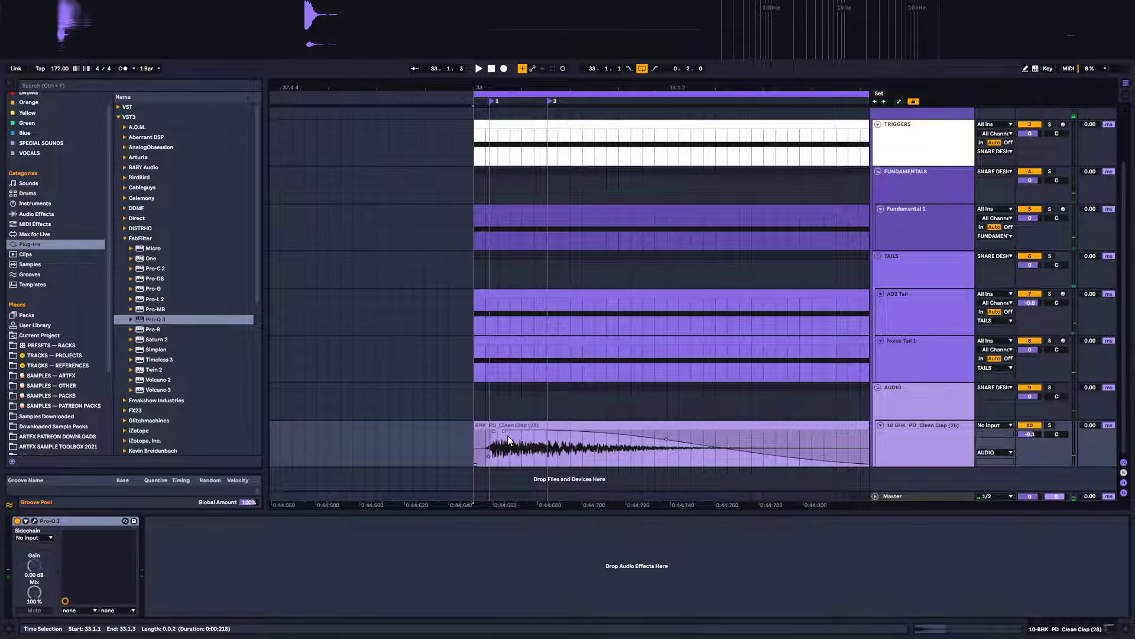
drag(495, 430, 503, 431)
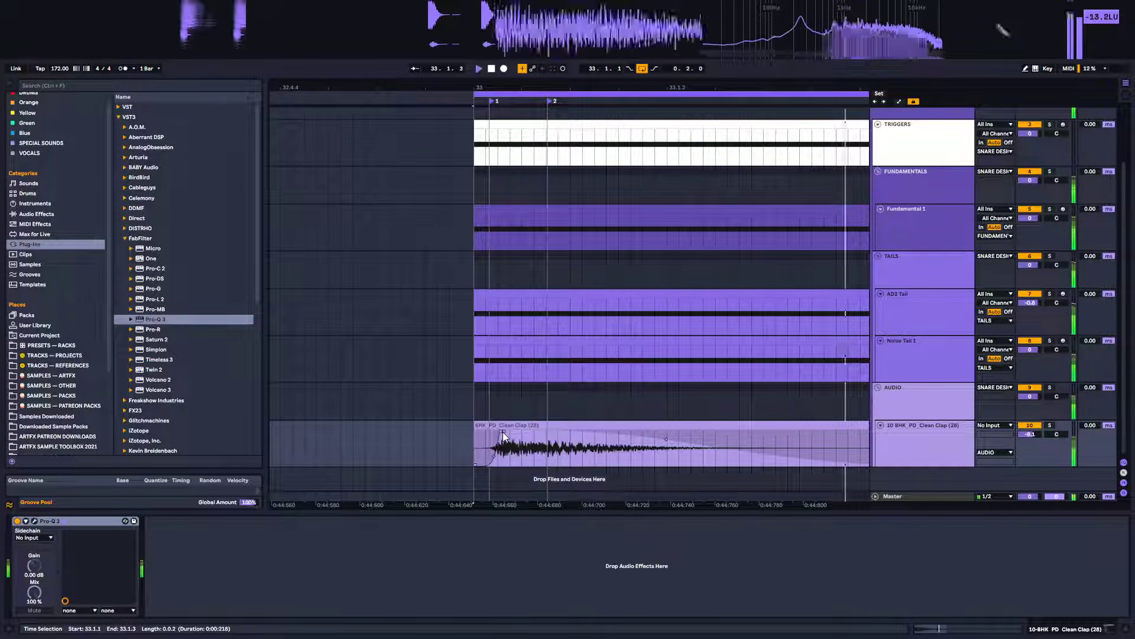
drag(503, 432, 491, 437)
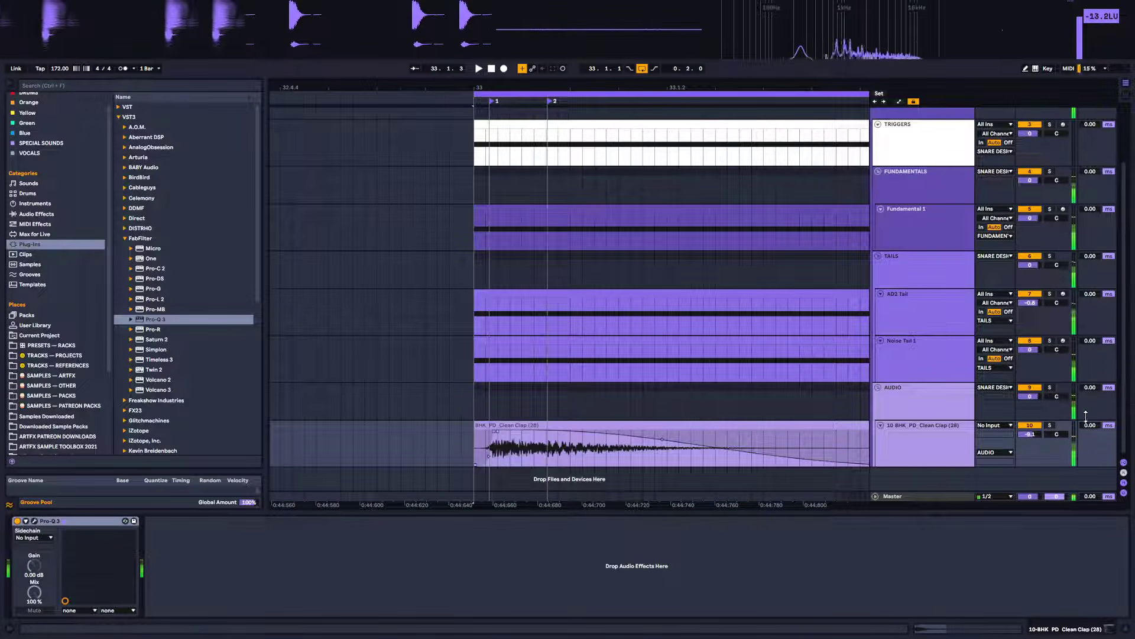
Set the clap track's volume to -14.7 dB, auditioning with the audio group toggled on and off
click(1049, 424)
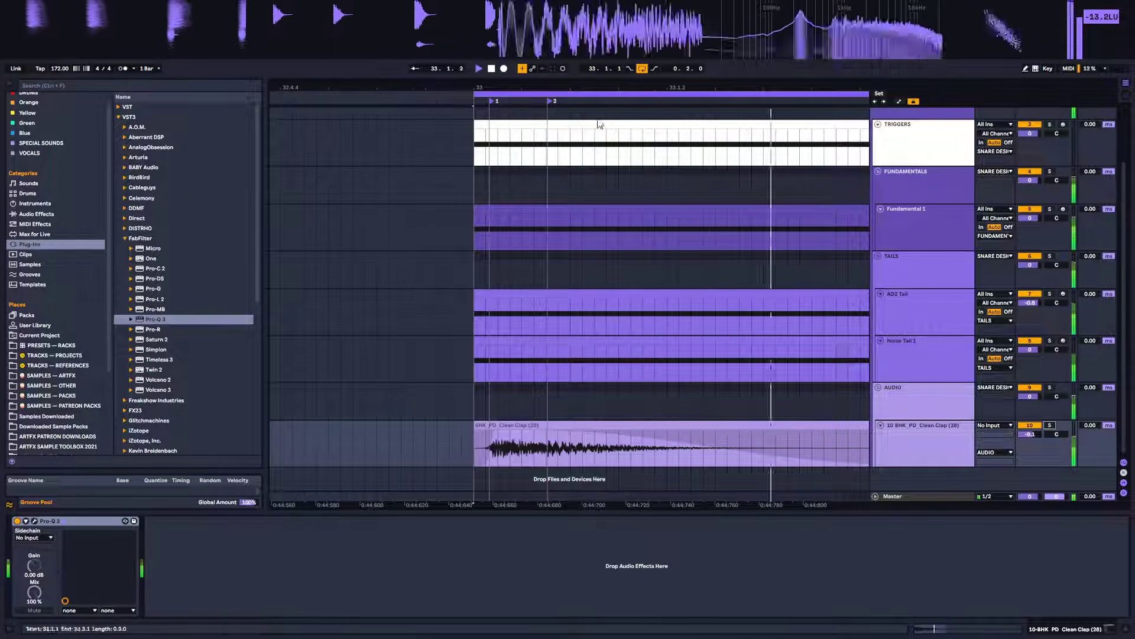
drag(591, 89, 376, 38)
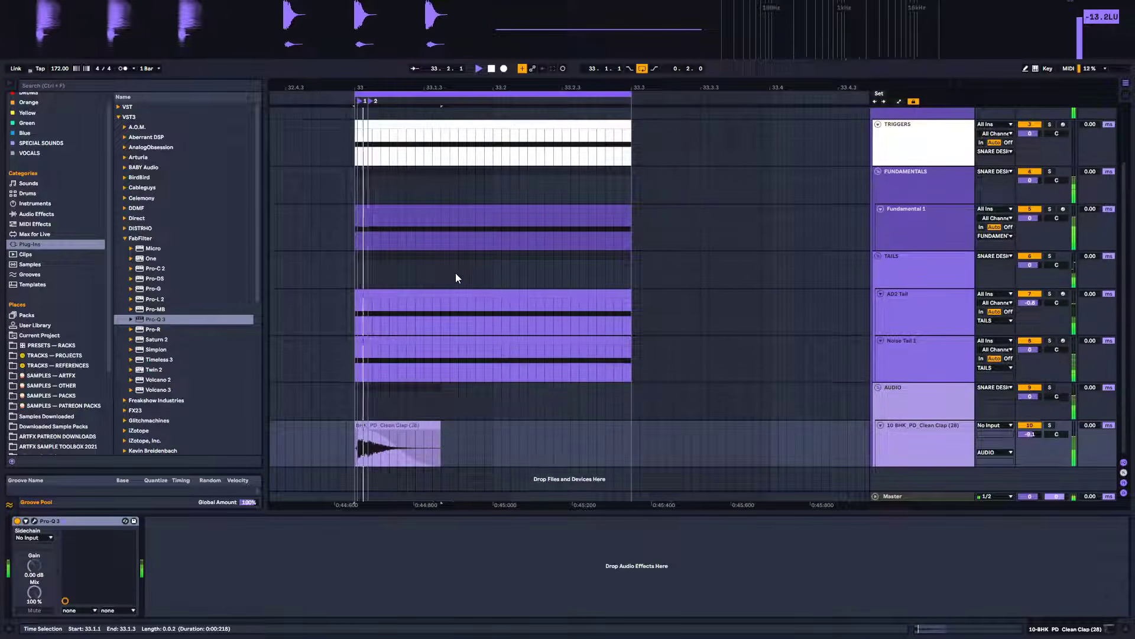
scroll(454, 276, up, 3)
scroll(468, 301, down, 2)
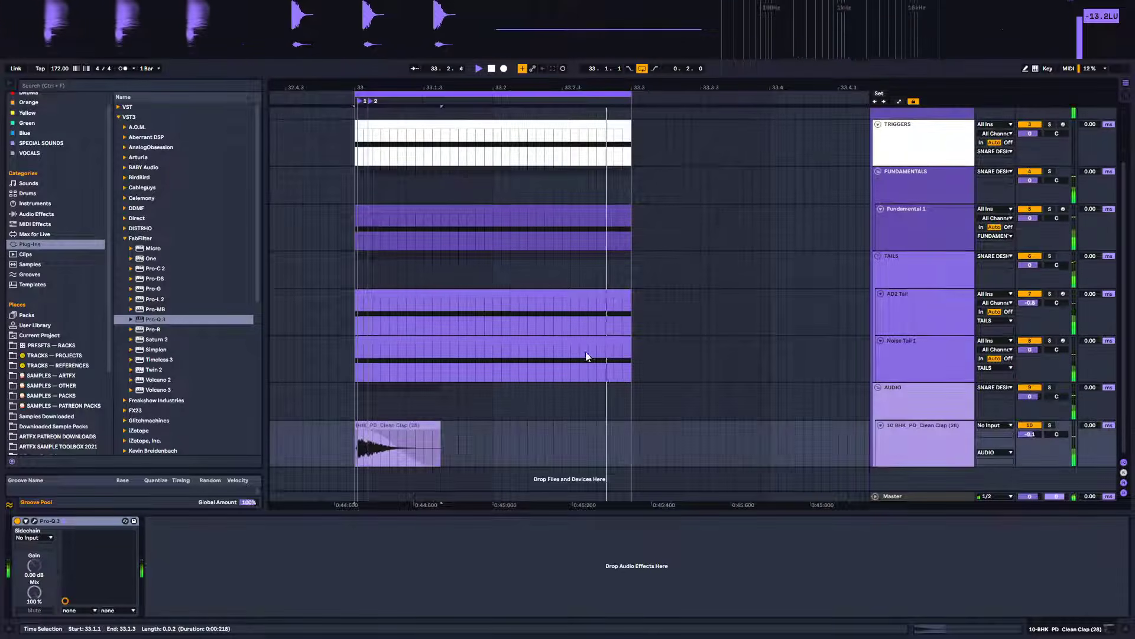
click(919, 371)
click(922, 431)
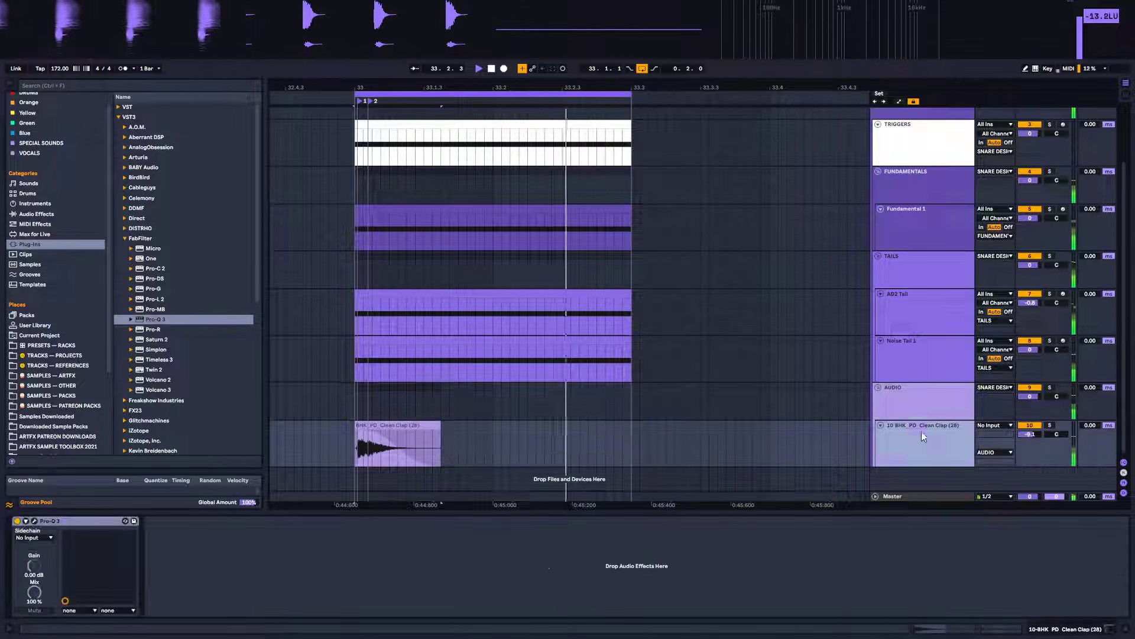
click(1038, 386)
click(1038, 387)
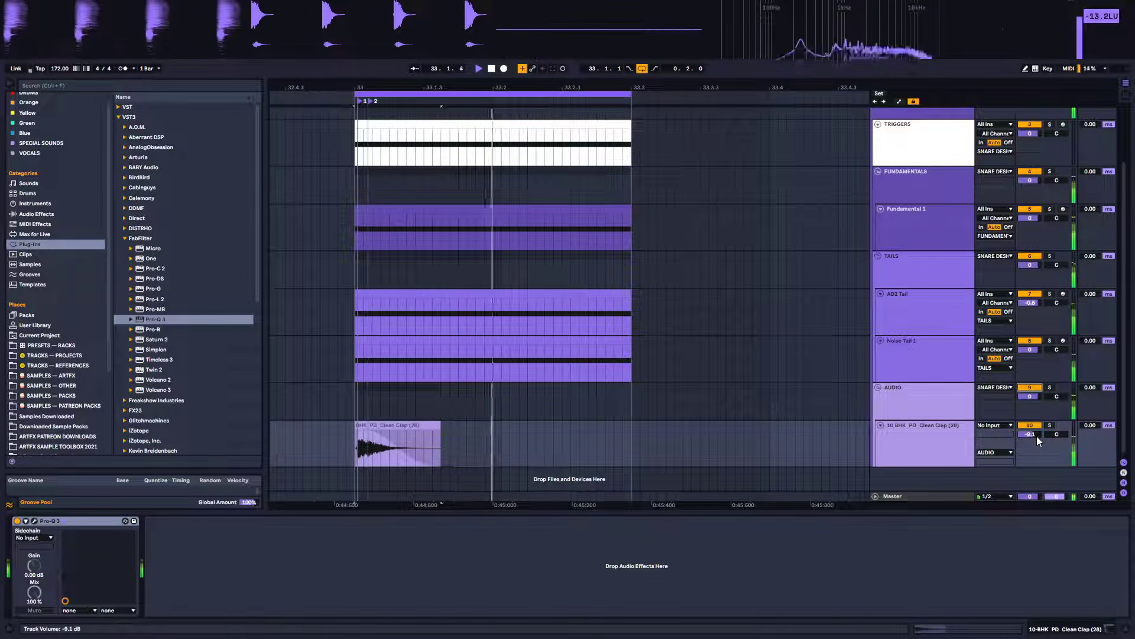
drag(1036, 435, 1036, 456)
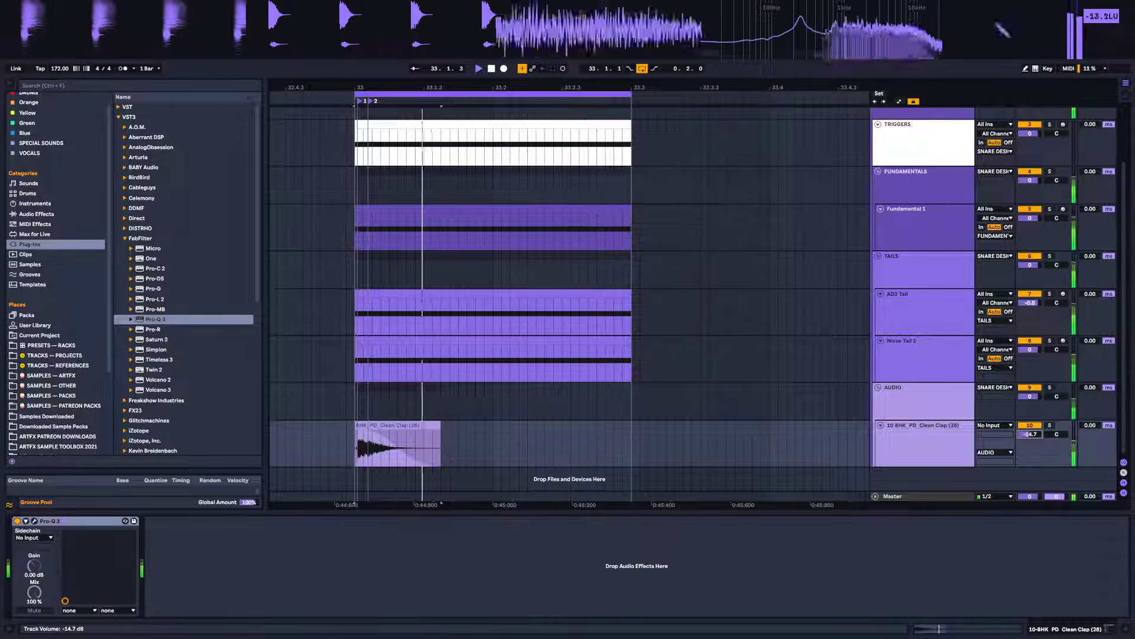
Set the clap track's volume to -17.3 dB after comparing with the audio group toggled off and on
click(1030, 388)
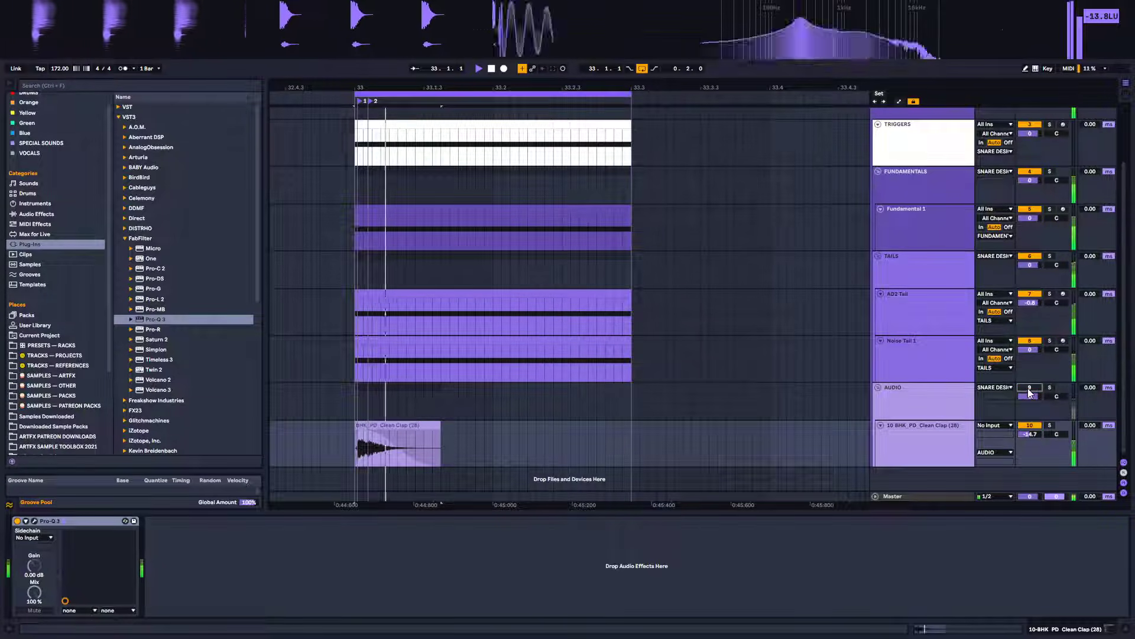
click(1030, 388)
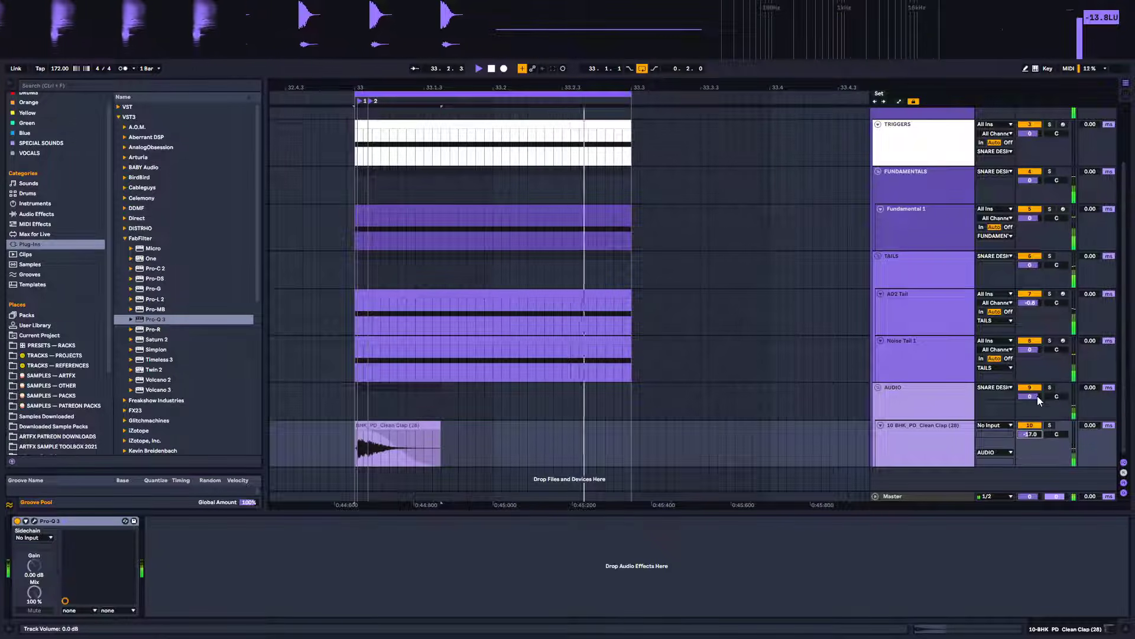
click(1032, 388)
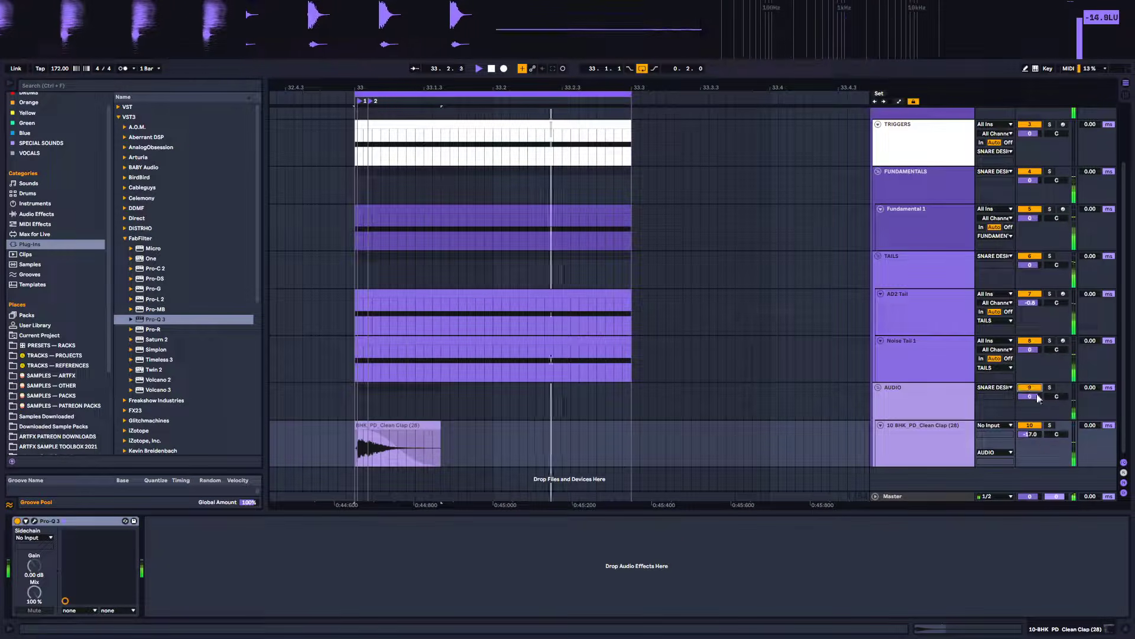
drag(1038, 436, 1038, 442)
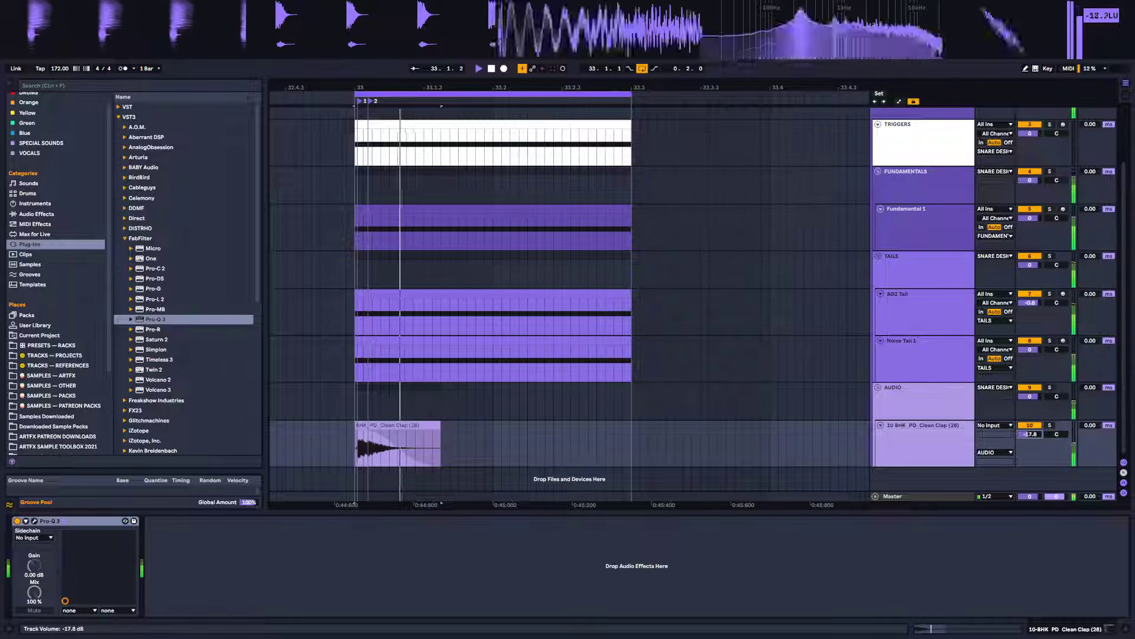
drag(1030, 433, 1030, 431)
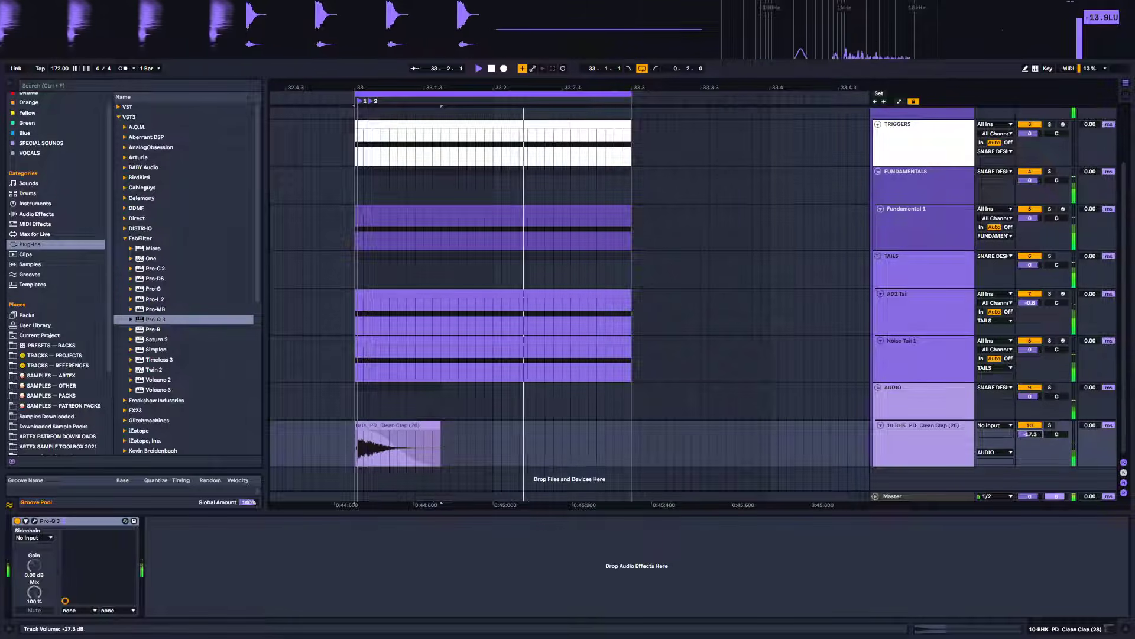
Toggle the audio group on and off to compare the snare with and without the clap layer
click(1034, 388)
click(1034, 388)
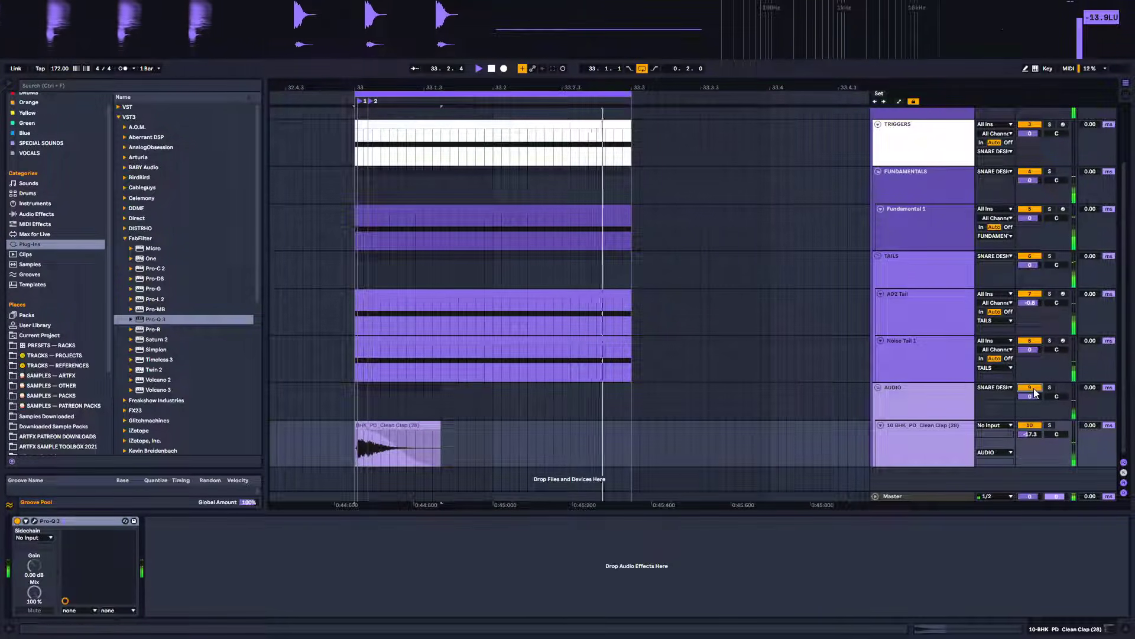
click(1033, 388)
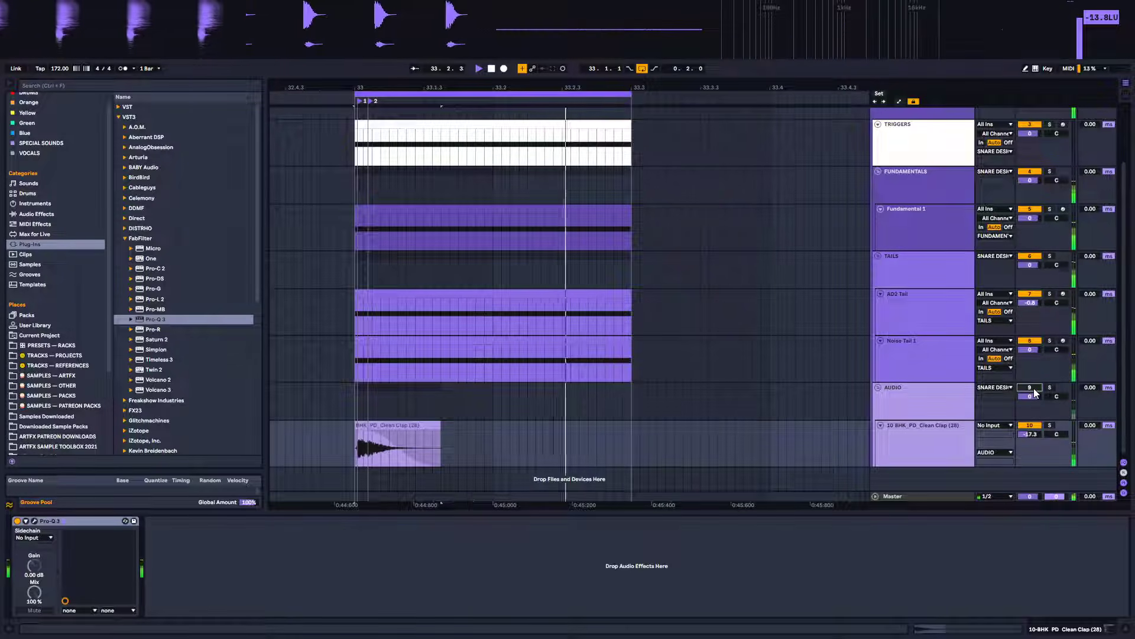
click(1034, 389)
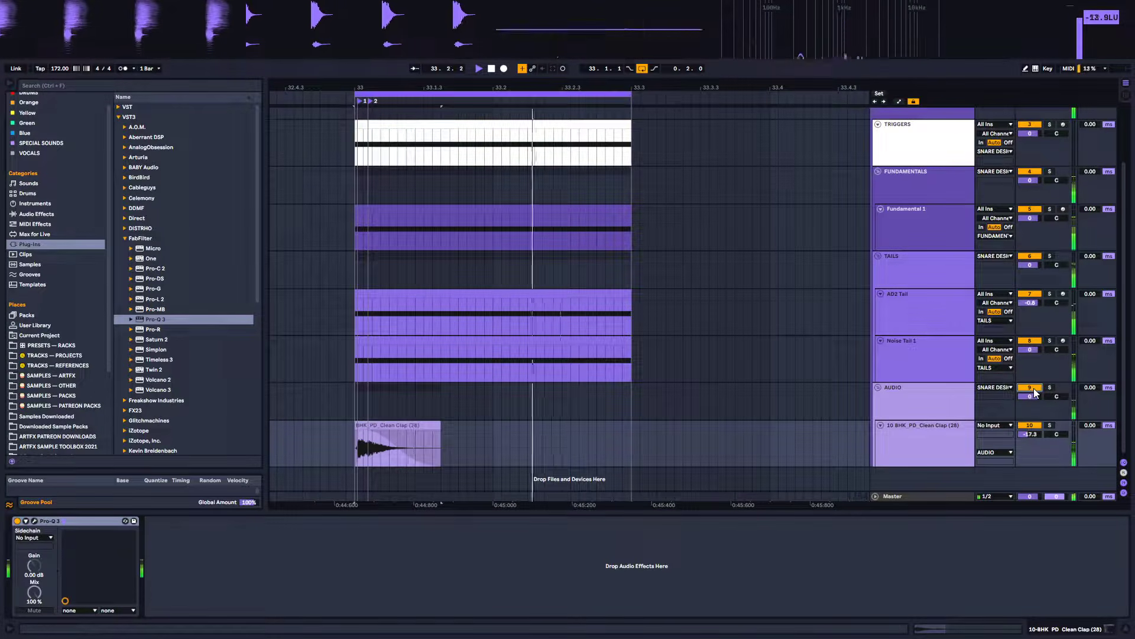
Turn the count-in off and record a new resample of the snare onto the RESAMPLING track
scroll(647, 278, up, 3)
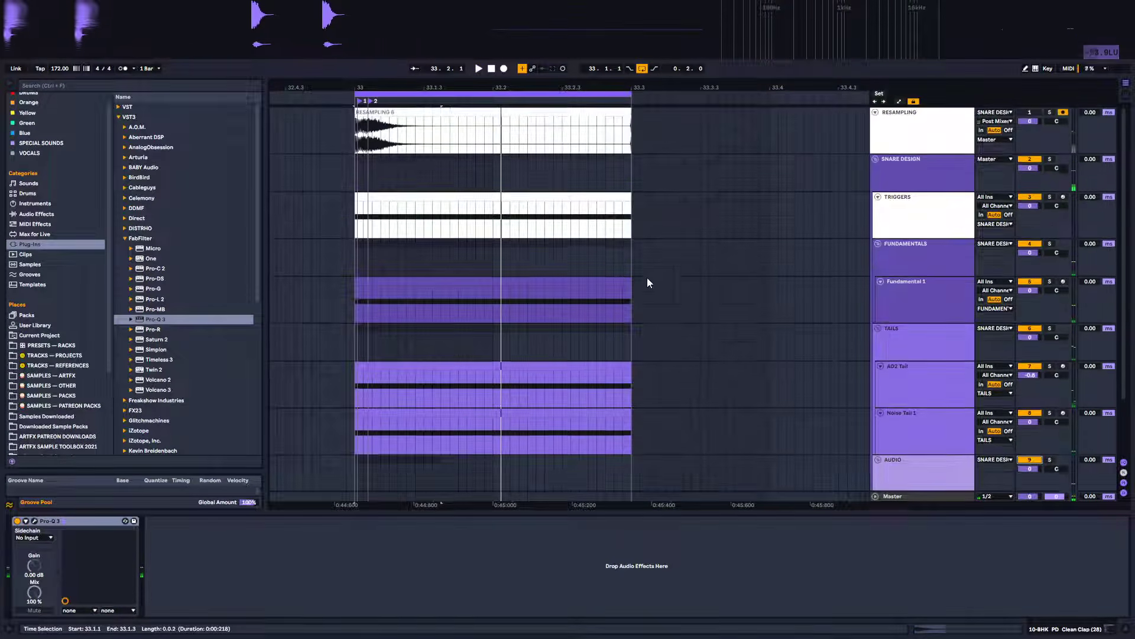
click(360, 112)
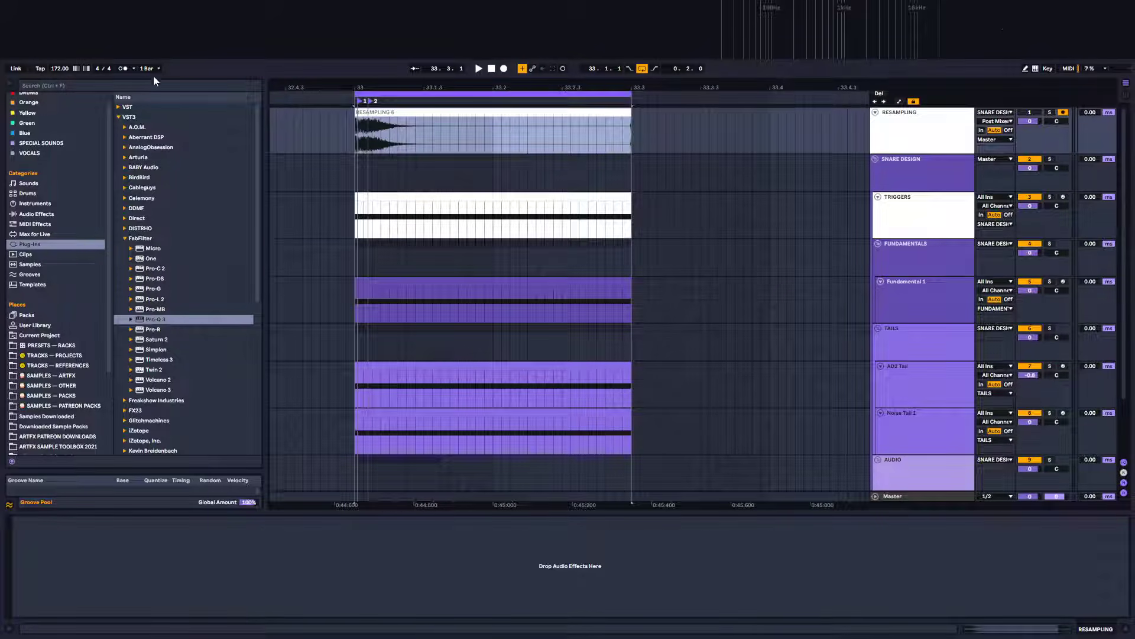
click(134, 69)
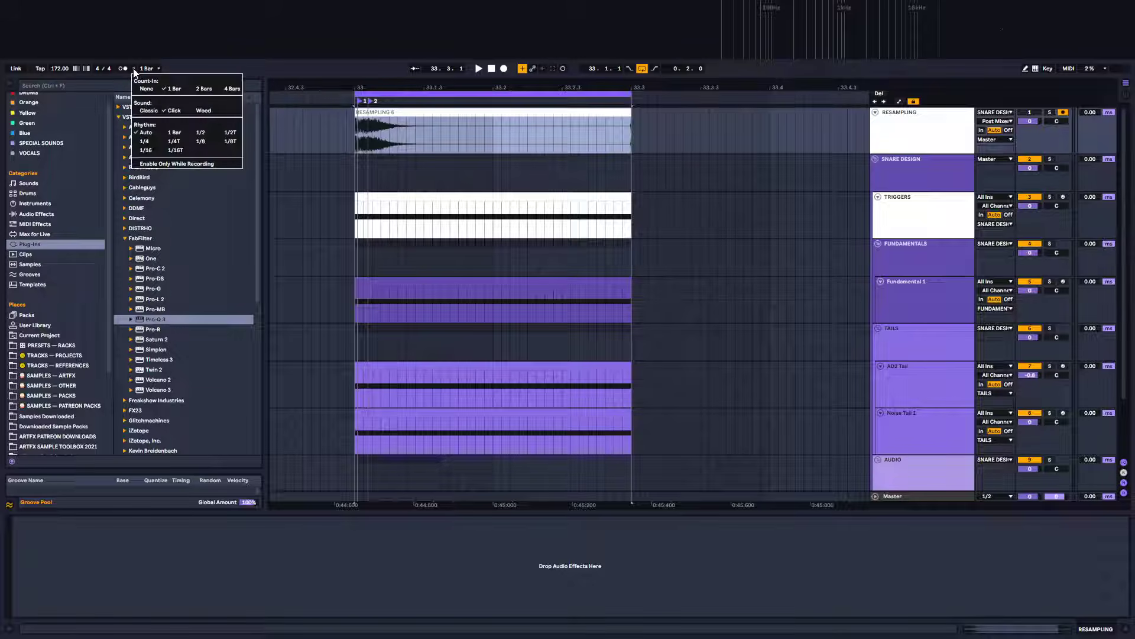
click(145, 88)
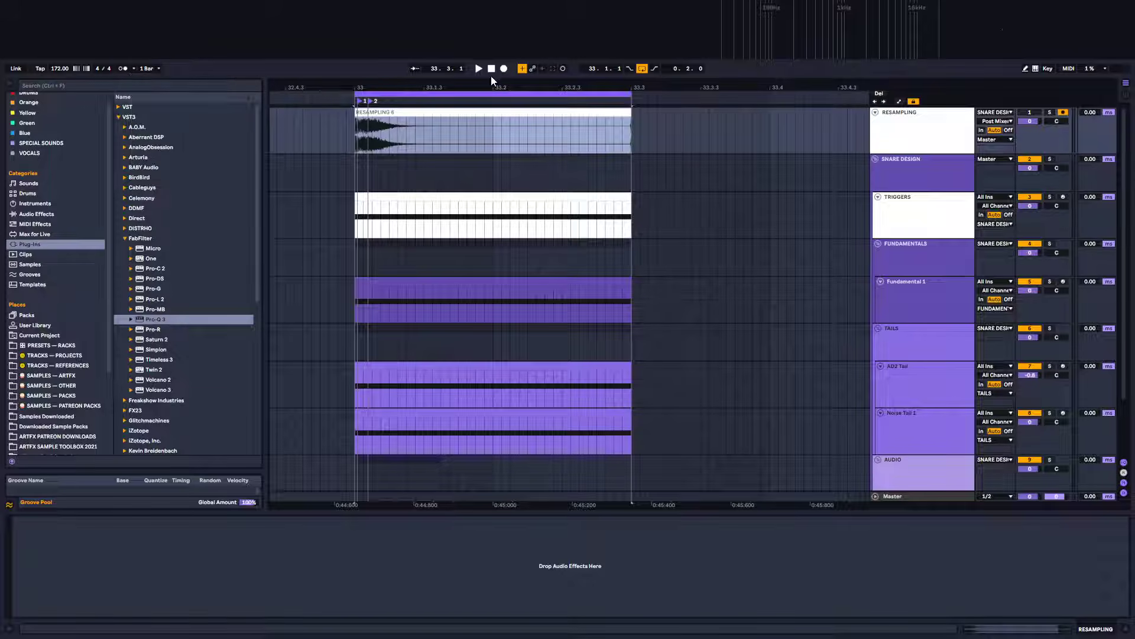
click(504, 68)
click(504, 69)
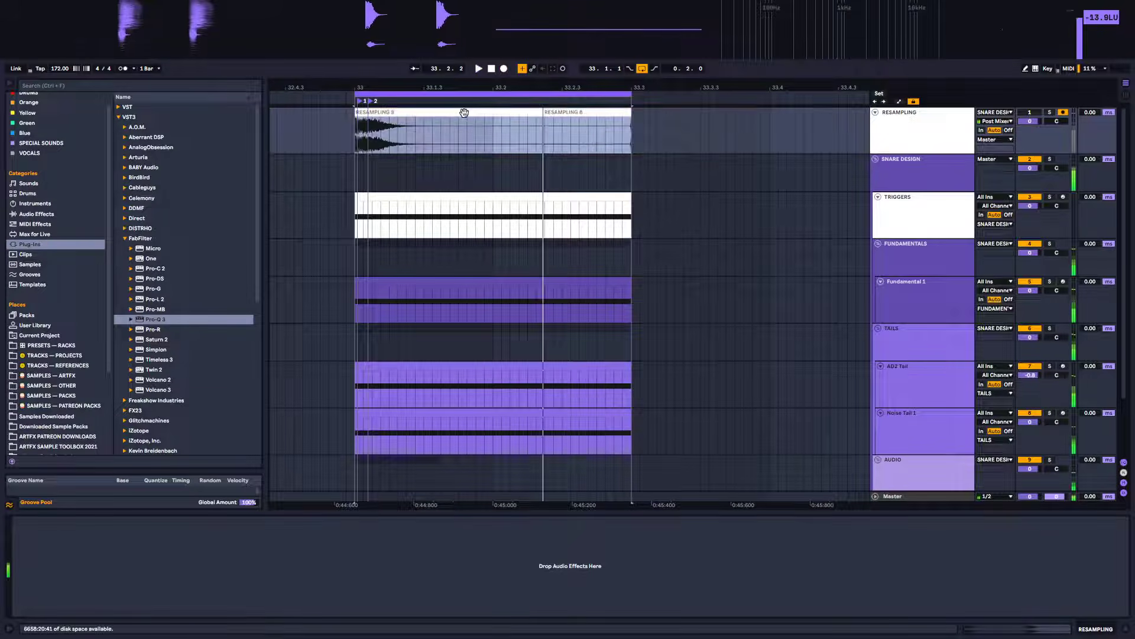
Zoom in to examine the start of the resampled waveform, then zoom back out and play the loop
drag(544, 113, 385, 191)
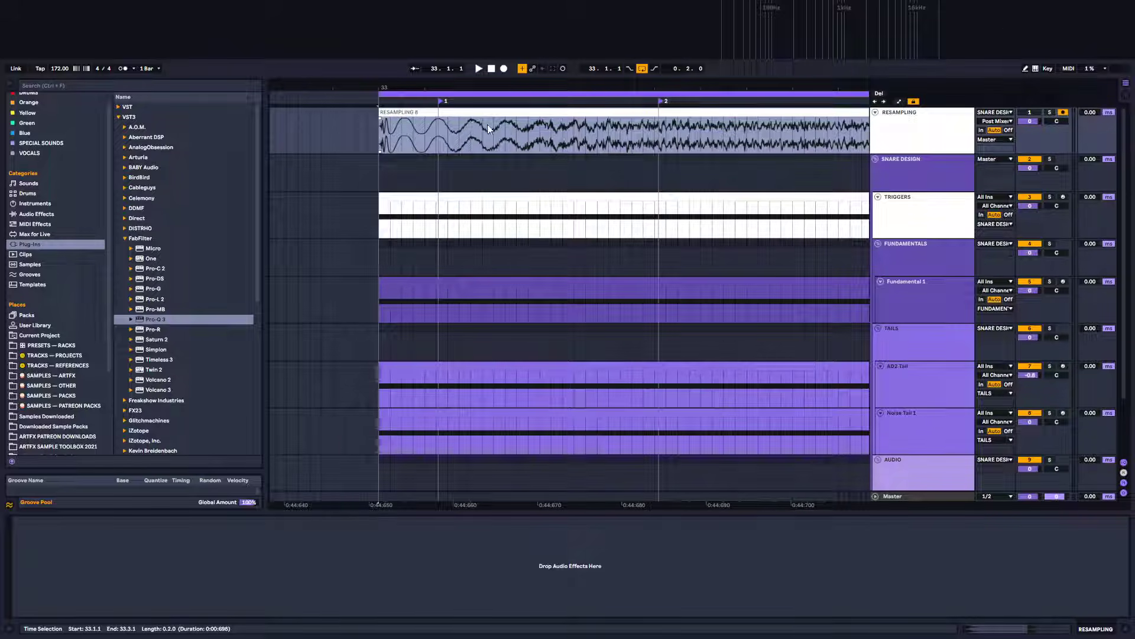
click(484, 147)
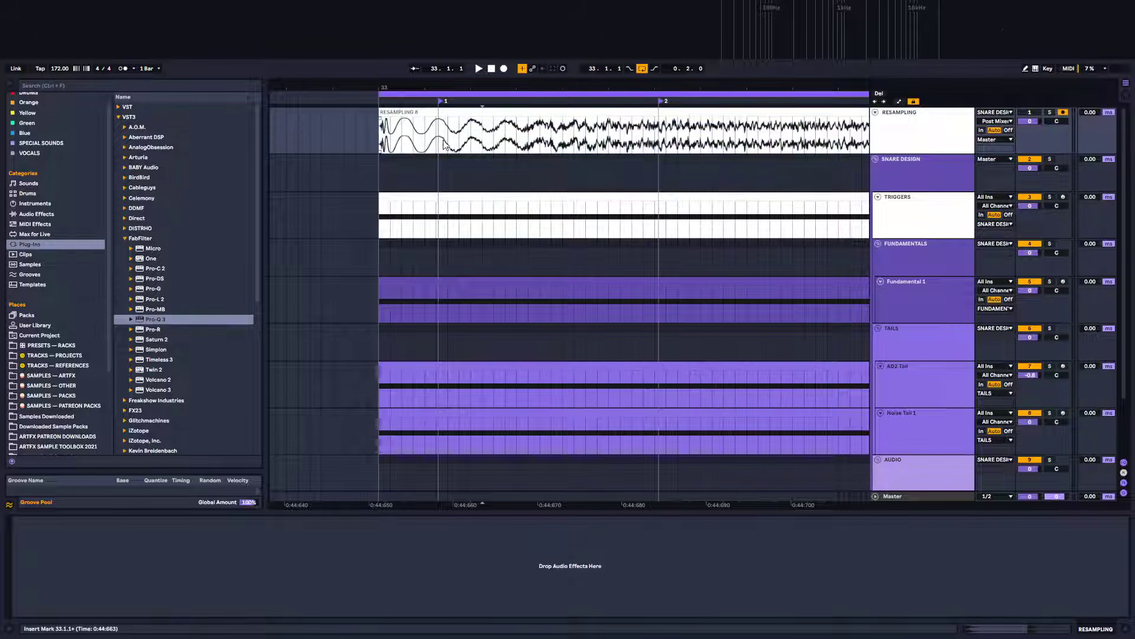
drag(466, 141, 516, 142)
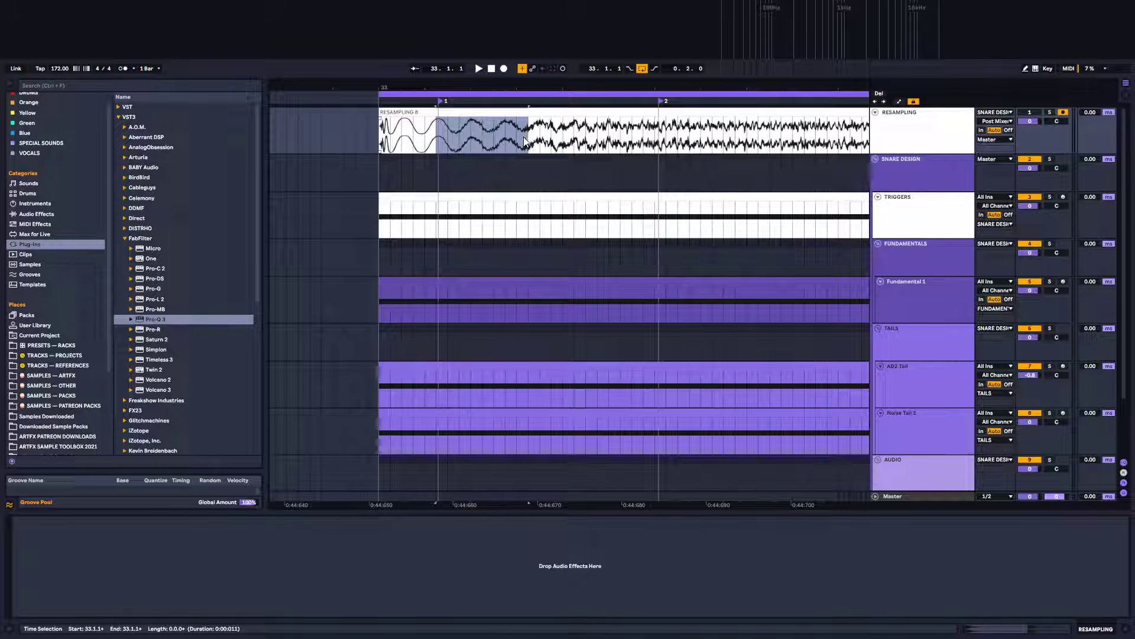
drag(443, 142, 480, 144)
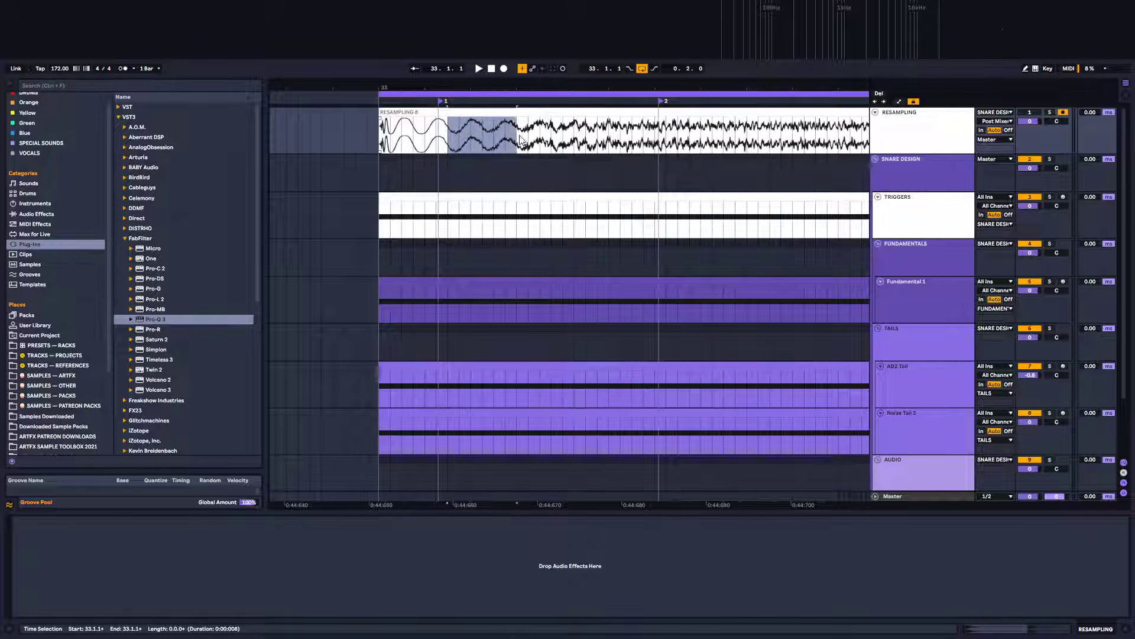
drag(537, 88, 521, 3)
scroll(582, 230, down, 3)
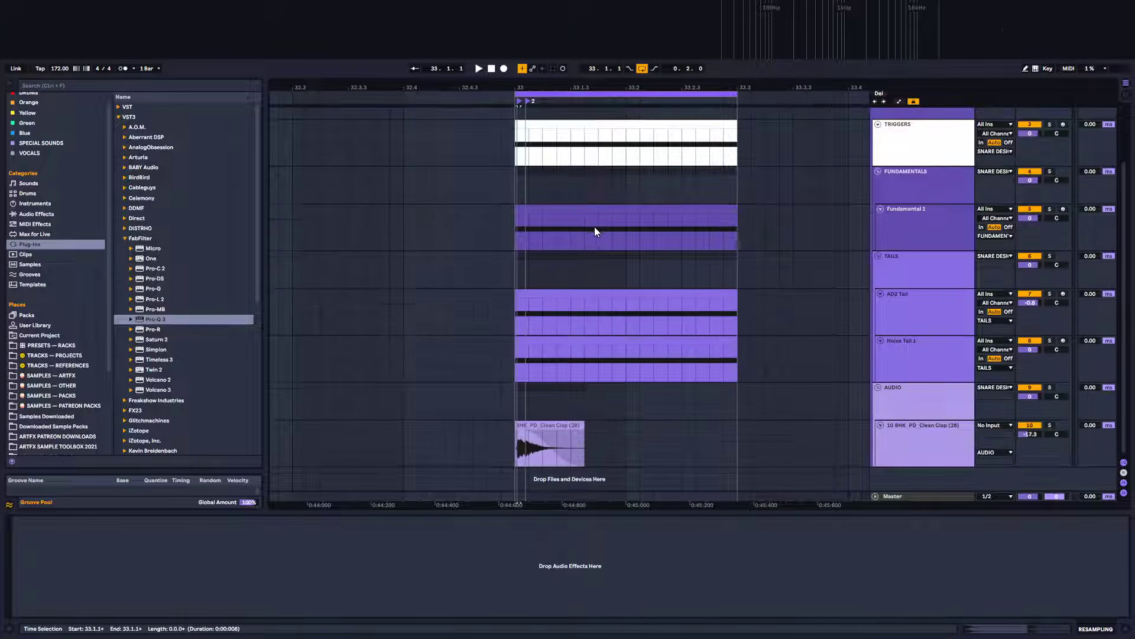
key(space)
scroll(601, 281, up, 3)
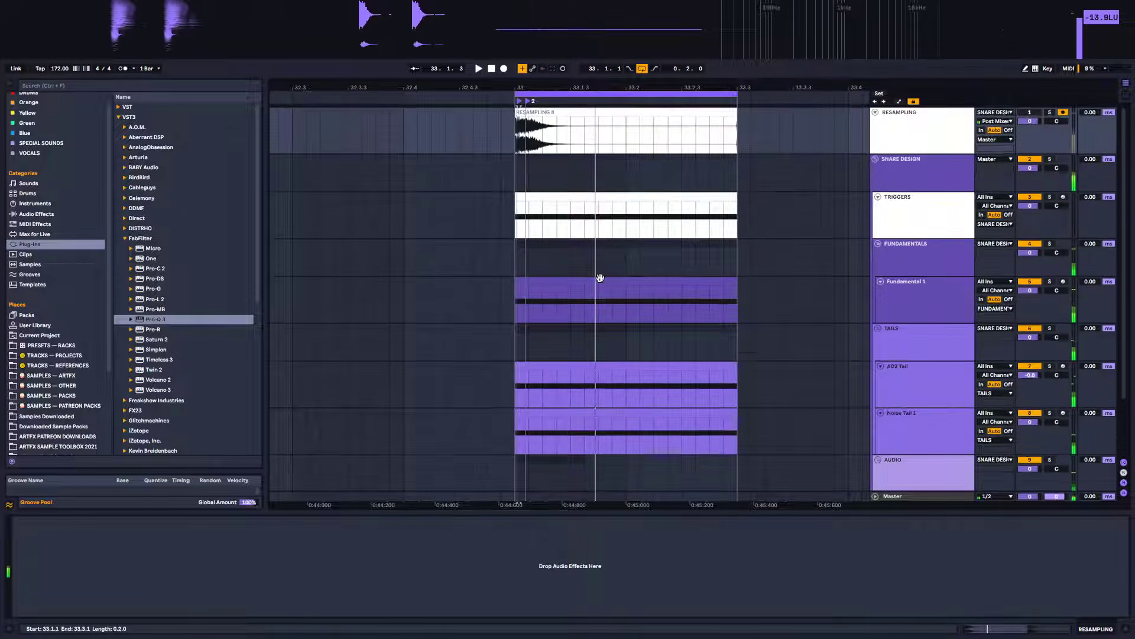
Select the TAILS and AUDIO groups and group them together into a new group
click(899, 251)
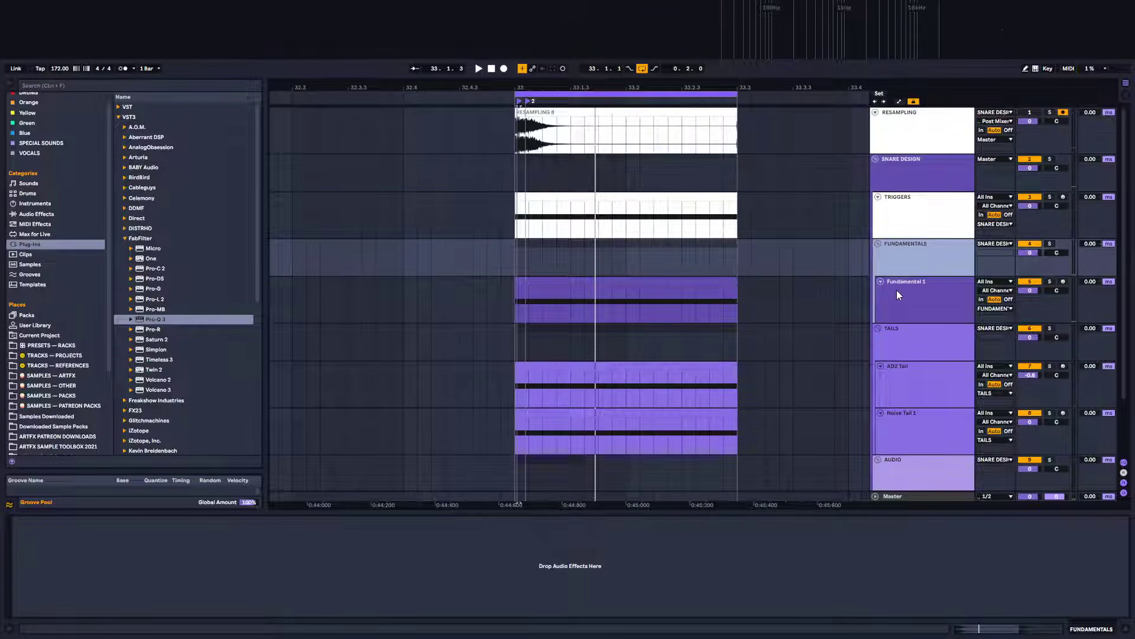
scroll(897, 290, down, 3)
click(910, 393)
scroll(910, 392, up, 3)
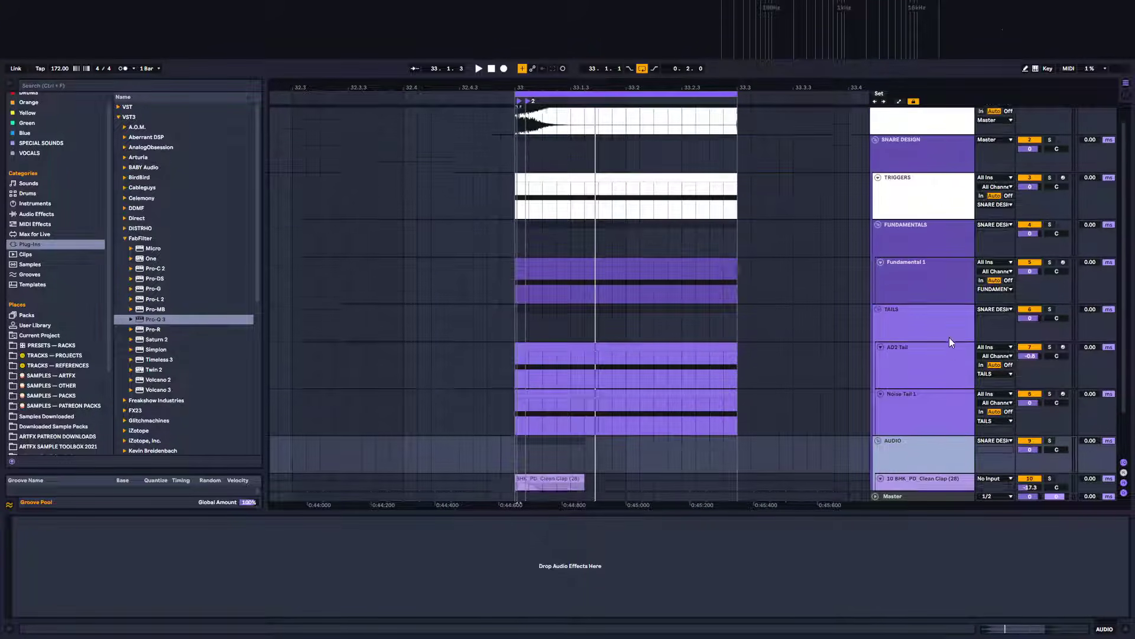
click(917, 263)
click(910, 237)
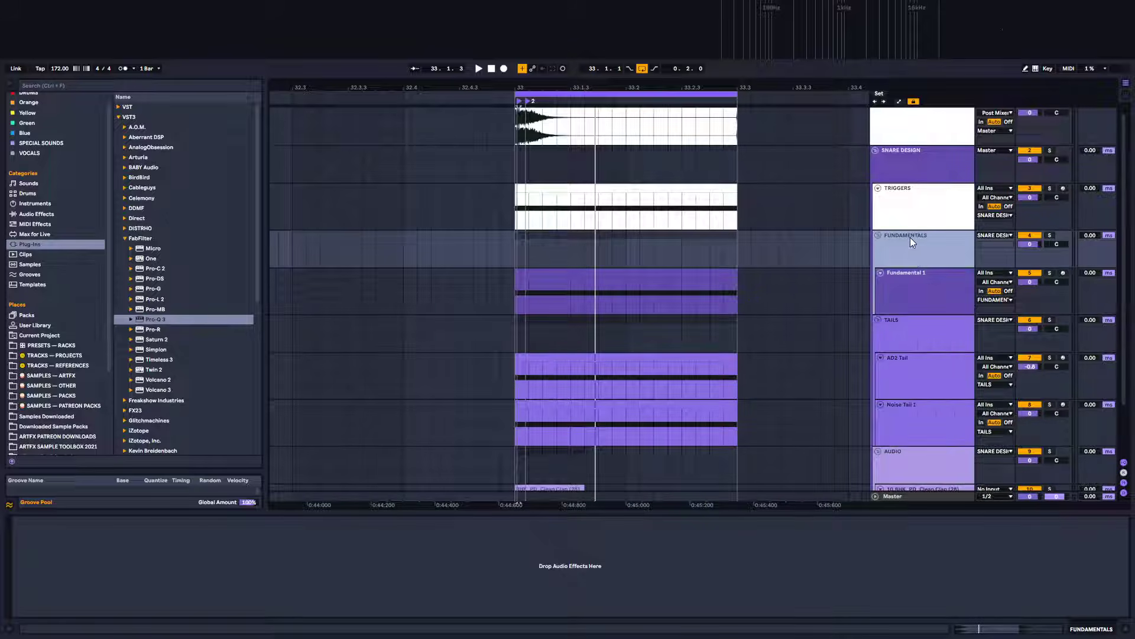
click(903, 325)
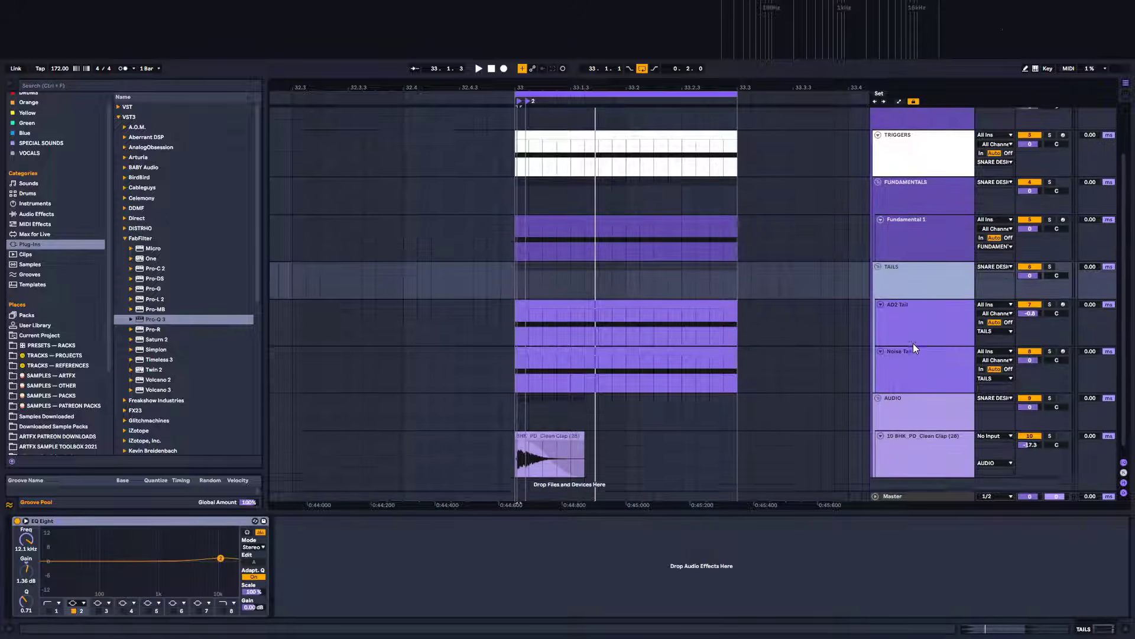
scroll(913, 343, down, 3)
click(931, 409)
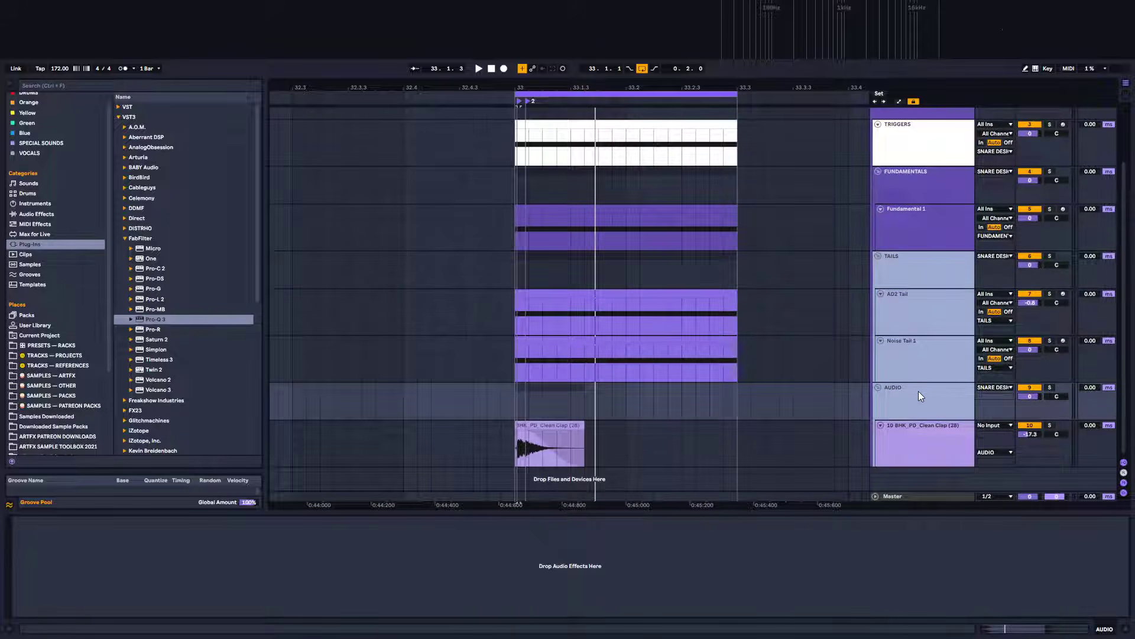
key(ctrl+g)
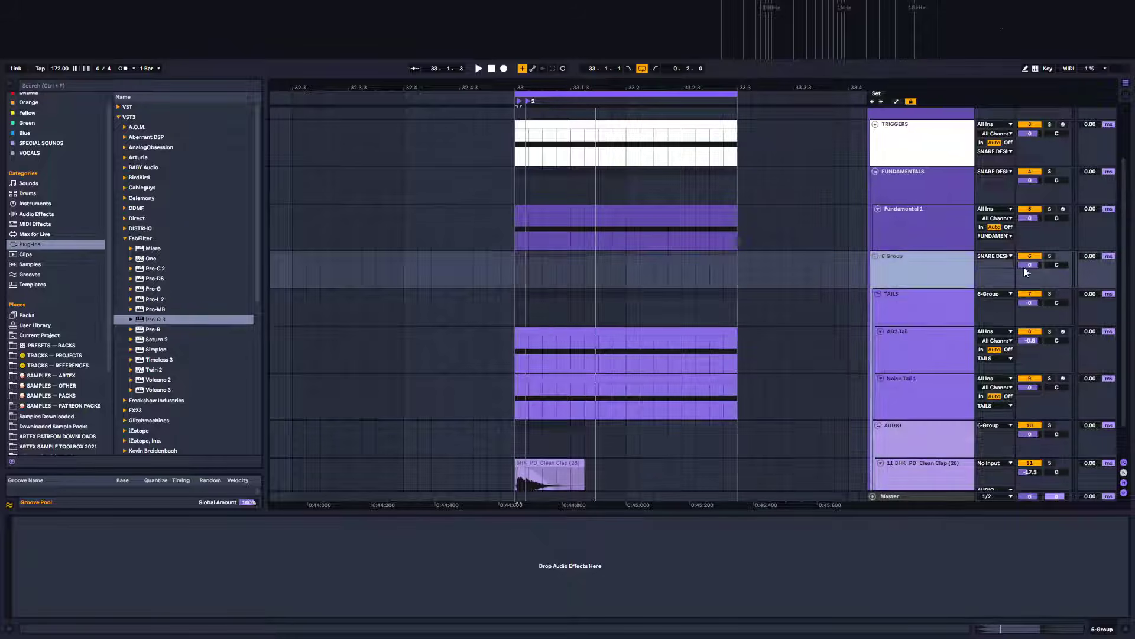
Solo the new group and load FabFilter Pro-R onto it
click(1051, 257)
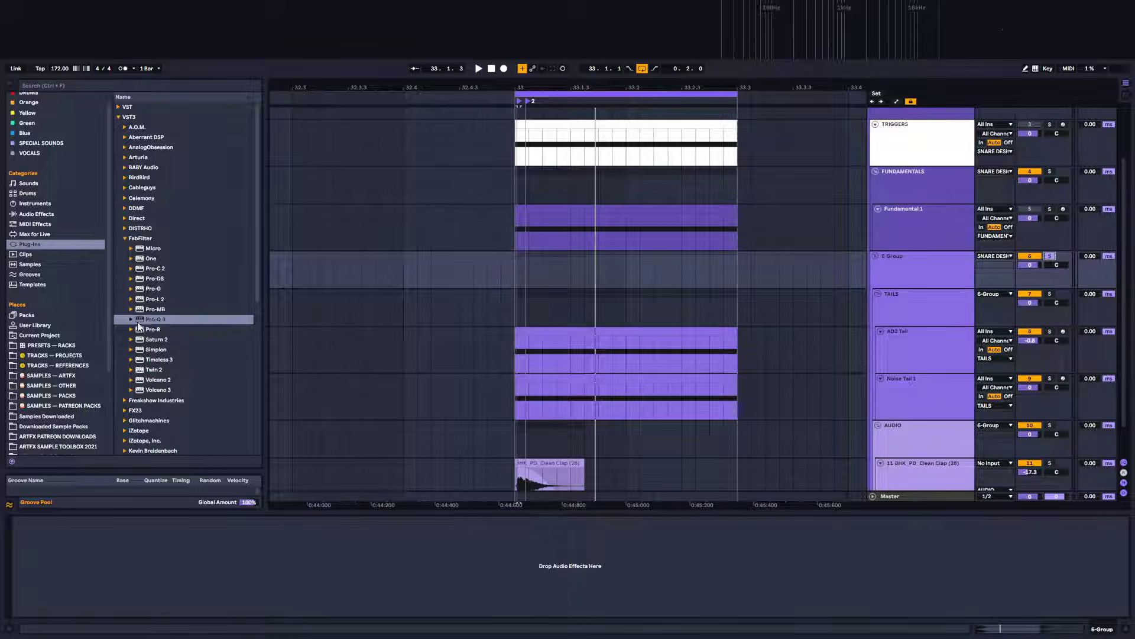
drag(152, 330, 204, 544)
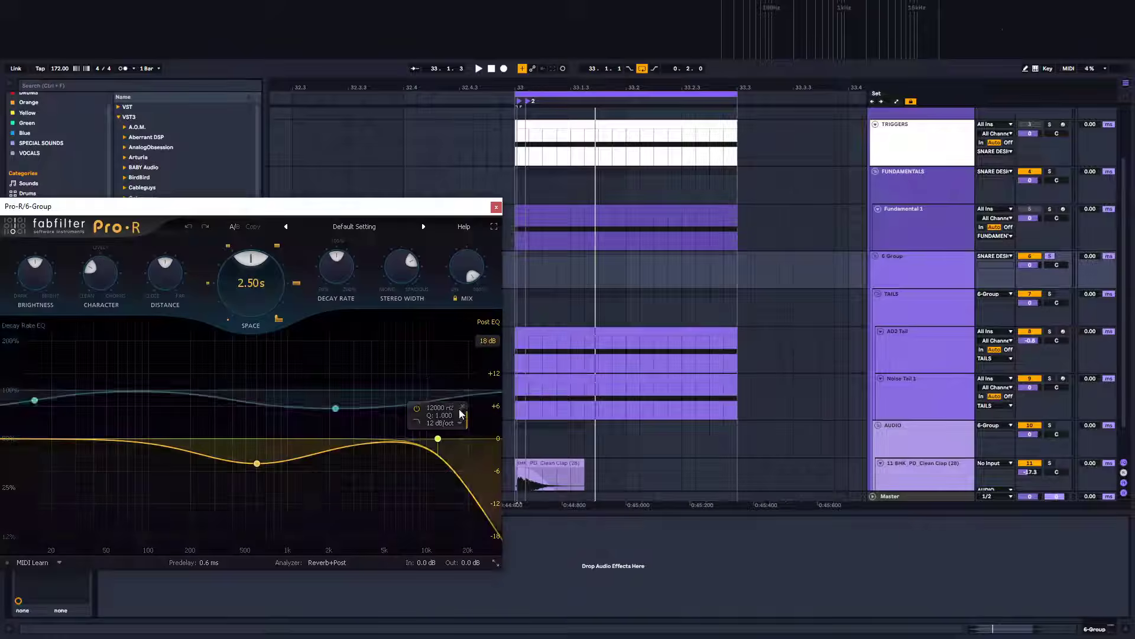
drag(299, 207, 807, 191)
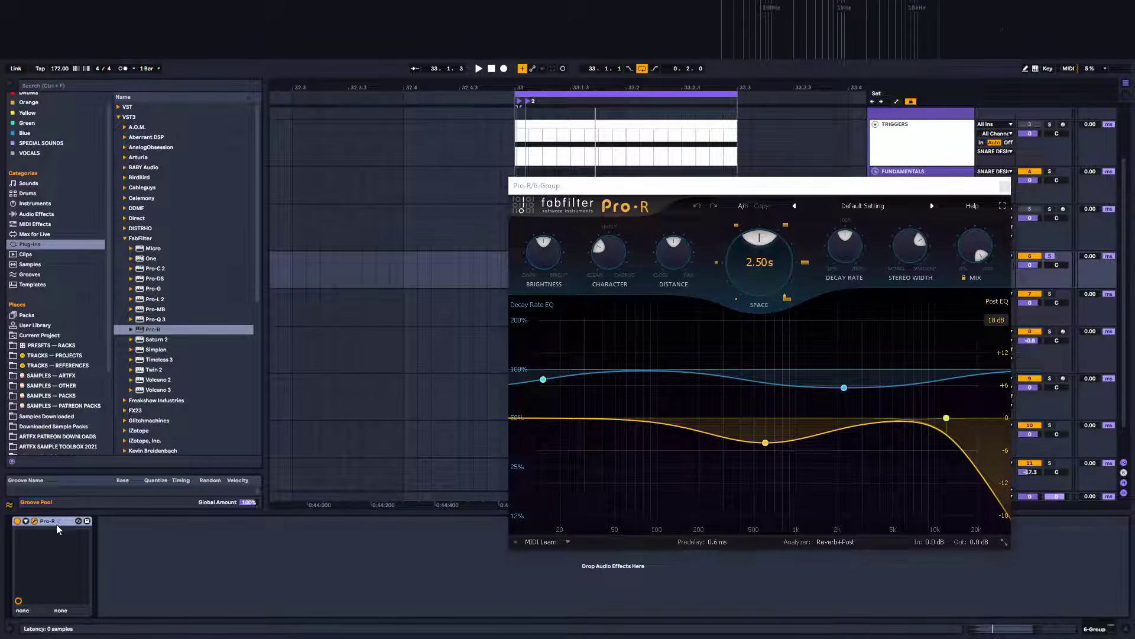
Wrap Pro-R in an Audio Effect Rack with a REVERB chain and an empty parallel THRU chain
key(ctrl+g)
click(18, 558)
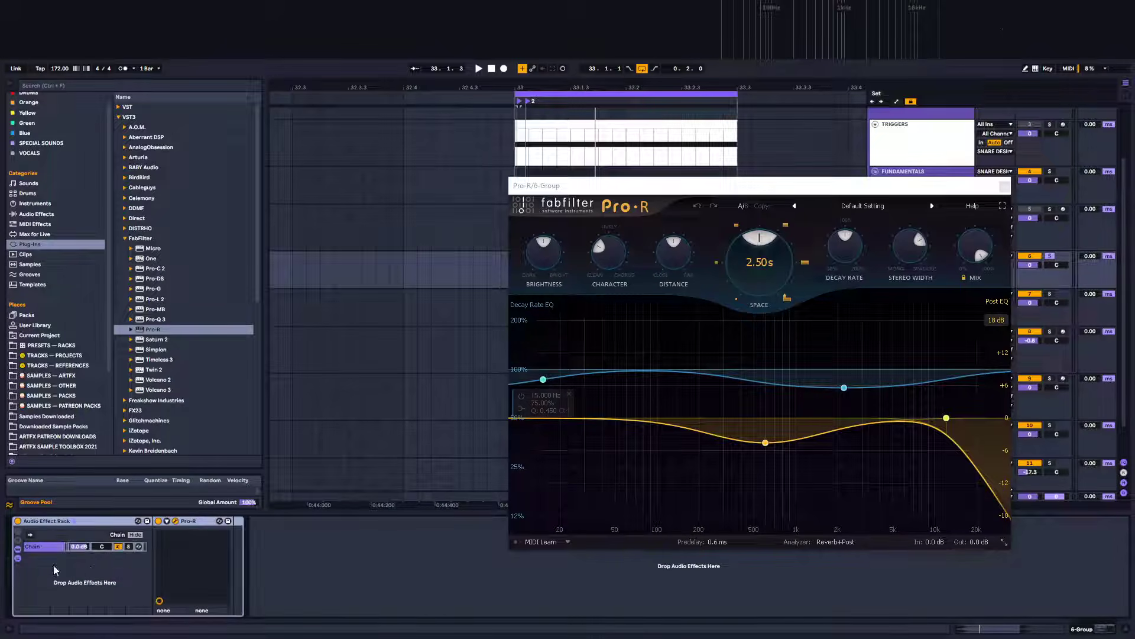
right_click(88, 568)
click(90, 573)
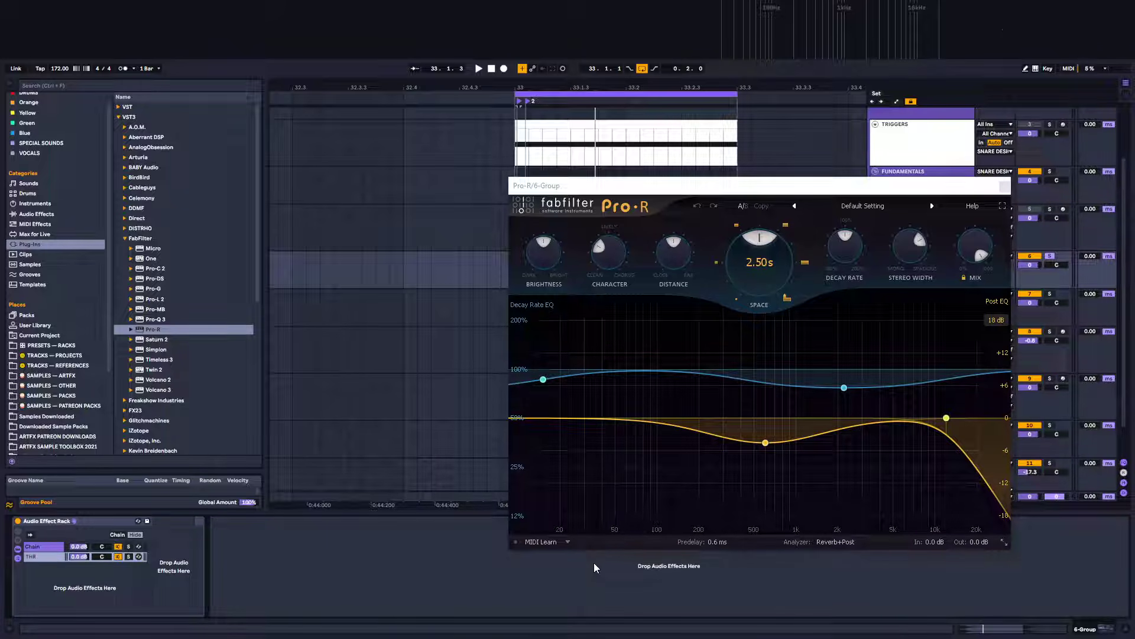
key(Return)
key(Up)
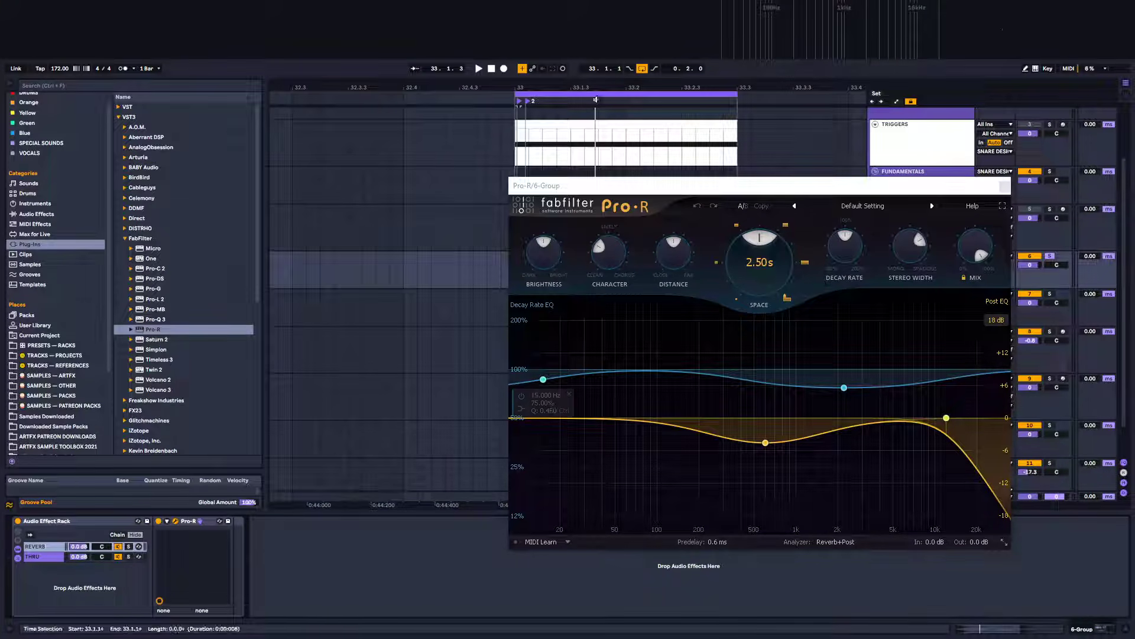
Shorten Pro-R's Space decay to 0.14 s while auditioning the loop
drag(802, 184, 771, 188)
key(space)
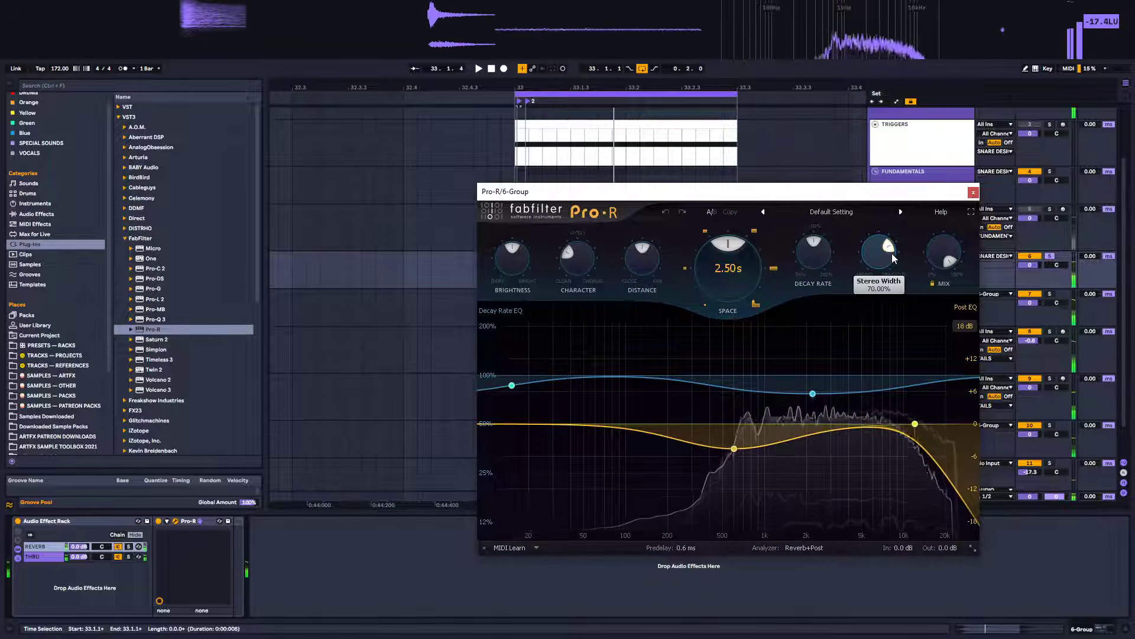
drag(728, 264, 710, 369)
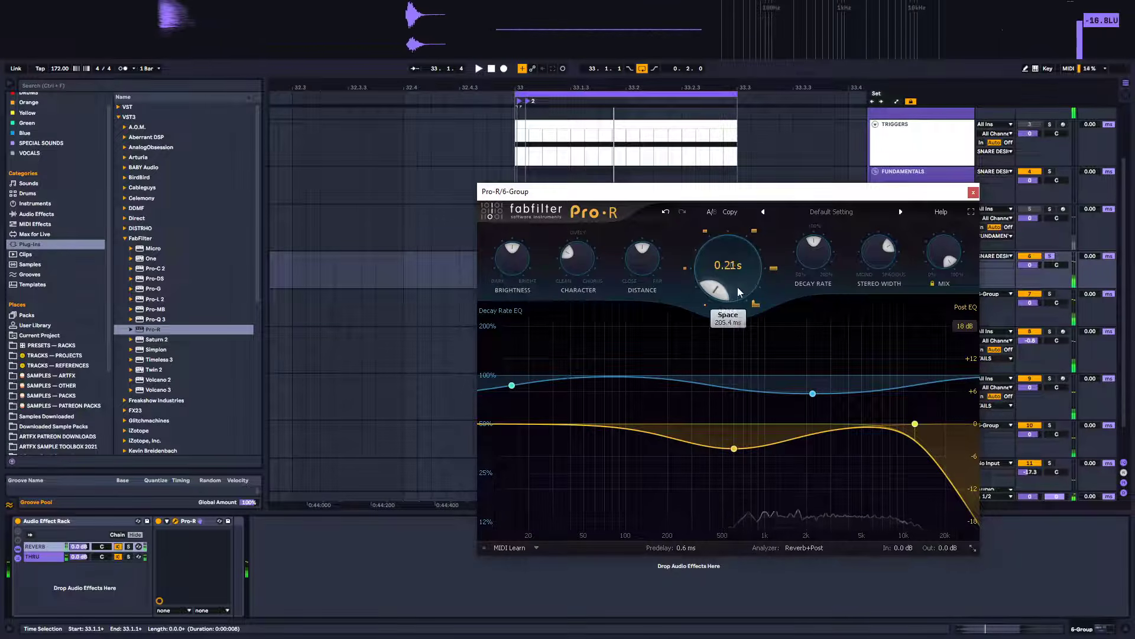
drag(734, 295, 744, 319)
key(space)
key(space)
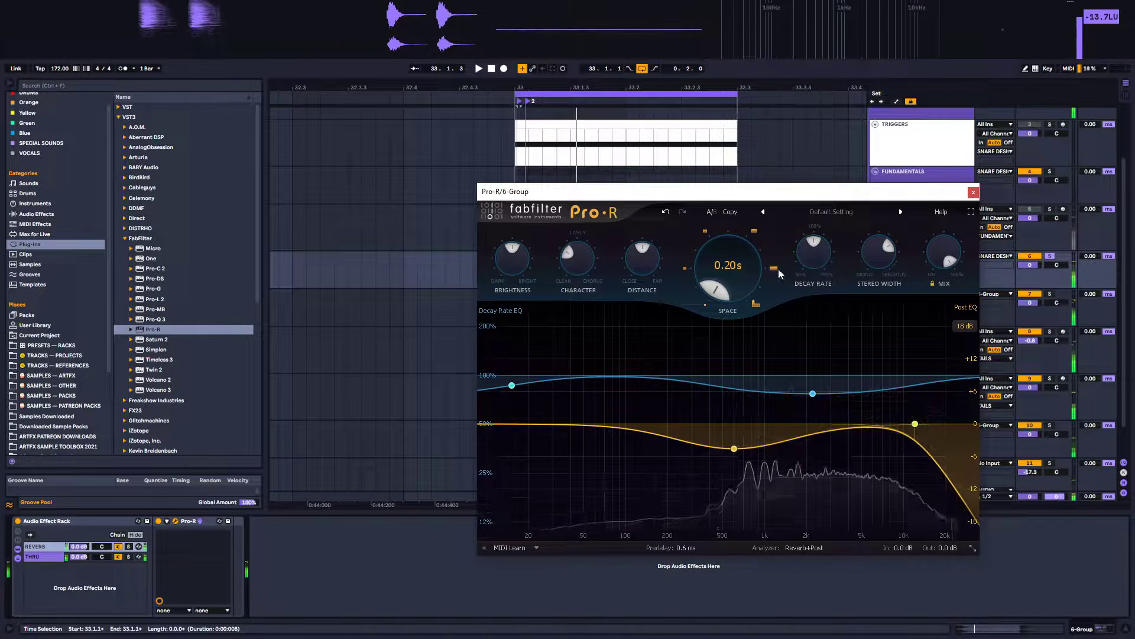
scroll(823, 289, down, 5)
key(space)
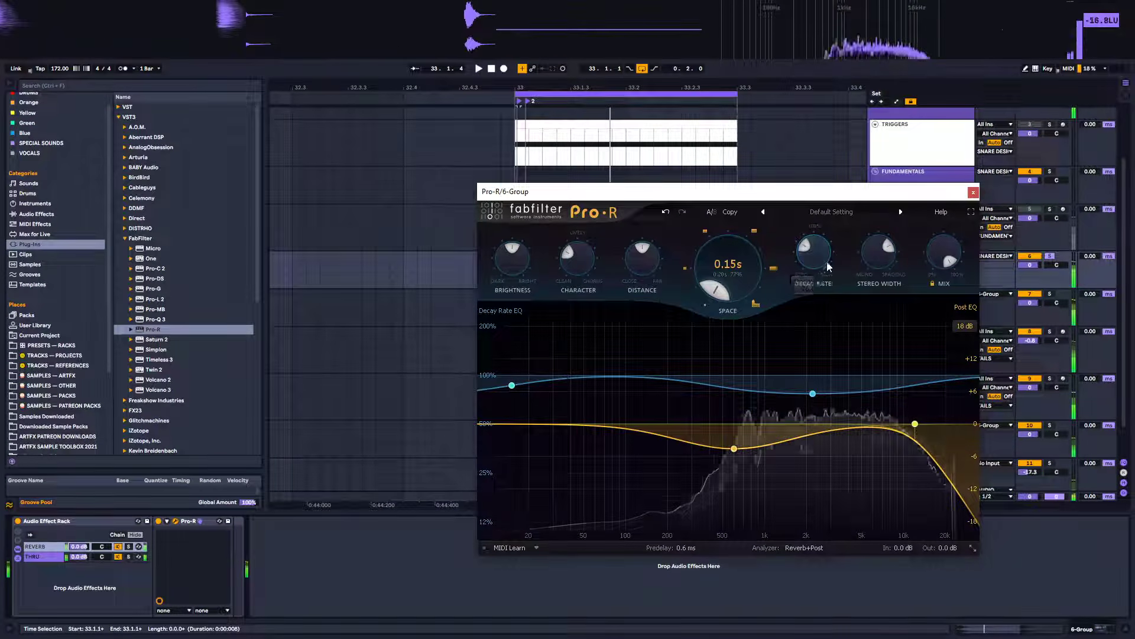
scroll(823, 292, down, 2)
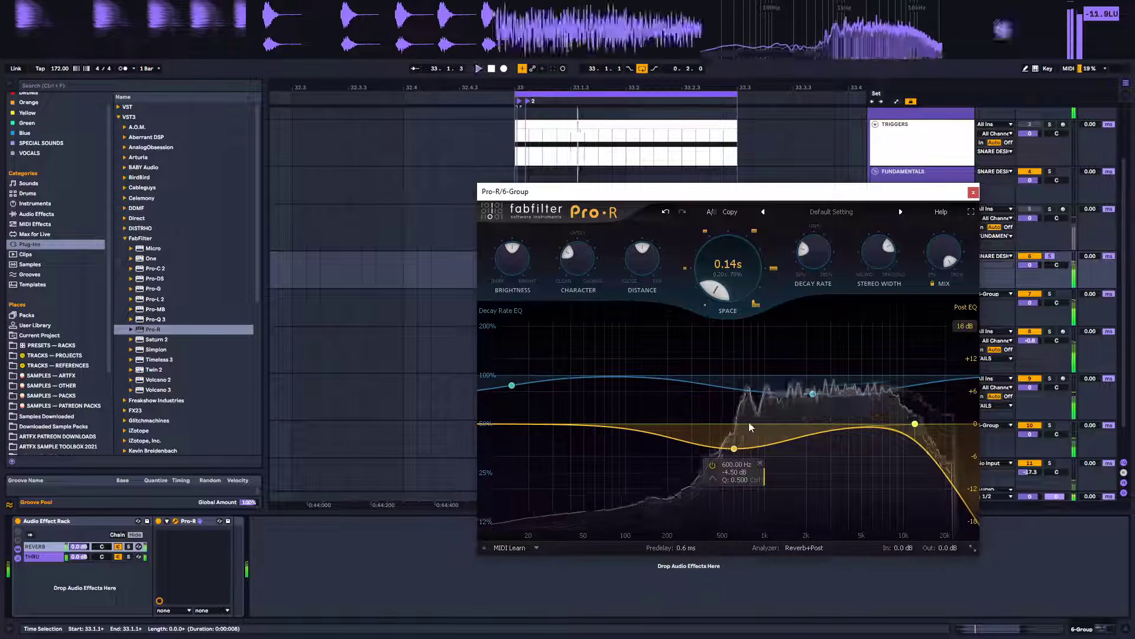
Shape Pro-R's EQ: deepen the 600 Hz dip, move the high cut upward and add a boost near 10 kHz
mouse_move(734, 448)
mouse_down()
mouse_move(730, 394)
mouse_move(732, 463)
mouse_up()
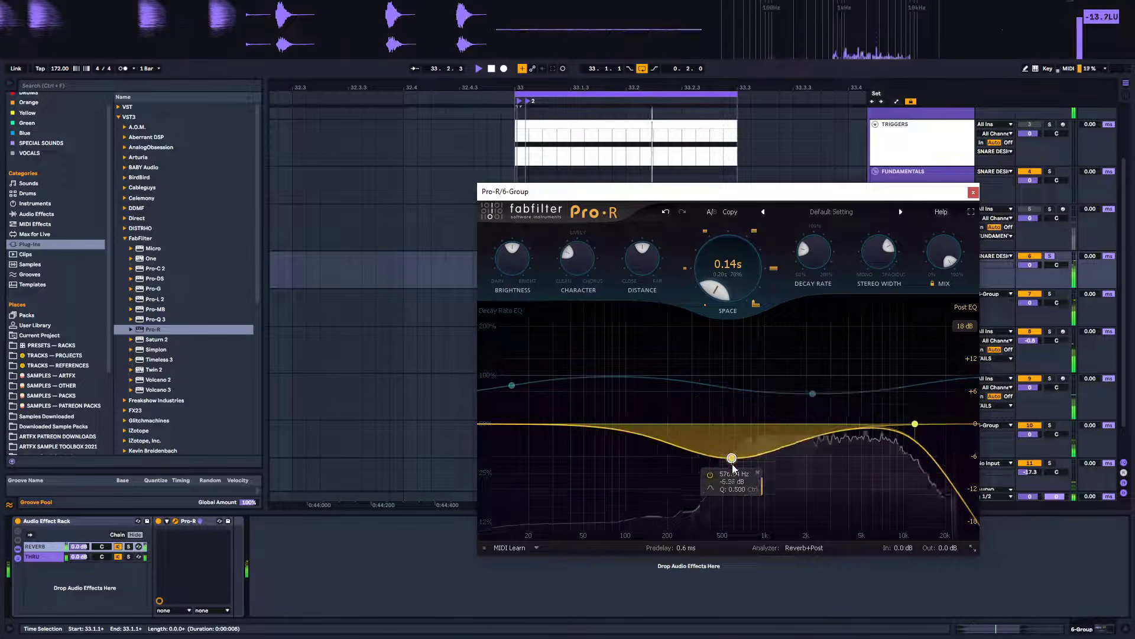
drag(916, 425, 958, 427)
drag(851, 429, 914, 406)
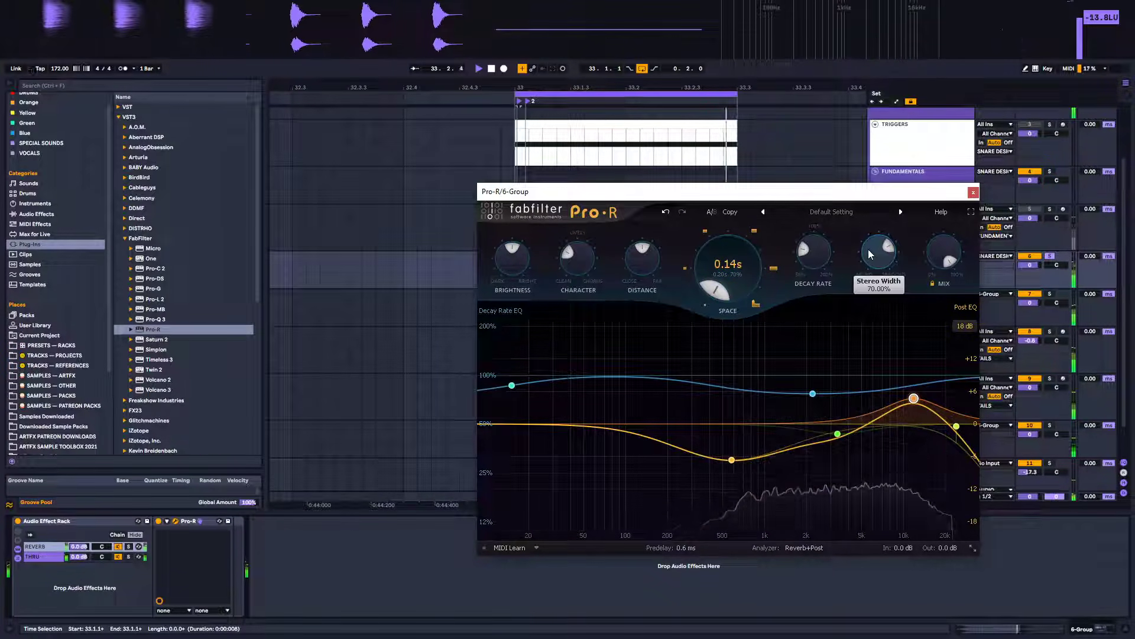
key(space)
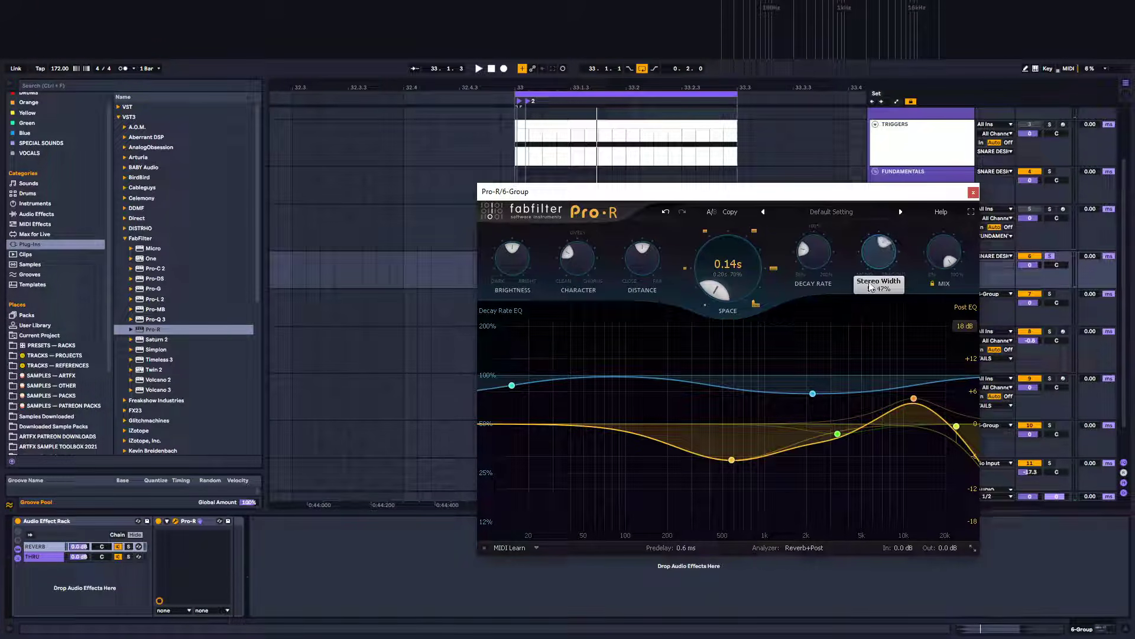
Reduce Pro-R's Stereo Width while auditioning, then close the plugin window
drag(863, 311, 873, 340)
key(space)
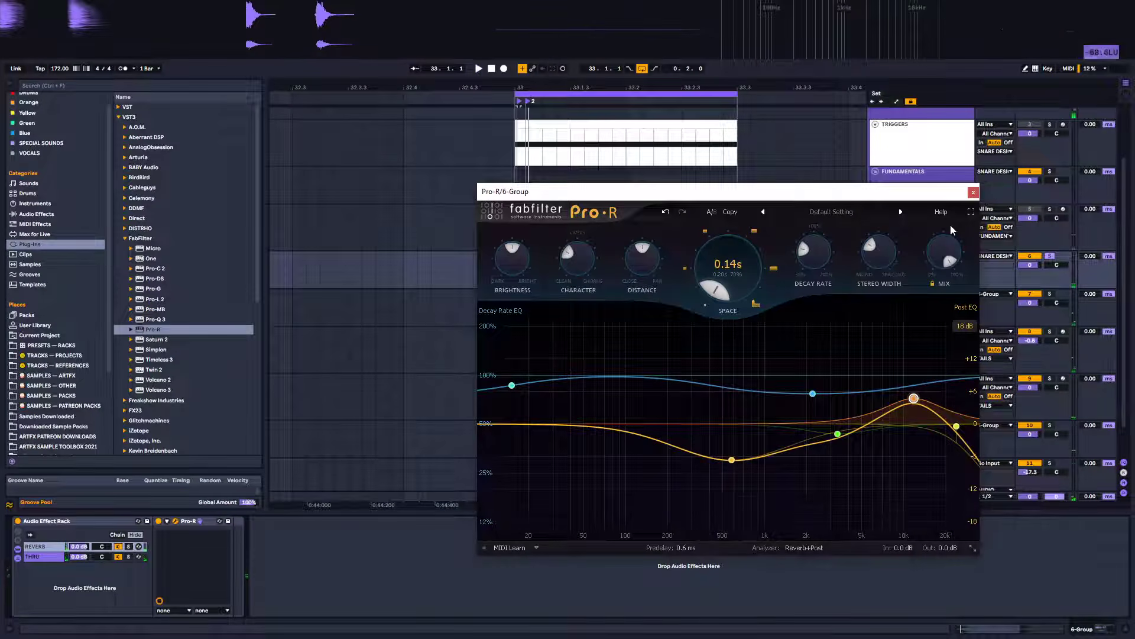
click(973, 193)
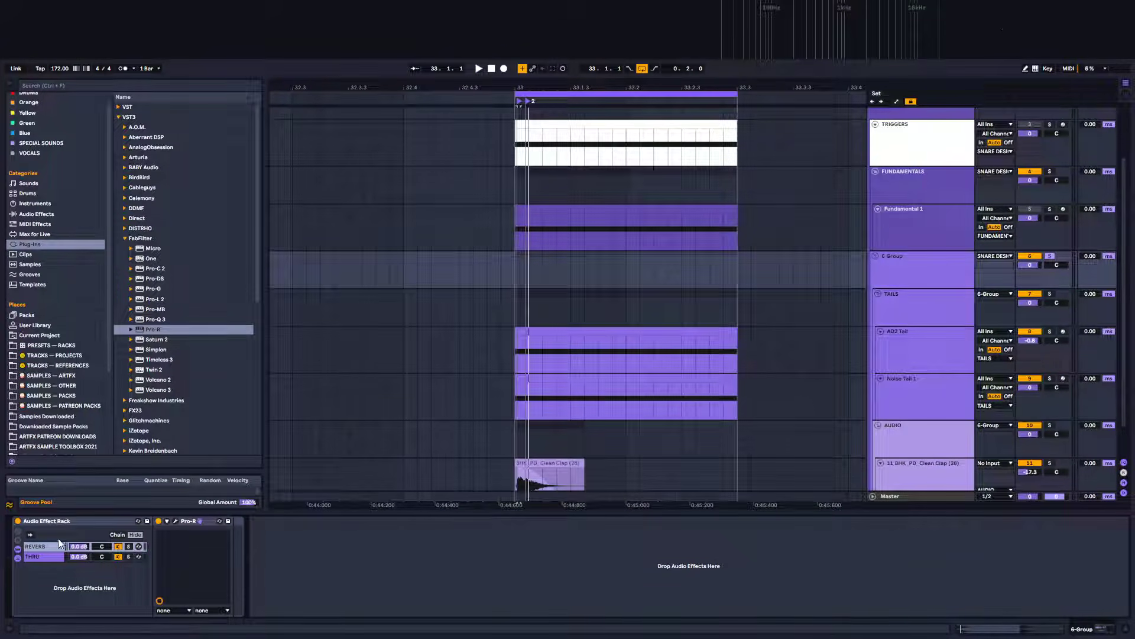
Lower the REVERB chain's volume while auditioning, and reopen the Pro-R window
drag(86, 546, 87, 556)
key(space)
key(space)
drag(79, 547, 79, 548)
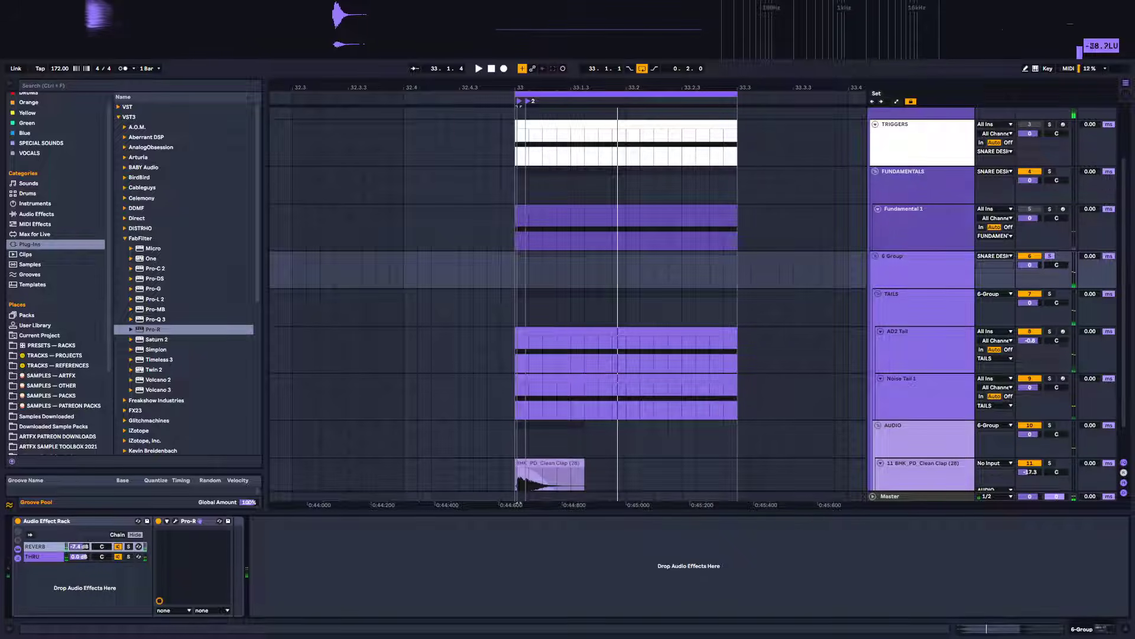
click(175, 521)
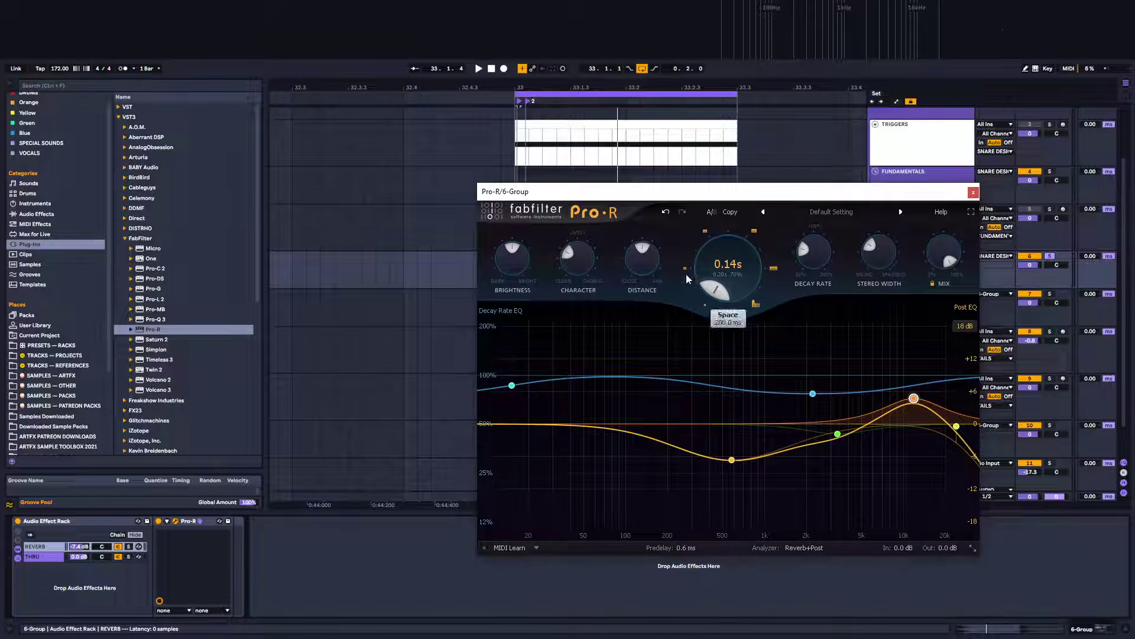
Raise Pro-R's Stereo Width to about 40% while the loop plays, then close the plugin window
mouse_move(885, 257)
key(space)
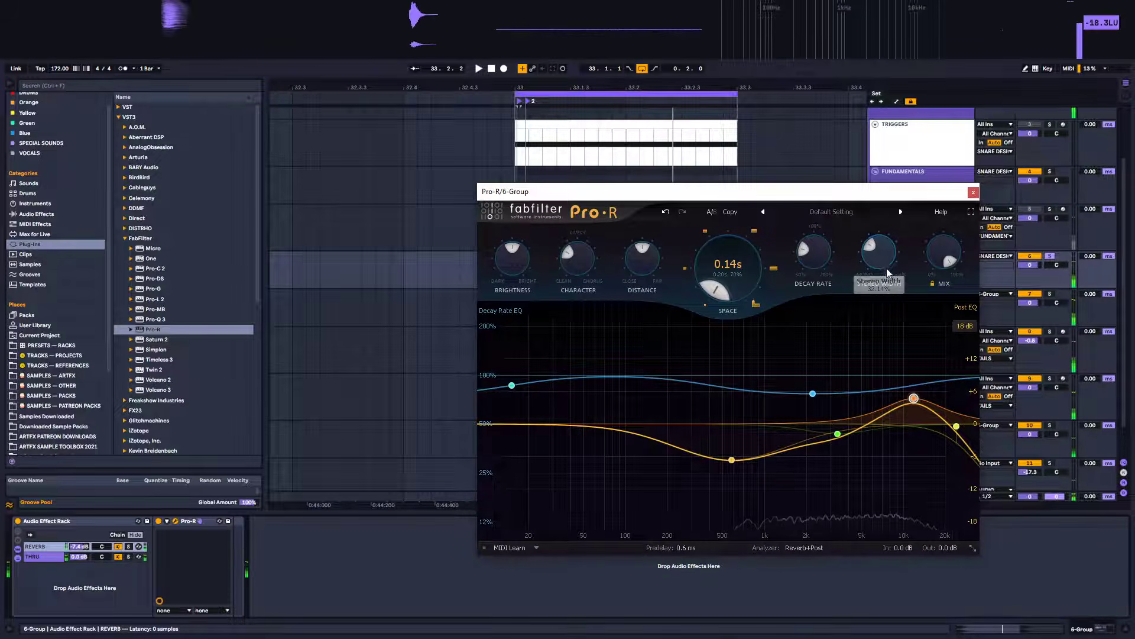
mouse_move(890, 254)
mouse_down()
mouse_move(896, 228)
mouse_move(885, 247)
mouse_up()
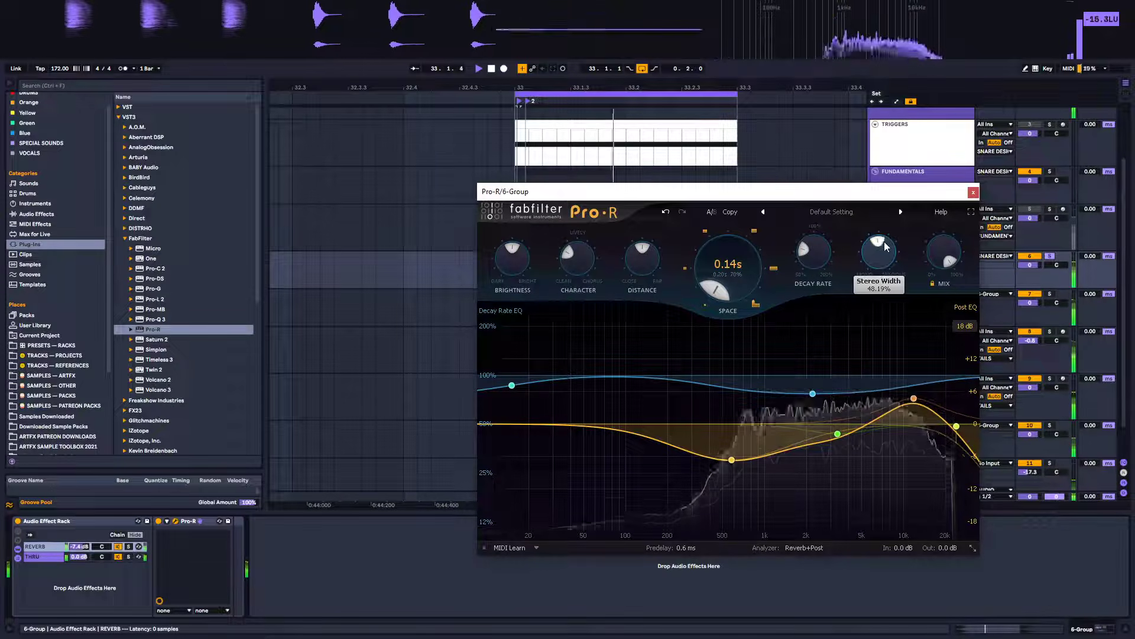
click(973, 192)
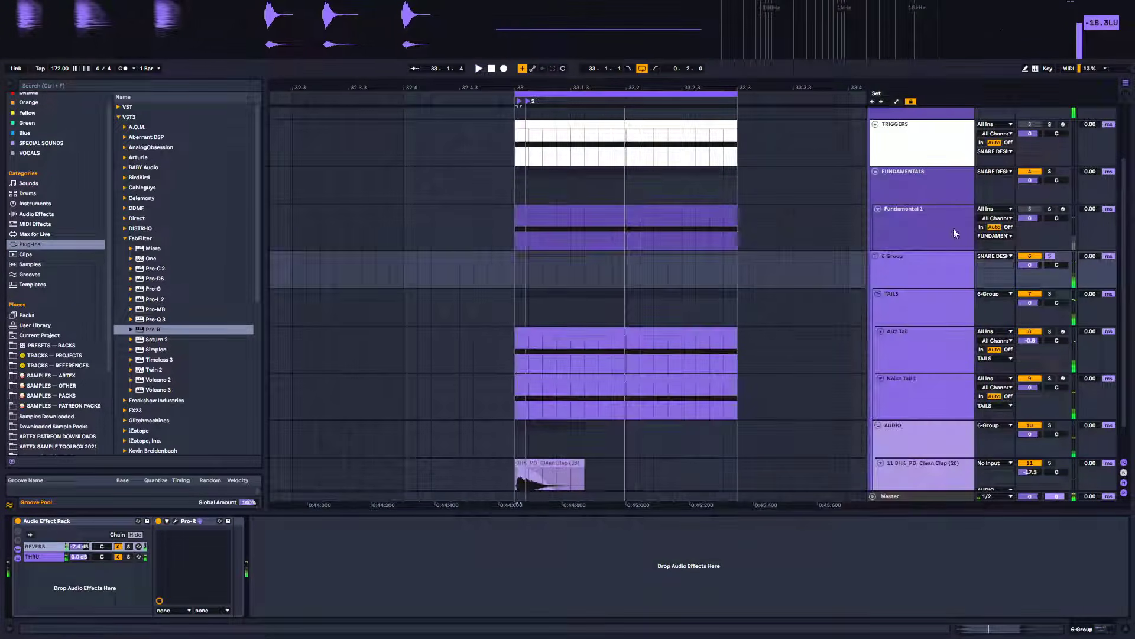
Solo the reverb group and audition it with the Audio Effect Rack bypassed and re-enabled
click(1050, 256)
click(893, 259)
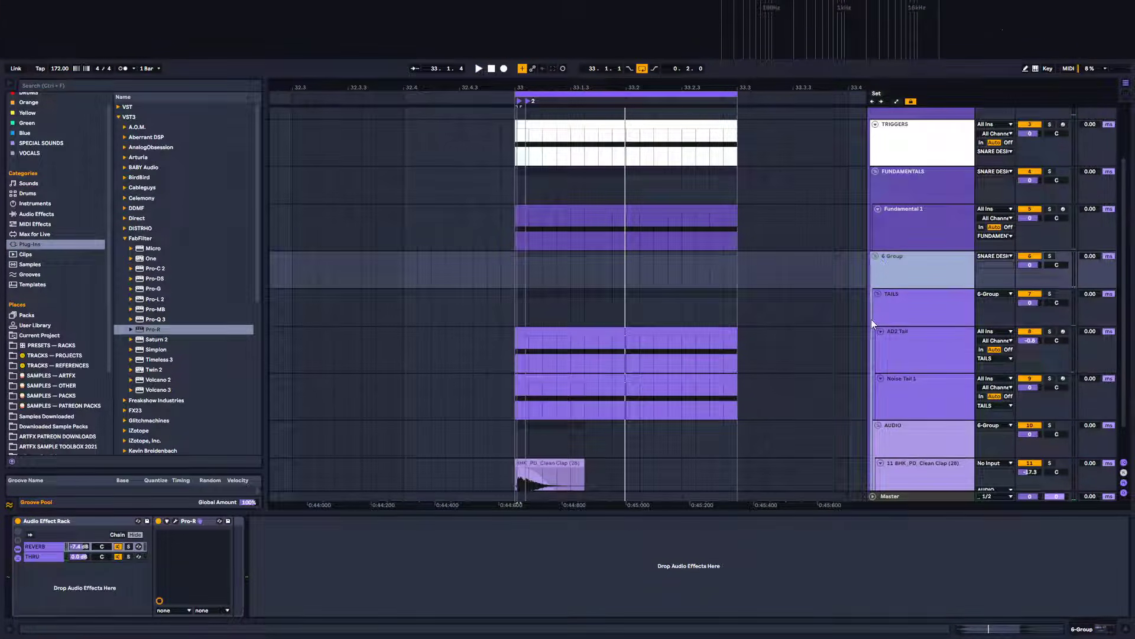
click(514, 266)
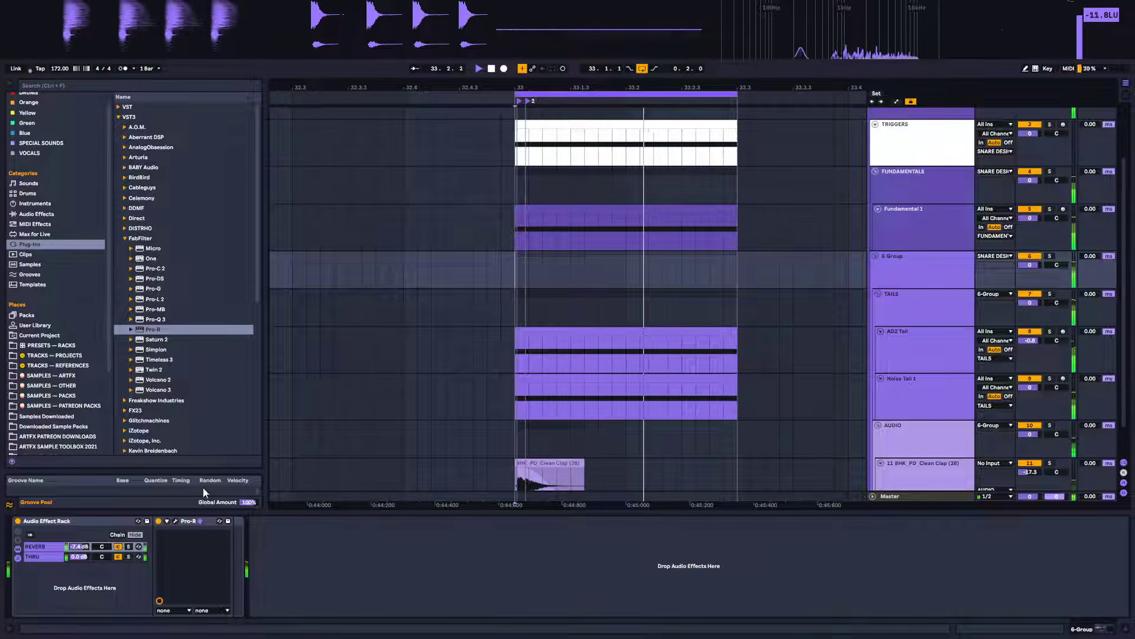
click(18, 522)
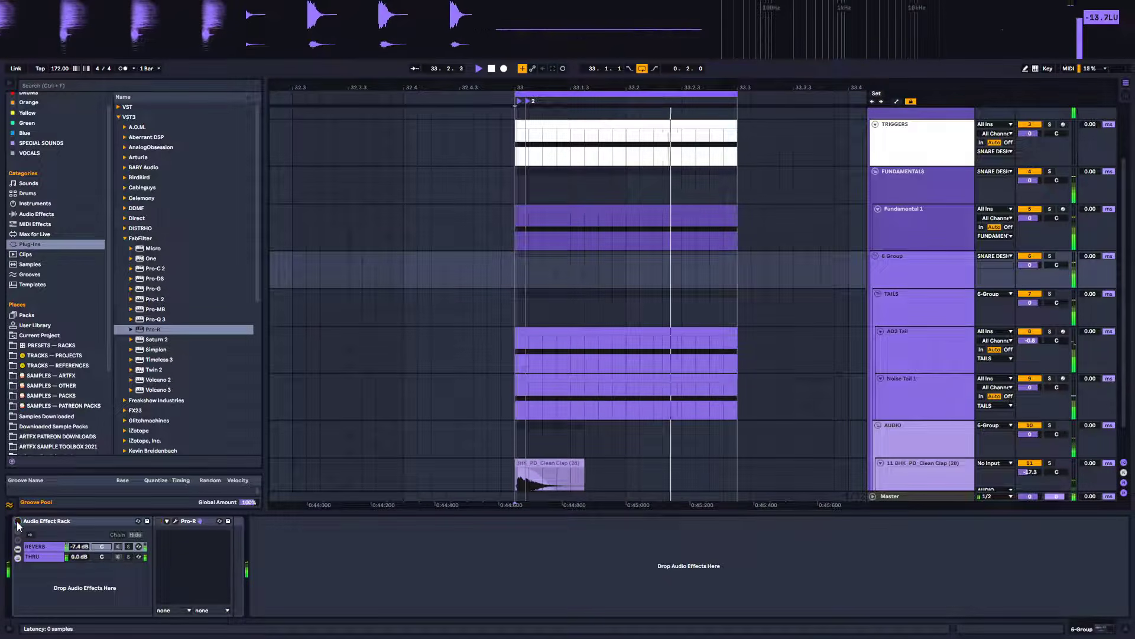
click(18, 522)
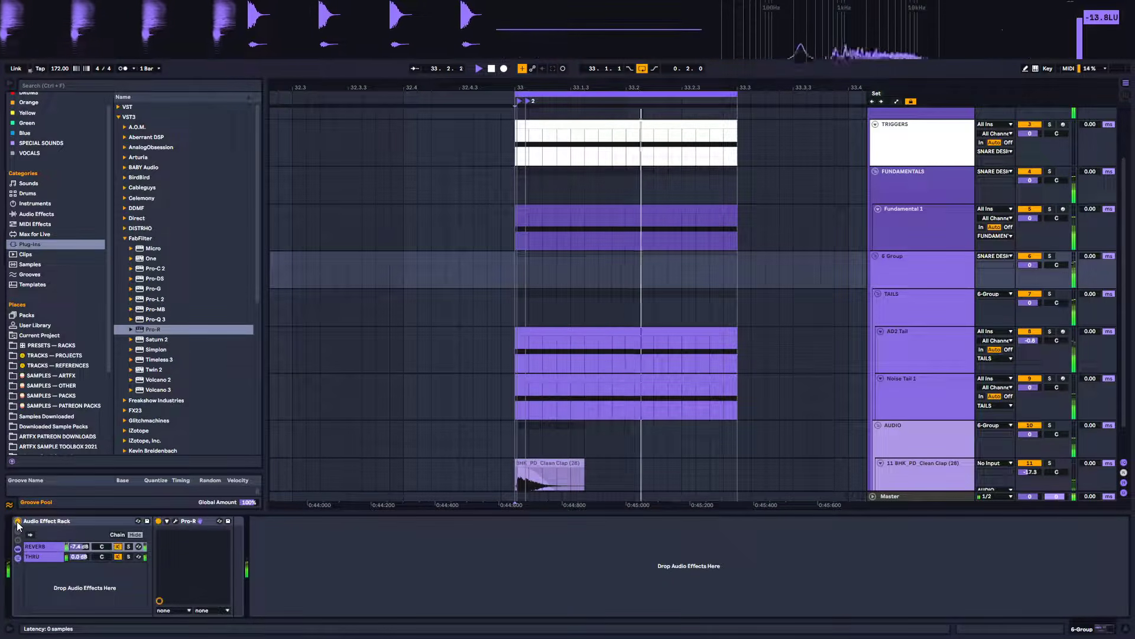
key(space)
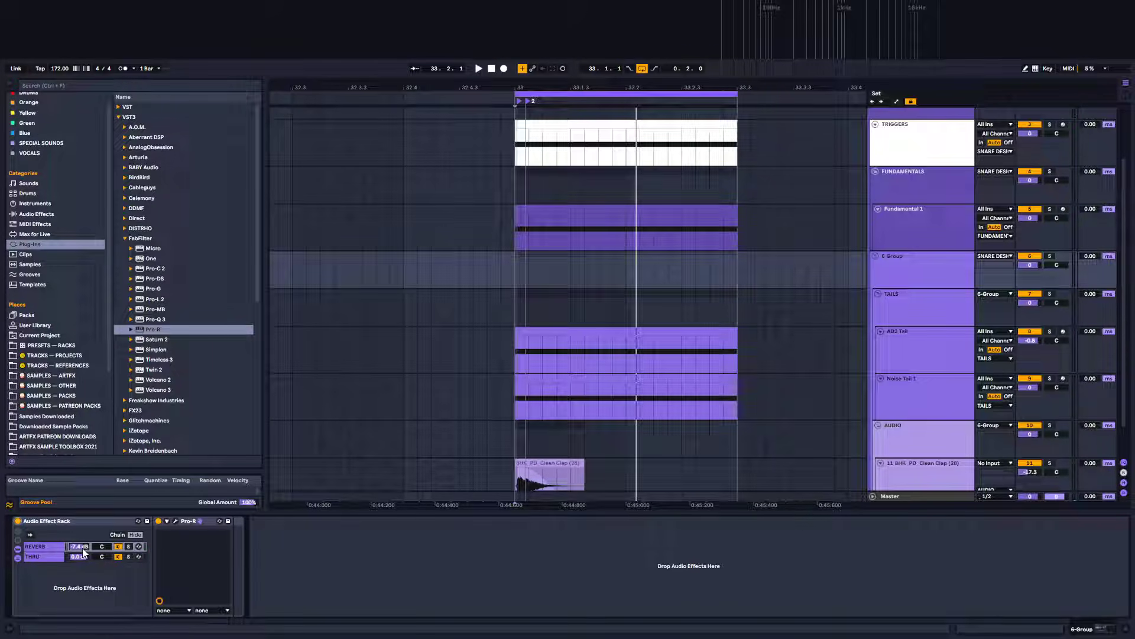
Lower the REVERB chain's volume to -11.5 dB and compare the rack bypassed and active
drag(83, 547, 83, 554)
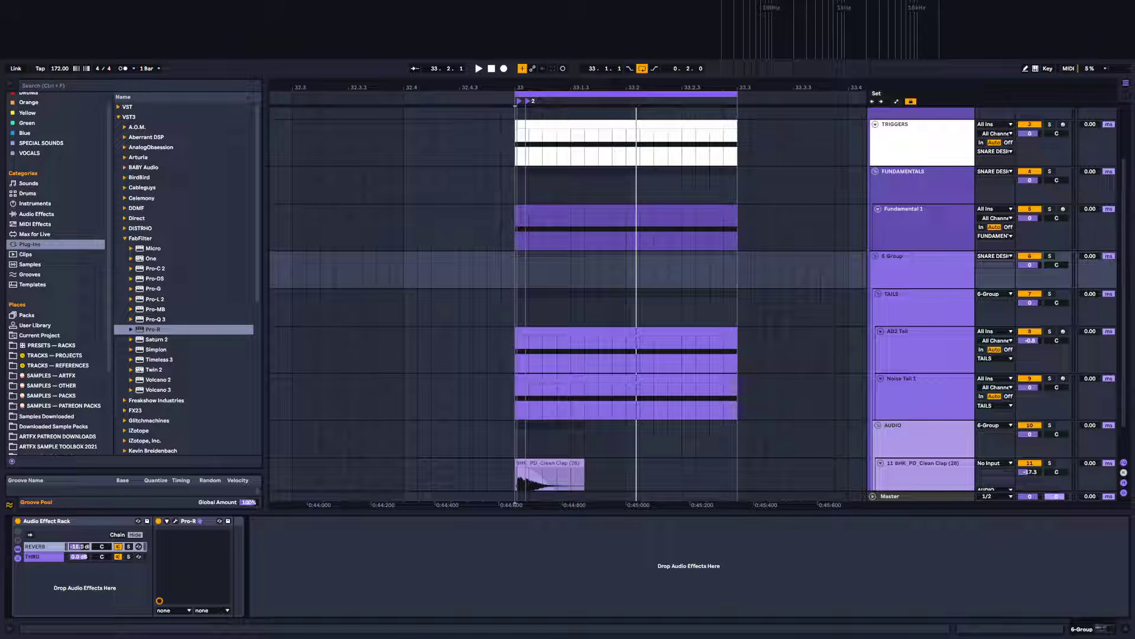
key(space)
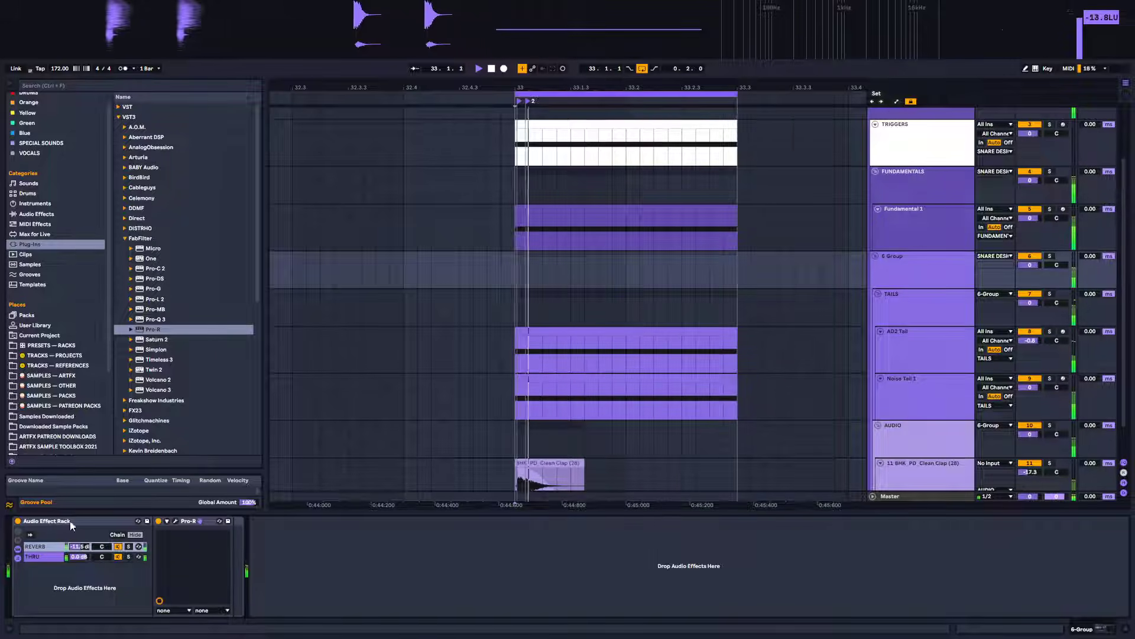
click(18, 521)
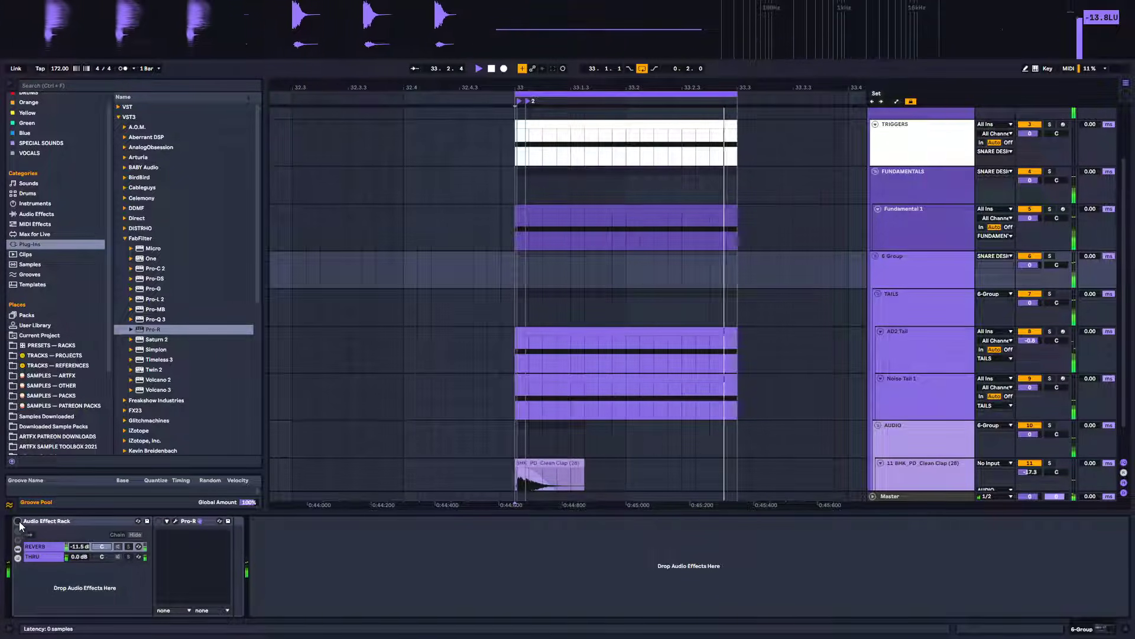
click(16, 525)
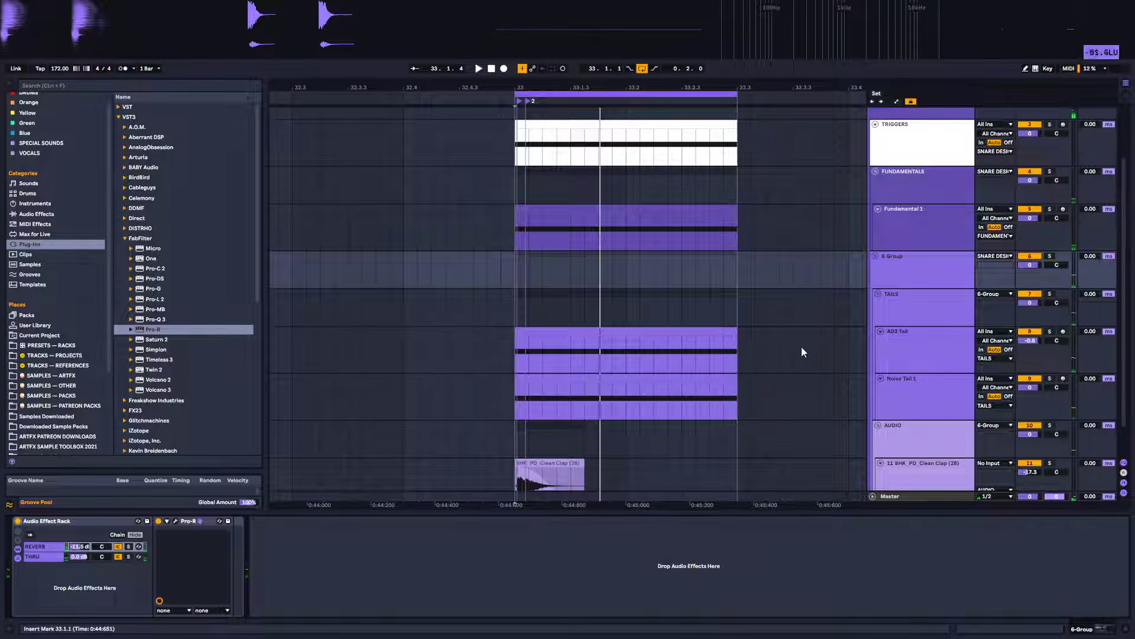
Rename the reverb group track to TAILS REVERB
click(923, 275)
scroll(915, 305, down, 2)
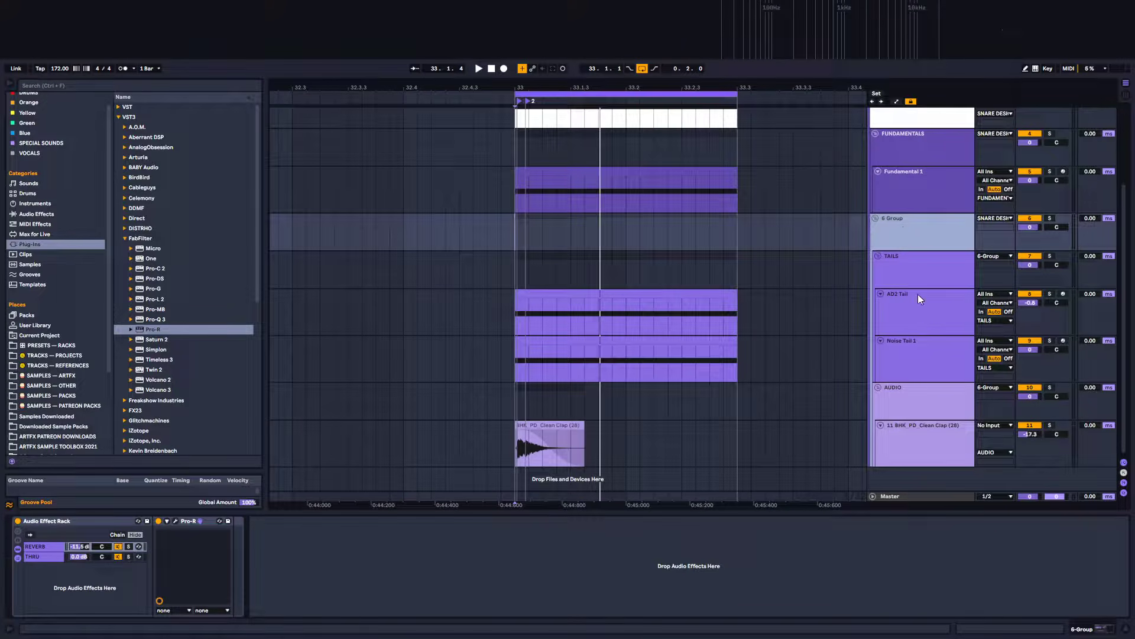
key(ctrl+r)
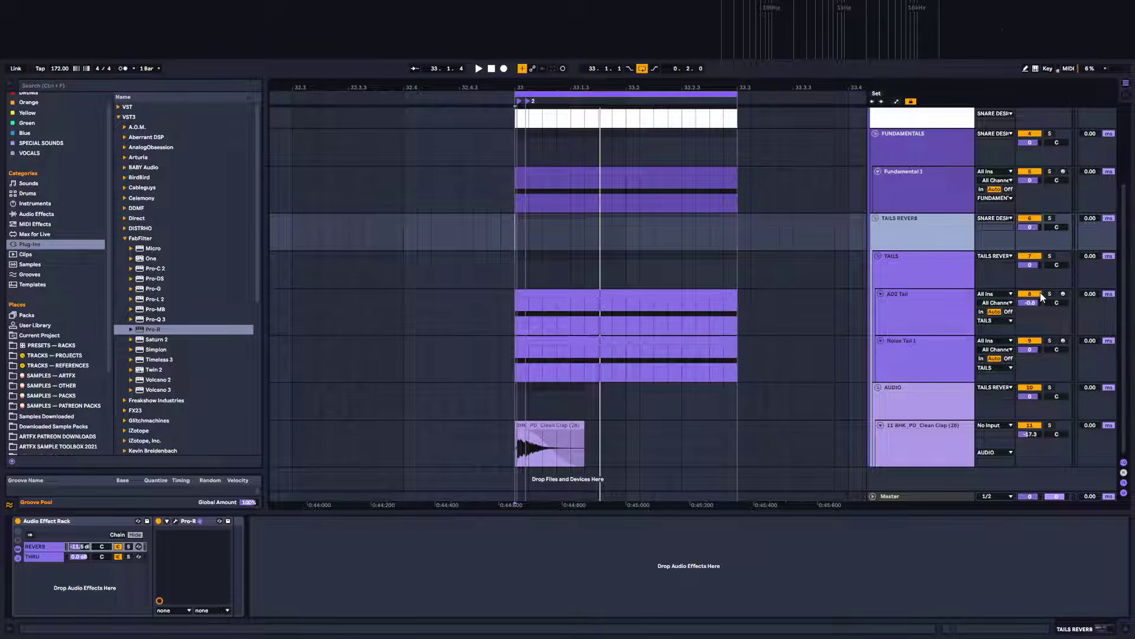
scroll(895, 228, up, 4)
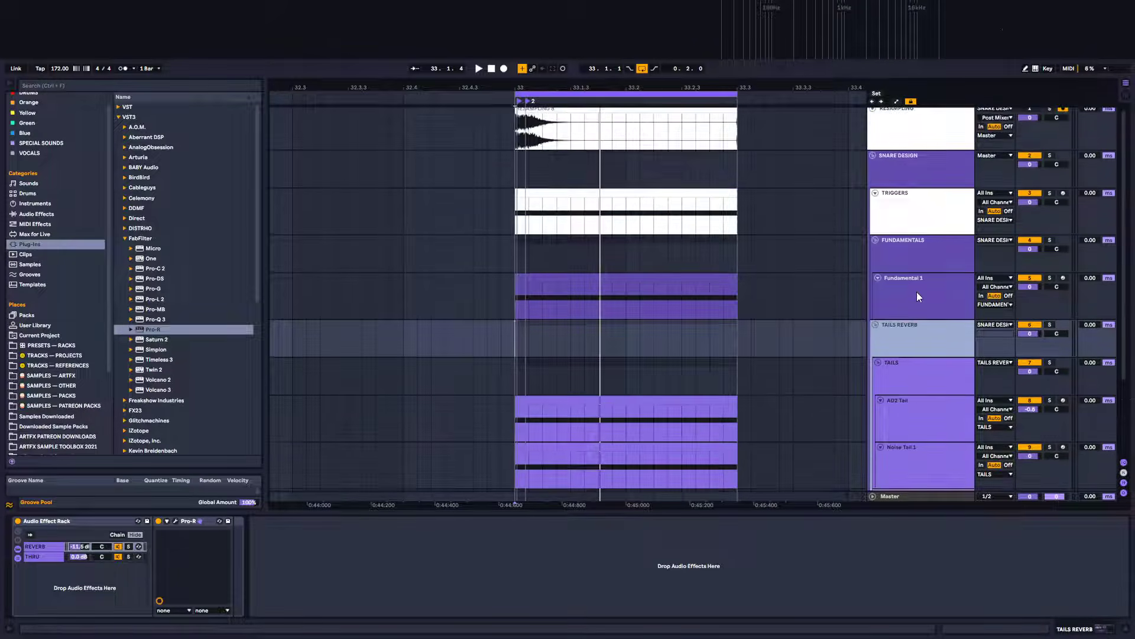
scroll(683, 397, down, 4)
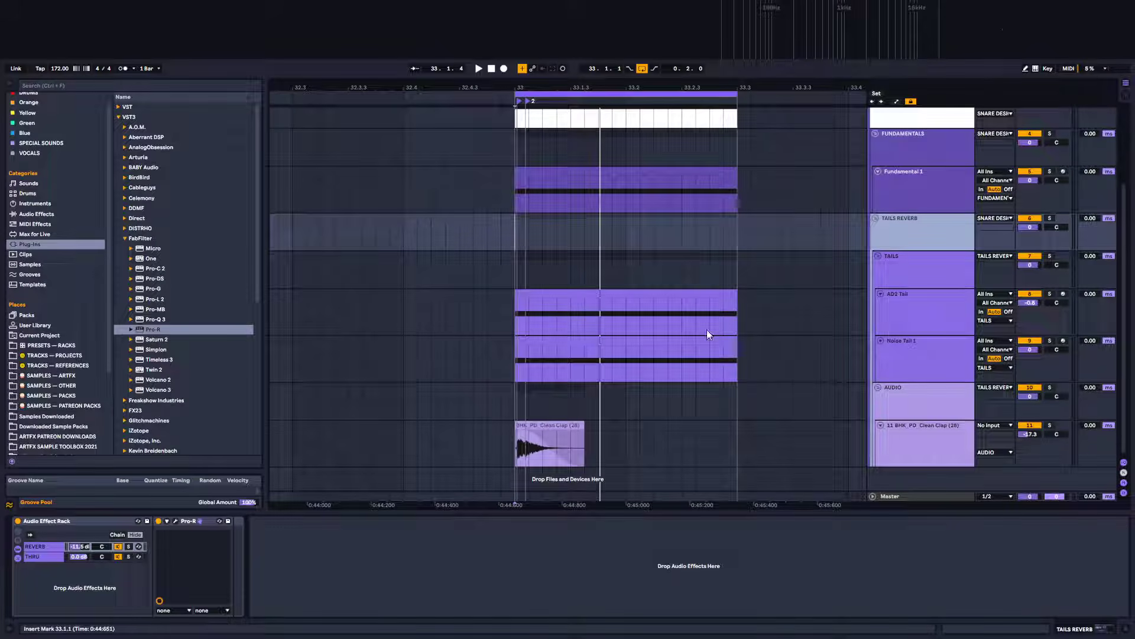
Select the one-bar range on the Fundamental 1 clip and play the loop to audition it
click(915, 430)
scroll(586, 385, up, 4)
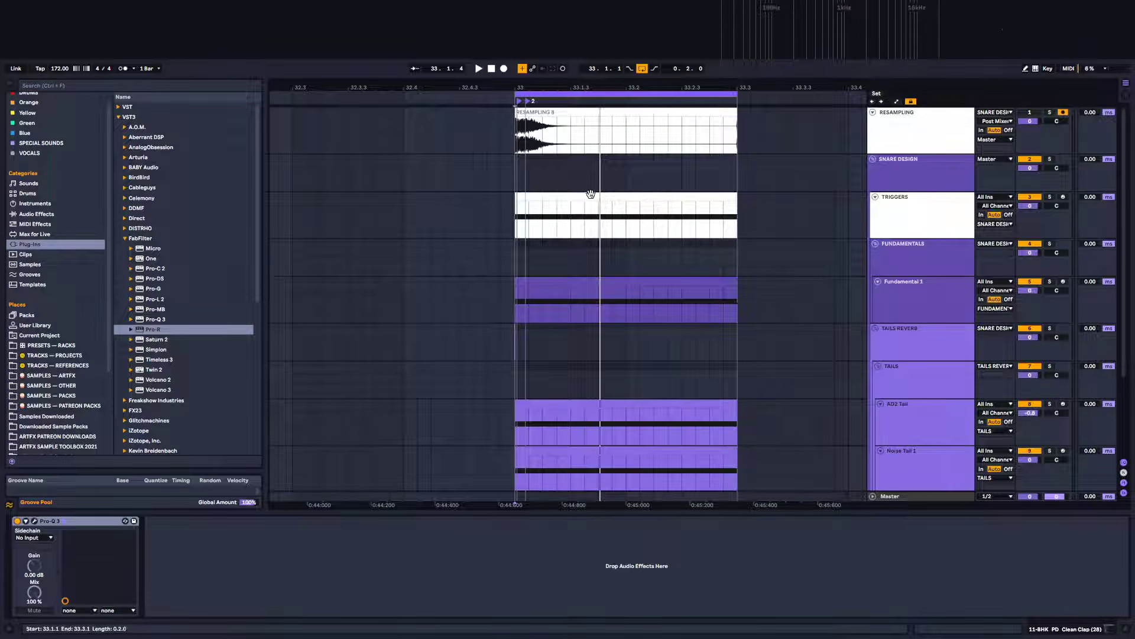
scroll(458, 111, up, 3)
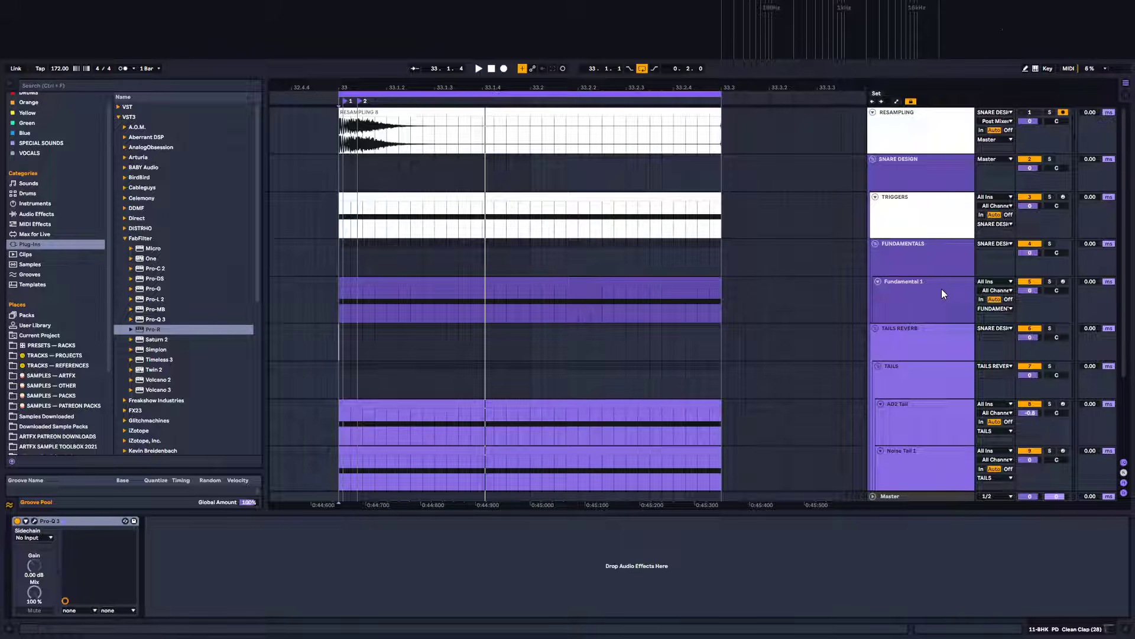
click(398, 282)
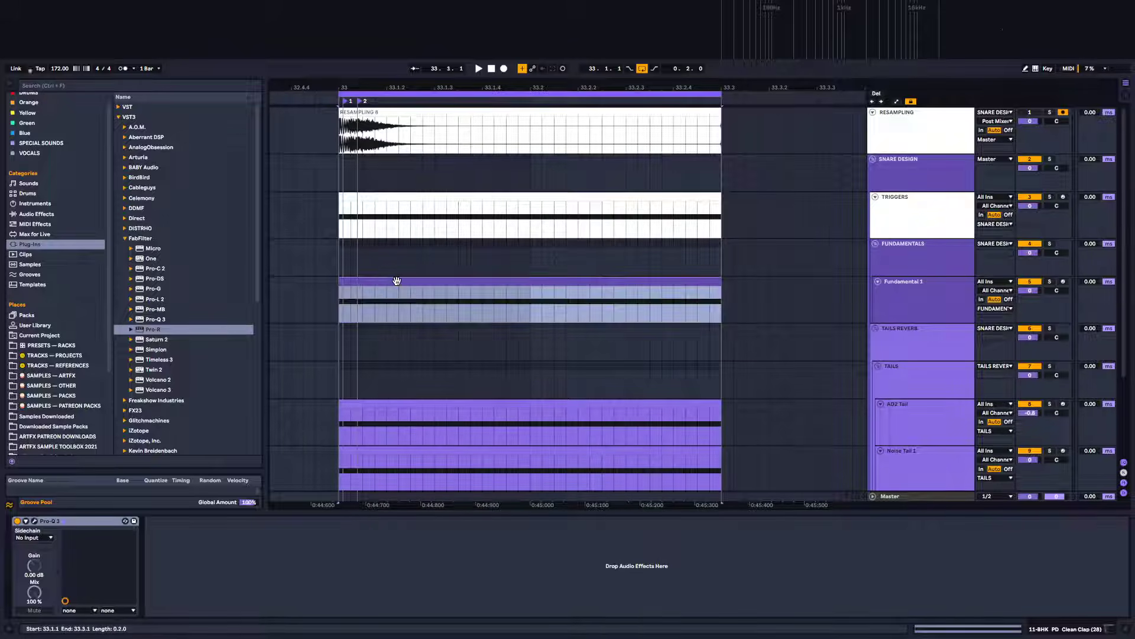
key(space)
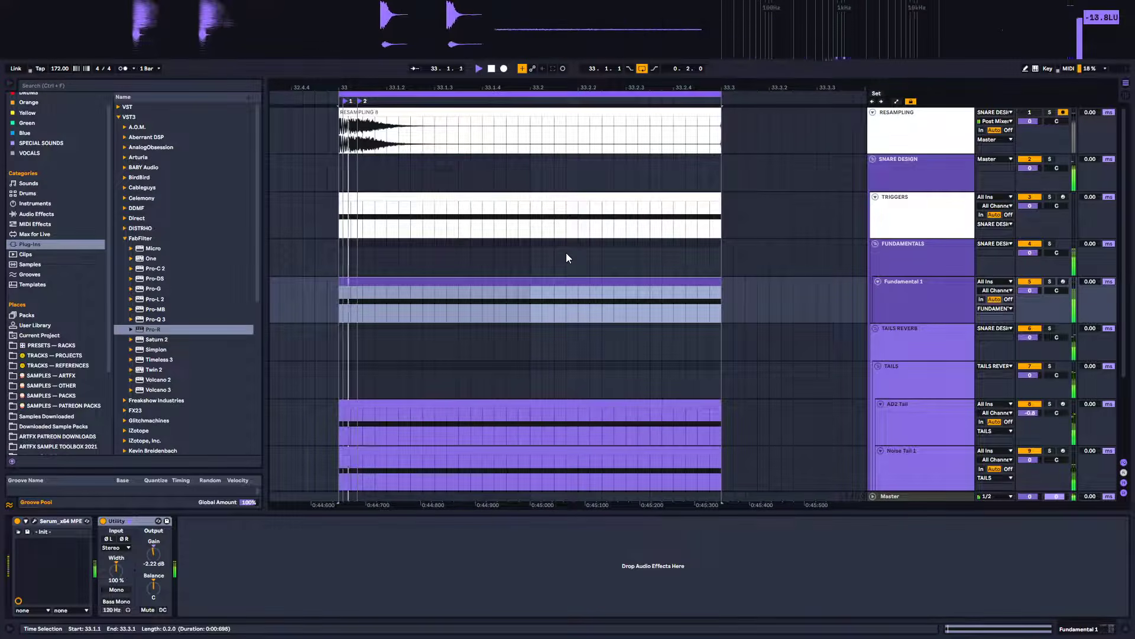
key(space)
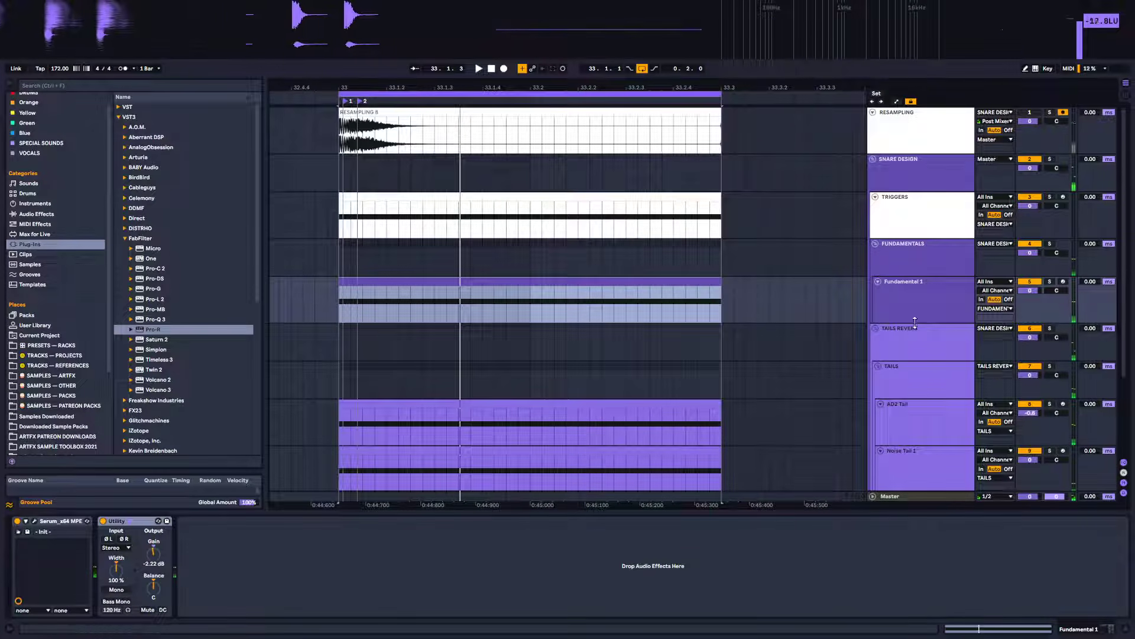
Add Pro-Q 3 to the SNARE DESIGN group track and audition the loop through it
click(913, 176)
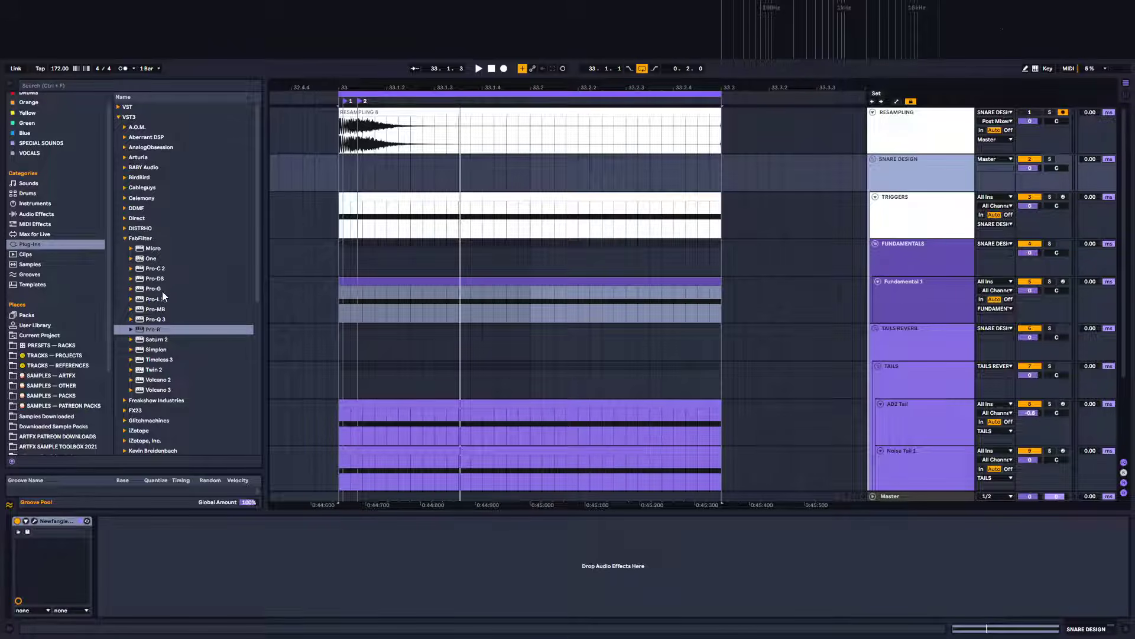
drag(154, 320, 191, 421)
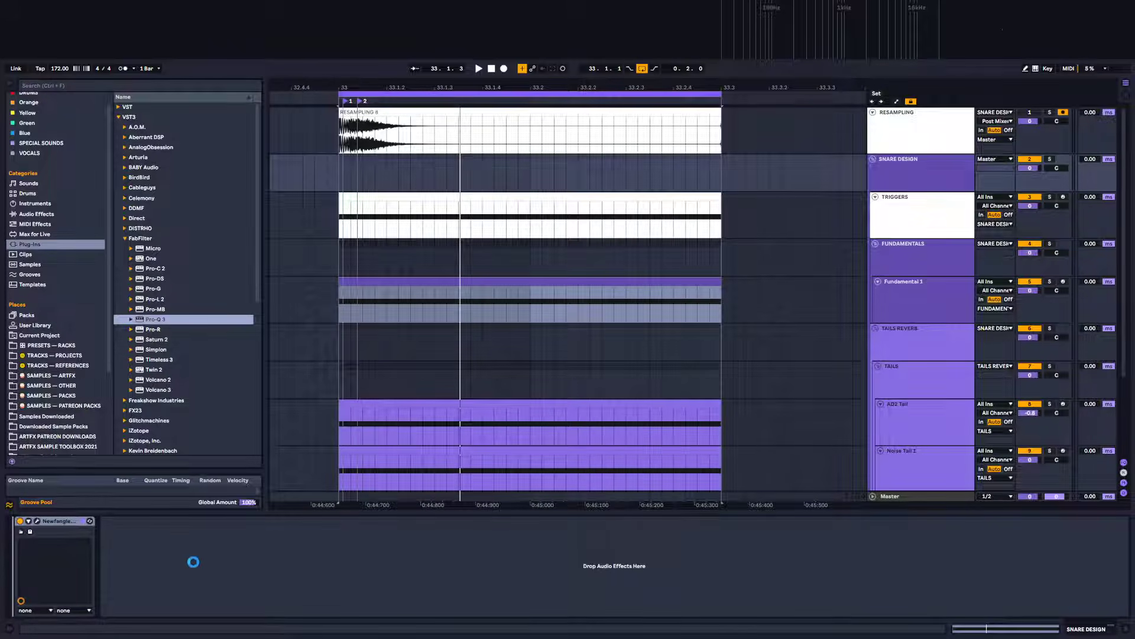
drag(193, 561, 193, 561)
drag(269, 203, 768, 172)
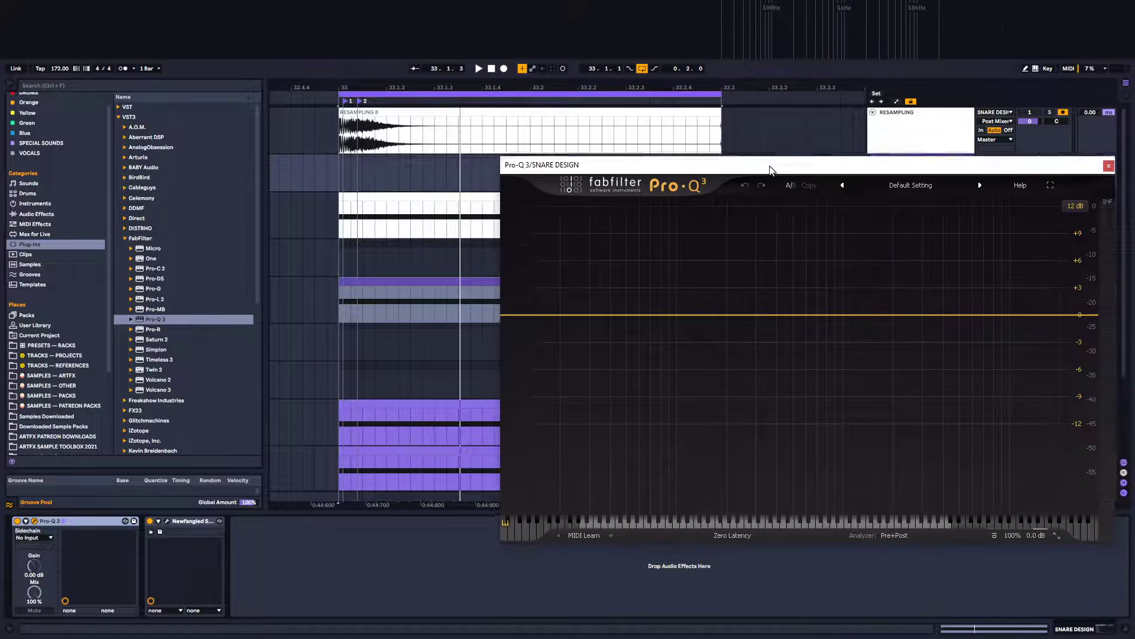
key(space)
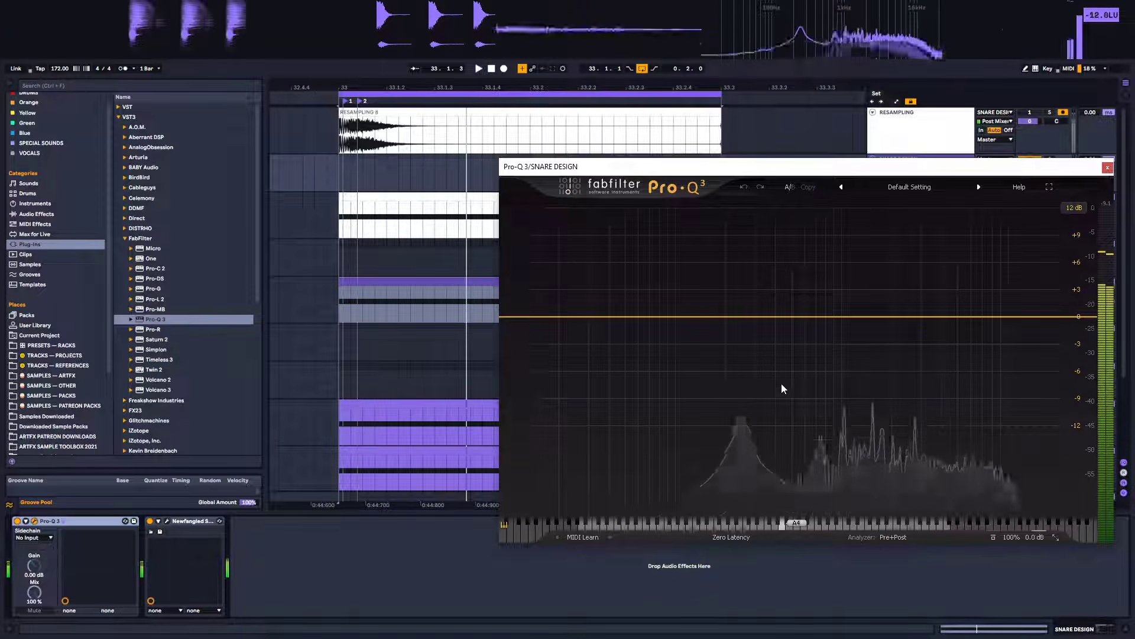
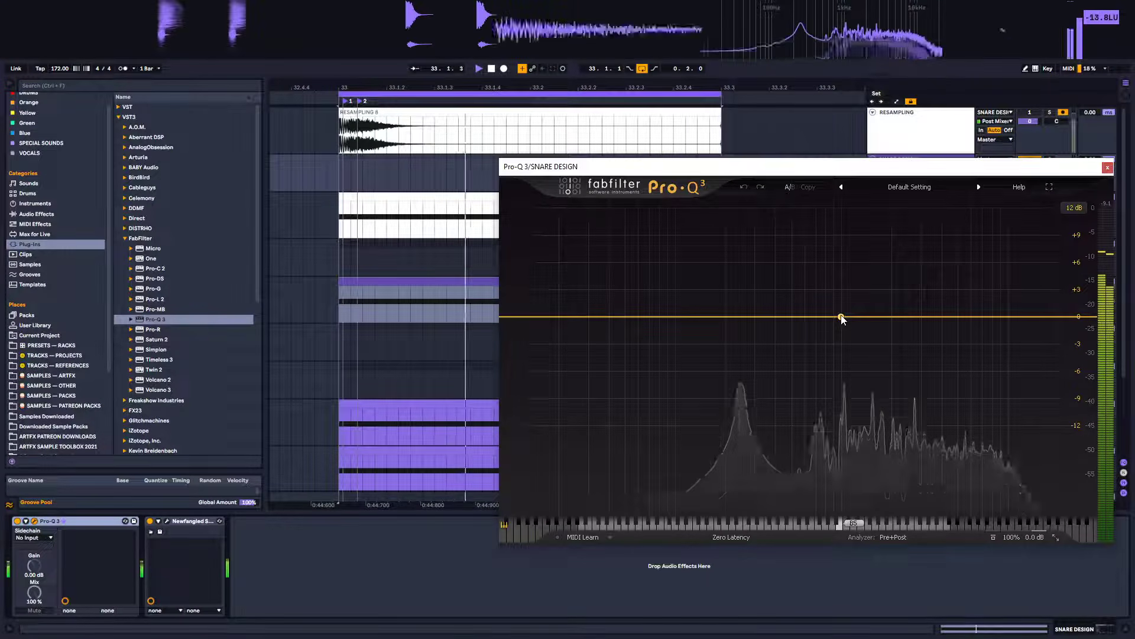
Add a bell cut near 814 Hz of about -2 dB on the snare group's EQ, make it dynamic, and audition it
drag(841, 317, 827, 342)
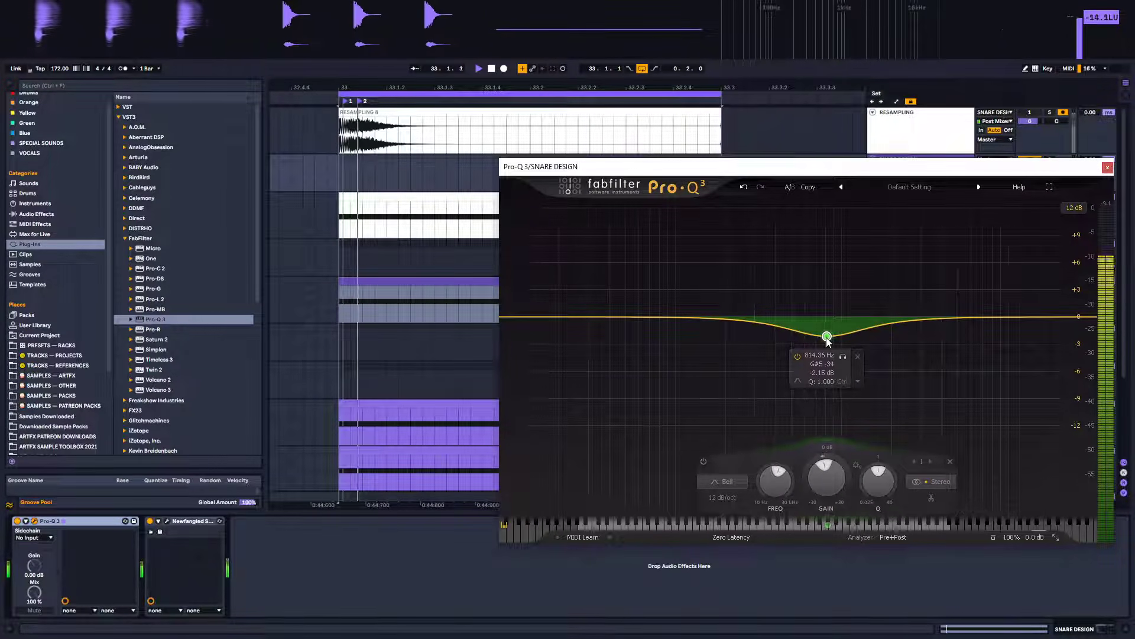
right_click(826, 336)
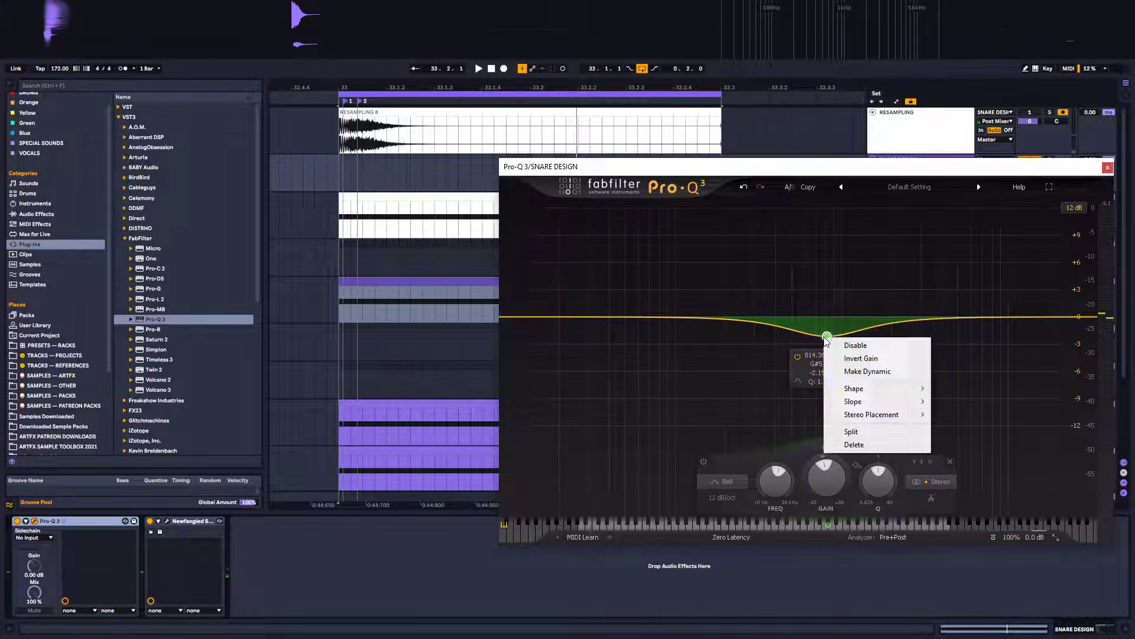
click(869, 371)
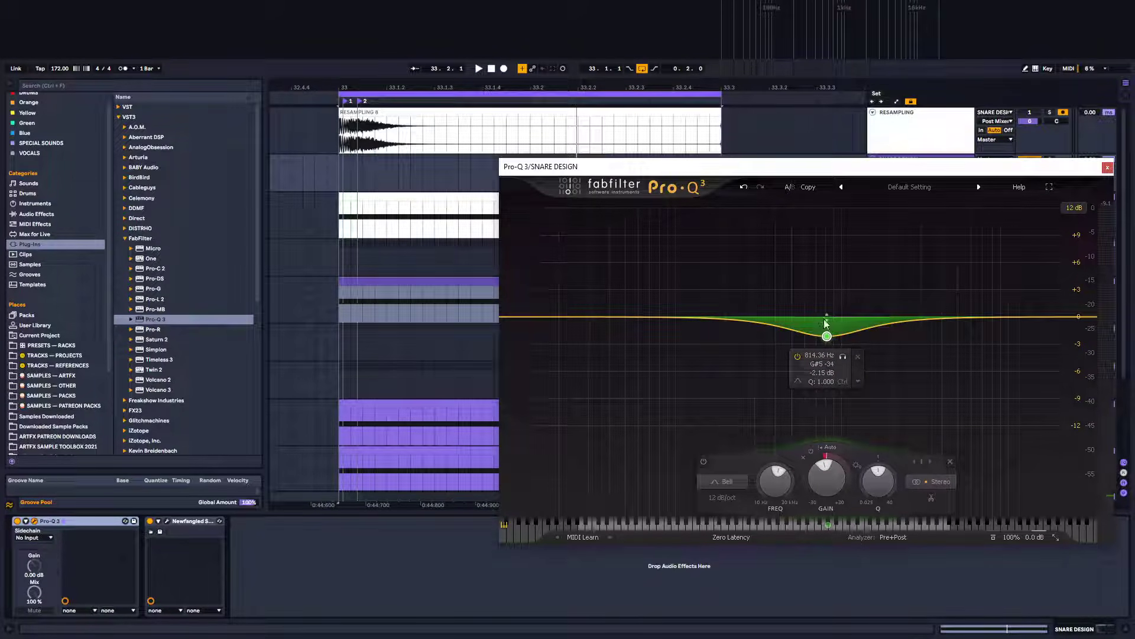
mouse_move(826, 316)
mouse_down()
mouse_move(823, 345)
mouse_move(827, 304)
mouse_move(827, 316)
mouse_up()
key(space)
key(space)
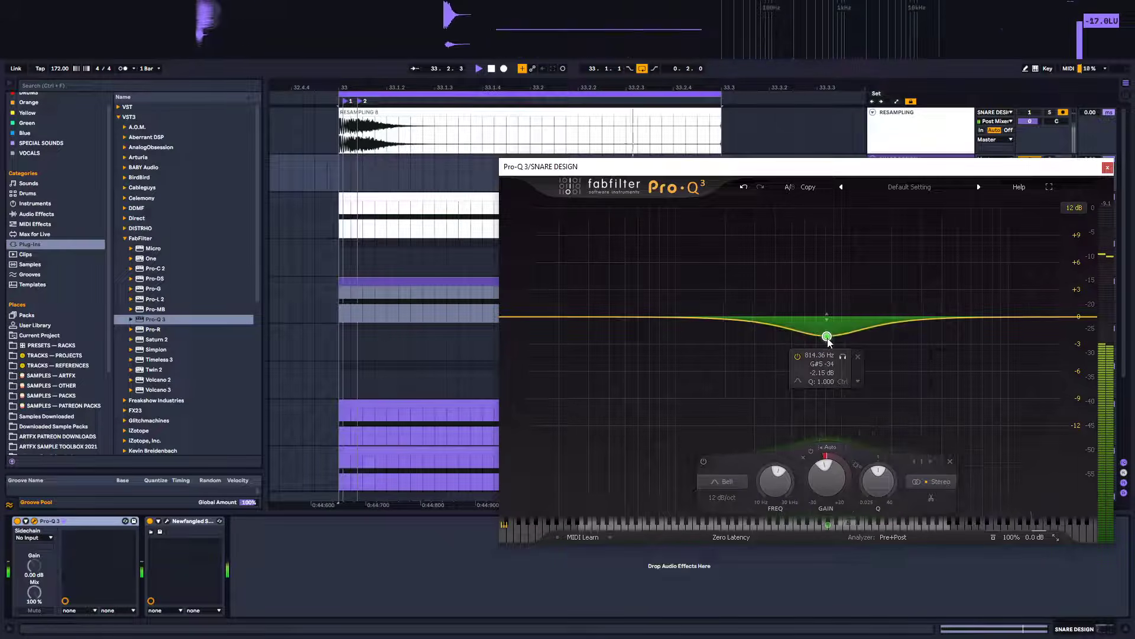
Deepen the dynamic cut to about -4.2 dB near 798 Hz and compare with the EQ bypassed
drag(828, 338, 826, 359)
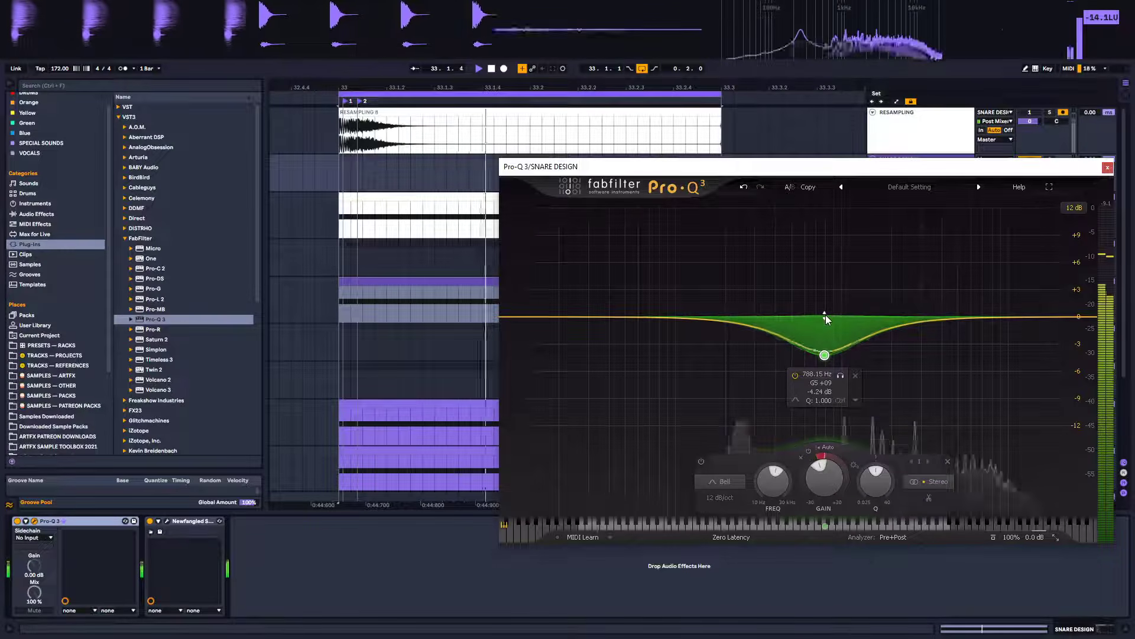
click(17, 522)
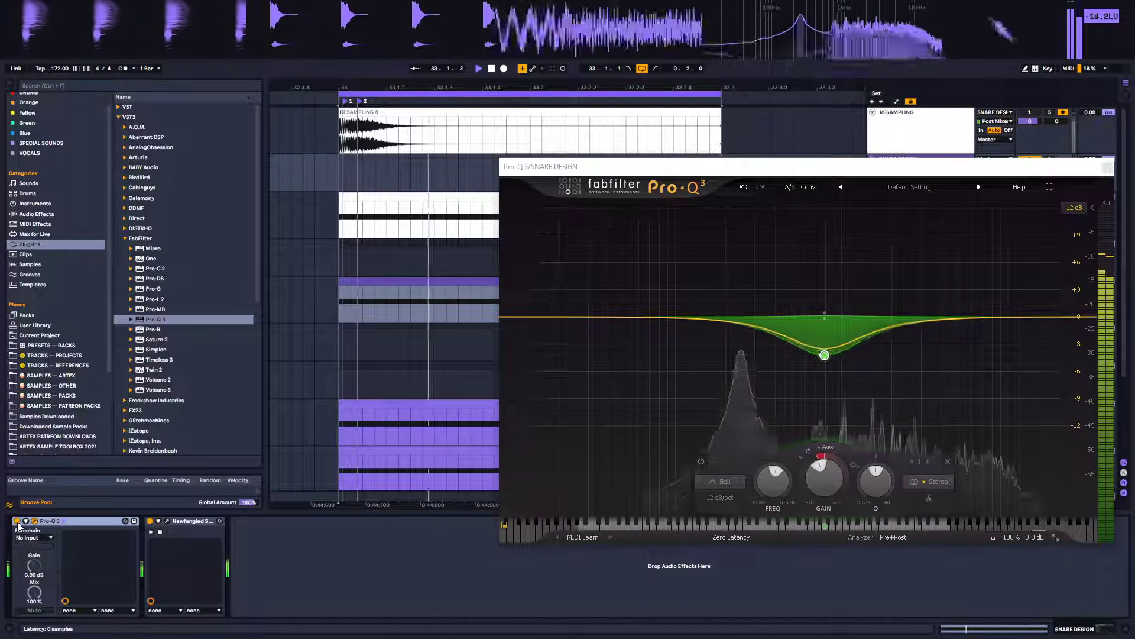
click(17, 523)
click(18, 522)
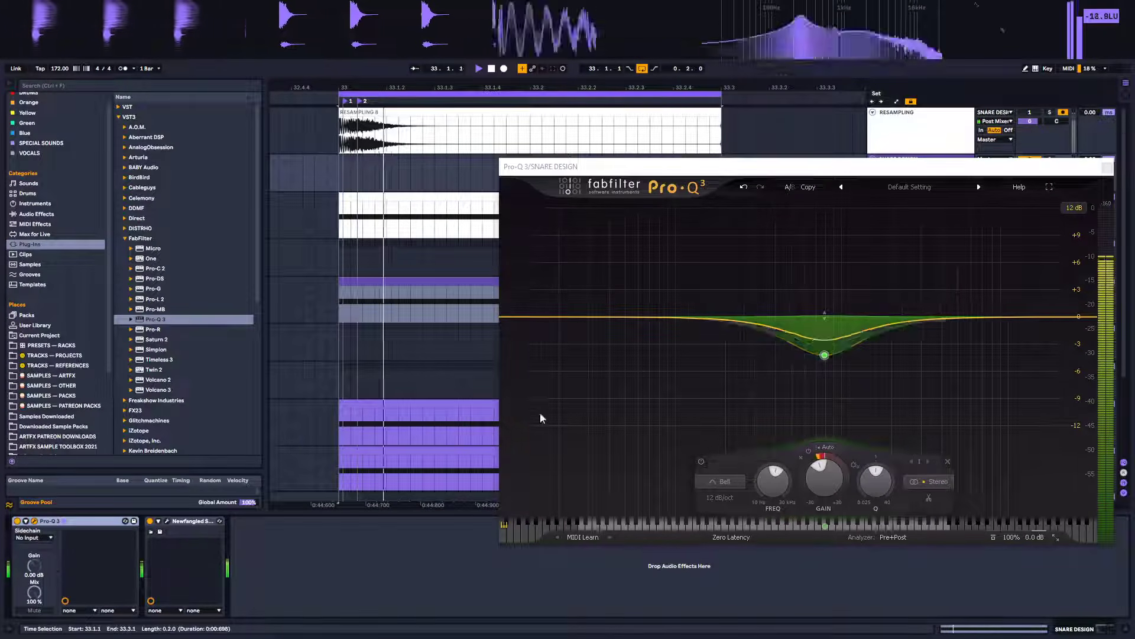
Readjust the dynamic cut to about -2.5 dB near 782 Hz and toggle the EQ on and off to compare
drag(825, 316, 825, 340)
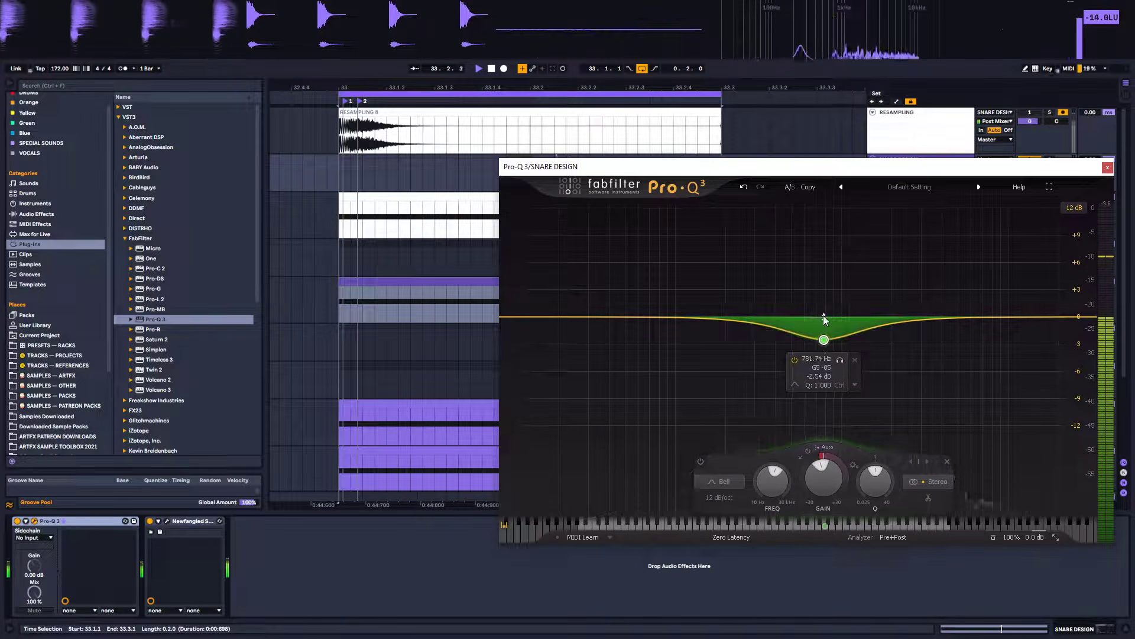
click(17, 521)
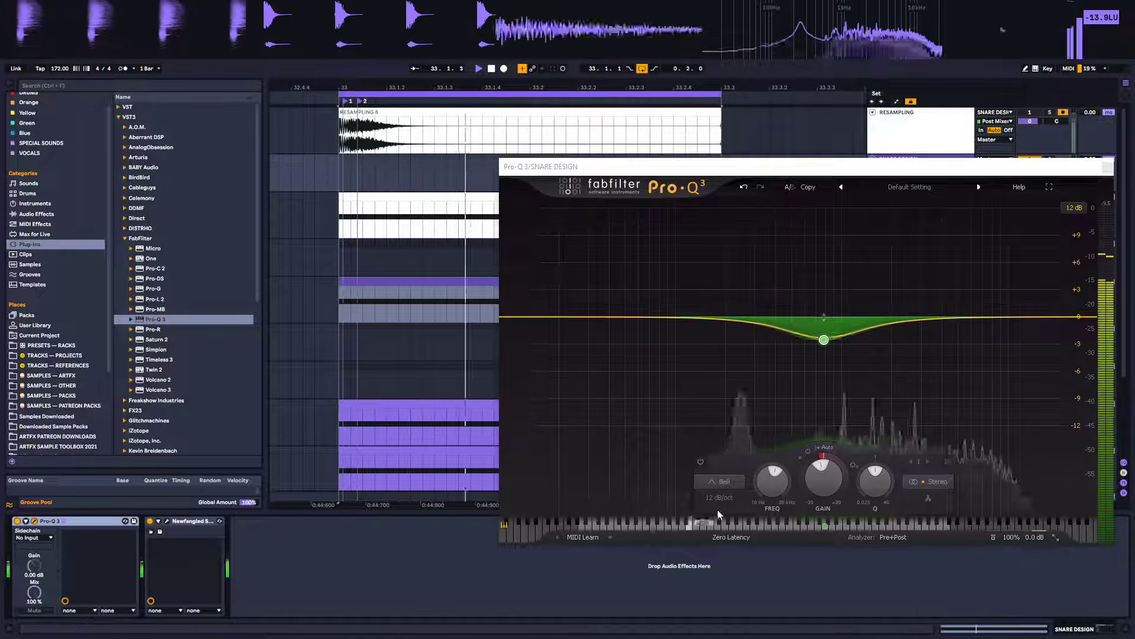
mouse_move(824, 340)
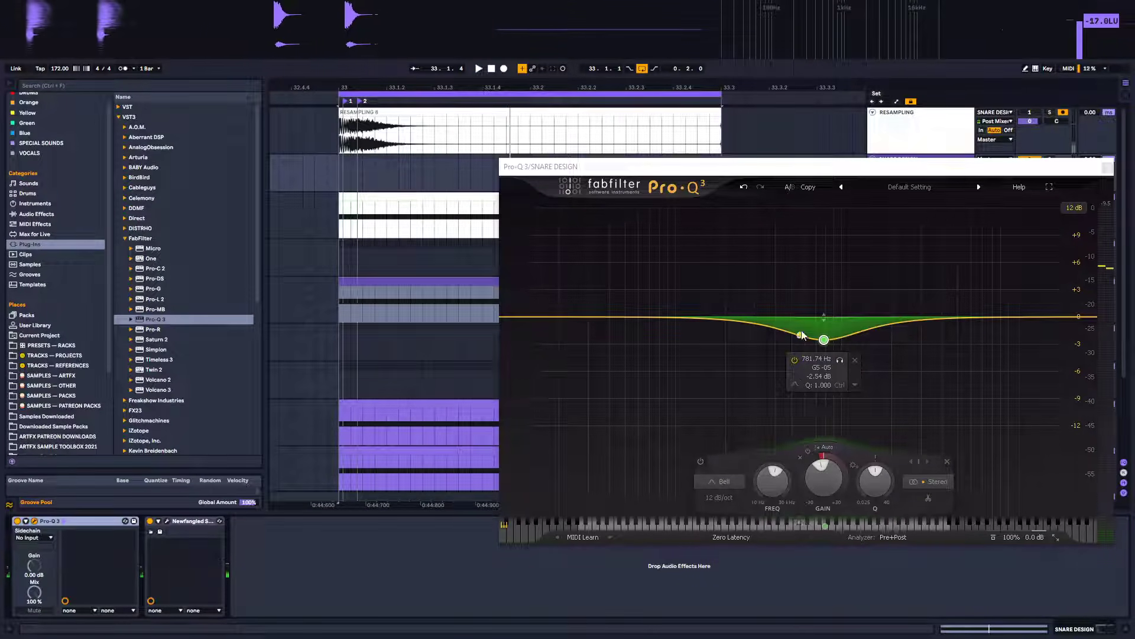
Add a narrow dynamic bell near 250 Hz, raise its dynamic range, and set its gain to about -3.3 dB
mouse_move(751, 327)
mouse_down()
mouse_move(743, 303)
mouse_move(743, 322)
mouse_up()
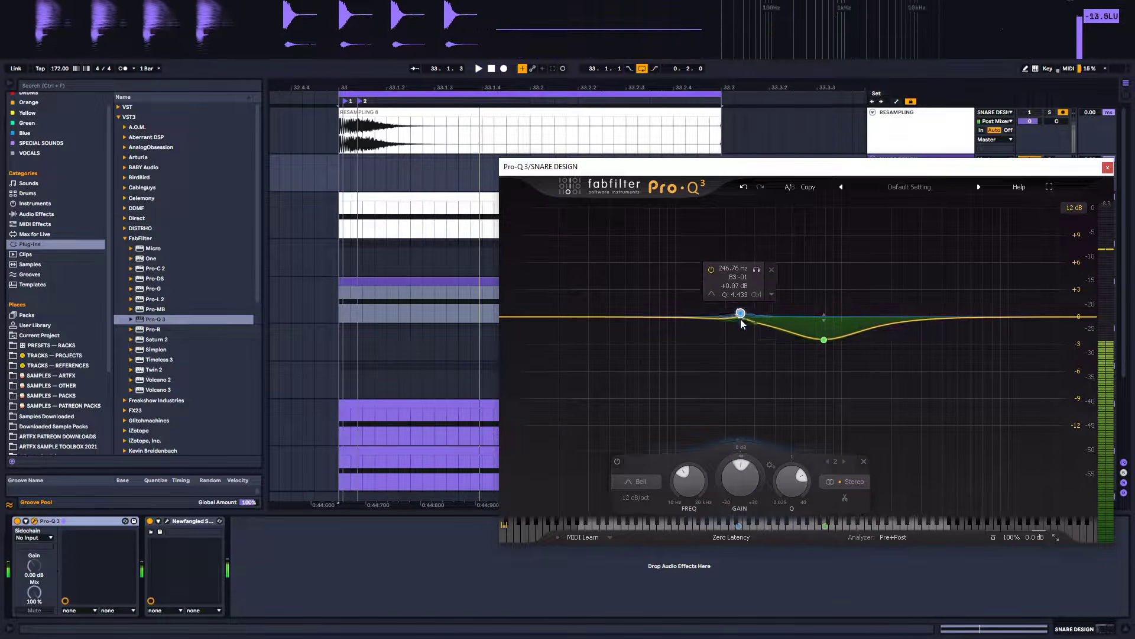
right_click(741, 317)
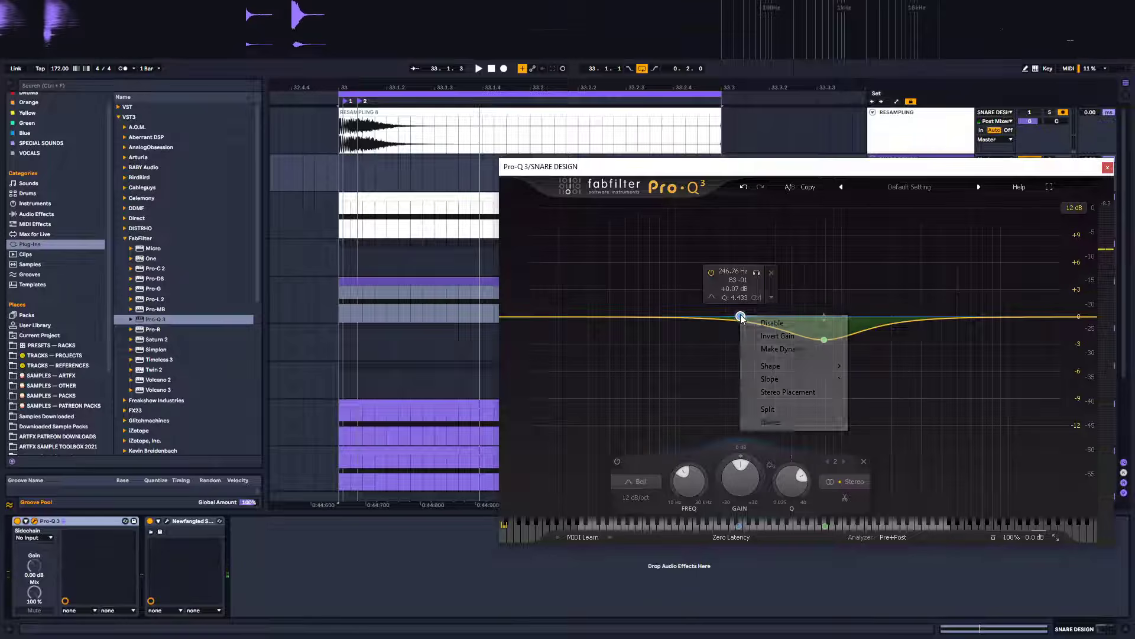
click(781, 349)
drag(743, 303, 746, 273)
drag(740, 315, 738, 338)
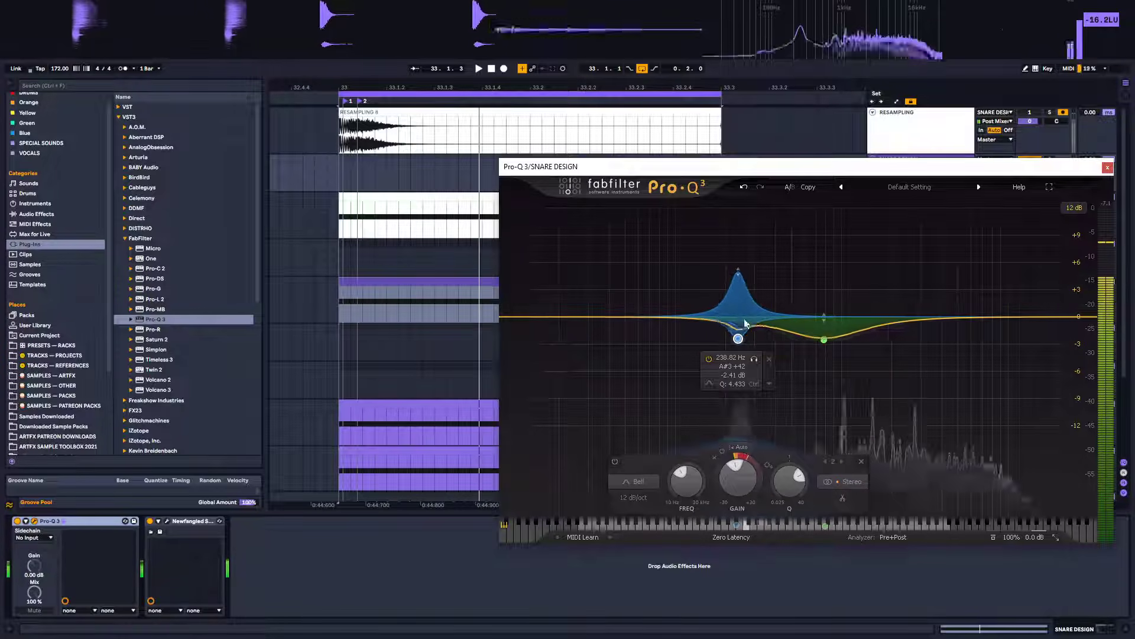
drag(738, 338, 746, 350)
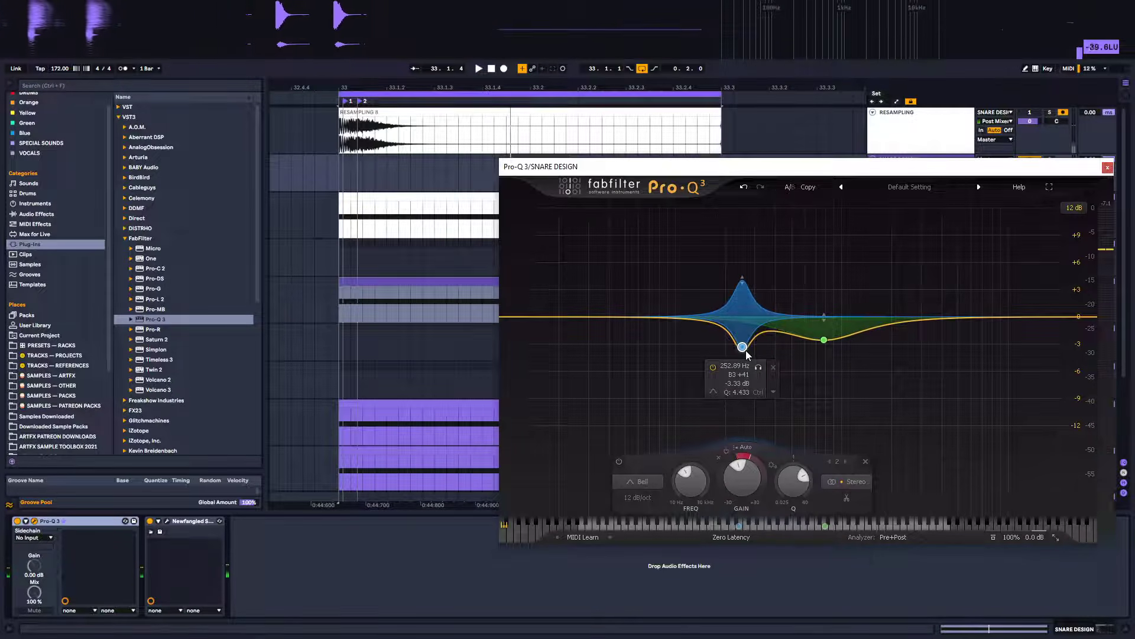
Add a high shelf near 12 kHz at about +1.5 dB and change its shape to Bell
key(space)
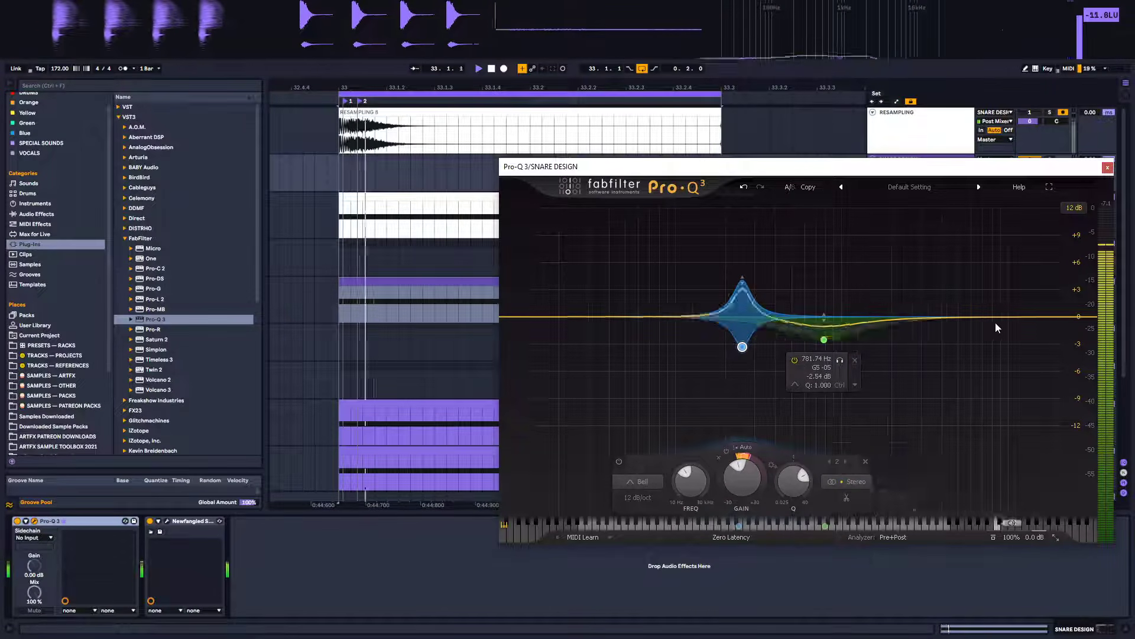
drag(1031, 317, 1022, 310)
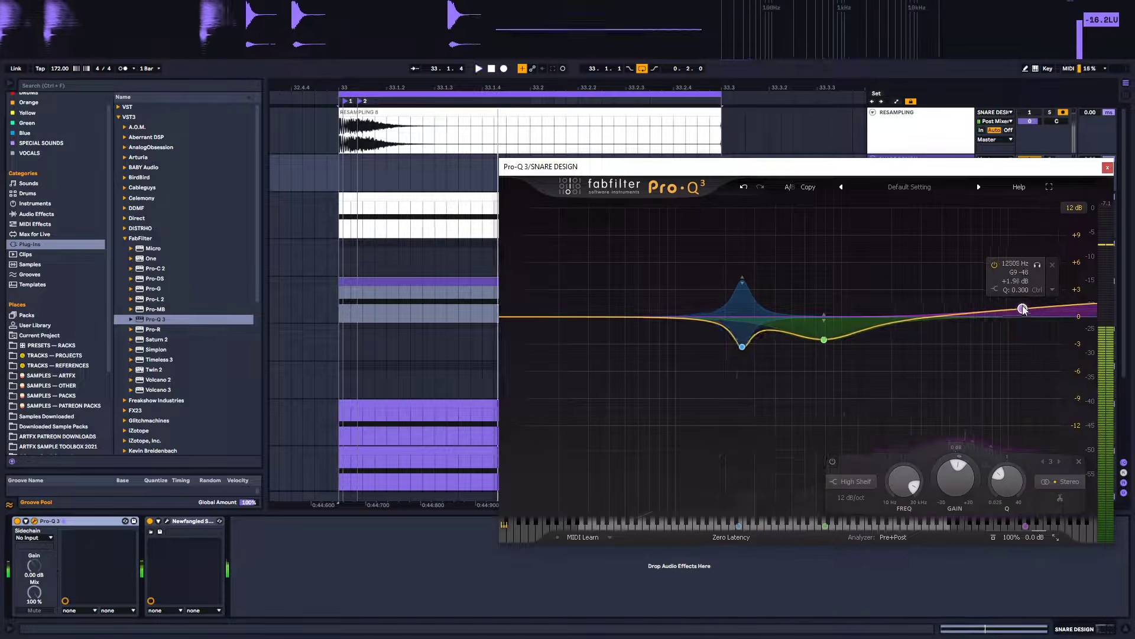
right_click(1022, 310)
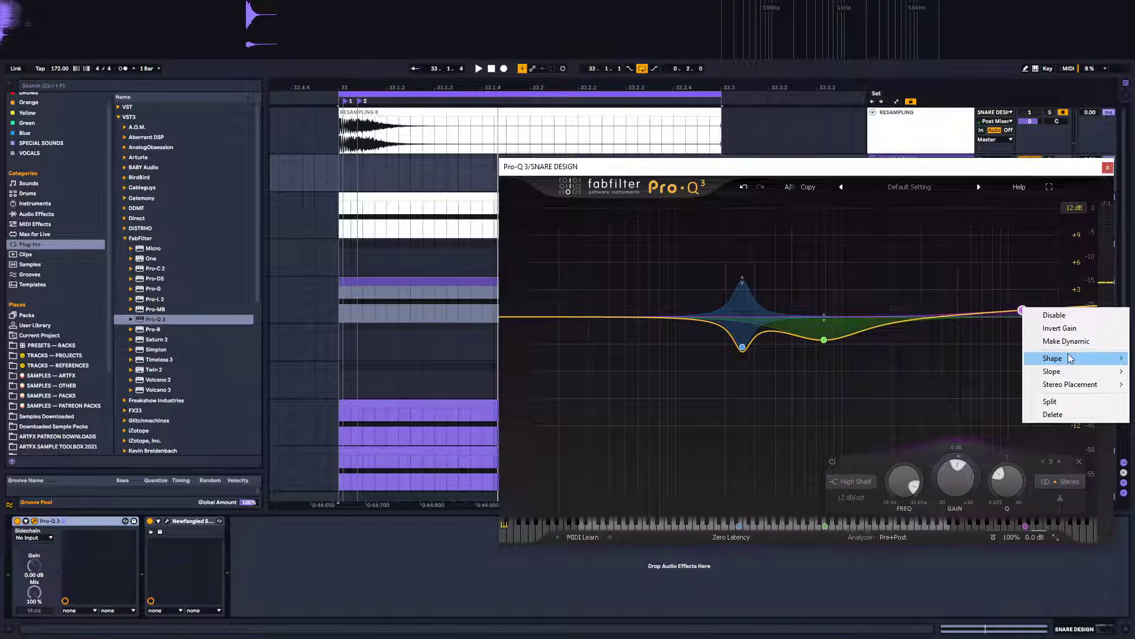
mouse_move(1071, 359)
click(964, 358)
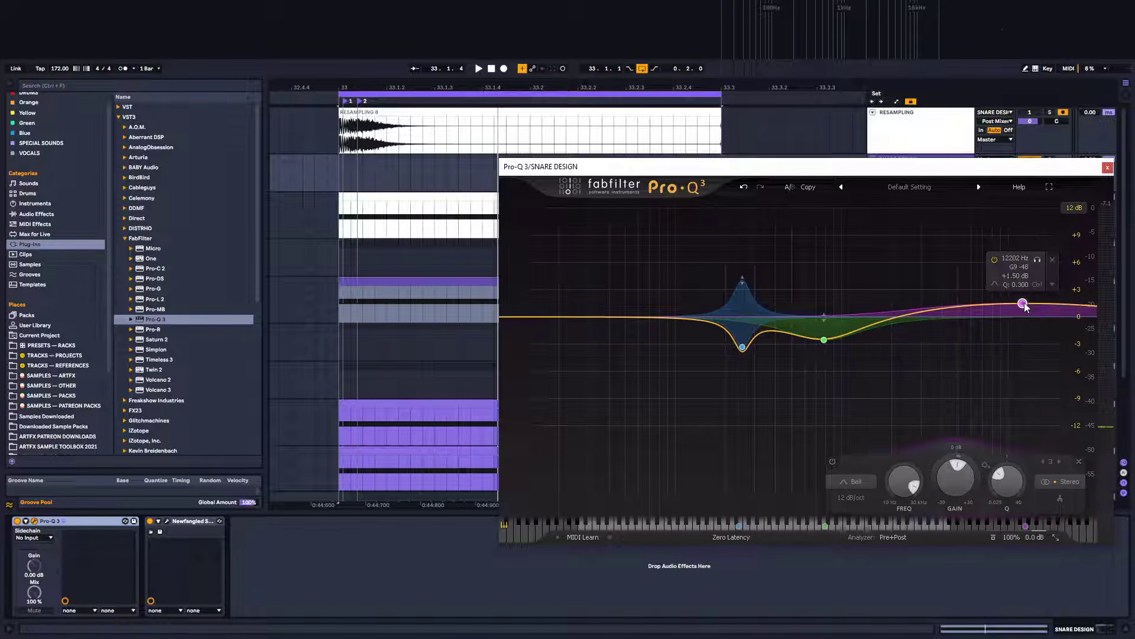
Move the high bell boost to about 10.7 kHz at roughly +4.7 dB while auditioning
drag(1023, 308, 976, 285)
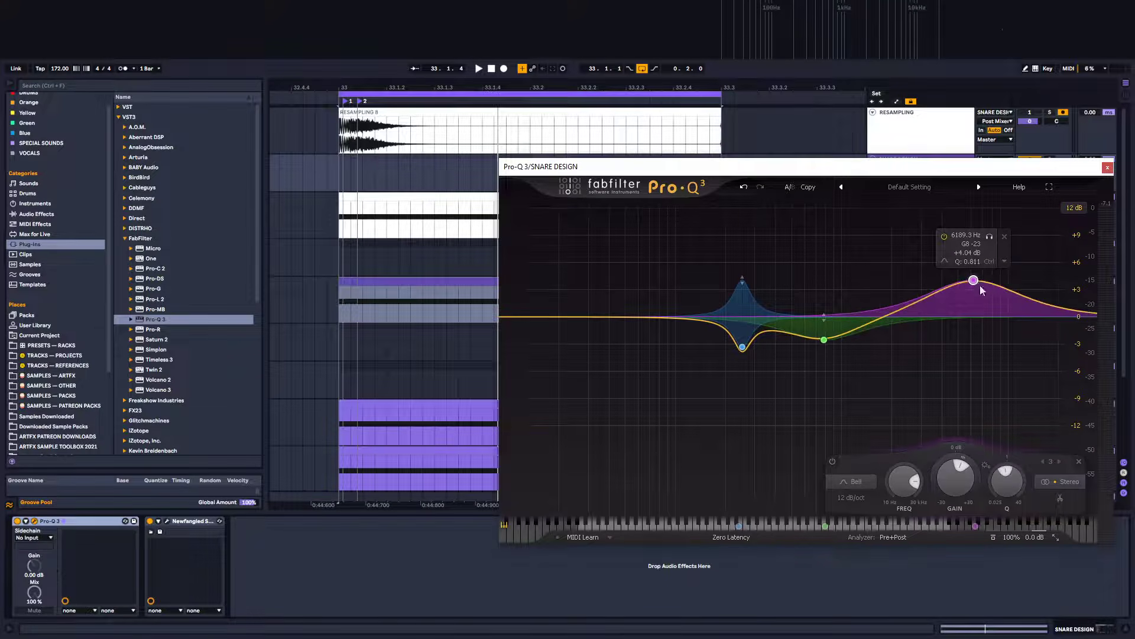
key(space)
drag(980, 290, 1015, 273)
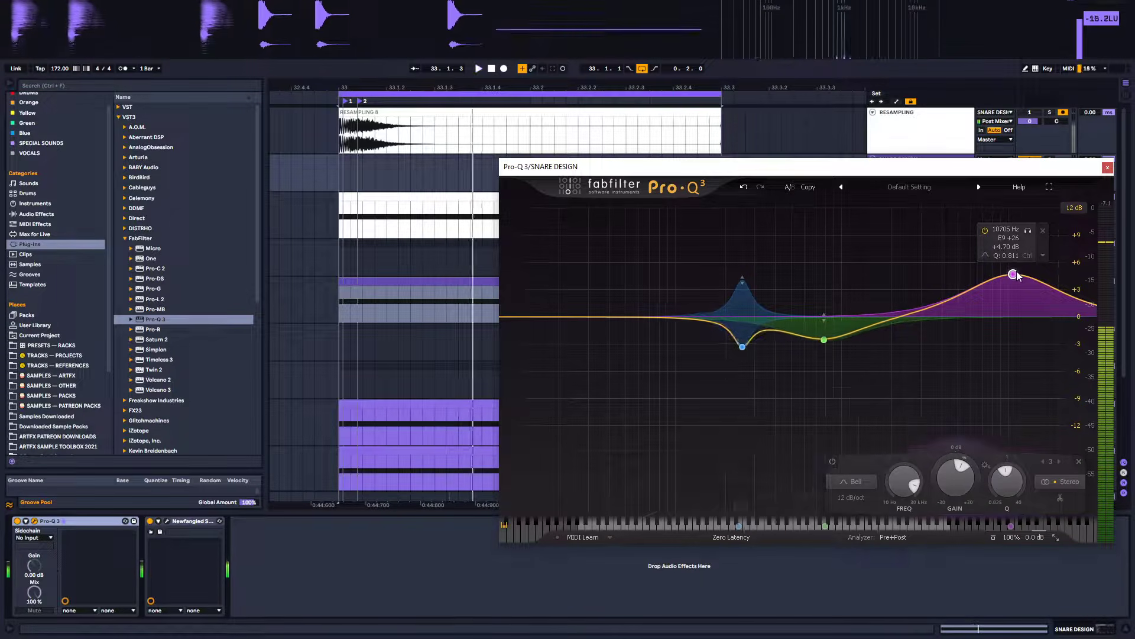
Lower the high bell to about -1.4 dB near 9.5 kHz, make it dynamic with an upward boost range, and shift it lower in frequency
drag(1015, 275, 1007, 333)
right_click(1006, 332)
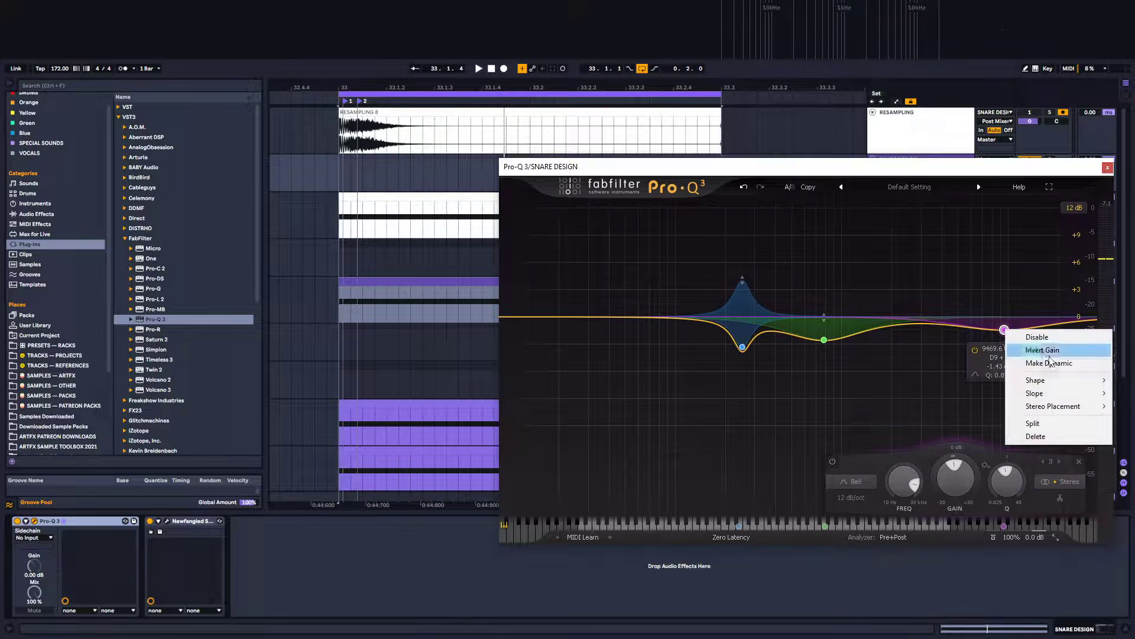
click(1023, 343)
drag(1006, 336, 1027, 260)
key(space)
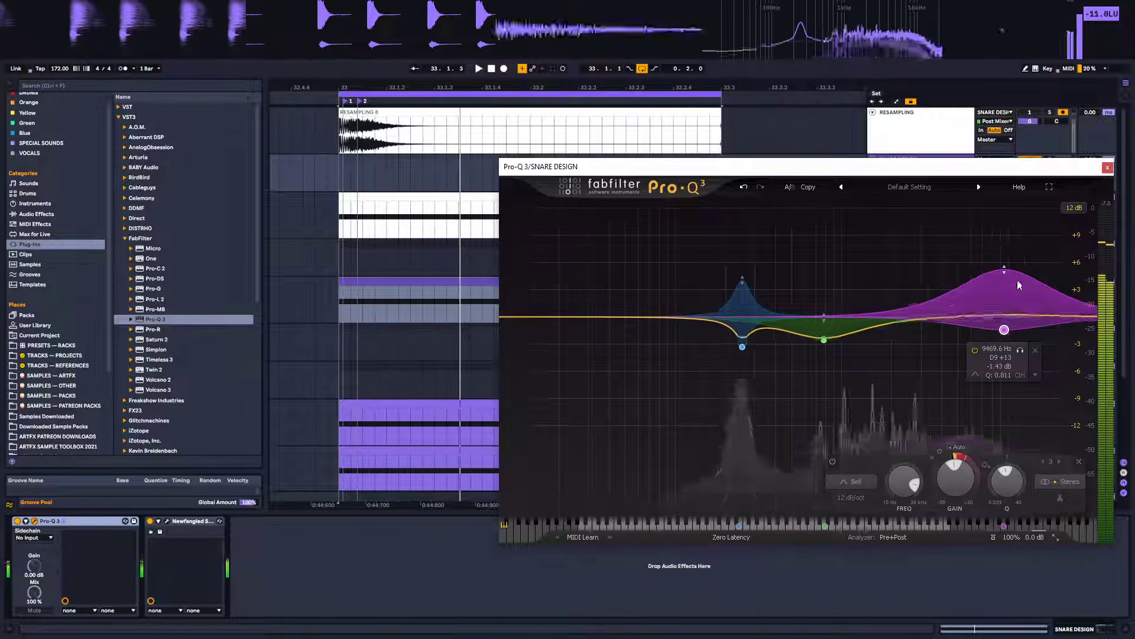
drag(1004, 329, 952, 304)
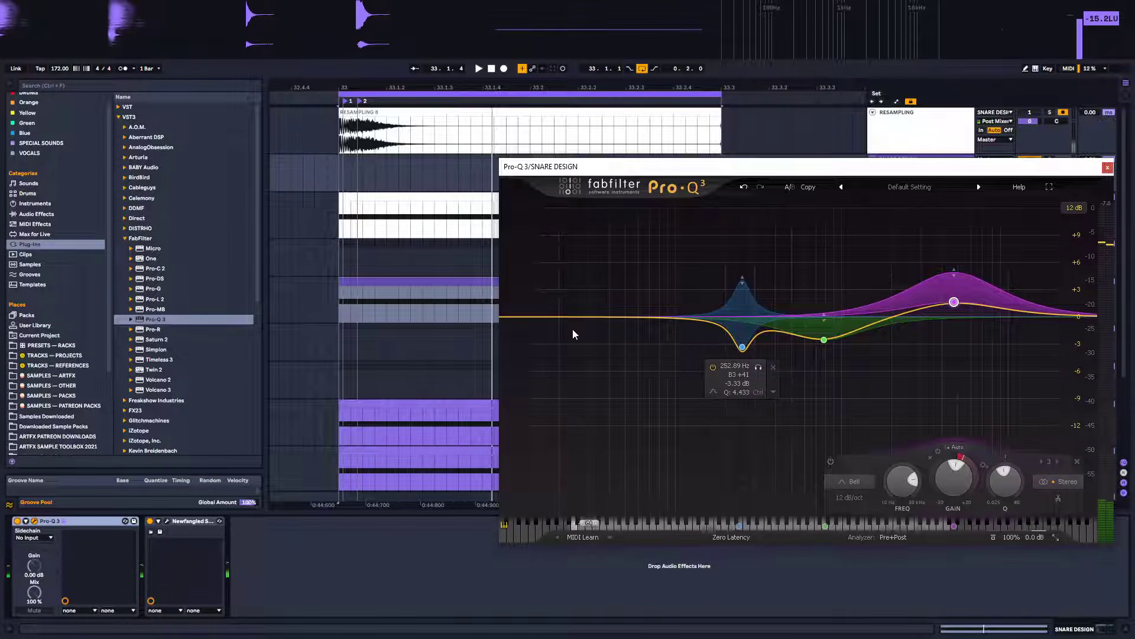
Add a low-cut band and set its stereo placement to Side
click(532, 318)
right_click(532, 318)
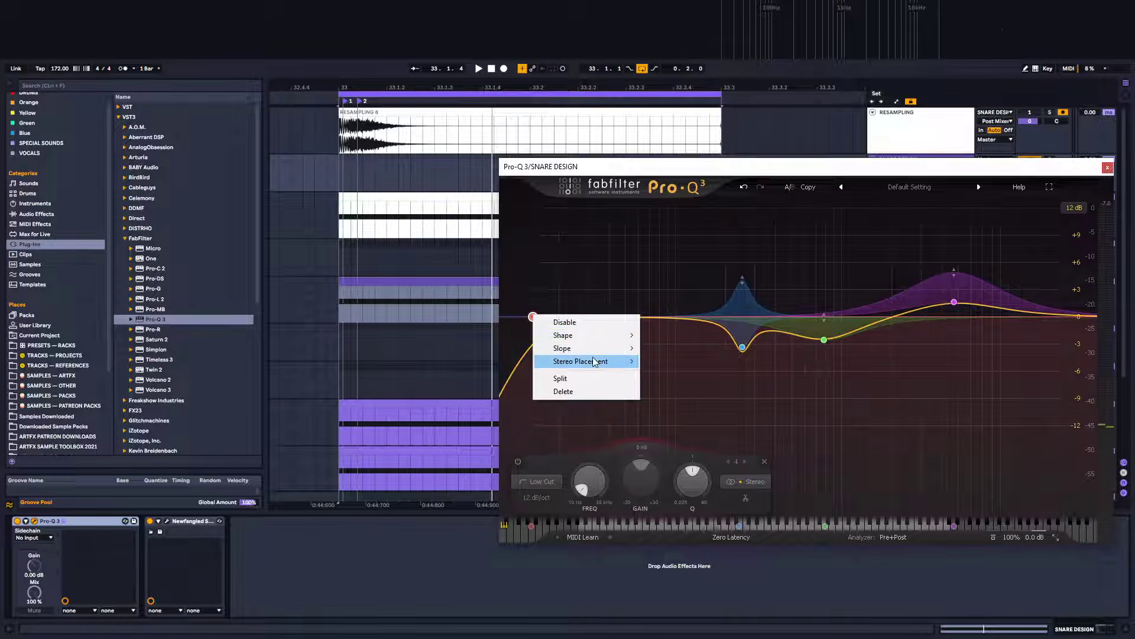
mouse_move(591, 362)
click(684, 413)
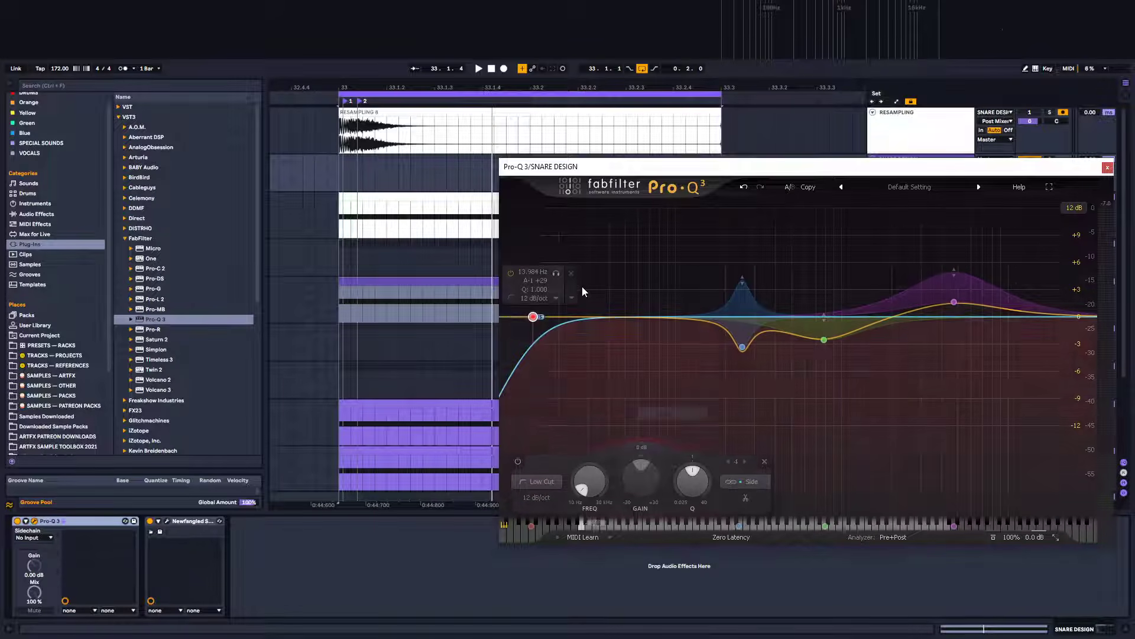
Raise the side-only low cut's frequency to sit just below the 800 Hz band
drag(533, 318, 765, 320)
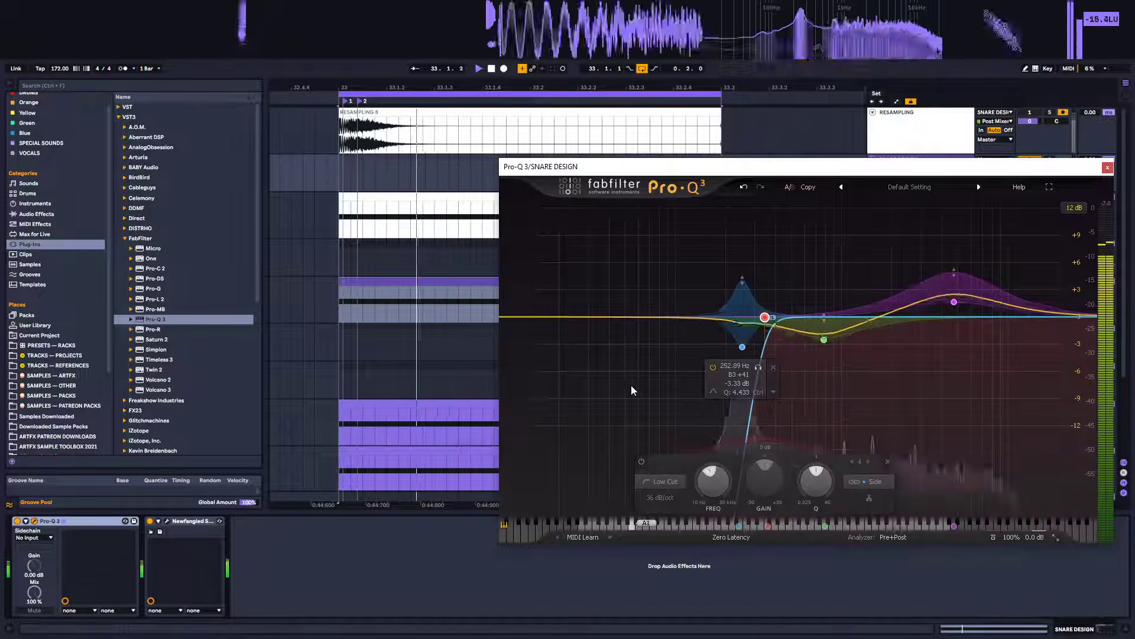
drag(764, 317, 811, 320)
alt+shift+click(811, 319)
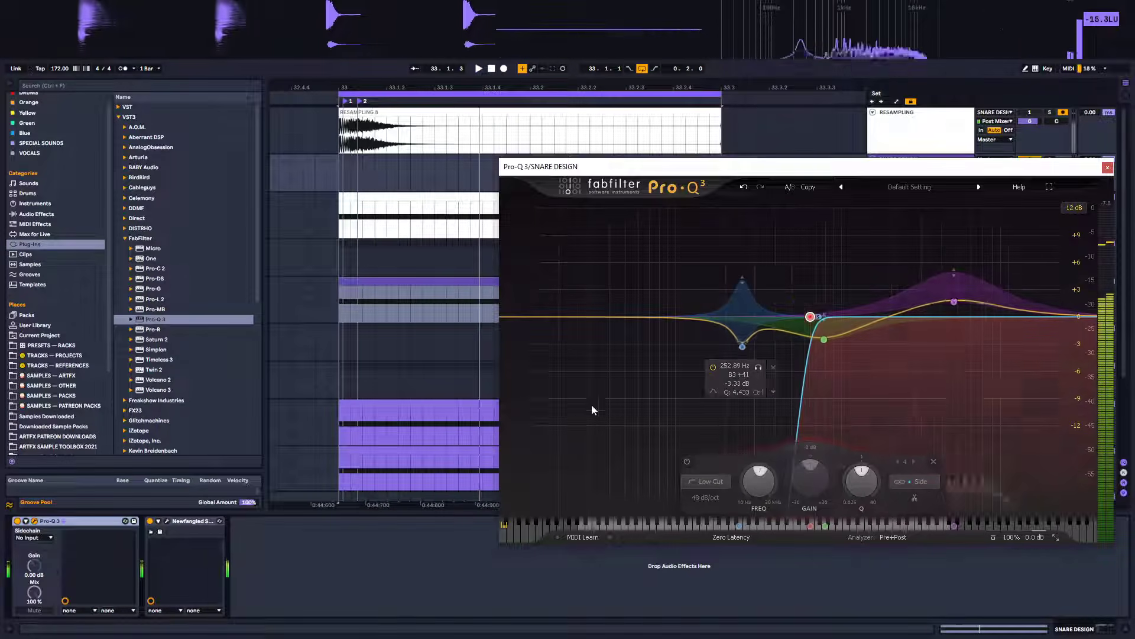
Close the Pro-Q 3 window and play back the snare
key(ctrl+alt+p)
click(923, 494)
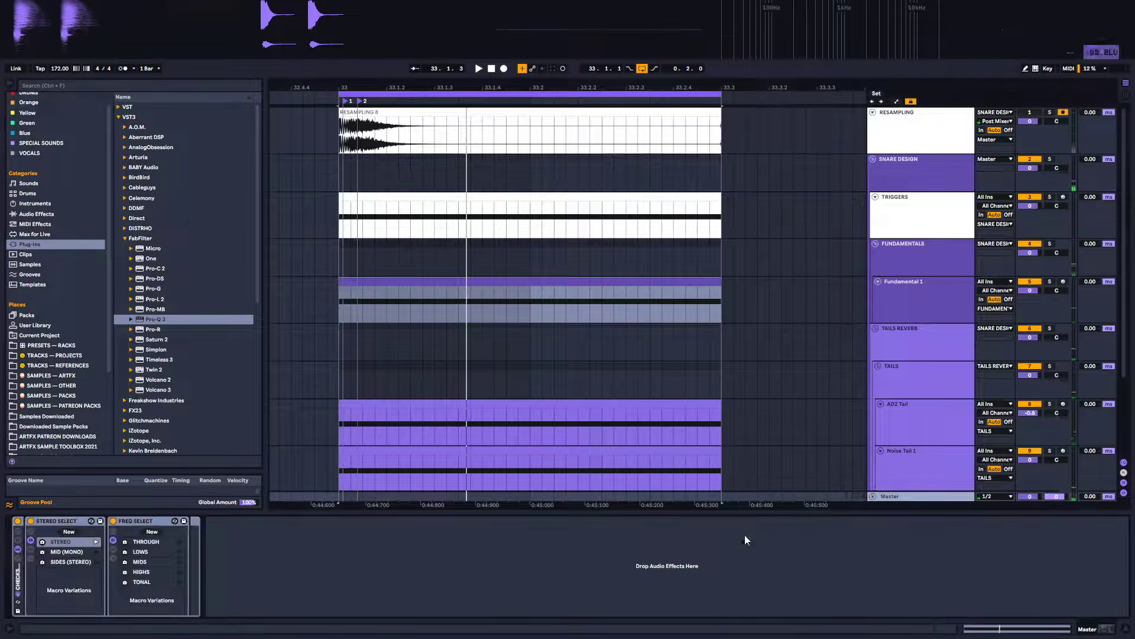
key(space)
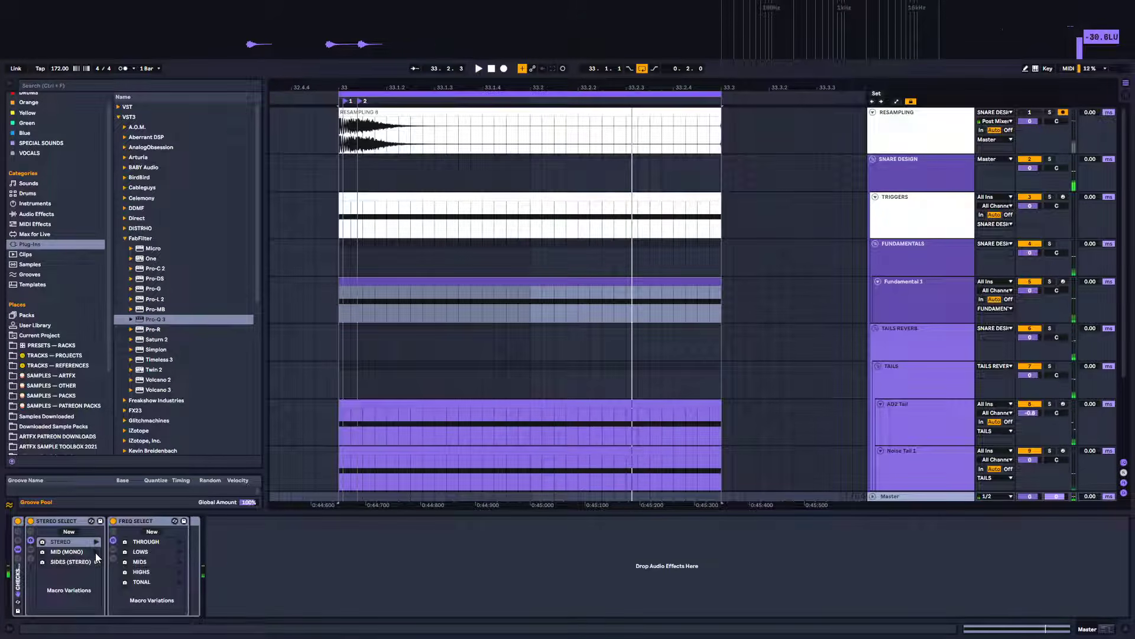
key(space)
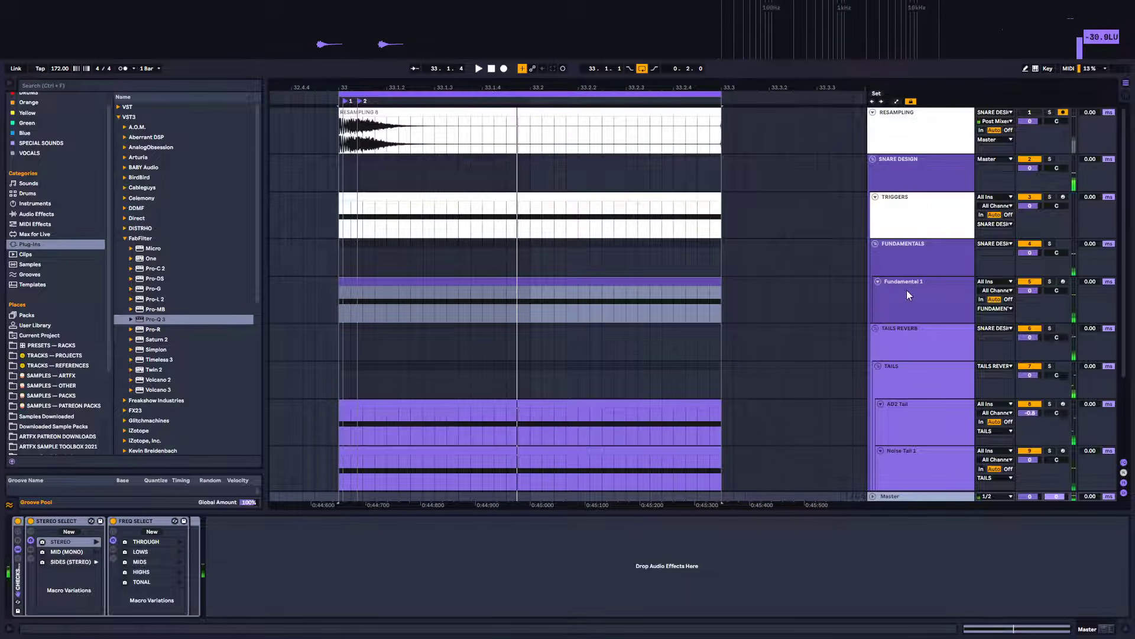
Select the Noise Tail 1 track, solo it, and audition it
scroll(926, 253, down, 3)
click(927, 374)
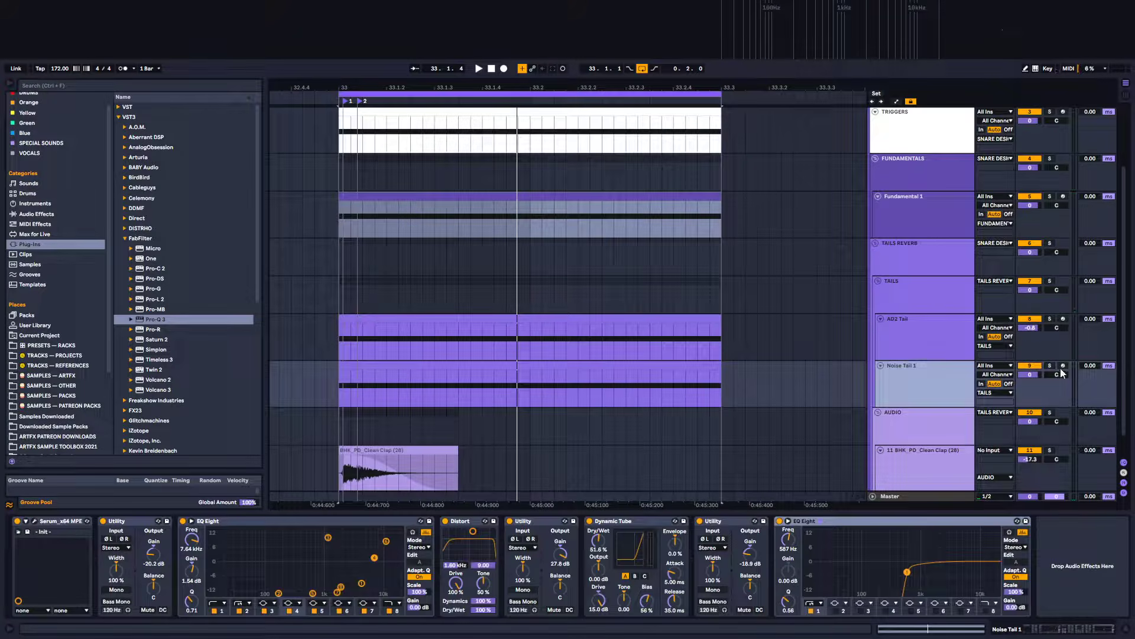
click(1052, 367)
key(space)
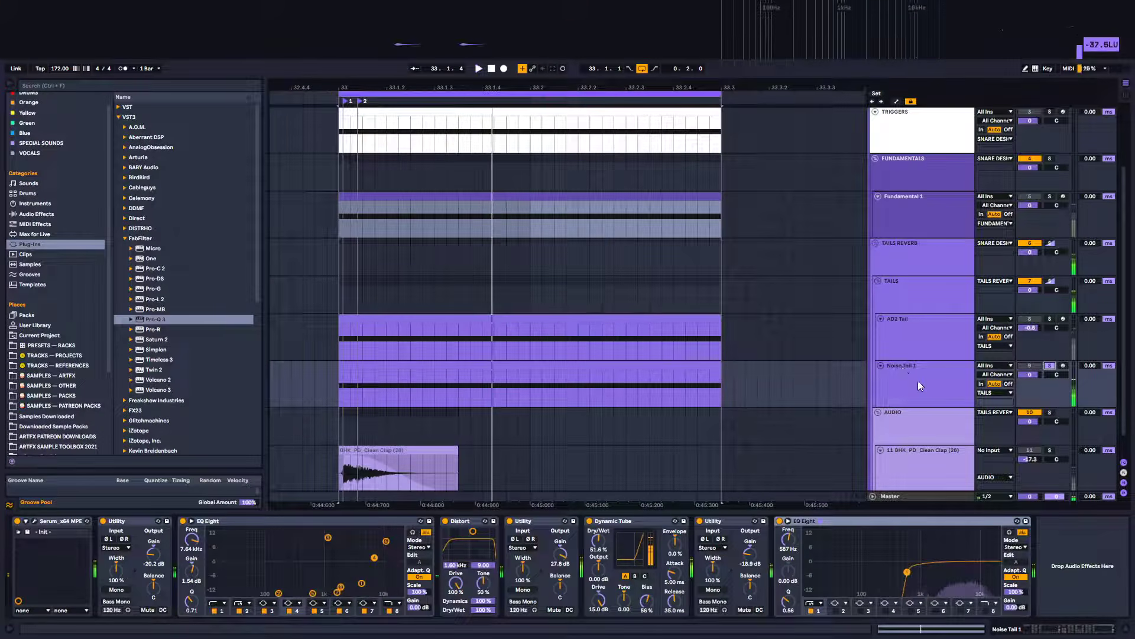
key(space)
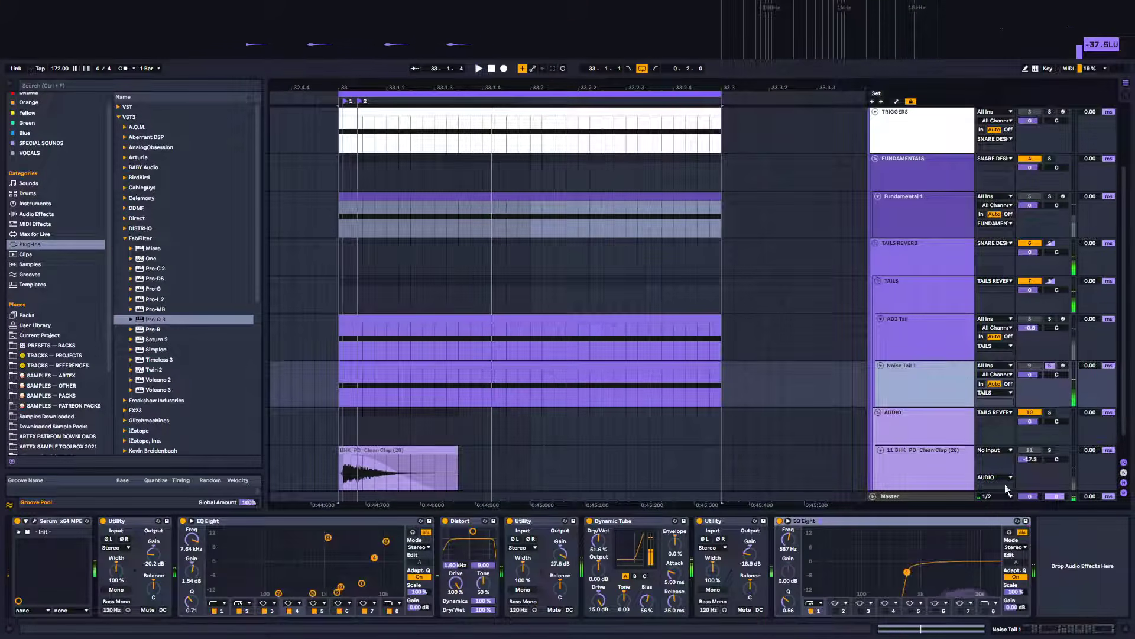
Select the Master track and play back the snare
click(917, 497)
key(space)
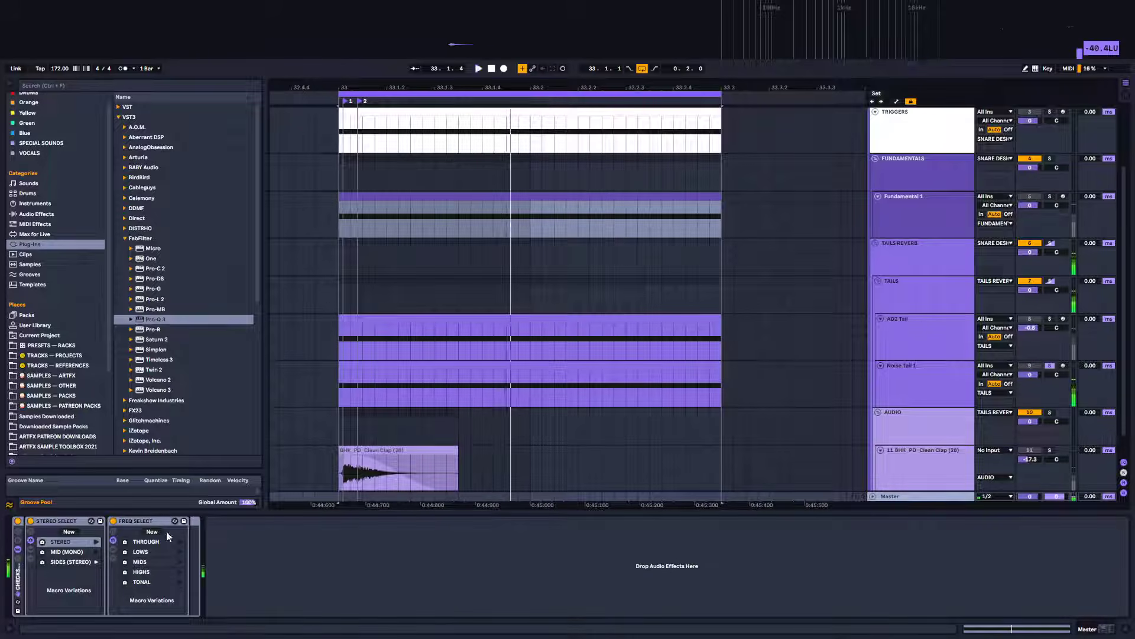
key(space)
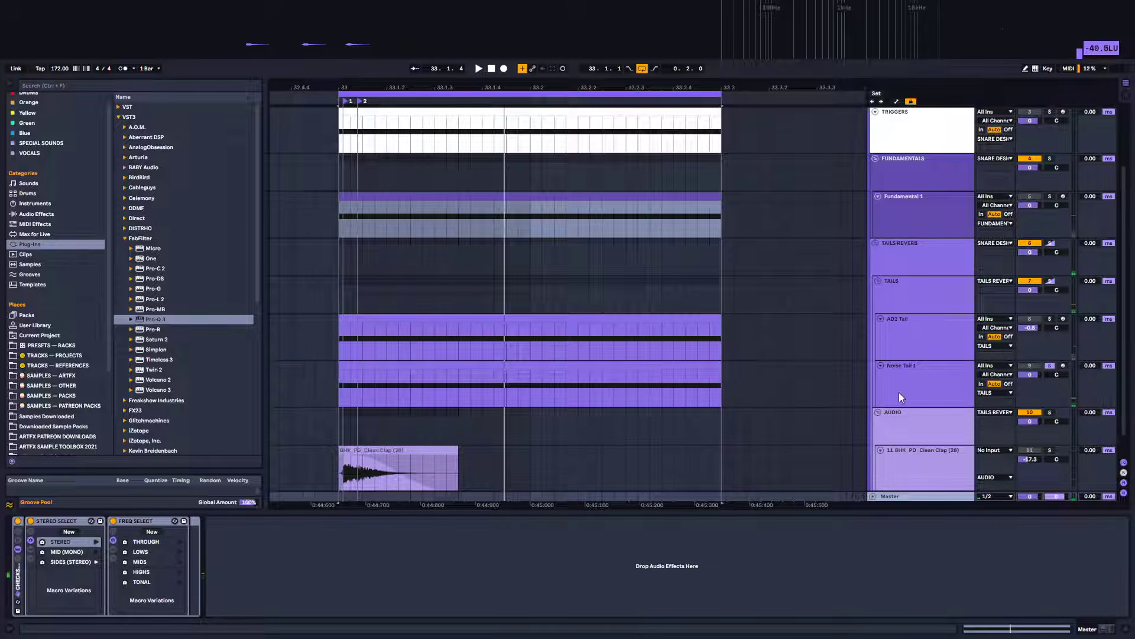
Solo the TAILS group and play back the snare
key(space)
key(space)
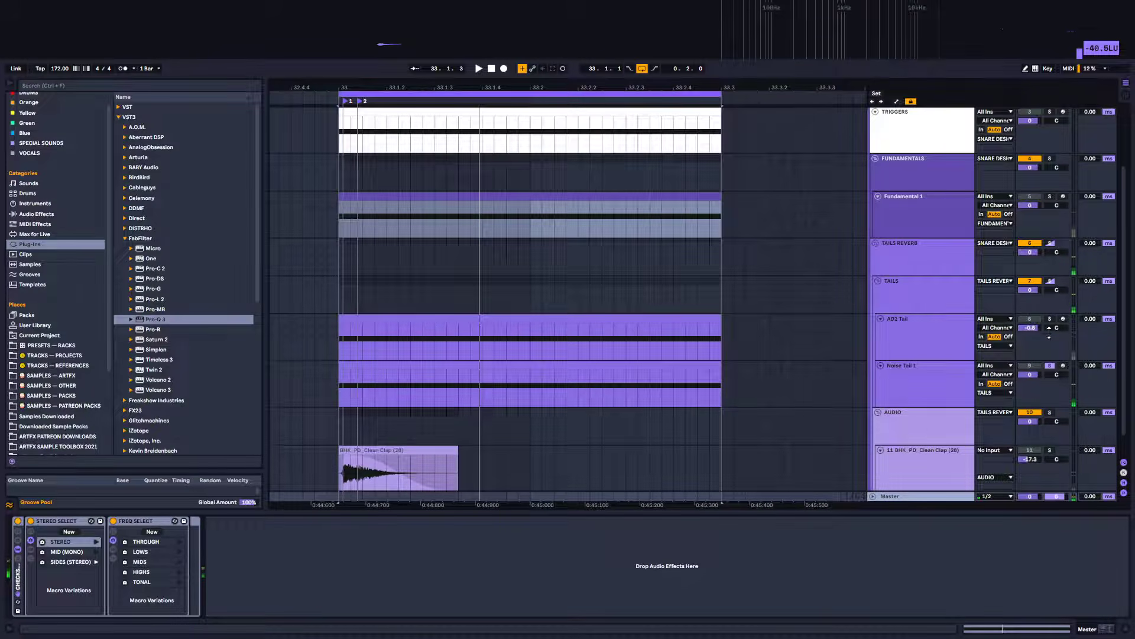
click(1050, 280)
key(space)
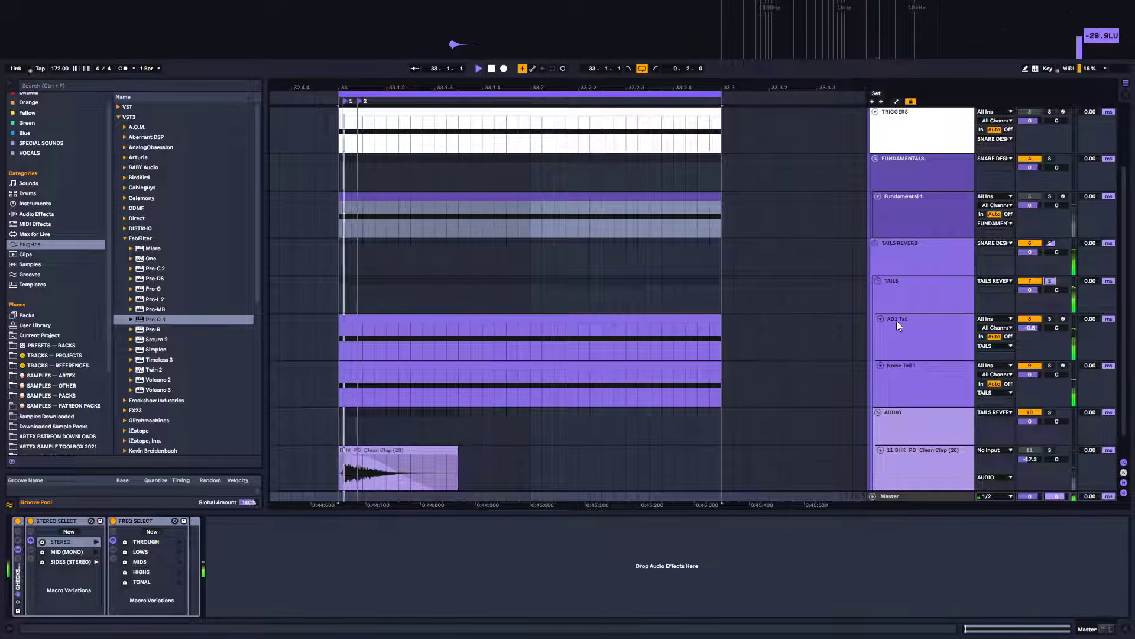
key(space)
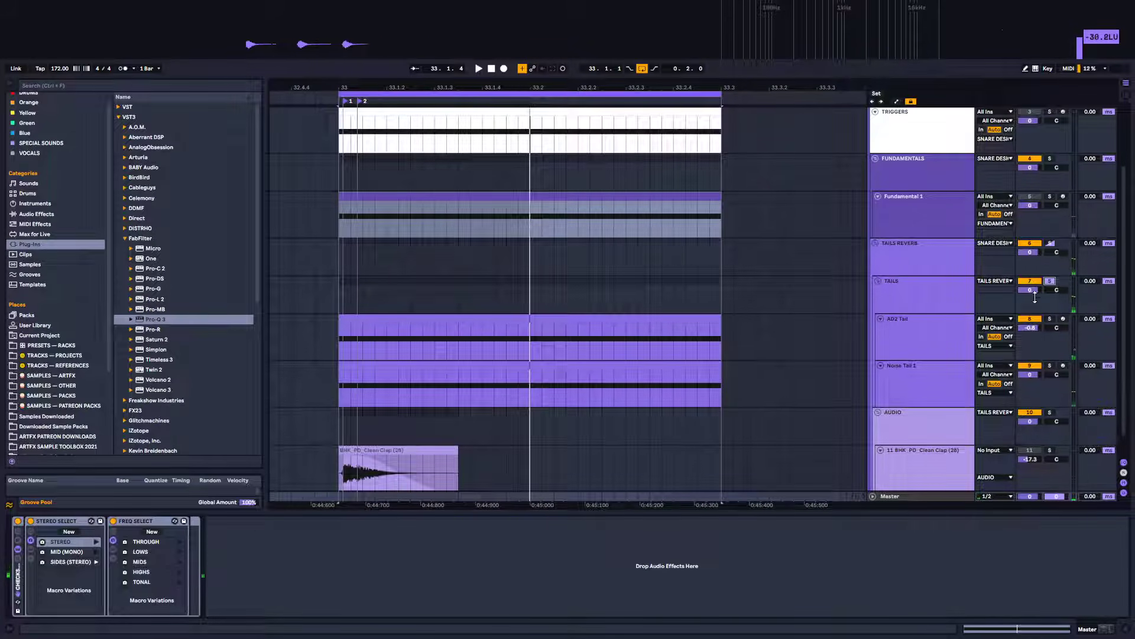
Solo the FUNDAMENTALS group and play back the snare
click(1050, 159)
key(space)
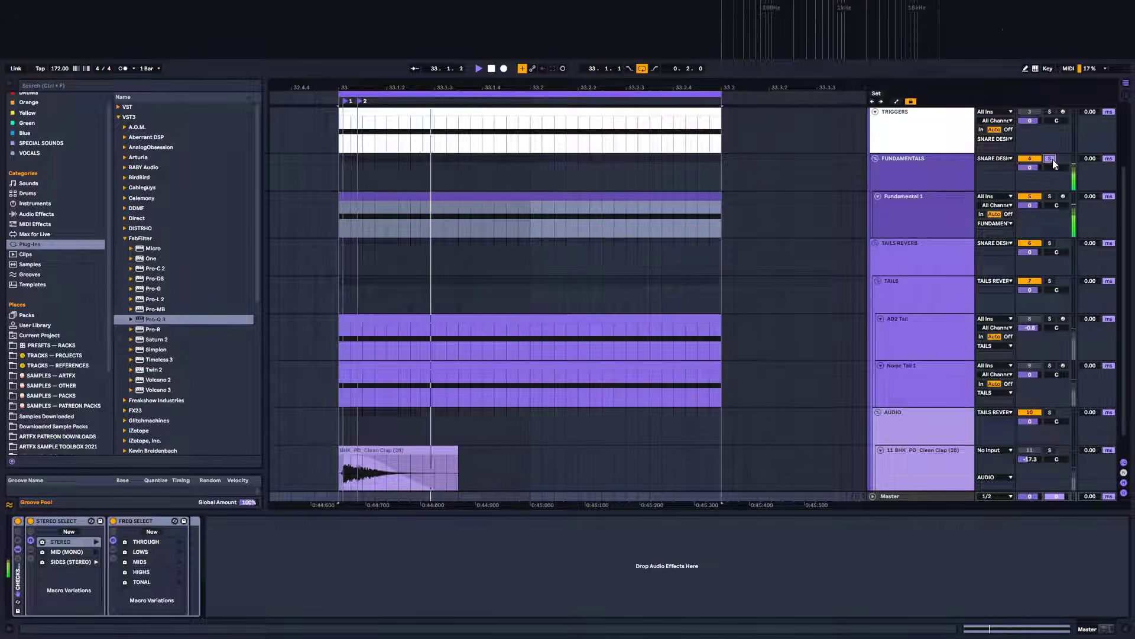
Solo the SNARE DESIGN group and play back the snare
scroll(1053, 159, up, 3)
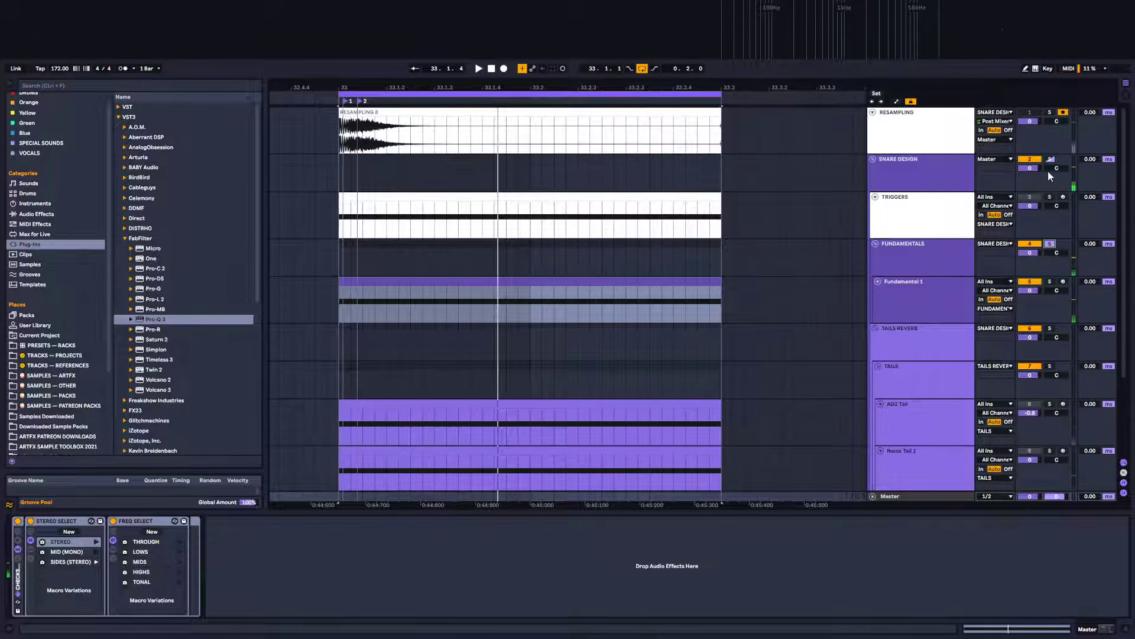
click(1051, 158)
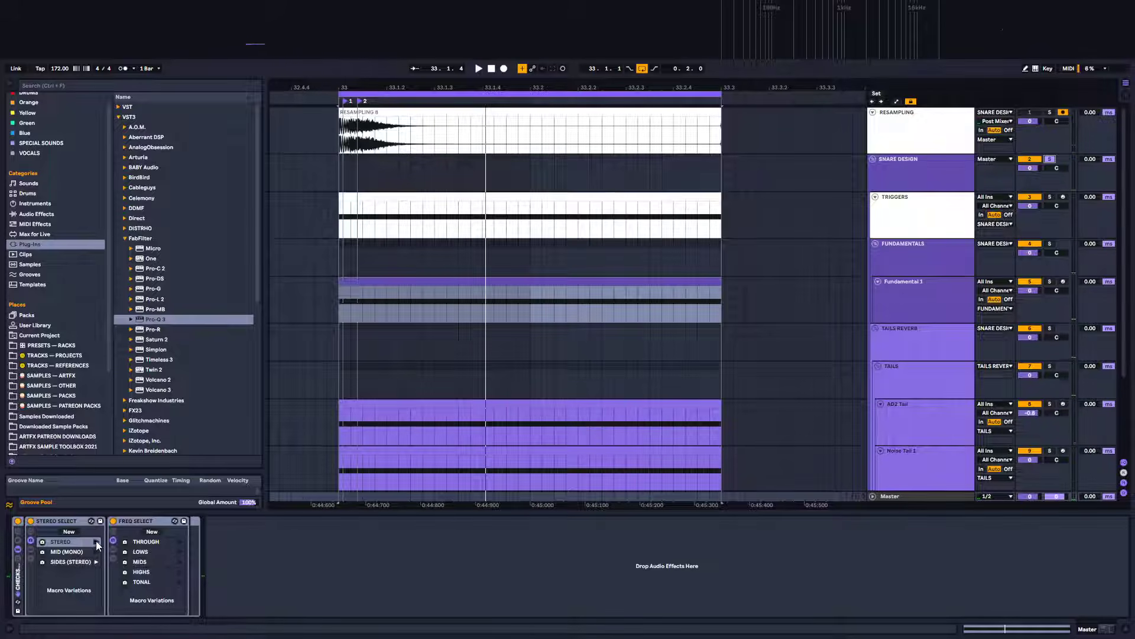
key(space)
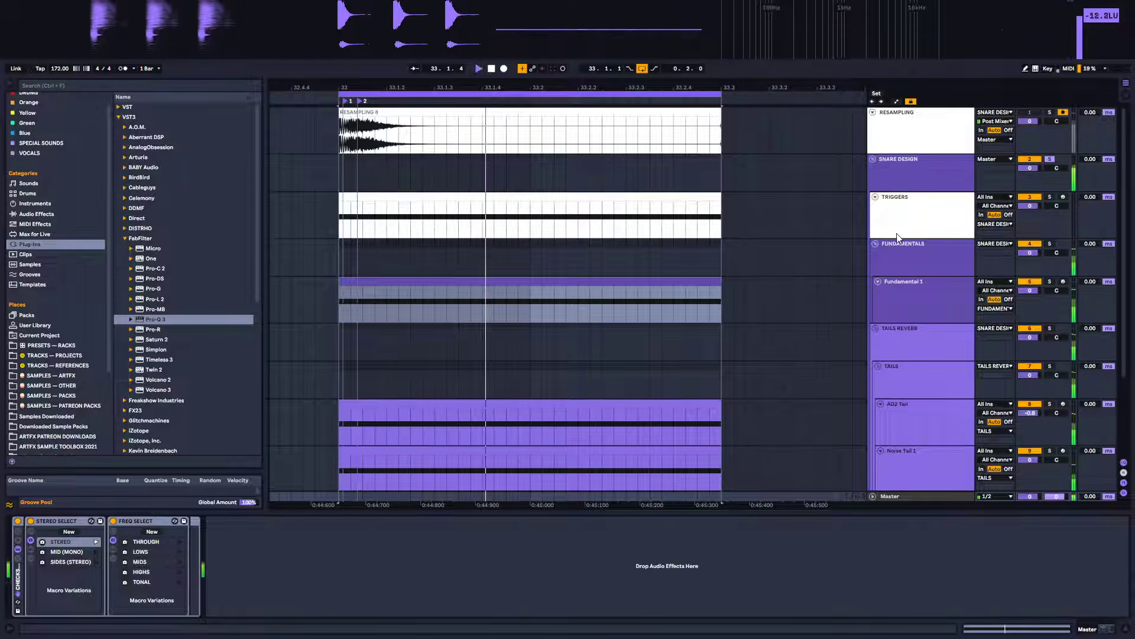
Select the SNARE DESIGN group and add a Glue Compressor after its Pro-Q 3
click(896, 179)
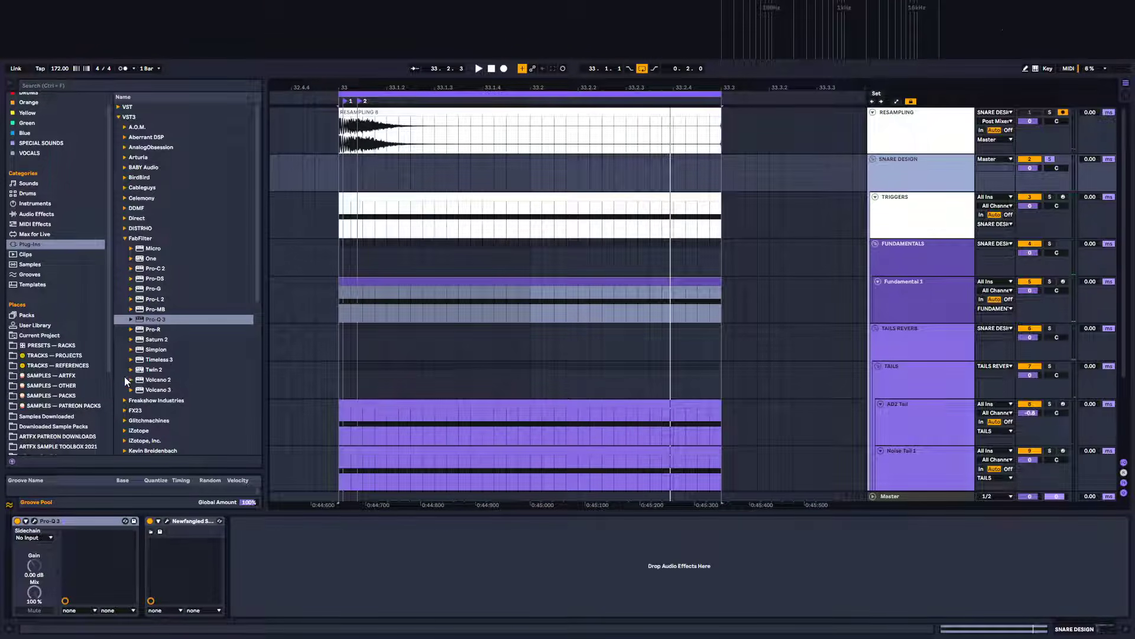
click(36, 214)
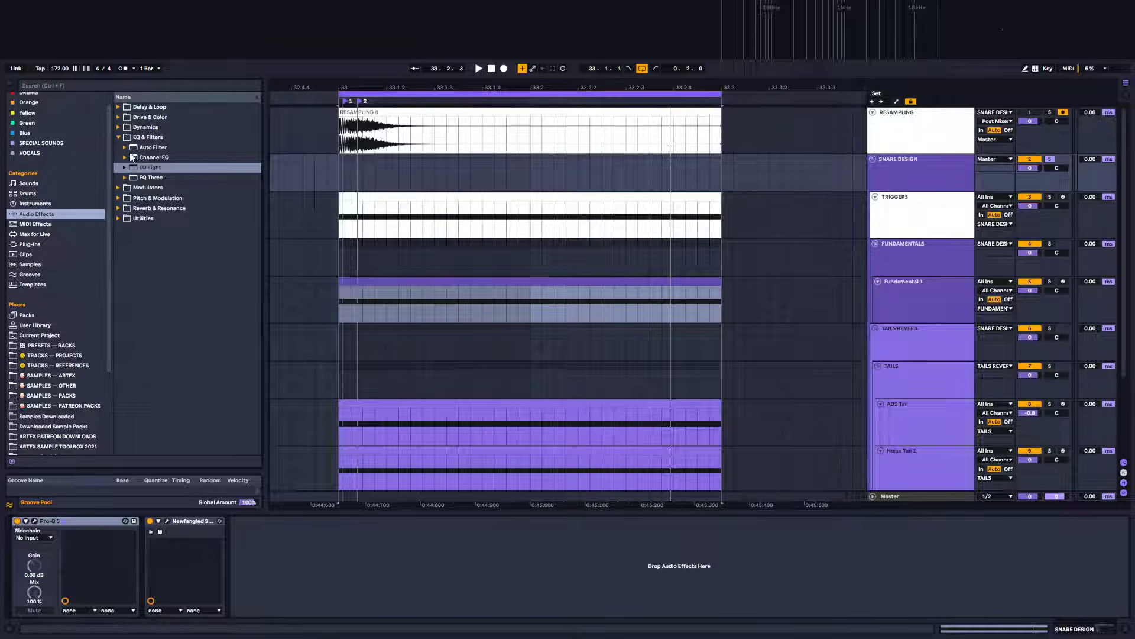
click(120, 137)
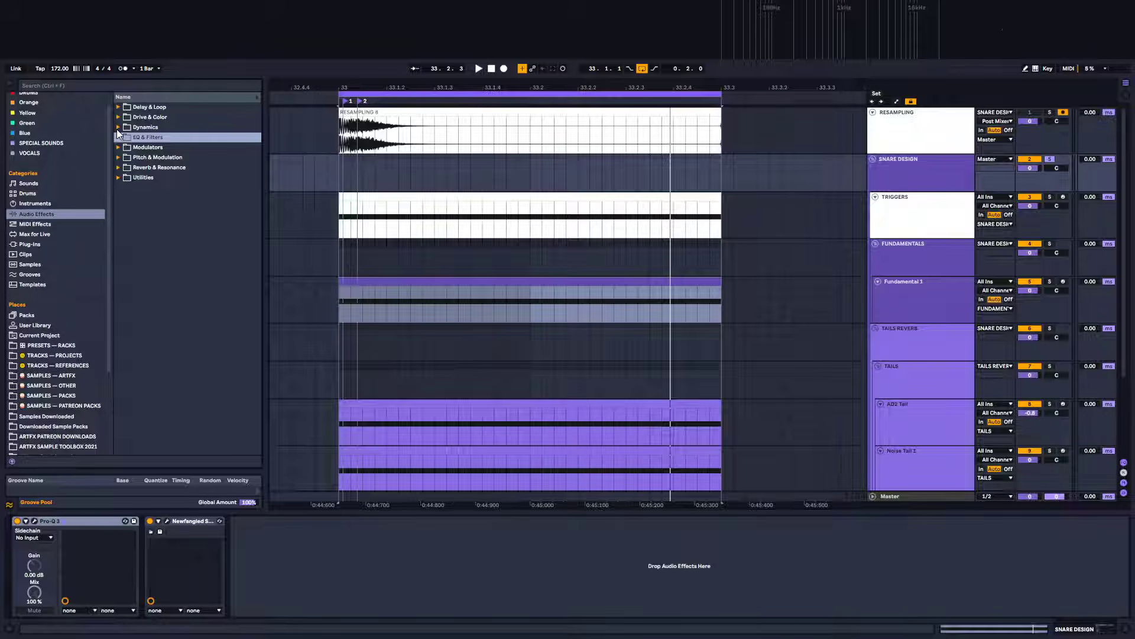
click(117, 127)
click(160, 169)
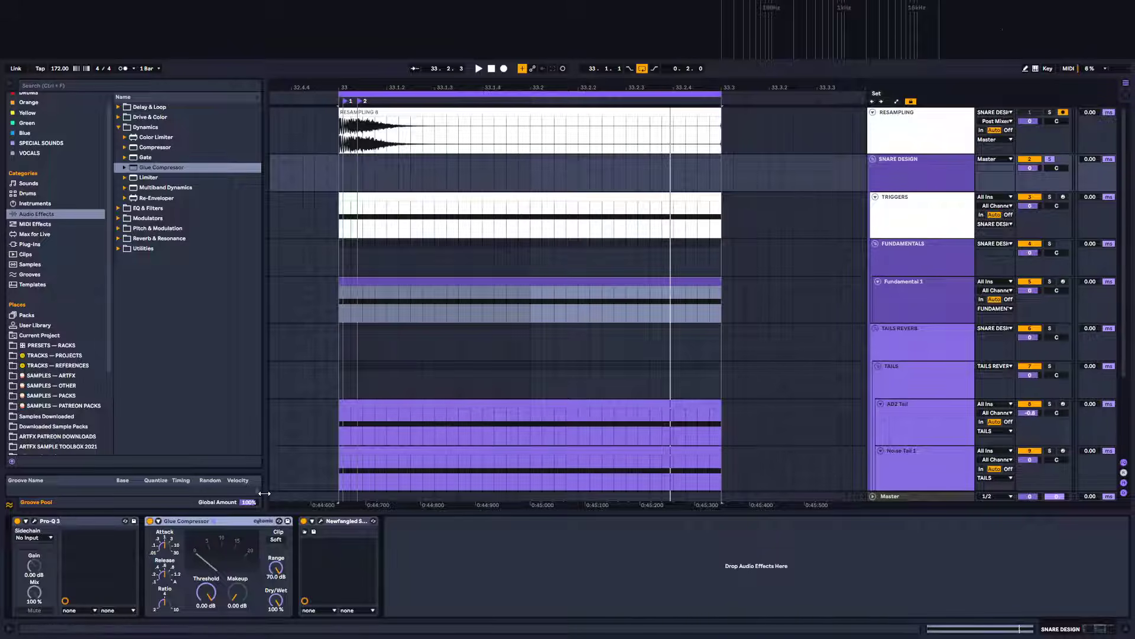
Set the Glue Compressor's threshold to -16.8 dB and makeup to 3.65 dB while playing the snare
key(space)
key(space)
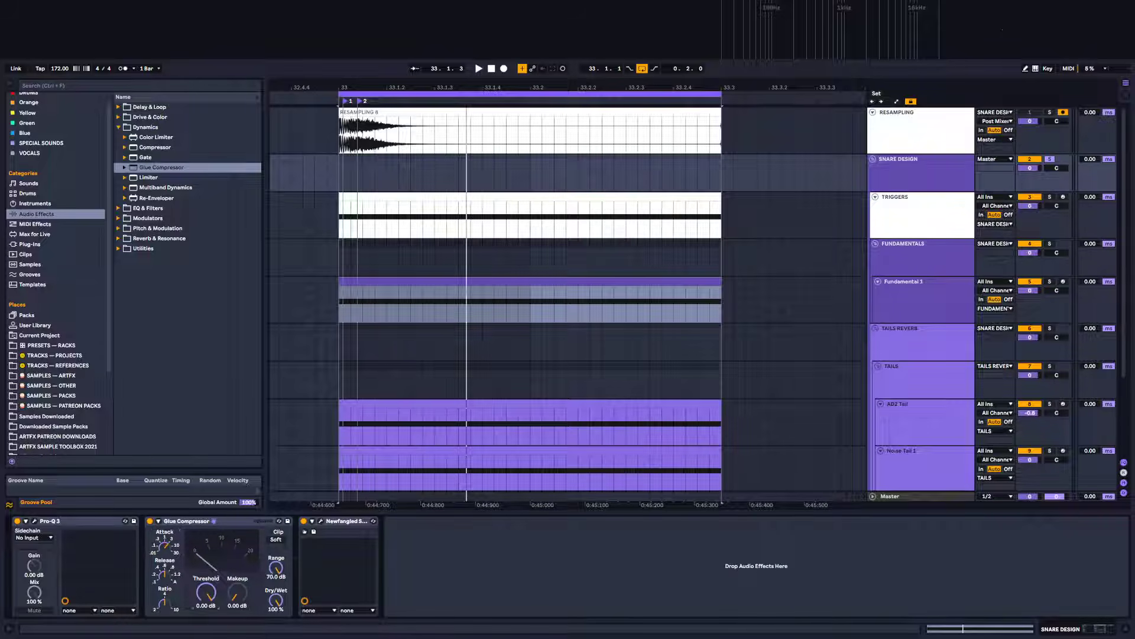
mouse_move(206, 592)
mouse_down()
mouse_move(206, 615)
mouse_move(206, 603)
mouse_up()
key(space)
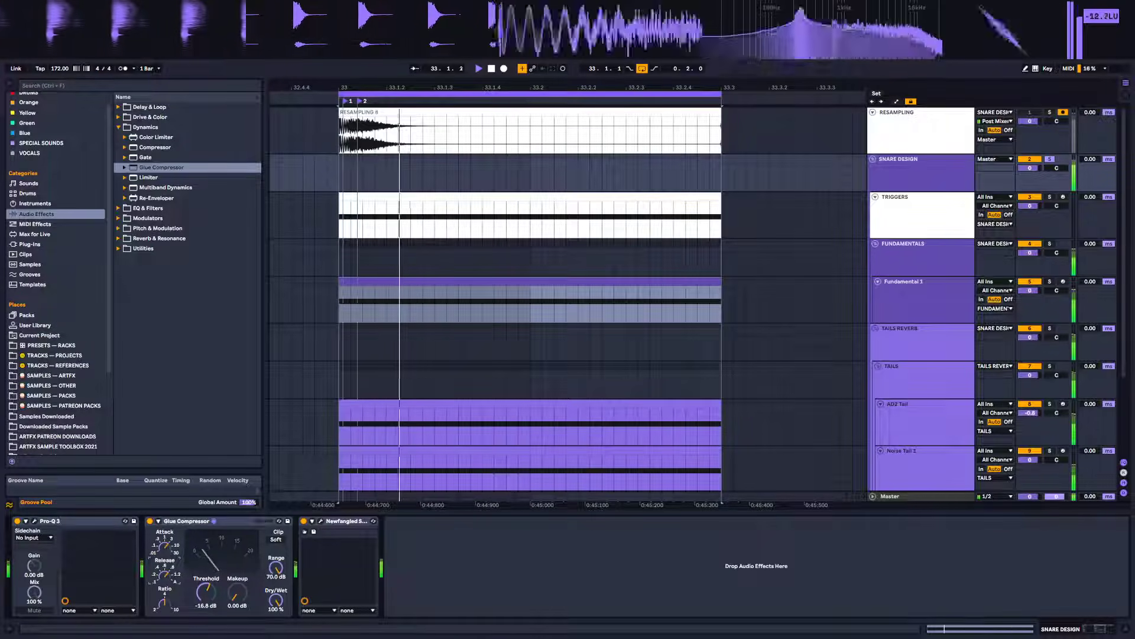
drag(237, 592, 237, 570)
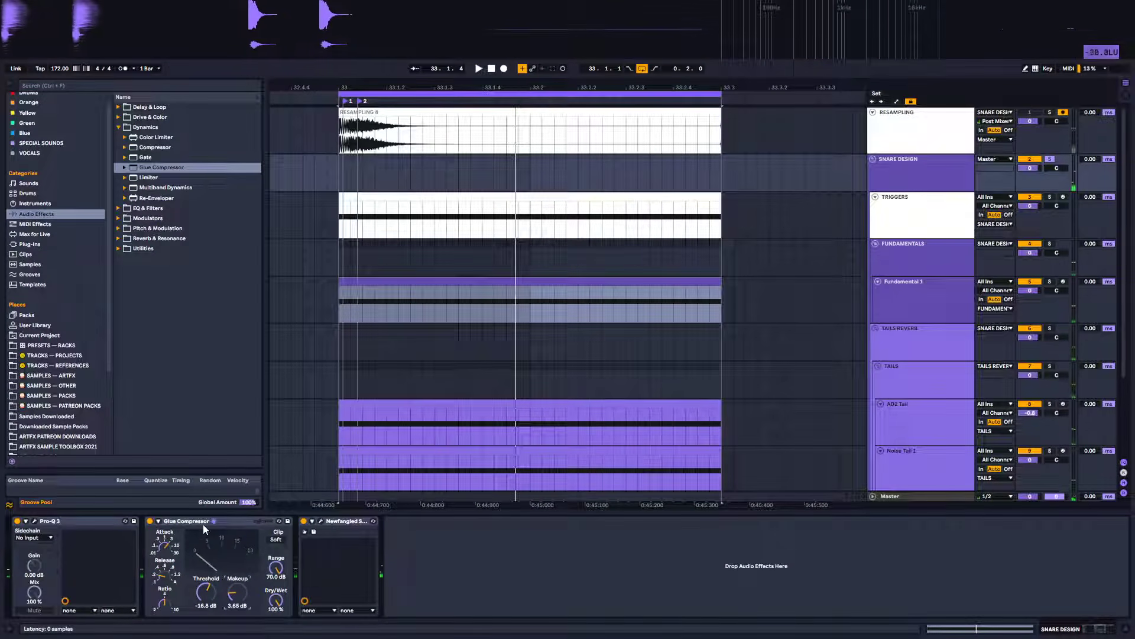
Bypass and re-enable the Glue Compressor to compare the snare with and without it
click(149, 521)
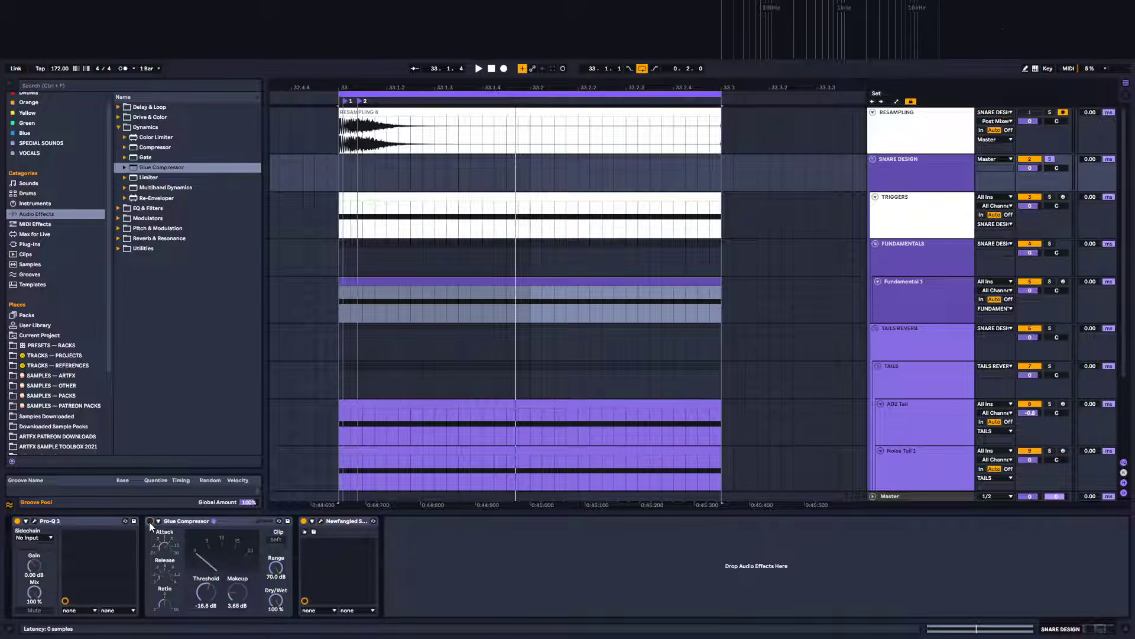
key(space)
click(149, 521)
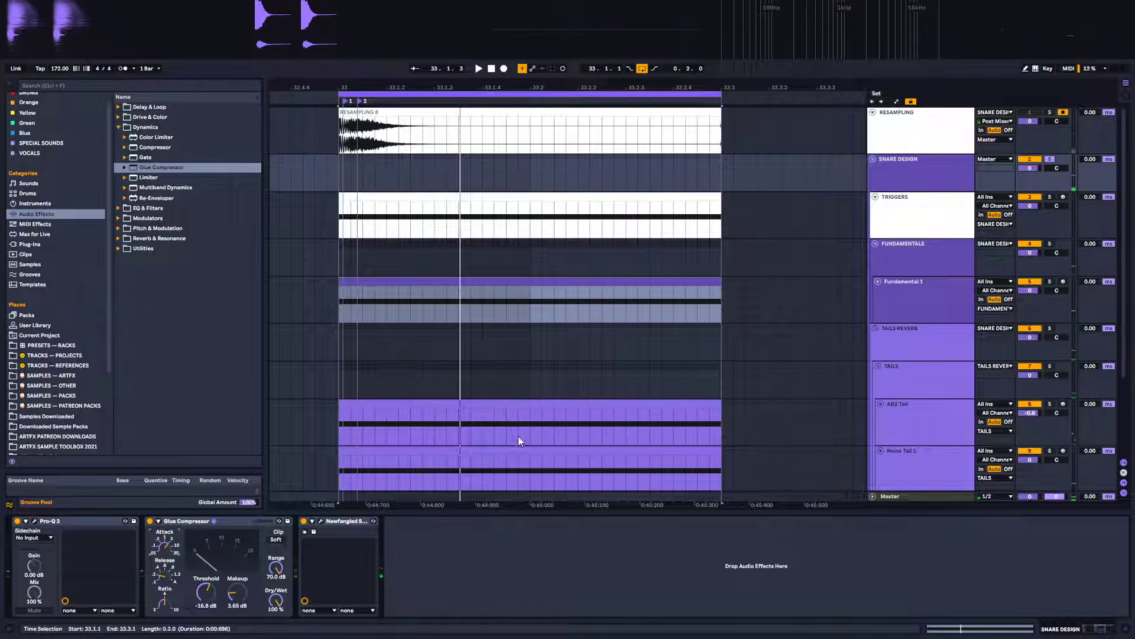
key(space)
Select the Fundamental 1 track, add a Compressor after its Utility, and play the snare
click(923, 286)
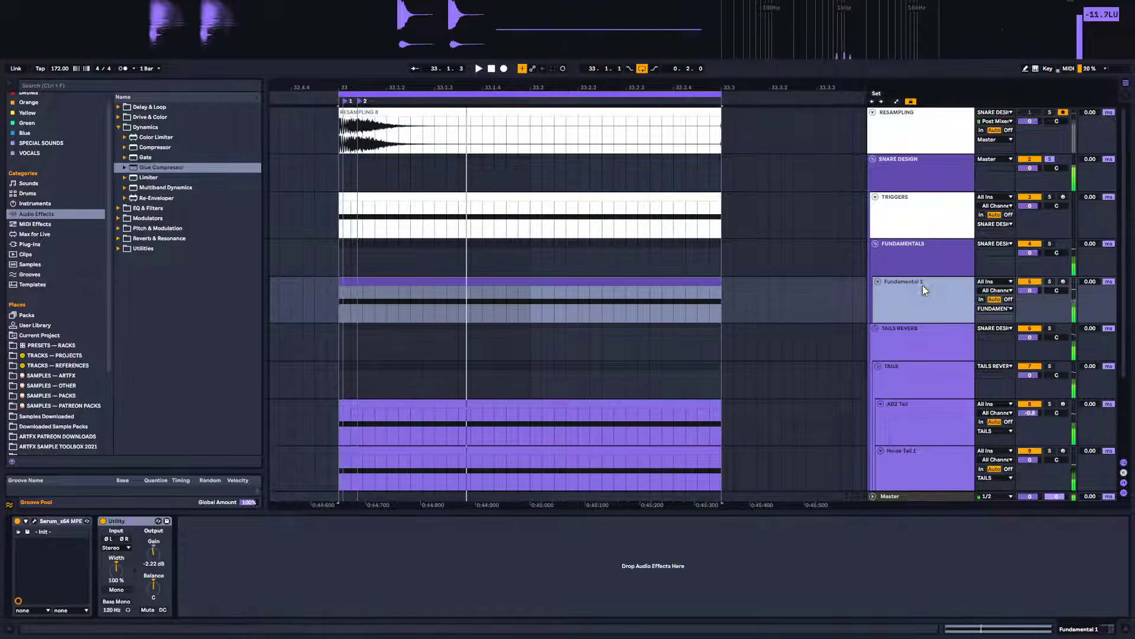
drag(144, 150, 301, 540)
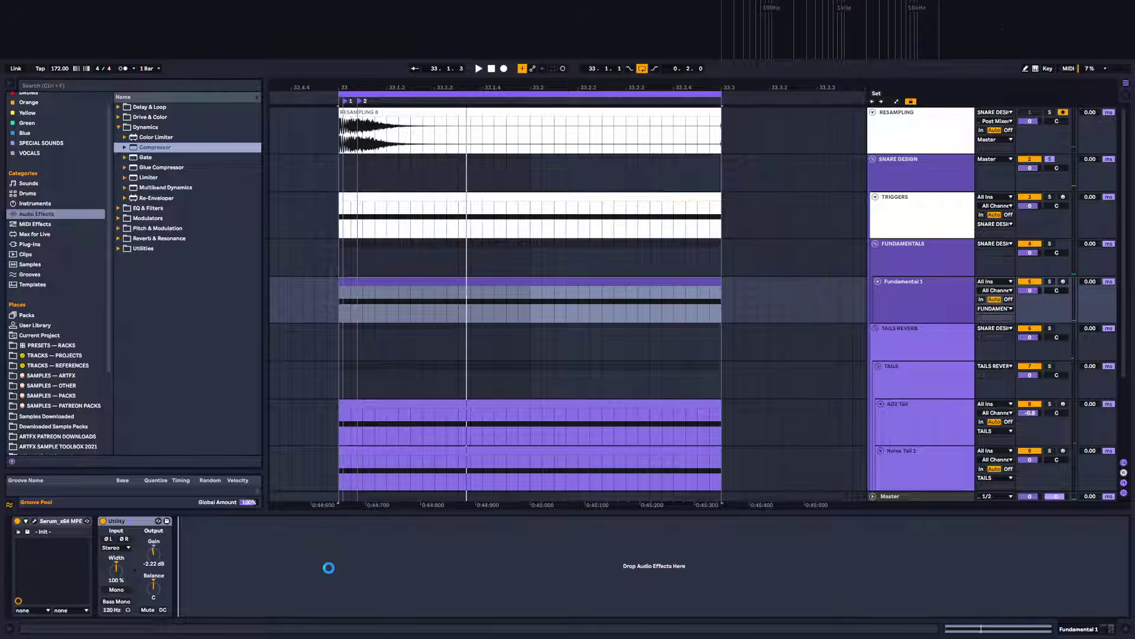
drag(329, 568, 330, 573)
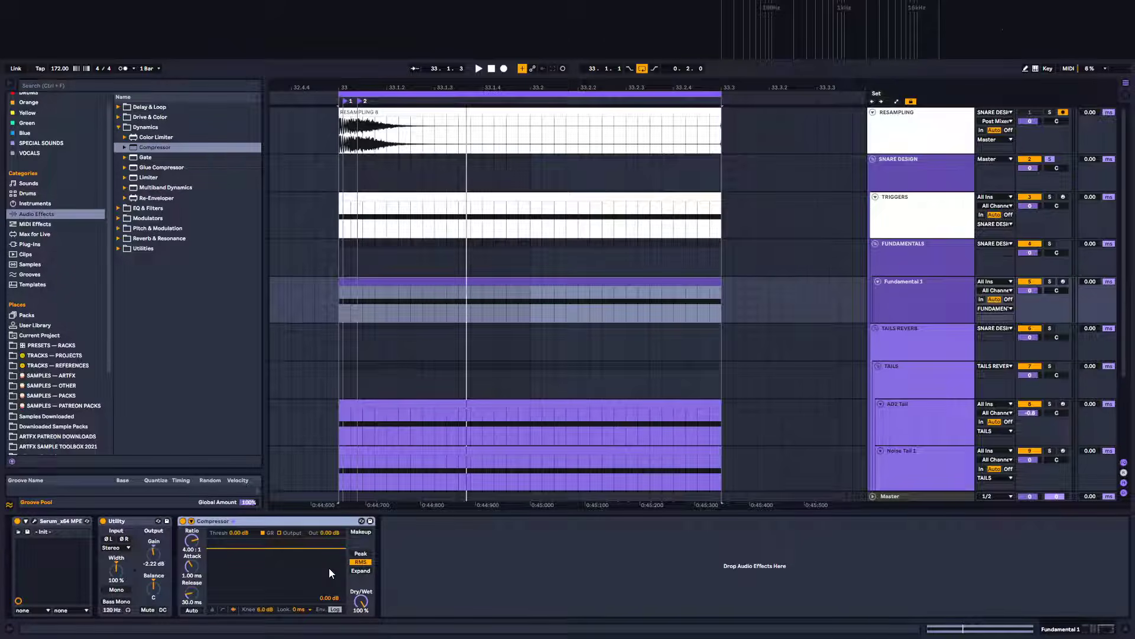
key(space)
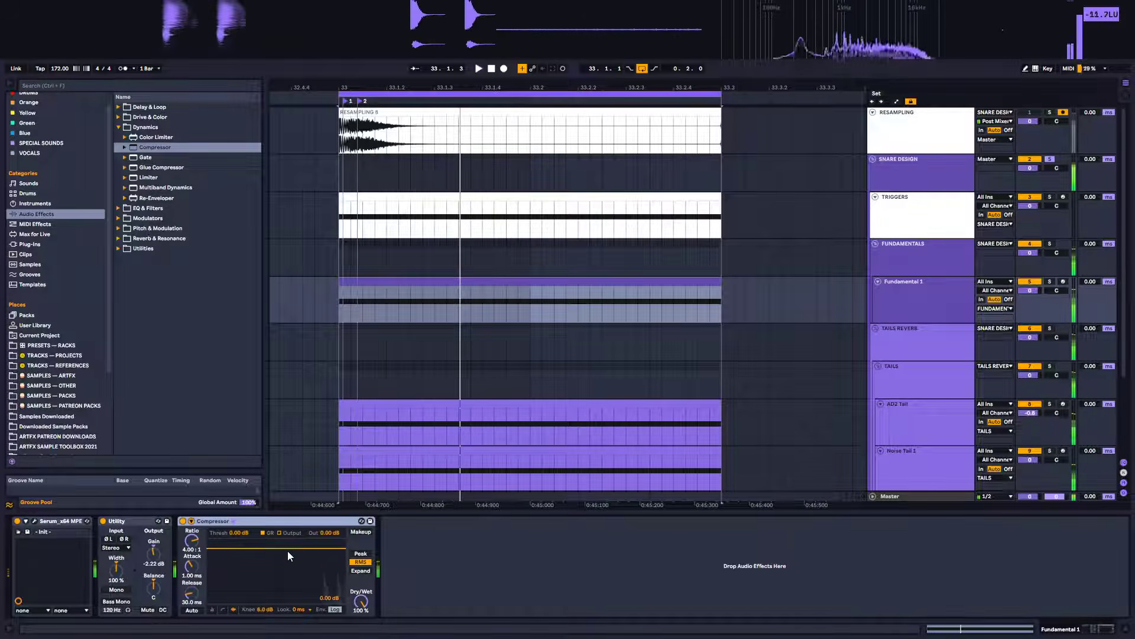
Lower the Compressor's threshold to -40.3 dB, enable makeup, and set attack to 0.01 ms and release to 1.00 ms
drag(287, 550, 288, 593)
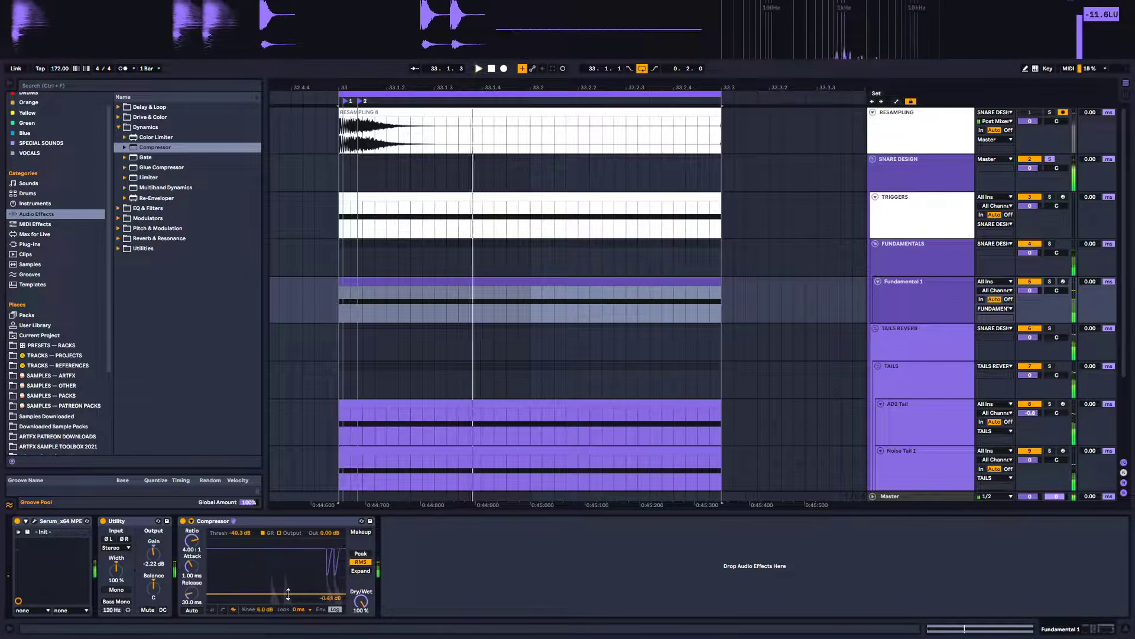
drag(329, 533, 329, 503)
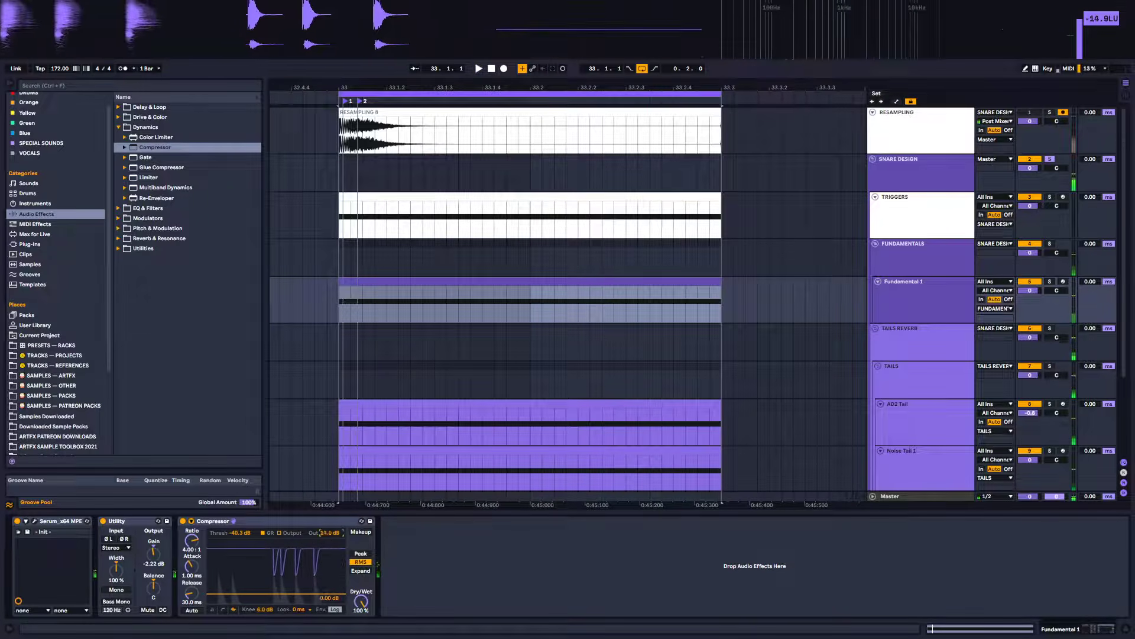
double_click(329, 533)
click(359, 531)
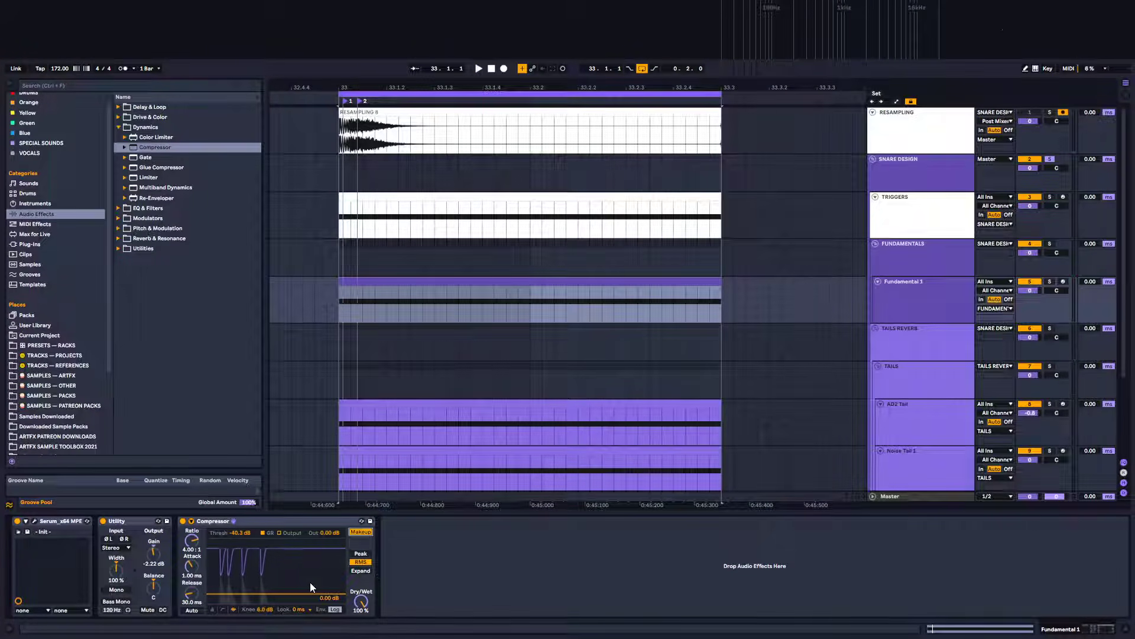
key(space)
key(space)
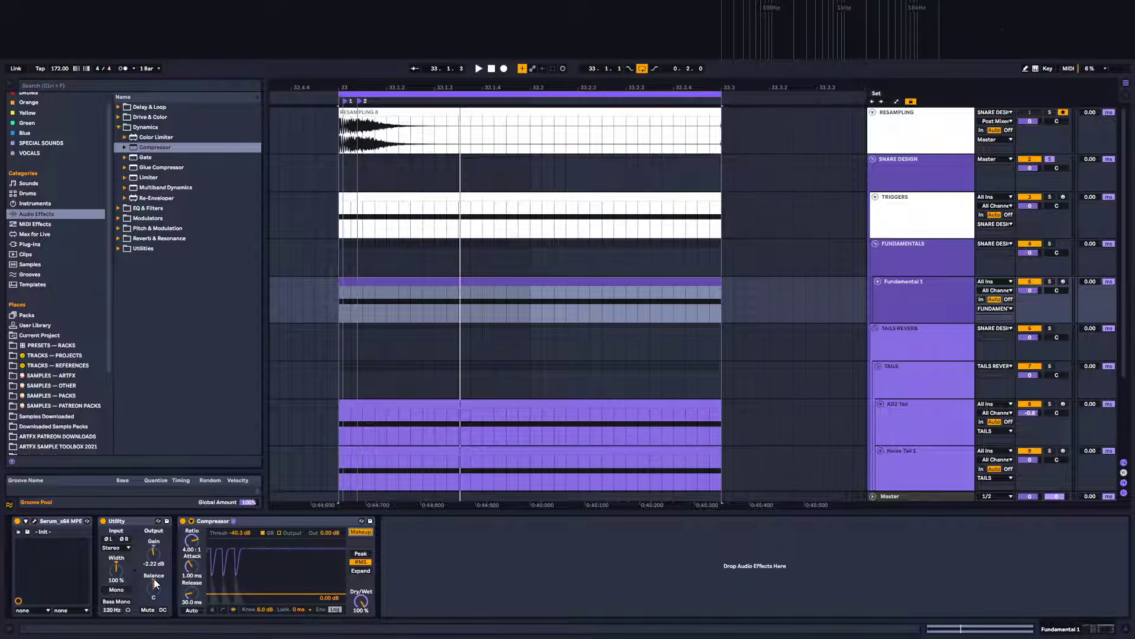
drag(189, 575, 197, 601)
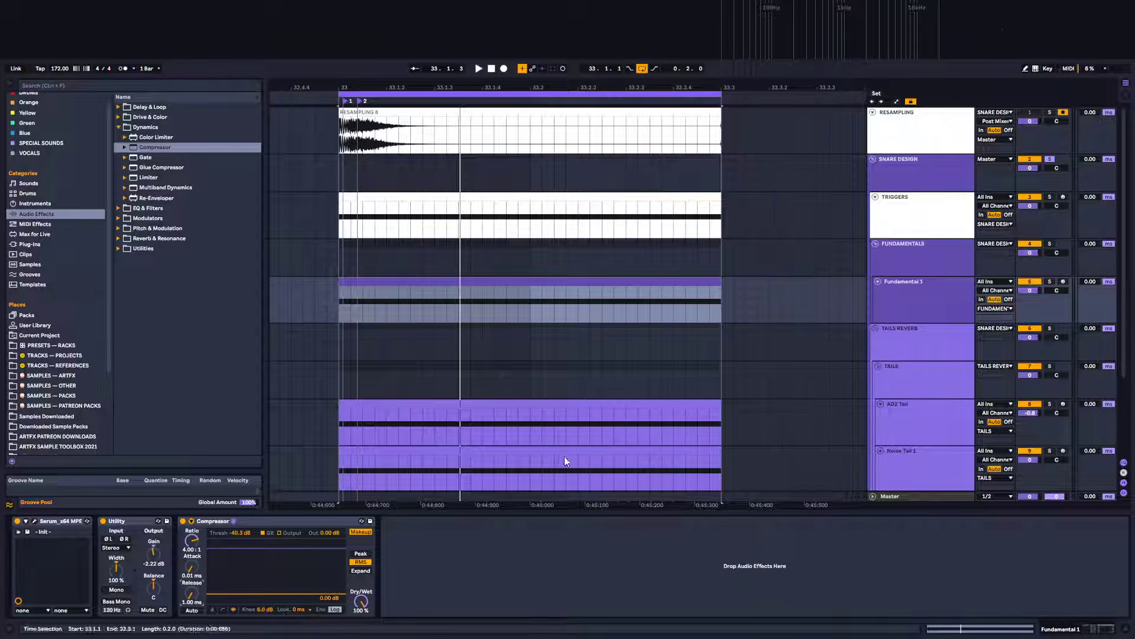
key(space)
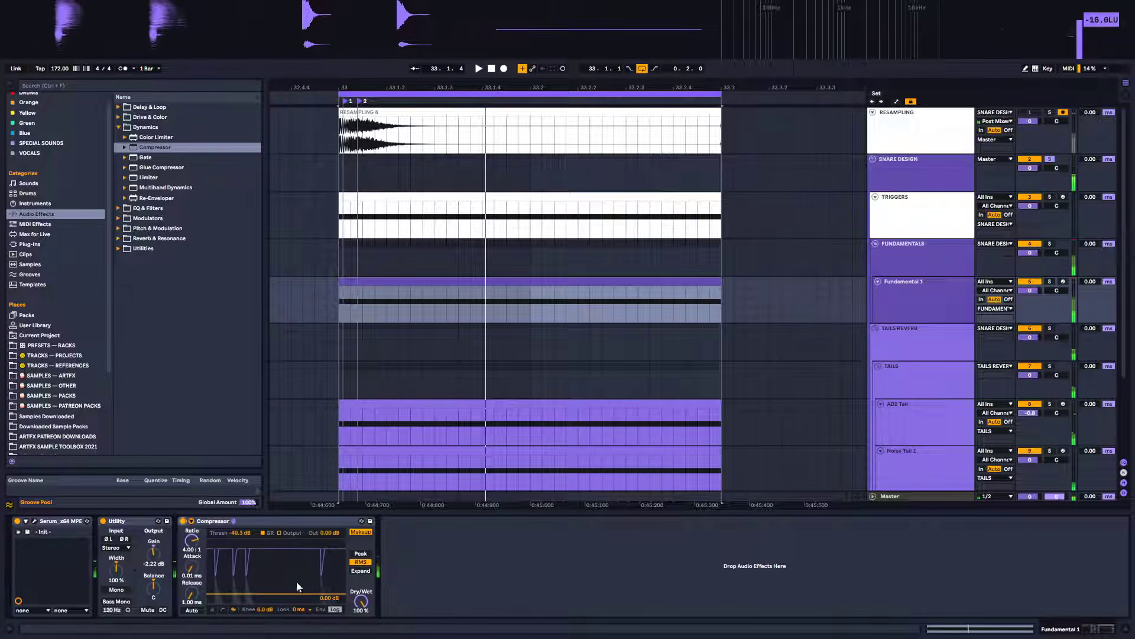
Set the Compressor's threshold to -29.4 dB, turn makeup off, and raise output to 9.00 dB
mouse_move(295, 593)
mouse_down()
mouse_move(296, 577)
mouse_move(295, 587)
mouse_up()
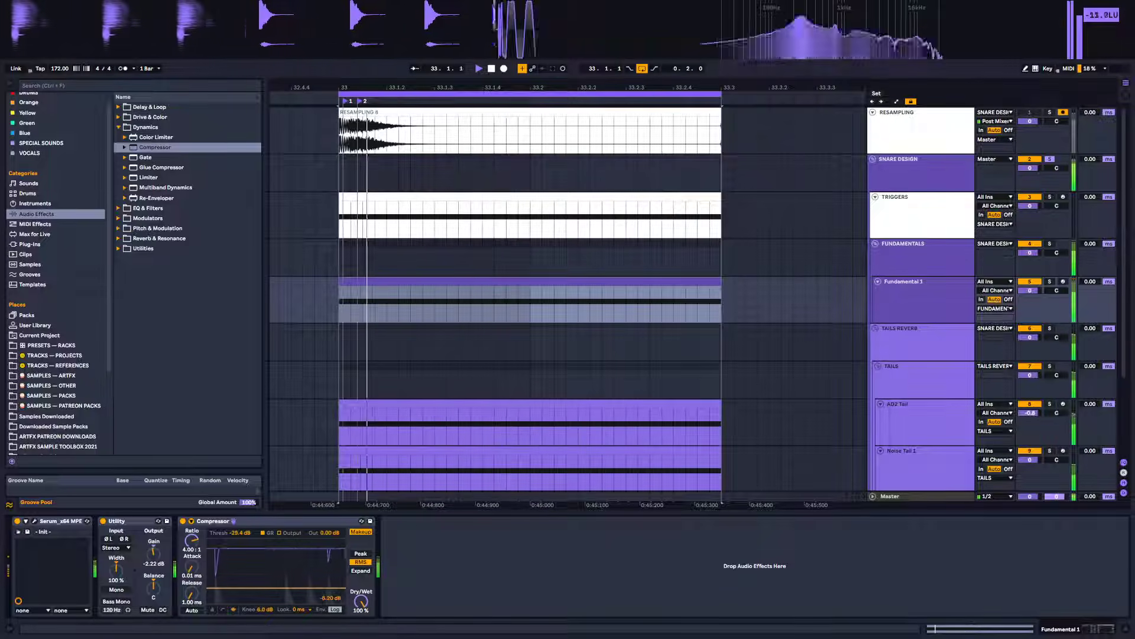
click(366, 532)
drag(329, 533, 329, 518)
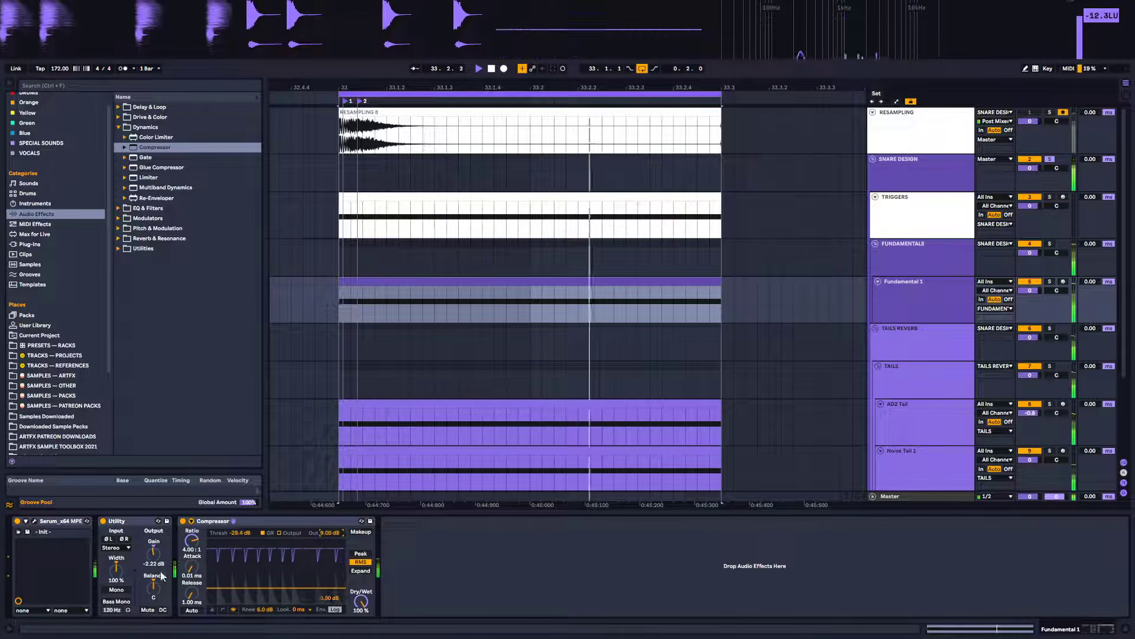
Toggle the Compressor on and off to compare, then delete it from Fundamental 1
click(183, 521)
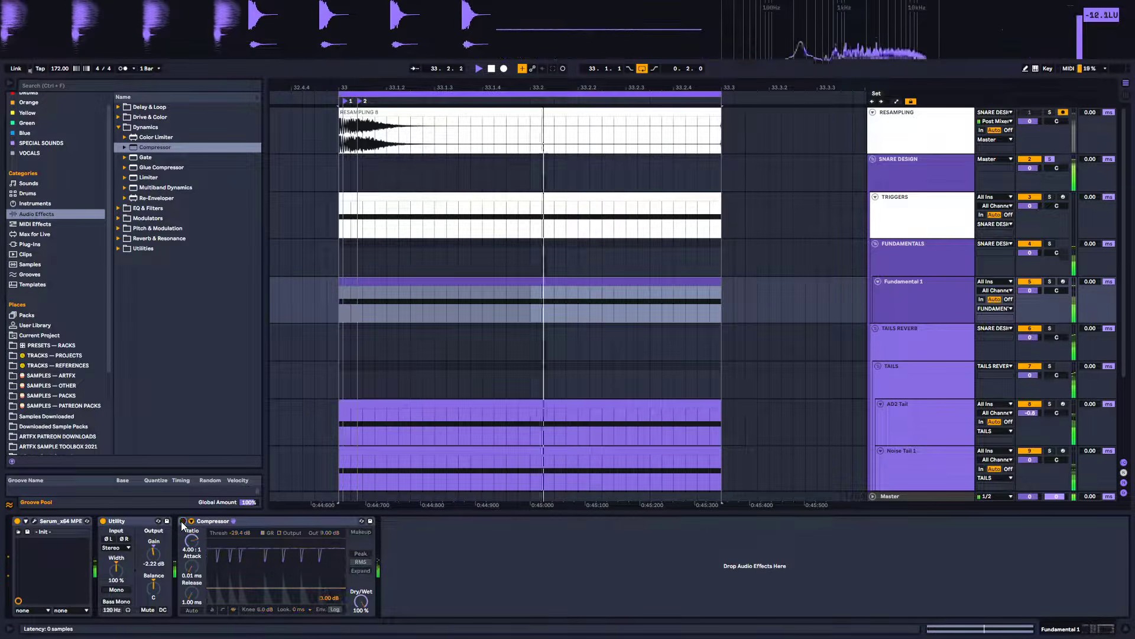
click(183, 521)
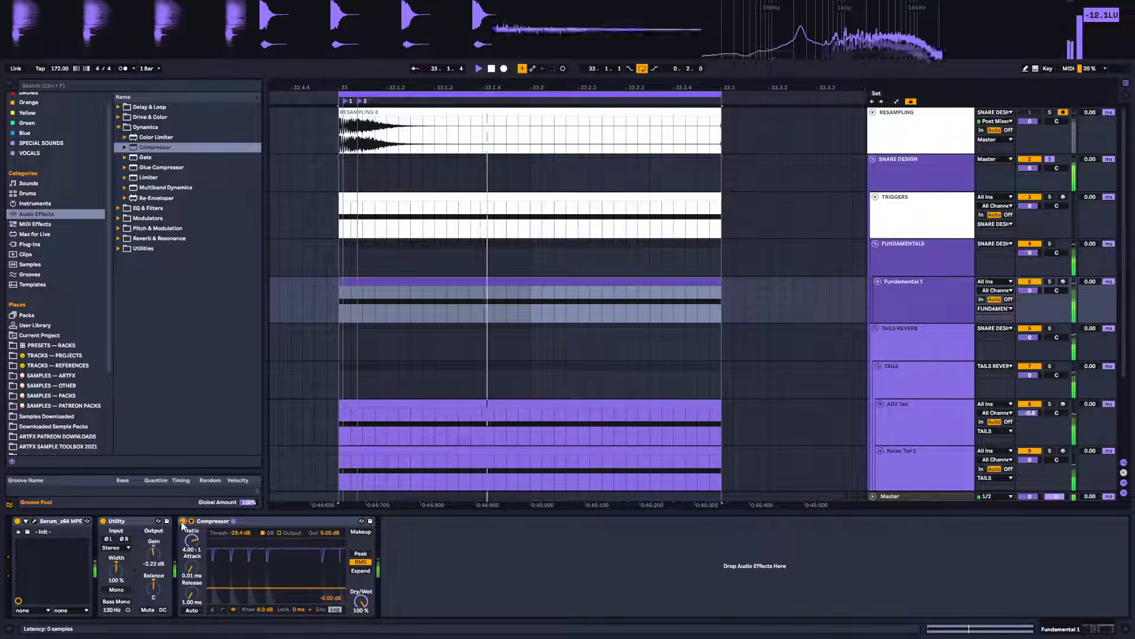
click(183, 521)
click(182, 522)
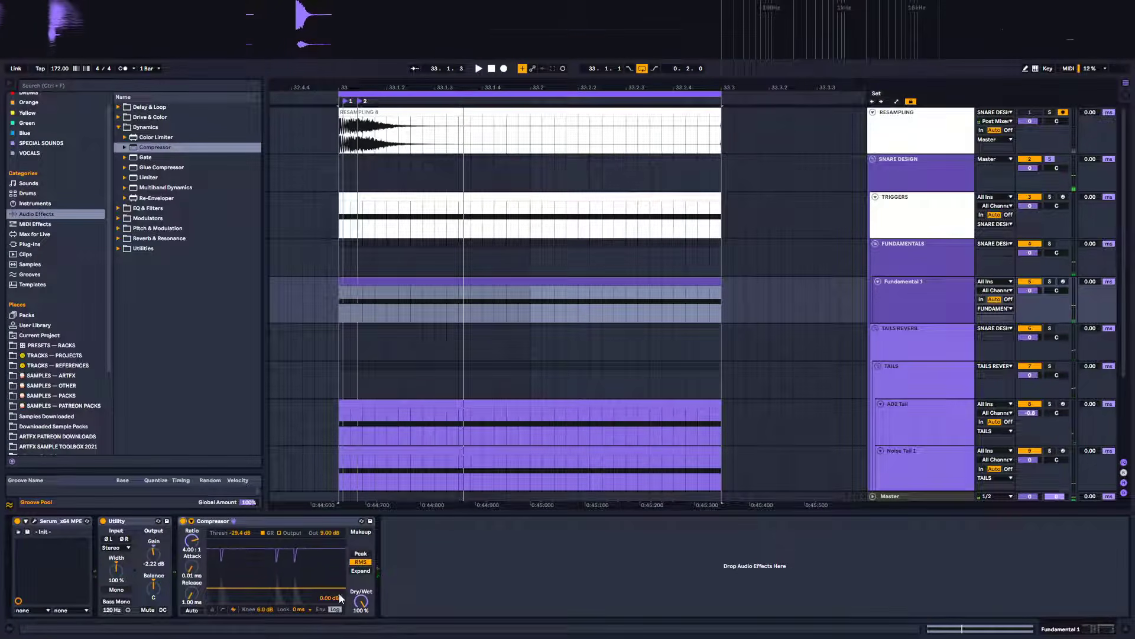
key(Delete)
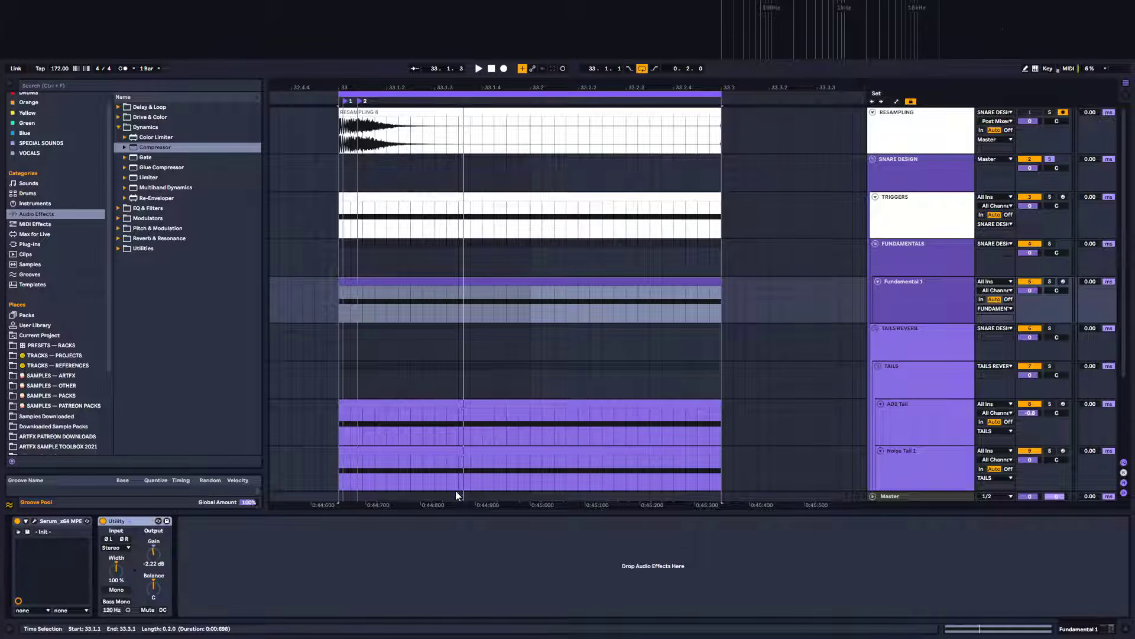
Play back the snare with the Fundamental 1 track selected
key(space)
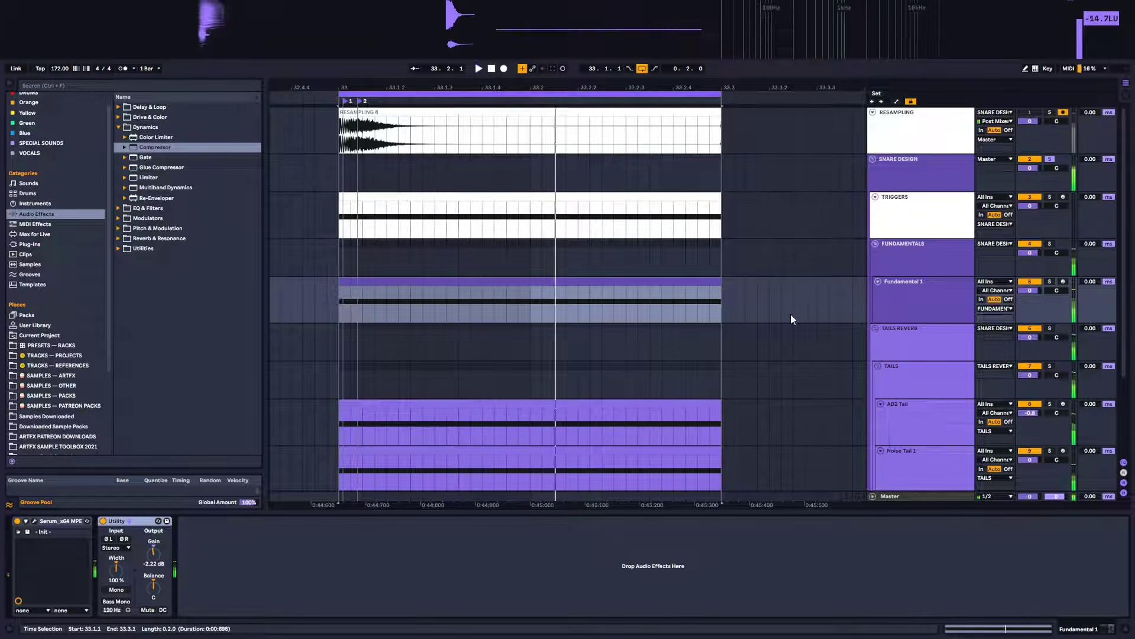
click(896, 281)
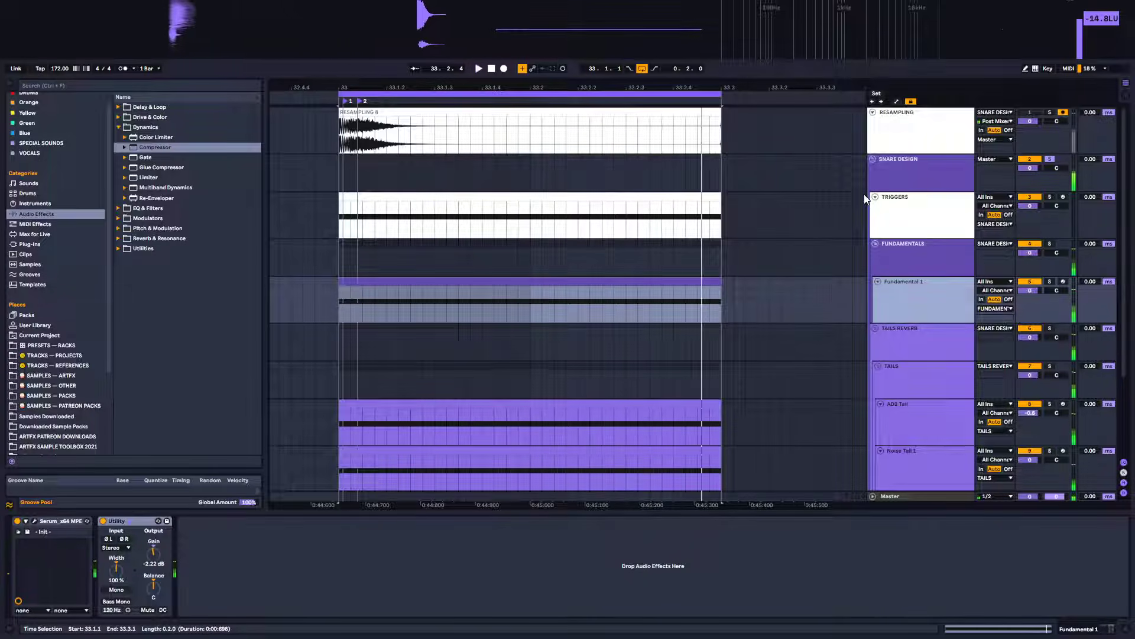
scroll(864, 195, down, 3)
scroll(864, 194, down, 2)
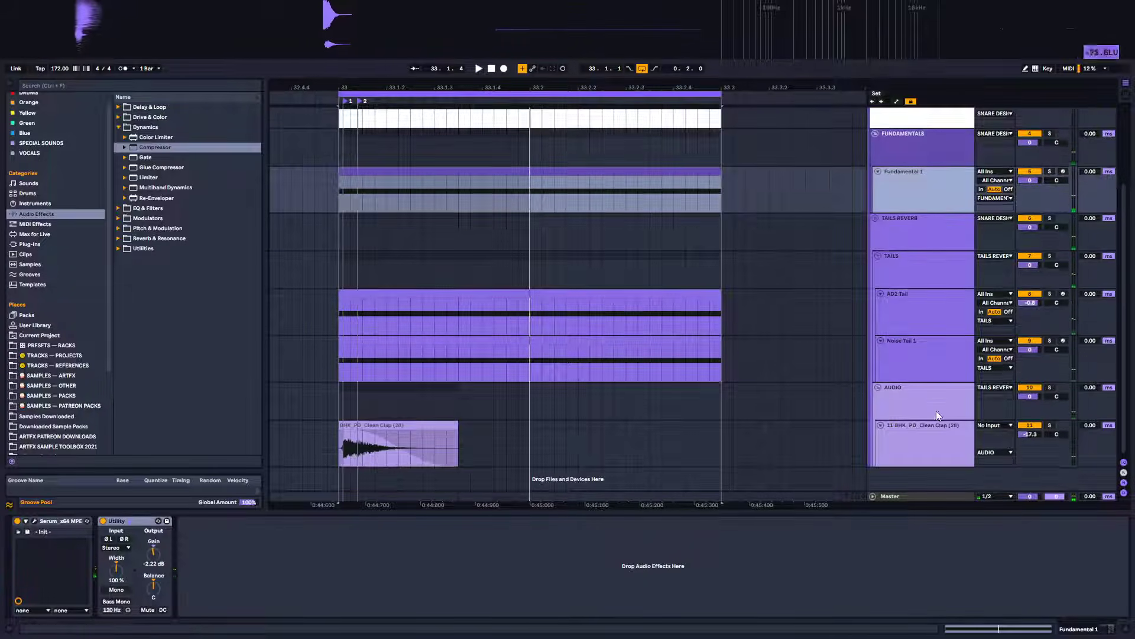
Select the SNARE DESIGN group and play back the snare to audition its processing
key(space)
scroll(856, 290, up, 5)
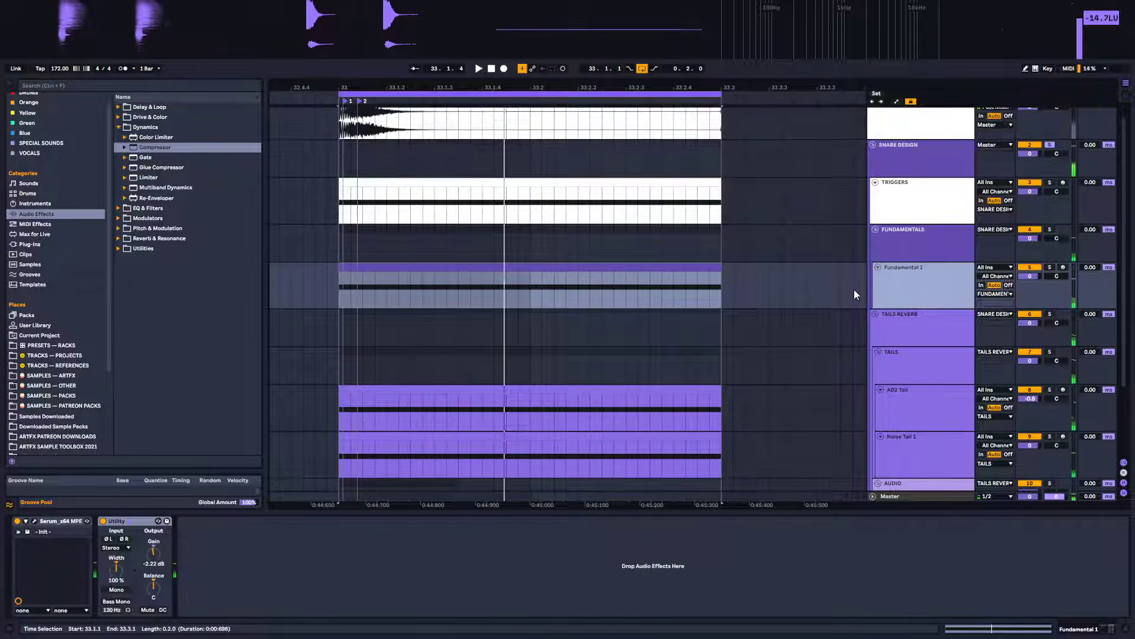
click(918, 163)
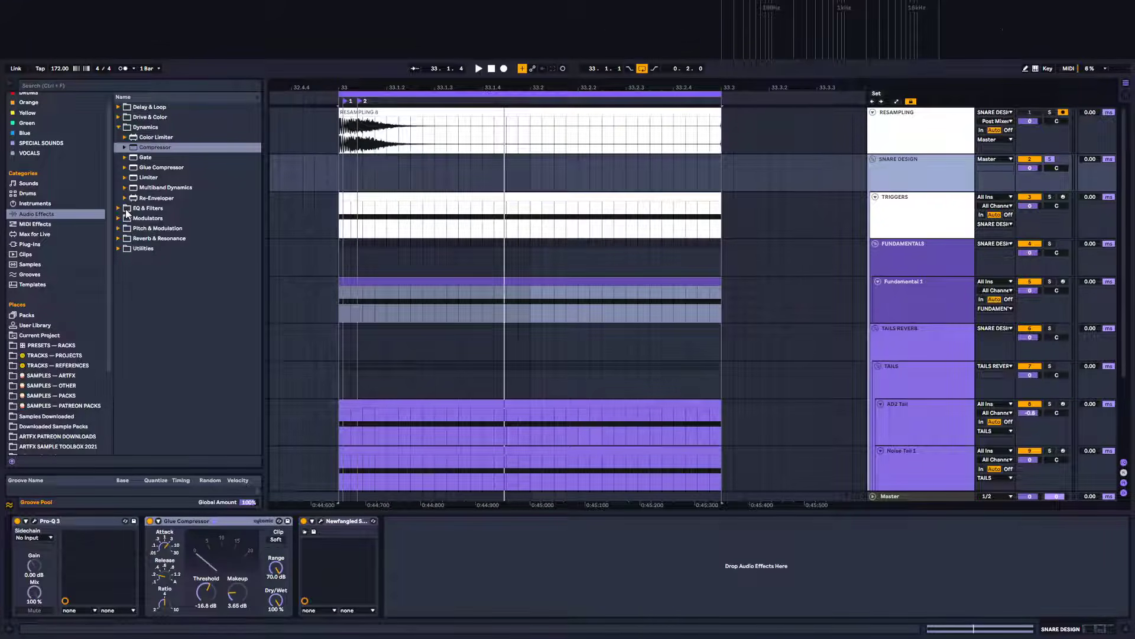
key(space)
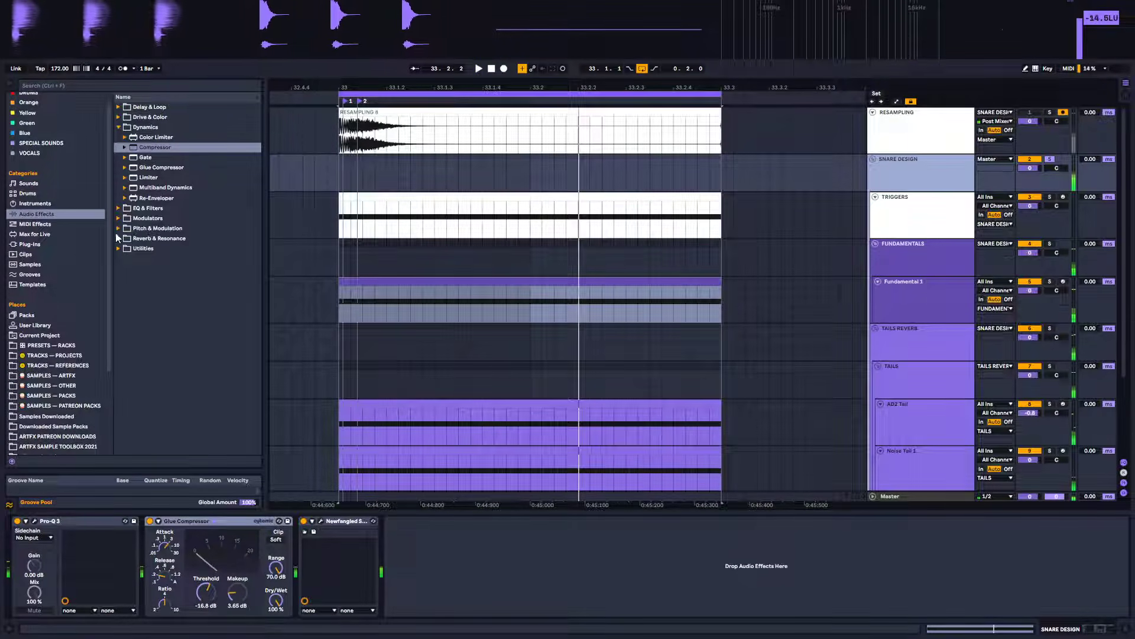
Add SerumFX_x64 from the Xfer Records plug-ins to the end of the SNARE DESIGN group's device chain
click(46, 243)
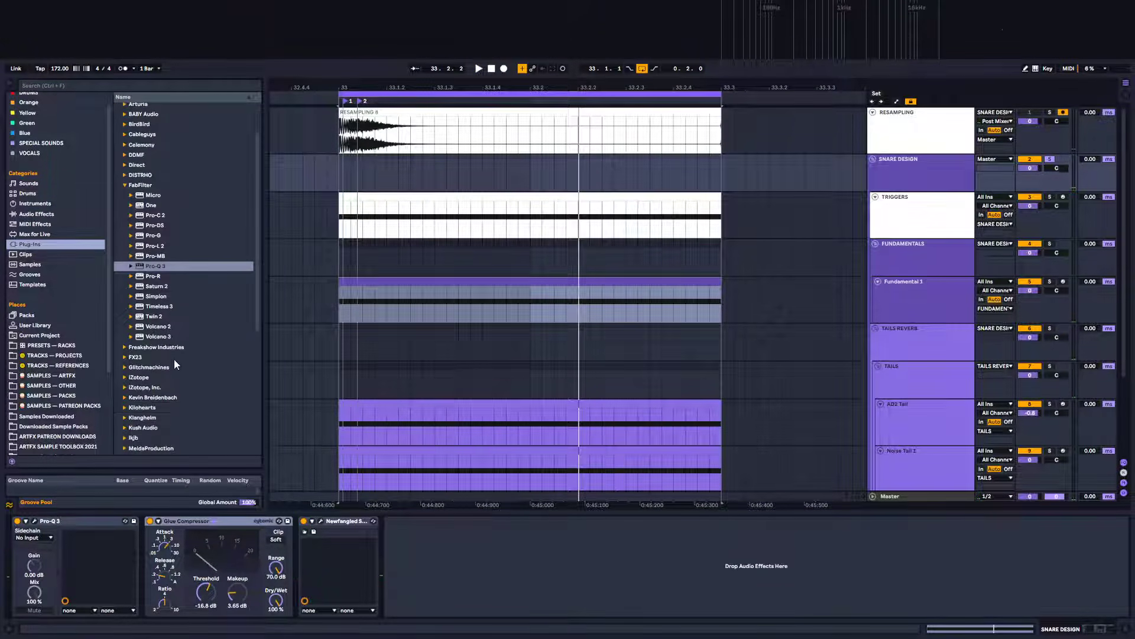
scroll(136, 272, up, 2)
click(124, 238)
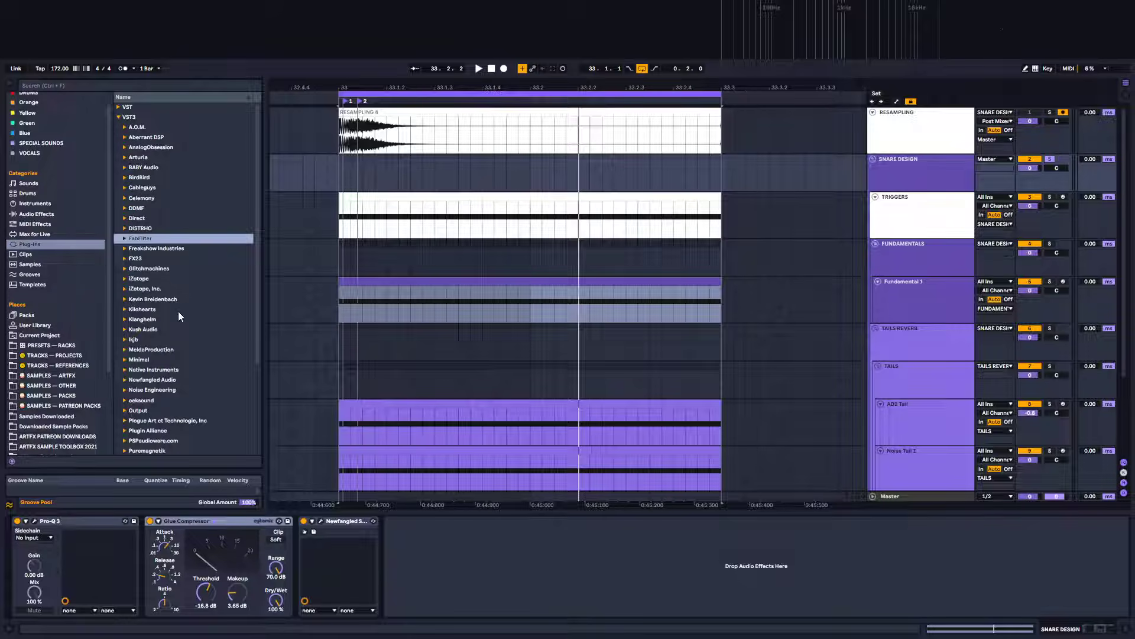
click(119, 108)
scroll(159, 268, down, 8)
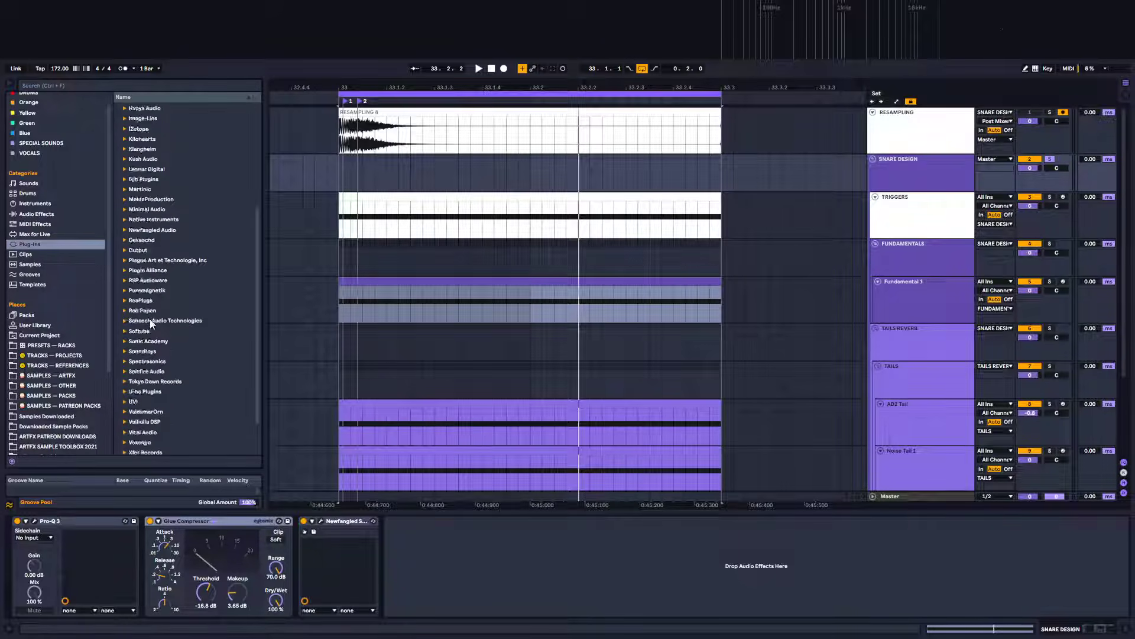
click(125, 409)
scroll(169, 442, down, 2)
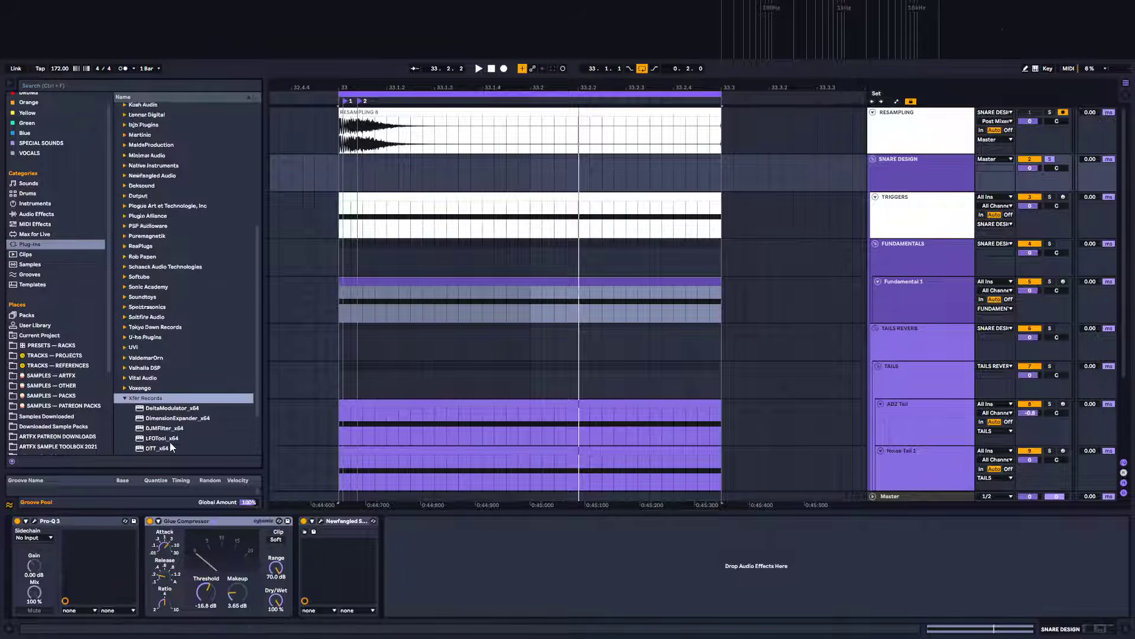
mouse_move(159, 417)
mouse_down()
mouse_move(465, 530)
mouse_move(466, 565)
mouse_move(300, 583)
mouse_up()
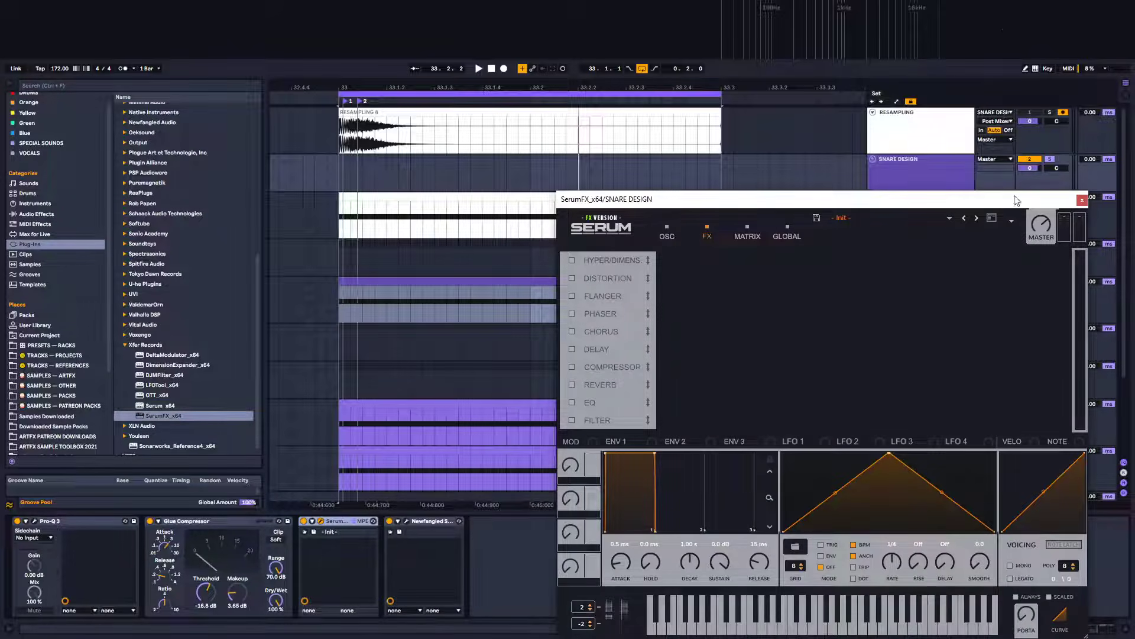
Move the Serum window aside, select the TRIGGERS track and duplicate its Ext. Instrument chain in the Instrument Rack
drag(1014, 197, 873, 500)
click(947, 223)
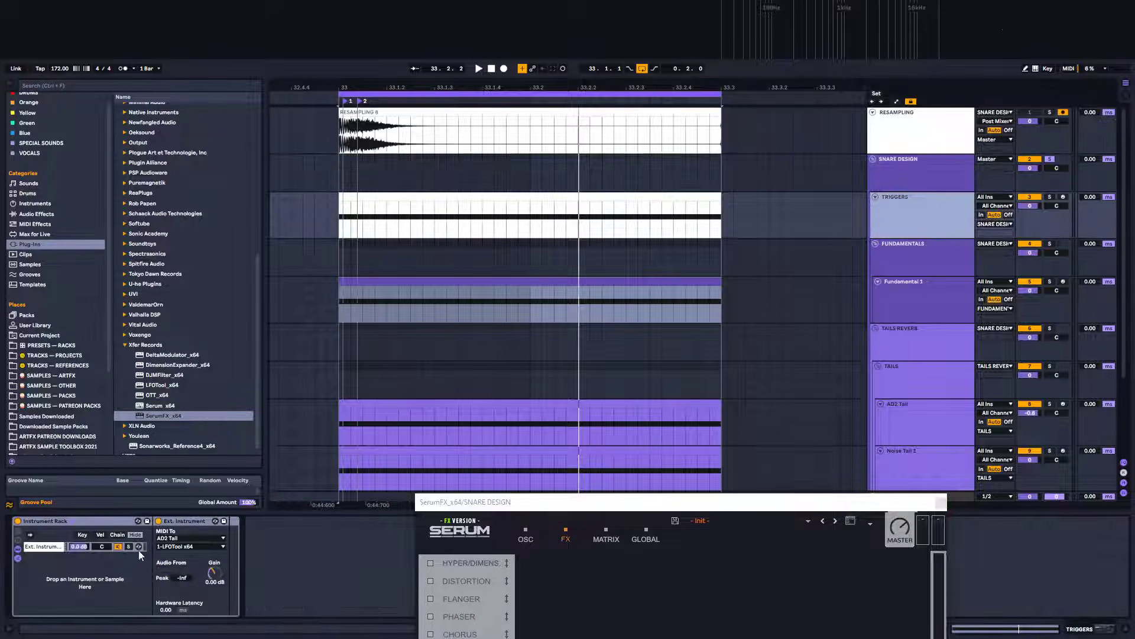
click(55, 549)
key(ctrl+d)
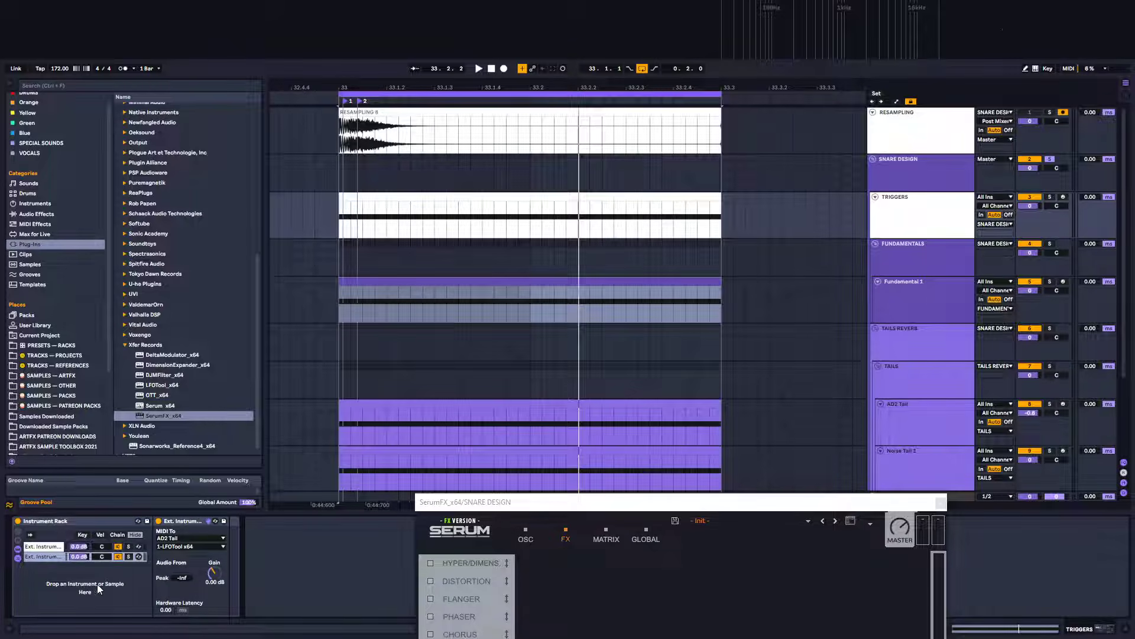
Route the duplicated chain's MIDI output to SNARE DESIGN, targeting 2-SerumFX_x64
click(179, 538)
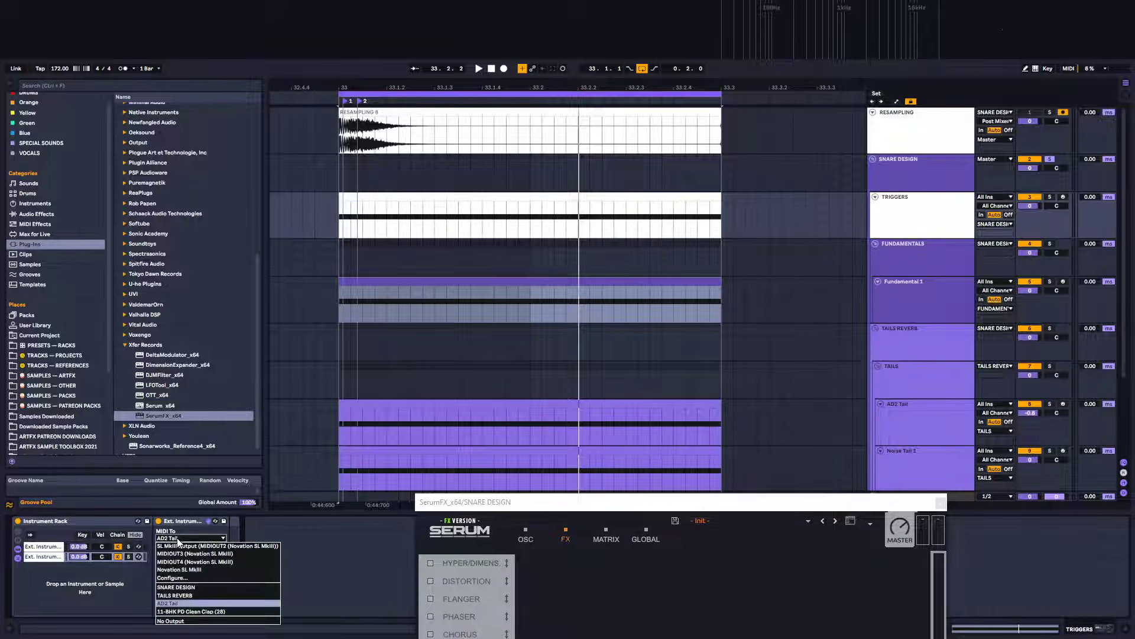
click(183, 587)
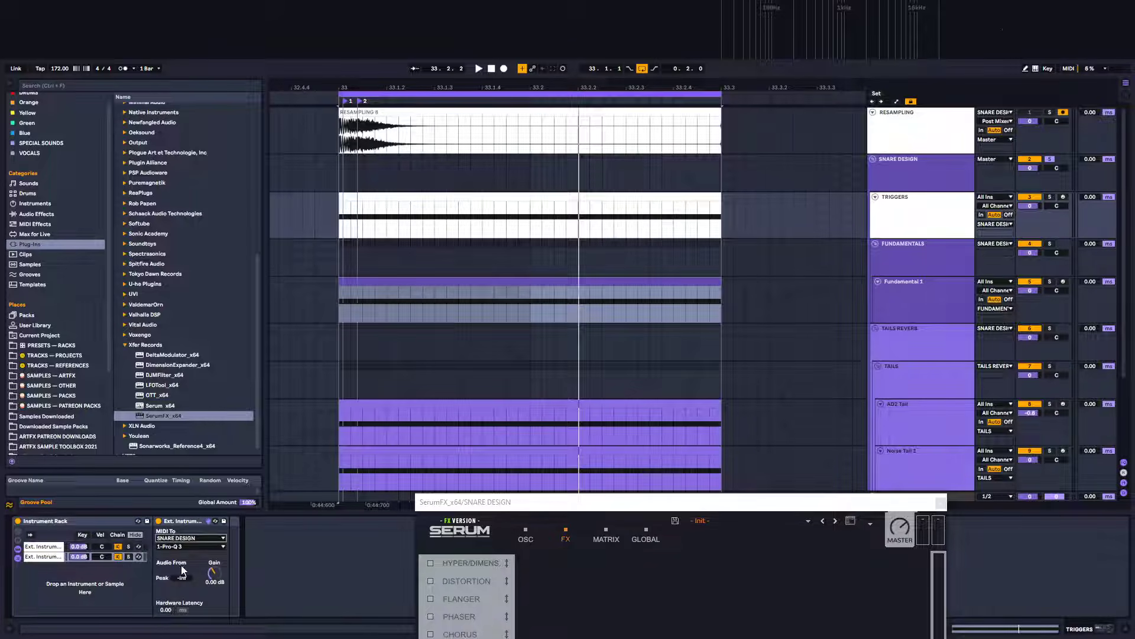
click(181, 546)
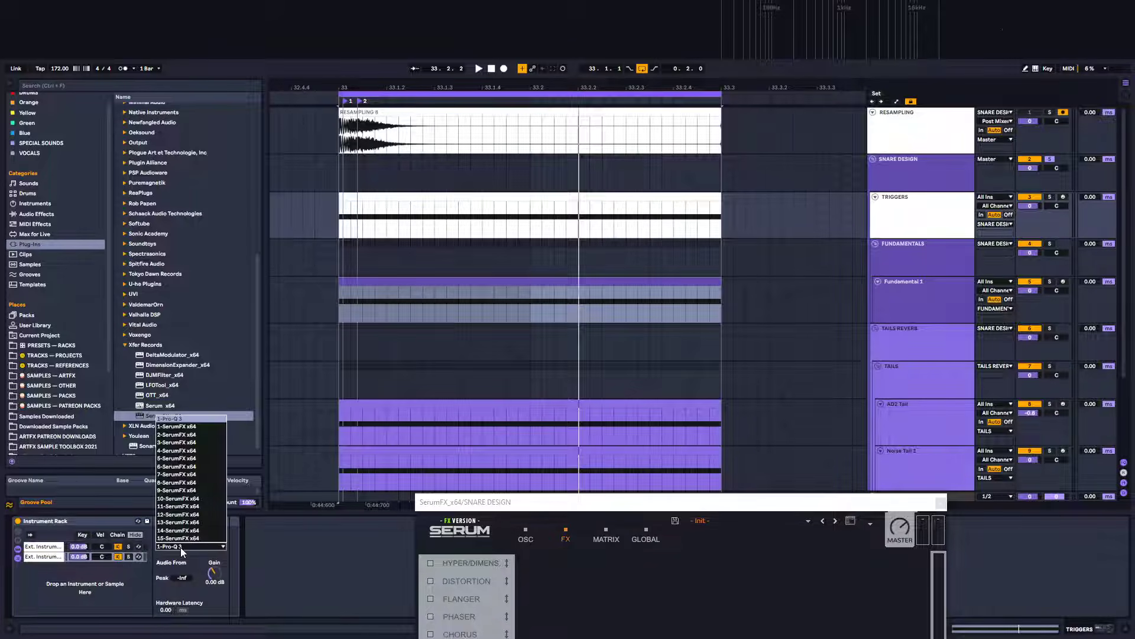
click(182, 427)
Reshape LFO 1 into a falling ramp, enable SerumFX's EQ effect and play the snare
drag(506, 507, 571, 184)
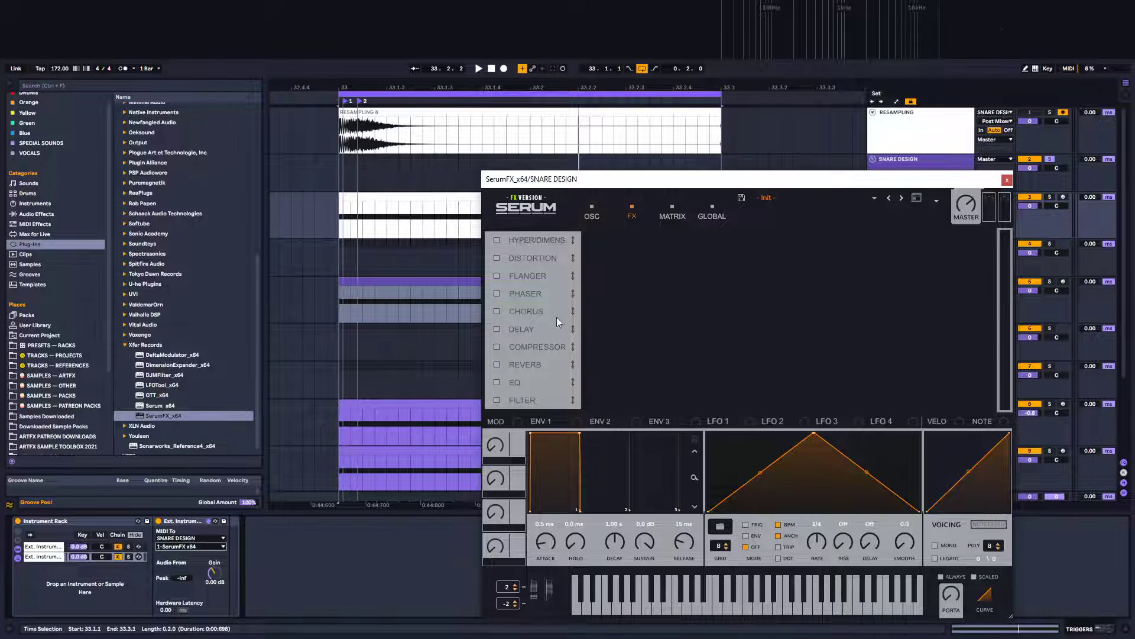
drag(814, 434, 636, 399)
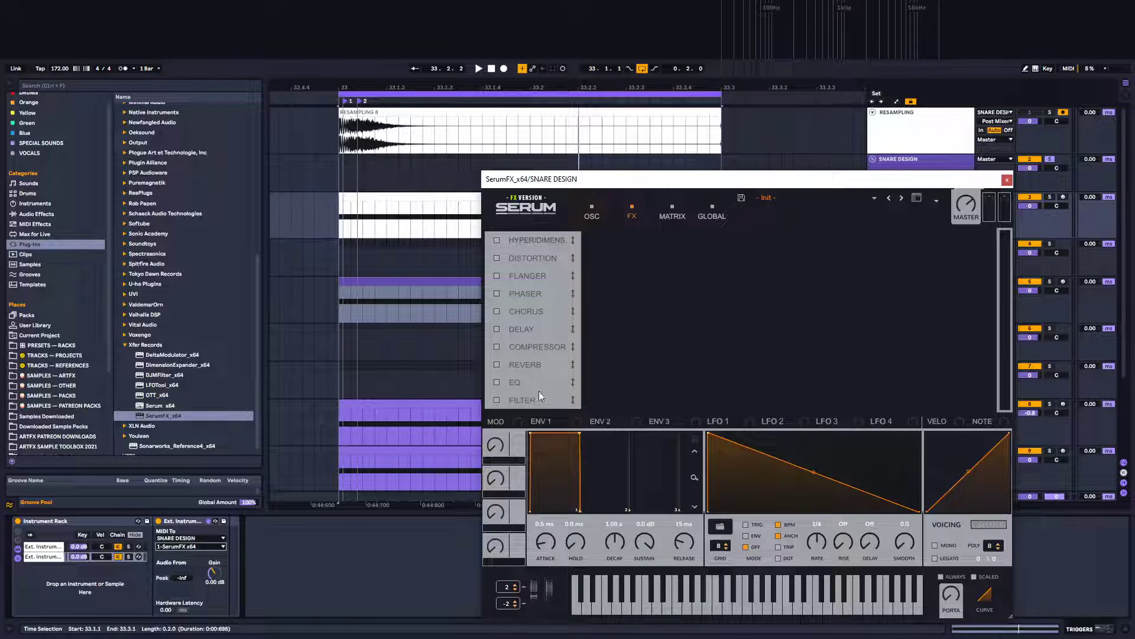
click(496, 382)
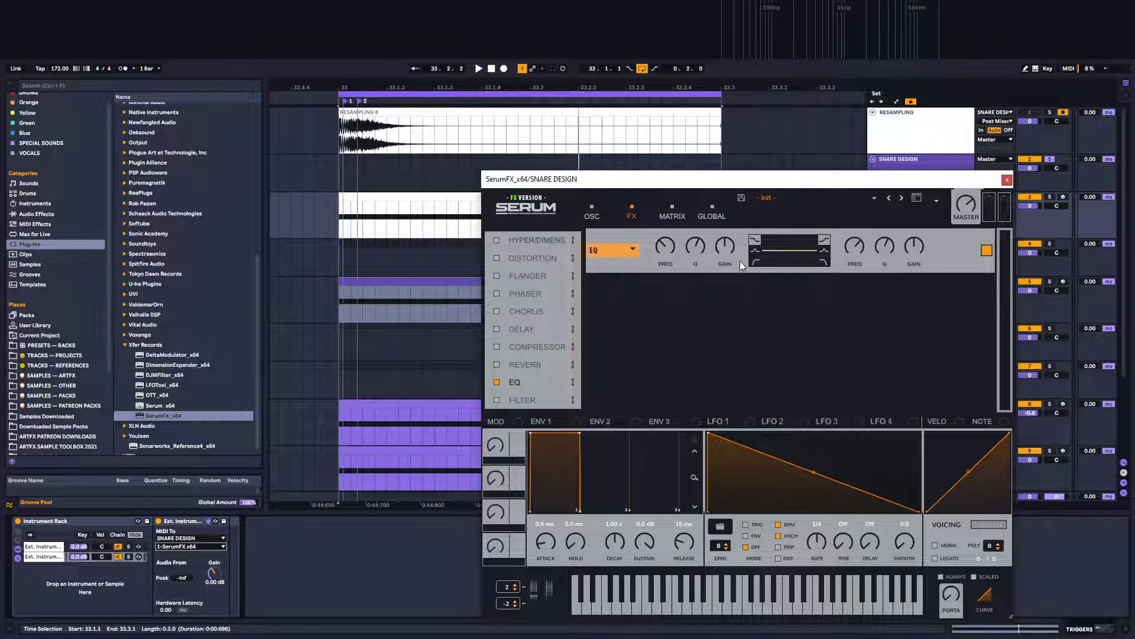
key(space)
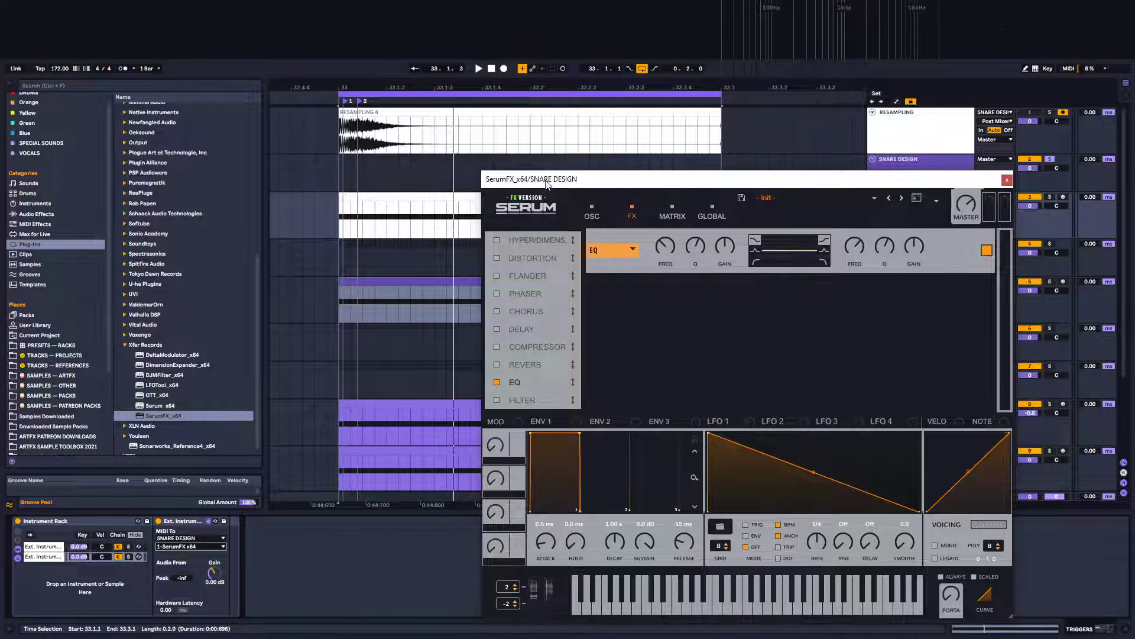
Change the EQ's low band to a dip shape and adjust its frequency while auditioning
drag(547, 184, 370, 150)
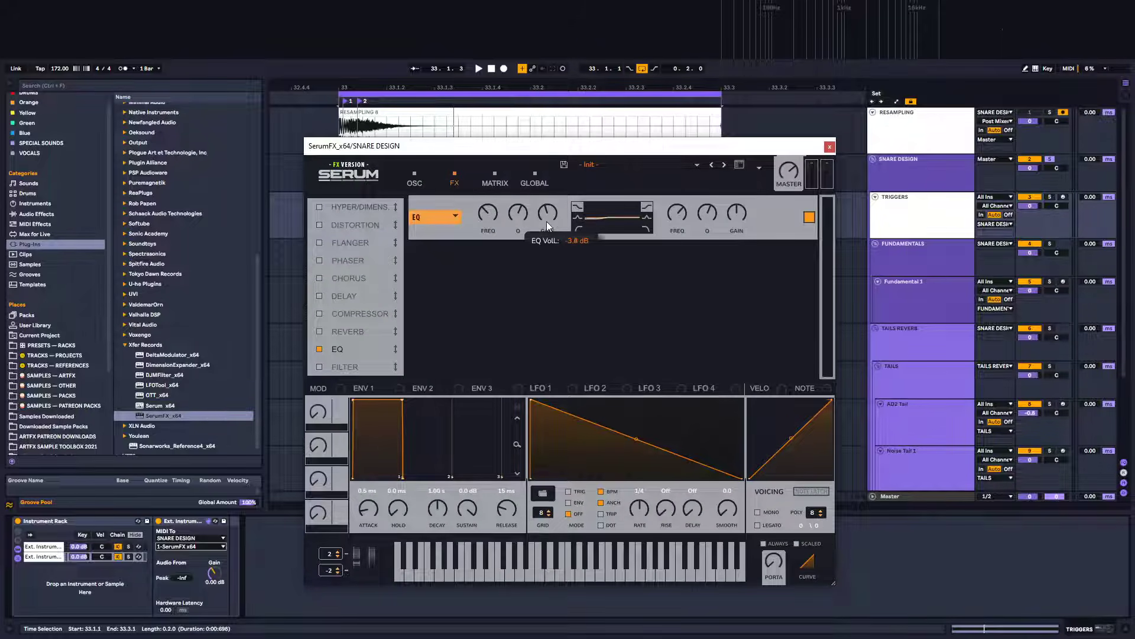
click(578, 218)
key(space)
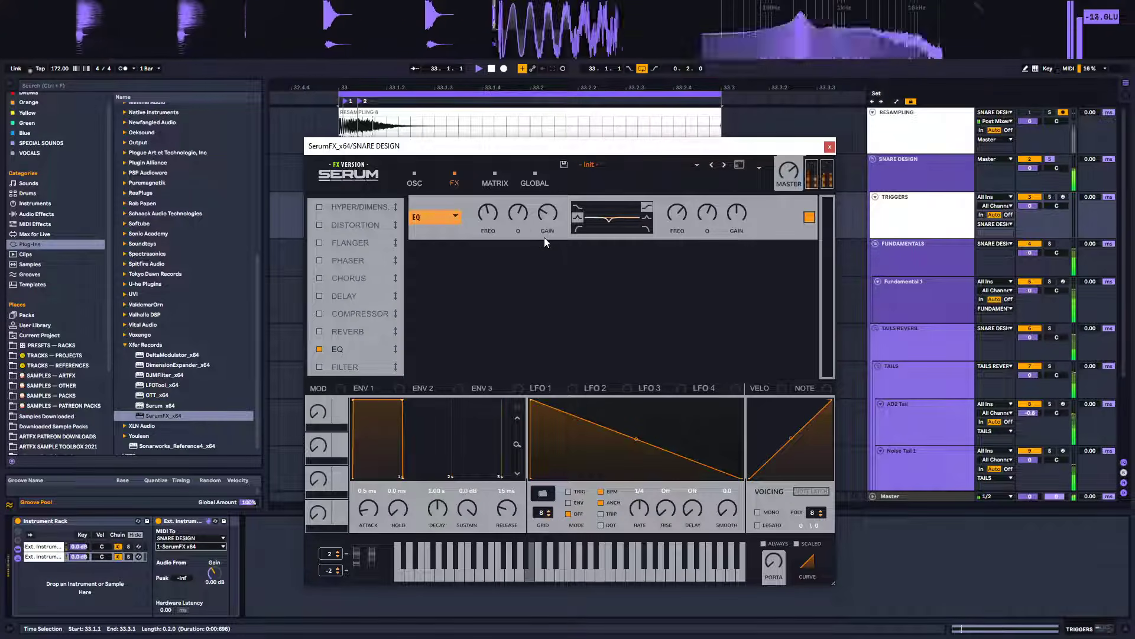
mouse_move(490, 212)
mouse_down()
mouse_move(489, 226)
mouse_move(498, 193)
mouse_move(494, 219)
mouse_up()
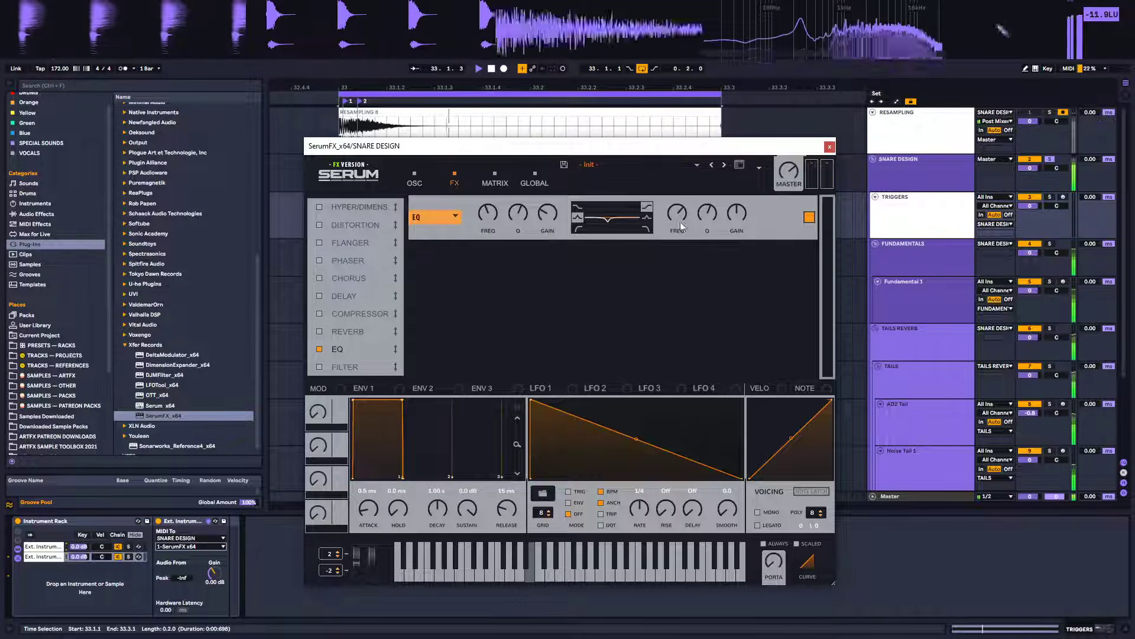
drag(547, 176, 532, 203)
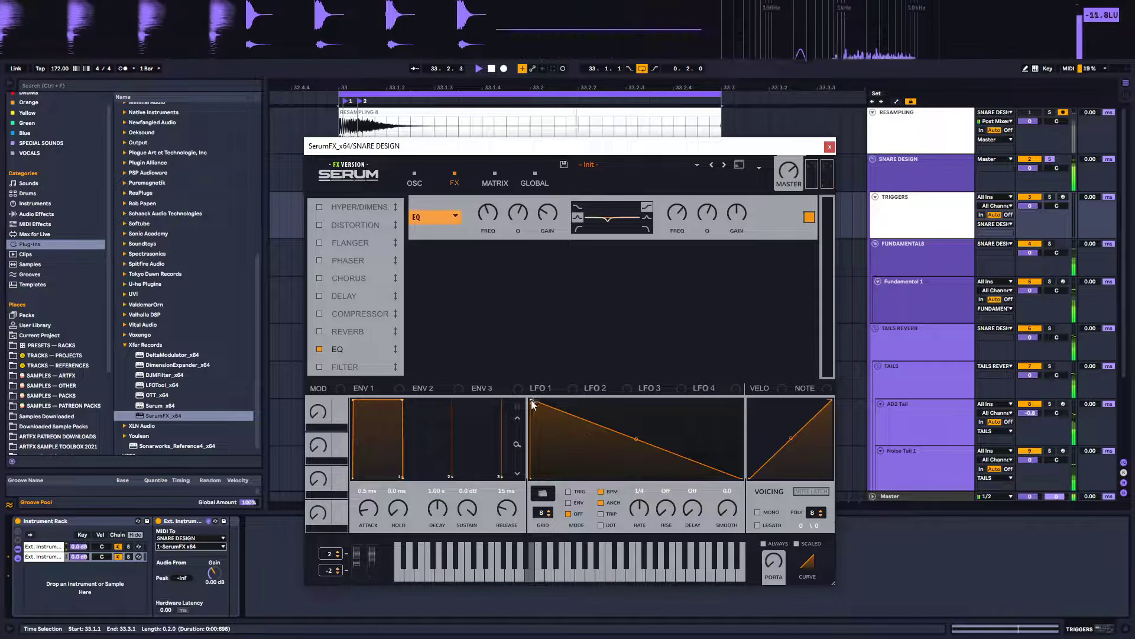
Reshape LFO 1 into a rising ramp, assign it to the EQ low band's gain and play back
drag(531, 400, 991, 292)
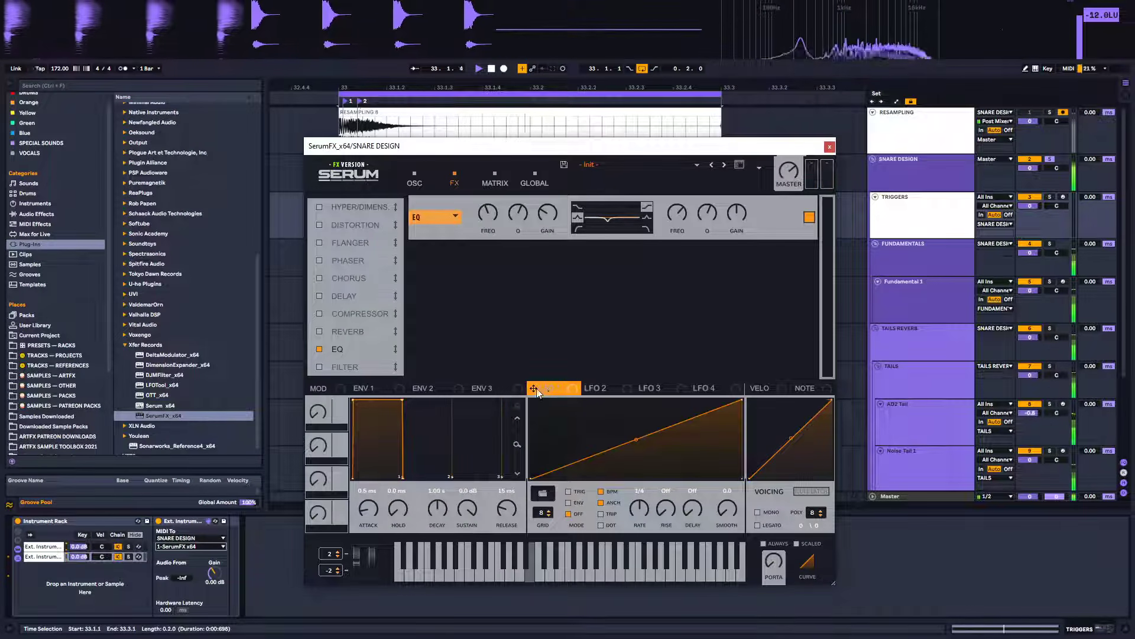
drag(534, 388, 537, 232)
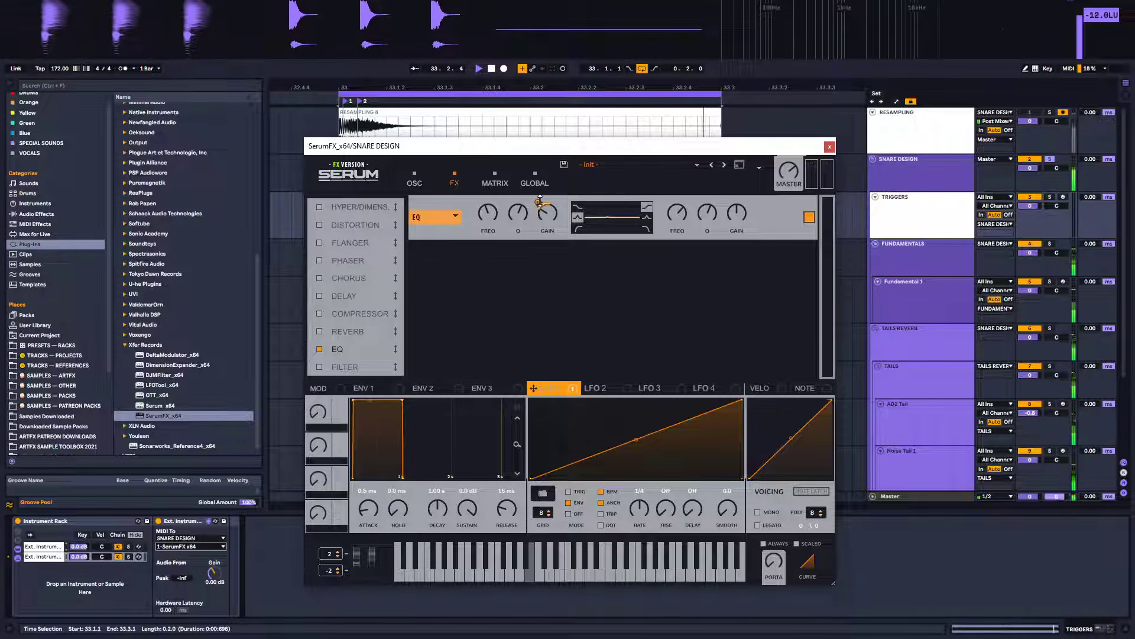
mouse_move(539, 202)
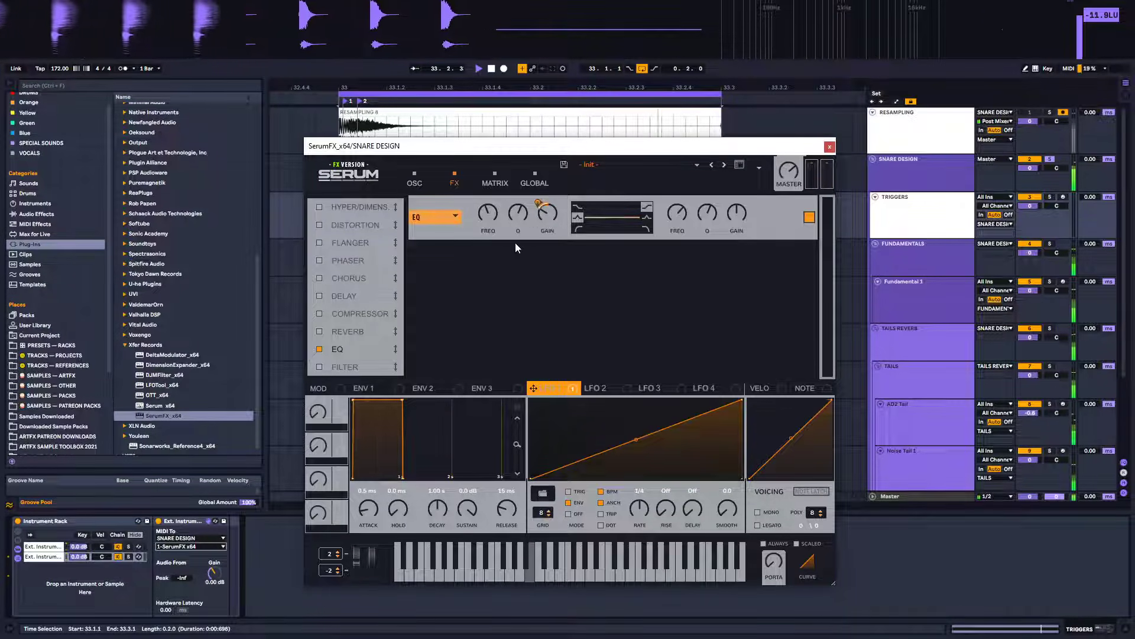
key(space)
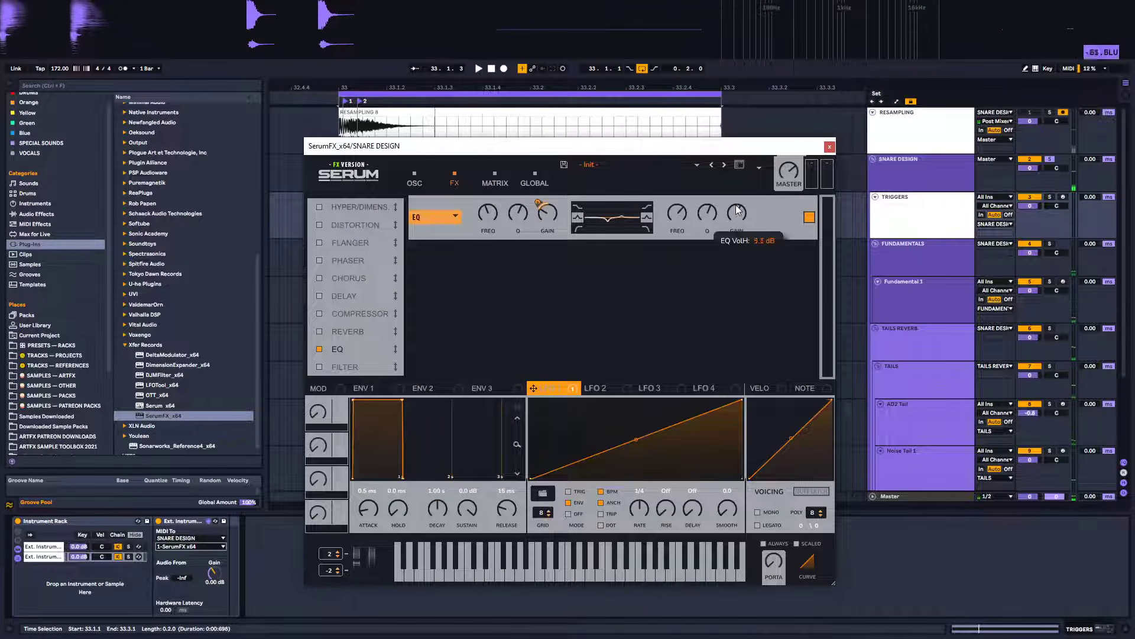
Adjust the EQ high band's Q and frequency while auditioning the snare
drag(704, 214, 698, 252)
key(space)
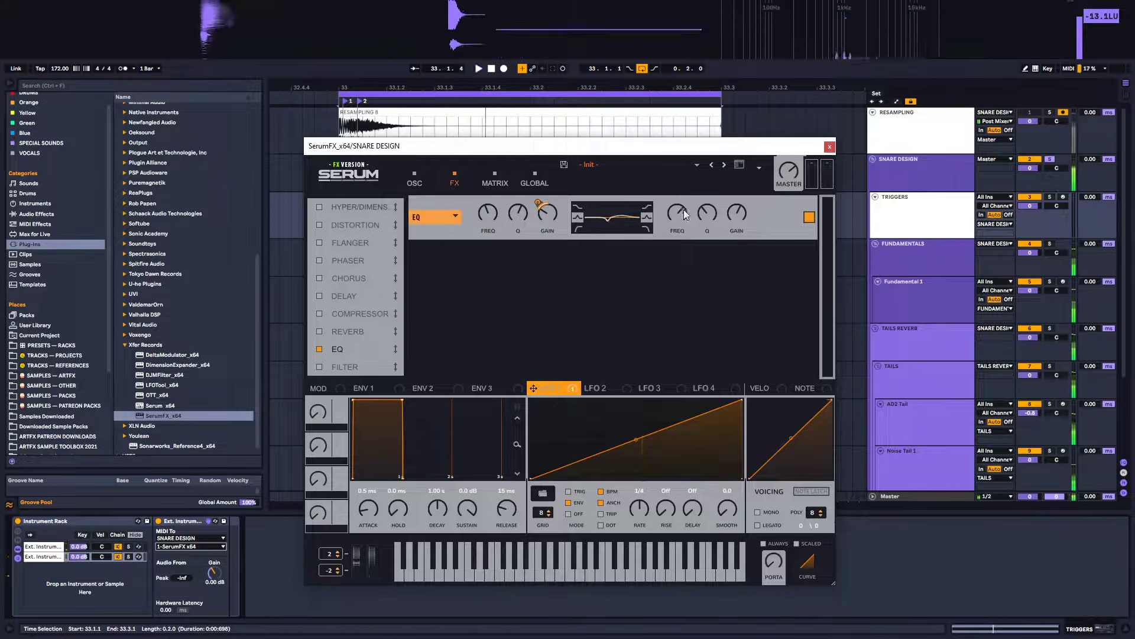
drag(679, 211, 684, 194)
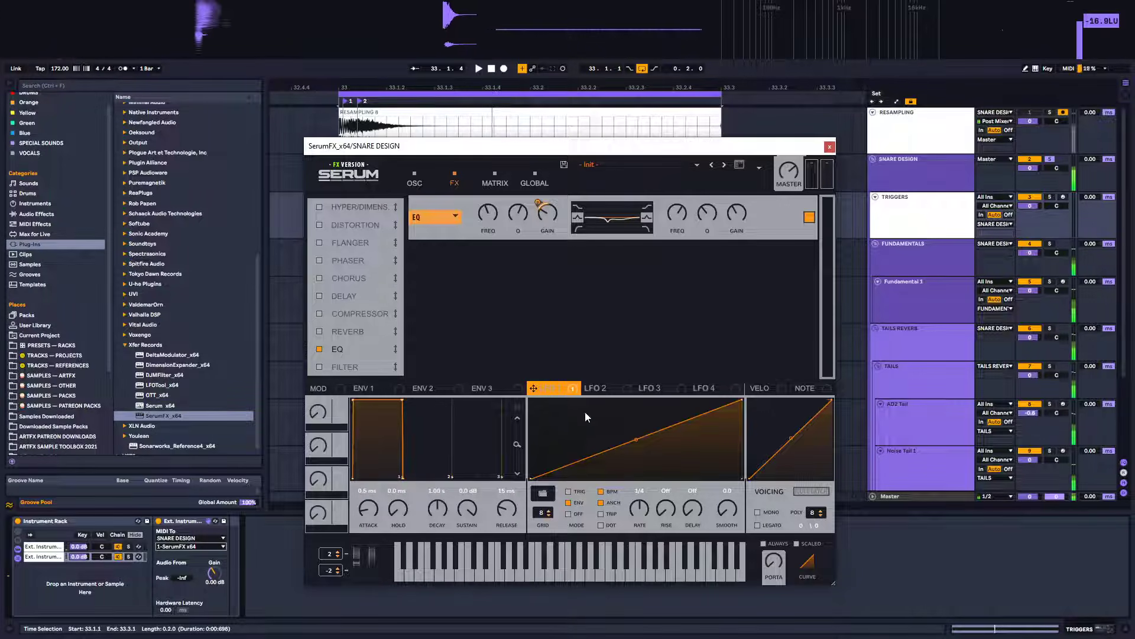
Assign LFO 1 to the EQ high band's gain, reduce its modulation depth and audition the result
drag(534, 389, 721, 222)
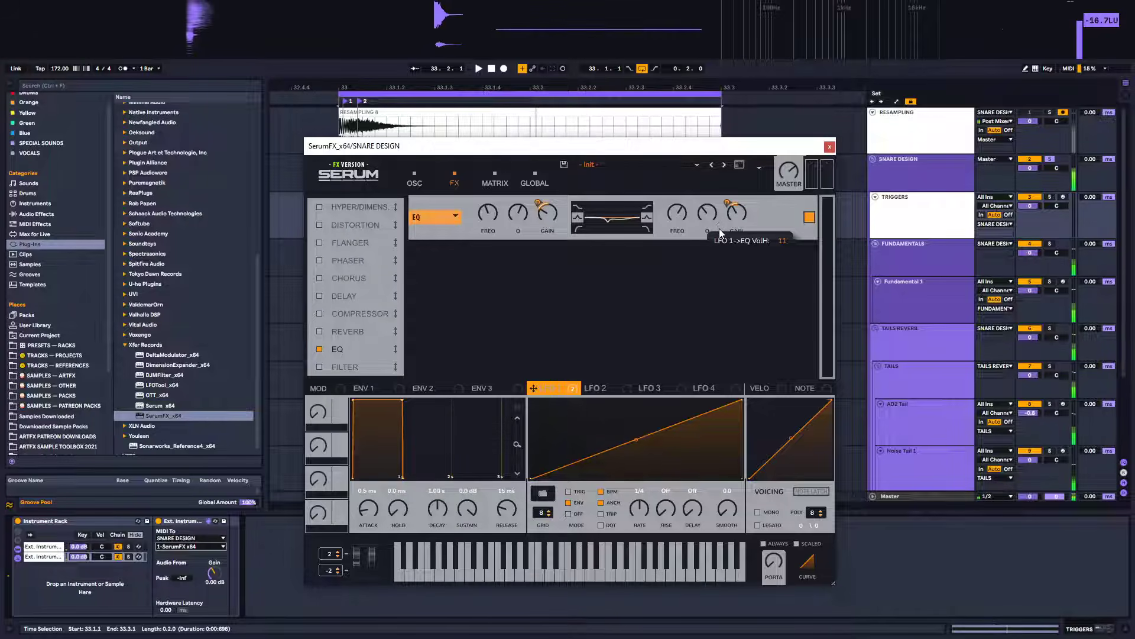
drag(719, 229, 718, 243)
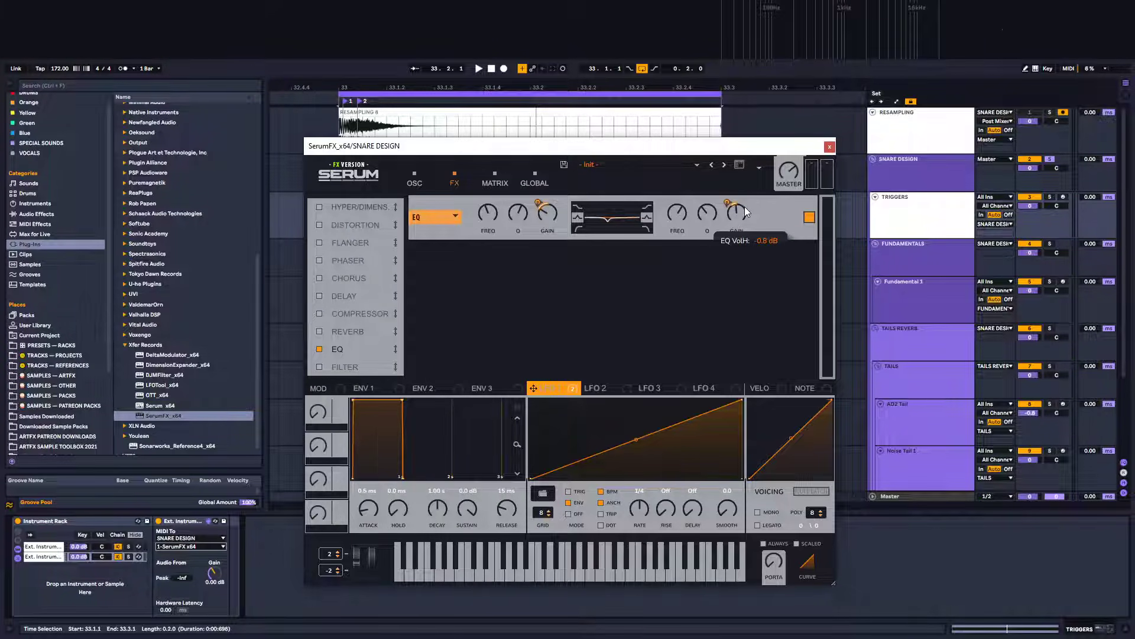
key(space)
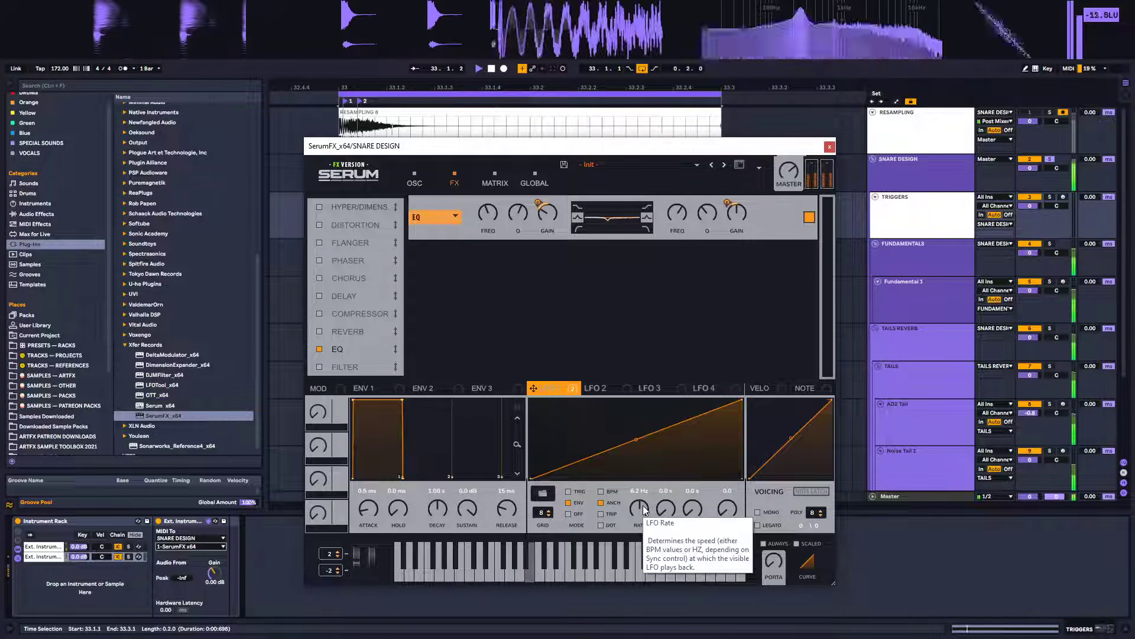
key(space)
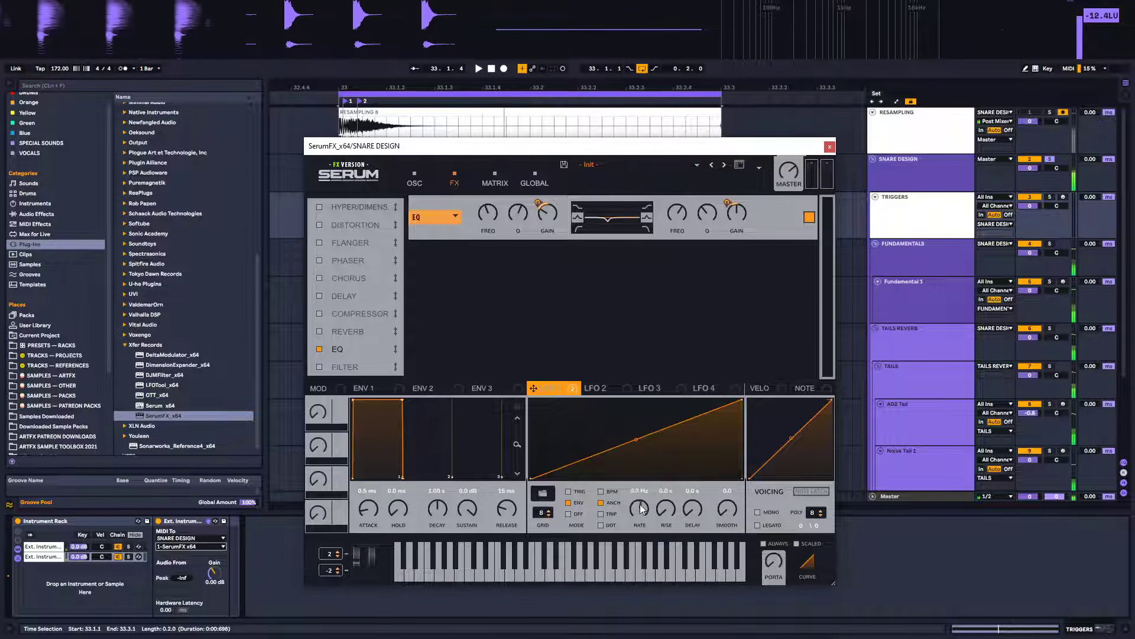
key(space)
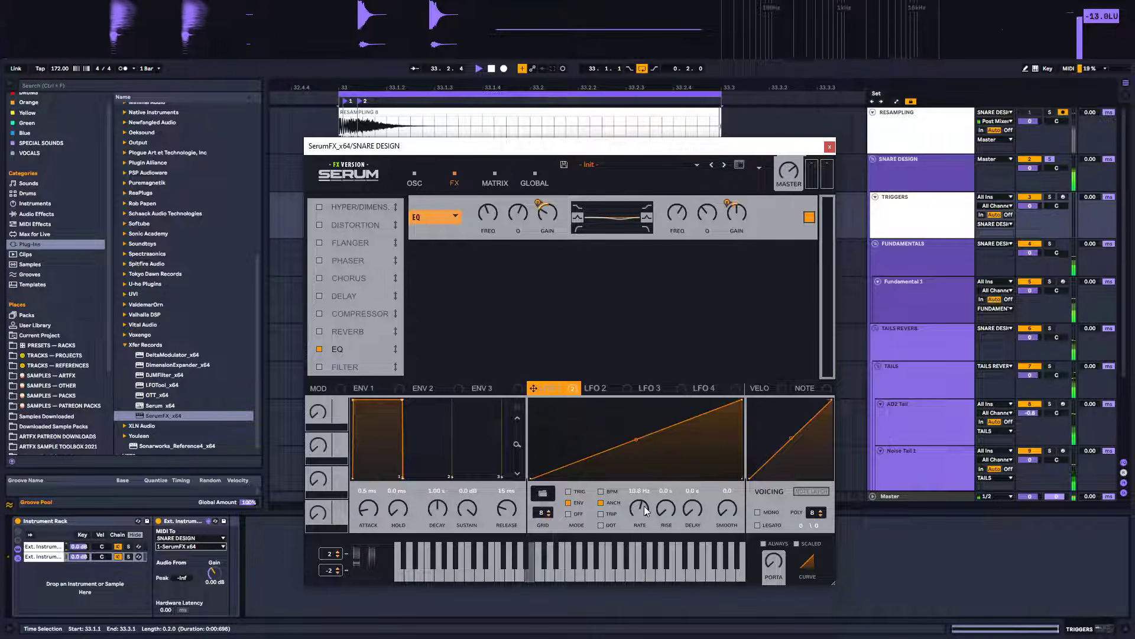
Raise LFO 1's rate to 14.2 Hz and fine-tune the high band gain modulation amount
drag(641, 522, 642, 507)
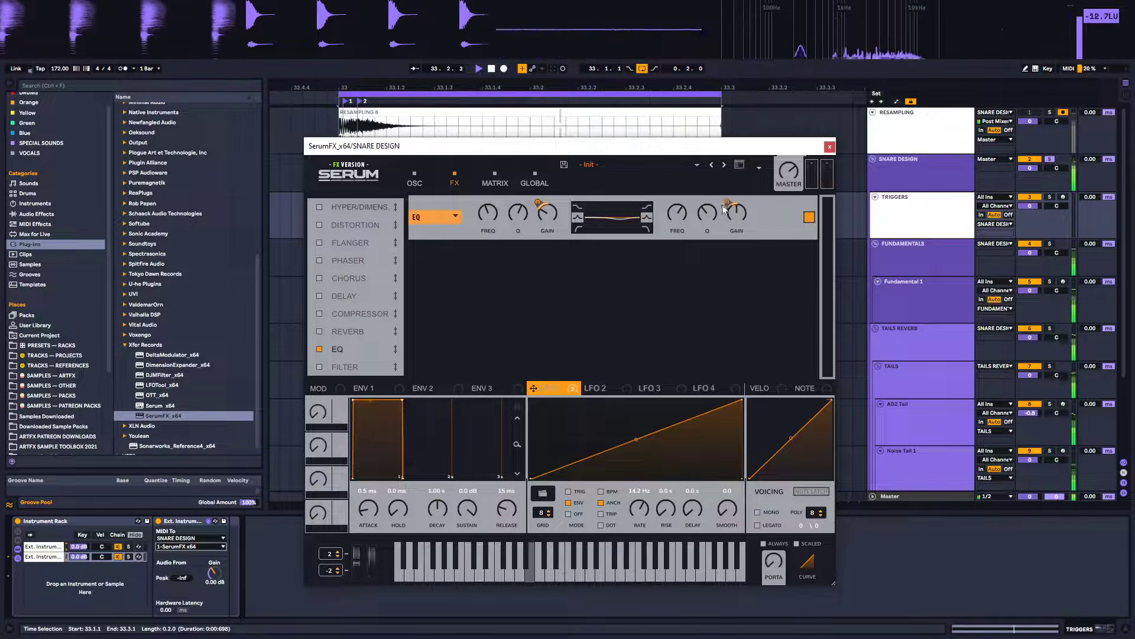
mouse_move(729, 203)
drag(728, 199, 727, 200)
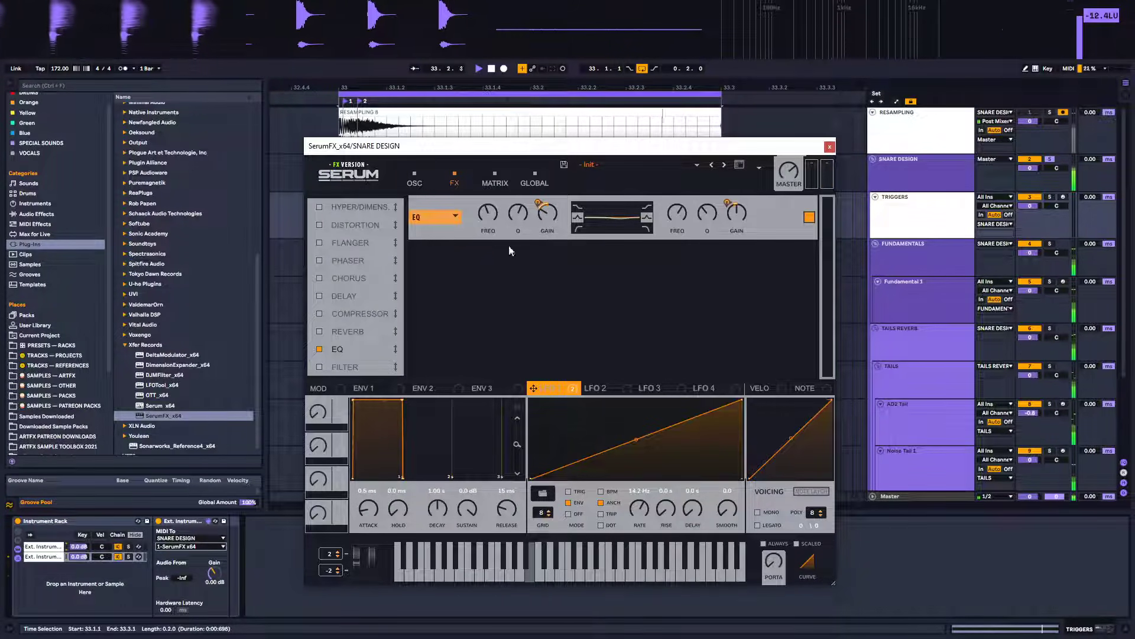
click(601, 389)
click(545, 394)
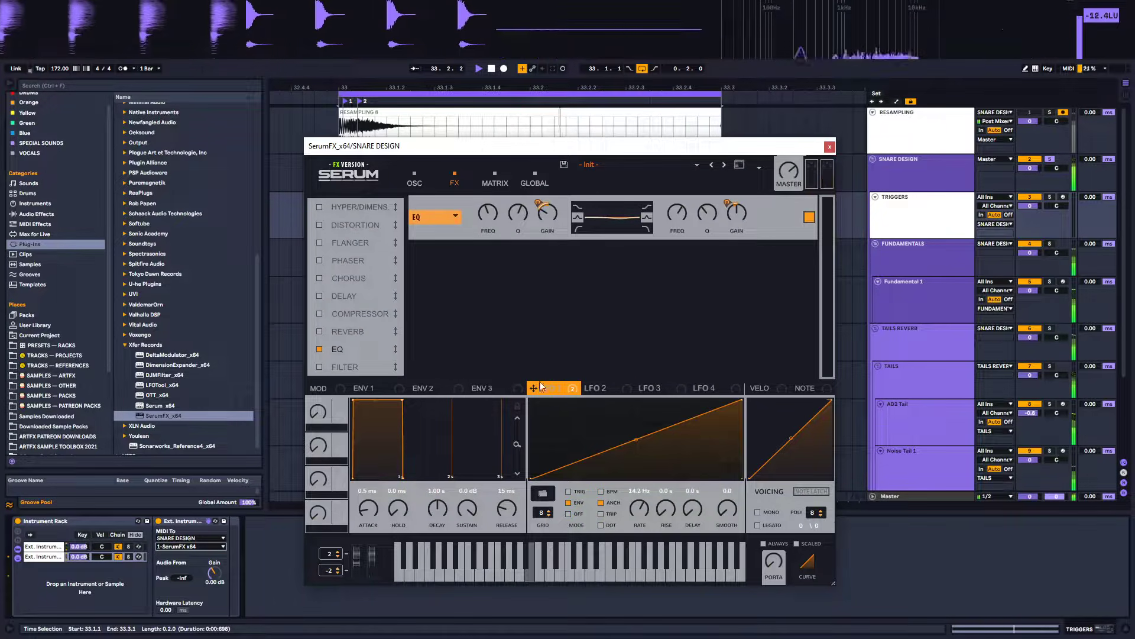
Assign LFO 1 to the EQ low band's frequency in SerumFX with a negative modulation amount
drag(486, 212, 486, 212)
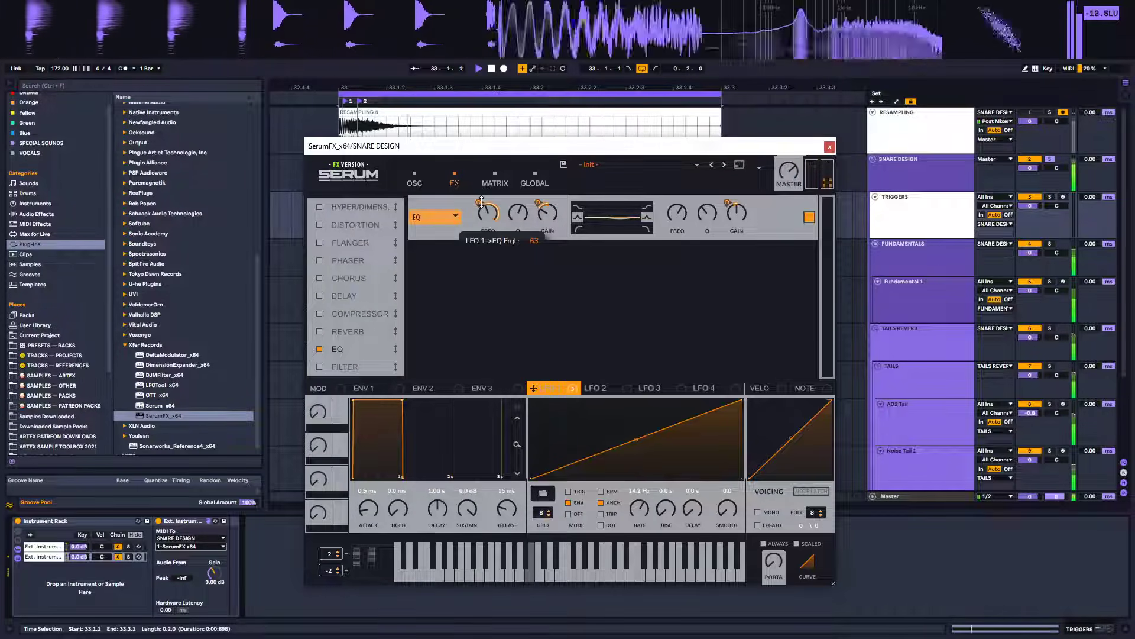
mouse_move(477, 210)
mouse_down()
mouse_move(482, 243)
mouse_move(489, 223)
mouse_move(485, 233)
mouse_move(474, 226)
mouse_up()
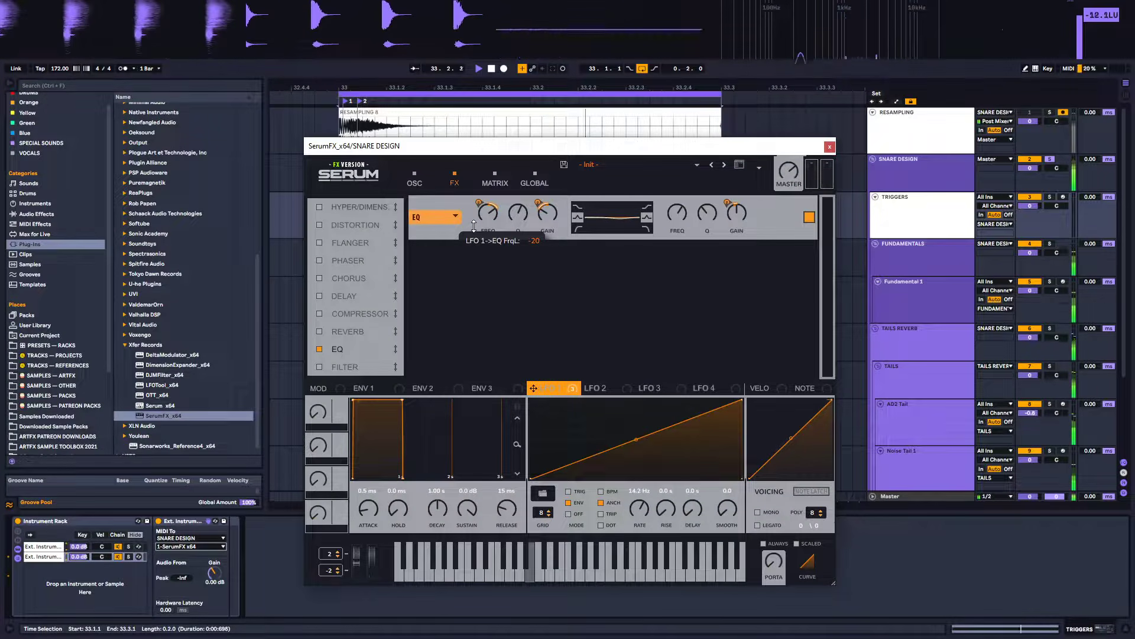
drag(548, 215, 517, 214)
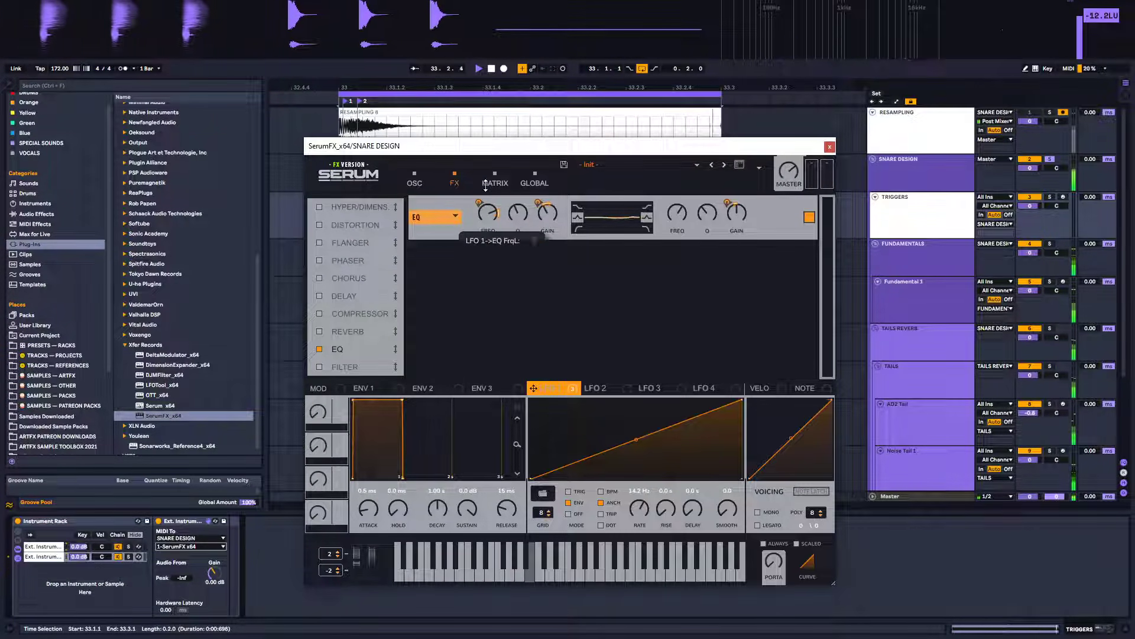
drag(489, 211, 490, 237)
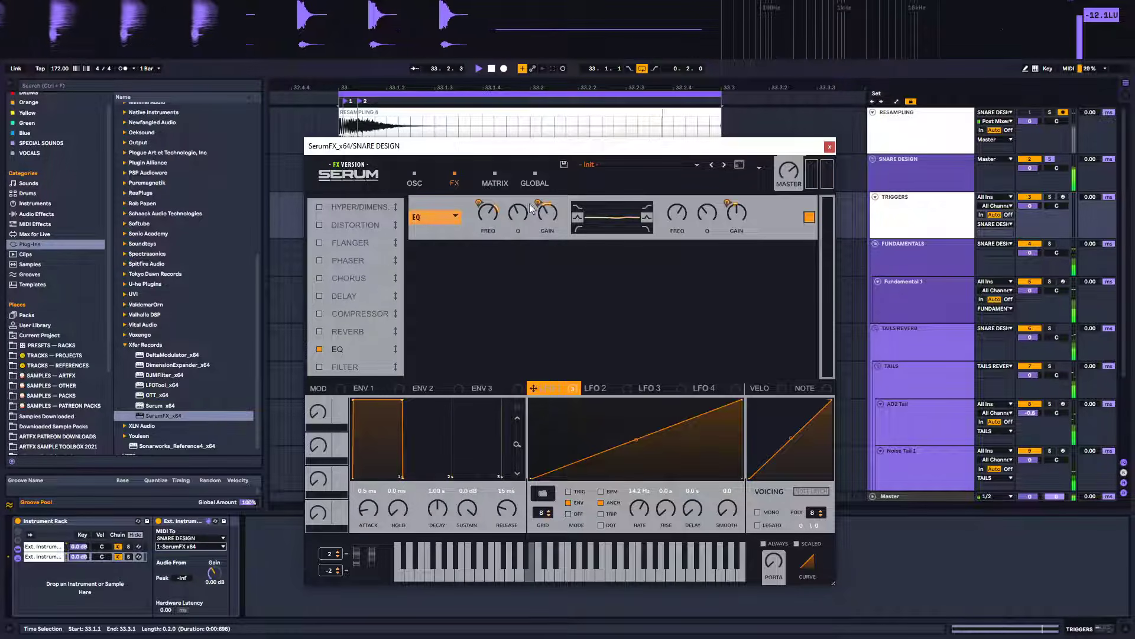
Raise the EQ low band's gain to 5.3 dB and nudge the low band frequency upward
mouse_move(535, 216)
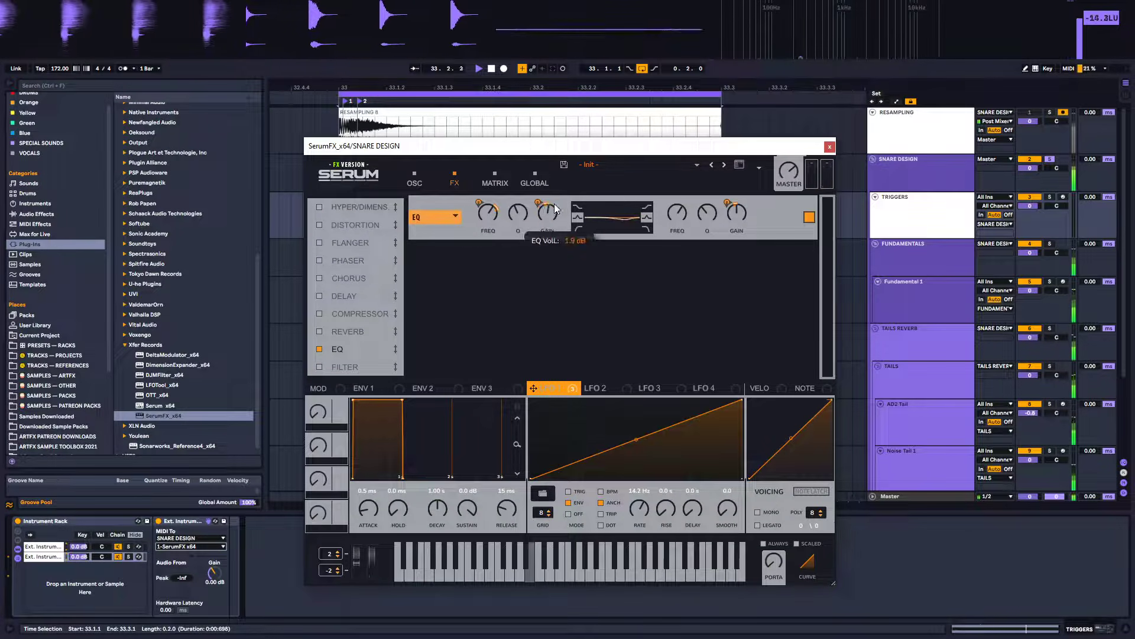
drag(556, 208, 557, 197)
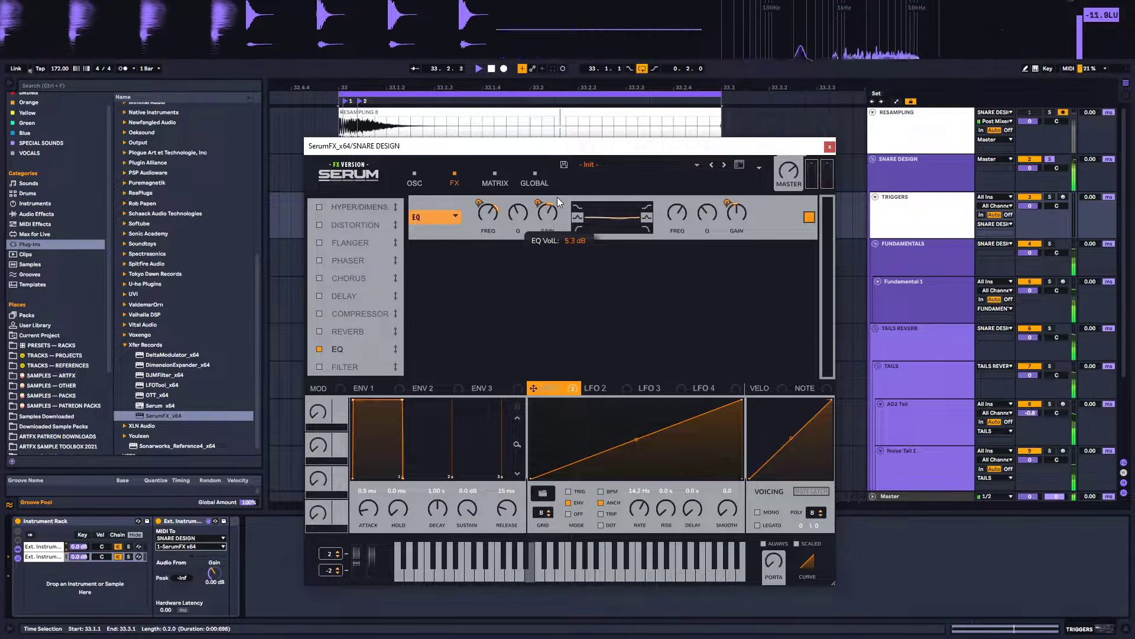
mouse_move(490, 226)
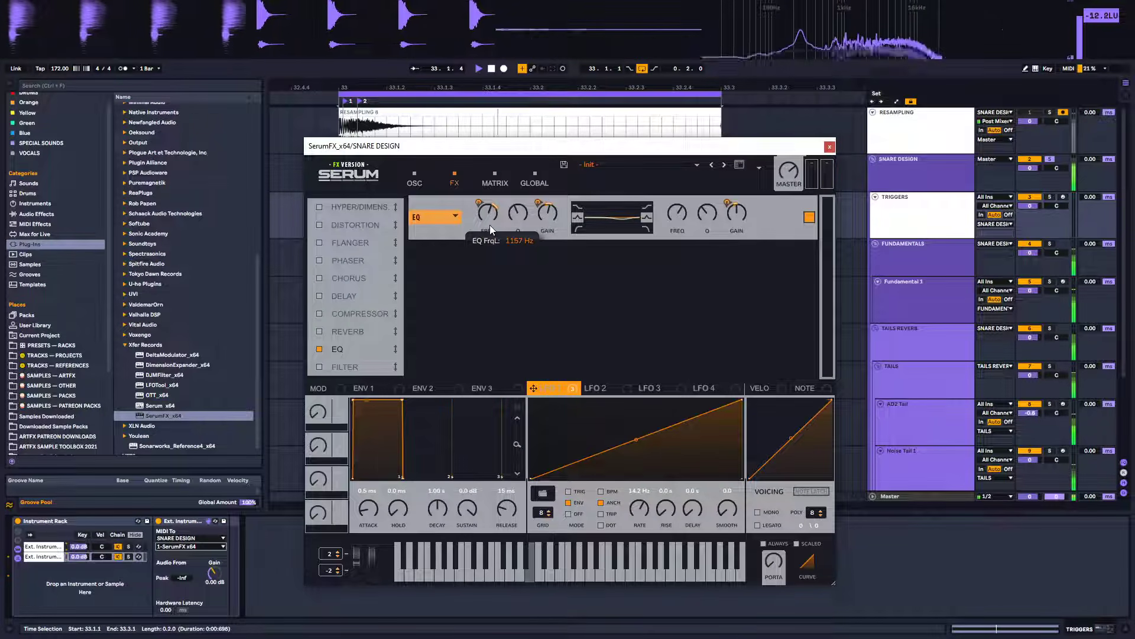
mouse_move(491, 228)
mouse_down()
mouse_move(488, 257)
mouse_move(506, 197)
mouse_move(492, 243)
mouse_move(498, 231)
mouse_up()
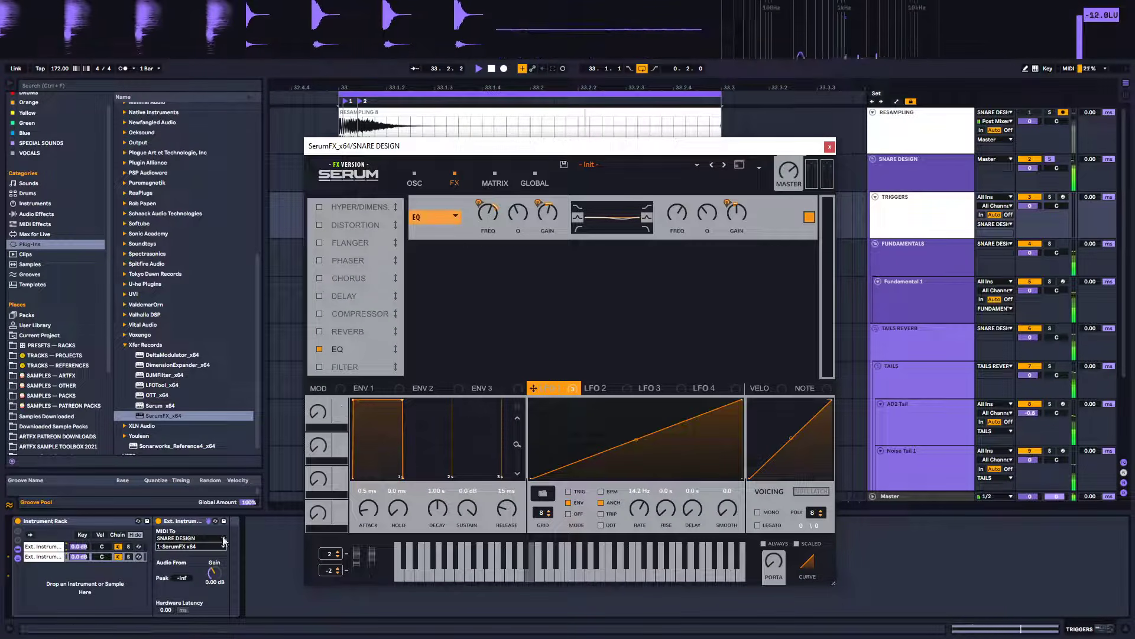
Show the SNARE DESIGN track's device chain, move the SerumFX window aside and toggle the SerumFX device
click(920, 171)
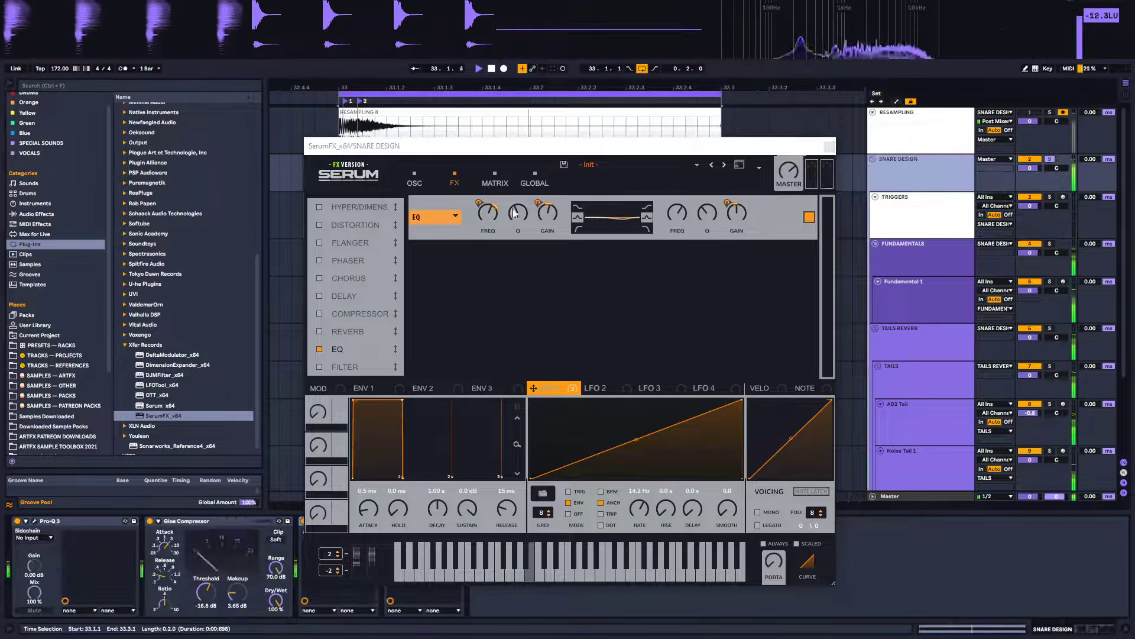
drag(538, 146, 689, 80)
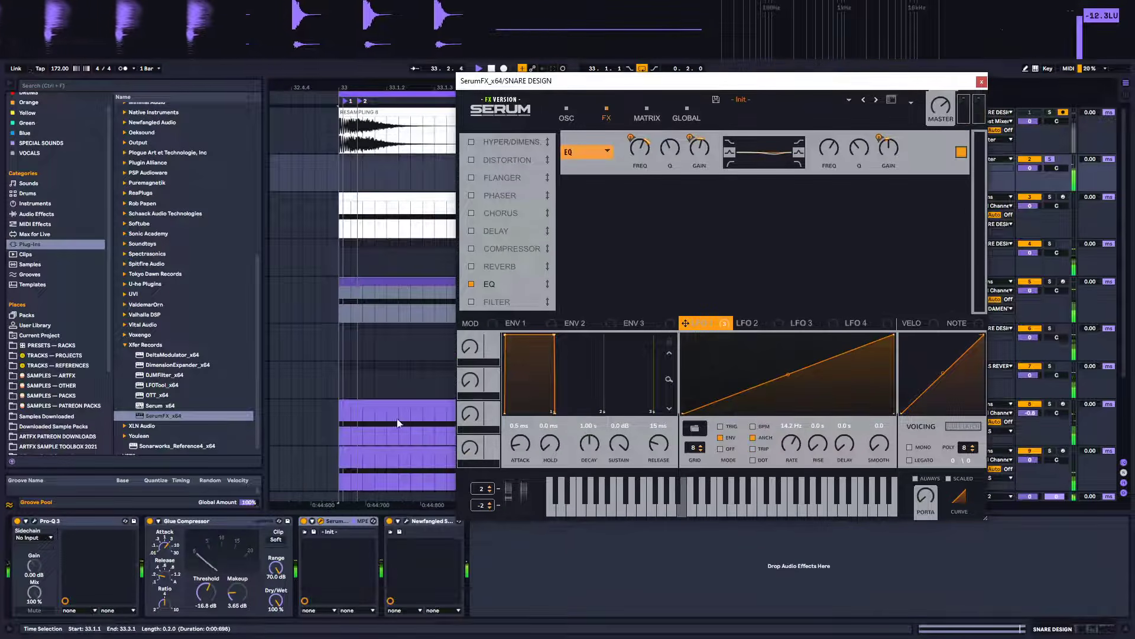
click(305, 524)
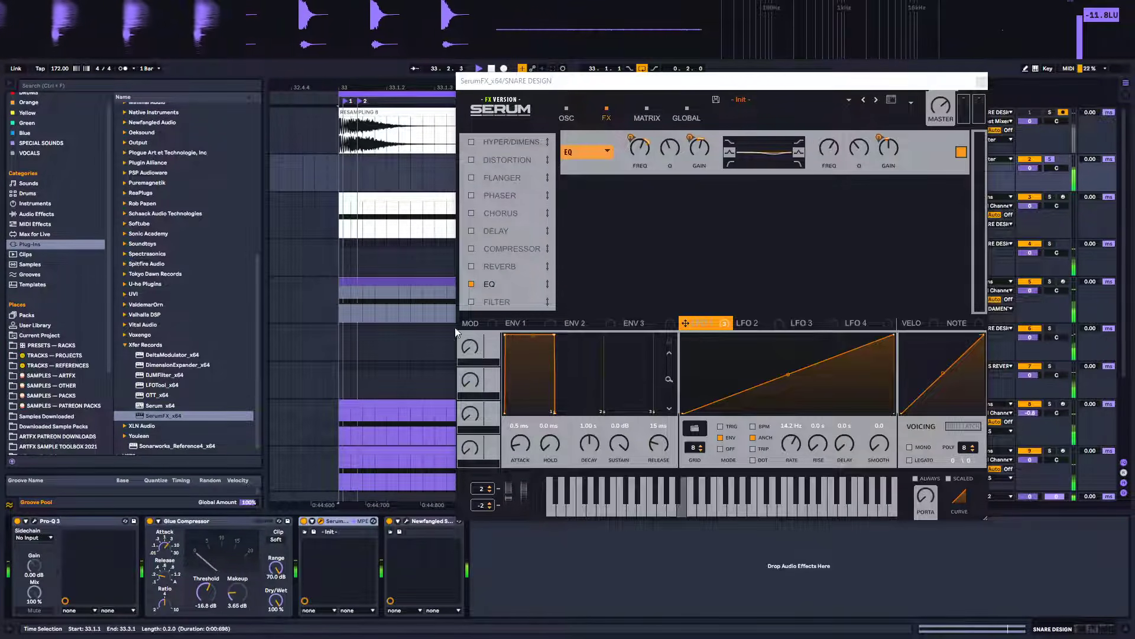
Remove the LFO 1 modulation from the EQ low band's frequency and gain, then reset the low gain control
right_click(645, 148)
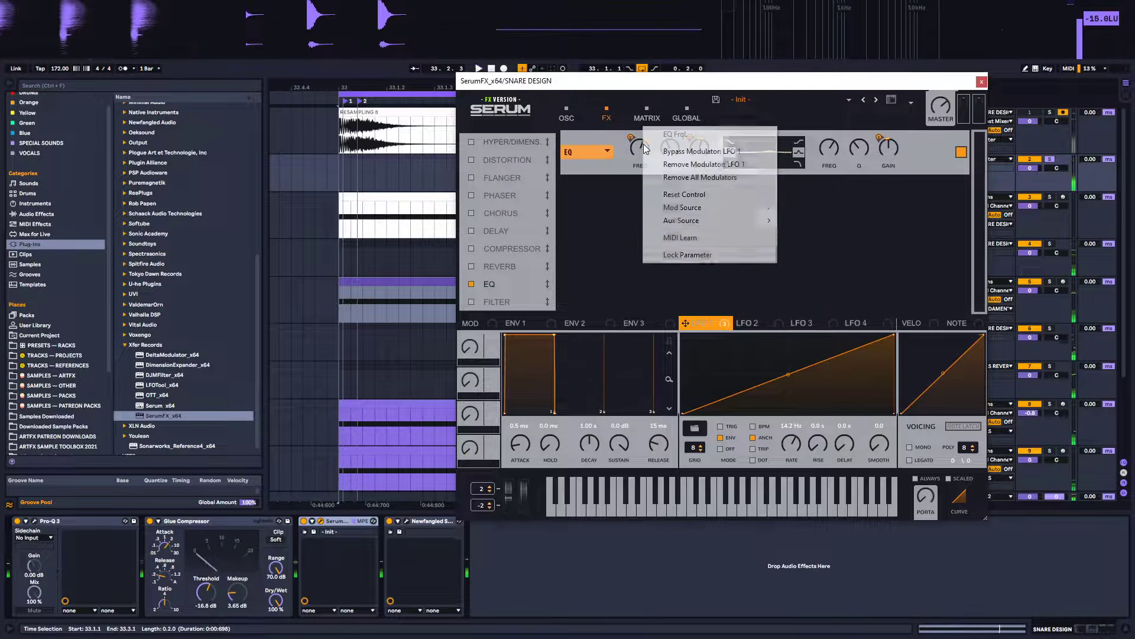
click(701, 165)
right_click(699, 149)
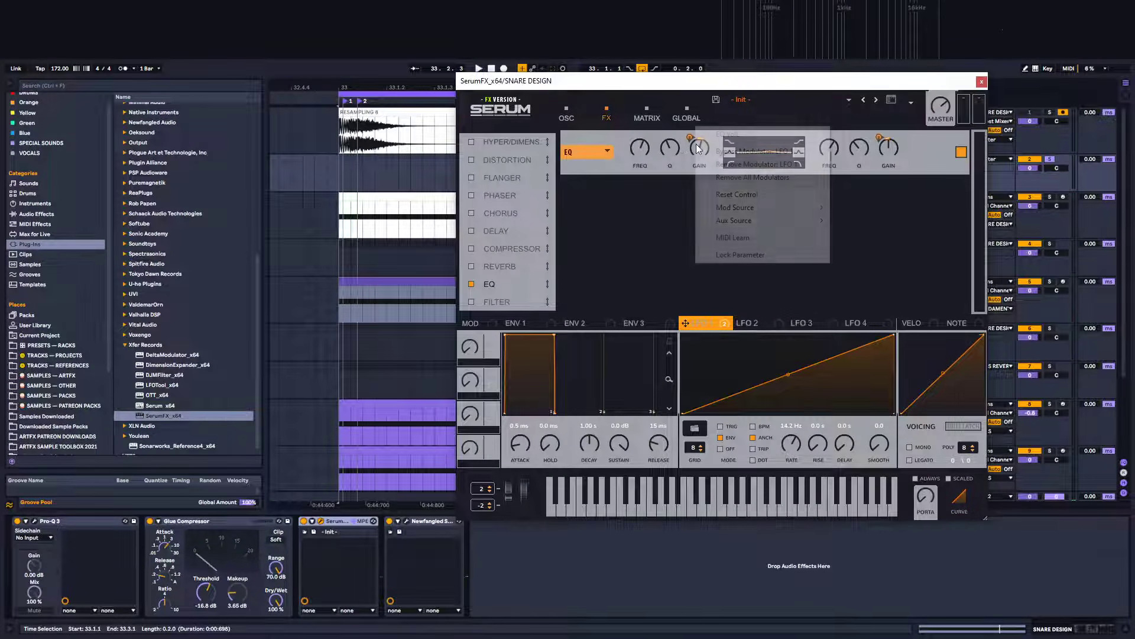
click(702, 165)
right_click(696, 147)
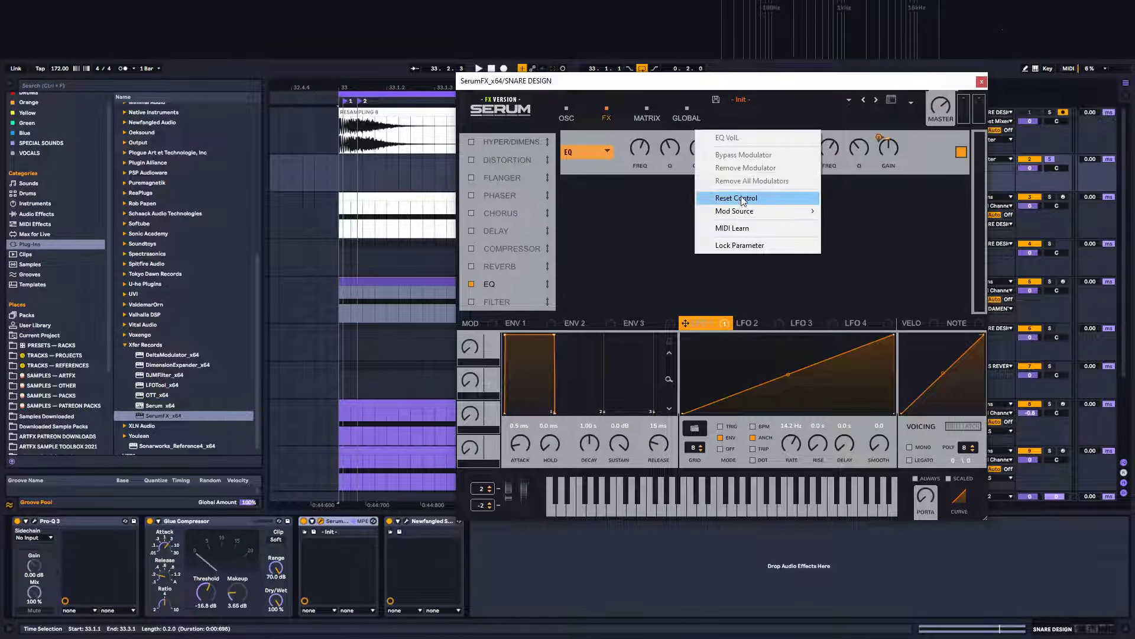
click(743, 200)
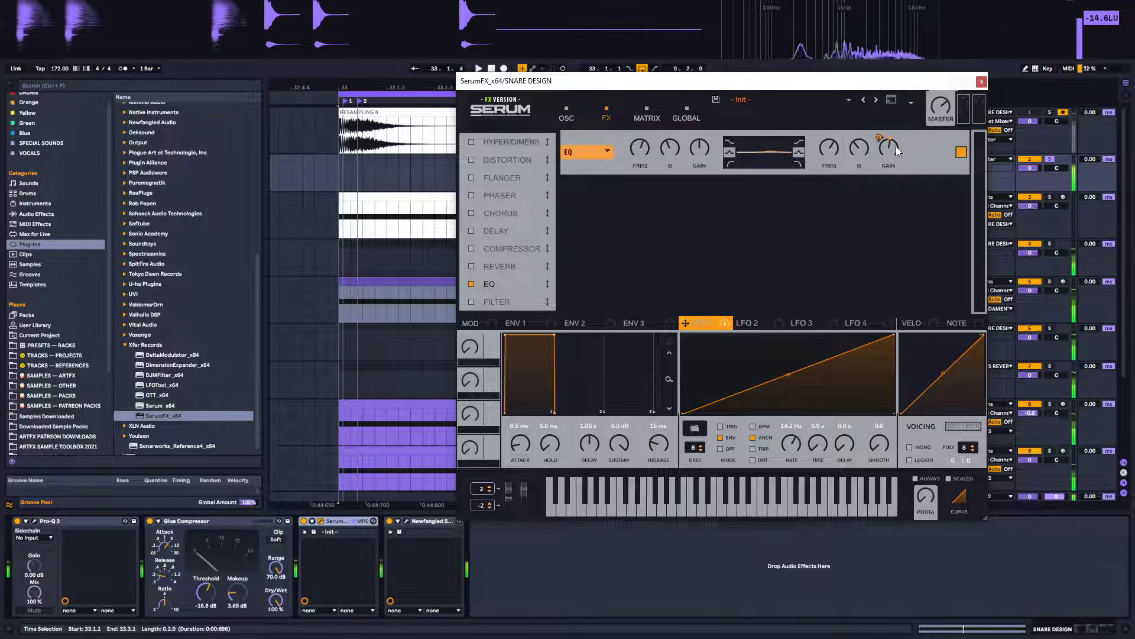
Compare the snare with SerumFX switched on and off, then delete the SerumFX device from the chain
click(304, 522)
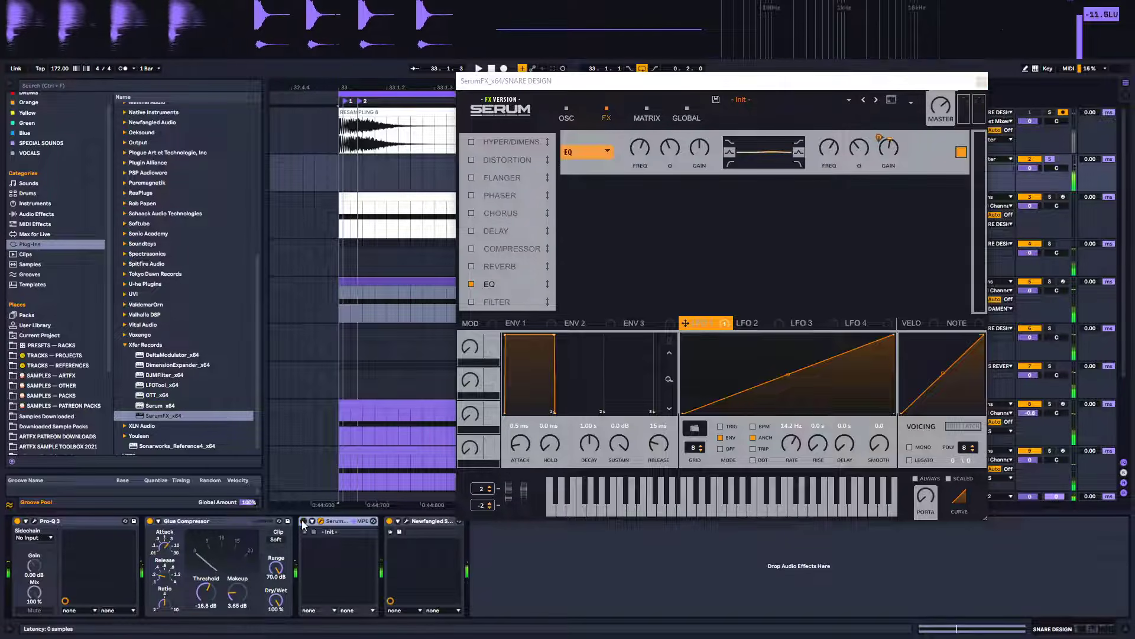
click(303, 521)
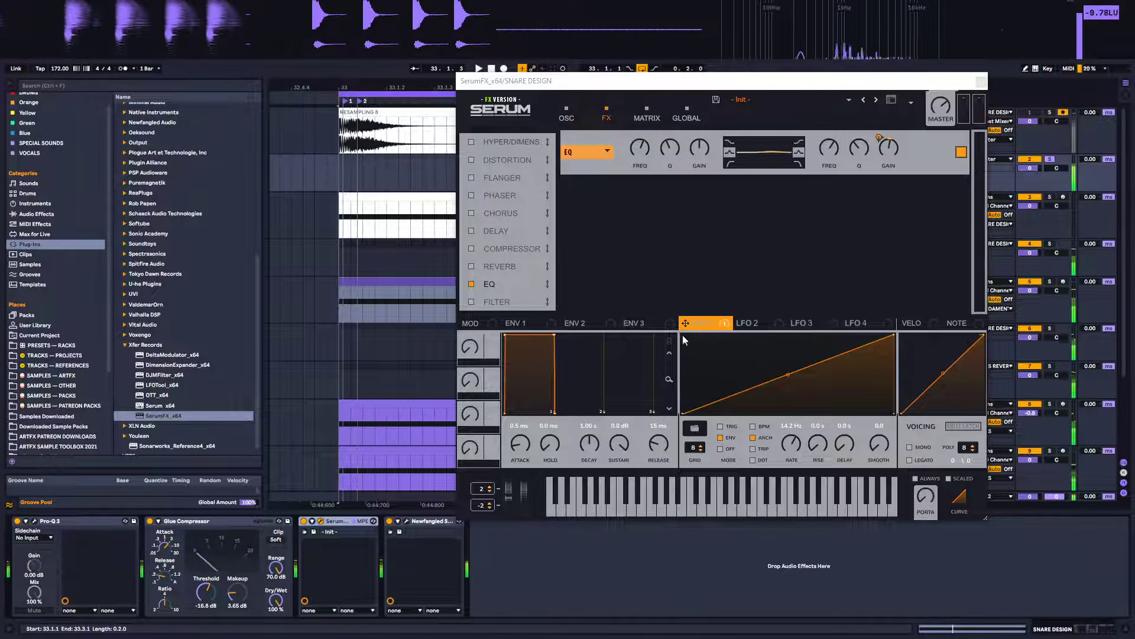
click(350, 523)
key(Delete)
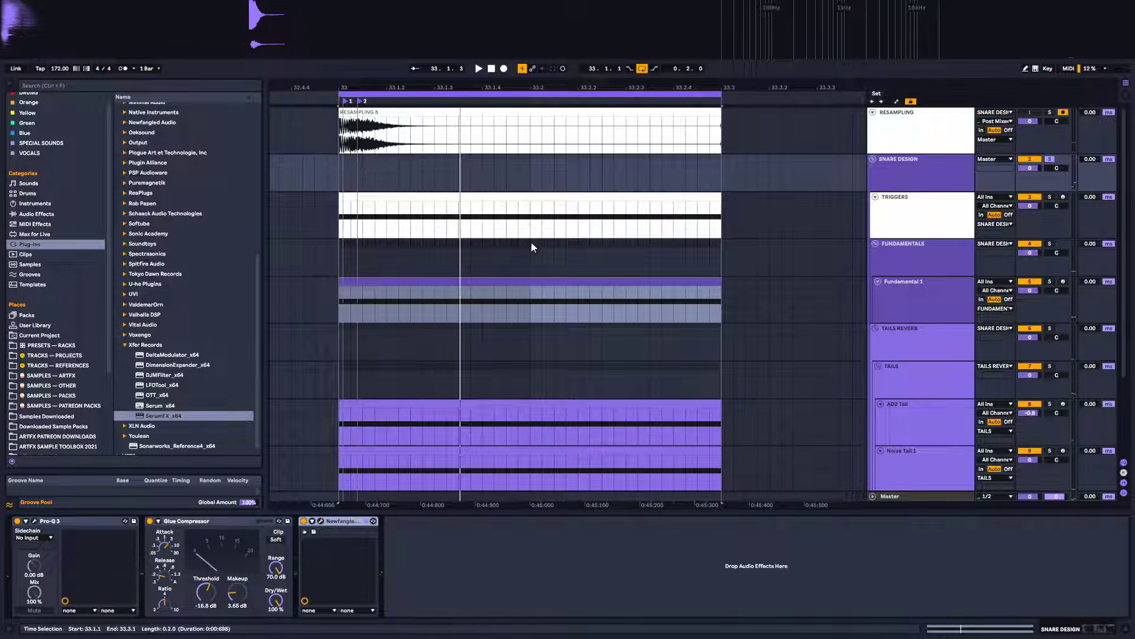
Delete the TRIGGERS rack's external instrument chain that sends MIDI to SNARE DESIGN
click(895, 230)
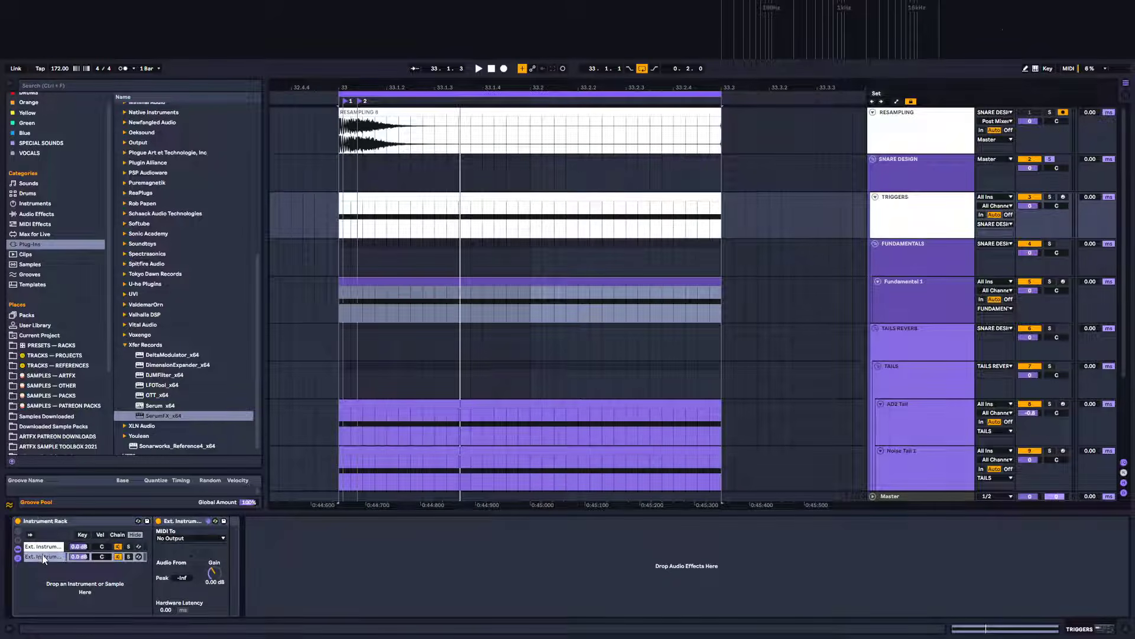
key(Delete)
Select the RESAMPLING clip and play the snare back a few times to audition it
click(926, 216)
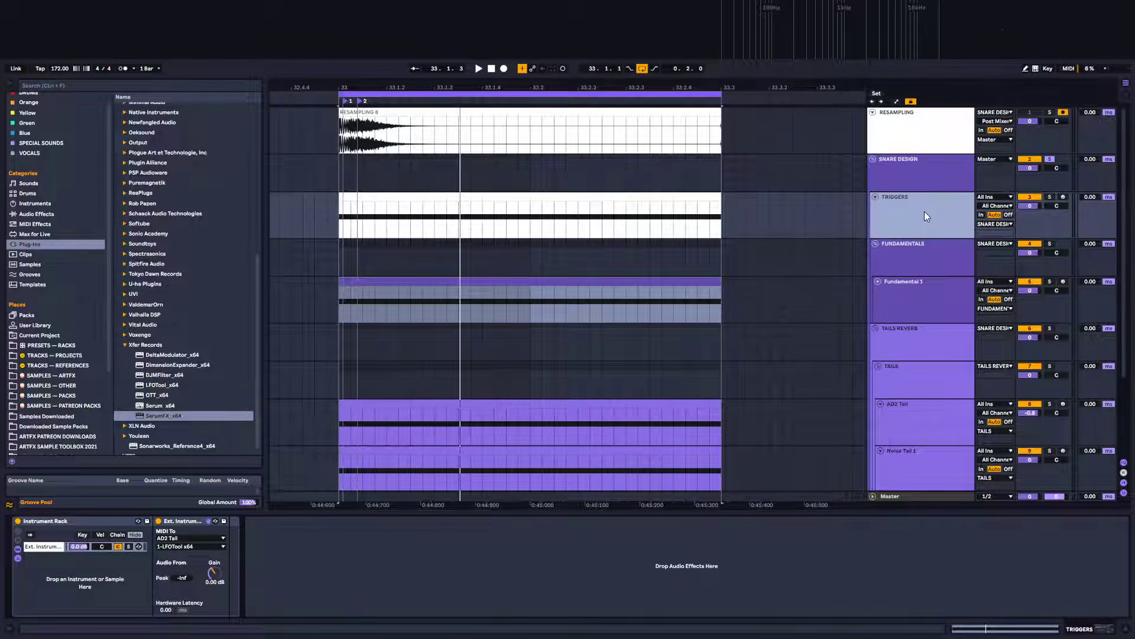
click(380, 110)
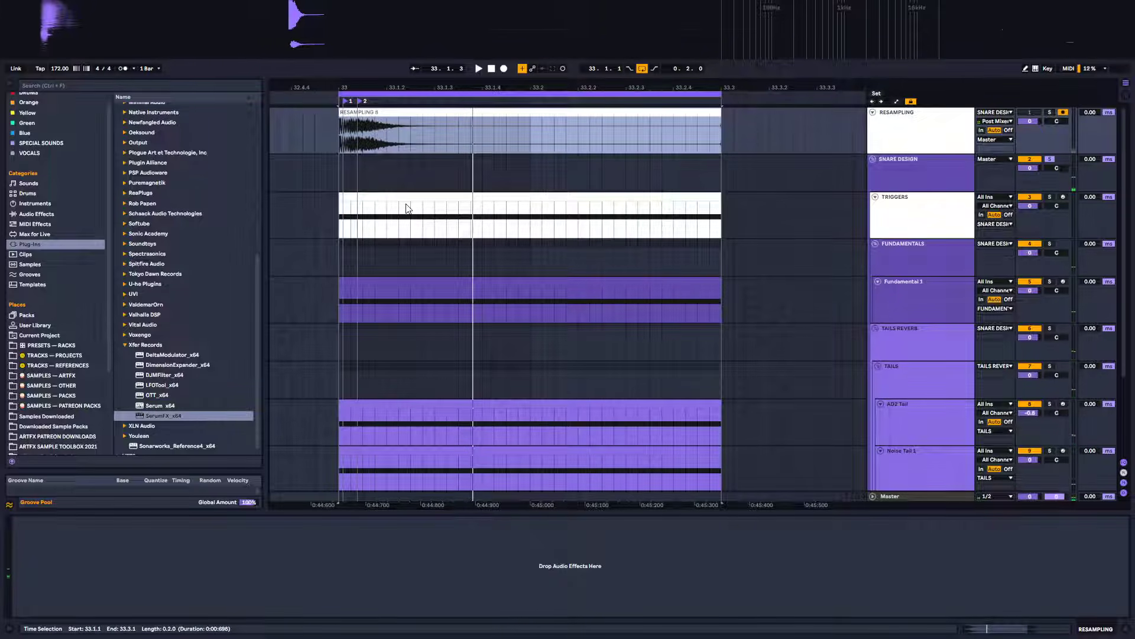
key(space)
key(space)
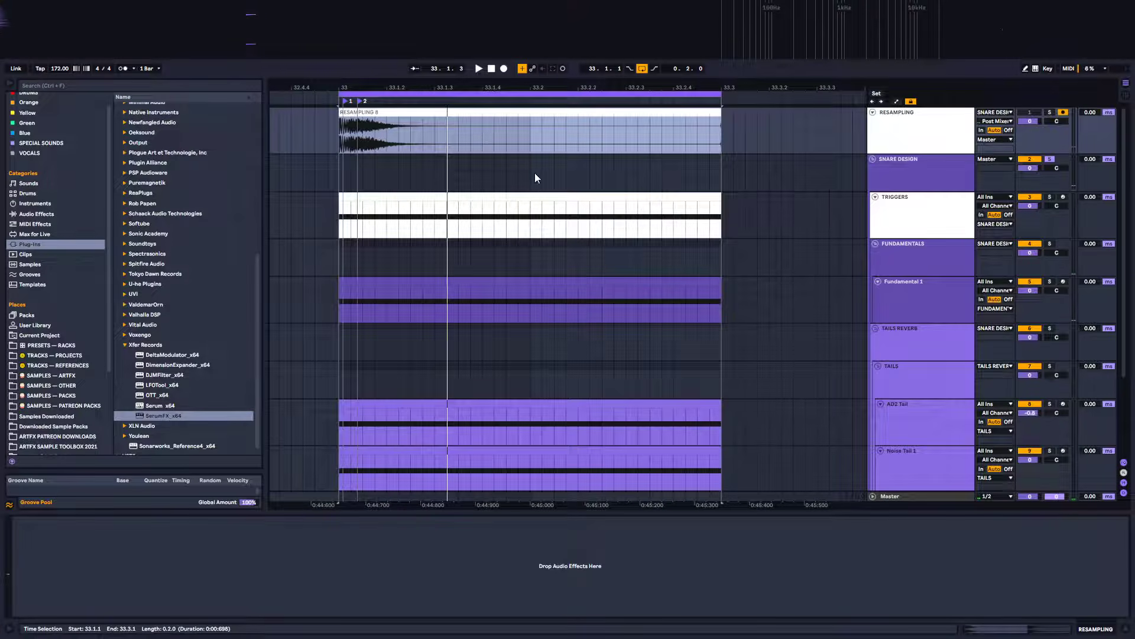
key(space)
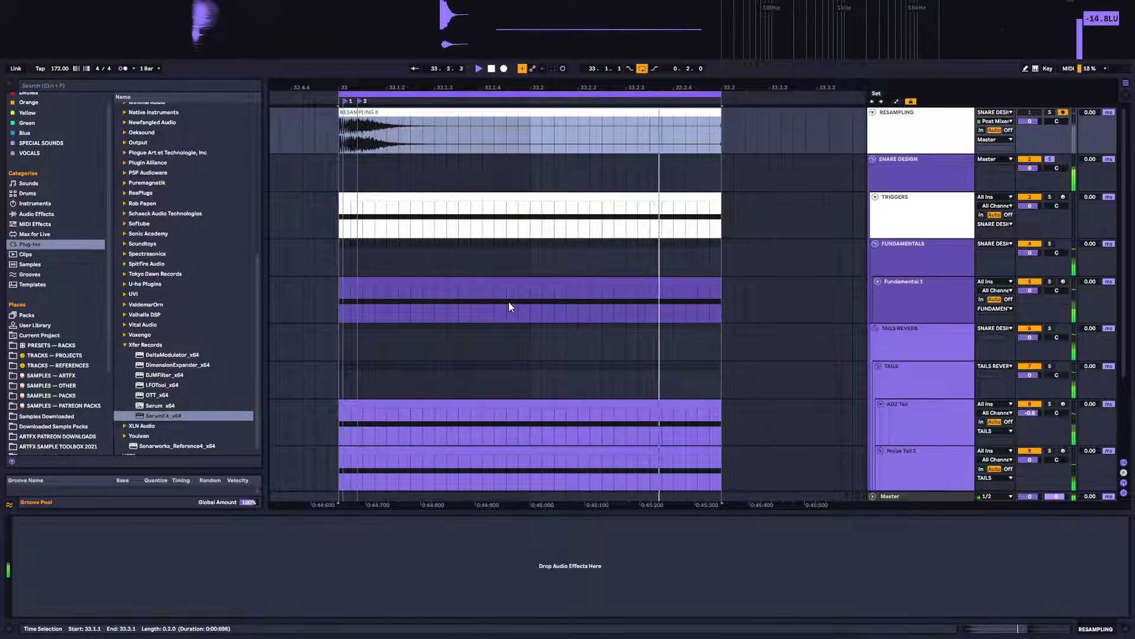
key(space)
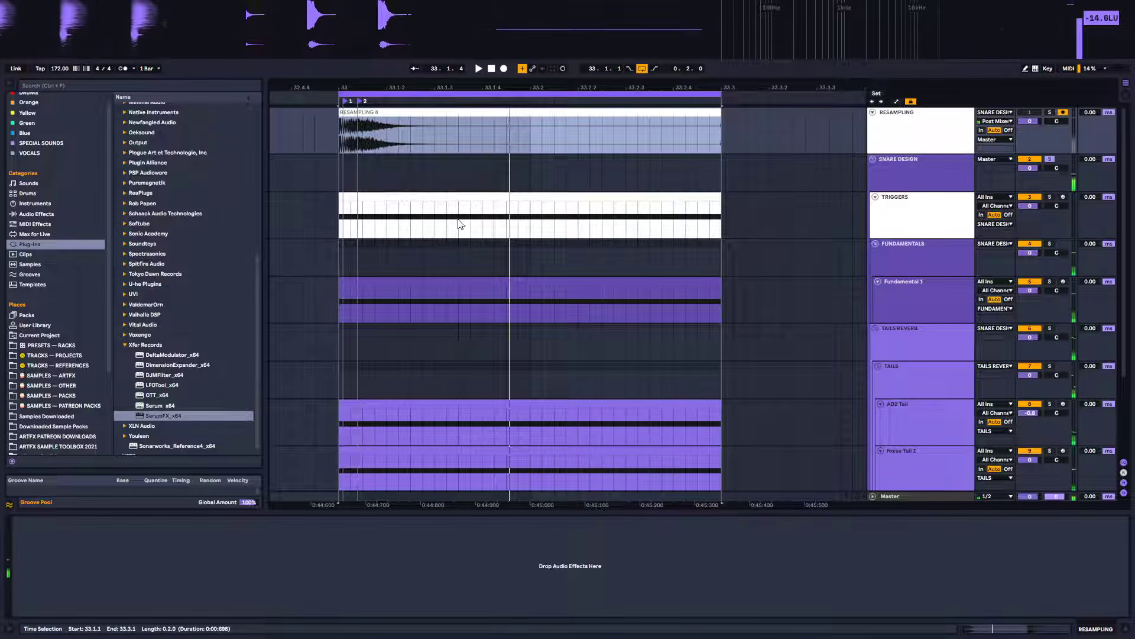
click(937, 258)
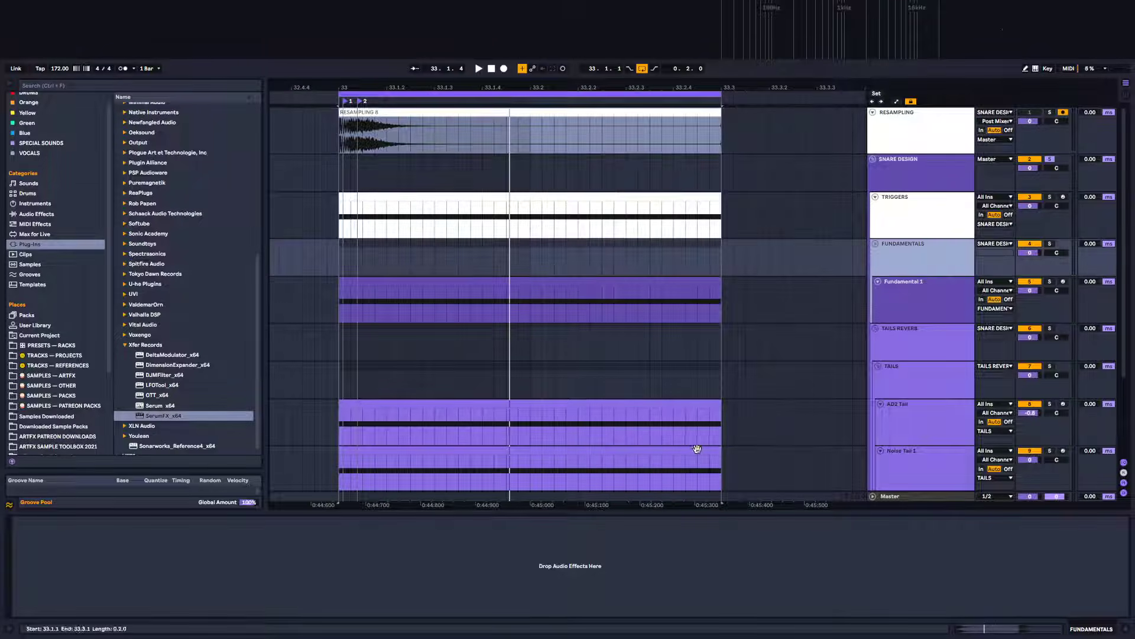
click(990, 625)
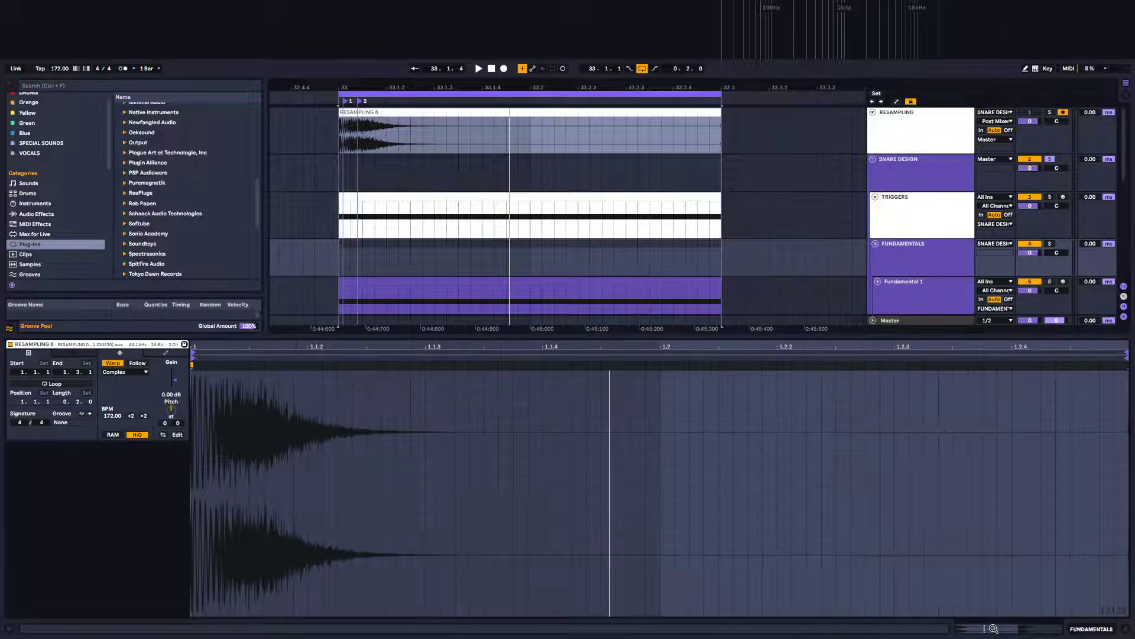
click(1114, 634)
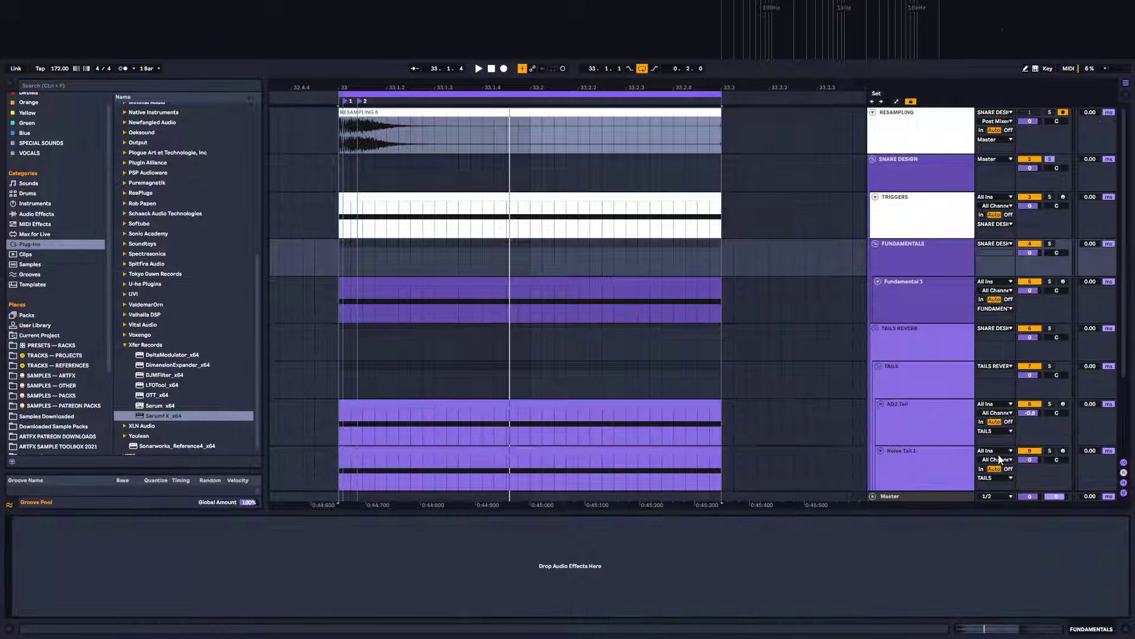
click(907, 259)
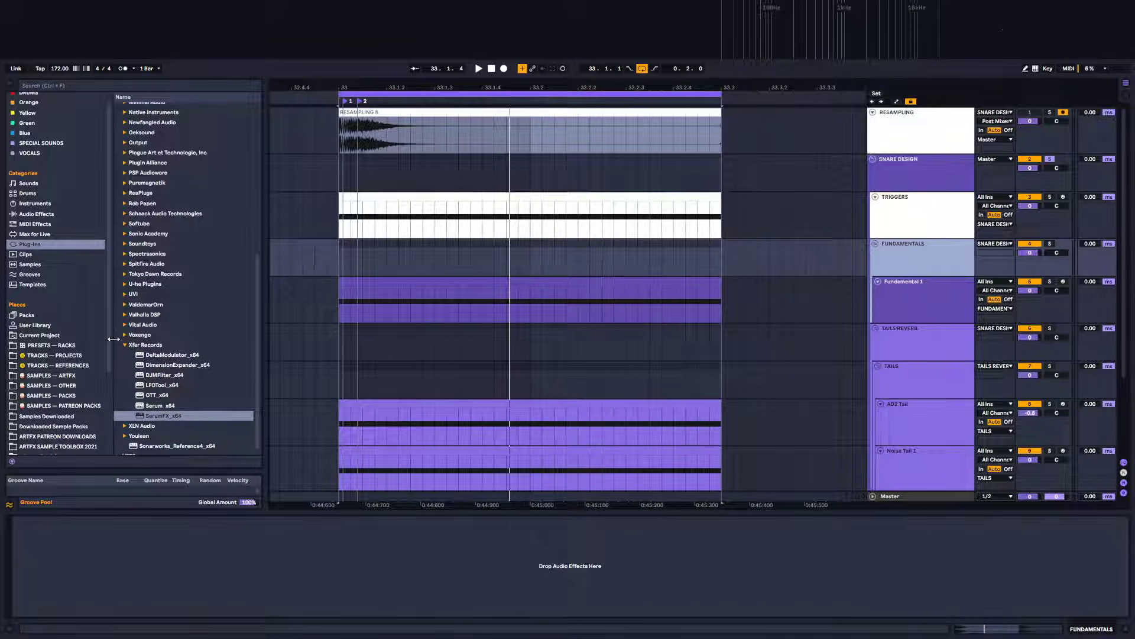
Insert ValhallaRoom from the Valhalla DSP plug-ins at the start of the SNARE DESIGN device chain
scroll(136, 324, down, 1)
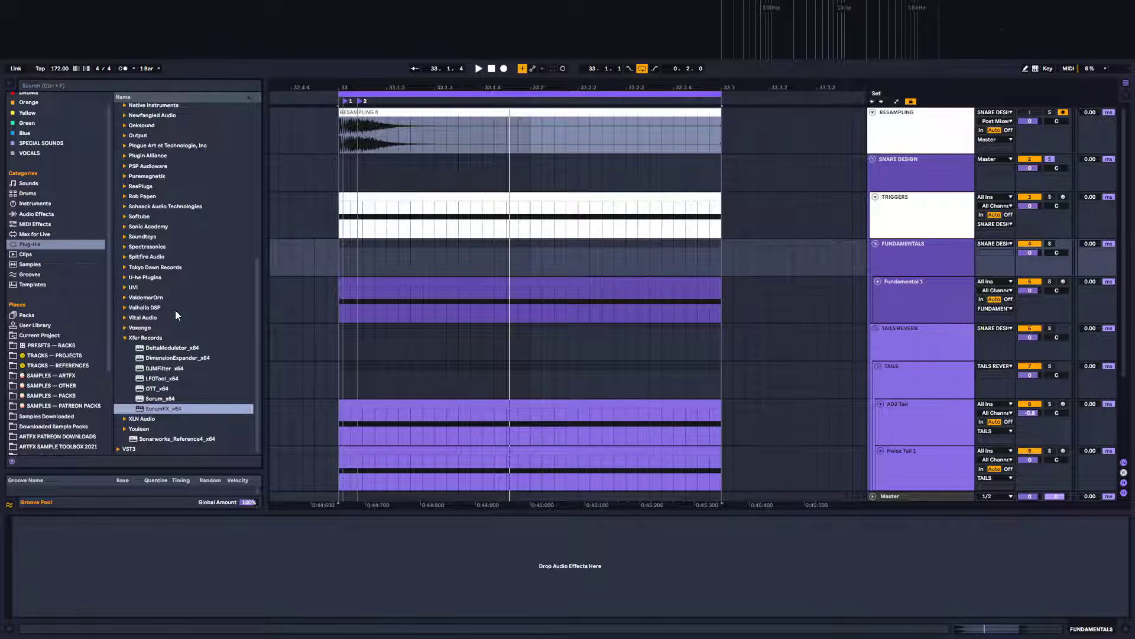
click(122, 307)
drag(173, 407, 1025, 331)
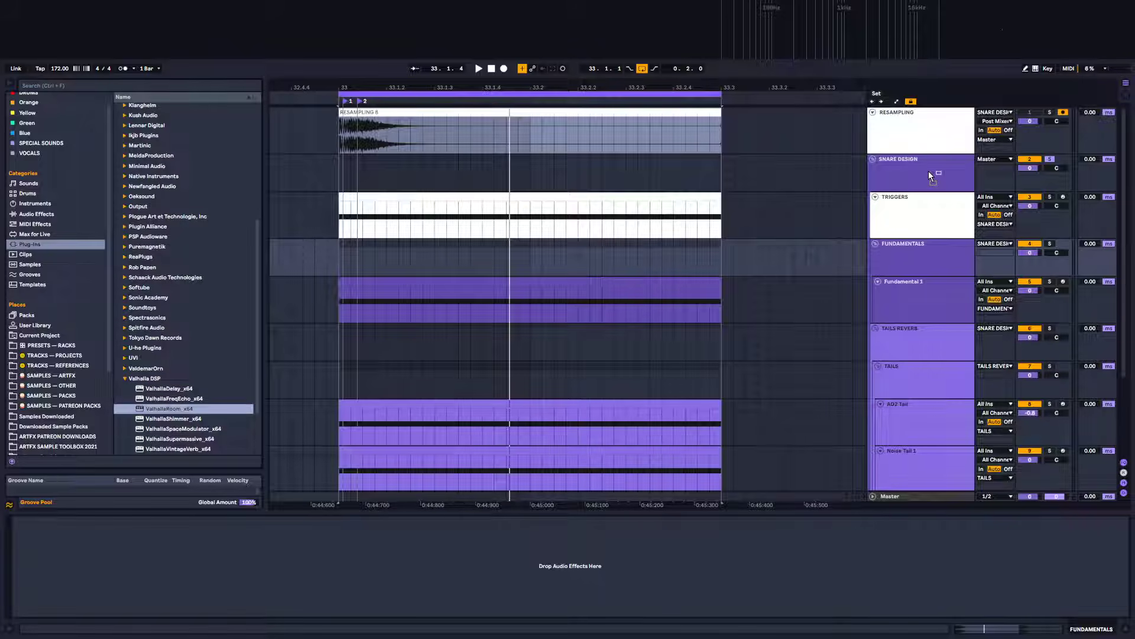
drag(928, 171, 928, 171)
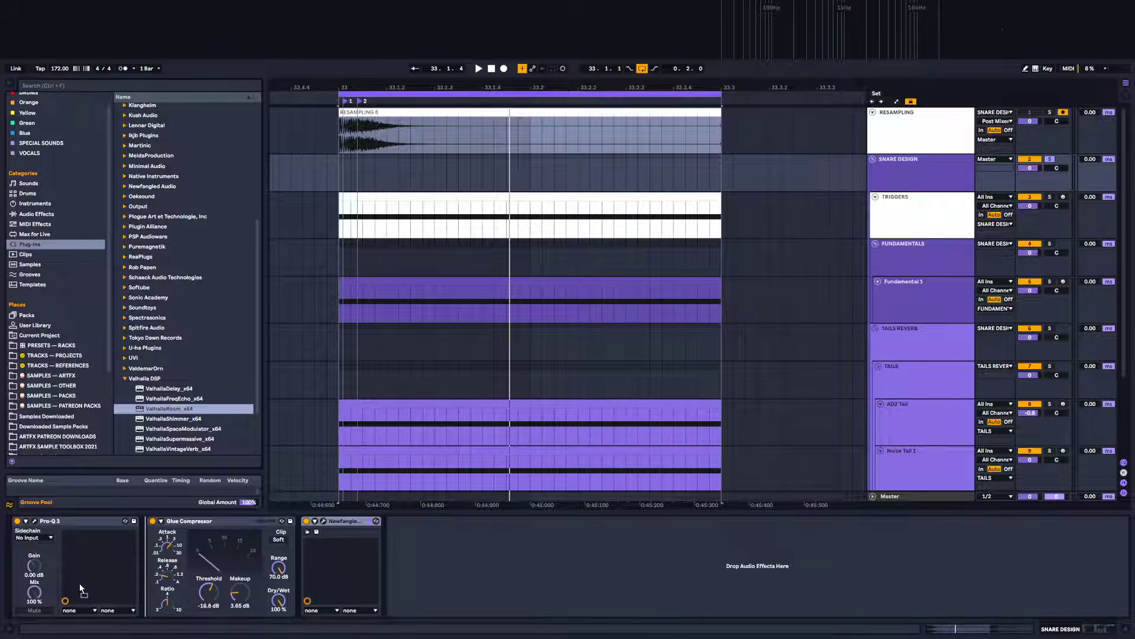
drag(80, 585, 24, 576)
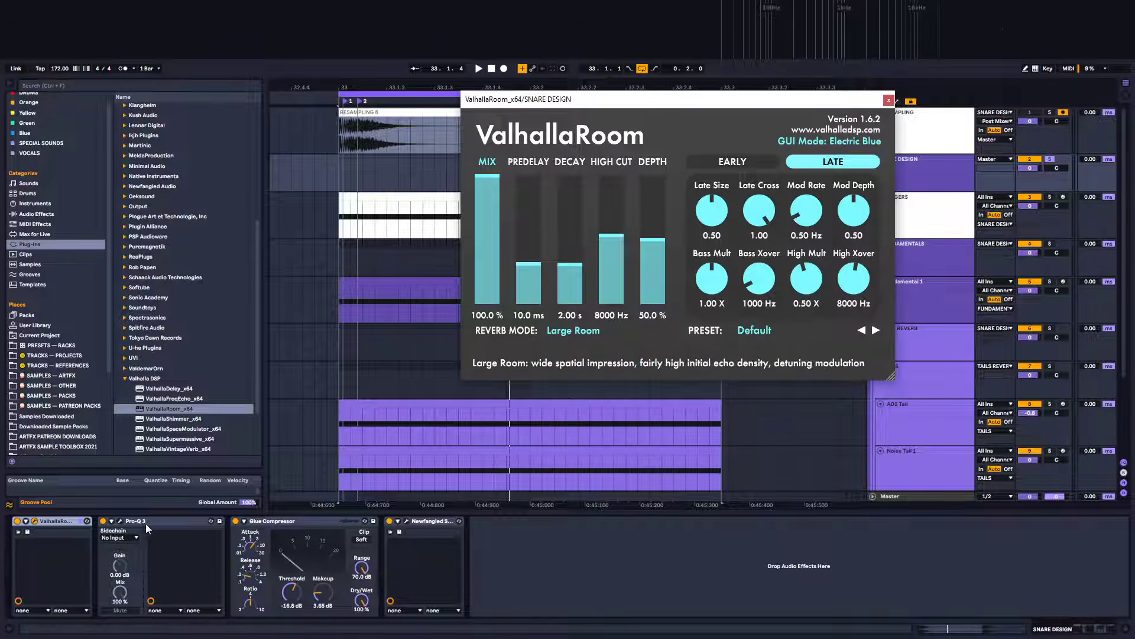
Group ValhallaRoom into an Audio Effect Rack and duplicate its chain to make two chains
click(59, 523)
key(ctrl+g)
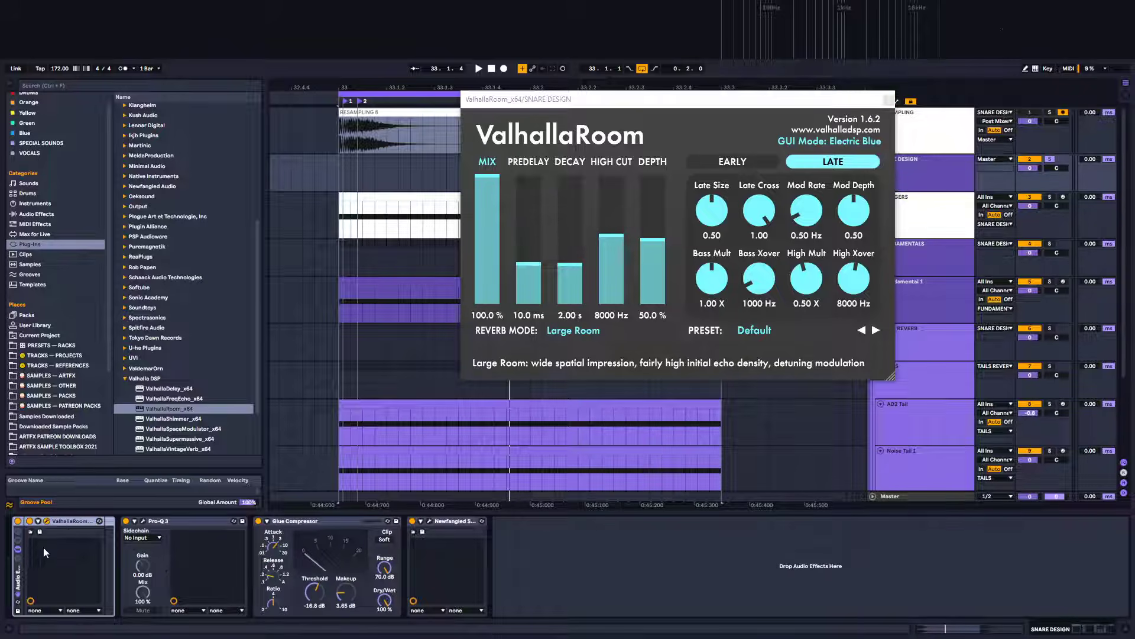
click(18, 559)
right_click(57, 562)
click(80, 570)
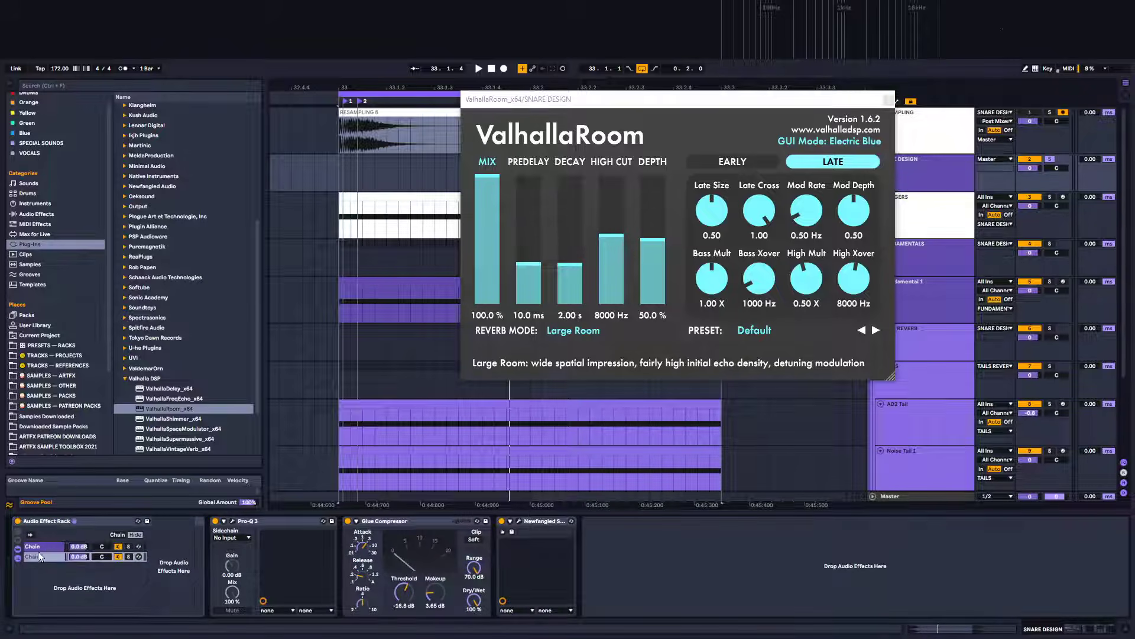
Rename the rack's two chains WET and THRU
key(ctrl+r)
text(THGRU)
key(BackSpace)
key(BackSpace)
key(Up)
key(ctrl+r)
text(WET)
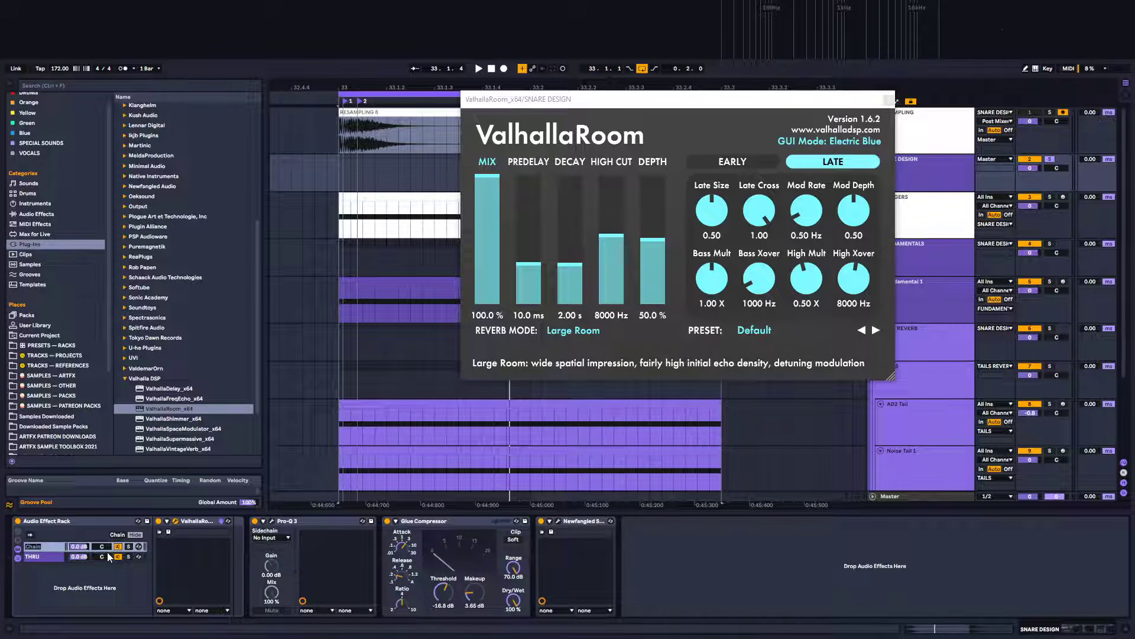
key(Return)
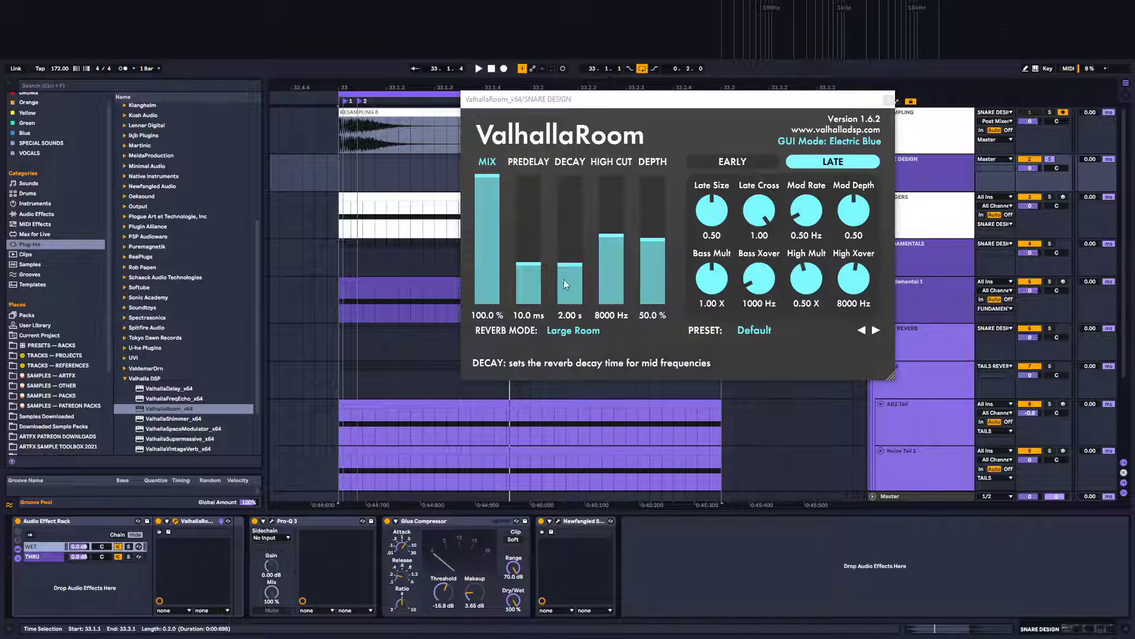
Play the snare and shorten ValhallaRoom's decay to about 0.3 s with the Large Chamber reverb mode
key(space)
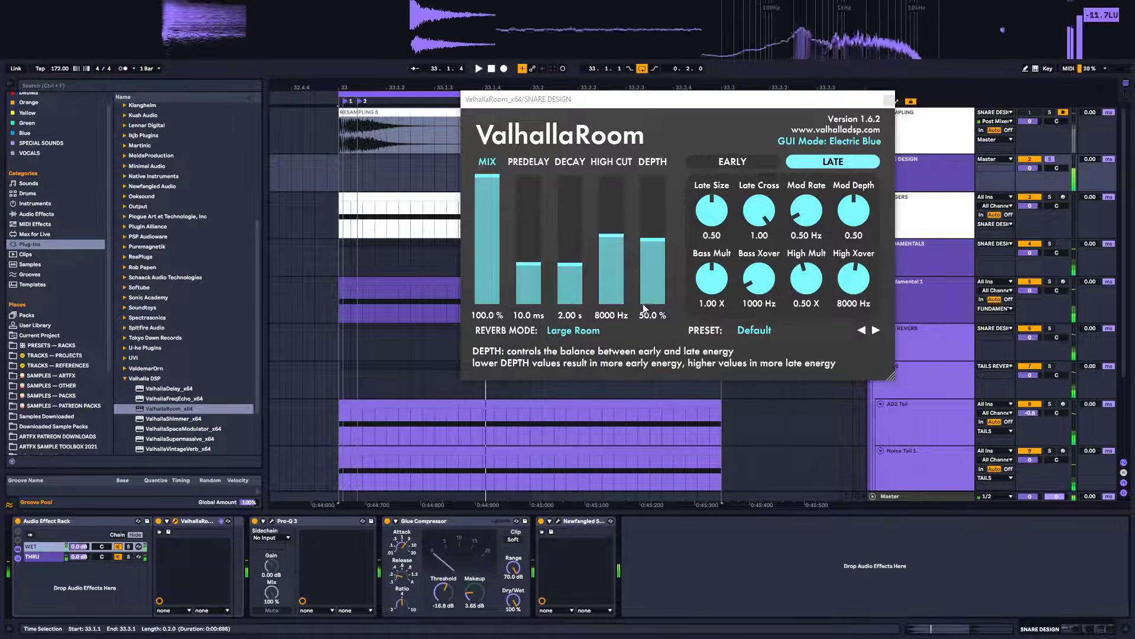
click(581, 284)
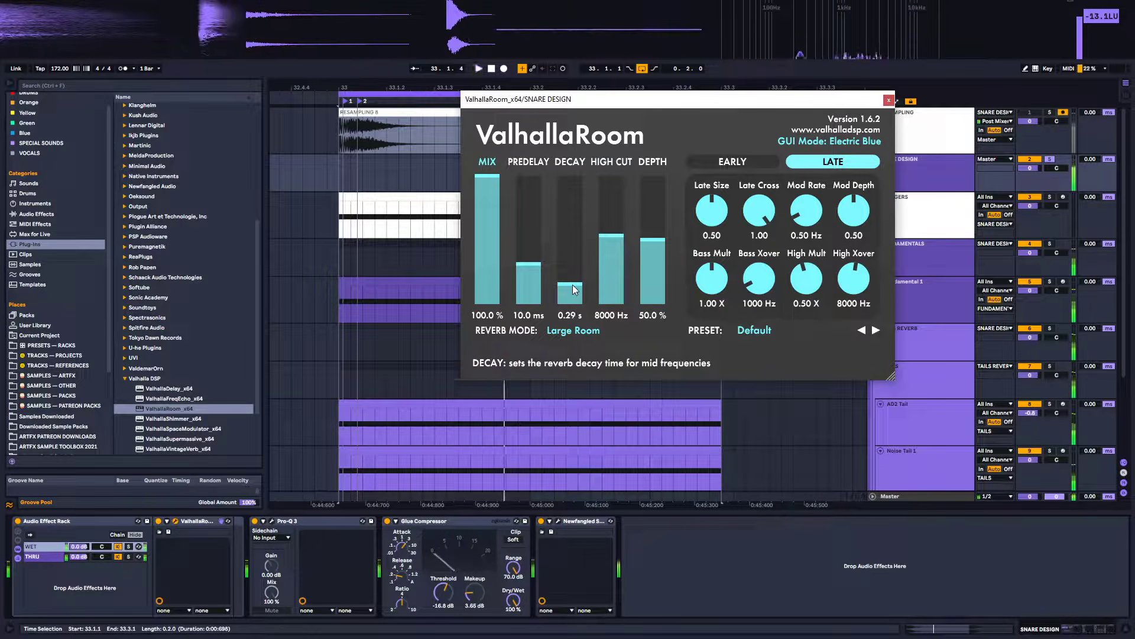
click(565, 331)
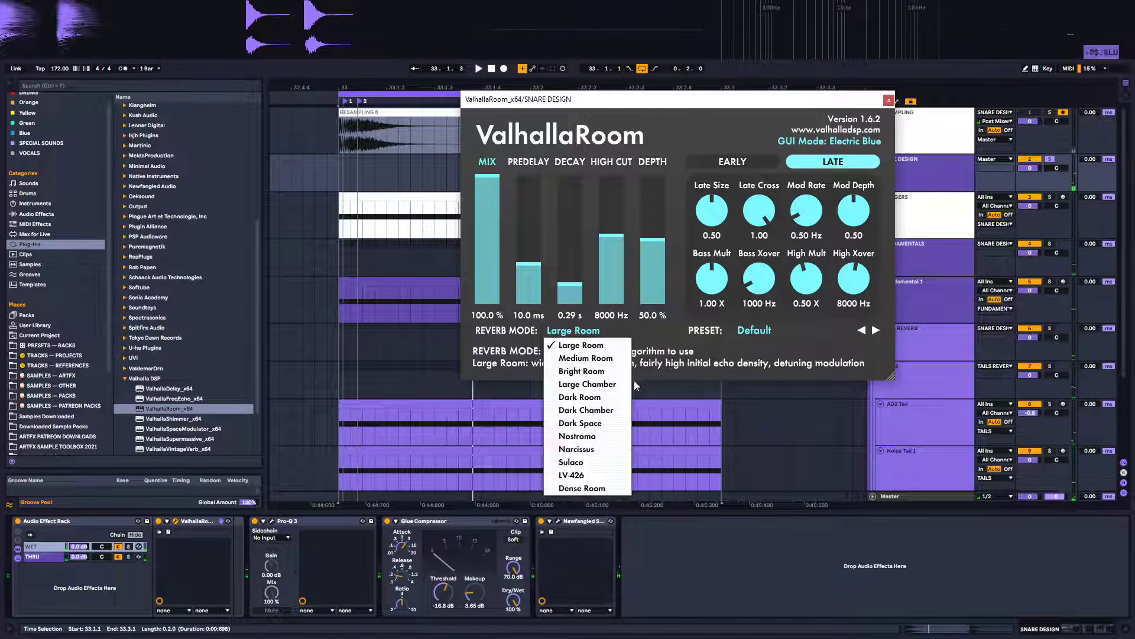
click(586, 384)
click(574, 281)
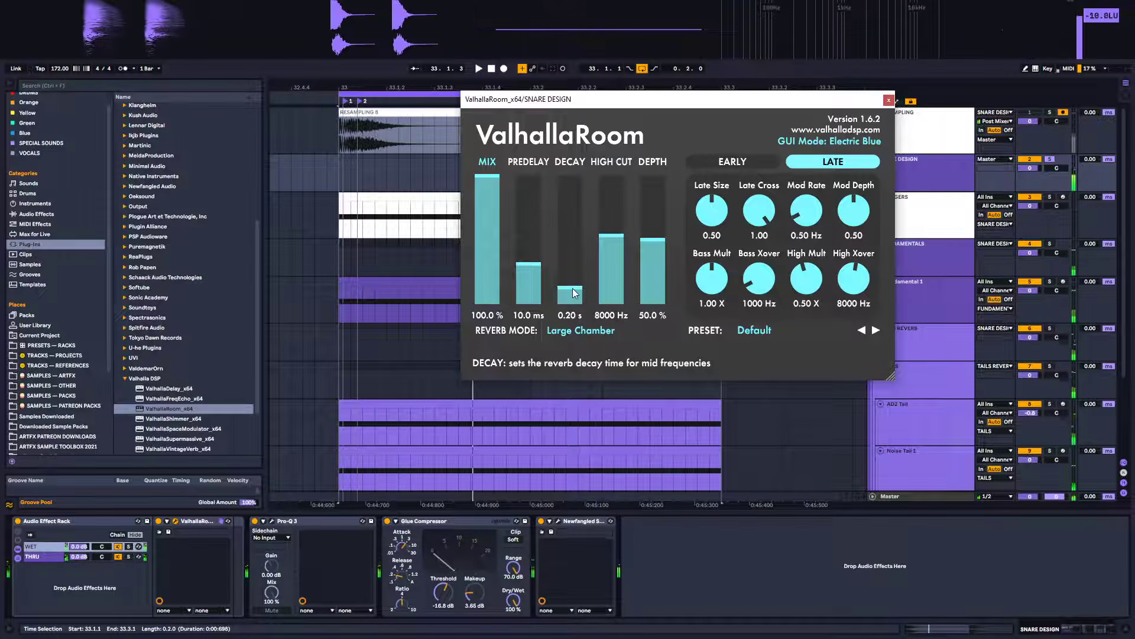
drag(575, 280, 574, 283)
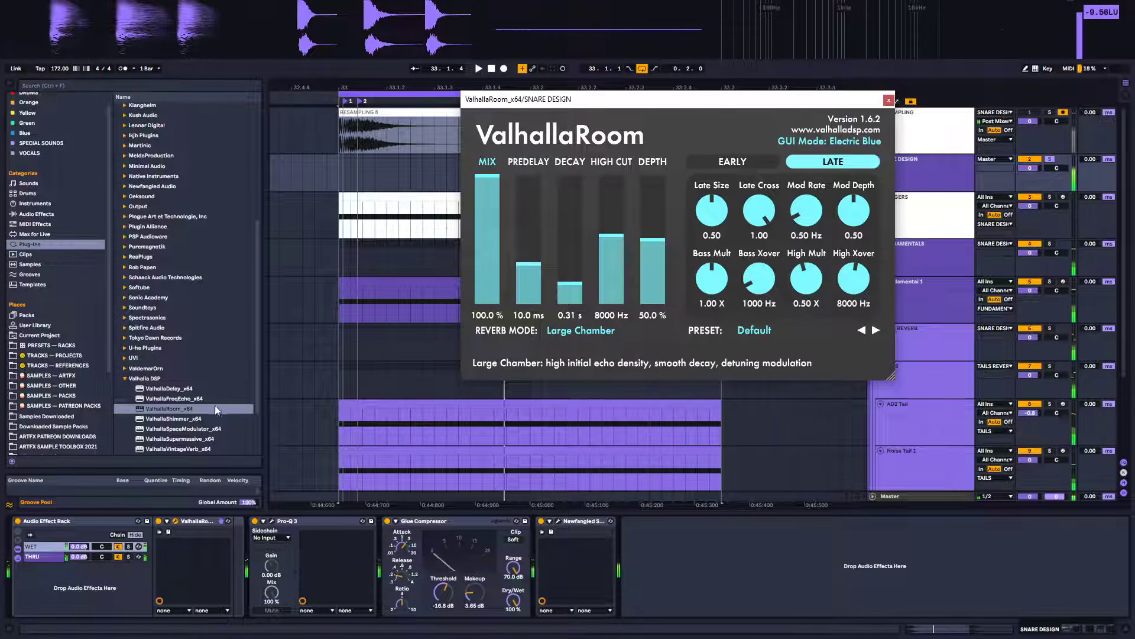
Replace ValhallaRoom with ValhallaVintageVerb in the WET chain by deleting the ValhallaRoom device
scroll(176, 416, down, 3)
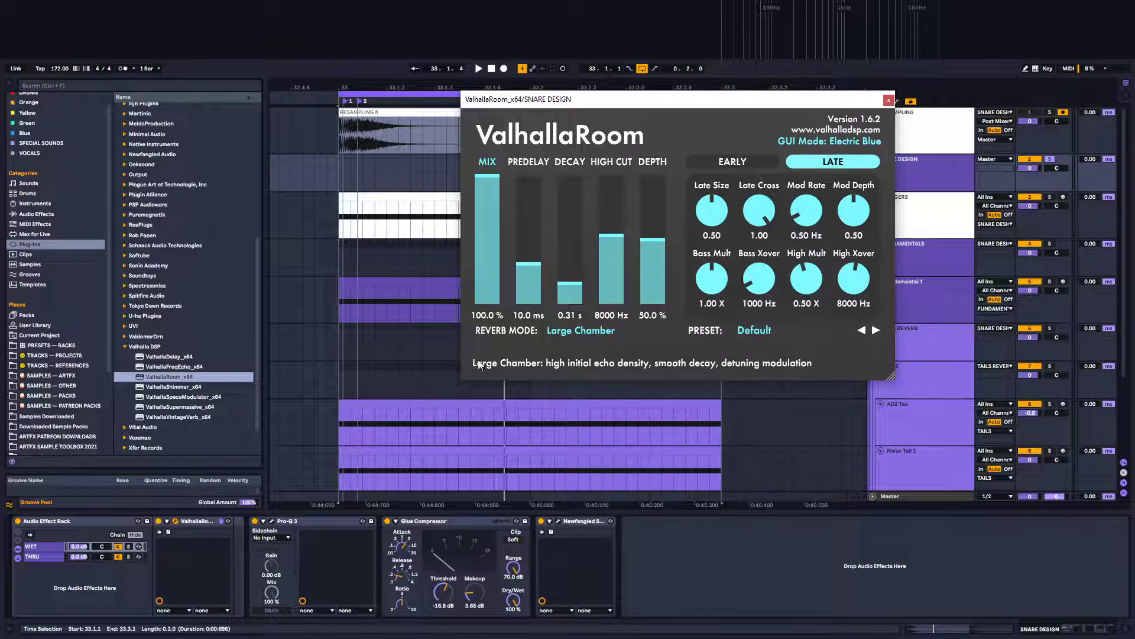
click(581, 330)
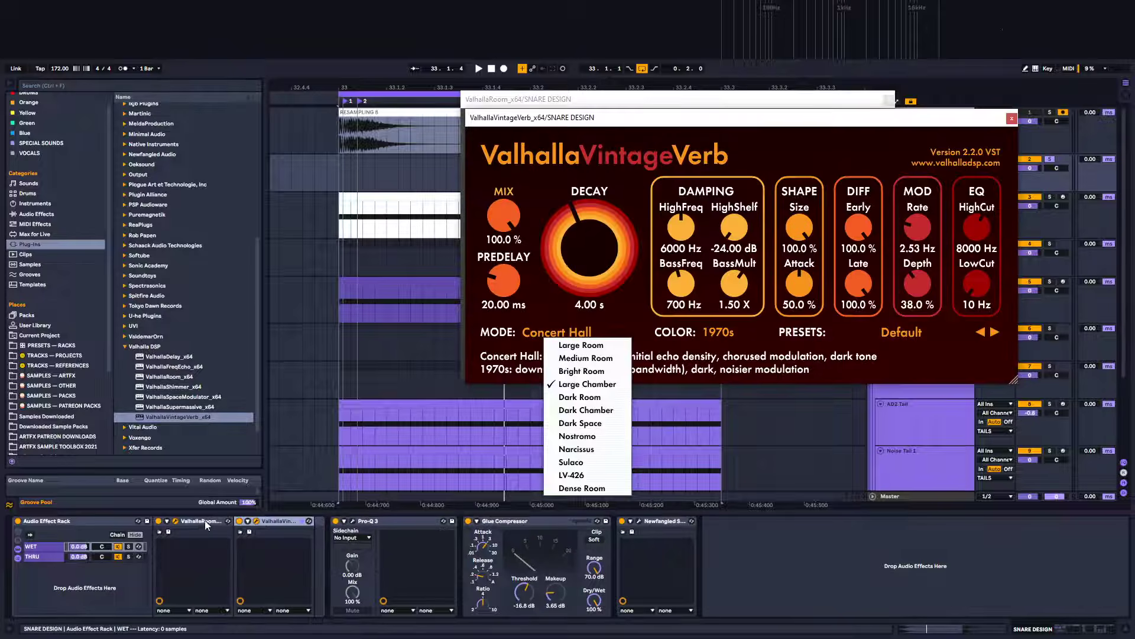
click(192, 523)
key(Delete)
Set VintageVerb's mode to Plate and its decay to about 0.21 s, playing the snare
click(571, 344)
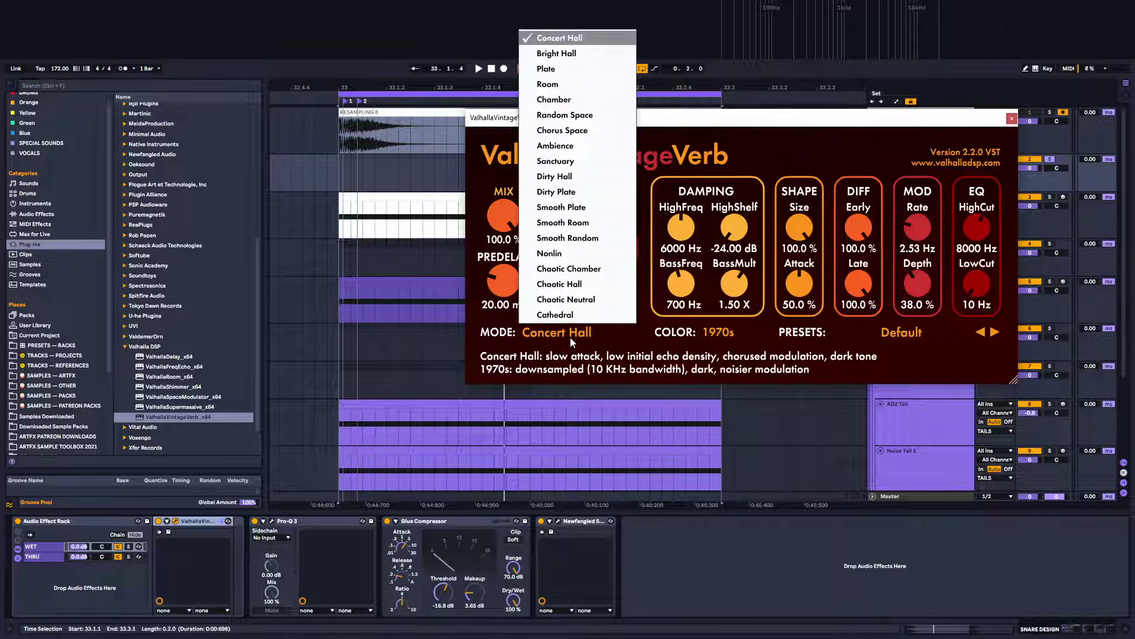
click(553, 72)
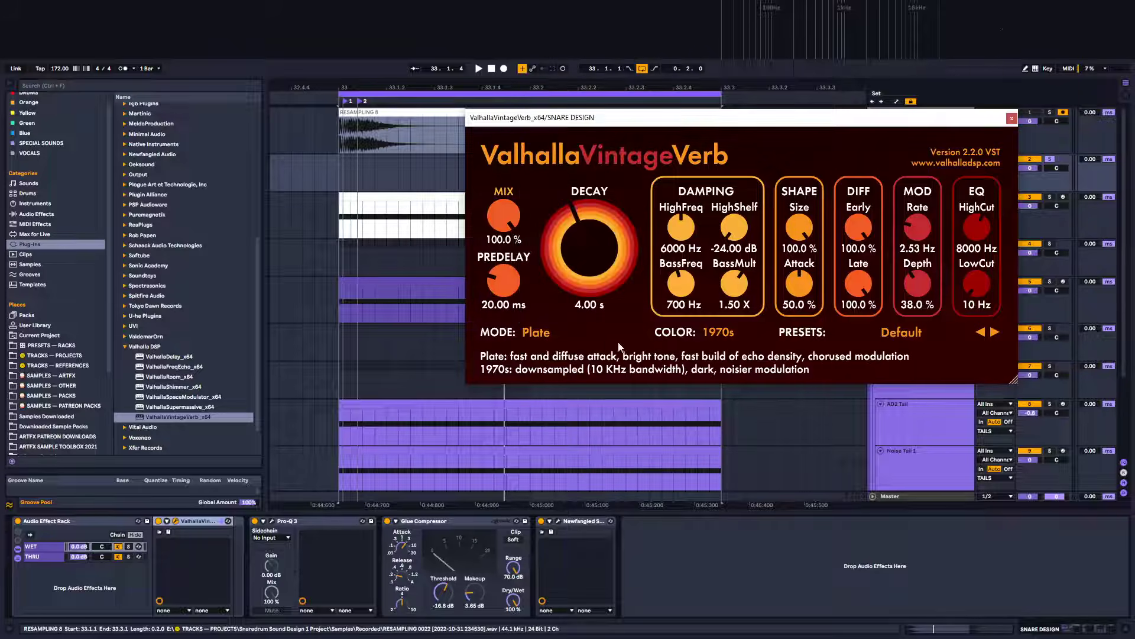
drag(585, 243, 577, 271)
key(space)
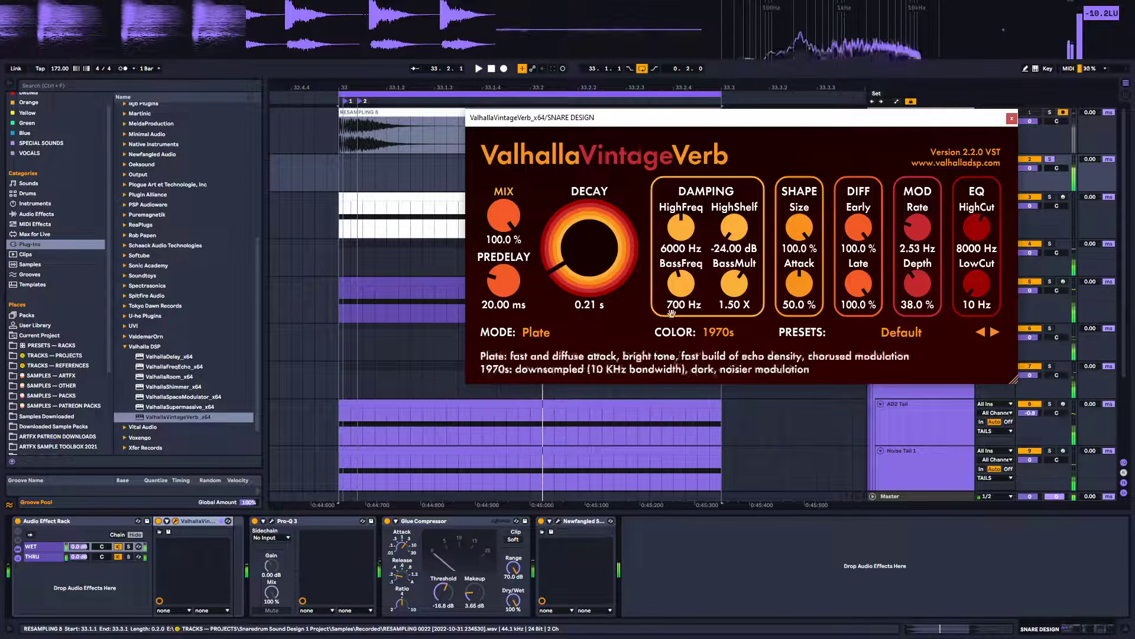
Reduce VintageVerb's Size to about 11.6 % and decay to 0.20 s while auditioning
drag(799, 227, 769, 324)
key(space)
drag(799, 227, 794, 262)
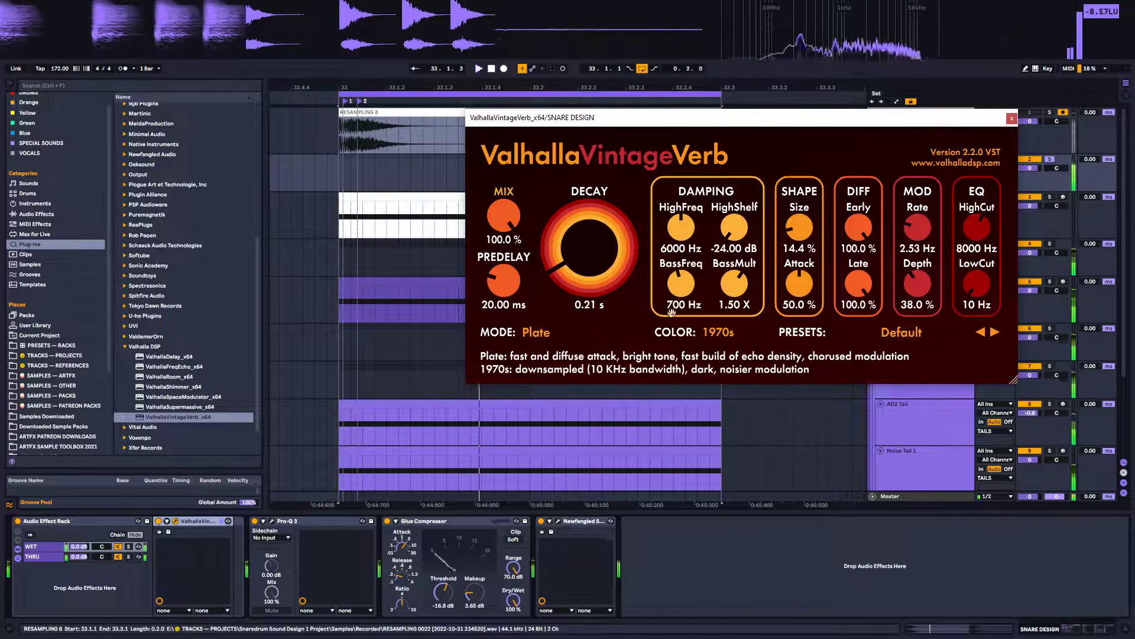
drag(799, 227, 799, 232)
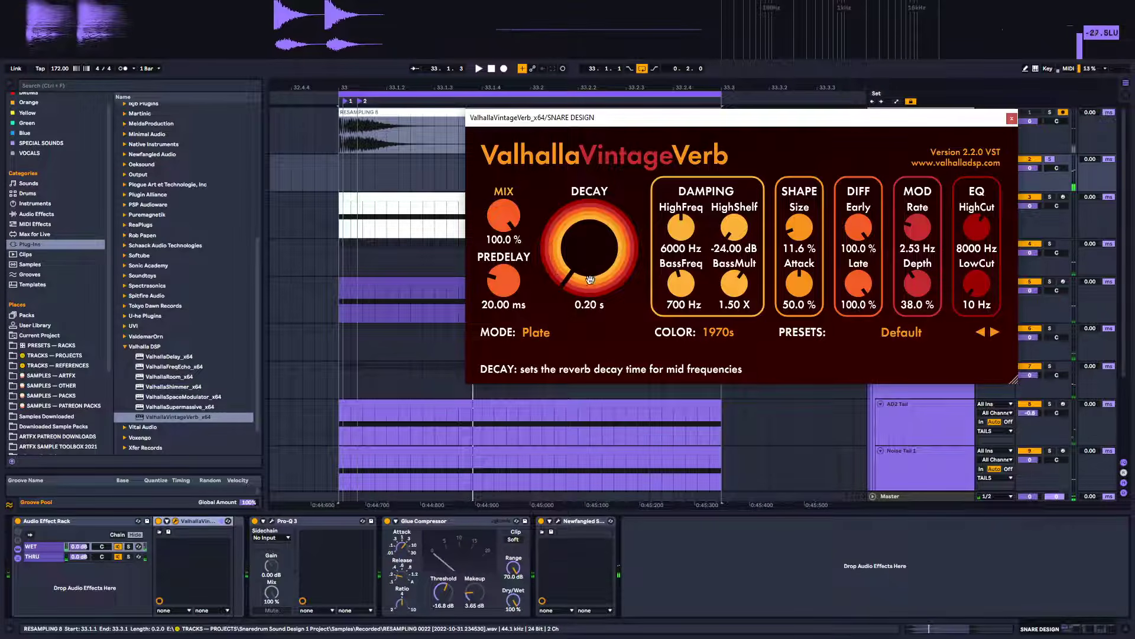
Switch VintageVerb's color to NOW and lower the predelay to about 13.34 ms
click(721, 331)
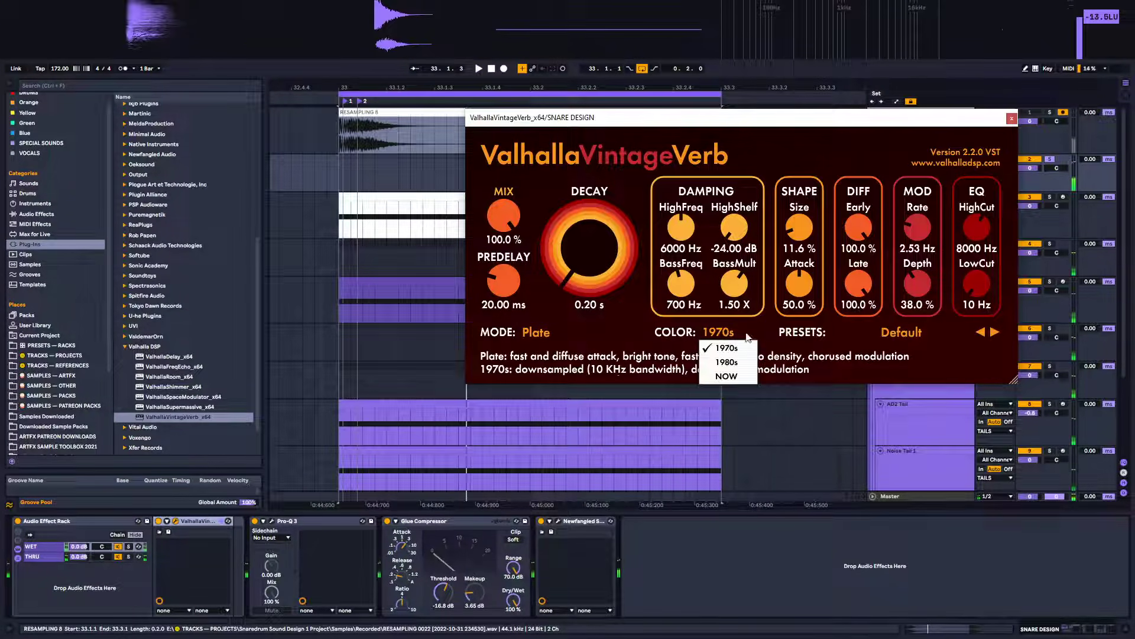
click(732, 376)
drag(504, 281, 510, 307)
Set Attack to about 30.8 %, BassMult to 0.77 X and HighShelf to about -4.13 dB
drag(805, 294, 802, 287)
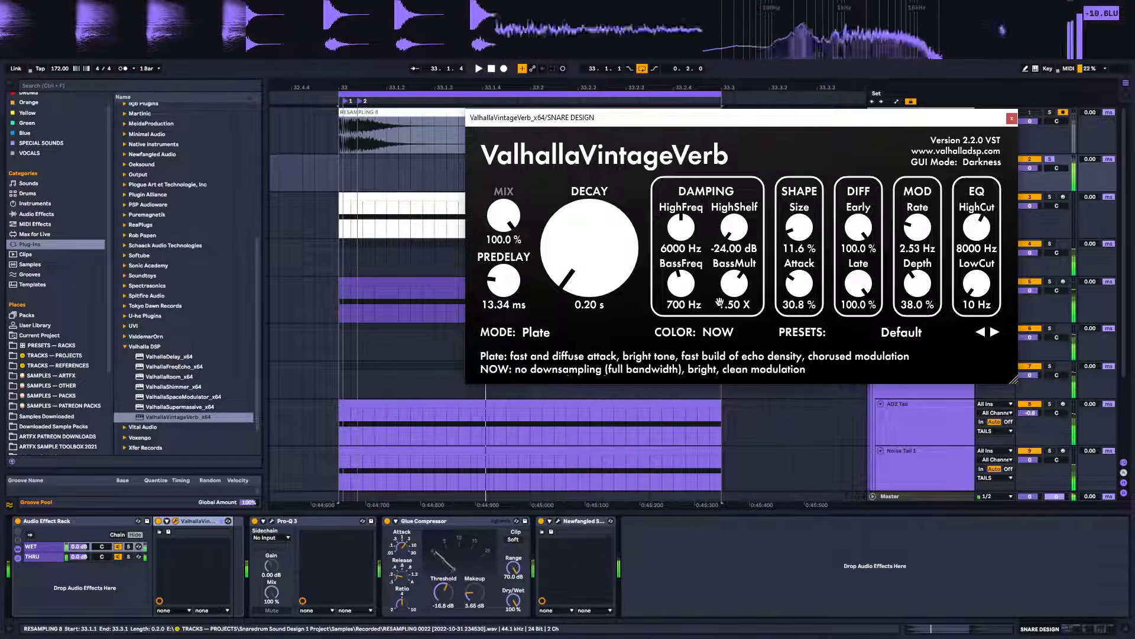
mouse_move(719, 302)
mouse_down()
mouse_move(725, 330)
mouse_move(728, 319)
mouse_up()
drag(734, 227, 736, 178)
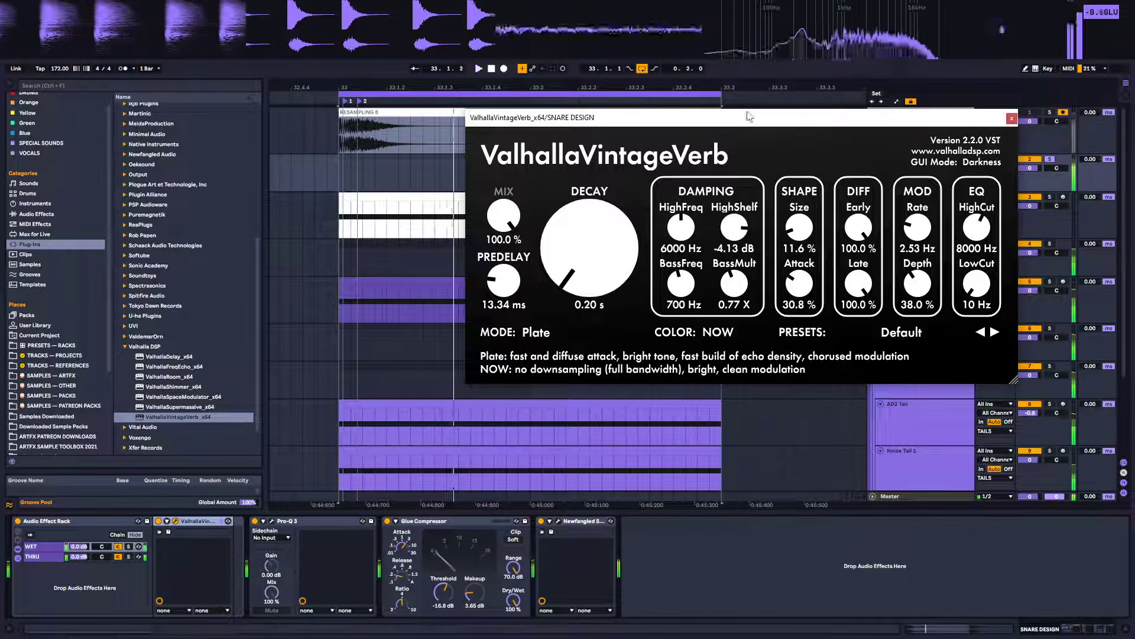
Raise the LowCut to about 700 Hz and the Mod Depth to 0.0 %, then play the snare
drag(977, 285, 980, 249)
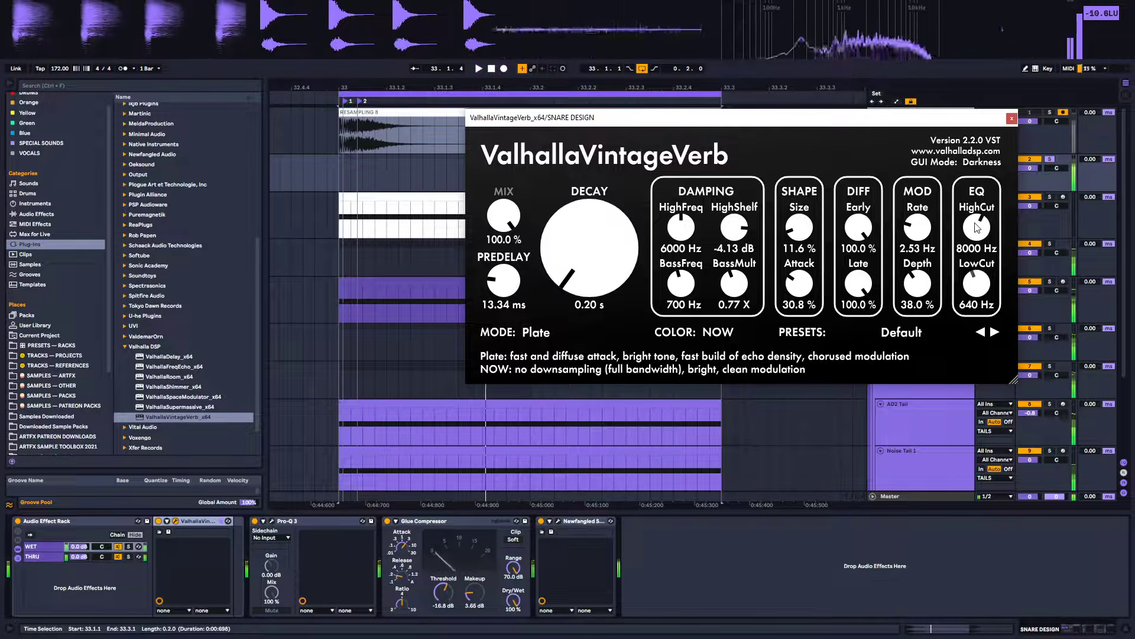
drag(918, 278, 922, 319)
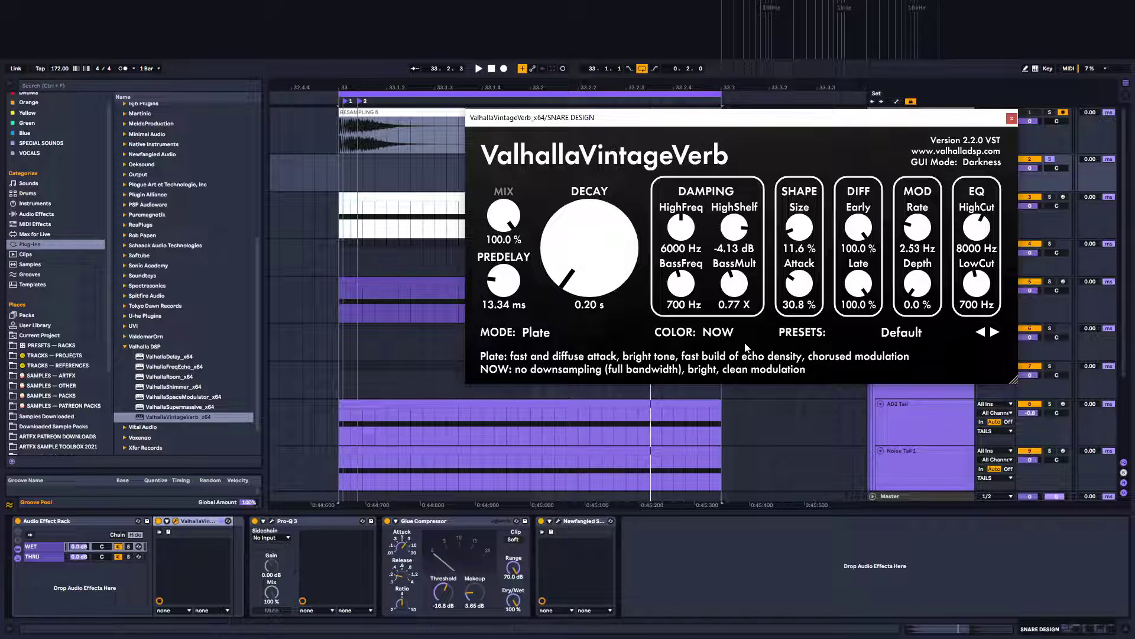
key(space)
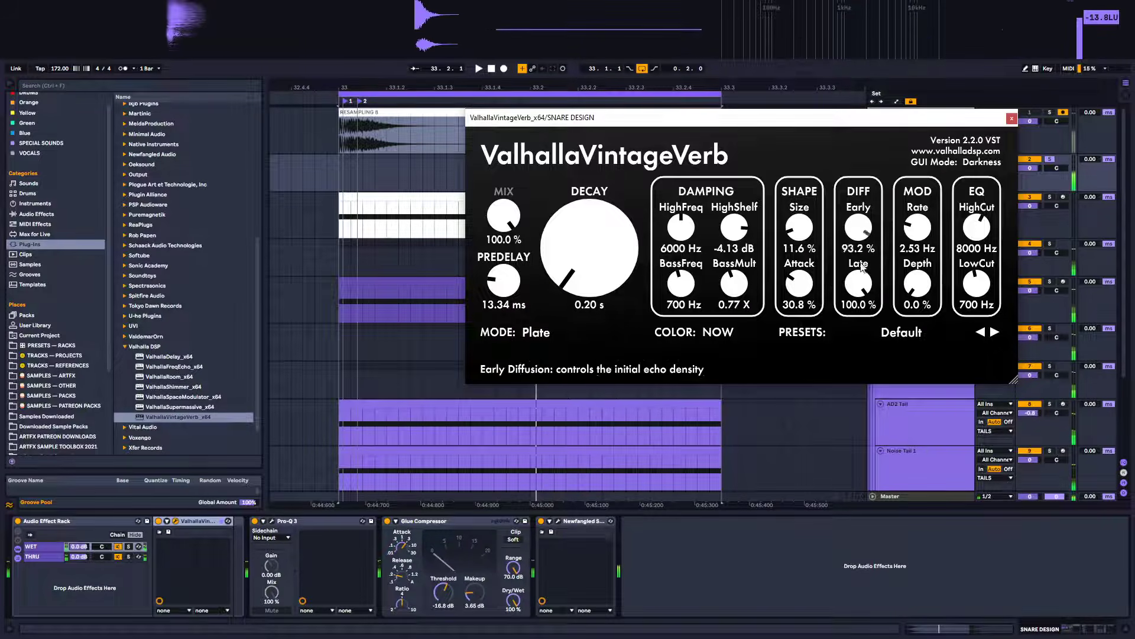
Try lowering the Early and Late diffusion, returning both to 100 %
drag(859, 228, 858, 330)
drag(858, 228, 893, 162)
drag(859, 284, 859, 402)
drag(859, 284, 893, 221)
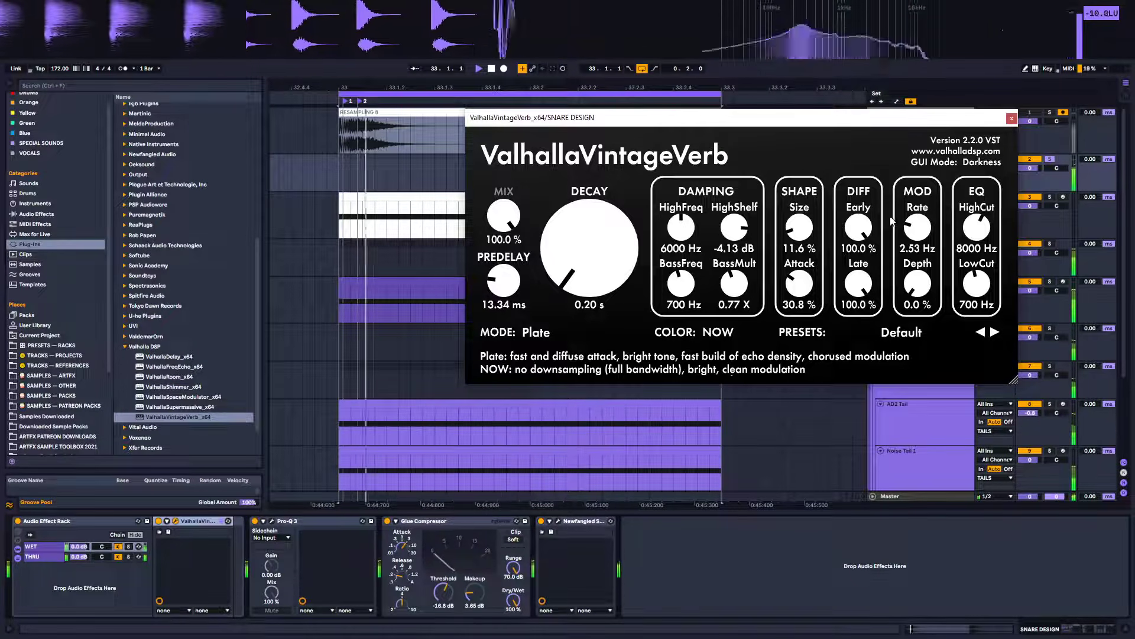
Audition the Room, Chamber and Random Space modes, returning VintageVerb to Plate
click(523, 333)
click(571, 94)
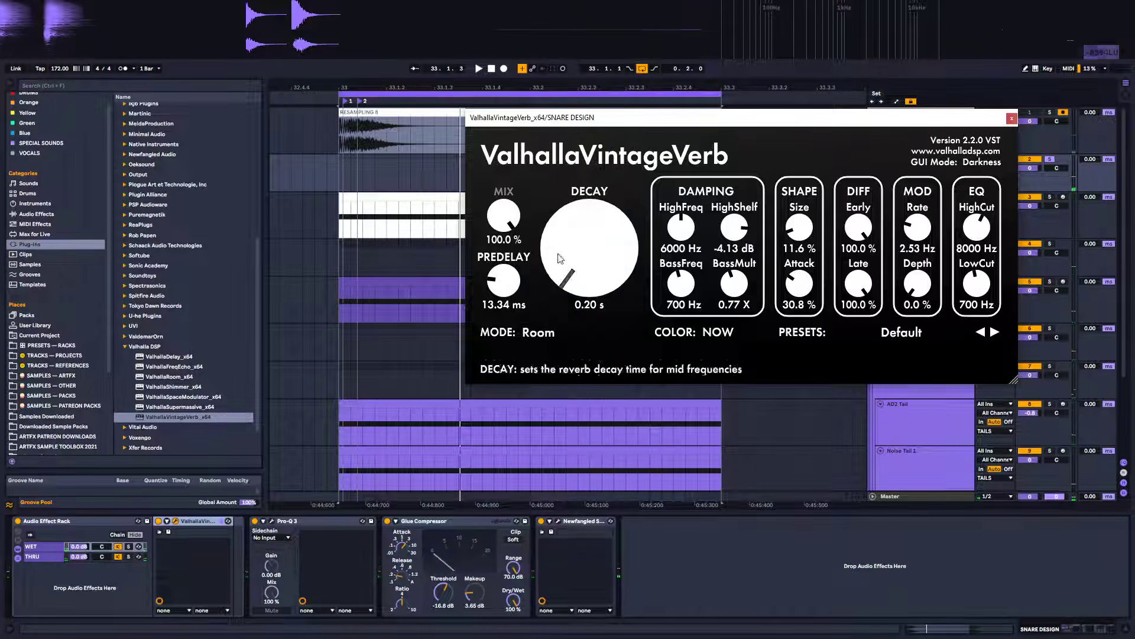
click(550, 332)
click(567, 100)
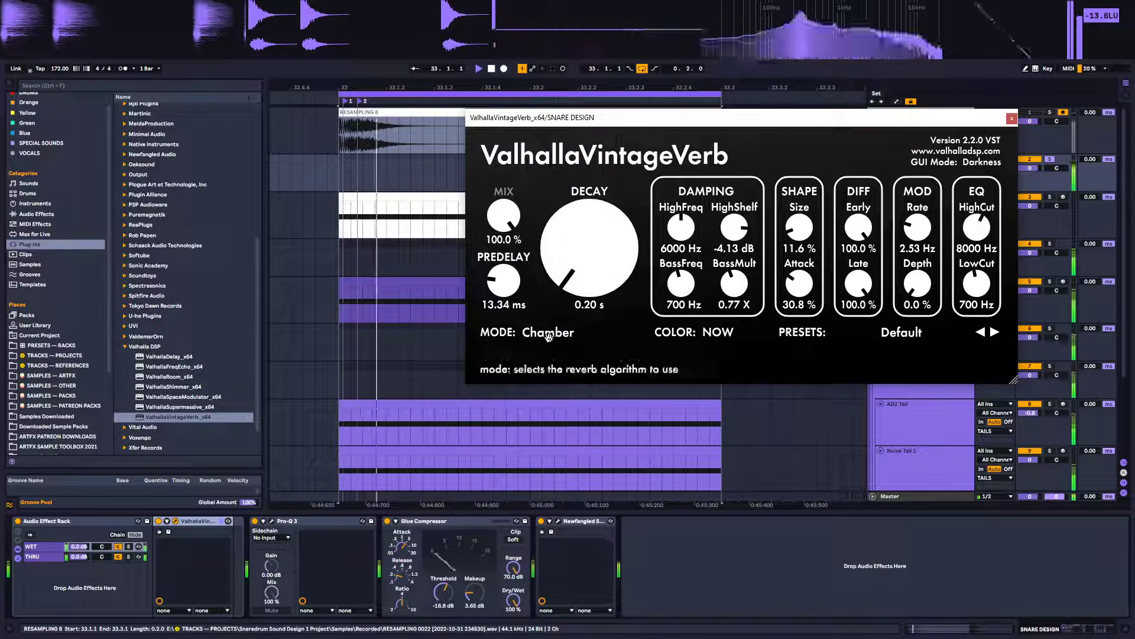
click(550, 333)
click(556, 115)
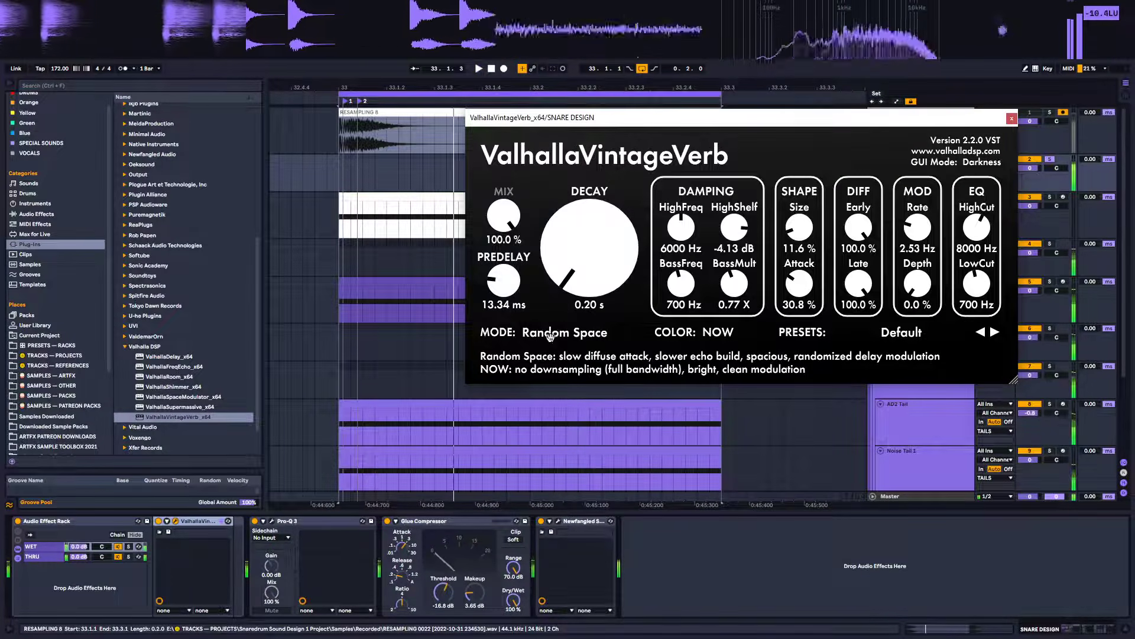
click(550, 332)
click(553, 84)
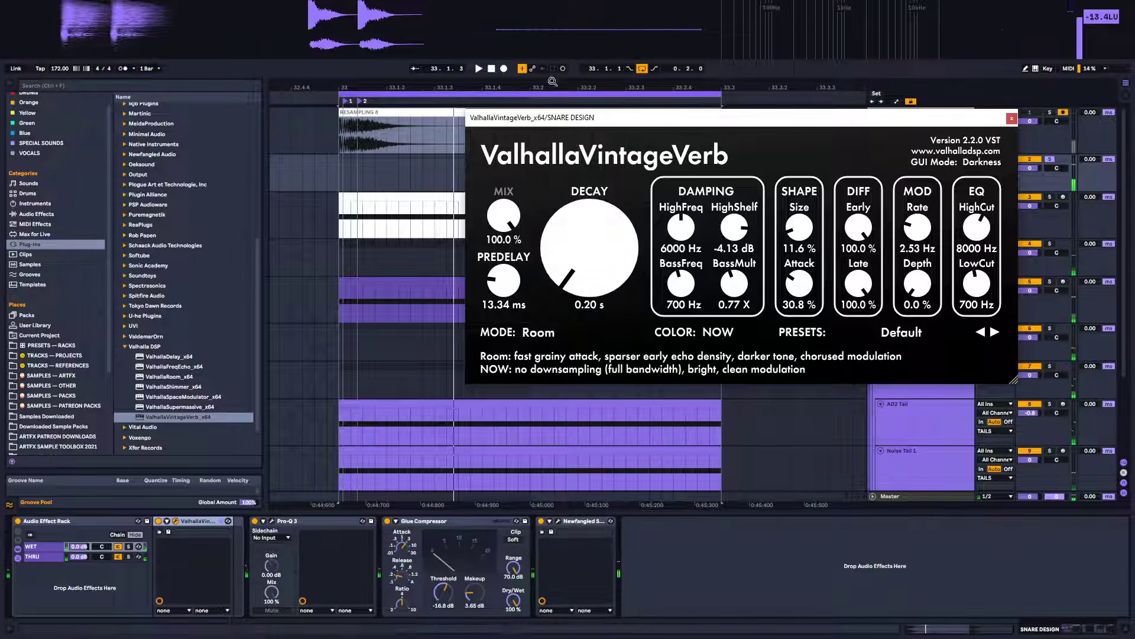
click(550, 332)
click(551, 74)
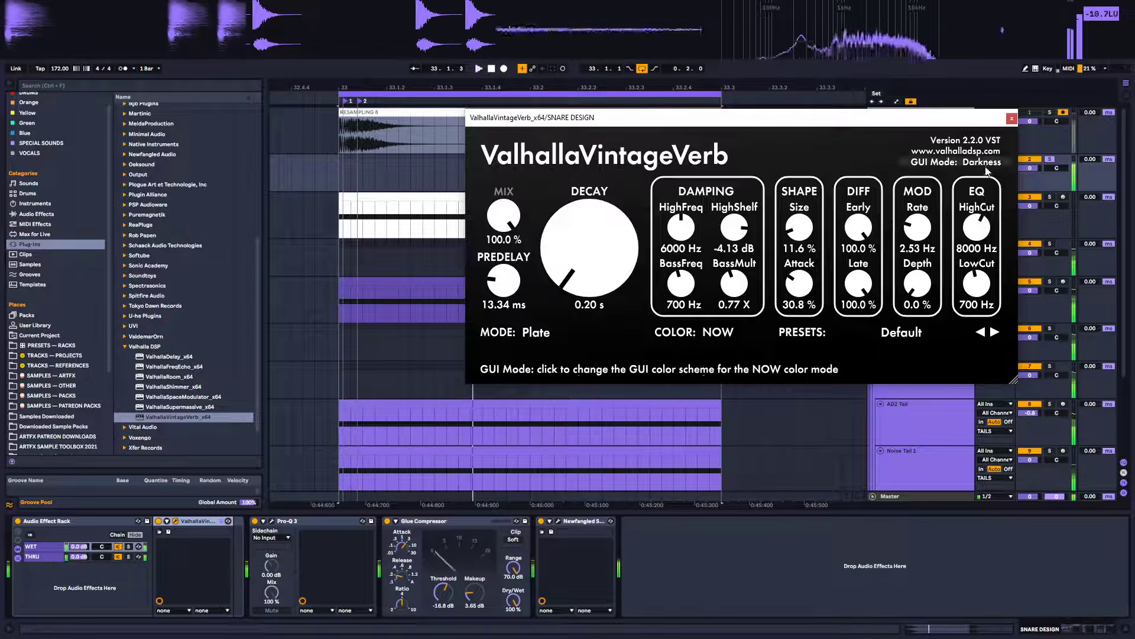
Add a Utility device after VintageVerb in the WET chain
click(1012, 118)
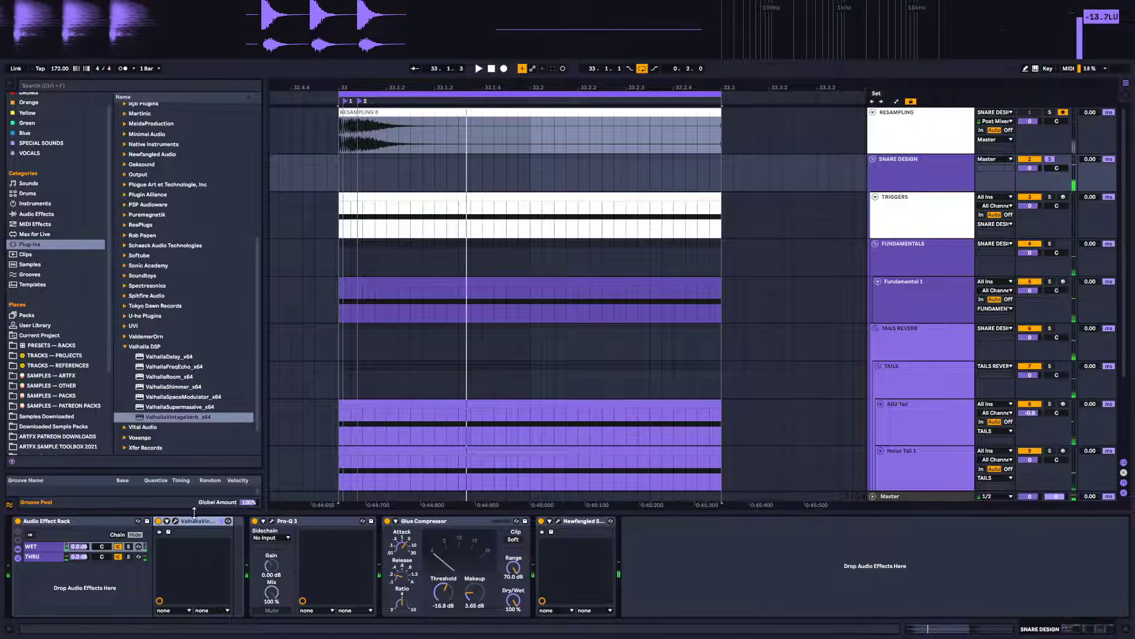
click(129, 547)
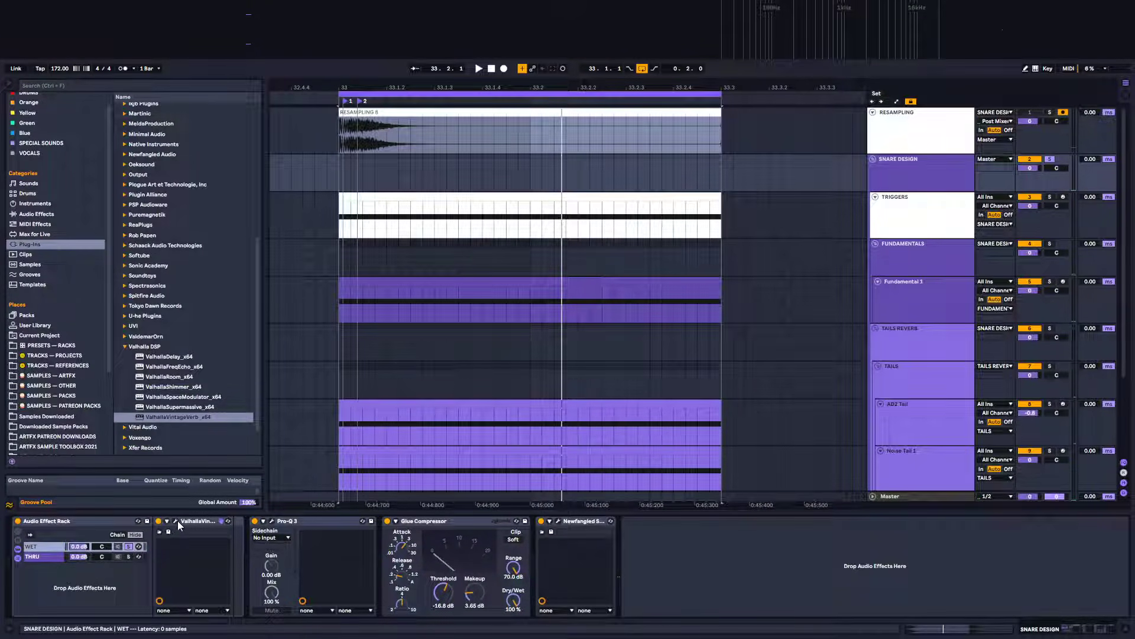
click(29, 215)
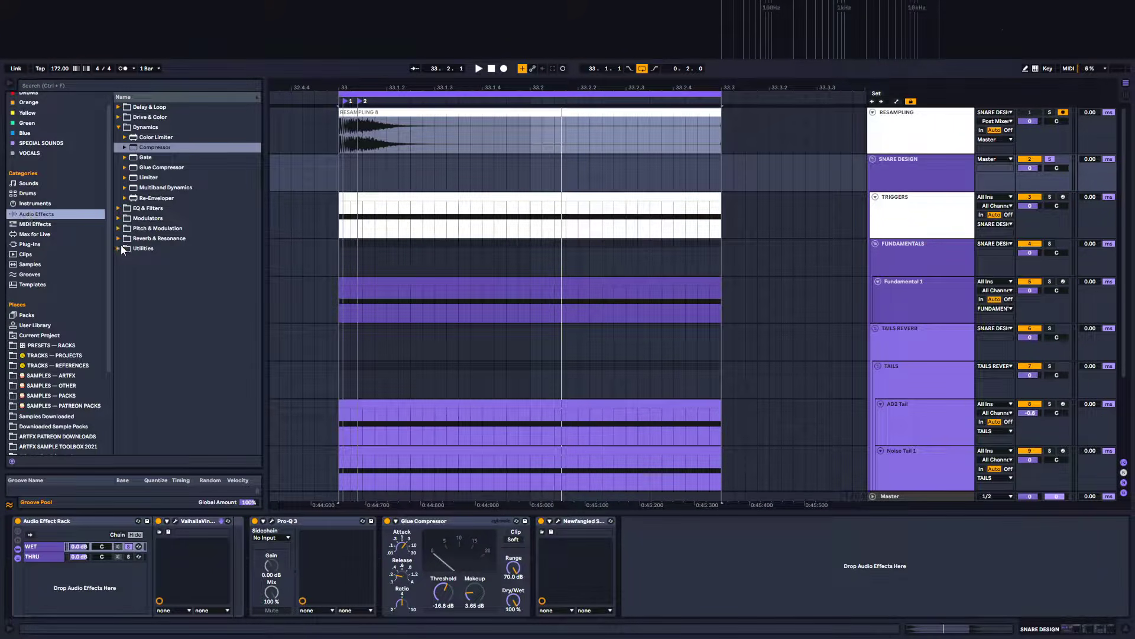
scroll(122, 245, up, 1)
mouse_move(150, 248)
mouse_down()
mouse_move(229, 546)
mouse_move(252, 561)
mouse_up()
Narrow the Utility's stereo width to about 28 % while playing the snare
drag(285, 524, 236, 528)
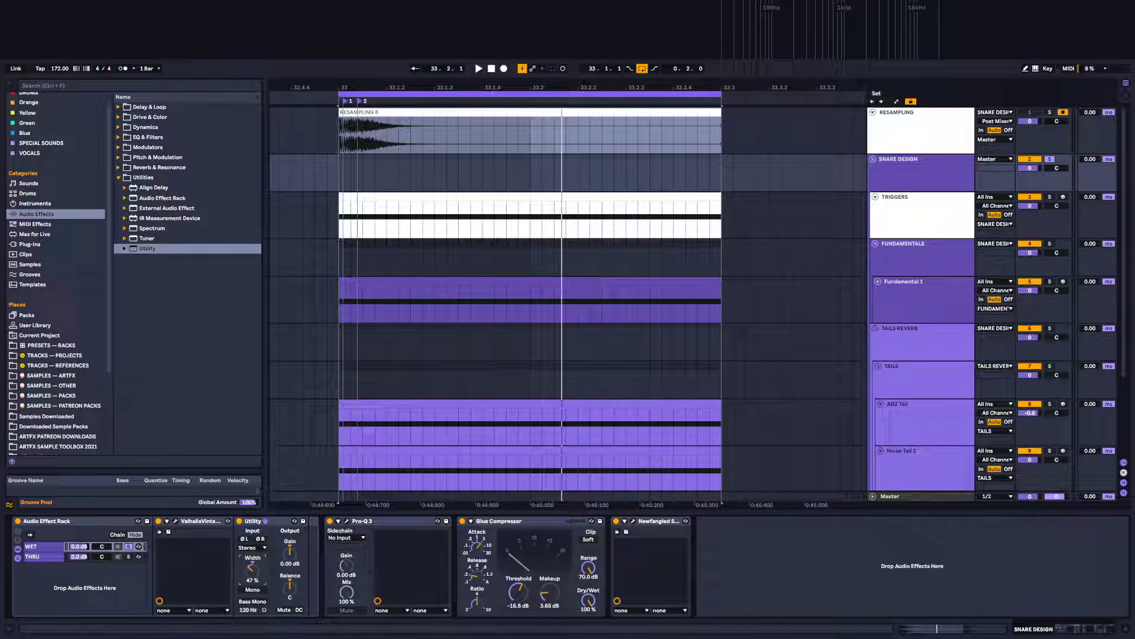
key(space)
drag(252, 569, 252, 573)
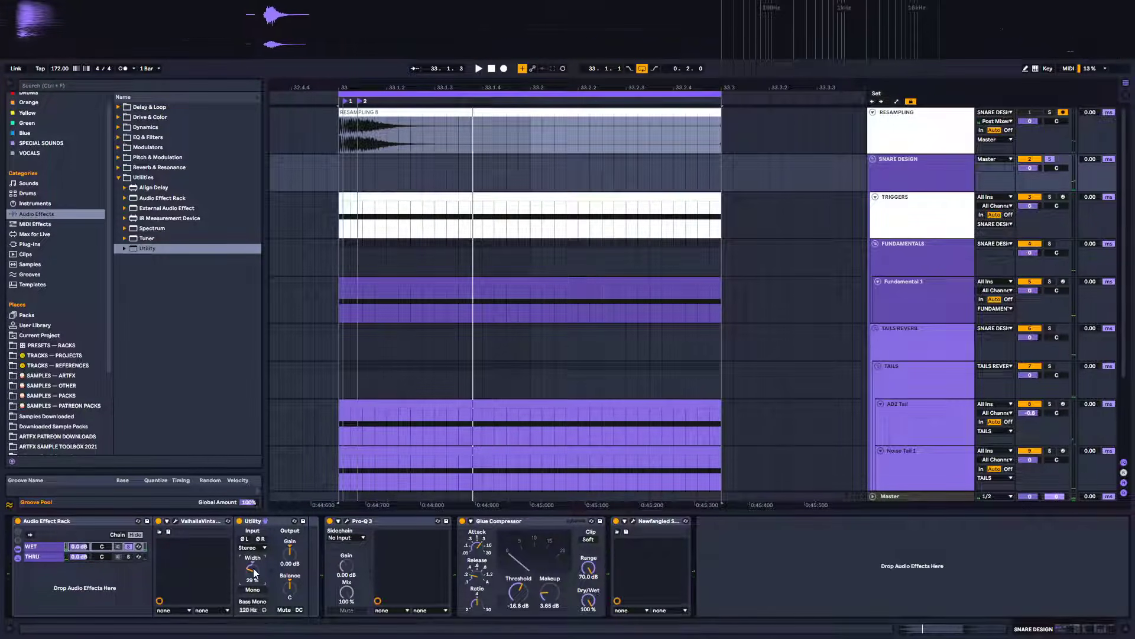
Add Xfer Records LFOTool after the Utility in the WET chain
click(27, 244)
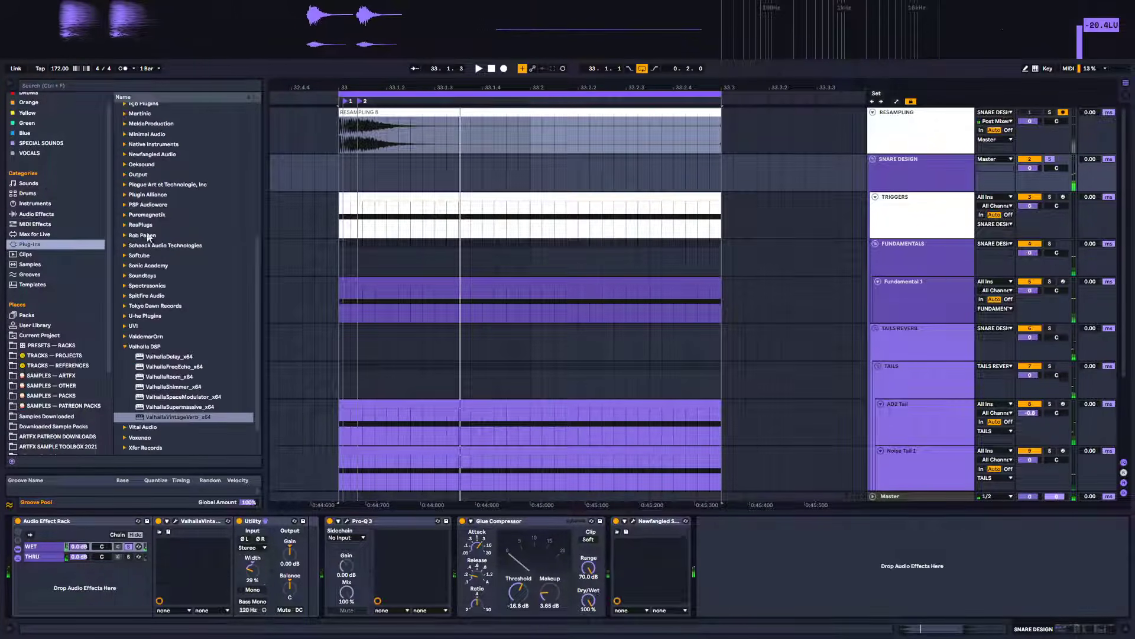
click(145, 346)
scroll(187, 243, up, 6)
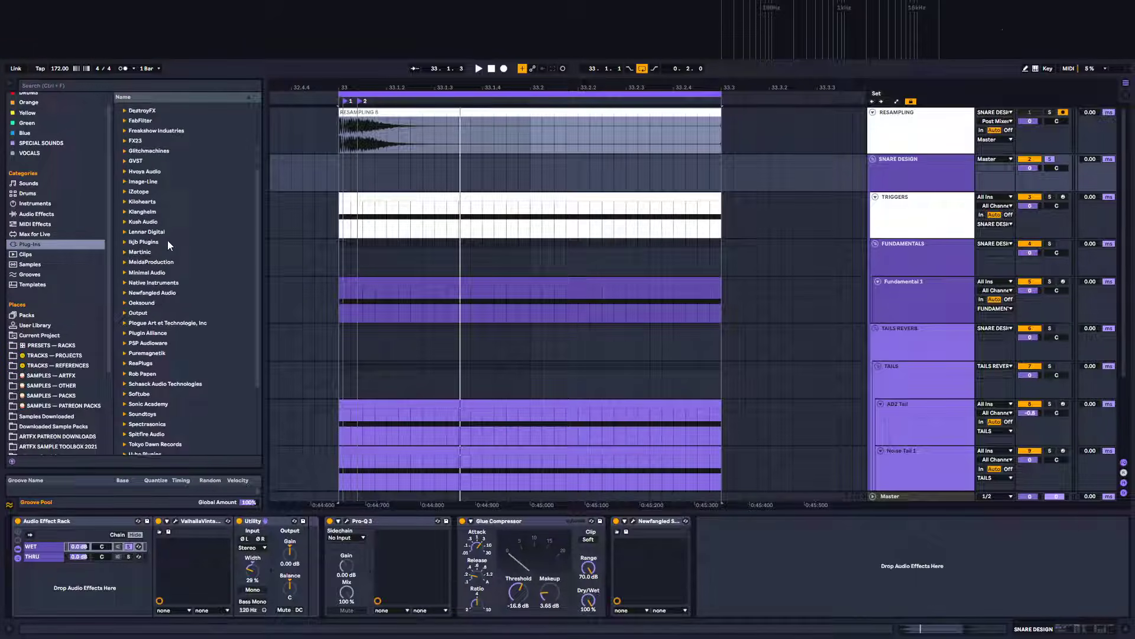
scroll(183, 308, down, 5)
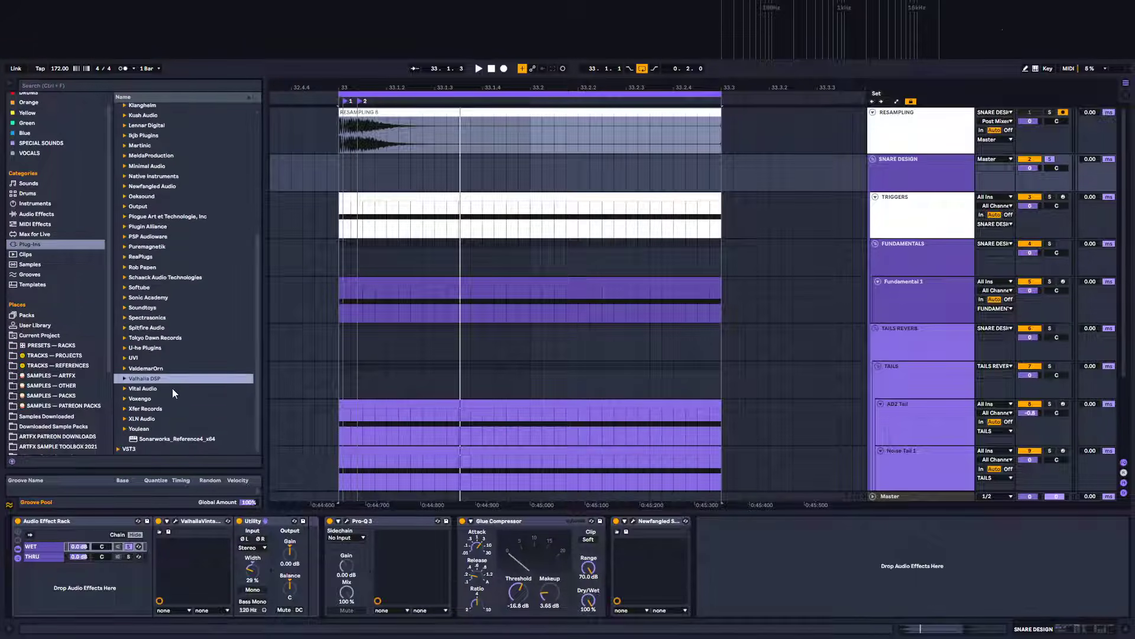
click(127, 411)
click(125, 409)
mouse_move(169, 448)
mouse_down()
mouse_move(303, 556)
mouse_move(355, 561)
mouse_up()
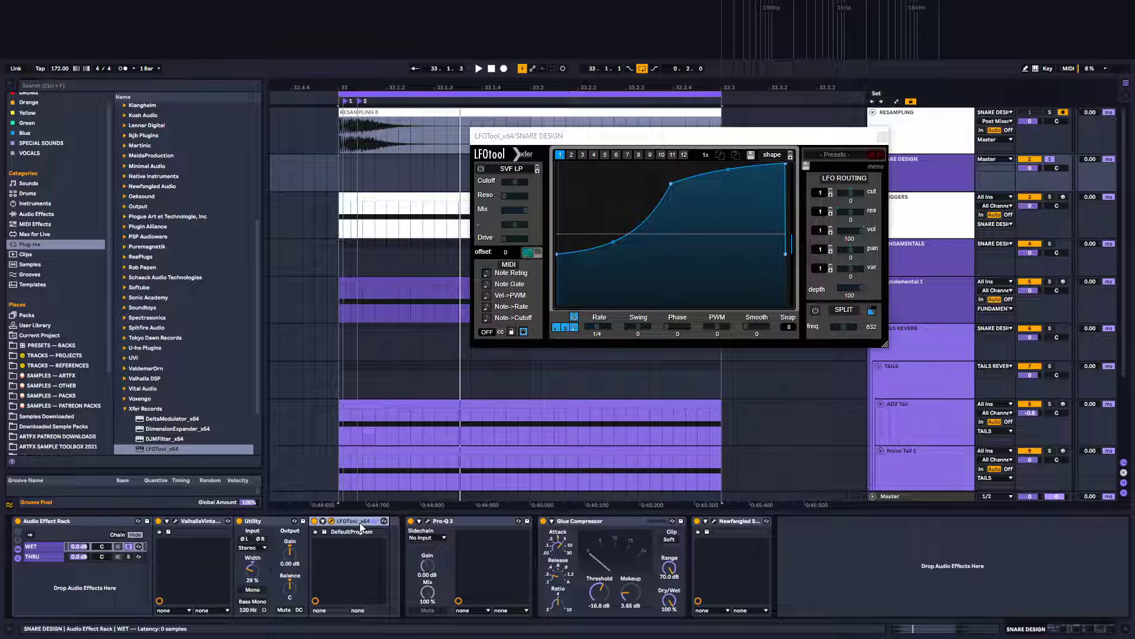
Swap LFOTool in the WET chain for the ARTFX-Sidechain Compressor (Live 8) preset, sidechained from Fundamentals
key(Delete)
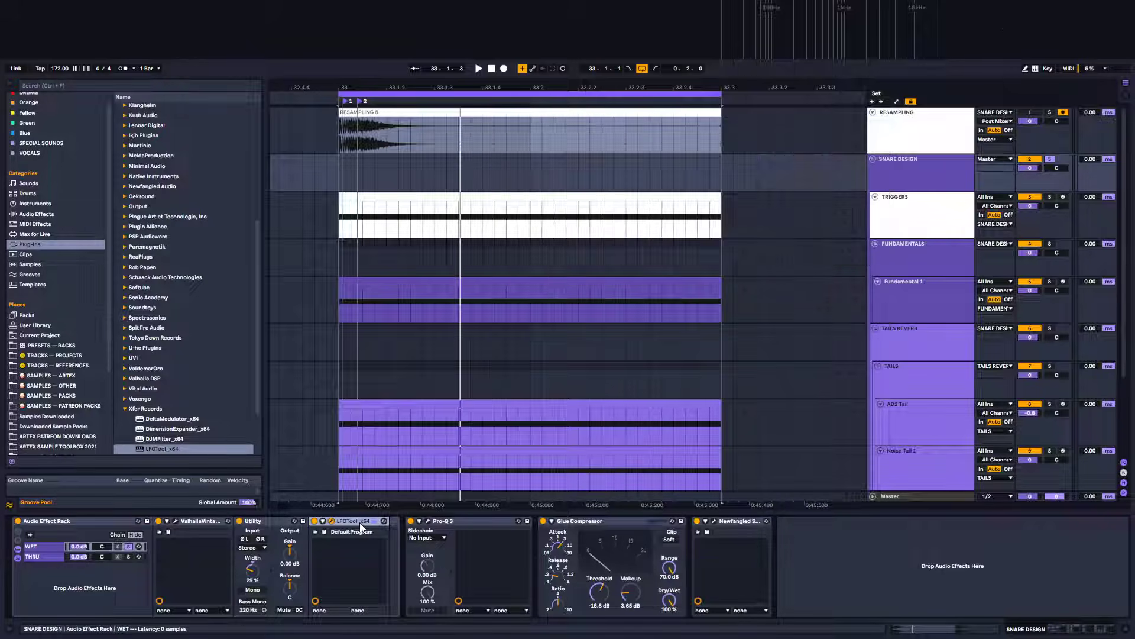
click(38, 213)
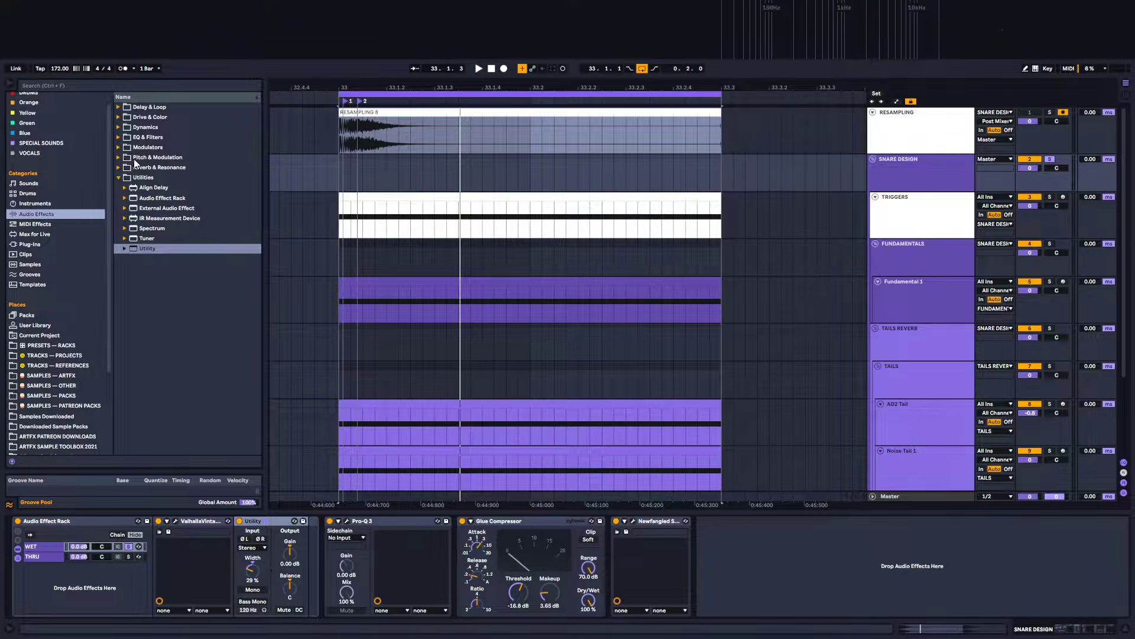
click(119, 127)
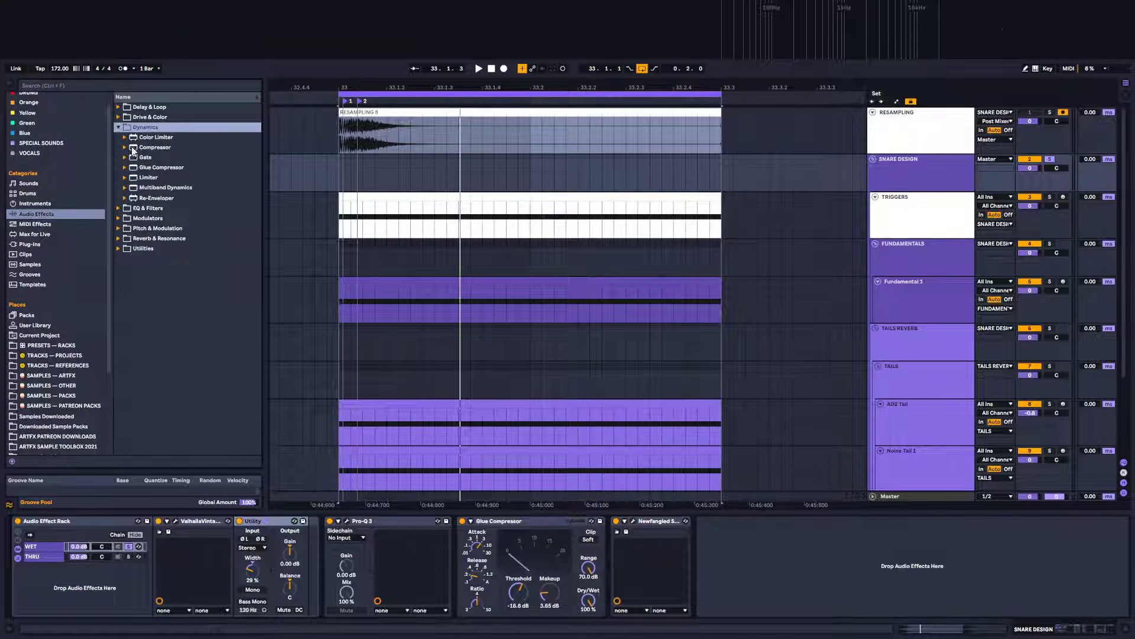
click(126, 147)
drag(199, 181, 398, 537)
drag(303, 566, 303, 565)
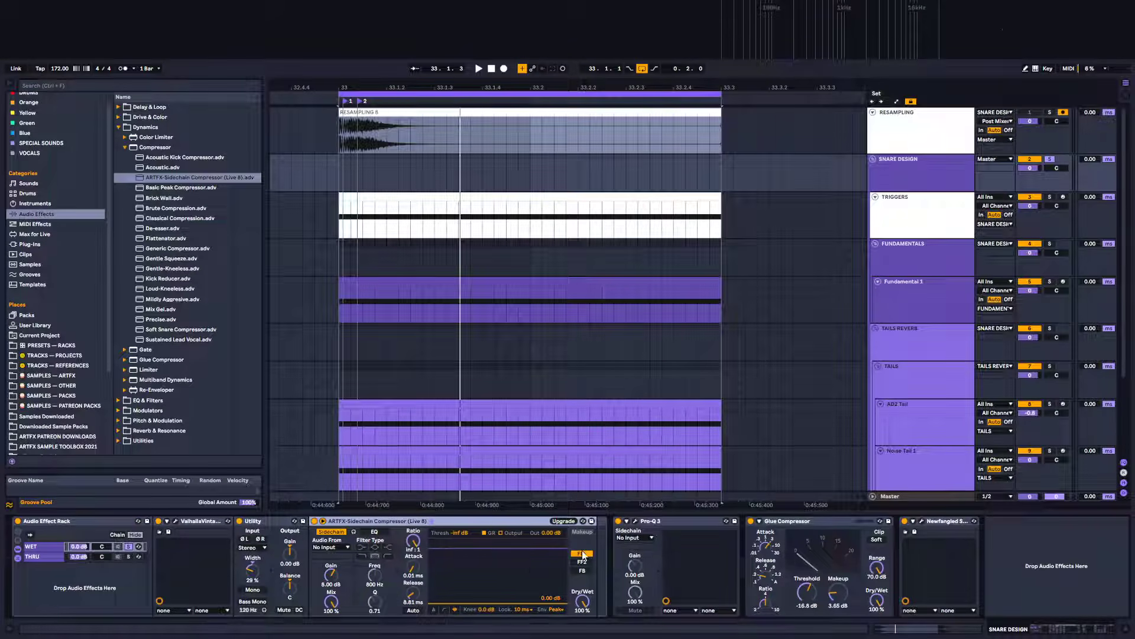
click(329, 547)
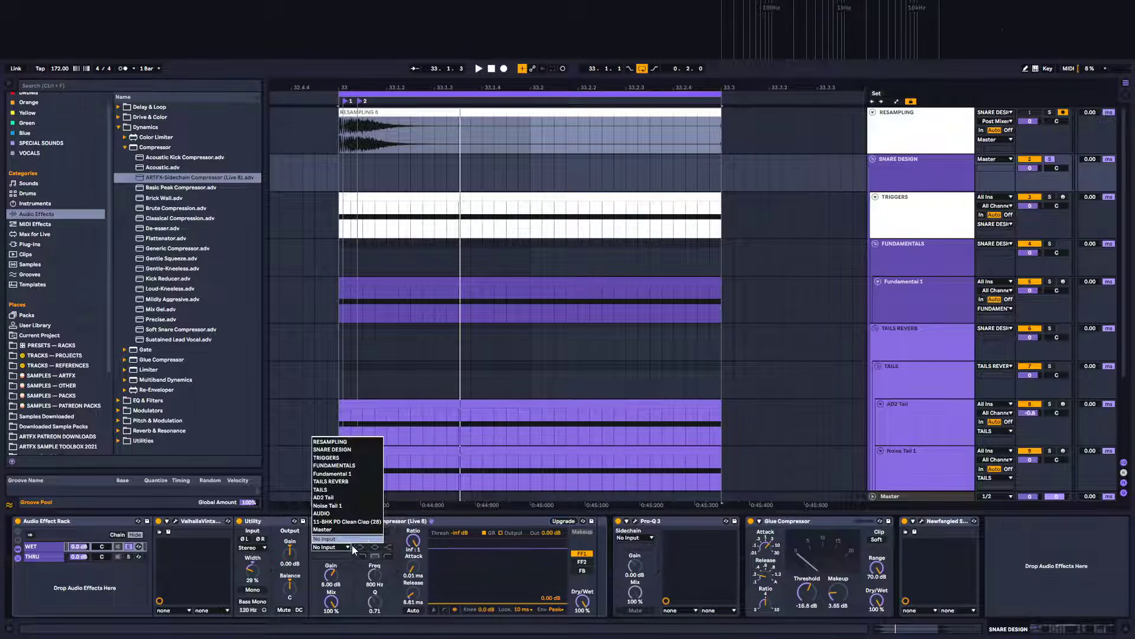
click(423, 514)
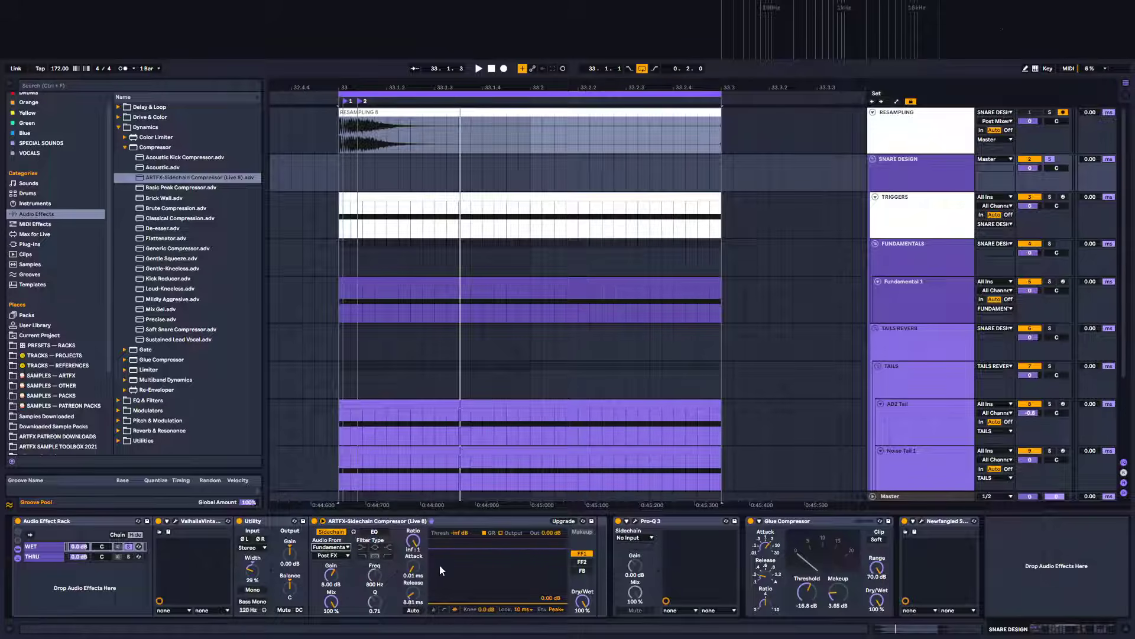
Play the snare and lower the WET chain's volume in the Audio Effect Rack
key(space)
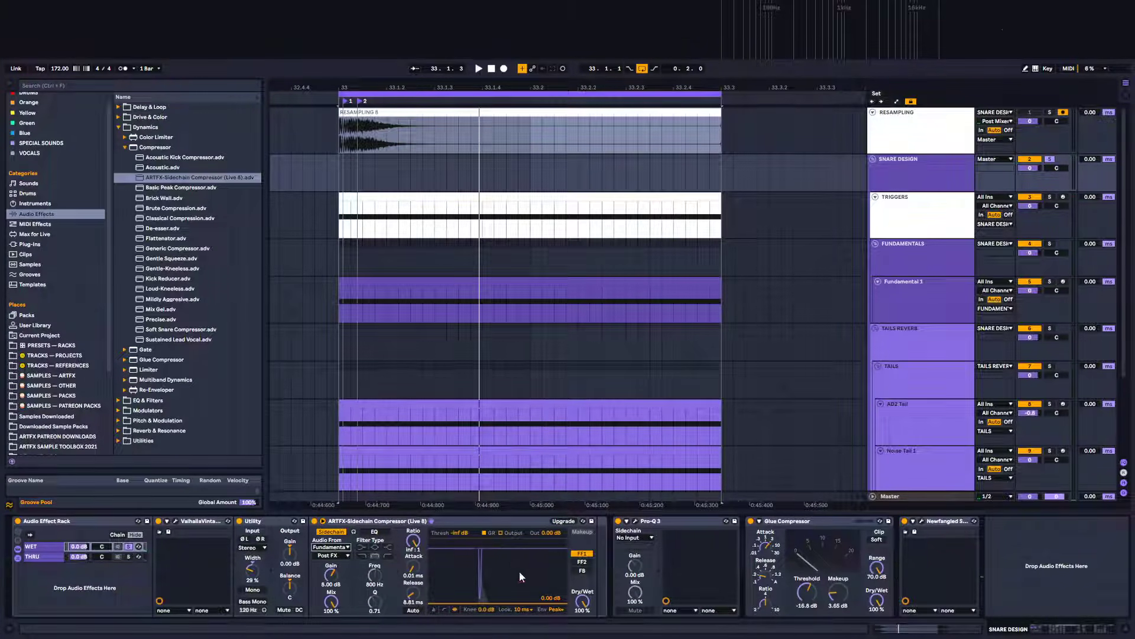
click(128, 546)
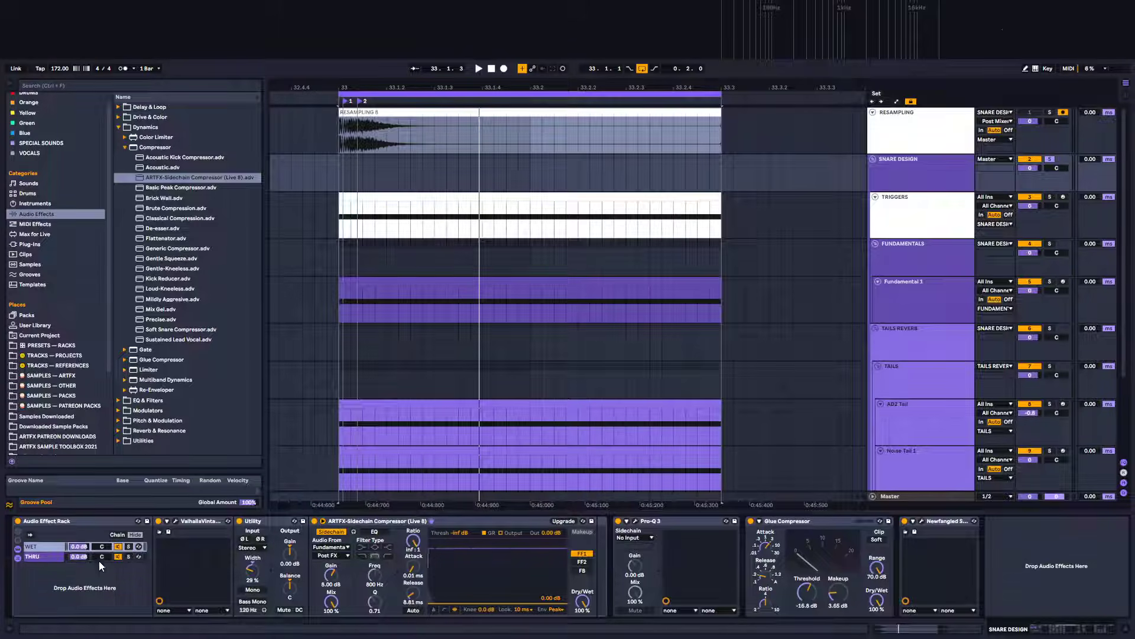
key(space)
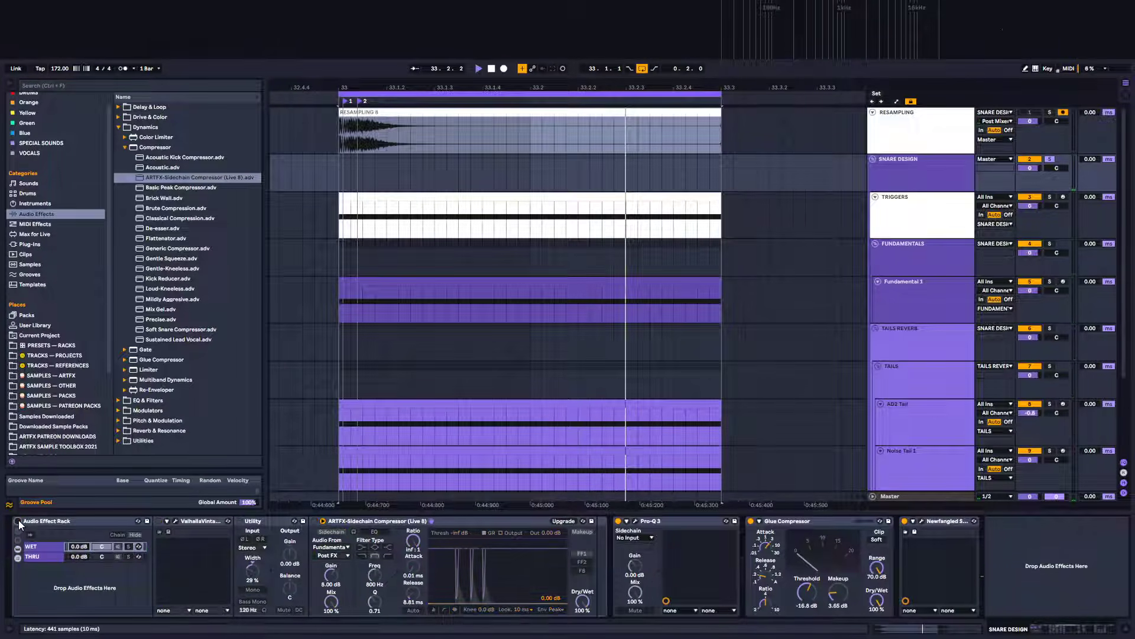
key(space)
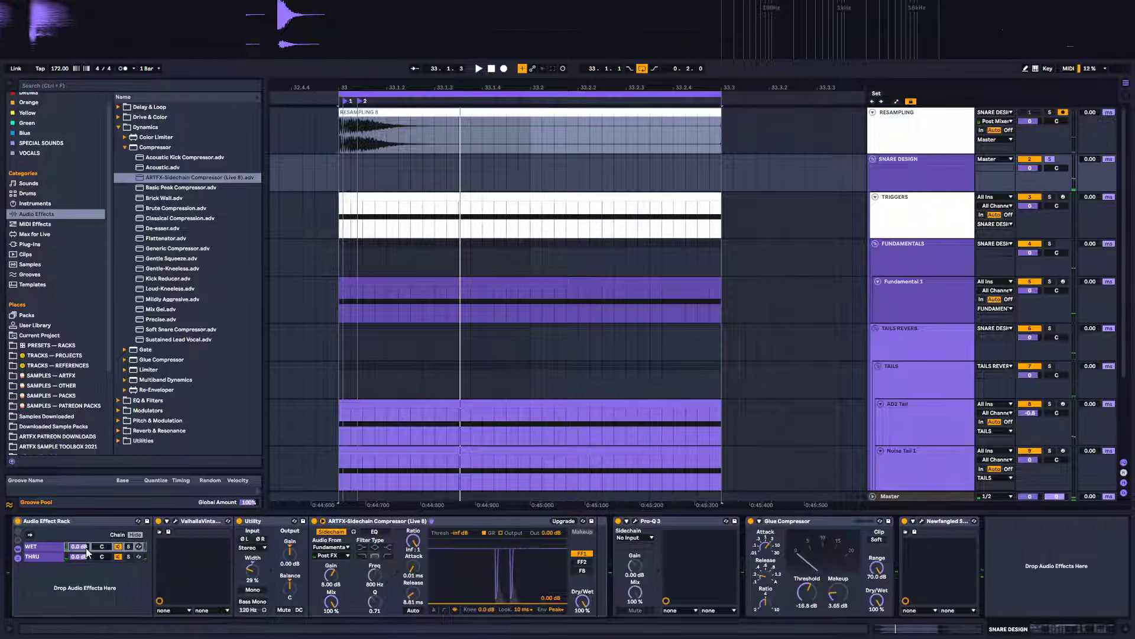
drag(87, 548, 87, 562)
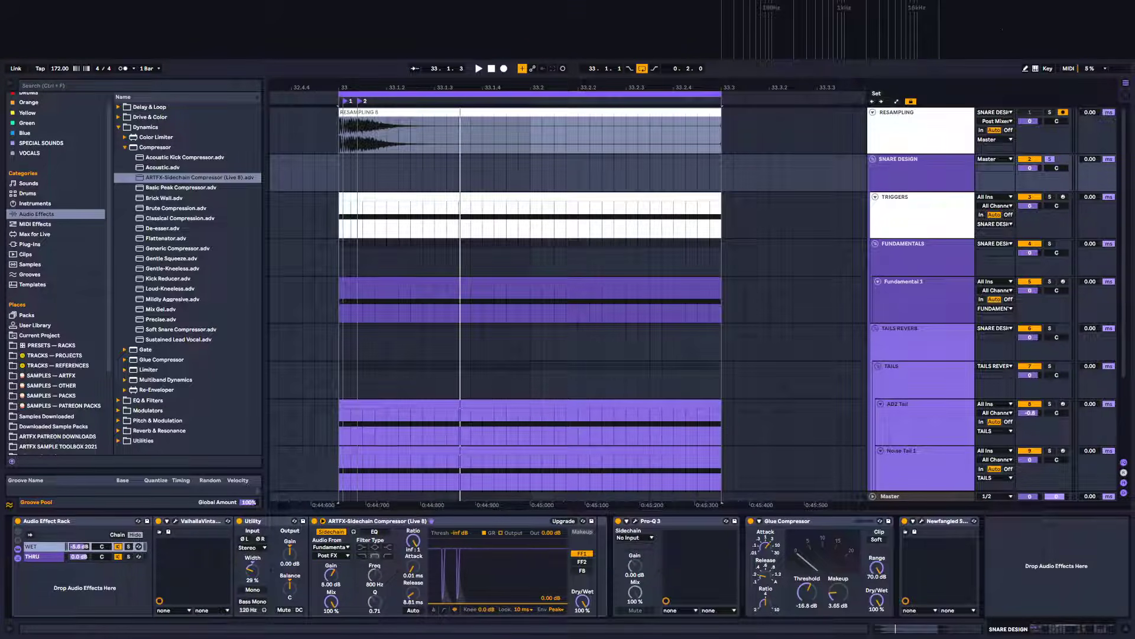
key(space)
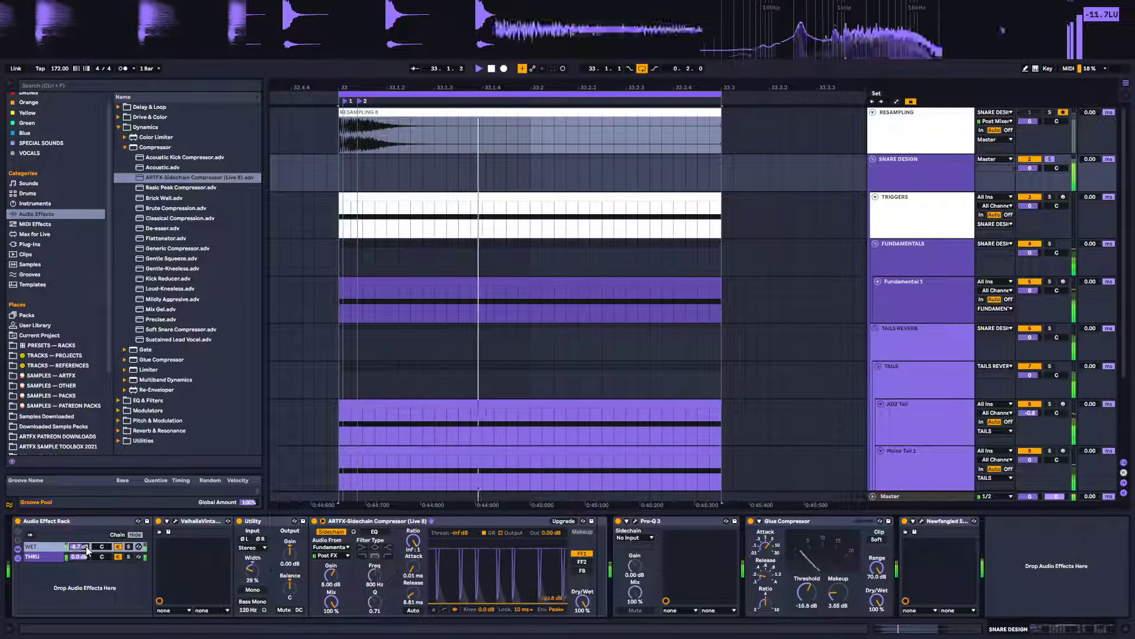
Bypass and re-enable the rack to compare, setting the WET chain volume to about -12 dB
click(17, 521)
click(18, 521)
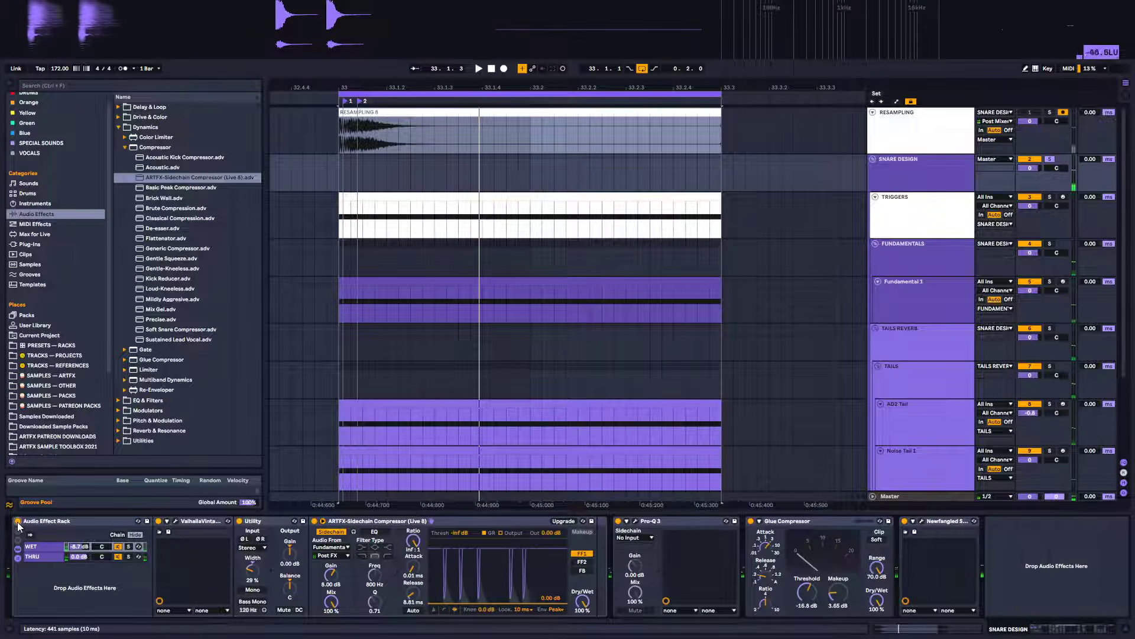
key(space)
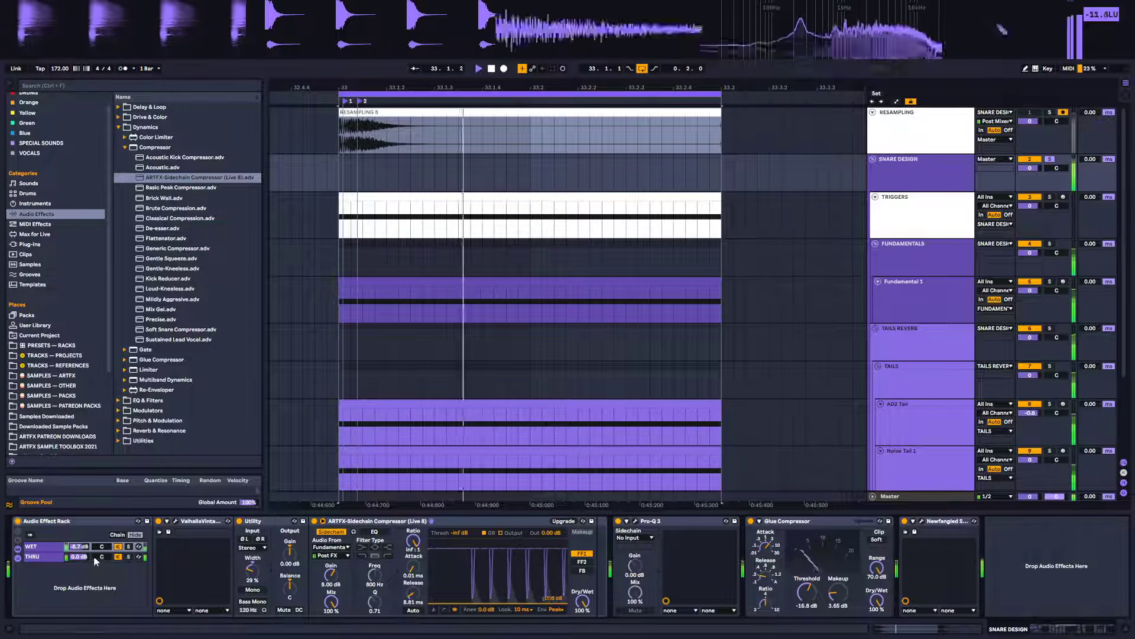
drag(79, 546, 79, 566)
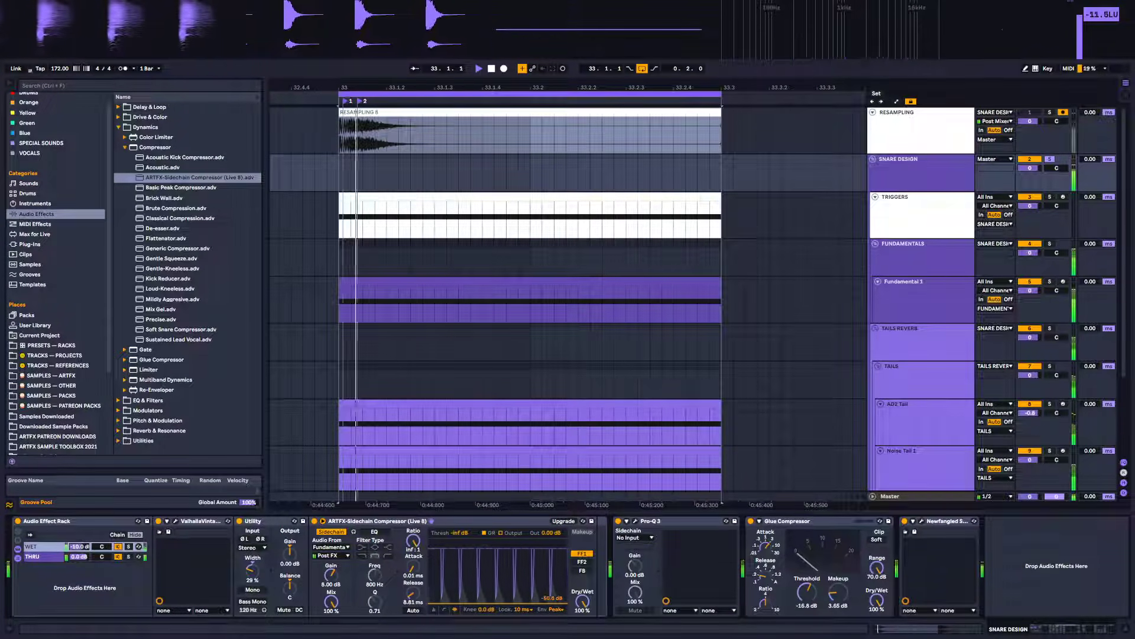
click(17, 522)
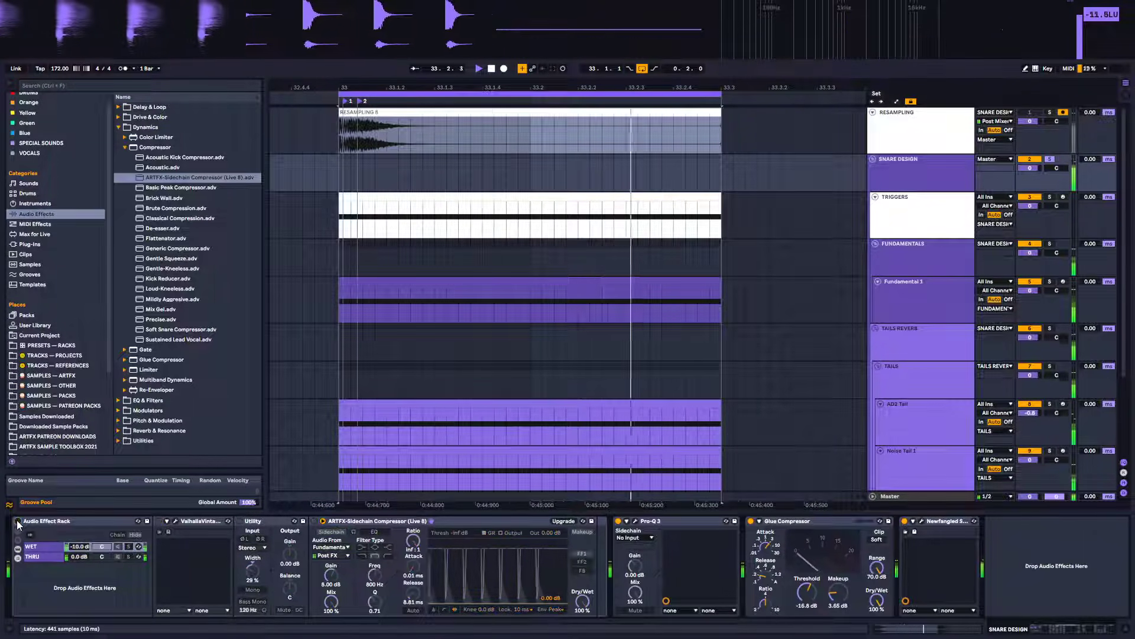
click(18, 522)
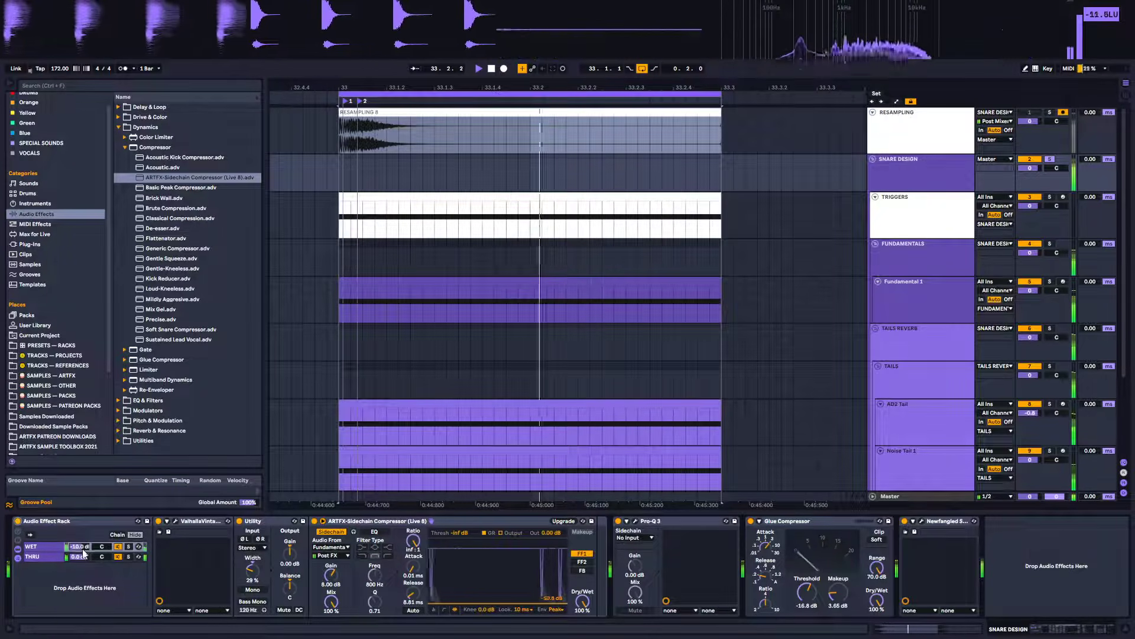
drag(79, 547, 83, 552)
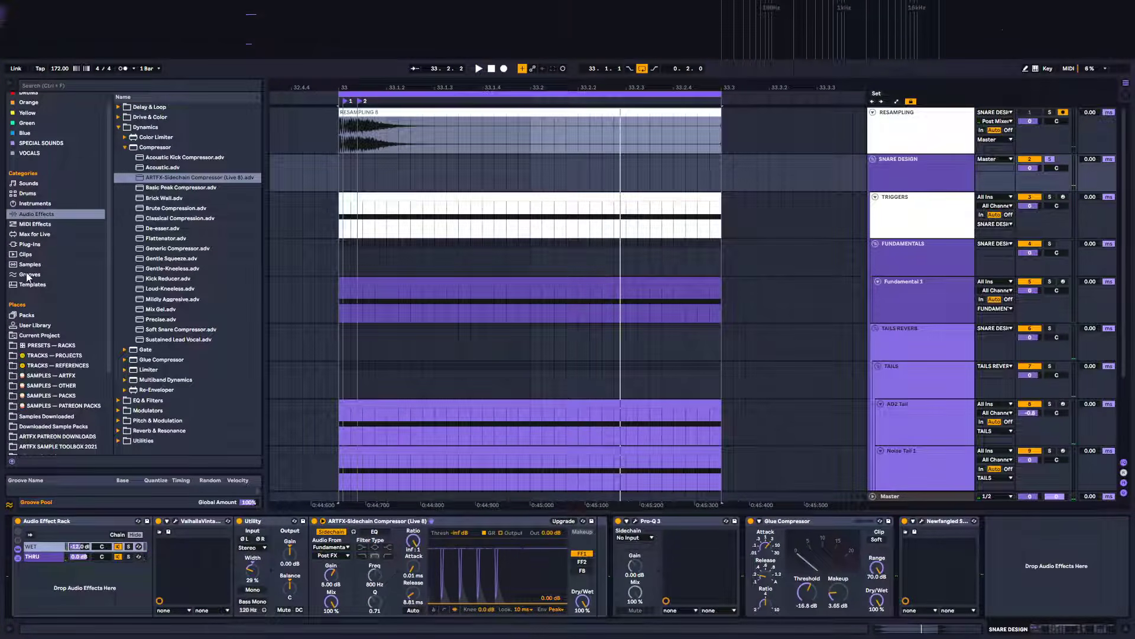
Add LFOTool back after the Utility in the WET chain and delete the sidechain compressor
click(29, 244)
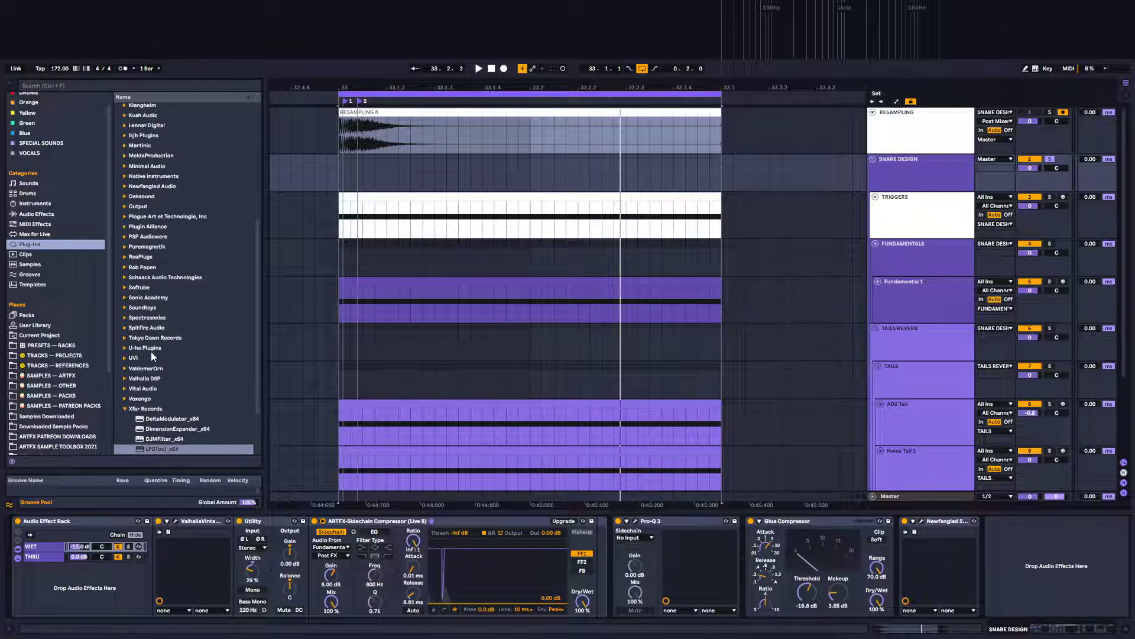
drag(165, 453, 543, 562)
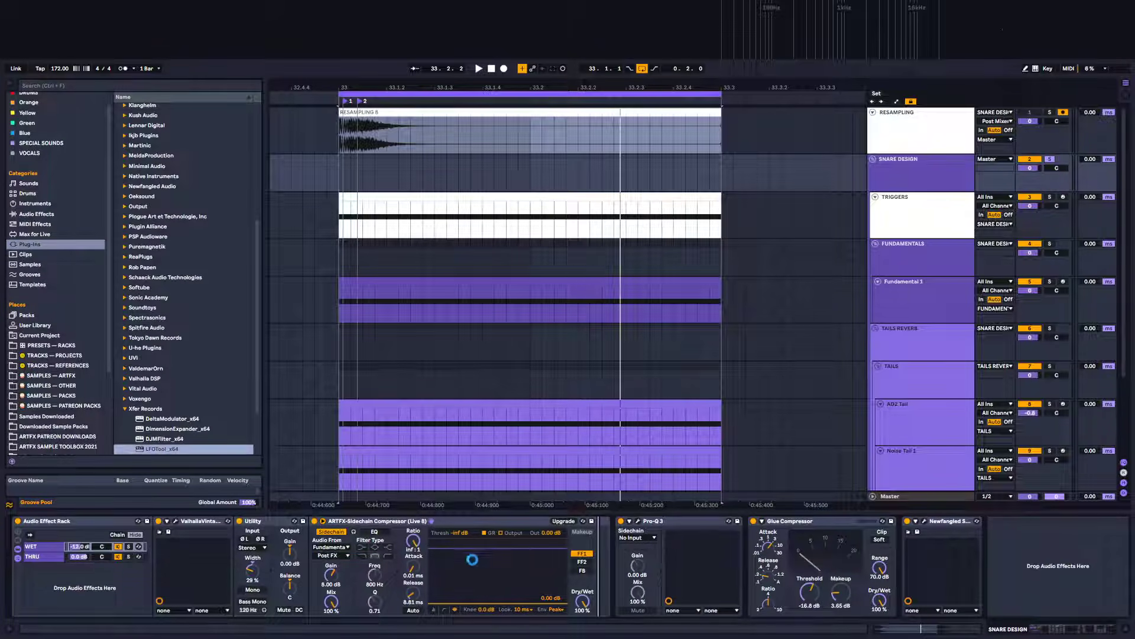
click(455, 523)
key(Delete)
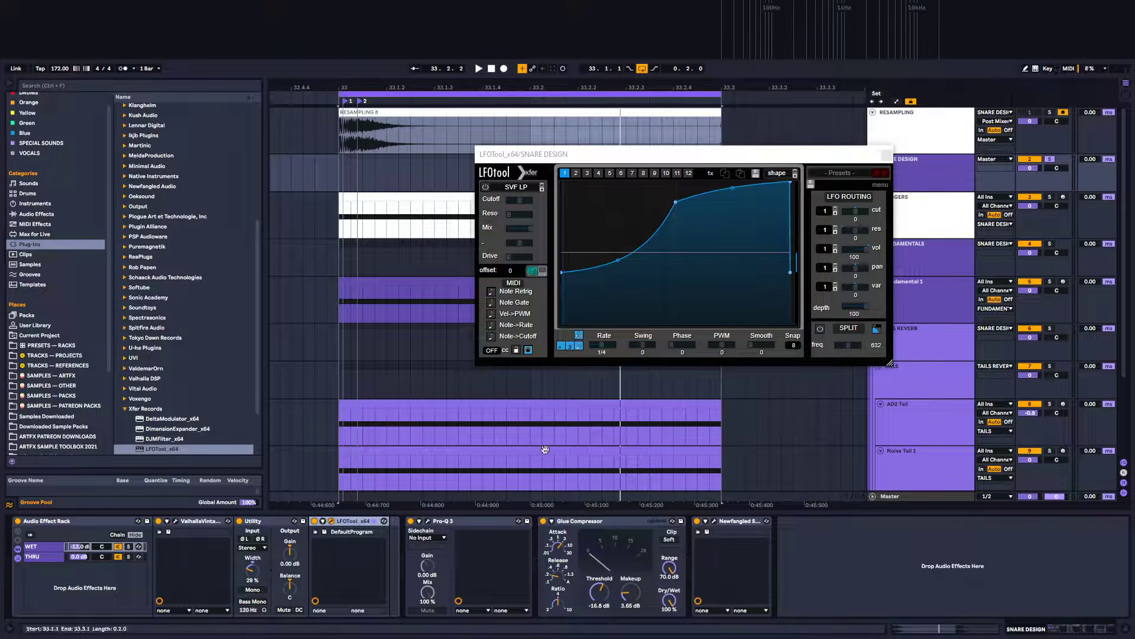
Duplicate the External Instrument chain in the TRIGGERS track's Instrument Rack
drag(769, 149, 940, 315)
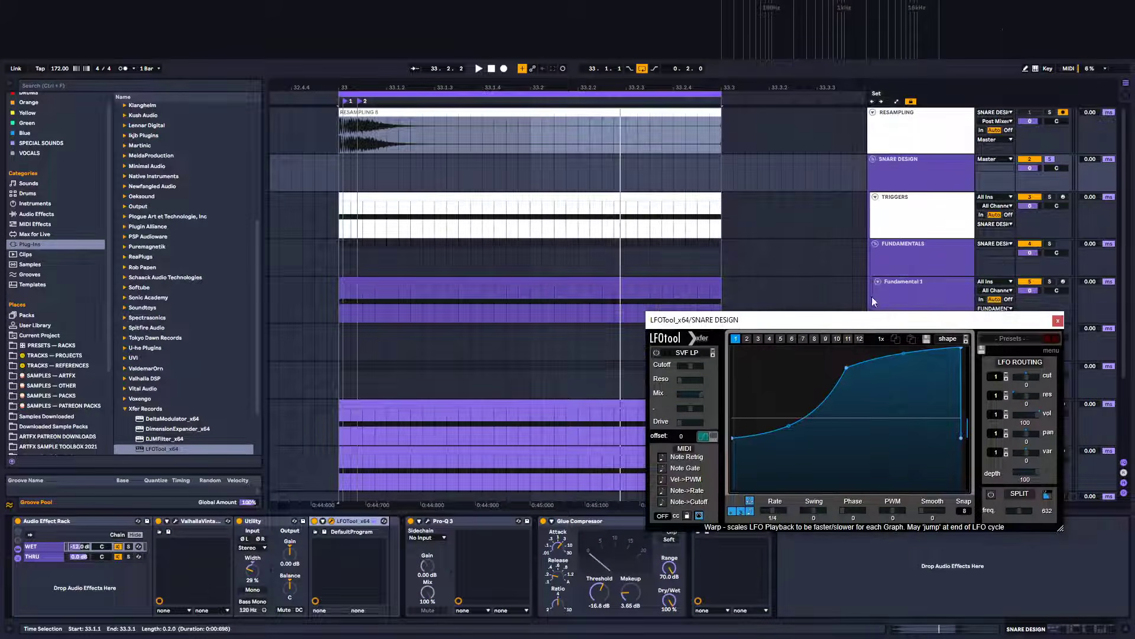
click(899, 208)
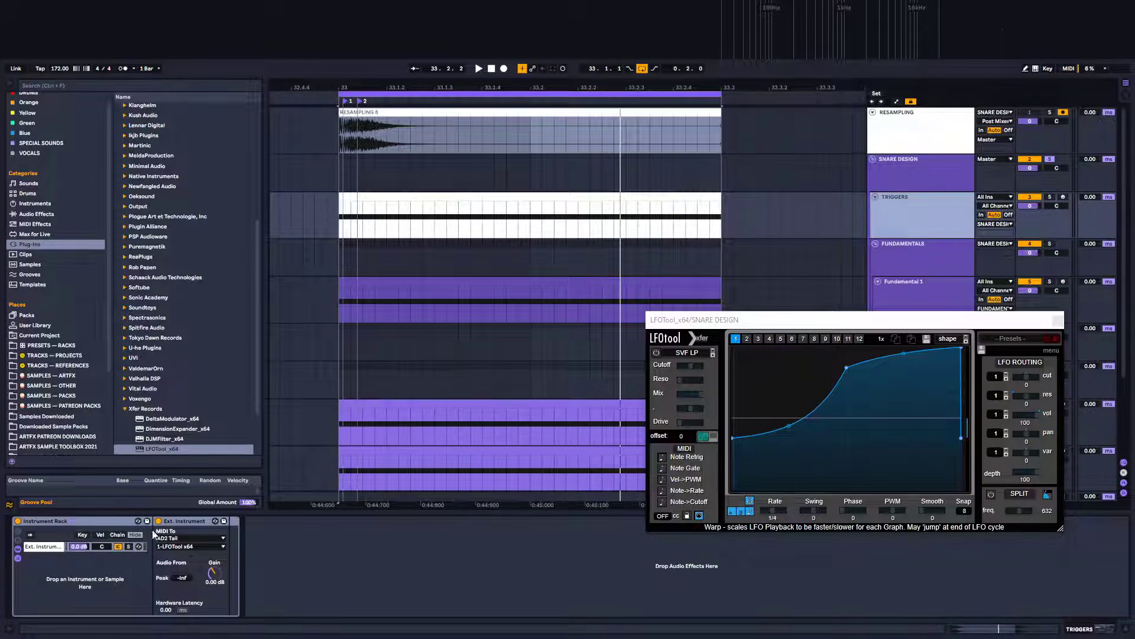
click(49, 549)
key(ctrl+d)
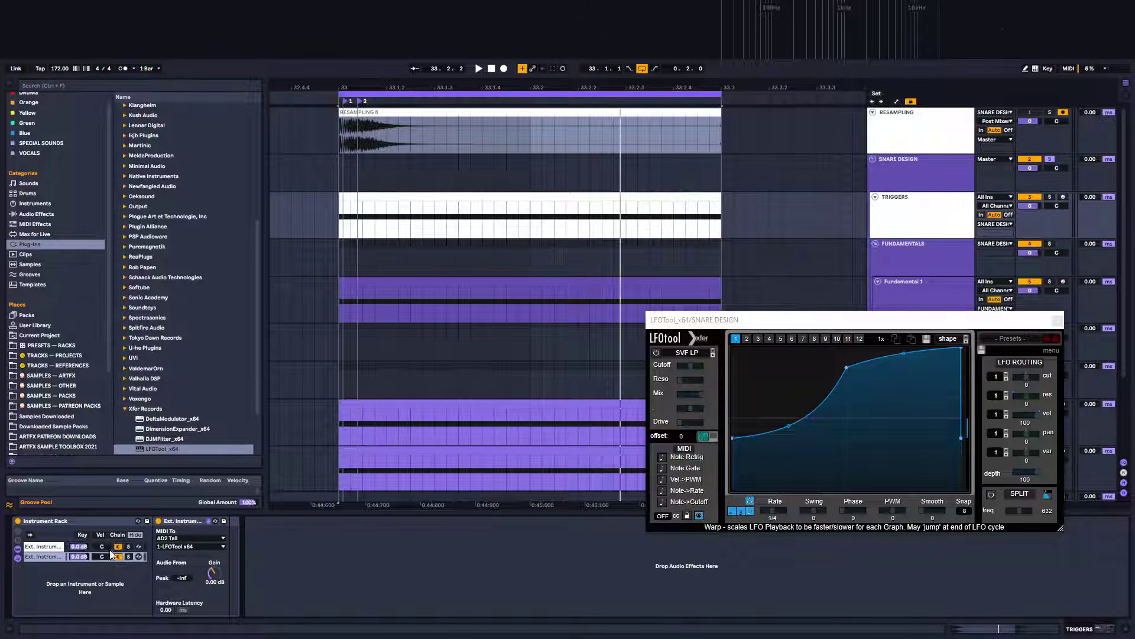
Route the duplicated chain's MIDI to SNARE DESIGN, targeting the WET chain's 1-LFOTool x64
click(175, 538)
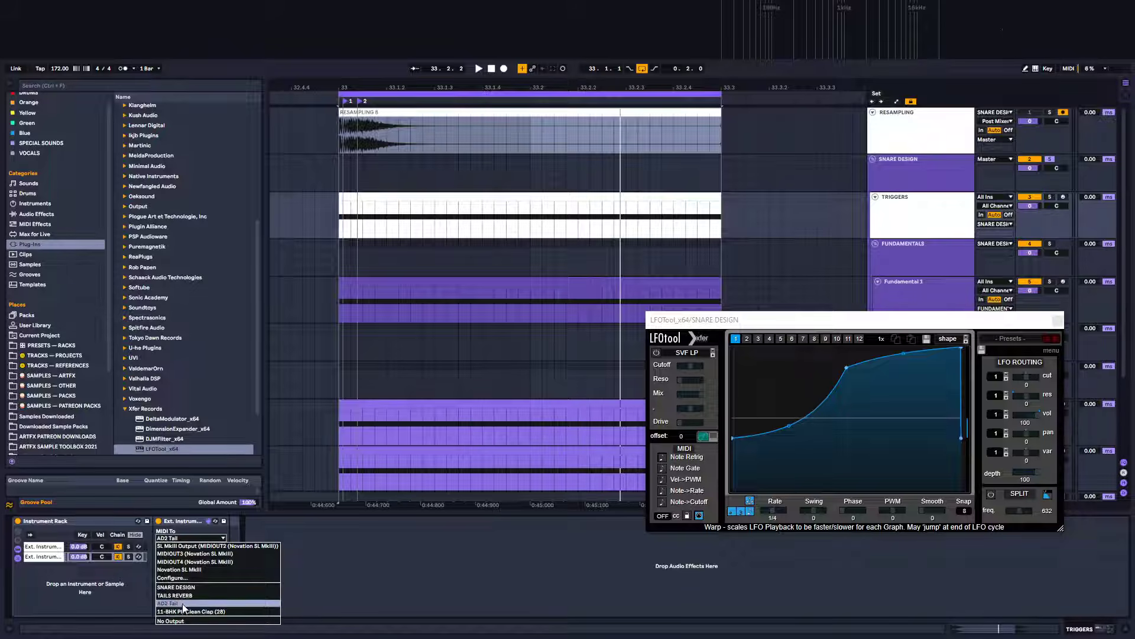
click(182, 588)
click(183, 546)
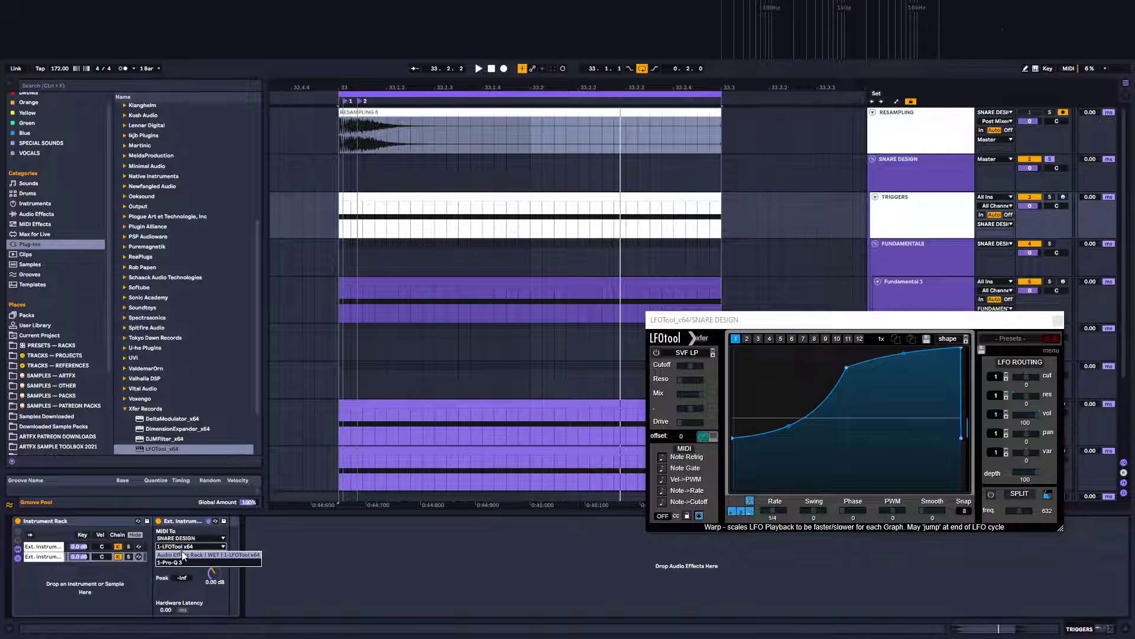
click(184, 557)
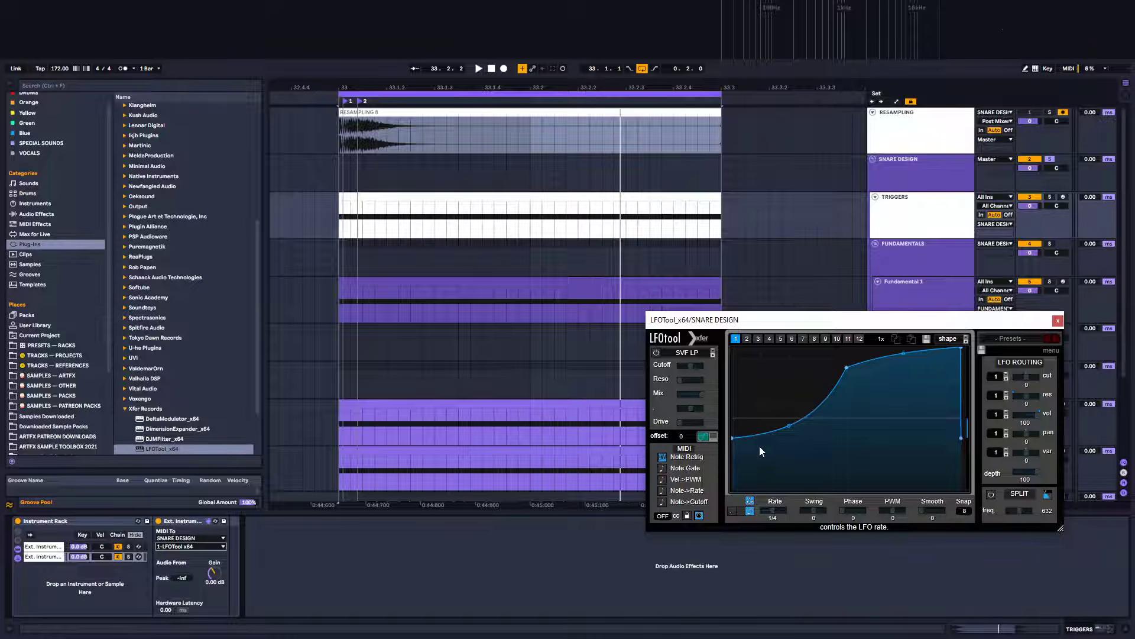
Raise the LFOTool graph's points to a flat line at full level and play the snare
drag(734, 439, 734, 349)
drag(850, 366, 852, 317)
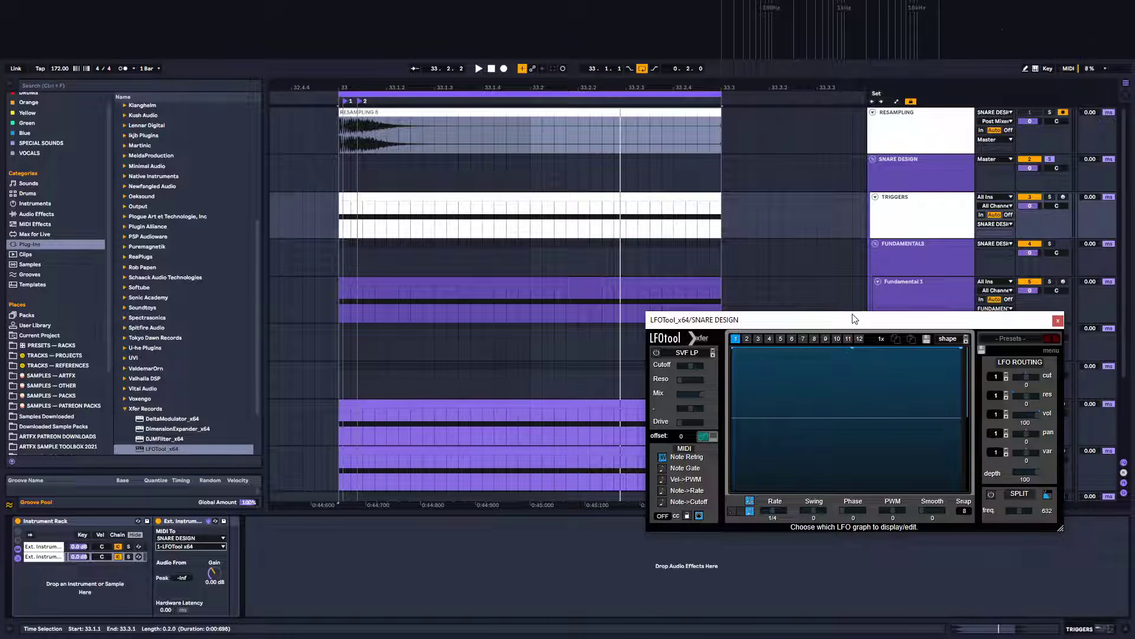
key(space)
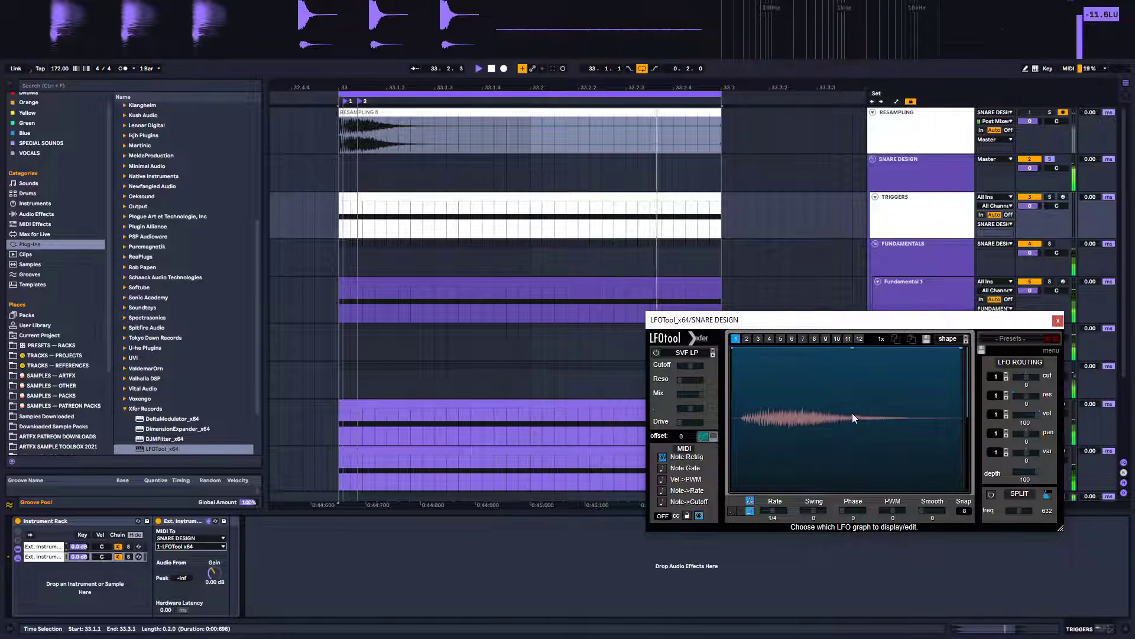
key(space)
Try a 1/2 LFO rate and return it to 1/4
drag(775, 511, 767, 512)
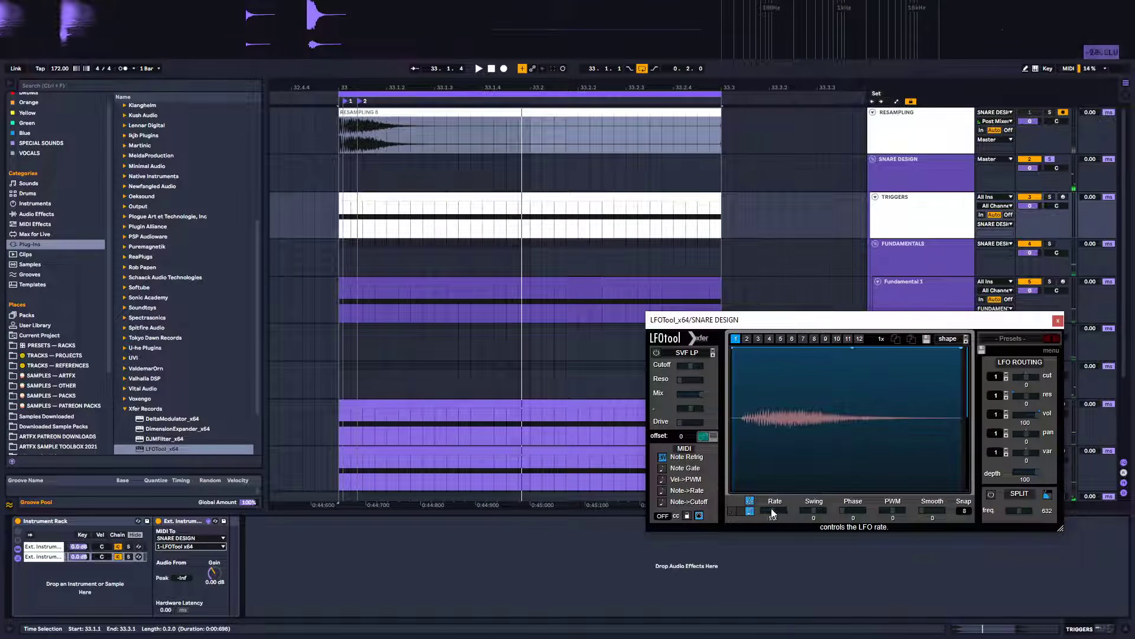
key(space)
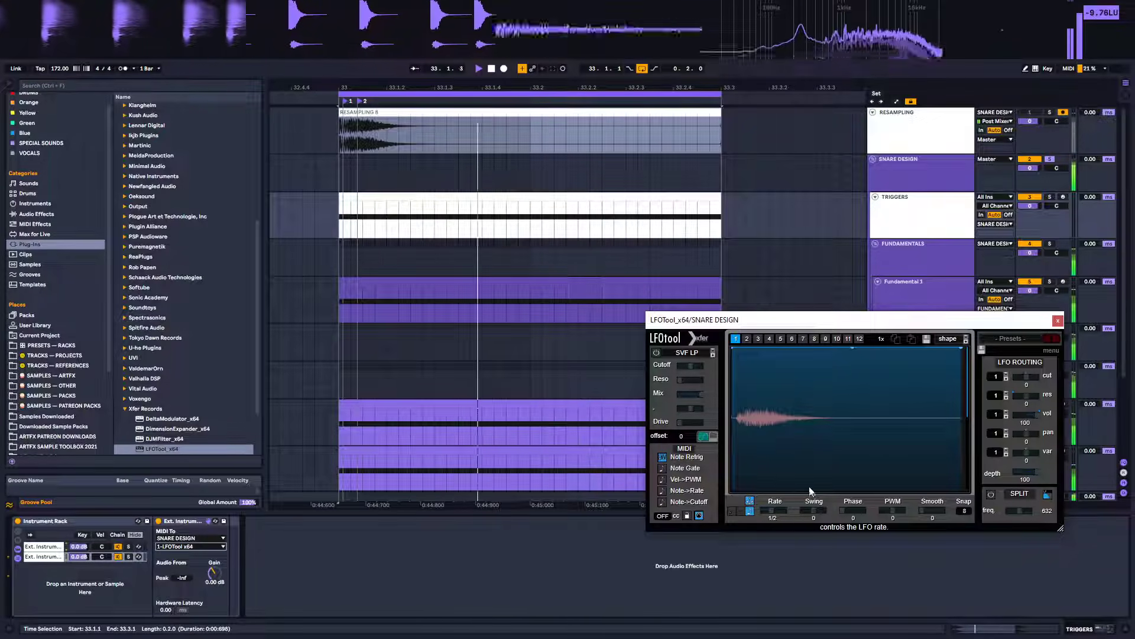
drag(778, 509, 781, 510)
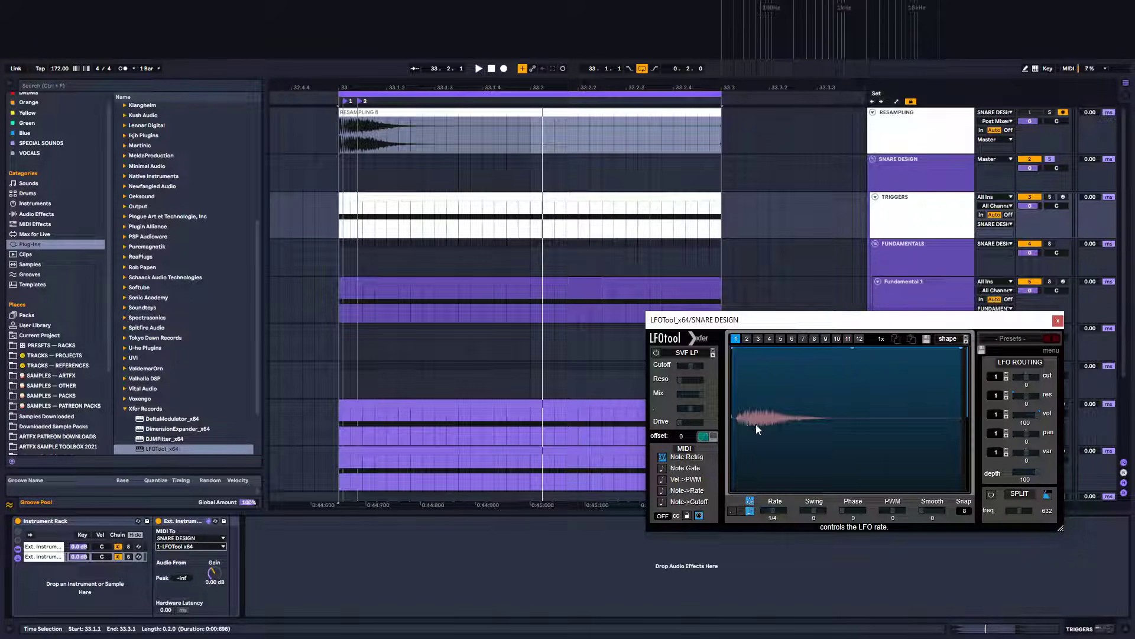
Enlarge the LFOTool window and pull the graph's first point down to create a rising curve
drag(834, 321, 557, 179)
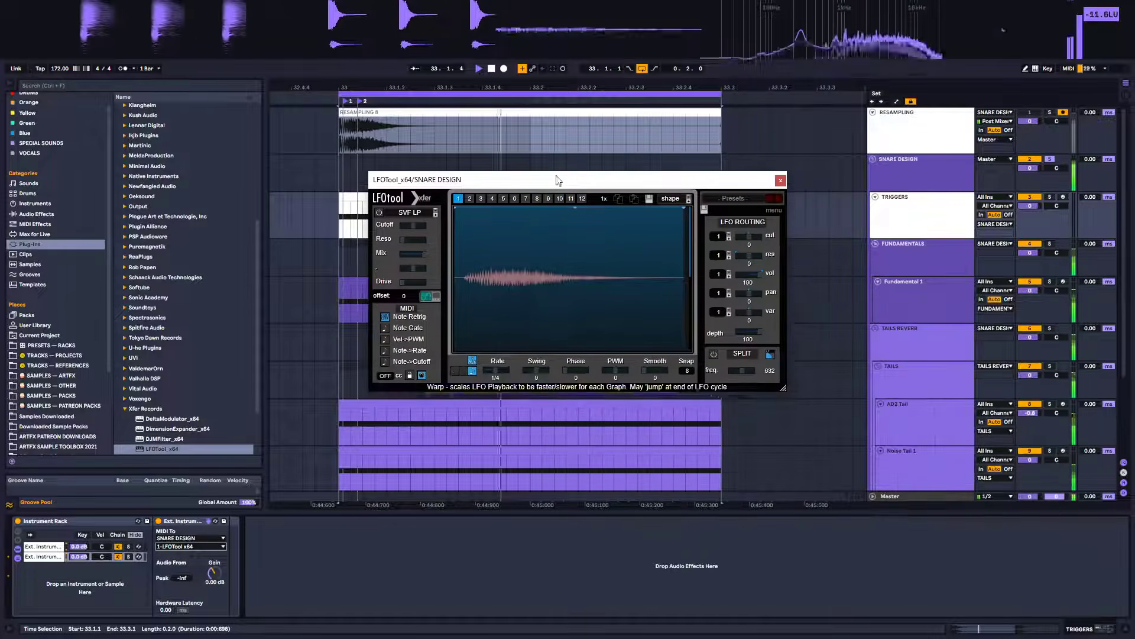
drag(783, 387, 985, 562)
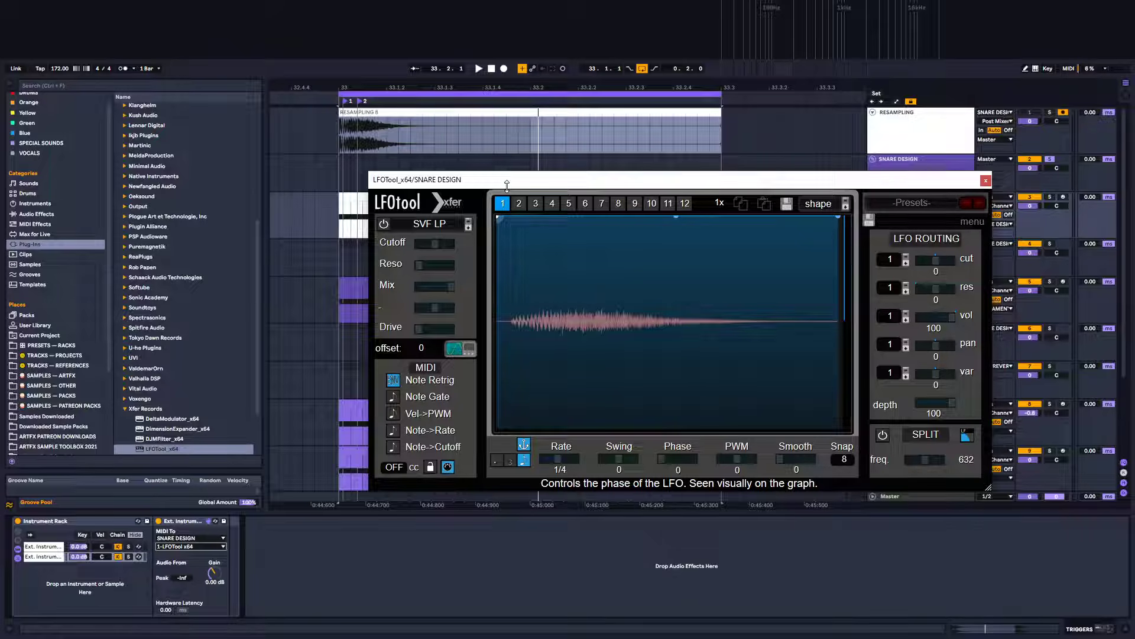
drag(507, 186, 480, 446)
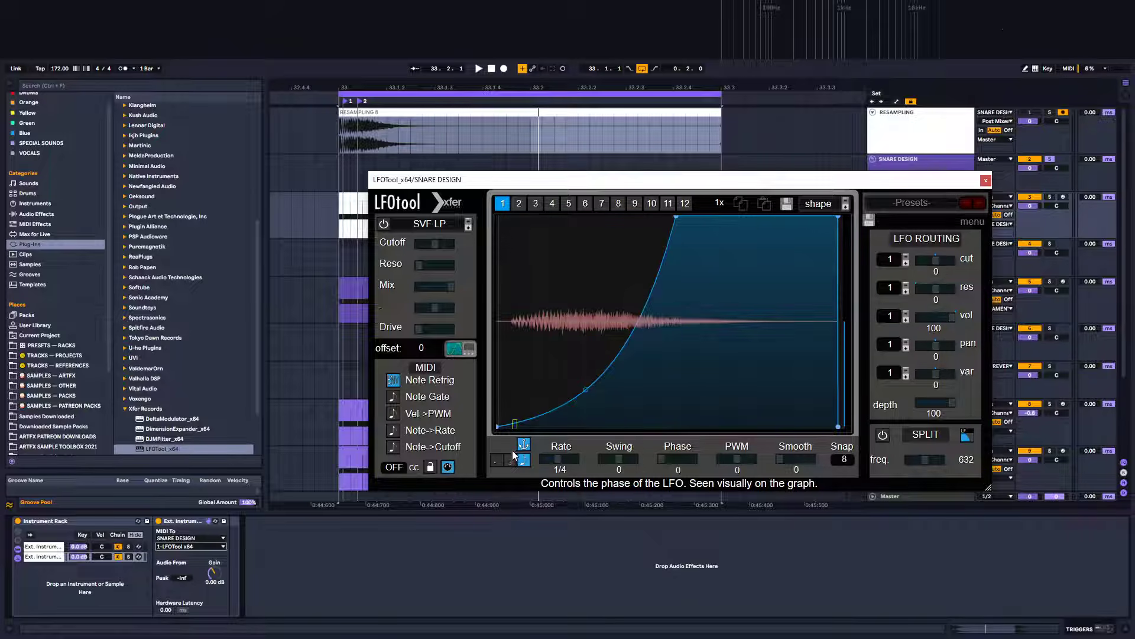
Reshape the LFOTool graph's start into a fast, steep rise from the bottom-left point to full level
click(518, 425)
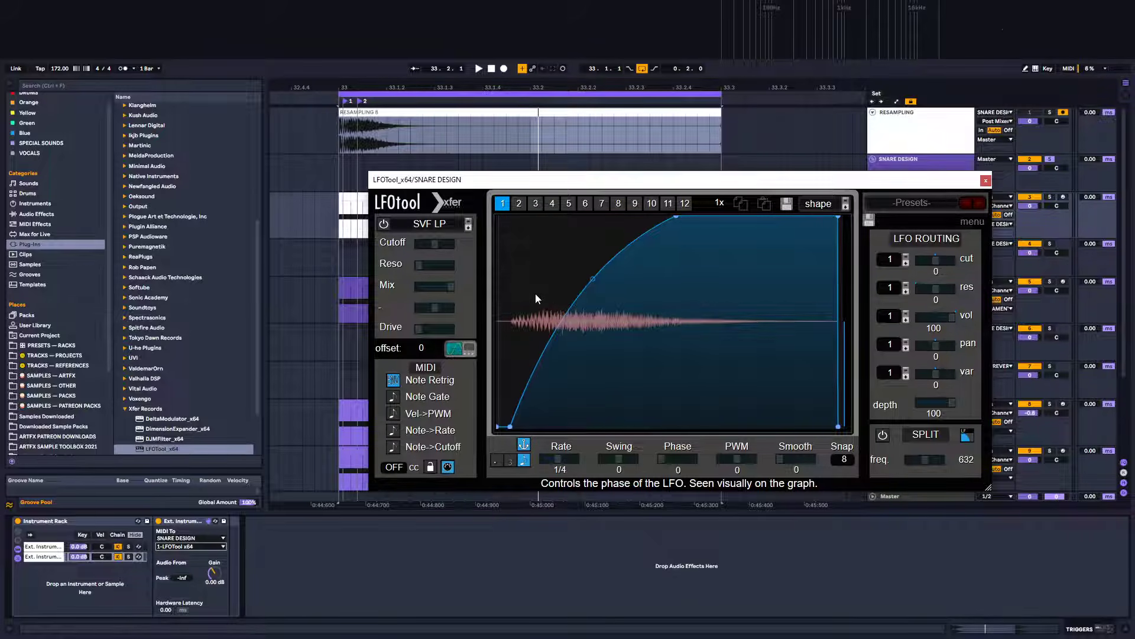
drag(537, 254, 536, 206)
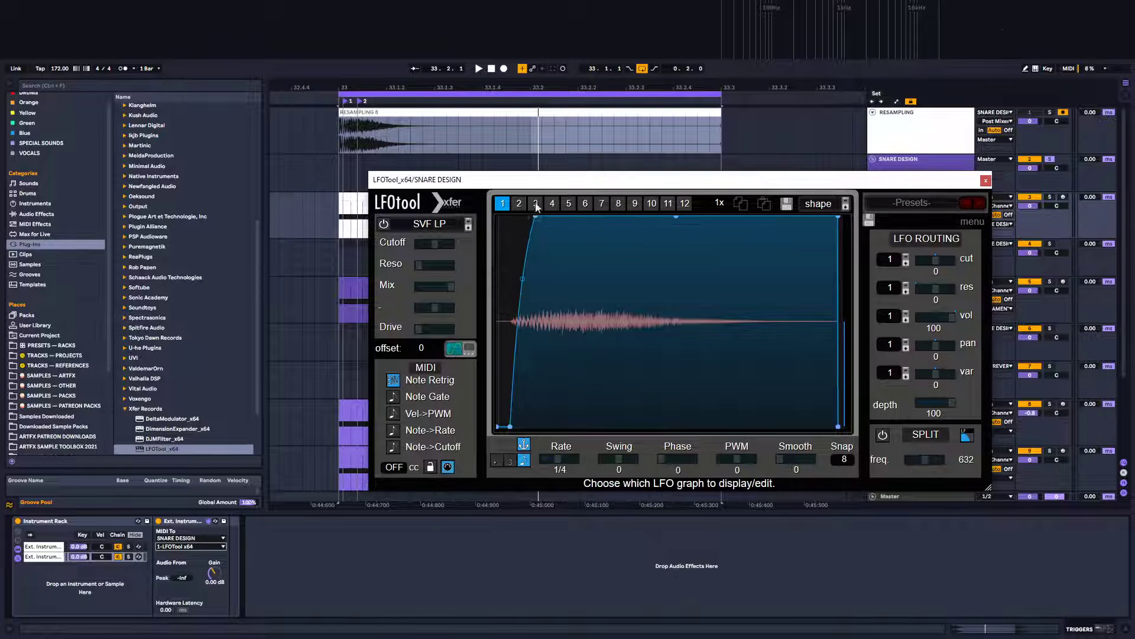
drag(522, 283, 530, 340)
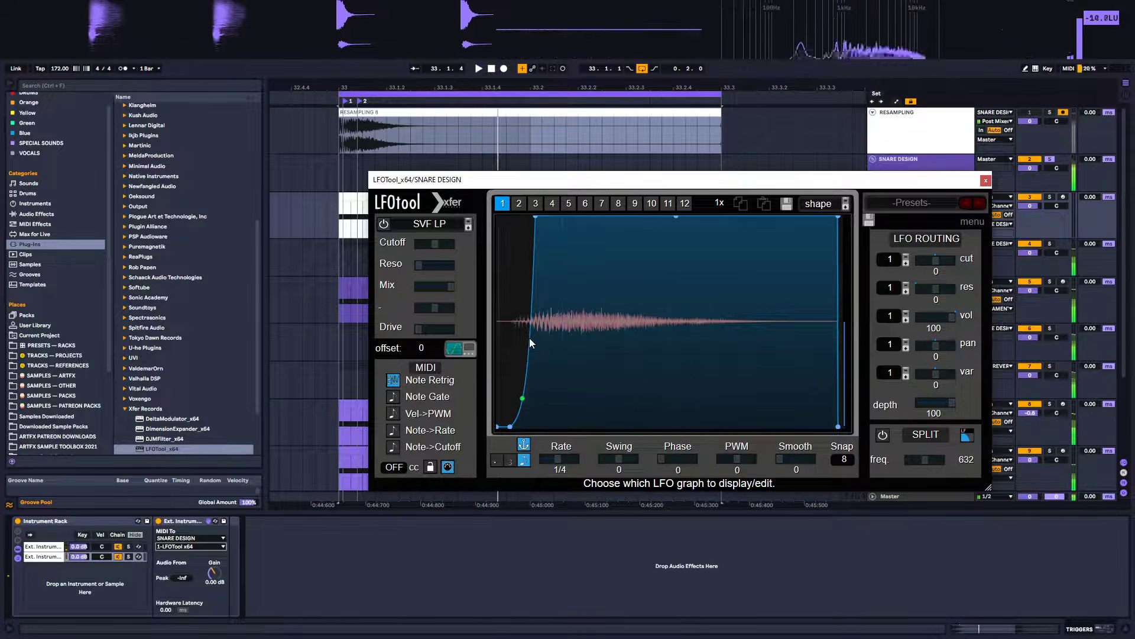
drag(519, 424, 520, 415)
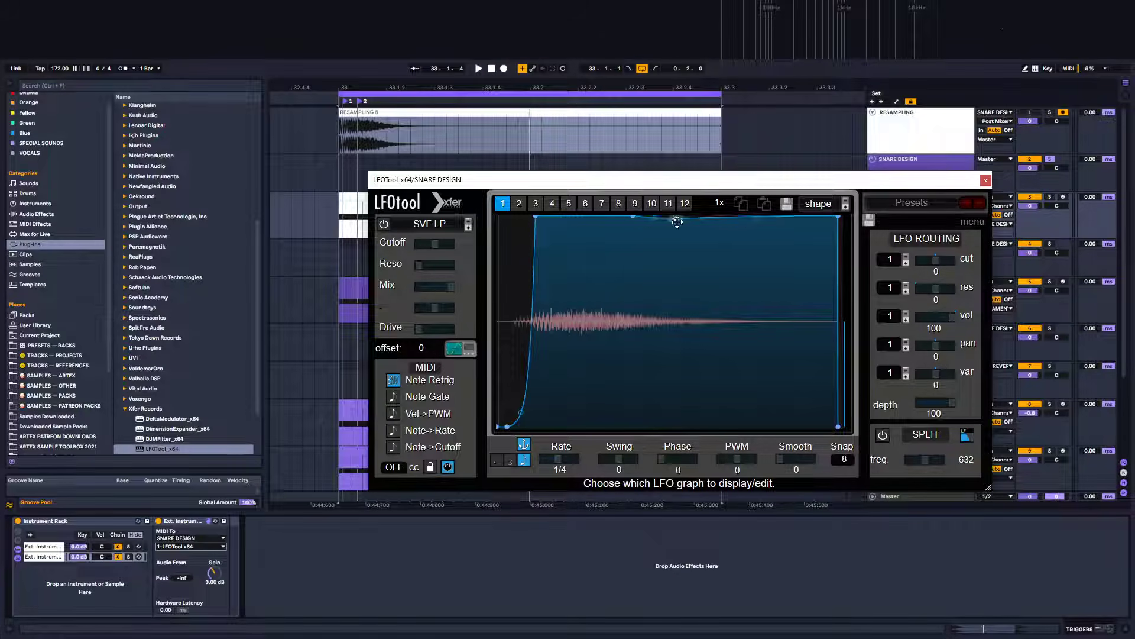
Shape the graph's tail into a short hold followed by a curved decay down to zero, and play the snare to audition it
drag(677, 219, 743, 334)
double_click(839, 218)
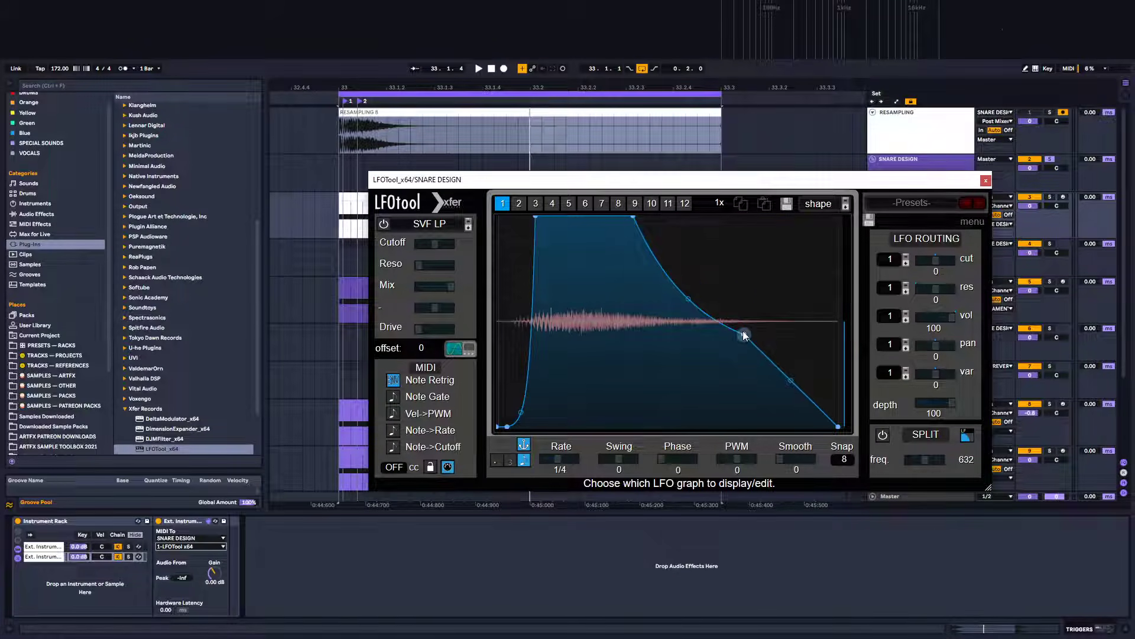
double_click(744, 334)
key(space)
drag(736, 322, 731, 343)
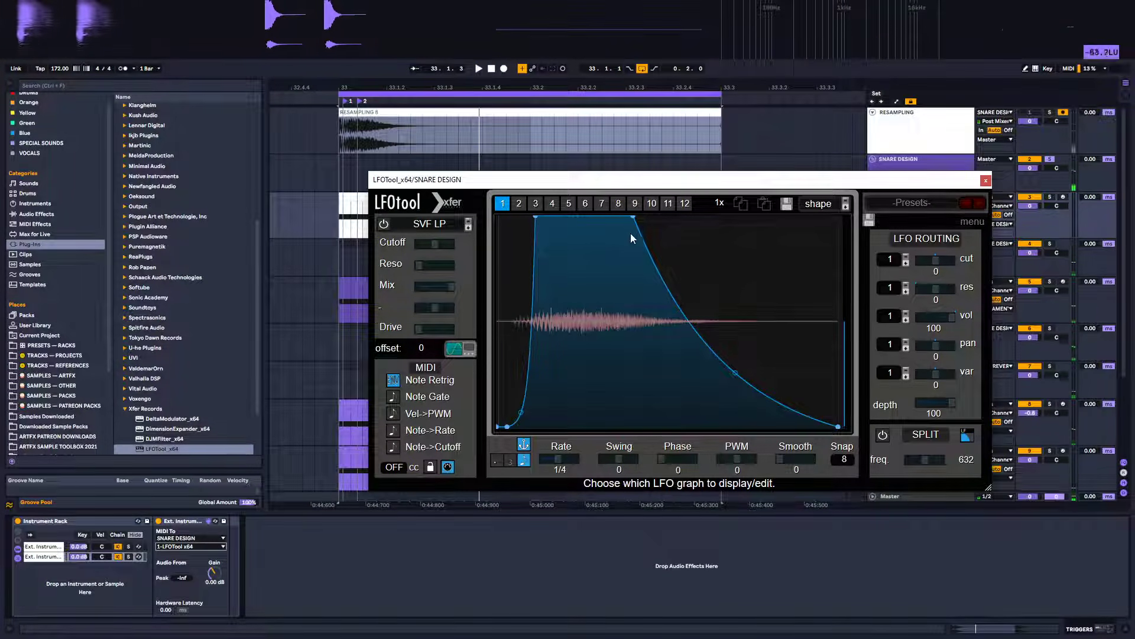
drag(633, 218, 575, 204)
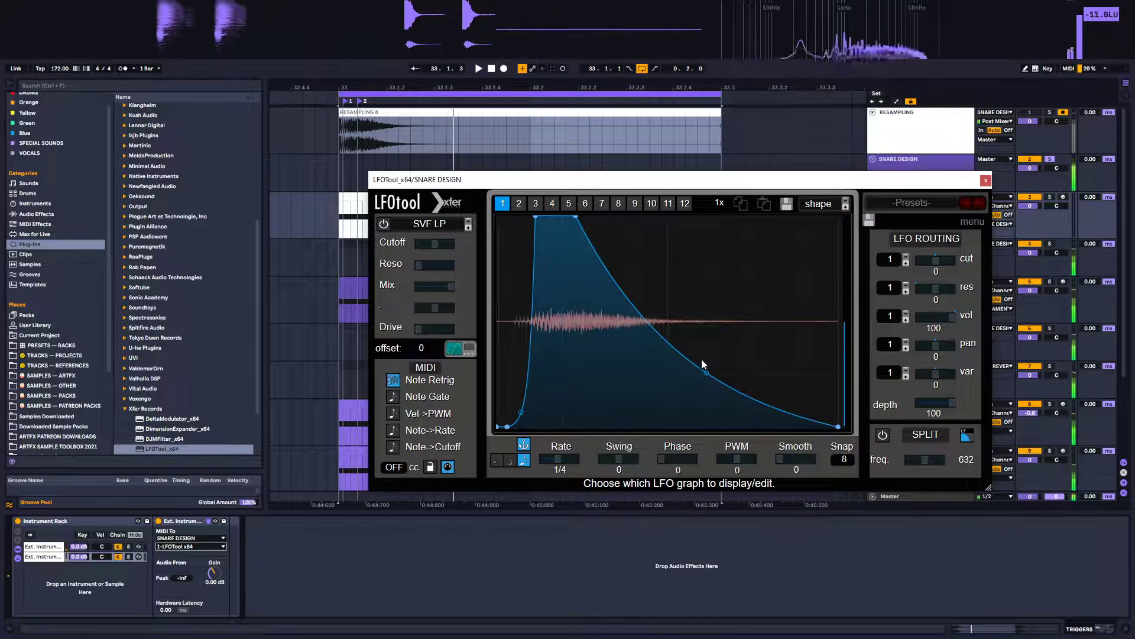
drag(707, 372, 709, 396)
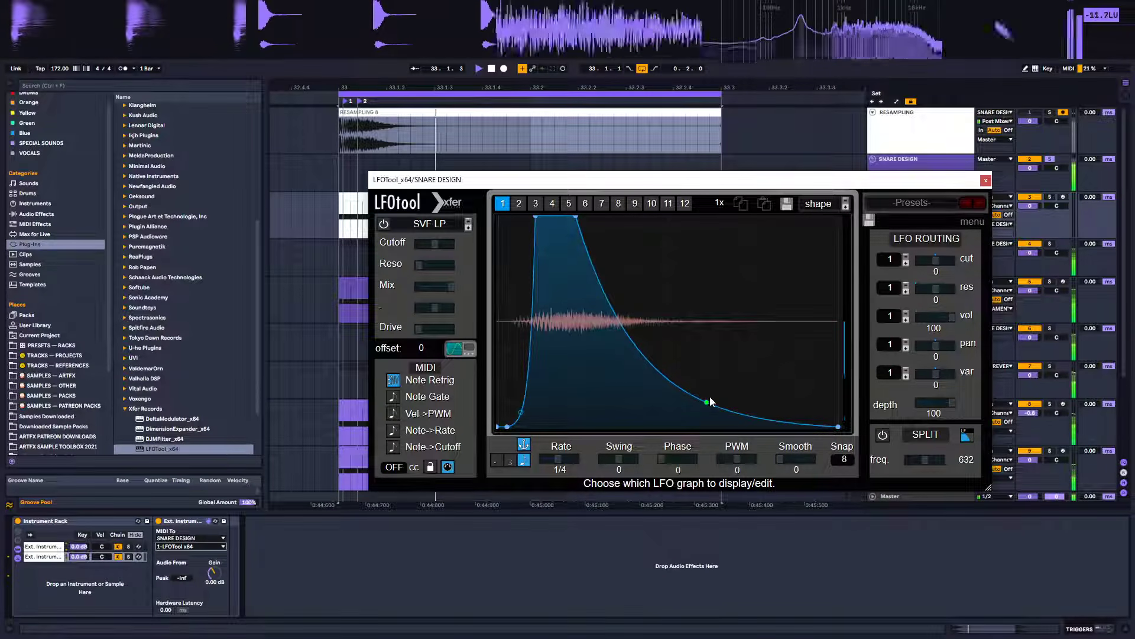
Enable Note Gate in LFOTool and close the plugin window
click(394, 397)
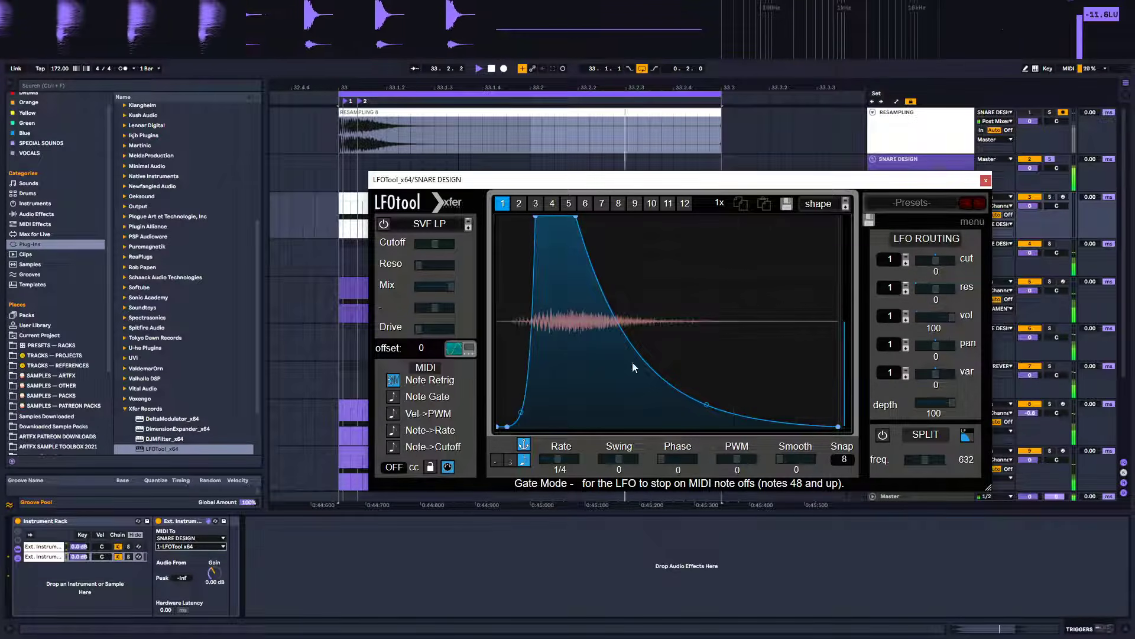
click(985, 181)
Open the SNARE DESIGN track's device chain and play the snare while toggling the Audio Effect Rack off and back on
click(913, 268)
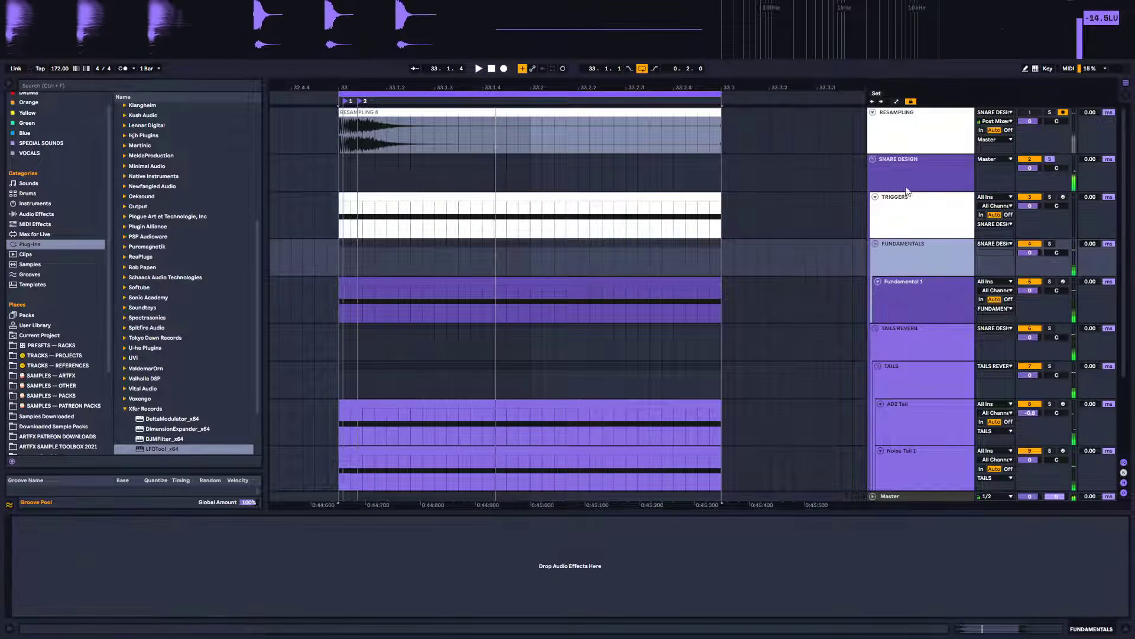
click(907, 187)
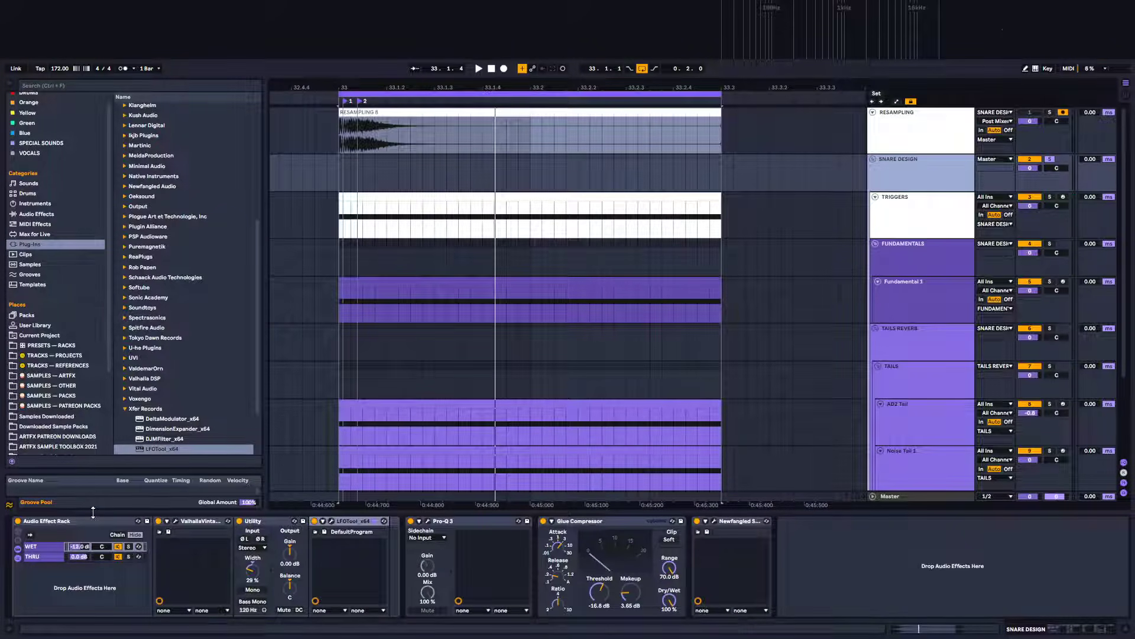
key(space)
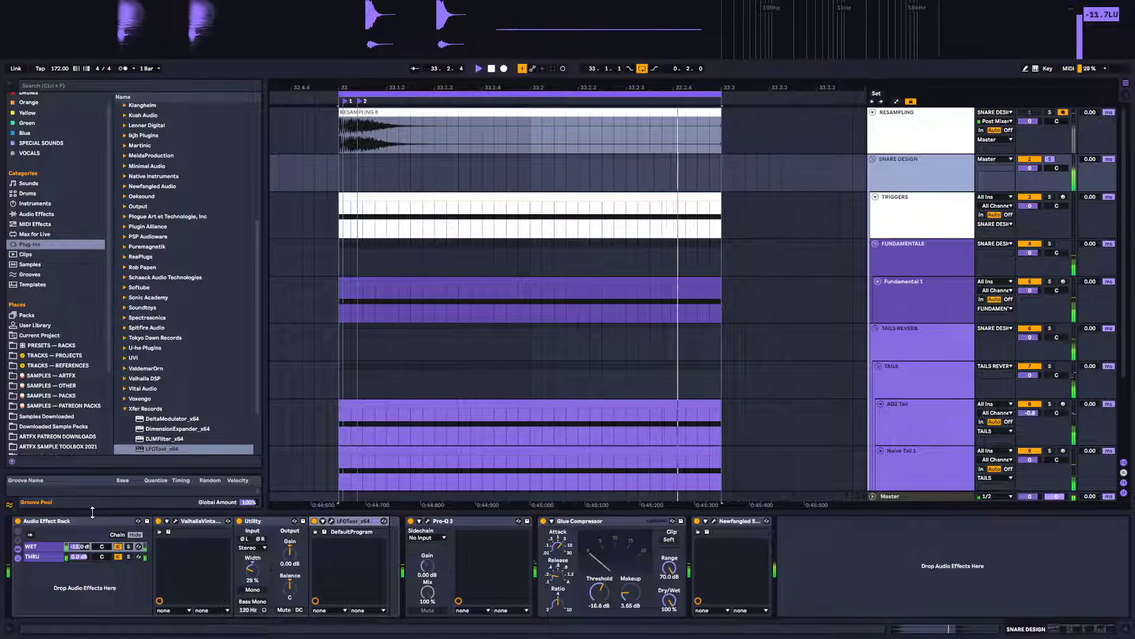
click(18, 522)
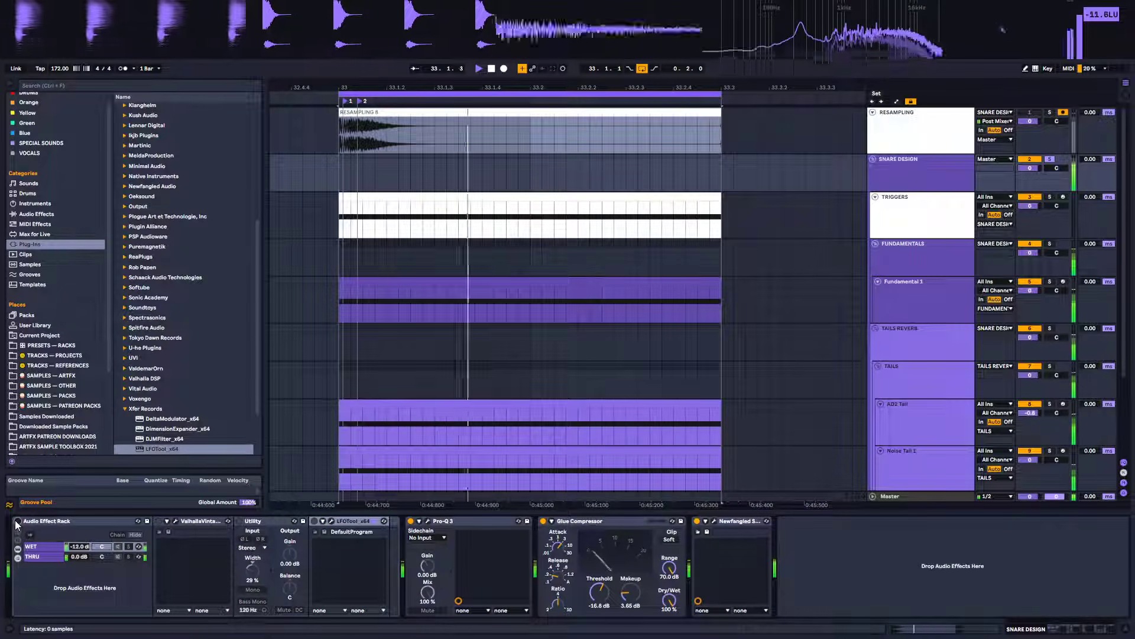
click(18, 521)
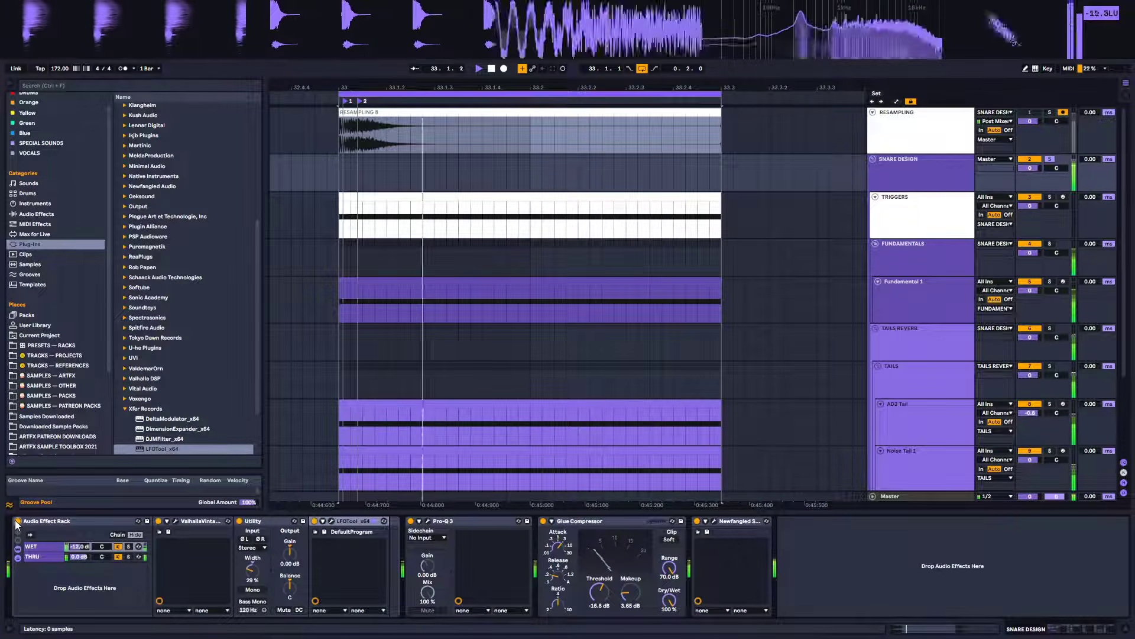
key(space)
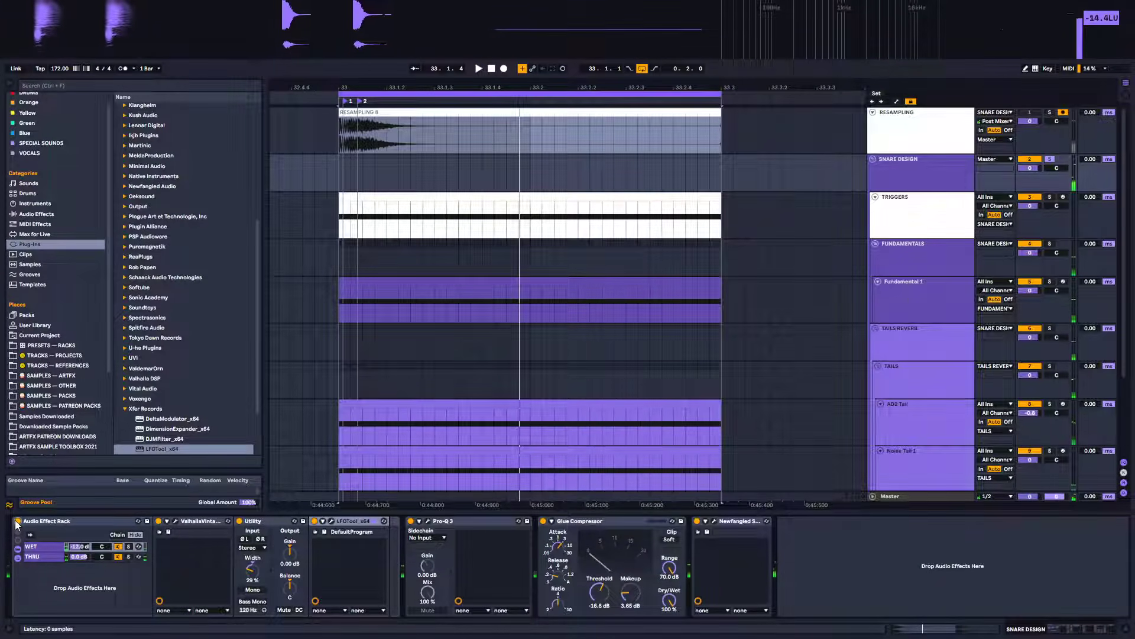
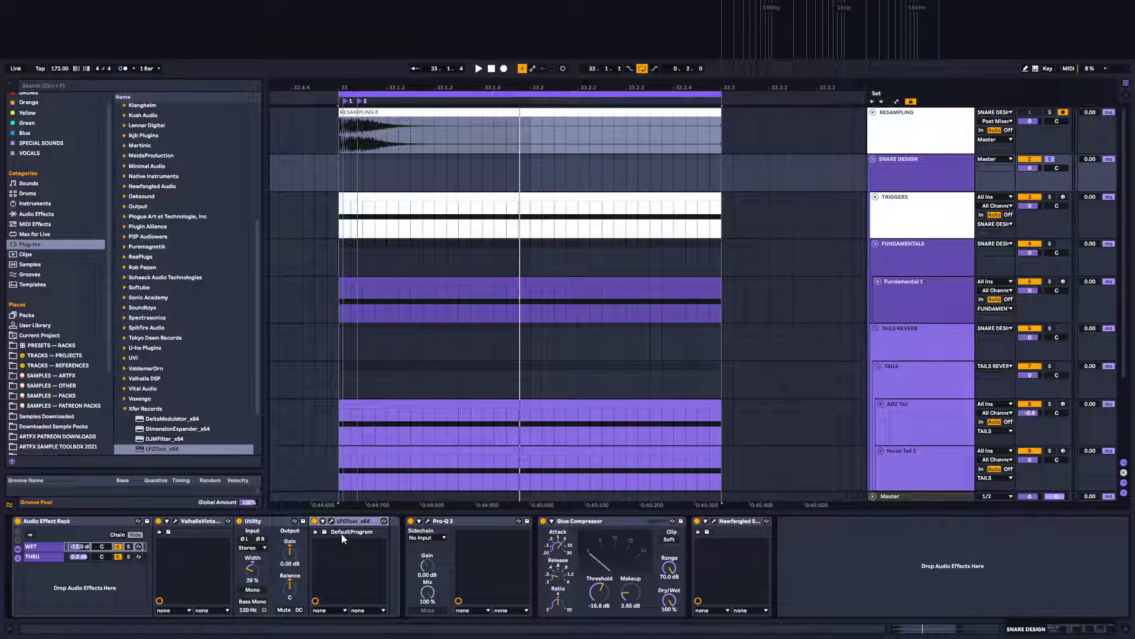
Insert a Shifter device between Utility and LFOTool in the SNARE DESIGN chain
key(space)
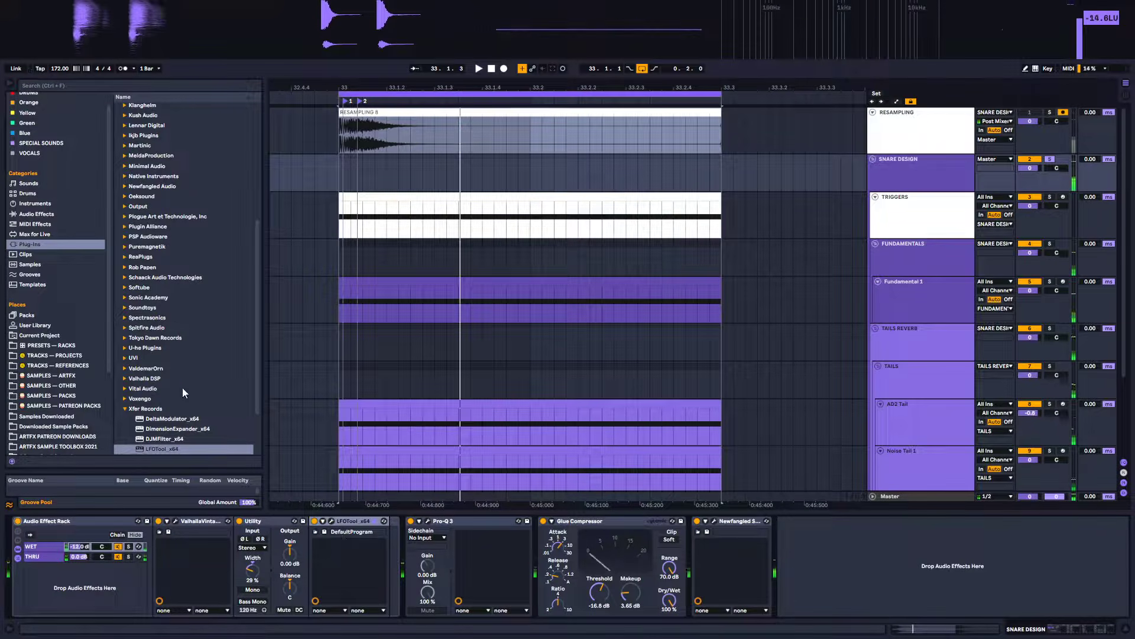
click(37, 213)
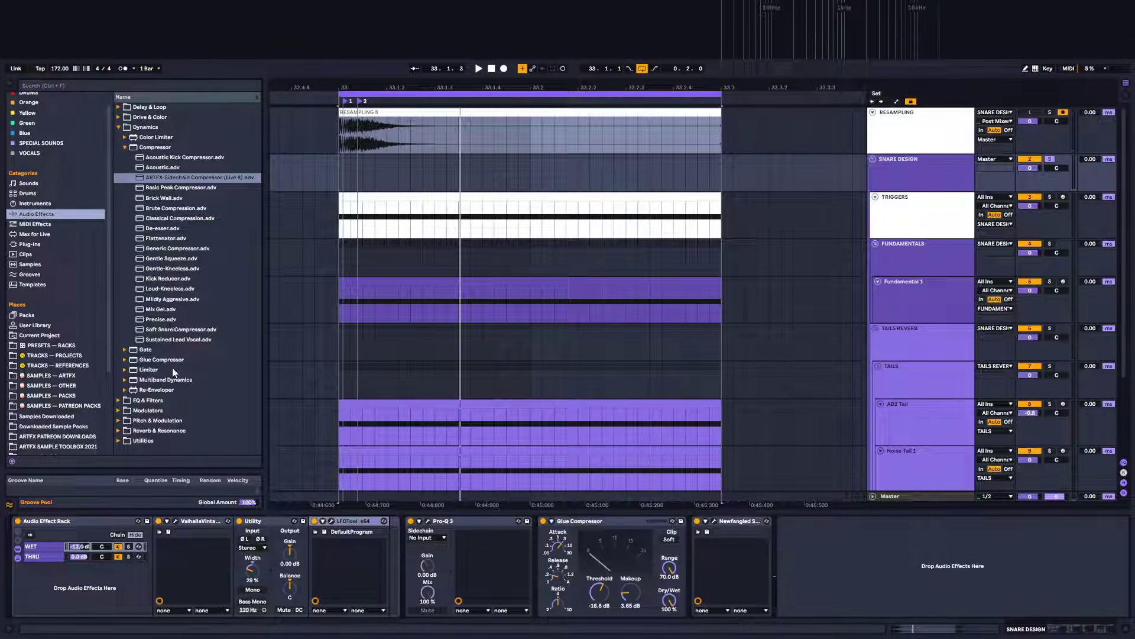
click(125, 148)
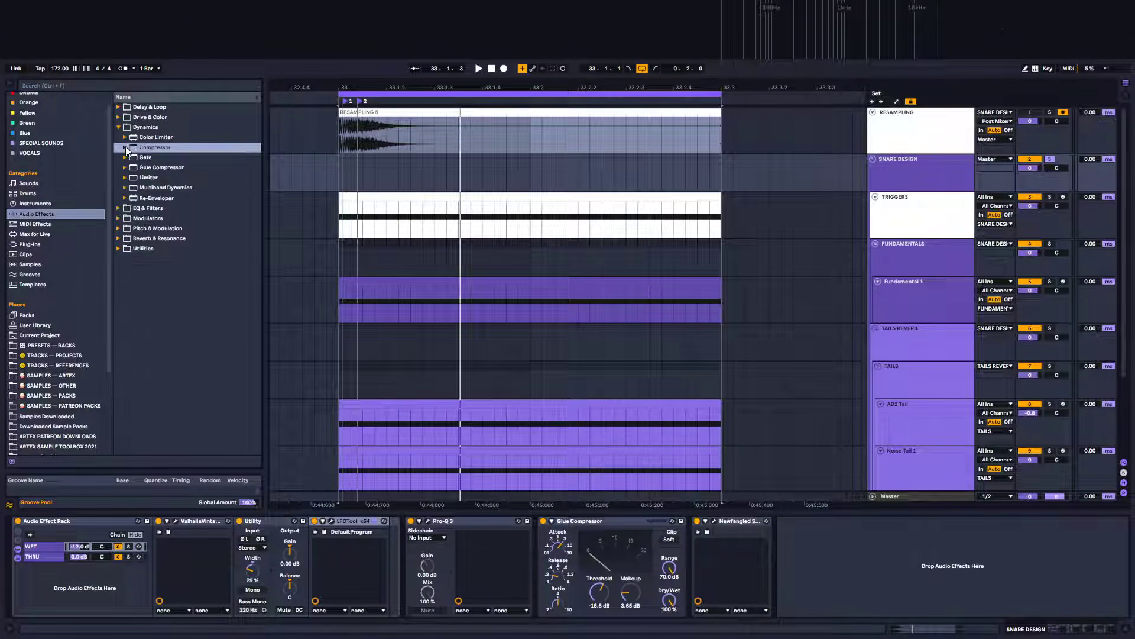
click(124, 229)
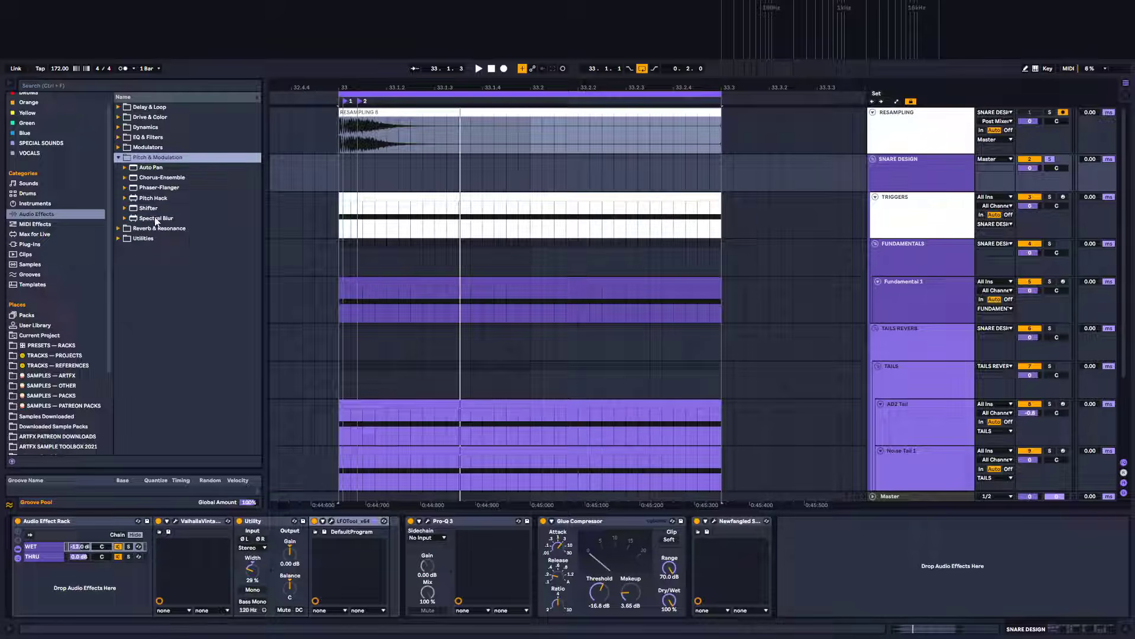
drag(149, 208, 340, 577)
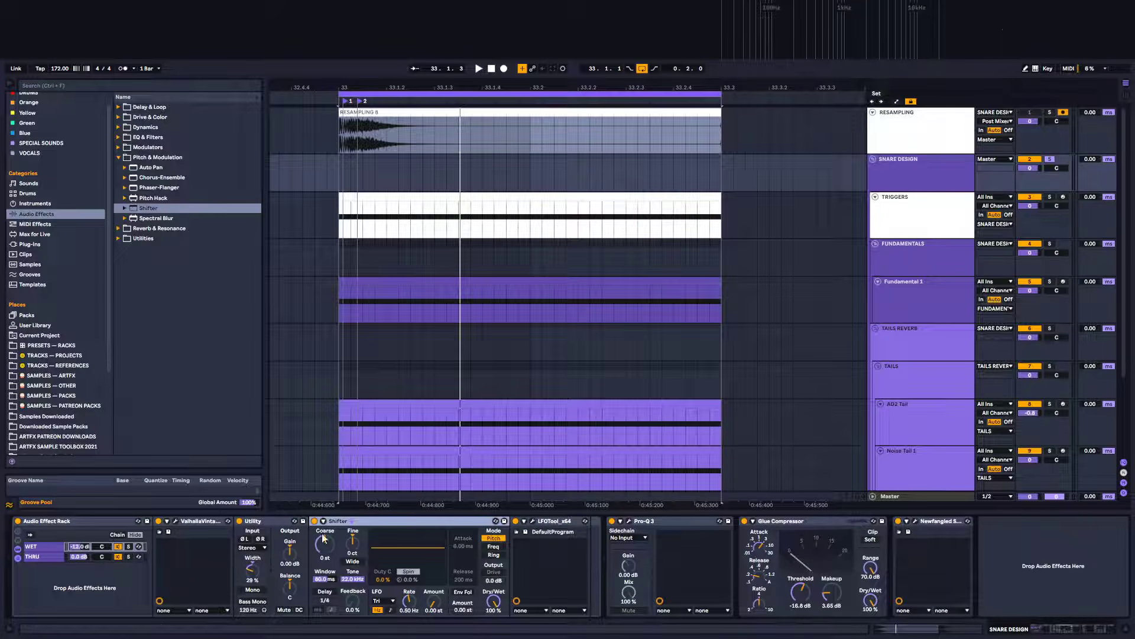
Switch Shifter to Freq mode, audition different fine frequency shifts while toggling the rack, then delete Shifter
click(494, 547)
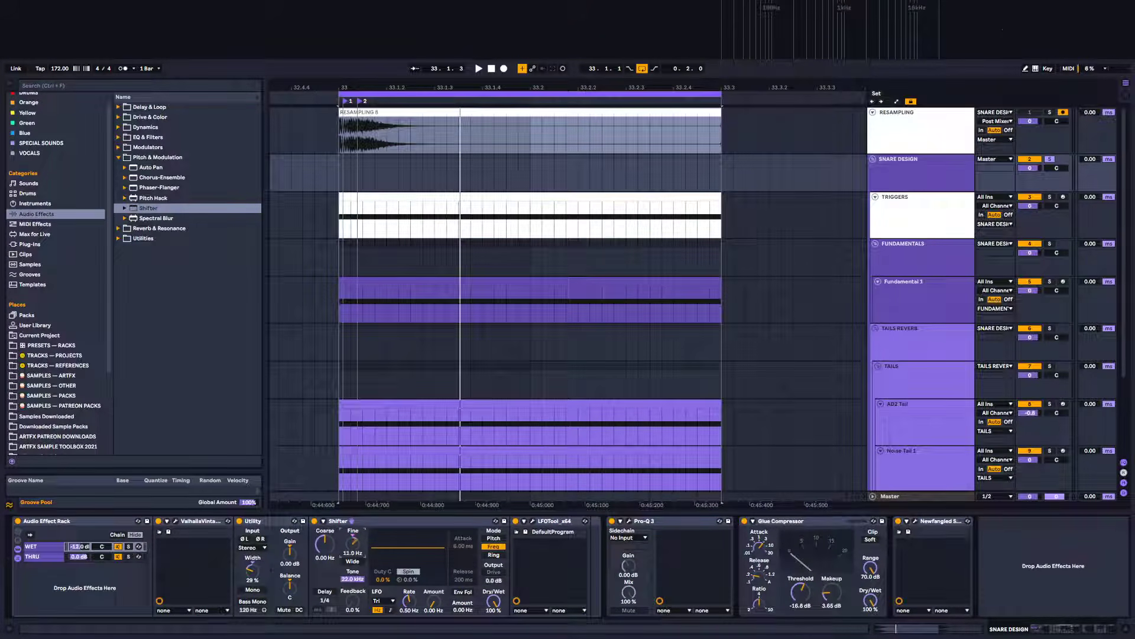
key(space)
mouse_move(353, 543)
mouse_down()
mouse_move(353, 521)
mouse_move(353, 558)
mouse_move(353, 540)
mouse_up()
key(space)
key(space)
key(space)
key(space)
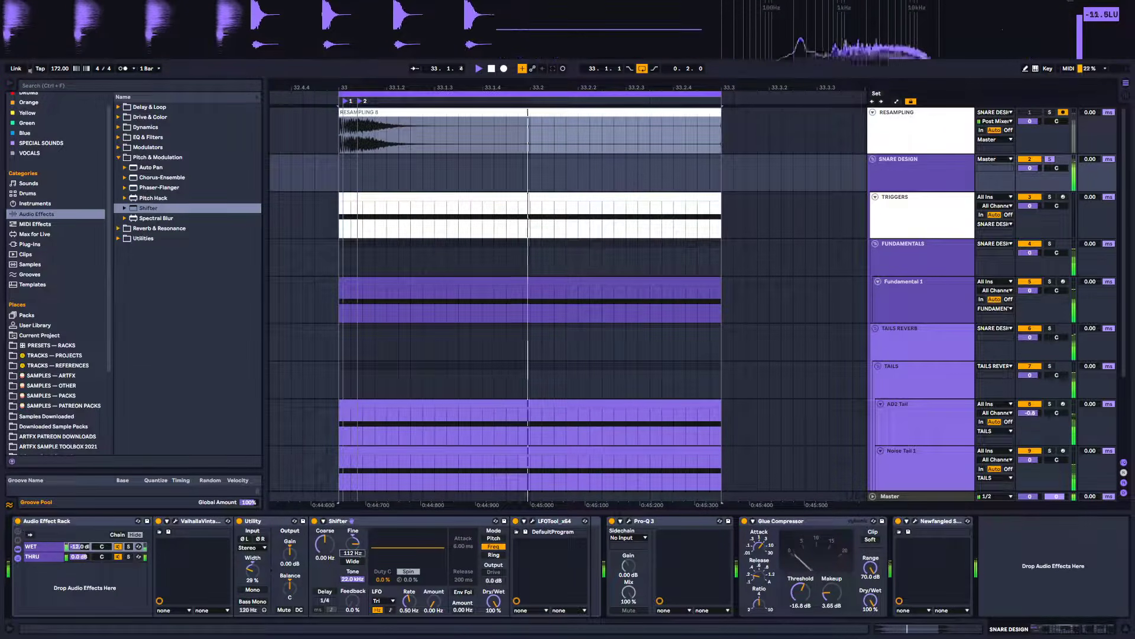
mouse_move(353, 543)
mouse_down()
mouse_move(353, 569)
mouse_move(353, 533)
mouse_up()
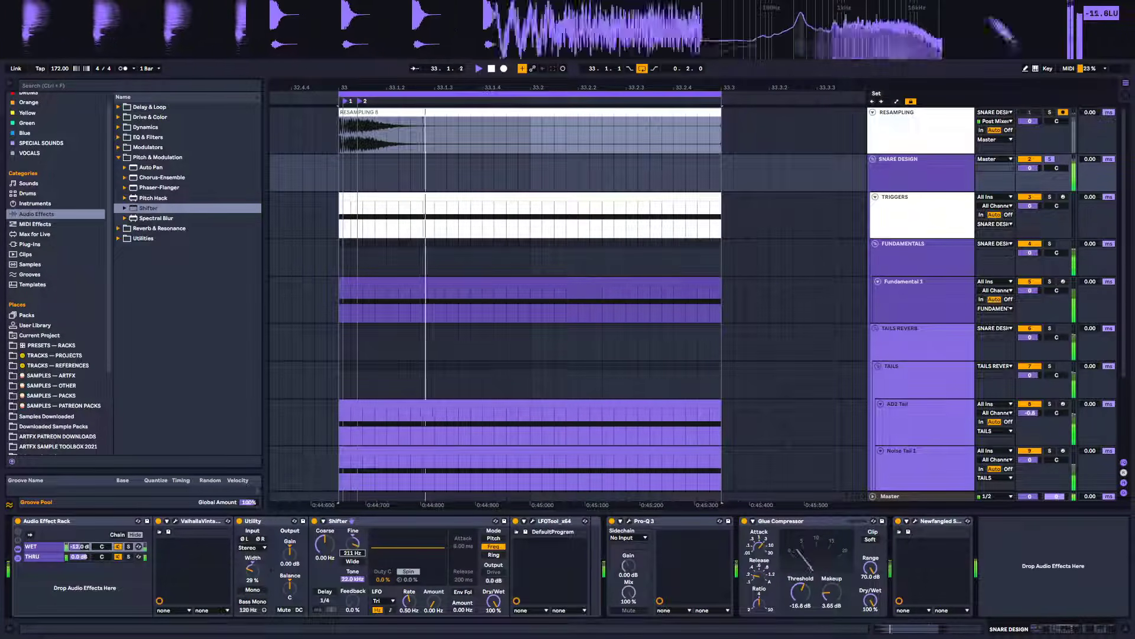
click(19, 521)
click(18, 521)
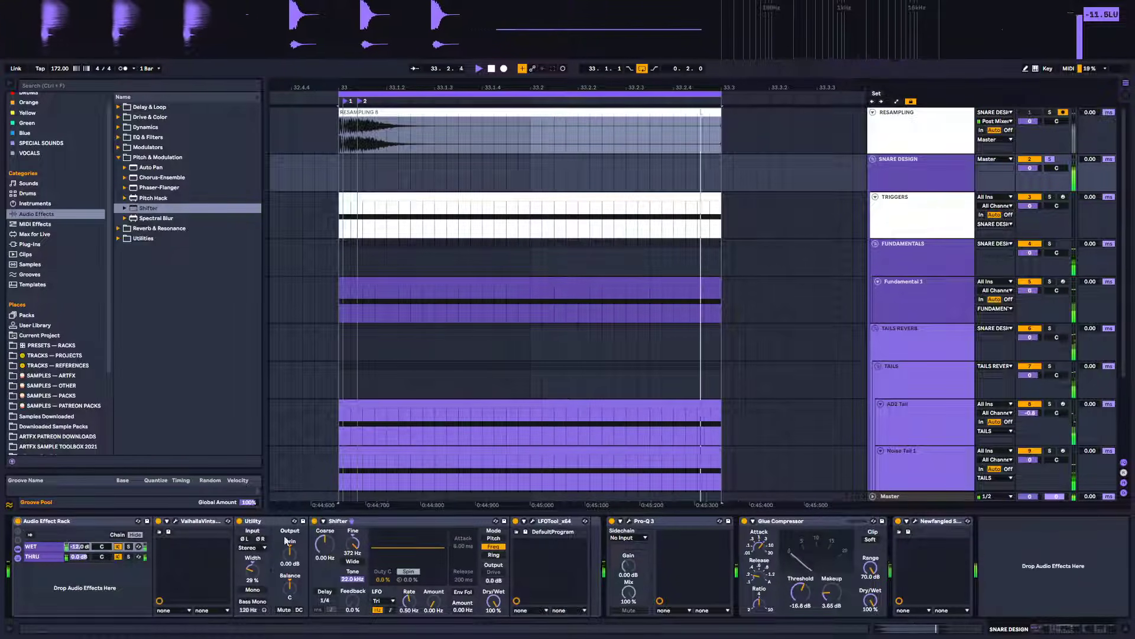
mouse_move(353, 543)
mouse_down()
mouse_move(353, 595)
mouse_move(353, 564)
mouse_up()
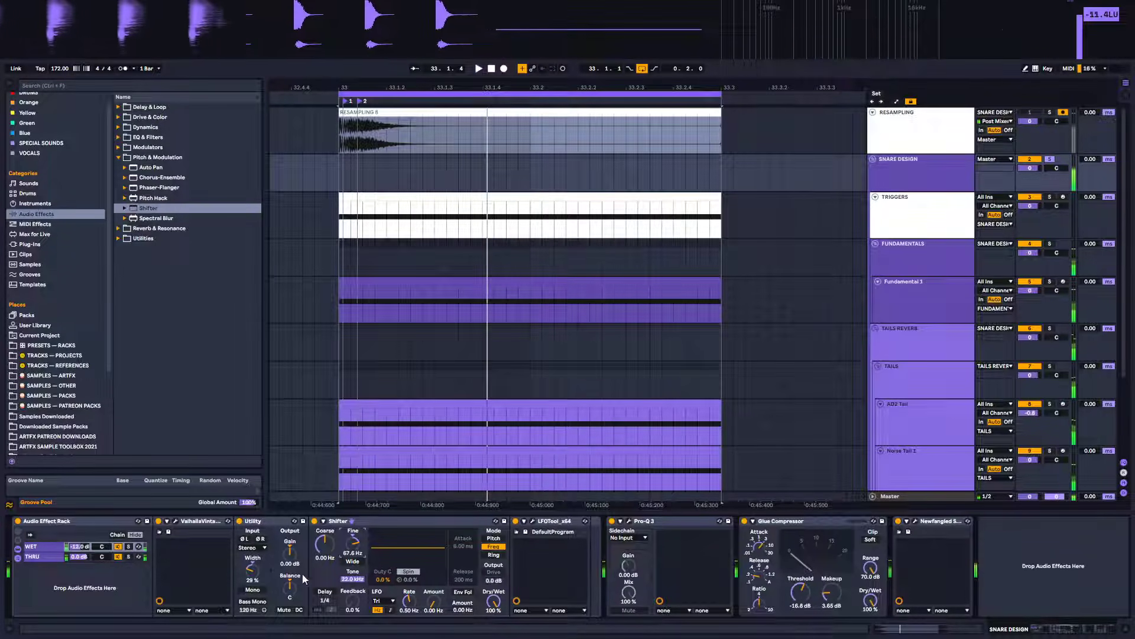
click(345, 521)
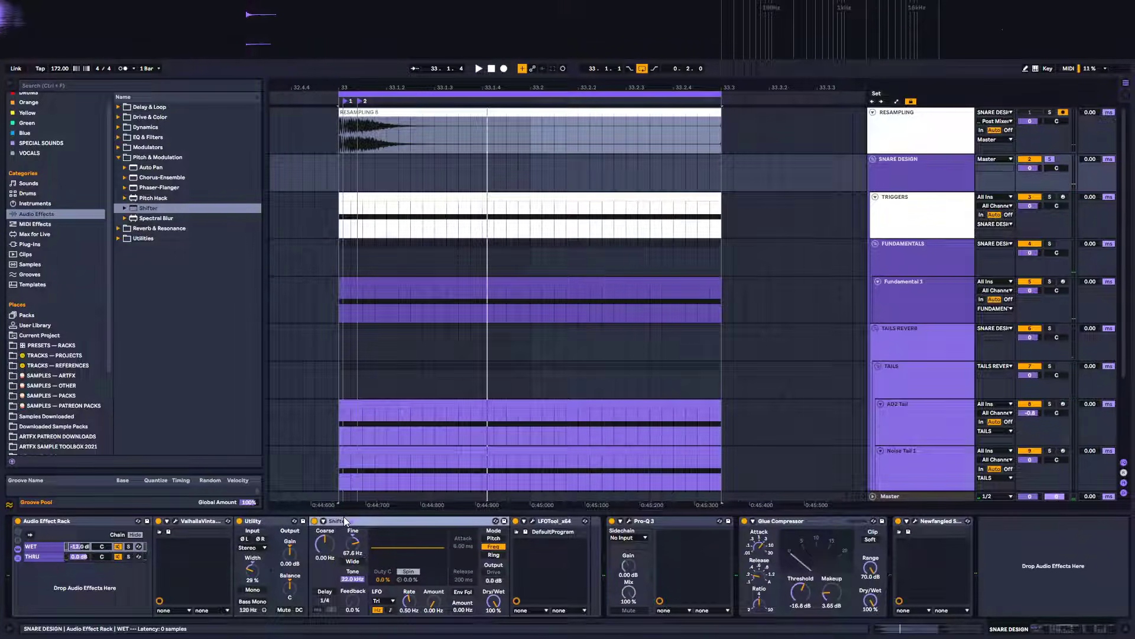
key(Delete)
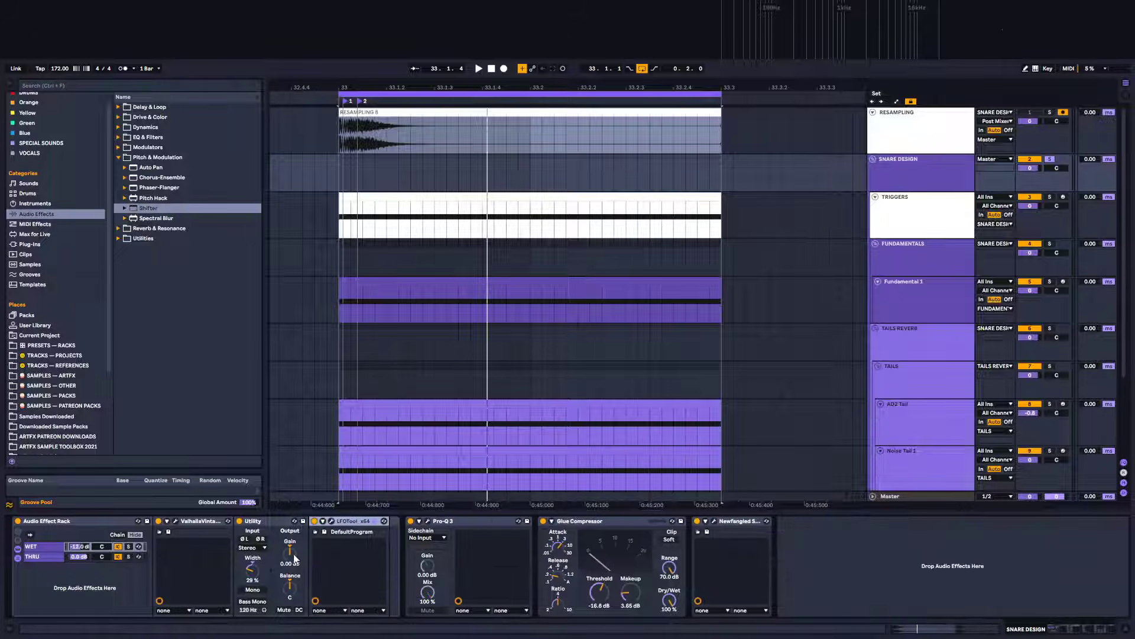
Add EQ Eight after LFOTool in the SNARE DESIGN chain and activate its first band as a low cut
click(125, 159)
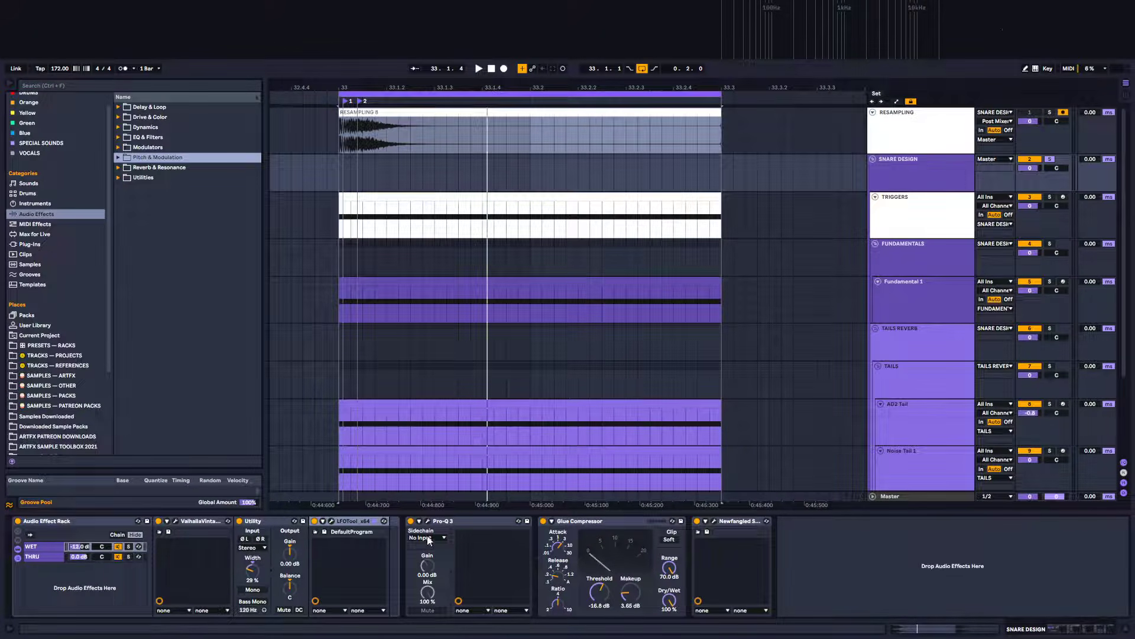
click(126, 137)
mouse_move(150, 167)
mouse_down()
mouse_move(212, 223)
mouse_move(385, 563)
mouse_up()
key(space)
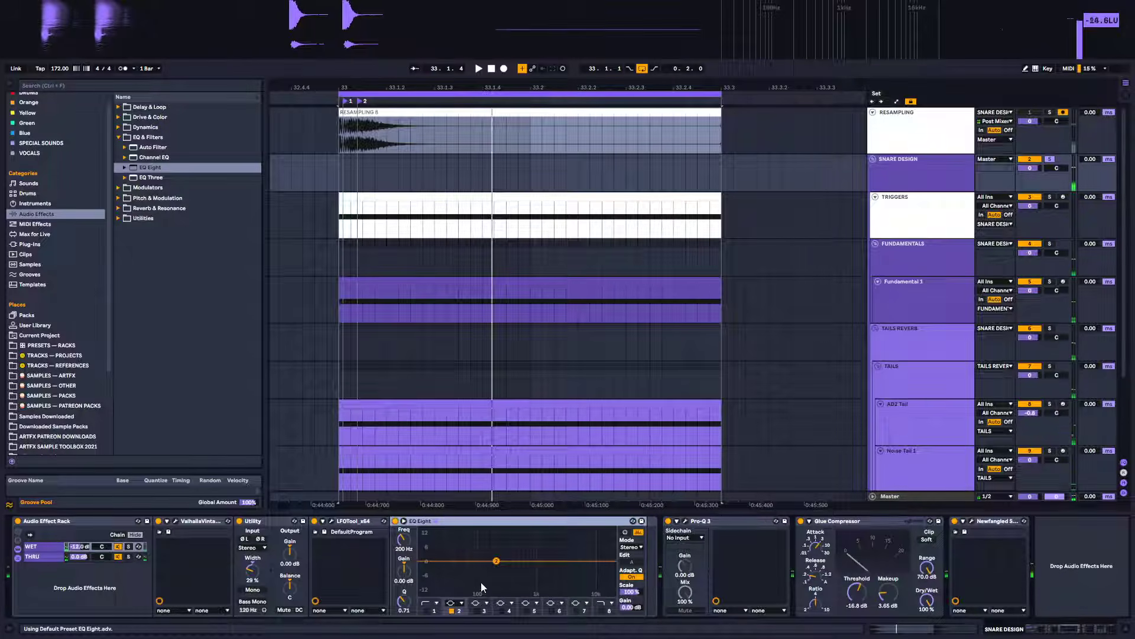
click(427, 611)
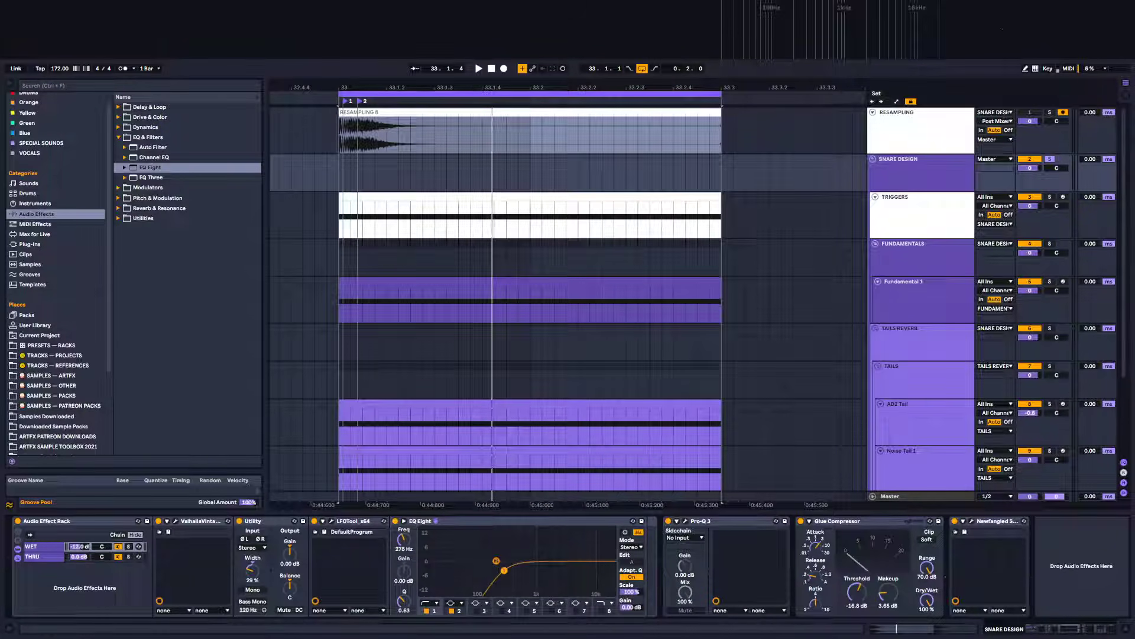
Play the snare and move the EQ Eight low cut up to about 464 Hz
key(space)
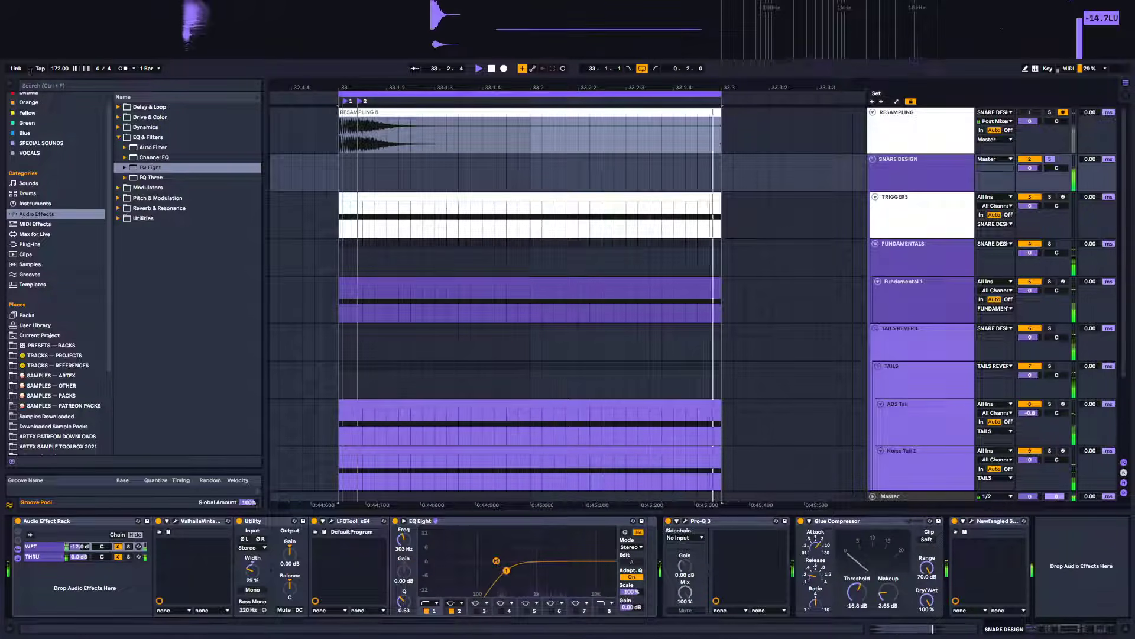
mouse_move(511, 571)
mouse_down()
mouse_move(528, 571)
mouse_move(517, 571)
mouse_up()
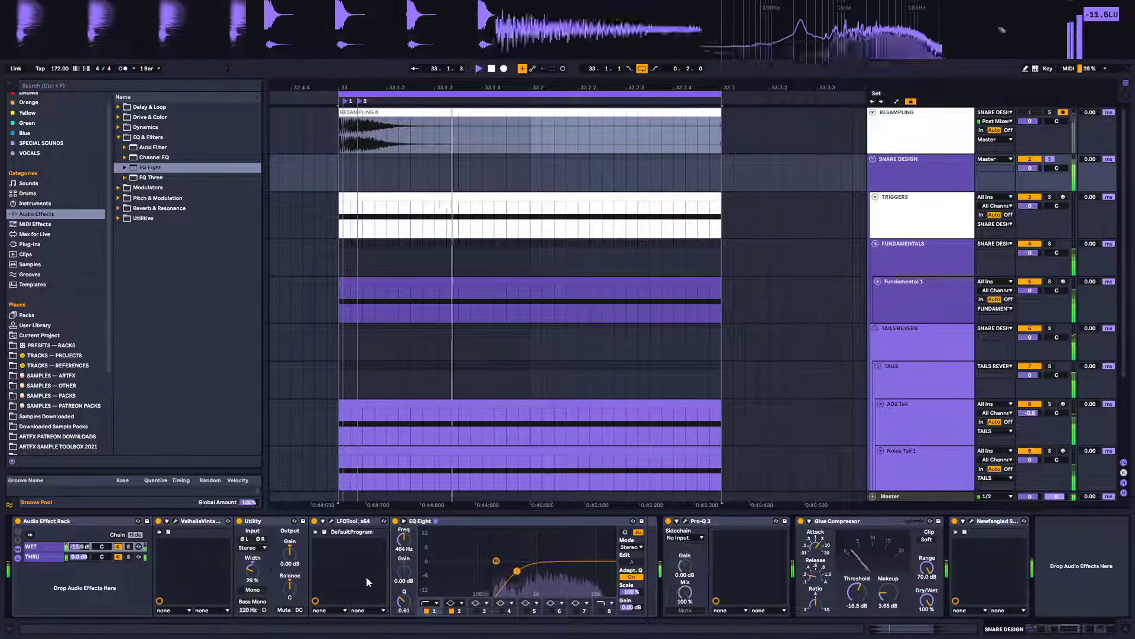
key(space)
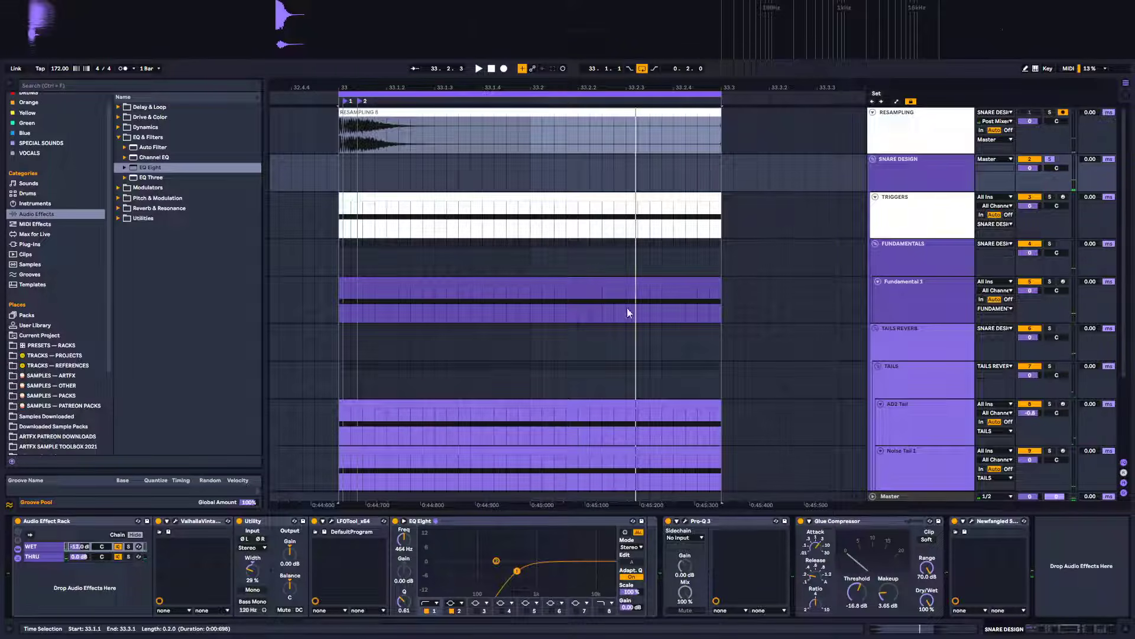
Play the snare while toggling the Audio Effect Rack off and back on to compare
key(space)
key(space)
click(17, 522)
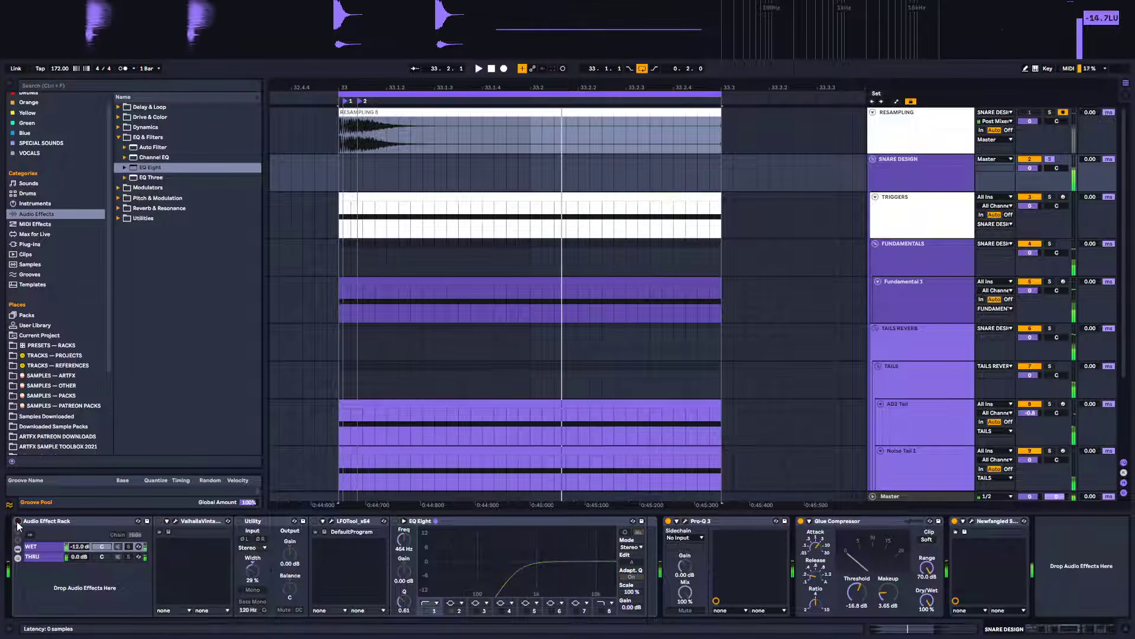
click(17, 522)
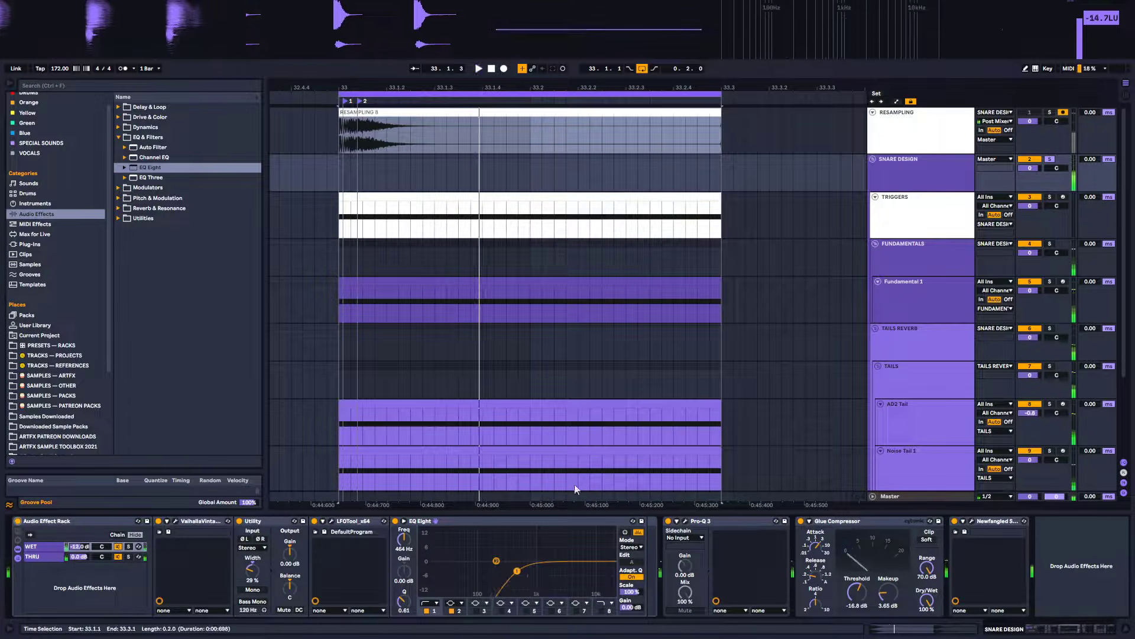
Fold the FUNDAMENTALS, TAILS REVERB and TRIGGERS tracks to tidy the arrangement
click(910, 205)
click(911, 255)
click(911, 288)
click(876, 245)
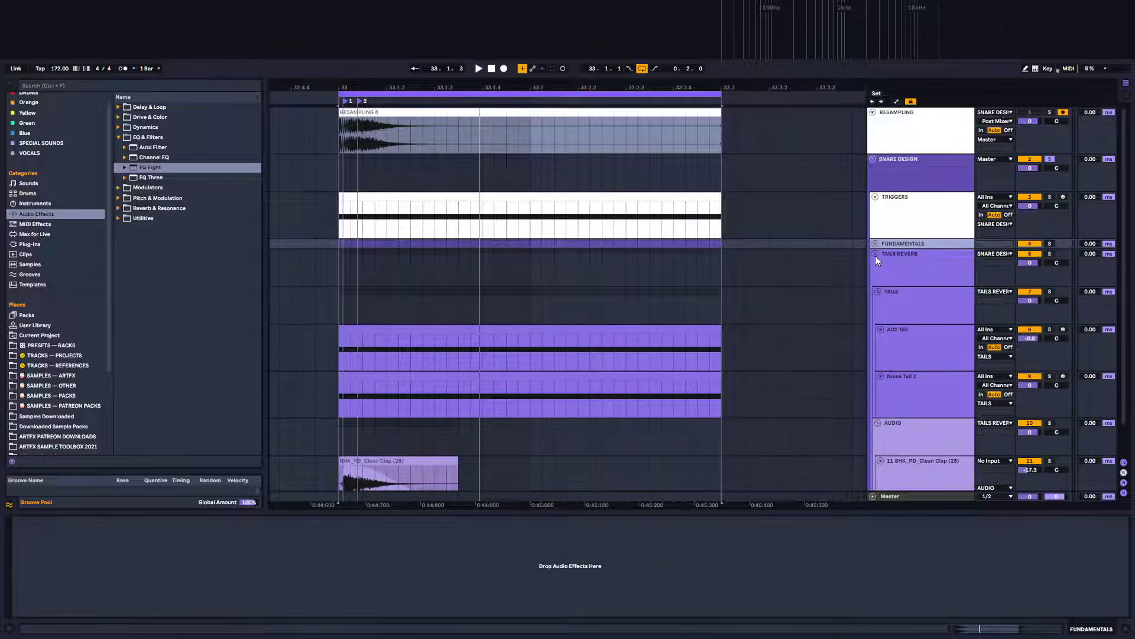
click(875, 254)
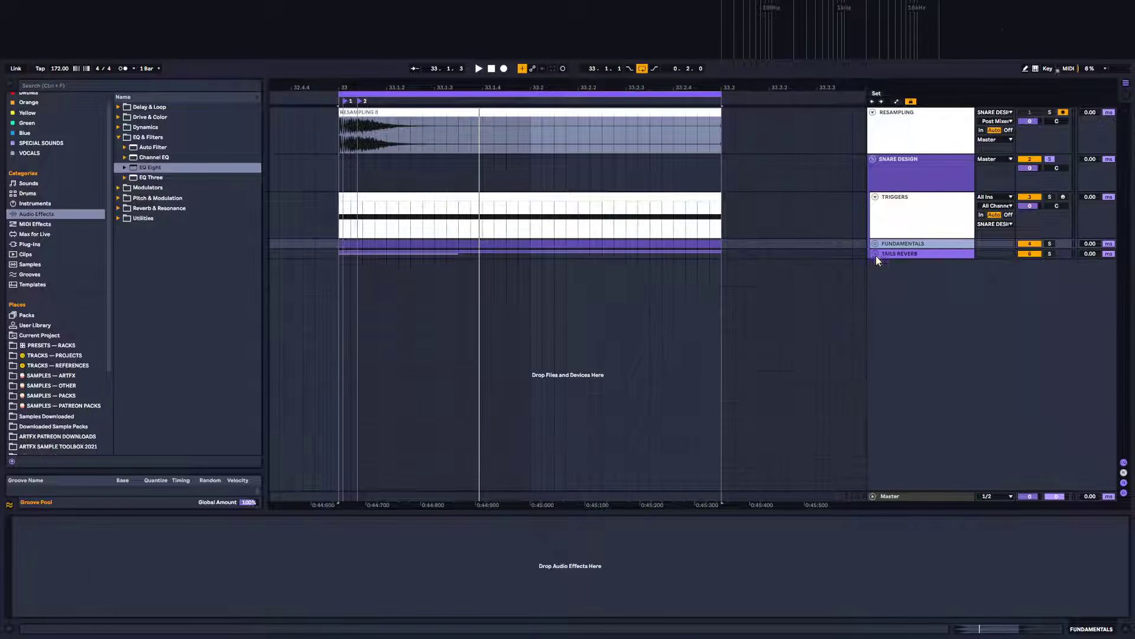
click(875, 197)
click(878, 163)
Record the designed snare into the RESAMPLING track over the loop
click(326, 112)
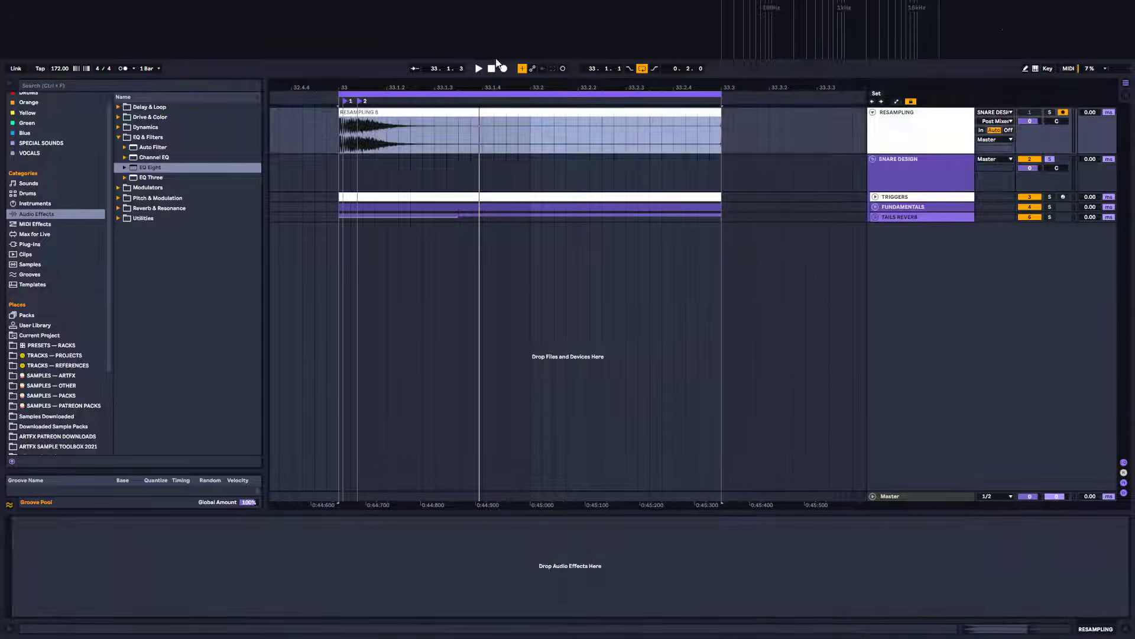
click(507, 68)
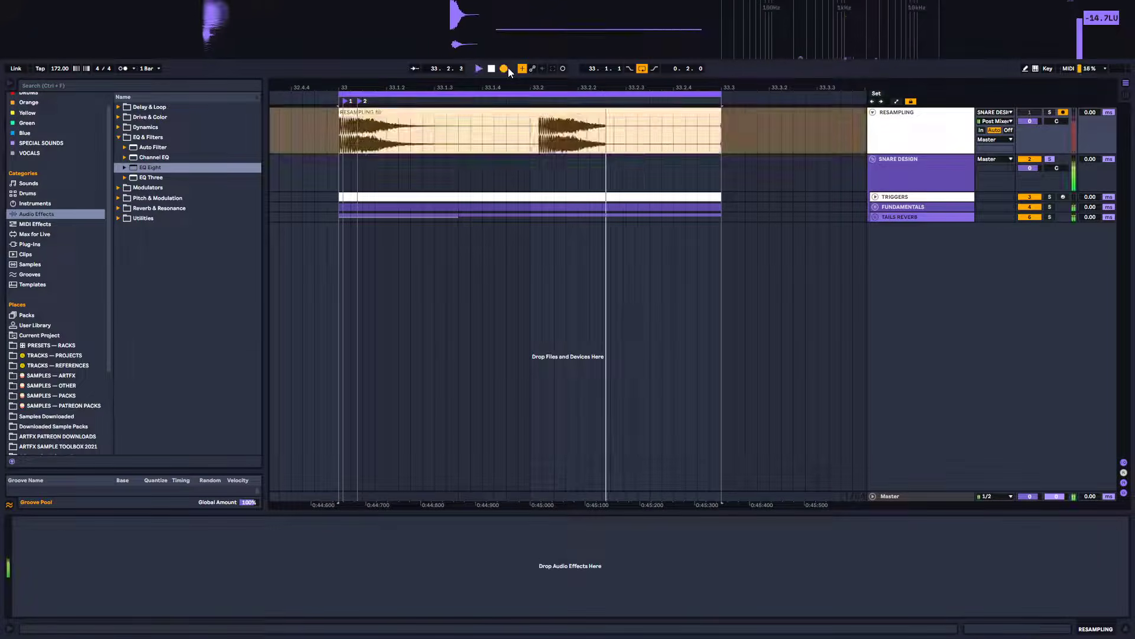
key(space)
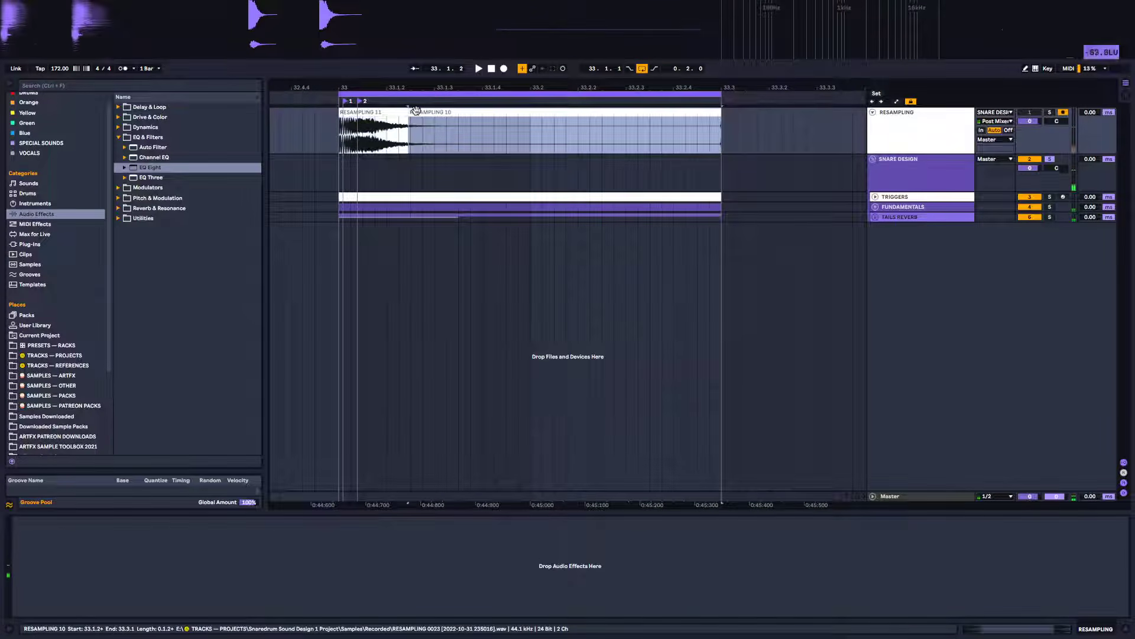
Move the newly recorded resampled clip to the start of the loop
drag(411, 112, 355, 127)
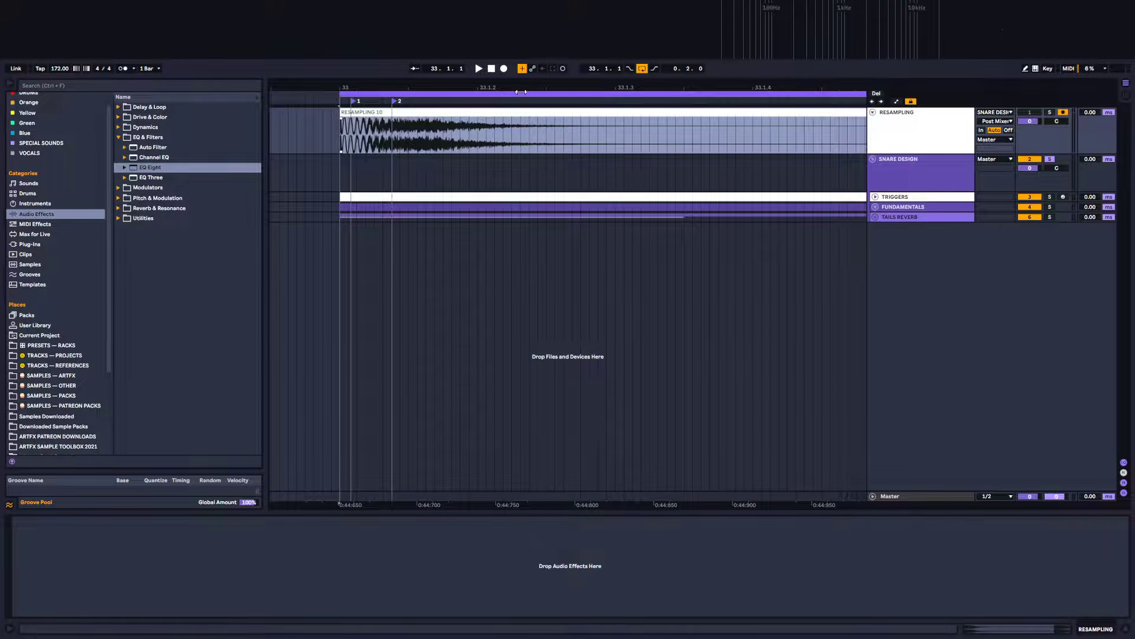
drag(512, 88, 512, 62)
drag(890, 152, 890, 271)
drag(506, 90, 406, 65)
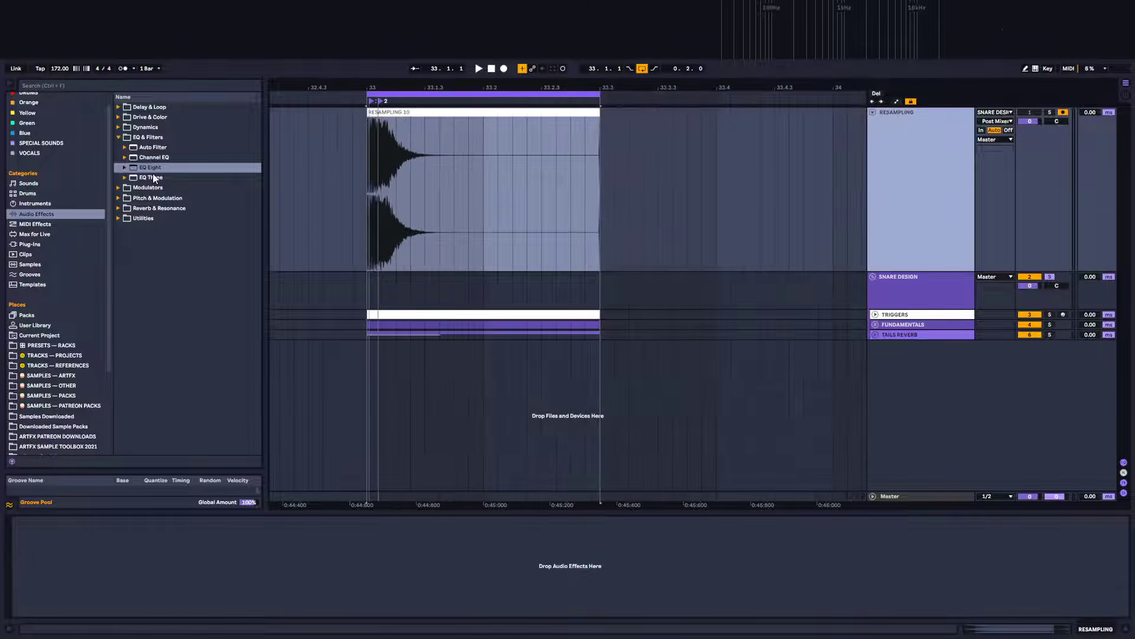
Add EQ Eight to the RESAMPLING track, expand its display, and play the recording to view its spectrum
drag(144, 164, 748, 537)
drag(861, 541, 861, 541)
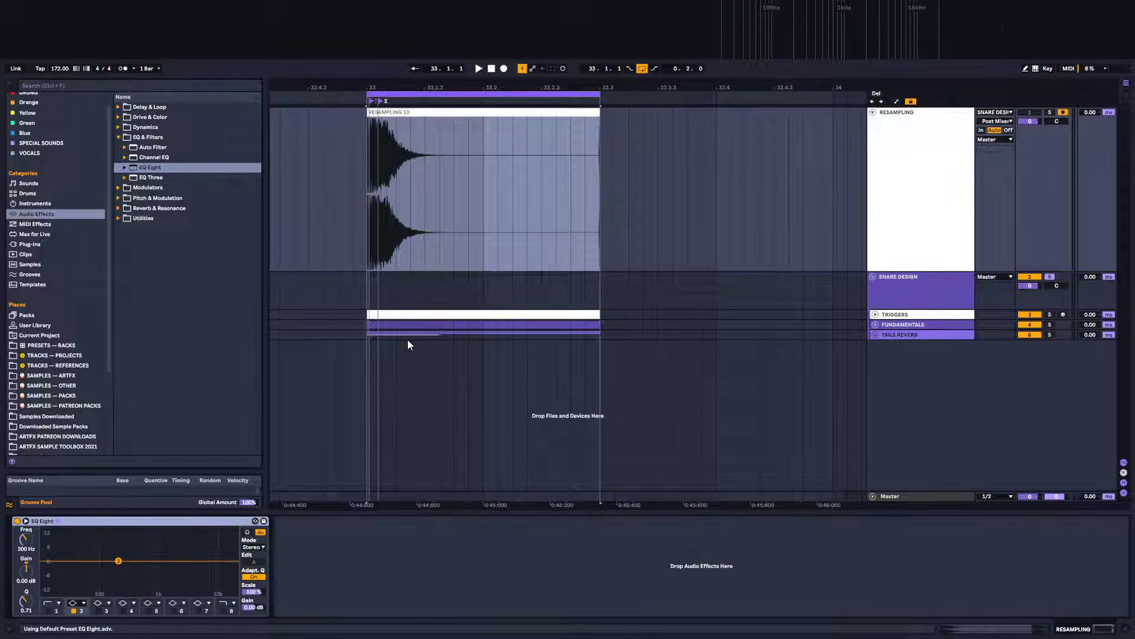
click(25, 521)
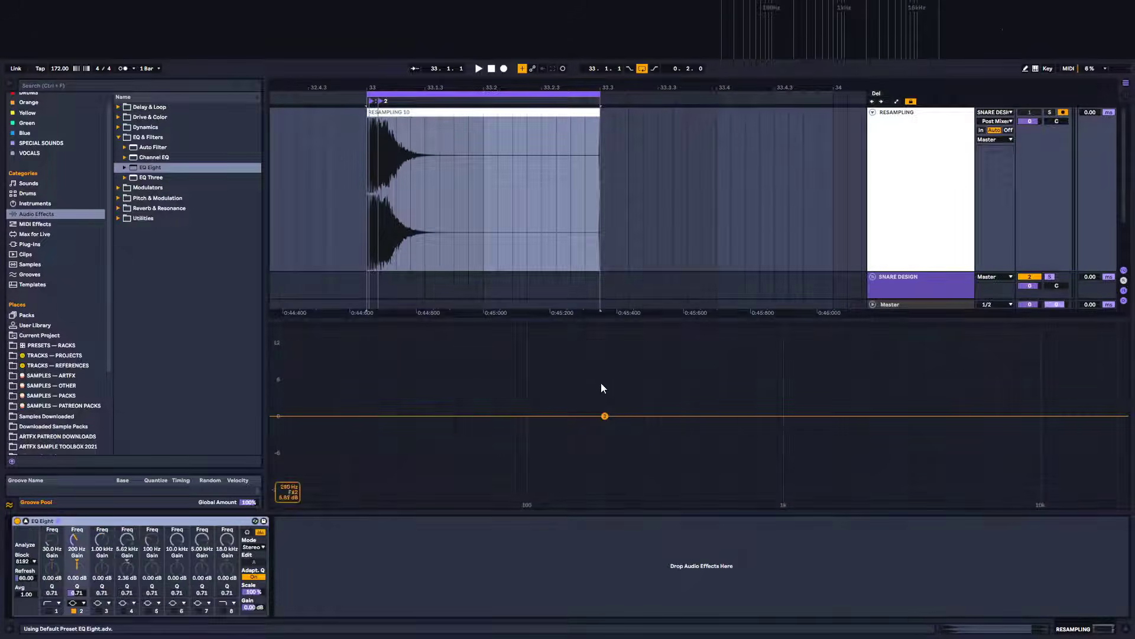
key(space)
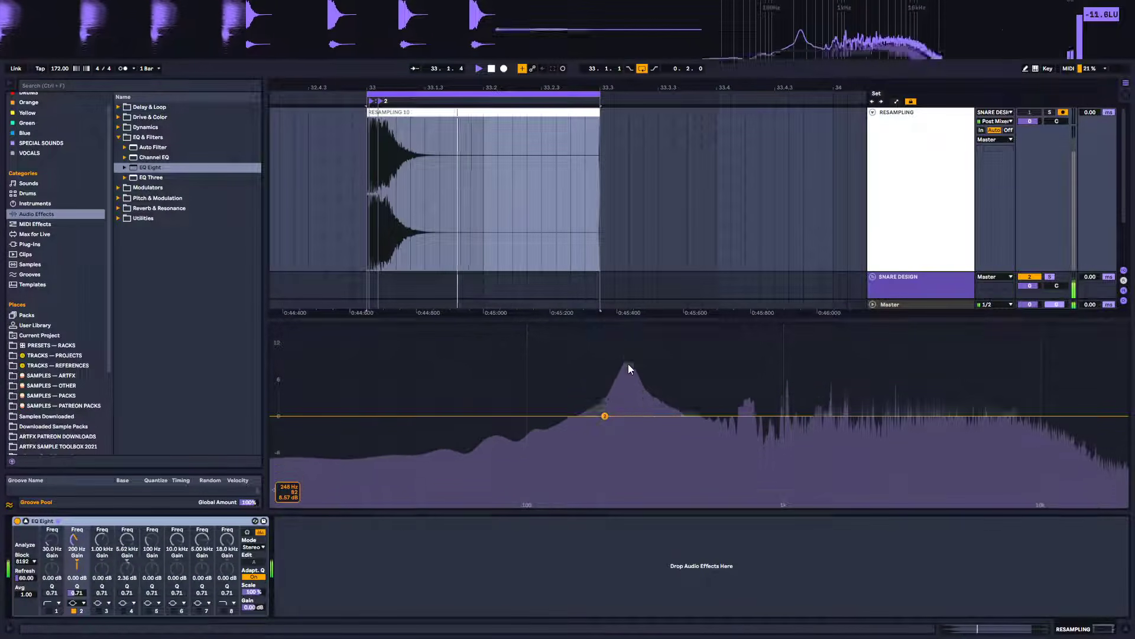
key(space)
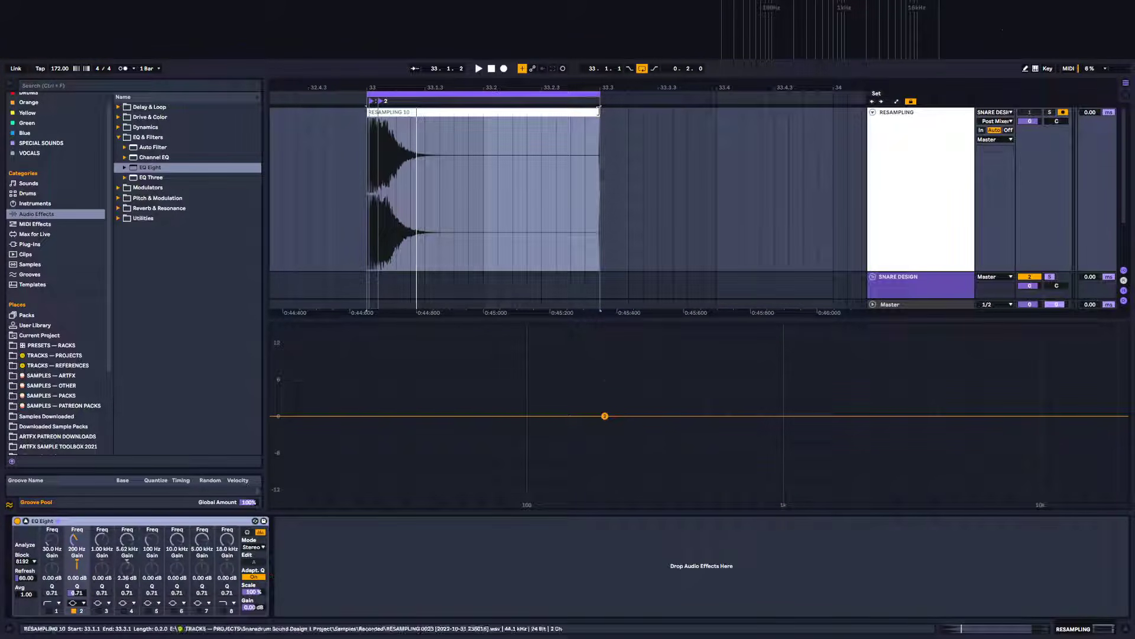
Shorten the resampled clip with a fade-out at its end and solo the RESAMPLING track
drag(600, 125, 483, 120)
click(474, 113)
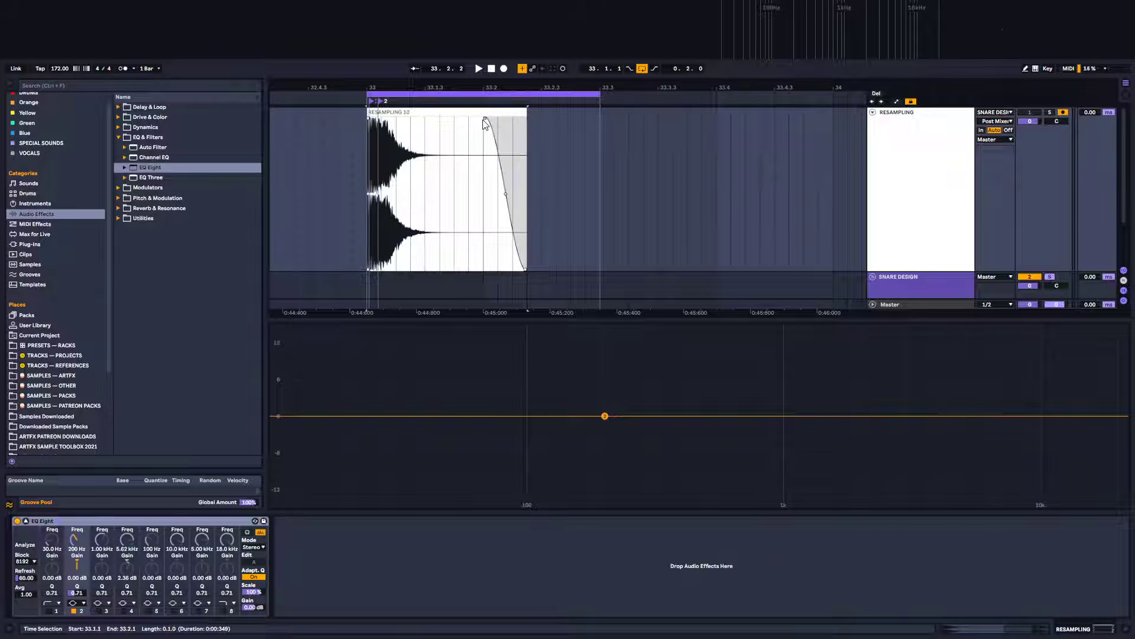
click(576, 168)
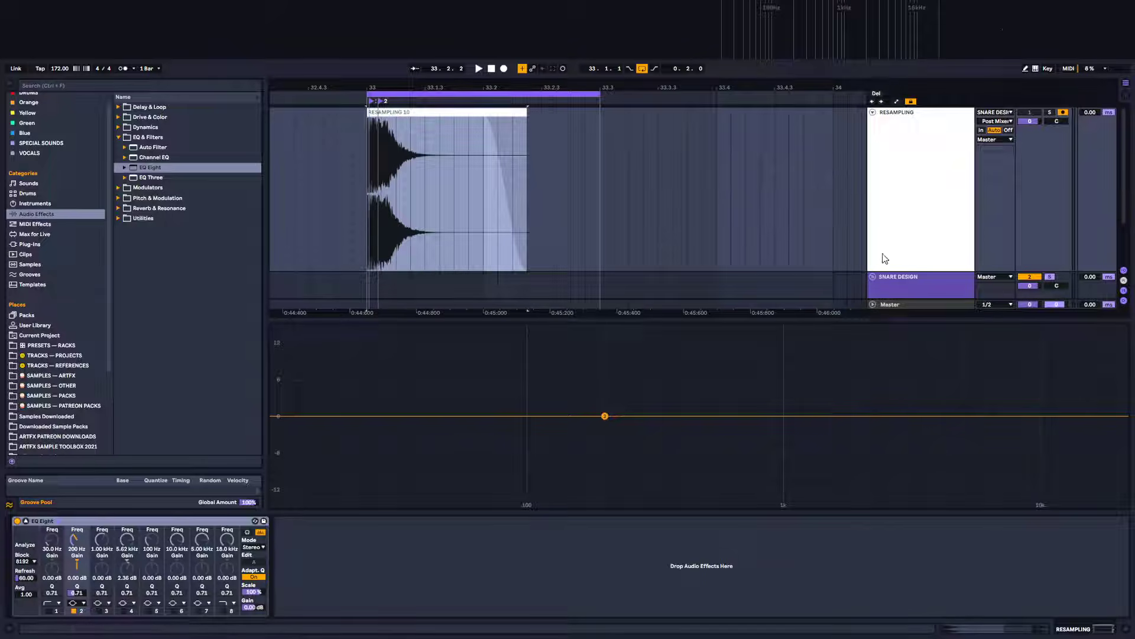
drag(896, 272, 915, 180)
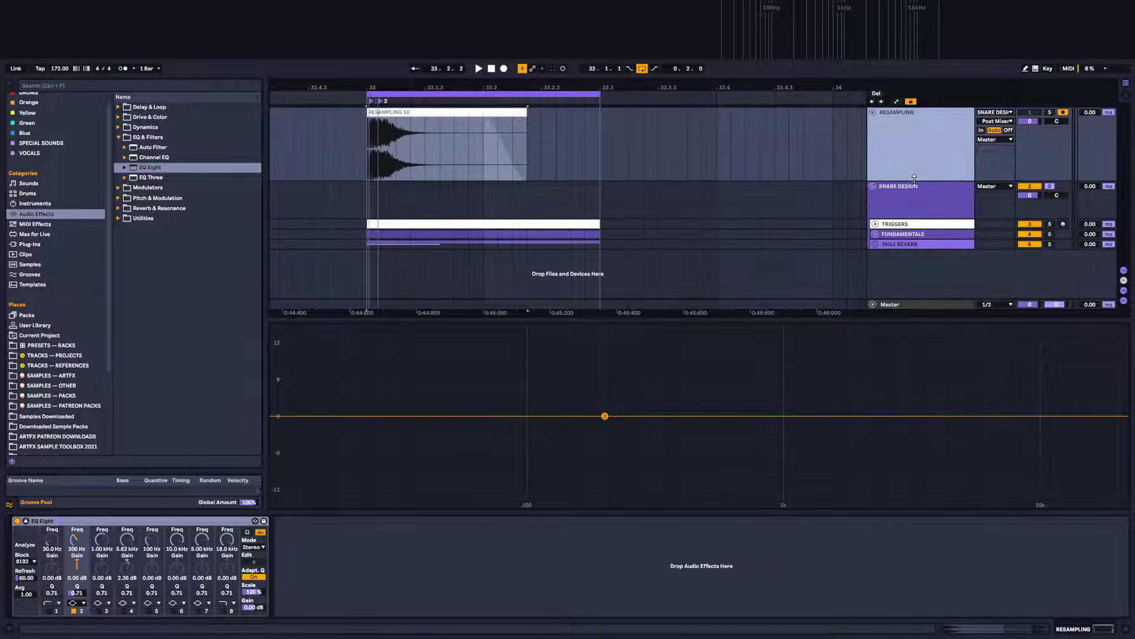
click(1049, 111)
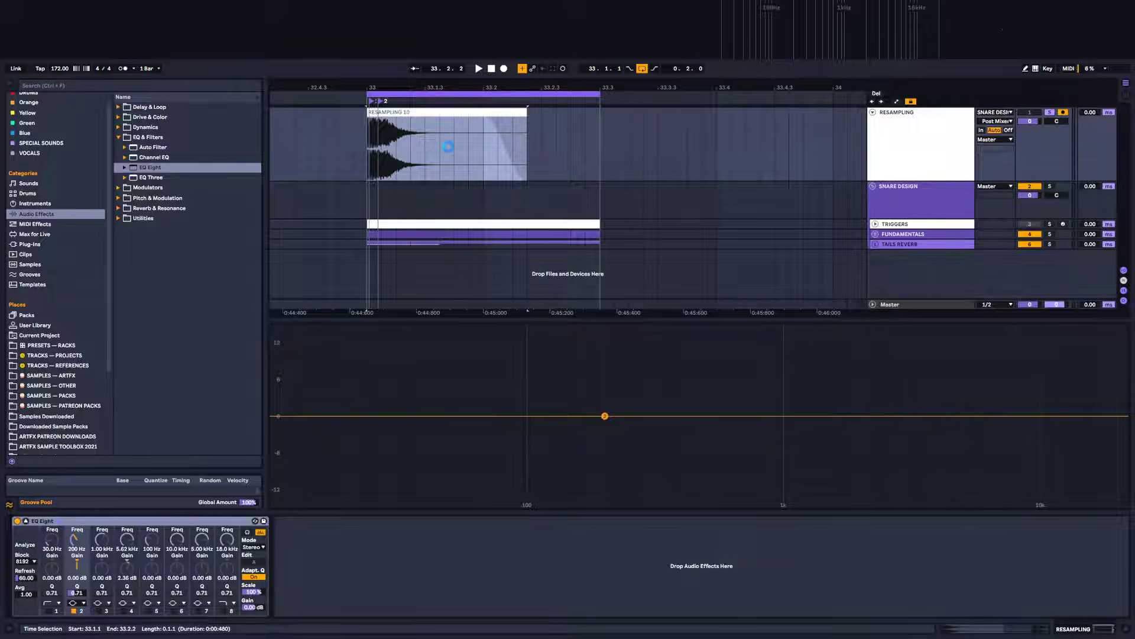
Export the resampled snare as "248Hz_B_ARTFX SNARE 1.wav" into the ARTFX — MODERN DNB SNARES folder
key(ctrl+shift+r)
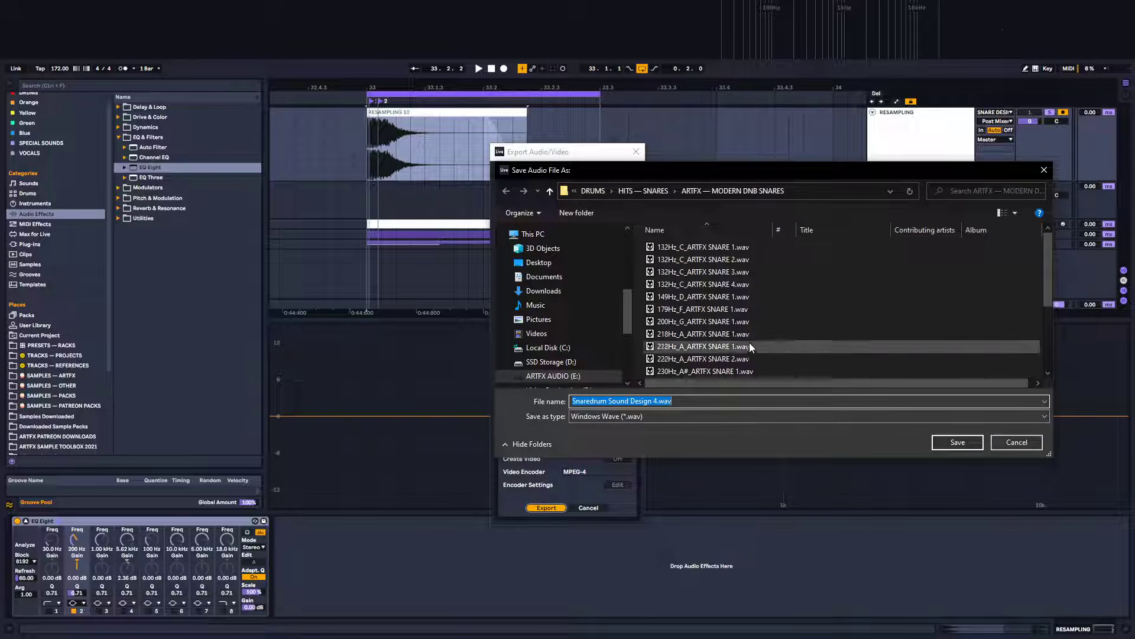
scroll(687, 355, down, 3)
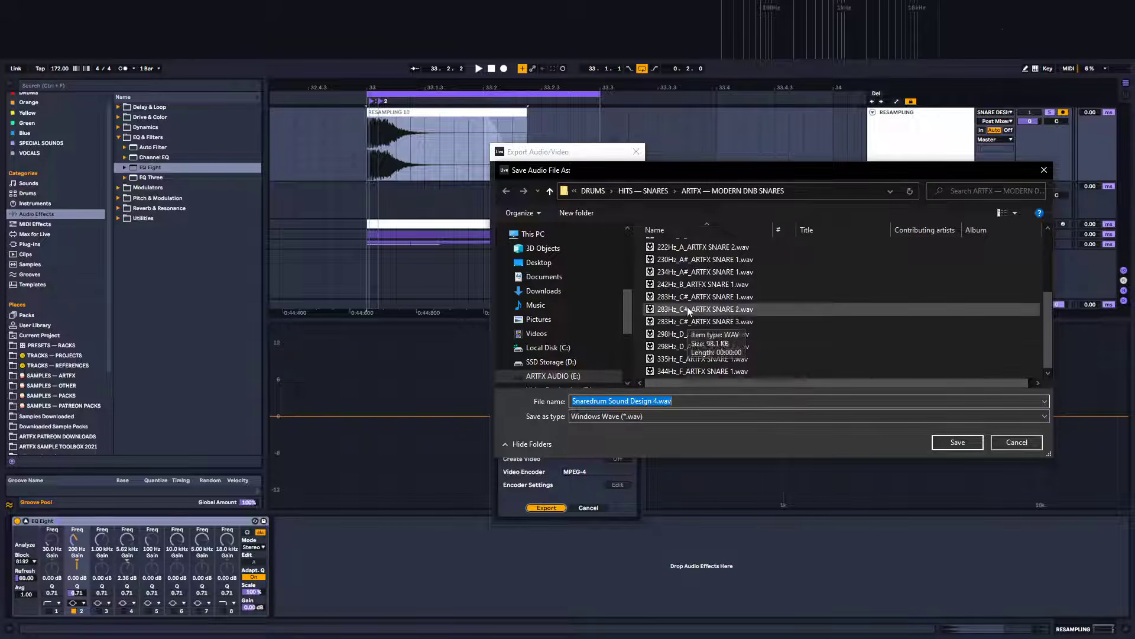
click(694, 286)
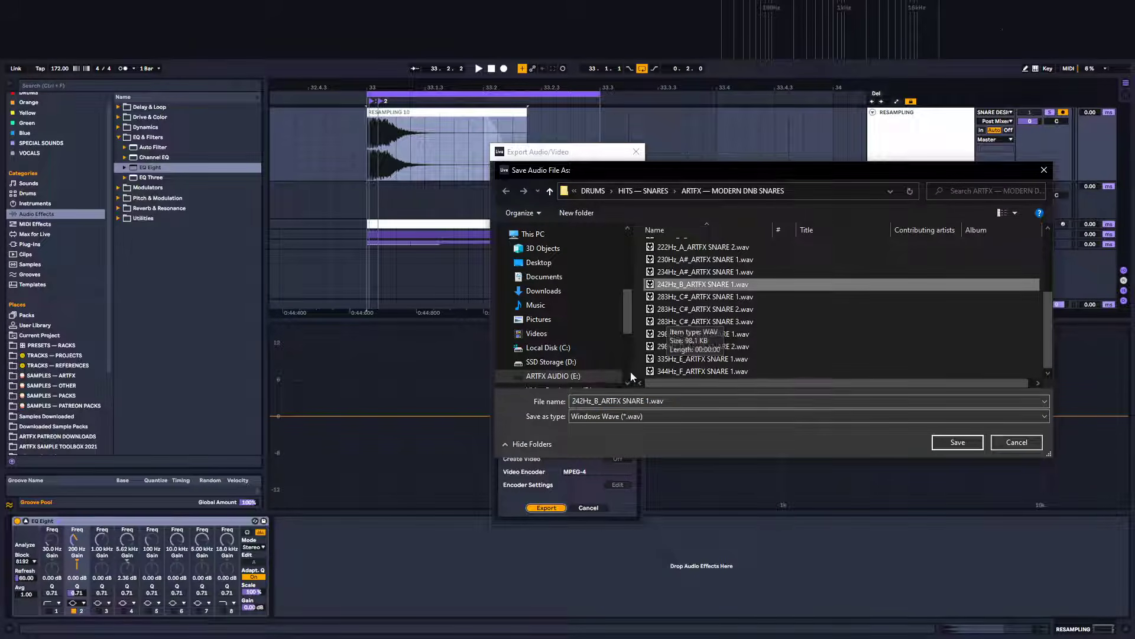
click(584, 404)
click(583, 404)
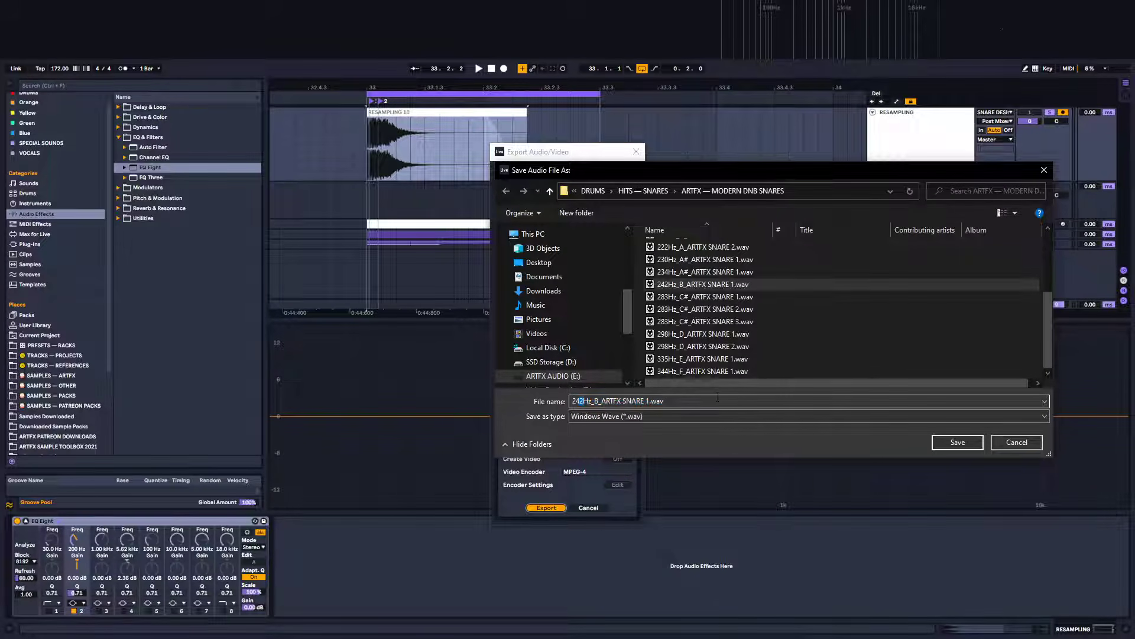
text(48)
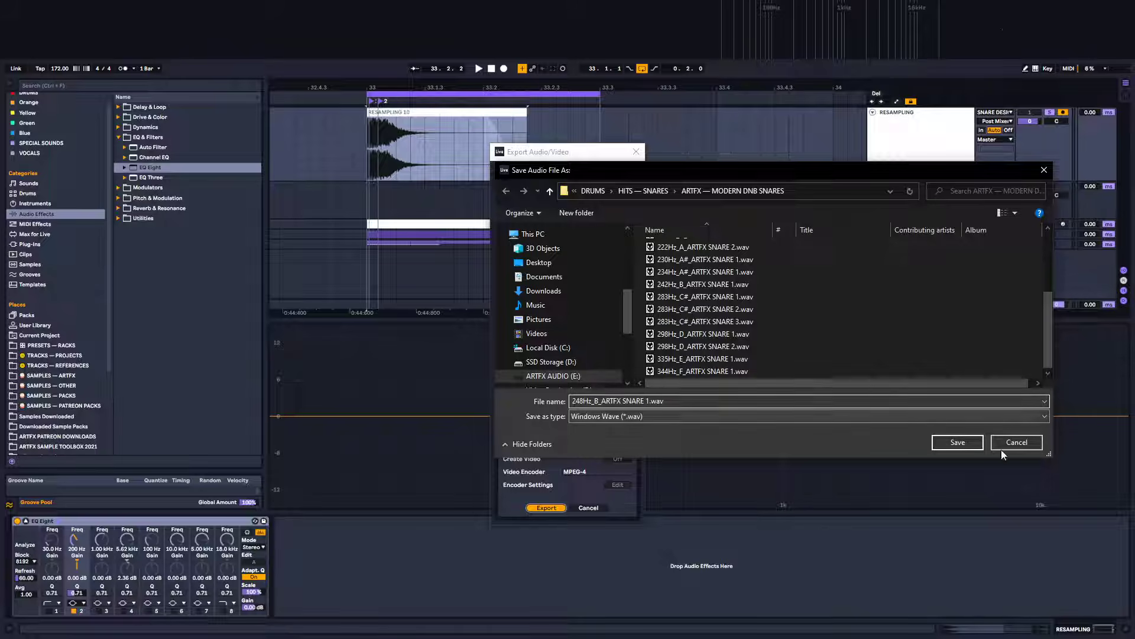
click(957, 442)
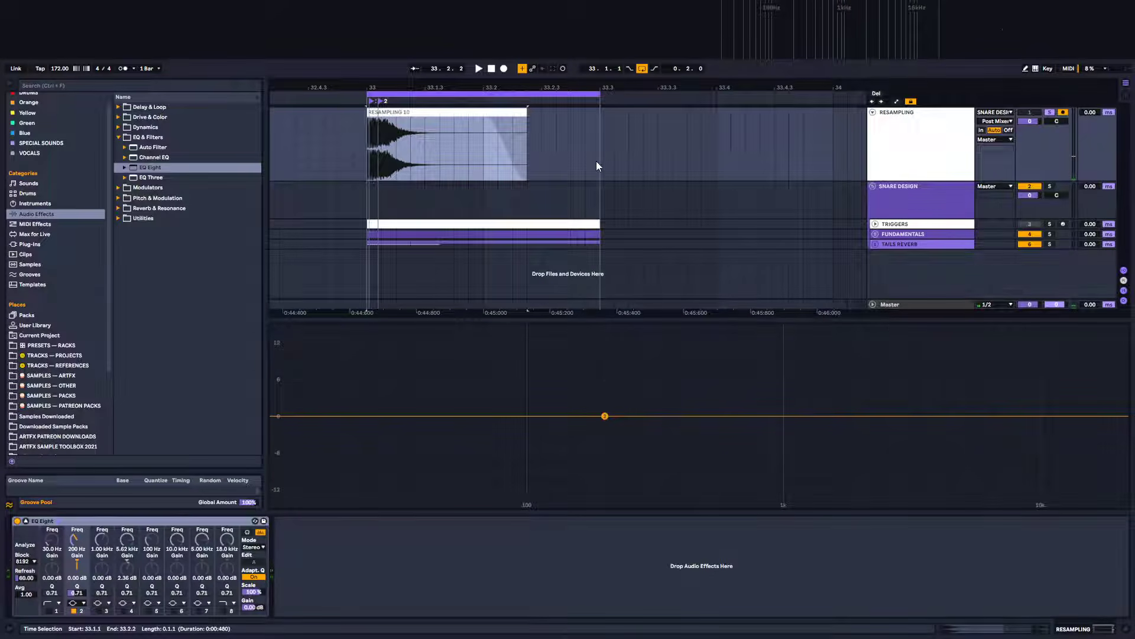
Locate and preview the exported 248Hz snare in the browser's ARTFX — MODERN DNB SNARES folder
click(58, 375)
click(119, 147)
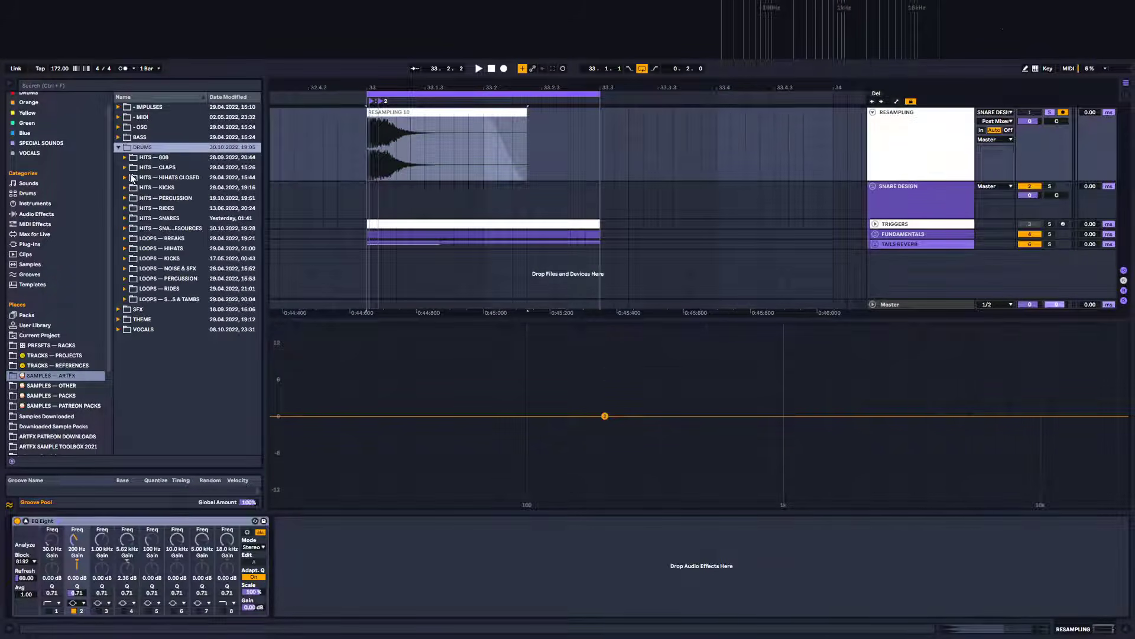
click(126, 219)
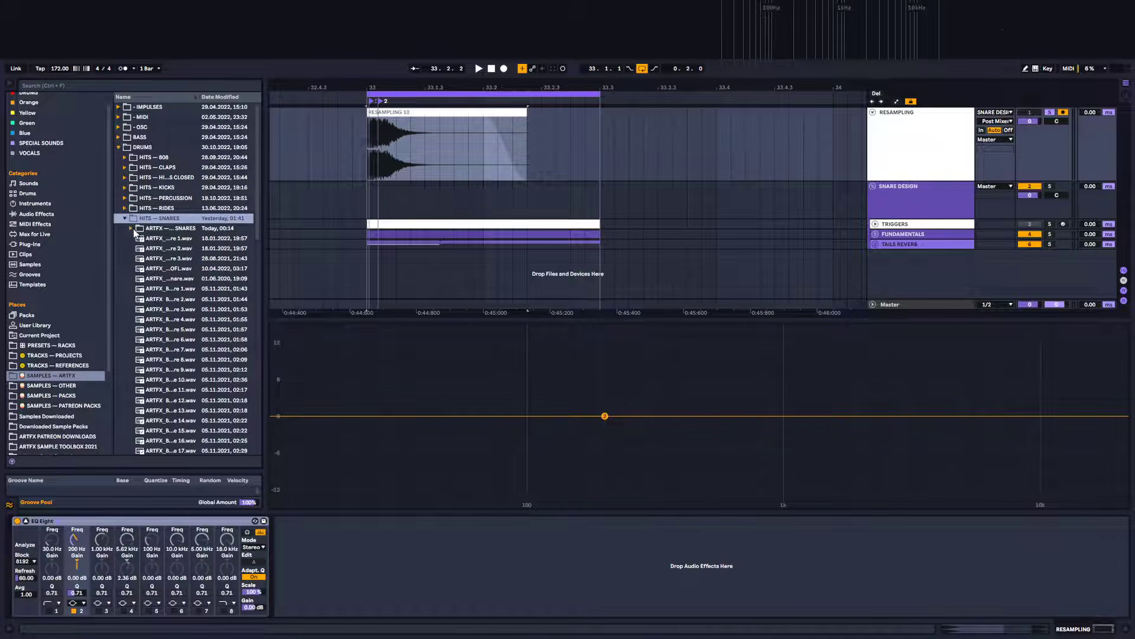
click(131, 229)
drag(266, 241, 357, 249)
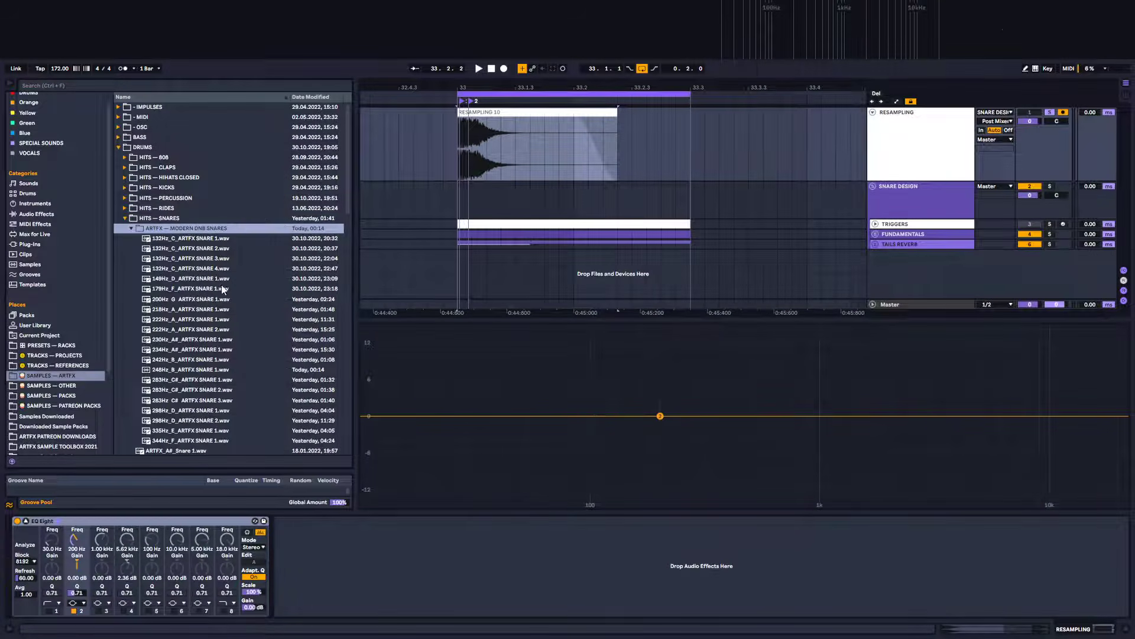
scroll(218, 295, down, 3)
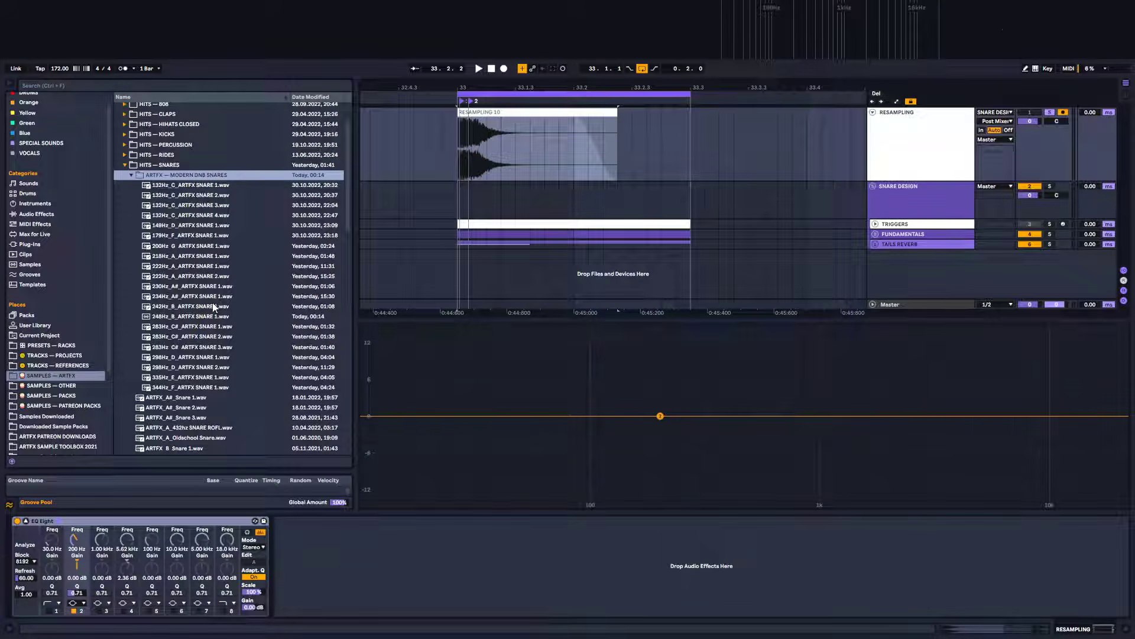
click(168, 318)
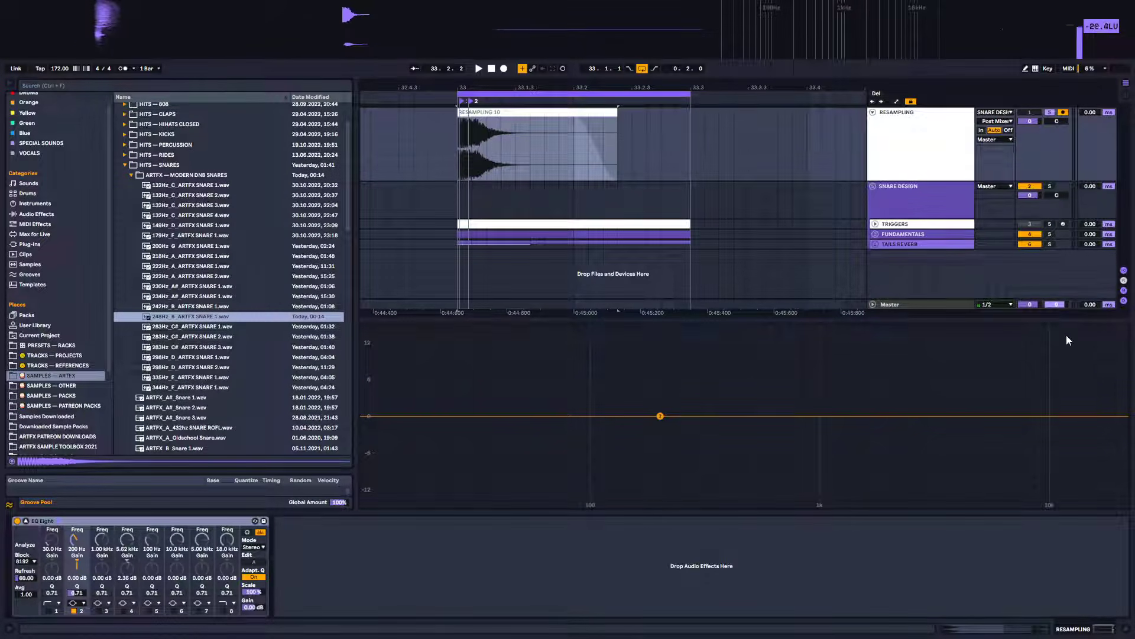
Unfold the SNARE DESIGN group and its sub-groups to inspect the fundamental and tail layer tracks
click(1001, 626)
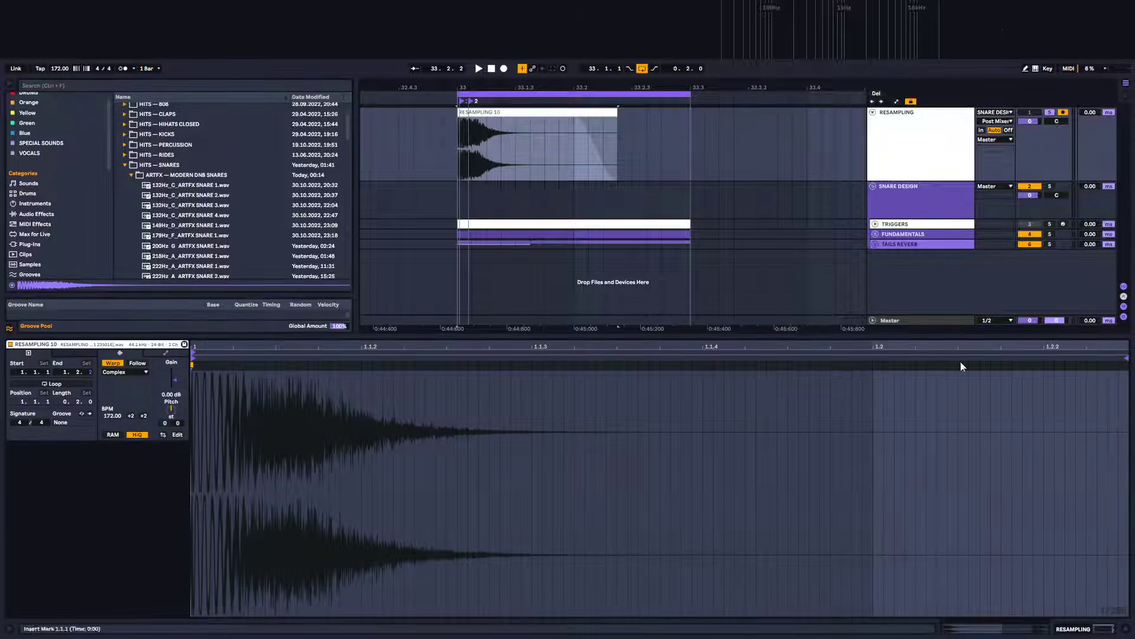
drag(939, 341, 940, 518)
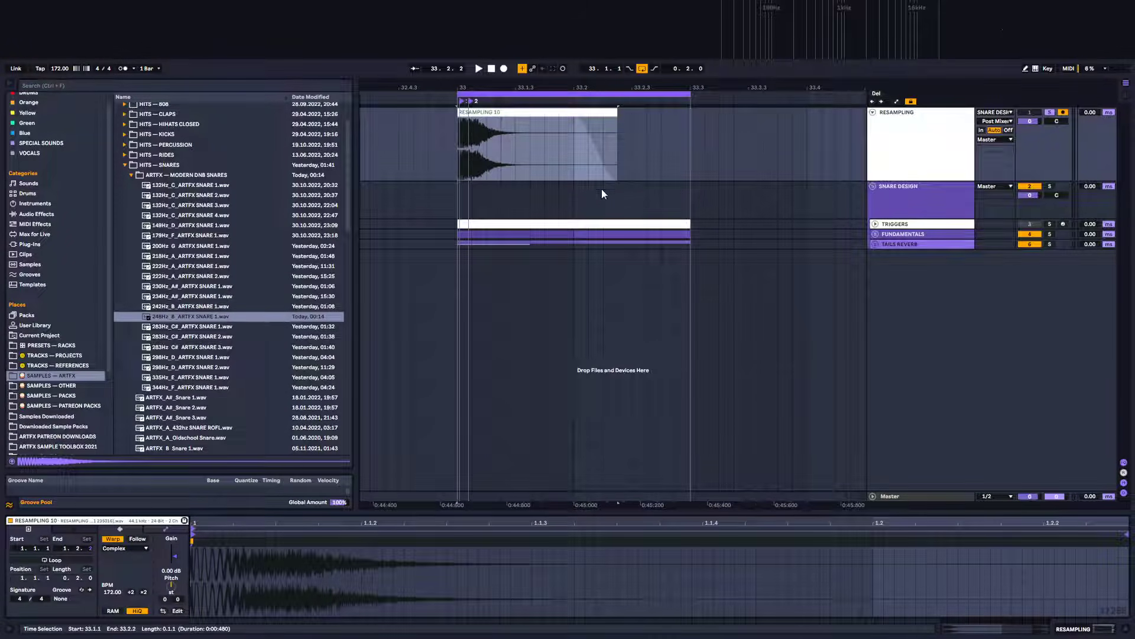
drag(507, 94, 551, 92)
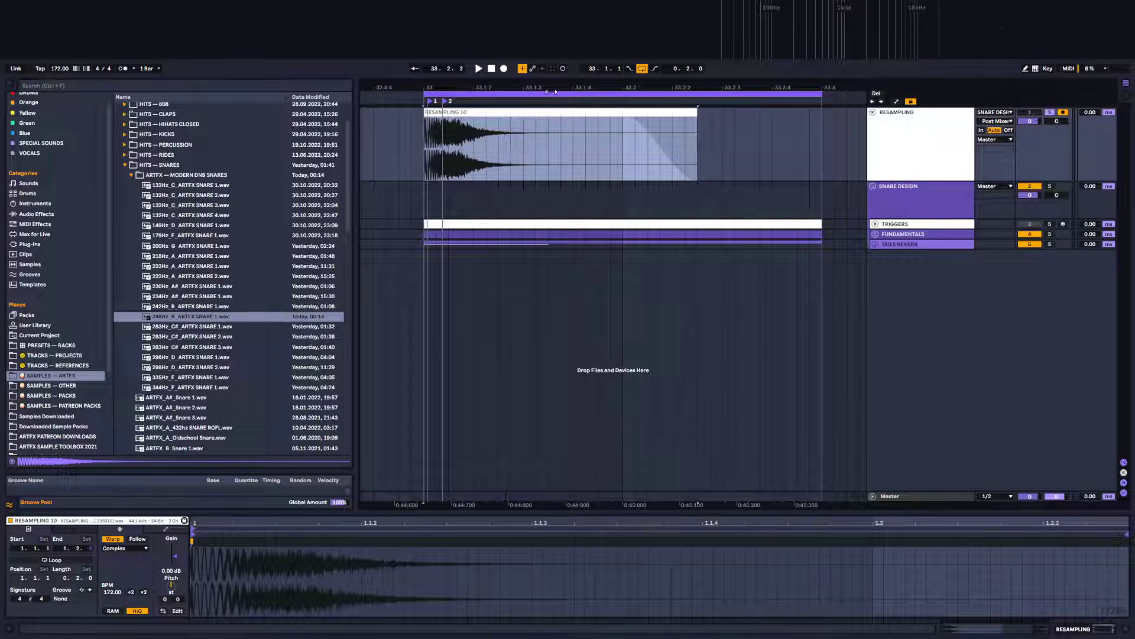
click(872, 112)
click(899, 137)
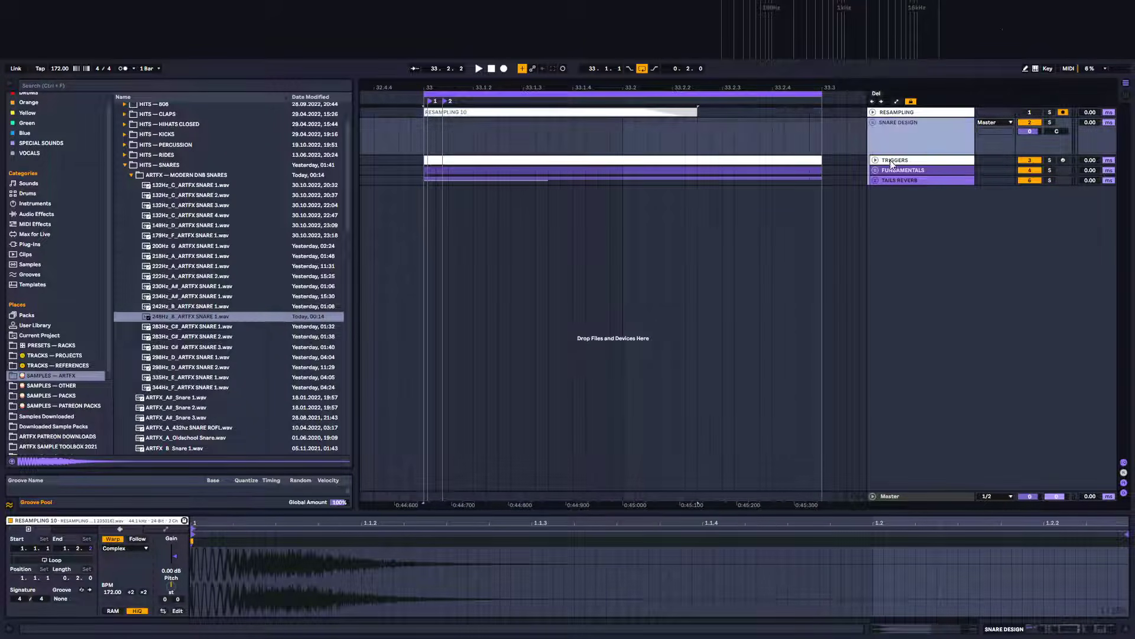
click(881, 169)
click(876, 170)
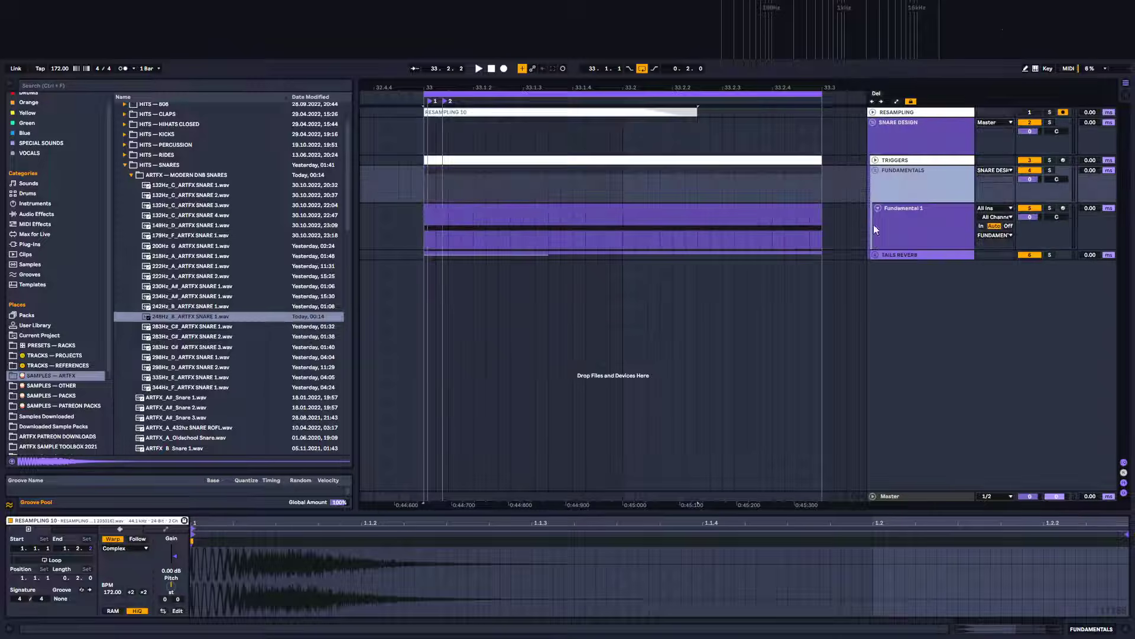
click(875, 255)
scroll(938, 262, down, 1)
click(904, 445)
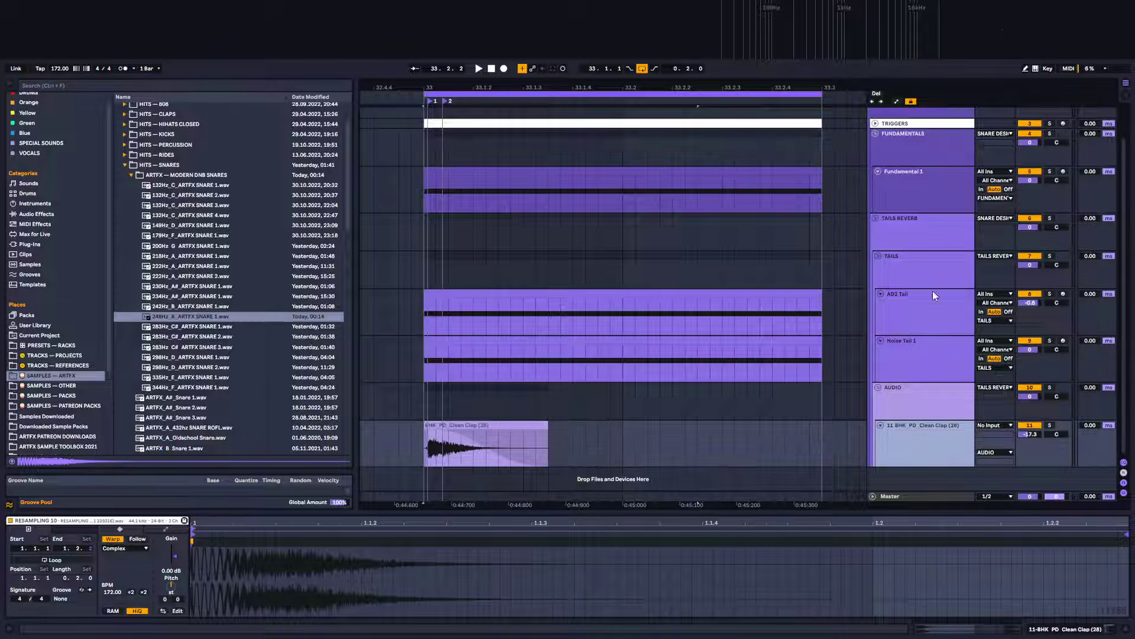
scroll(909, 248, up, 1)
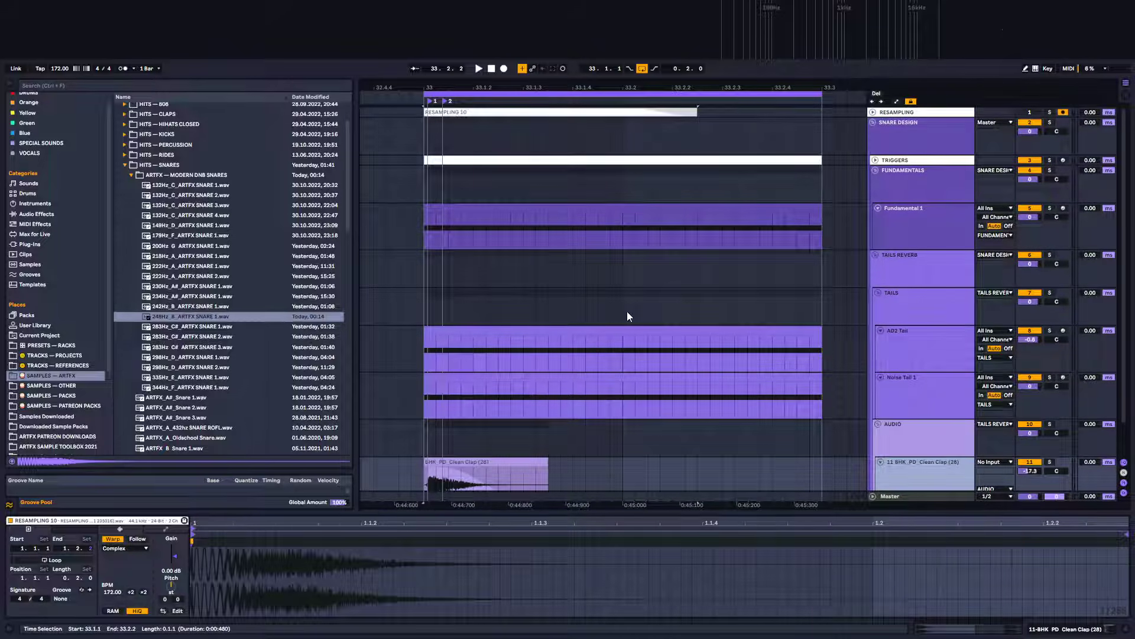
click(906, 175)
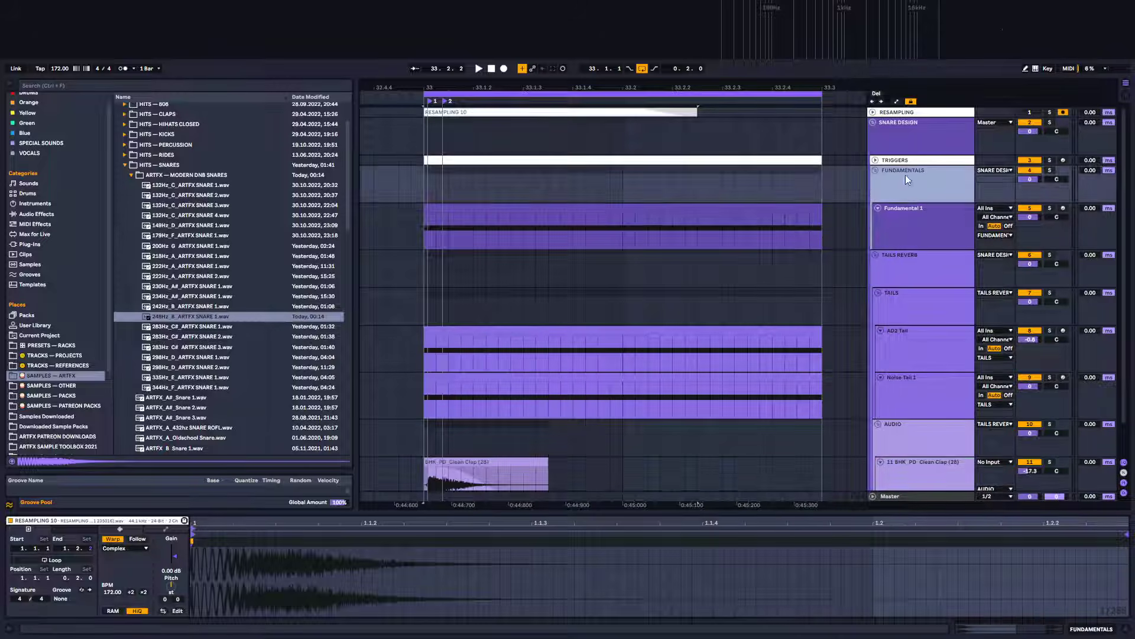
click(917, 216)
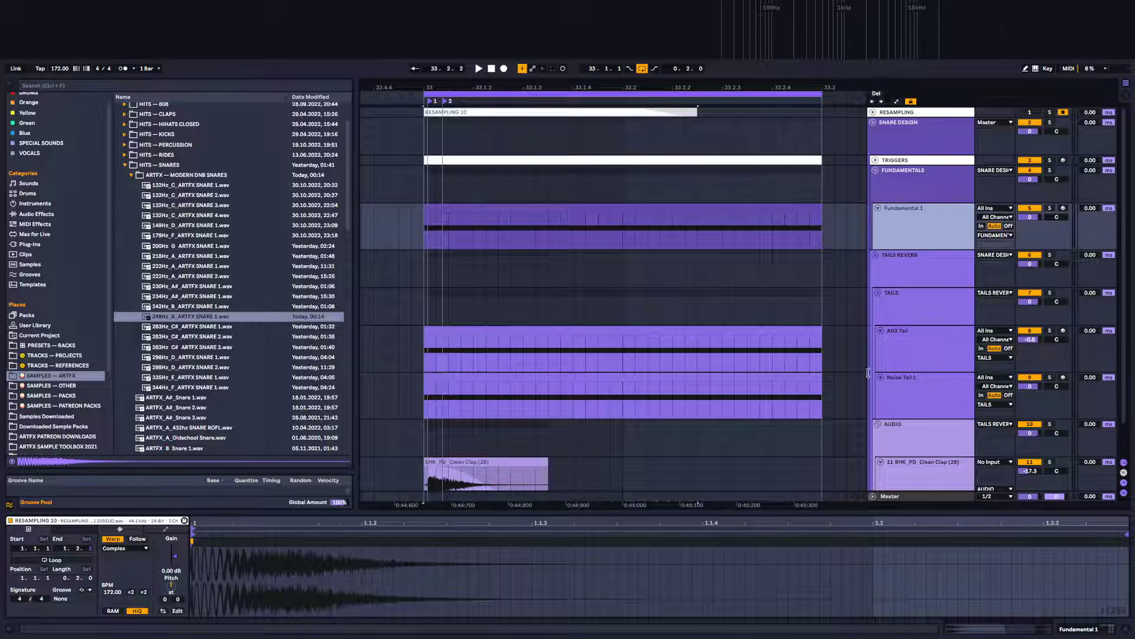
scroll(914, 386, down, 2)
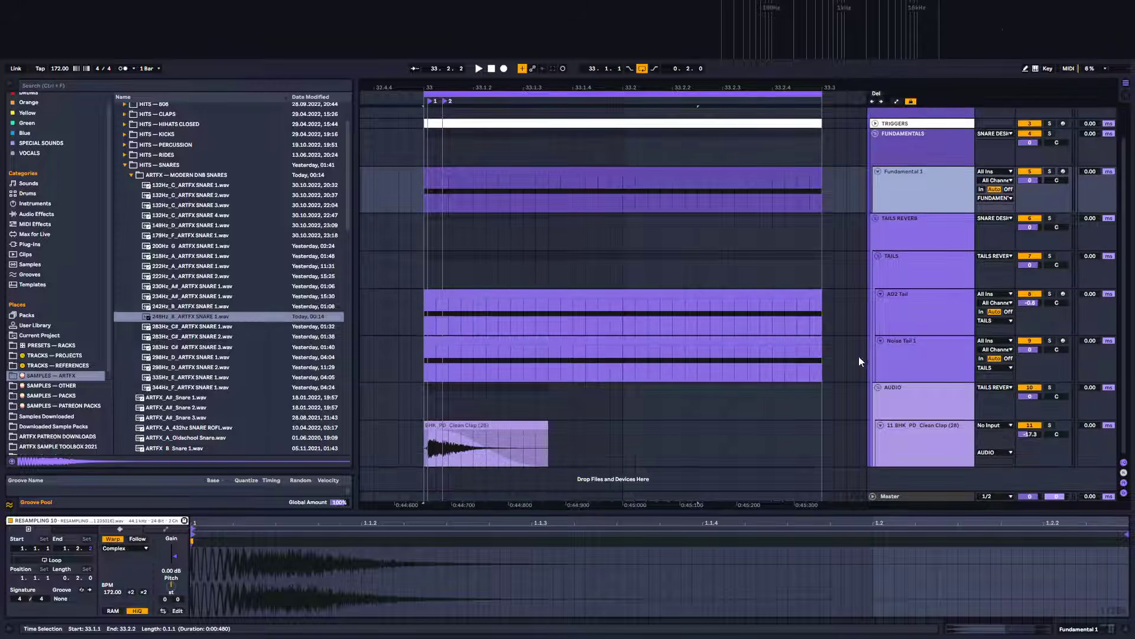
click(923, 313)
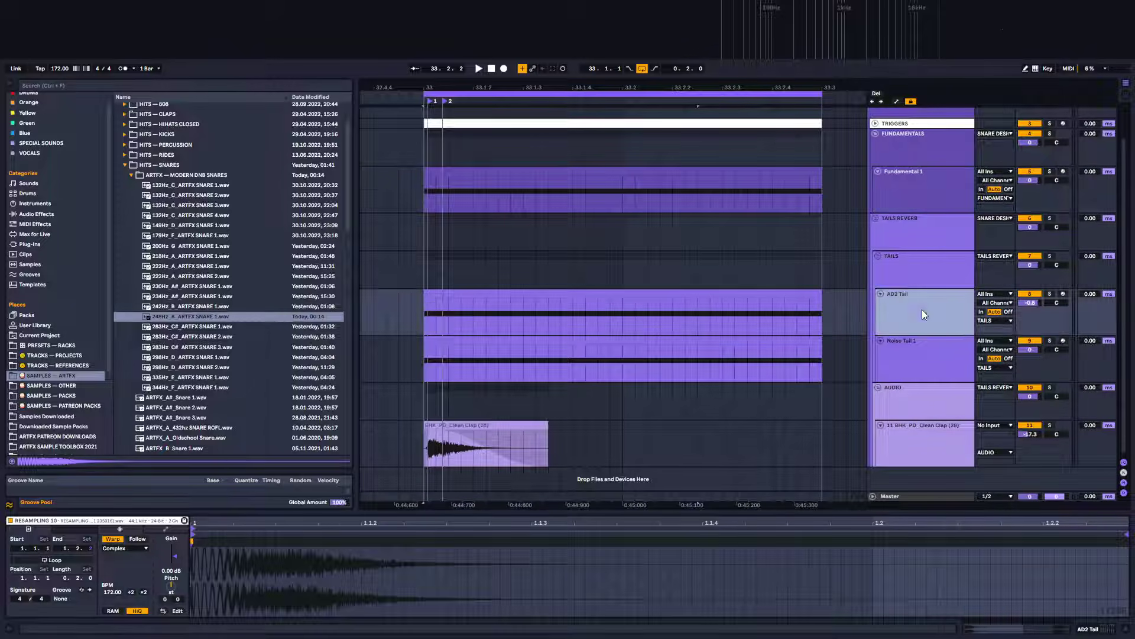
Open Addictive Drums 2 on the AD2 Tail track and swap its snare kitpiece to the 14x5.5" DW Craviotto
click(1096, 631)
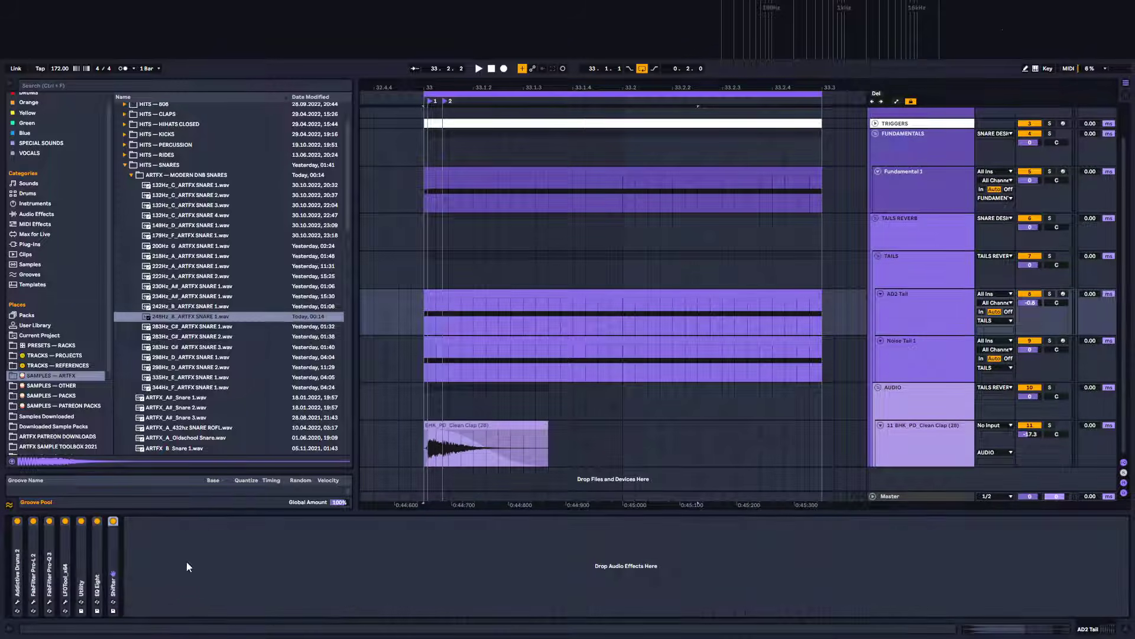
click(17, 602)
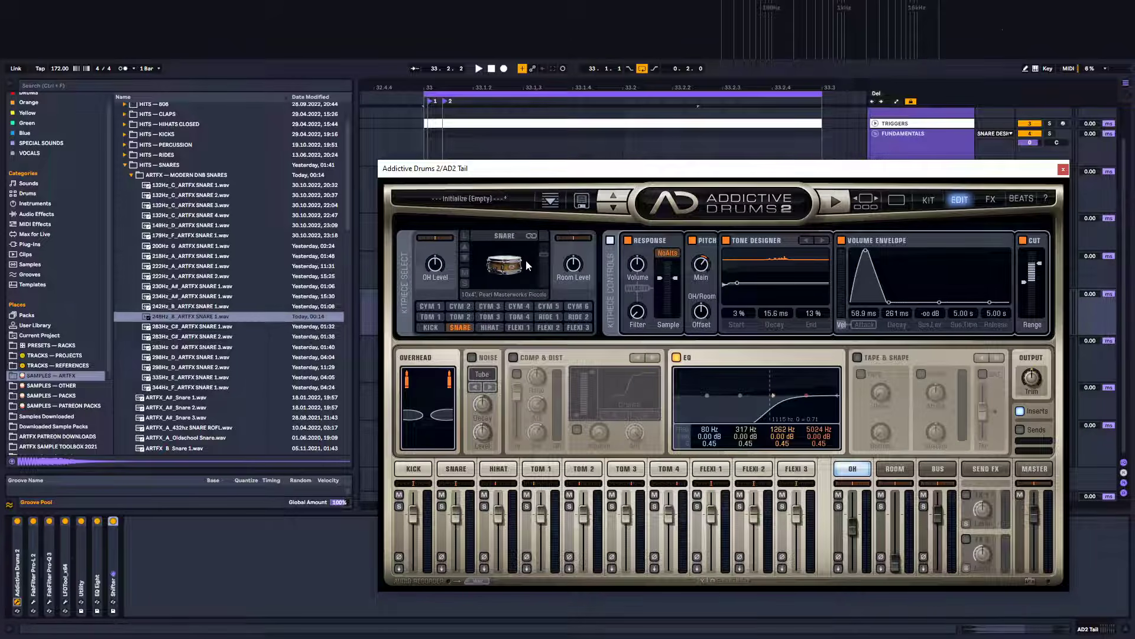
click(467, 237)
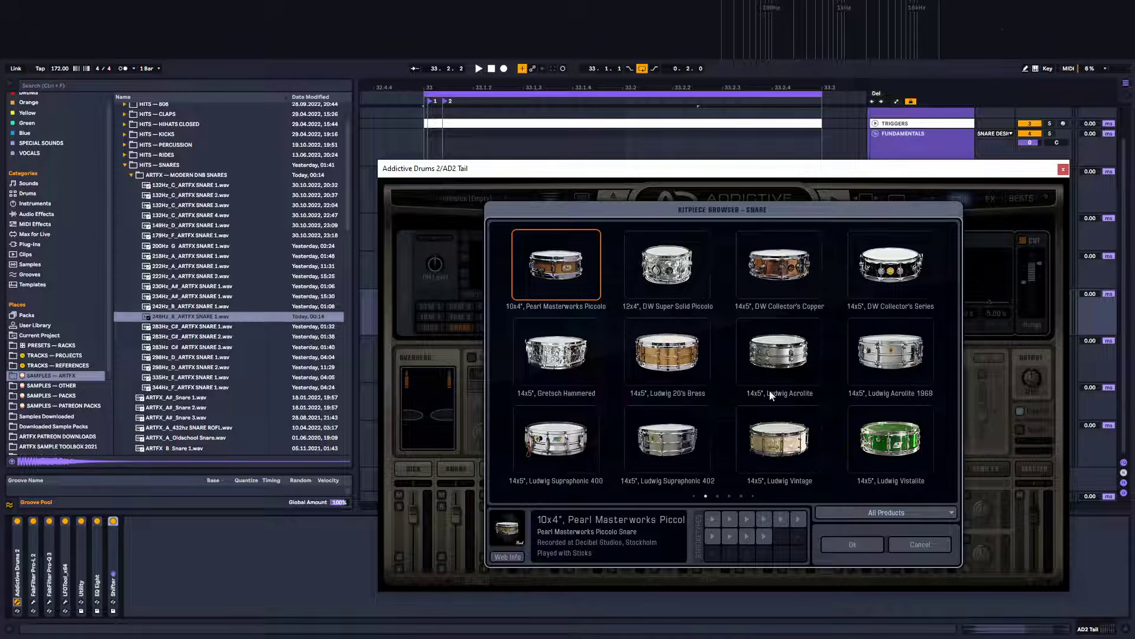
click(718, 495)
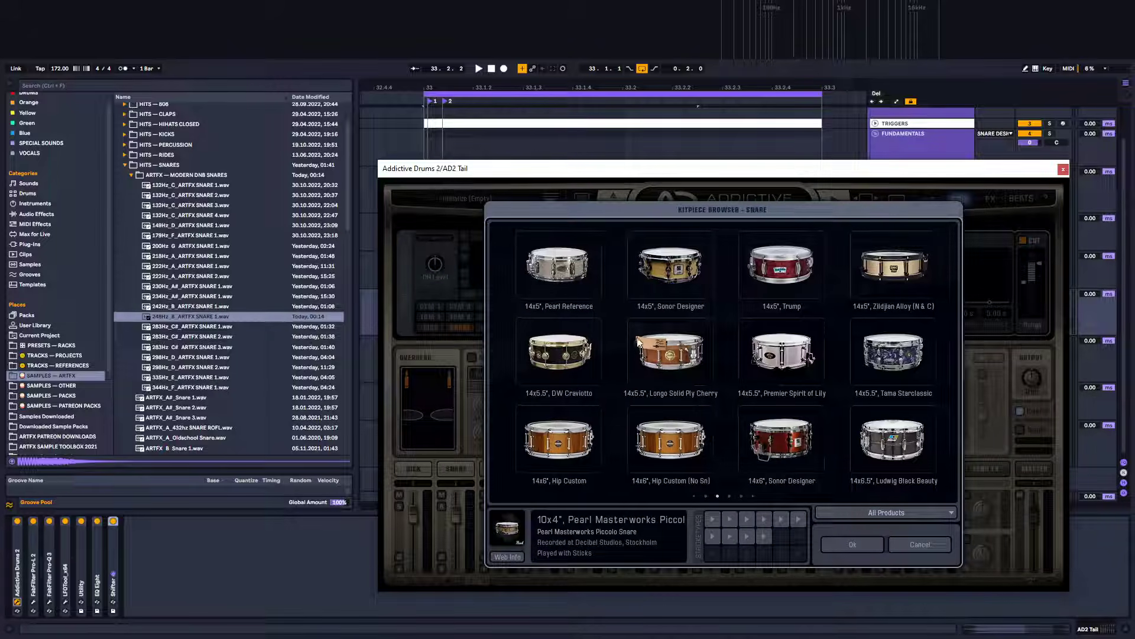
click(560, 338)
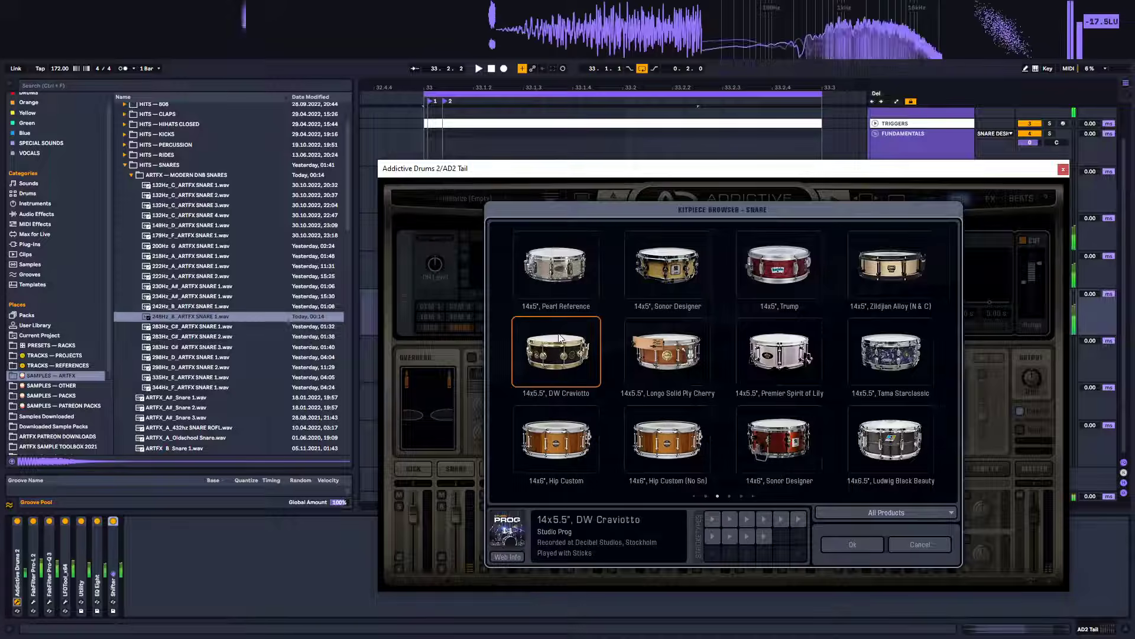
click(786, 258)
click(647, 254)
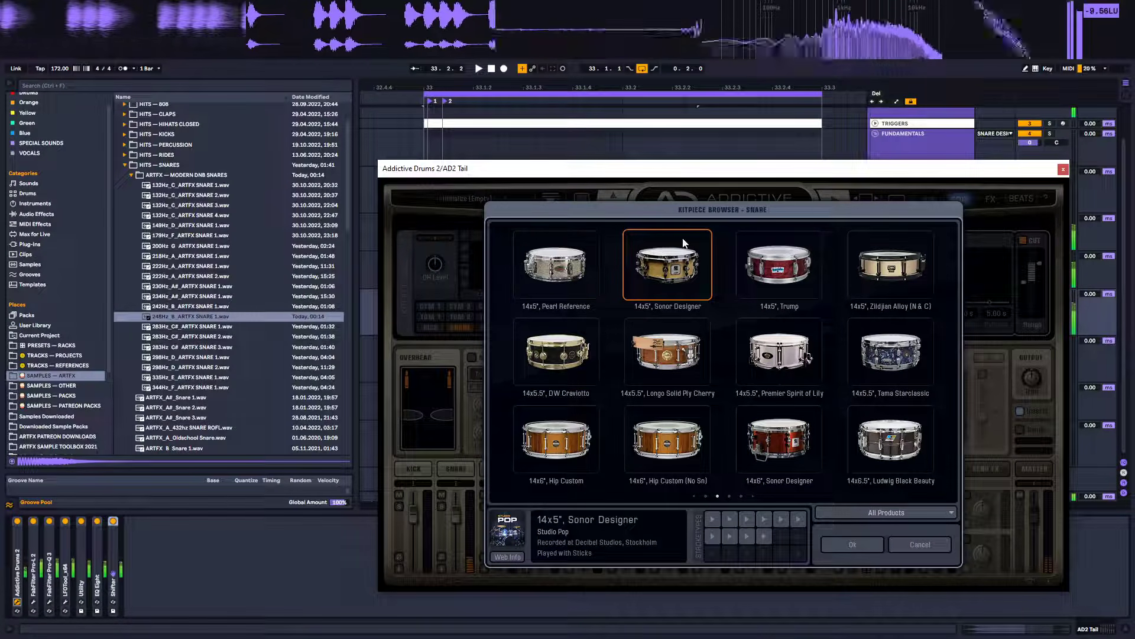
click(562, 253)
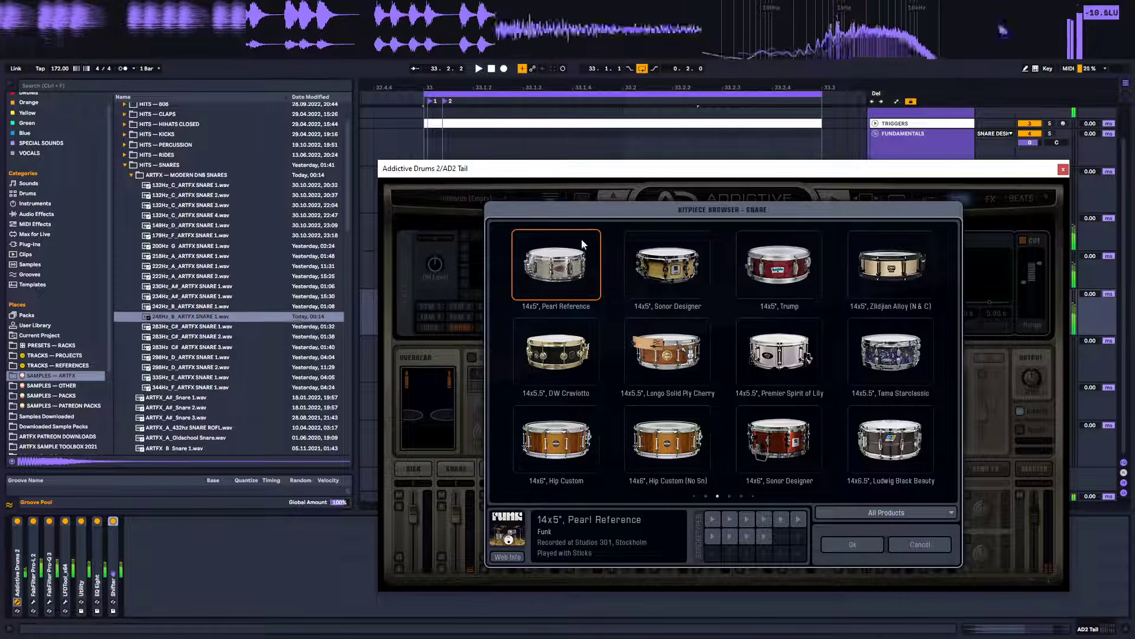
click(576, 335)
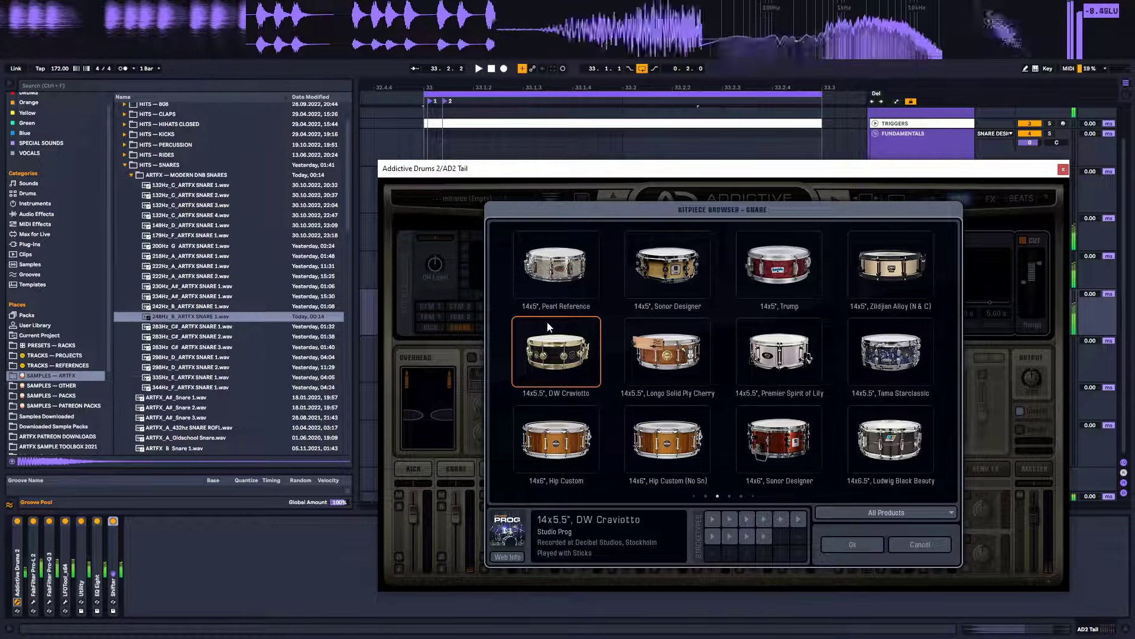
click(851, 542)
Audition the loop while nudging the snare's main pitch and close the Addictive Drums window
key(space)
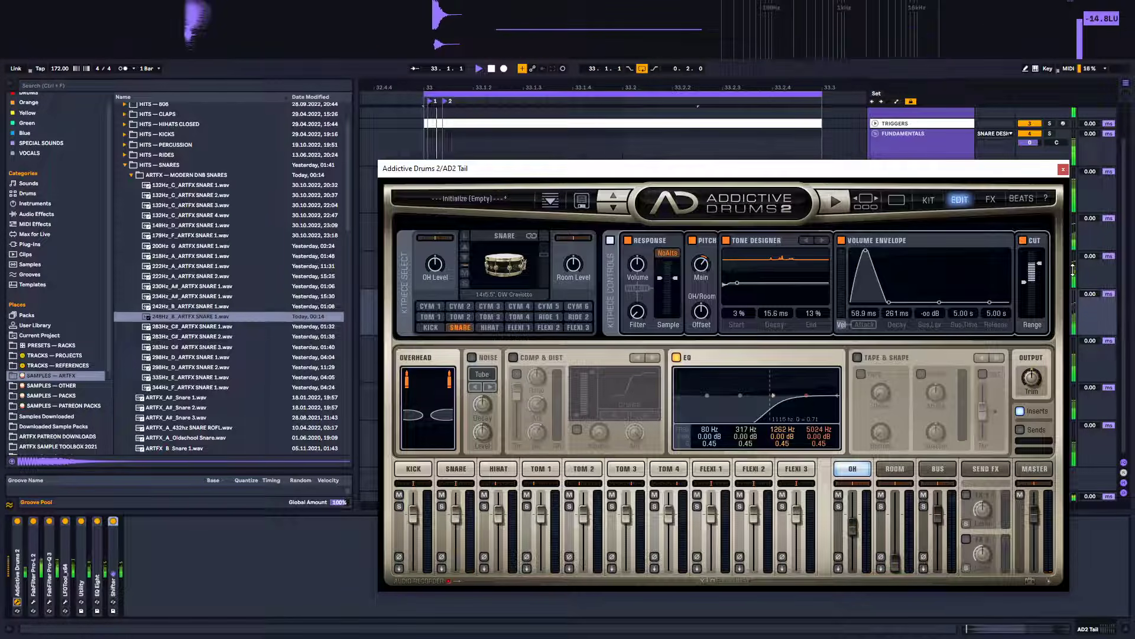
key(space)
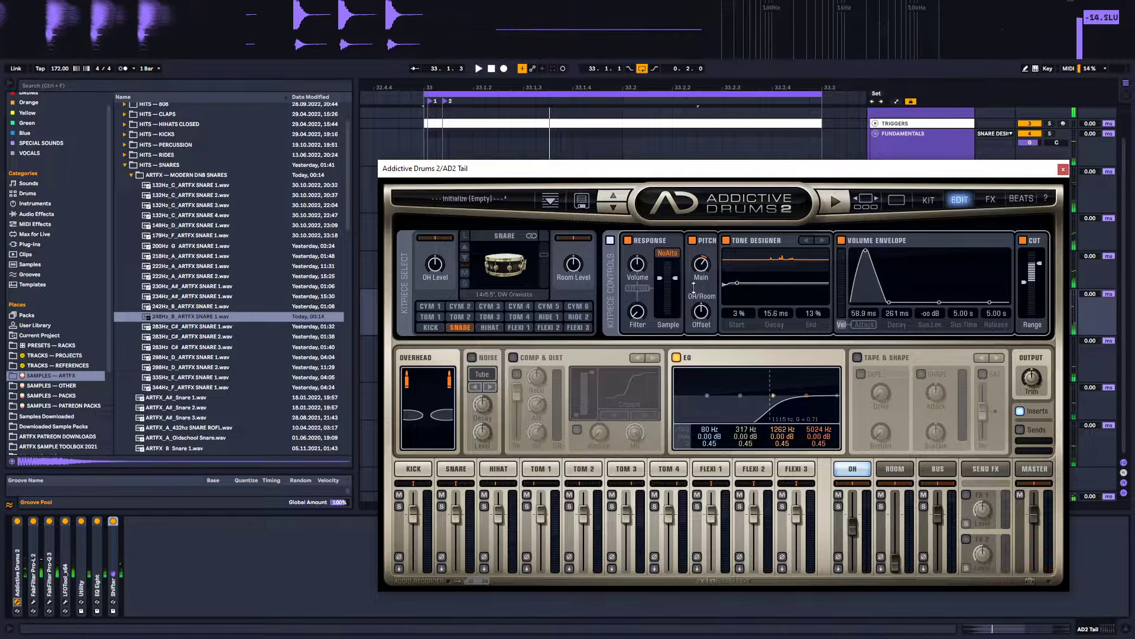
drag(702, 264, 698, 249)
key(space)
key(space)
key(space)
key(space)
key(space)
key(space)
key(space)
key(space)
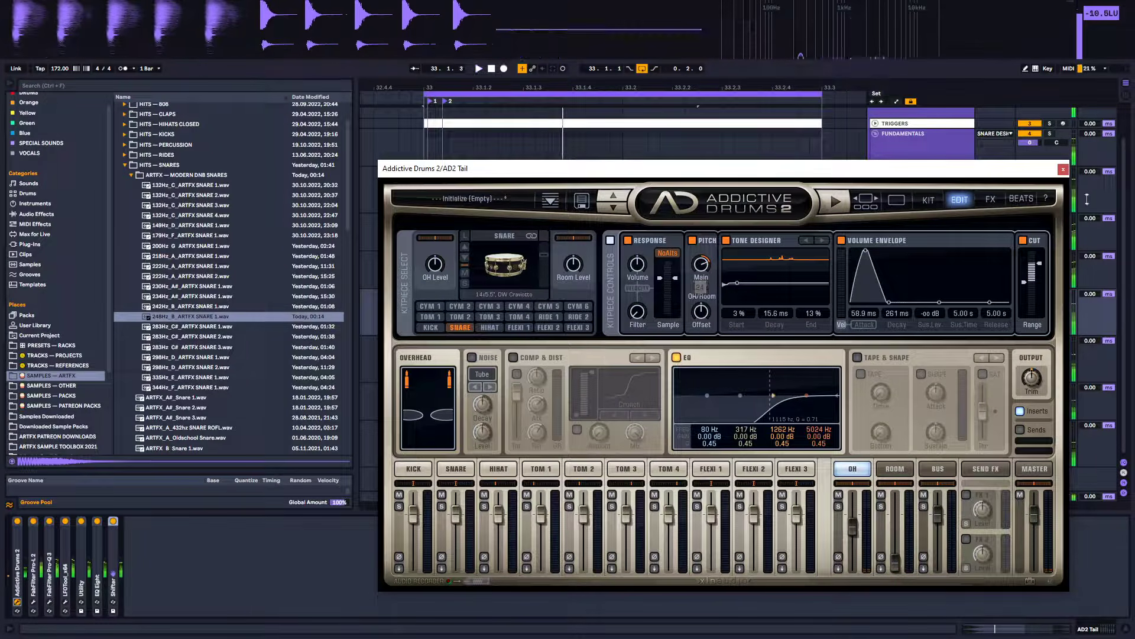
click(1064, 169)
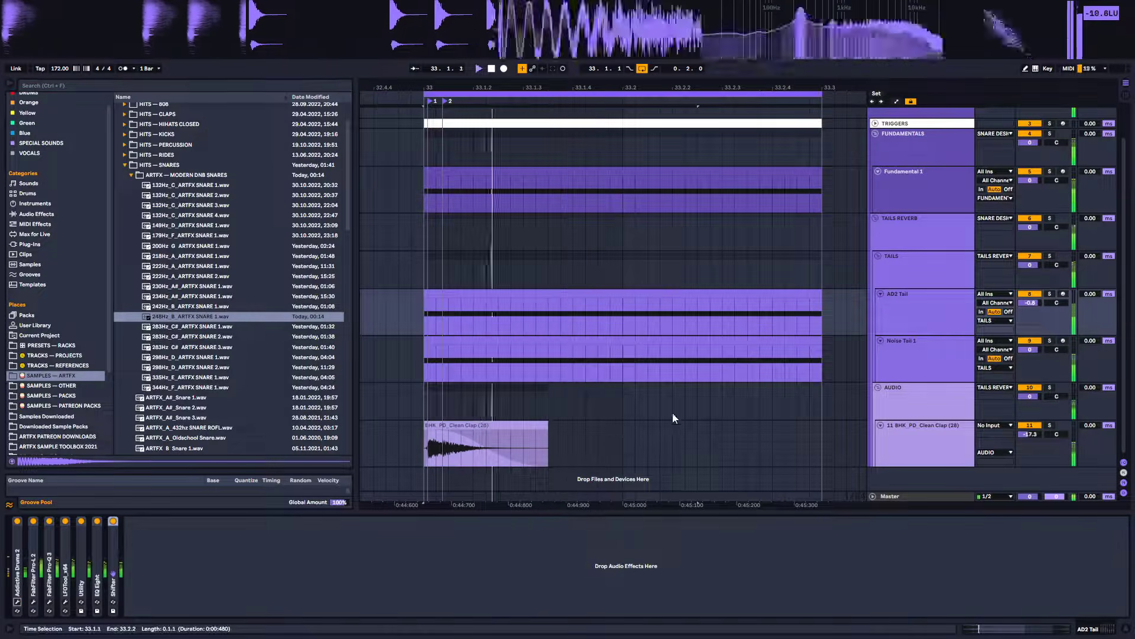
click(895, 300)
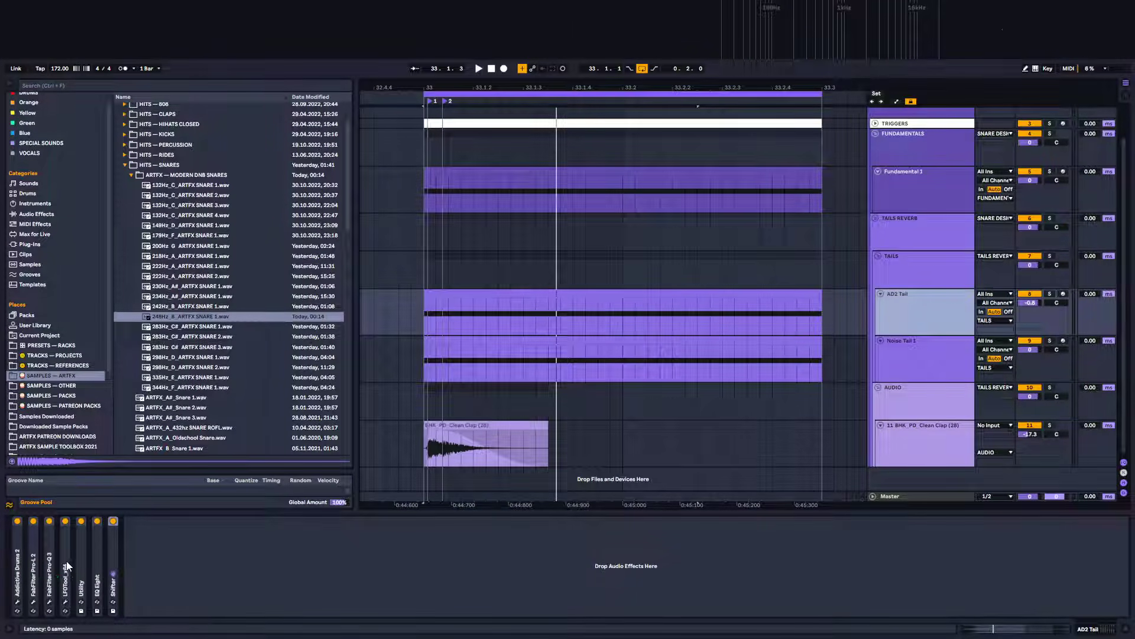
Open the Shifter on the AD2 Tail track and raise its fine pitch to 162 Hz while playing the loop
double_click(114, 556)
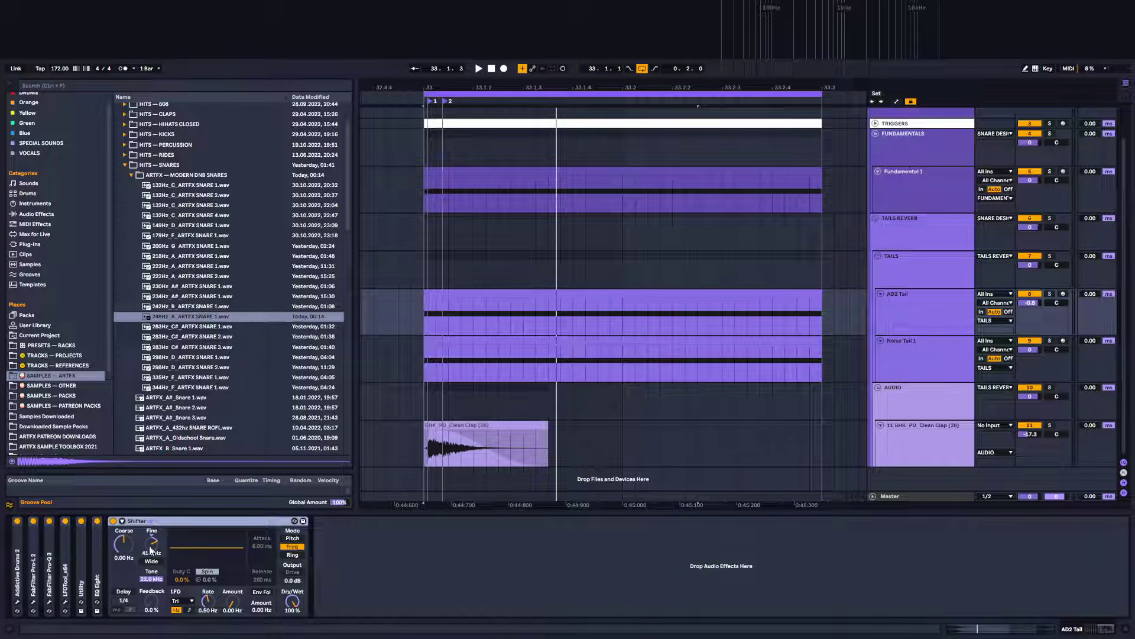
drag(126, 548, 126, 534)
key(space)
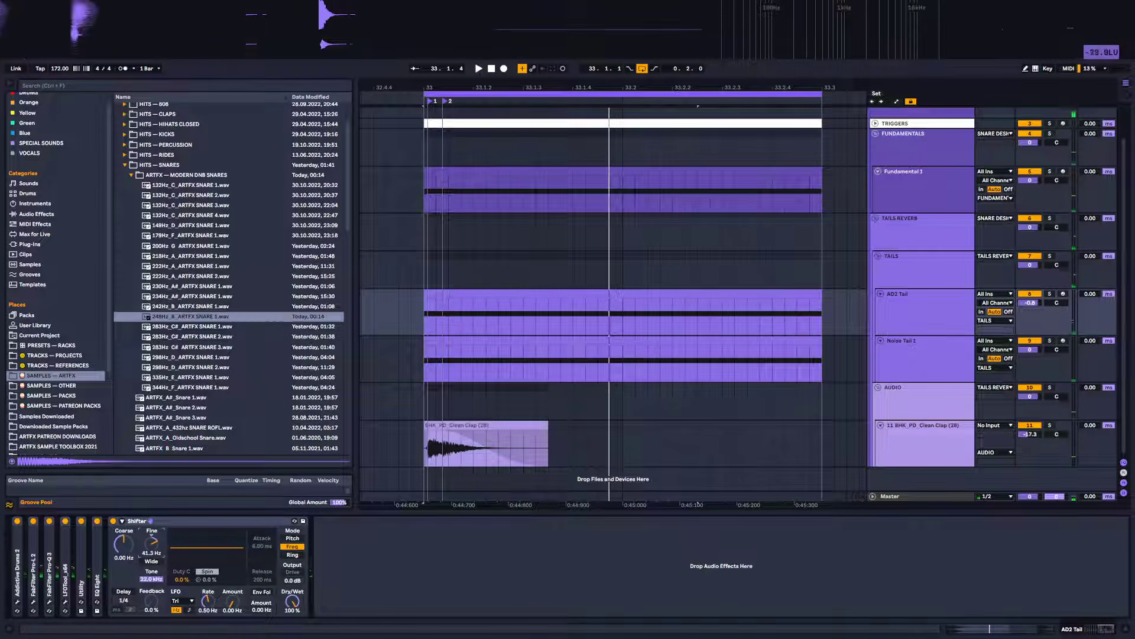
drag(151, 543, 151, 551)
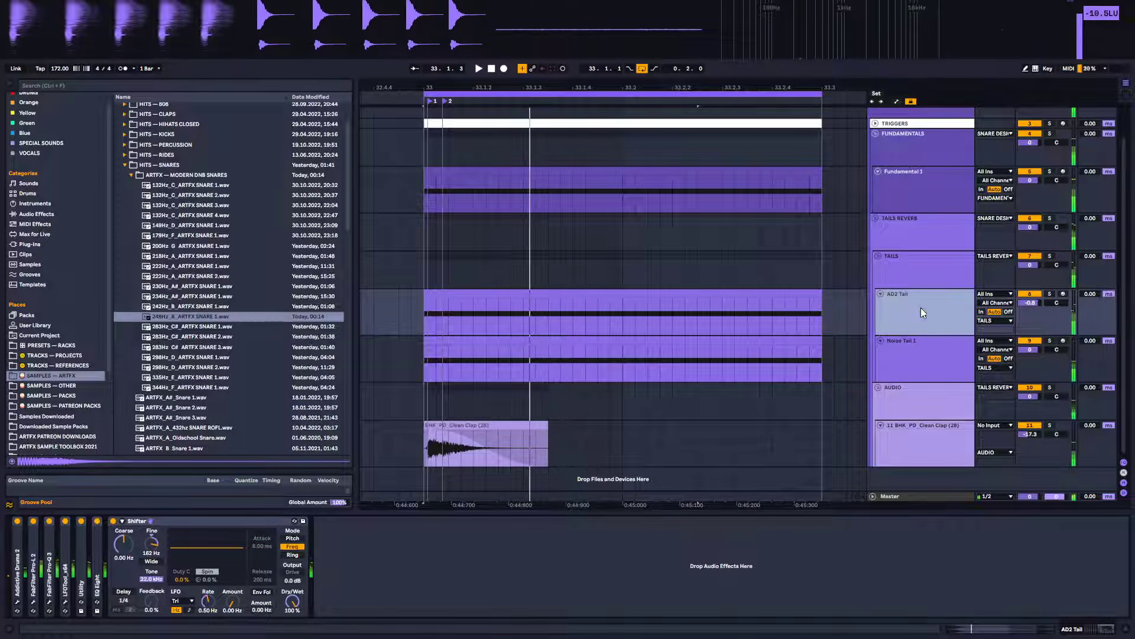
Open LFOTool on the AD2 Tail track and reshape its volume curve into a straight linear decay
click(69, 590)
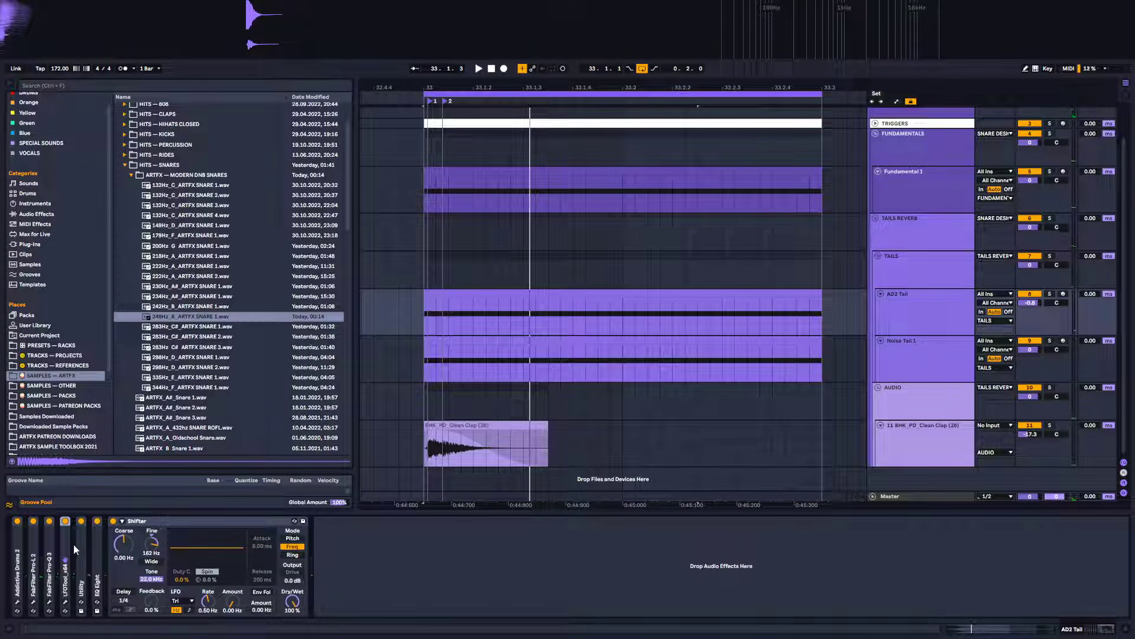
click(65, 602)
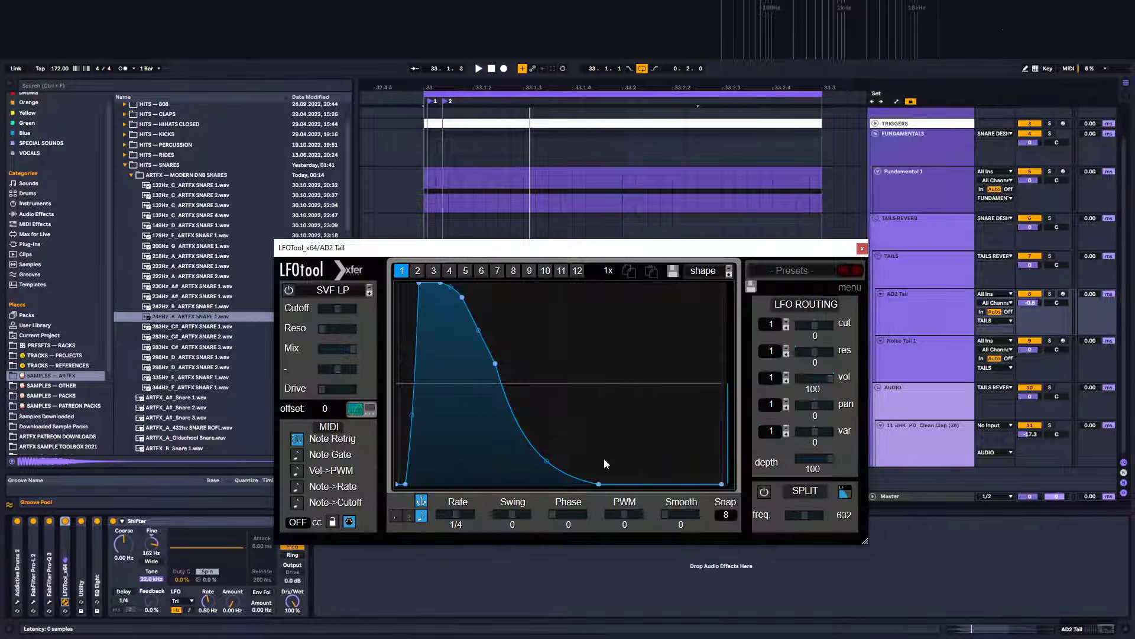
drag(595, 483, 588, 462)
drag(496, 364, 495, 372)
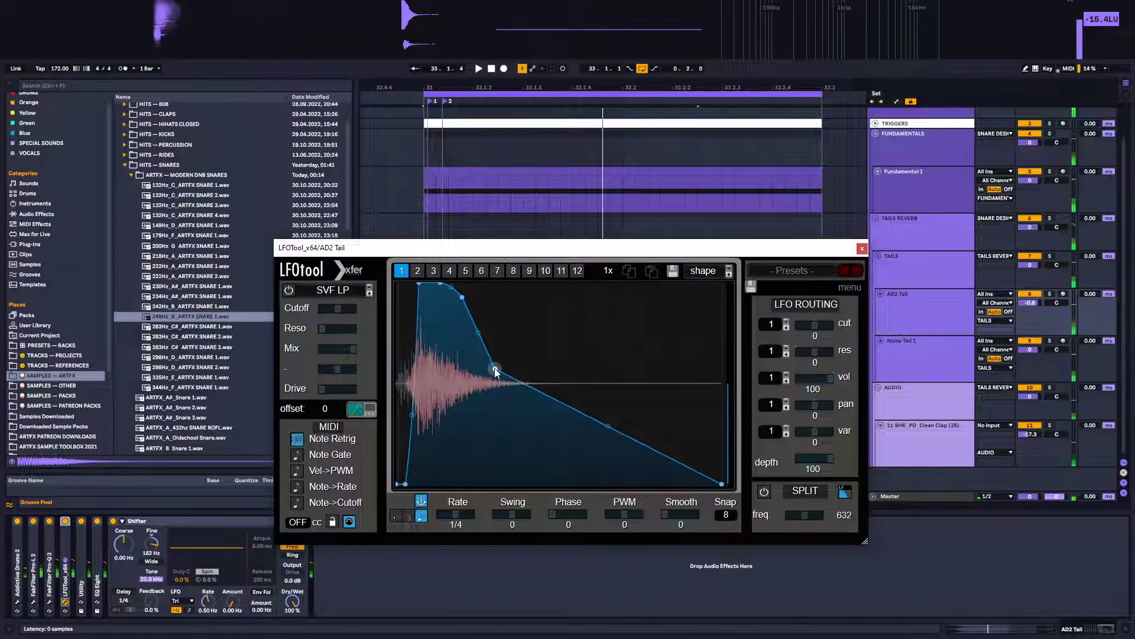
double_click(496, 370)
mouse_move(462, 297)
mouse_down()
mouse_move(494, 273)
mouse_move(458, 283)
mouse_up()
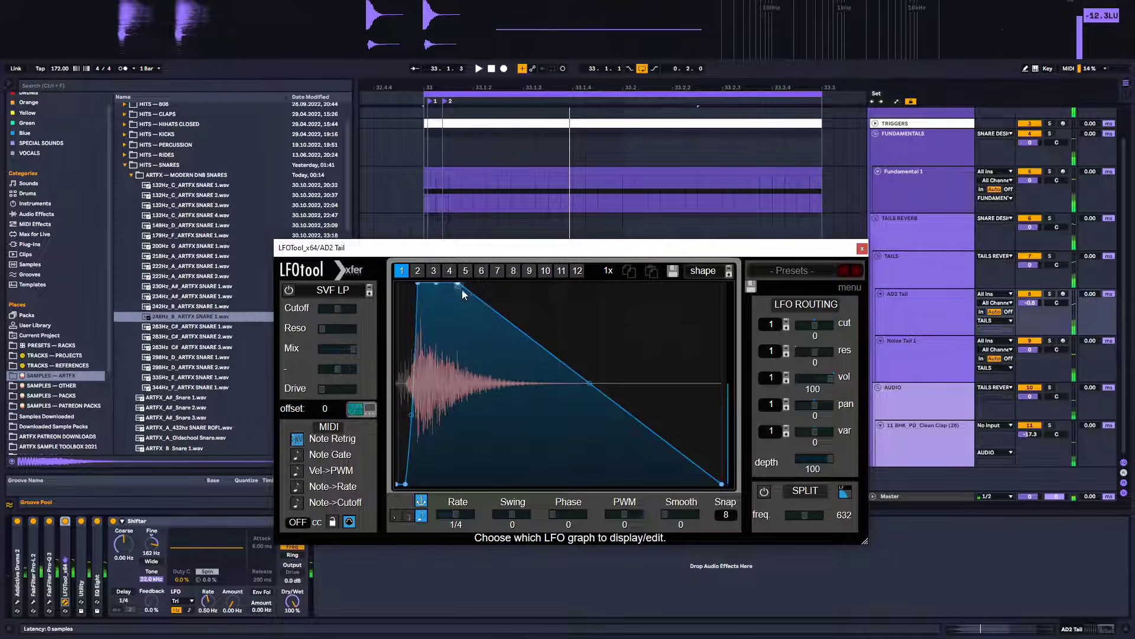
drag(458, 285, 495, 283)
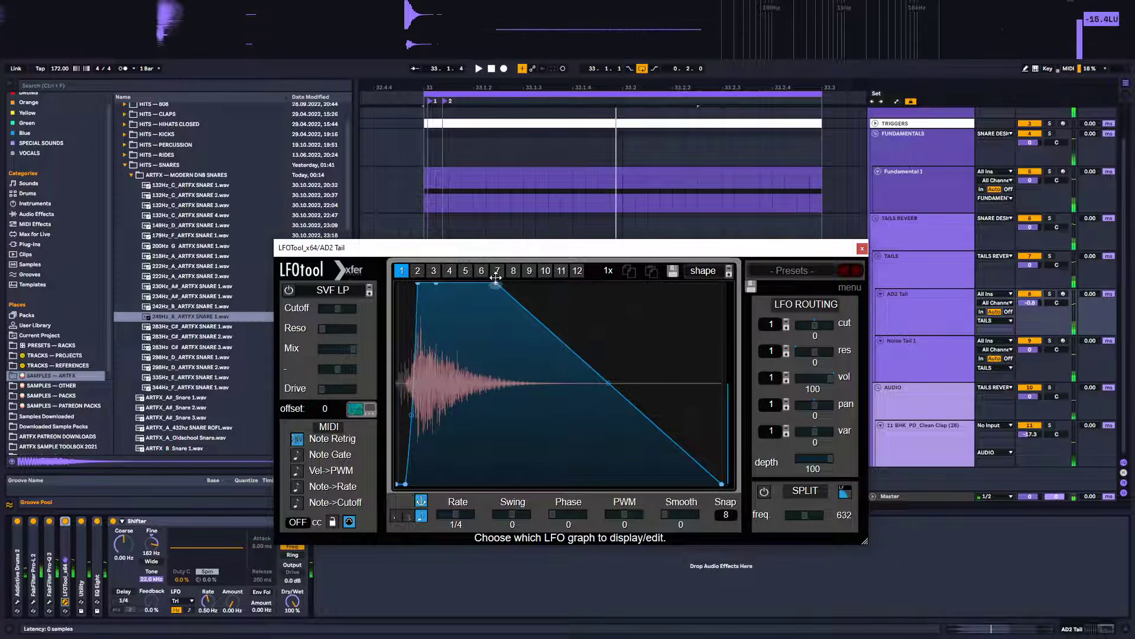
Open Addictive Drums and shorten the snare's volume envelope decay to 409 ms, then close both plugin windows
click(20, 602)
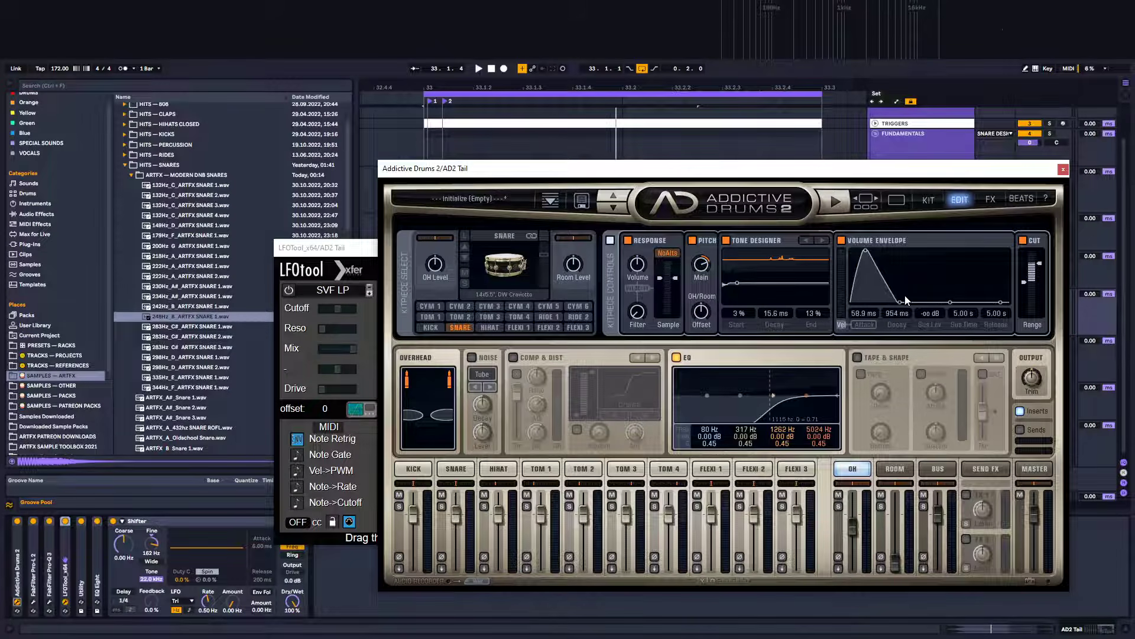
key(space)
drag(906, 295, 903, 320)
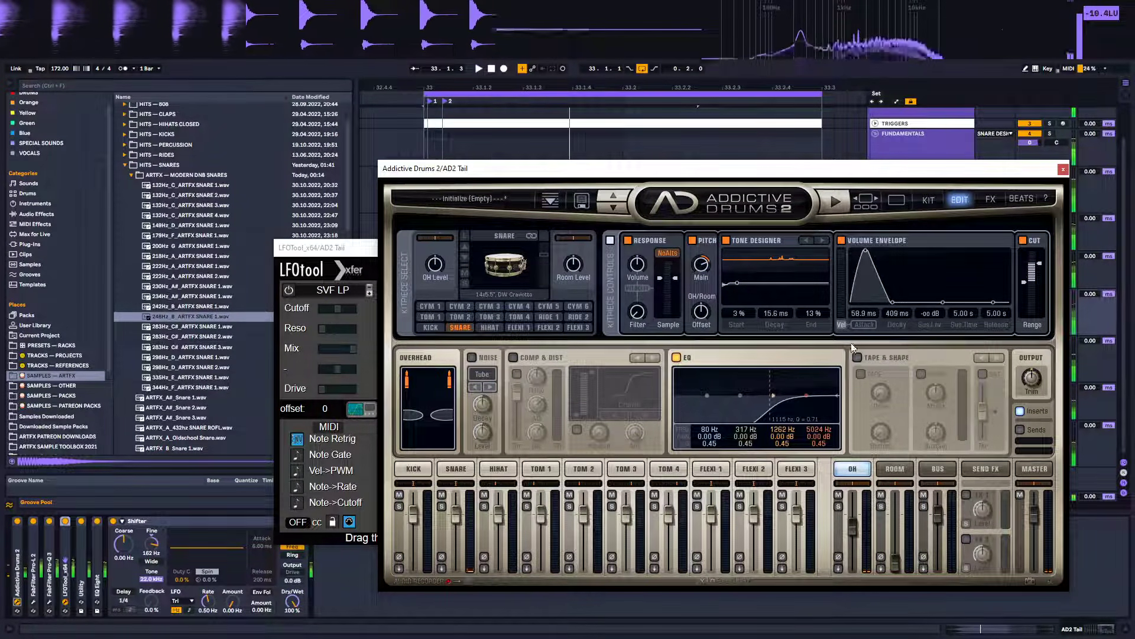
click(309, 276)
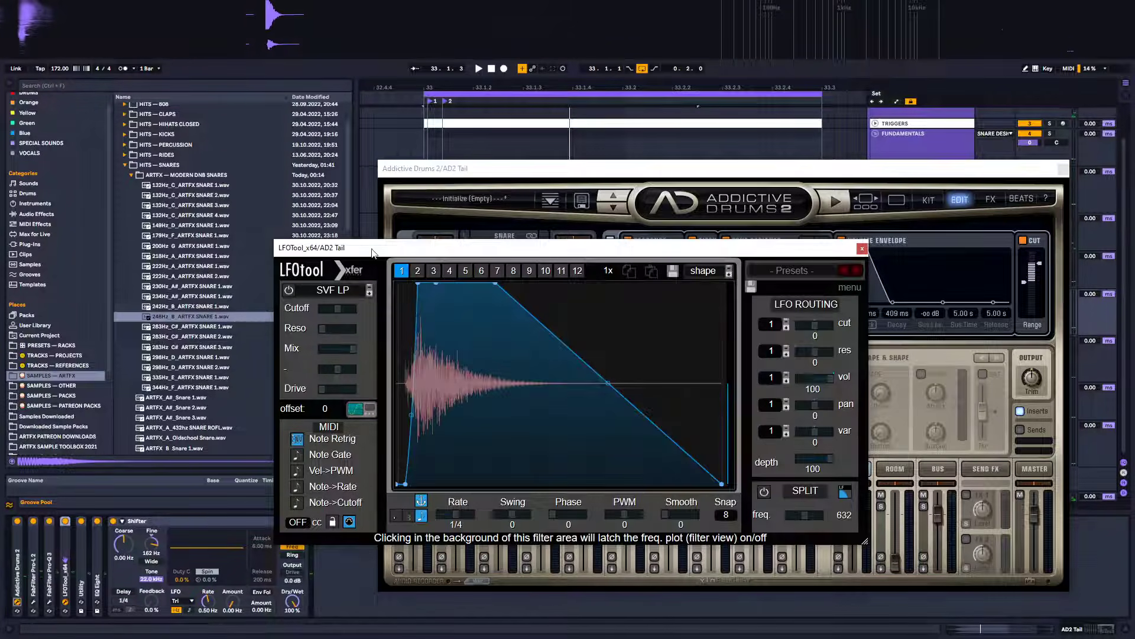
click(866, 248)
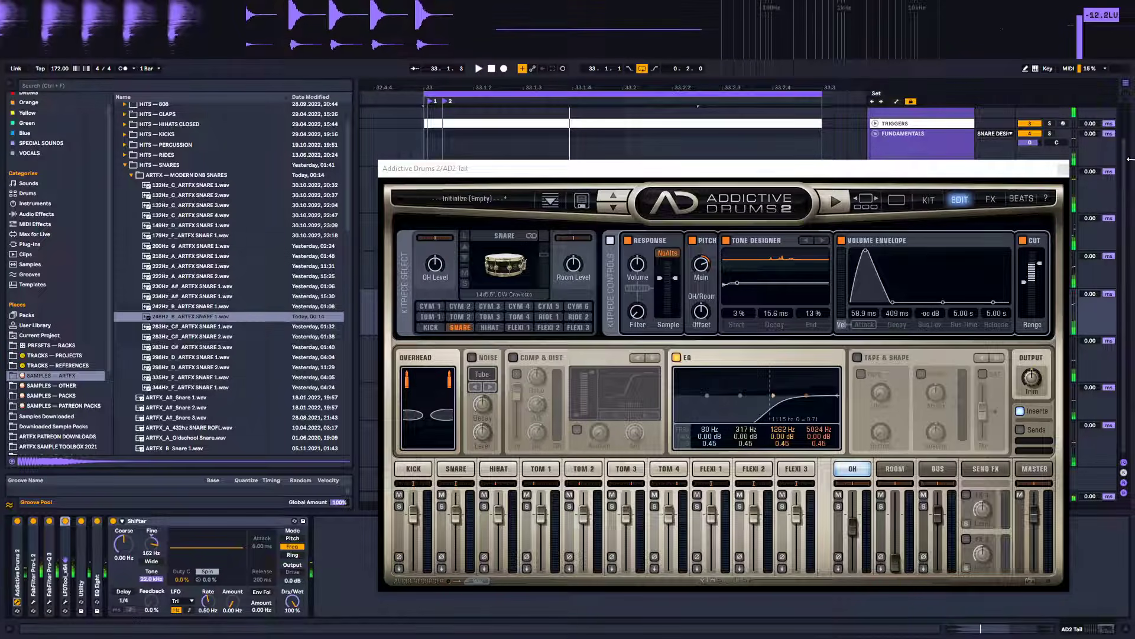
click(1064, 169)
Open LFOTool on the SNARE DESIGN group and pull its volume curve outward into a fuller decay
click(918, 268)
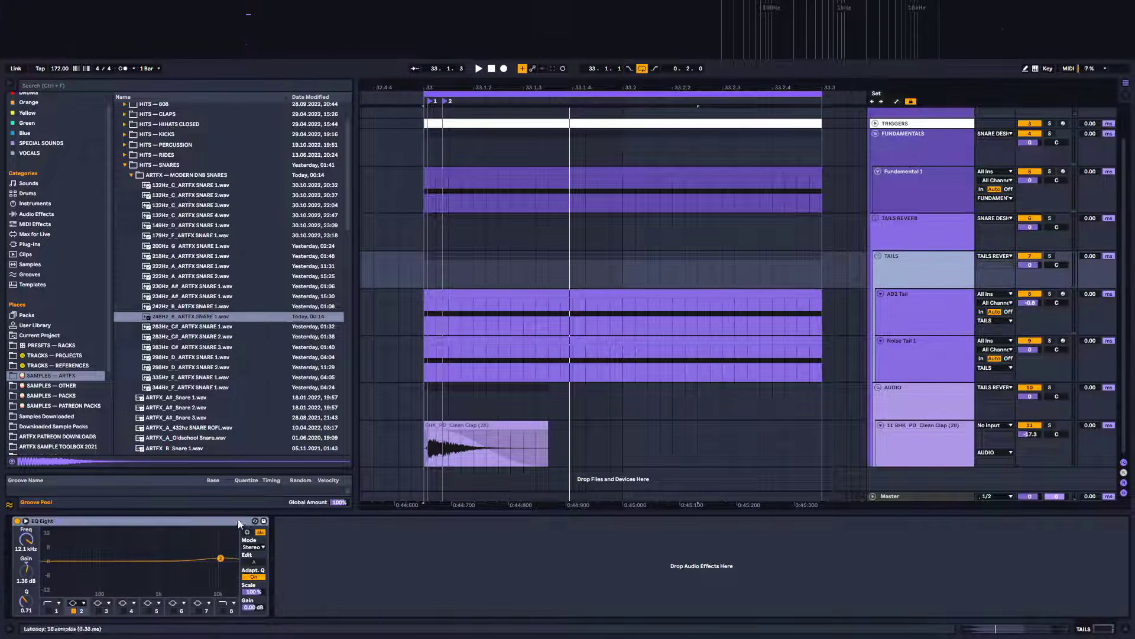
key(Up)
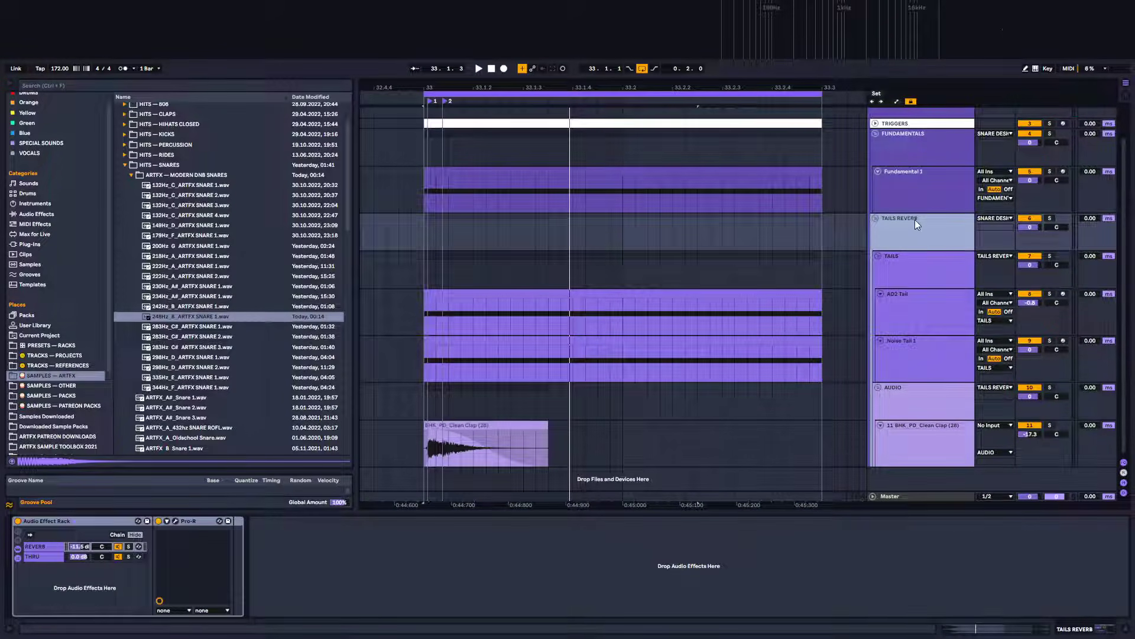
key(Up)
key(Up)
key(Up)
key(Up)
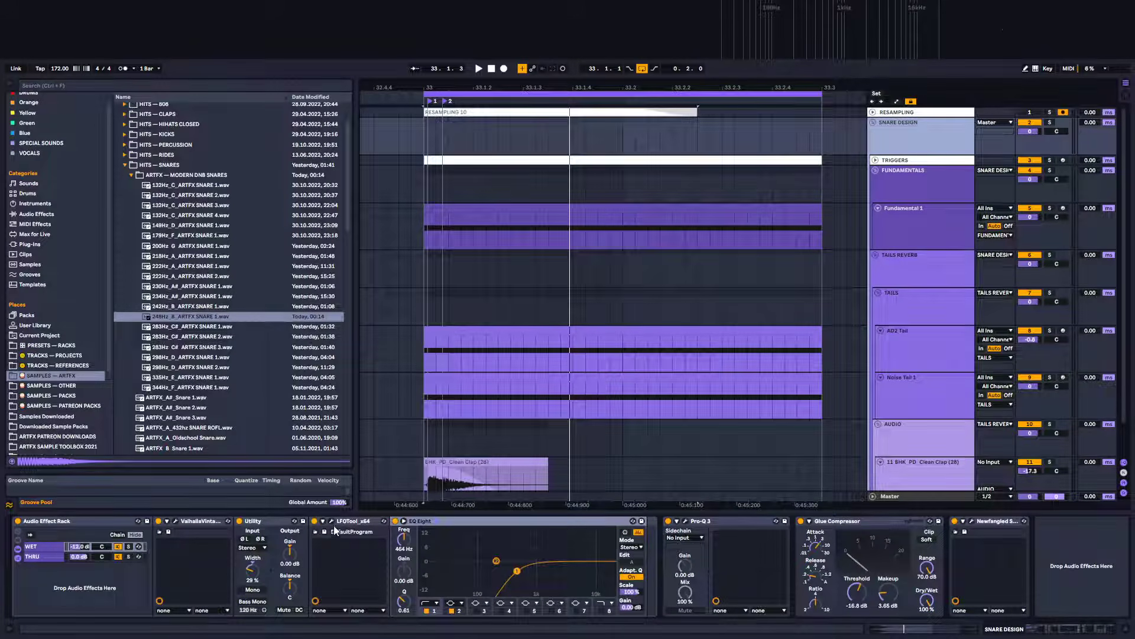
click(333, 522)
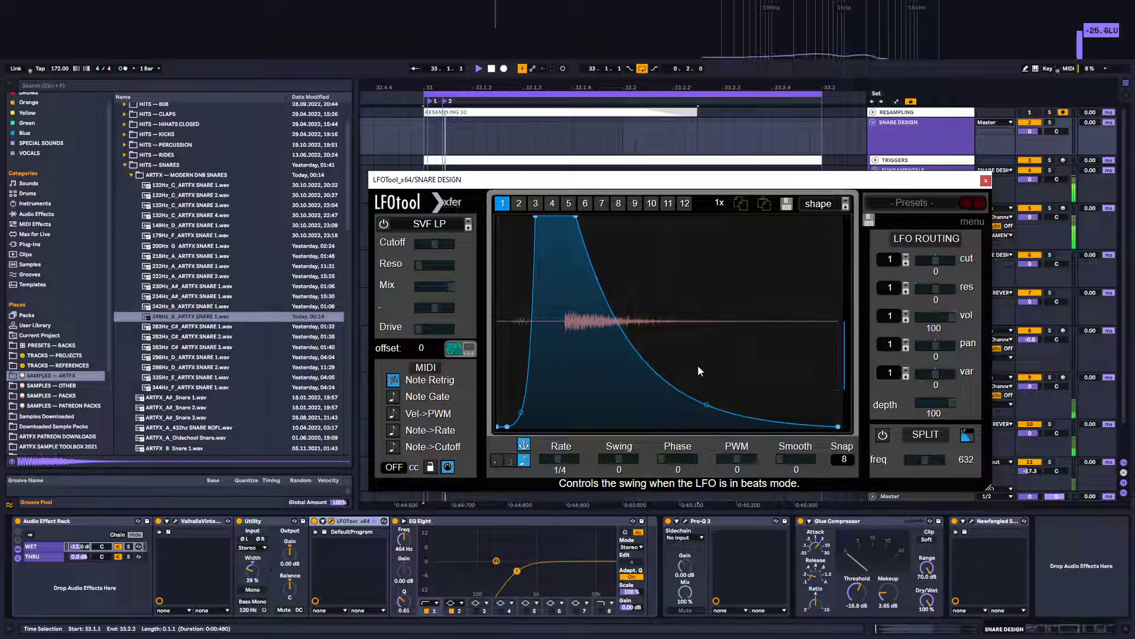
drag(701, 406, 711, 374)
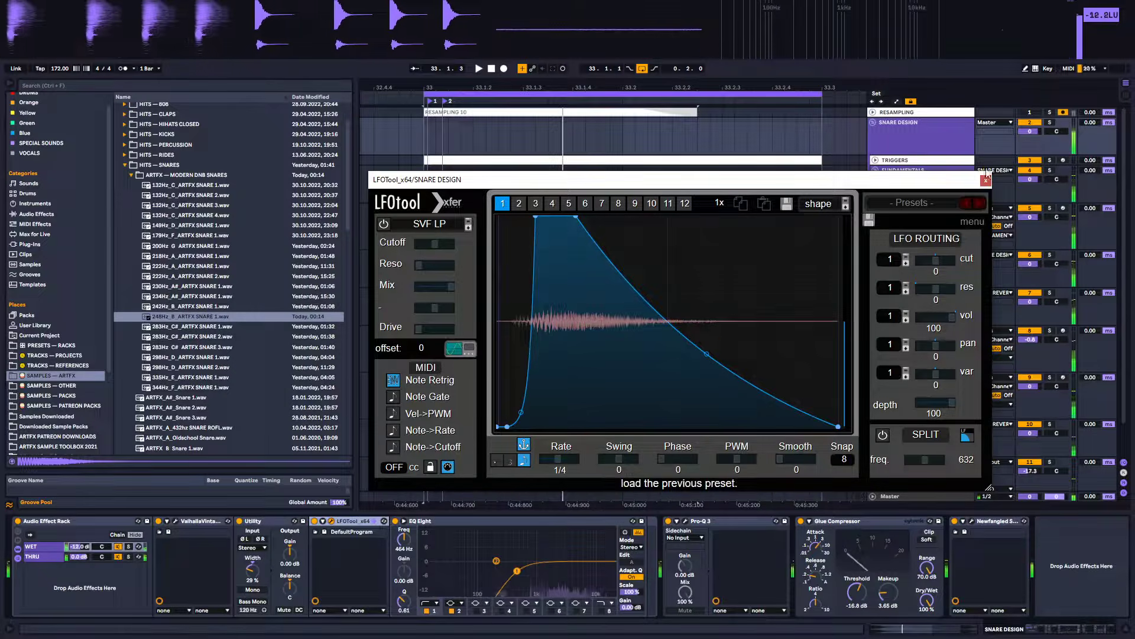
click(899, 261)
click(910, 302)
Solo the Noise Tail 1 layer, then move the solo to the AD2 Tail layer and audition the loop
click(918, 395)
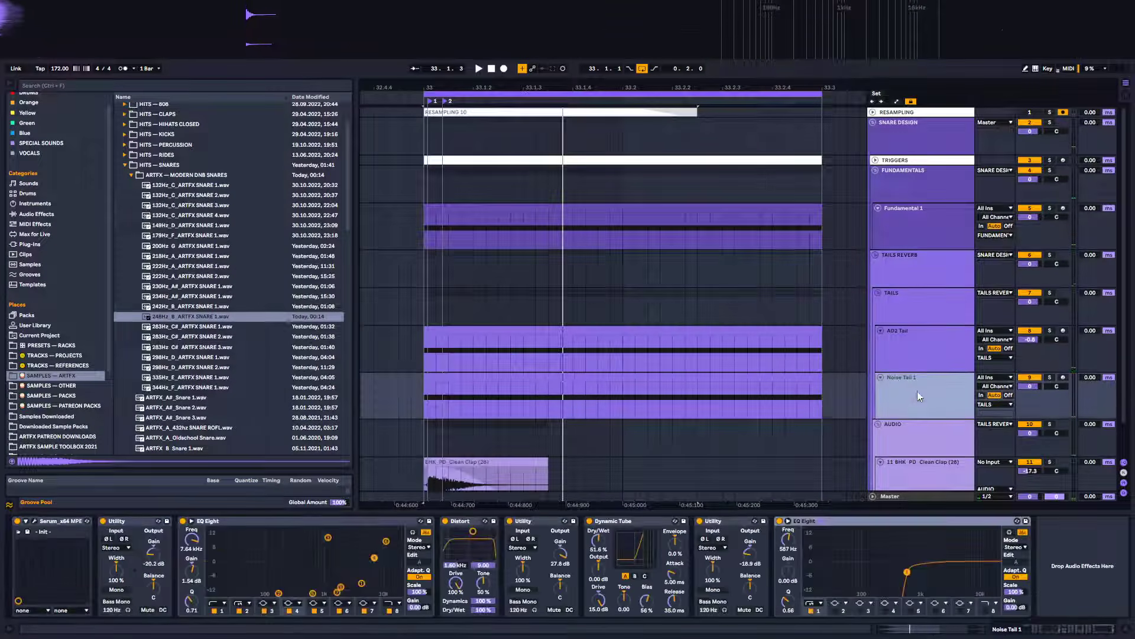
click(1050, 377)
key(space)
key(space)
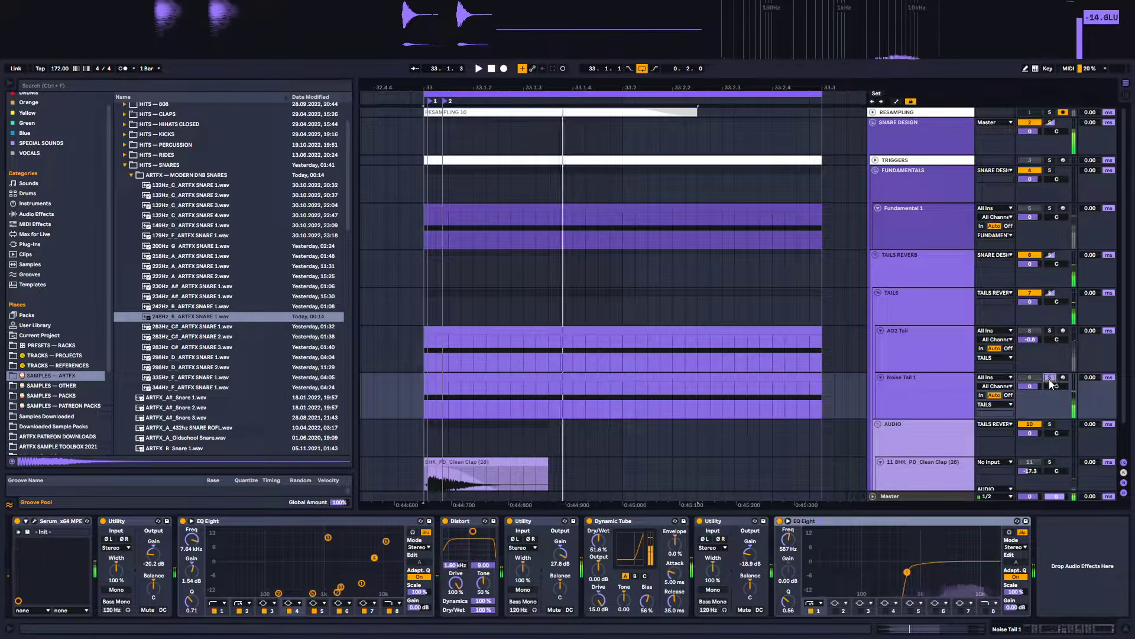
click(1049, 378)
click(1050, 331)
key(space)
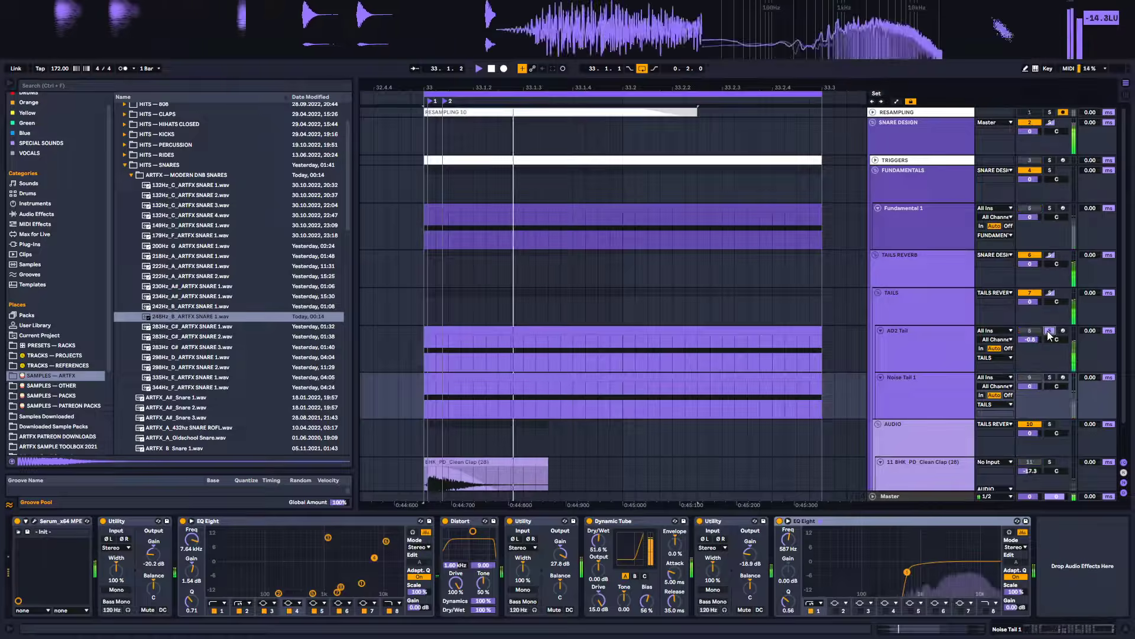
Reopen the AD2 Tail track's LFOTool to review its curve and close it
click(917, 336)
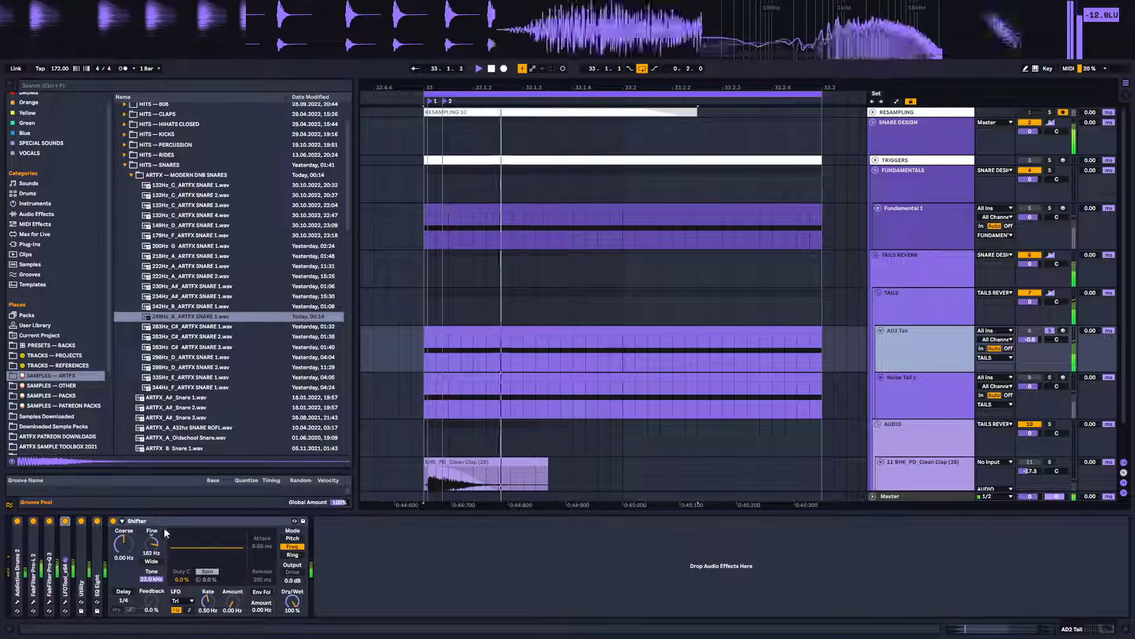
double_click(65, 577)
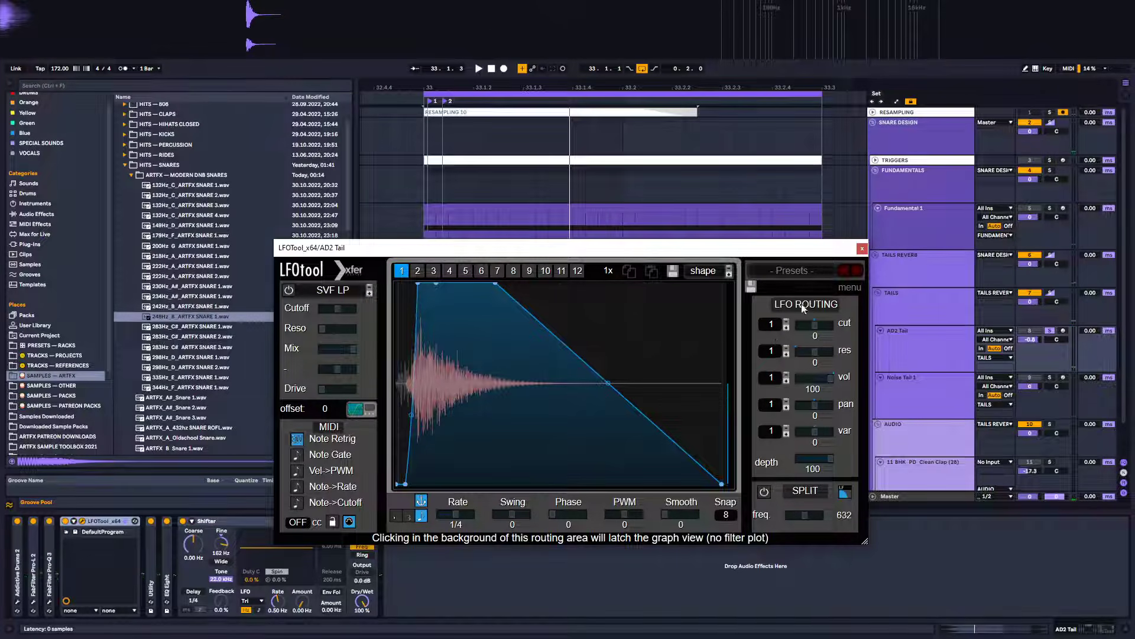
click(862, 249)
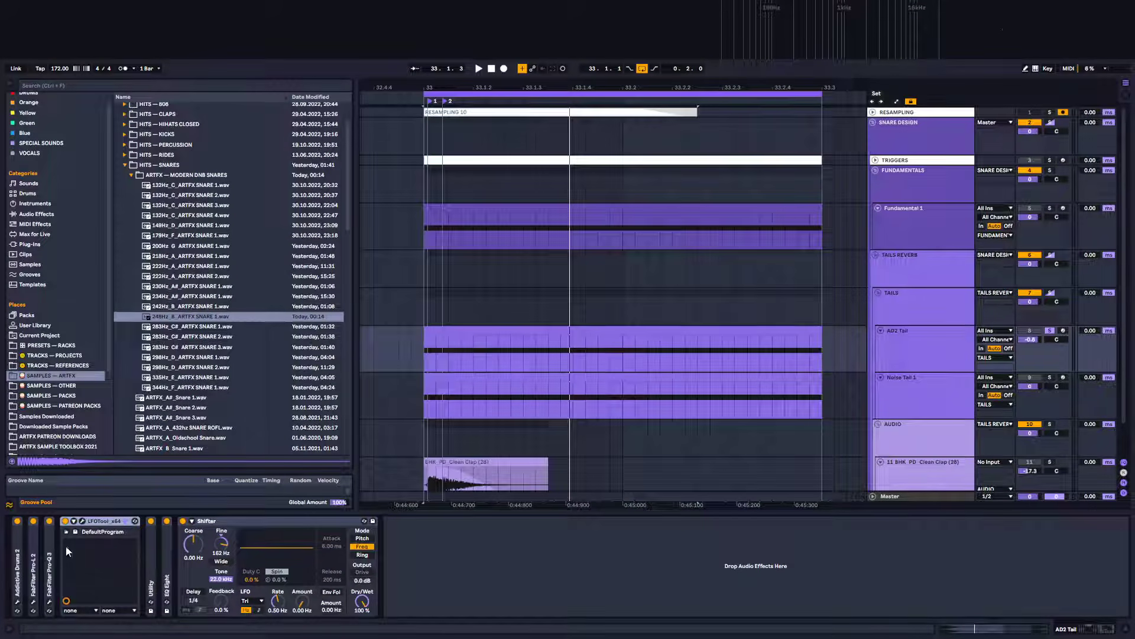
In Addictive Drums, switch the snare kitpiece to the 14x5.5" Tama Starclassic and raise its main pitch to 9.14 st
click(17, 602)
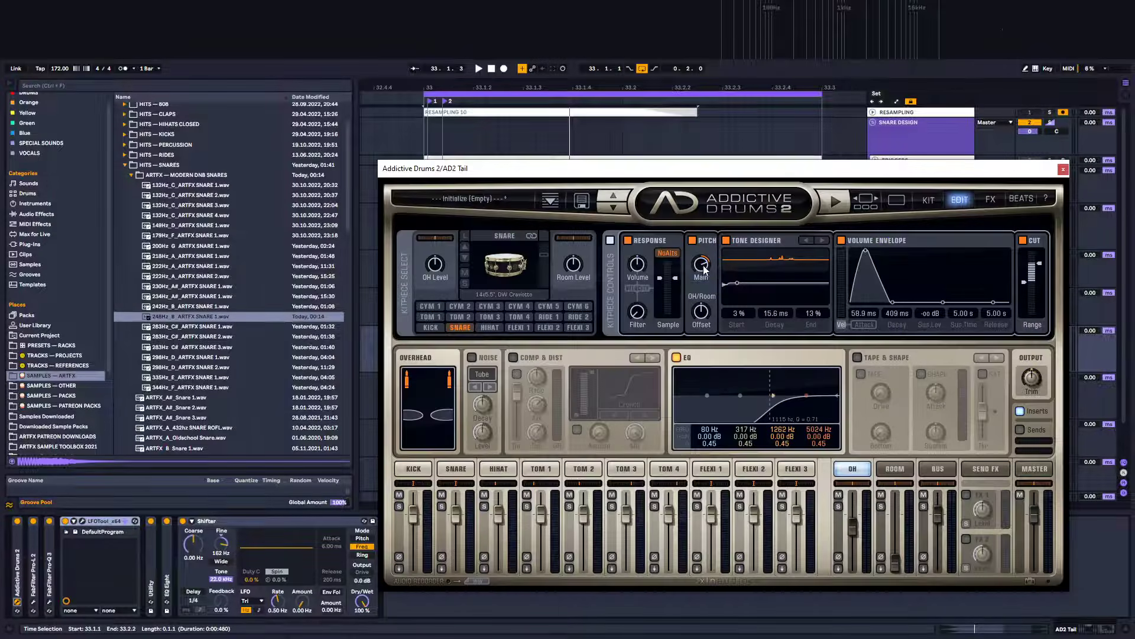
drag(697, 352, 694, 344)
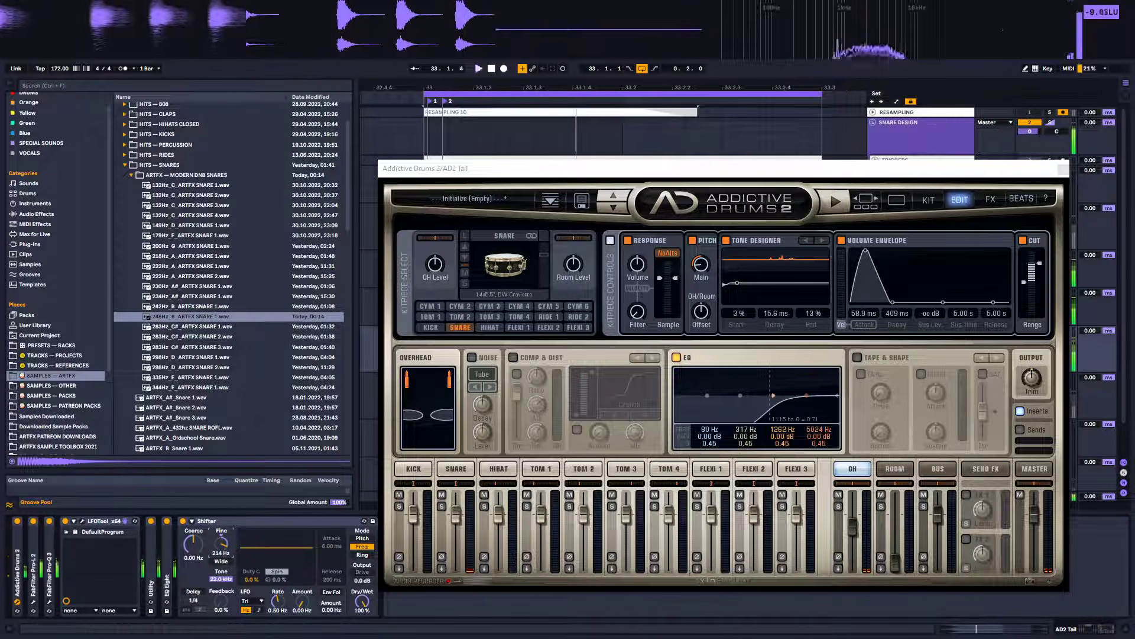
double_click(700, 265)
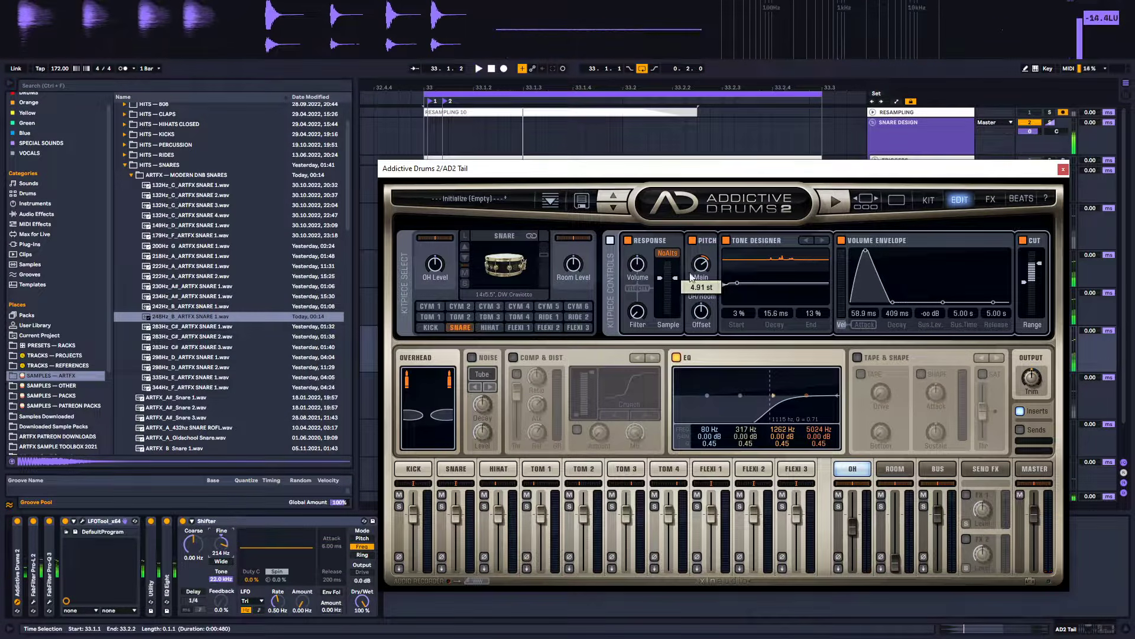
click(464, 256)
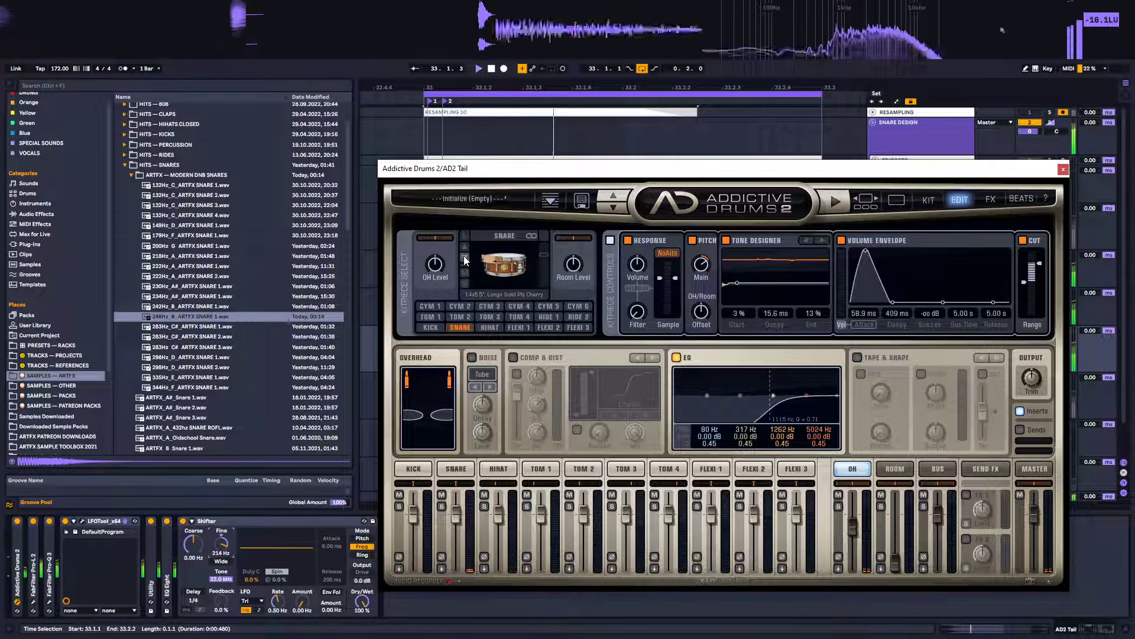
click(464, 256)
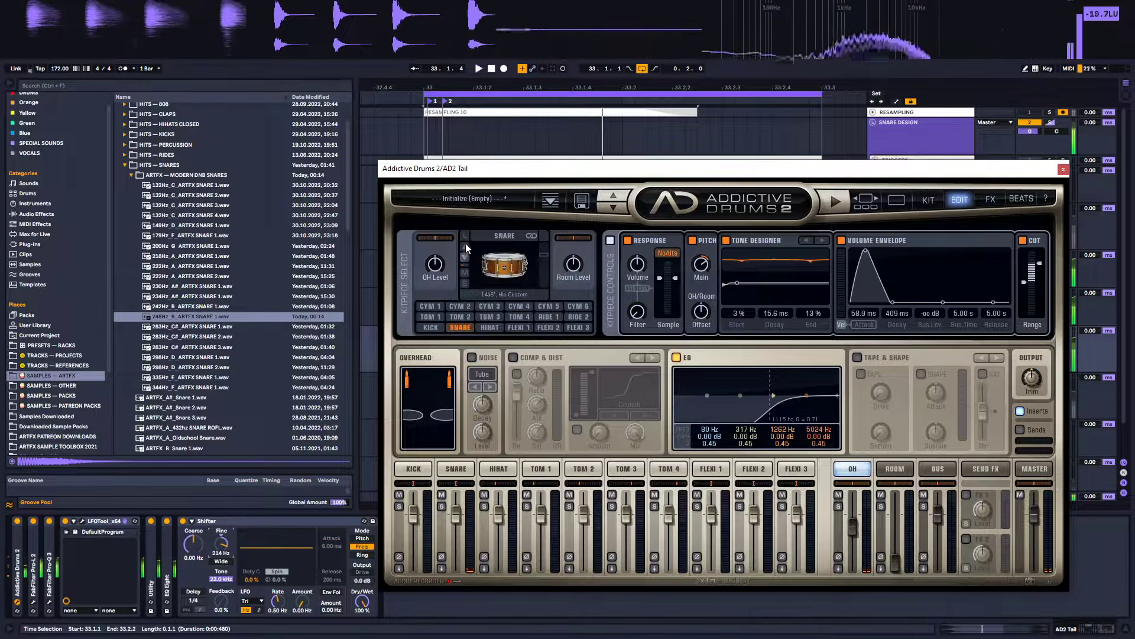
drag(721, 244, 719, 250)
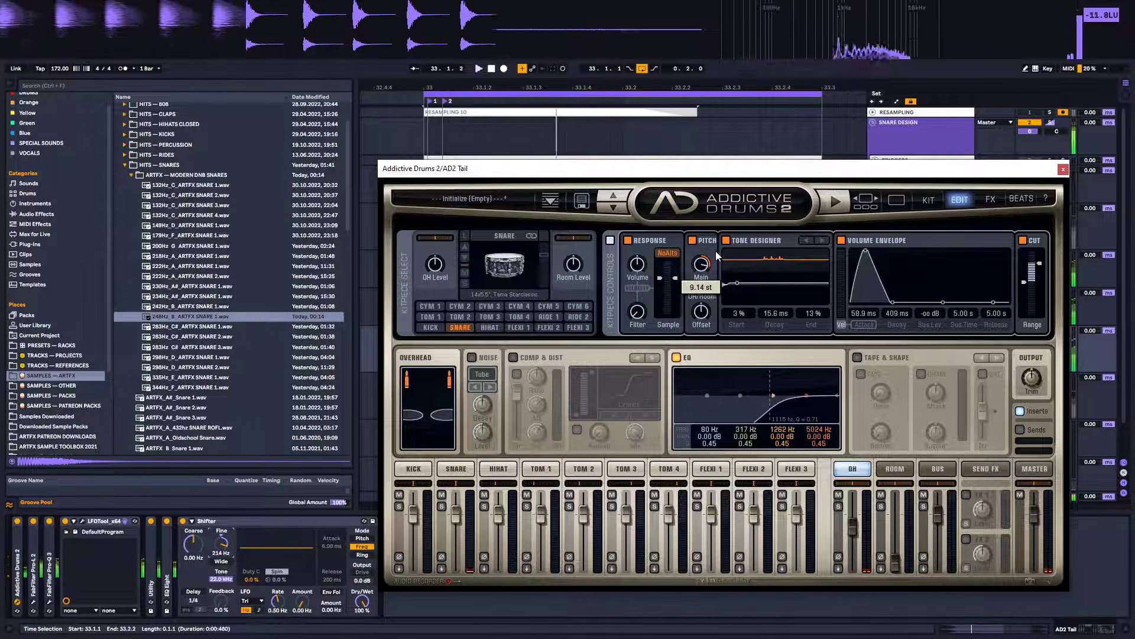
click(1063, 170)
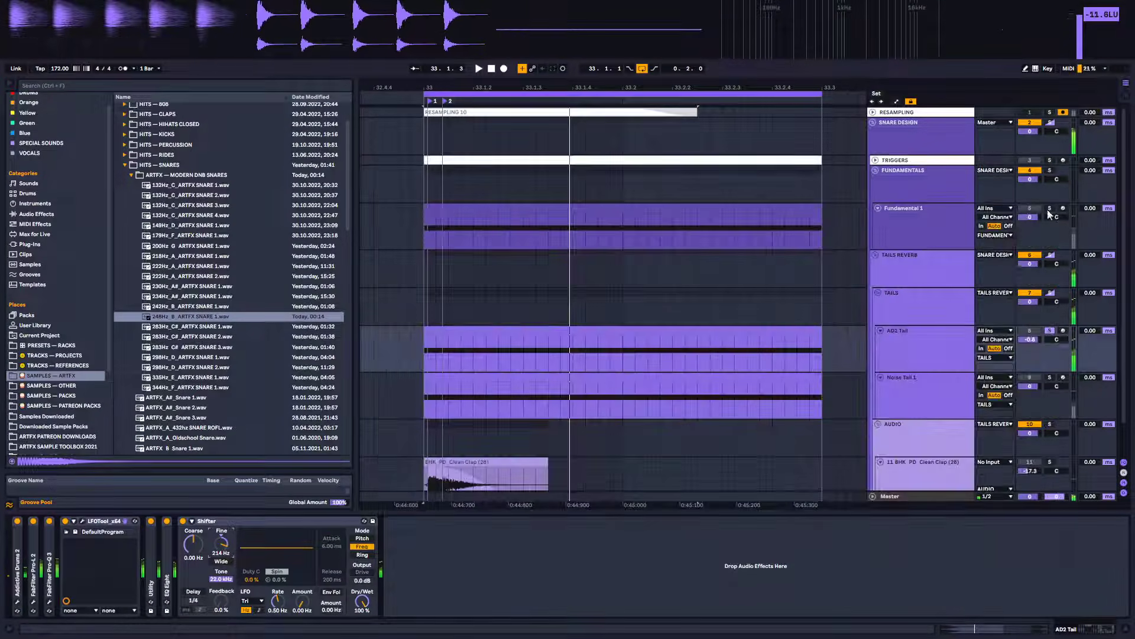
Reopen LFOTool on the AD2 Tail track and bend its volume curve into a convex, slower decay
key(space)
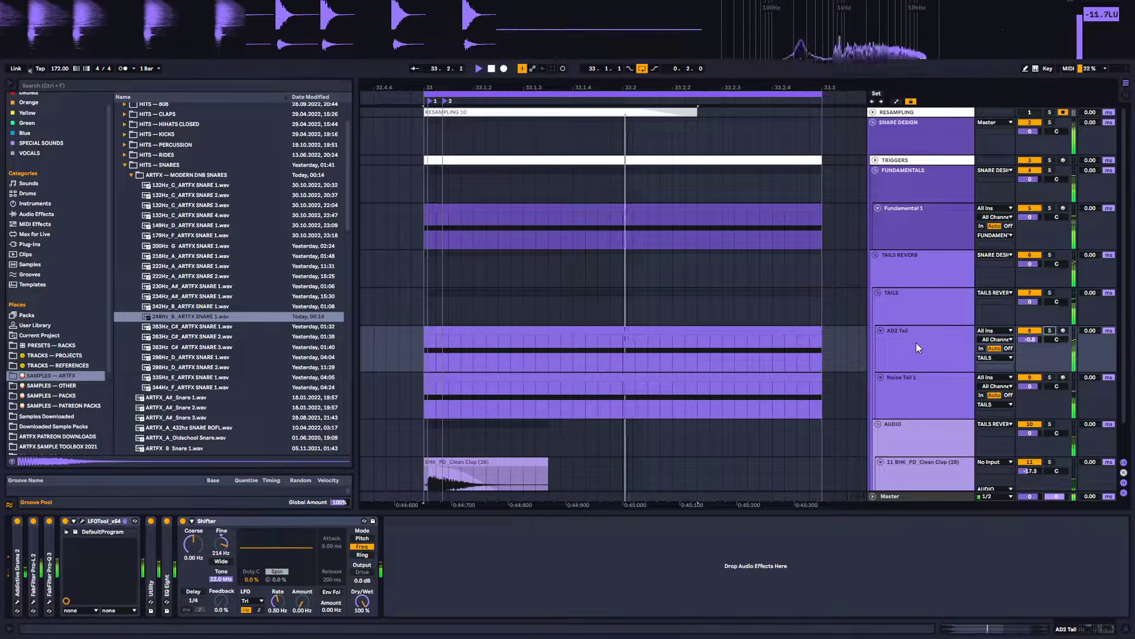
click(925, 259)
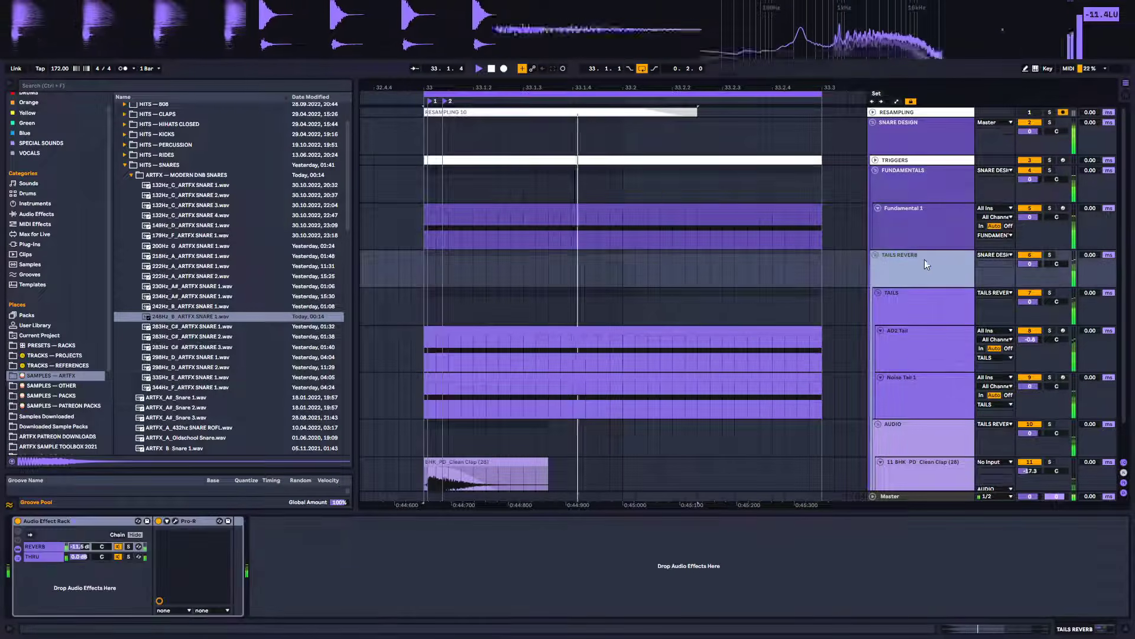
click(913, 186)
click(919, 362)
click(916, 314)
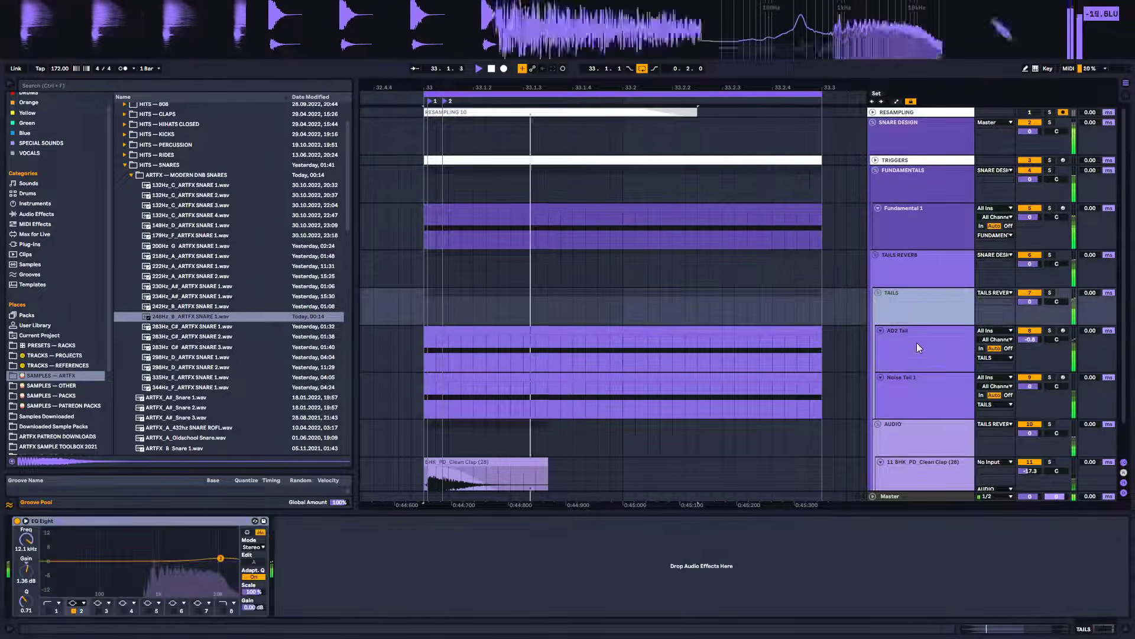
click(917, 349)
click(82, 521)
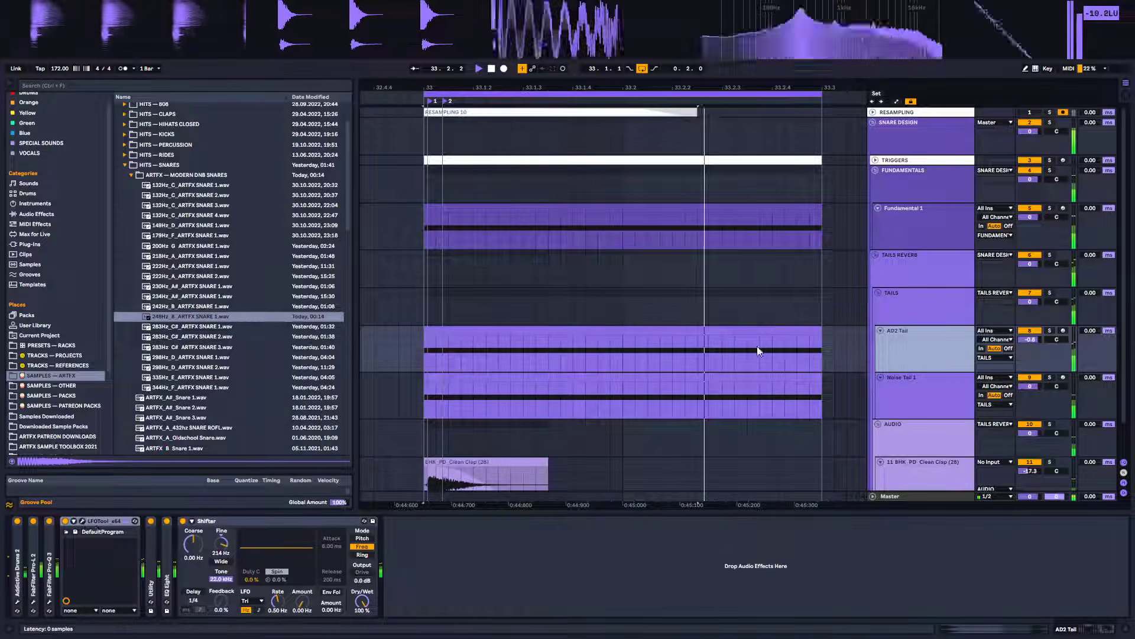
drag(609, 388, 630, 326)
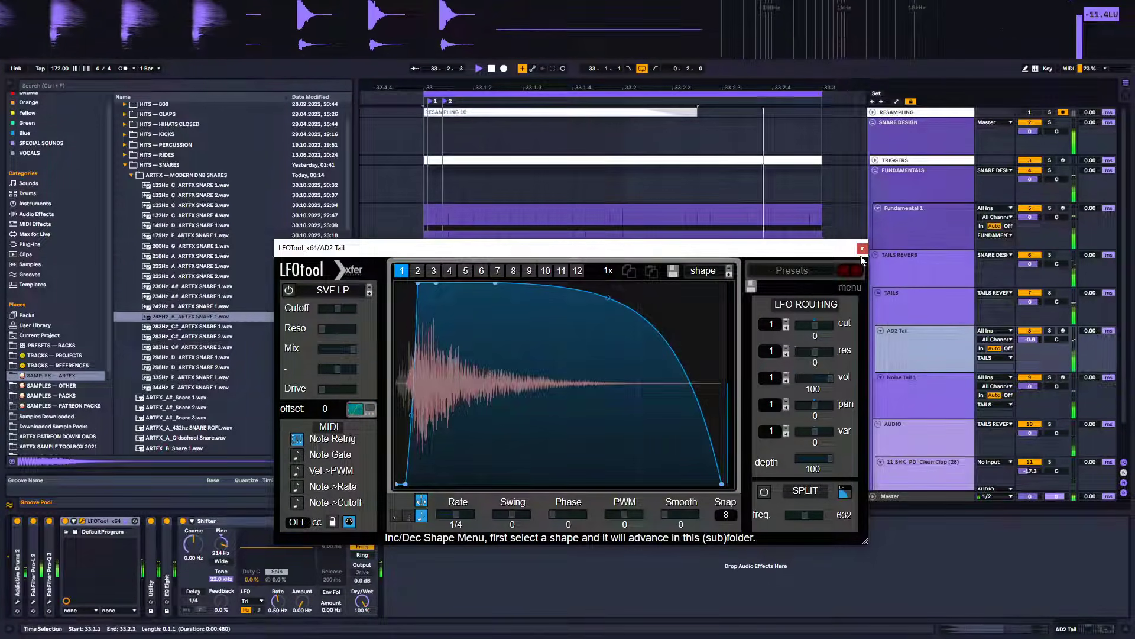
Select the Noise Tail 1 track and play back the loop to audition it
click(939, 317)
click(929, 388)
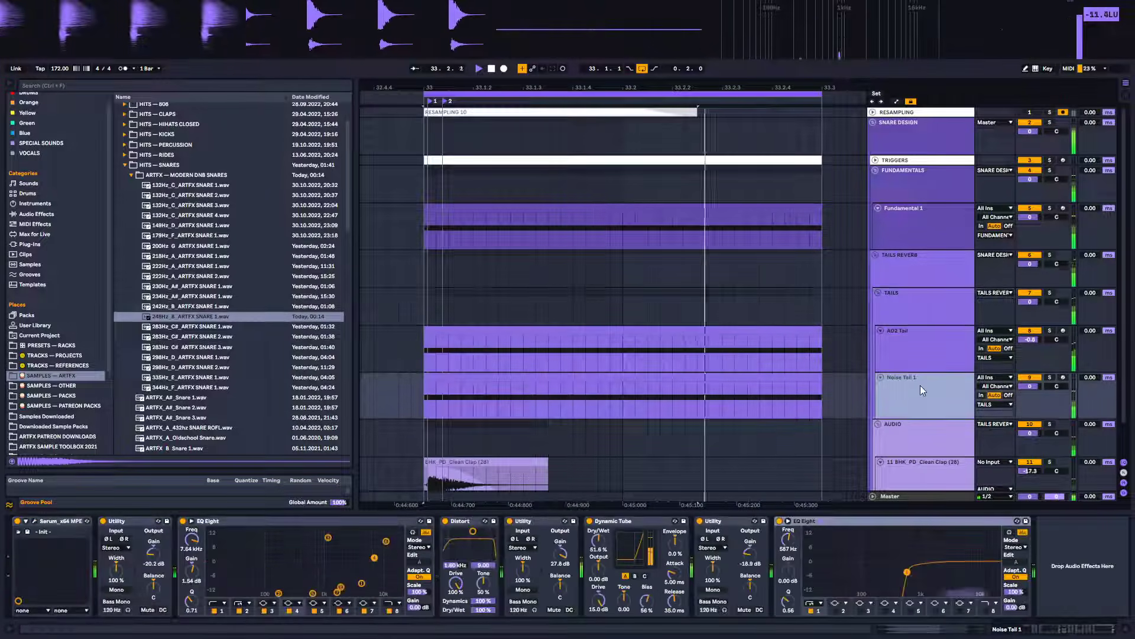
scroll(920, 385, down, 2)
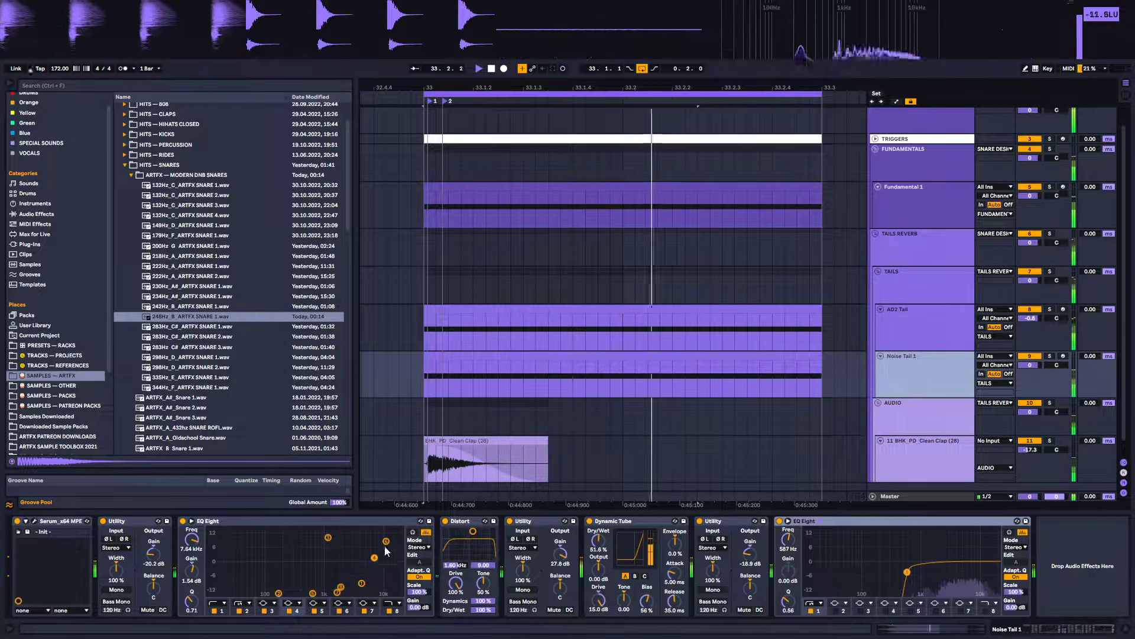
key(space)
key(space)
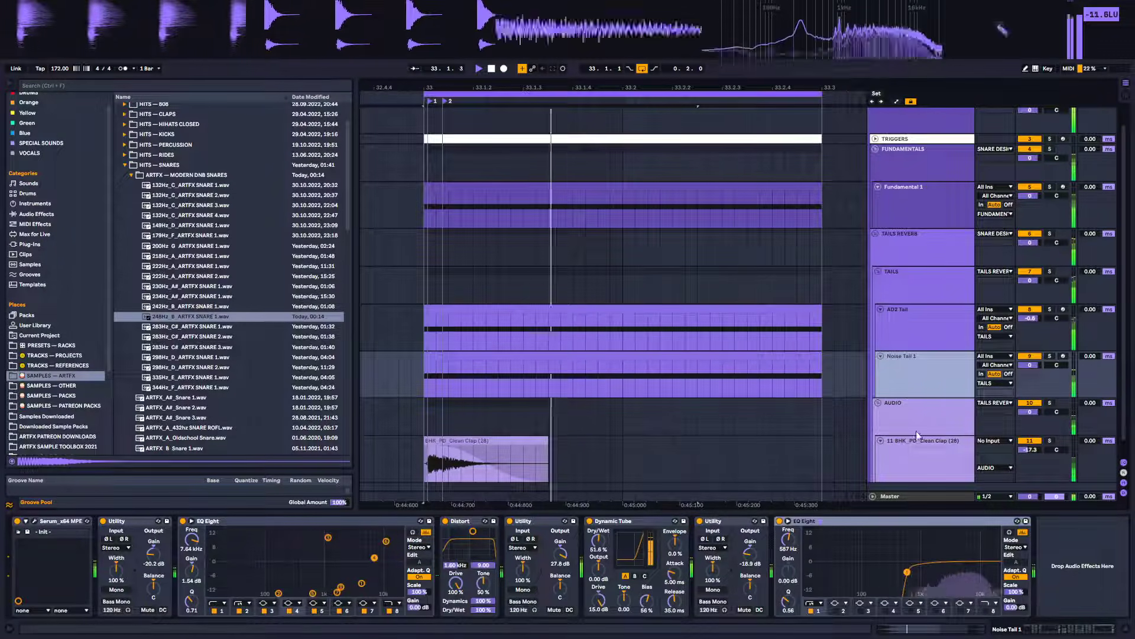
Step through the Tails, Audio, Fundamentals, Tails Reverb and Snare Design tracks to inspect their device chains
click(919, 270)
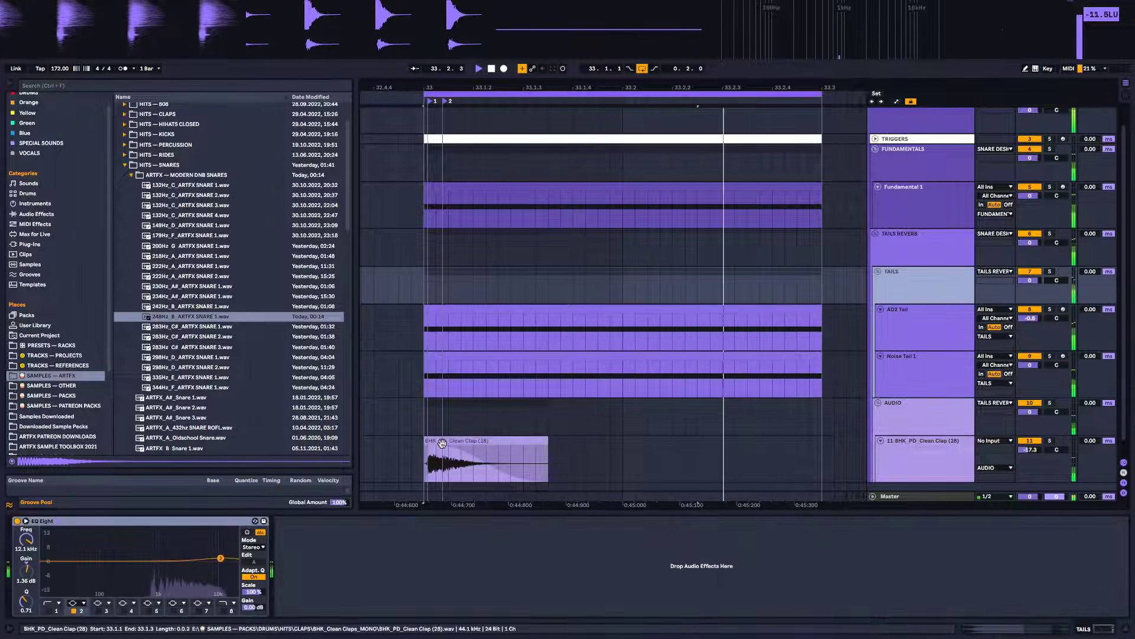
click(944, 420)
scroll(944, 420, down, 1)
scroll(943, 408, up, 2)
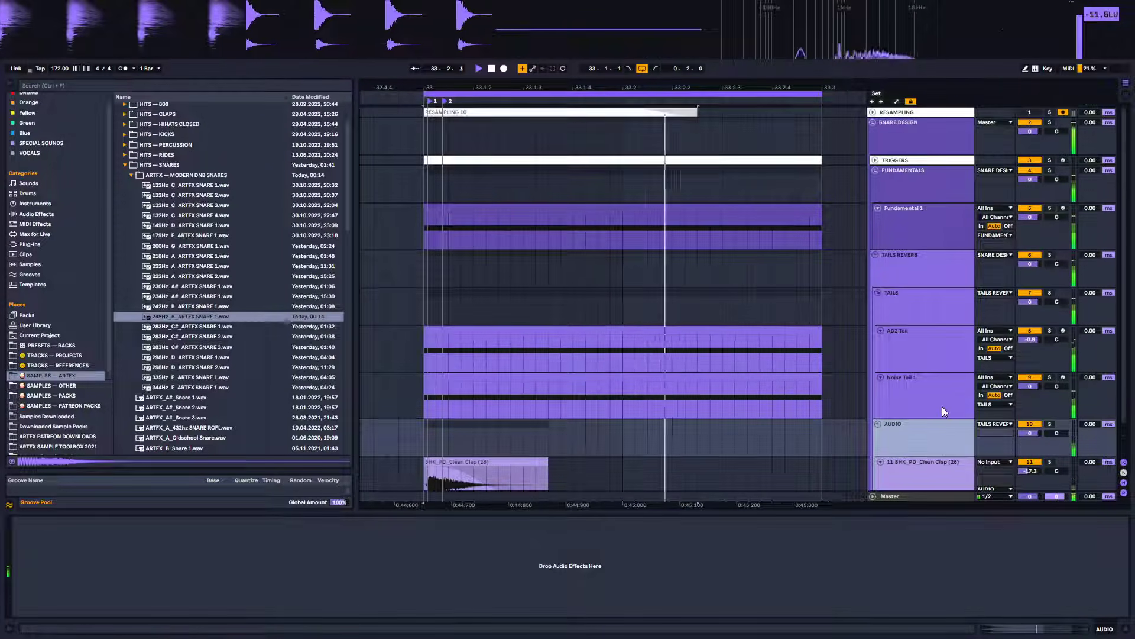
click(917, 189)
click(905, 255)
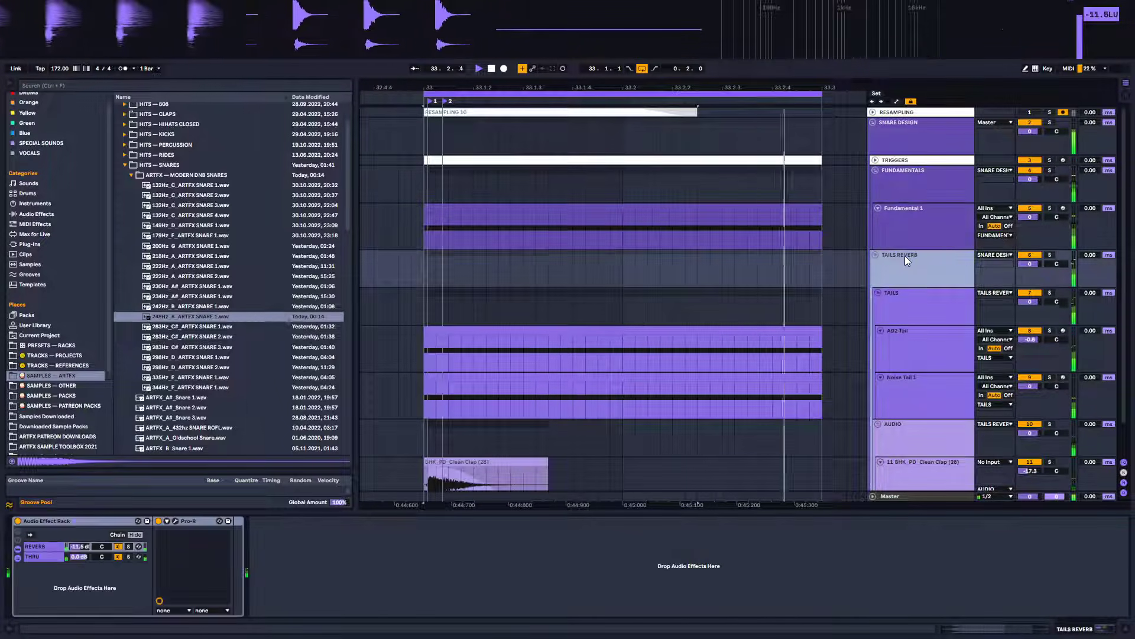
click(914, 180)
click(917, 135)
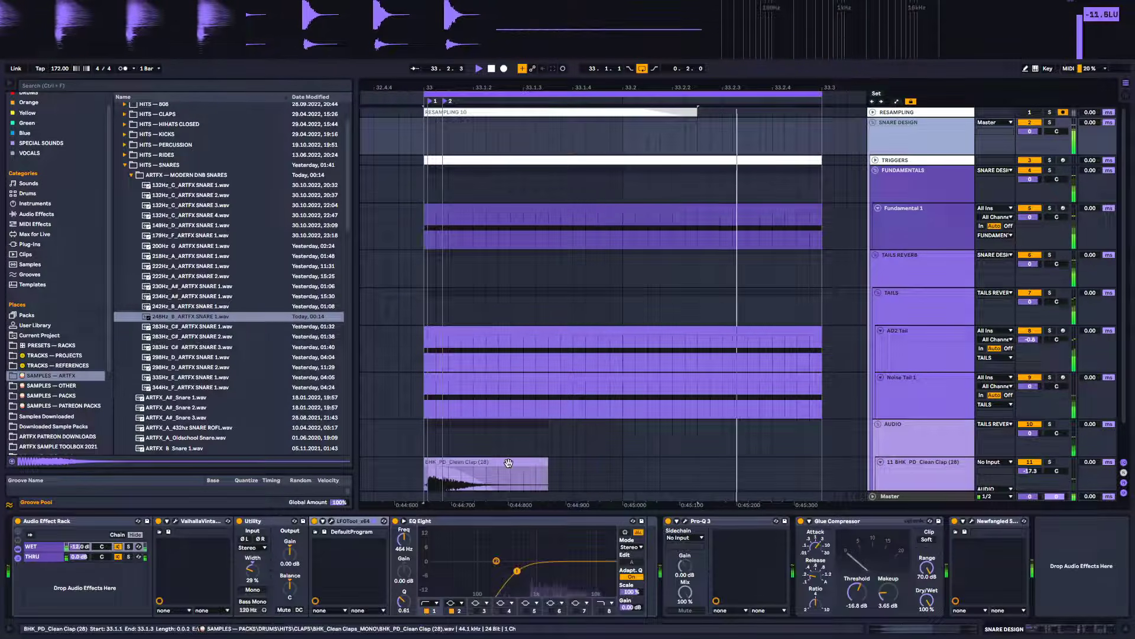
Open LFOTool on the Snare Design group and bend its volume curve into a convex, slower decay, then close it
click(332, 521)
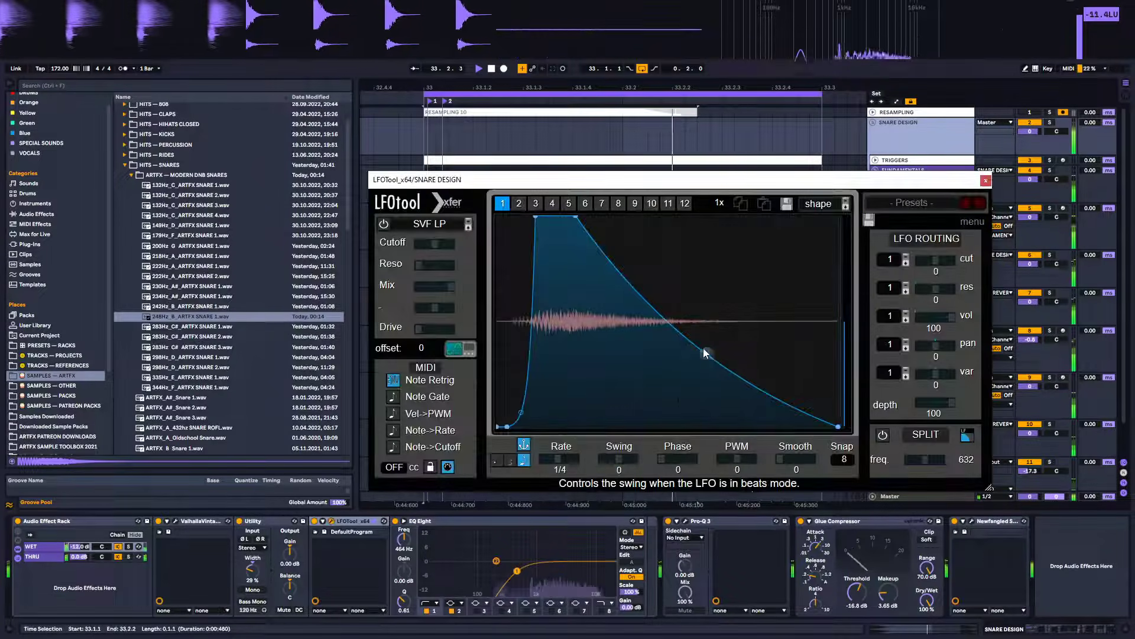
mouse_move(704, 348)
mouse_down()
mouse_move(725, 311)
mouse_move(705, 330)
mouse_move(706, 345)
mouse_move(708, 327)
mouse_up()
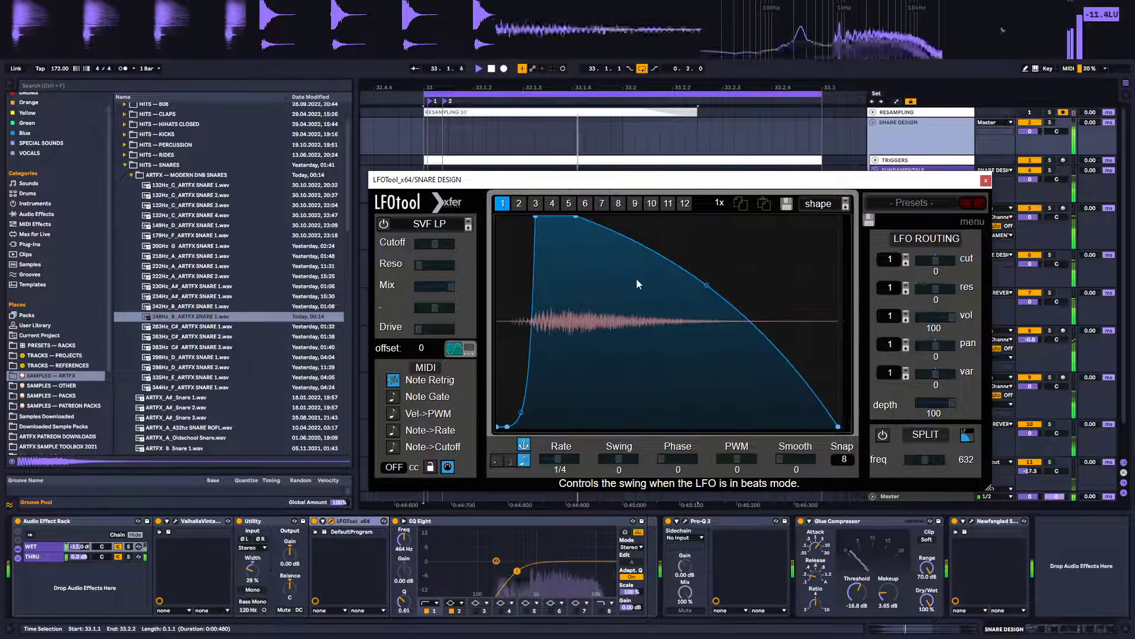
double_click(635, 238)
drag(635, 239, 631, 216)
drag(756, 343, 756, 310)
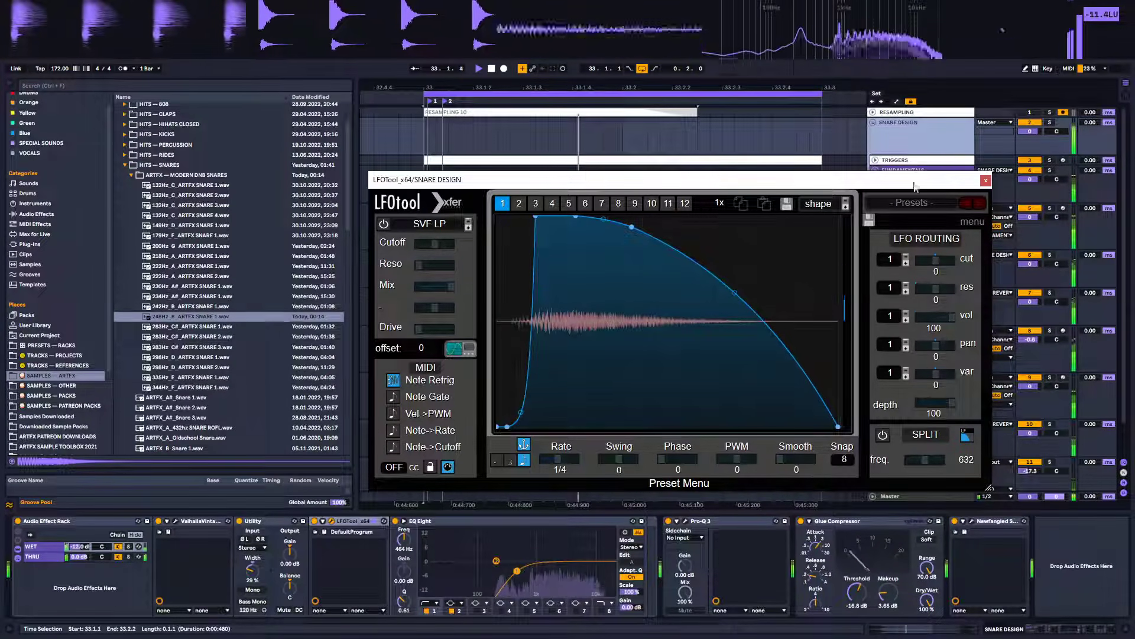
click(986, 180)
Duplicate the Noise Tail 1 track, and in its Serum set LFO 1 rate to 3.3 Hz and reshape the decay curve
click(921, 376)
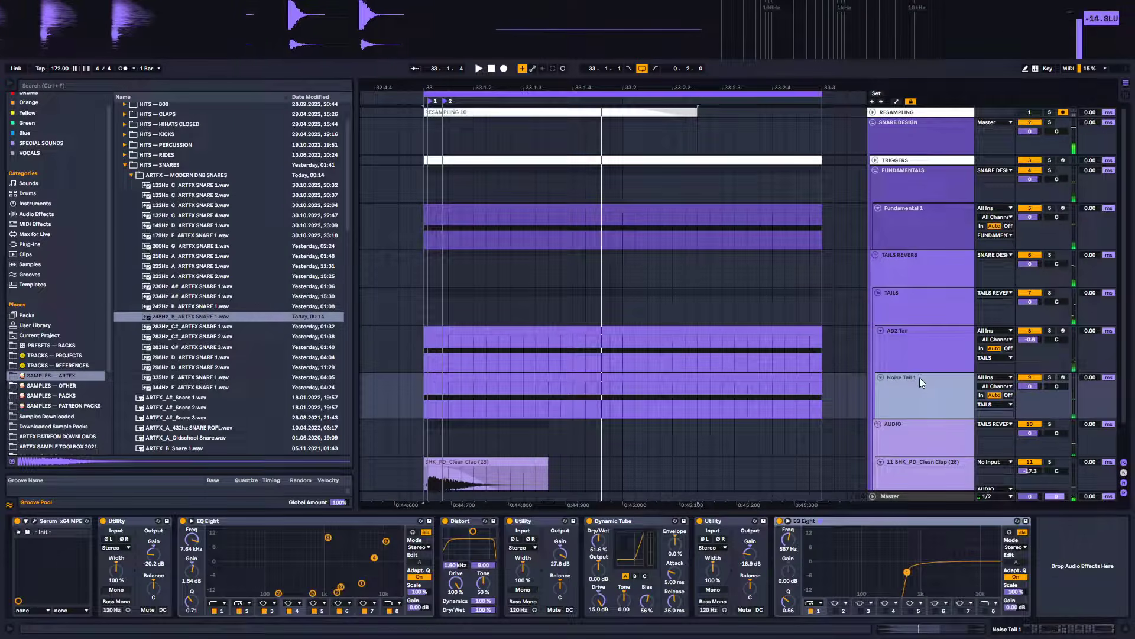
key(ctrl+d)
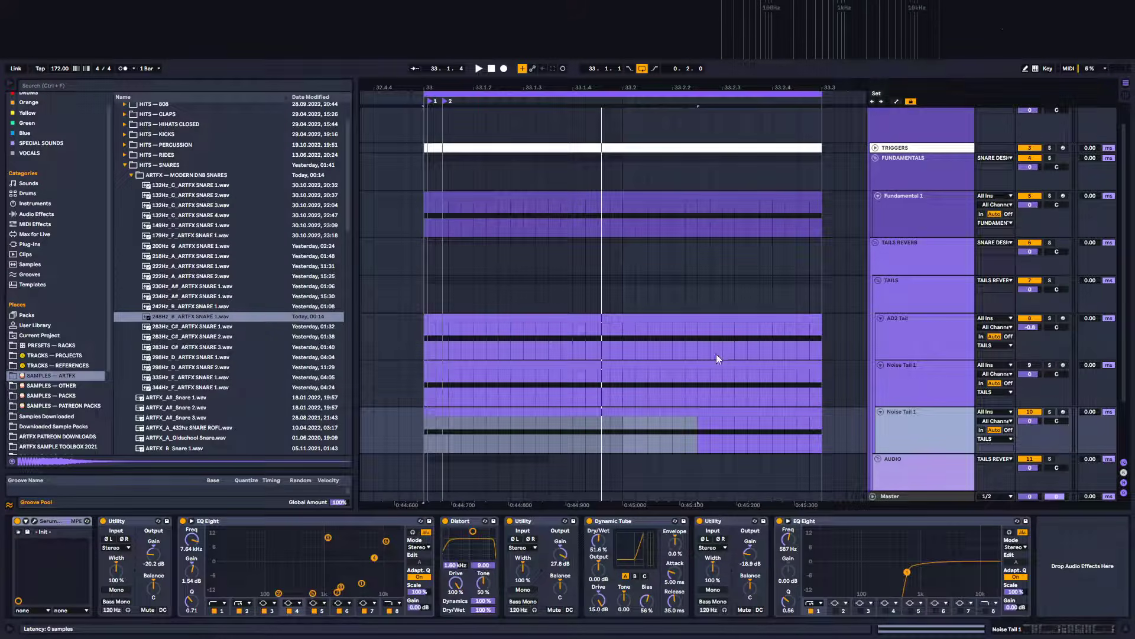
key(ctrl+alt+p)
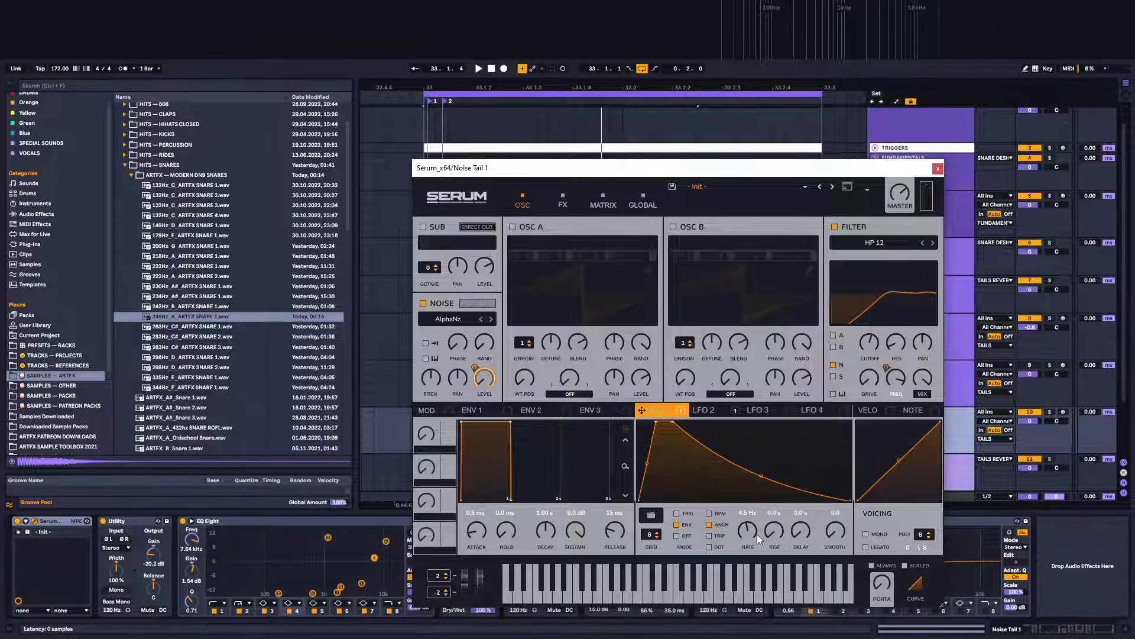
drag(750, 531, 750, 535)
key(space)
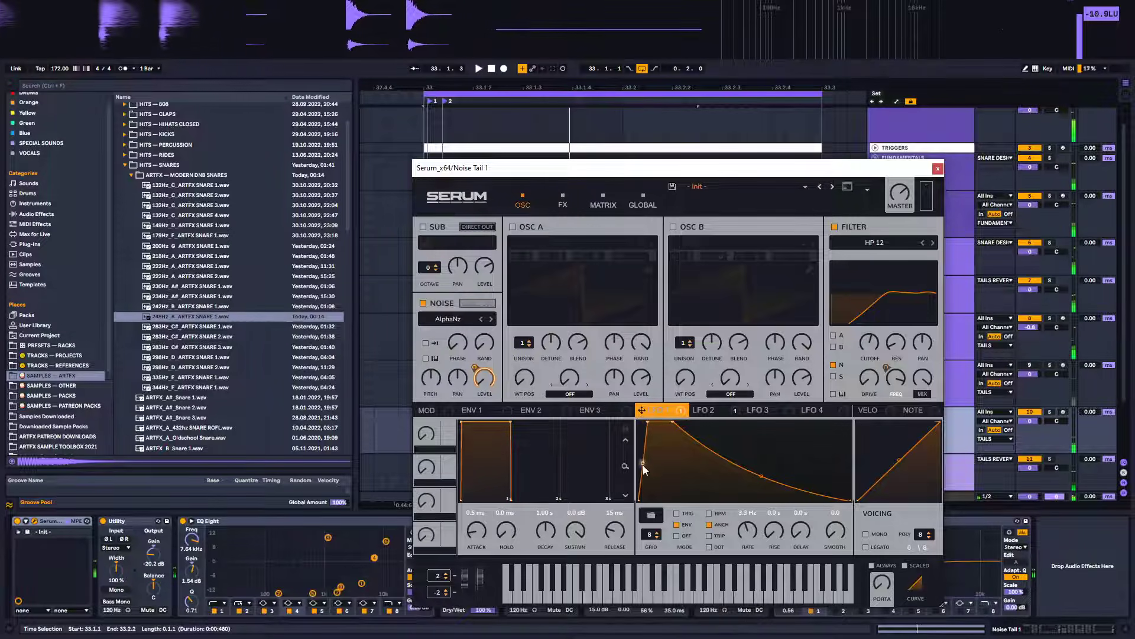
drag(644, 464, 625, 618)
mouse_move(646, 499)
mouse_down()
mouse_move(649, 467)
mouse_move(651, 481)
mouse_up()
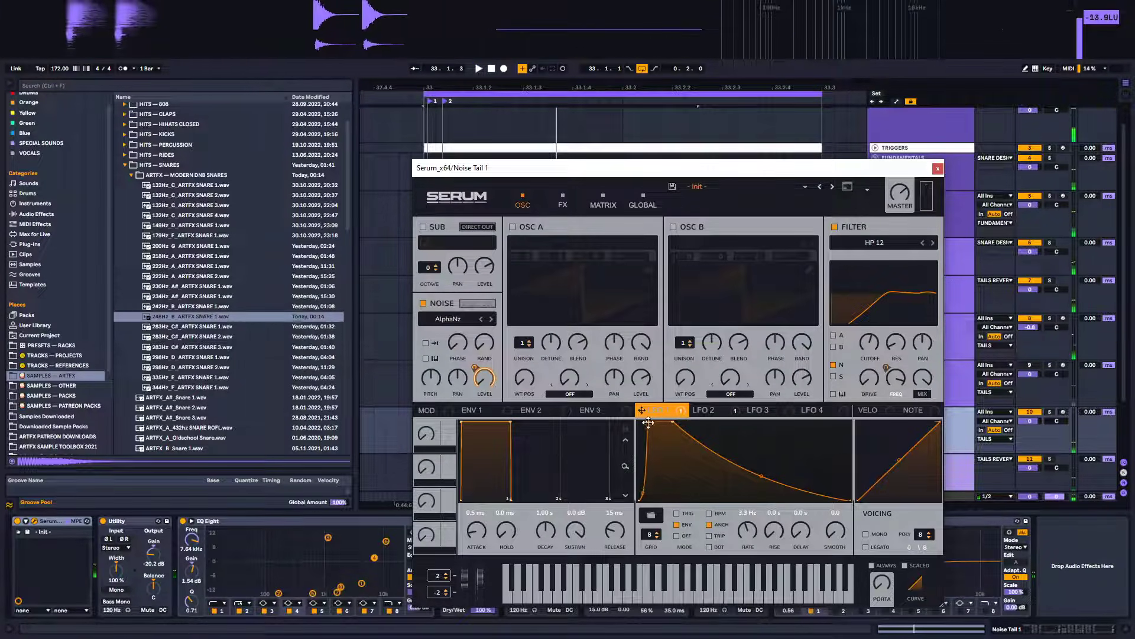
drag(648, 422, 653, 422)
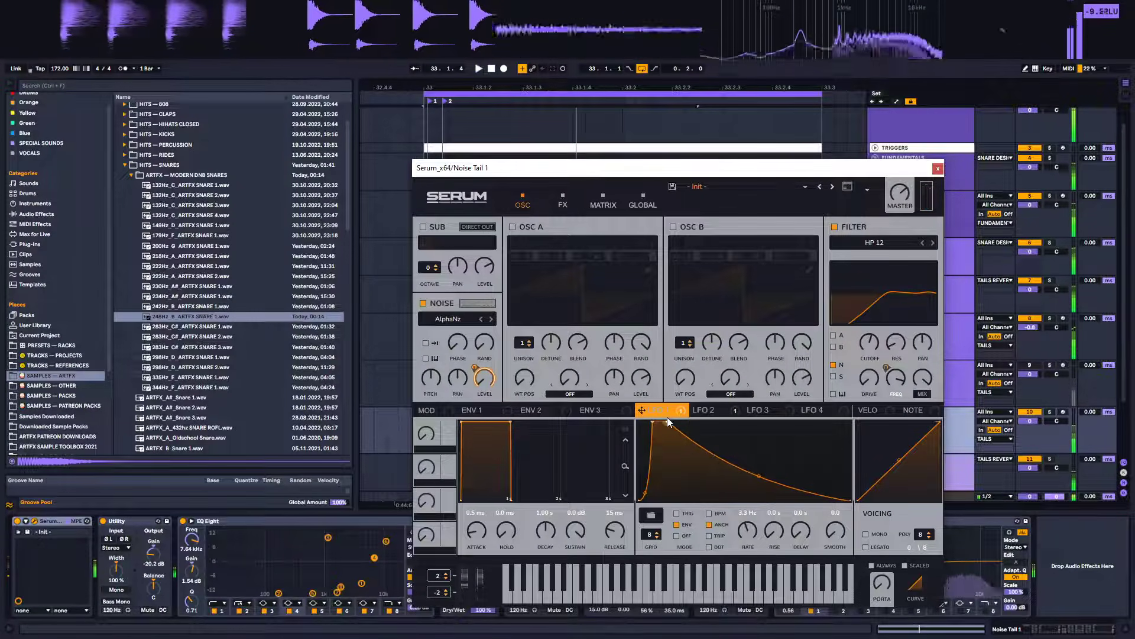
click(938, 169)
Open Serum on the Fundamental 1 track and set Oscillator A's semitone to -5, then play the loop
click(917, 227)
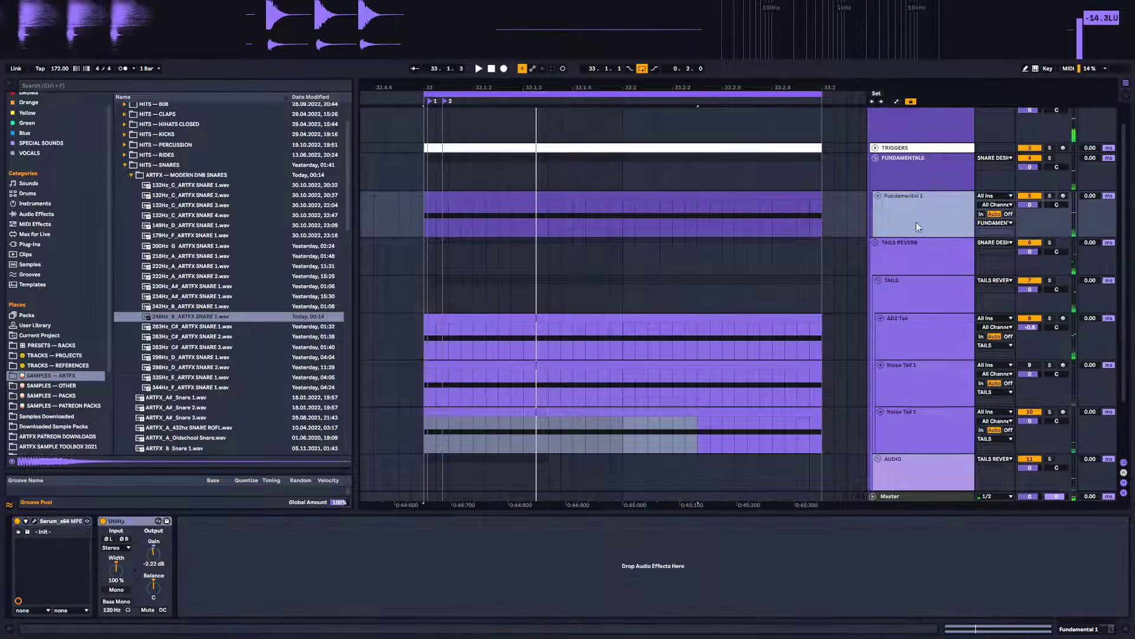
click(35, 521)
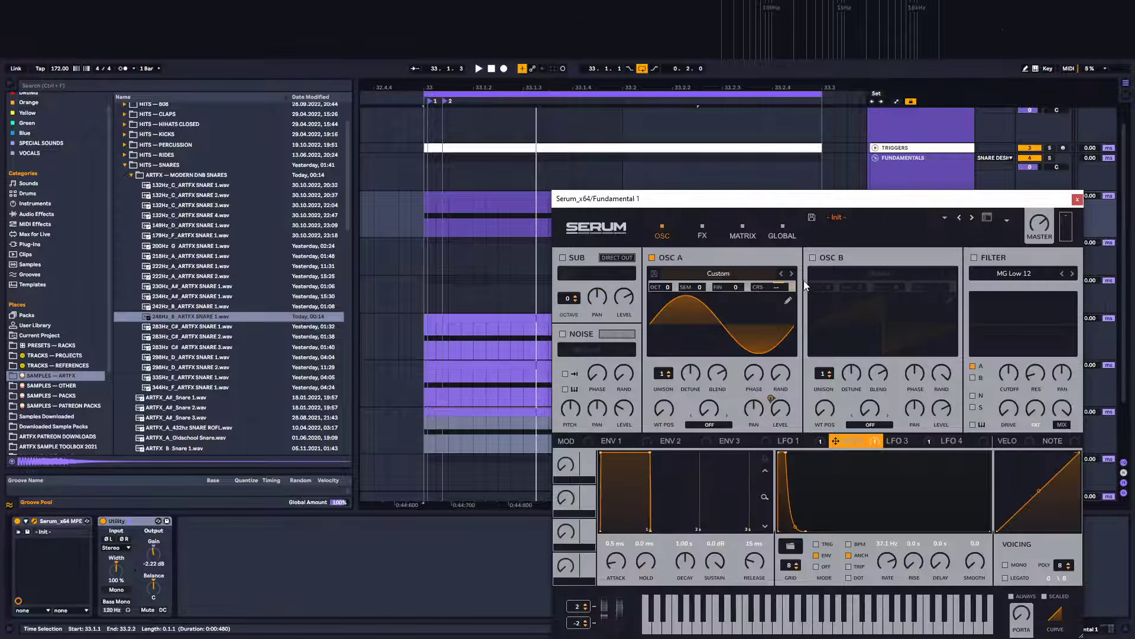
drag(701, 289, 697, 372)
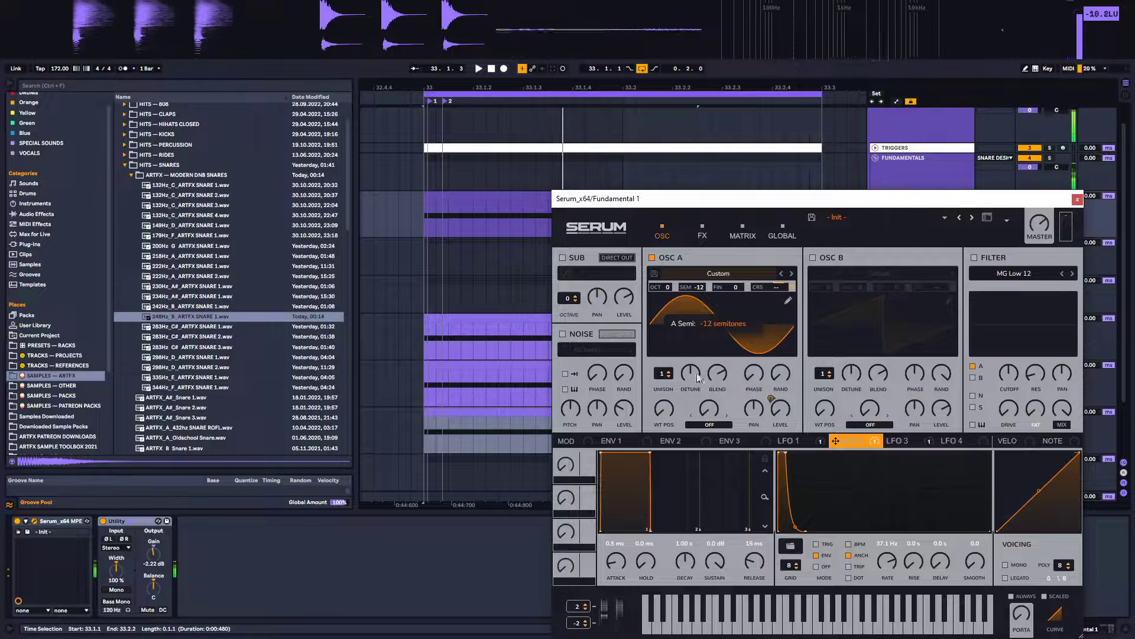
drag(705, 321, 729, 250)
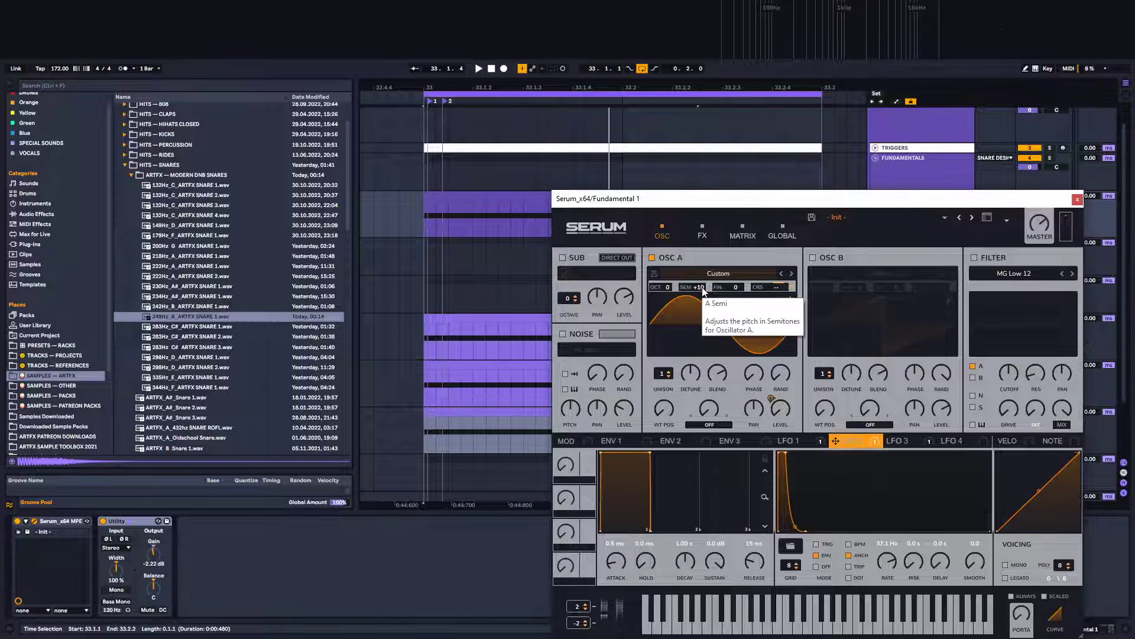
drag(703, 290, 693, 370)
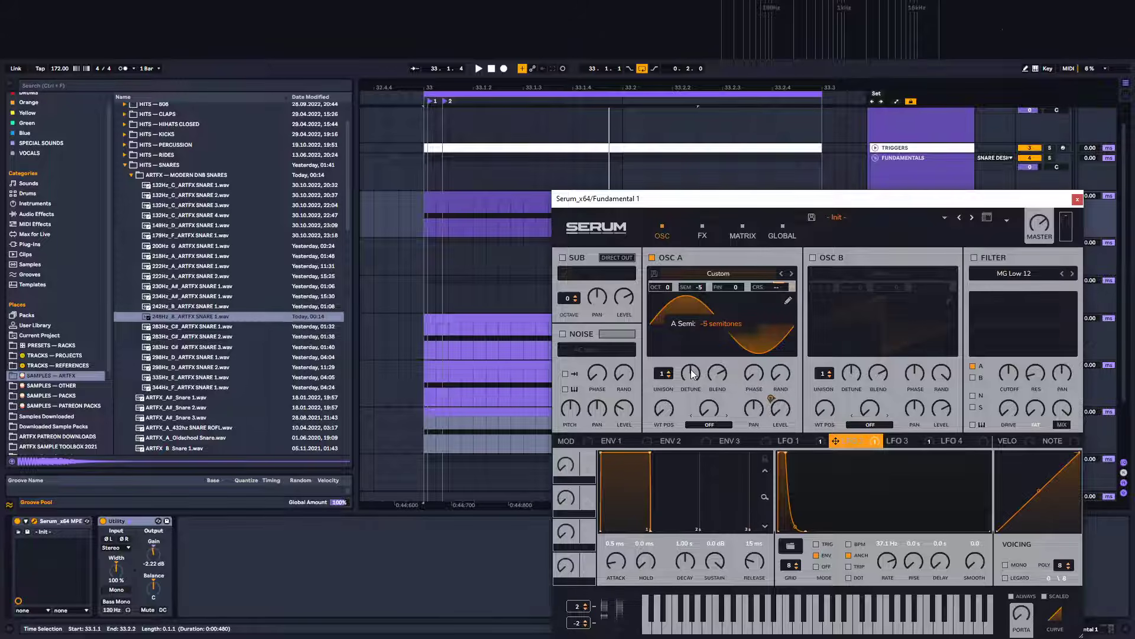
key(space)
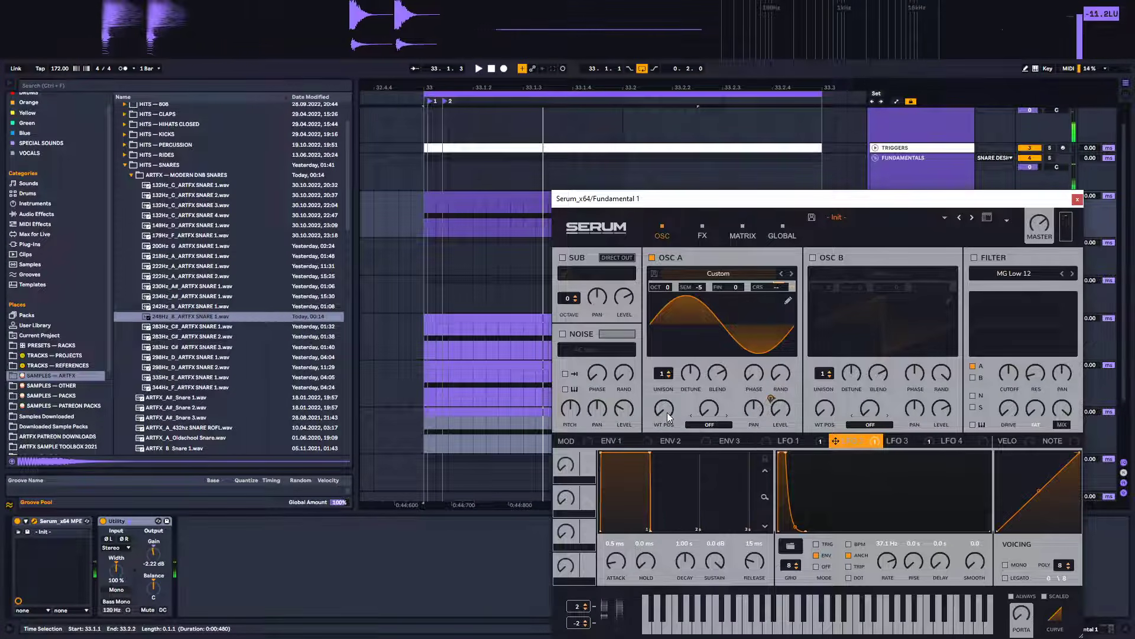
Adjust Oscillator A's wavetable position and its LFO modulation, then audition the loop
drag(667, 412, 677, 350)
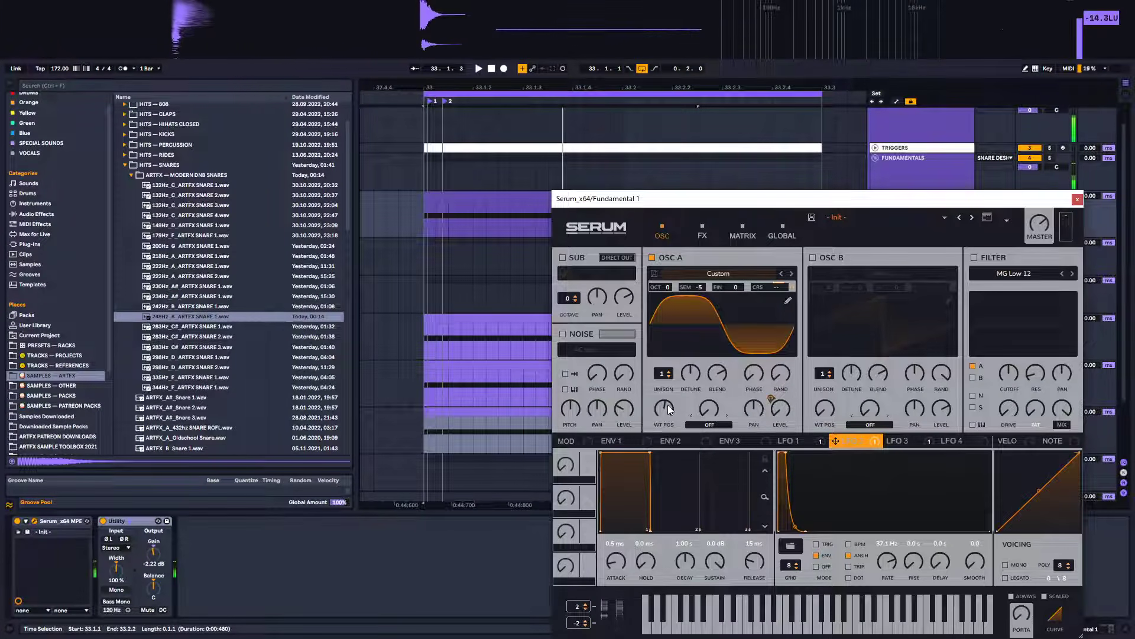
drag(669, 406, 672, 377)
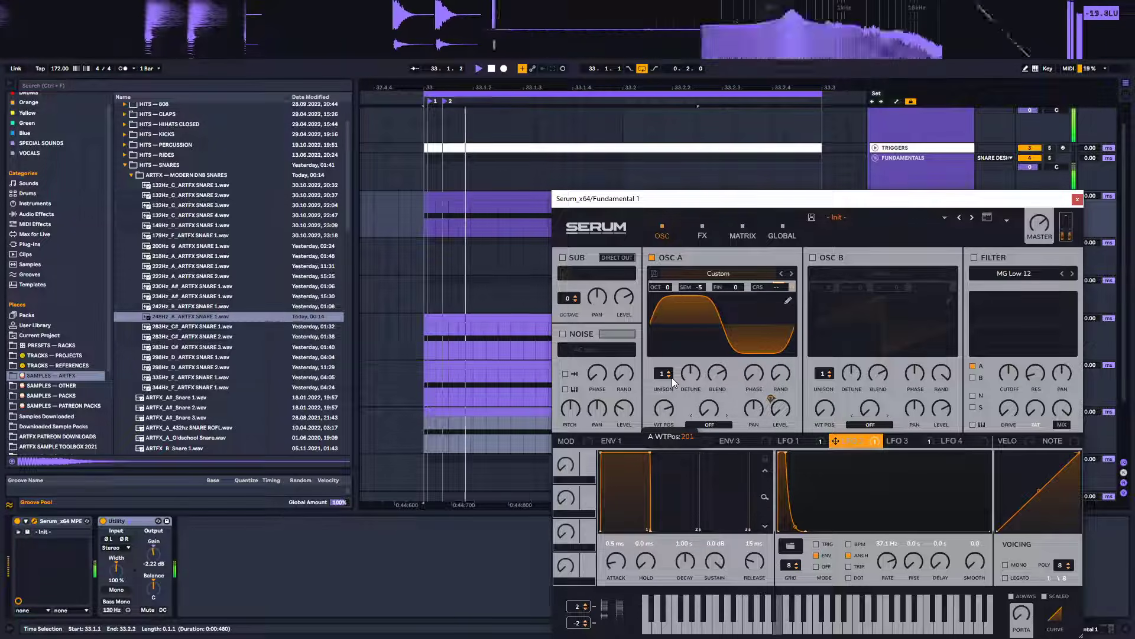
drag(673, 380, 659, 504)
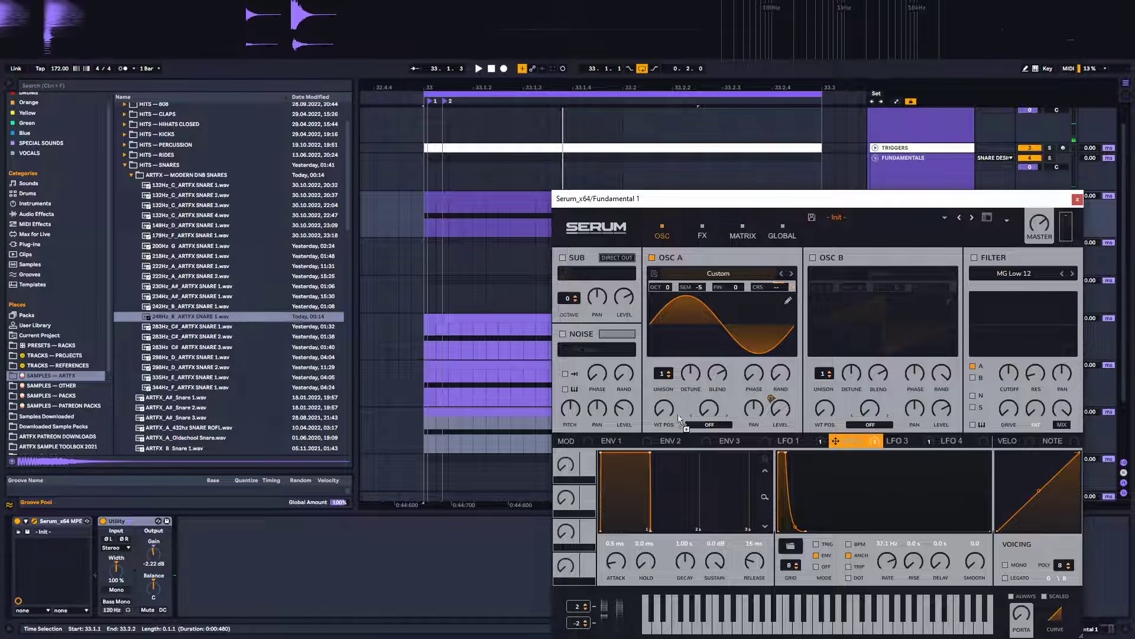
key(space)
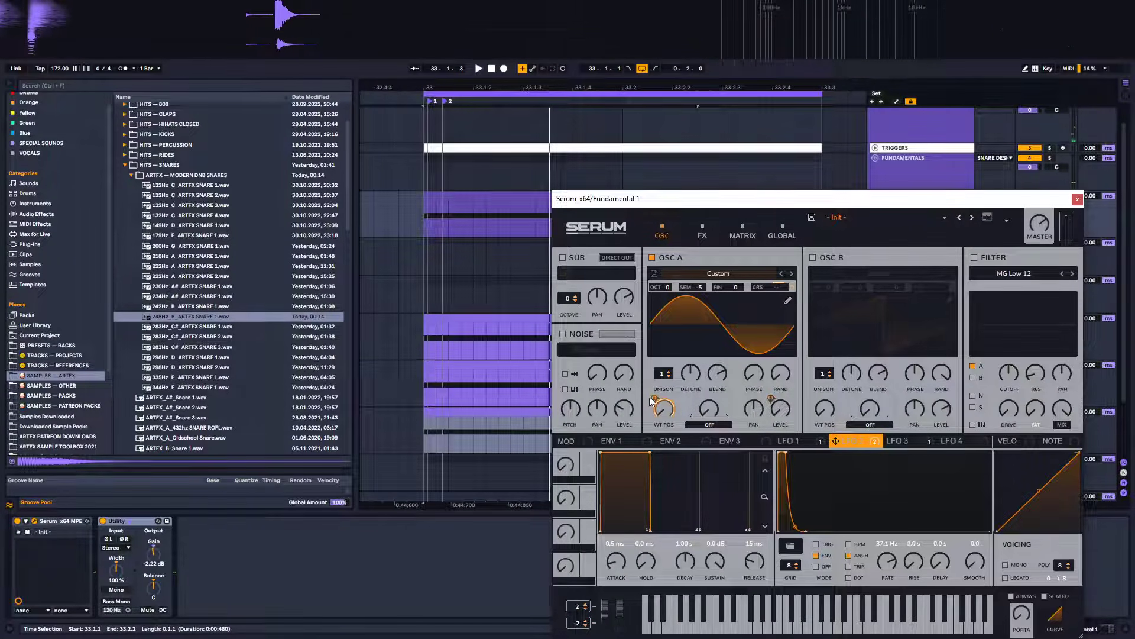
Set Oscillator A's semitone to +3
mouse_move(654, 404)
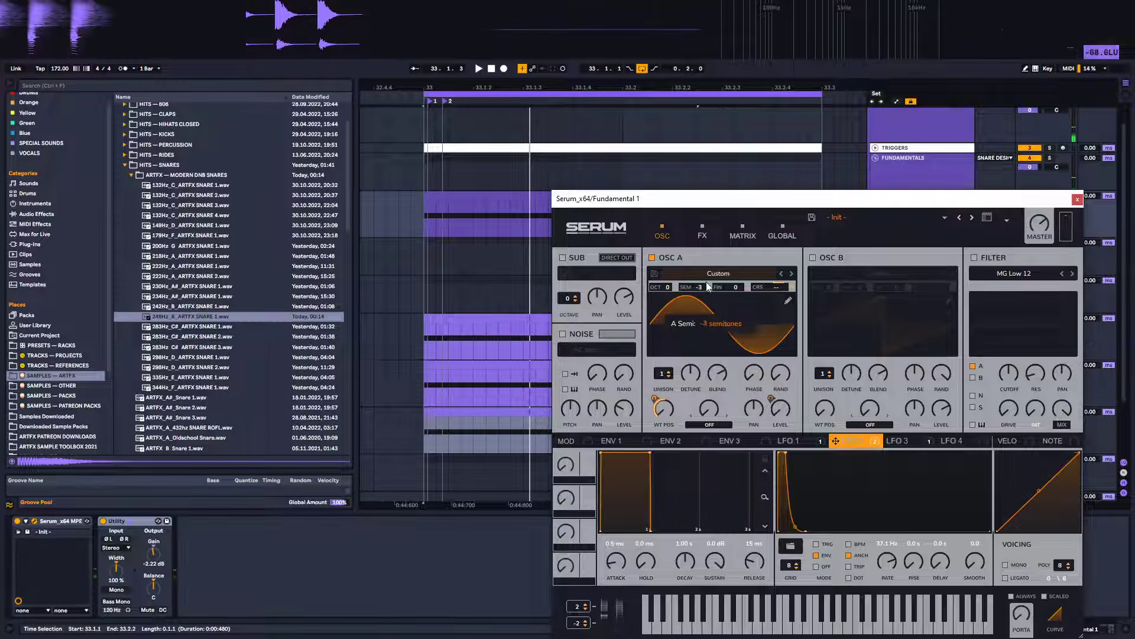
mouse_move(707, 284)
mouse_down()
mouse_move(705, 314)
mouse_move(711, 277)
mouse_up()
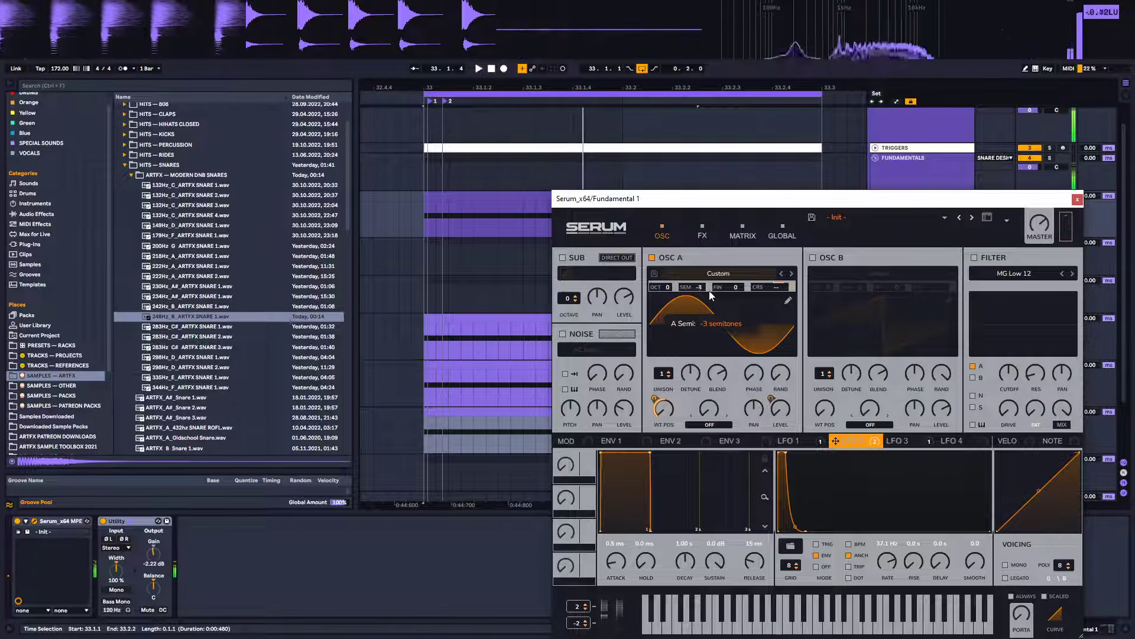
drag(709, 288, 719, 254)
In Serum's LFO 1, adjust the rate and rise and raise the curve's first point
click(811, 448)
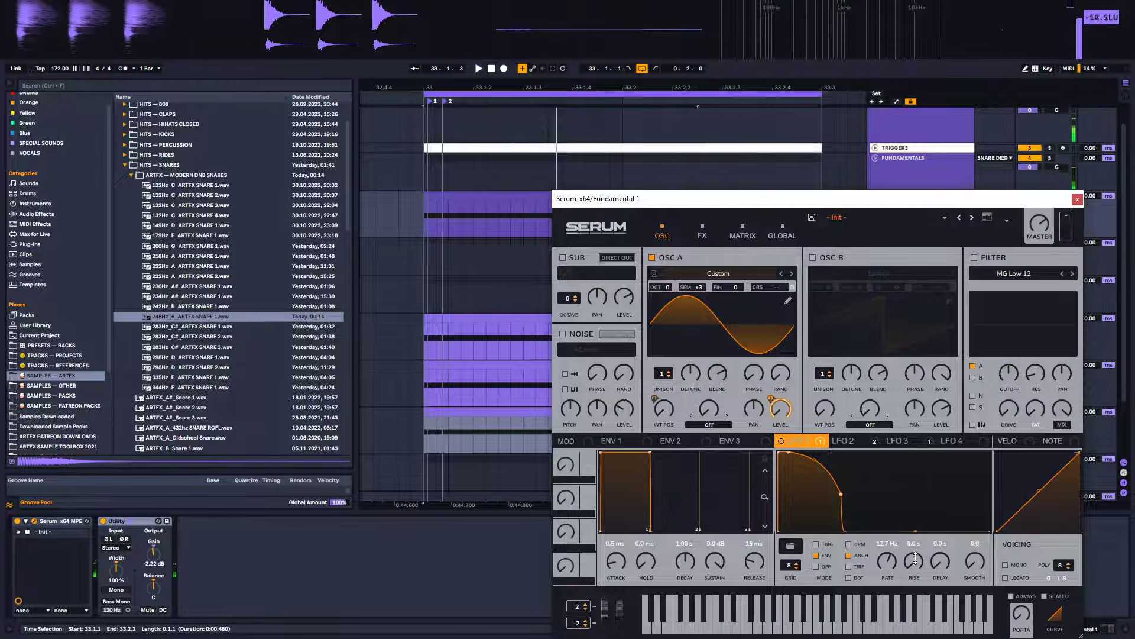
drag(916, 558, 916, 532)
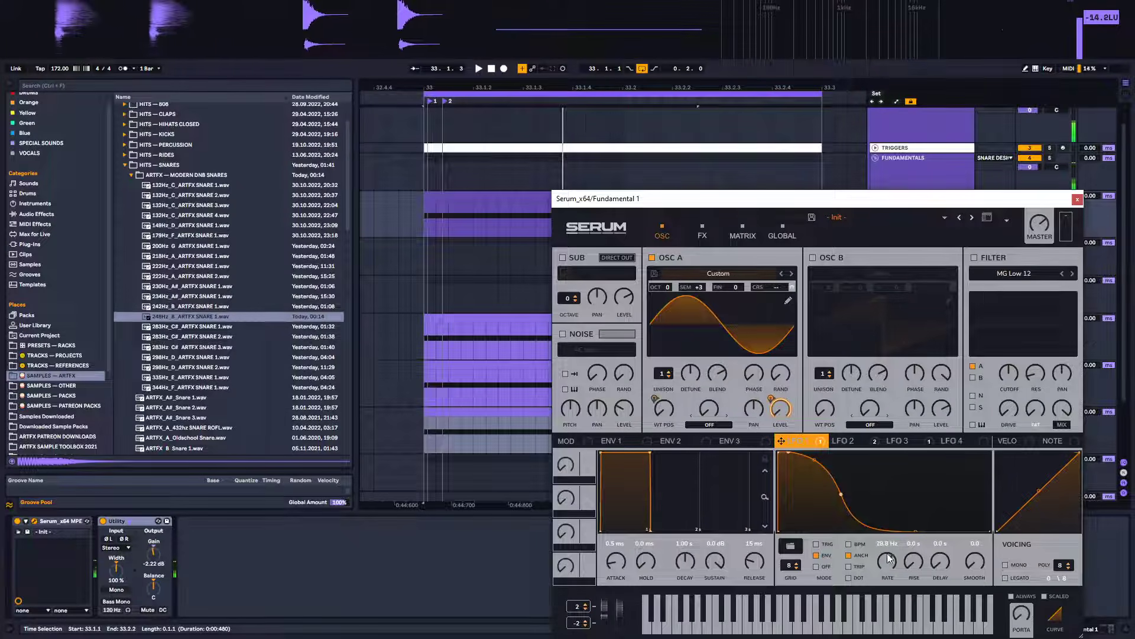
mouse_move(888, 572)
mouse_down()
mouse_move(889, 582)
mouse_move(892, 558)
mouse_up()
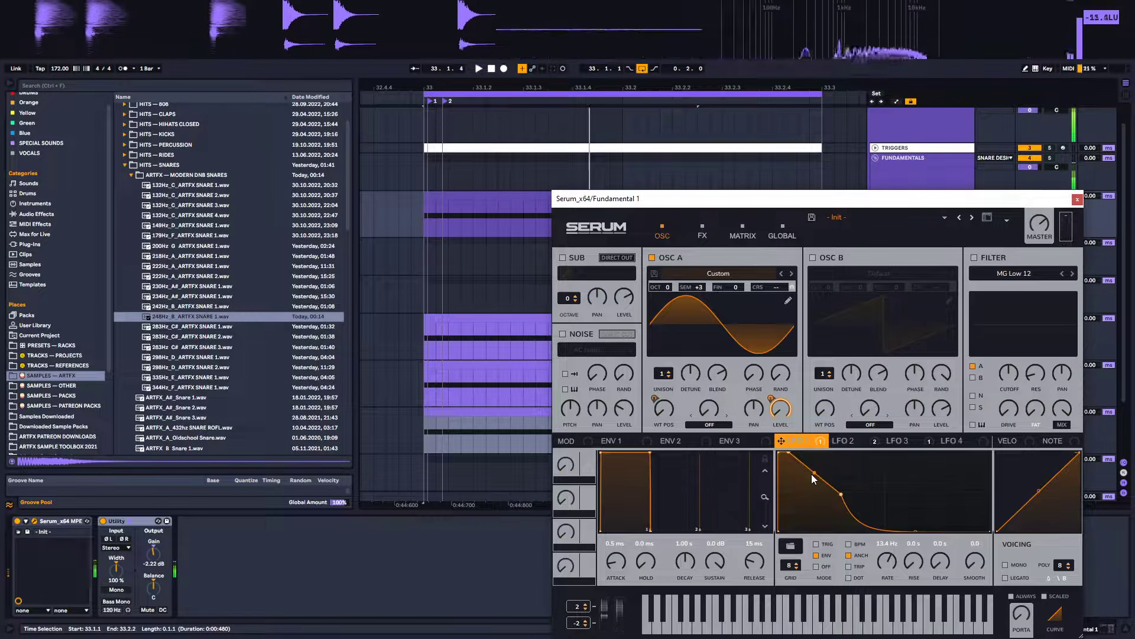
drag(811, 473, 811, 462)
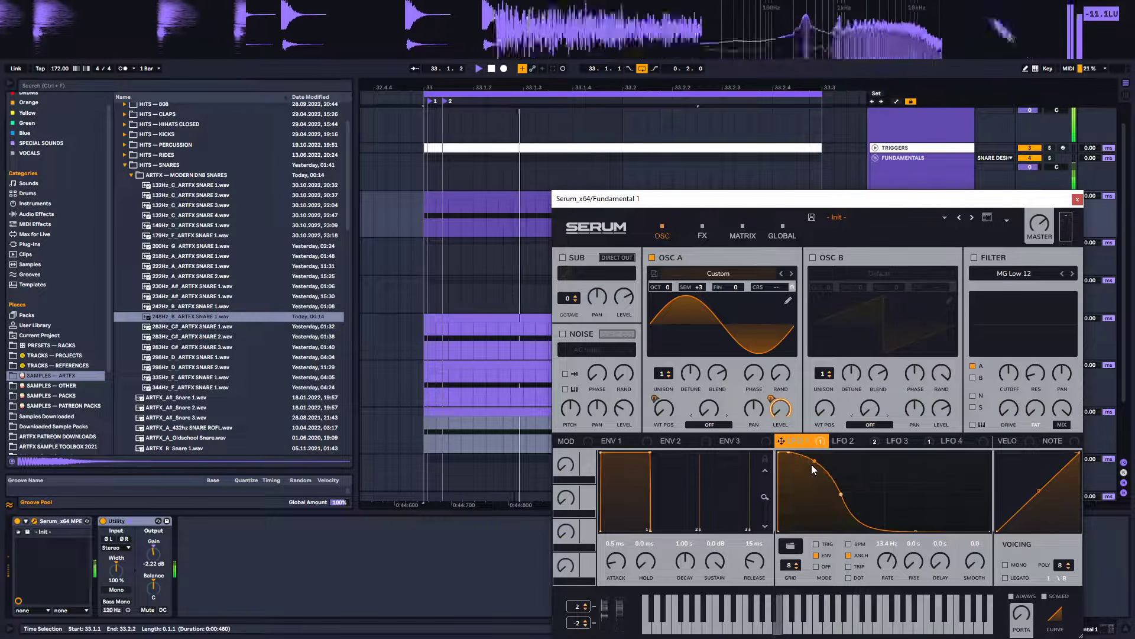
Set LFO 2's modulation of Oscillator A's wavetable position to -16 and the oscillator's semitone to +8
click(849, 452)
drag(656, 402, 651, 456)
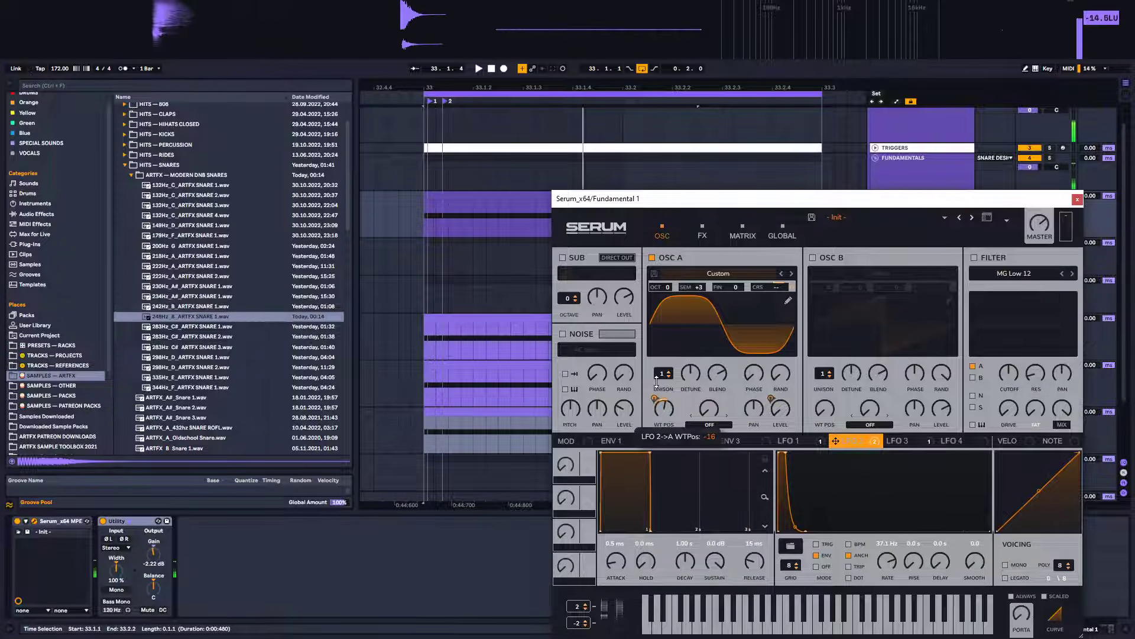
key(space)
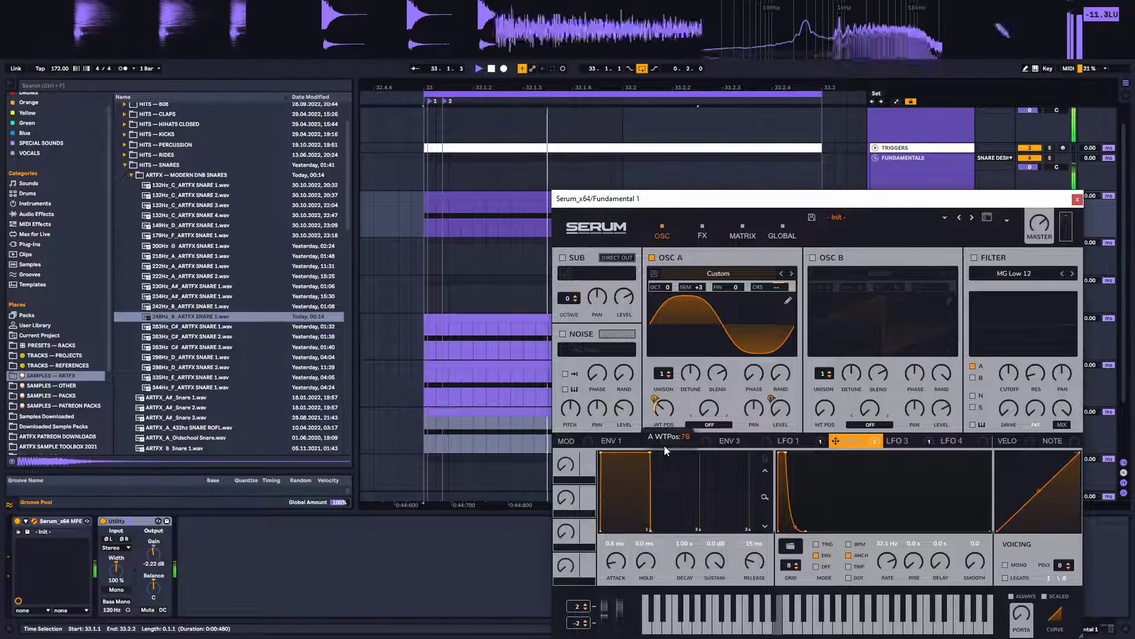
drag(704, 289, 712, 265)
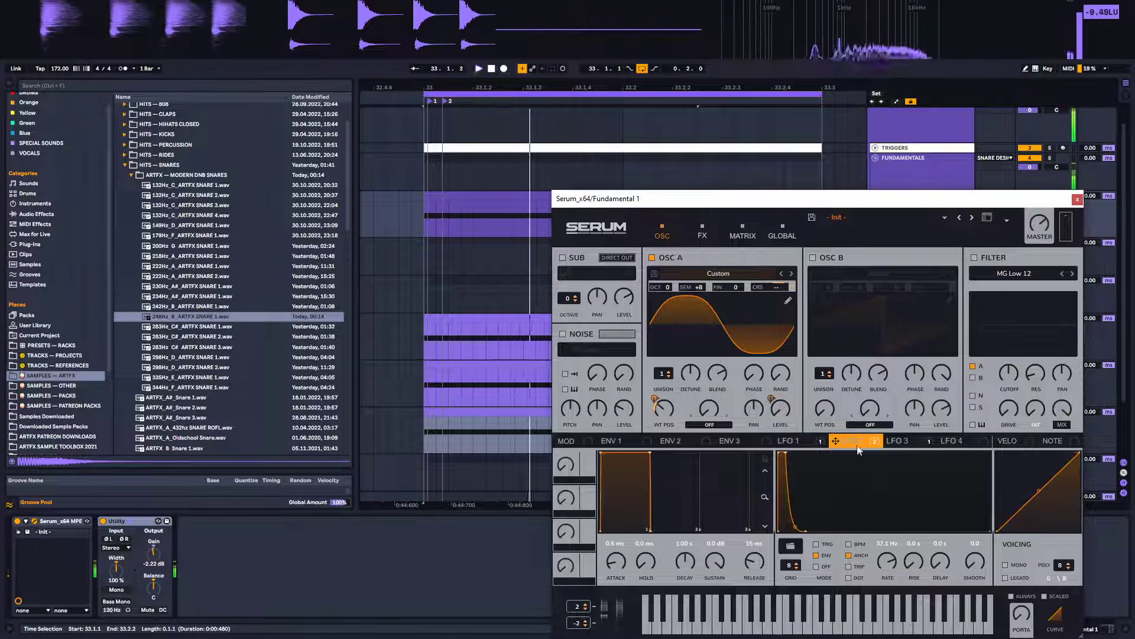
Reshape the curve of Serum's LFO 2 into a faster decay and set Oscillator A's fine tune to -41
click(789, 440)
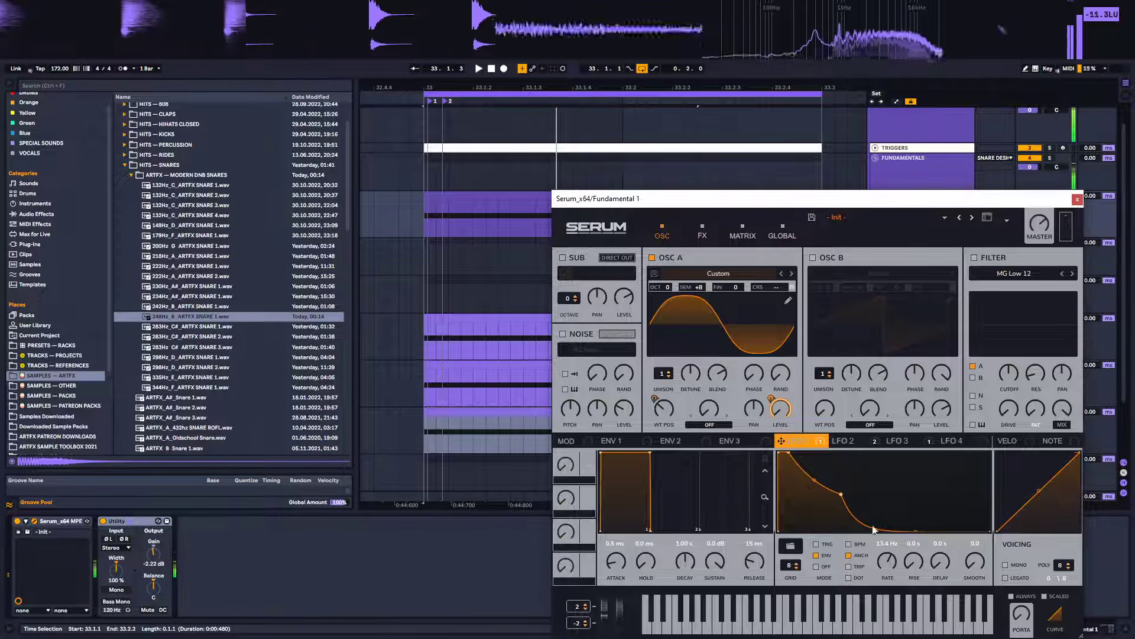
drag(914, 528, 916, 521)
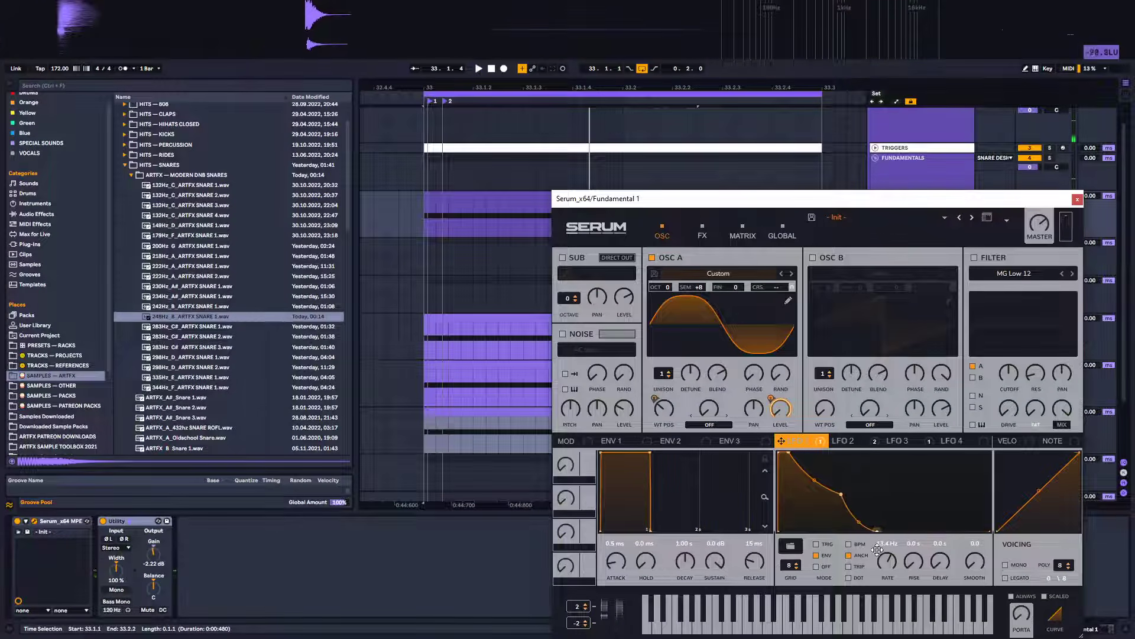
mouse_move(841, 494)
mouse_down()
mouse_move(840, 524)
mouse_move(819, 504)
mouse_move(844, 509)
mouse_up()
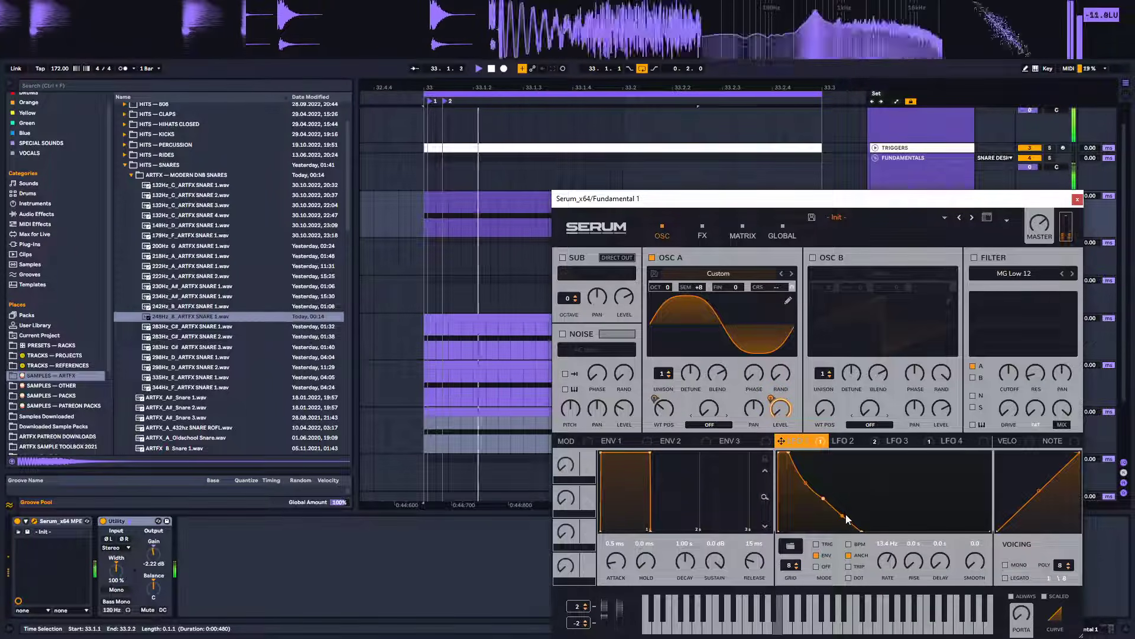
drag(806, 475, 806, 482)
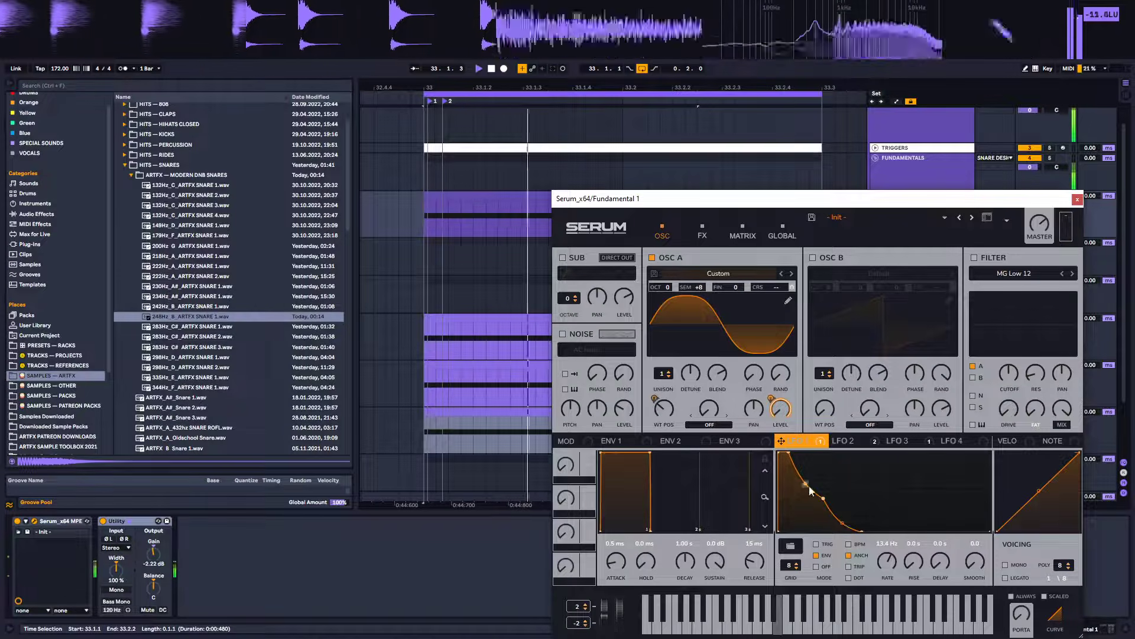
mouse_move(707, 293)
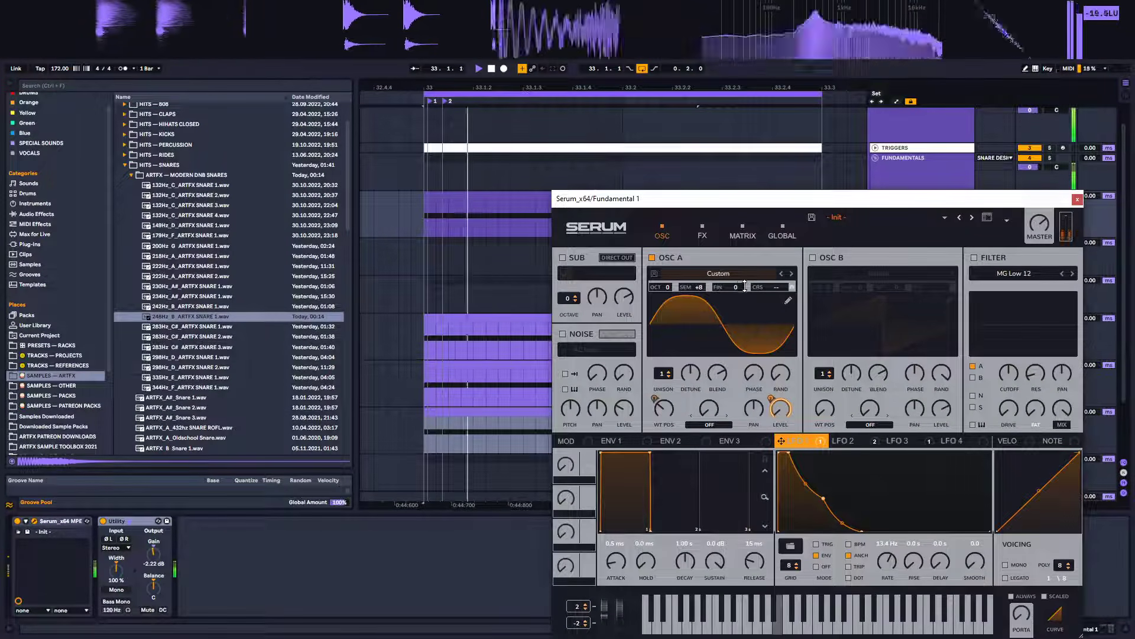
drag(744, 286, 735, 317)
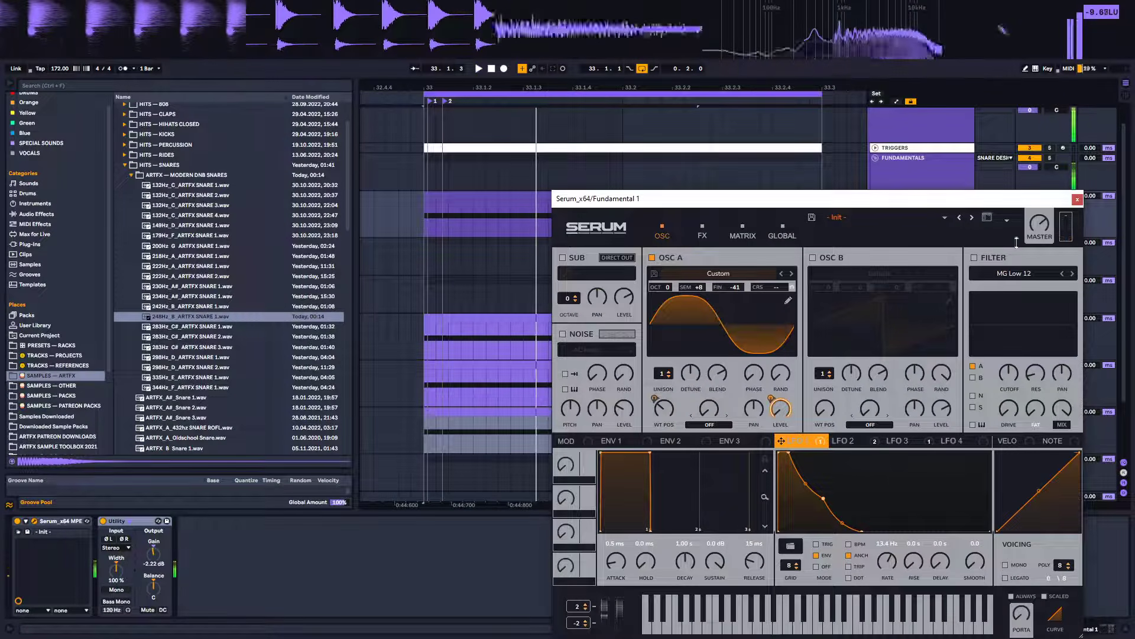
Close Serum, select the Snare Design group track and audition the loop
click(1078, 200)
click(939, 256)
click(924, 238)
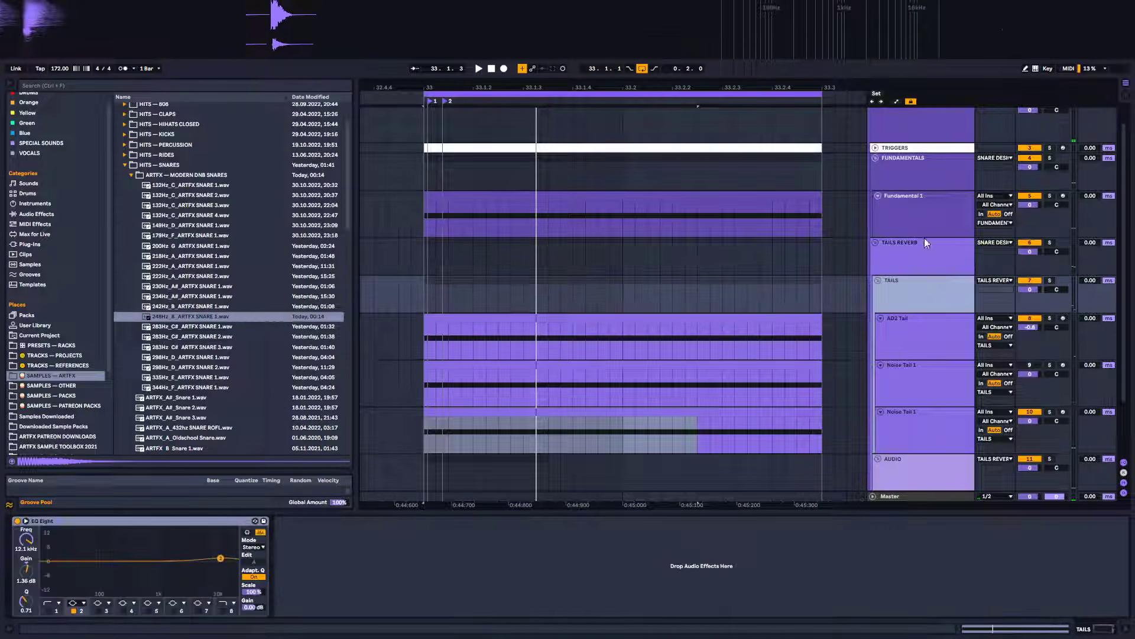
click(909, 181)
scroll(848, 318, up, 2)
click(904, 142)
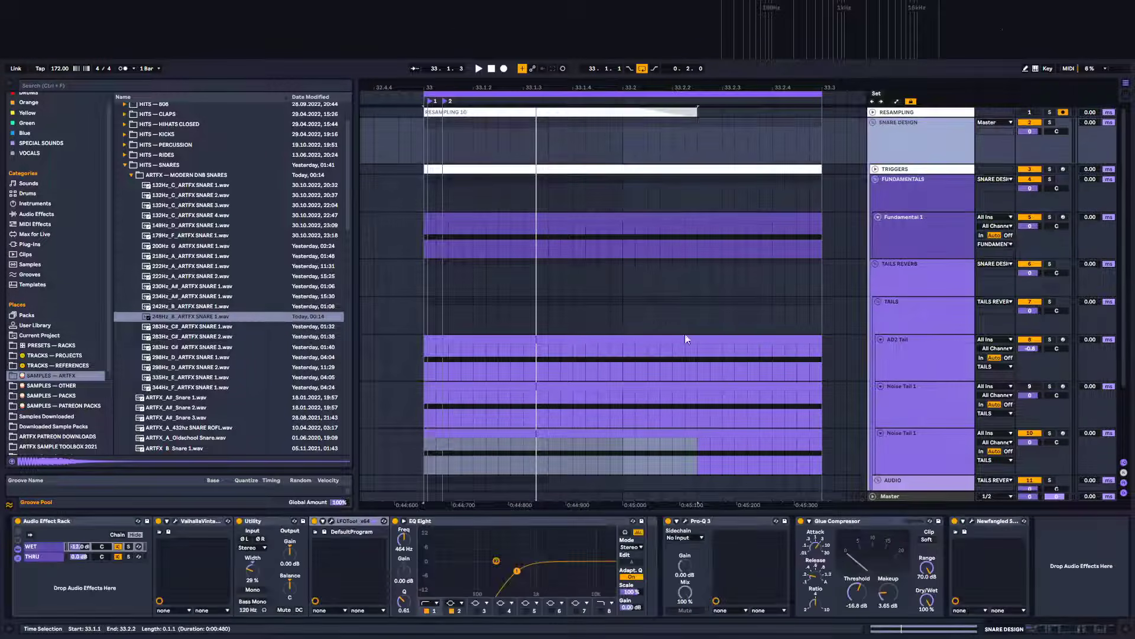
key(space)
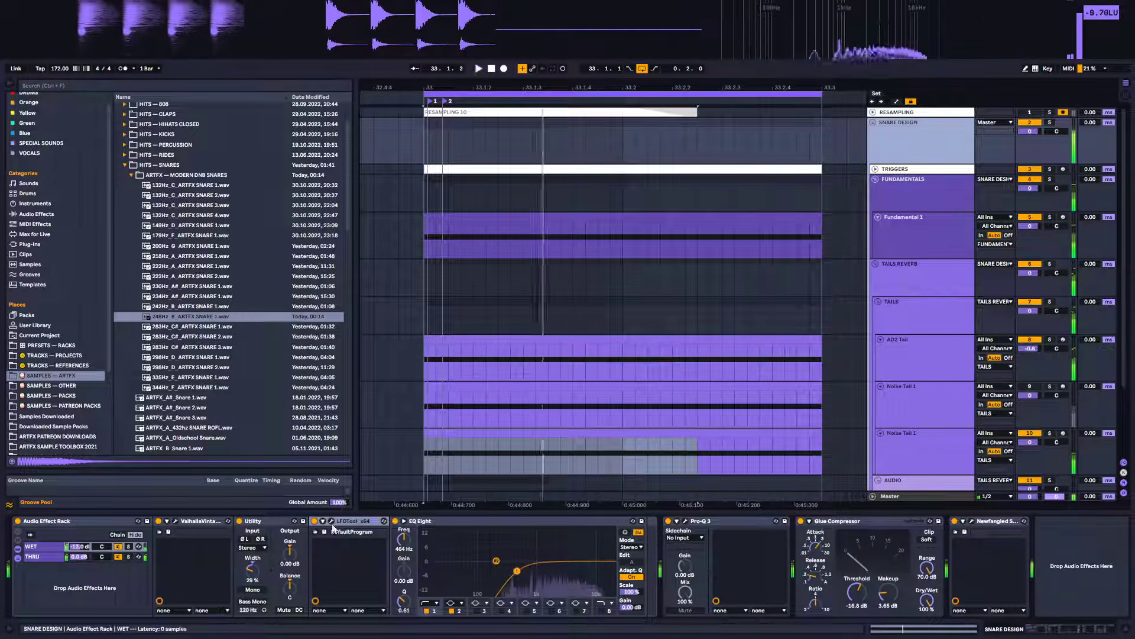
key(space)
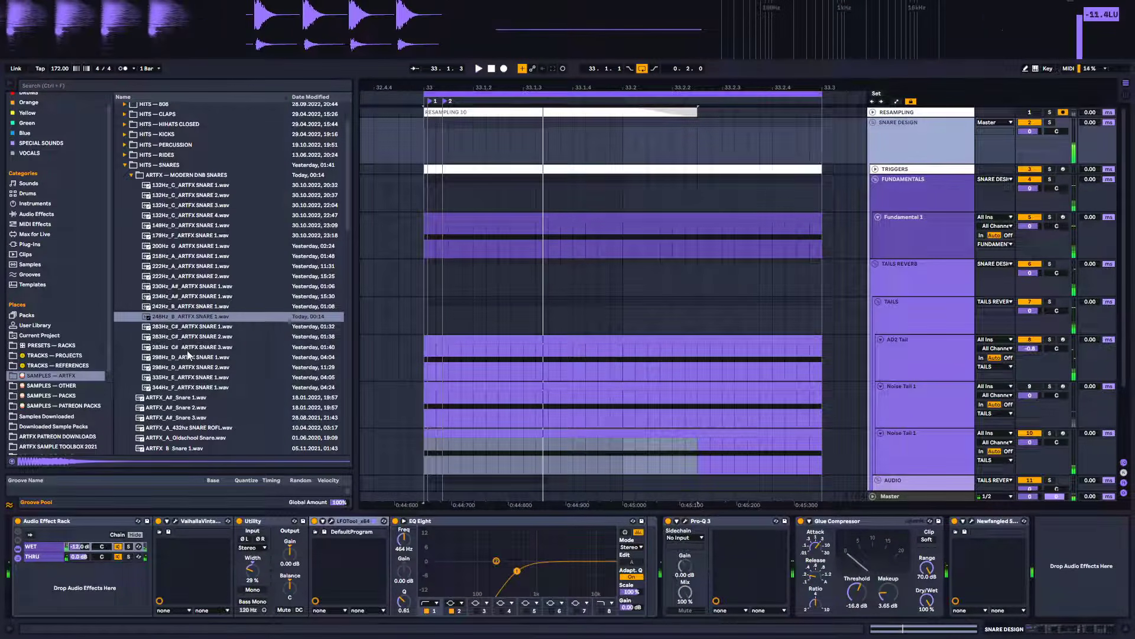
Add an LFOTool after the Glue Compressor on the Snare Design group and flatten its LFO curve to full level
click(30, 243)
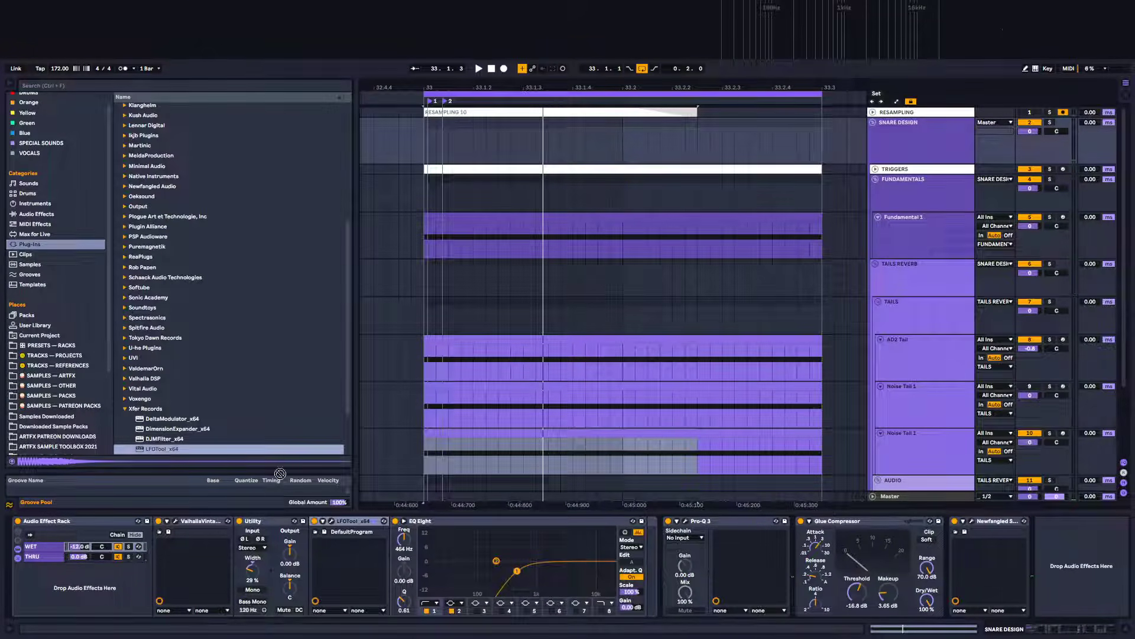
click(806, 555)
click(941, 532)
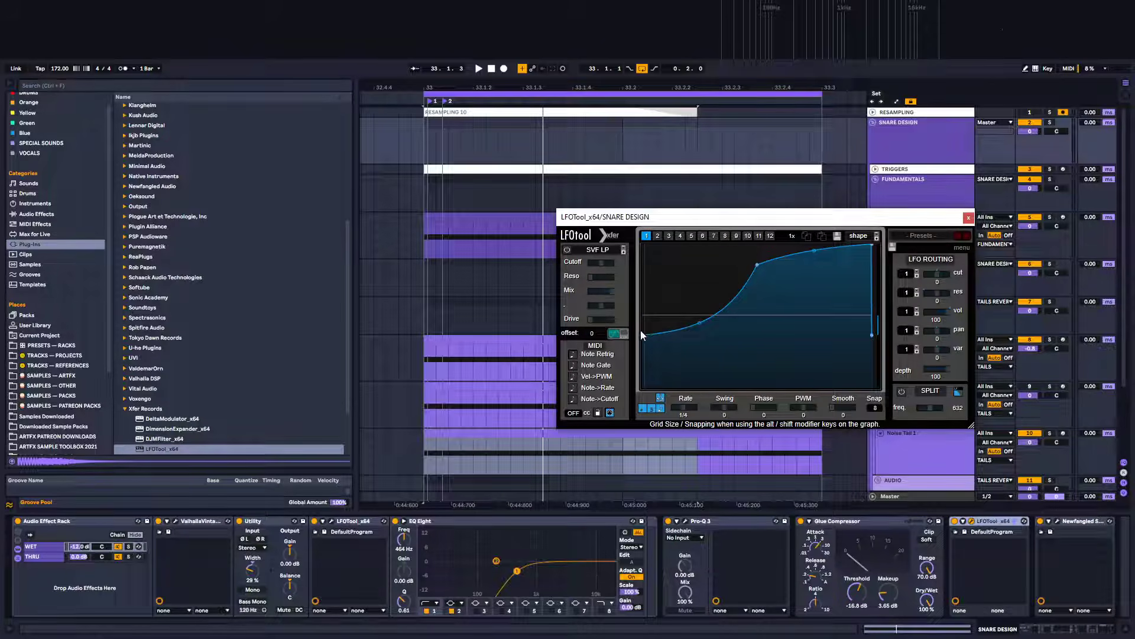
drag(641, 331, 643, 240)
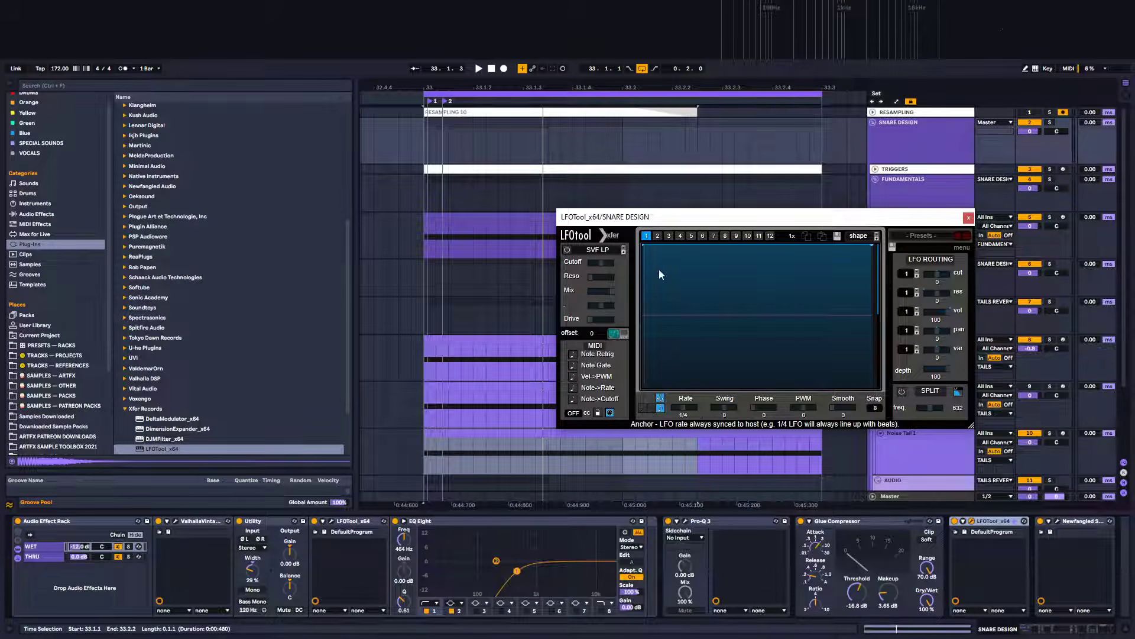
Duplicate the external-instrument chain on the Triggers track and route its MIDI to the new LFOTool
click(879, 172)
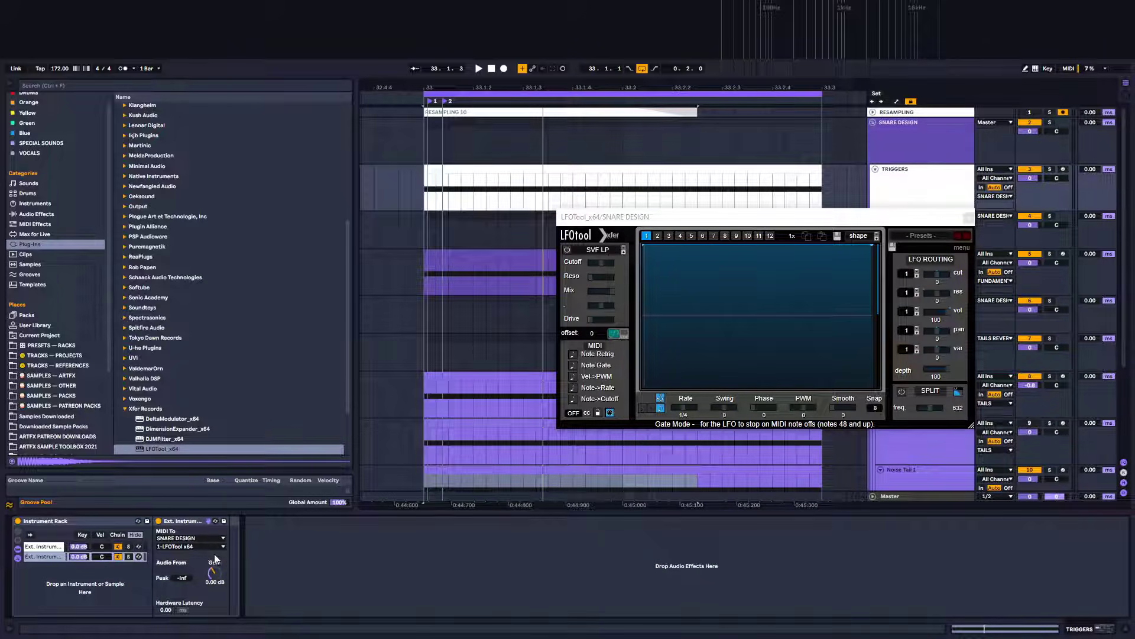
key(ctrl+d)
click(188, 547)
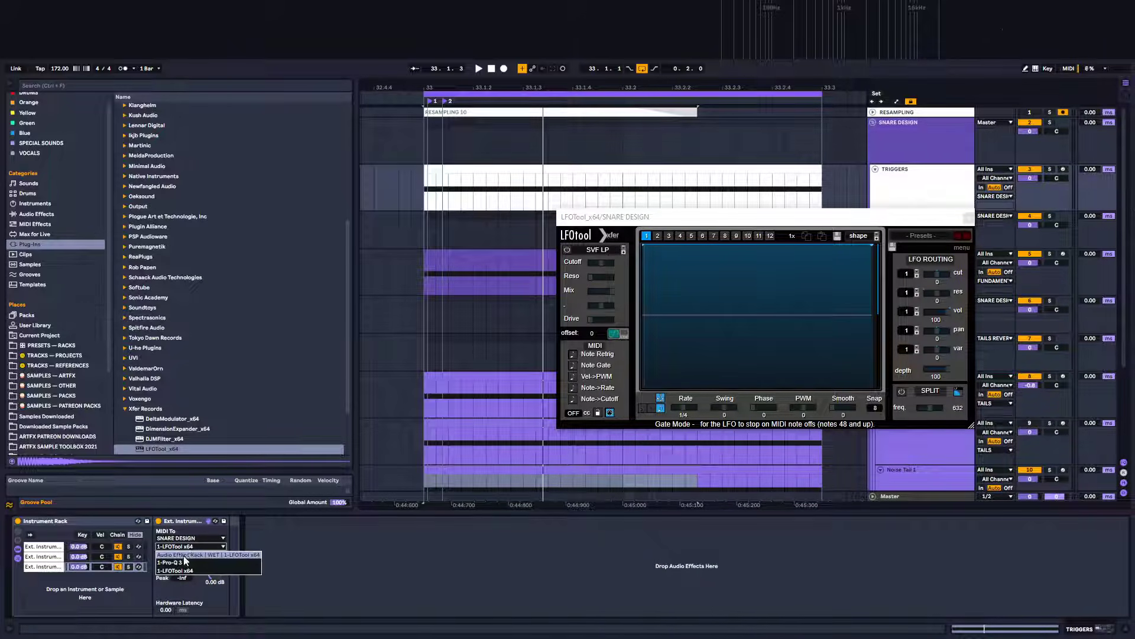
click(181, 570)
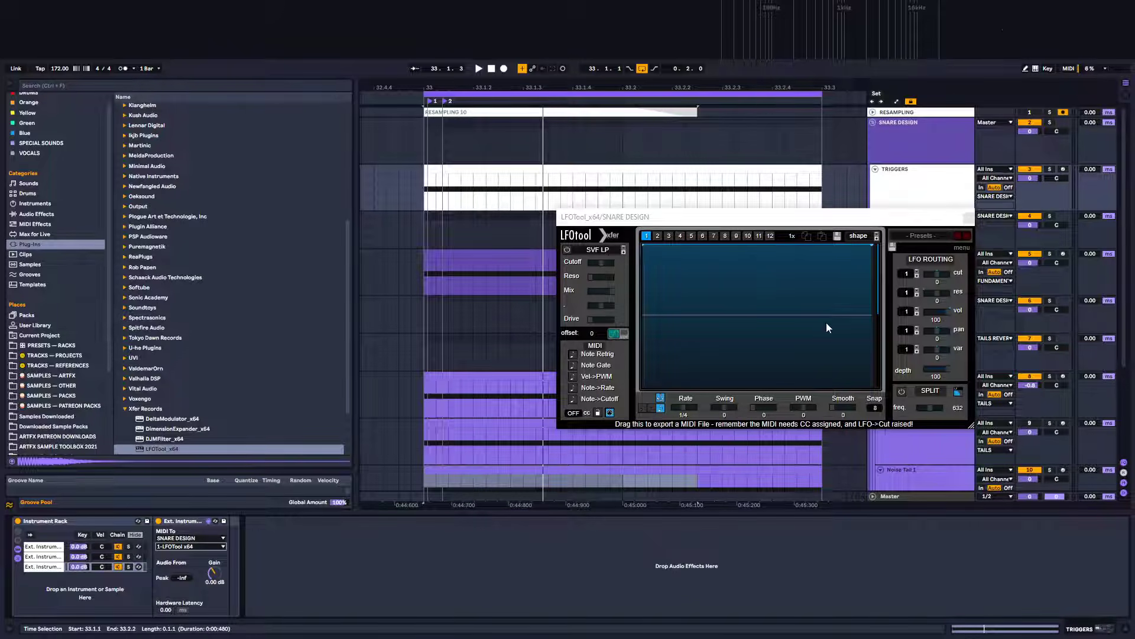
Enable Note Retrig on the new LFOTool, trying it at the start of the Snare Design chain while auditioning
key(space)
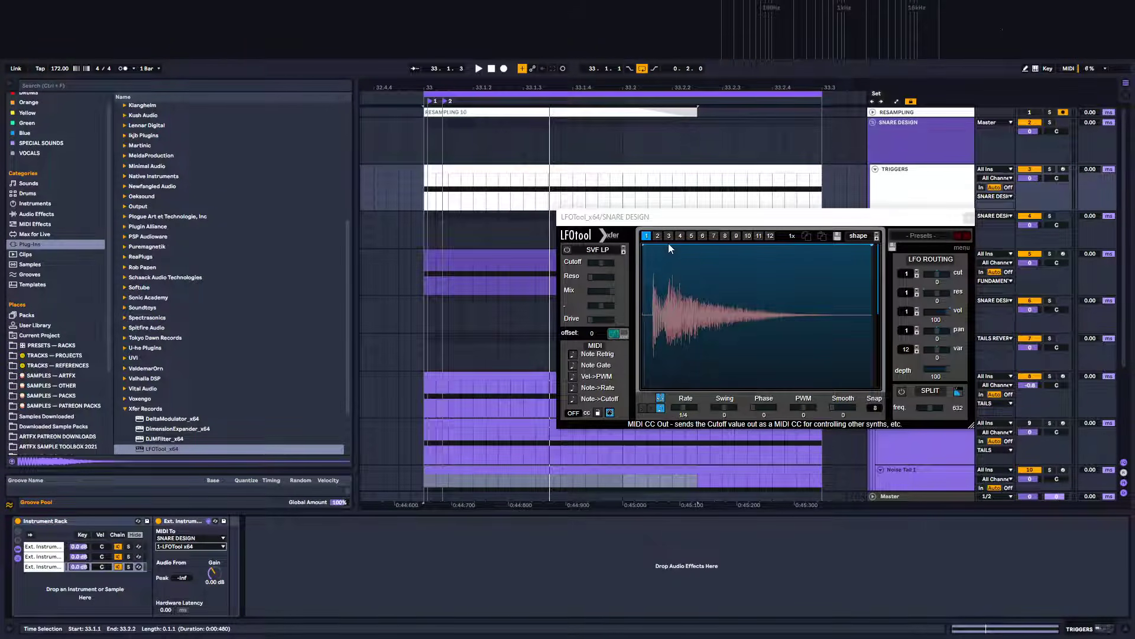
mouse_move(676, 219)
mouse_down()
mouse_move(611, 448)
mouse_move(672, 233)
mouse_up()
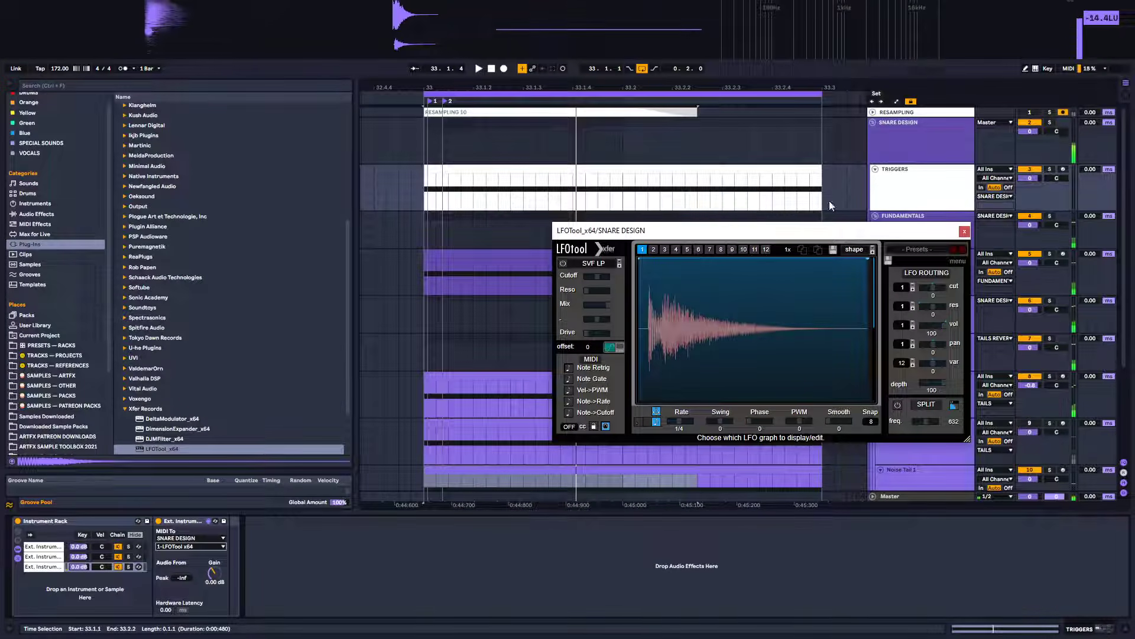
click(910, 134)
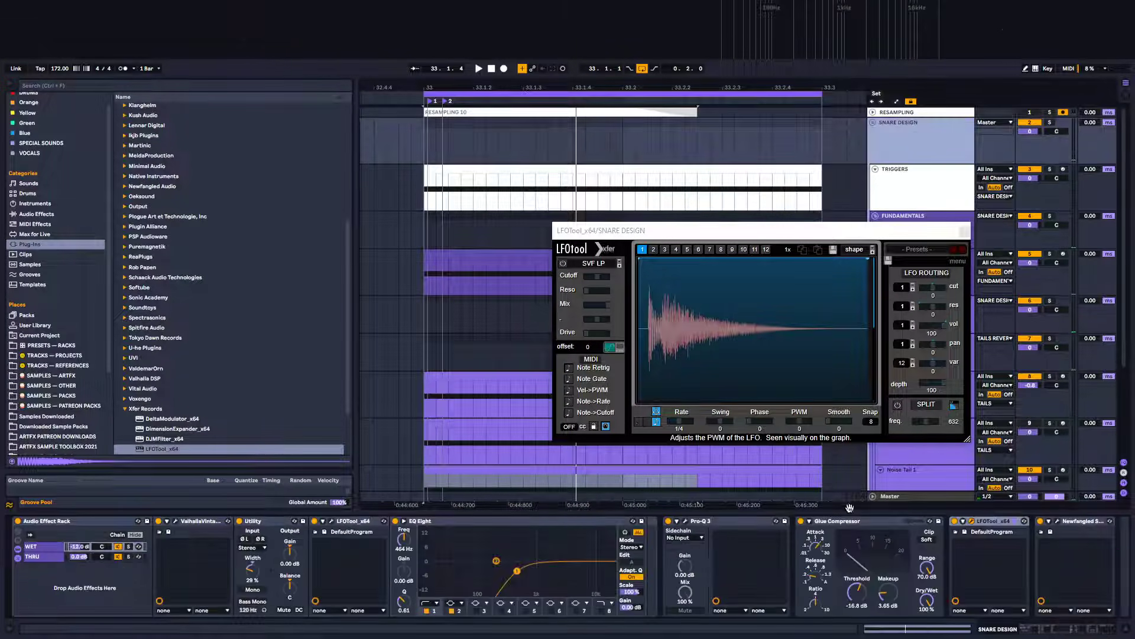
drag(987, 522, 17, 583)
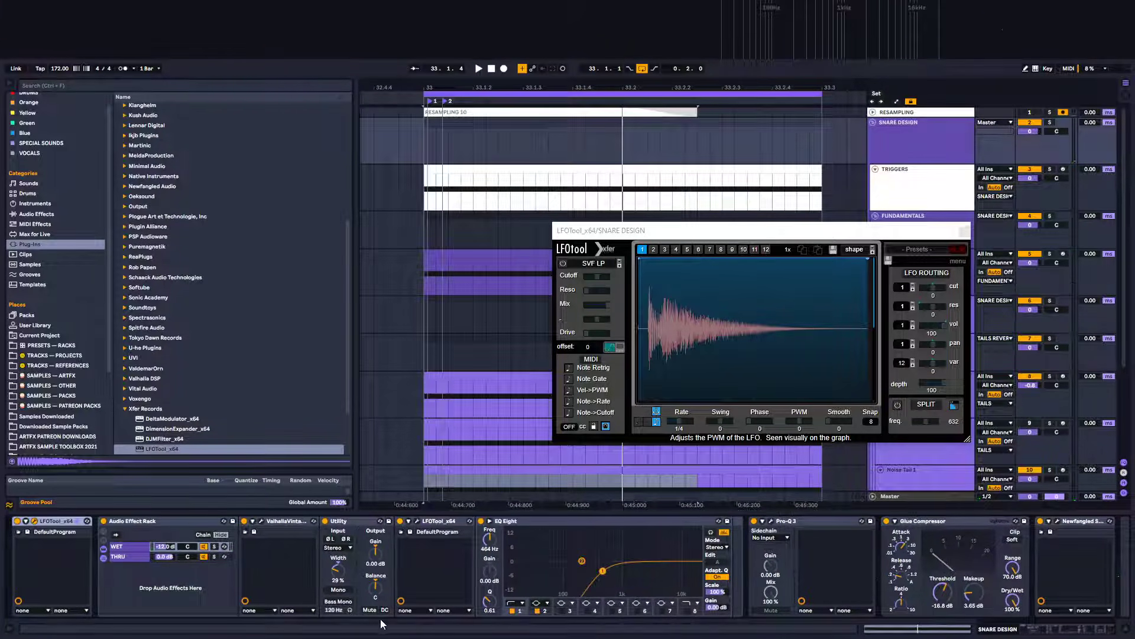
key(space)
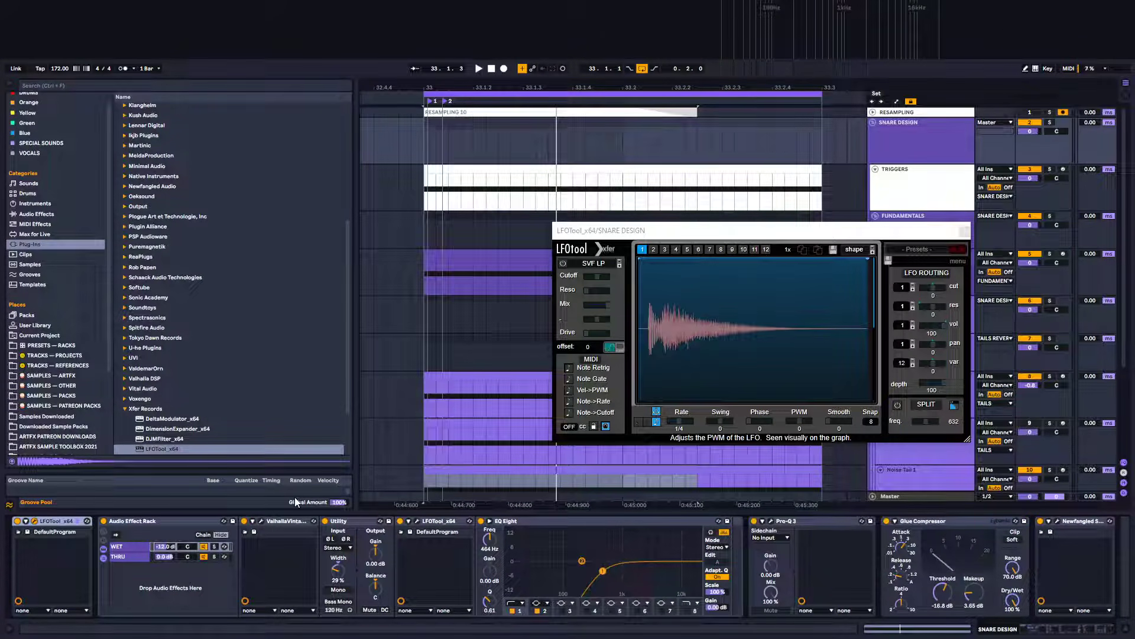
click(569, 369)
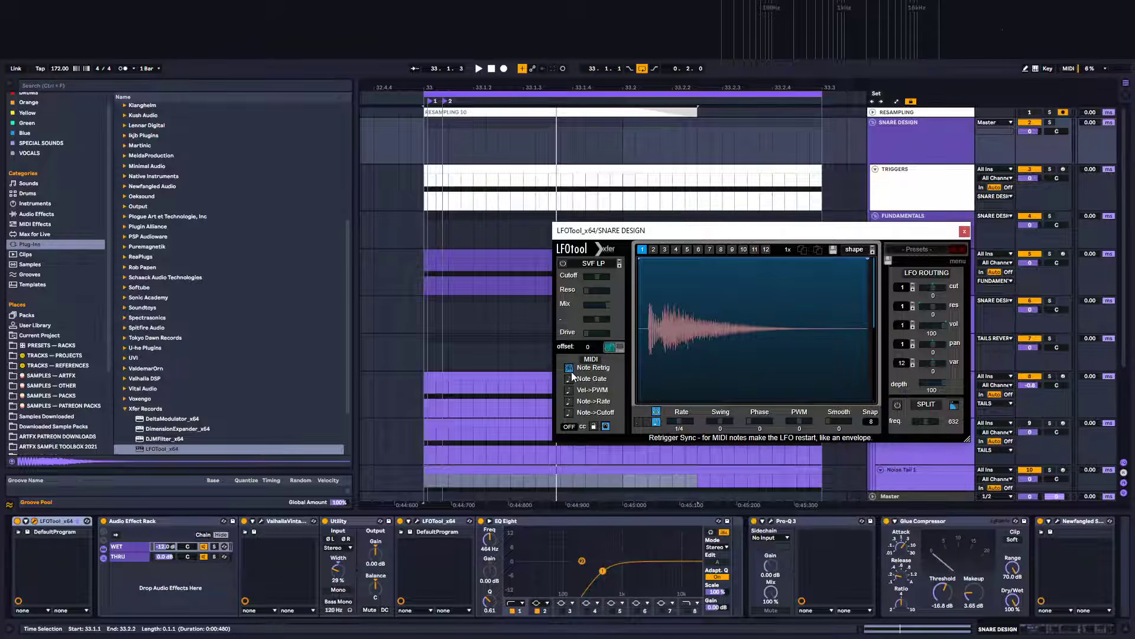
key(space)
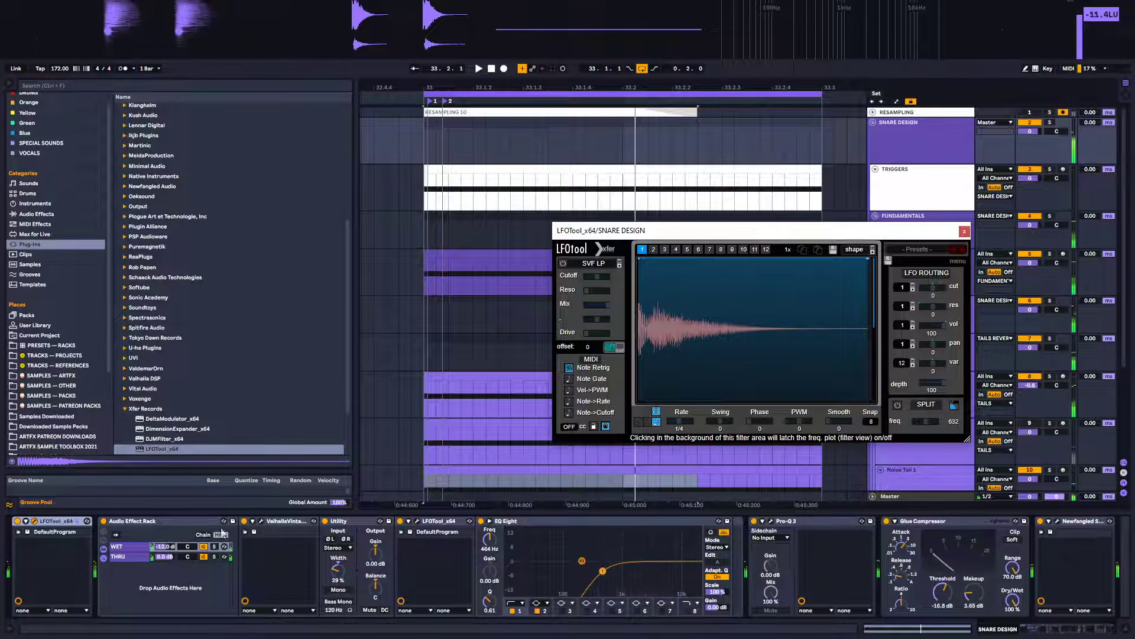
click(73, 521)
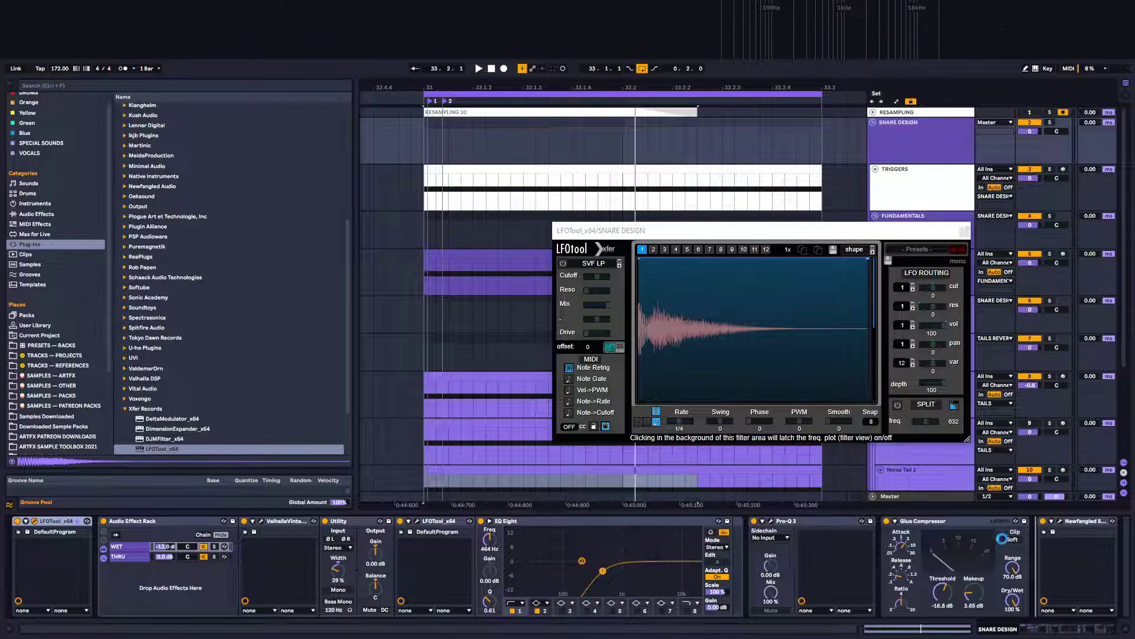
drag(1001, 539, 1006, 535)
key(space)
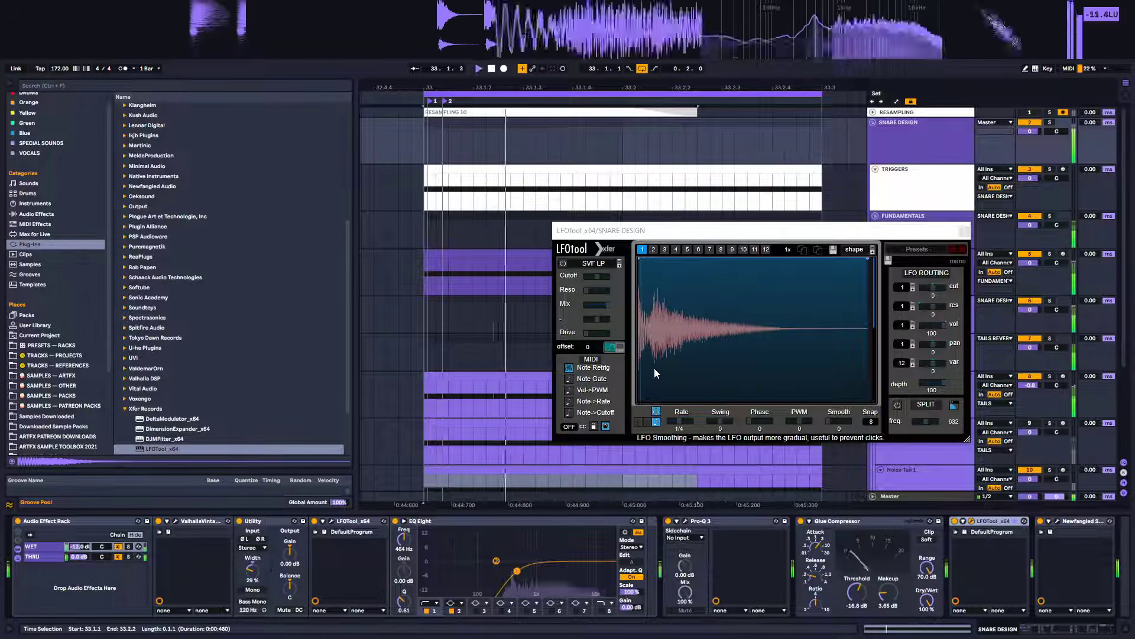
Draw a fast-decaying envelope curve in the new LFOTool, audition it and close the plugin
double_click(725, 260)
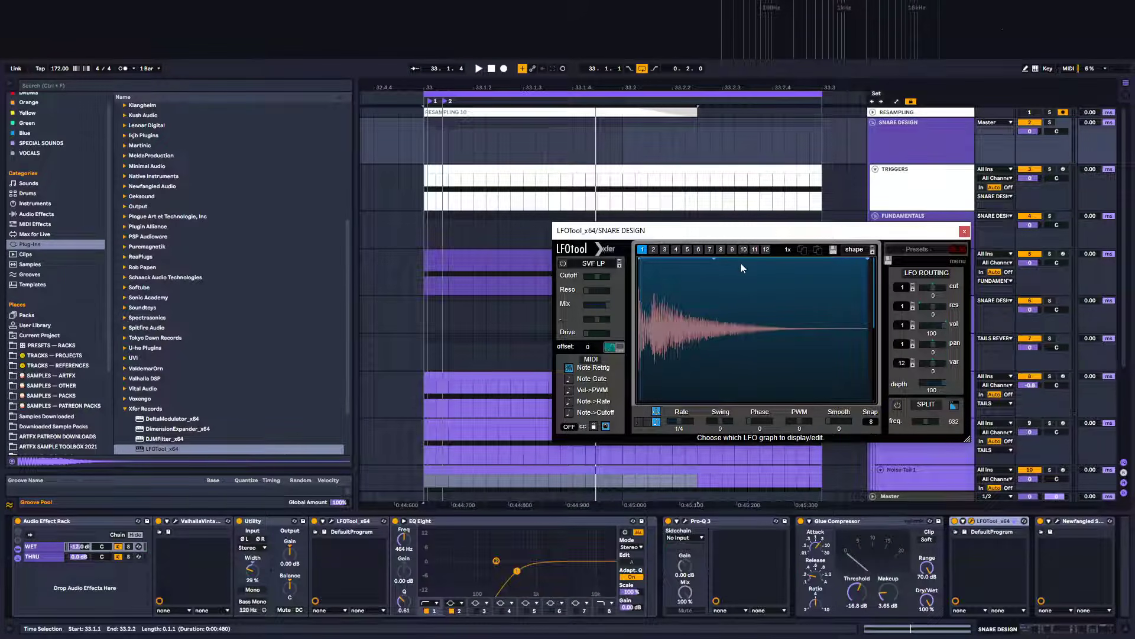
drag(647, 258, 606, 466)
drag(644, 248, 632, 236)
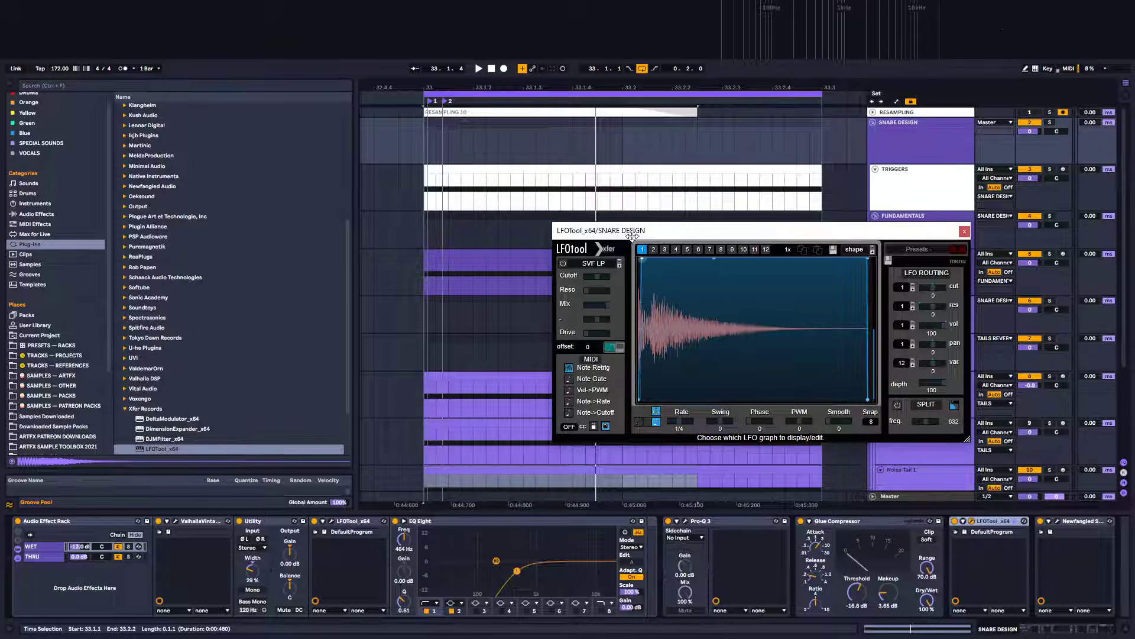
double_click(867, 259)
drag(798, 334, 763, 379)
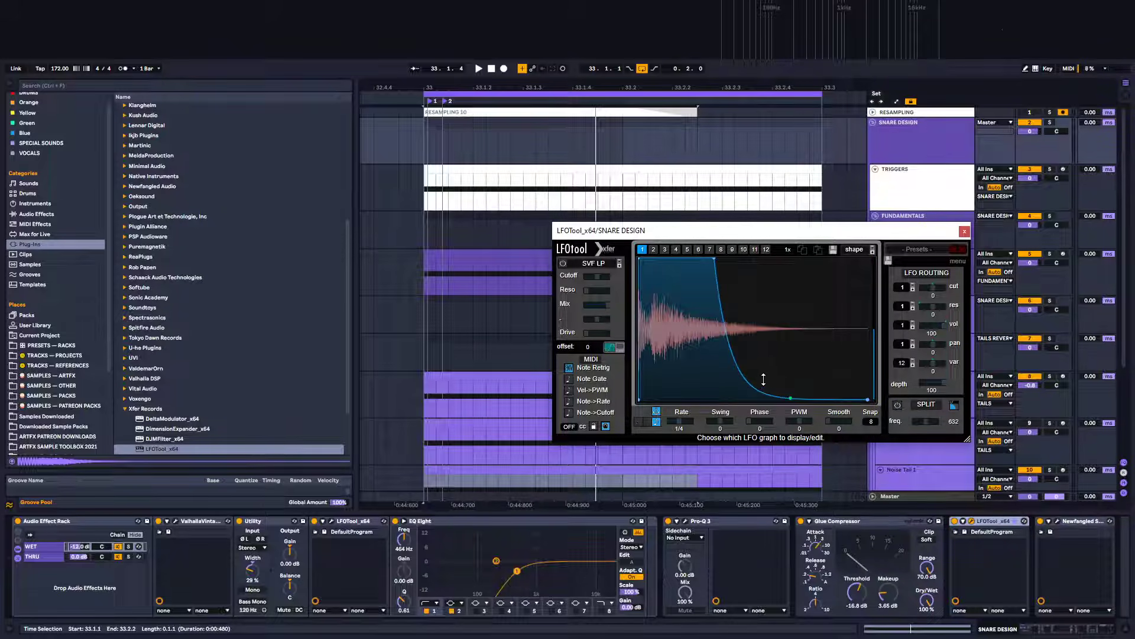
drag(714, 259, 670, 246)
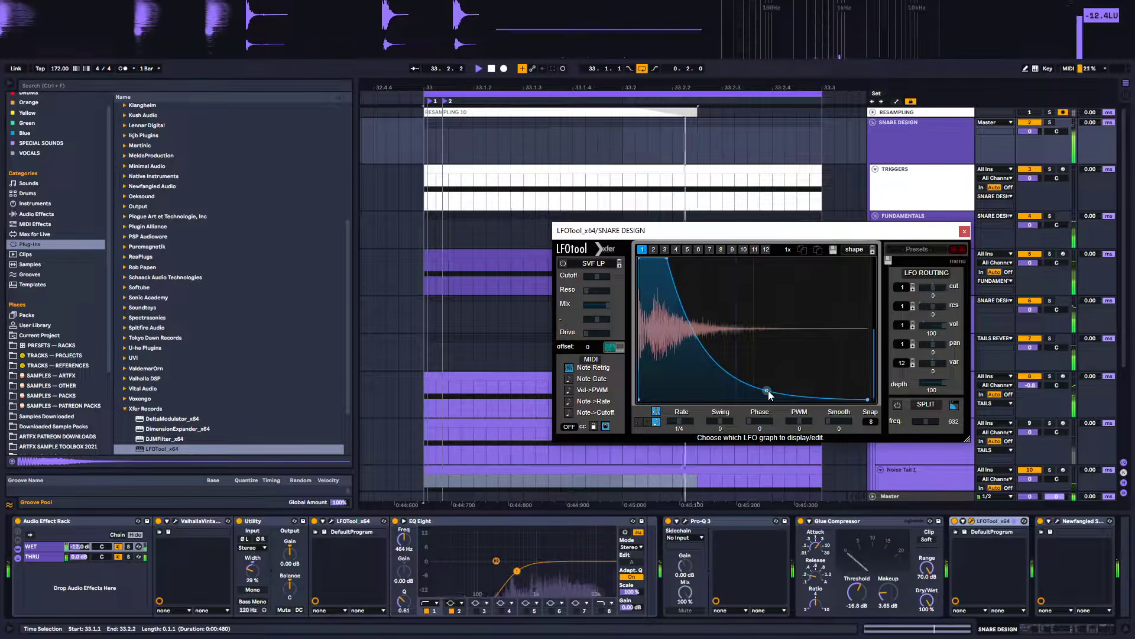
mouse_move(768, 391)
mouse_down()
mouse_move(770, 377)
mouse_move(770, 391)
mouse_up()
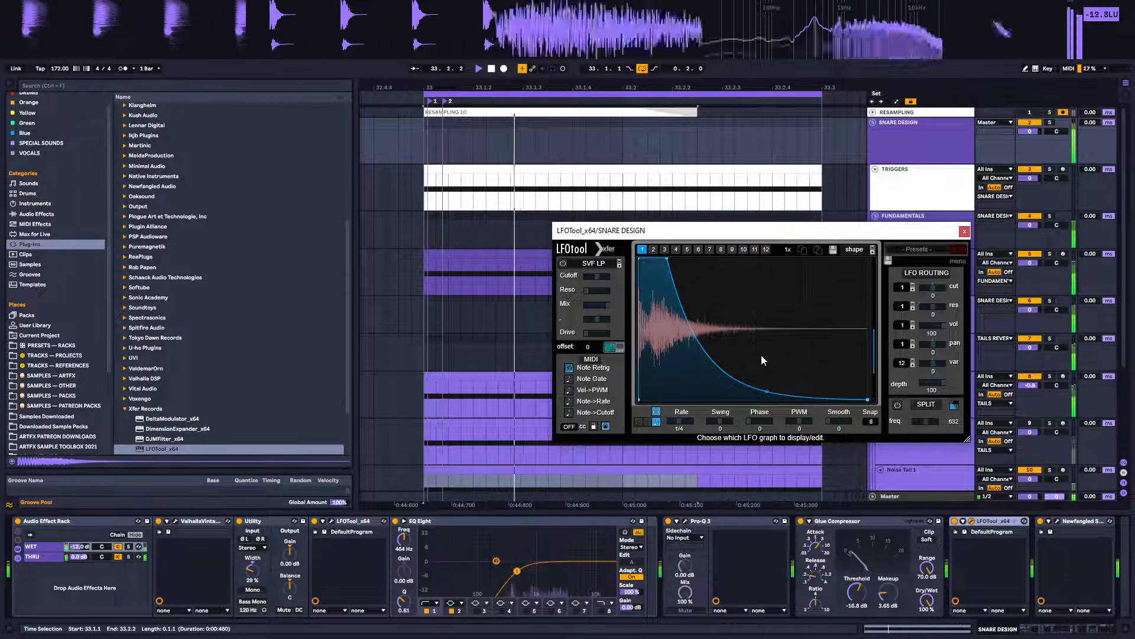
key(space)
click(964, 231)
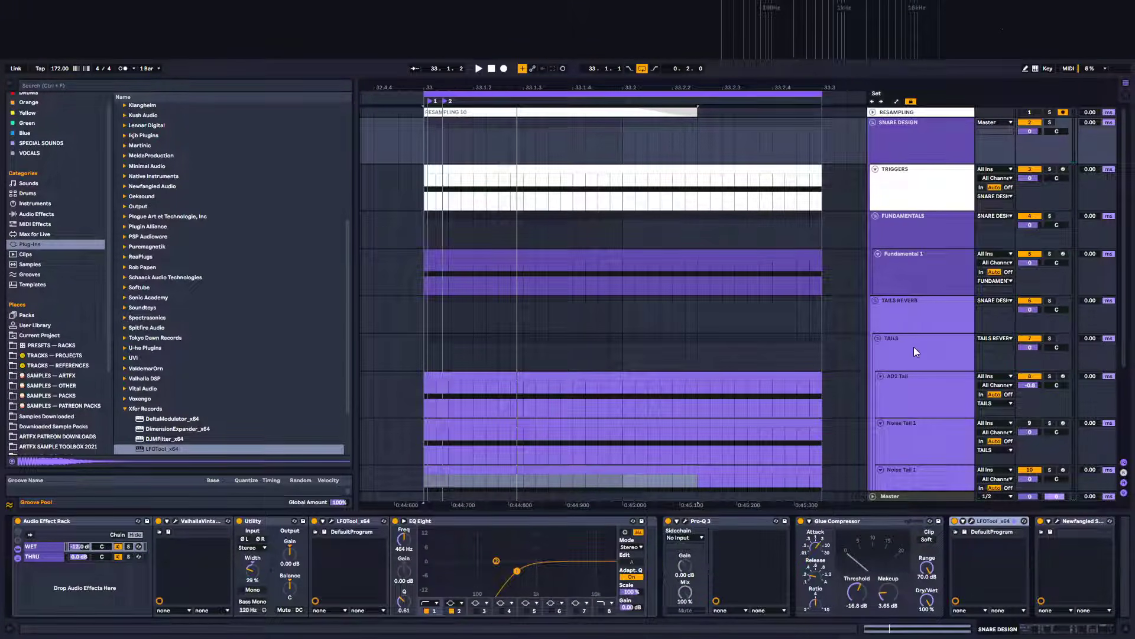
Open Noise Tail 1's Serum, raise the first point of LFO 2's curve, audition and close it
click(913, 395)
scroll(914, 394, down, 2)
click(914, 393)
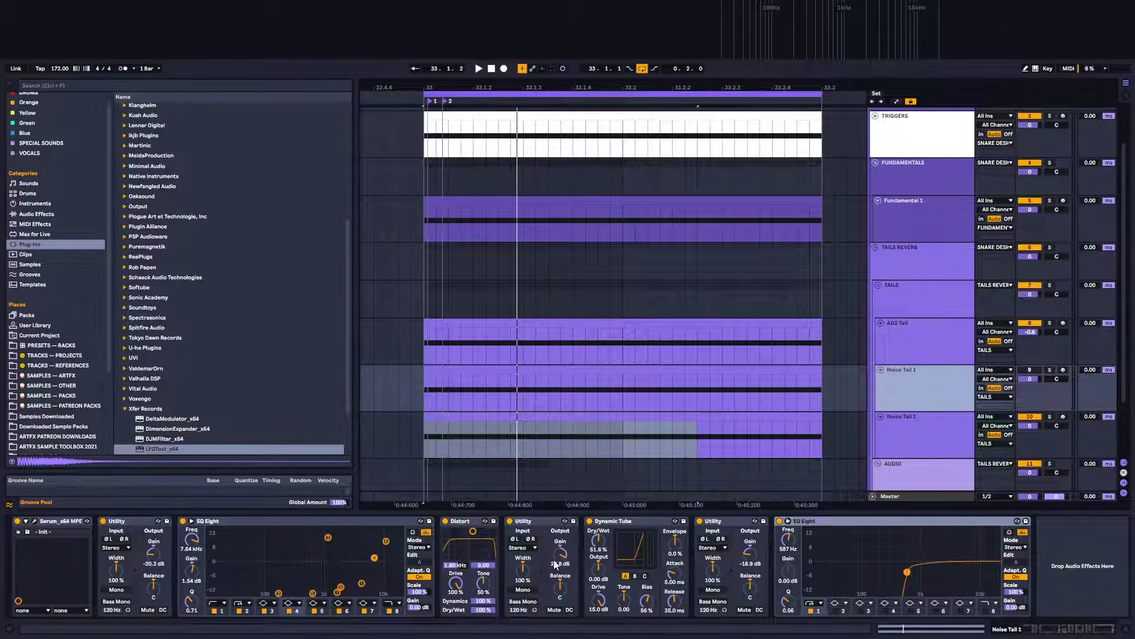
click(36, 522)
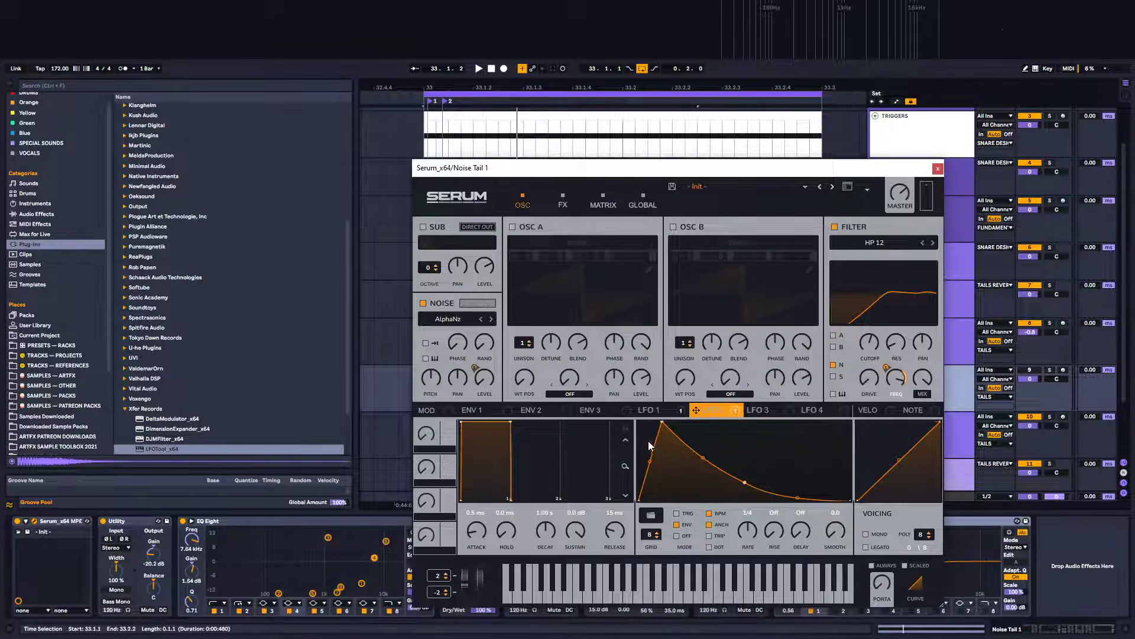
drag(648, 460, 647, 431)
key(space)
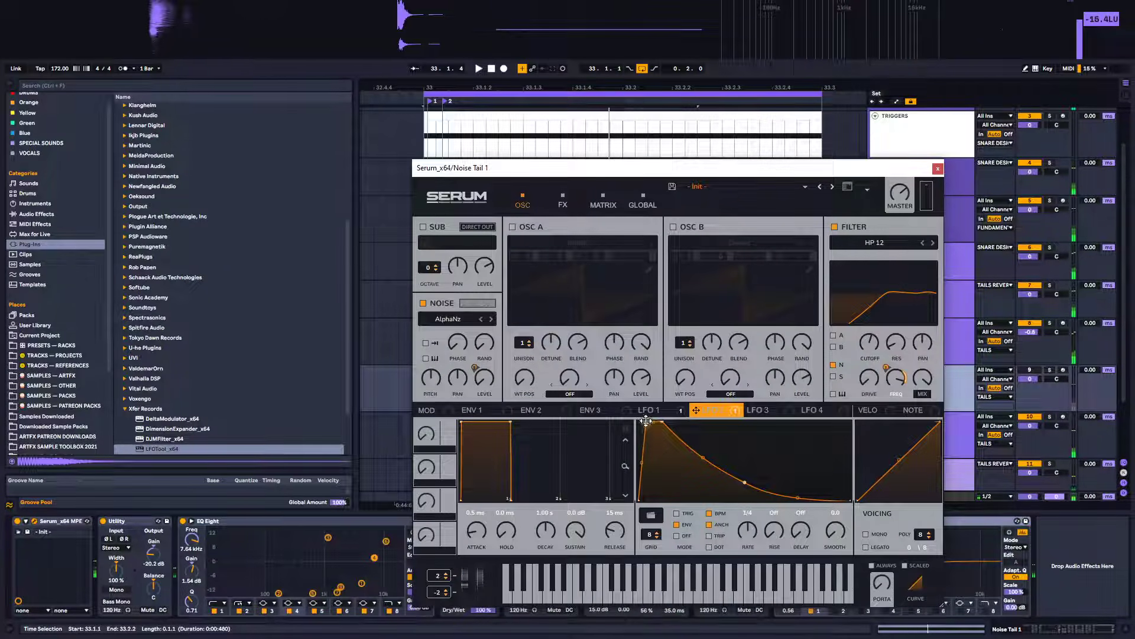
click(938, 168)
Open AD2 Tail's LFOTool and reshape its envelope curve with a sharp initial spike and dip, auditioning, then close it
click(921, 345)
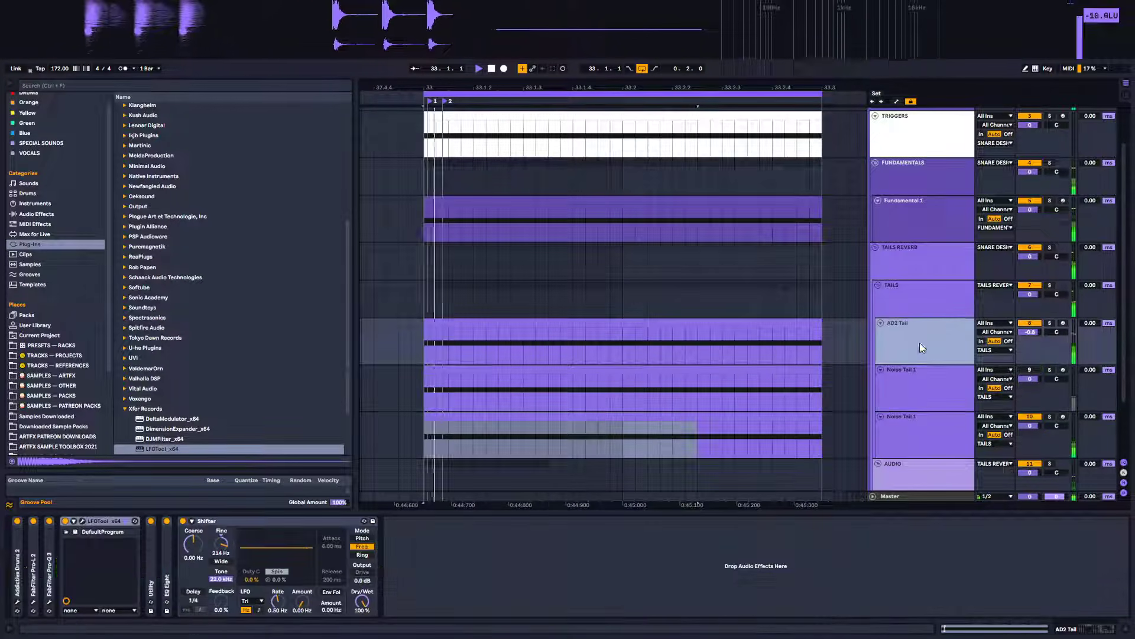
click(83, 520)
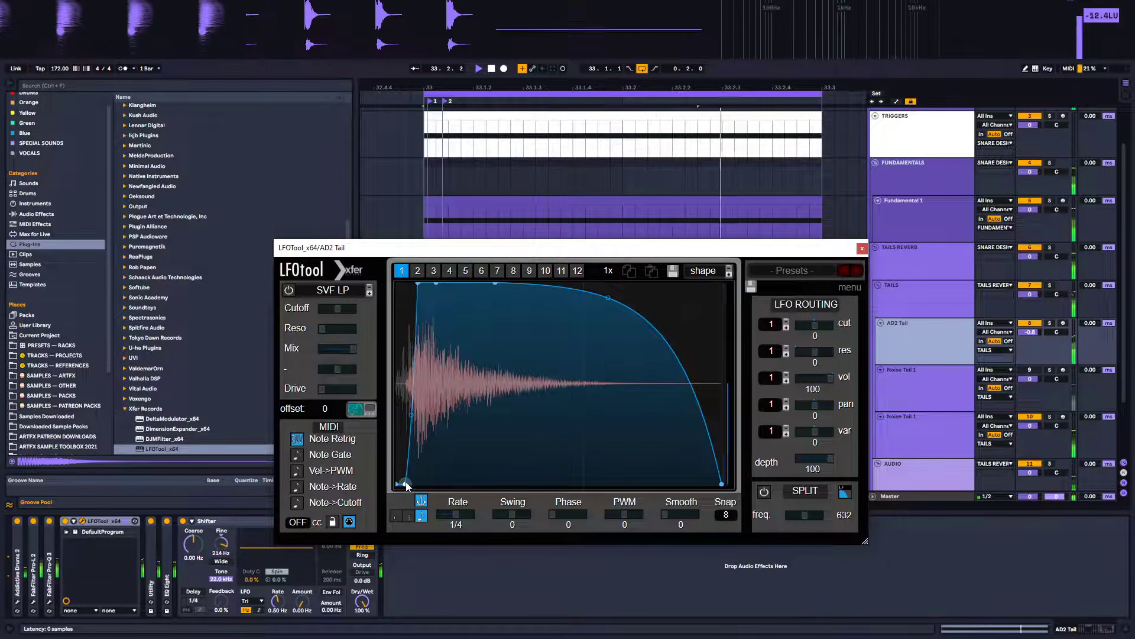
drag(405, 484, 400, 484)
mouse_move(408, 416)
mouse_down()
mouse_move(416, 334)
mouse_move(415, 414)
mouse_up()
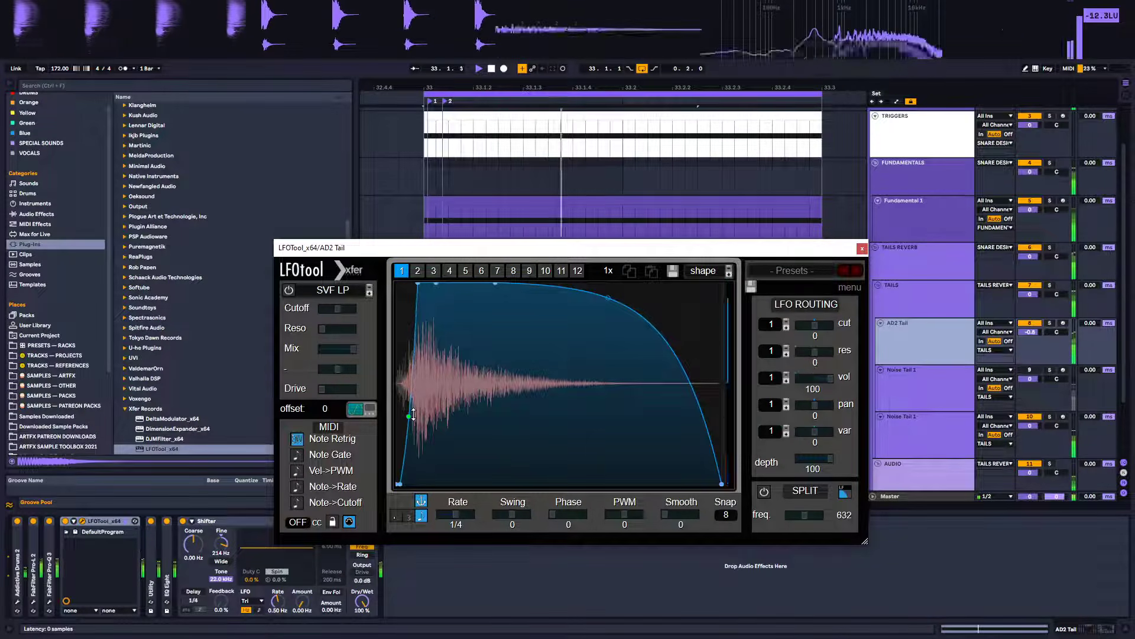
drag(417, 283, 418, 328)
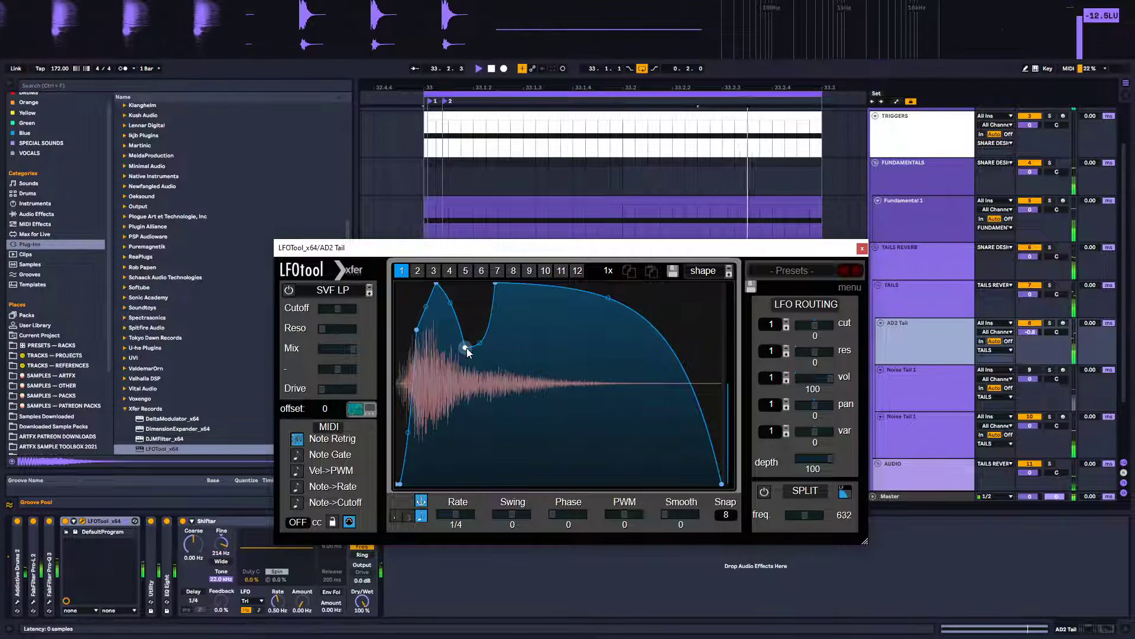
drag(466, 347, 442, 289)
mouse_move(437, 337)
mouse_down()
mouse_move(453, 337)
mouse_move(425, 327)
mouse_move(431, 354)
mouse_up()
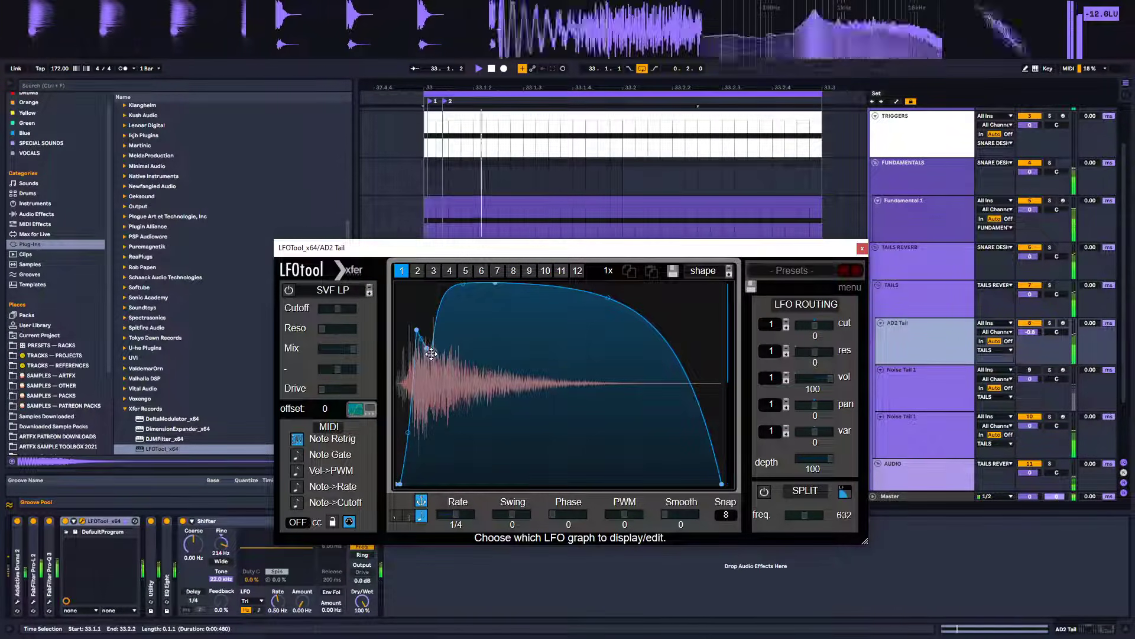
drag(424, 412, 432, 310)
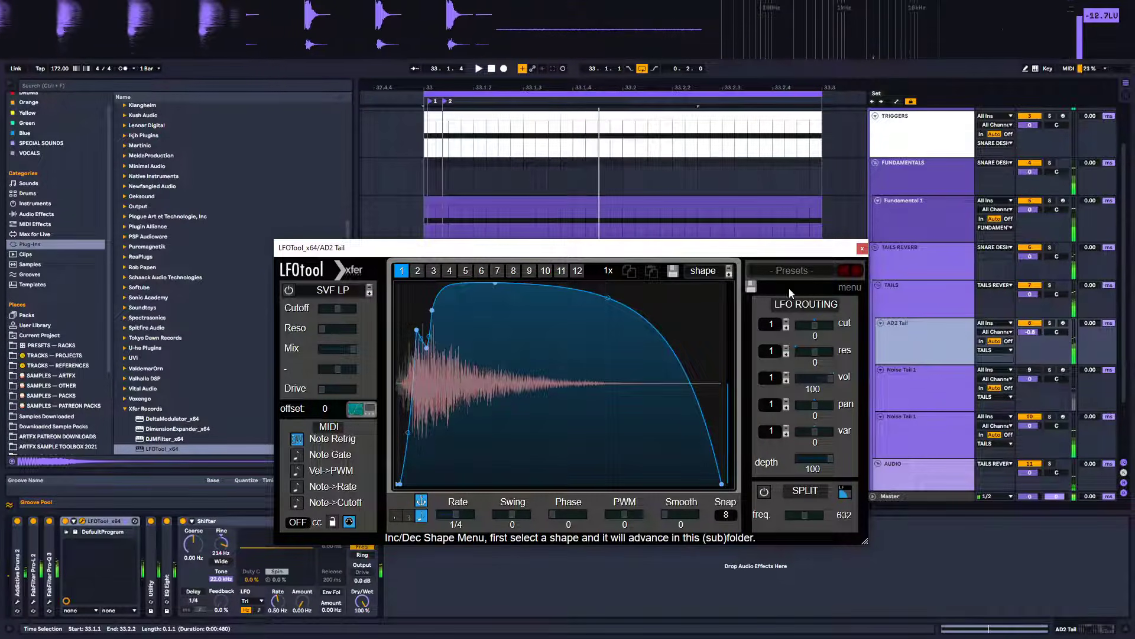
click(861, 247)
Inspect the device chains of the Noise Tail, AD2 Tail and Tails Reverb tracks while playing back
click(913, 390)
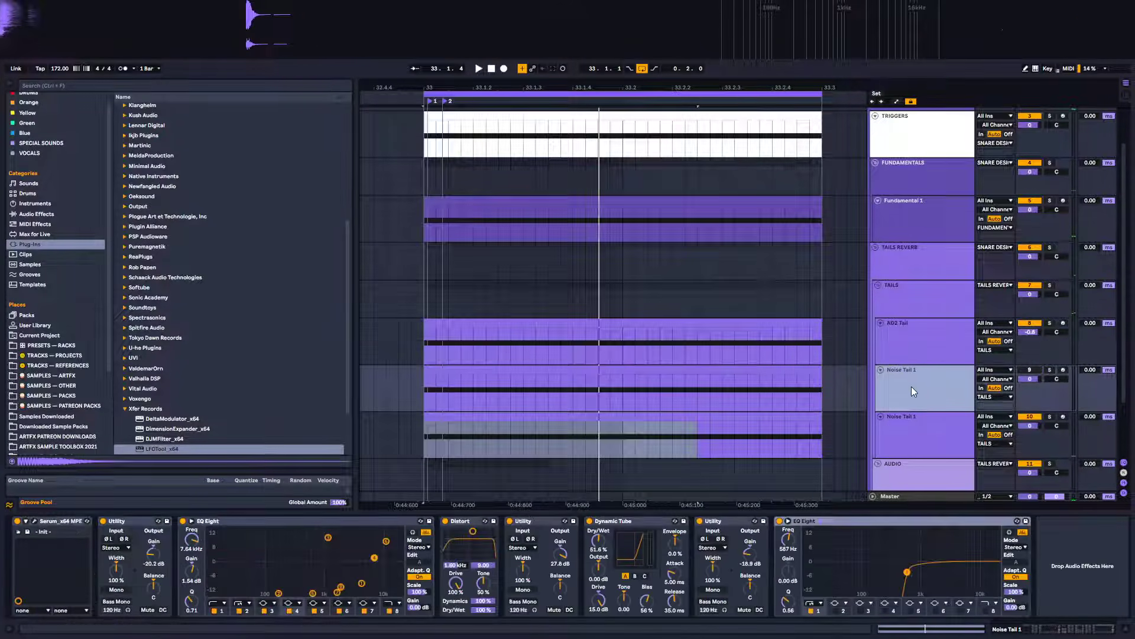
click(916, 343)
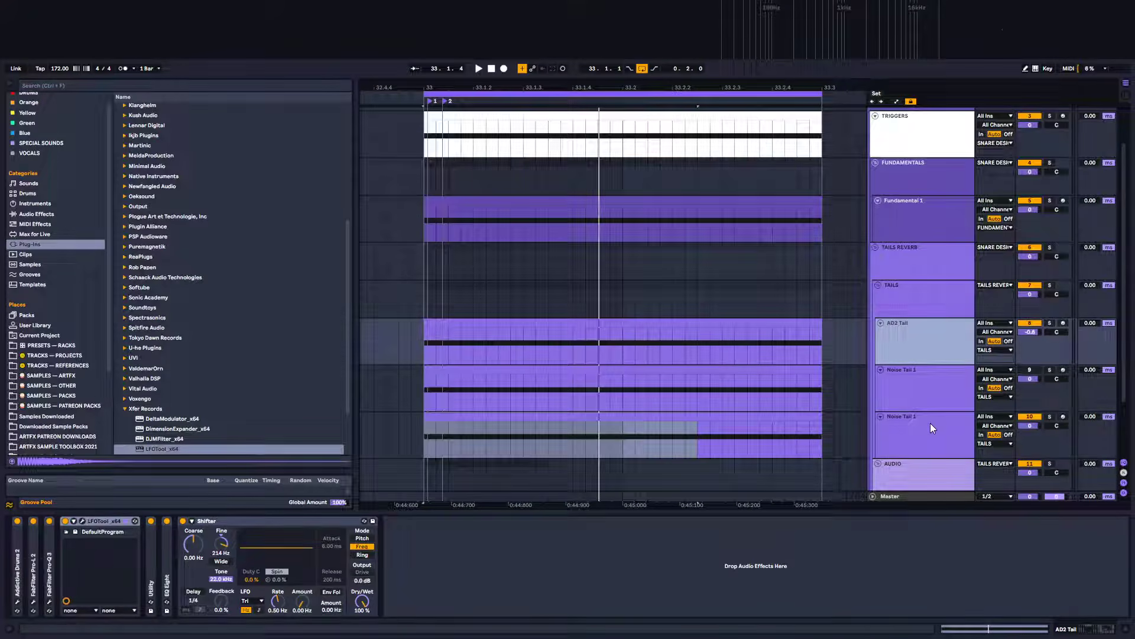
click(931, 424)
key(space)
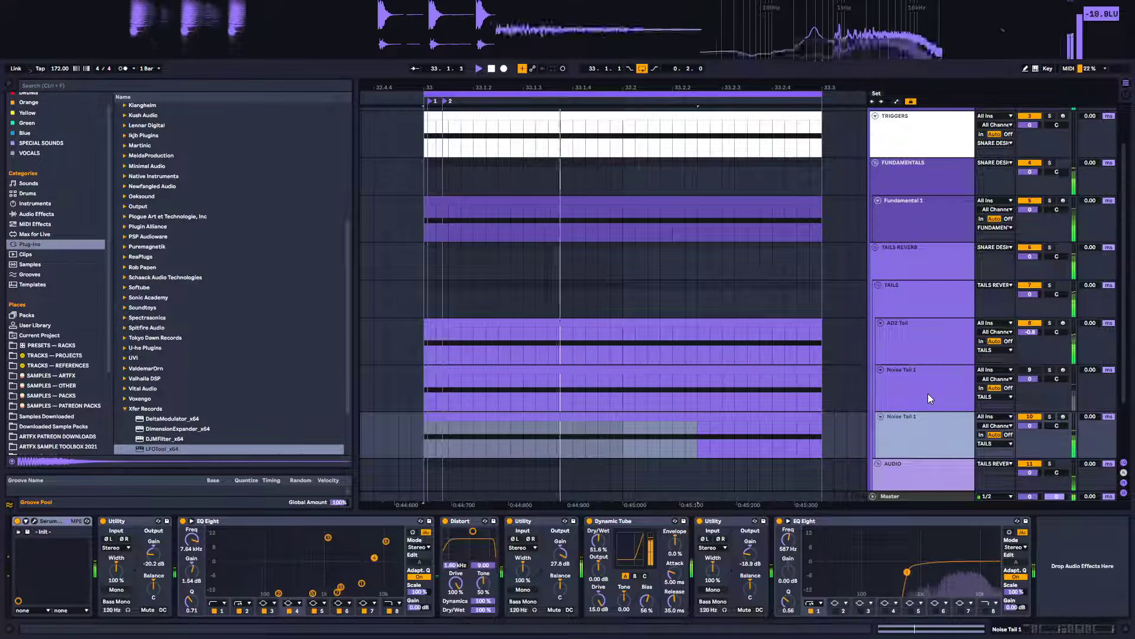
scroll(910, 353, up, 2)
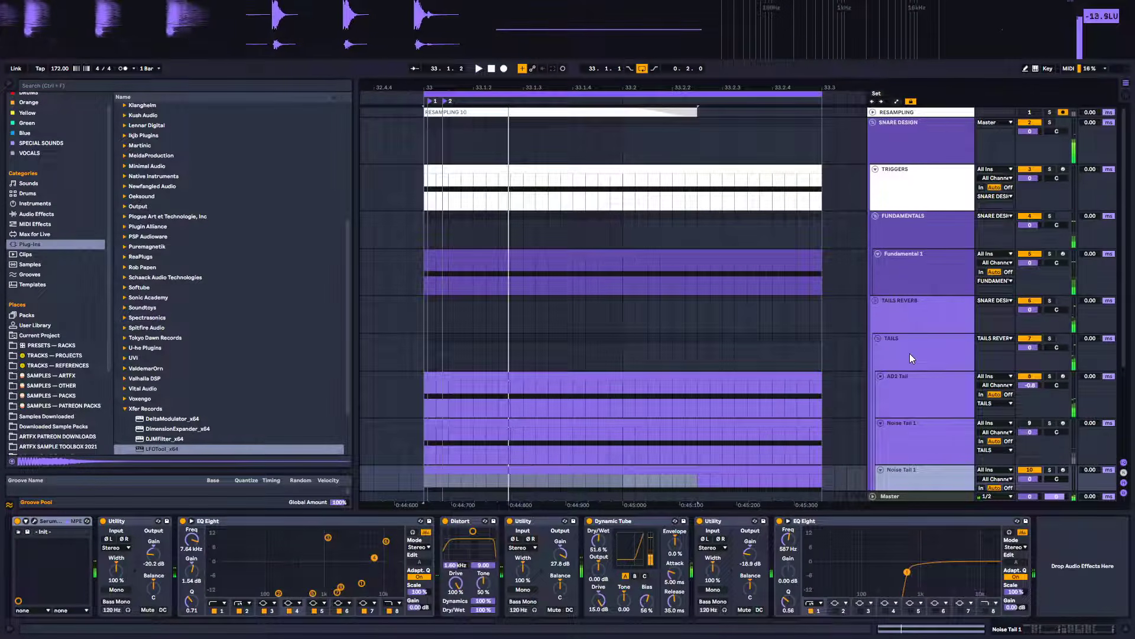
click(912, 302)
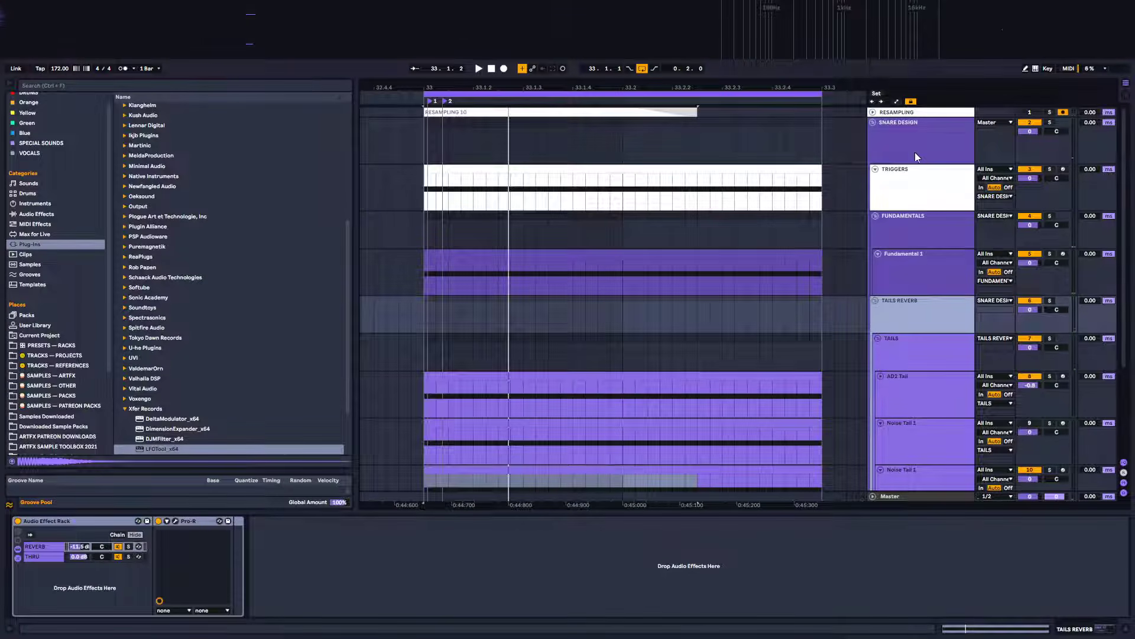
Unfold the Resampling track, record a new resampled take, then trim the clip's end and add a short fade-out
click(873, 113)
click(520, 112)
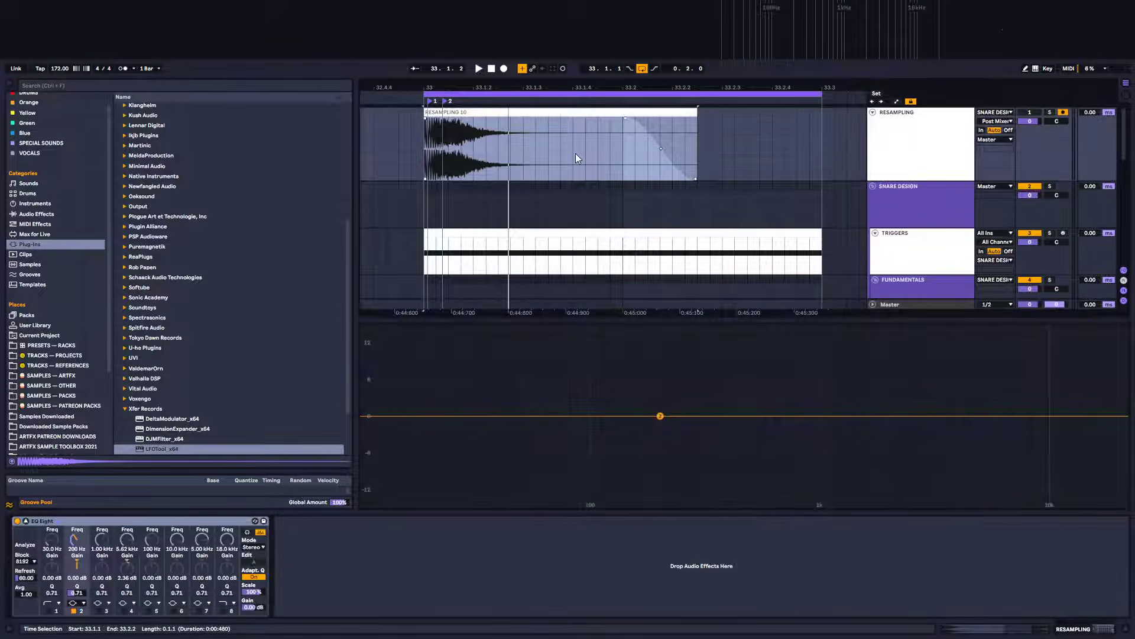
click(504, 69)
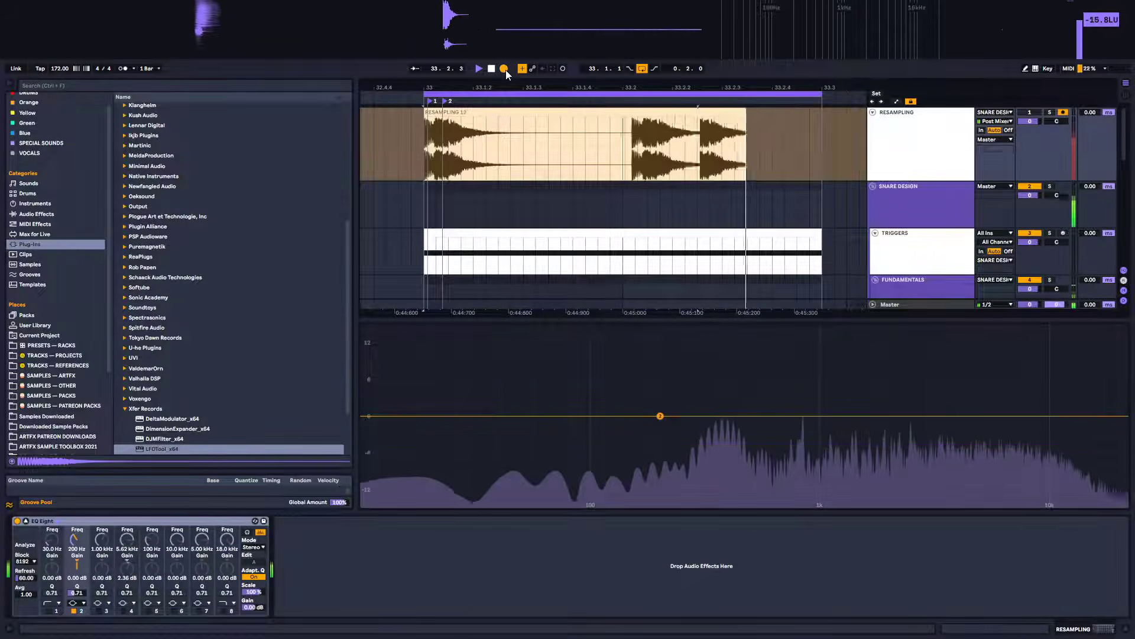
drag(762, 119, 704, 120)
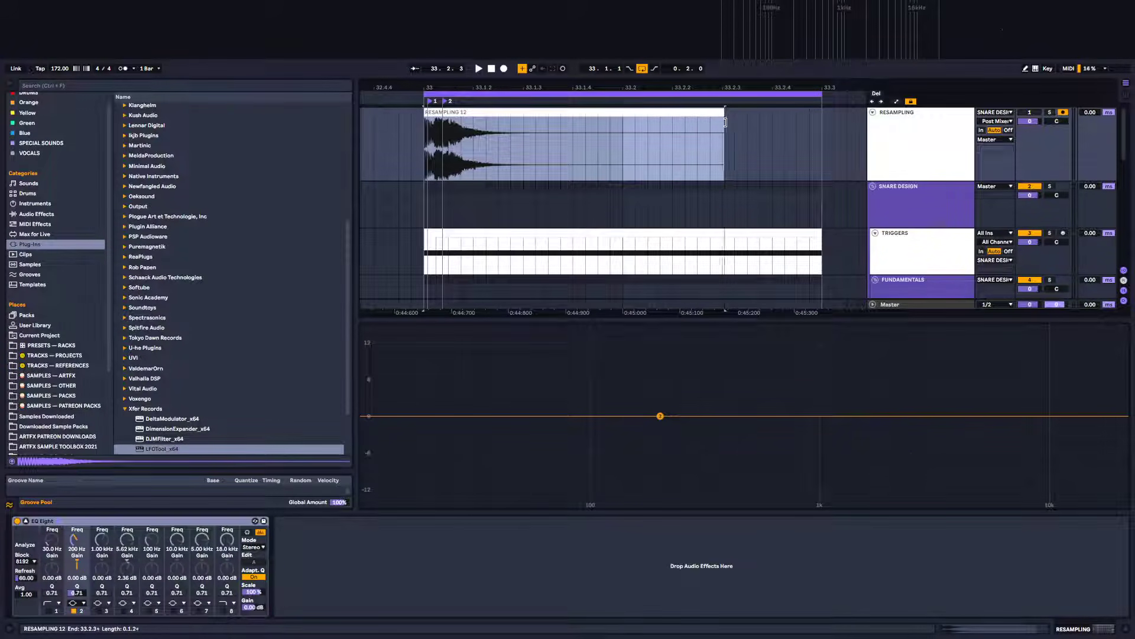
drag(718, 121, 721, 123)
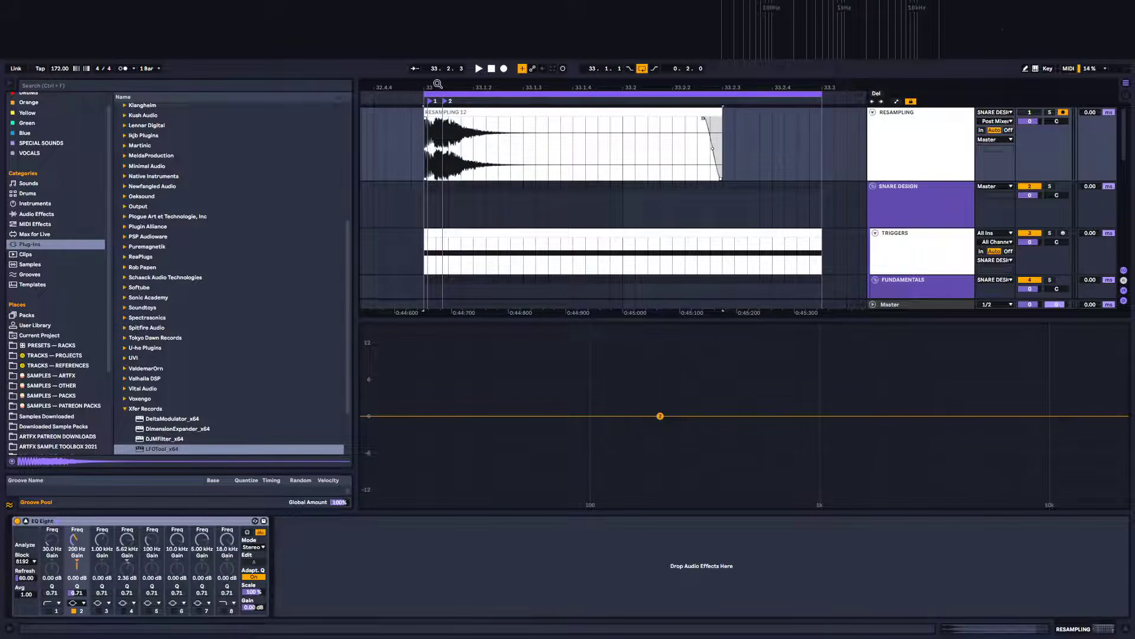
Zoom in and examine the start of the resampled clip's waveform
drag(433, 87, 479, 158)
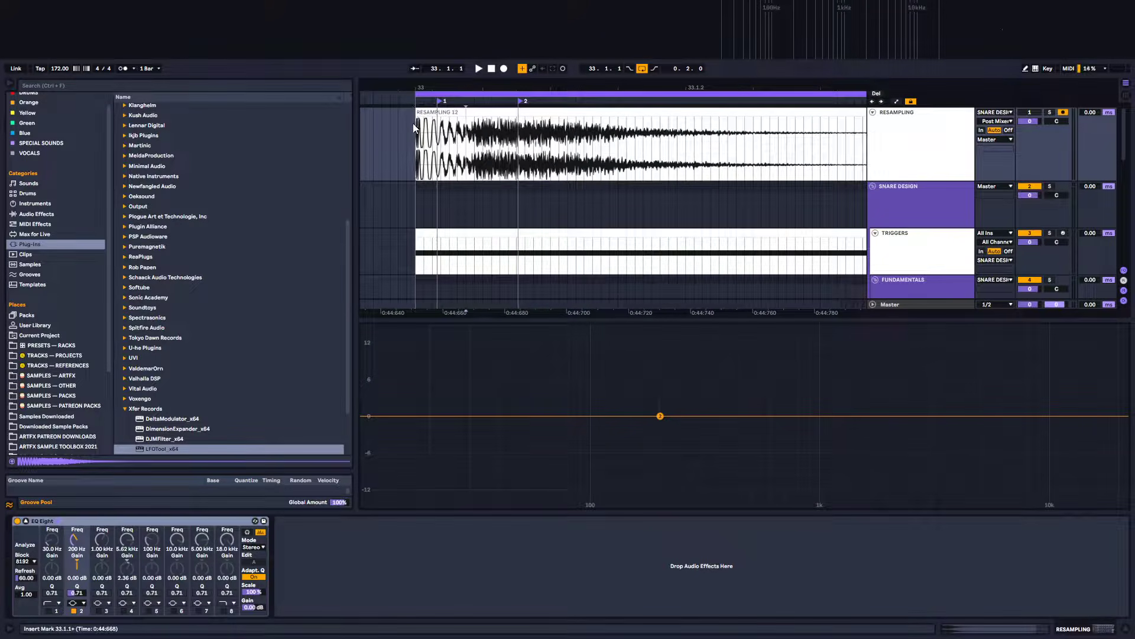
click(486, 123)
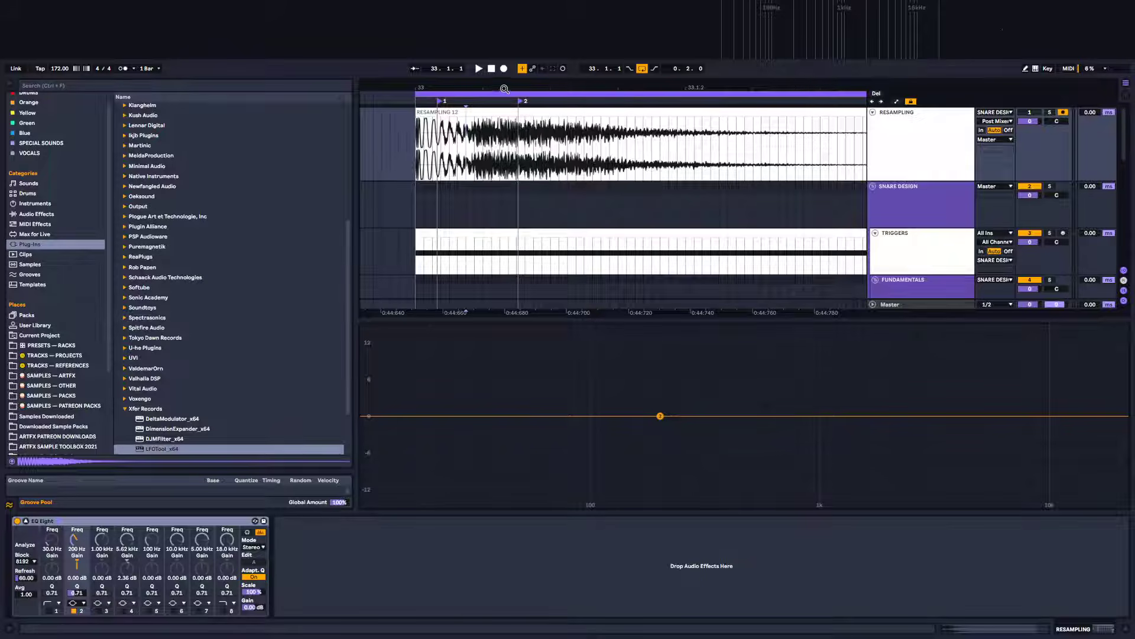
drag(504, 88, 435, 78)
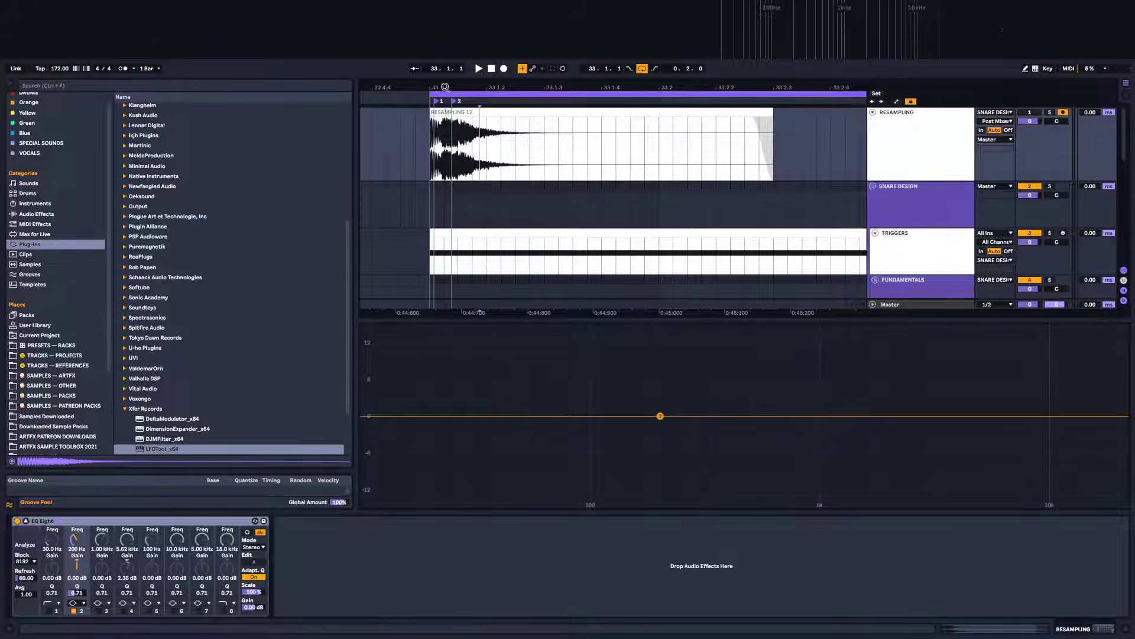
drag(431, 142, 465, 172)
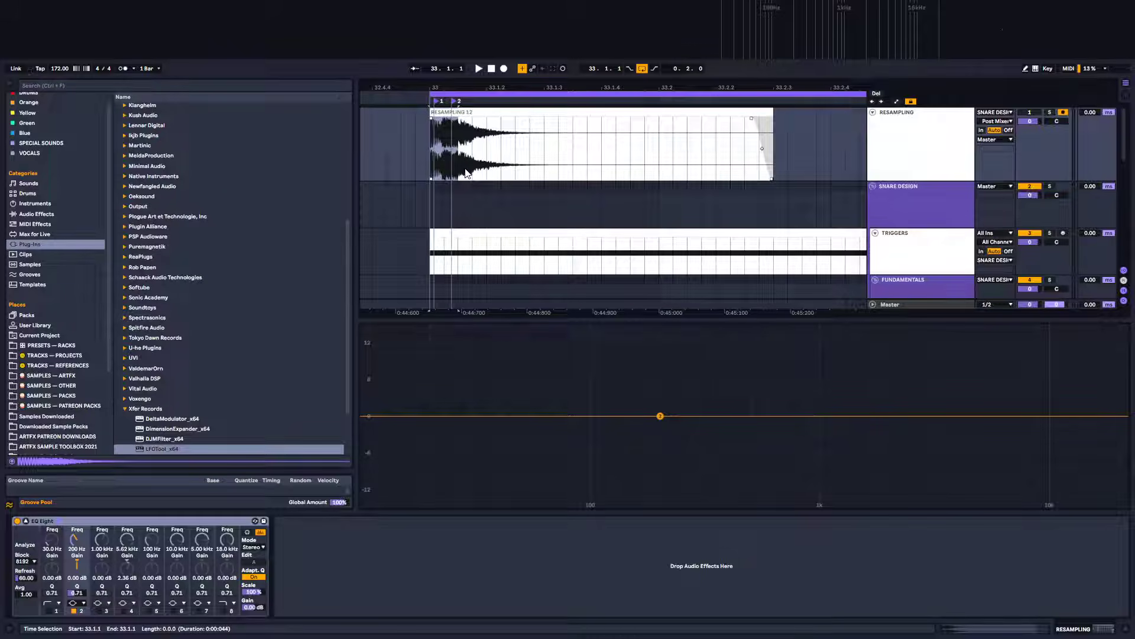
drag(447, 84, 523, 140)
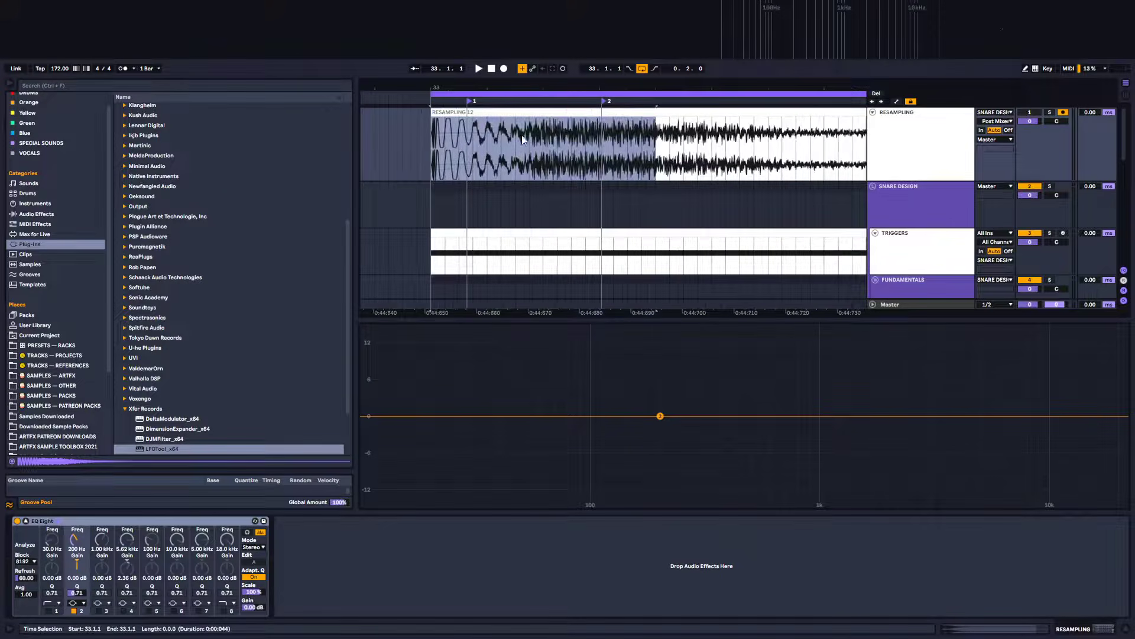
drag(527, 87, 498, 60)
drag(493, 101, 493, 88)
Open the resampled clip's details, solo the Resampling track and audition the clip
click(921, 246)
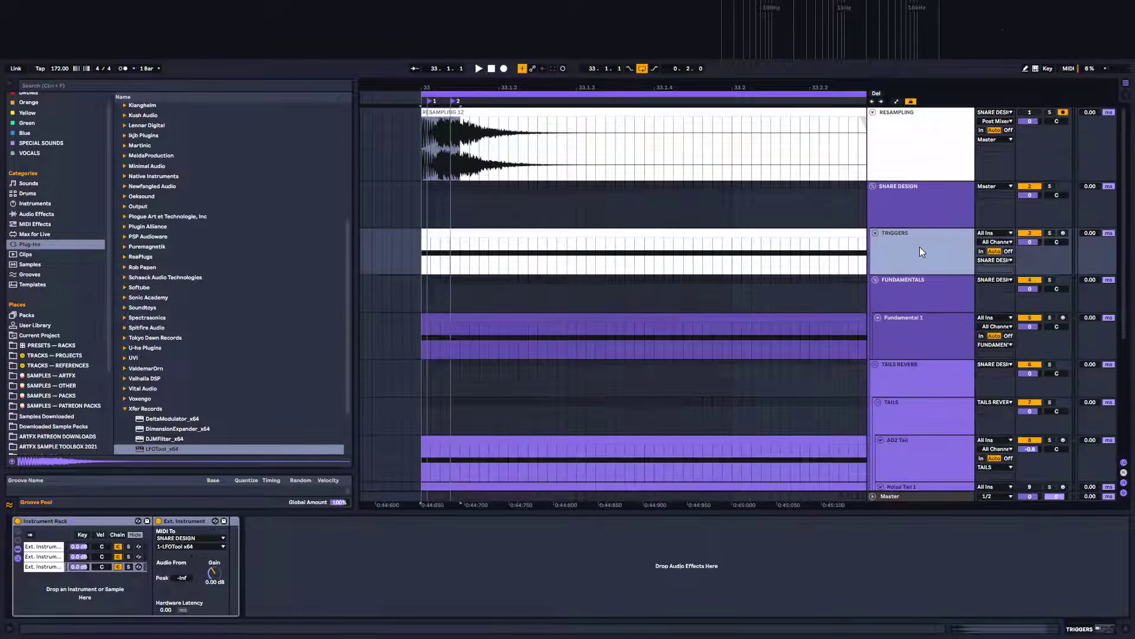
scroll(918, 250, down, 1)
scroll(918, 249, up, 1)
click(956, 352)
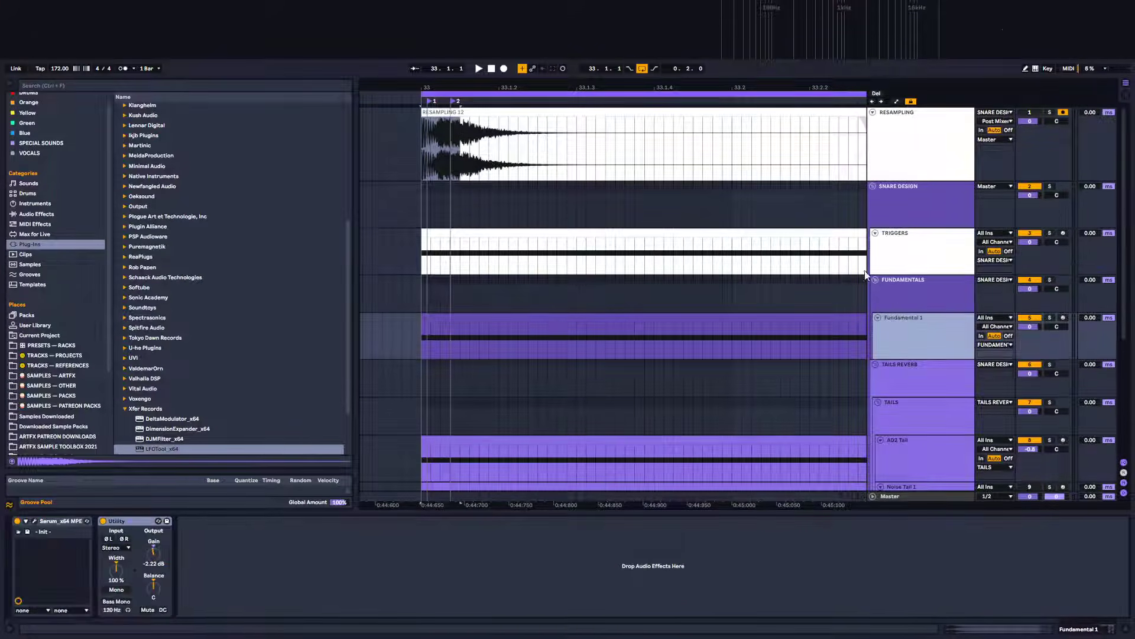
click(514, 109)
key(minus)
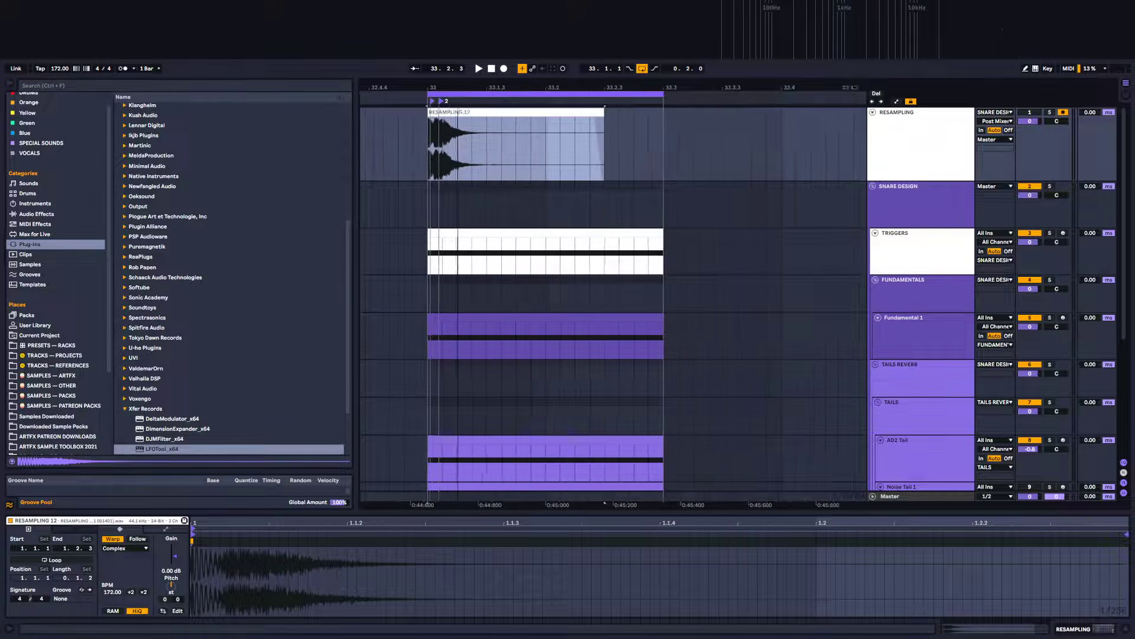
key(space)
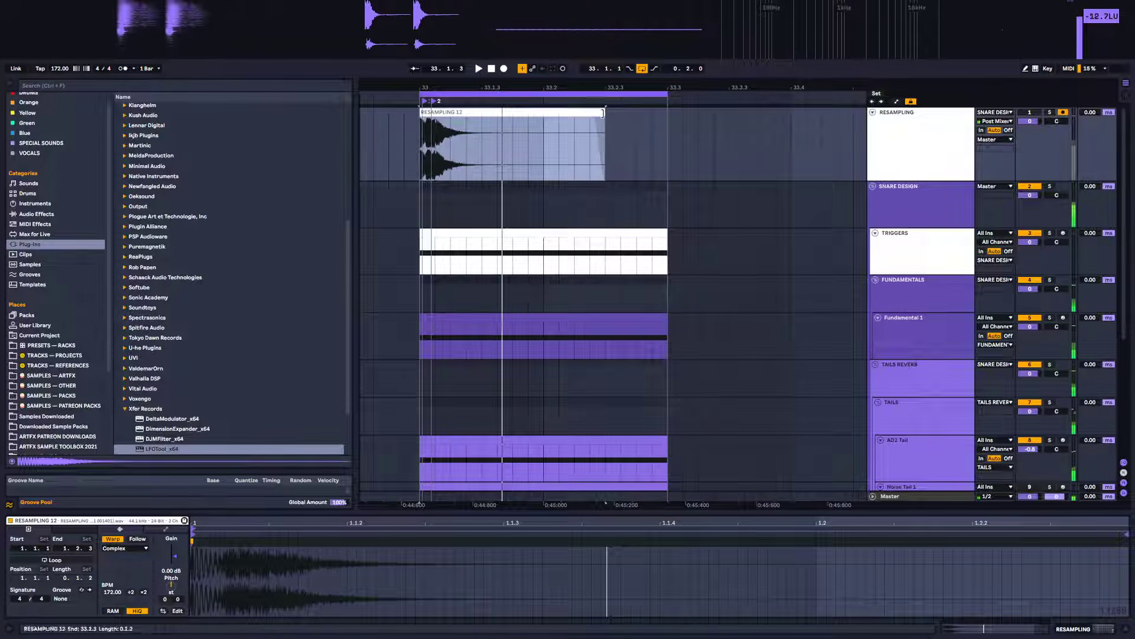
click(1050, 112)
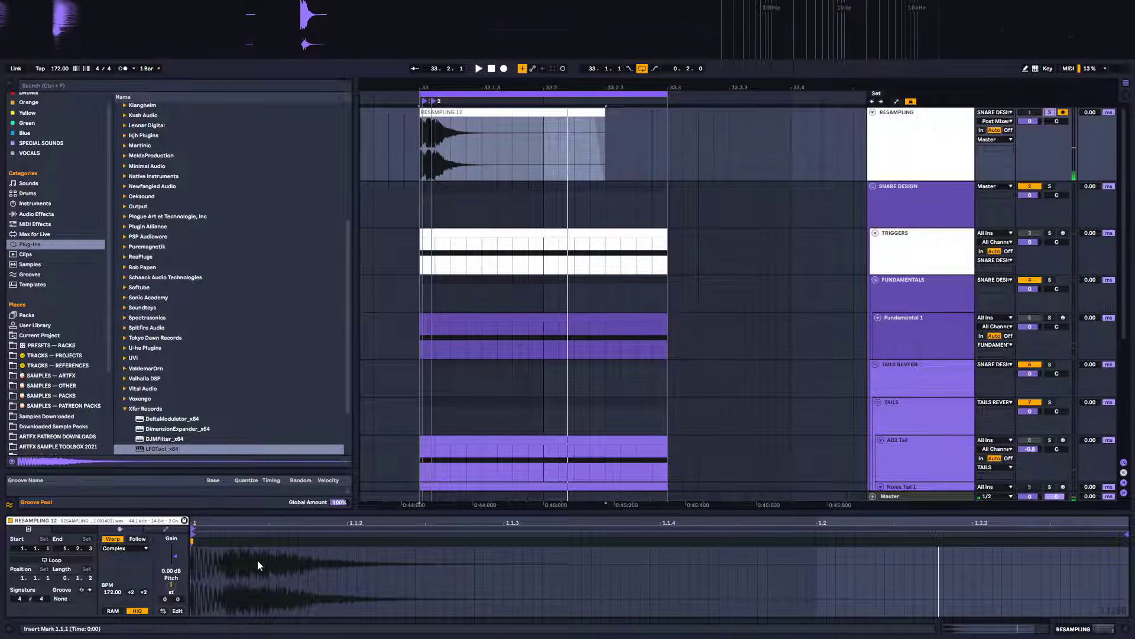
Turn off Warp on the resampled clip, try transposing it down to -12 semitones, then reset the transpose to 0
click(113, 539)
drag(171, 587, 171, 600)
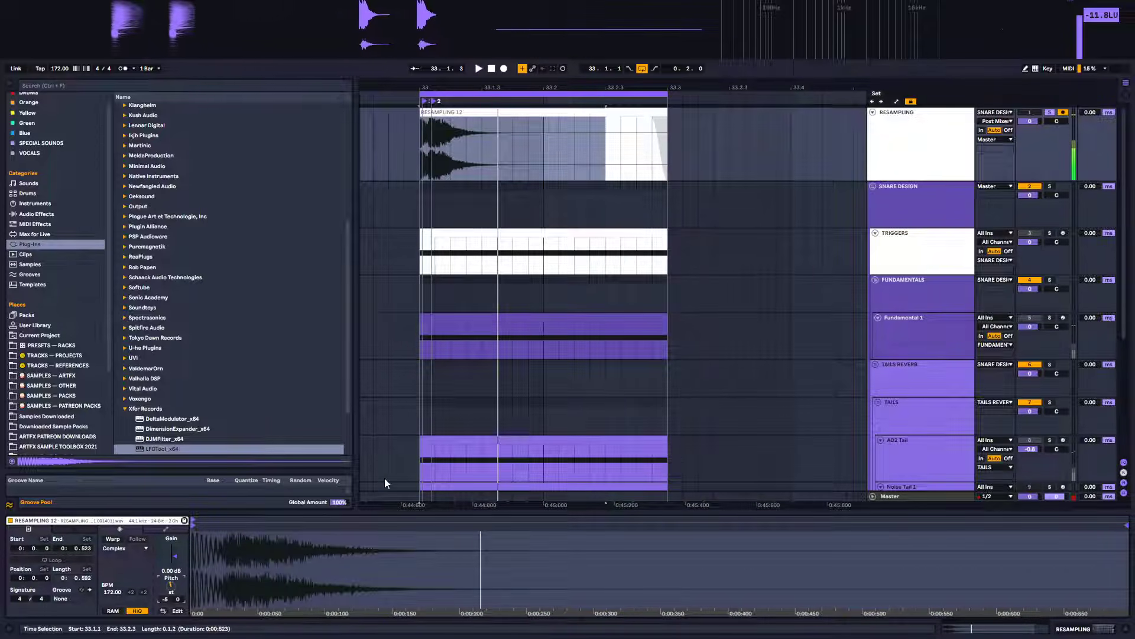
mouse_move(171, 585)
mouse_down()
mouse_move(171, 609)
mouse_move(172, 583)
mouse_up()
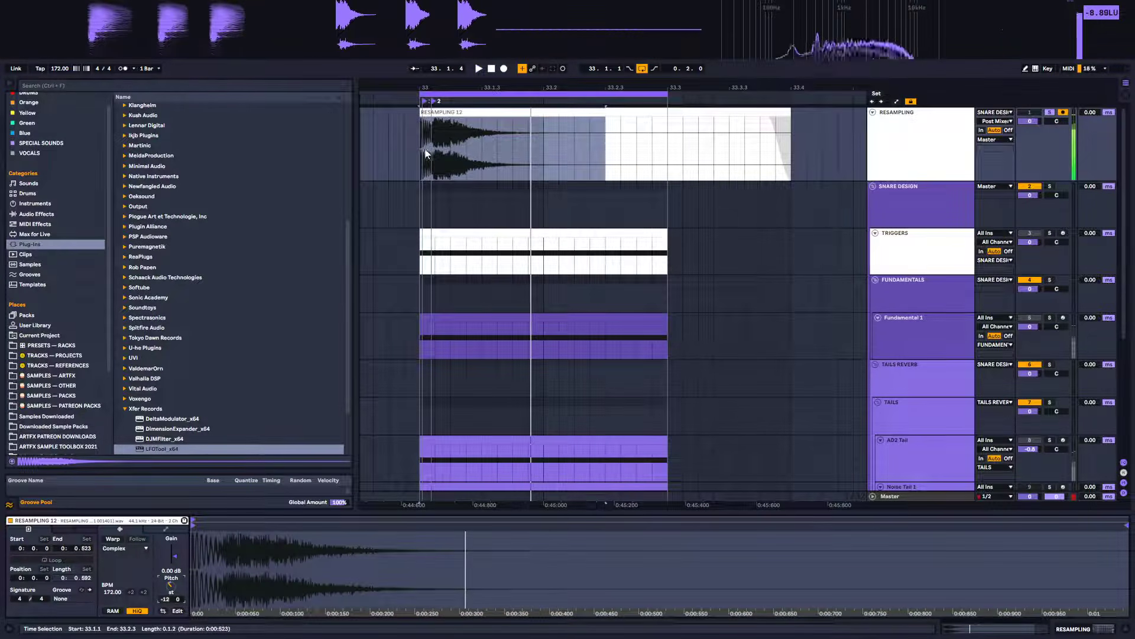
mouse_move(433, 85)
mouse_down()
mouse_move(434, 118)
mouse_move(433, 89)
mouse_up()
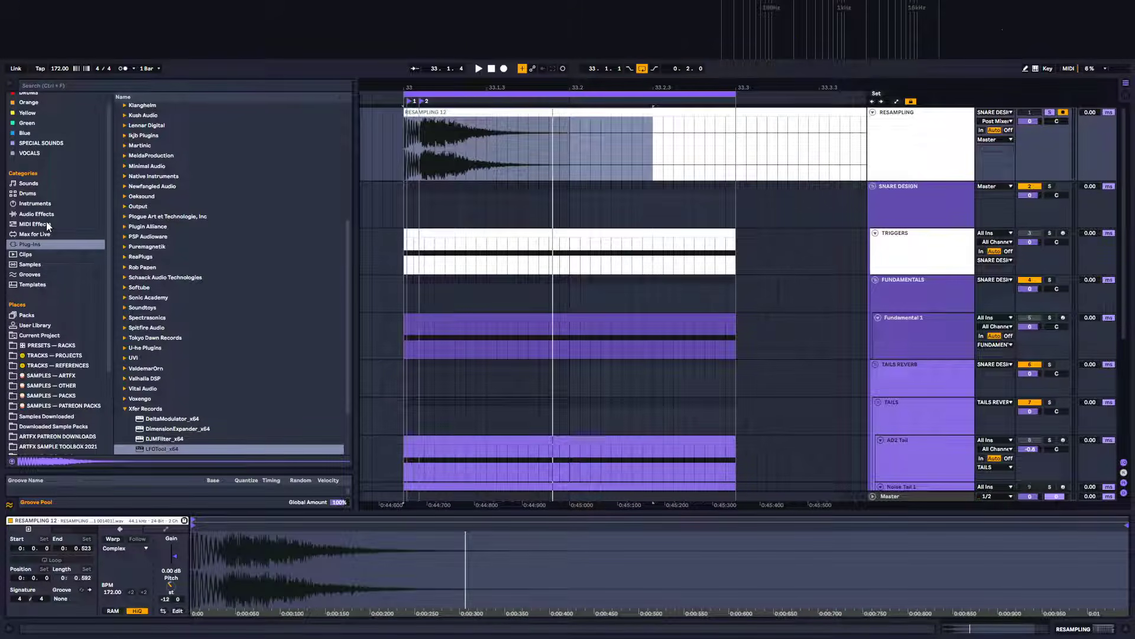
double_click(169, 586)
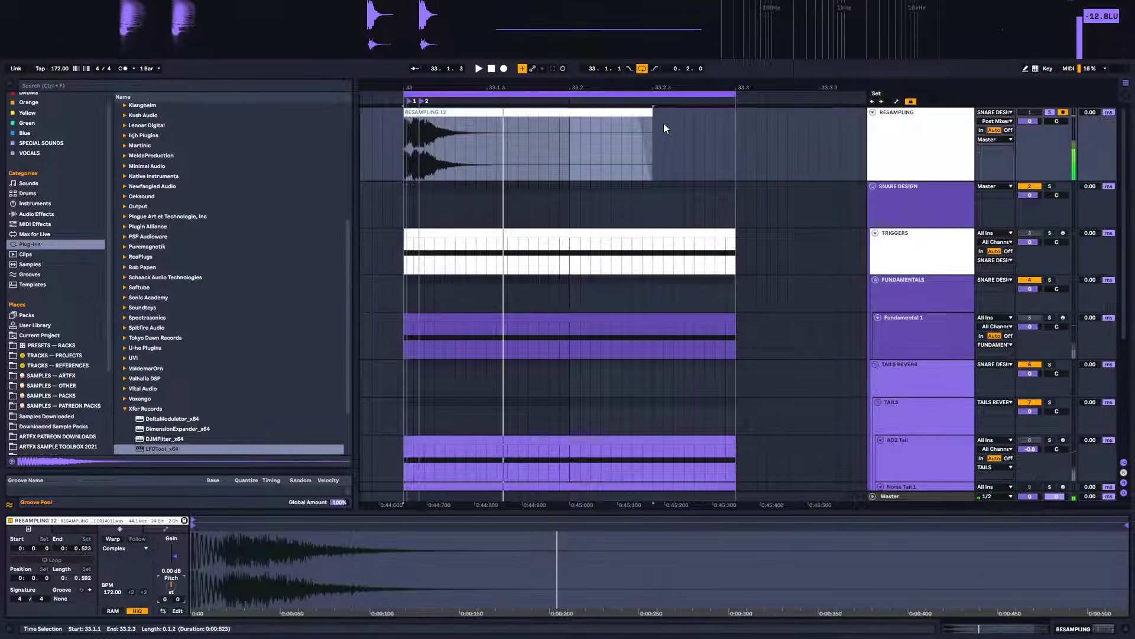
Shorten the resampled clip's end to about 33.2 and audition it
drag(653, 123, 489, 118)
key(space)
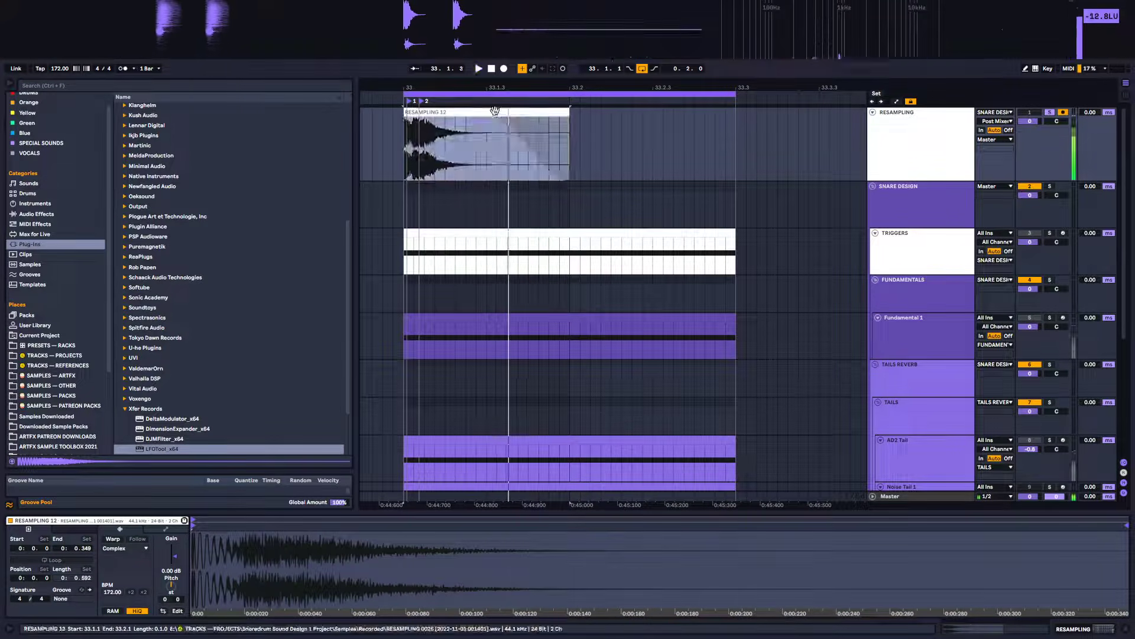
scroll(183, 297, down, 3)
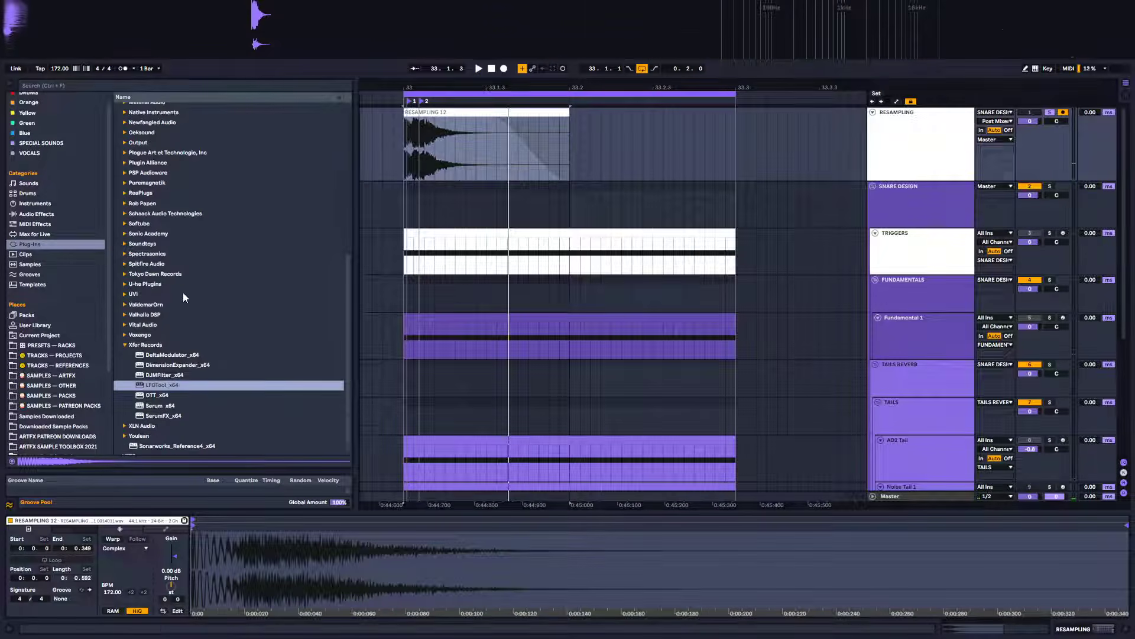
scroll(189, 320, up, 4)
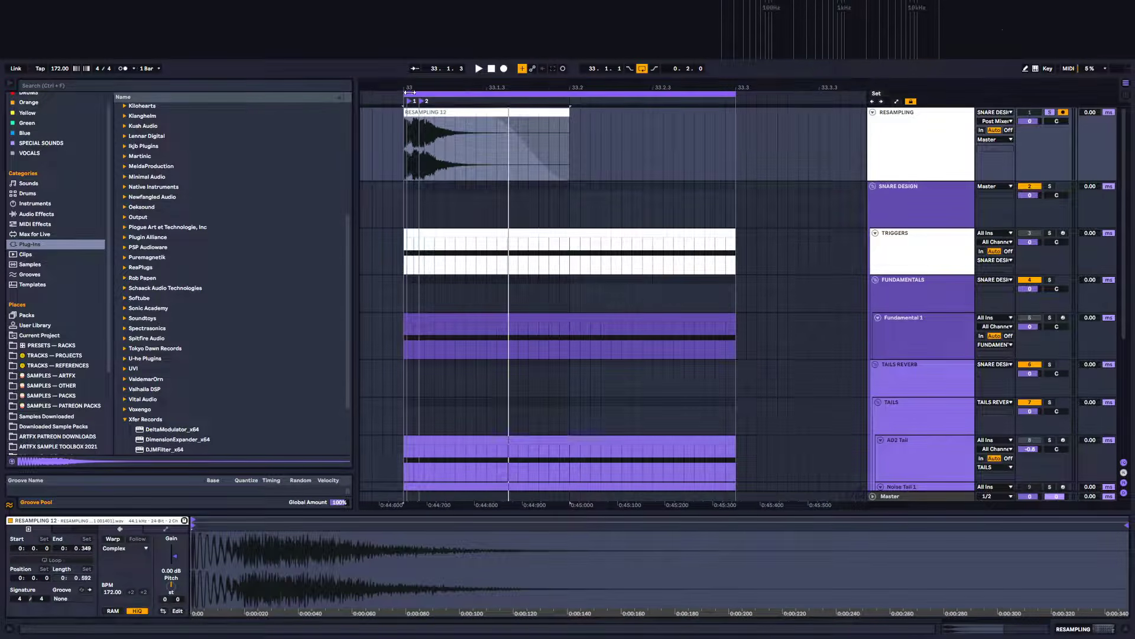
Zoom into the resampled clip's attack and audition it repeatedly from the clip start
drag(409, 93, 412, 120)
key(space)
click(398, 122)
key(space)
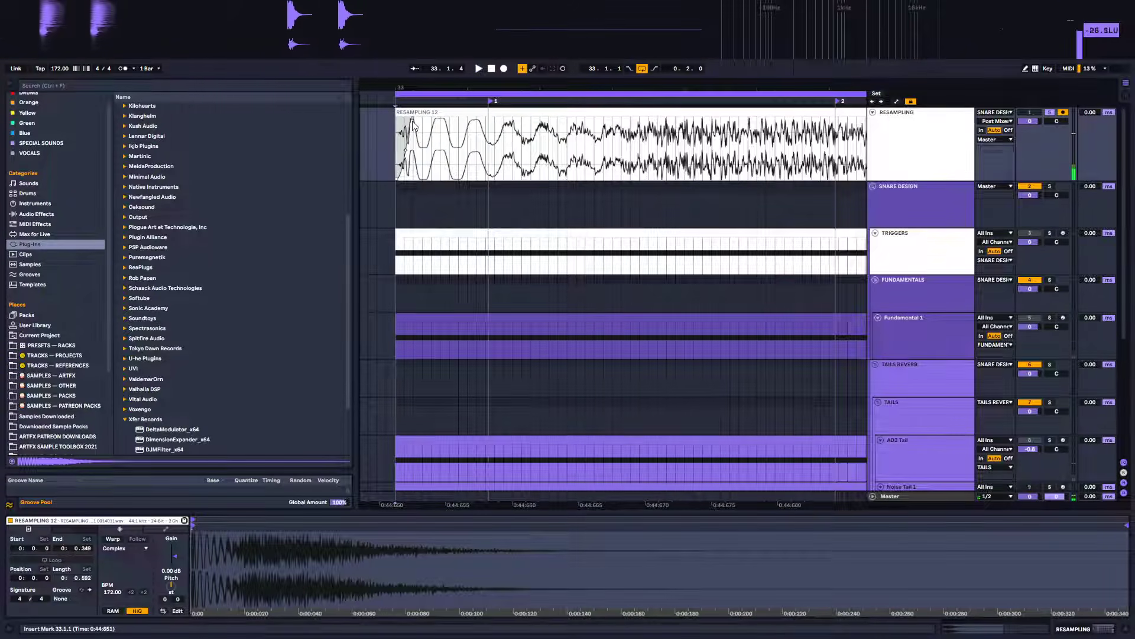
drag(427, 90, 435, 121)
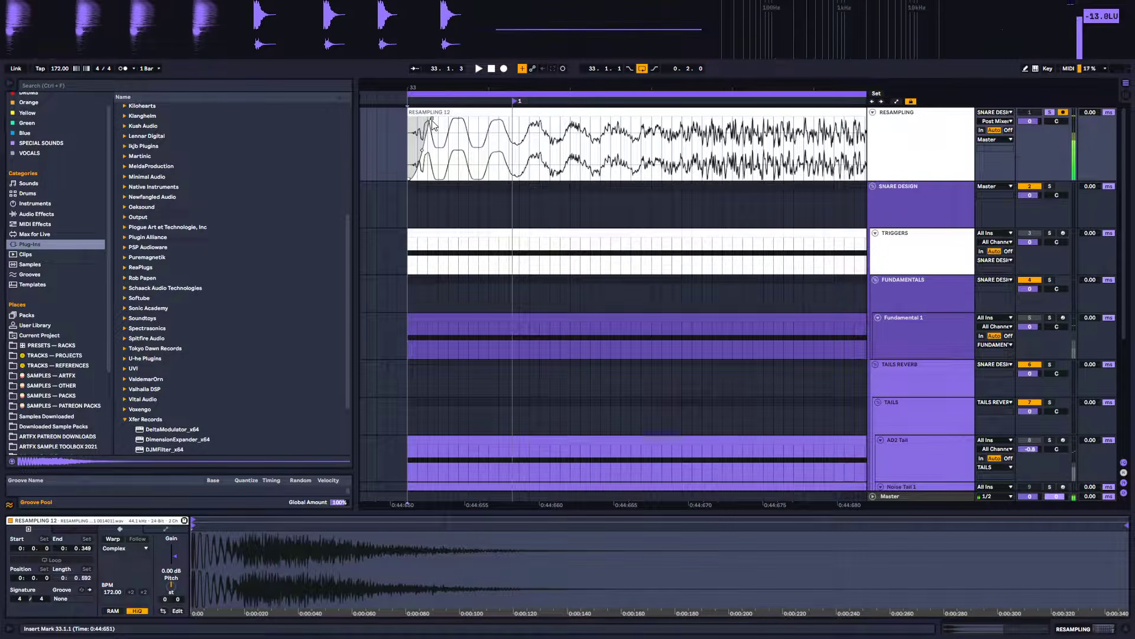
key(space)
key(space)
key(space)
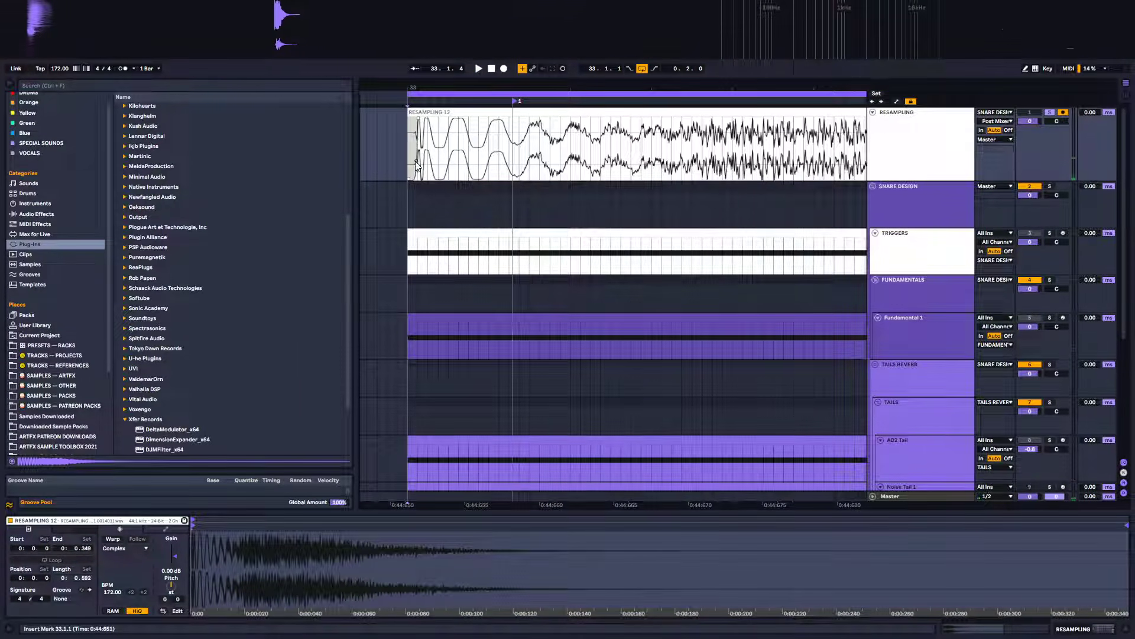
Select the resampled clip's range and consolidate it into a new clip
key(space)
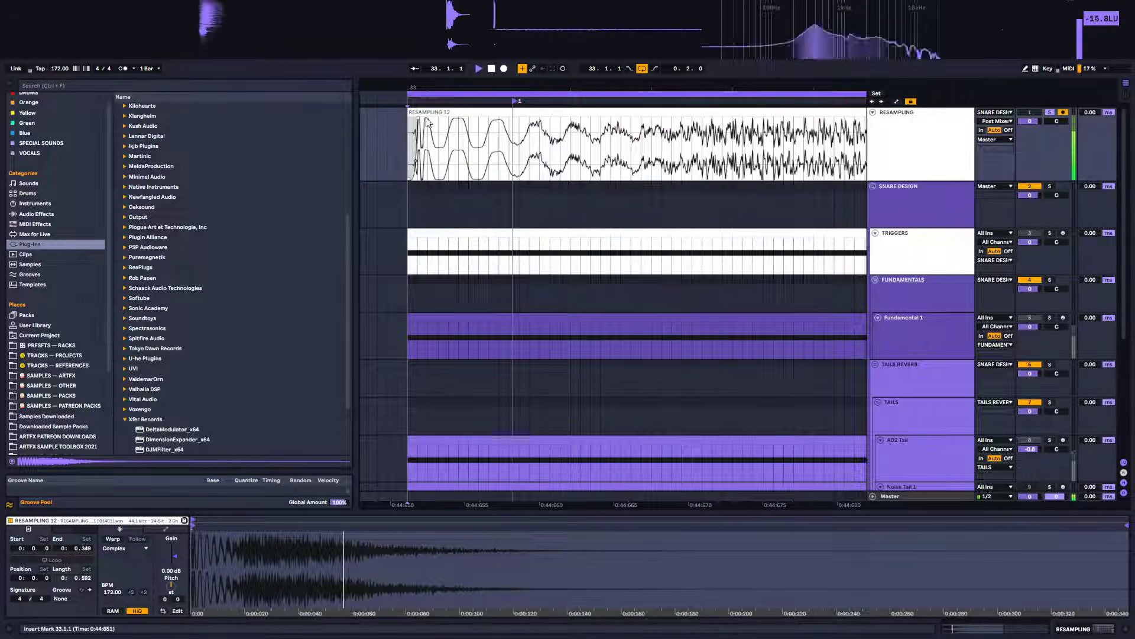
click(431, 112)
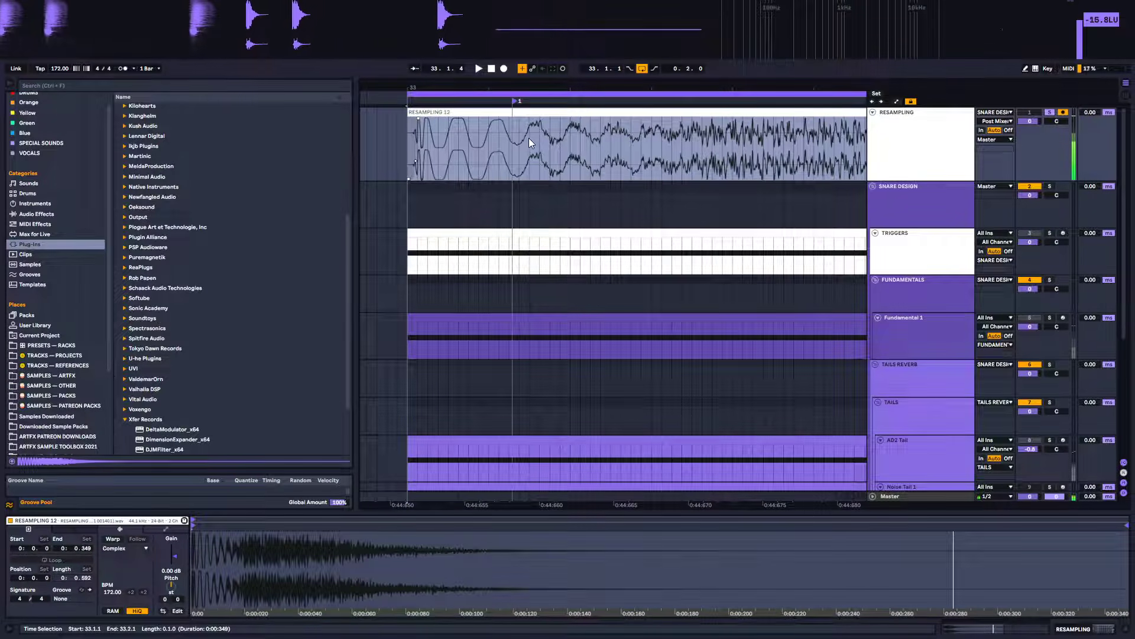
key(ctrl+j)
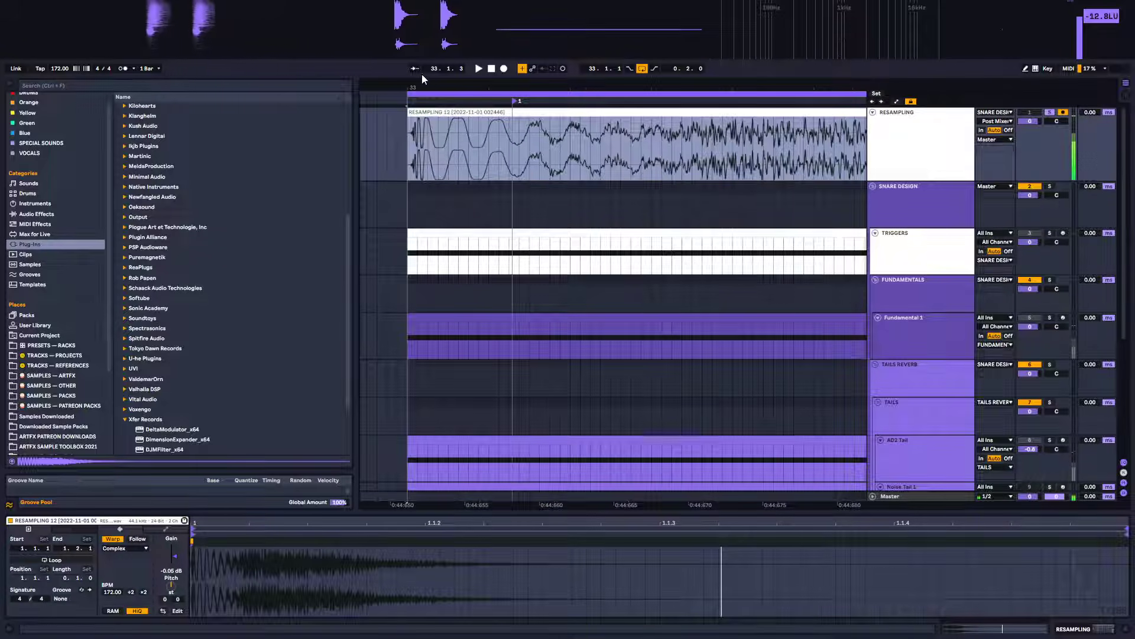
drag(417, 87, 439, 77)
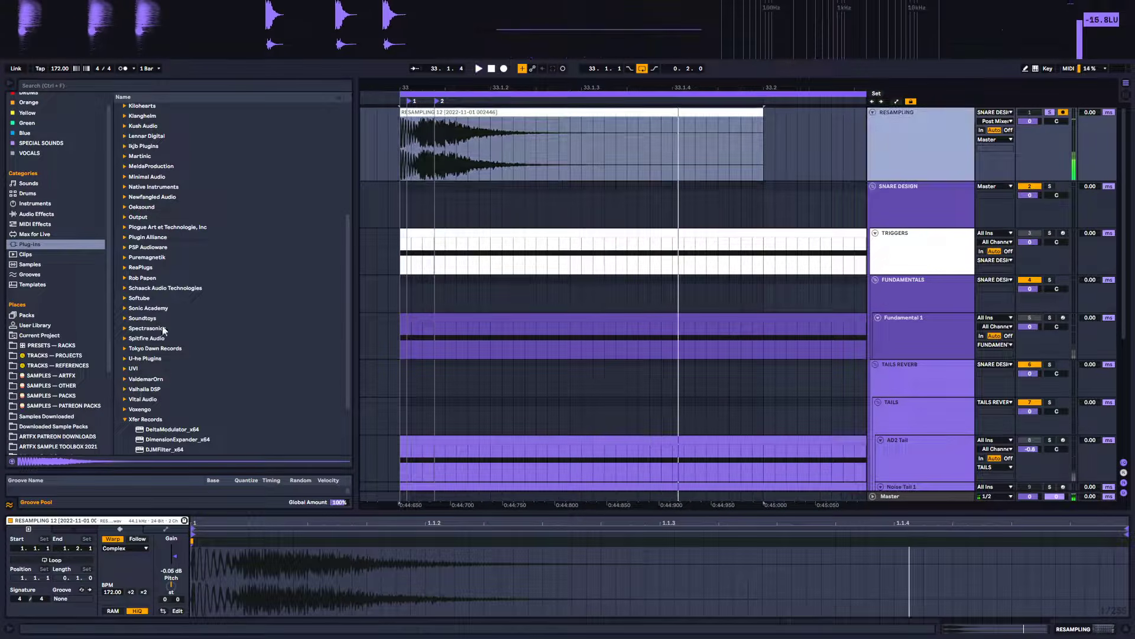
Add a Shifter effect from the Pitch & Modulation audio effects to the Resampling track
scroll(123, 384, down, 2)
click(65, 214)
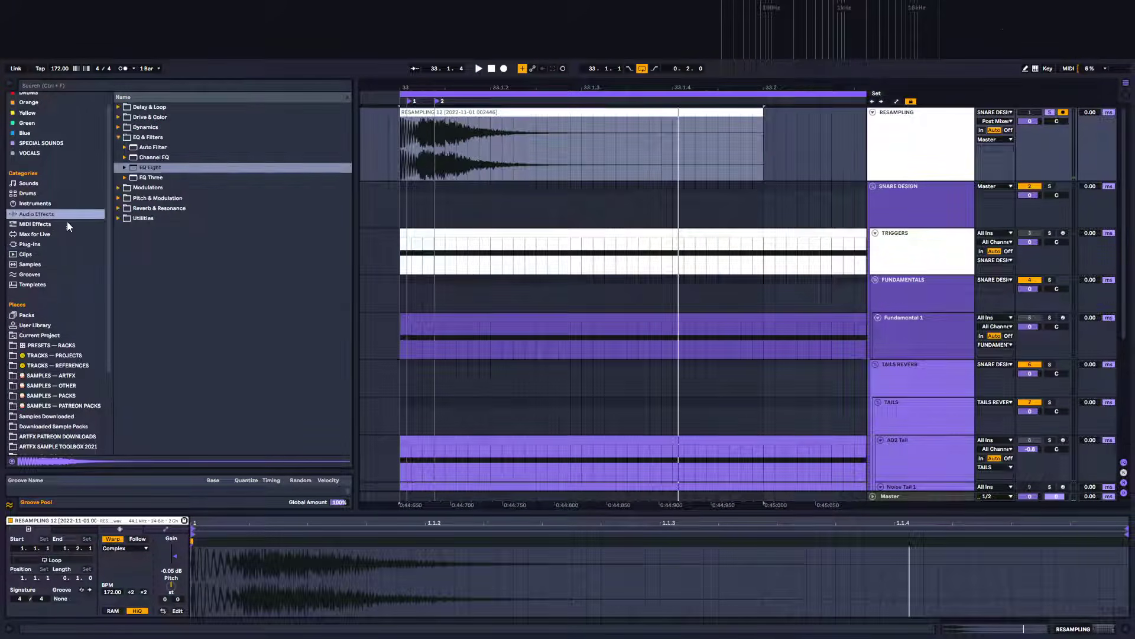
click(123, 199)
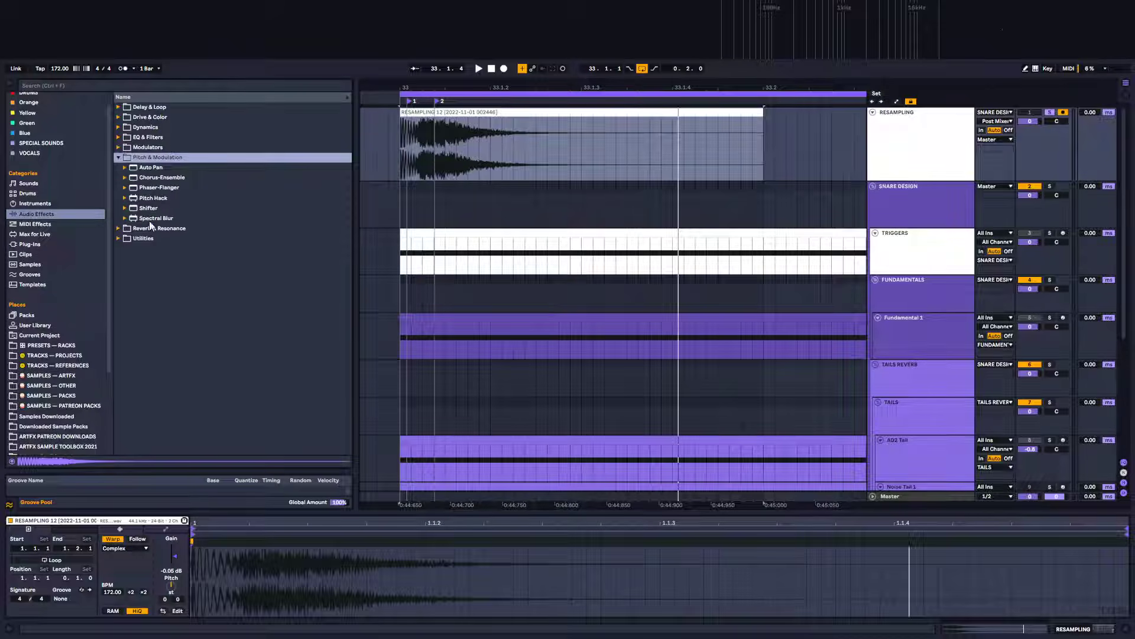
drag(148, 208, 351, 194)
drag(521, 144, 811, 124)
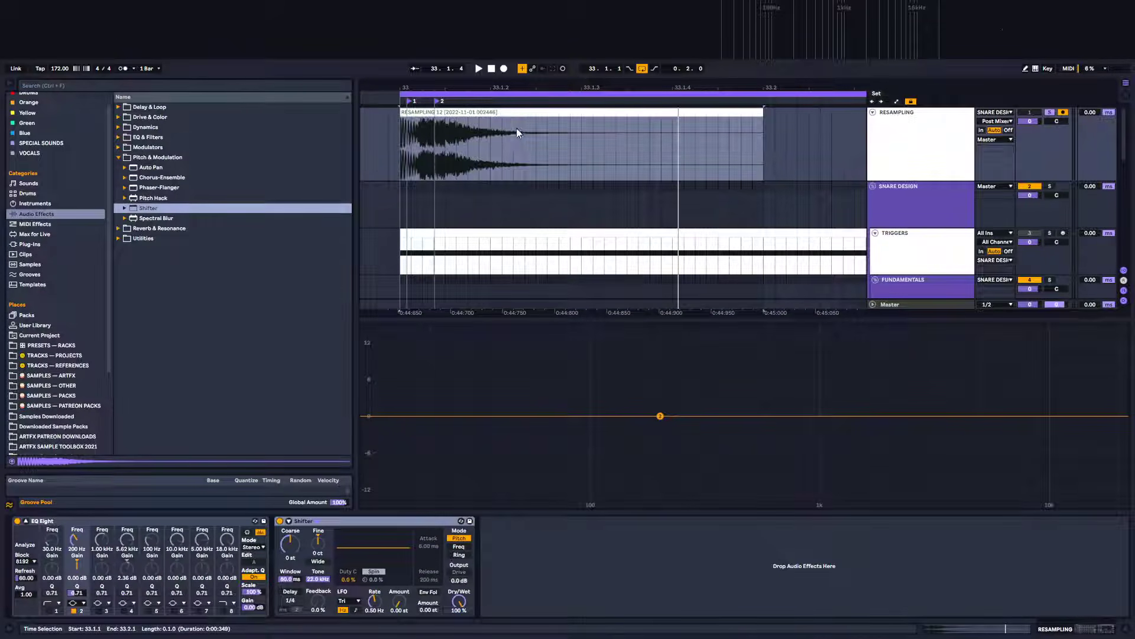
Switch the Shifter to Freq mode, set its fine shift to -144 Hz and audition the clip
click(477, 110)
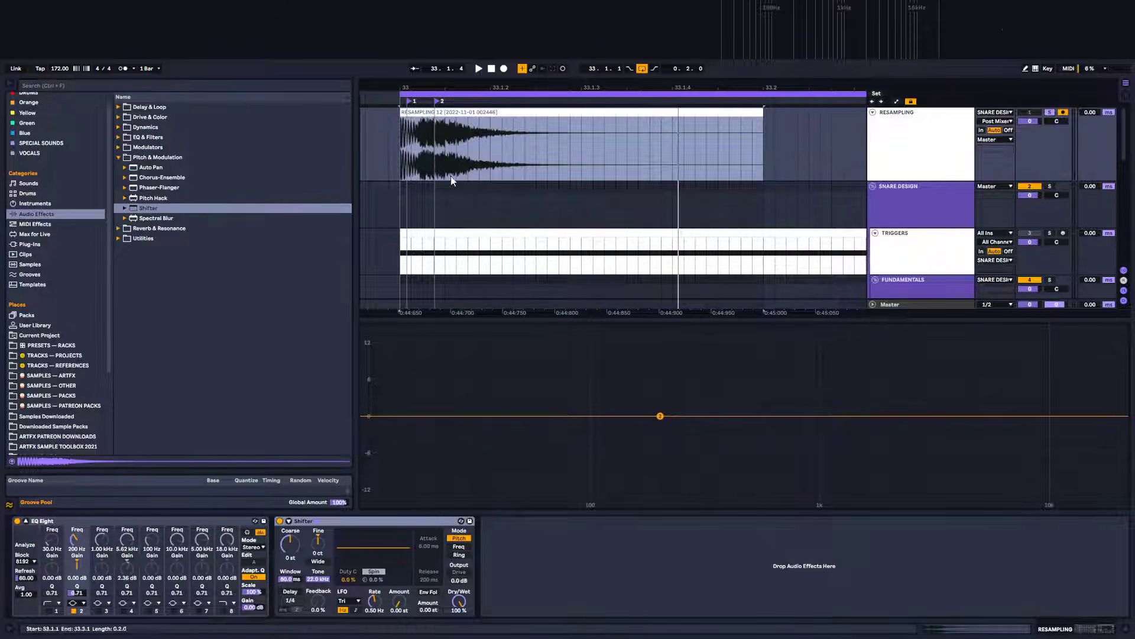
key(space)
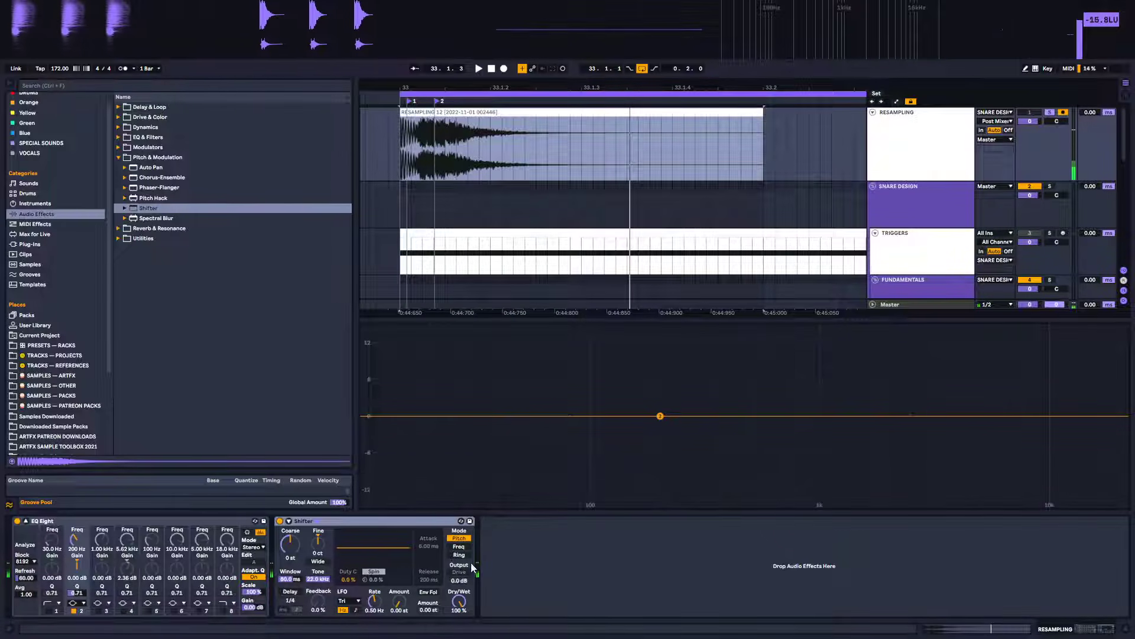
click(460, 547)
key(space)
key(space)
drag(319, 543, 318, 628)
key(space)
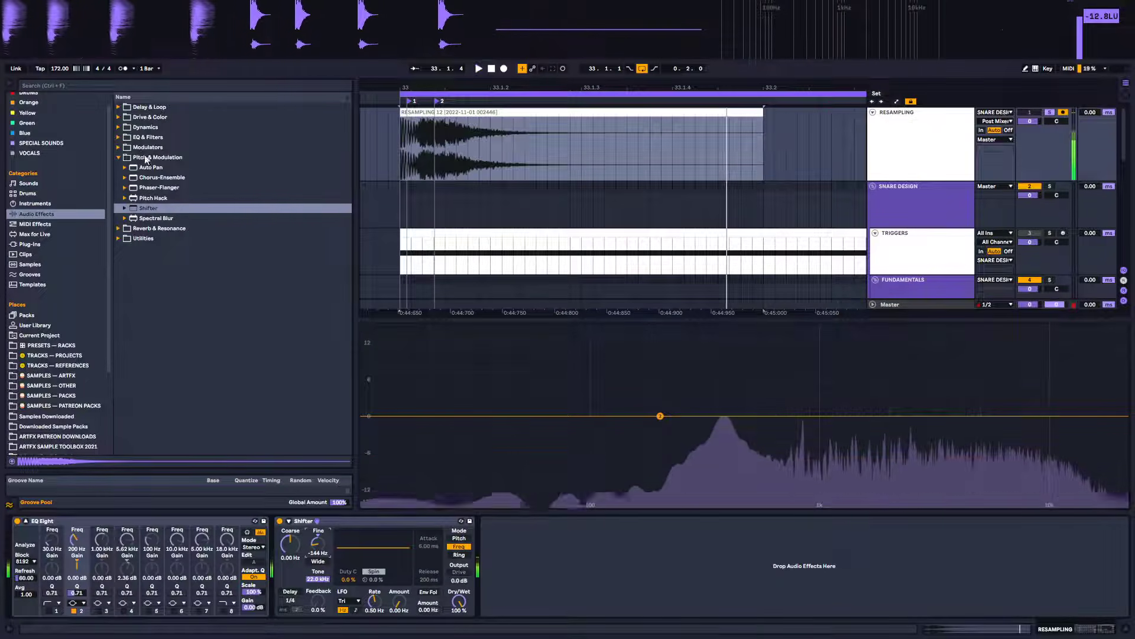
Load Native Instruments Transient Master, set Attack to 23% and Sustain to 29%, then close its window
click(42, 236)
click(30, 244)
scroll(143, 239, down, 2)
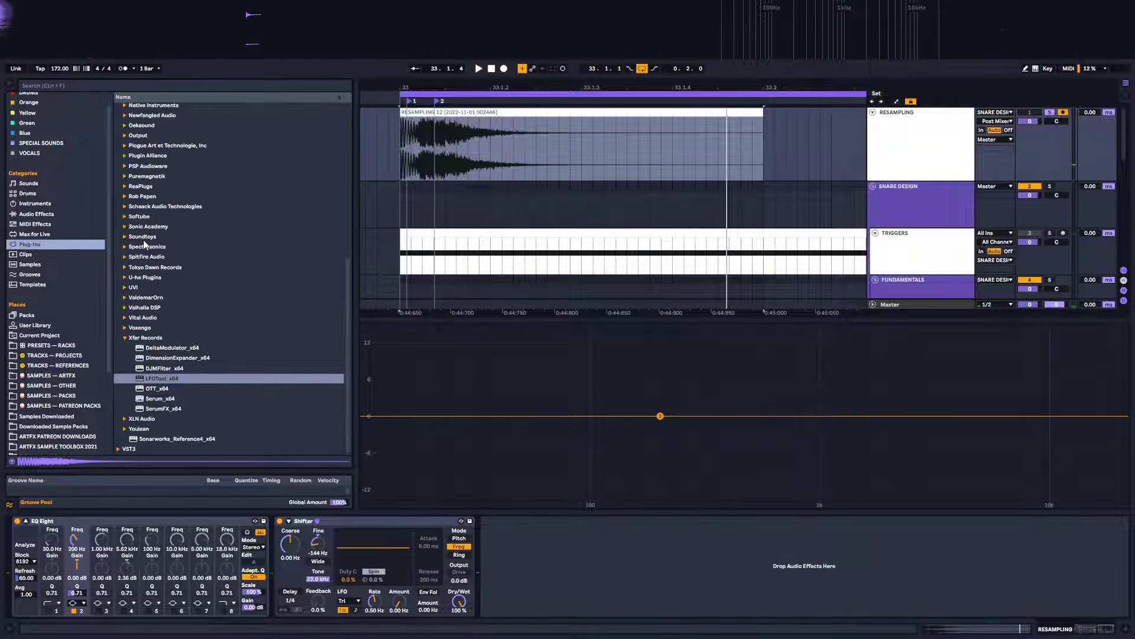
click(124, 337)
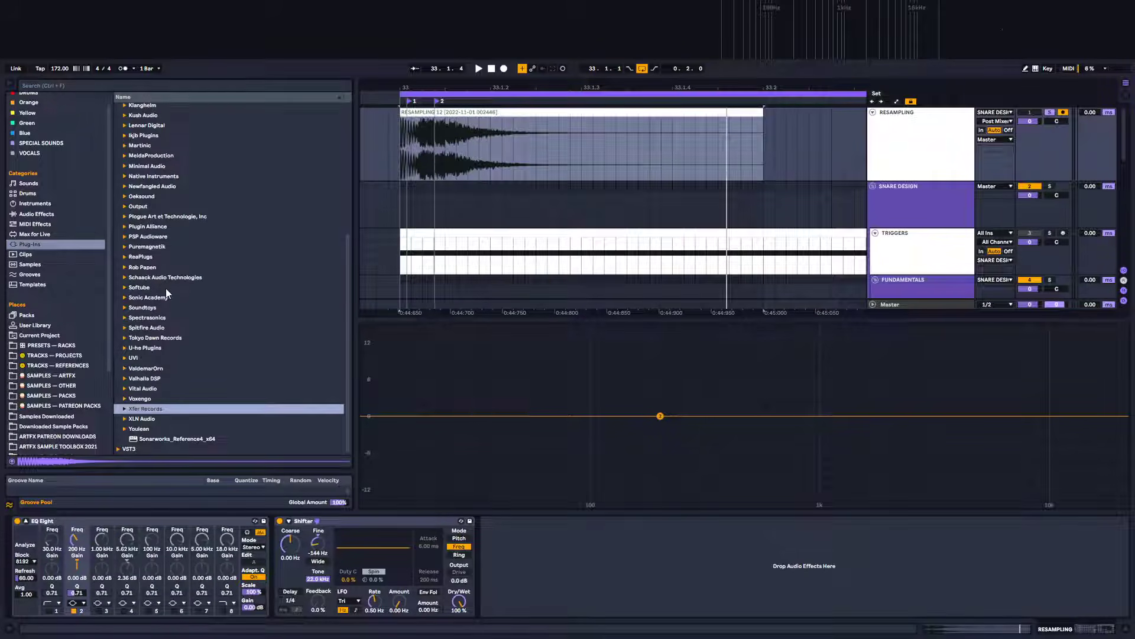
scroll(180, 324, up, 2)
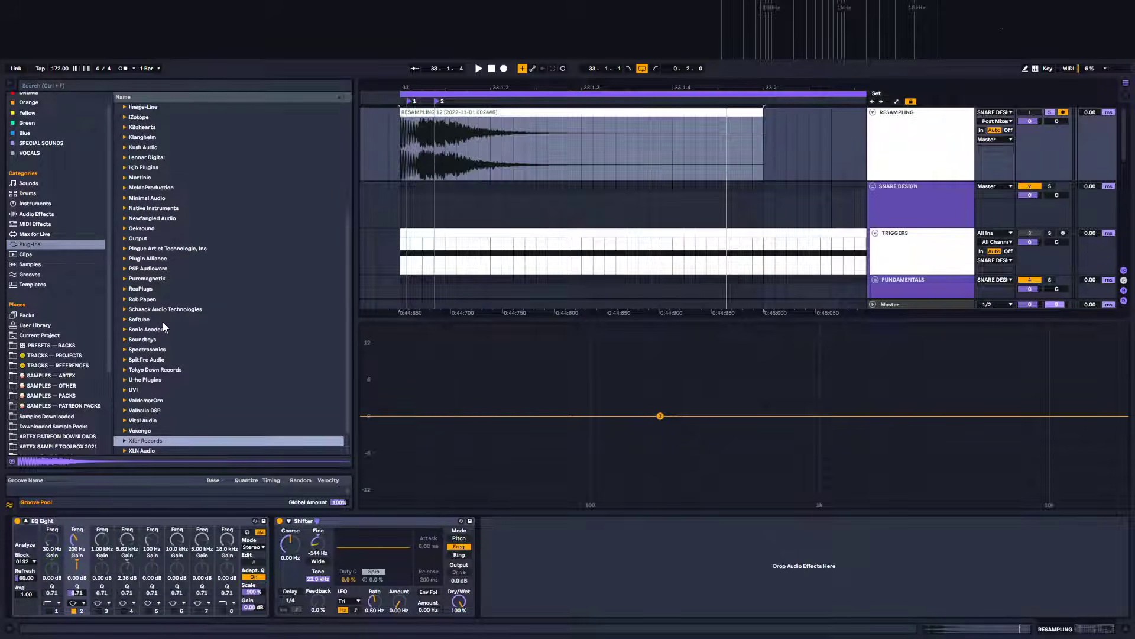
scroll(162, 322, down, 2)
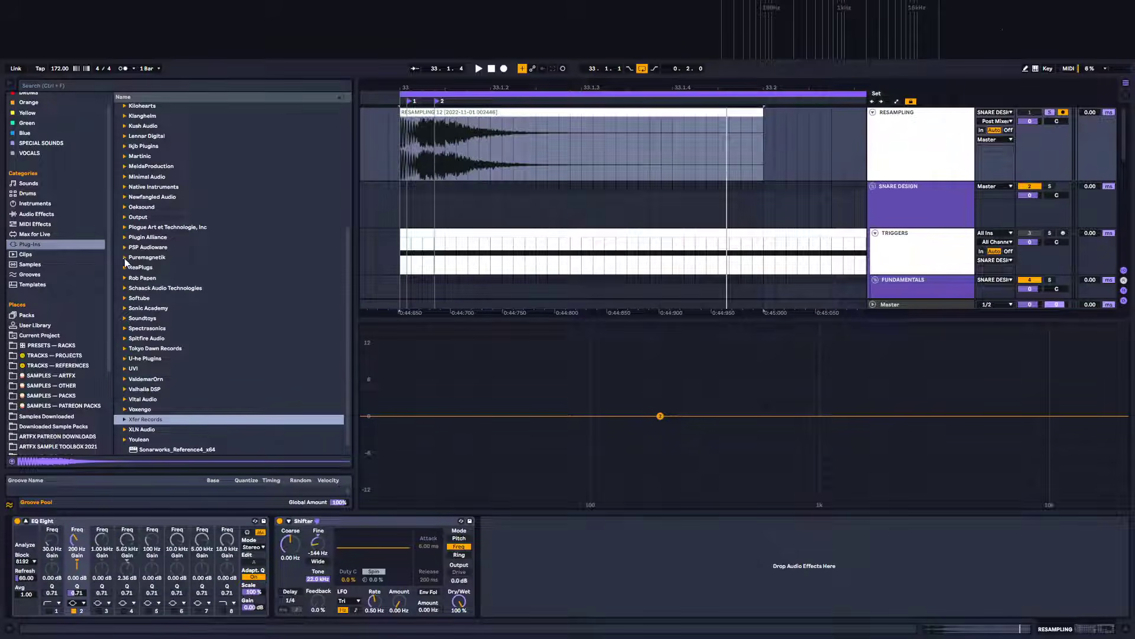
click(122, 187)
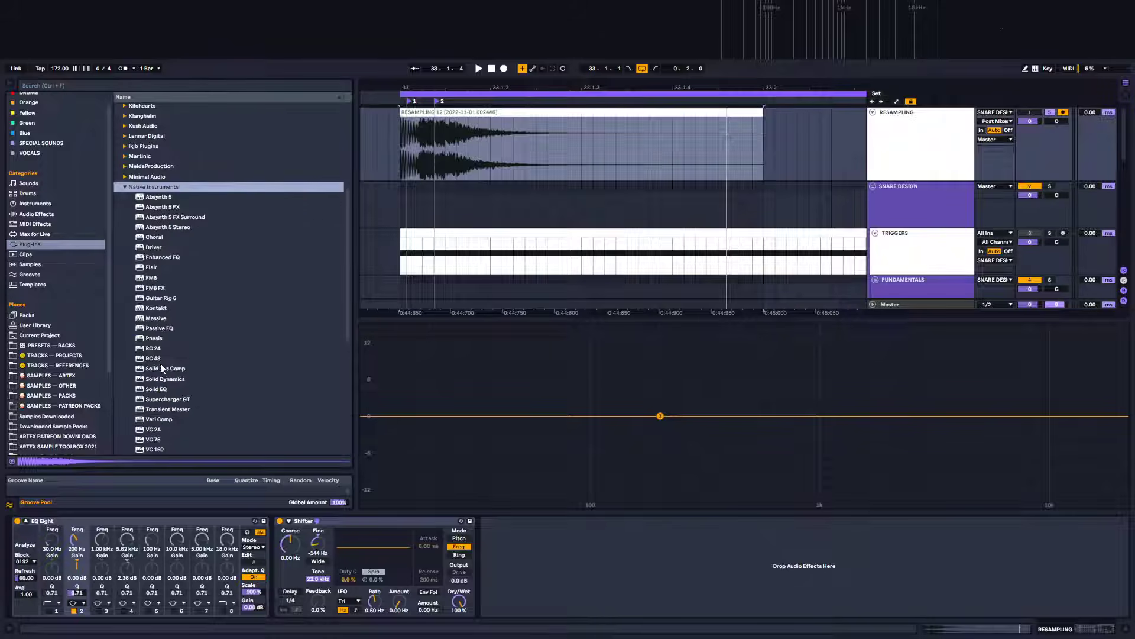
scroll(161, 367, down, 2)
click(160, 347)
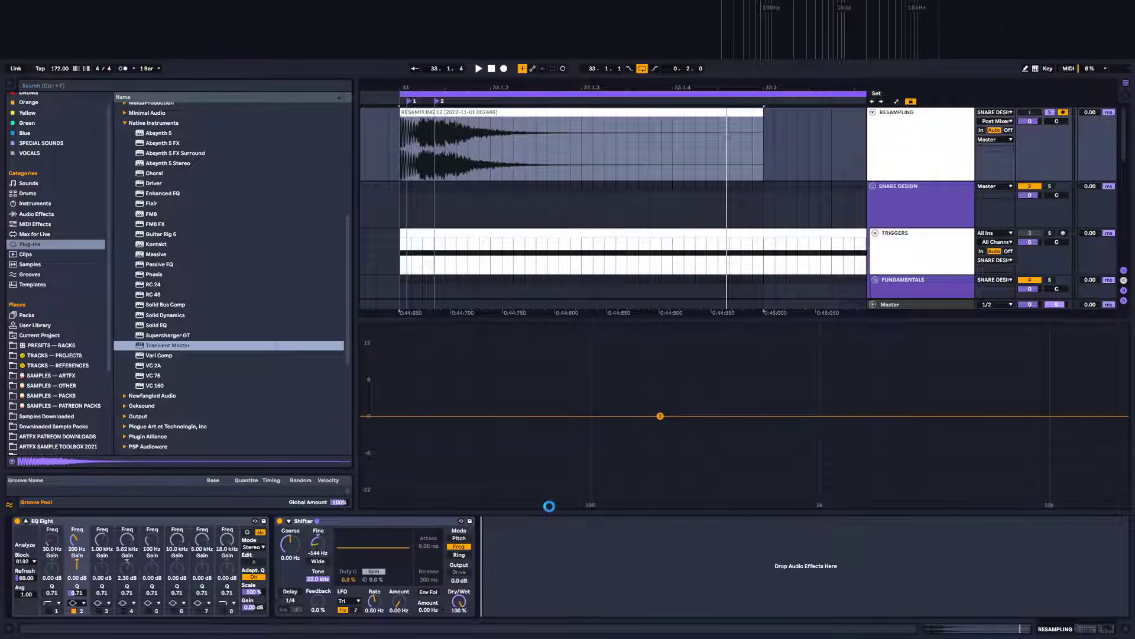
mouse_move(445, 359)
mouse_down()
mouse_move(445, 340)
mouse_move(445, 371)
mouse_up()
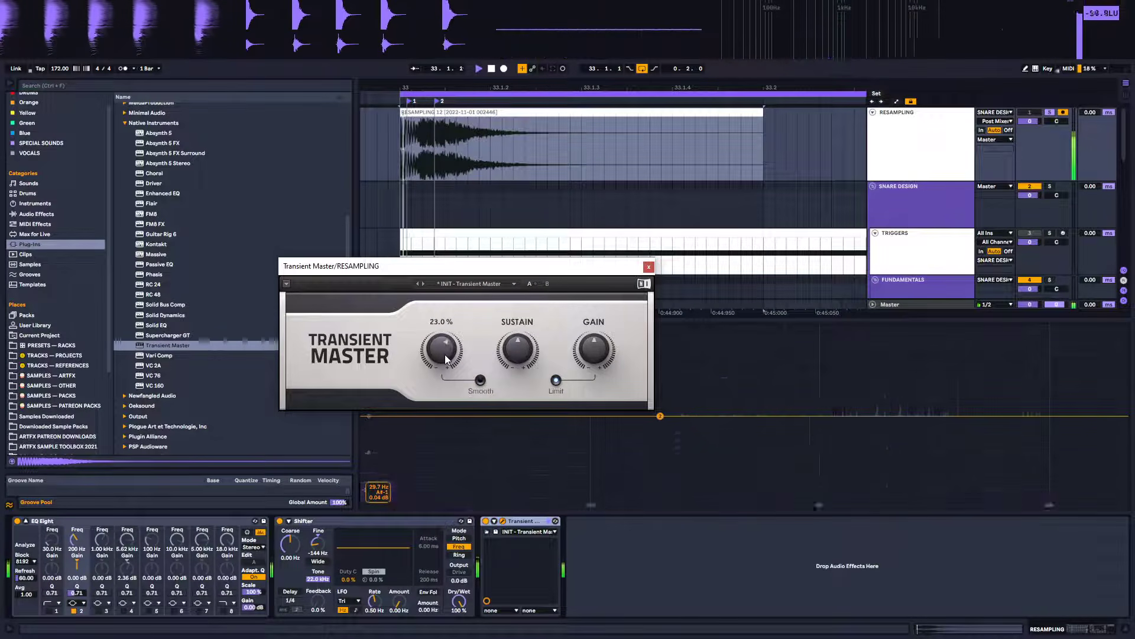
drag(518, 348, 518, 358)
drag(525, 353, 530, 353)
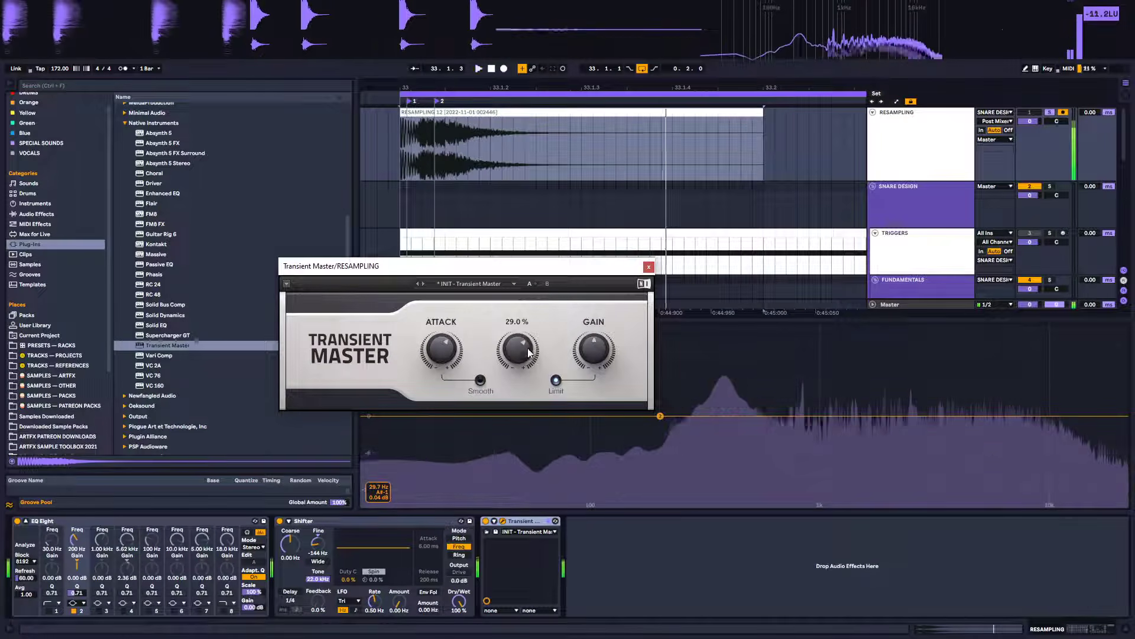
click(649, 266)
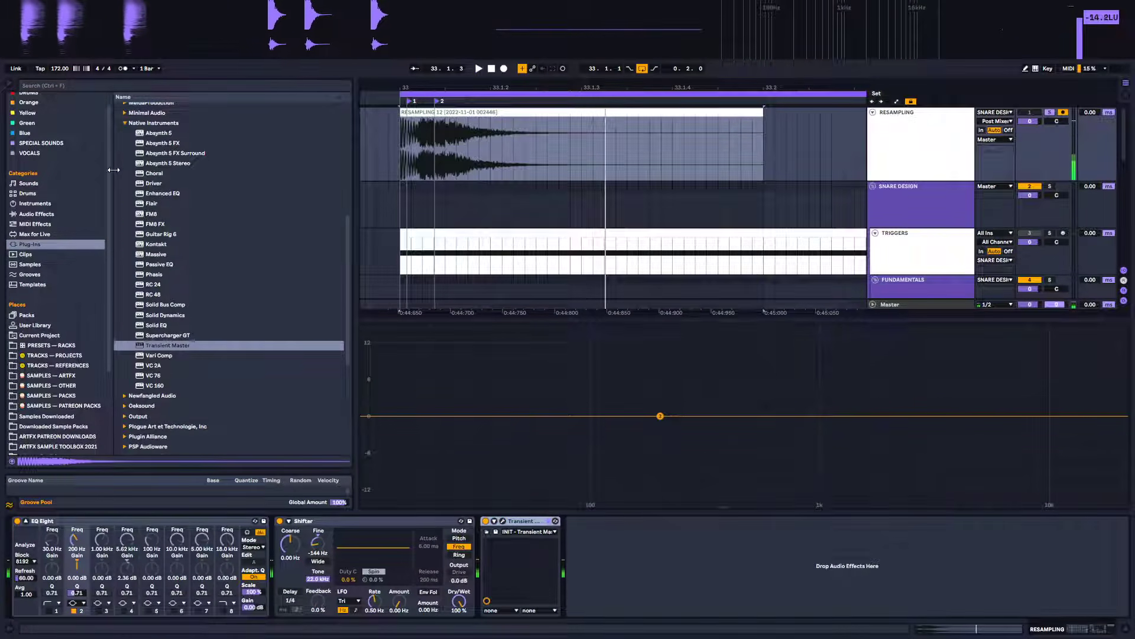
Load FabFilter Pro-Q 3 from the VST3 plug-ins onto the Resampling track
click(125, 123)
scroll(203, 274, up, 3)
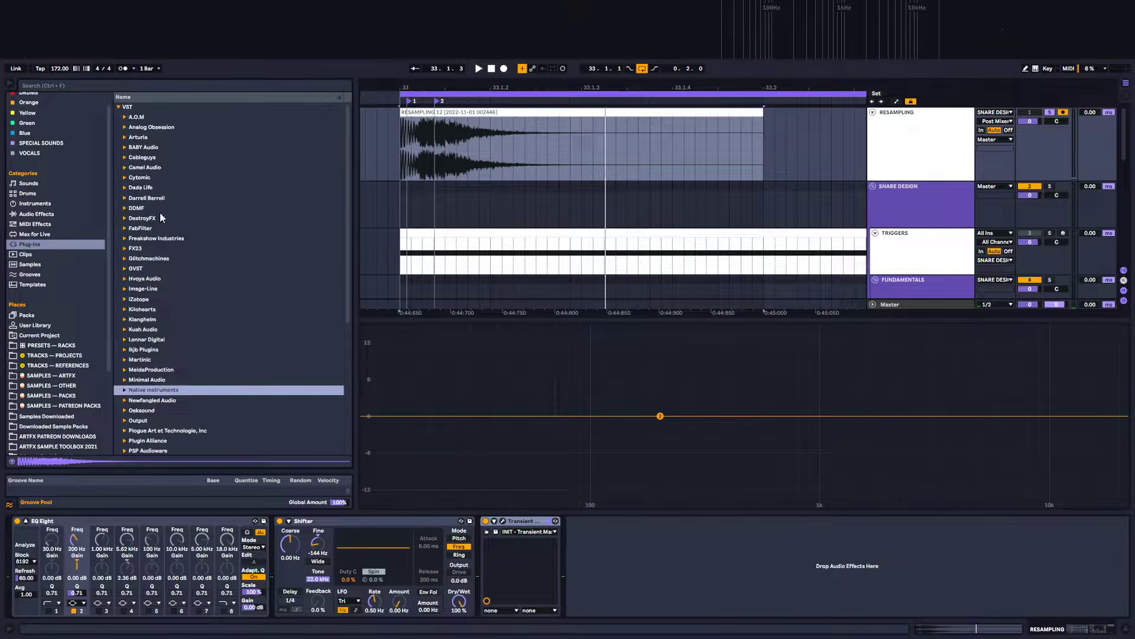
click(119, 107)
click(119, 116)
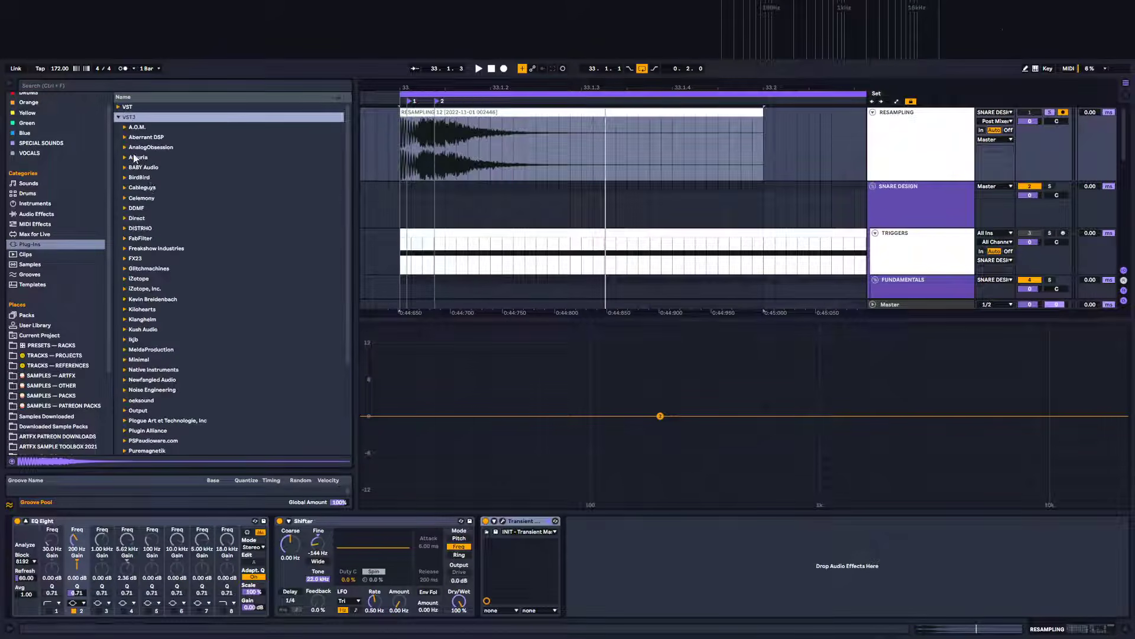
click(126, 239)
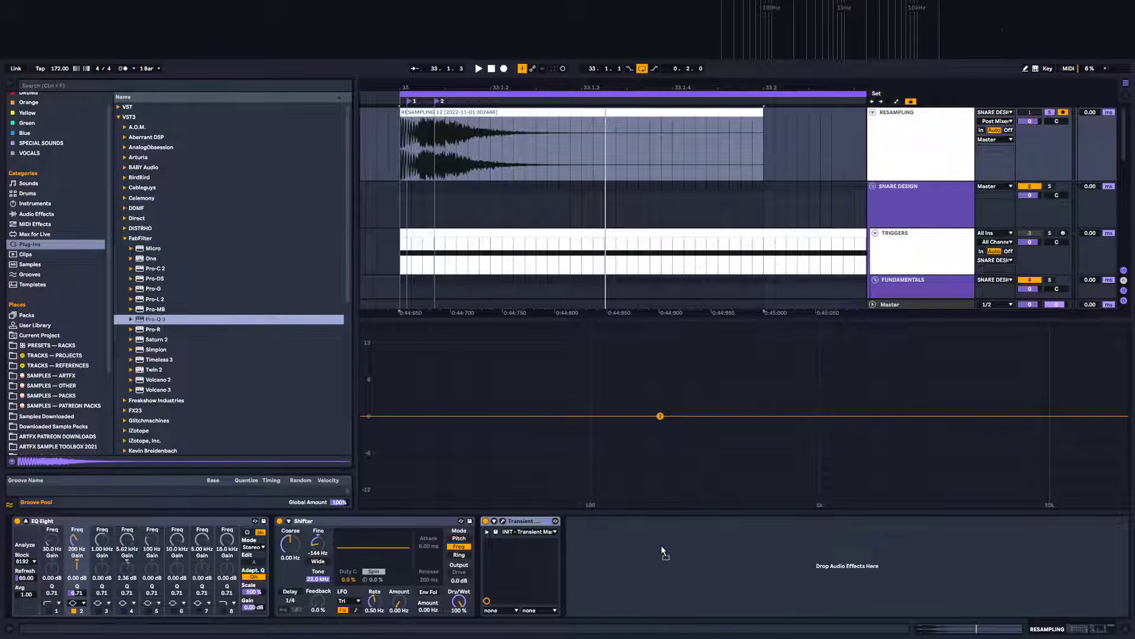
drag(446, 175, 898, 156)
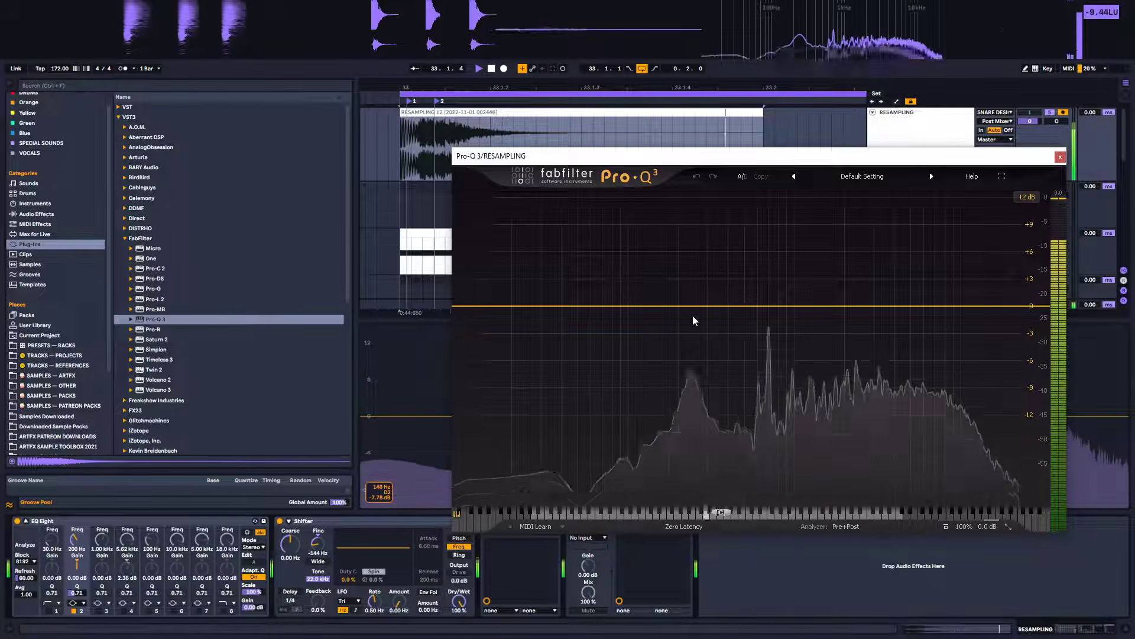
In Pro-Q 3, add a low cut near 100 Hz and a narrow bell band near 235 Hz with Q about 5.3
drag(480, 308, 628, 307)
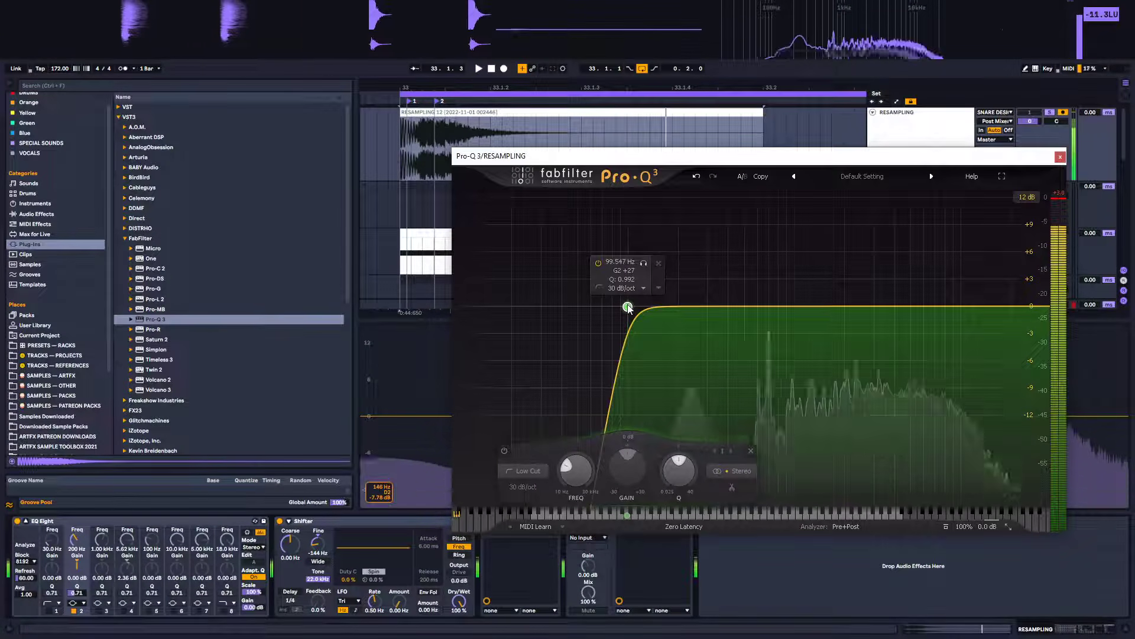
drag(682, 307, 688, 290)
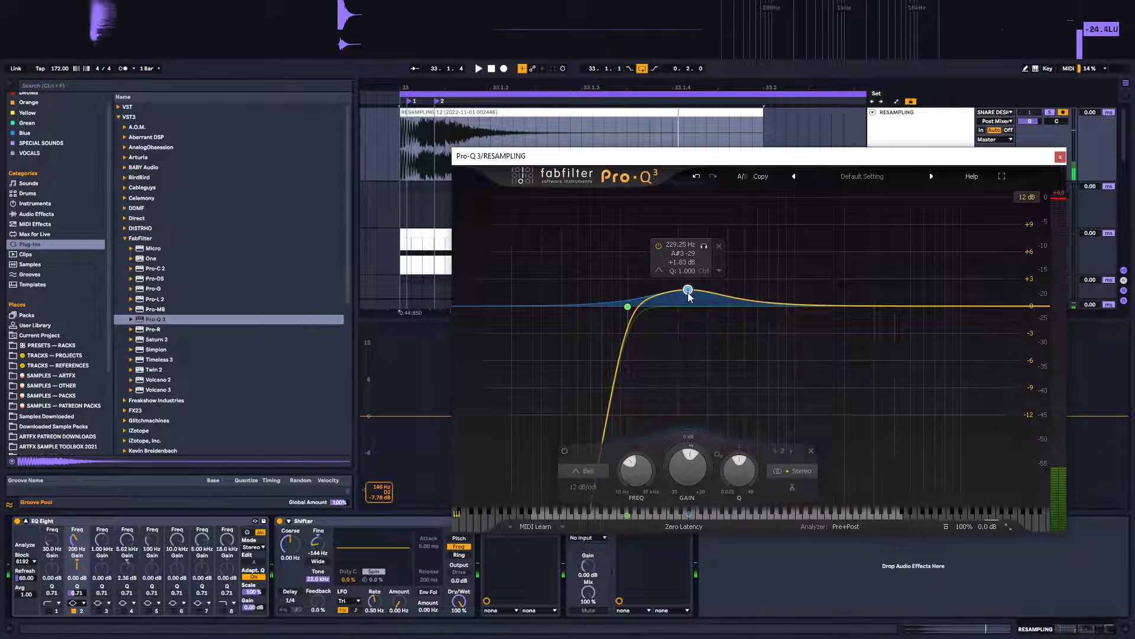
right_click(688, 292)
click(734, 326)
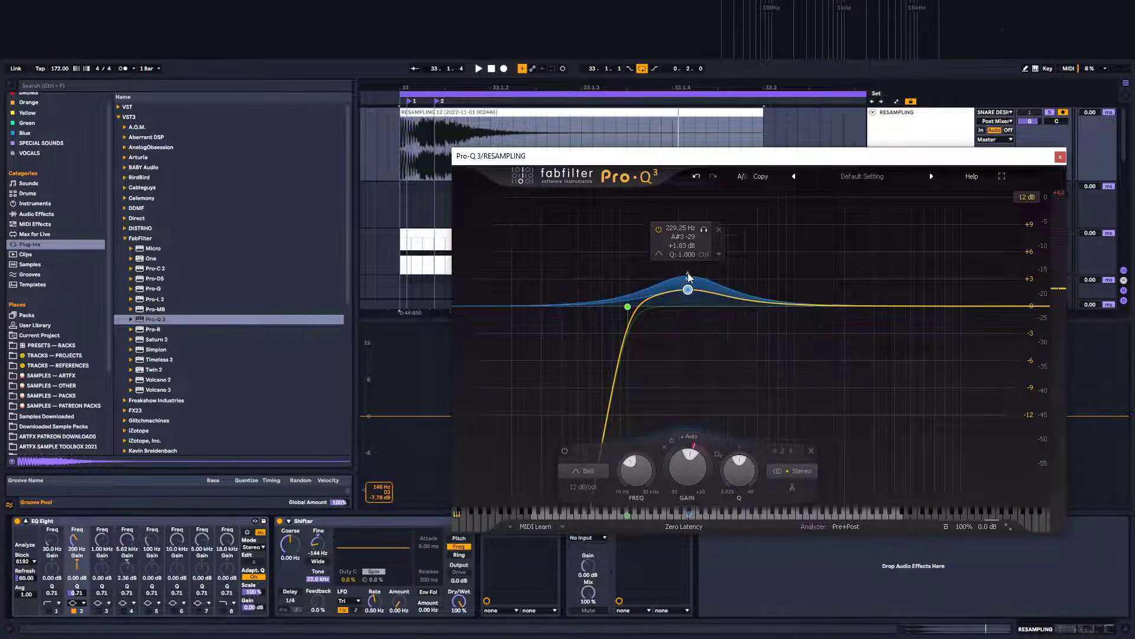
drag(690, 296, 693, 334)
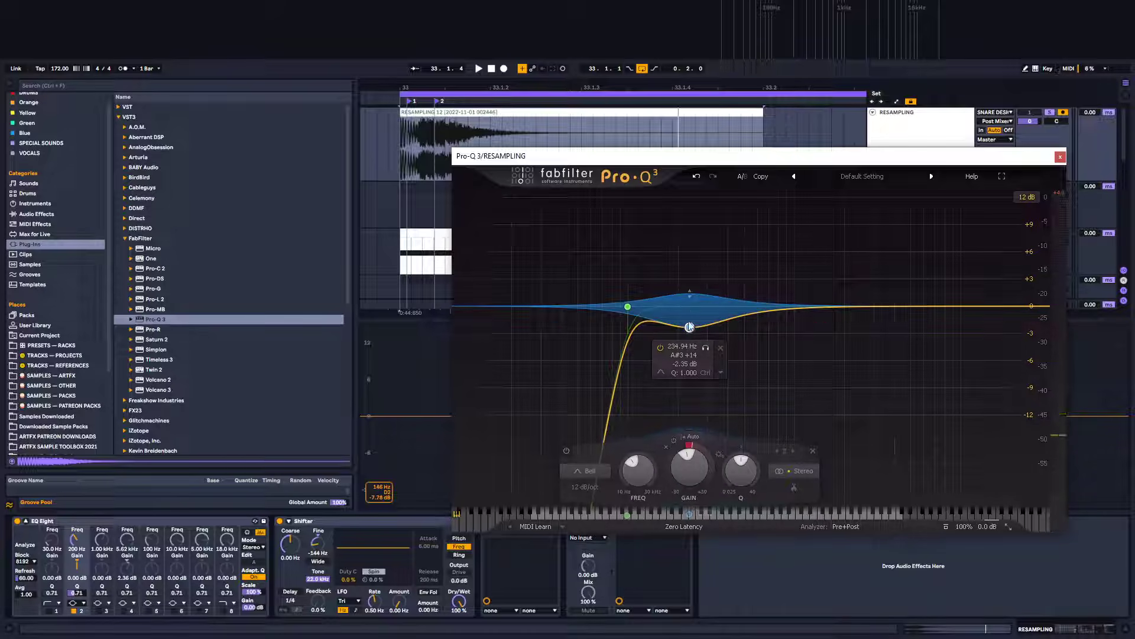
scroll(690, 322, up, 5)
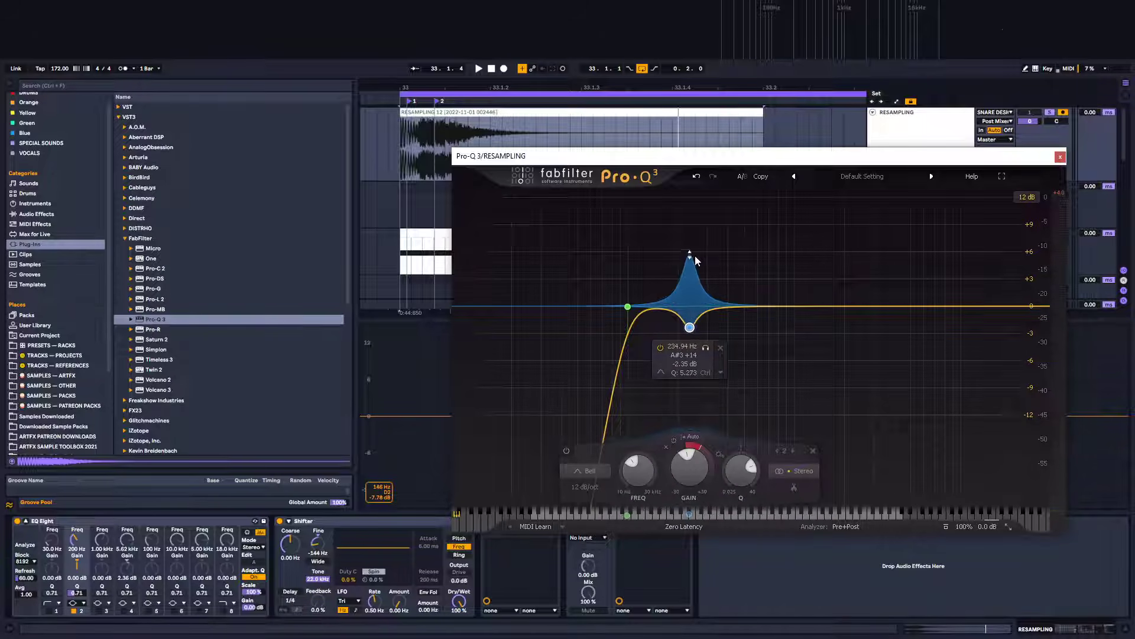
Sweep the bell band's gain while auditioning, settling on a cut of about -22.4 dB near 247 Hz
drag(694, 318, 695, 387)
drag(692, 306, 697, 260)
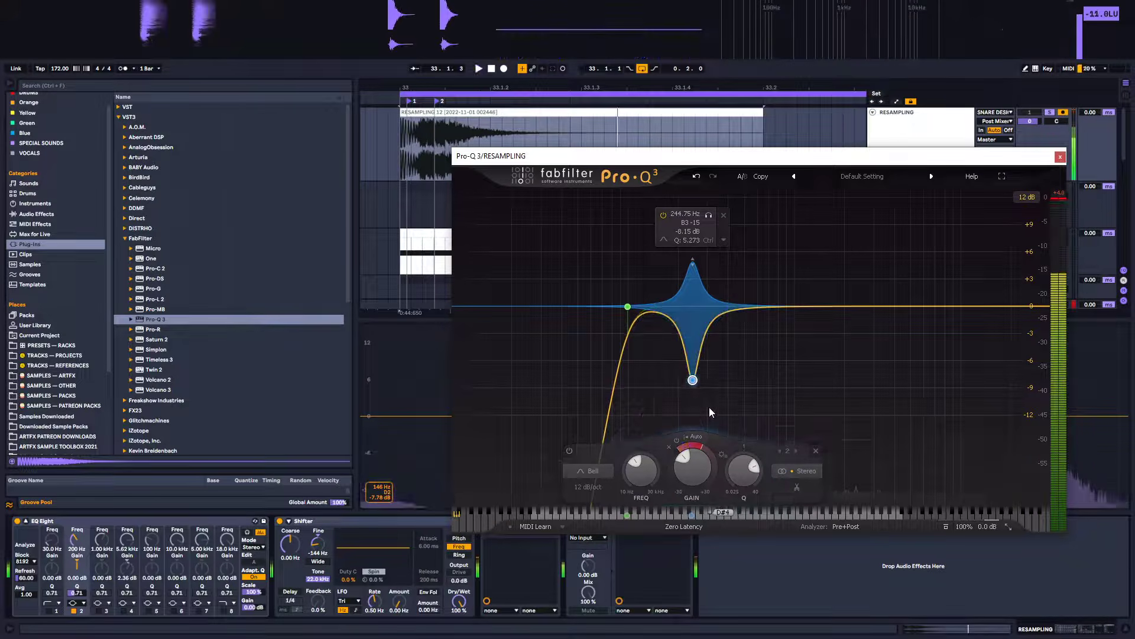
drag(692, 379, 696, 225)
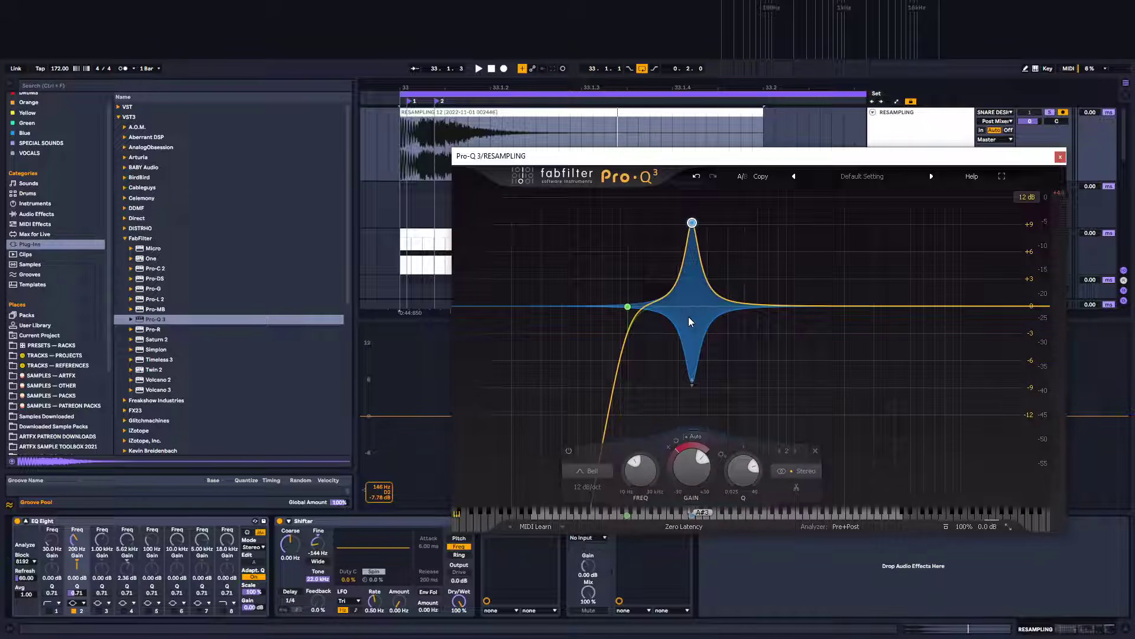
key(space)
mouse_move(691, 274)
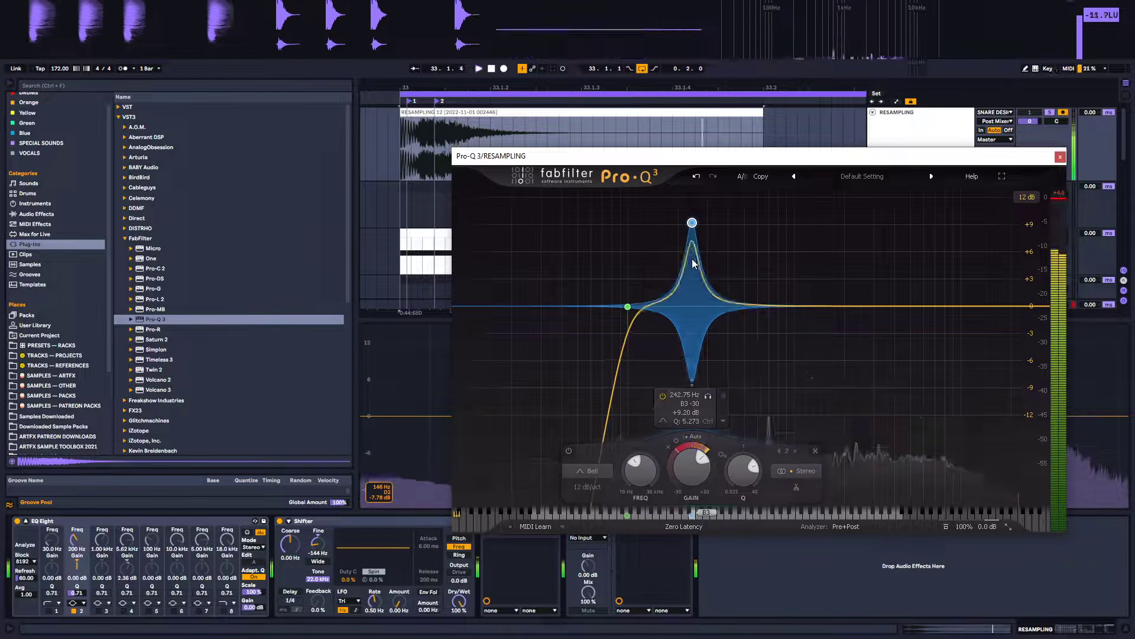
drag(694, 385, 695, 201)
drag(692, 277, 695, 341)
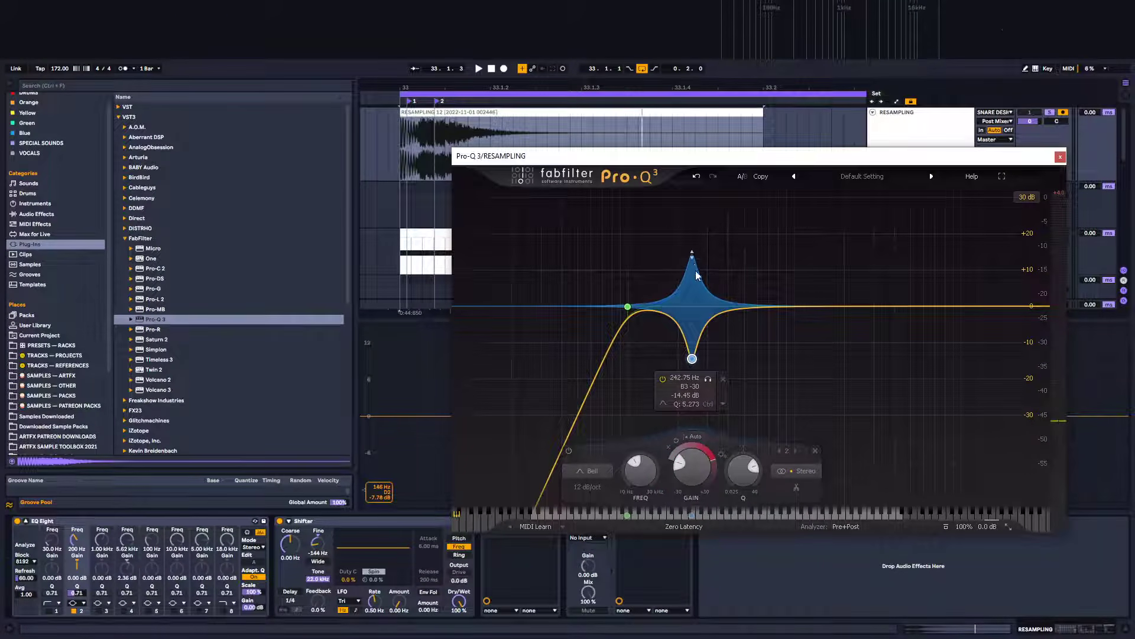
drag(692, 359, 694, 381)
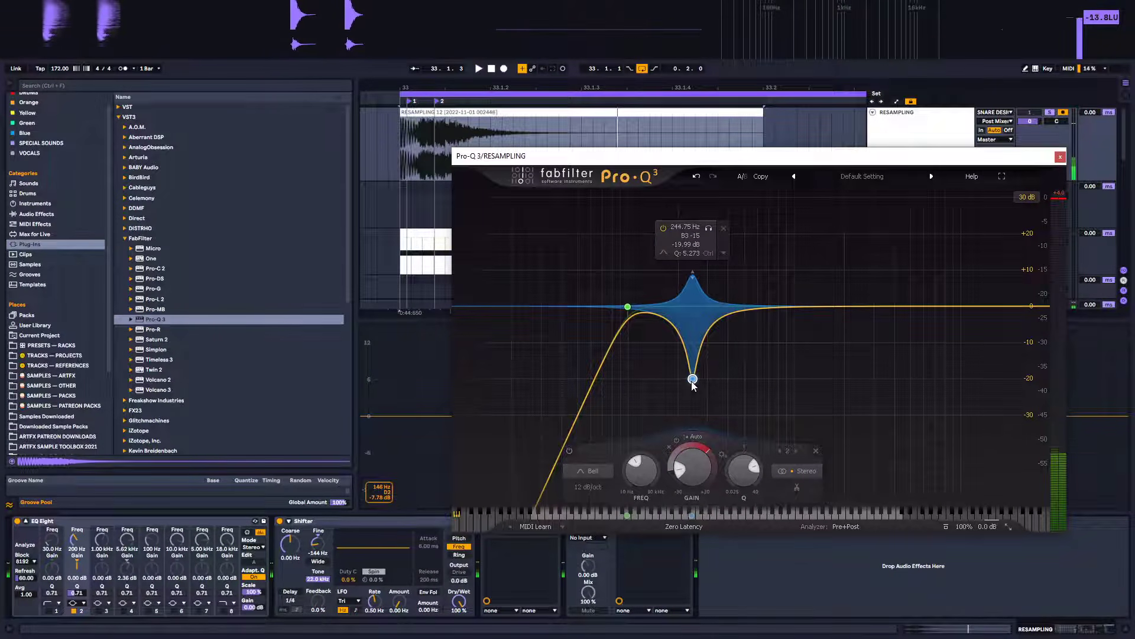
drag(696, 396, 696, 397)
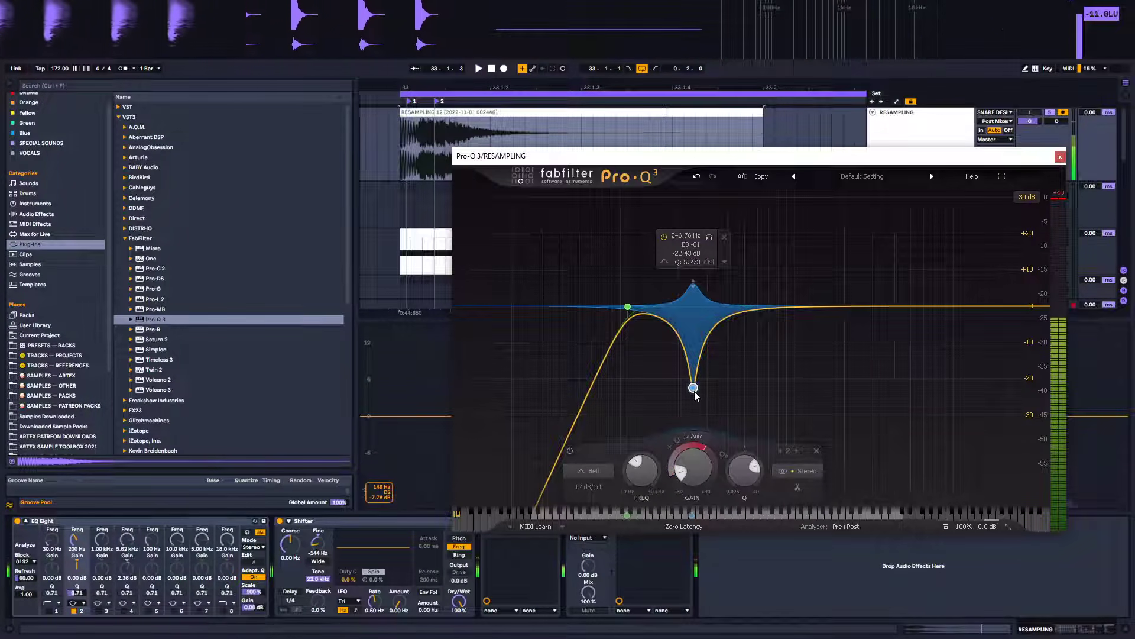
Move the low cut up to about 159 Hz and steepen it to 36 dB/oct
drag(629, 308, 661, 308)
scroll(662, 311, up, 3)
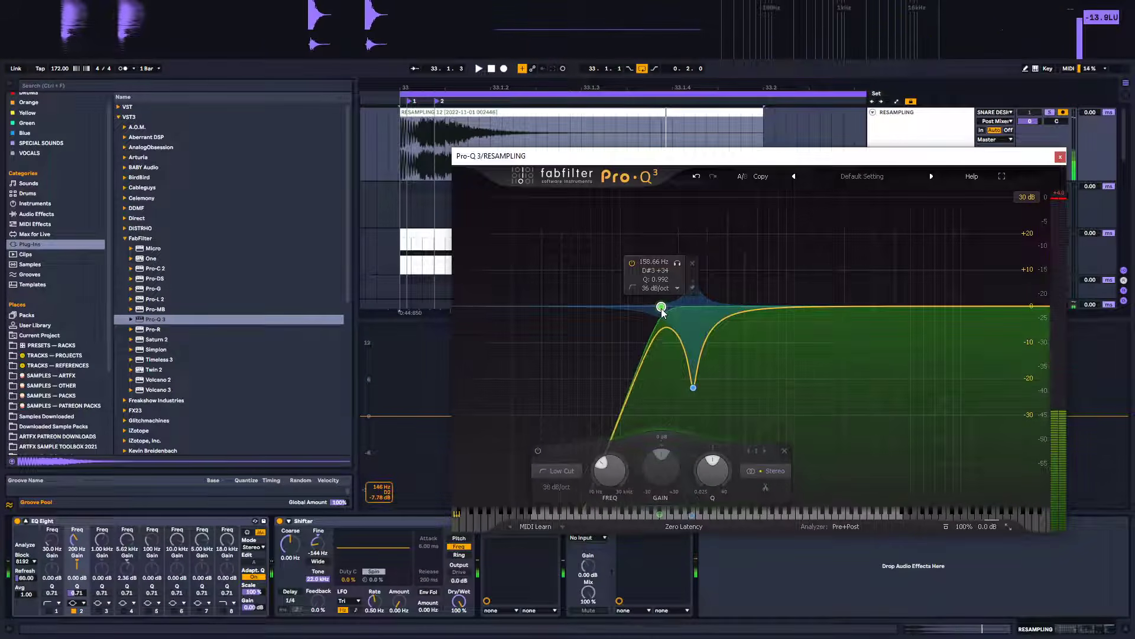
Add a dynamic bell band near 686 Hz in Pro-Q 3 and narrow its Q to about 18.4
scroll(662, 310, down, 4)
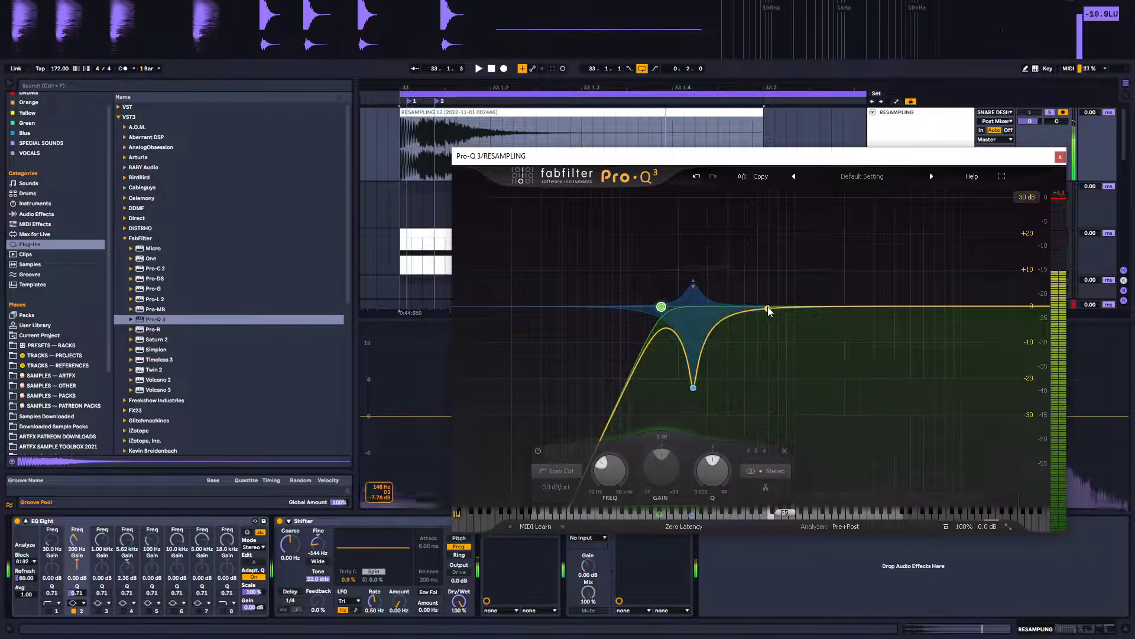
click(768, 306)
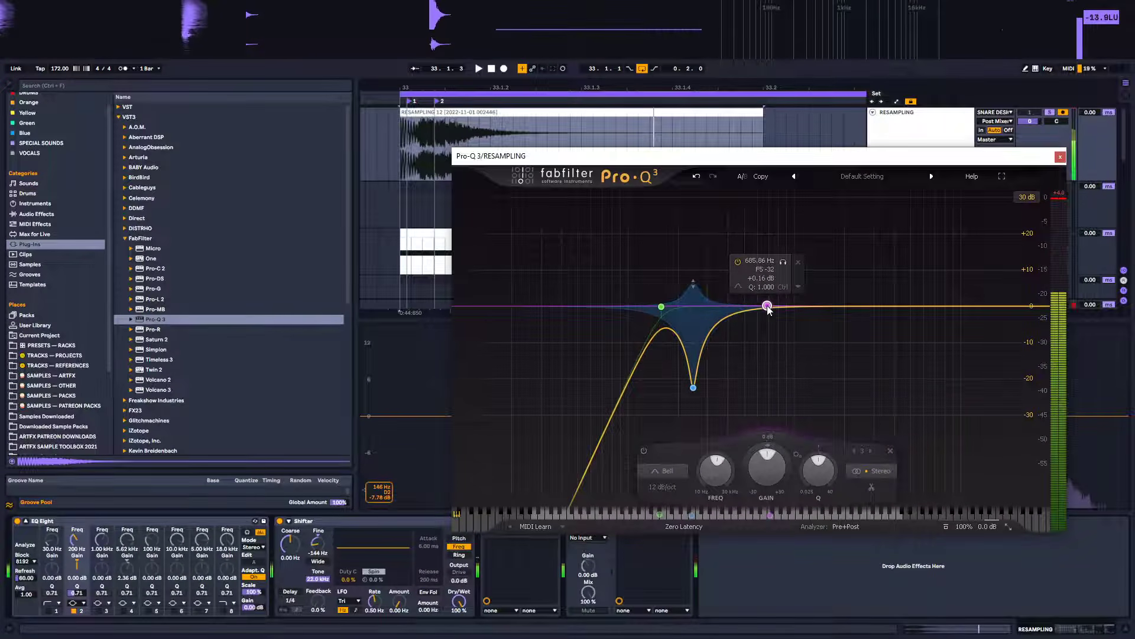
right_click(768, 306)
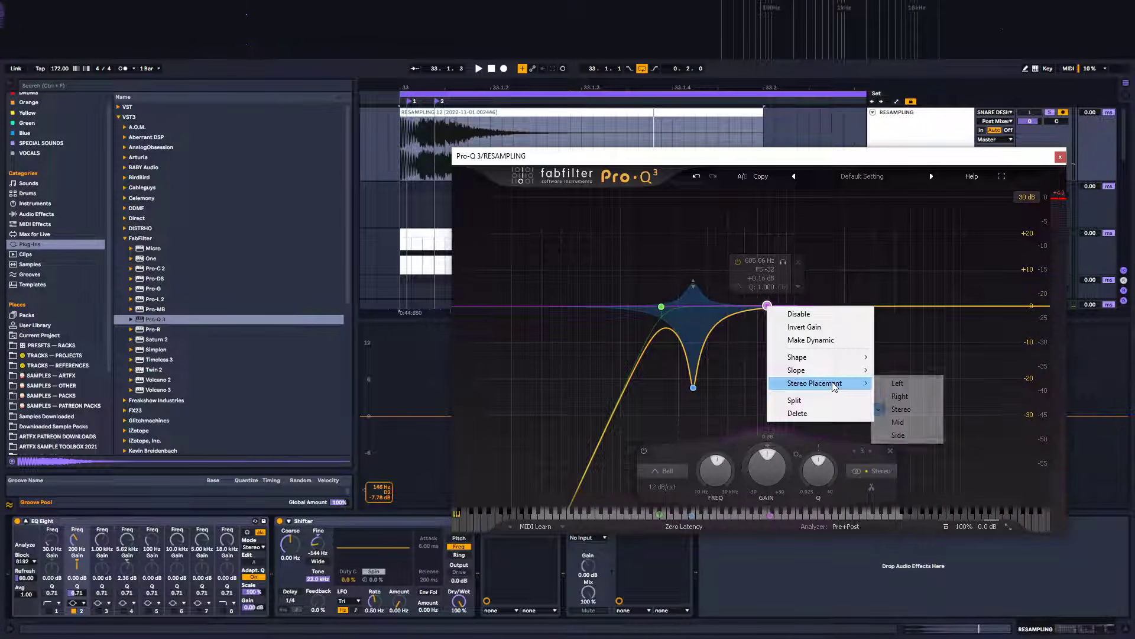
click(815, 340)
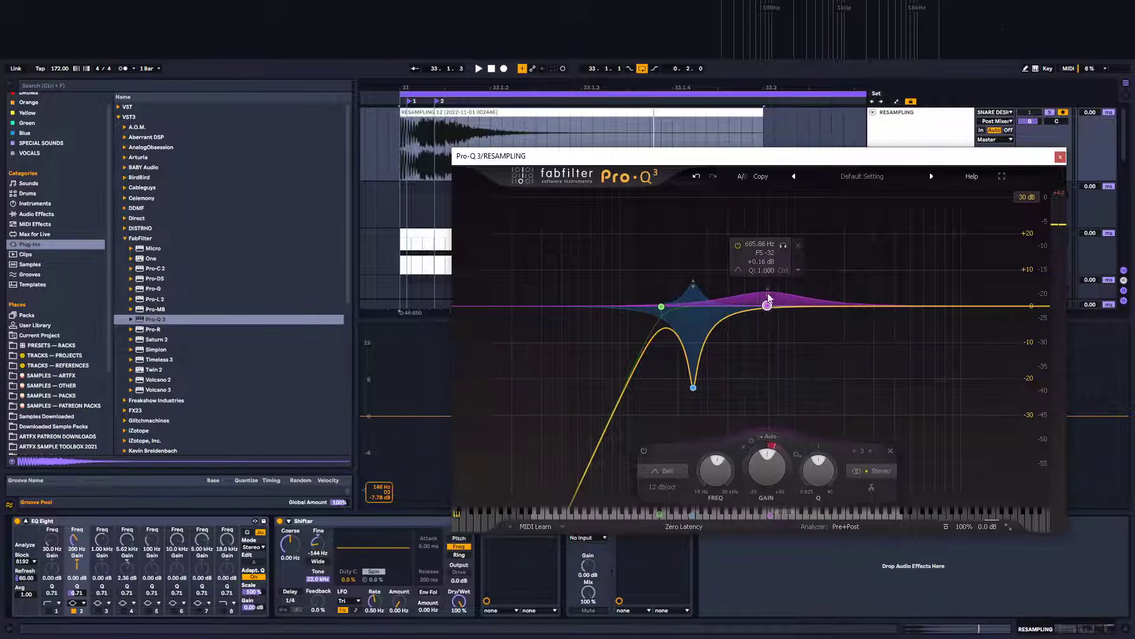
scroll(775, 265, up, 10)
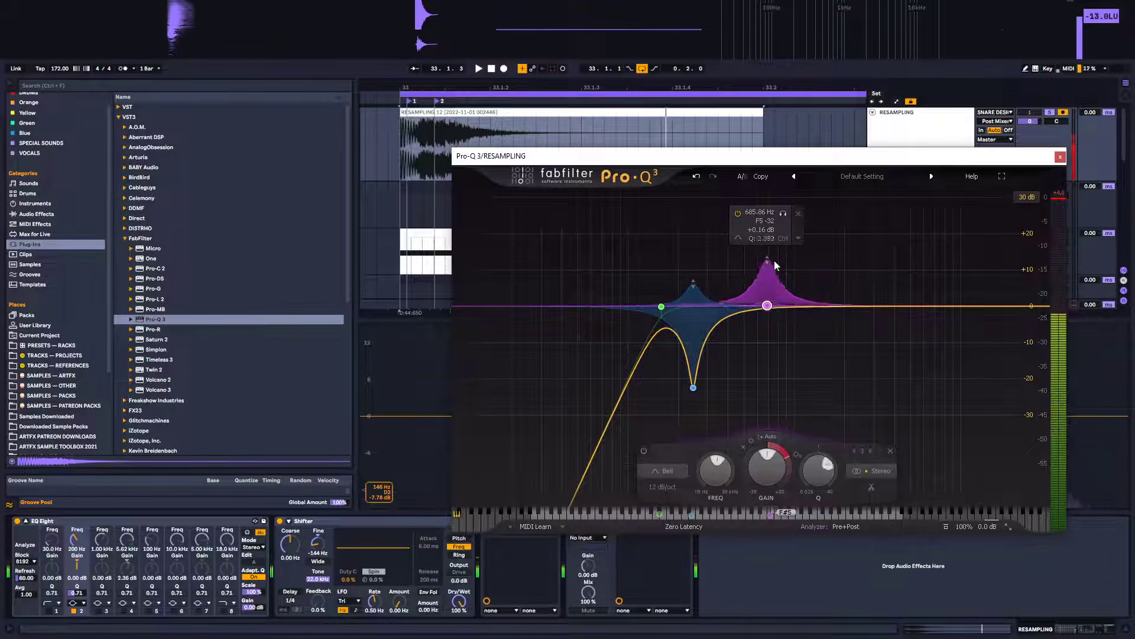
scroll(775, 263, down, 1)
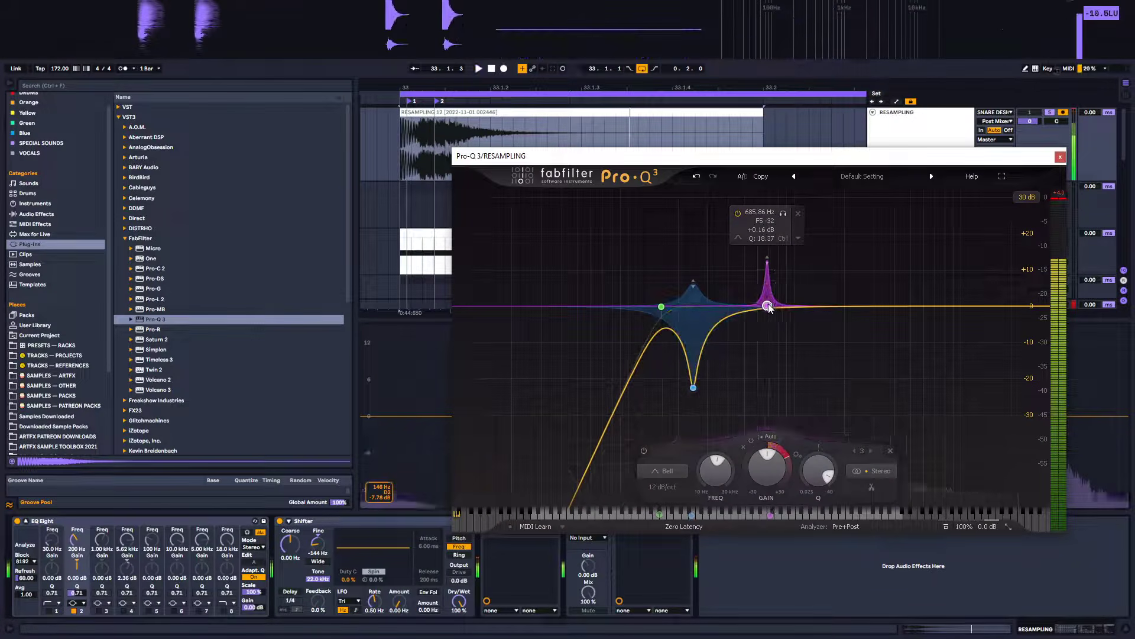
Sweep the narrow band's gain while auditioning, settling on a dynamic cut of about -17 dB near 700 Hz
drag(769, 306, 781, 404)
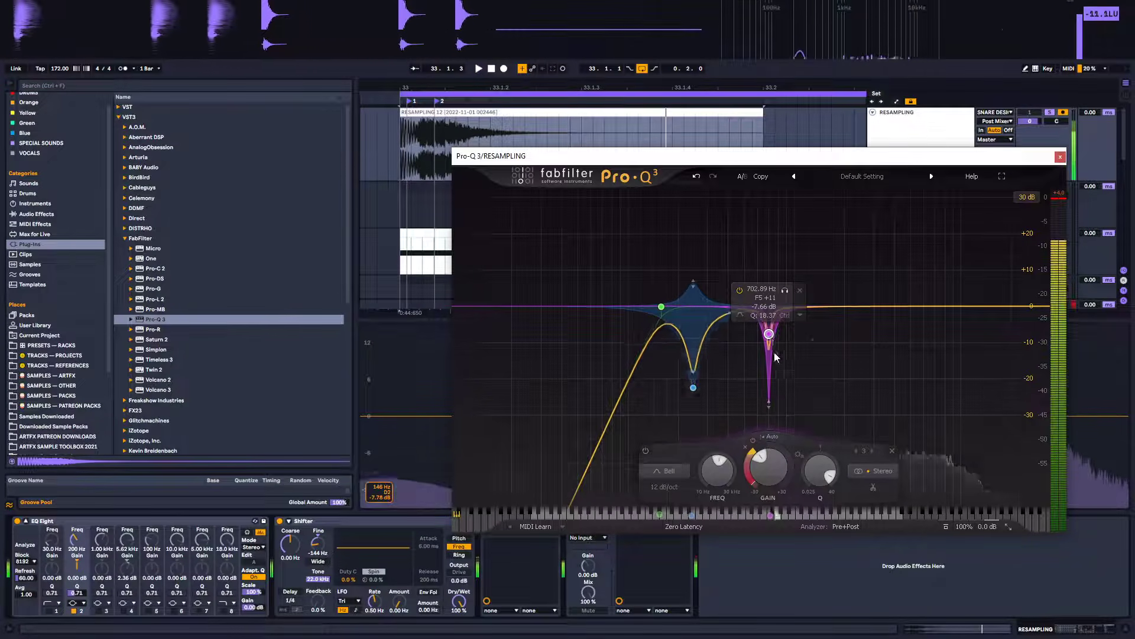
drag(770, 331, 770, 253)
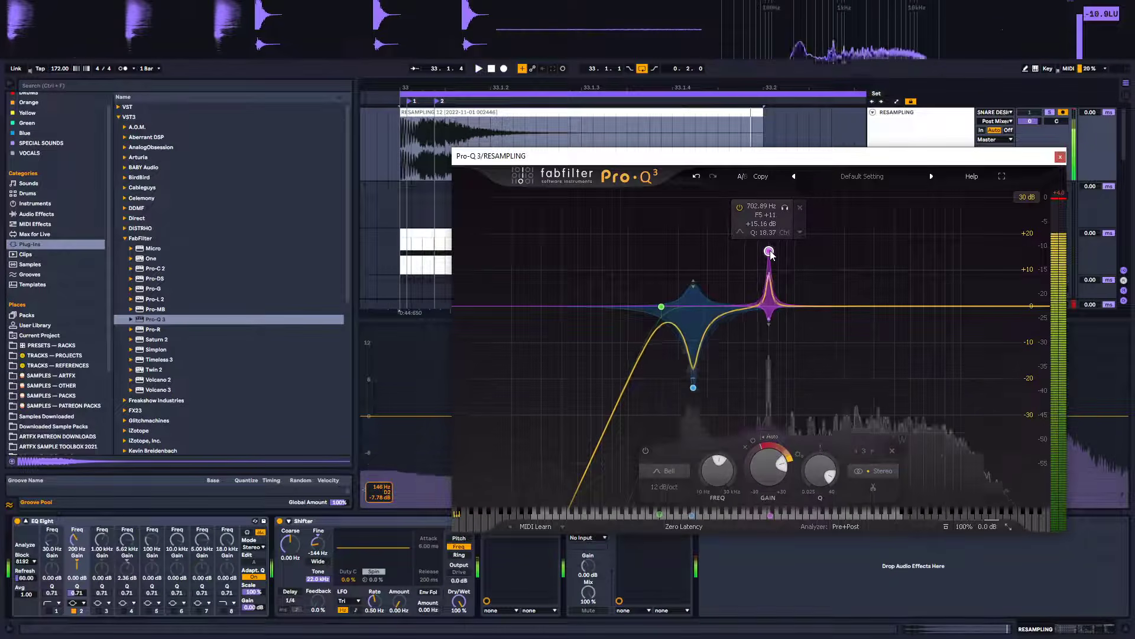
drag(769, 320, 773, 364)
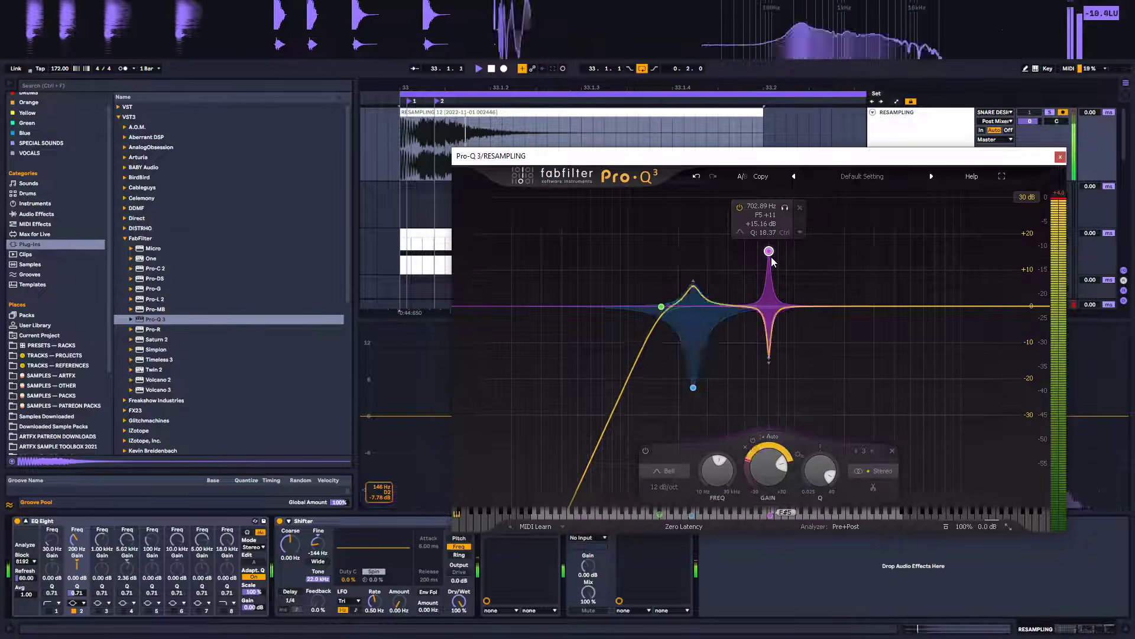
drag(771, 362, 777, 279)
key(space)
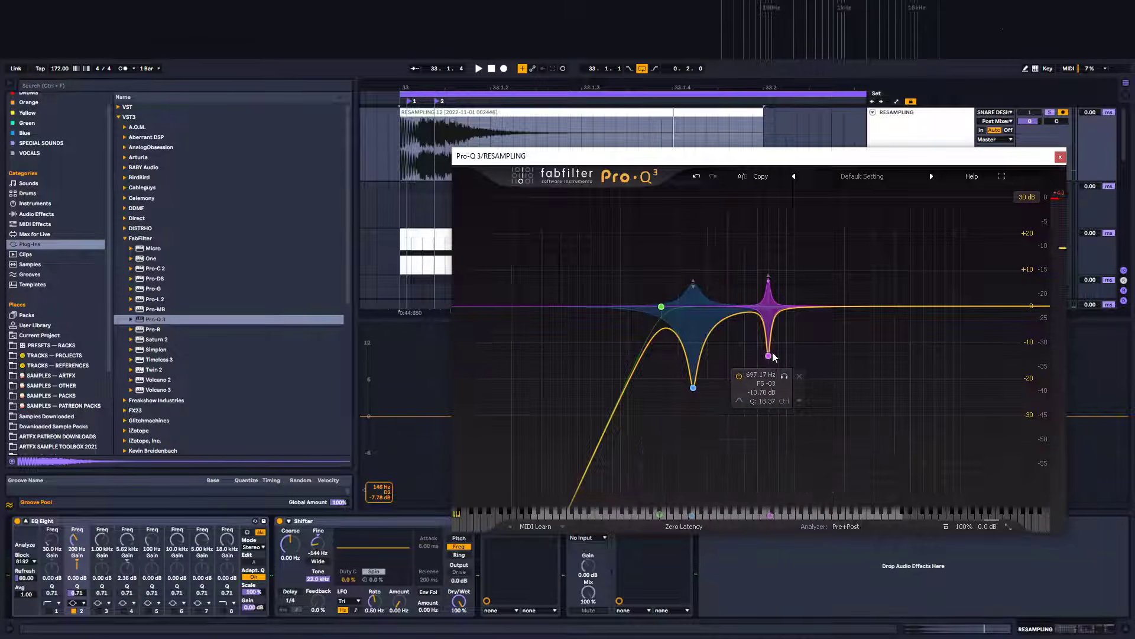
key(space)
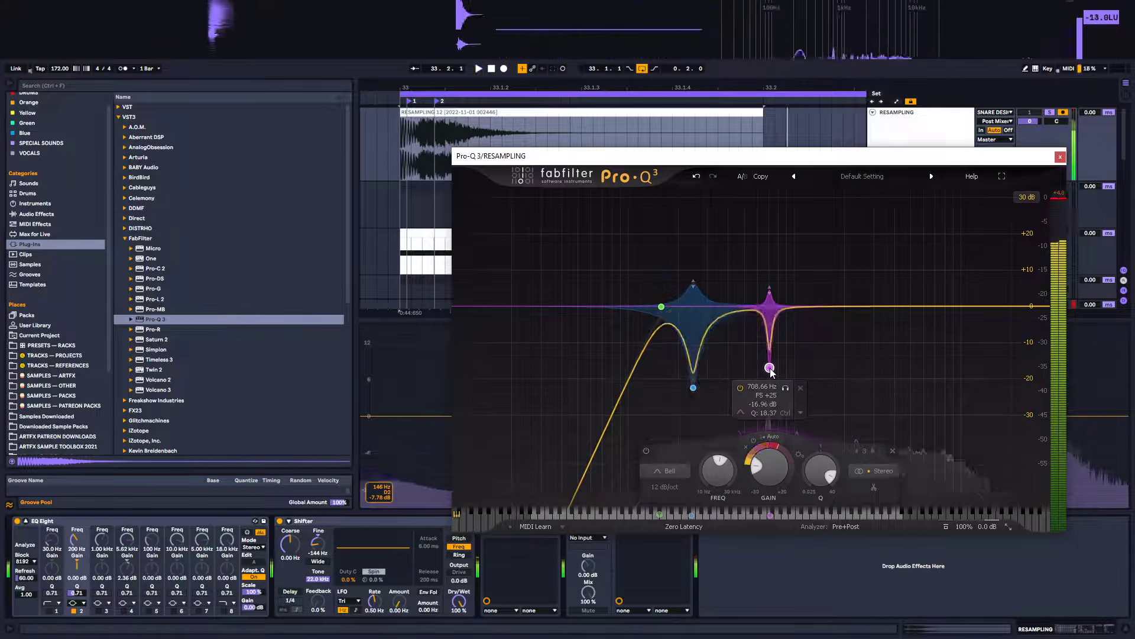
drag(770, 374, 771, 375)
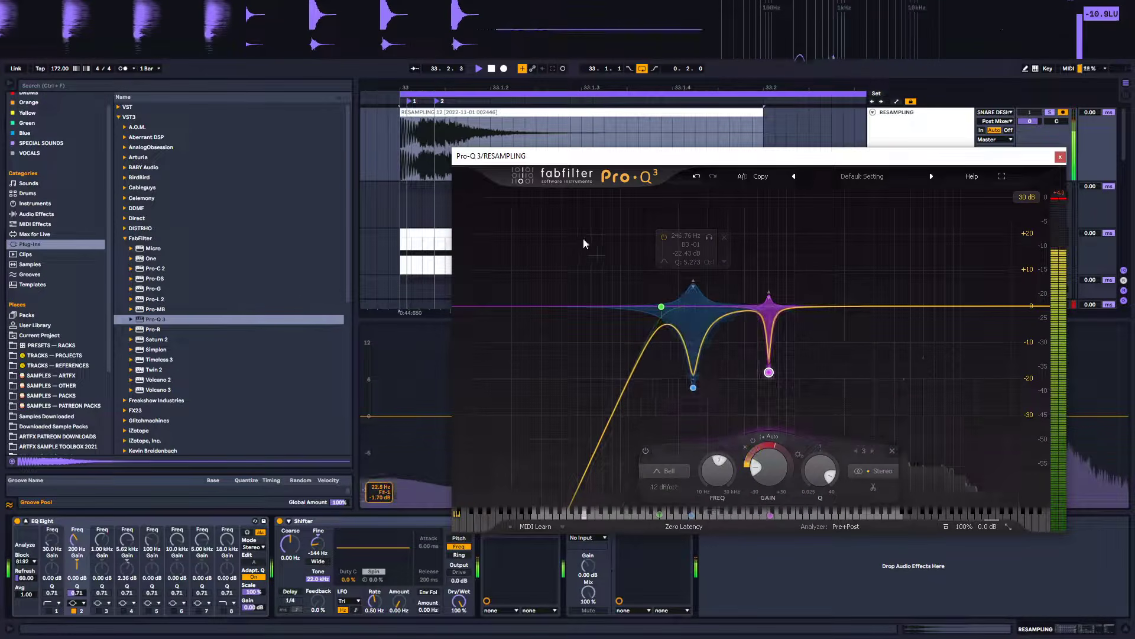
Reposition the Pro-Q 3 window and switch the device off and on to compare the processing
drag(627, 159, 629, 110)
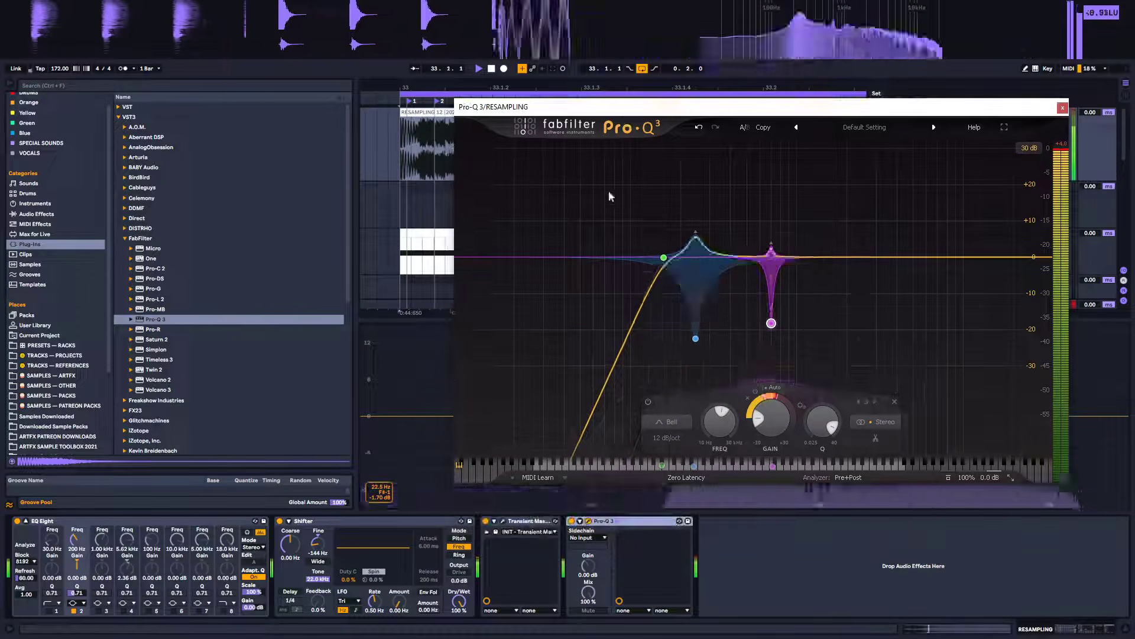
click(572, 522)
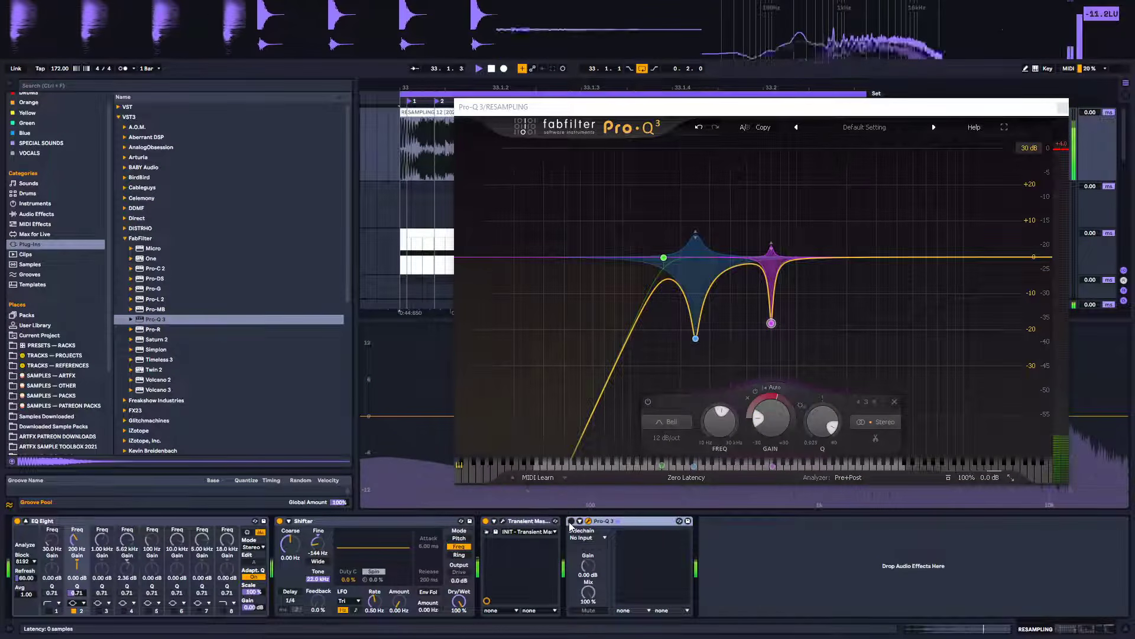
click(571, 521)
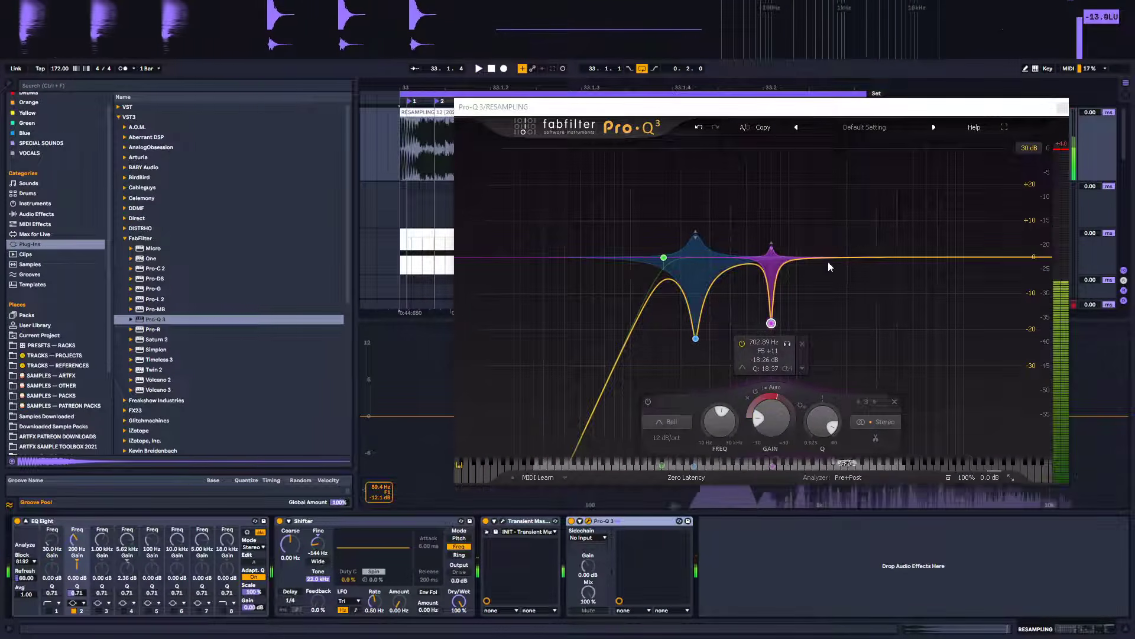
Add another dynamic bell band and move it up to around 19 kHz with about -7.5 dB of cut
mouse_move(826, 260)
mouse_down()
mouse_move(830, 286)
mouse_move(819, 254)
mouse_move(824, 281)
mouse_up()
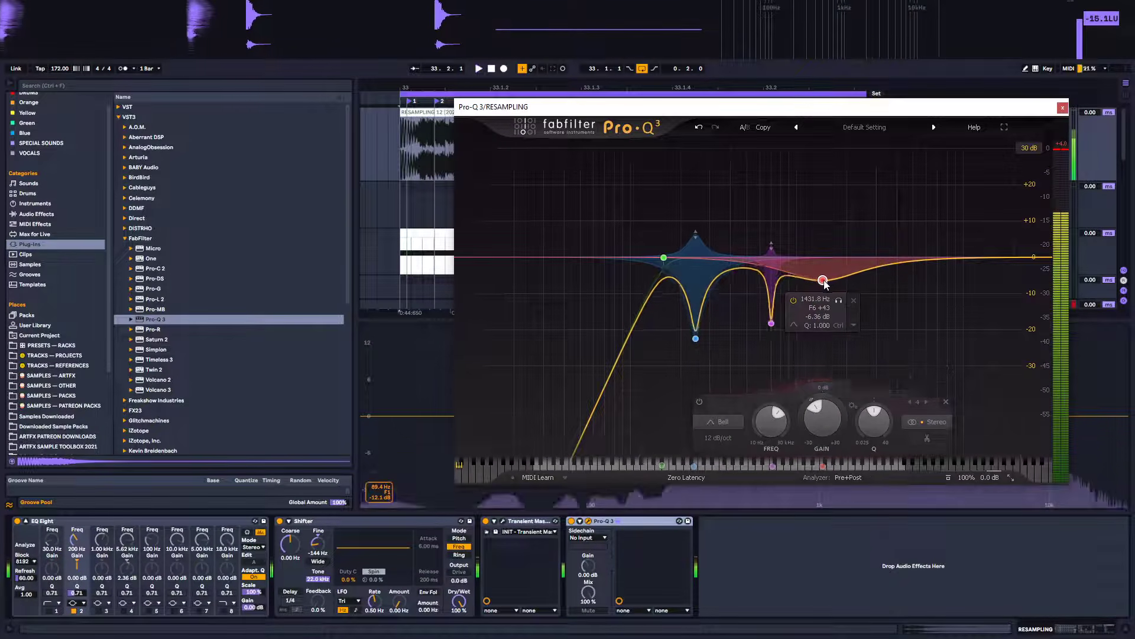
right_click(823, 282)
click(843, 314)
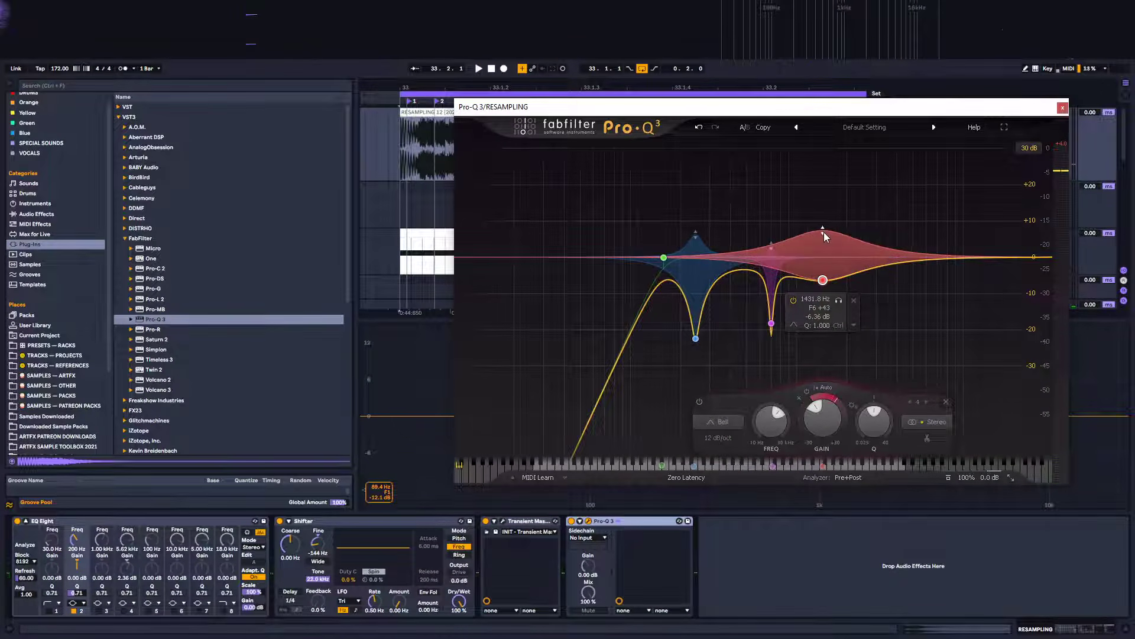
drag(824, 232, 824, 247)
drag(825, 285, 1010, 292)
key(space)
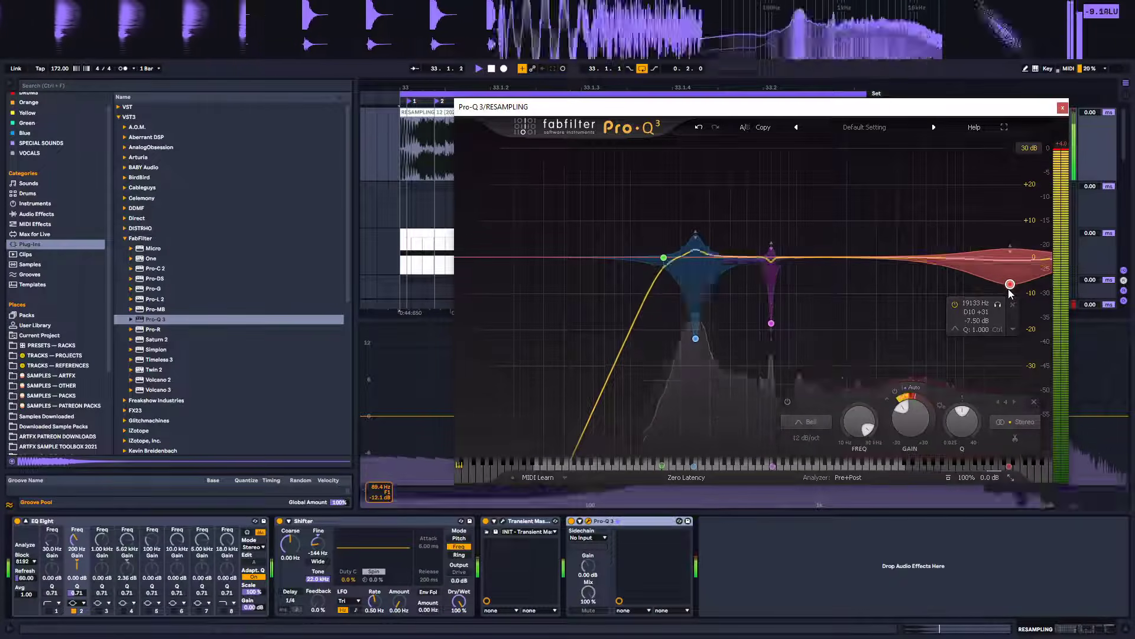
drag(1010, 291, 1023, 289)
Add a dynamic bell band near 2.2 kHz with a slight boost of about +1.3 dB
mouse_move(867, 258)
mouse_down()
mouse_move(854, 275)
mouse_move(851, 257)
mouse_move(821, 278)
mouse_move(855, 254)
mouse_up()
right_click(854, 253)
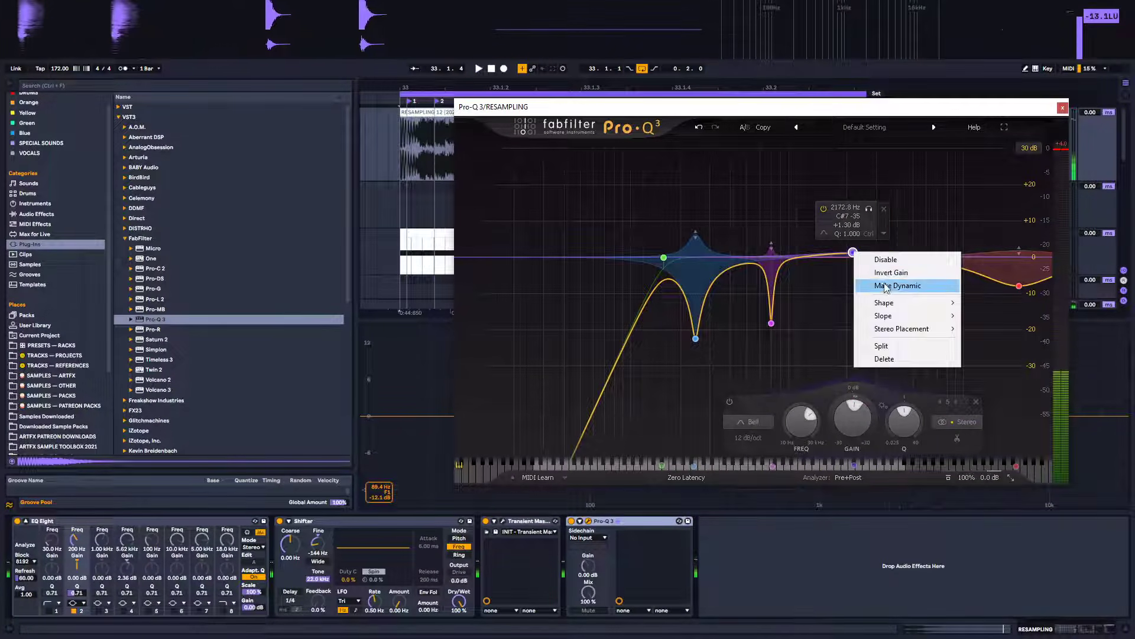
click(869, 284)
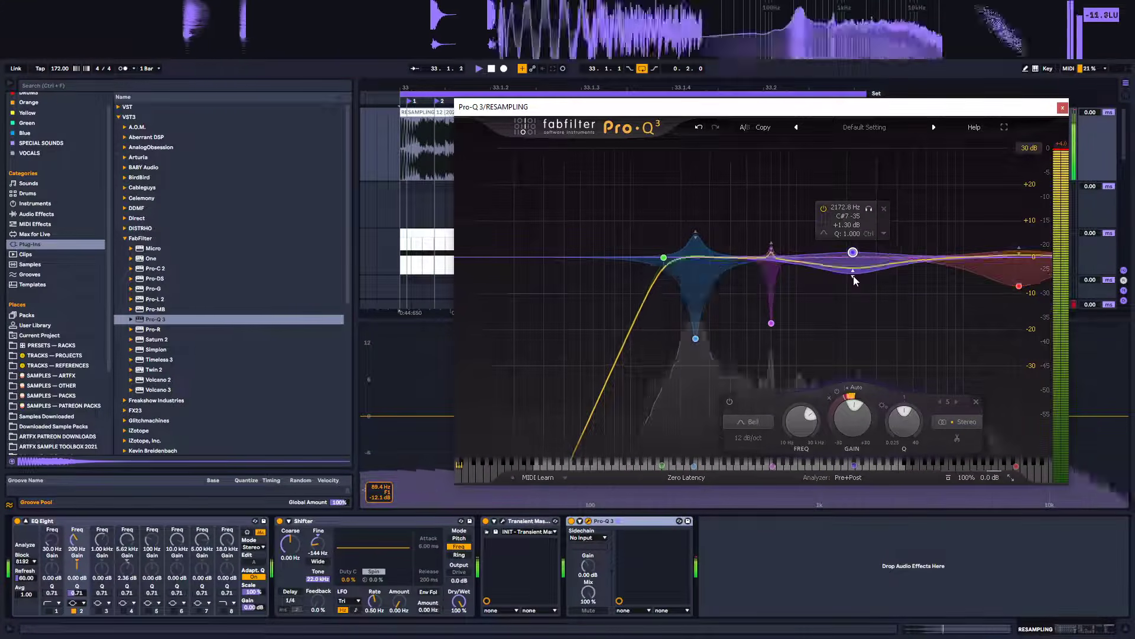
drag(853, 253, 857, 249)
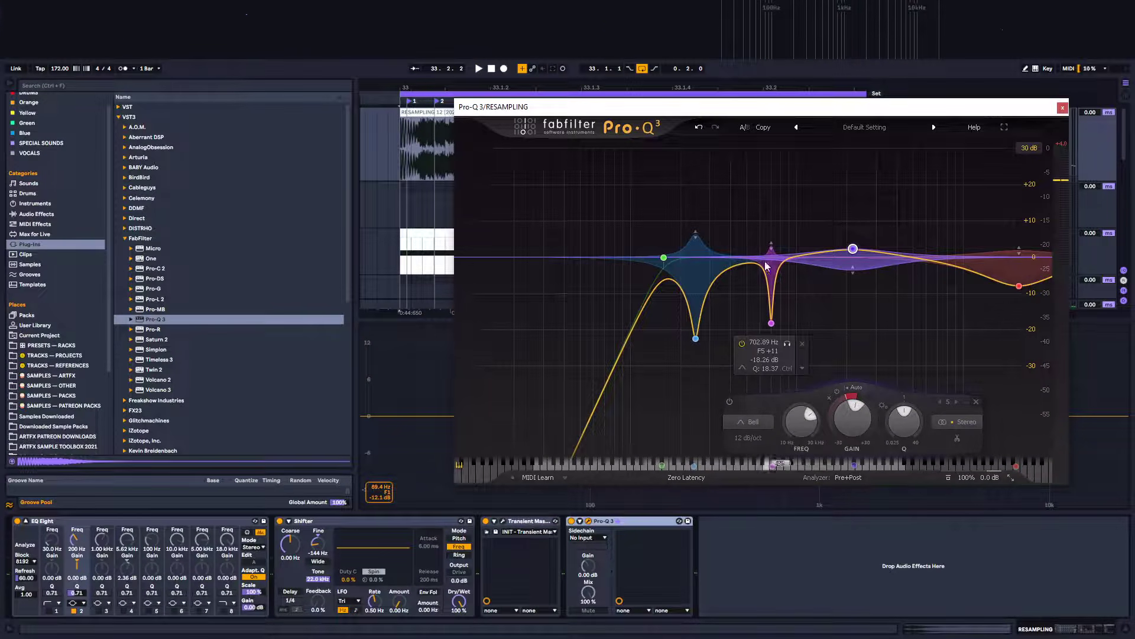
Add a bell band and place it near 1.29 kHz with about -14.5 dB of cut, deleting a stray extra band
click(739, 265)
right_click(739, 265)
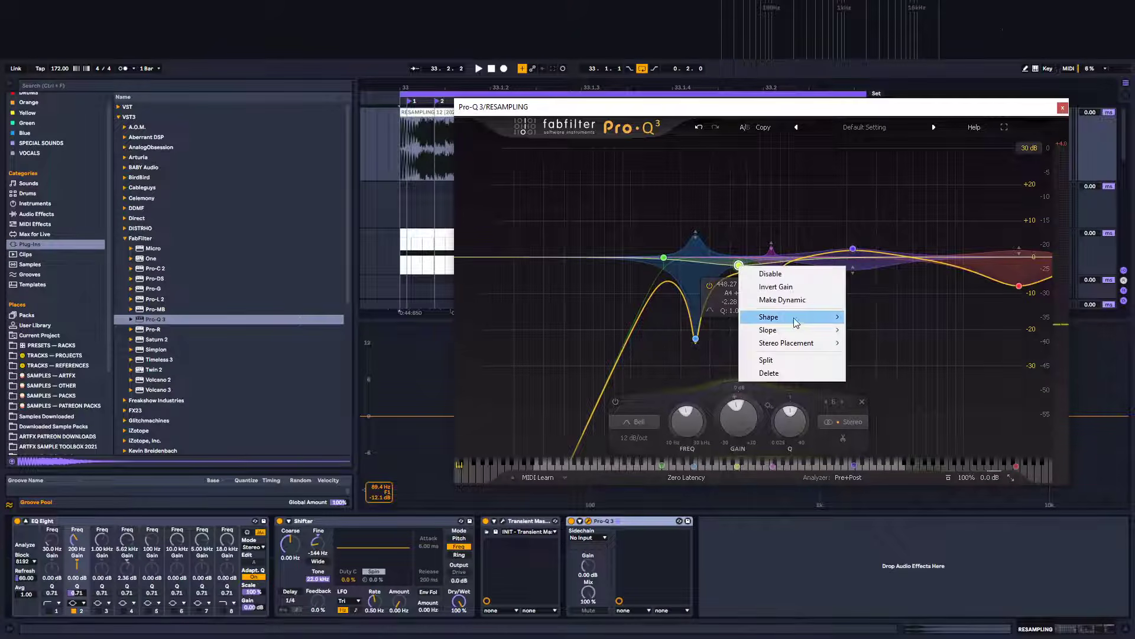
mouse_move(793, 317)
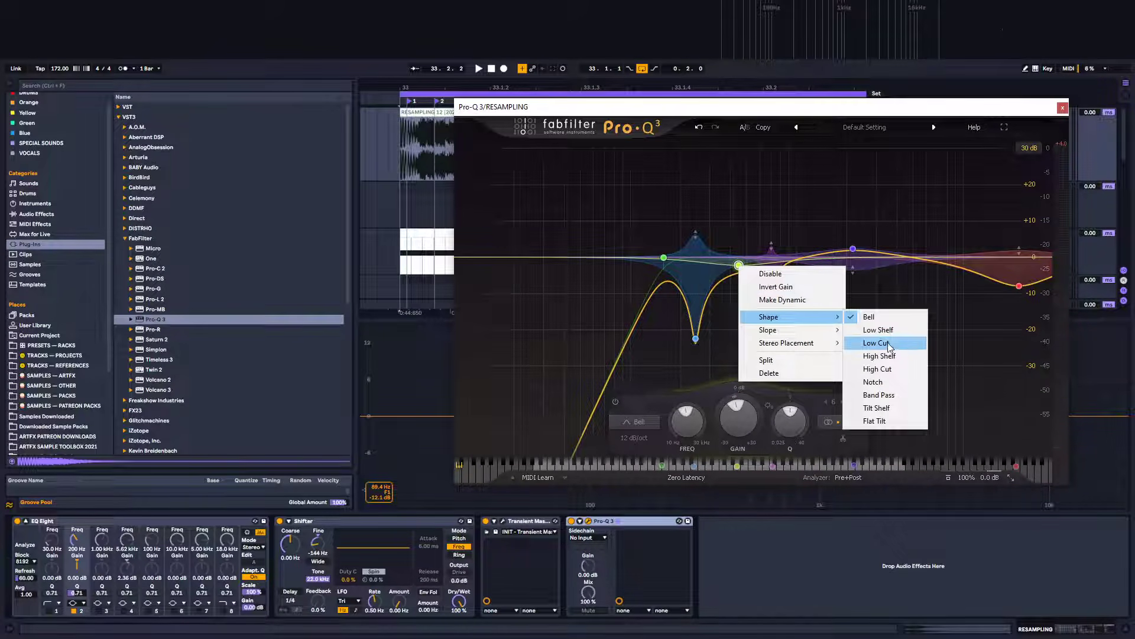
click(877, 319)
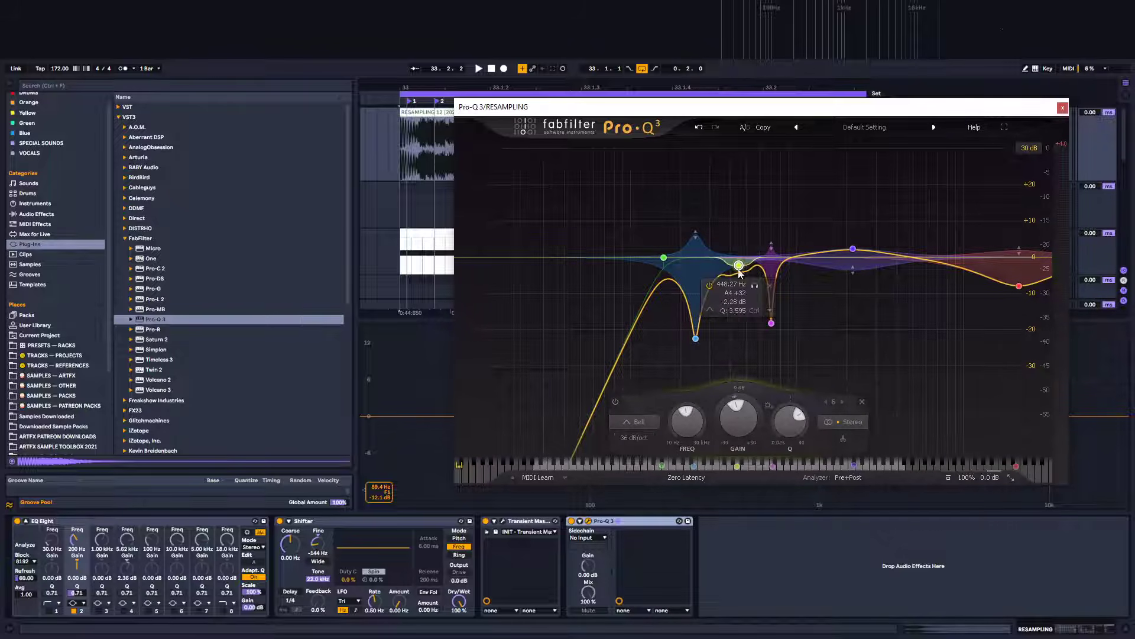
drag(744, 345, 827, 337)
key(space)
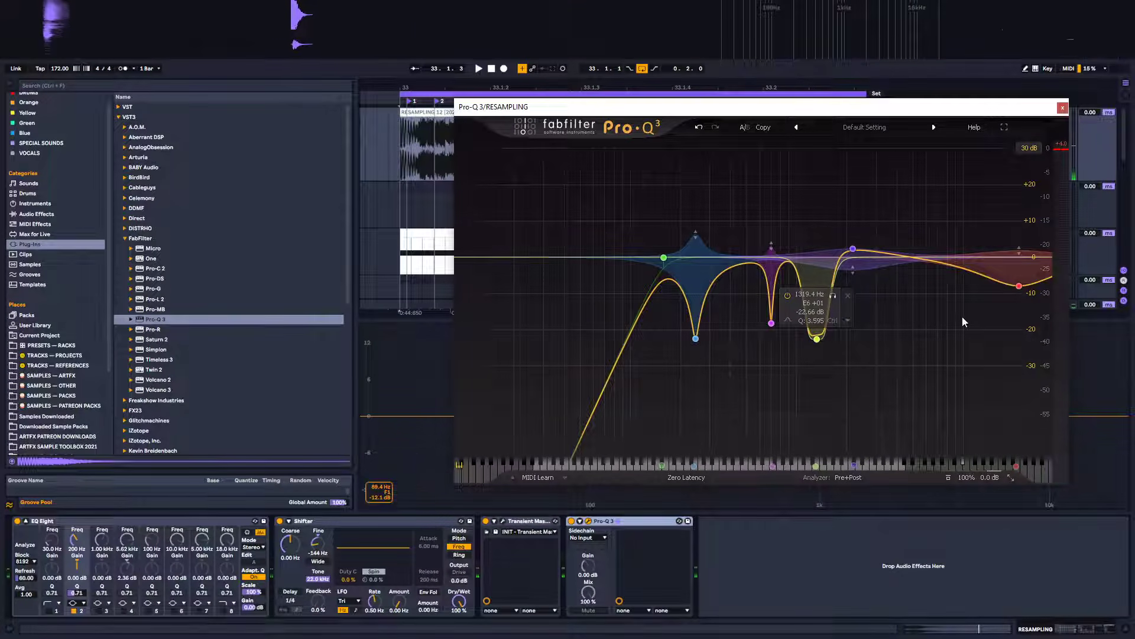
drag(819, 338, 818, 273)
right_click(824, 226)
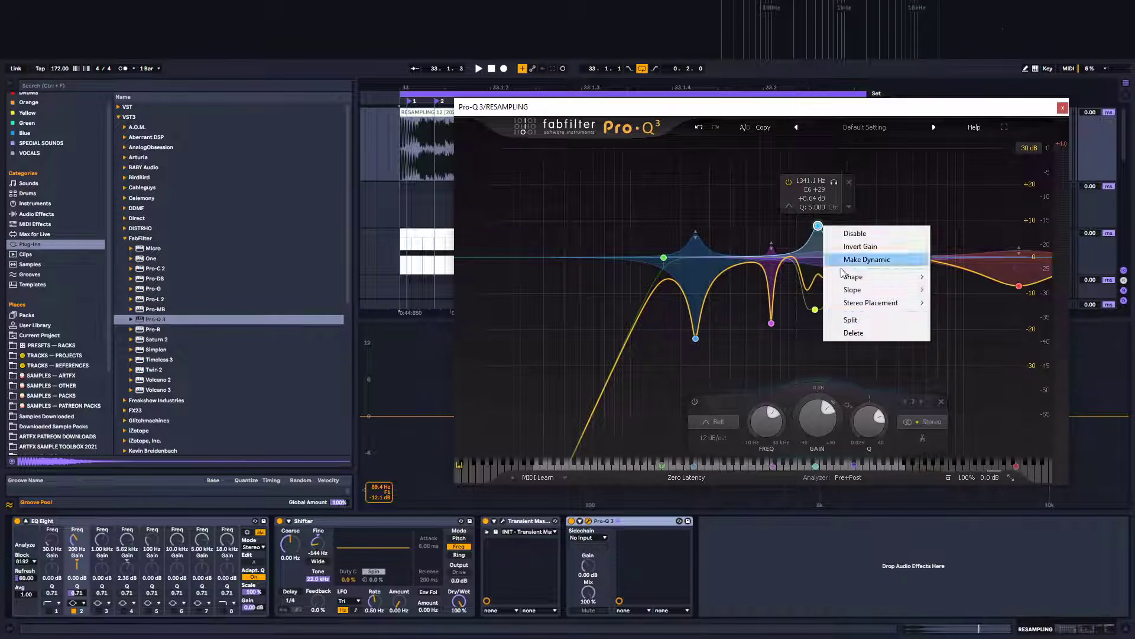
click(878, 334)
Make the 1.29 kHz band dynamic and extend its dynamic range to a large upward boost while auditioning
right_click(815, 309)
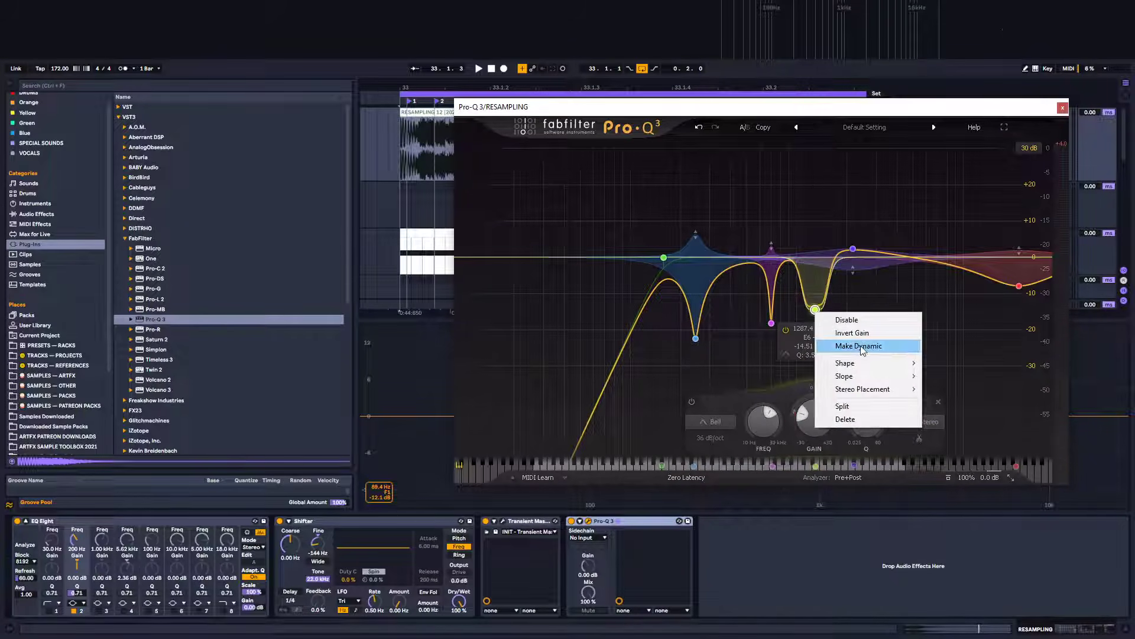
click(825, 341)
drag(815, 371, 811, 215)
key(space)
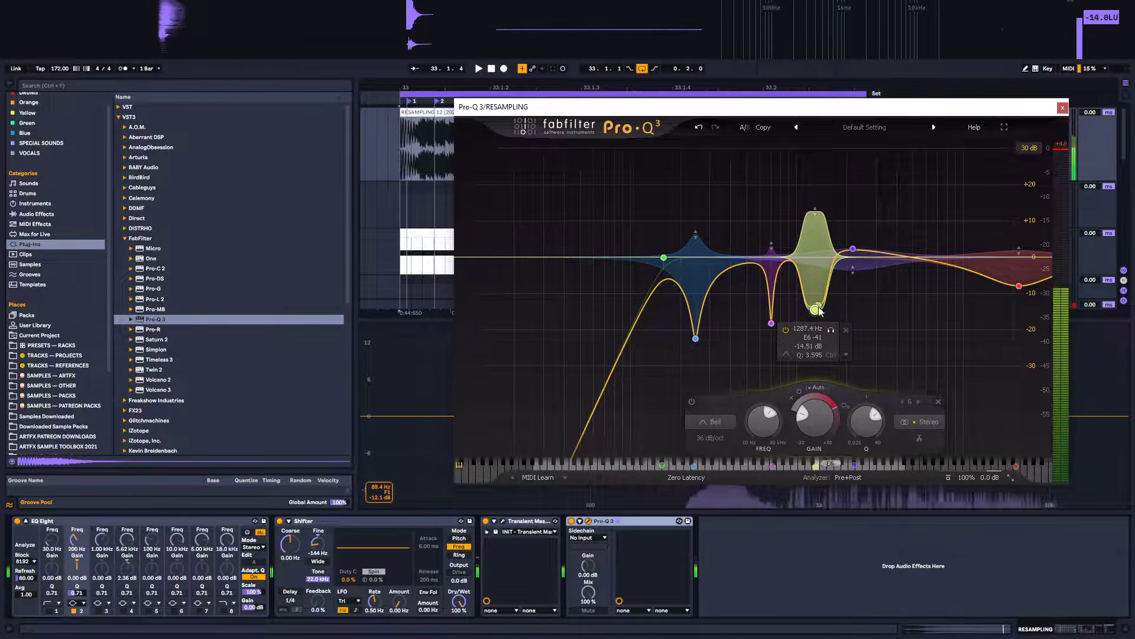
mouse_move(818, 313)
mouse_down()
mouse_move(821, 335)
mouse_move(819, 320)
mouse_up()
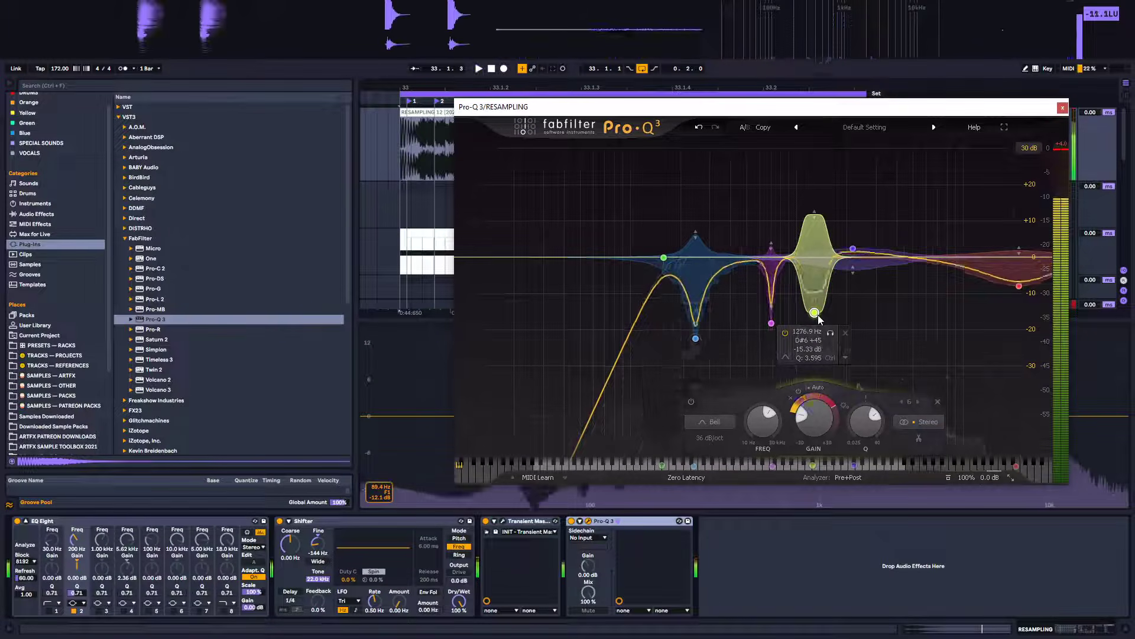
Bypass the 1.28 kHz dynamic band briefly to compare, then narrow its Q to about 14
click(693, 403)
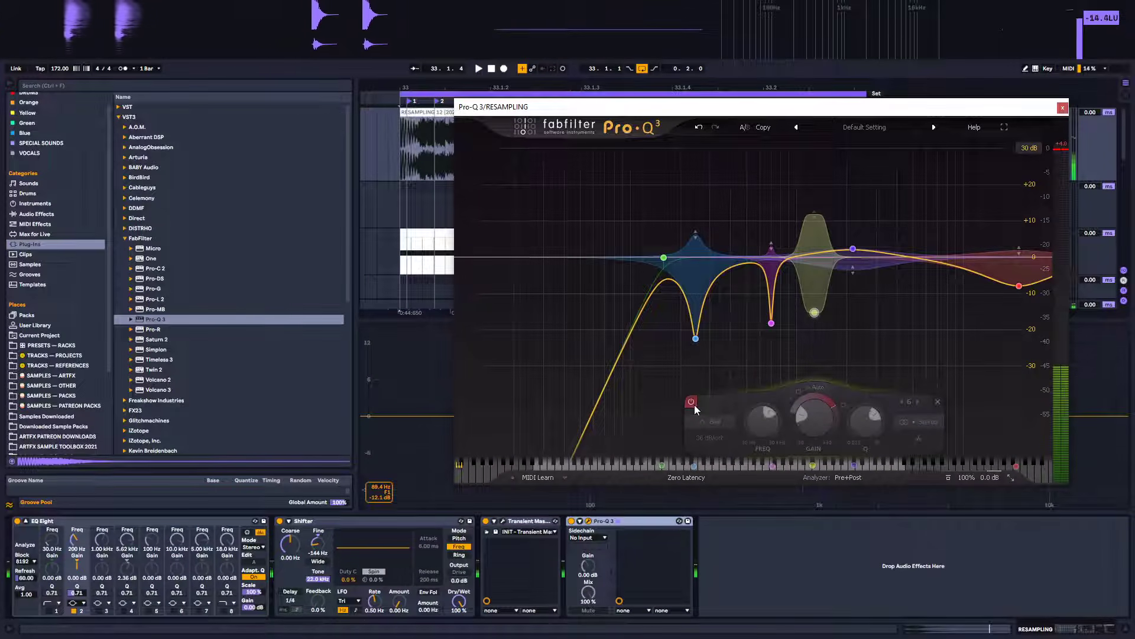
click(693, 404)
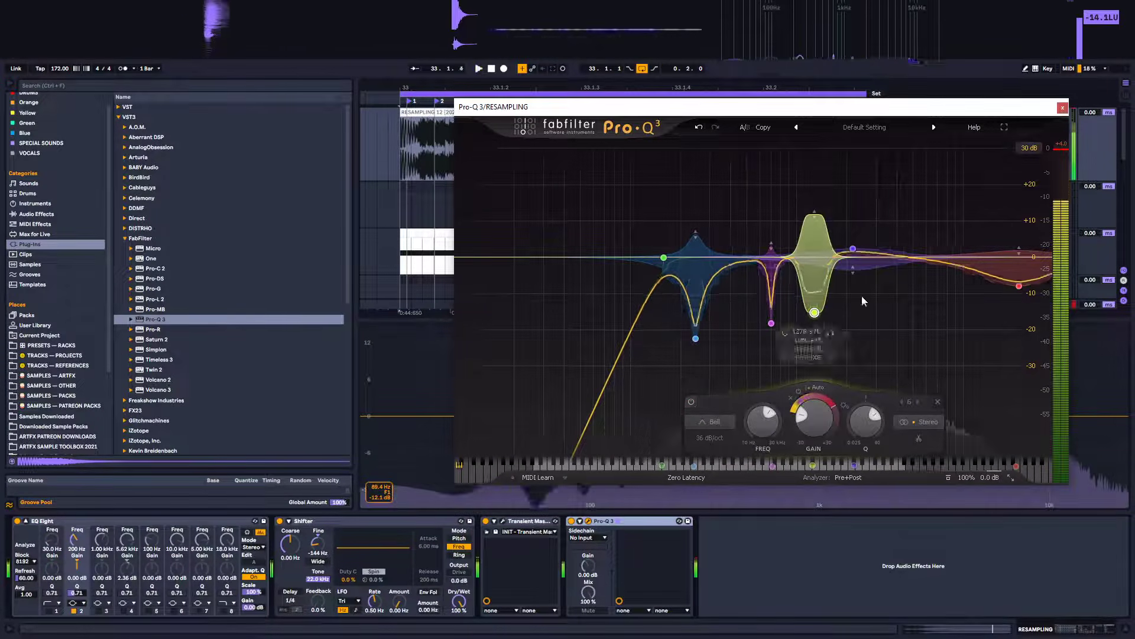
mouse_move(815, 212)
mouse_down()
mouse_move(815, 245)
mouse_move(821, 216)
mouse_up()
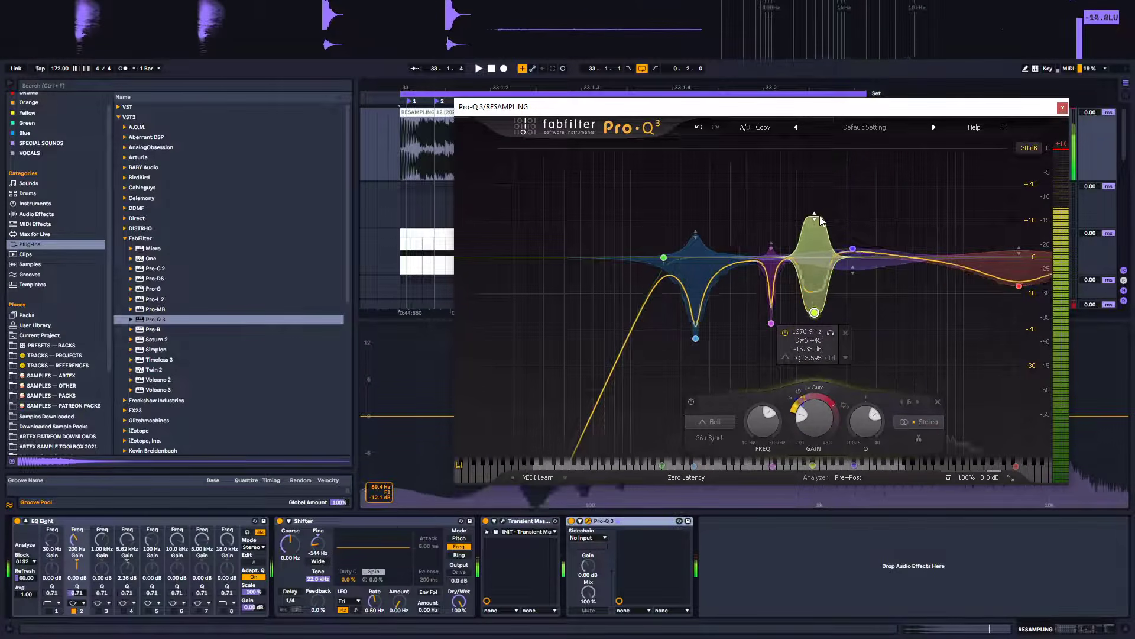
scroll(814, 282, up, 2)
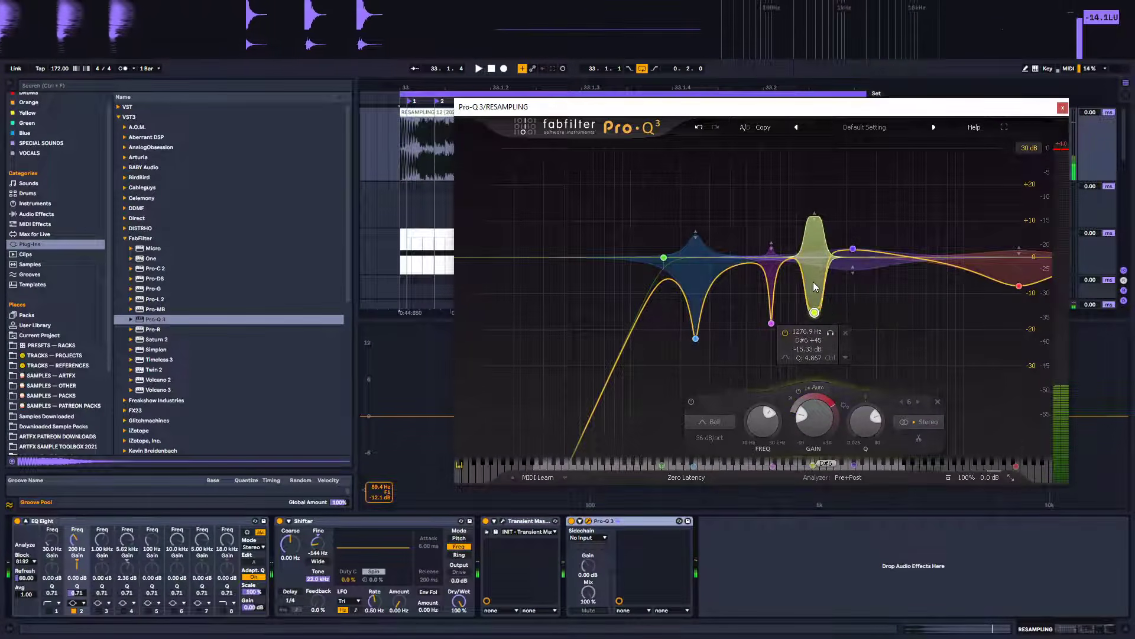
scroll(813, 281, up, 8)
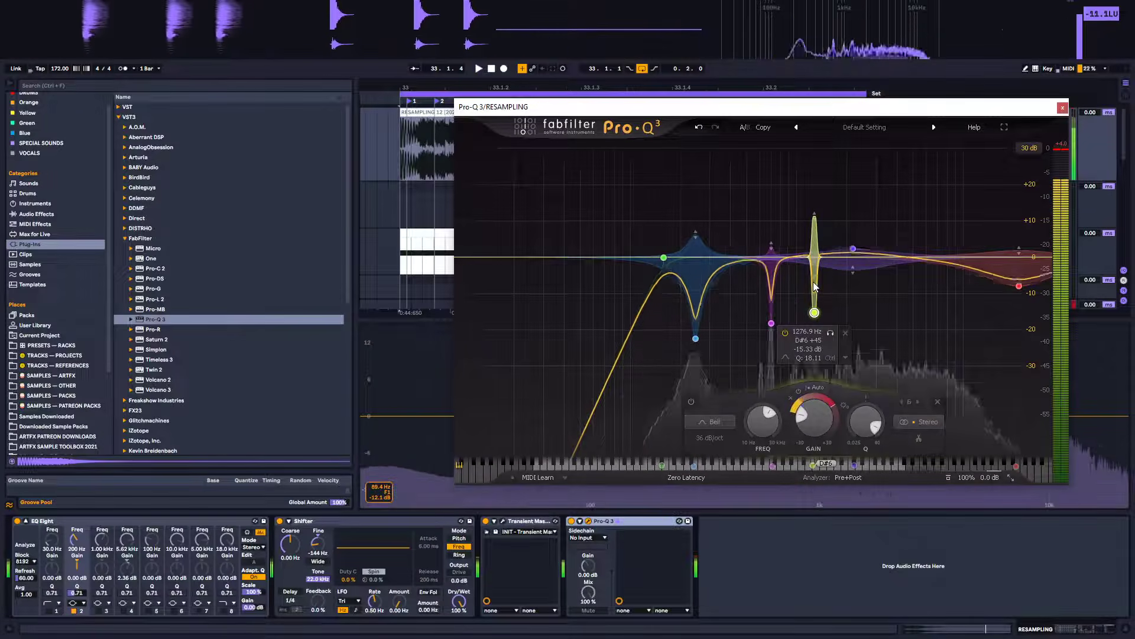
scroll(813, 282, down, 2)
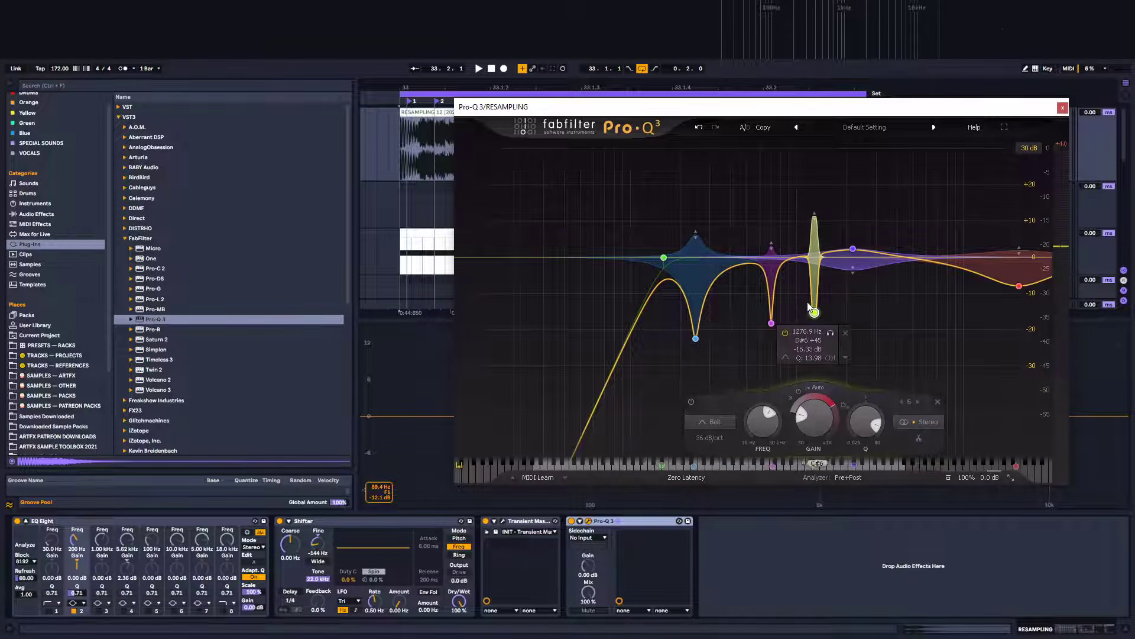
Widen the 1.28 kHz dynamic band's Q to about 3.5, then toggle Pro-Q 3 off and on to compare during playback
scroll(816, 313, down, 1)
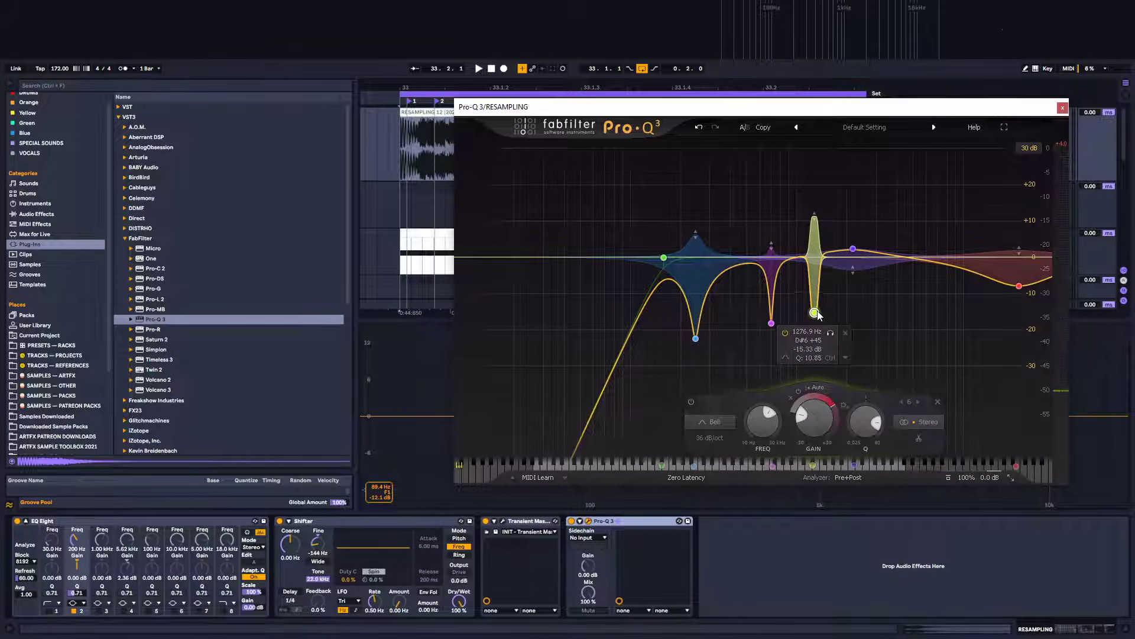
scroll(817, 312, down, 2)
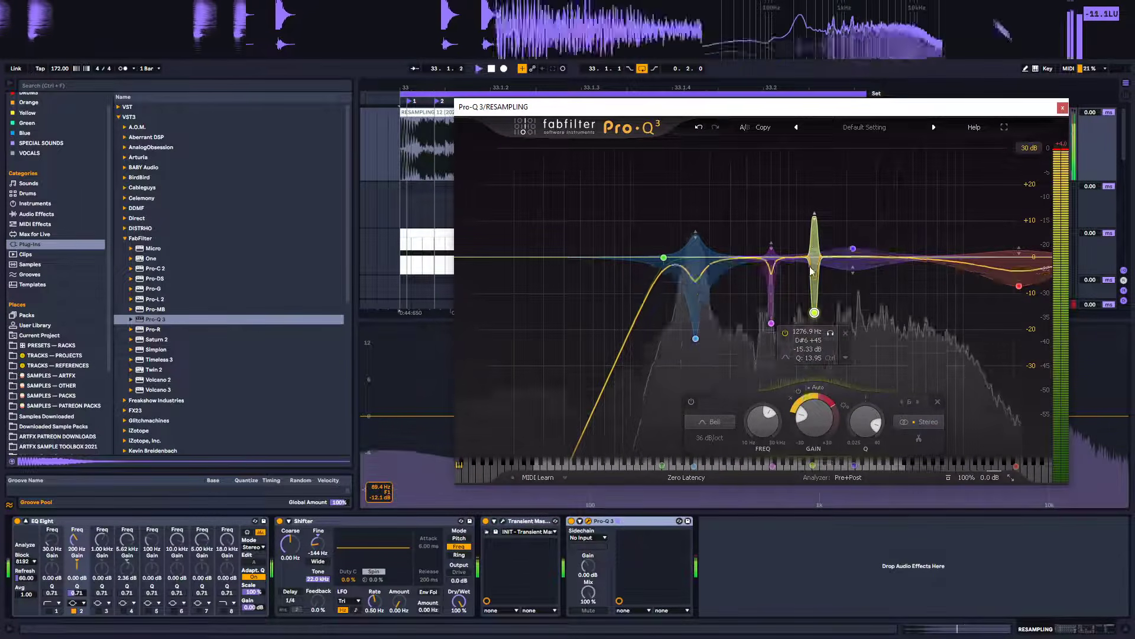
scroll(817, 313, down, 10)
scroll(816, 314, down, 2)
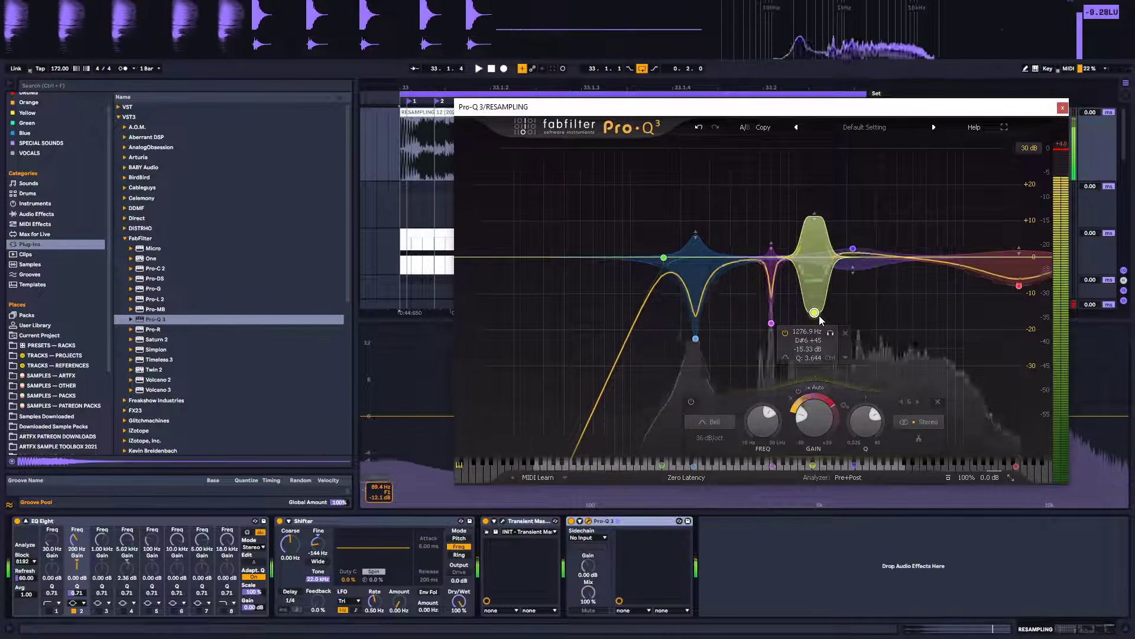
click(572, 521)
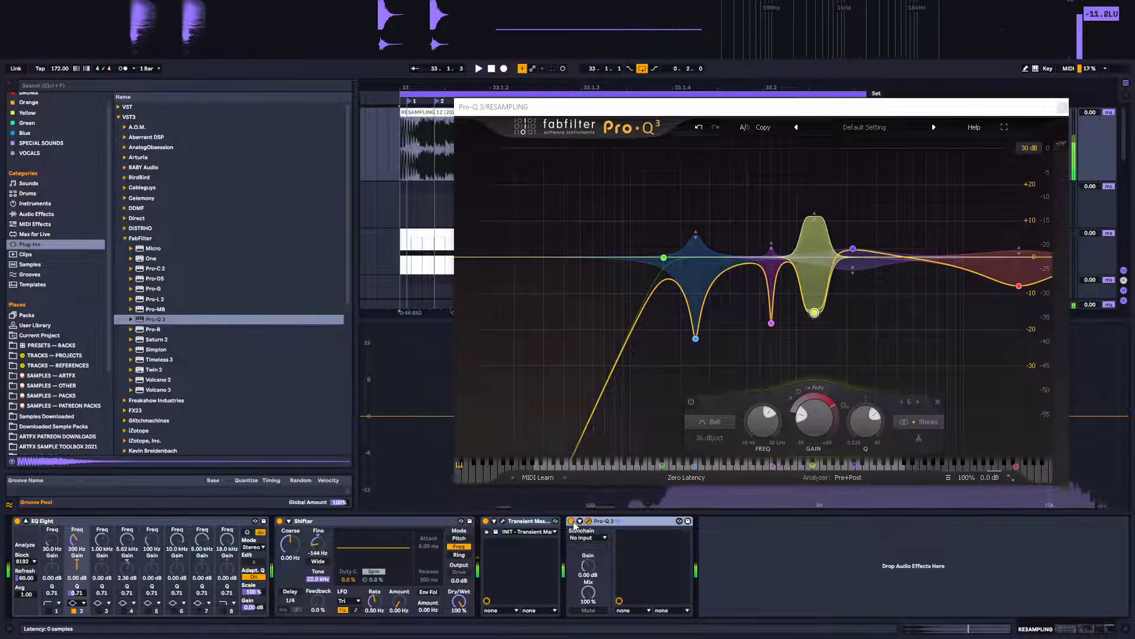
click(572, 522)
key(space)
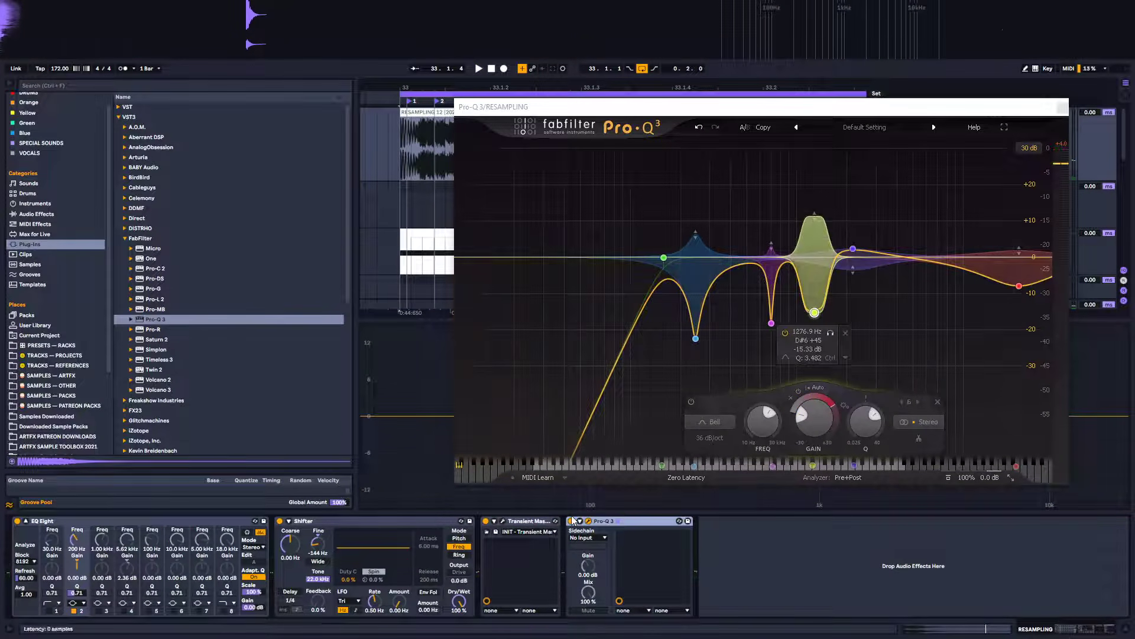
key(space)
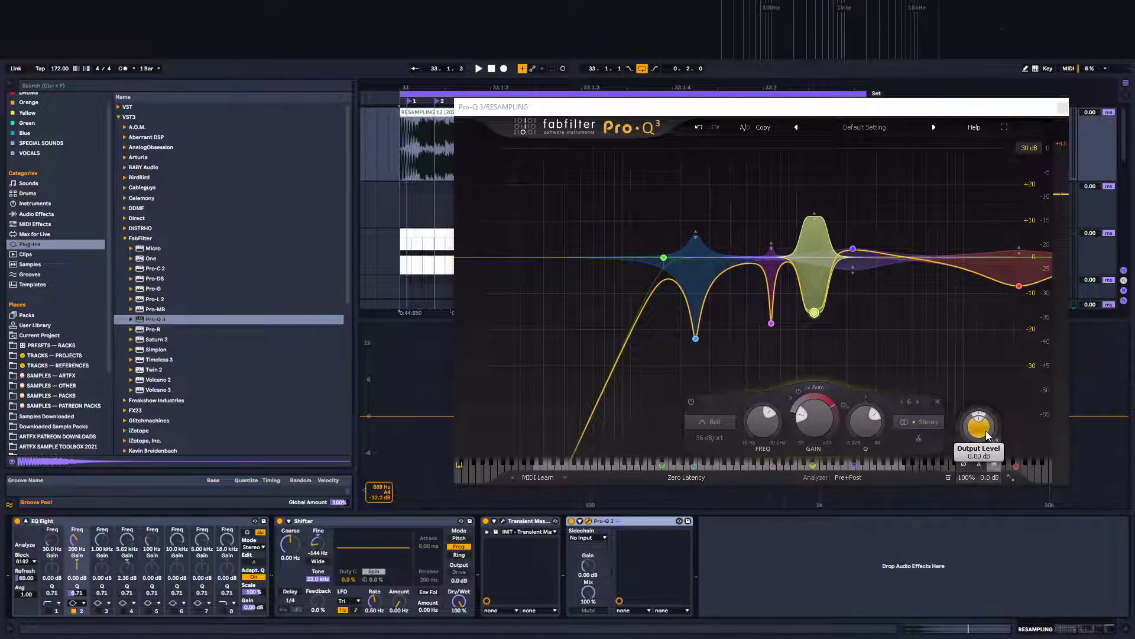
Lower Pro-Q 3's output level to about -12.7 dB and close the plugin window
drag(982, 478, 978, 488)
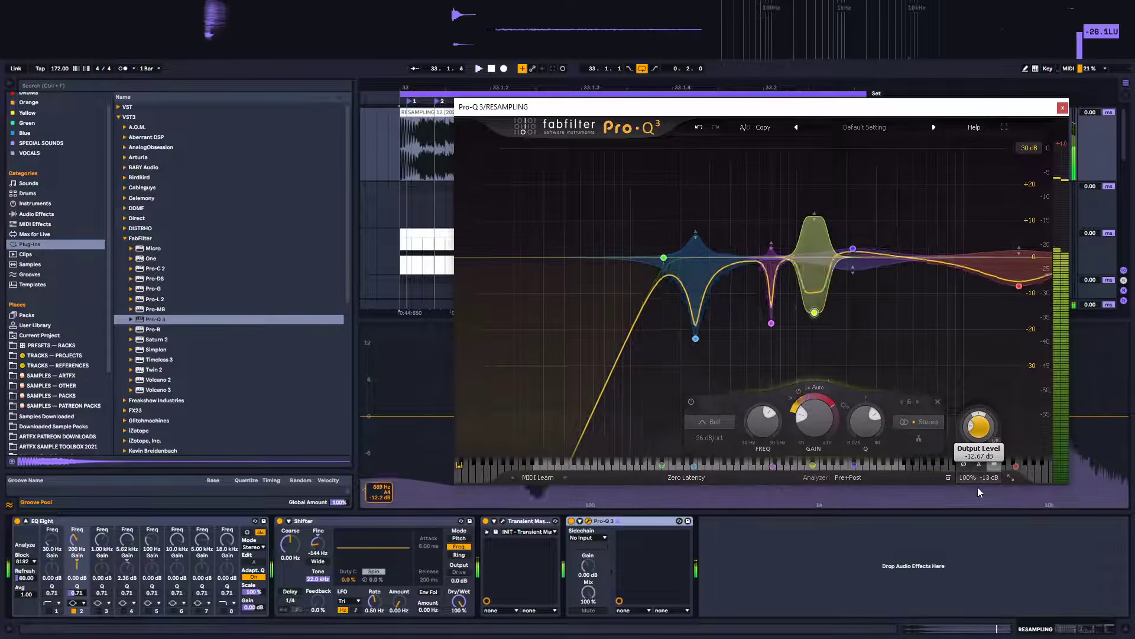
click(1063, 108)
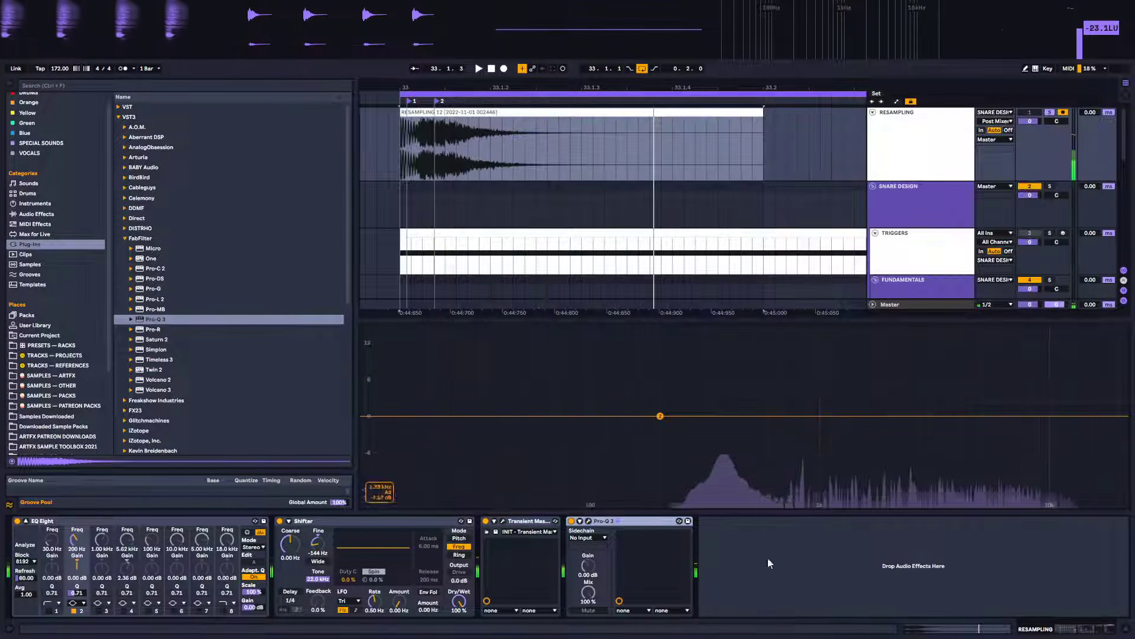
key(space)
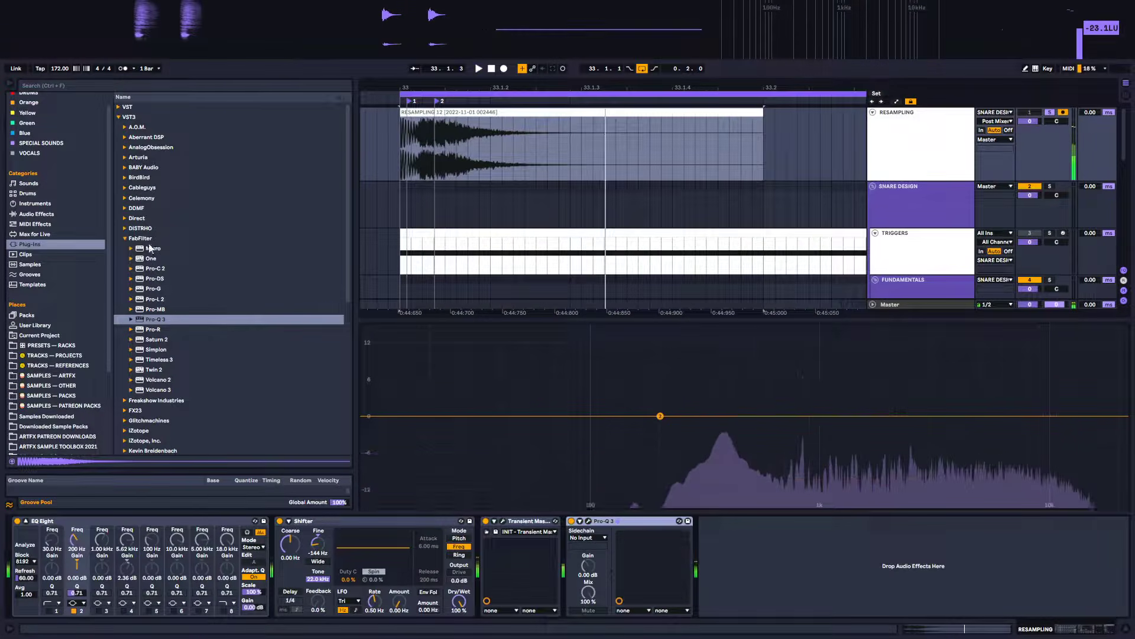
Add Schaack Transient Shaper 64 after Pro-Q 3 on the resampling track and switch its attack mode setting
key(Left)
key(Left)
scroll(169, 342, down, 1)
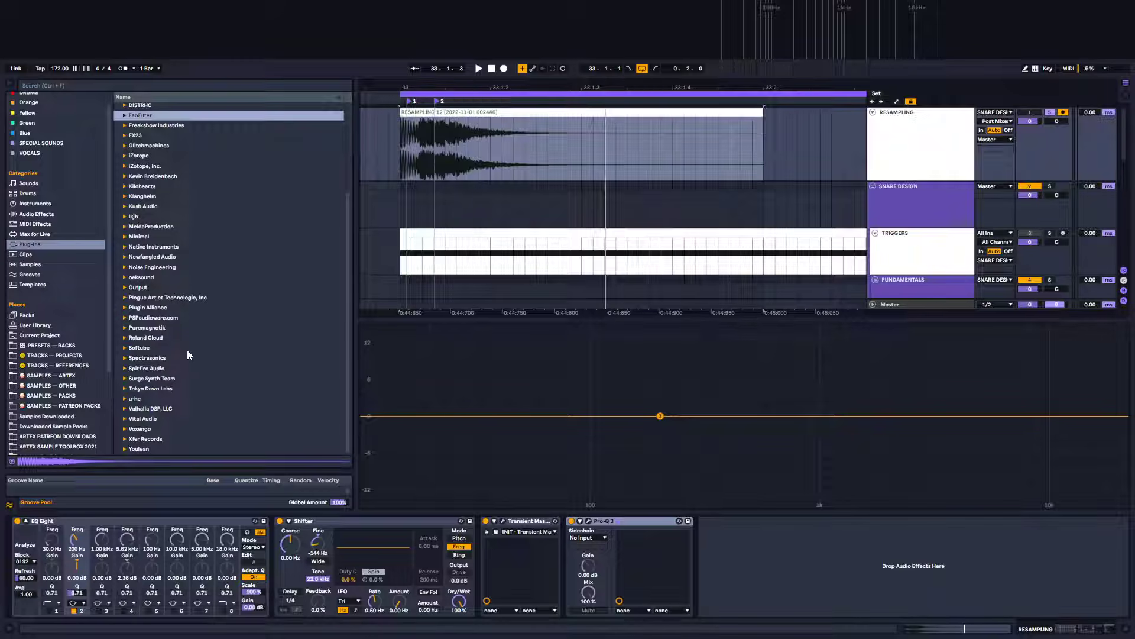
scroll(349, 392, up, 5)
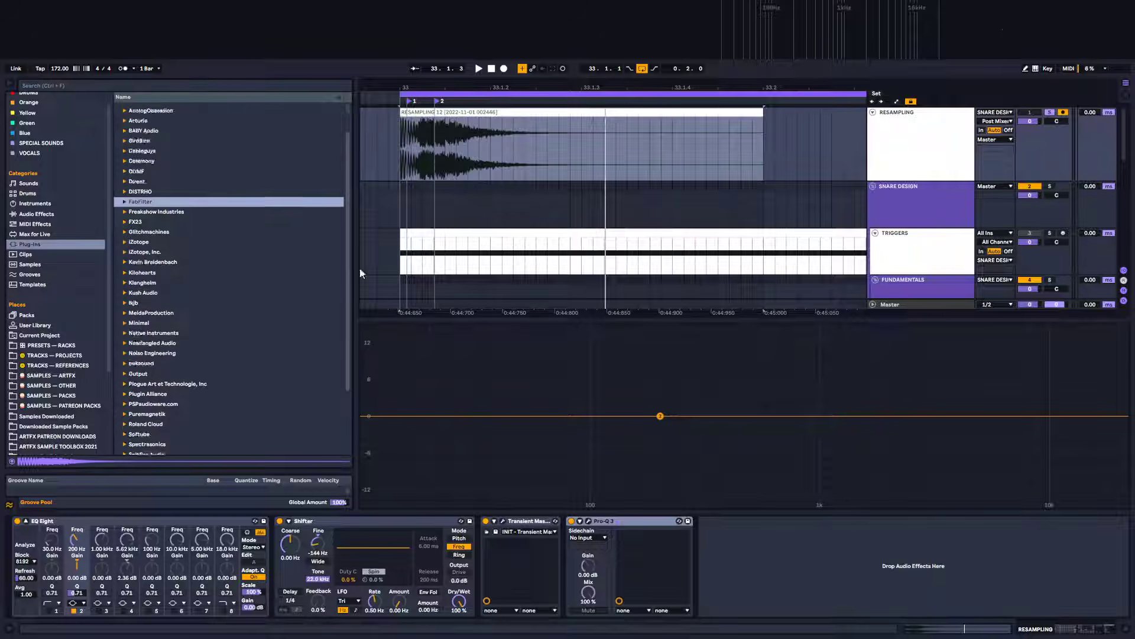
click(118, 109)
scroll(153, 415, down, 5)
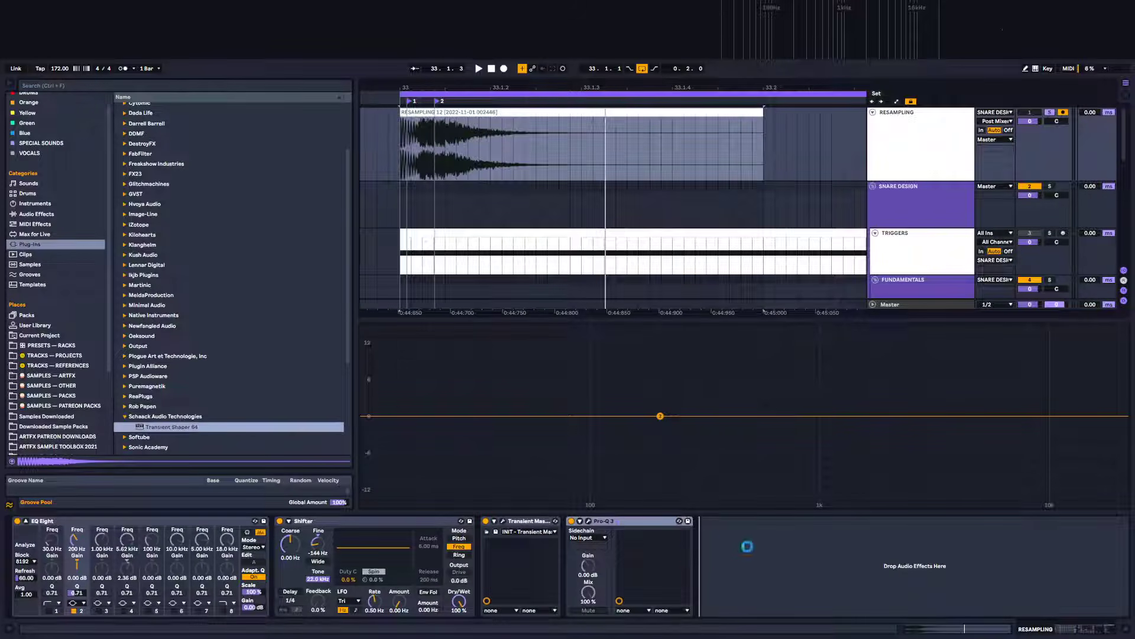
click(27, 520)
drag(505, 284, 744, 261)
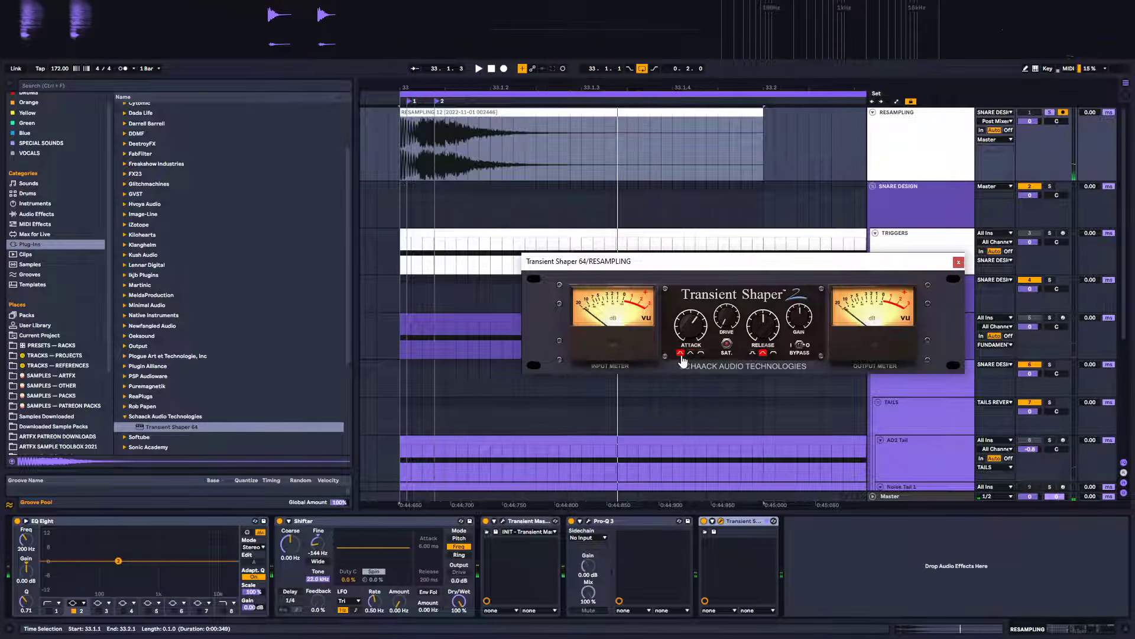
click(702, 353)
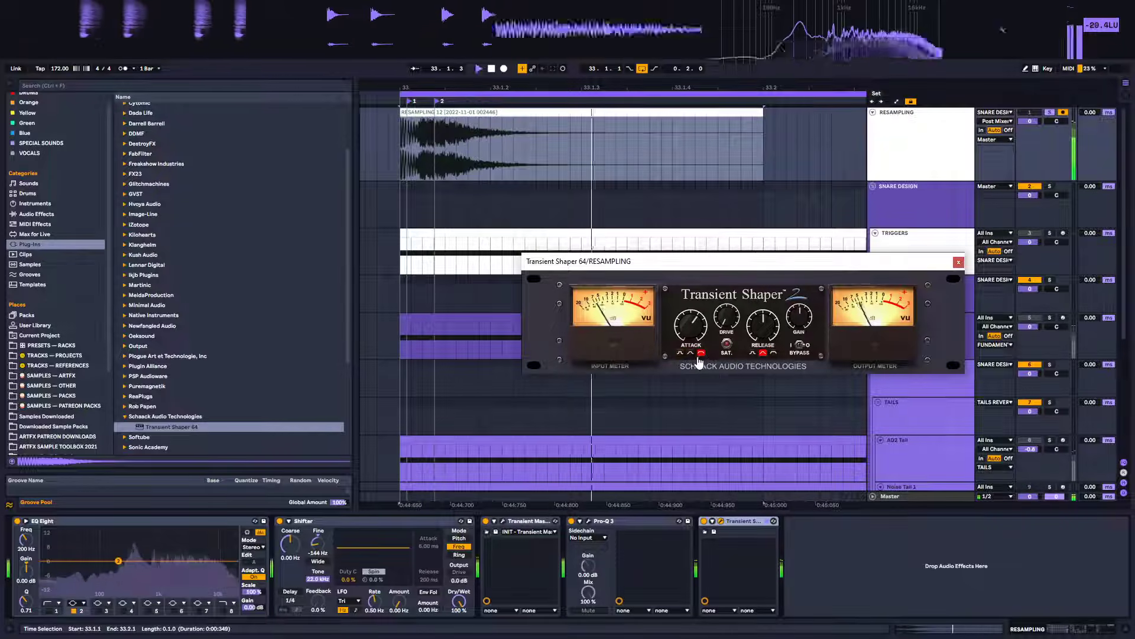
click(681, 353)
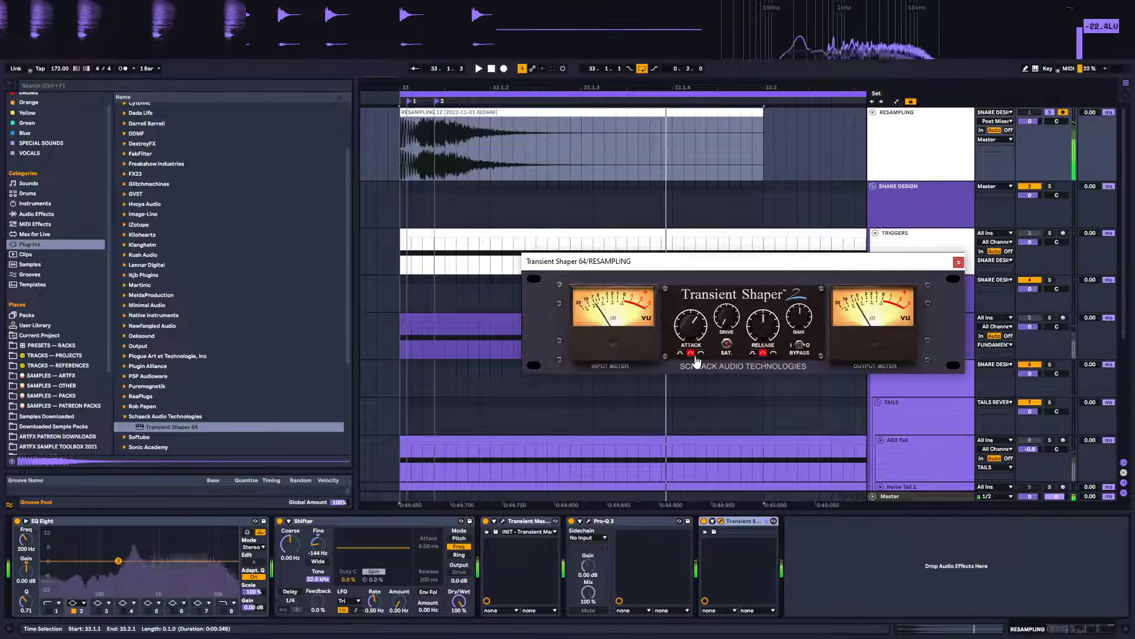
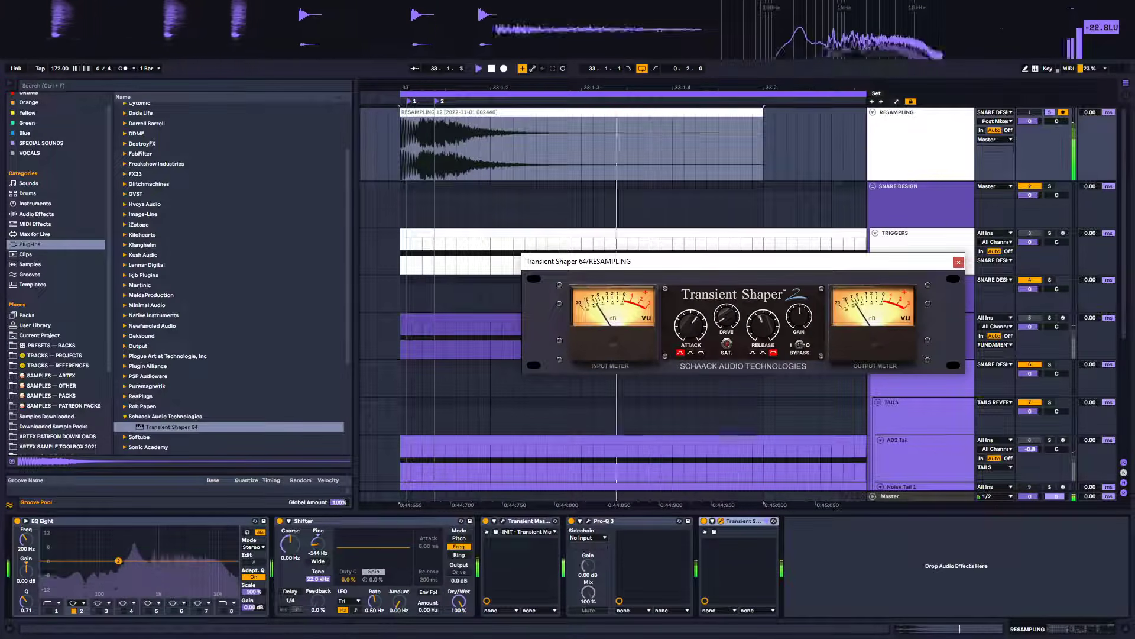
Stop playback and browse the plug-in folders for a saturation plugin
key(space)
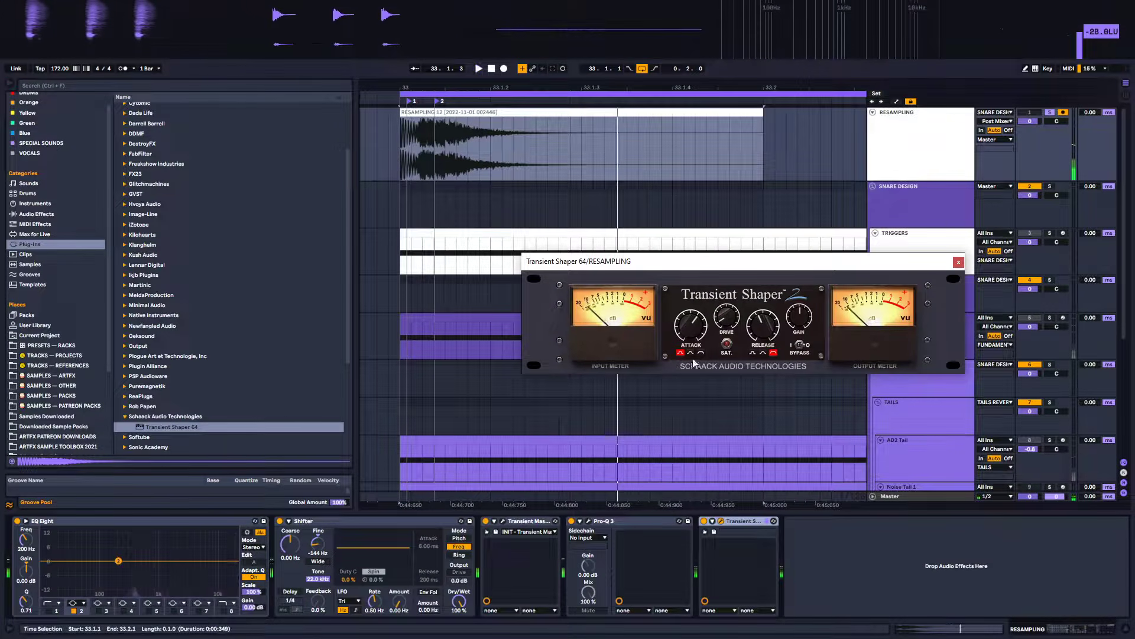
scroll(182, 323, down, 5)
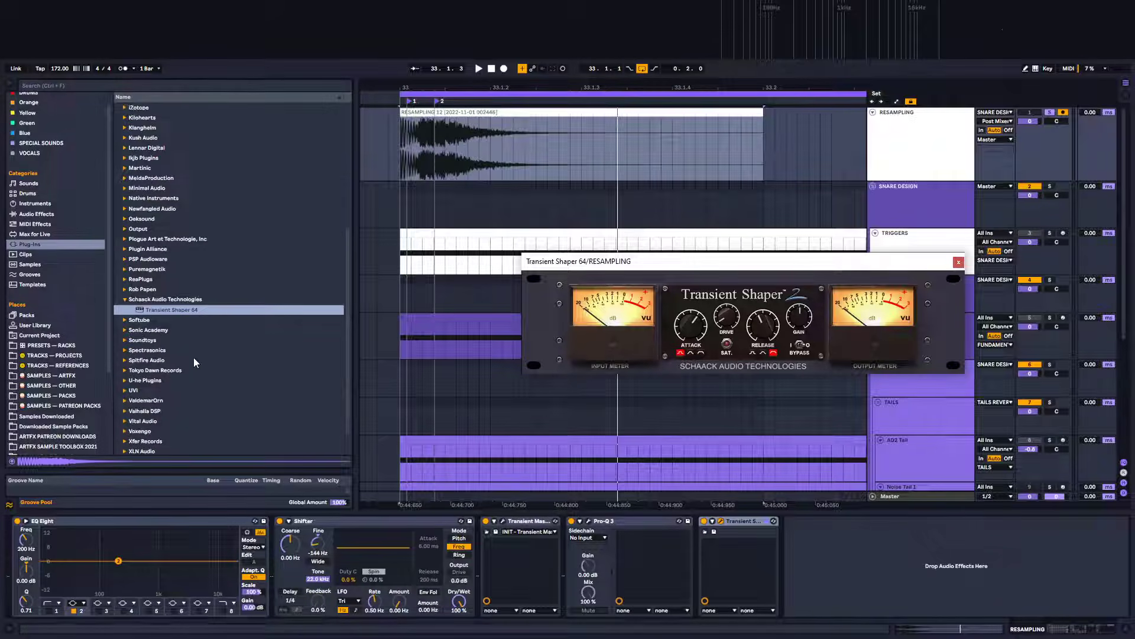
scroll(171, 401, up, 7)
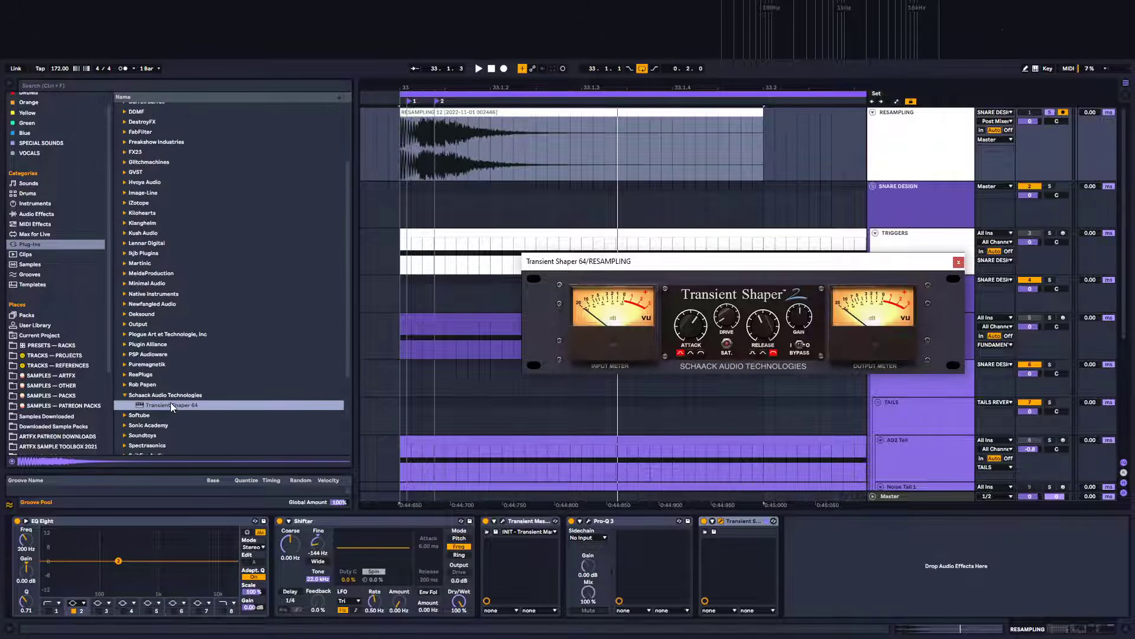
scroll(170, 402, up, 1)
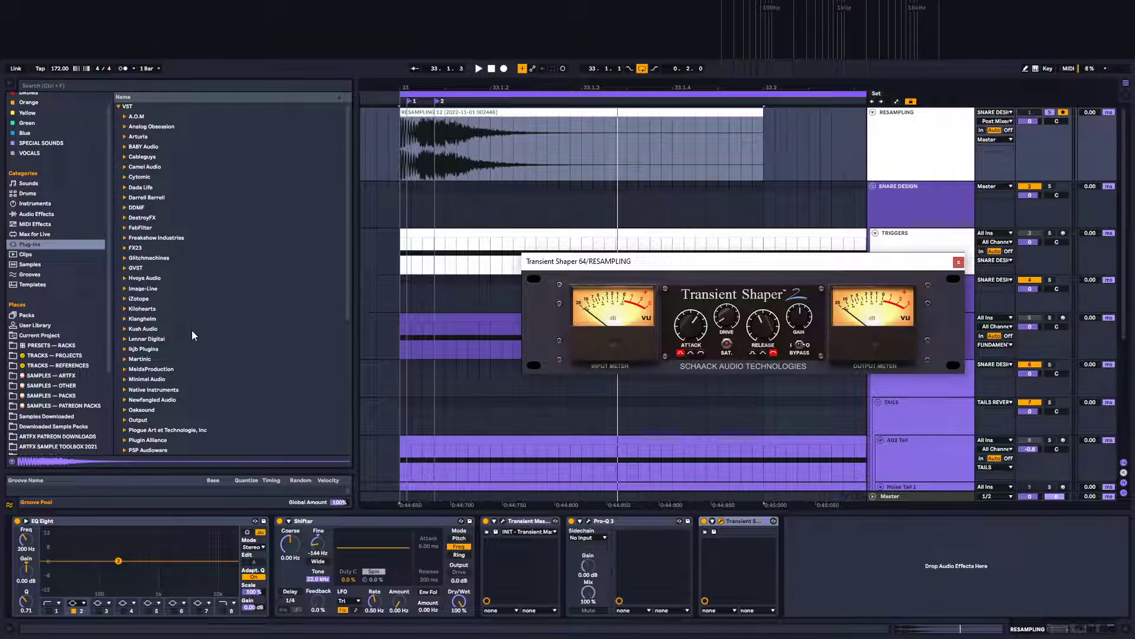
scroll(195, 351, down, 3)
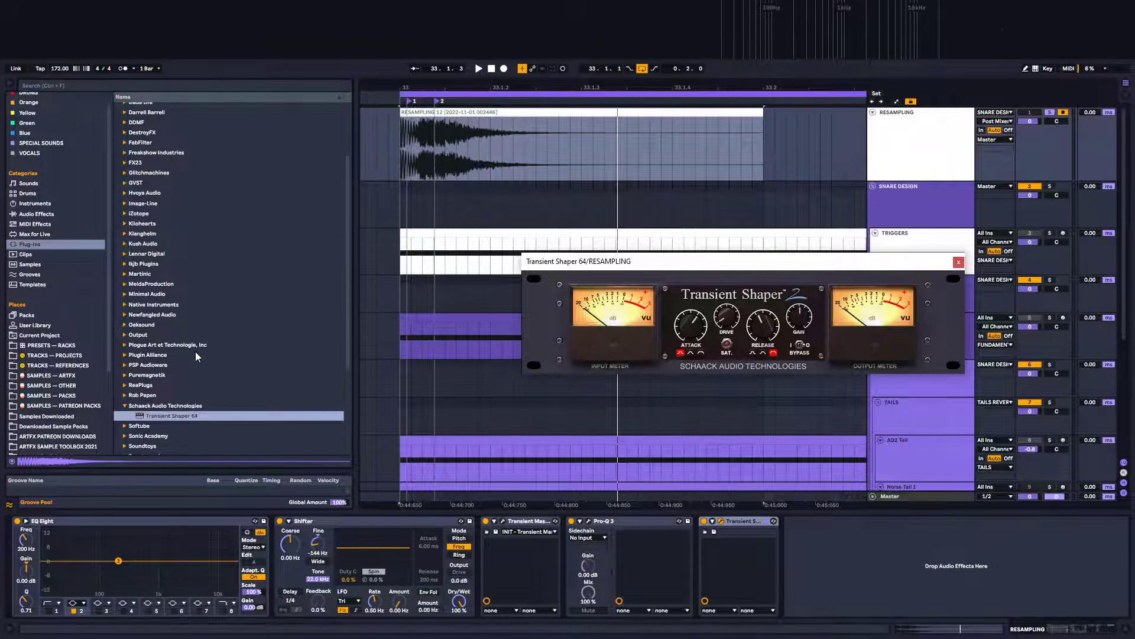
scroll(161, 321, up, 3)
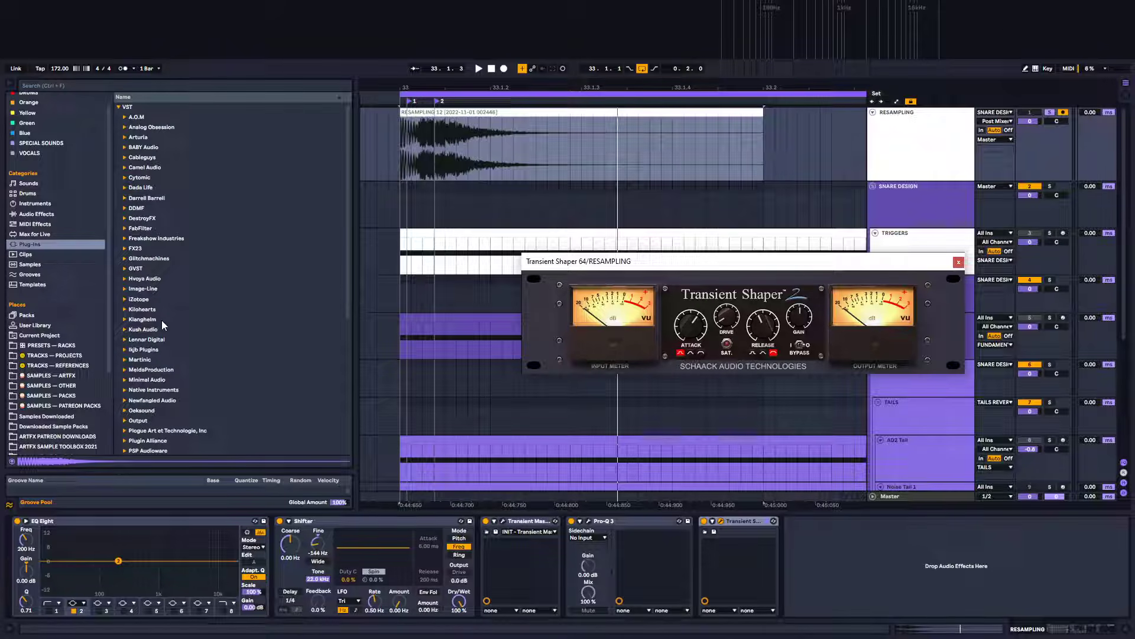
click(125, 168)
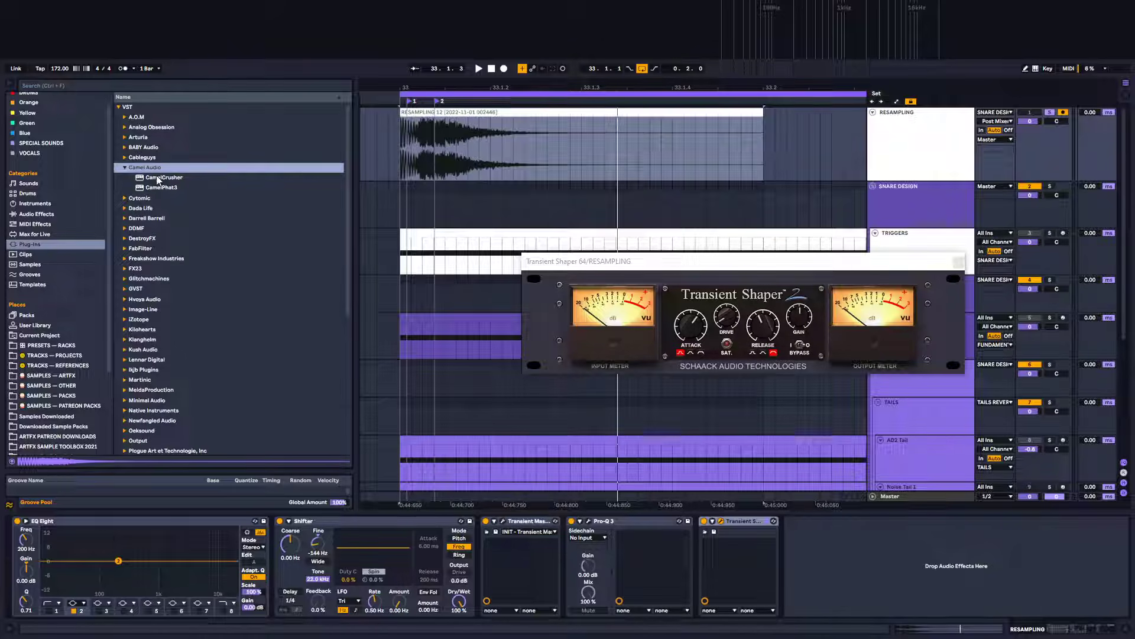
click(125, 169)
scroll(161, 254, down, 5)
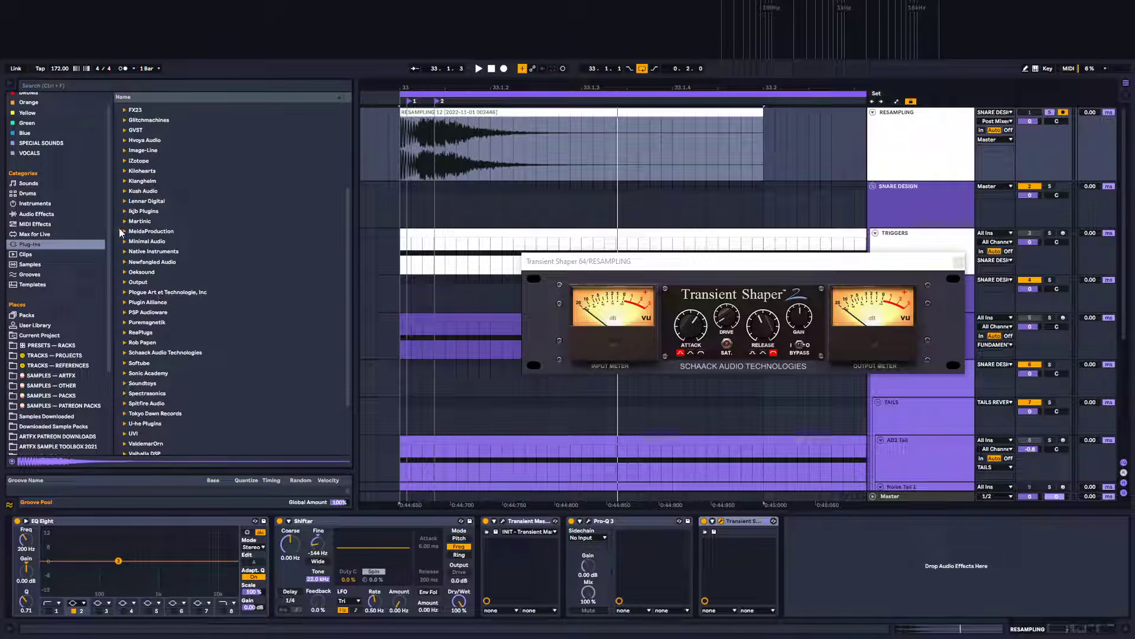
scroll(129, 219, up, 2)
scroll(125, 241, down, 5)
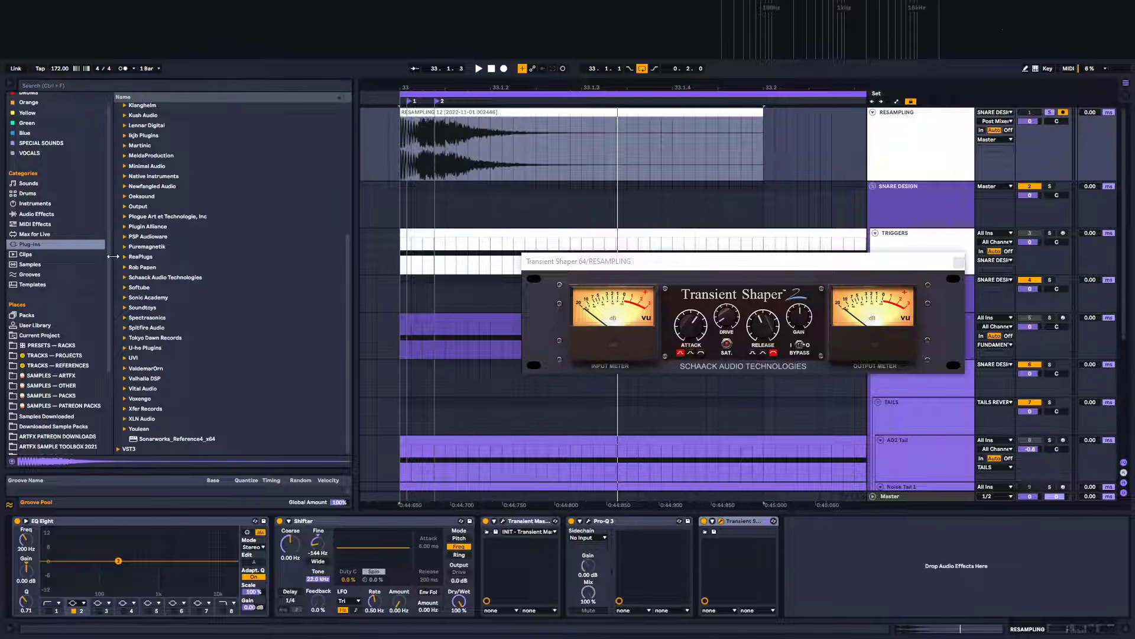
scroll(132, 296, up, 6)
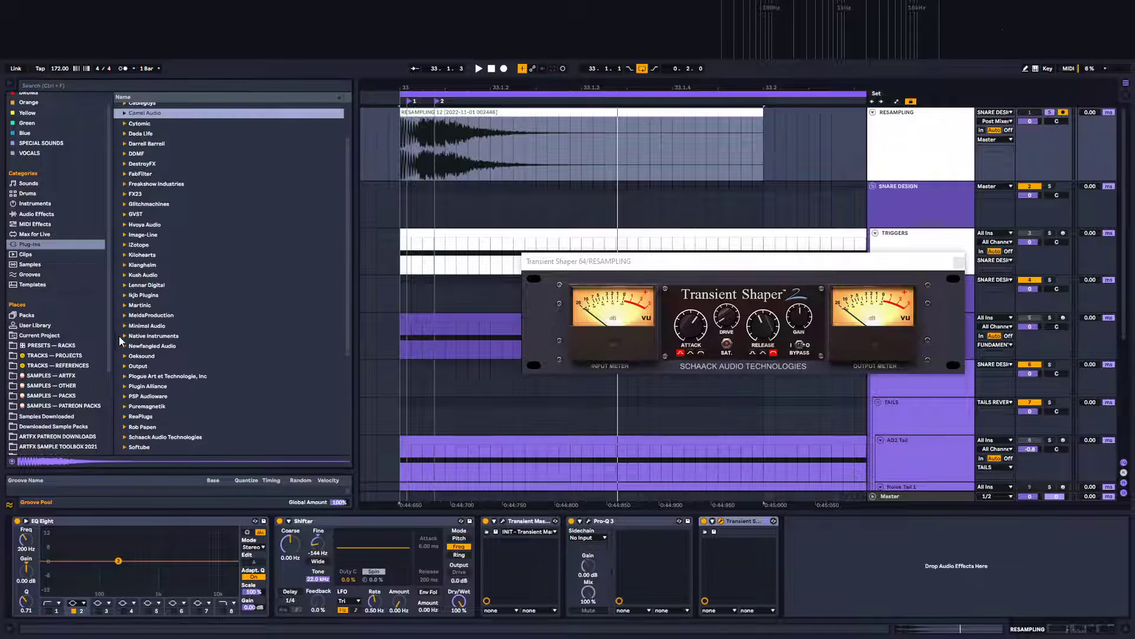
Load Newfangled Saturate onto the resampling track, raise its input to about 3.1 dB and start playback
click(126, 345)
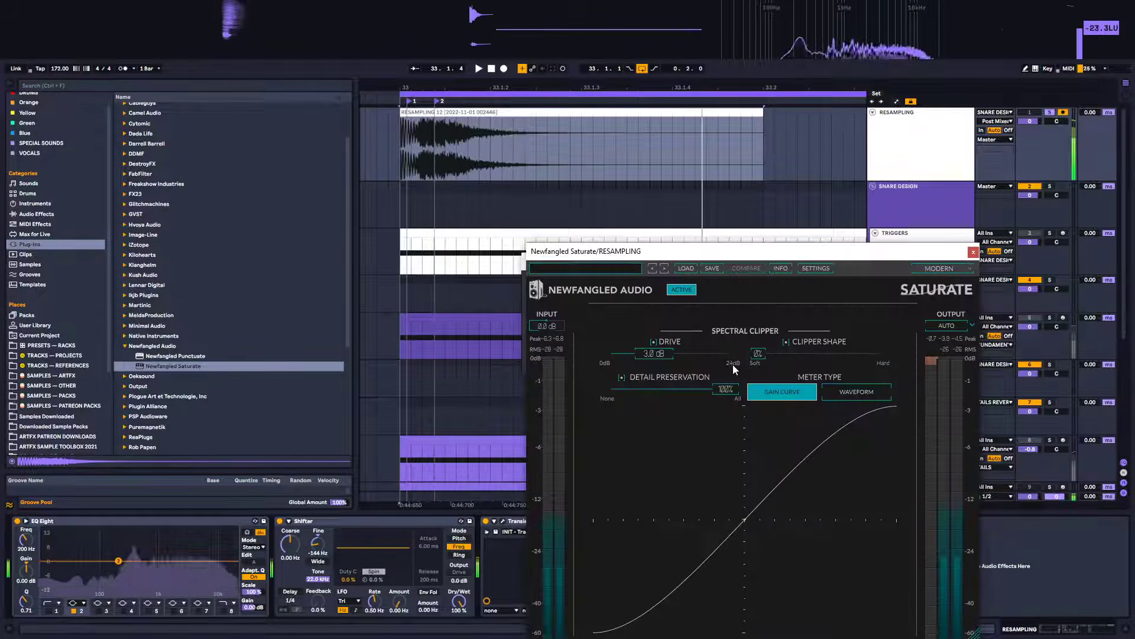
drag(737, 253, 795, 162)
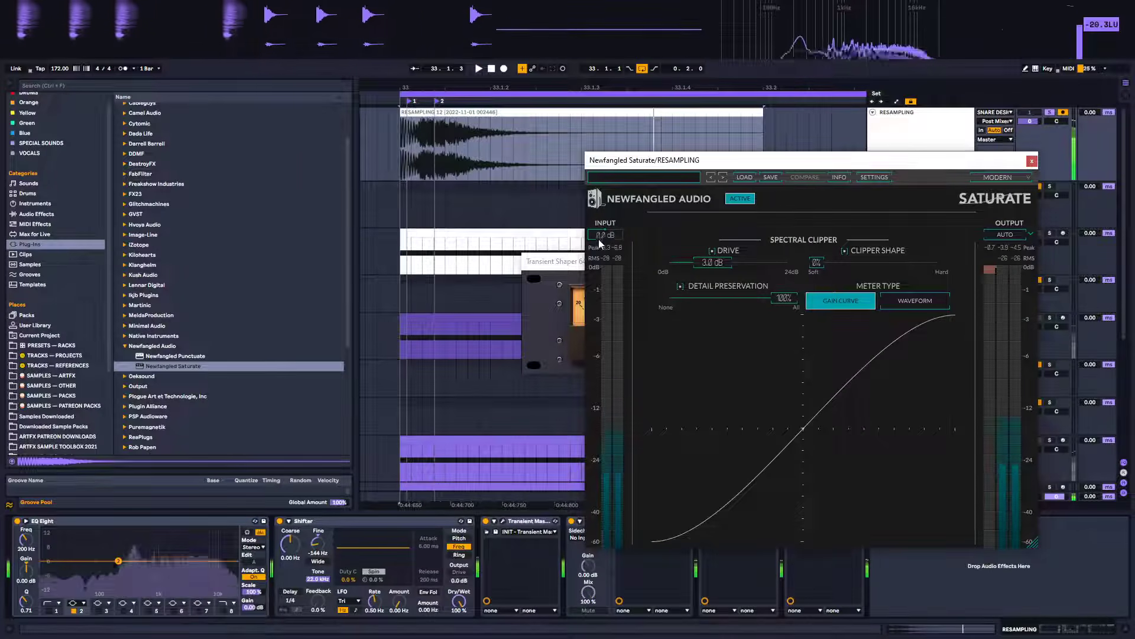
mouse_move(608, 230)
mouse_down()
mouse_move(630, 228)
mouse_move(617, 232)
mouse_up()
key(space)
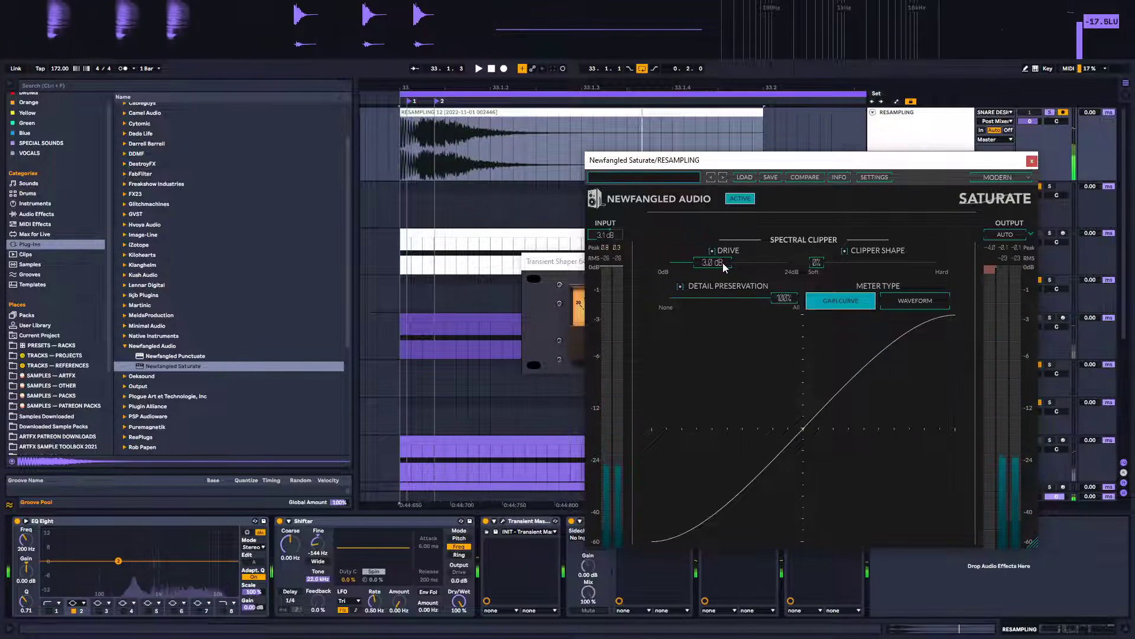
Set Saturate's drive to 6.6 dB, clipper shape to 79% and detail preservation to 37%, then close it
drag(736, 262, 747, 263)
drag(816, 263, 928, 271)
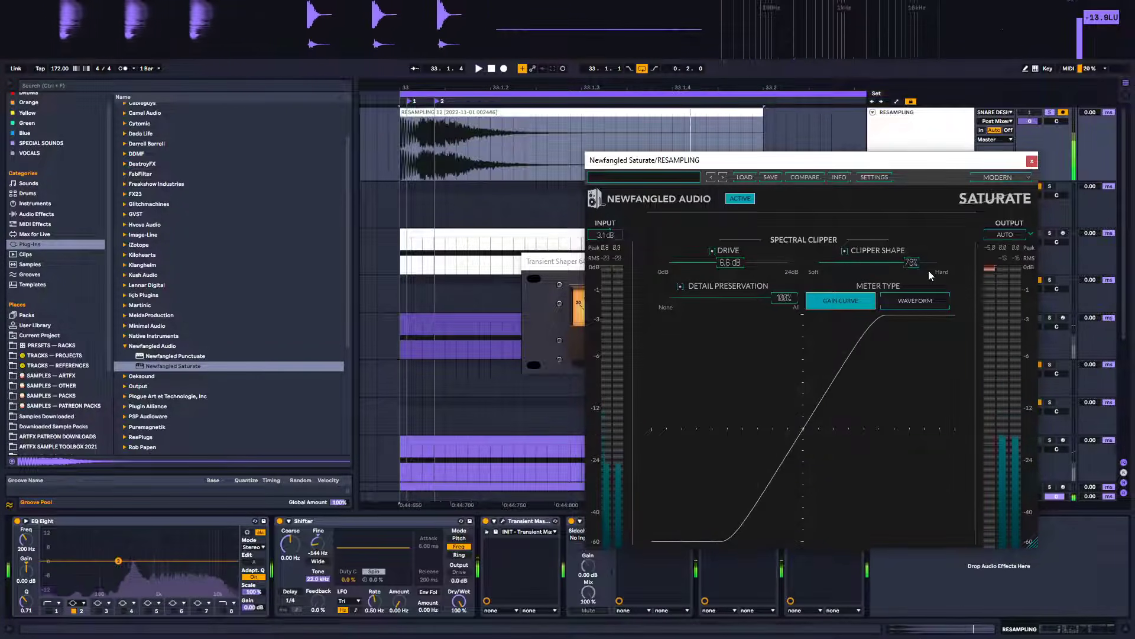
drag(785, 299, 695, 307)
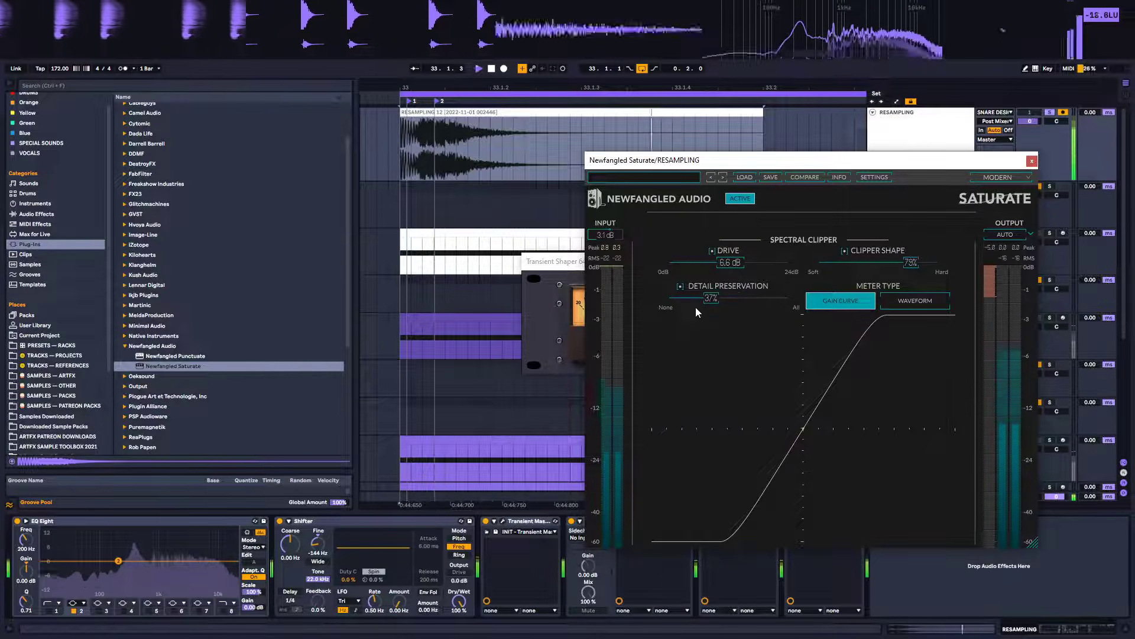
click(1032, 161)
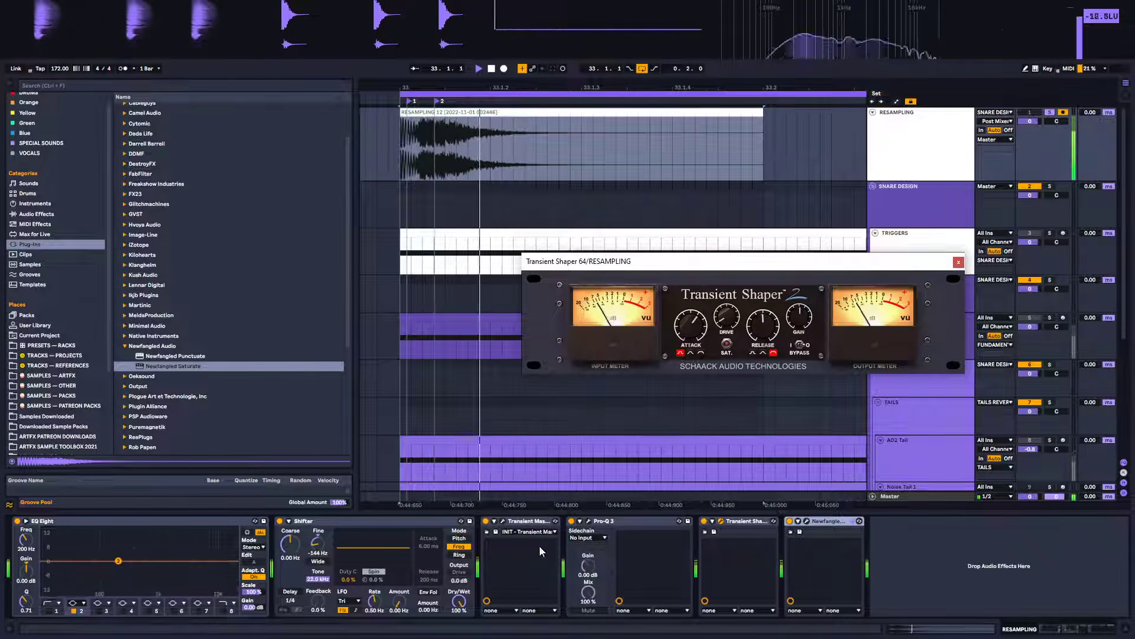
Insert a second Pro-Q 3 between Transient Shaper and Saturate on the resampling track
click(36, 214)
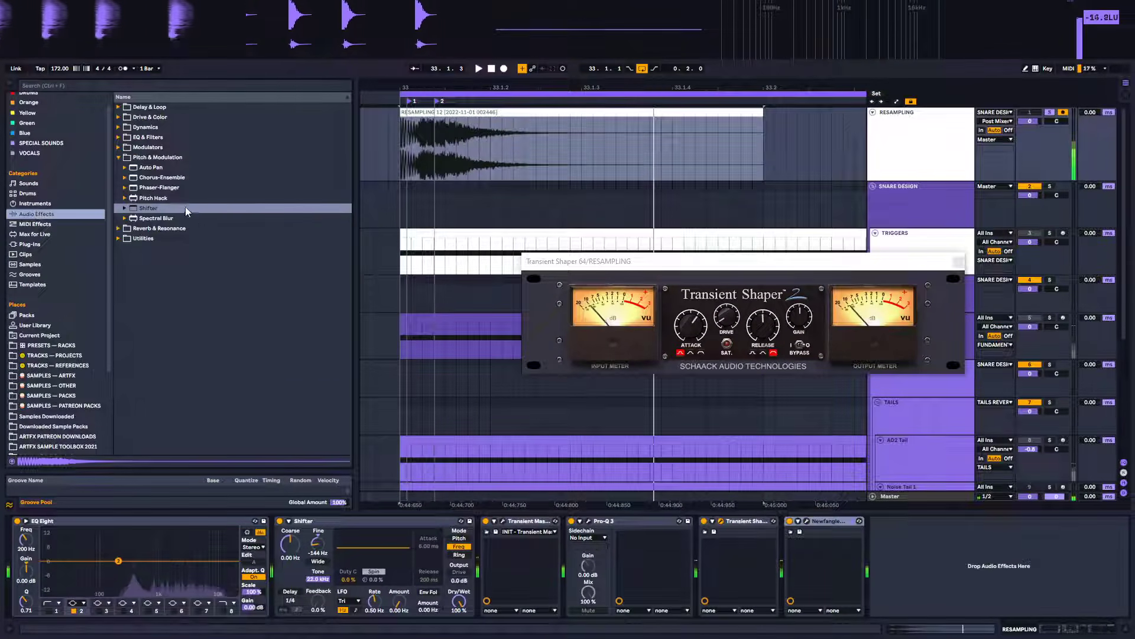
click(120, 157)
click(36, 244)
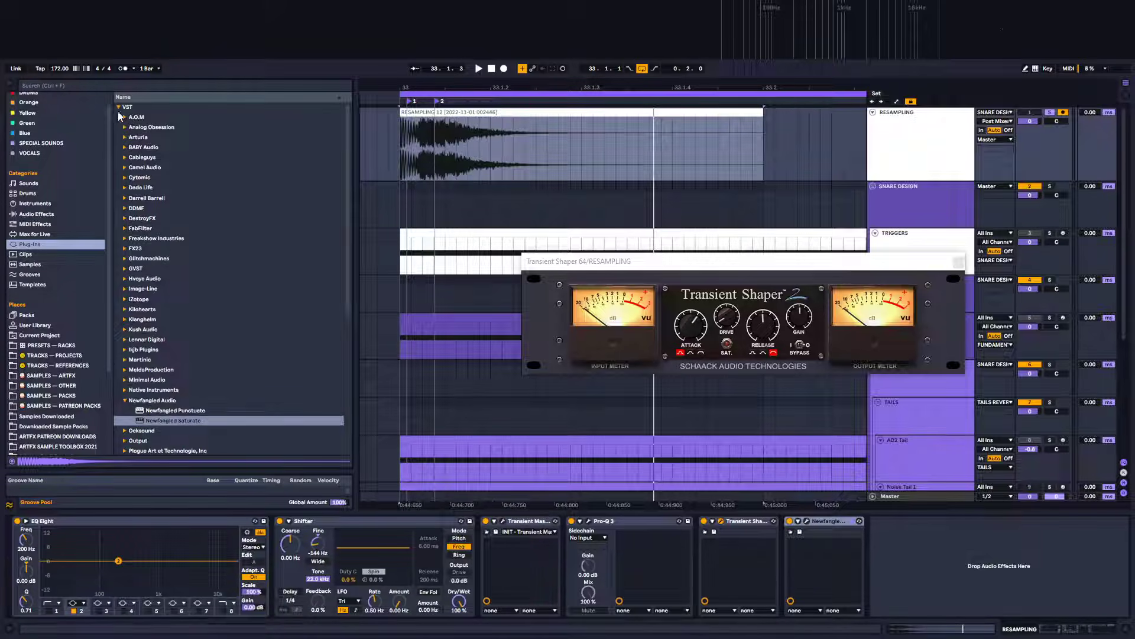
click(118, 107)
click(119, 117)
click(123, 238)
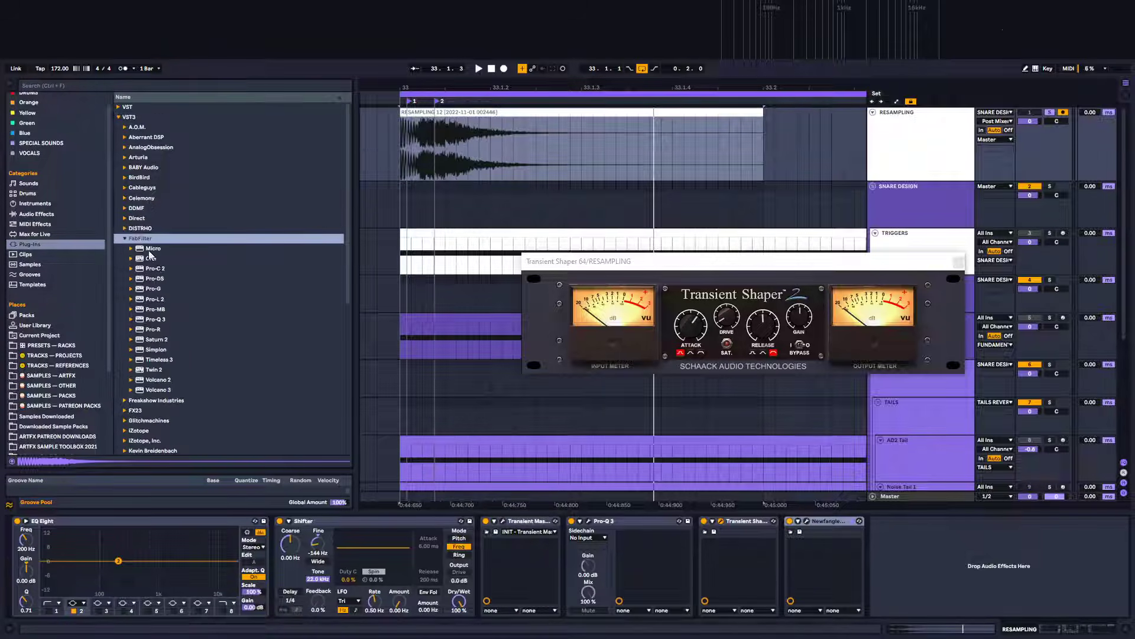
click(155, 319)
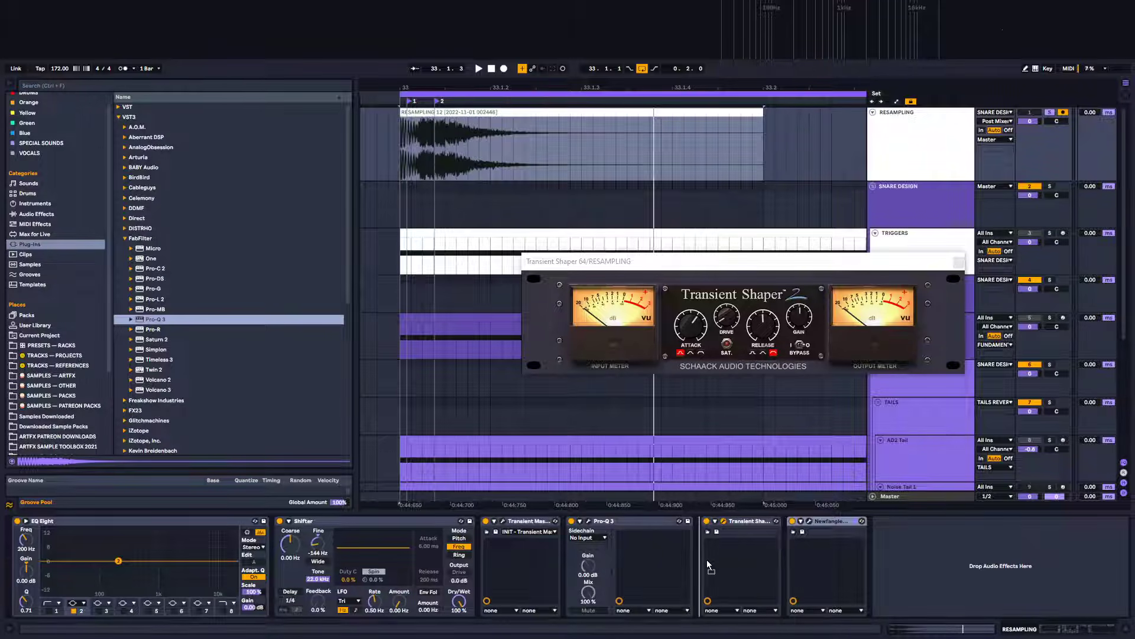
drag(708, 560, 795, 555)
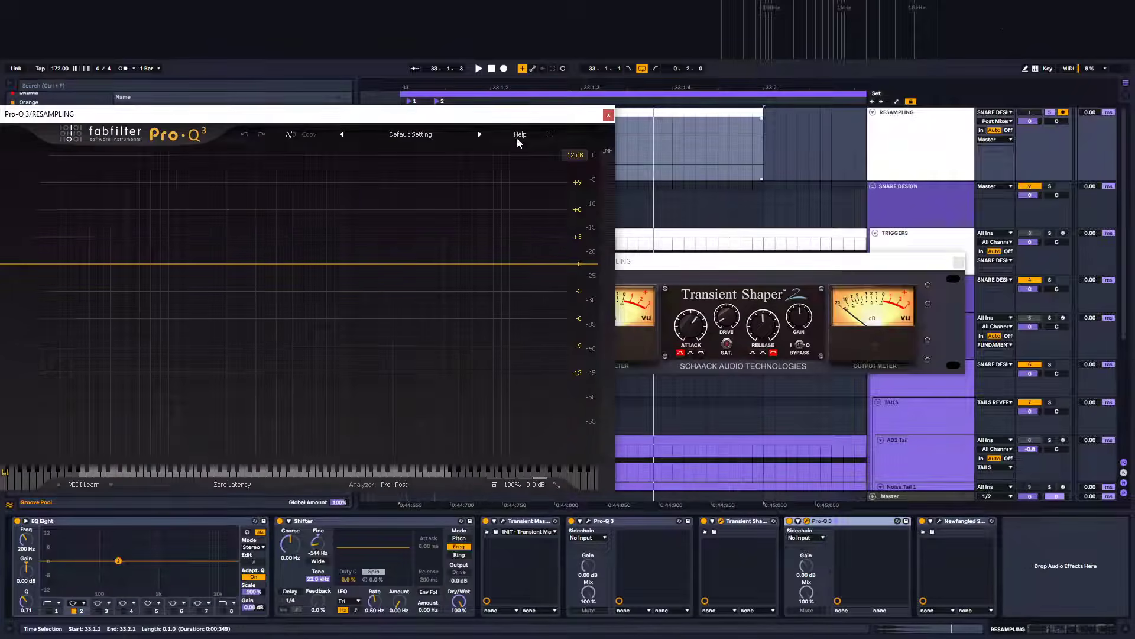
Add a dynamic bell band in the new Pro-Q 3 and move it to about 15.6 kHz during playback
drag(483, 116, 856, 146)
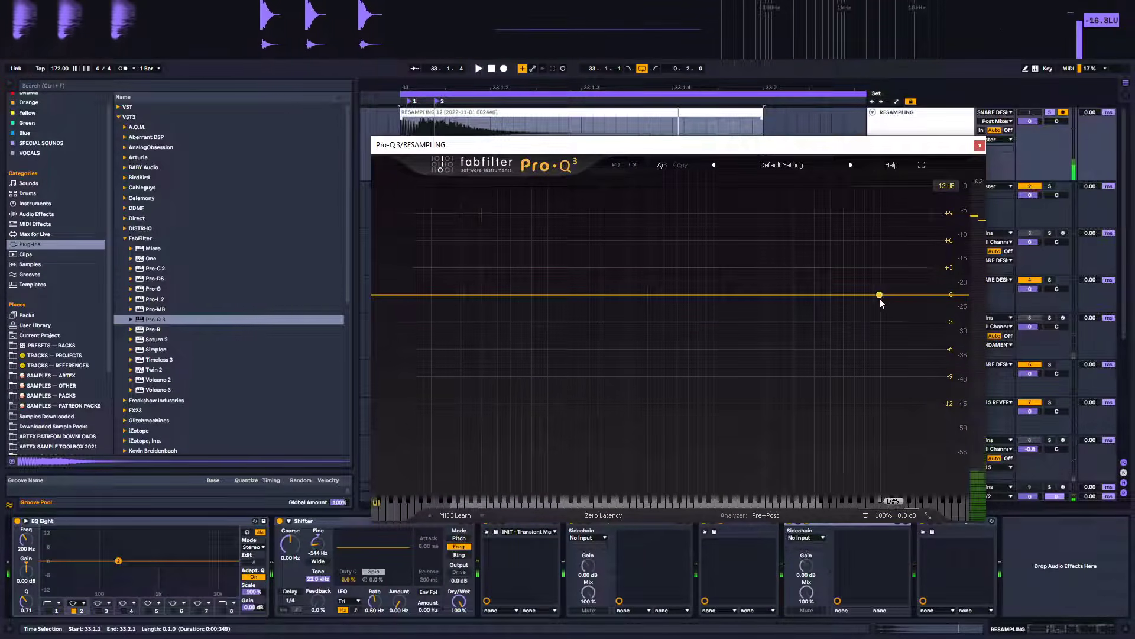
click(856, 295)
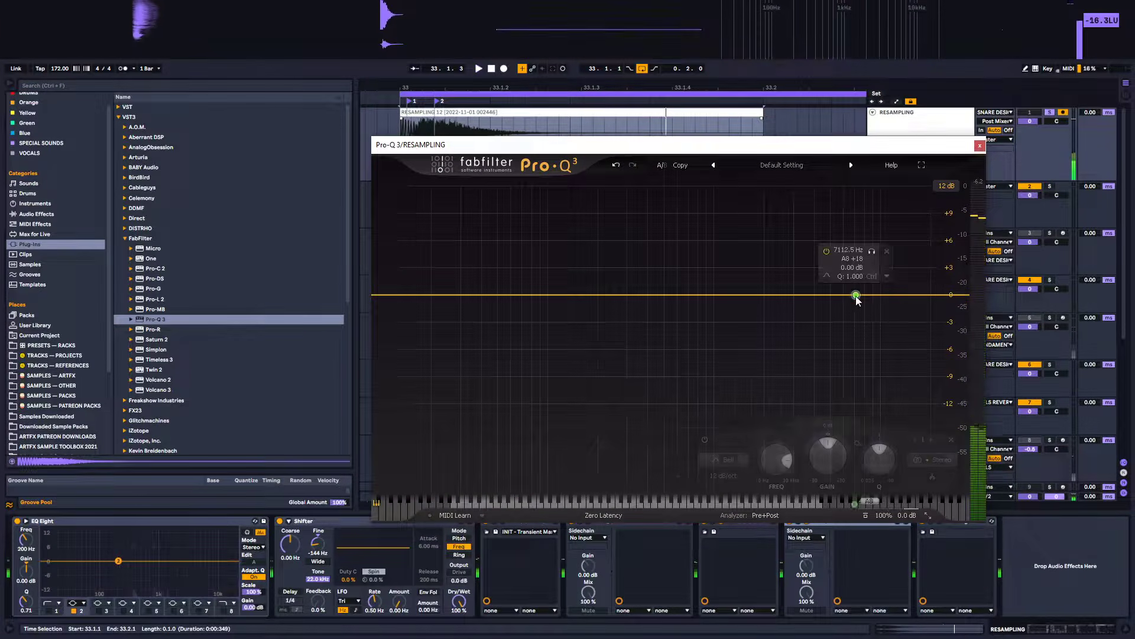
right_click(856, 296)
click(867, 329)
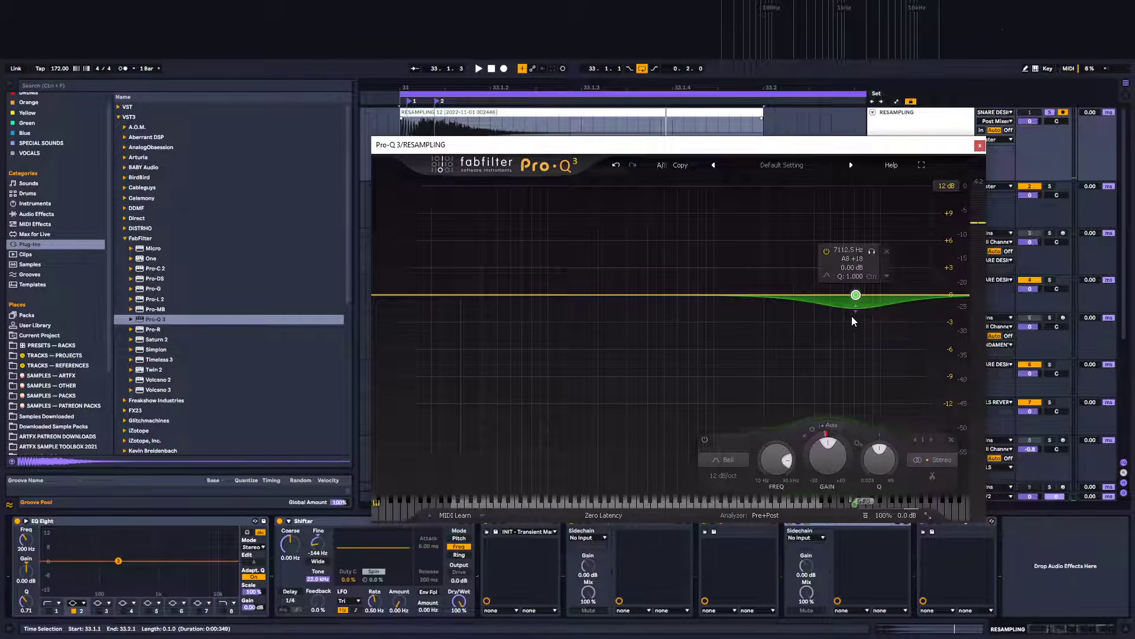
key(space)
drag(863, 285, 913, 235)
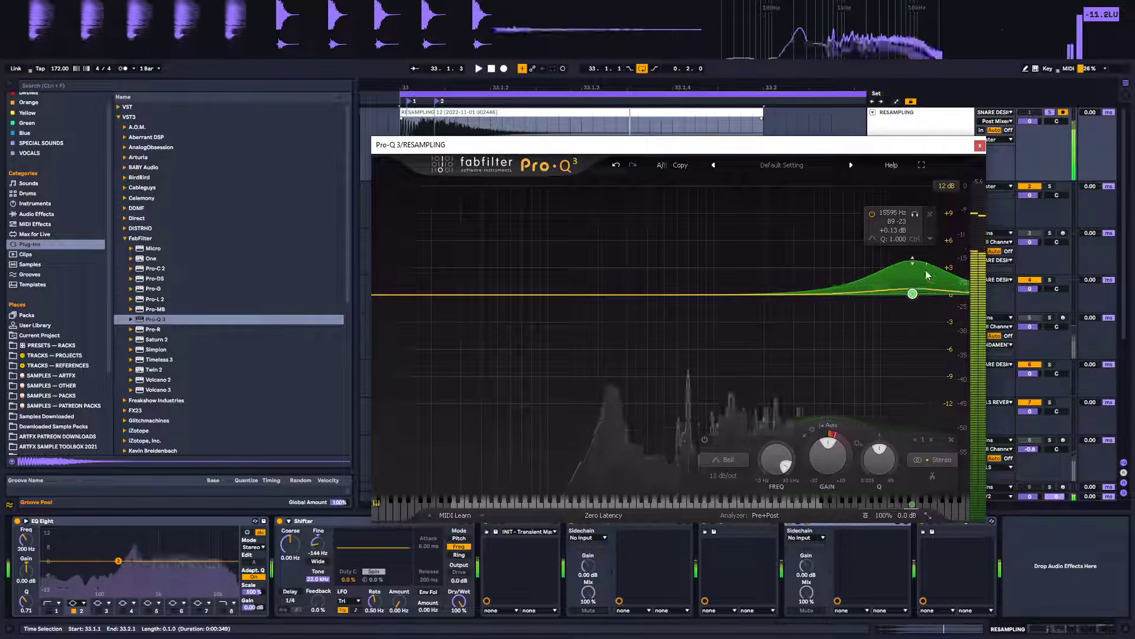
Widen the high dynamic band's Q to about 0.35 and shift it to about 18.2 kHz with a +6.7 dB range
scroll(921, 286, up, 5)
scroll(920, 282, down, 9)
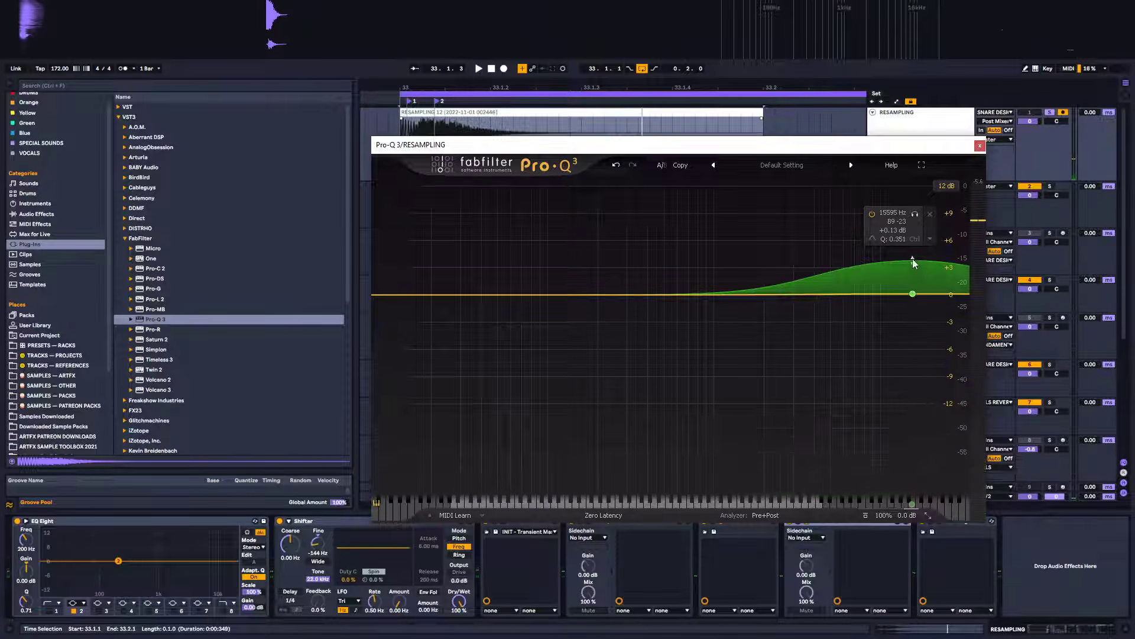
drag(913, 260, 916, 341)
drag(913, 300, 926, 324)
drag(925, 246, 926, 226)
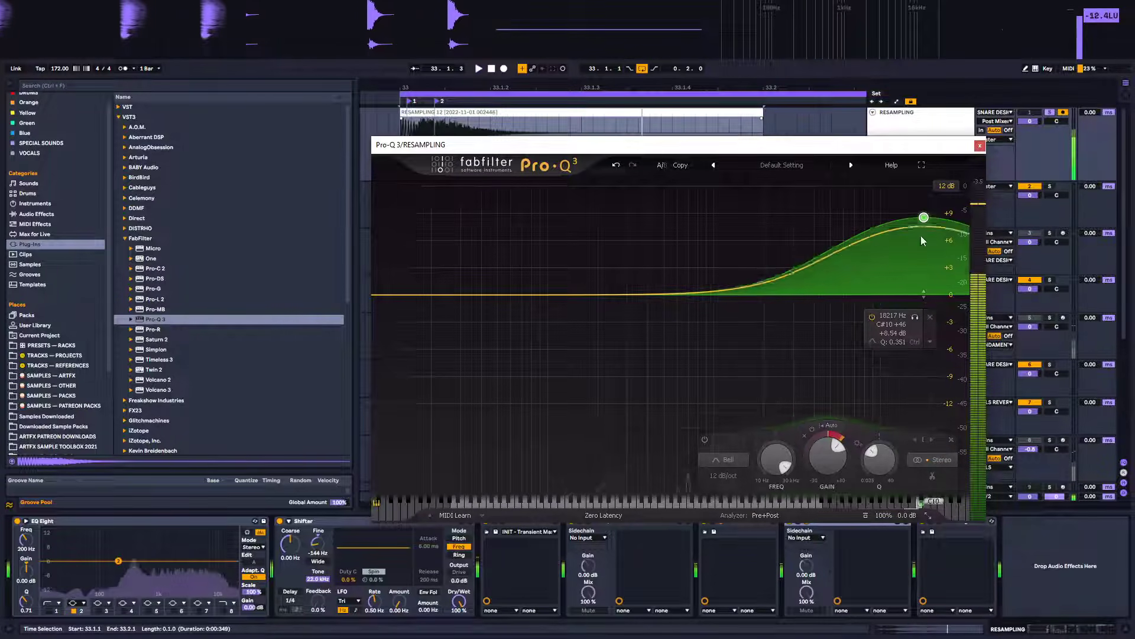
drag(924, 222, 925, 244)
drag(926, 309, 926, 294)
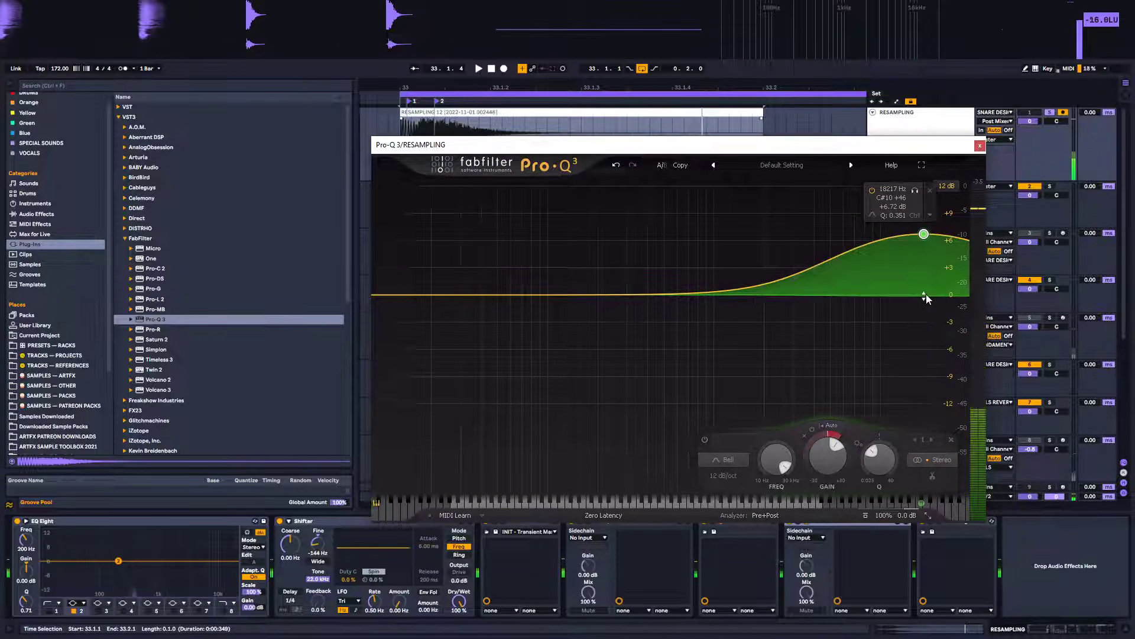
Add a second dynamic bell band around 3.5 kHz with a dynamic boost of about +3.4 dB
click(793, 275)
right_click(793, 276)
click(845, 311)
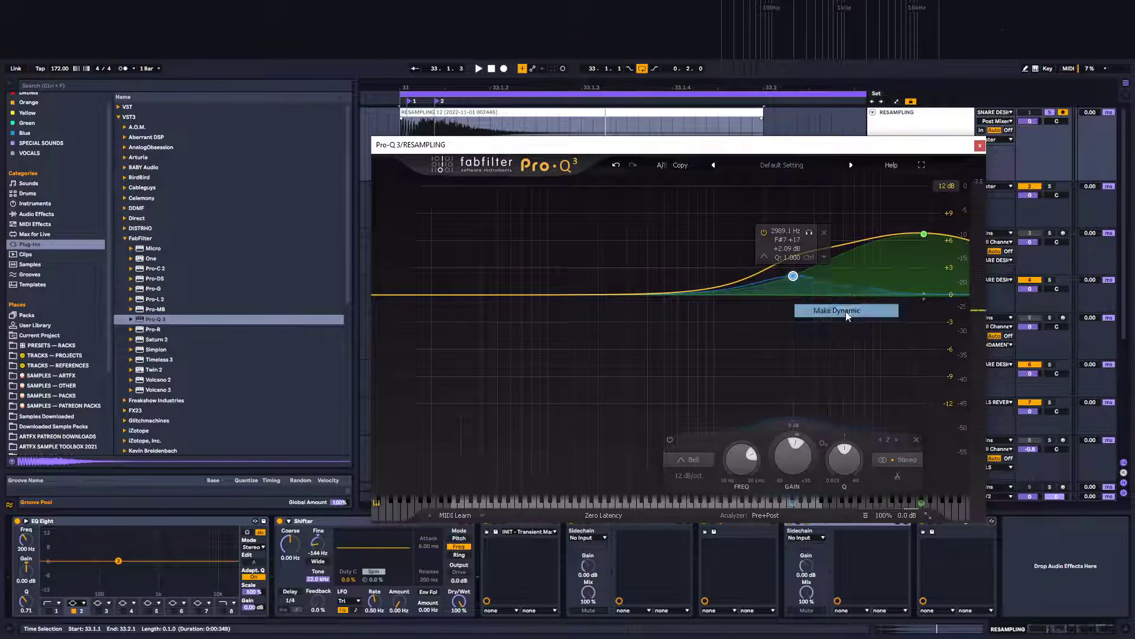
drag(794, 277, 812, 337)
key(space)
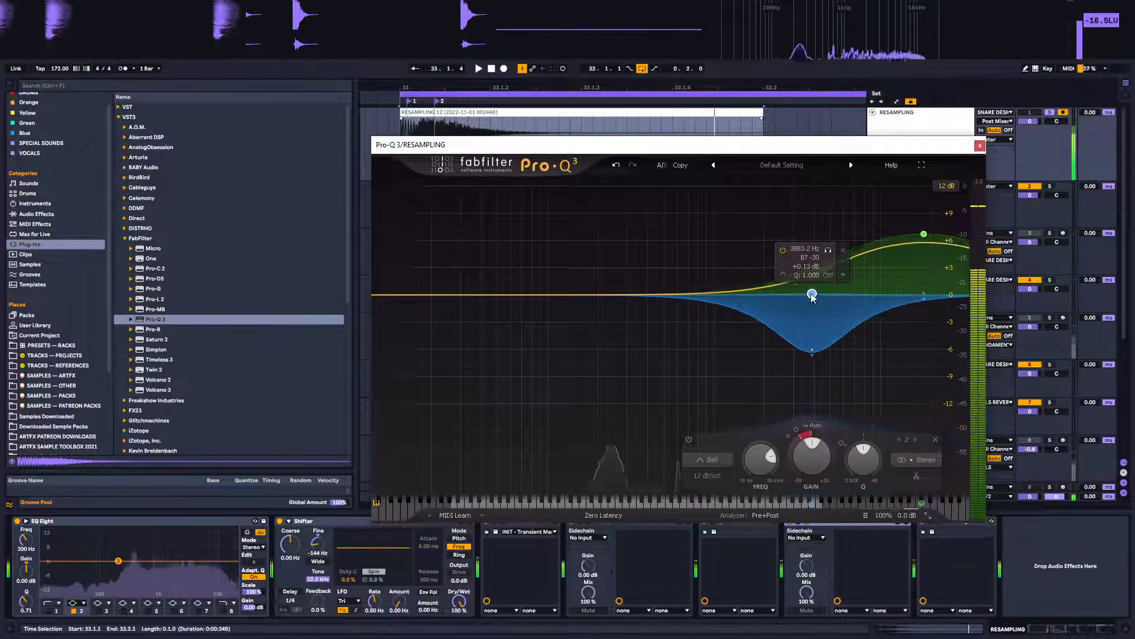
mouse_move(813, 295)
mouse_down()
mouse_move(808, 238)
mouse_move(807, 274)
mouse_up()
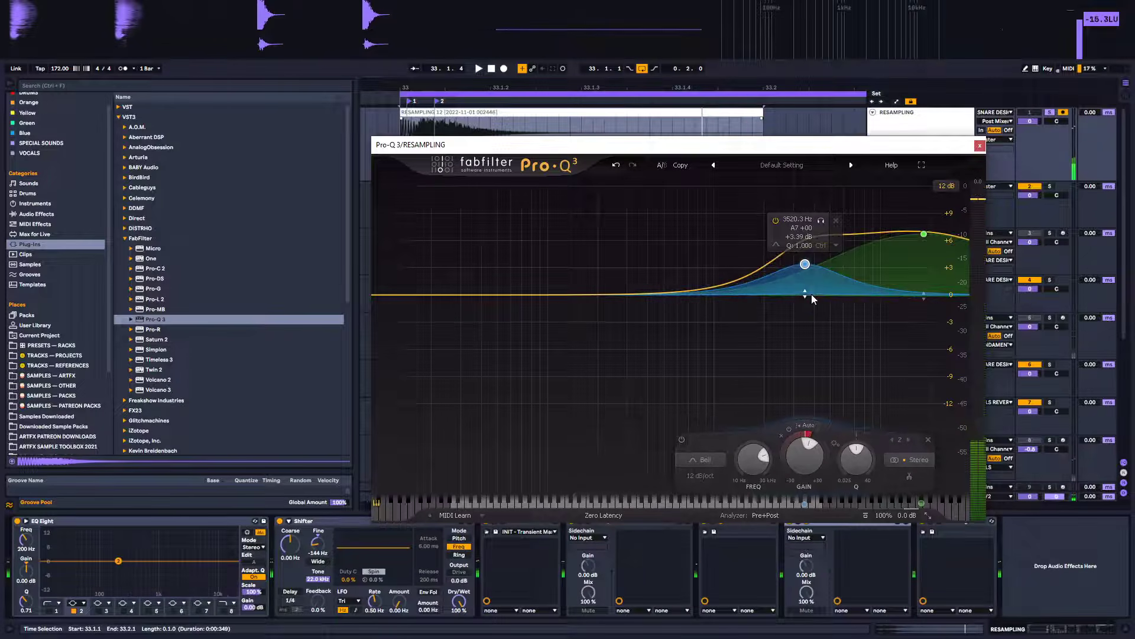
Widen the high band's Q to about 0.29 at about 15.4 kHz, then move the mid band to about 2.26 kHz
scroll(811, 295, down, 5)
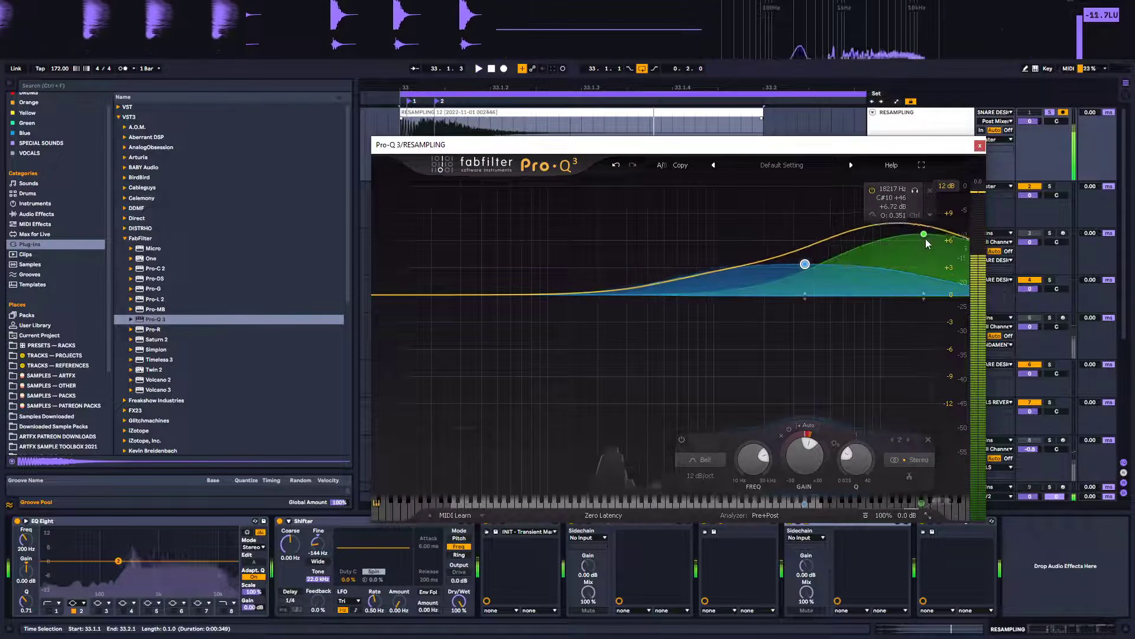
scroll(925, 239, down, 2)
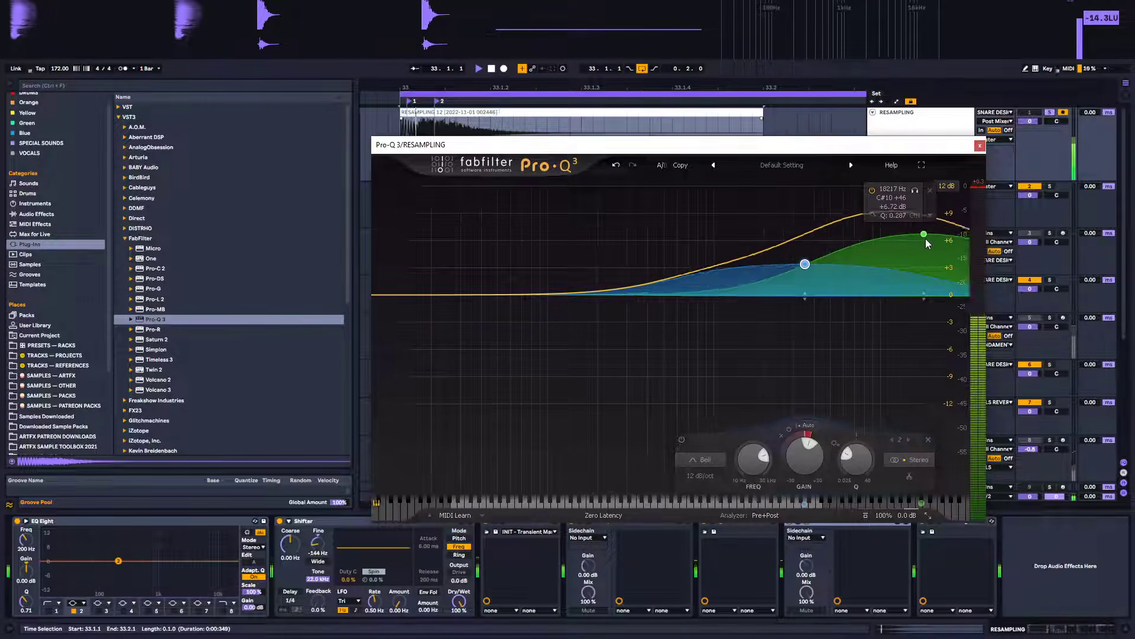
drag(925, 237, 928, 242)
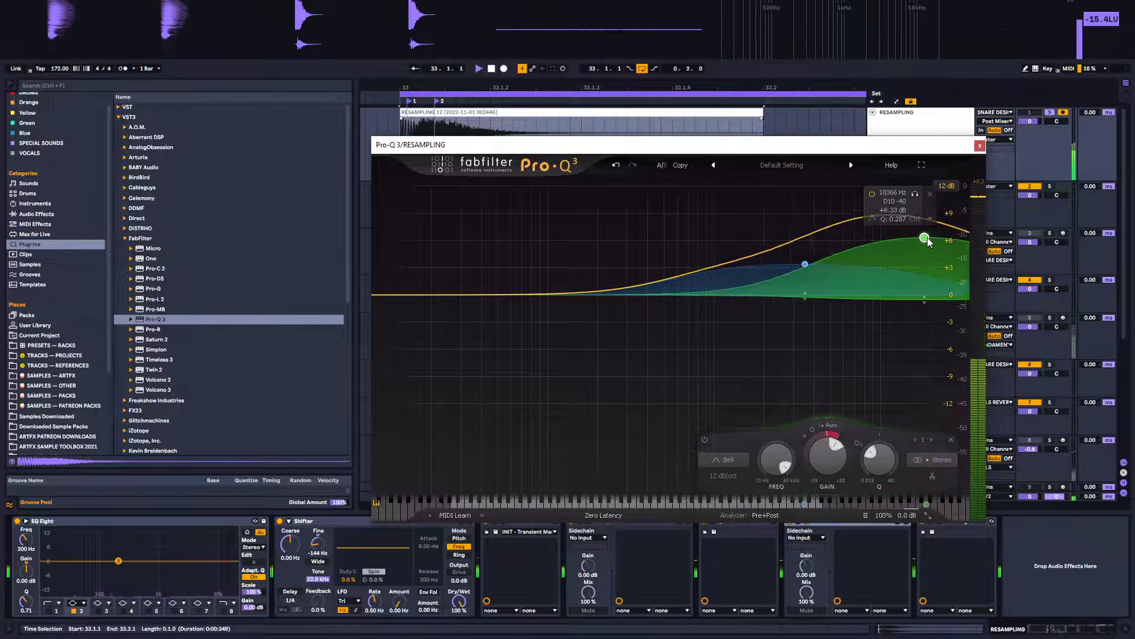
drag(805, 264, 773, 269)
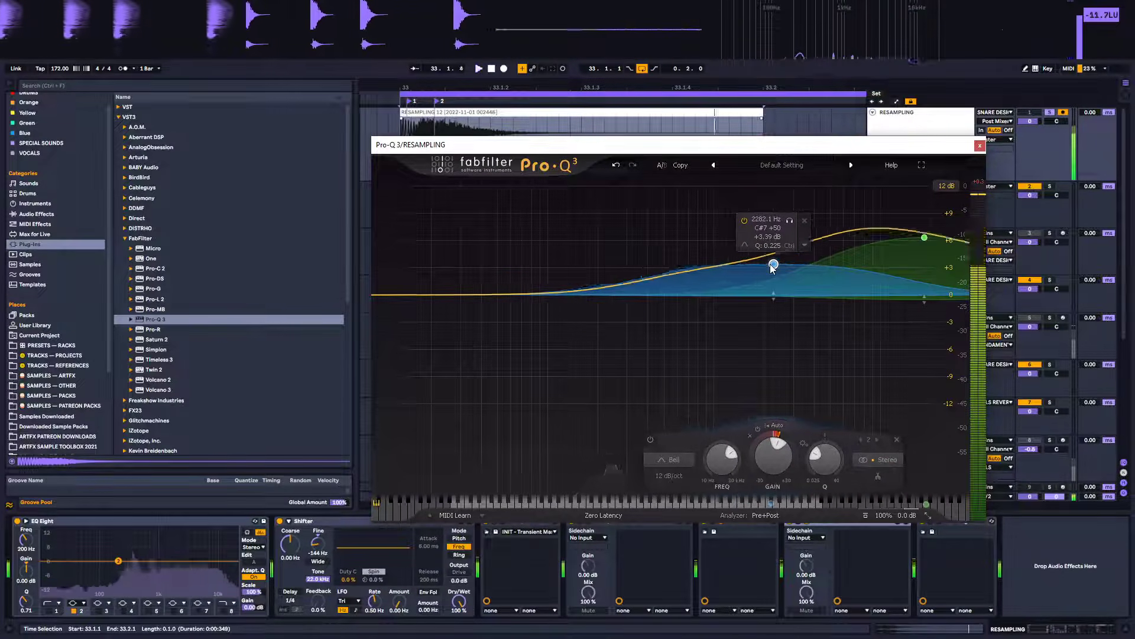
Move the high dynamic band to about 20.4 kHz at +6.9 dB and close the Pro-Q 3 window
drag(925, 237, 940, 235)
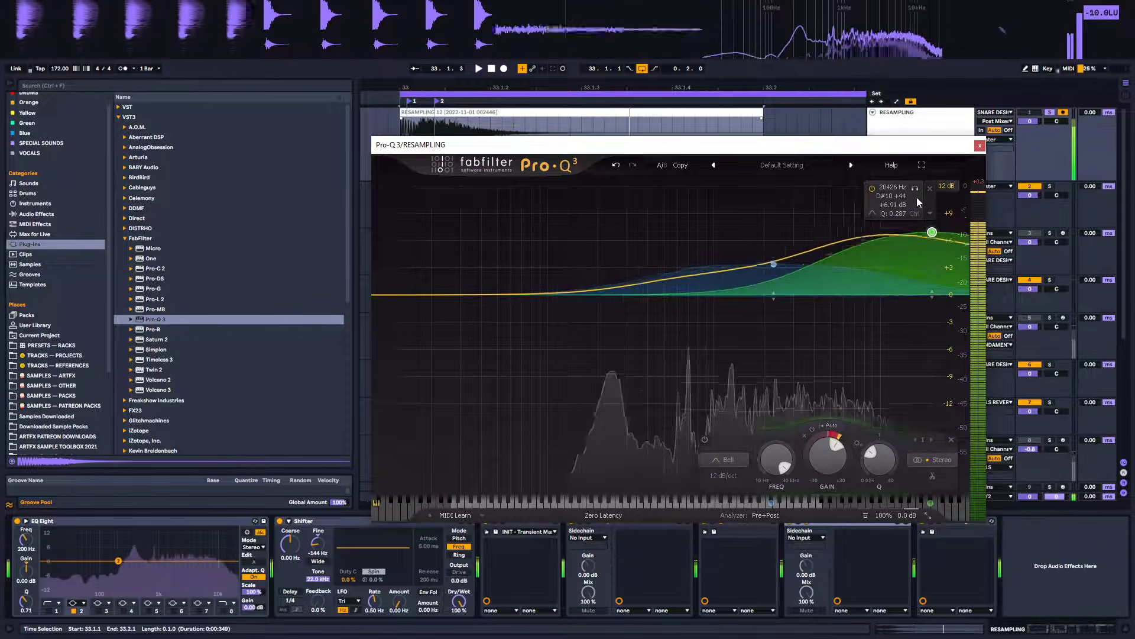
click(981, 146)
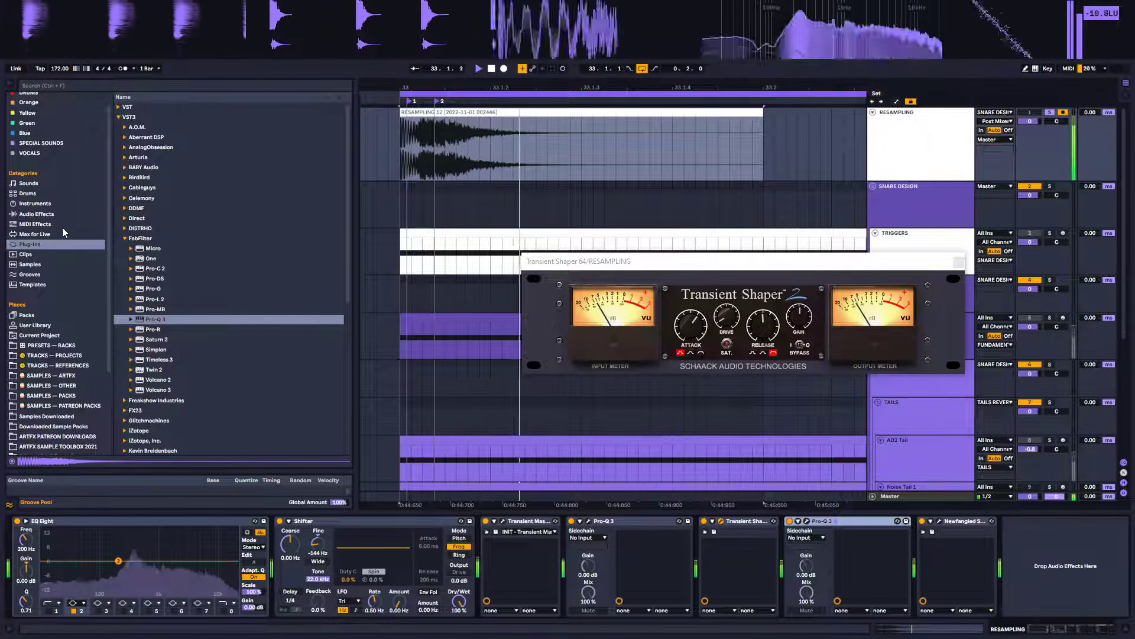
Show the Audio Effects browser category, close the Transient Shaper window and stop playback
click(37, 214)
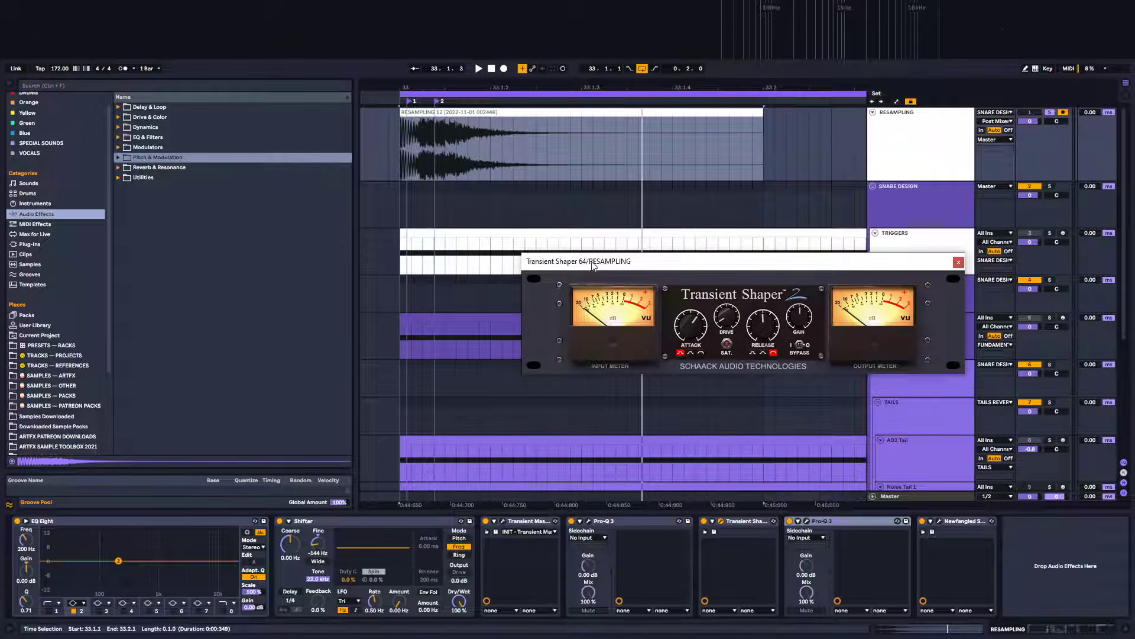
drag(592, 263, 459, 303)
click(827, 302)
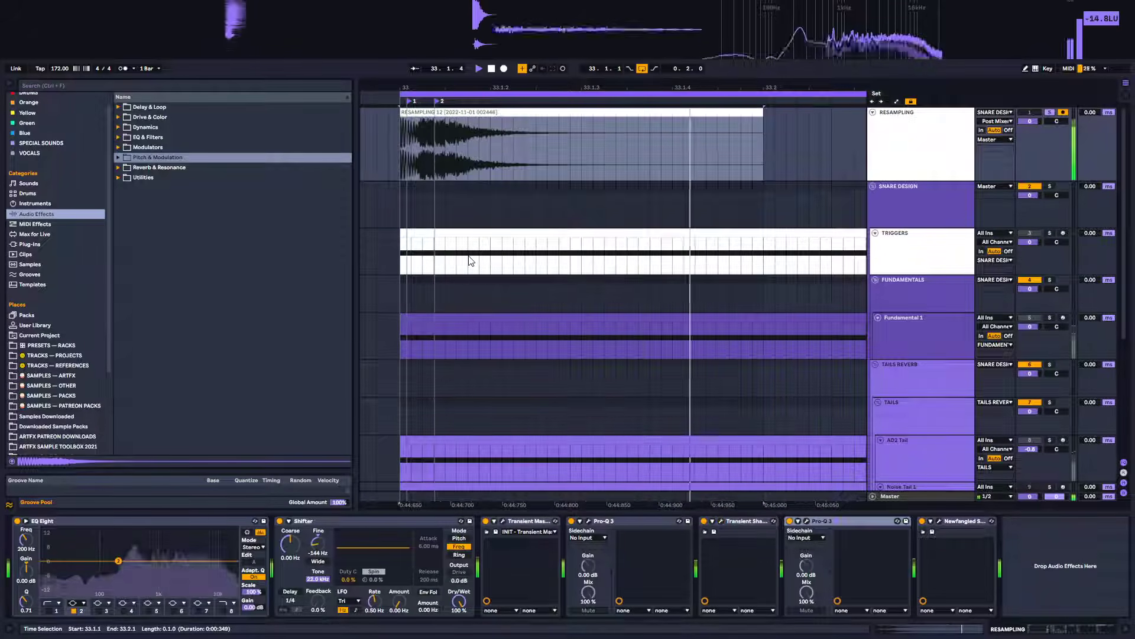
key(space)
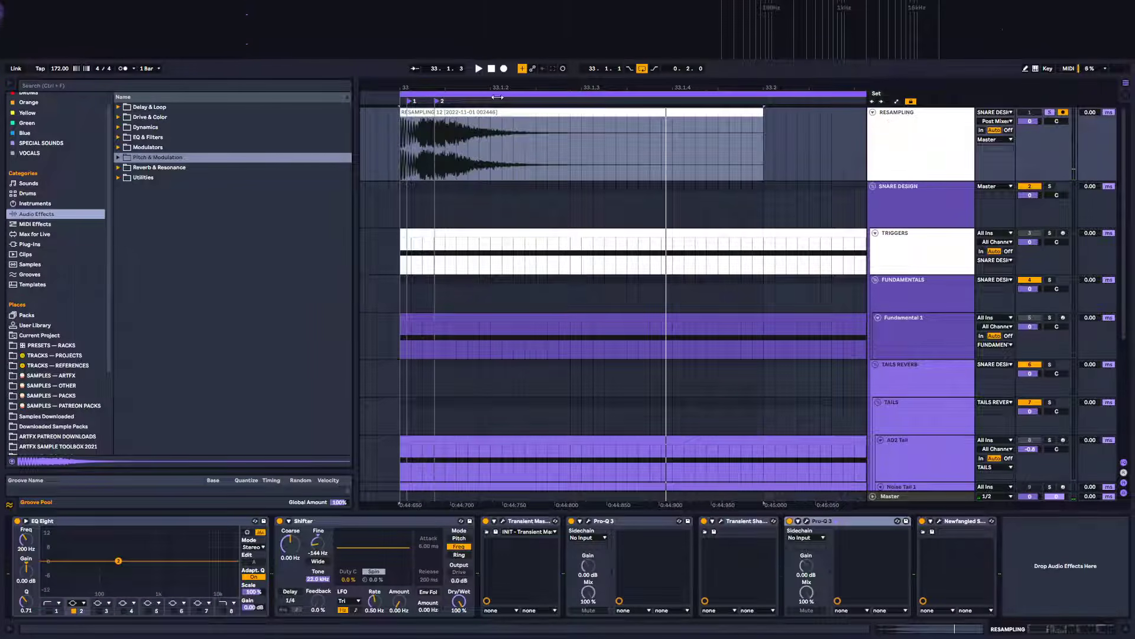
Insert a new audio track and set its input to the RESAMPLING track's post-mixer output
click(478, 108)
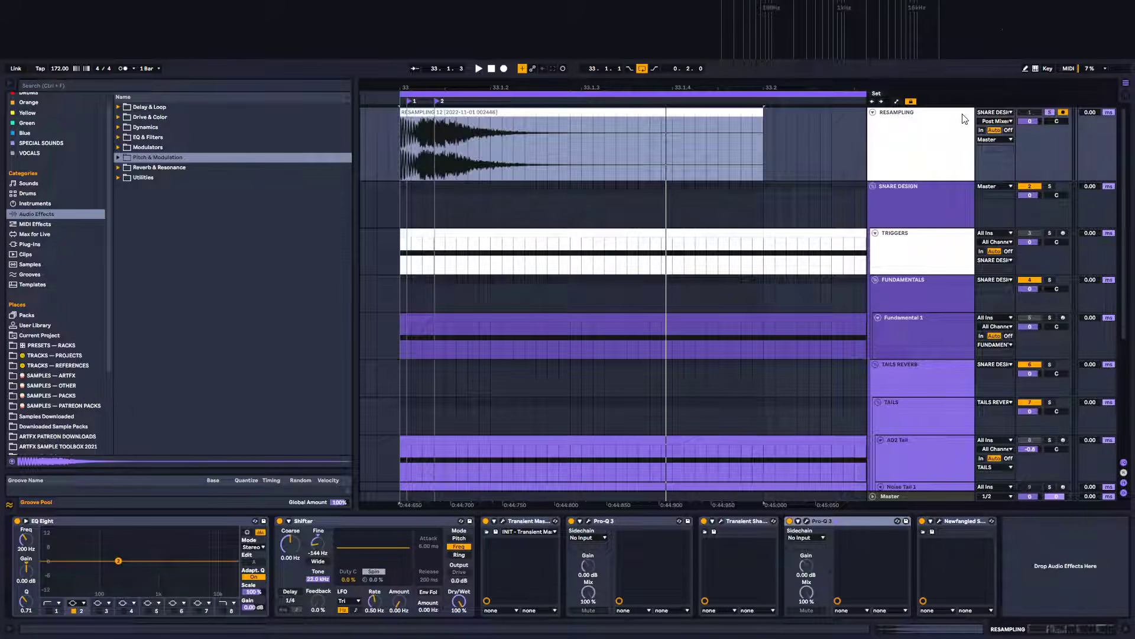
right_click(964, 118)
click(994, 189)
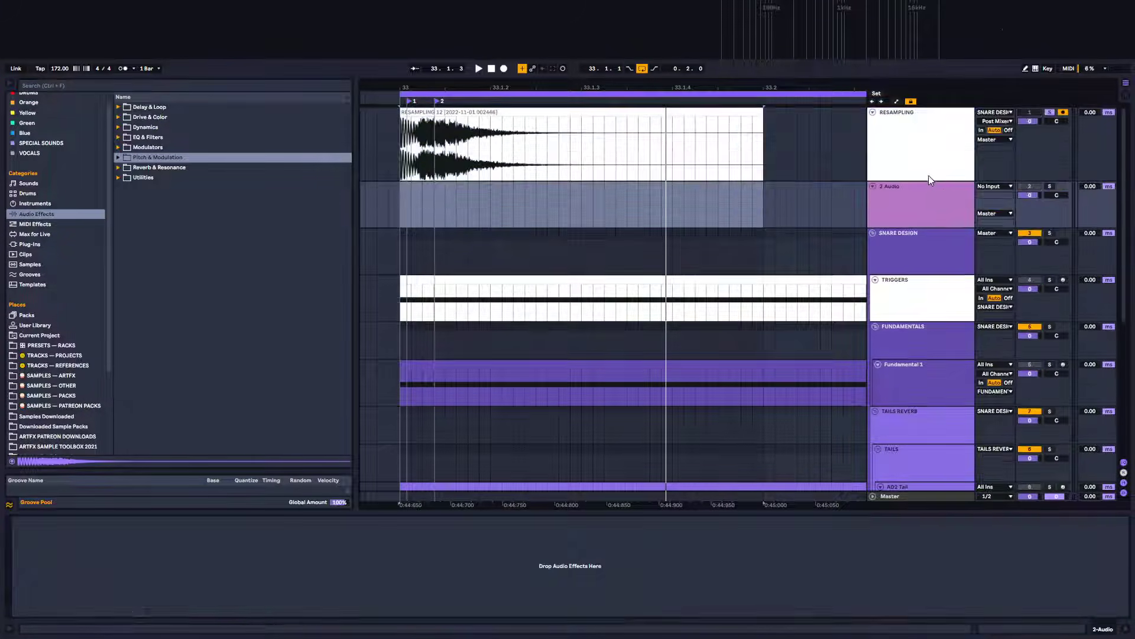
click(999, 187)
click(1036, 202)
Record the resampled snare onto the new audio track and stop recording
click(403, 197)
click(504, 69)
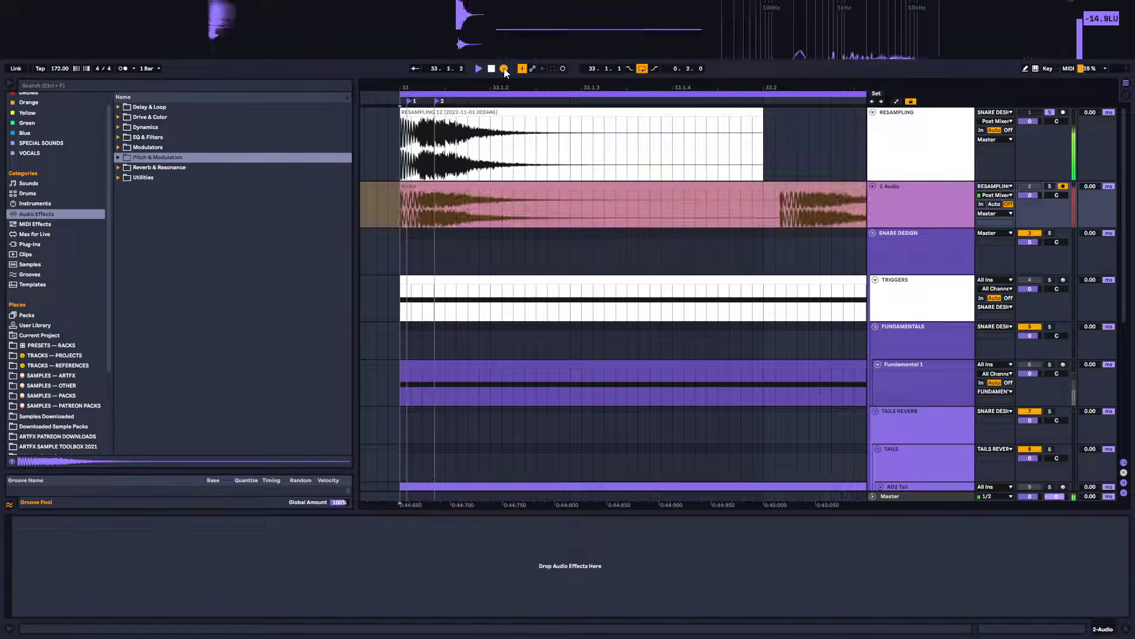
key(space)
Trim the end of the recorded clip to line up with the end of the source clip
drag(516, 85, 516, 59)
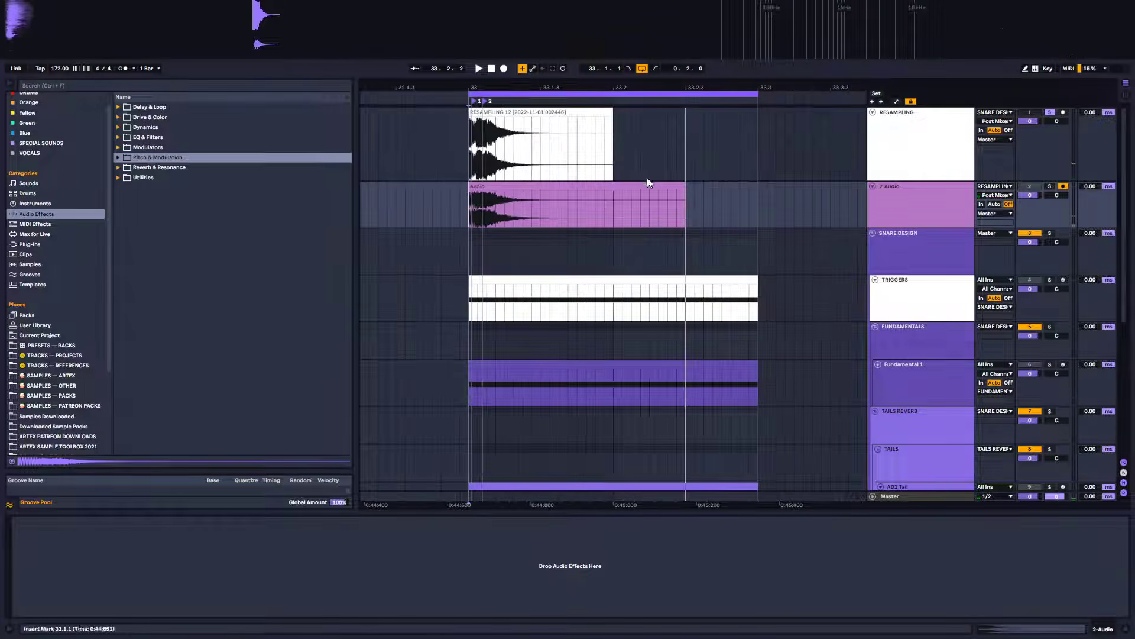
drag(686, 190, 639, 189)
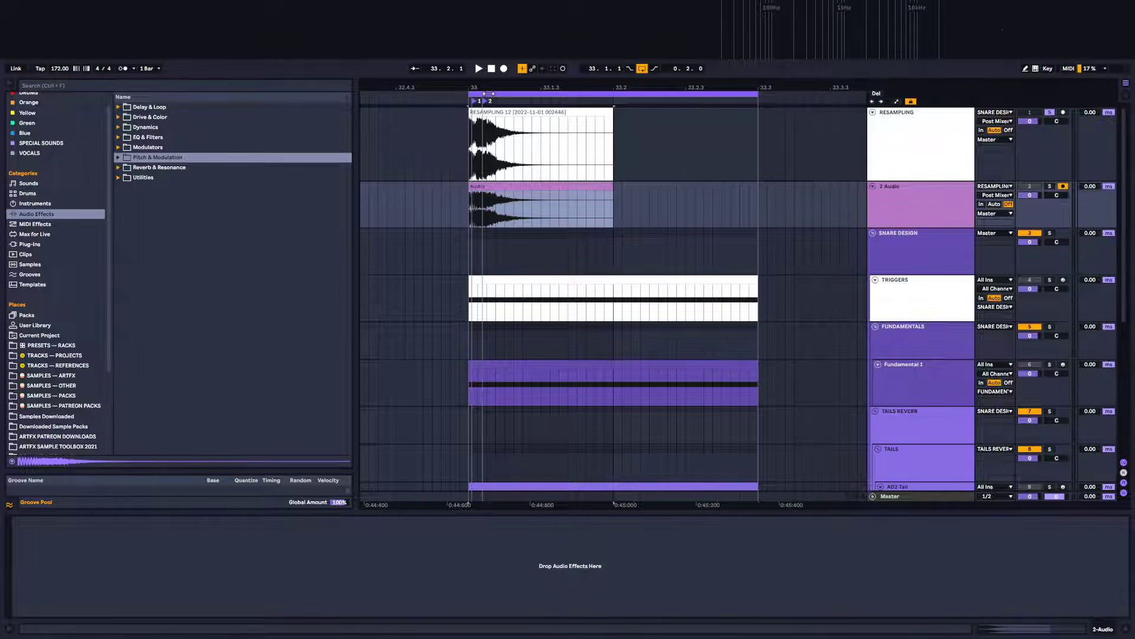
Add an EQ Eight to the new audio track and open its expanded analyzer view
drag(477, 89, 468, 164)
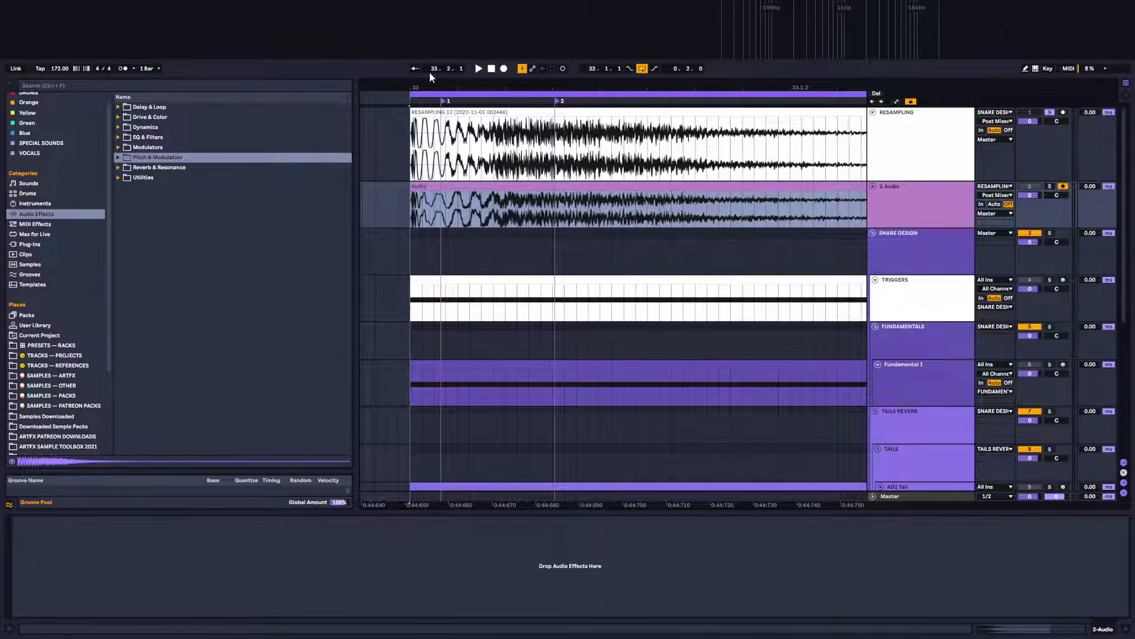
drag(635, 85, 683, 128)
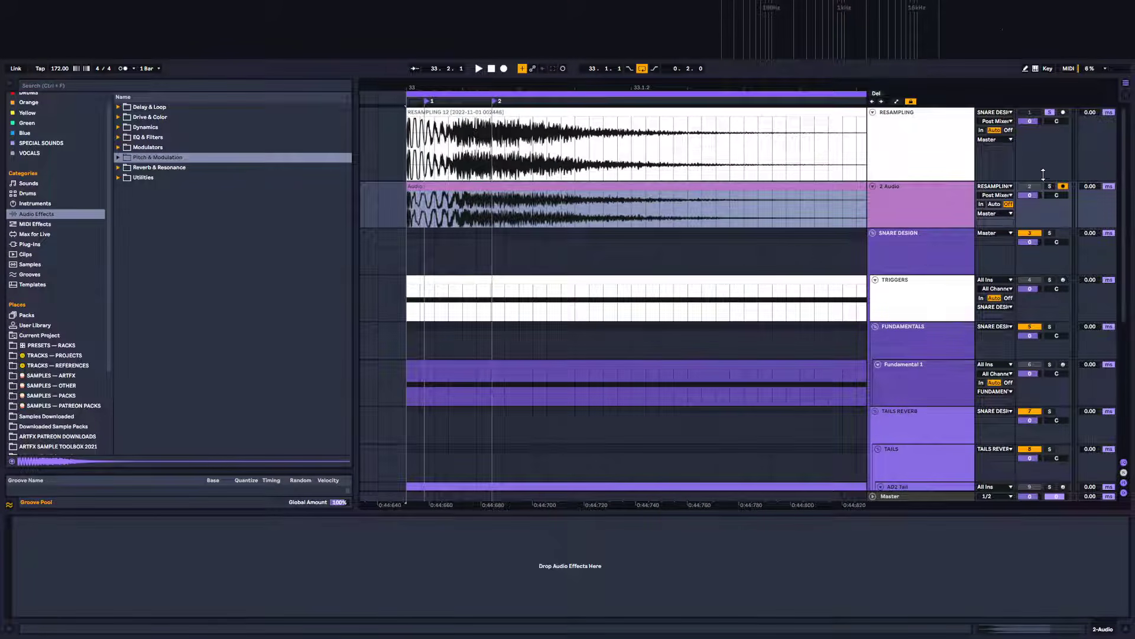
click(883, 123)
click(916, 200)
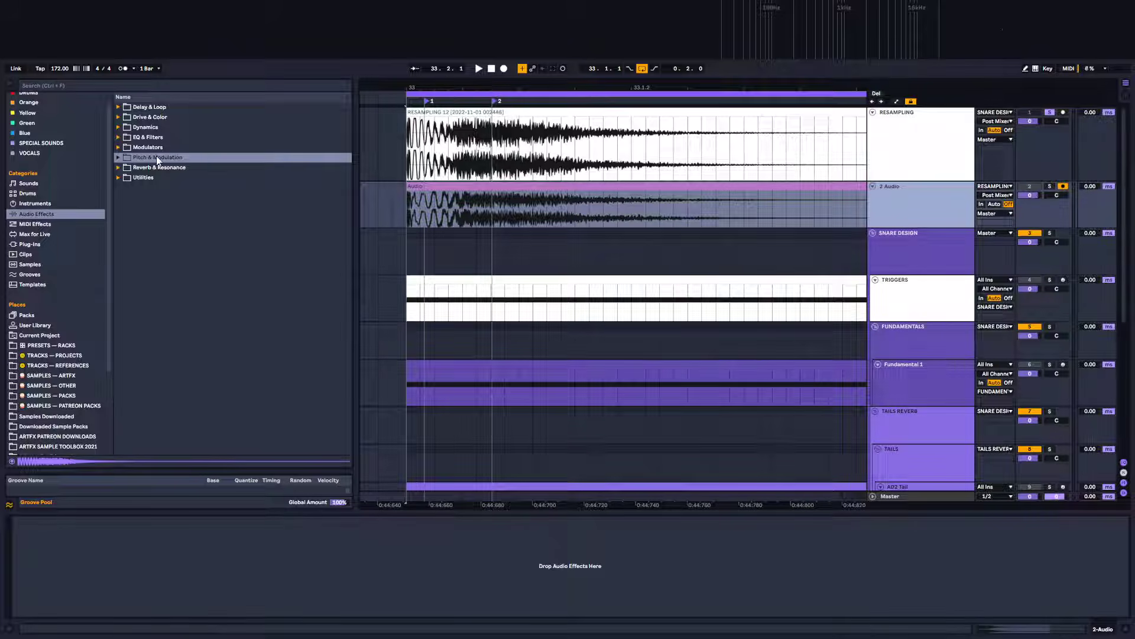
click(119, 138)
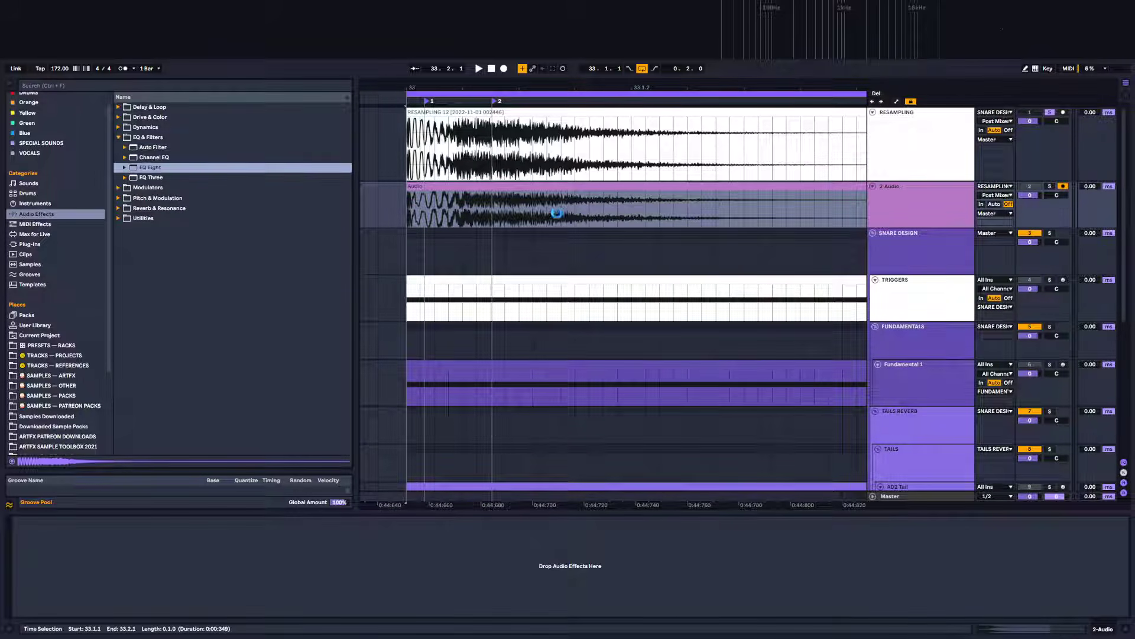
drag(556, 212, 589, 217)
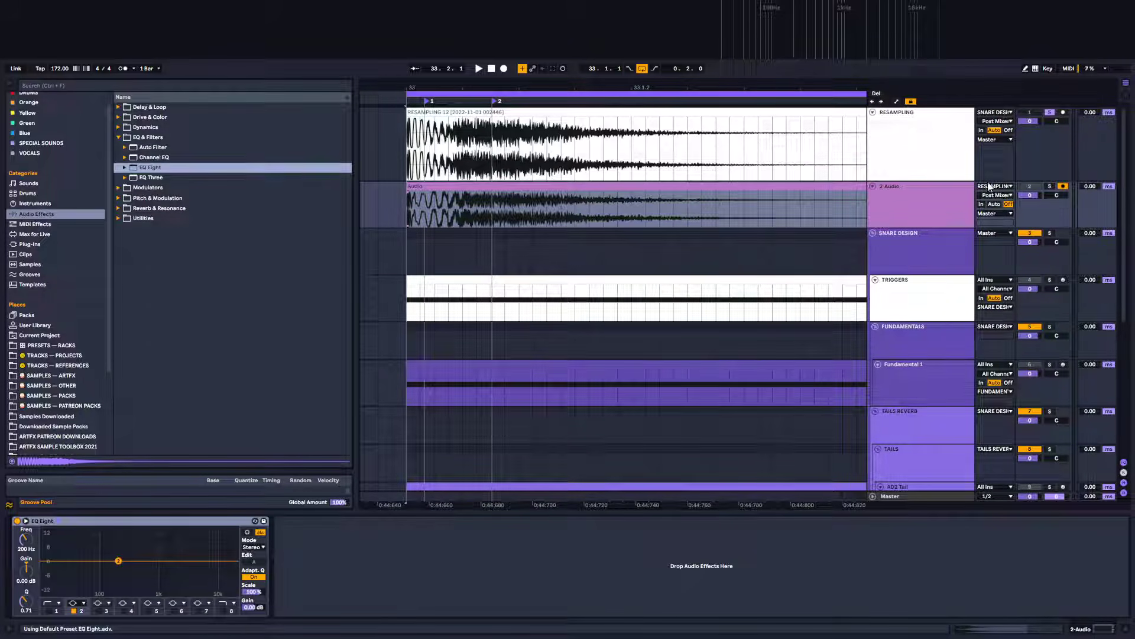
click(26, 520)
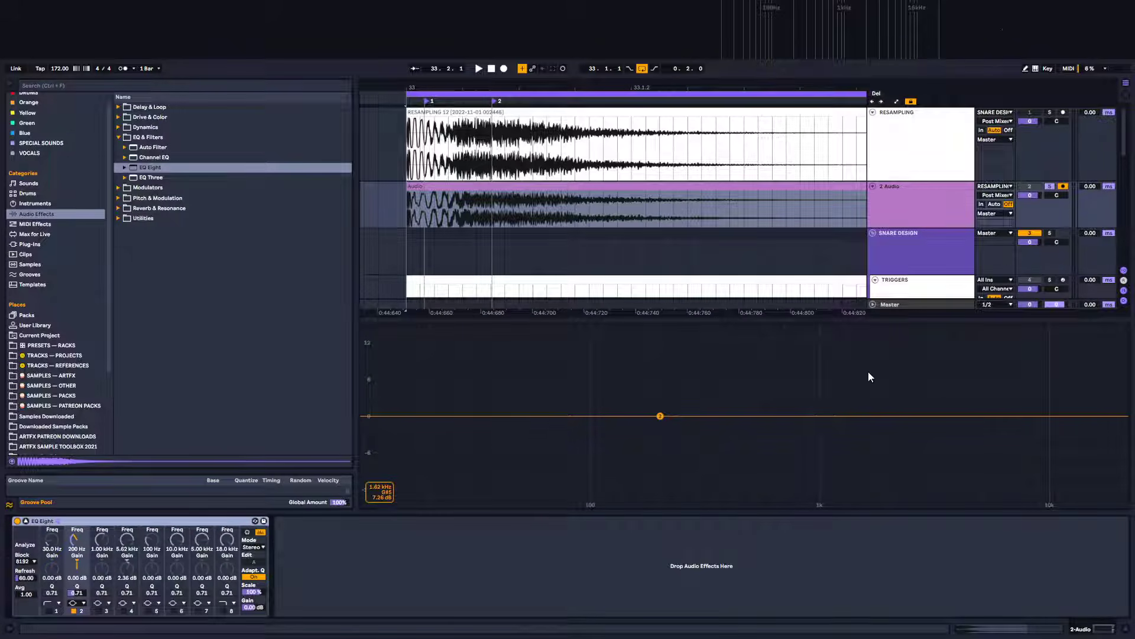
Play the recorded snare to inspect its spectrum in the EQ Eight analyzer
key(space)
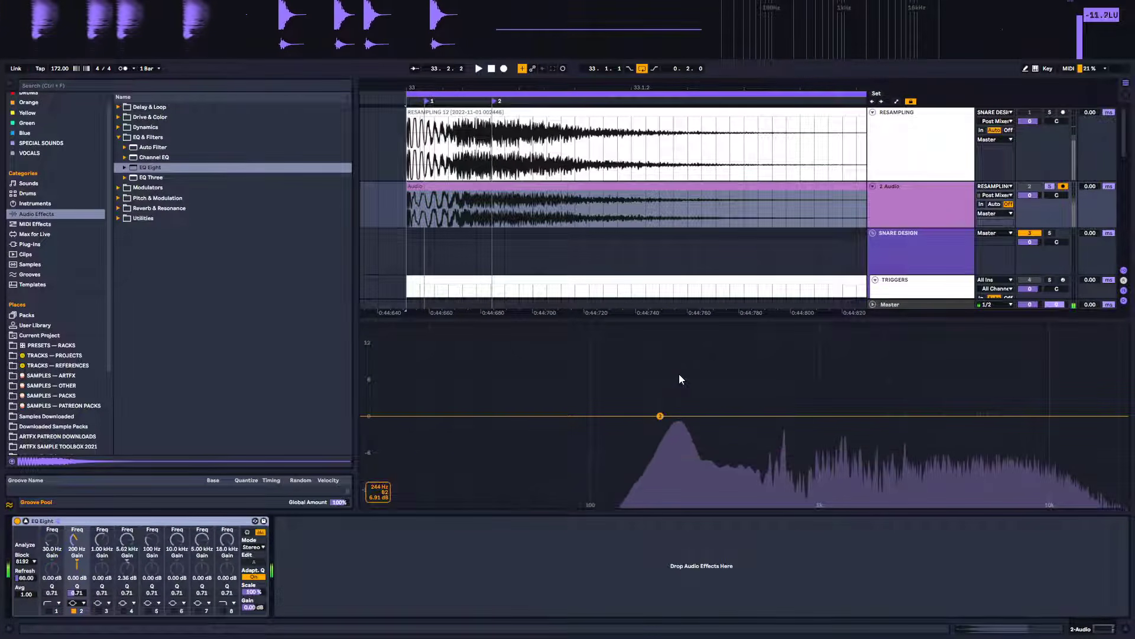
key(space)
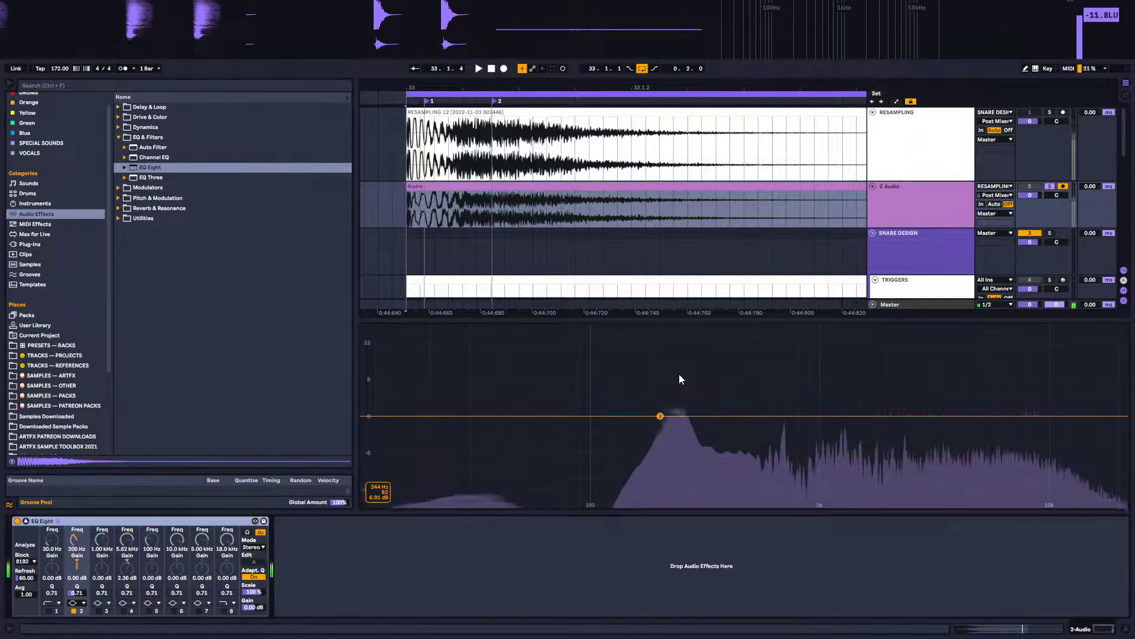
key(space)
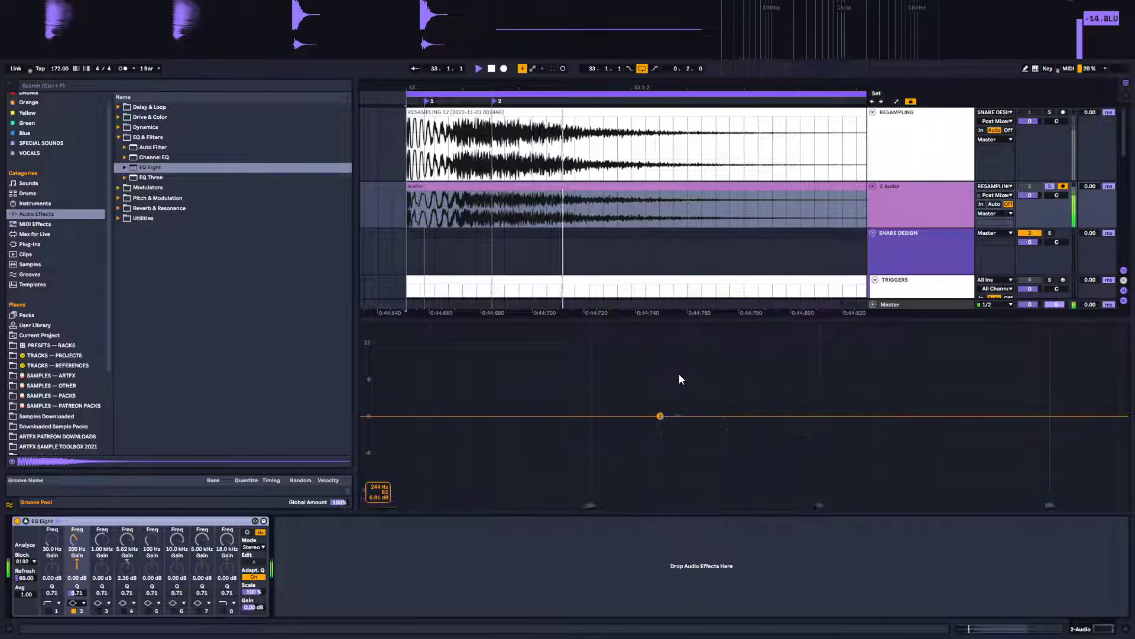
key(space)
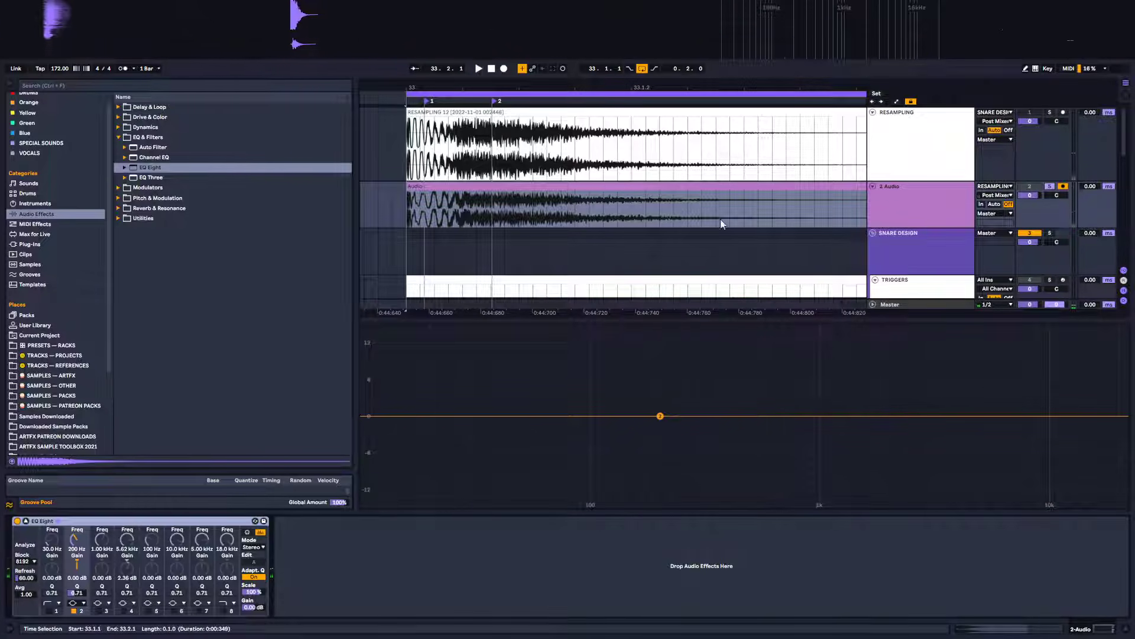
Select the recorded clip and export it with 2-Audio as the rendered track
click(708, 186)
drag(750, 88, 579, 42)
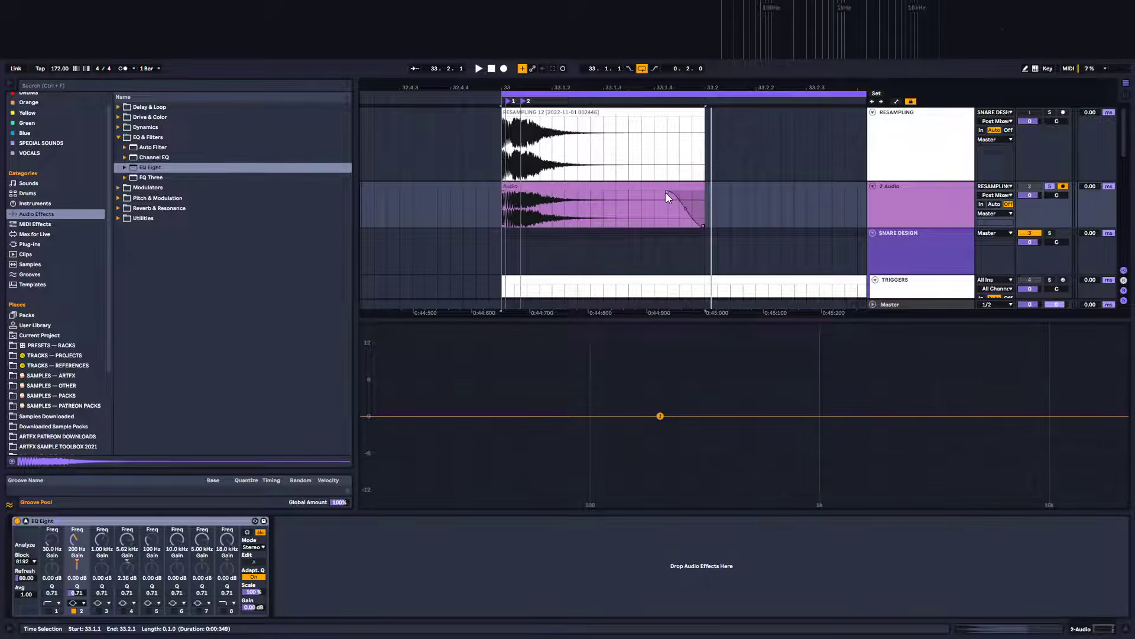
click(593, 189)
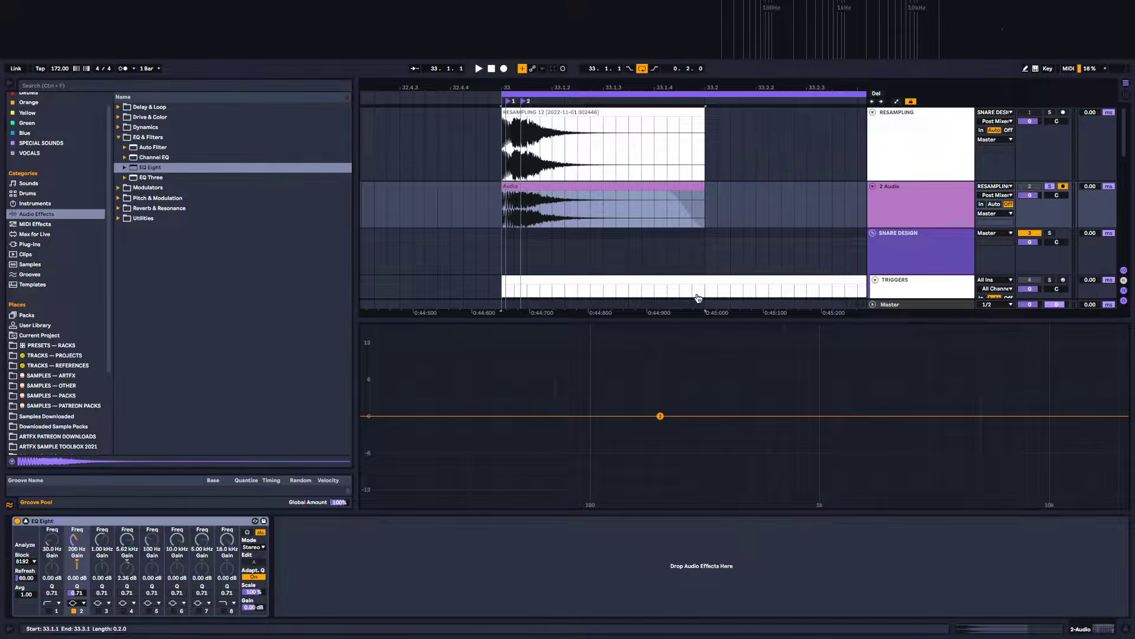
key(ctrl+shift+r)
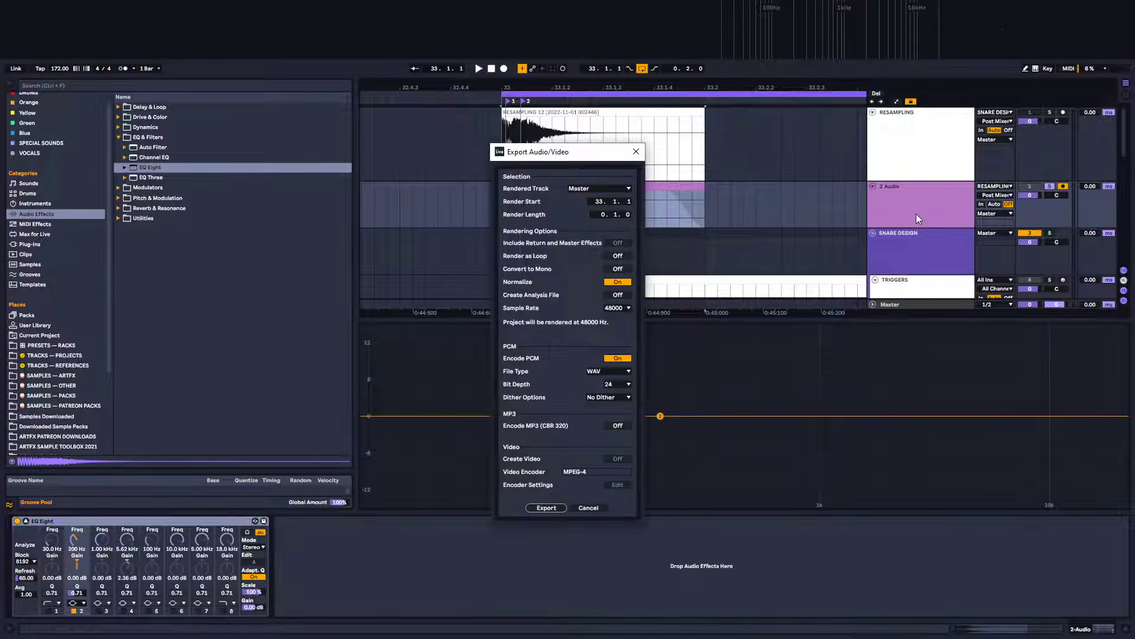
click(587, 188)
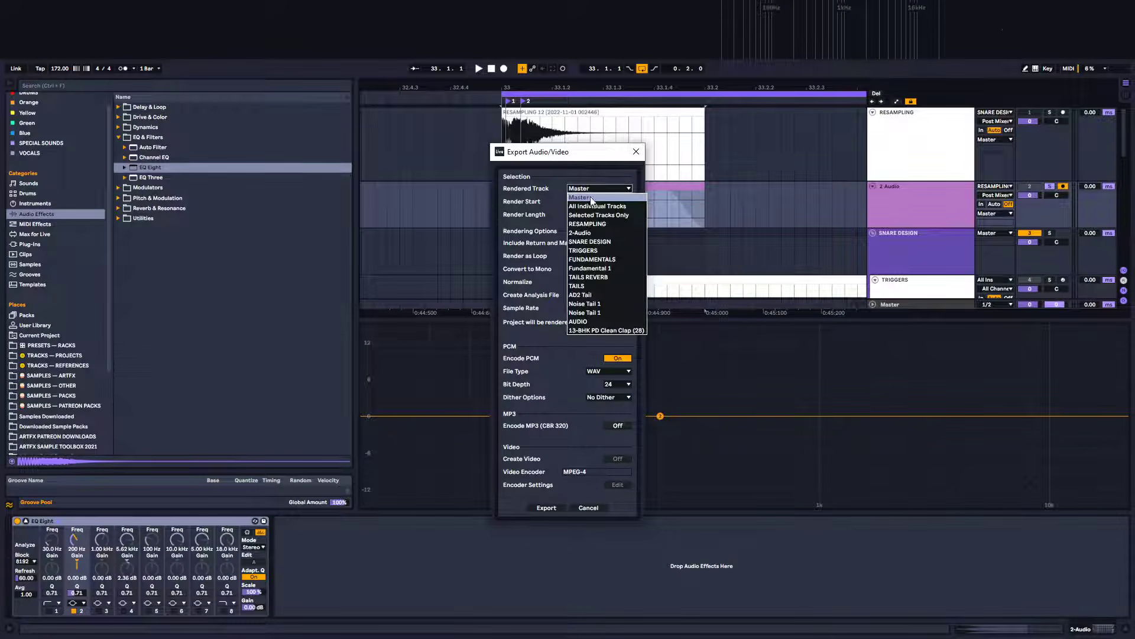
click(595, 230)
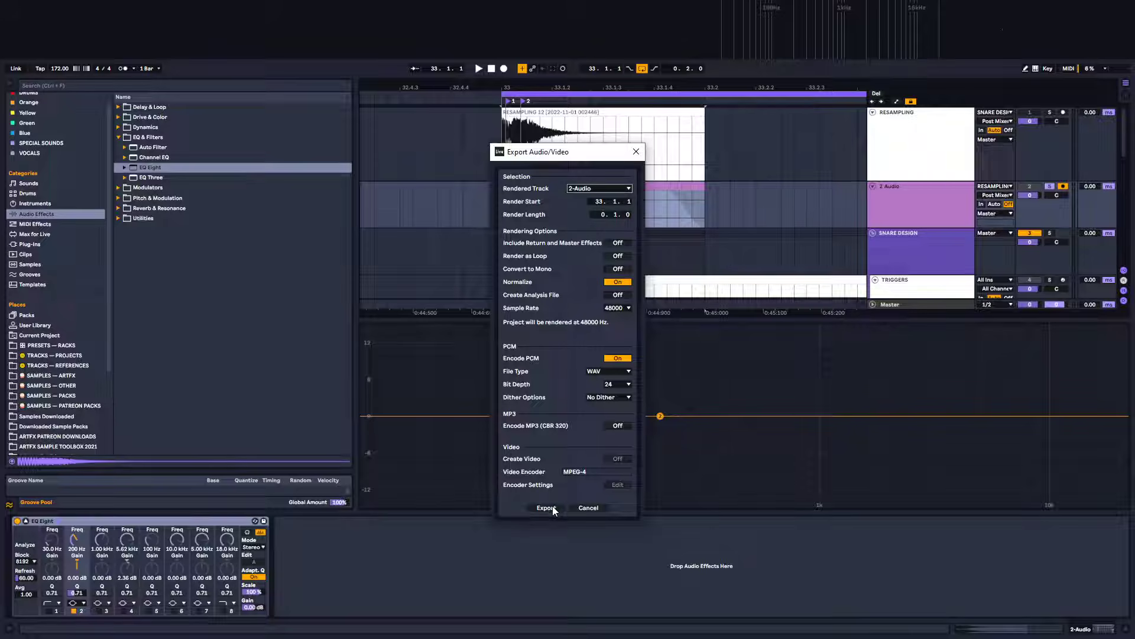
key(Return)
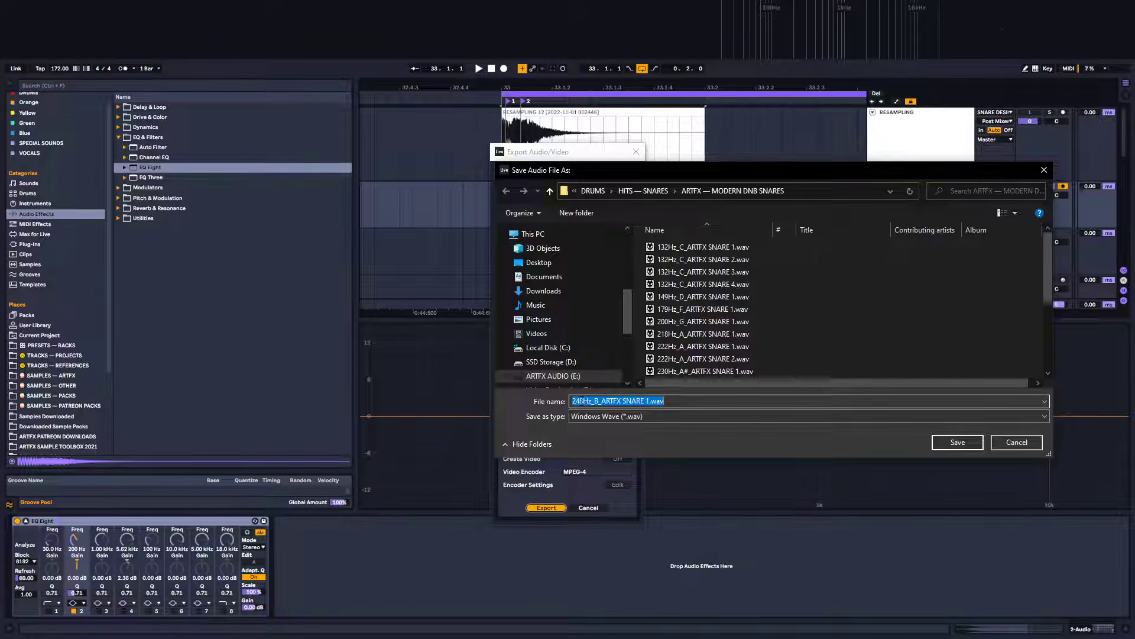
Save the rendered file as 244Hz_B_ARTFX SNARE 1.wav in the ARTFX — MODERN DNB SNARES folder
text(4)
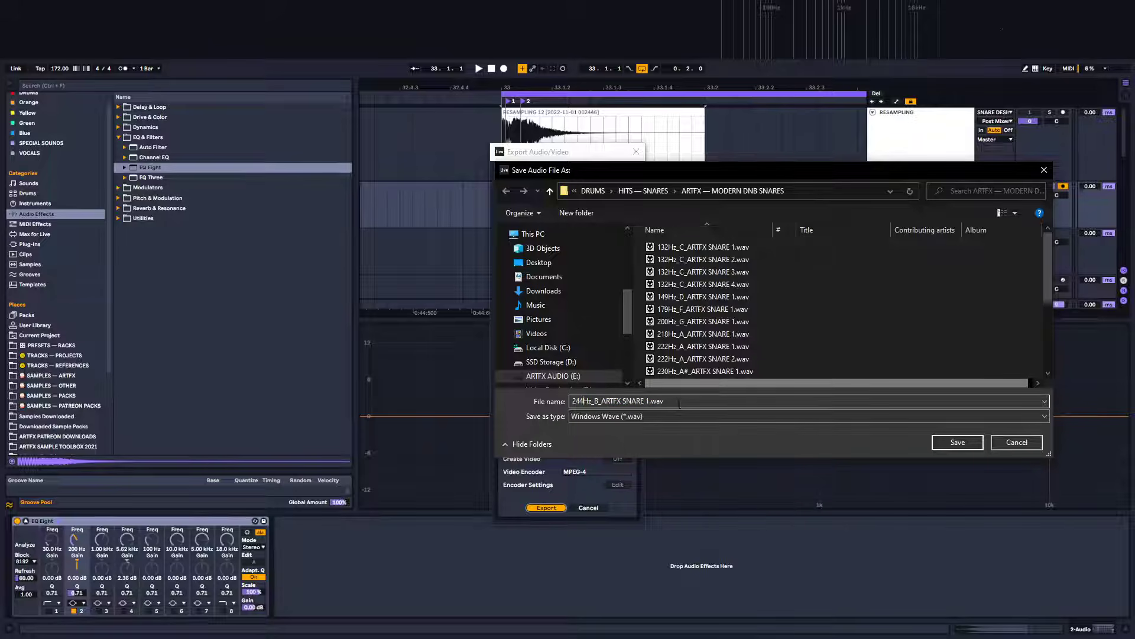
scroll(763, 305, down, 2)
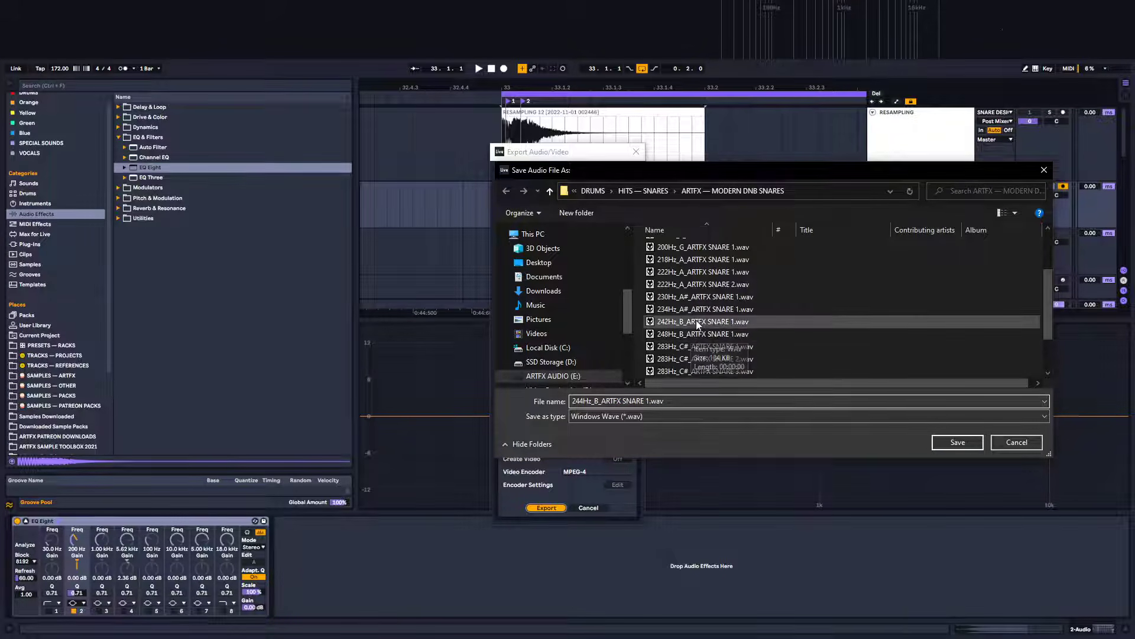
click(957, 442)
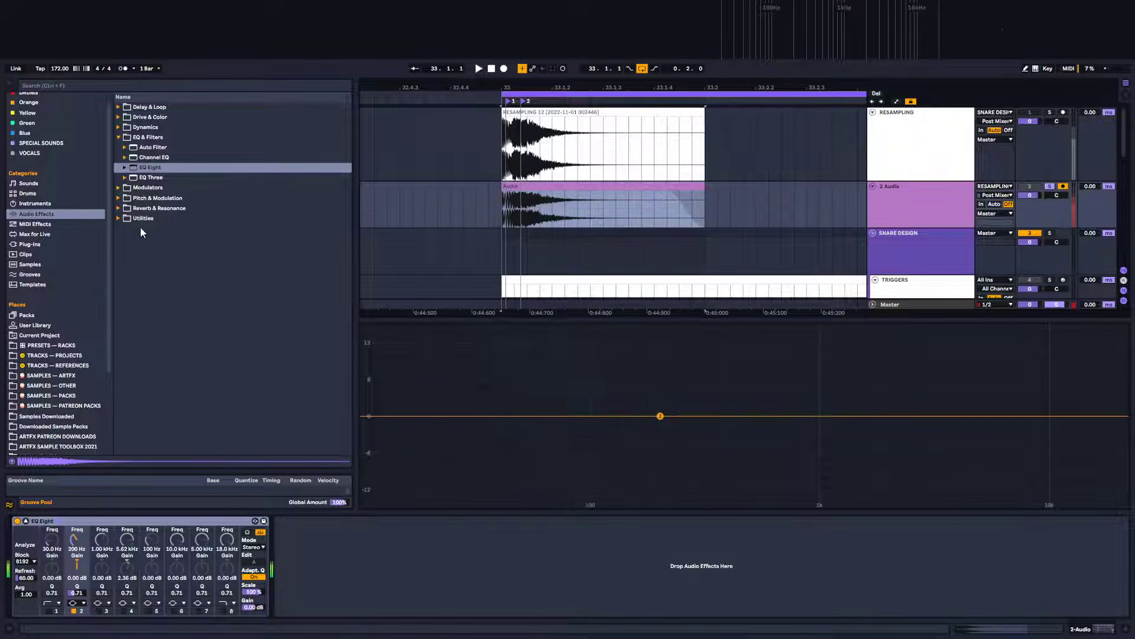
Open the ARTFX samples folder and preview the 244Hz_B and 248Hz_B snare files
click(69, 376)
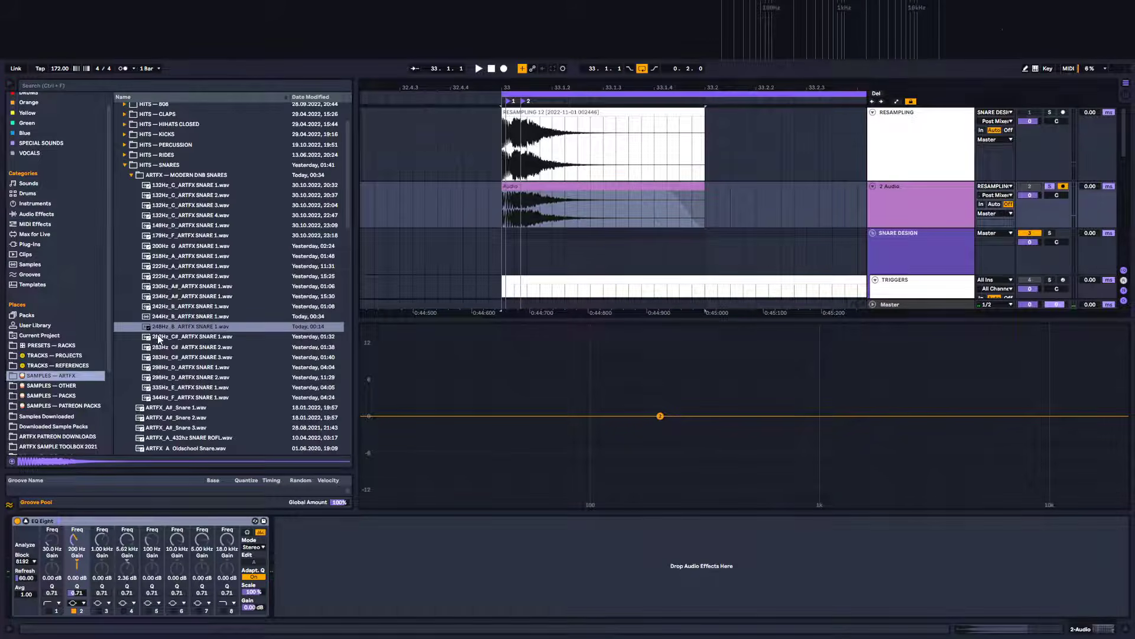
click(173, 316)
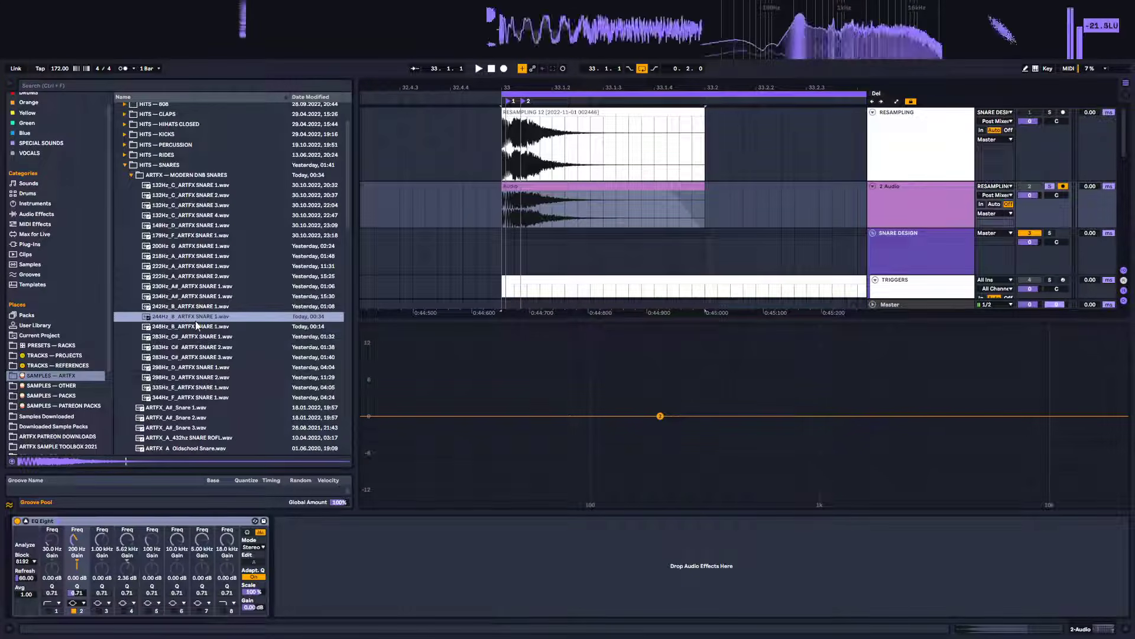
click(193, 318)
click(197, 327)
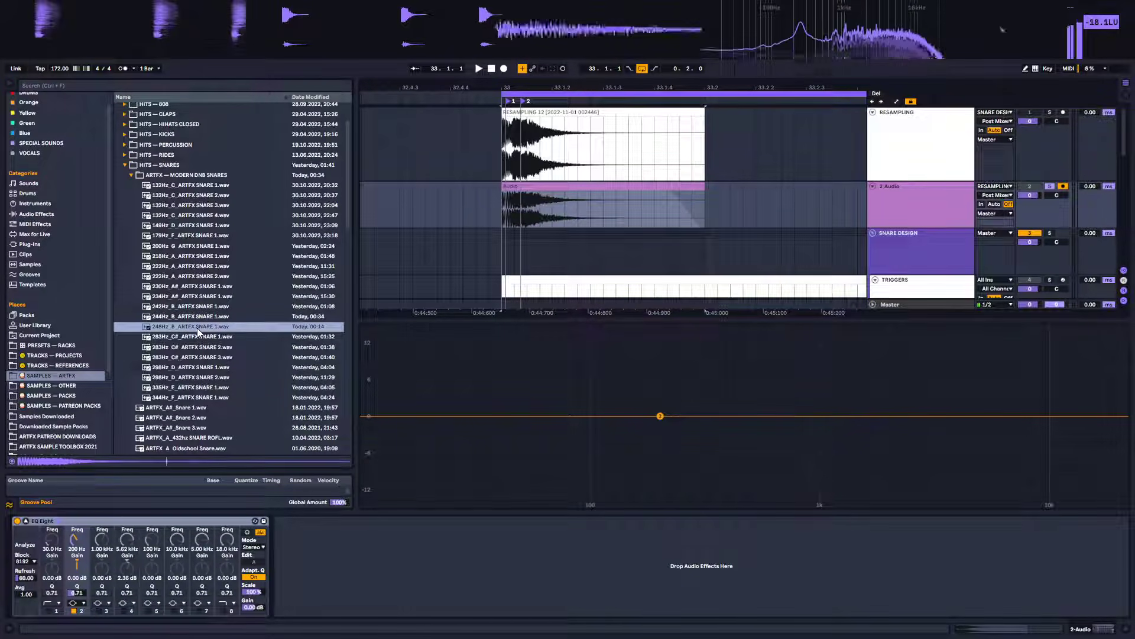
click(197, 320)
click(197, 325)
click(197, 318)
click(197, 325)
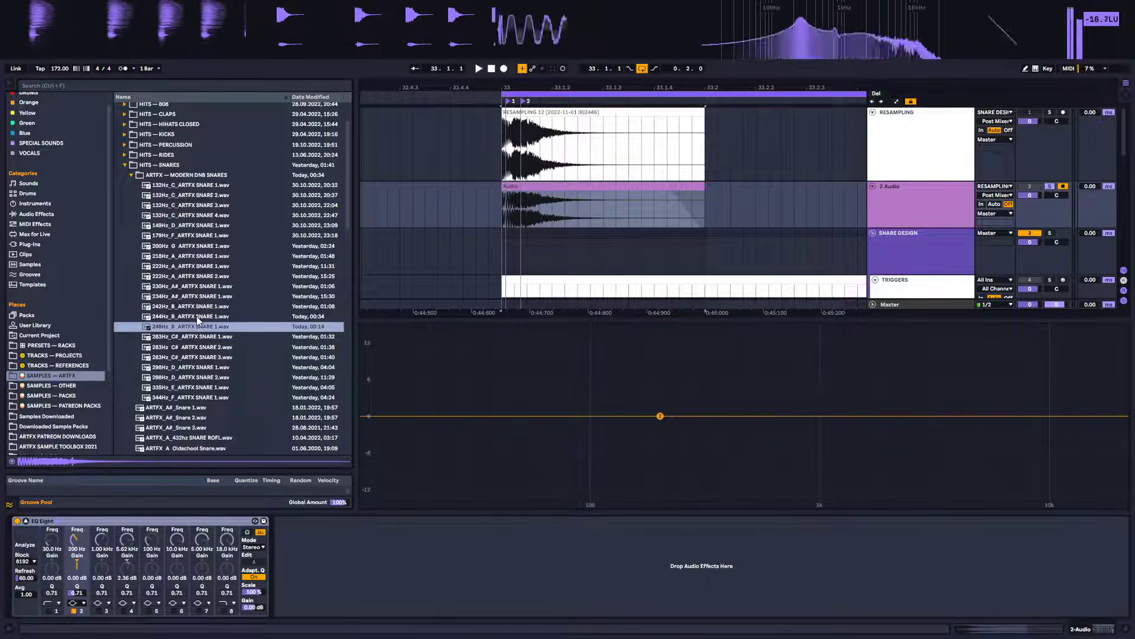
click(198, 319)
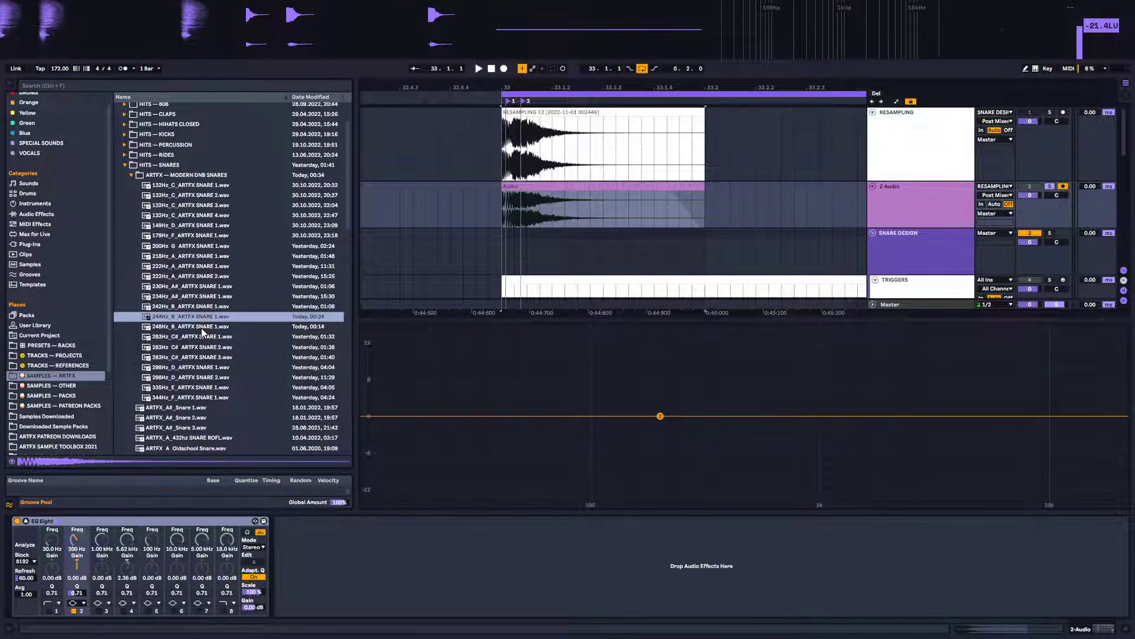
click(200, 327)
click(200, 319)
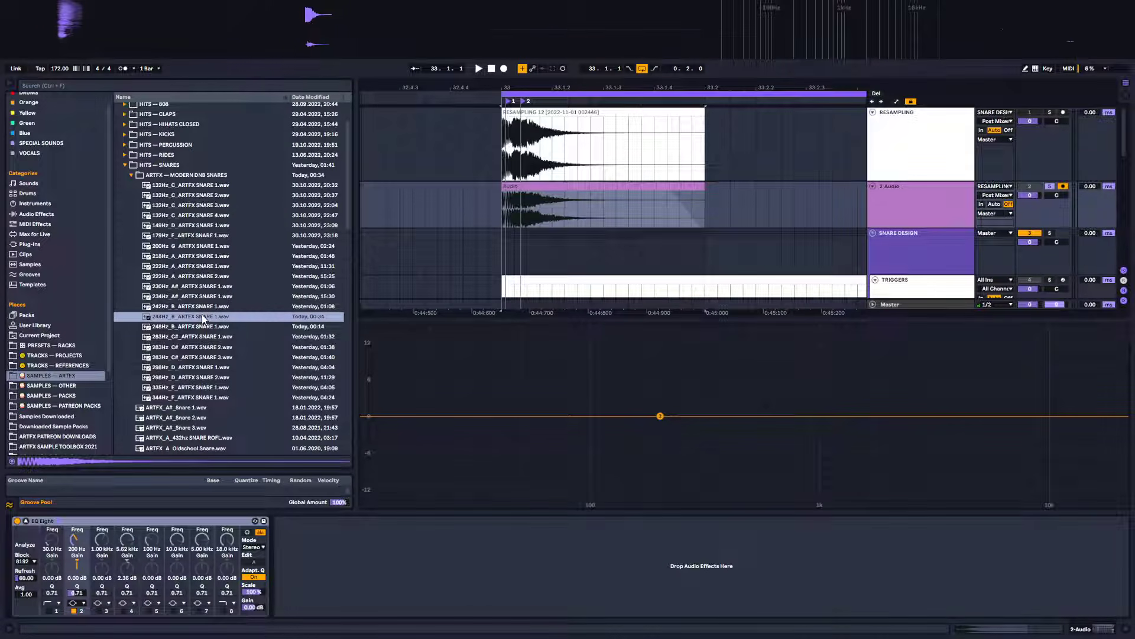
Preview the snare files in the ARTFX — MODERN DNB SNARES folder one by one, from 335Hz_E up to the top
click(192, 397)
click(193, 388)
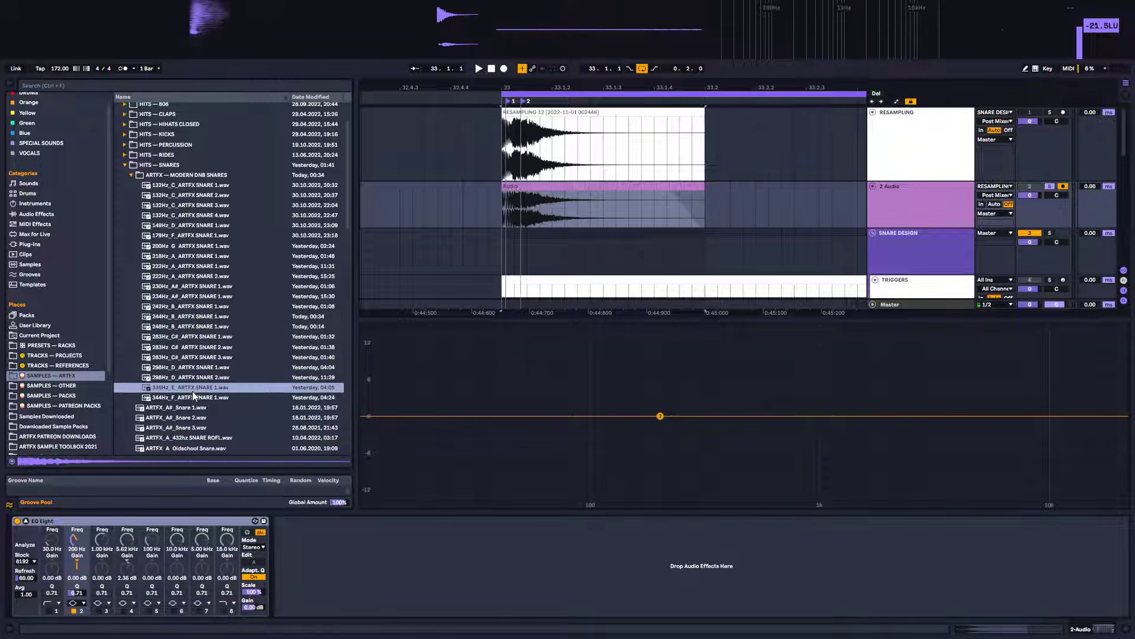
click(195, 378)
click(197, 368)
click(197, 358)
click(198, 348)
click(197, 337)
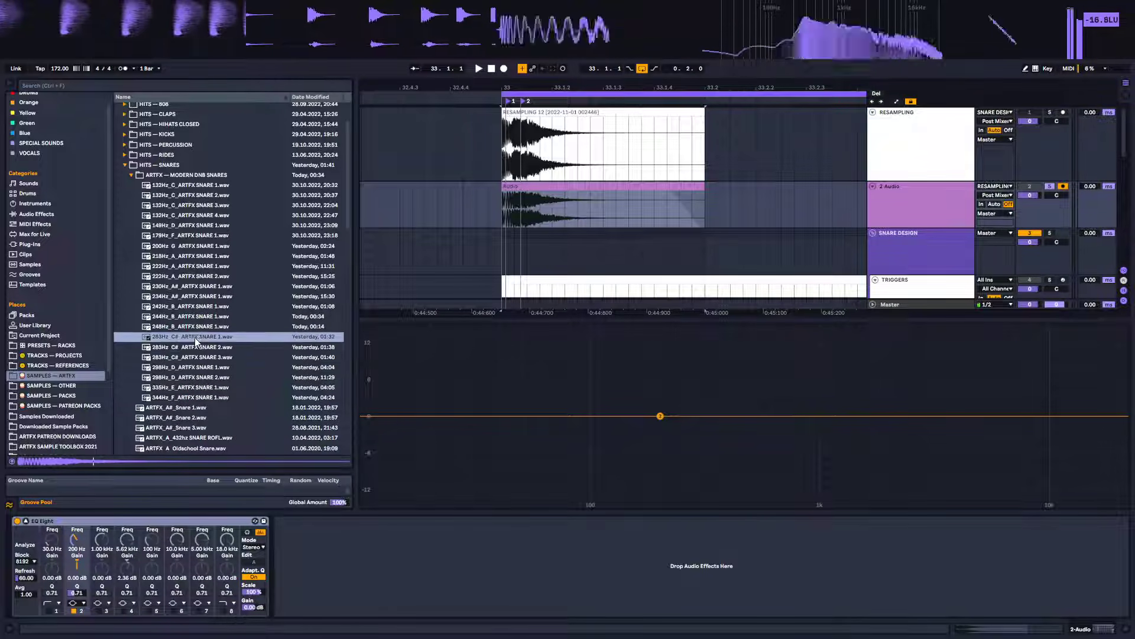
click(197, 327)
click(197, 317)
click(196, 307)
click(197, 296)
click(198, 287)
click(198, 276)
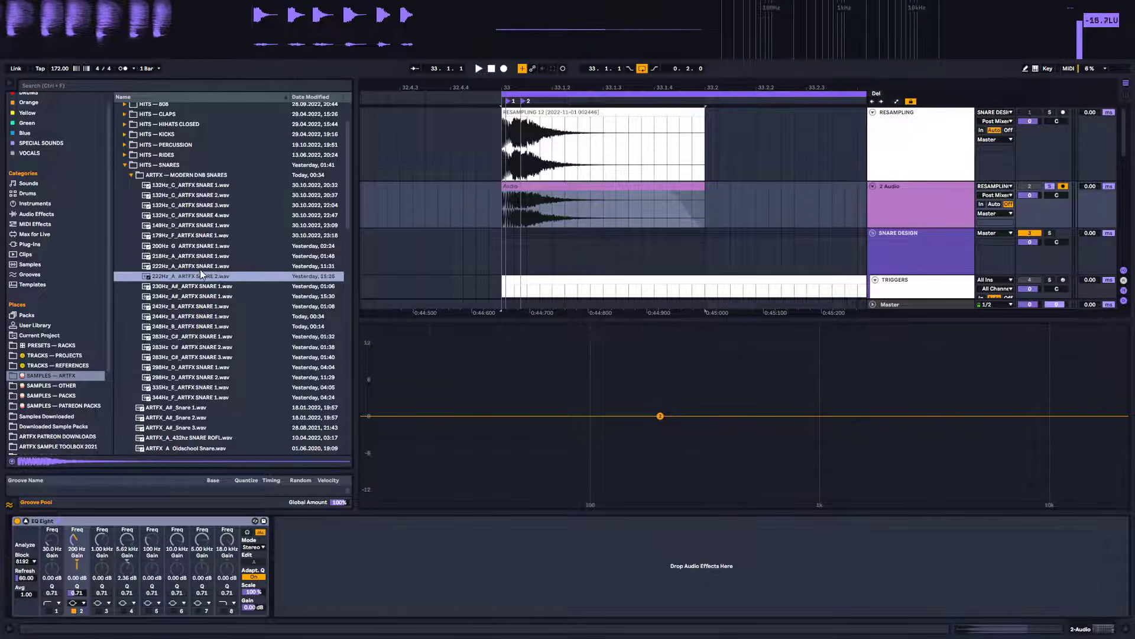
click(199, 267)
click(200, 256)
click(202, 246)
click(201, 236)
click(202, 225)
click(201, 215)
click(201, 205)
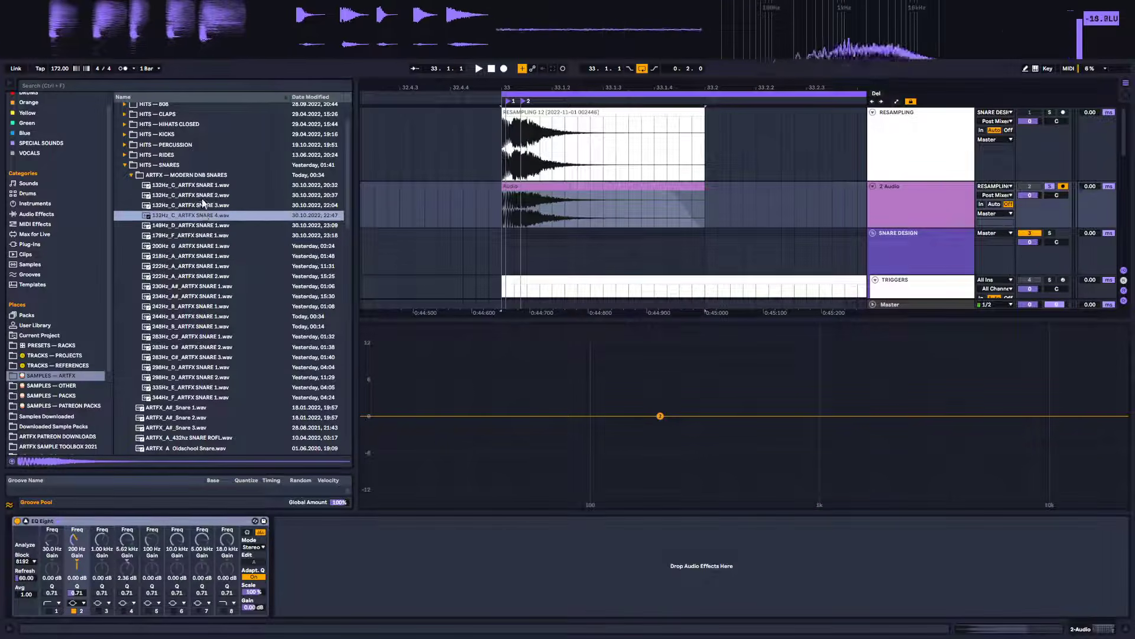
click(201, 194)
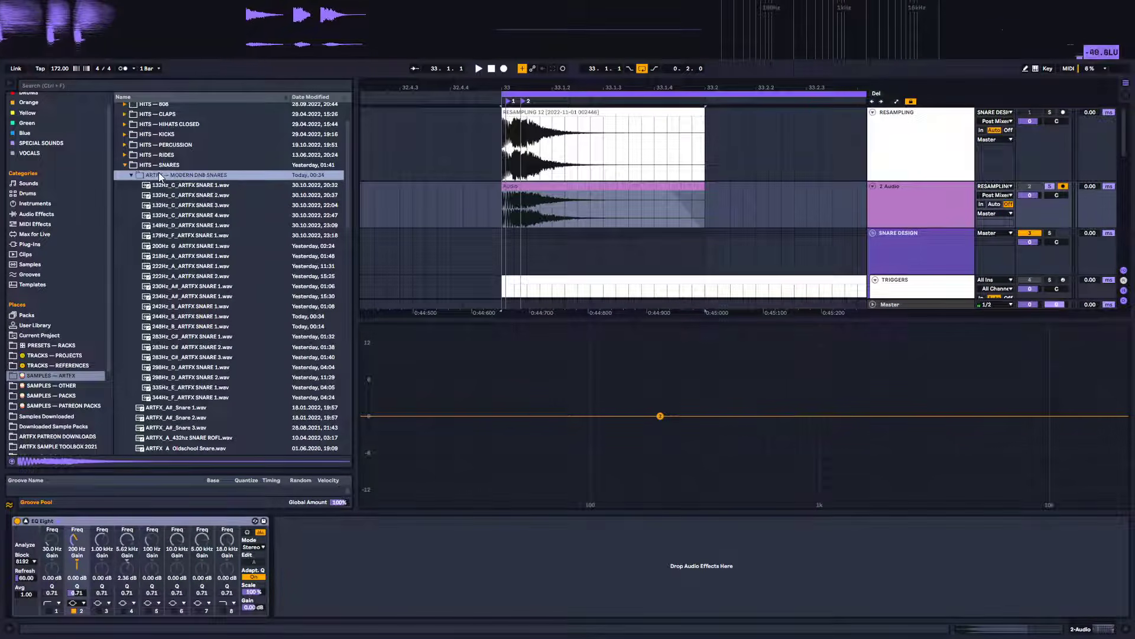
Move the recorded snare clip onto the RESAMPLING track, directly after the resampled clip
click(132, 174)
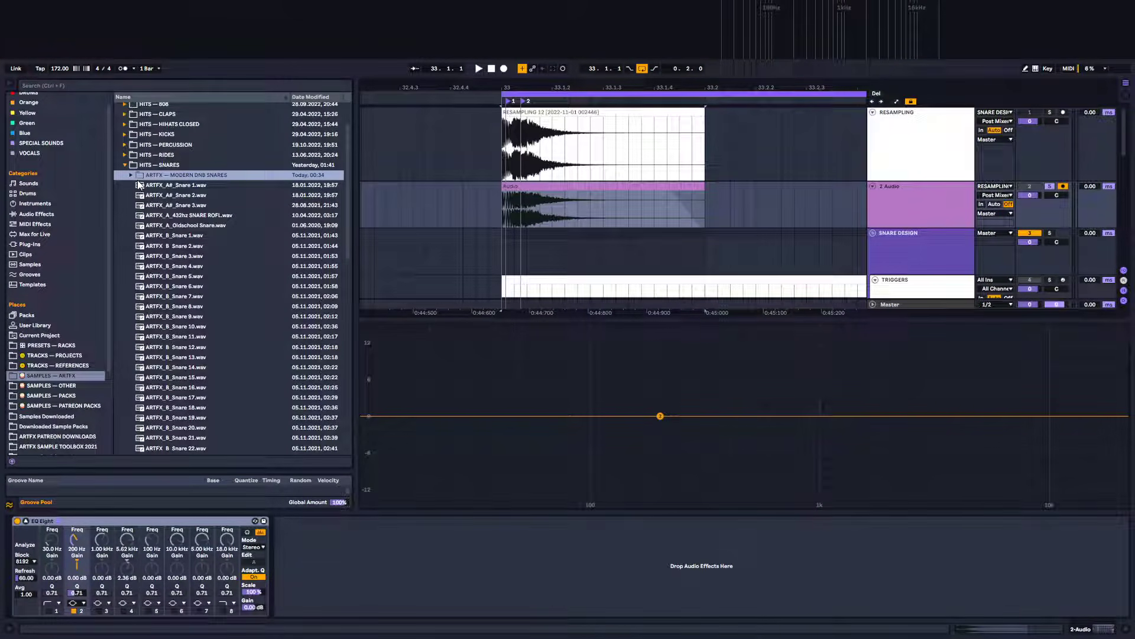
click(127, 166)
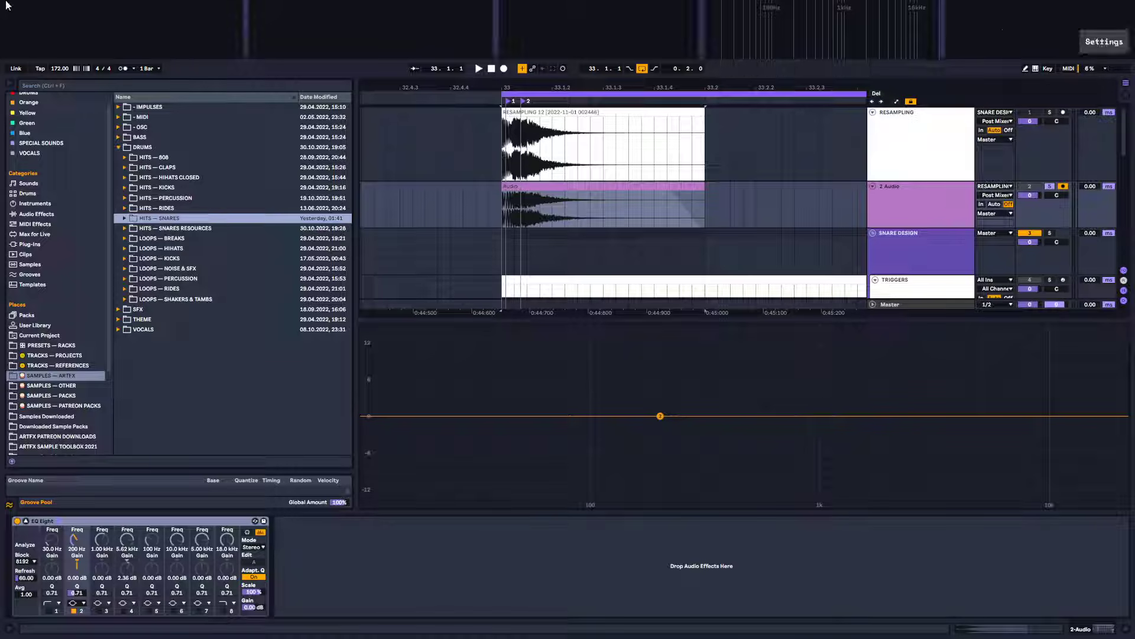
click(26, 521)
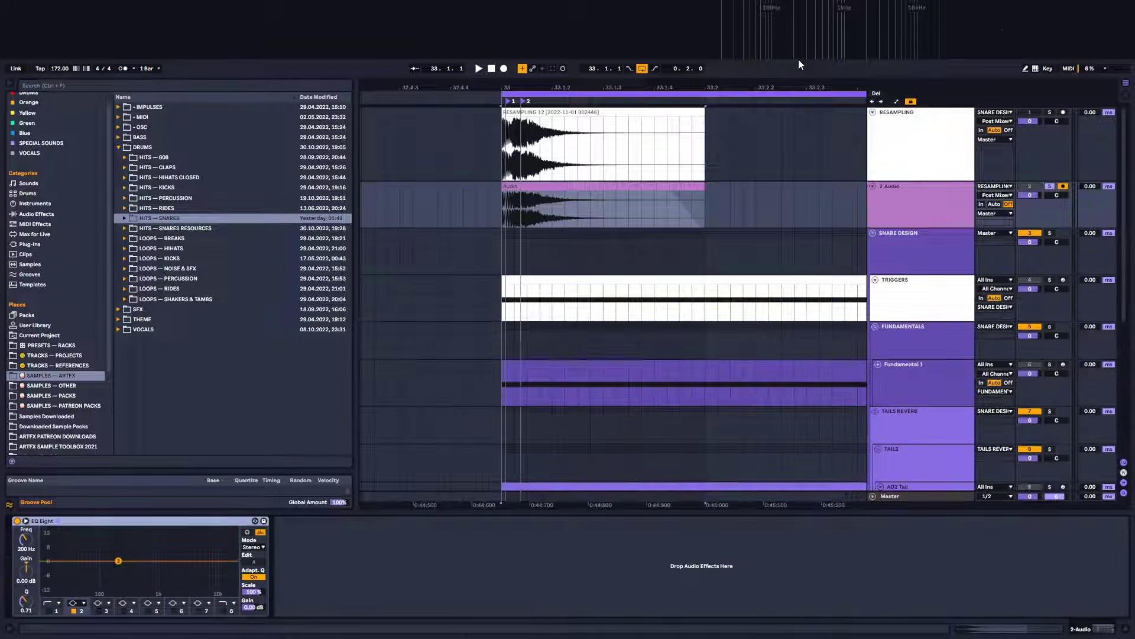
drag(650, 87, 581, 117)
drag(469, 186, 673, 152)
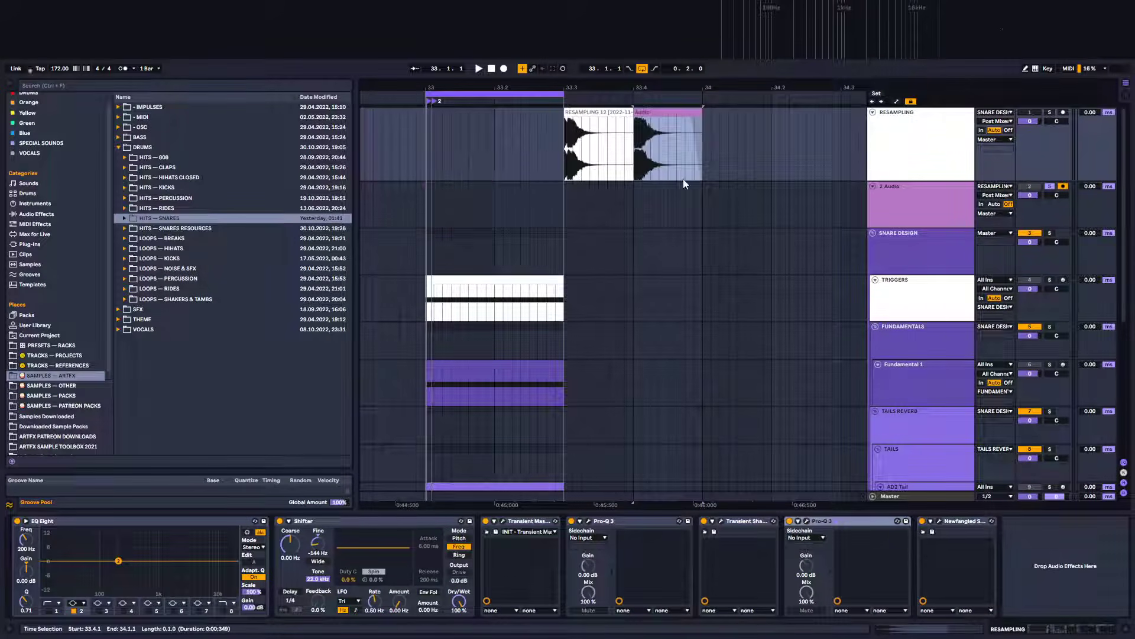
Place the 132Hz_C snares 1 to 4 and the 148Hz_D snare one after another after the clips on the RESAMPLING track
click(125, 218)
click(131, 228)
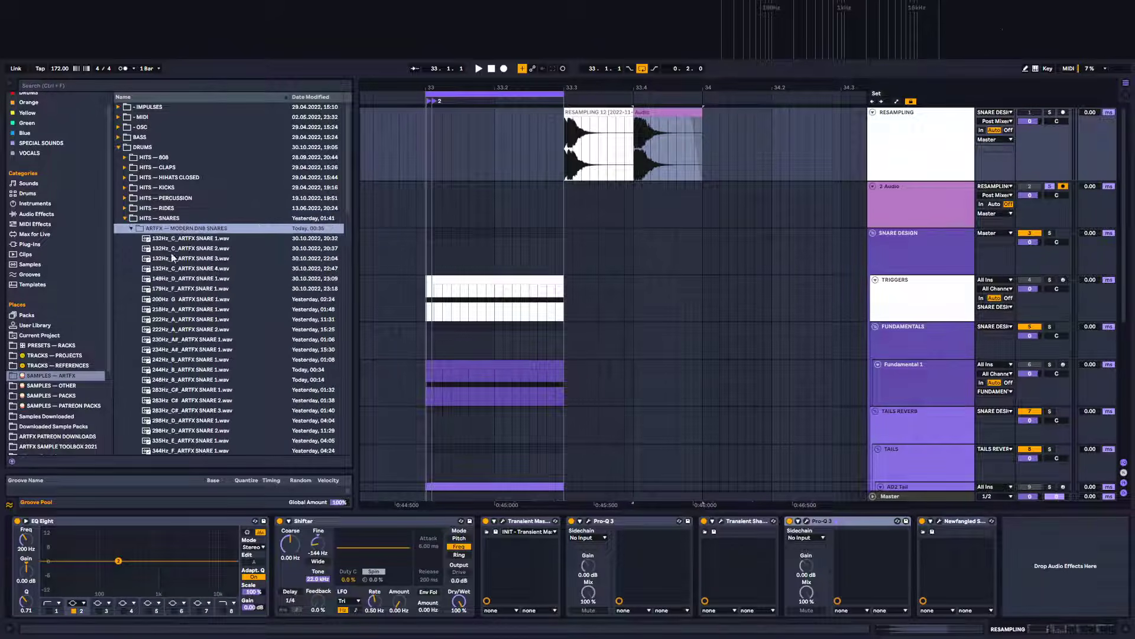
drag(275, 243, 705, 151)
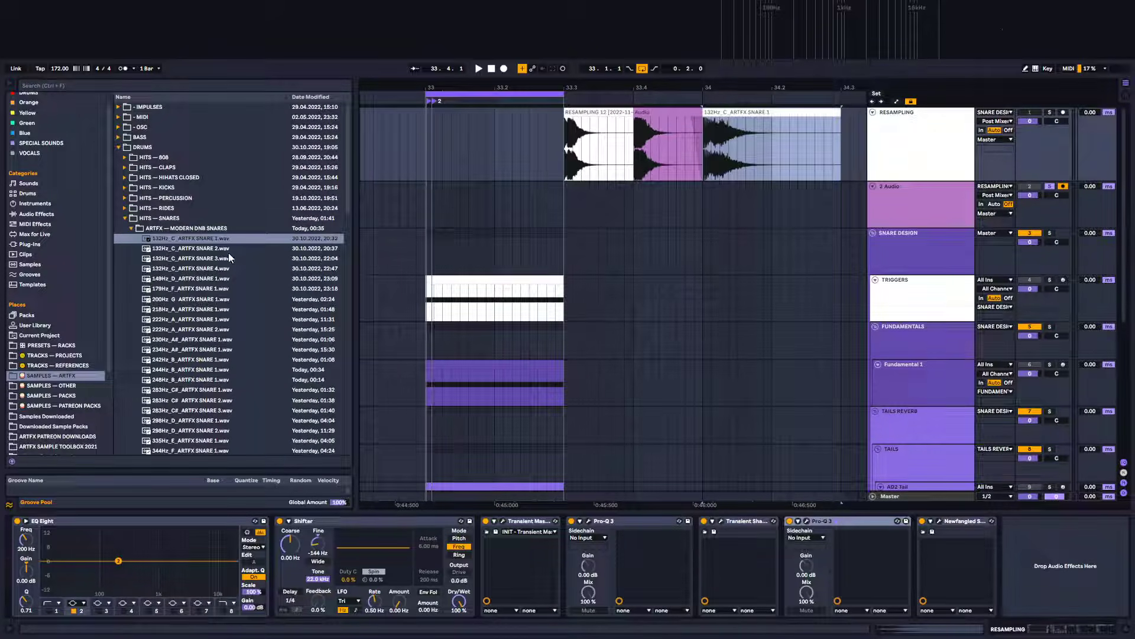
drag(228, 249, 809, 157)
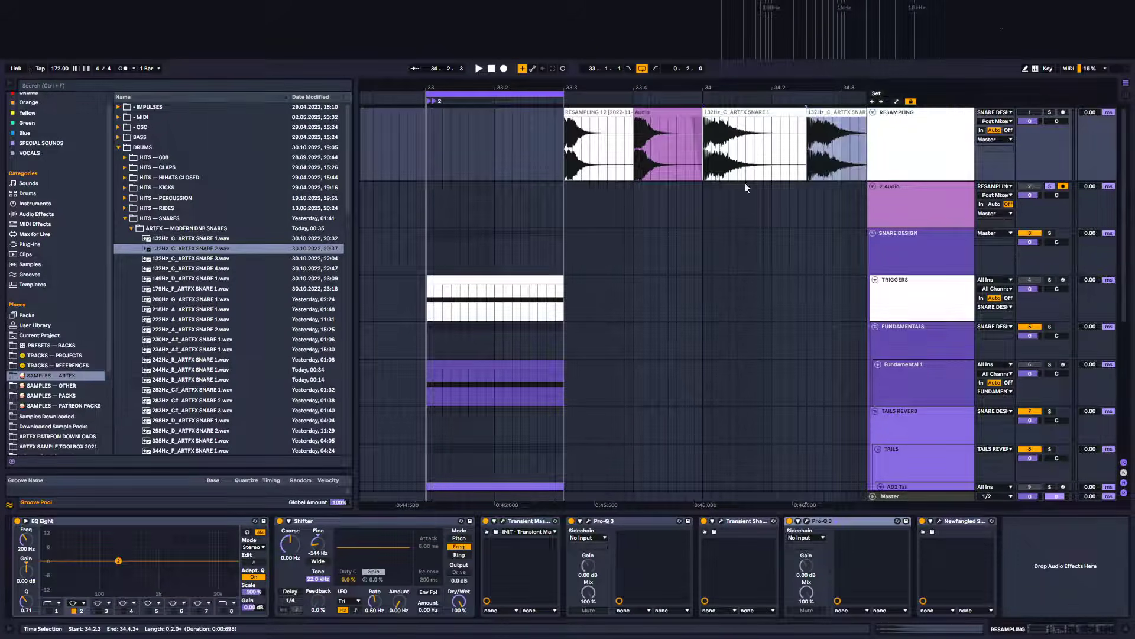
drag(664, 84, 523, 59)
drag(219, 259, 701, 156)
drag(219, 269, 777, 152)
drag(173, 280, 818, 148)
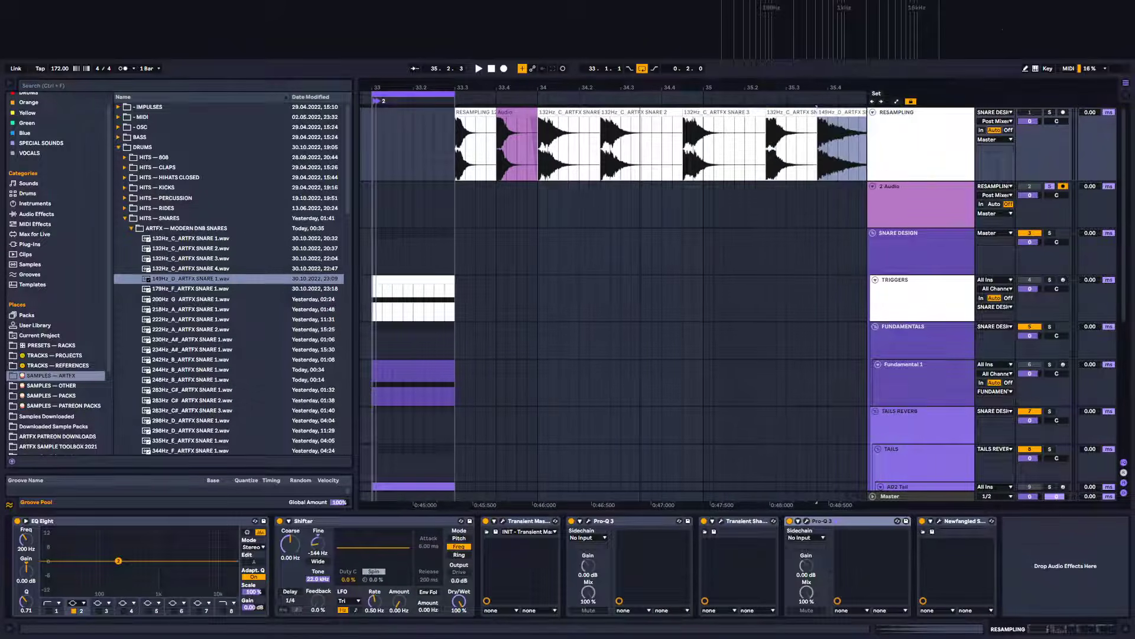
Append the 222Hz_A, 234Hz_A#, 283Hz_C# and 335Hz_E snares to the end of that sequence
drag(641, 87, 505, 65)
drag(183, 321, 664, 145)
drag(178, 349, 702, 144)
drag(228, 400, 720, 155)
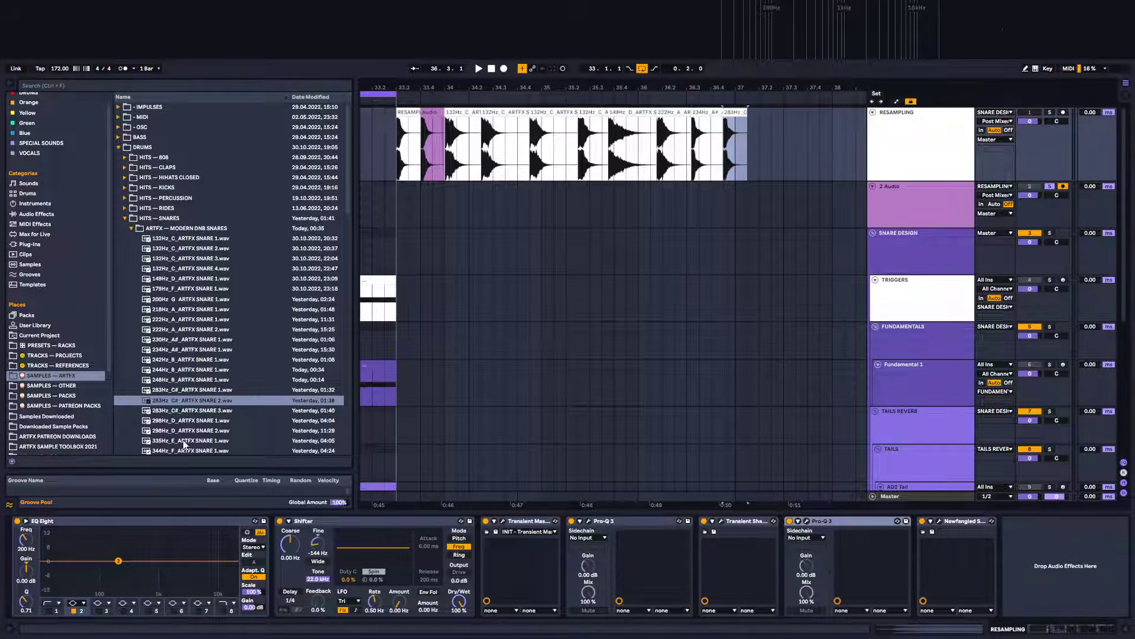
drag(185, 441, 751, 133)
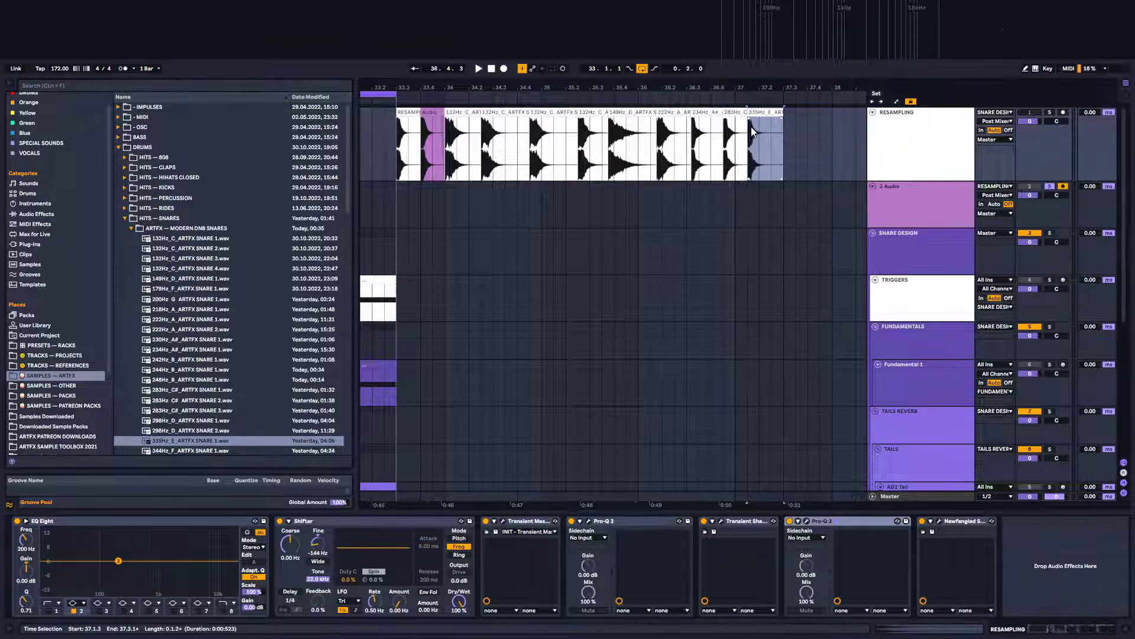
Insert a new audio track and name it ARTFX SNARE
drag(446, 90, 484, 75)
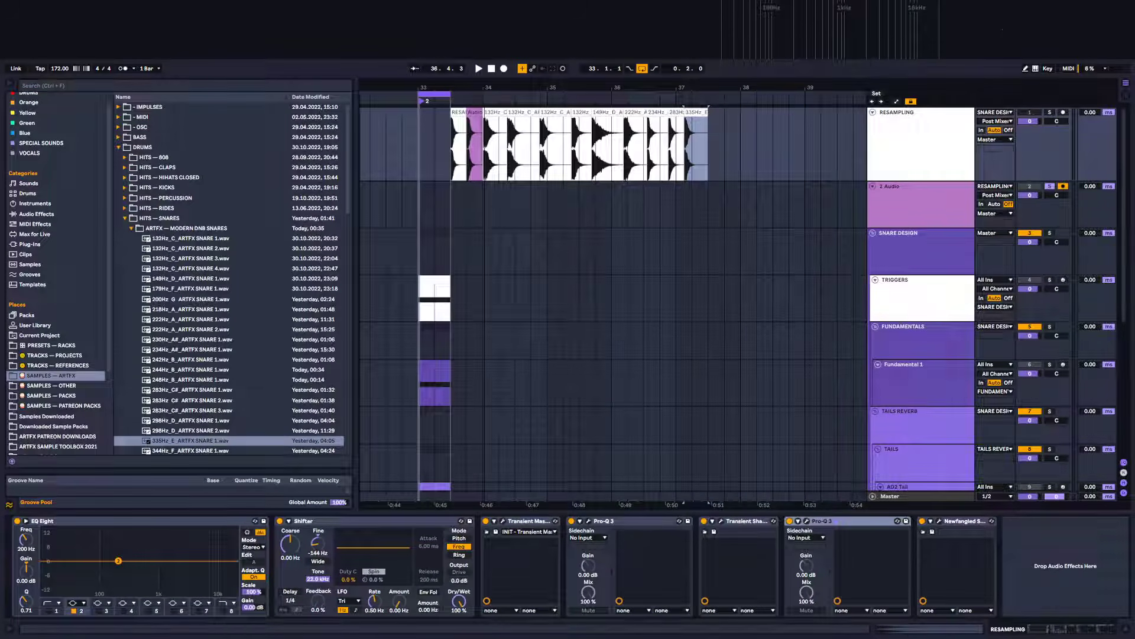
click(460, 112)
shift+click(701, 112)
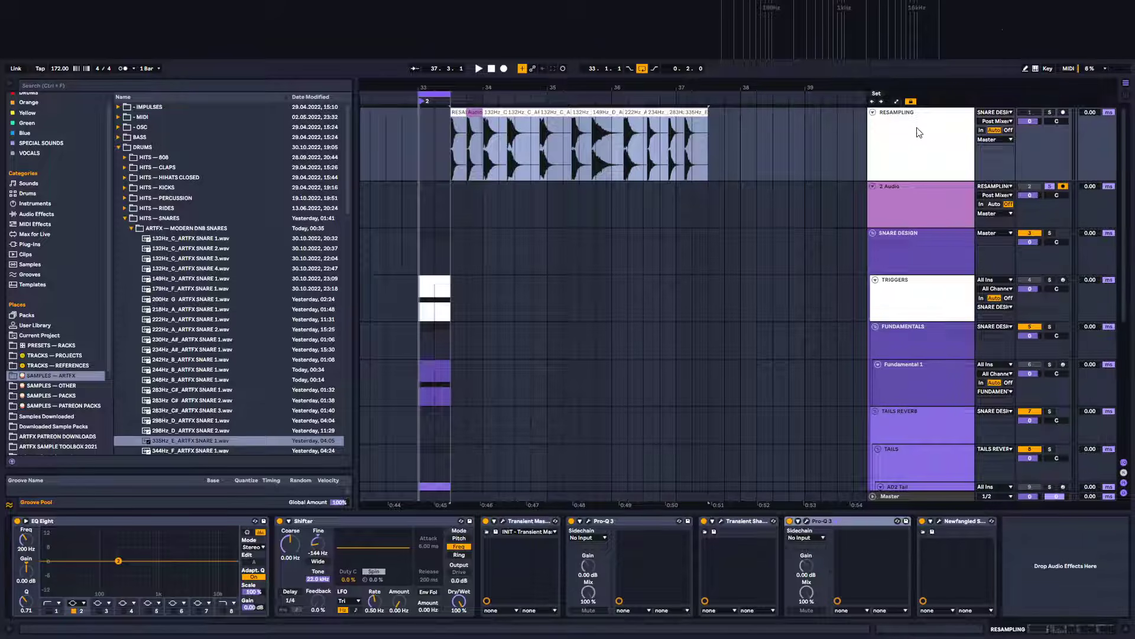
alt+click(874, 113)
right_click(920, 189)
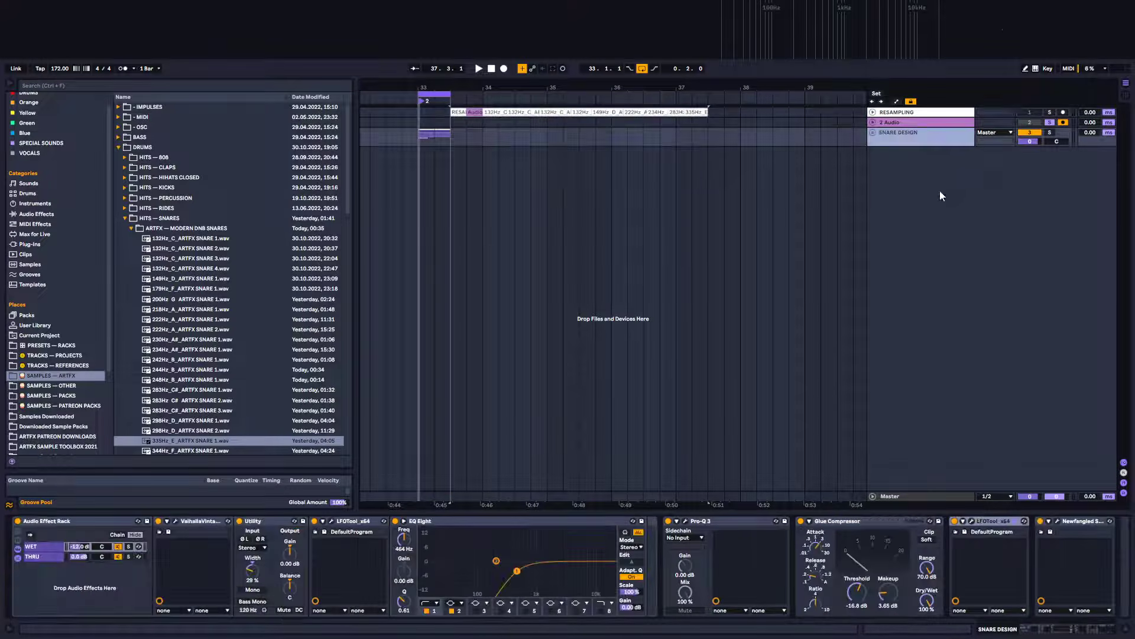
click(942, 195)
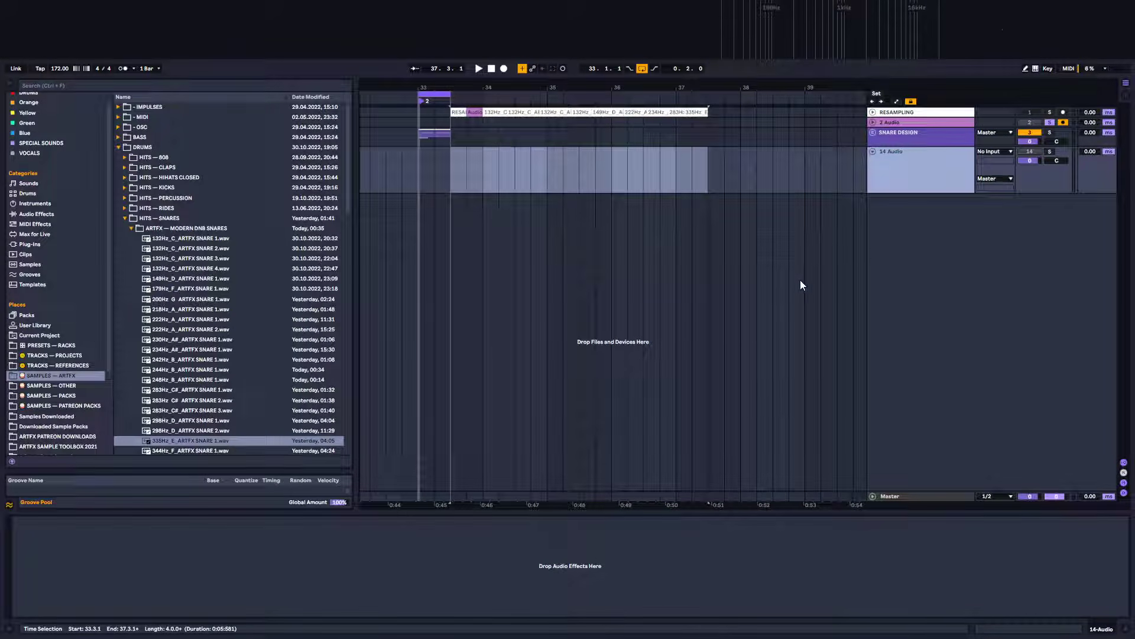
key(ctrl+r)
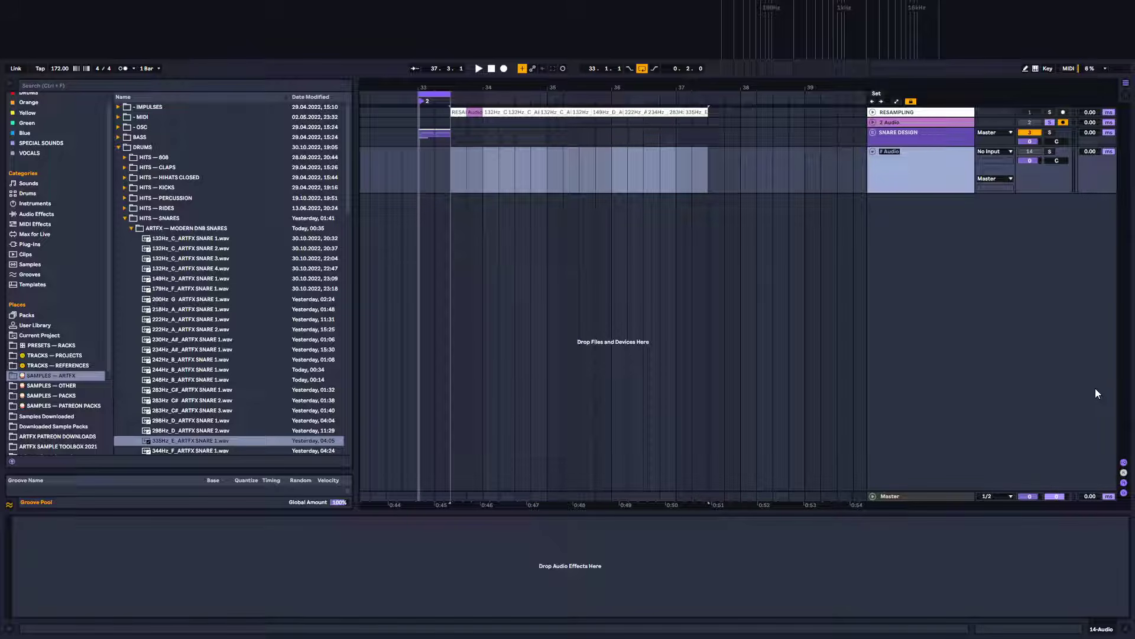
text(Aft)
key(Return)
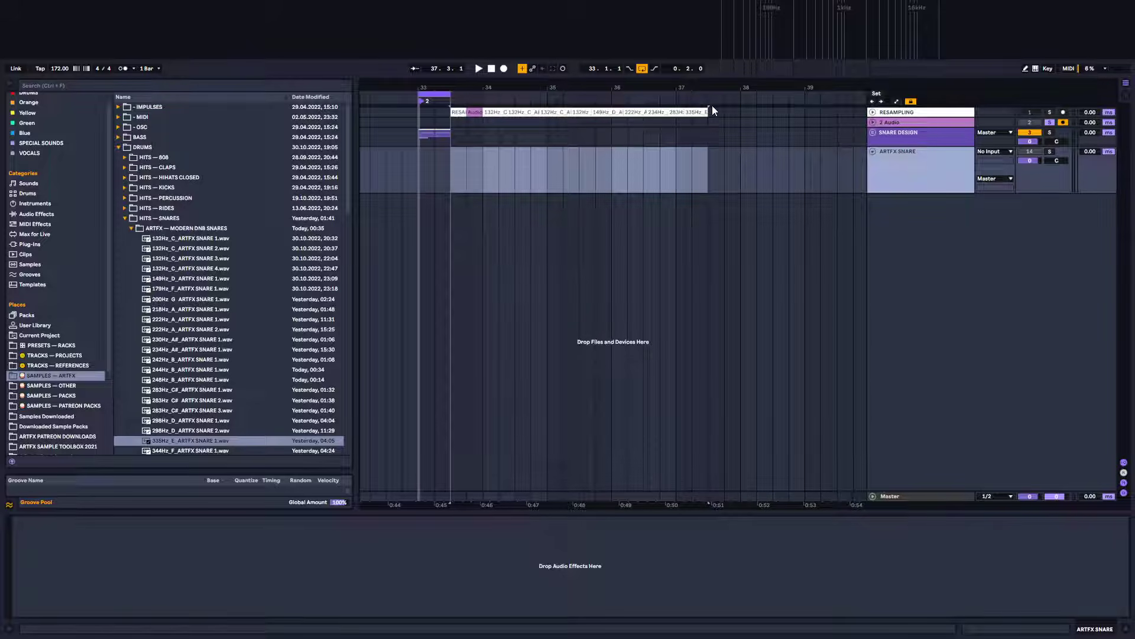
Select all the snare clips on the RESAMPLING track and copy them into the ARTFX SNARE track's clip slots
click(872, 112)
click(872, 112)
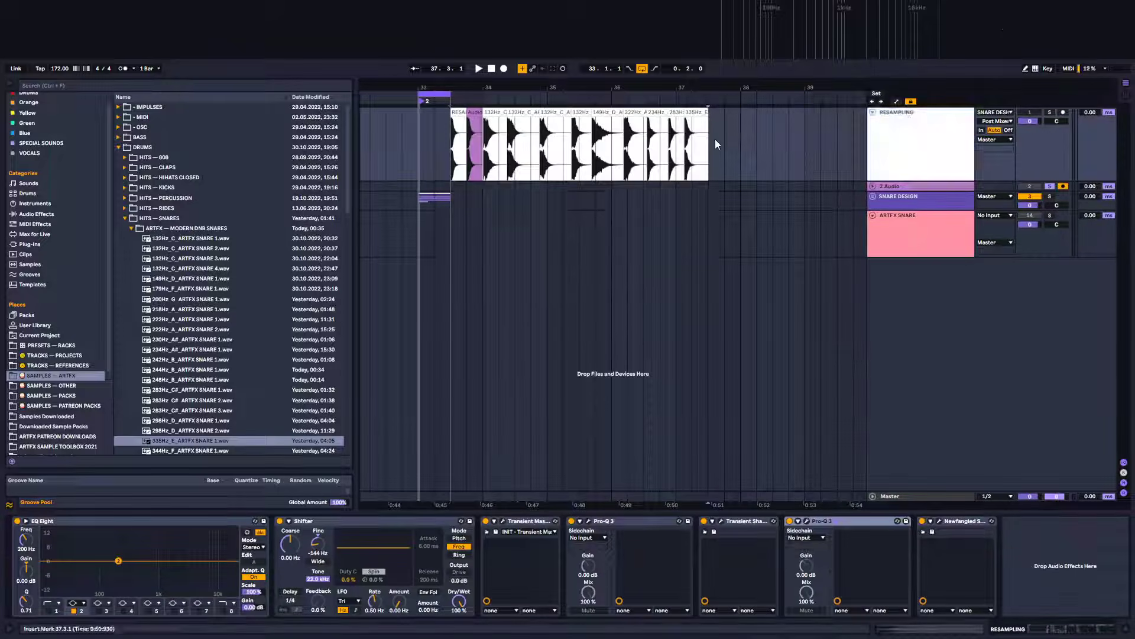
drag(715, 139, 445, 142)
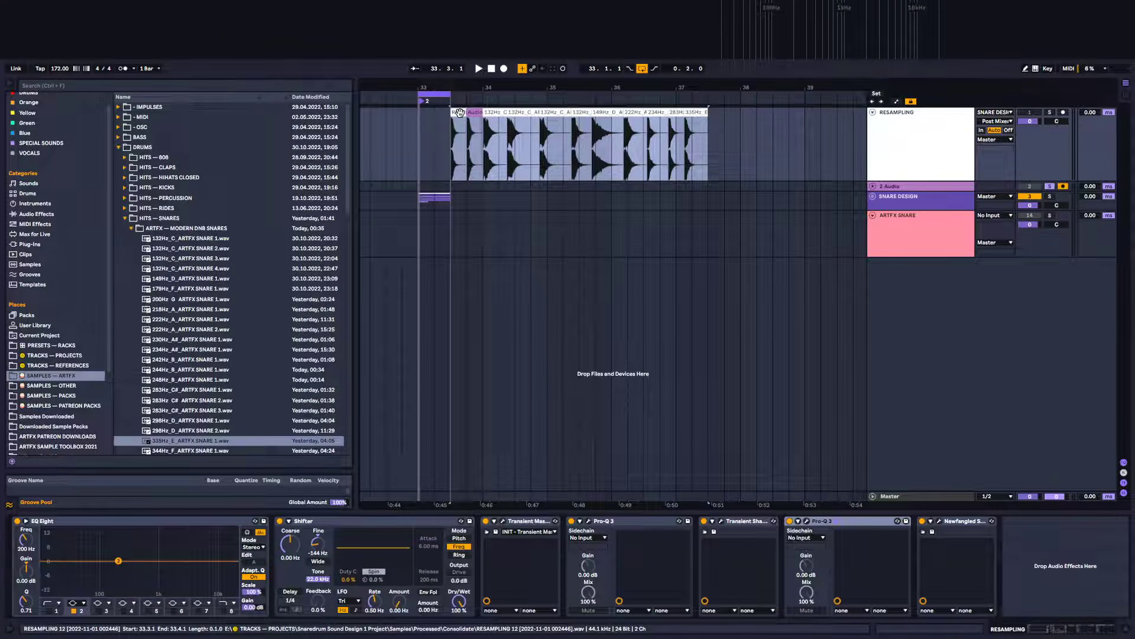
drag(459, 113, 536, 94)
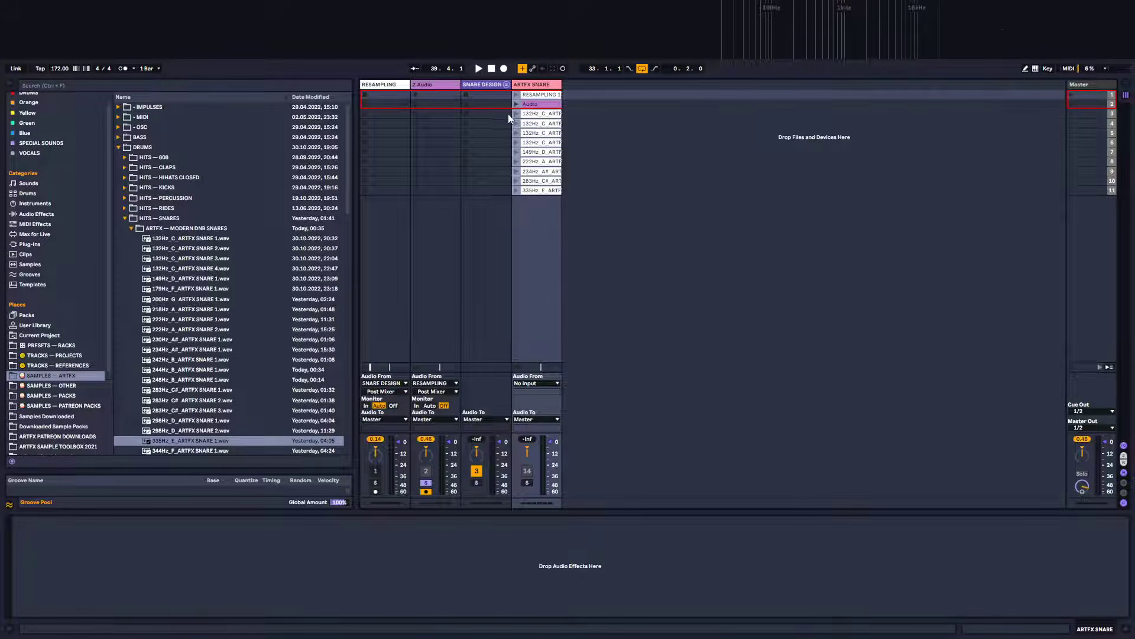
Inspect the ARTFX SNARE clip slots, switching between Session and Arrangement views
click(540, 191)
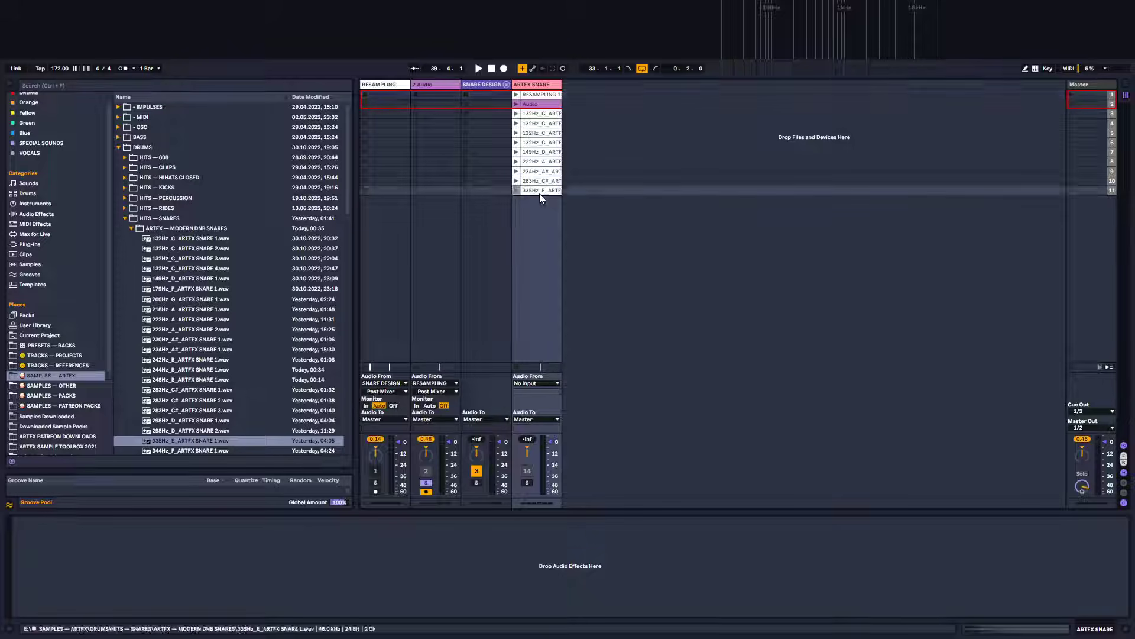
shift+click(535, 95)
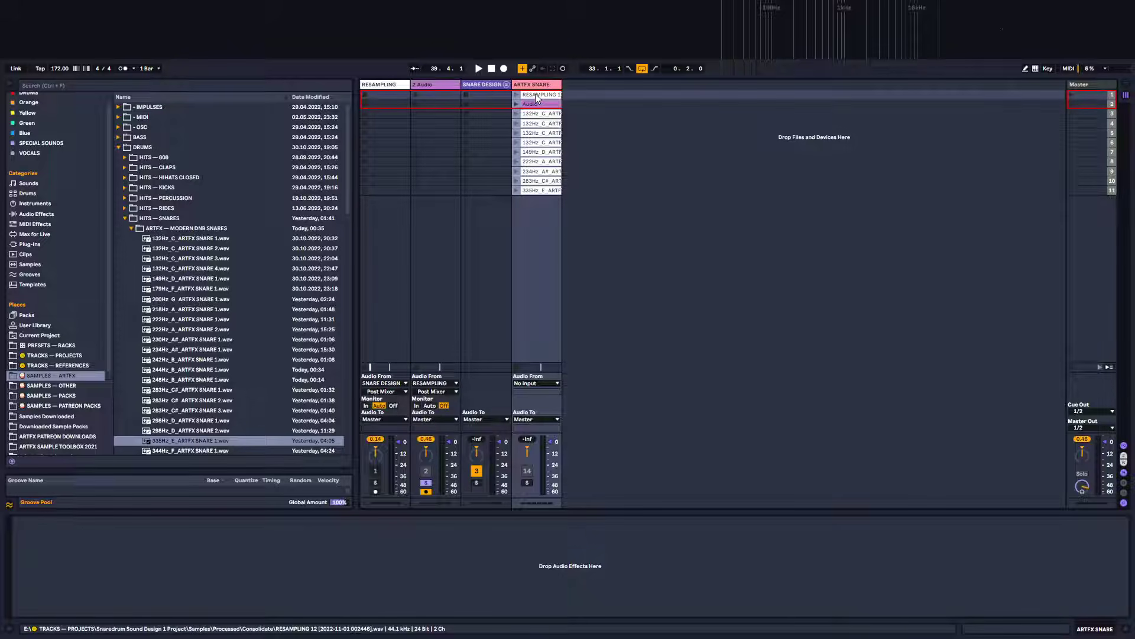
drag(535, 95, 1125, 86)
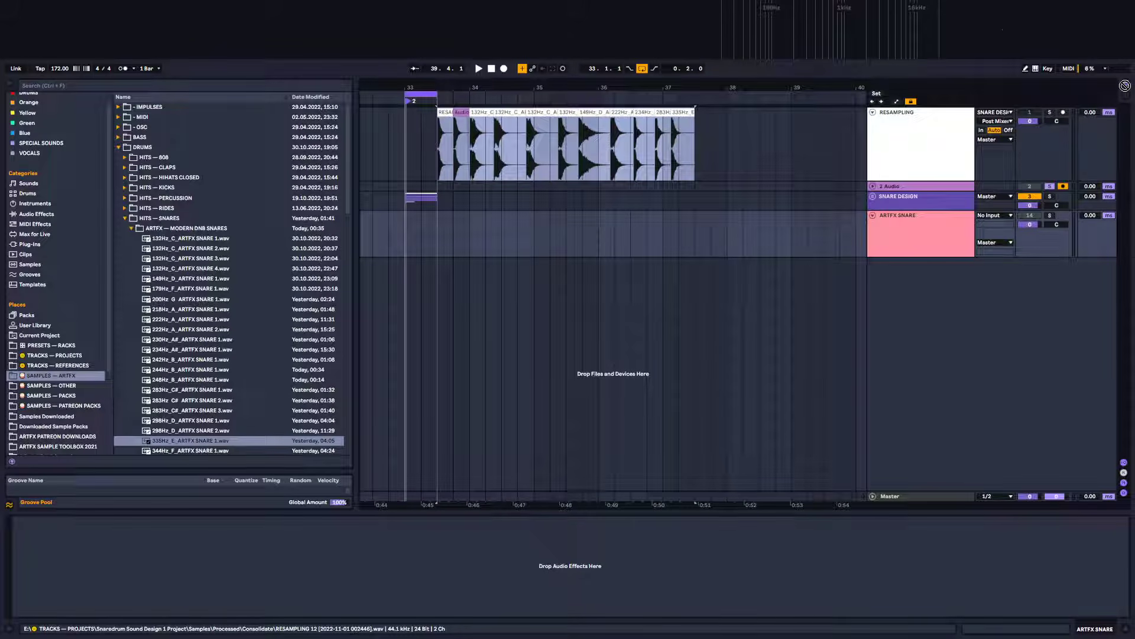
mouse_move(1125, 86)
mouse_down()
mouse_move(725, 268)
mouse_move(440, 239)
mouse_move(502, 278)
mouse_move(1093, 80)
mouse_move(1126, 84)
mouse_up()
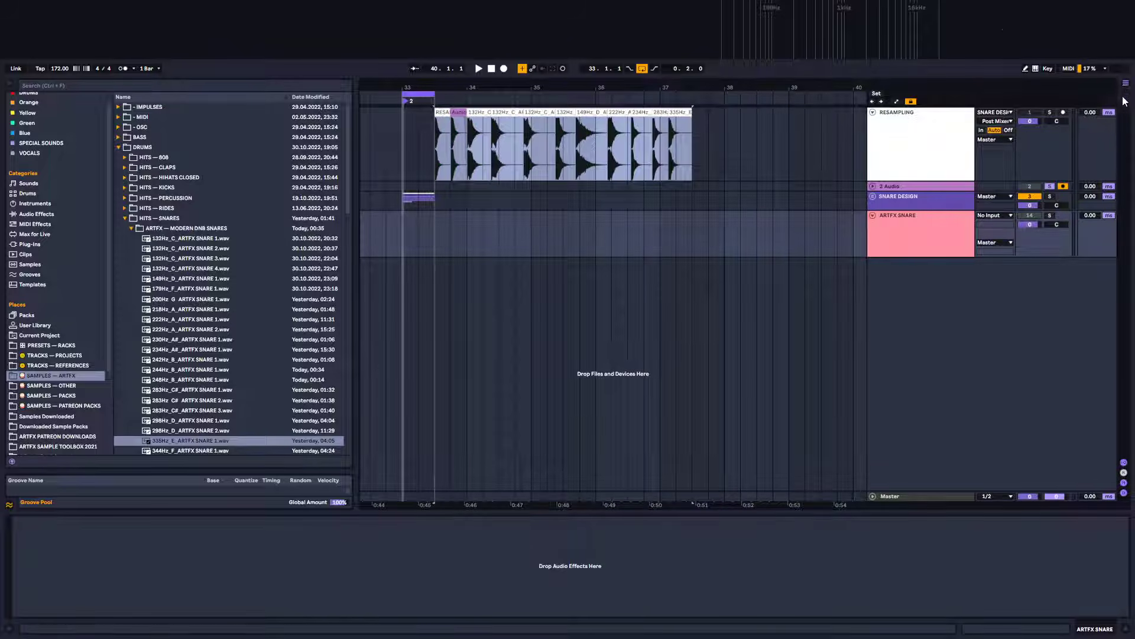
click(1126, 96)
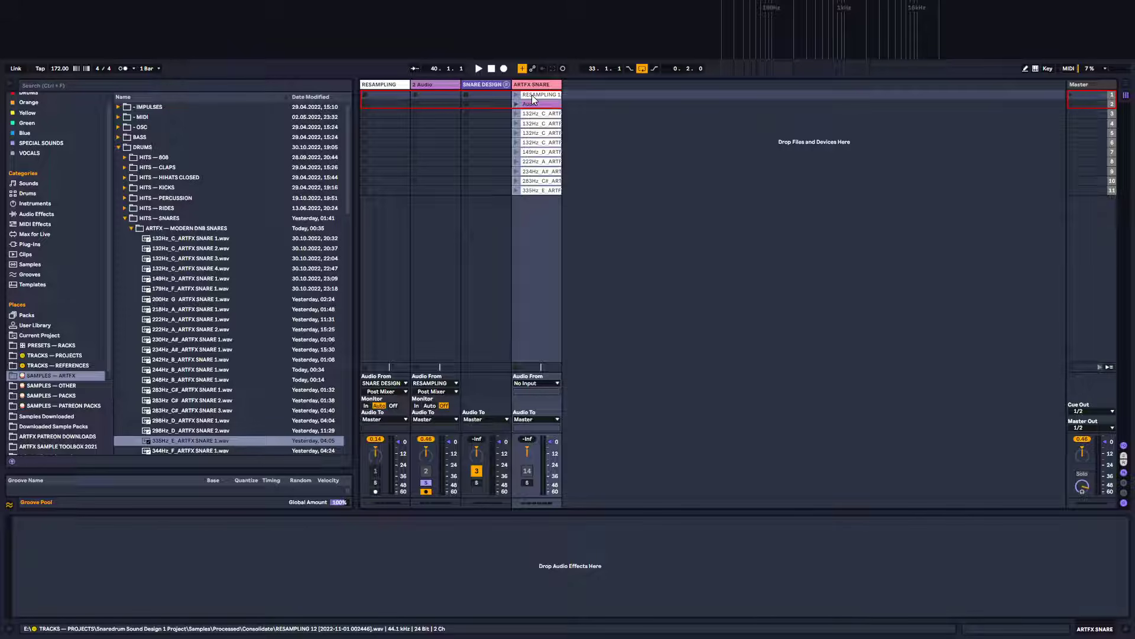
mouse_move(532, 96)
mouse_down()
mouse_move(938, 158)
mouse_move(1131, 87)
mouse_move(580, 263)
mouse_move(458, 248)
mouse_move(463, 292)
mouse_move(448, 292)
mouse_move(446, 244)
mouse_move(456, 296)
mouse_move(634, 309)
mouse_move(456, 276)
mouse_move(458, 255)
mouse_move(460, 288)
mouse_move(483, 239)
mouse_move(439, 288)
mouse_move(443, 240)
mouse_move(443, 274)
mouse_move(561, 268)
mouse_move(518, 244)
mouse_move(483, 244)
mouse_move(437, 252)
mouse_move(439, 274)
mouse_move(442, 242)
mouse_move(442, 296)
mouse_move(445, 250)
mouse_move(459, 279)
mouse_move(452, 250)
mouse_move(477, 250)
mouse_move(443, 248)
mouse_move(909, 188)
mouse_move(1127, 95)
mouse_move(540, 102)
mouse_up()
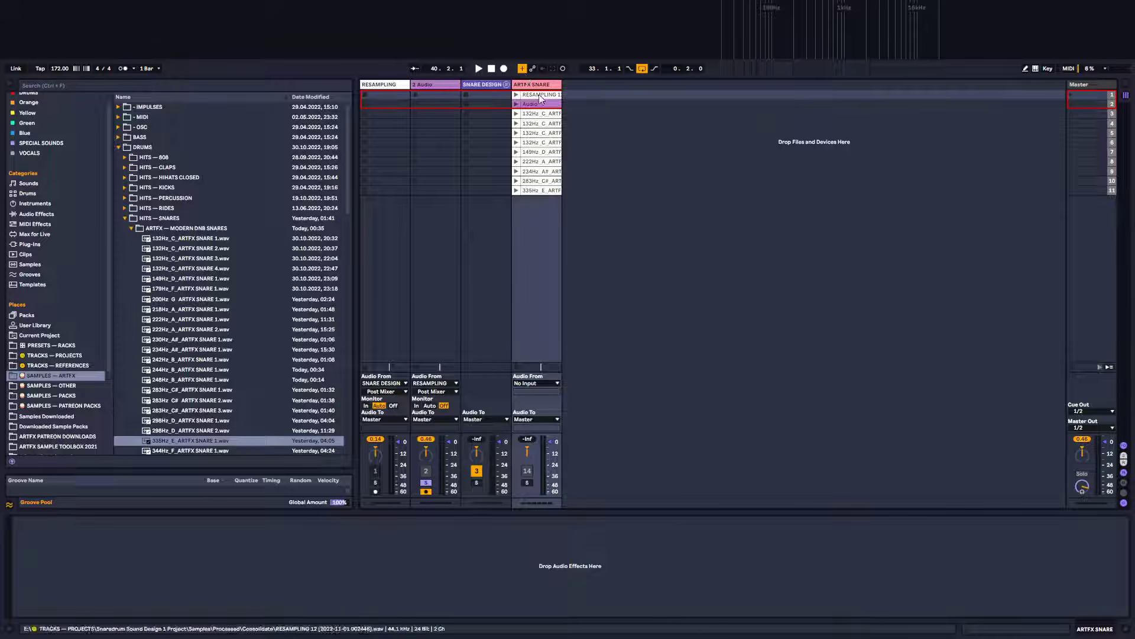
click(1126, 84)
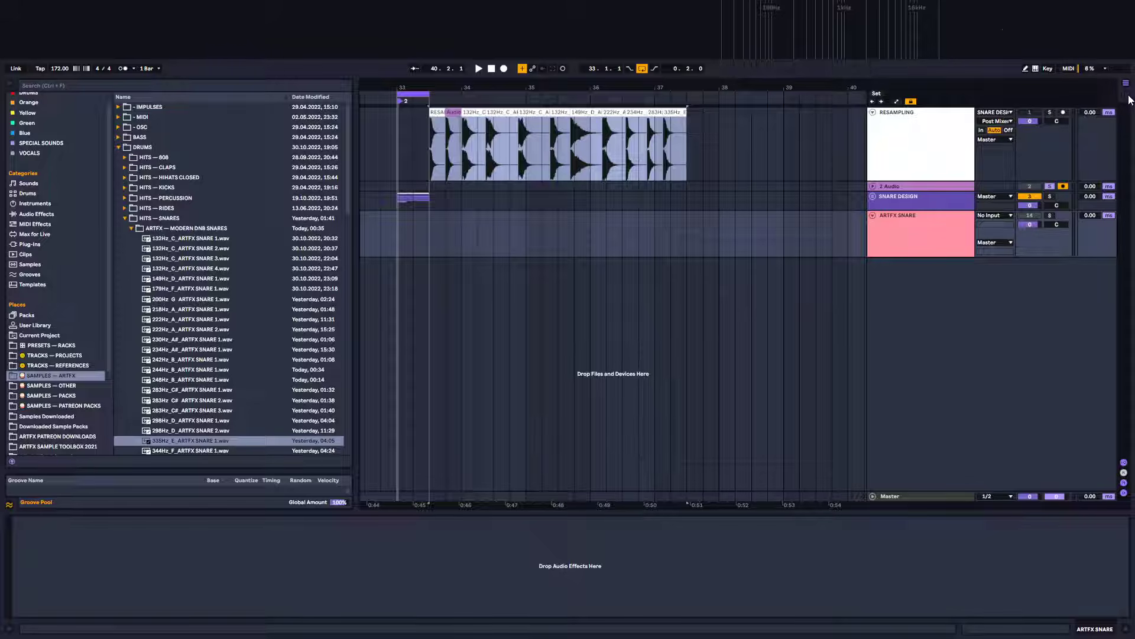
click(1127, 95)
Select the ARTFX SNARE clips from RESAMPLING 12 to 335Hz_E and drag them onto the 2 Audio track
click(548, 94)
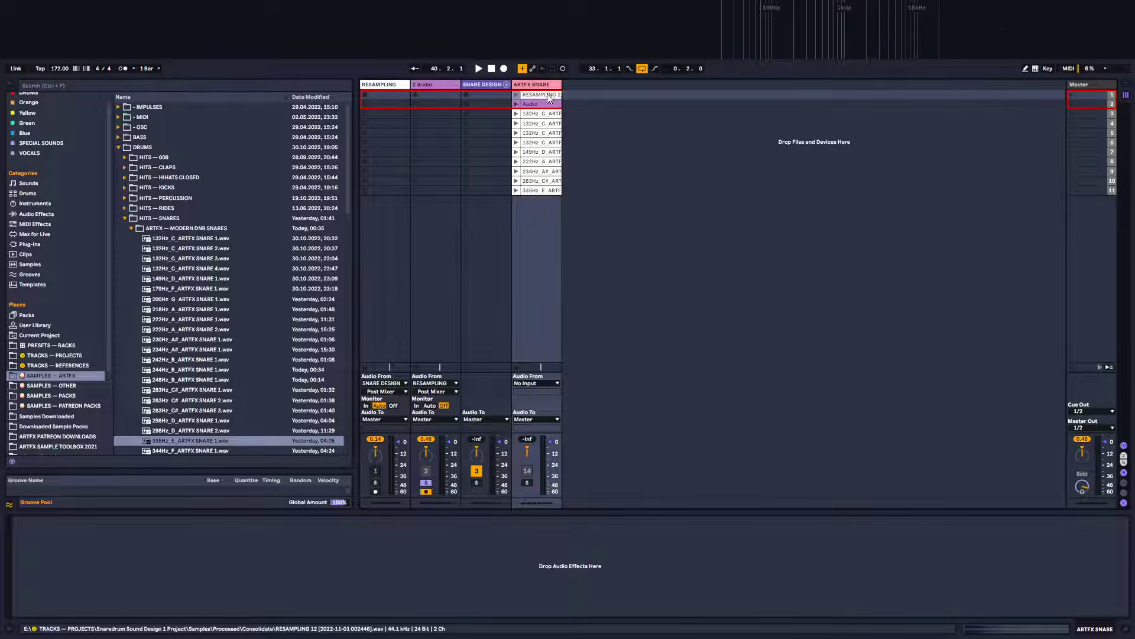
shift+click(537, 189)
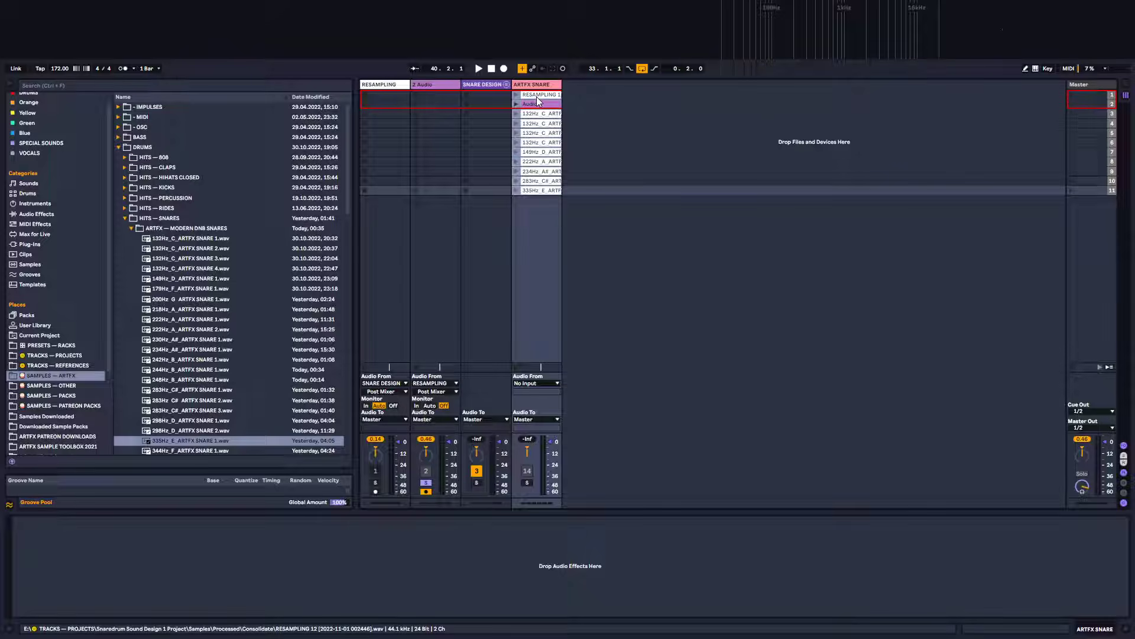
drag(539, 103, 446, 284)
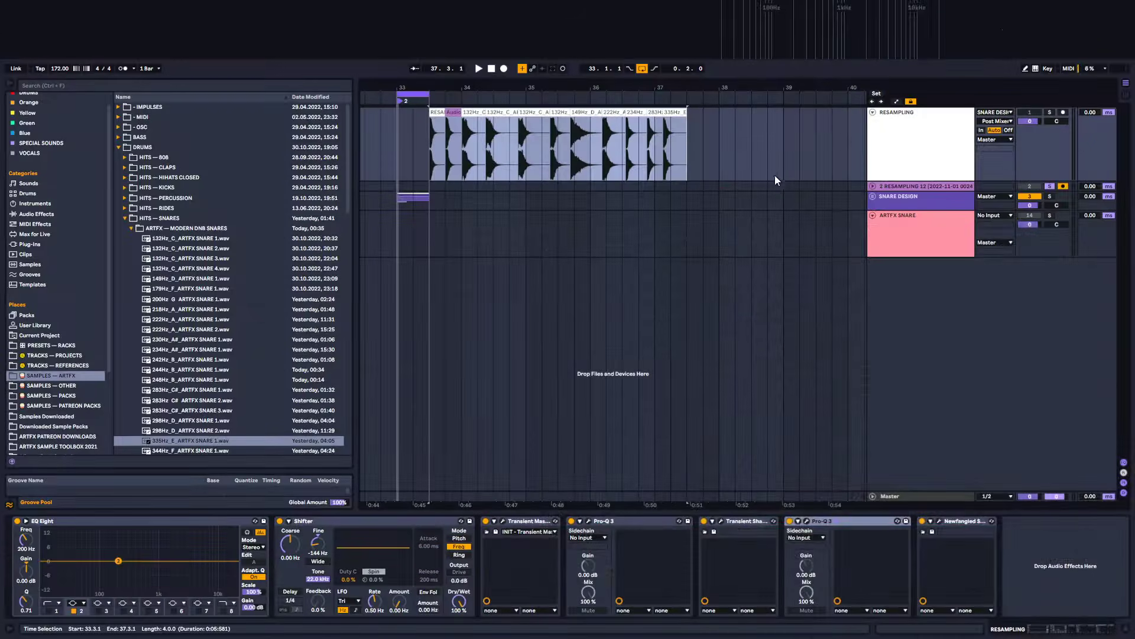
click(451, 122)
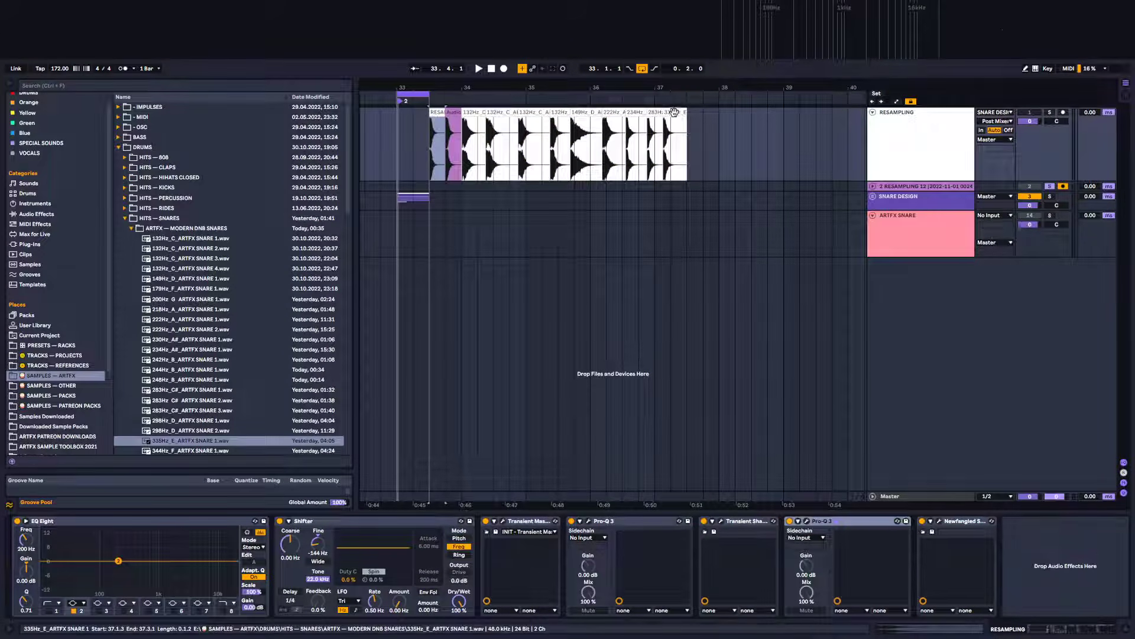
Inspect the resampled snare clips on the 2 Audio track, switching between Arrangement and Session views
mouse_move(451, 122)
mouse_down()
mouse_move(512, 243)
mouse_move(482, 244)
mouse_move(451, 126)
mouse_up()
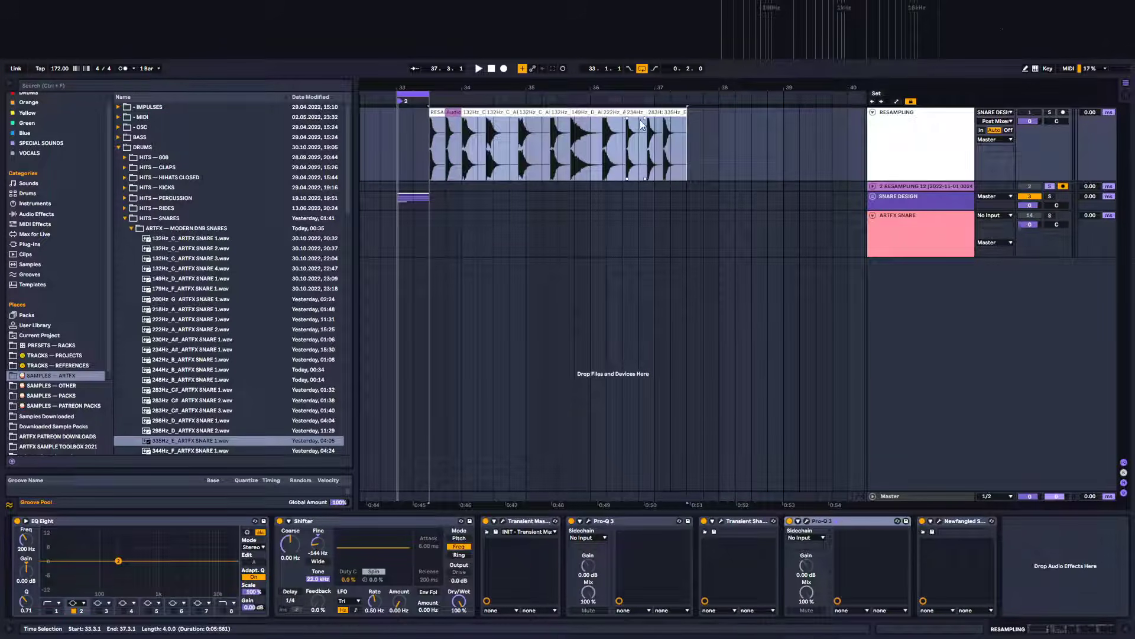
click(1123, 100)
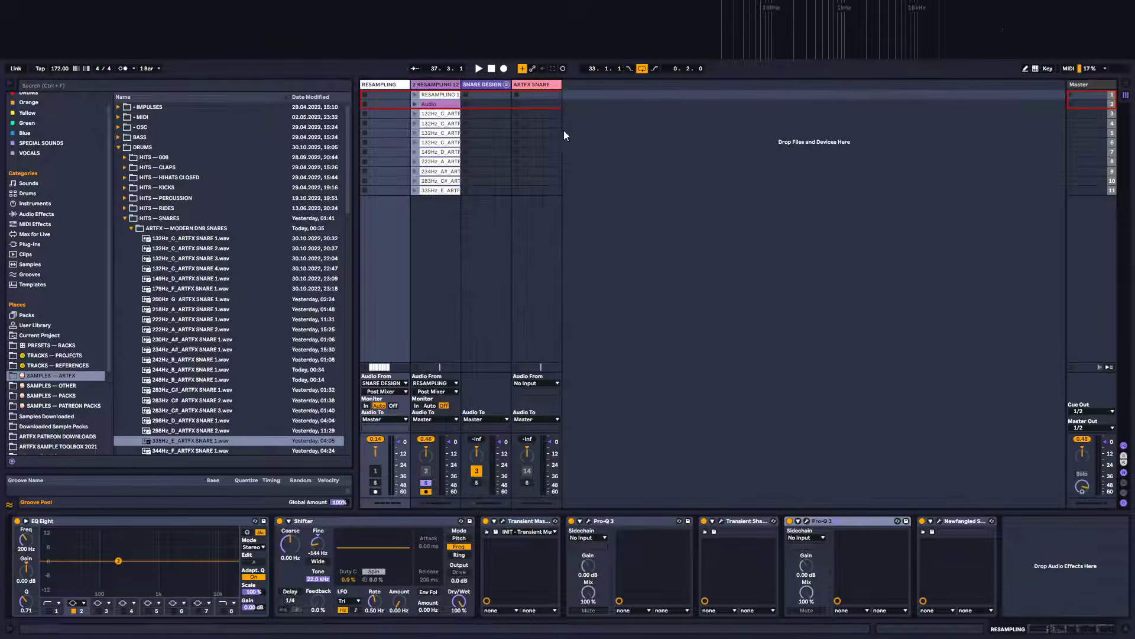
click(431, 94)
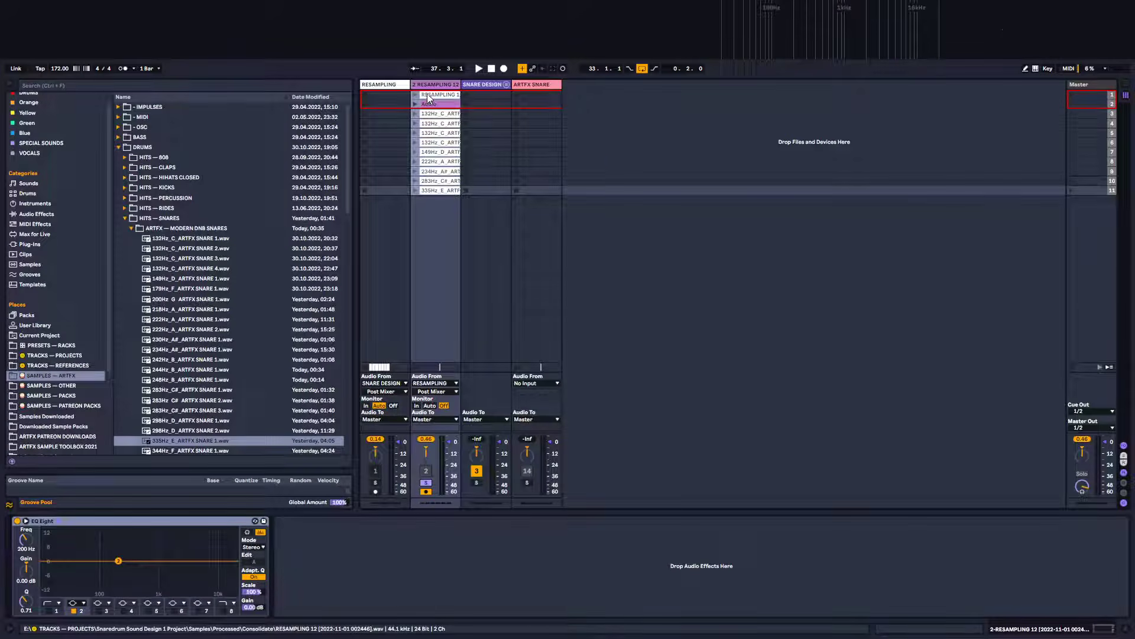
drag(427, 94, 556, 185)
click(438, 136)
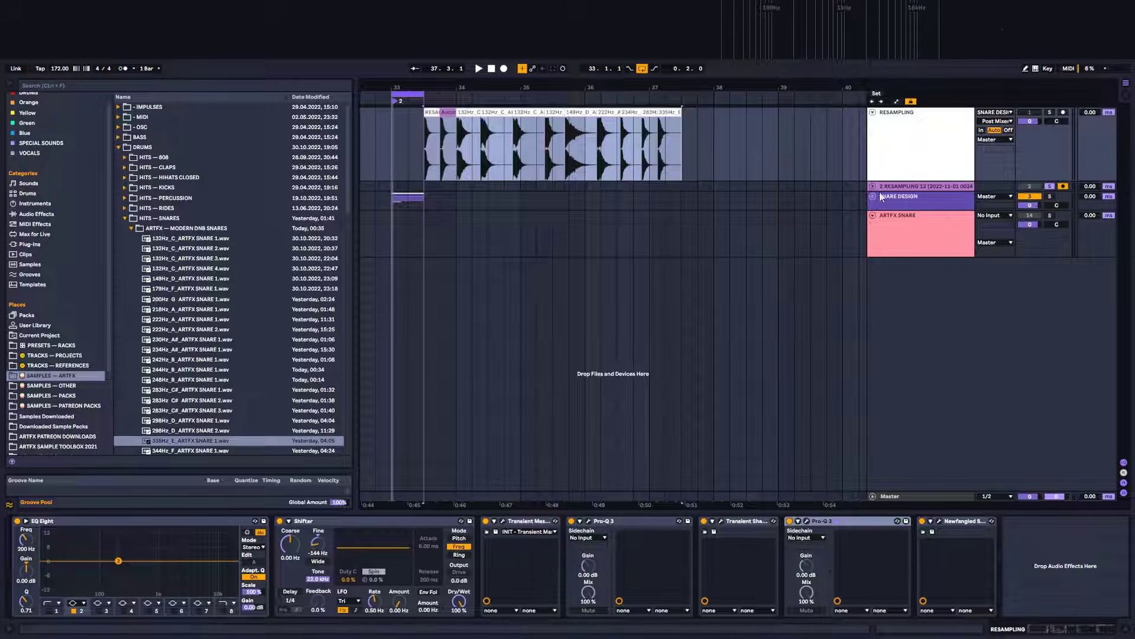
click(430, 113)
mouse_move(429, 86)
mouse_down()
mouse_move(437, 99)
mouse_move(526, 111)
mouse_move(450, 85)
mouse_up()
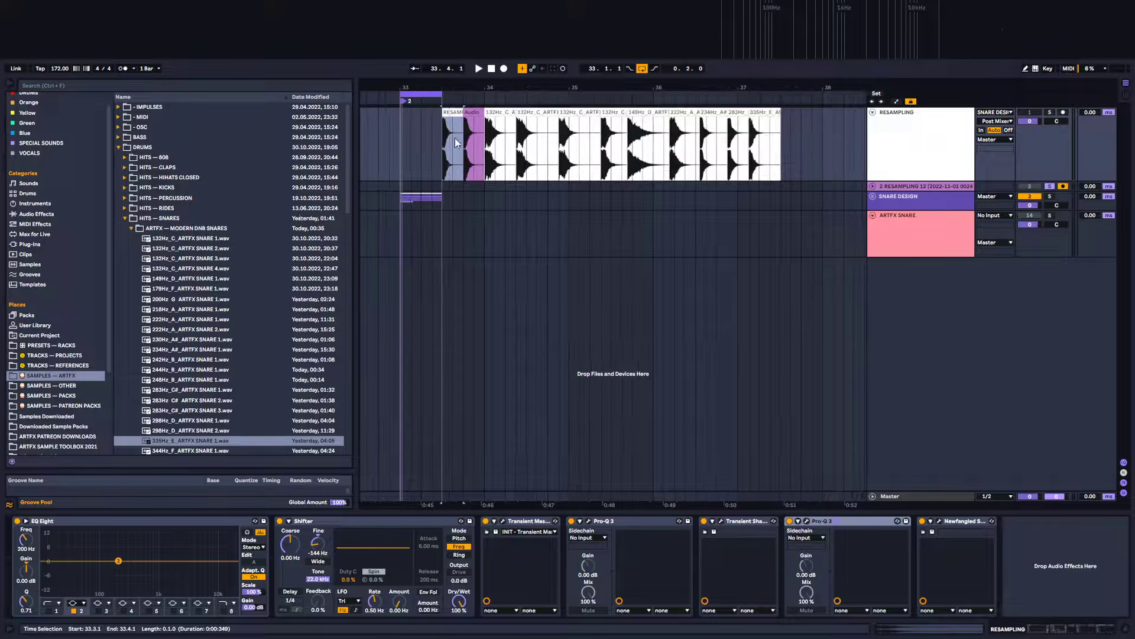
click(1127, 96)
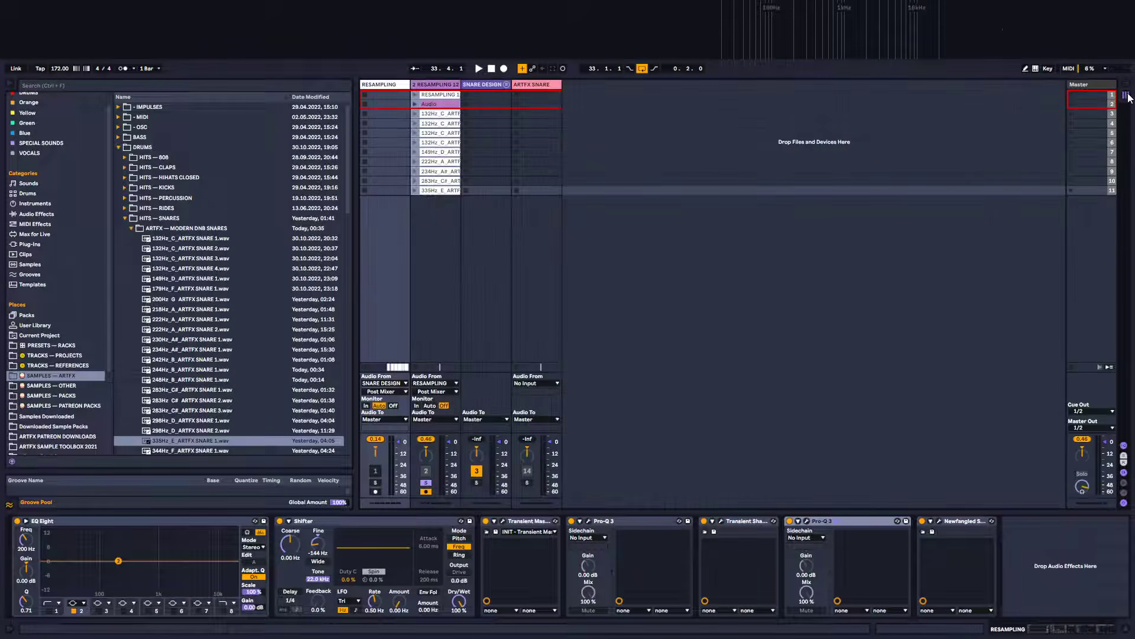
click(436, 95)
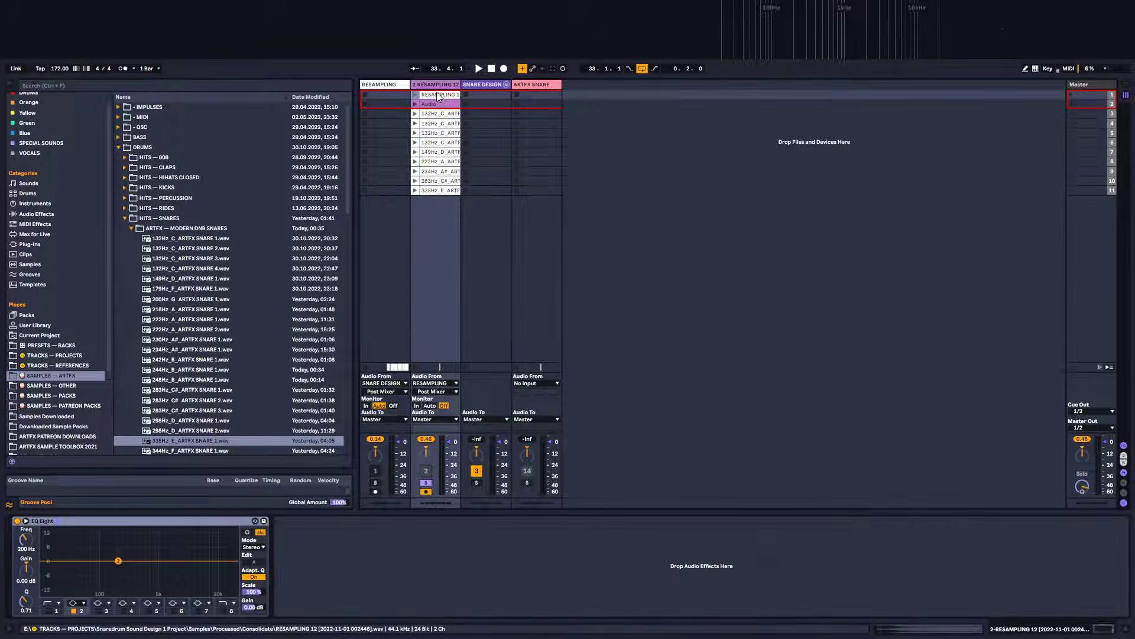
right_click(432, 190)
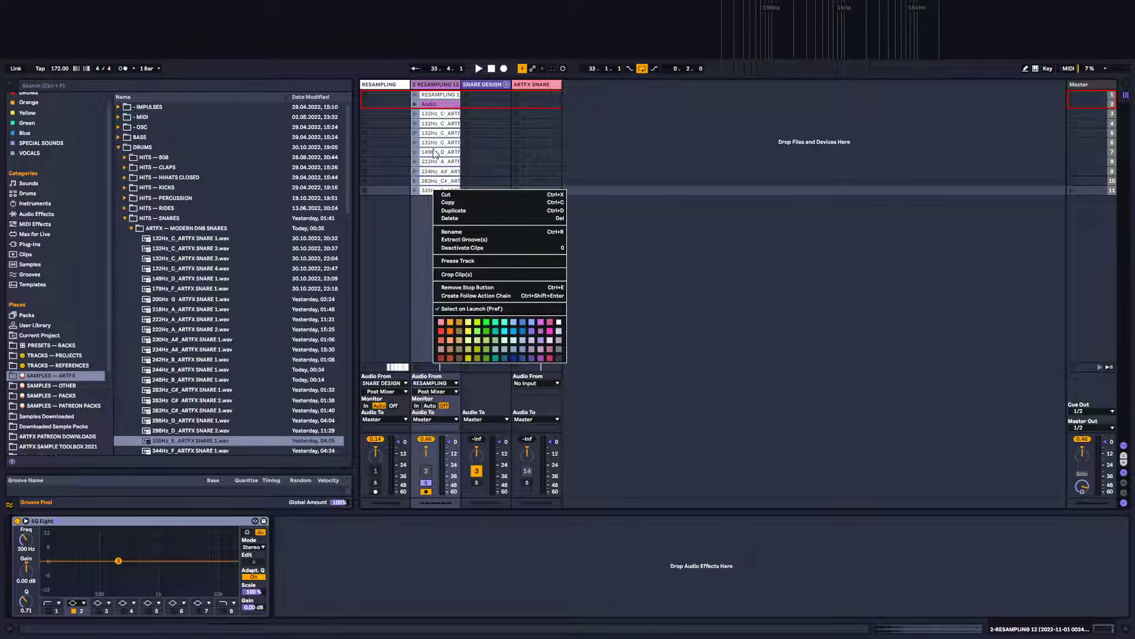
click(436, 102)
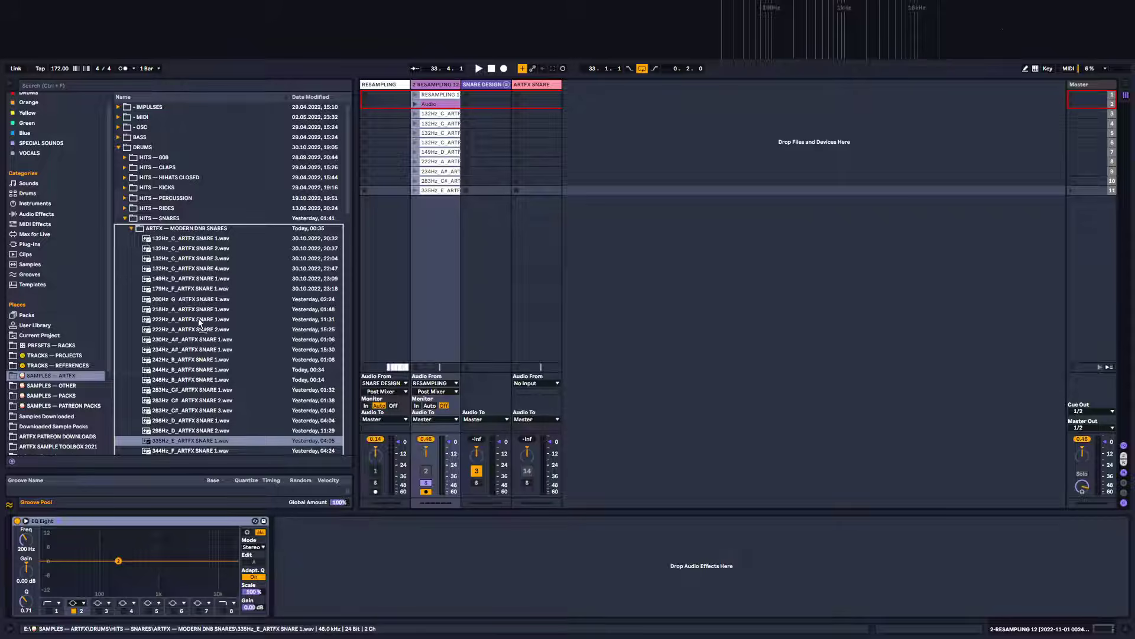
click(431, 190)
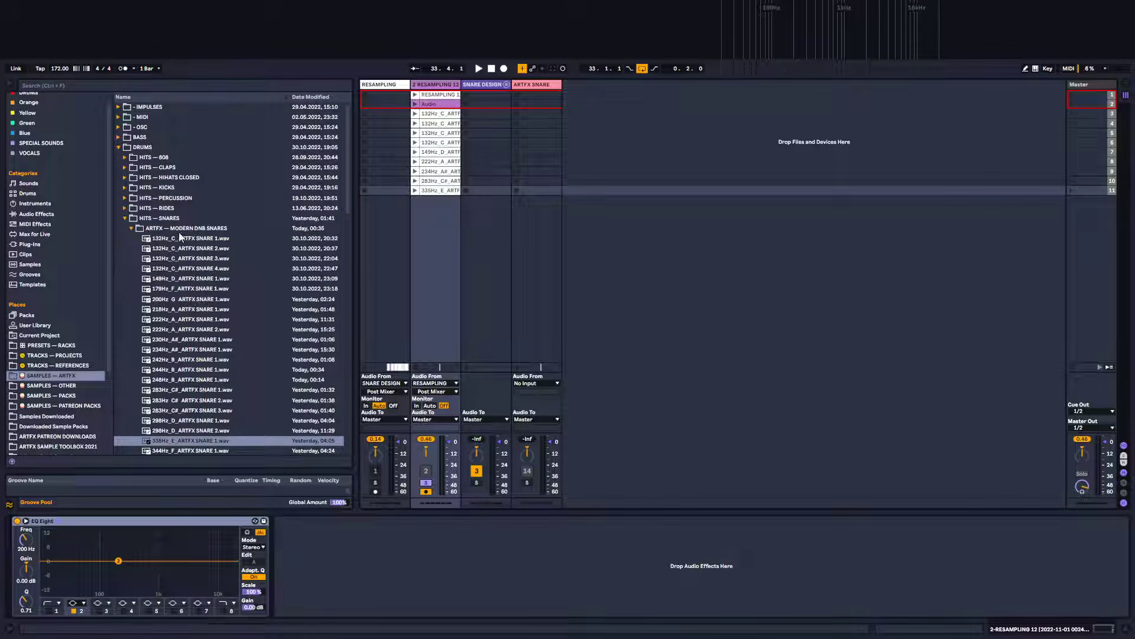
Create a new folder named ARTFX SNARES inside the ARTFX — MODERN DNB SNARES browser folder
click(131, 229)
right_click(177, 229)
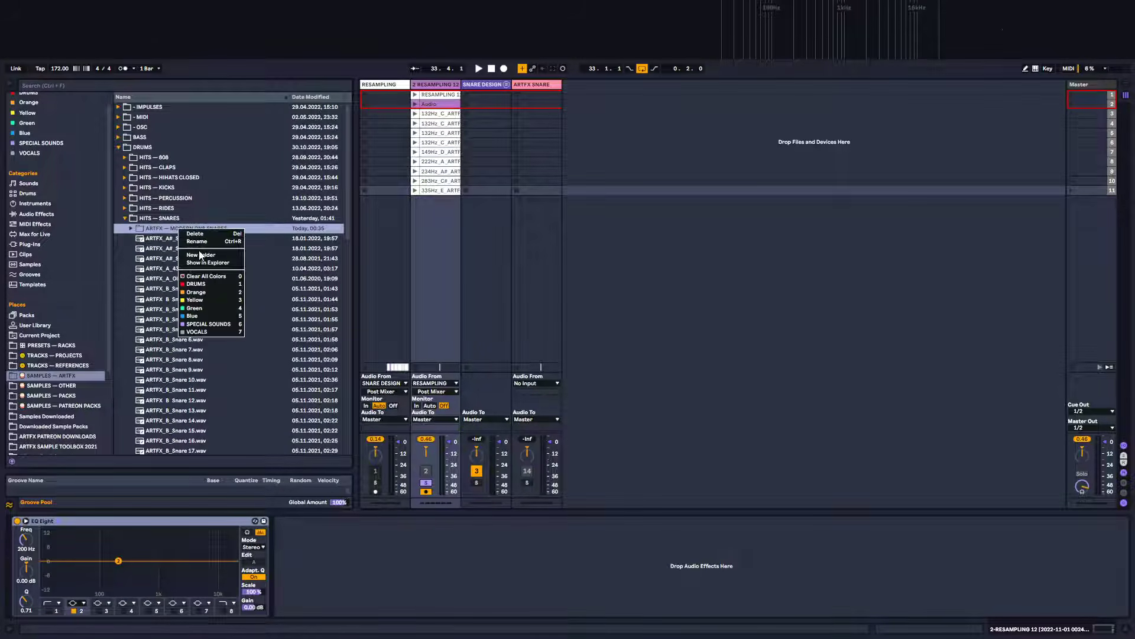
key(Escape)
right_click(200, 226)
click(213, 250)
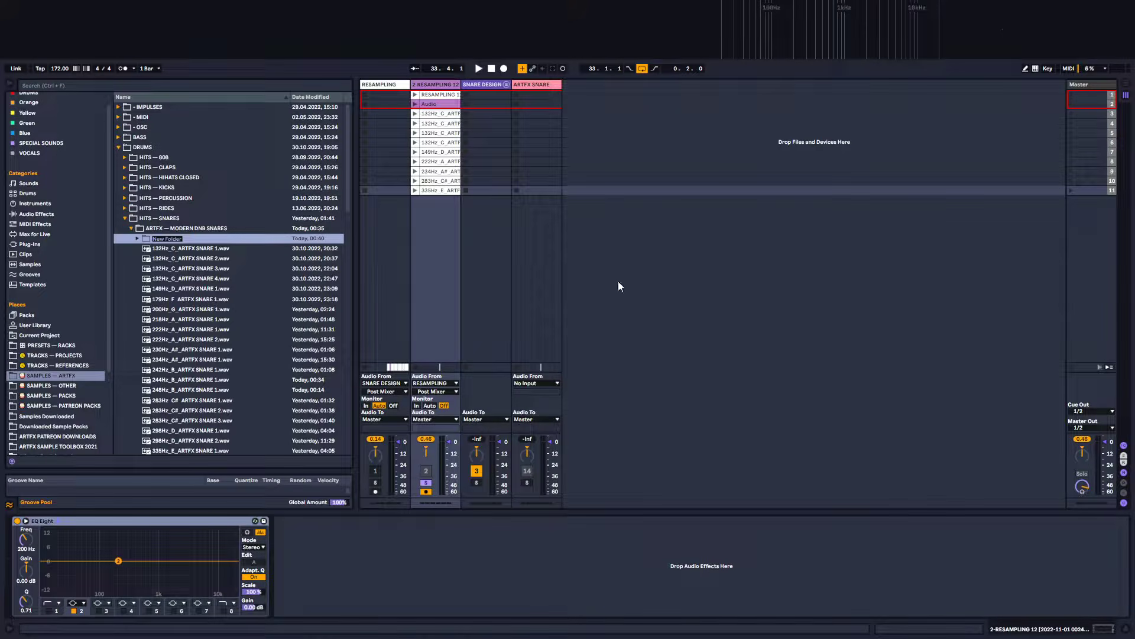
text(AllFX SNARES)
key(Return)
Select all the clips in the 2 Audio track's clip slots and delete them
click(444, 94)
shift+click(441, 194)
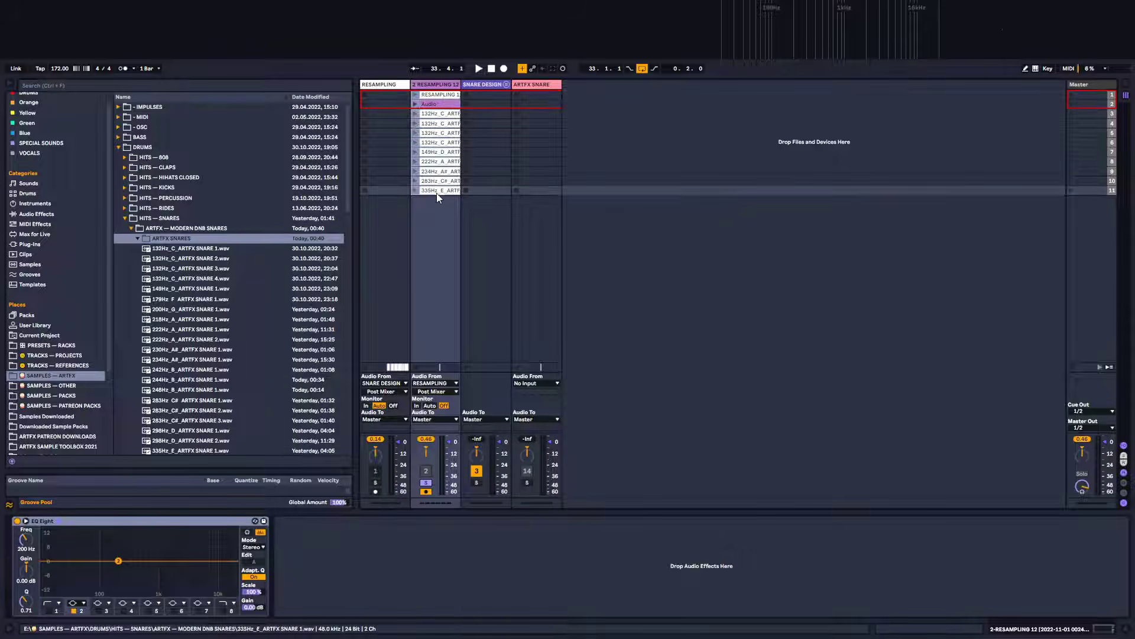
key(Delete)
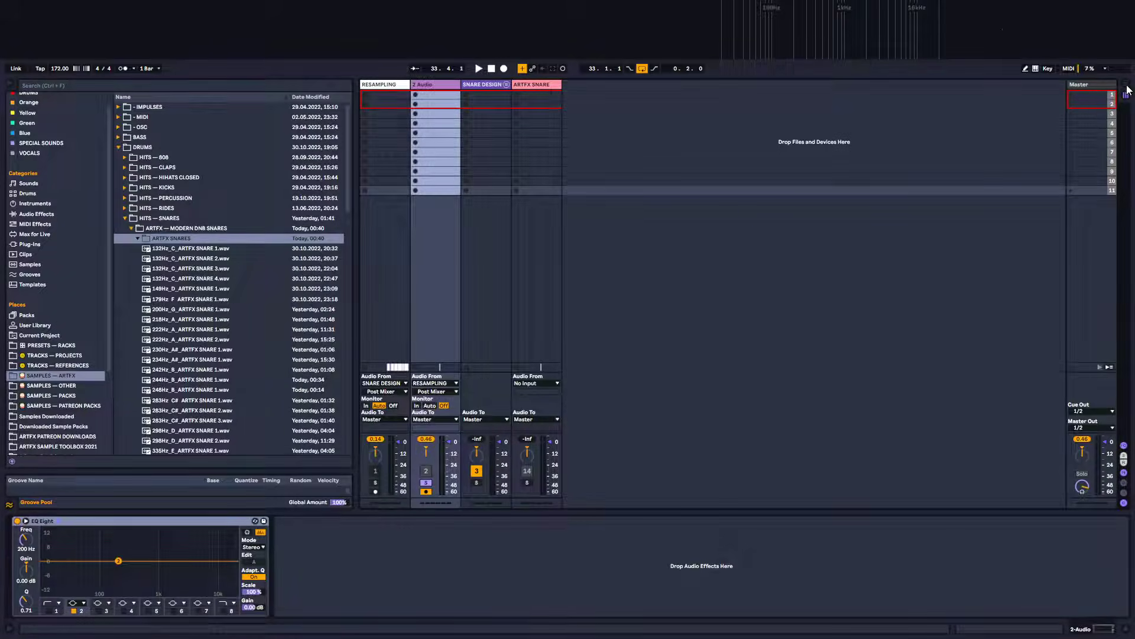
Select all arrangement clips and drag them into the ARTFX SNARES folder, copying their files into the project
click(1127, 86)
click(480, 112)
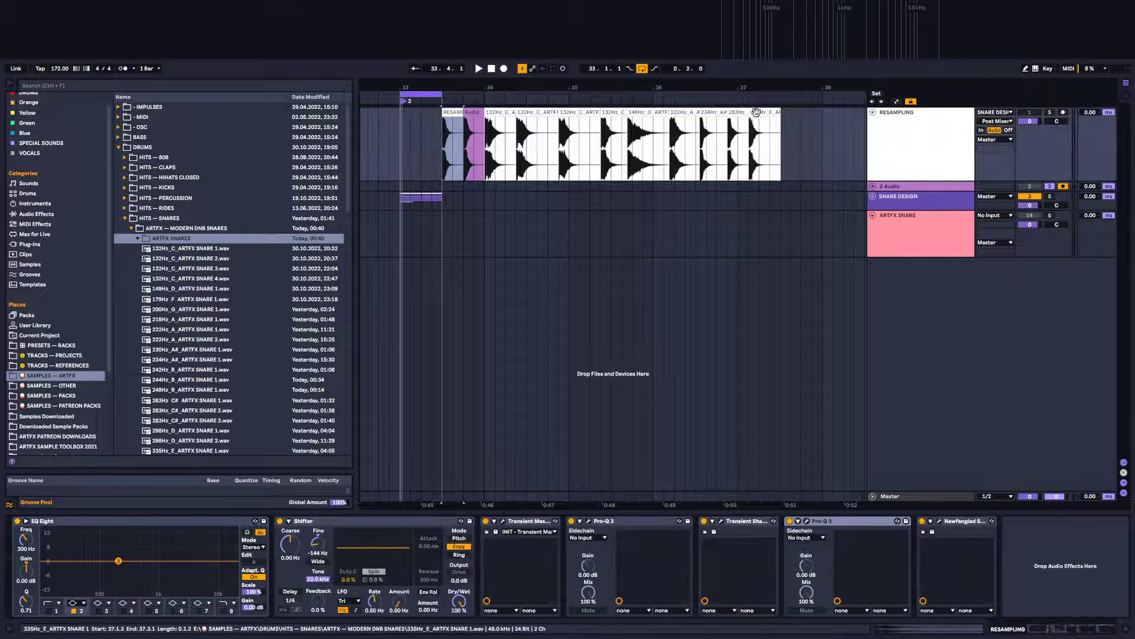
key(ctrl+a)
drag(446, 115, 205, 239)
key(Tab)
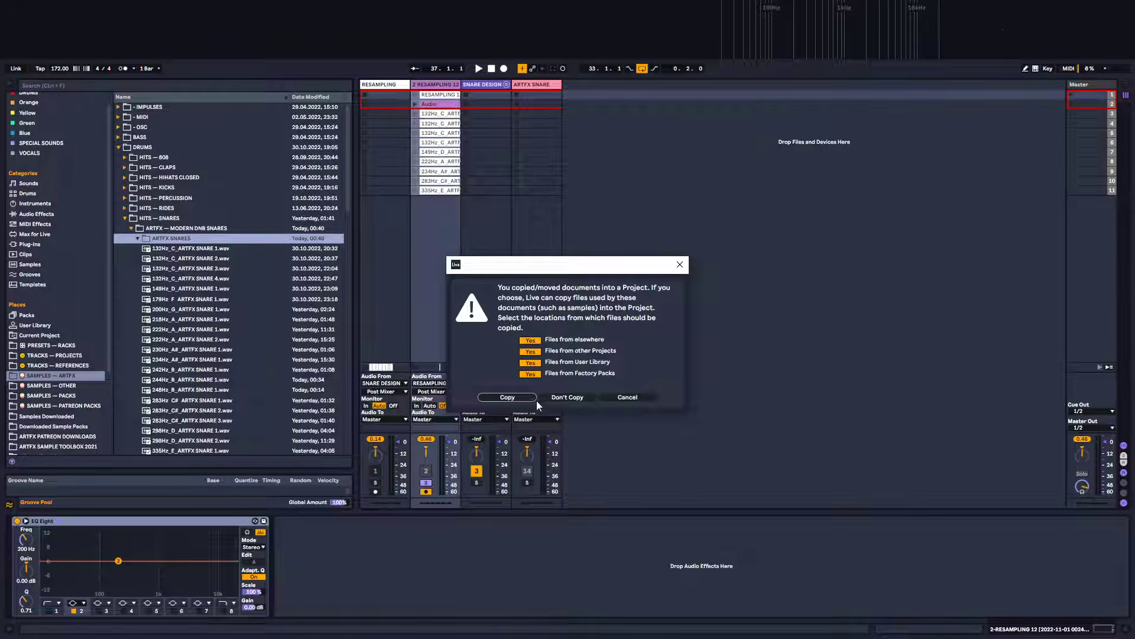
click(507, 397)
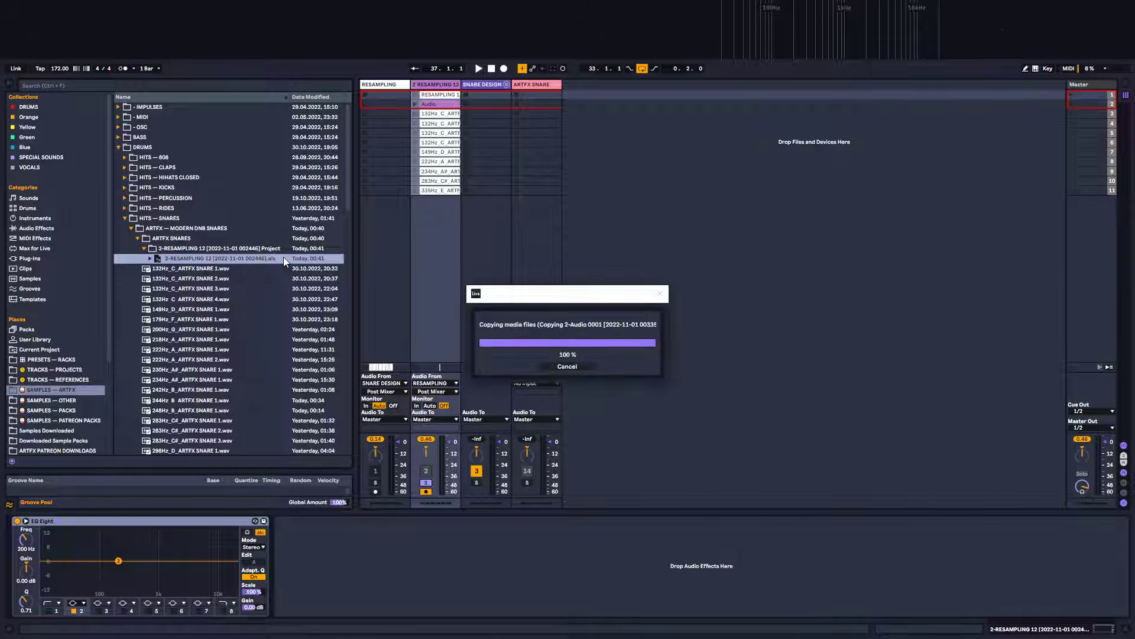
Browse the exported project's Samples subfolders and preview the files inside them
click(150, 259)
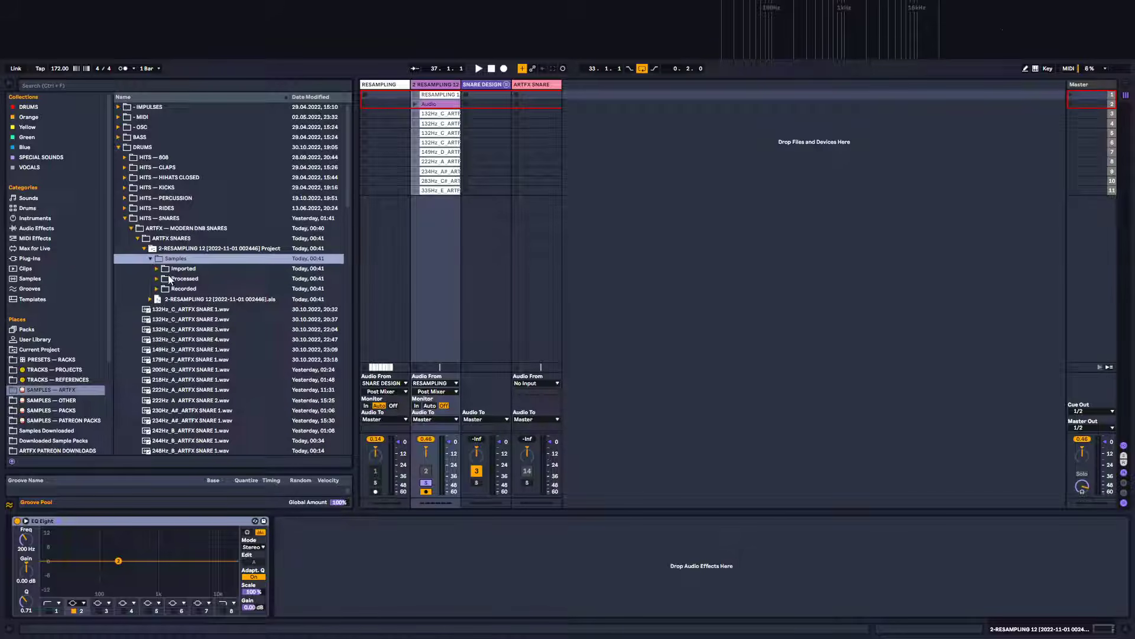
click(157, 287)
click(157, 269)
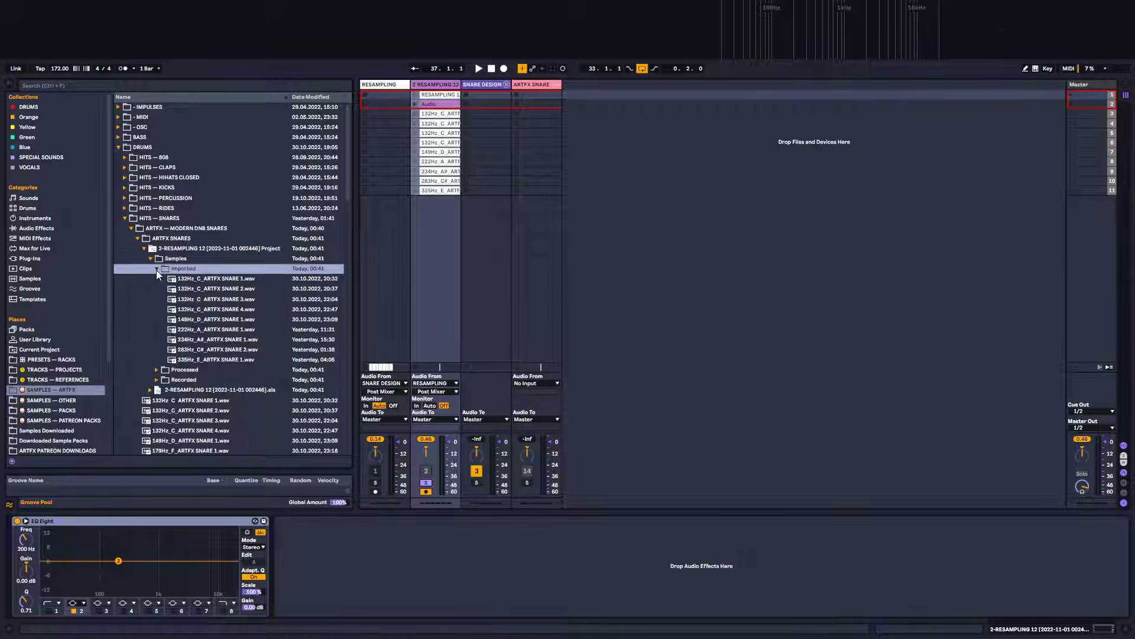
click(232, 310)
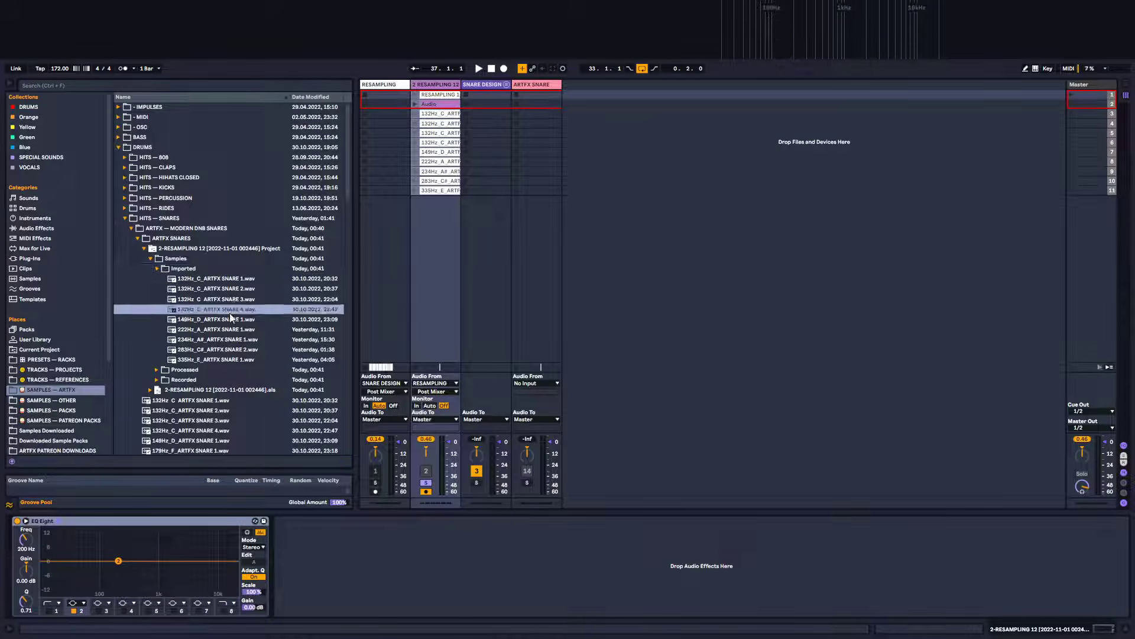
click(224, 350)
click(157, 370)
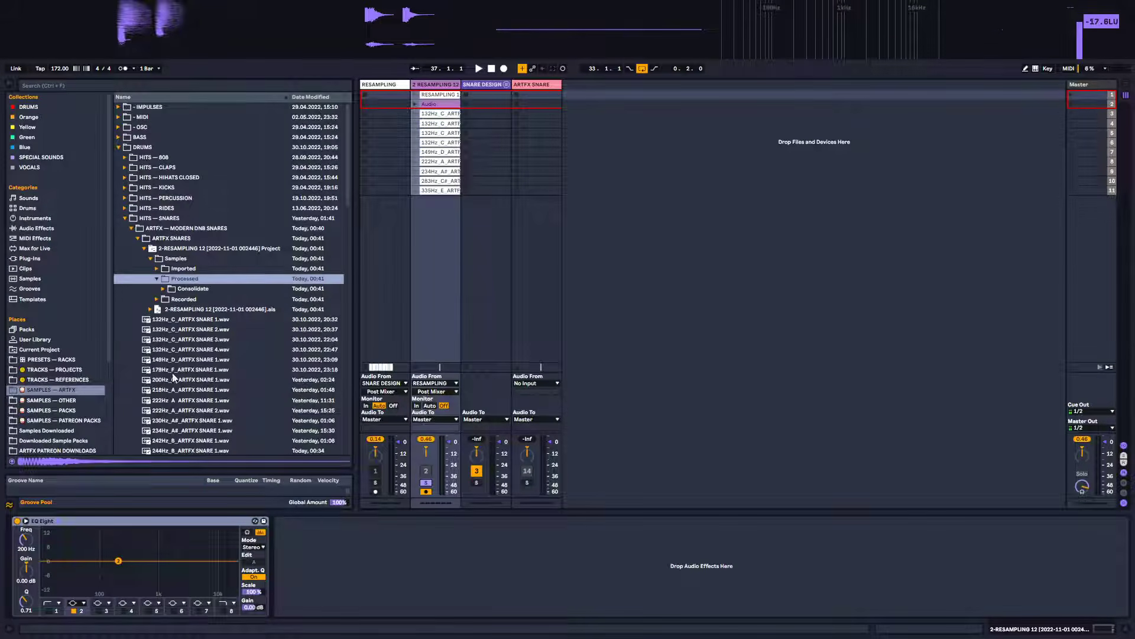
click(163, 288)
click(198, 300)
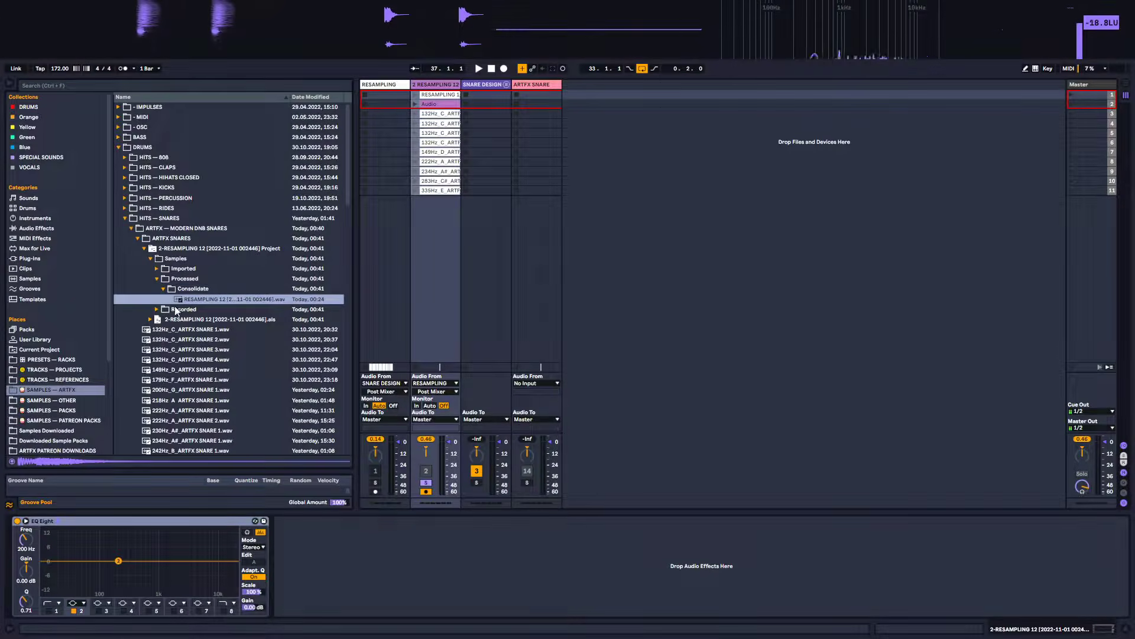
click(157, 309)
click(207, 299)
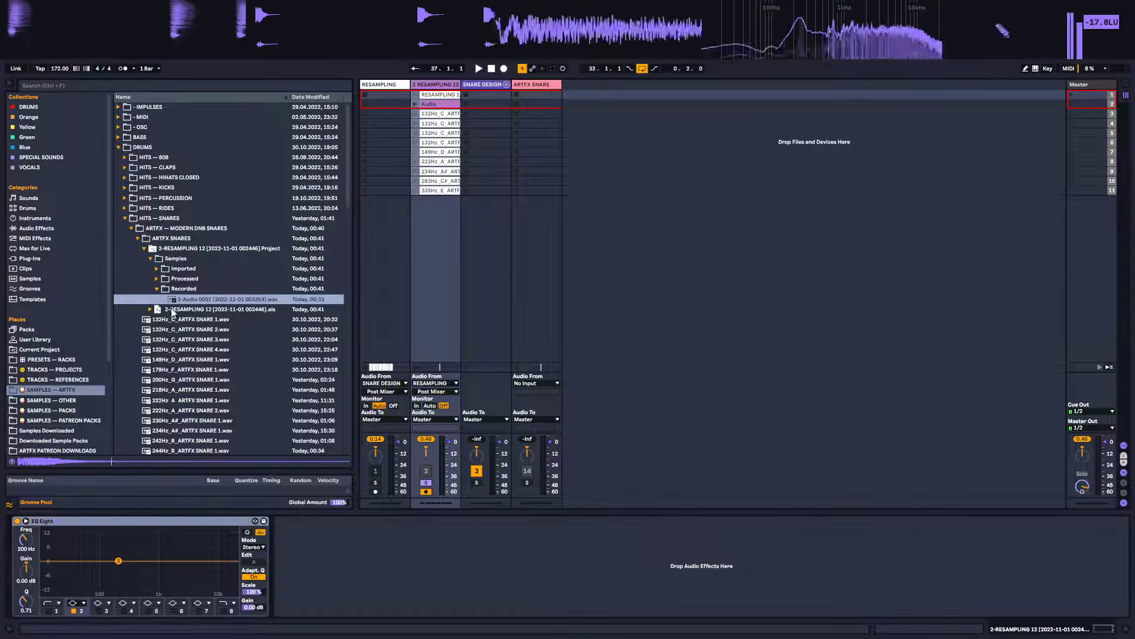
click(180, 288)
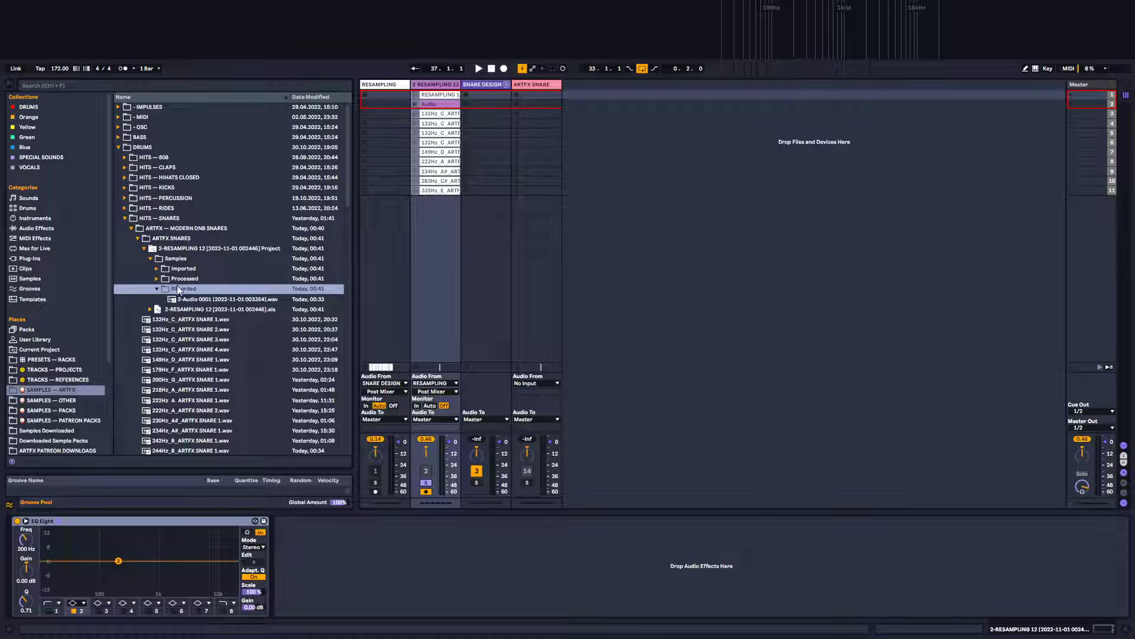
click(157, 279)
click(156, 309)
click(157, 280)
click(158, 269)
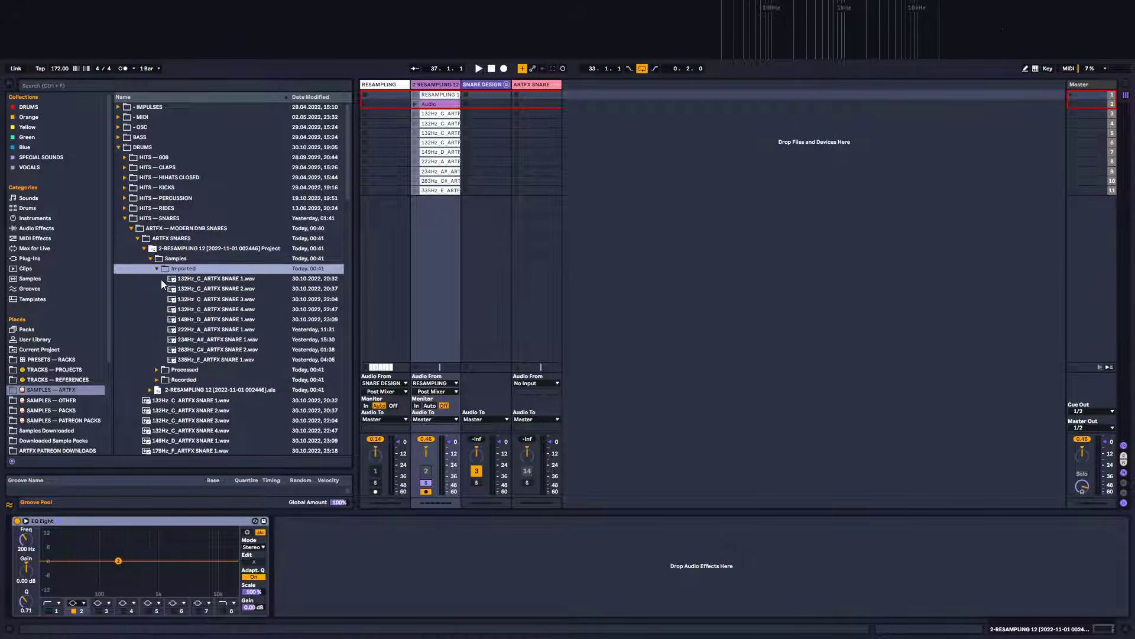
click(157, 269)
click(150, 259)
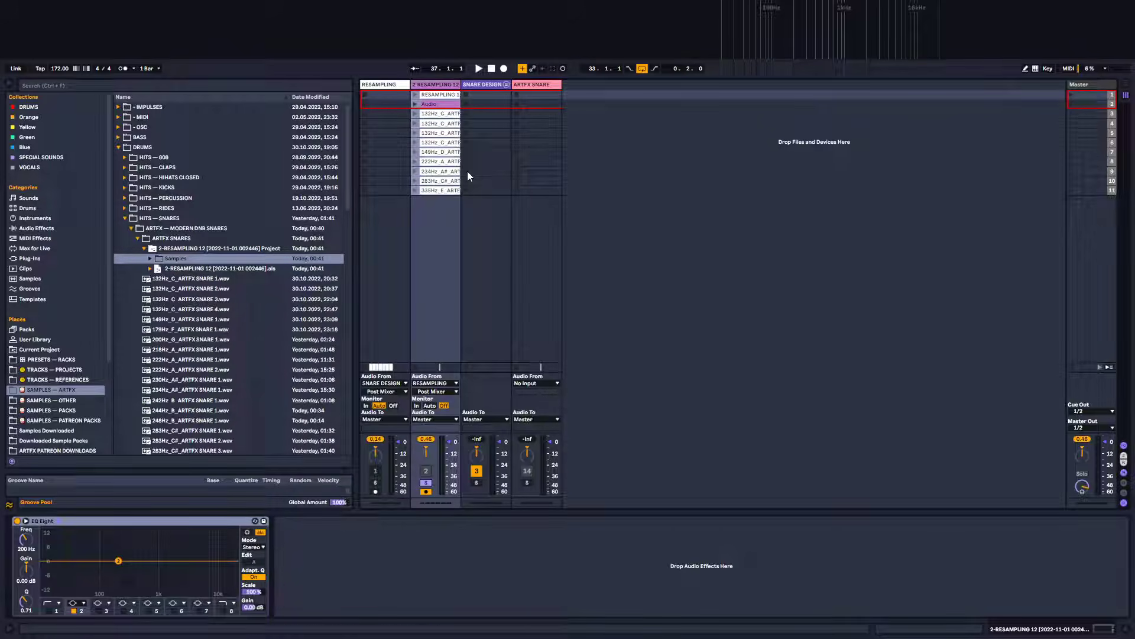
Undo the last clip edit and select the resampled clip in the arrangement
key(ctrl+z)
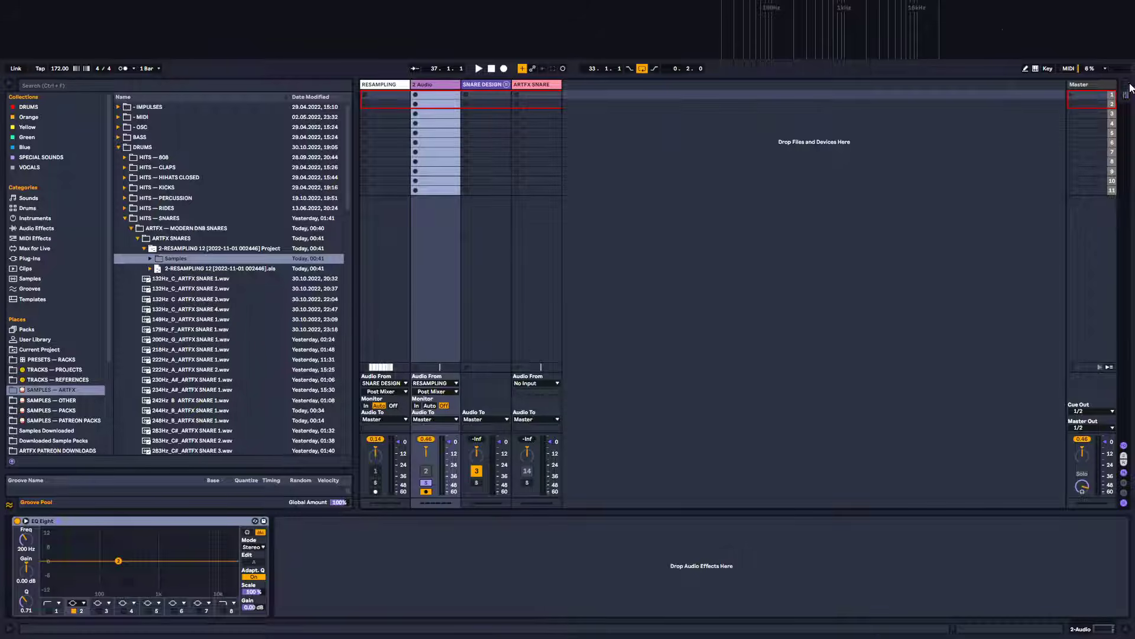
click(1127, 84)
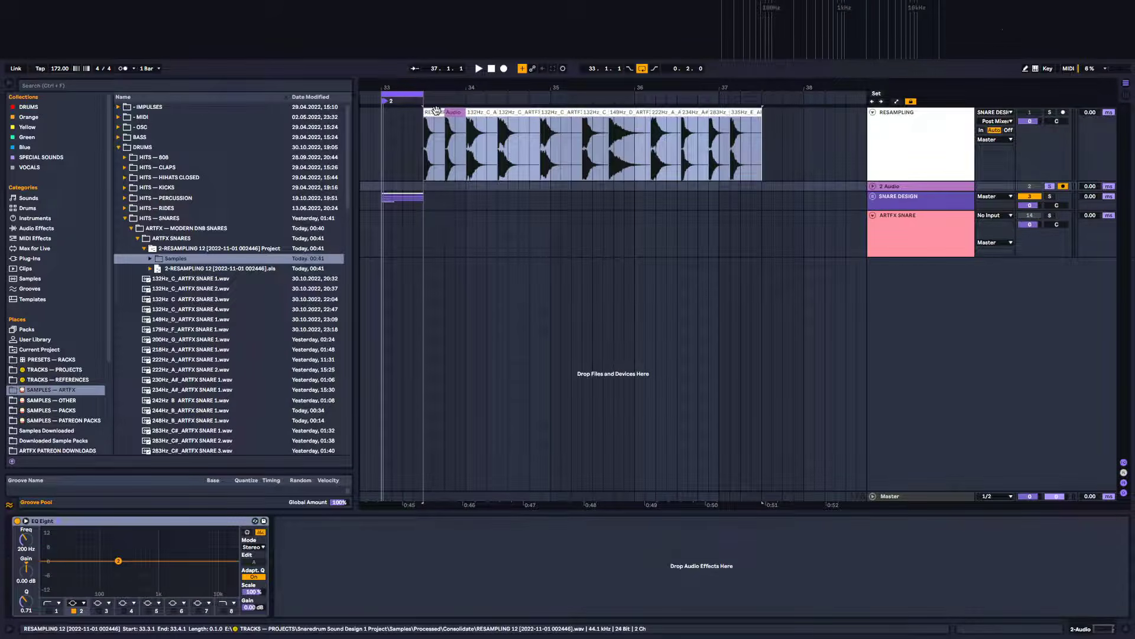
click(436, 134)
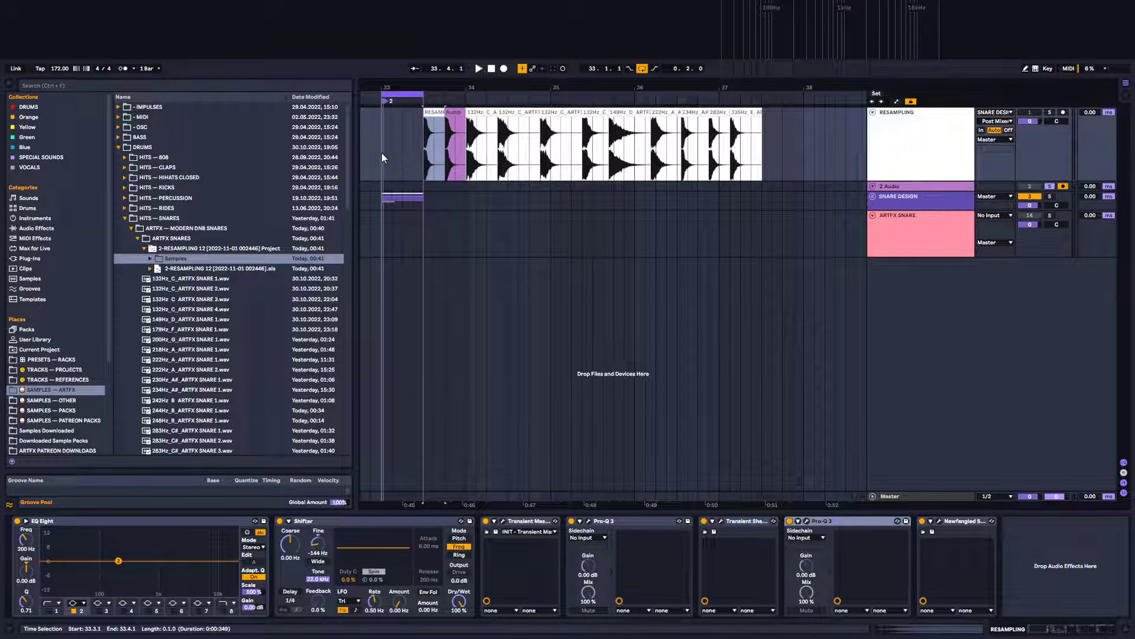
Move the ARTFX SNARES folder to the trash
click(168, 239)
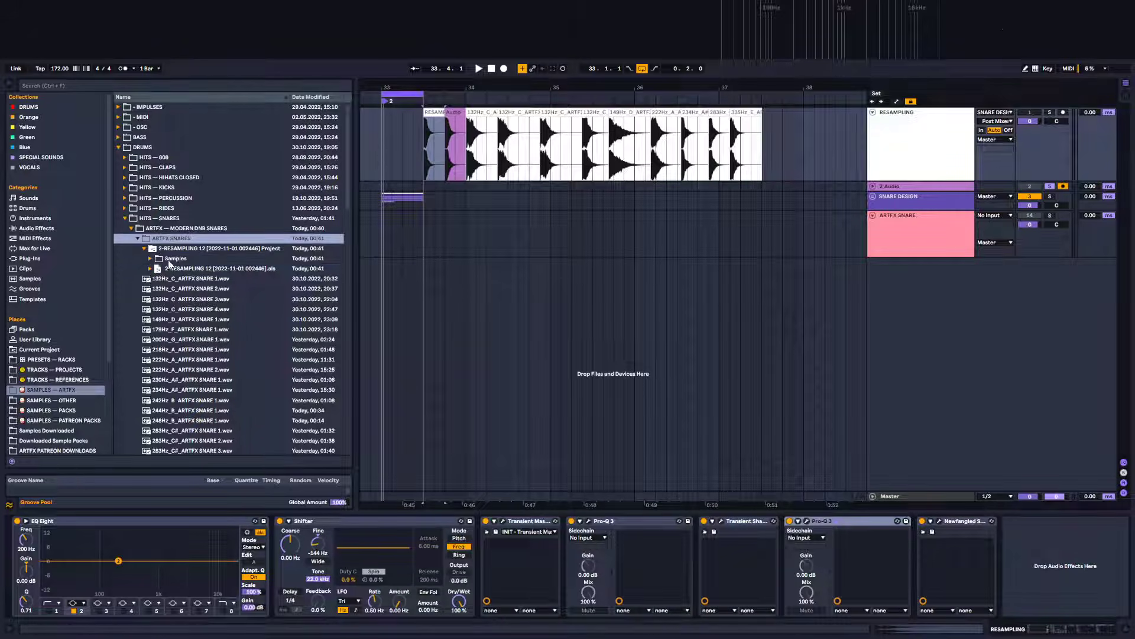
key(Delete)
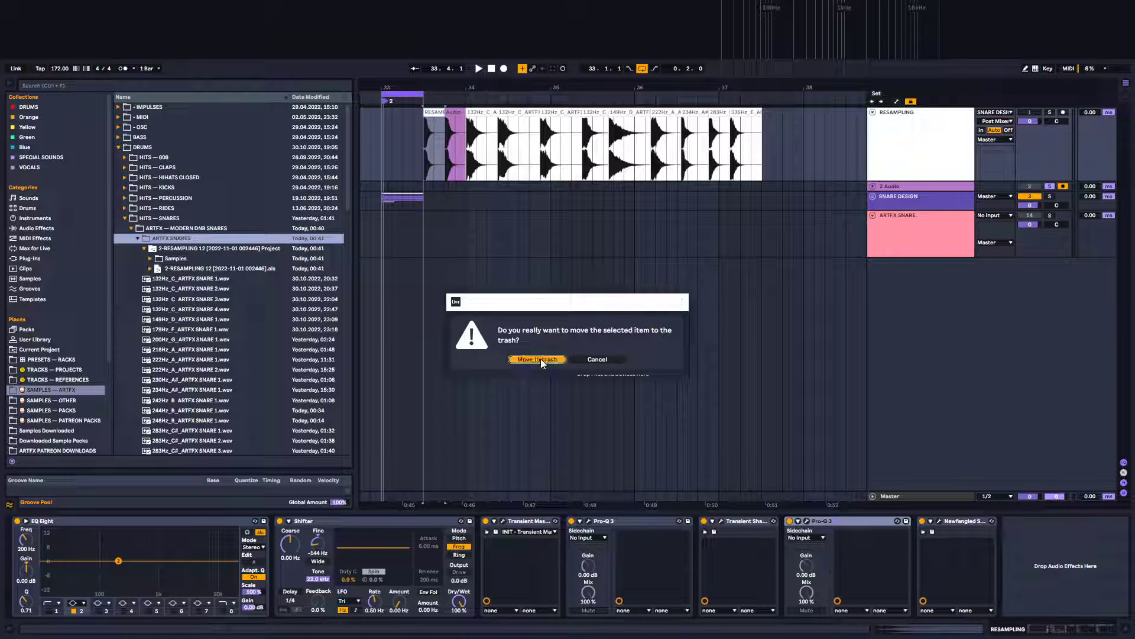
click(537, 360)
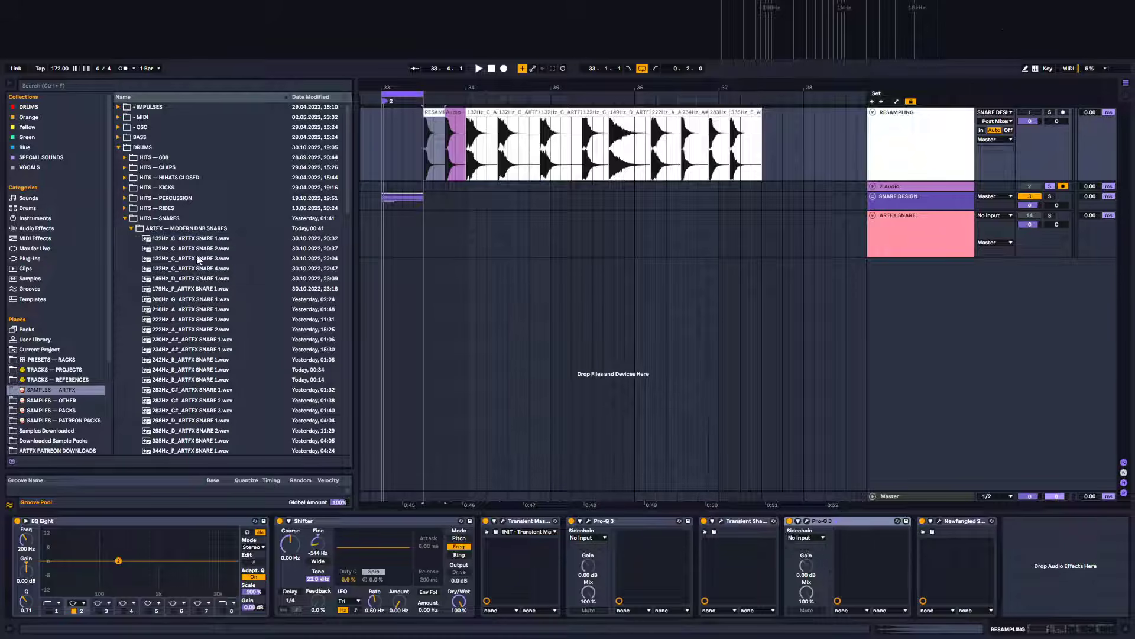
Preview several snare samples in the ARTFX — MODERN DNB SNARES folder
click(199, 249)
click(188, 300)
scroll(225, 331, down, 2)
click(228, 307)
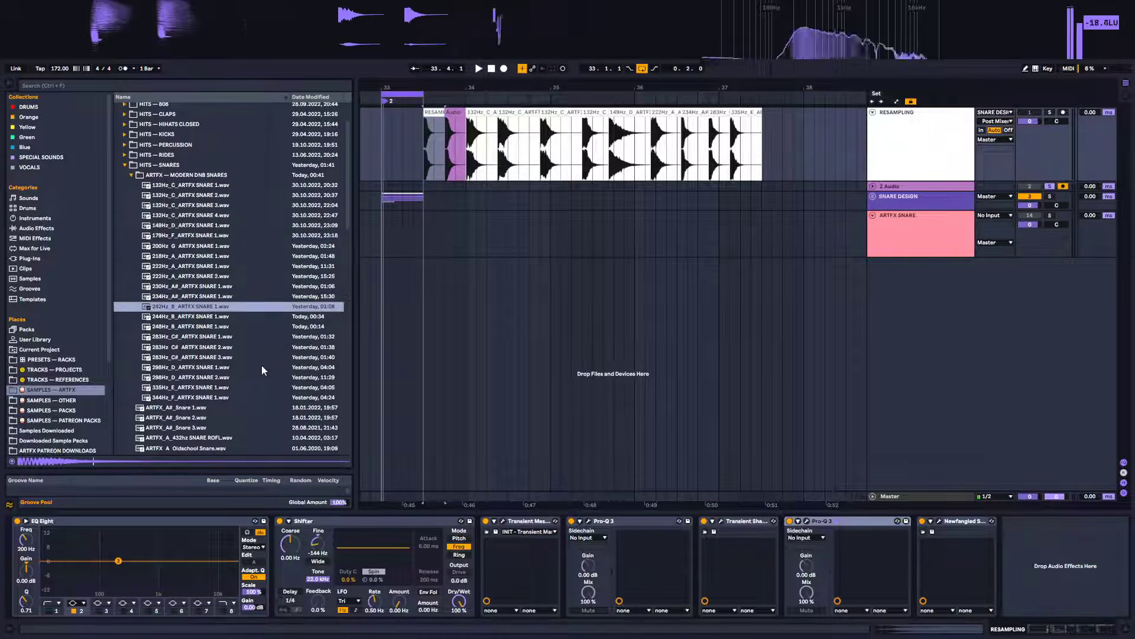
click(219, 347)
click(203, 377)
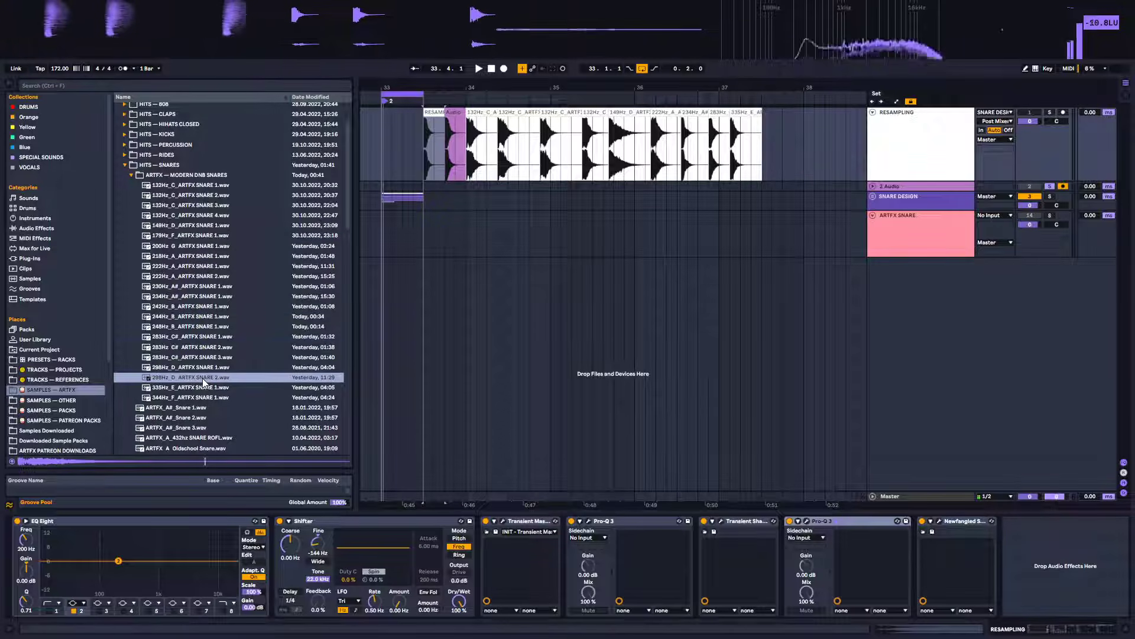
click(180, 235)
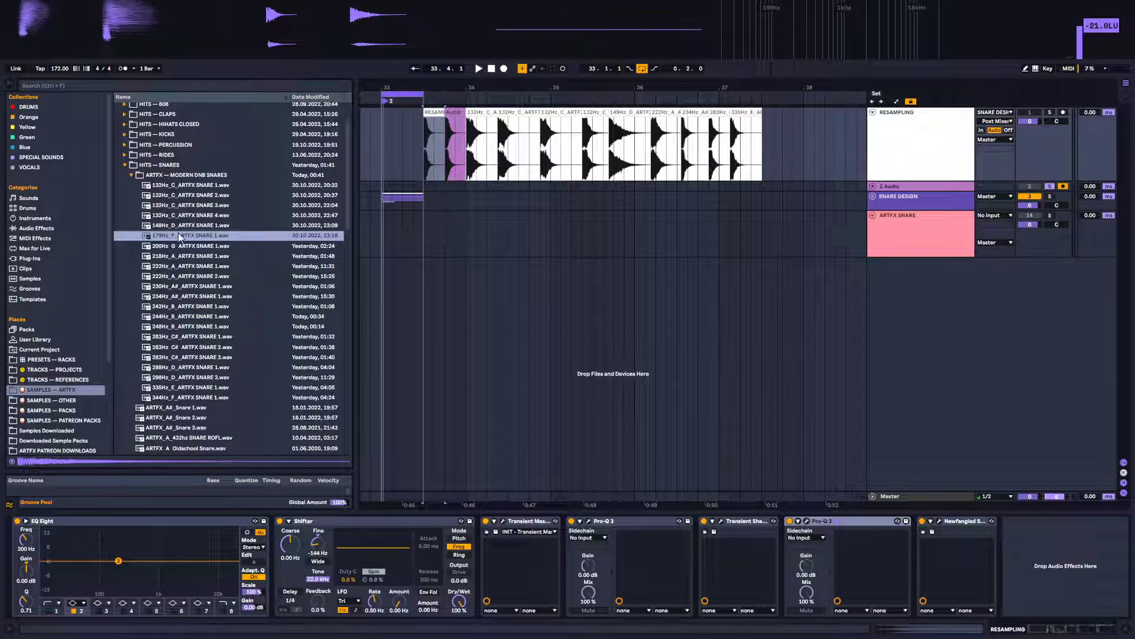
Add the 179Hz_F_ARTFX SNARE 1.wav sample to the arrangement on a new track beside the resampled snare and play it
drag(180, 236, 422, 296)
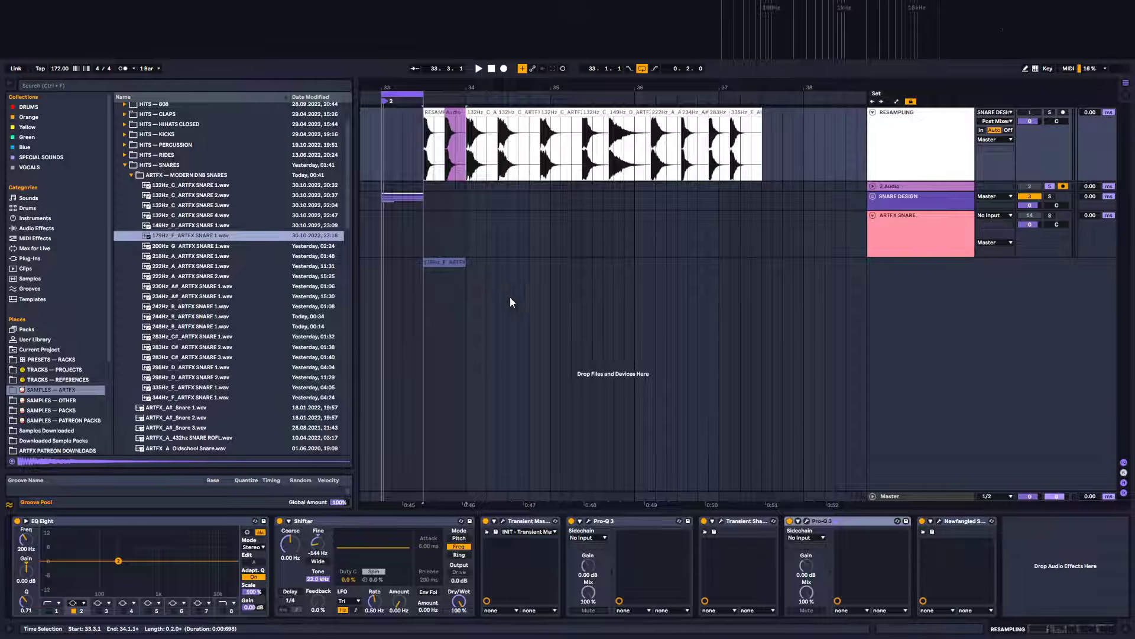
key(space)
key(space)
Open the 179Hz snare clip and transpose it to +9 semitones, auditioning it against the resampled snare
double_click(456, 262)
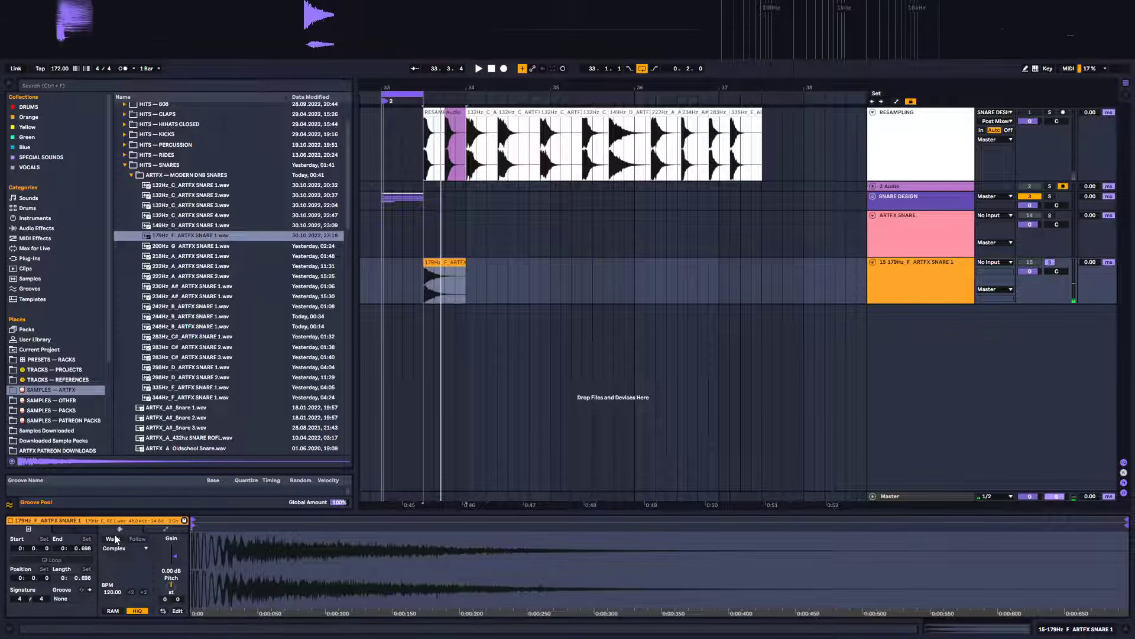
drag(171, 584, 170, 562)
key(space)
key(space)
key(space)
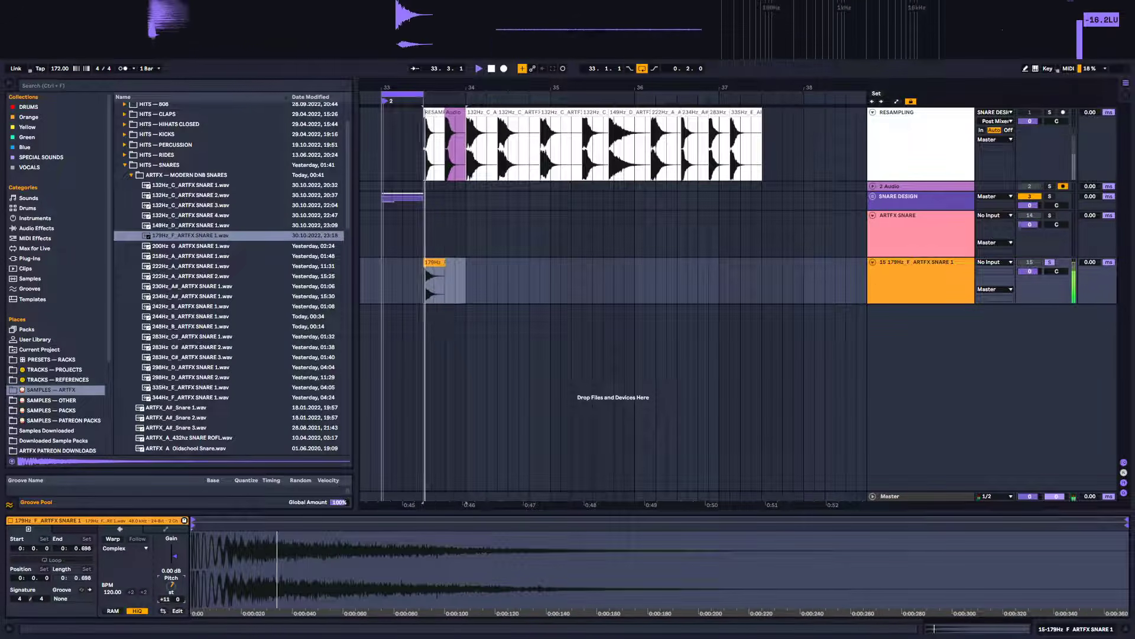
key(space)
key(space)
key(Down)
key(space)
key(space)
key(Down)
key(space)
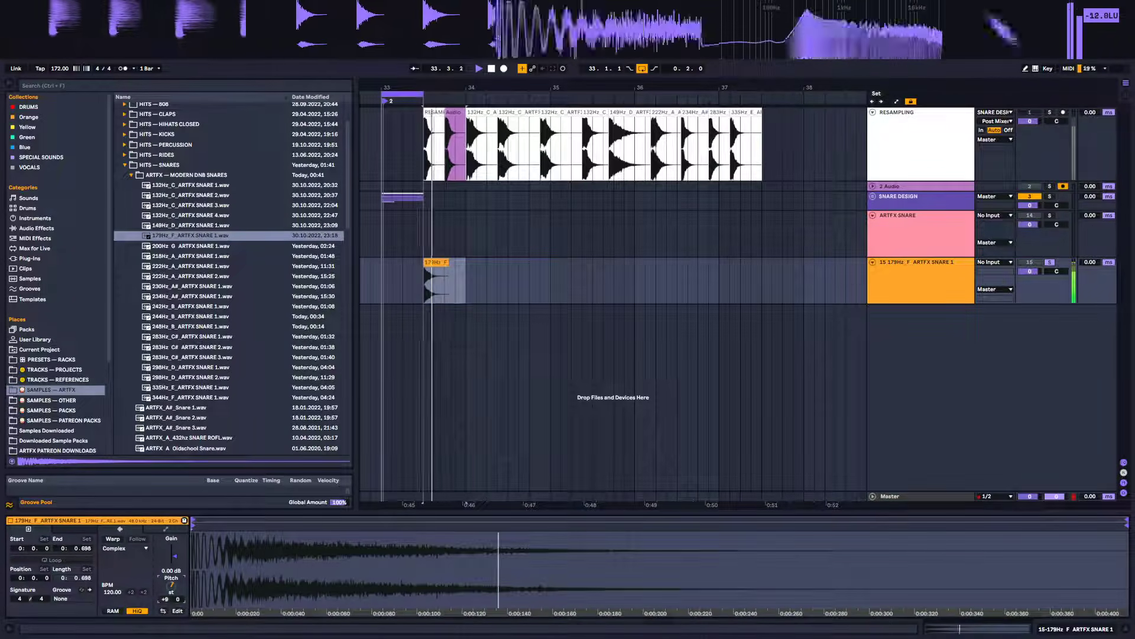
key(space)
key(space)
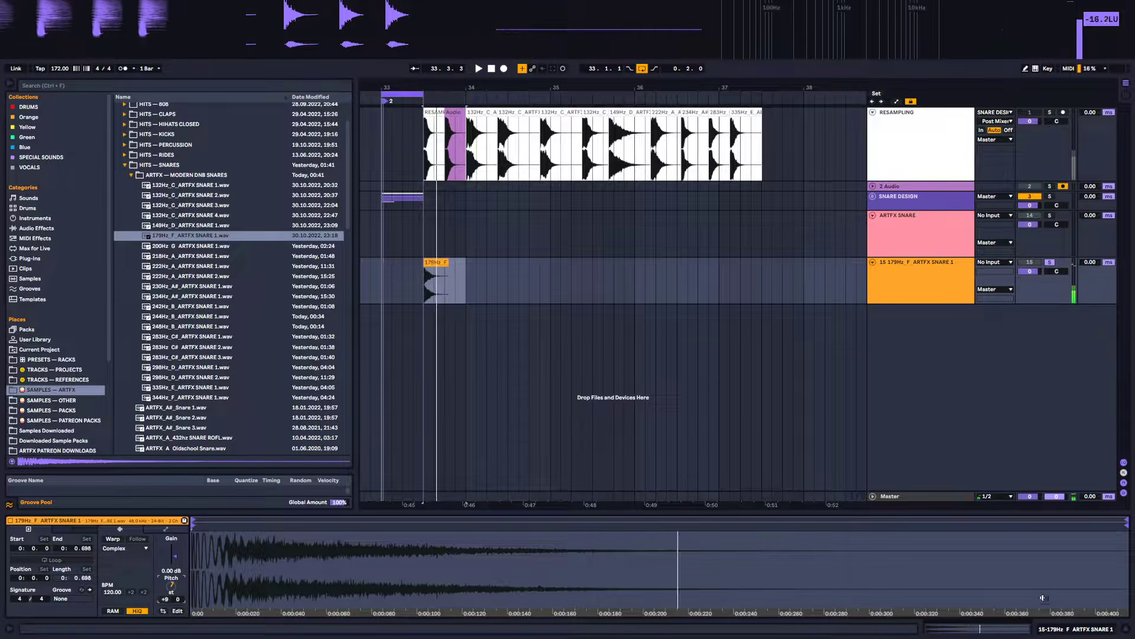
Add the 218Hz_A_ARTFX SNARE 1.wav sample on another new track aligned with the other snares
key(shift+Tab)
click(462, 269)
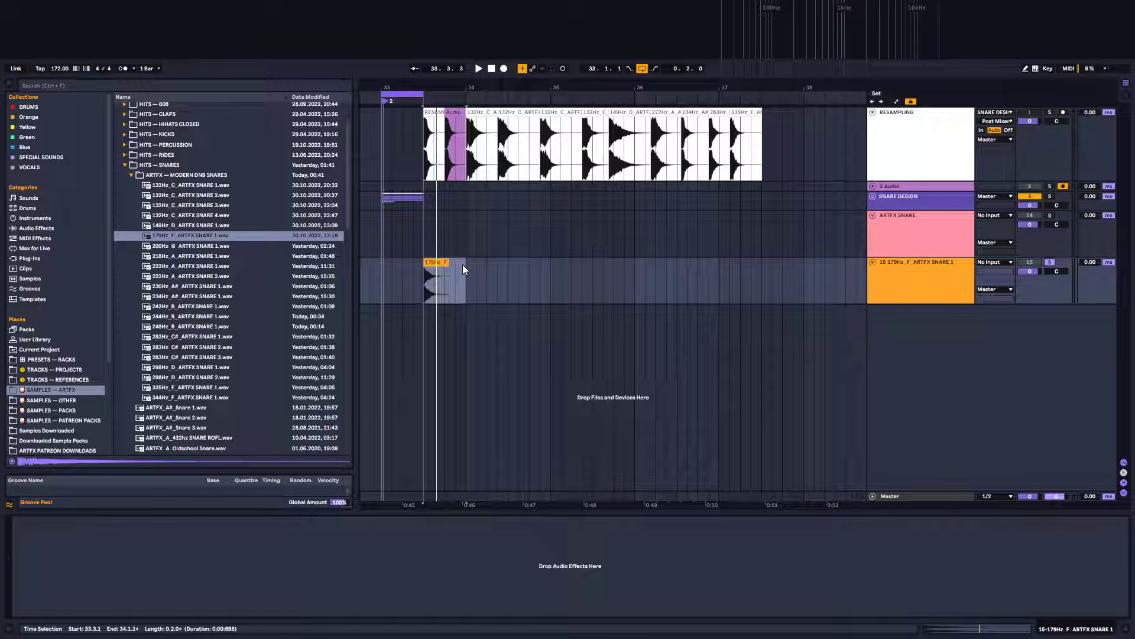
drag(430, 89, 563, 189)
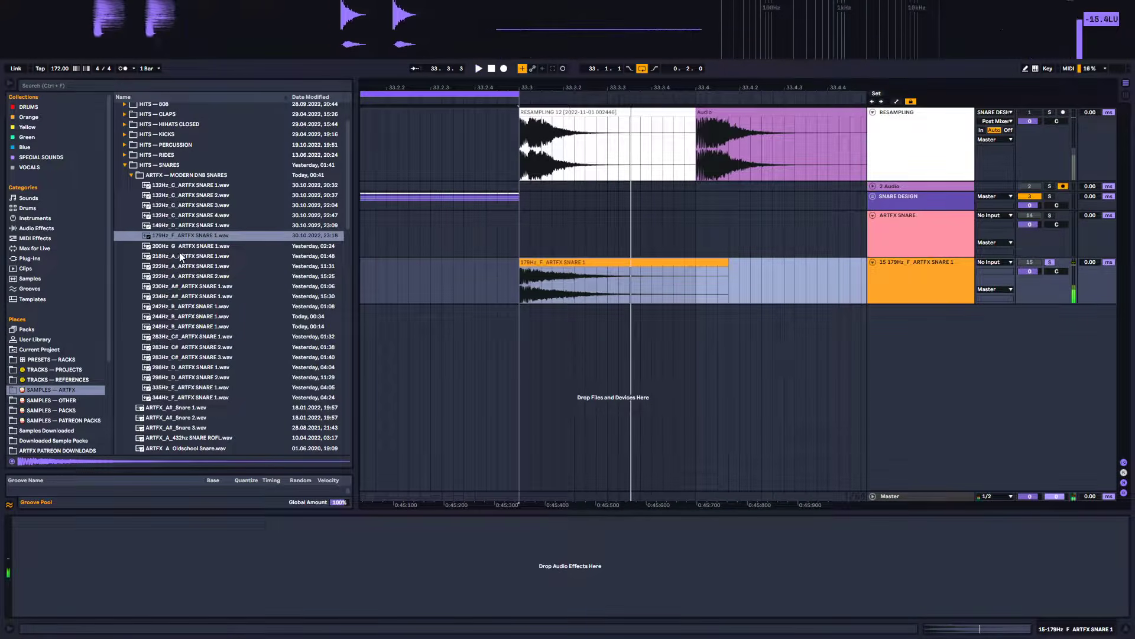
drag(181, 256, 532, 336)
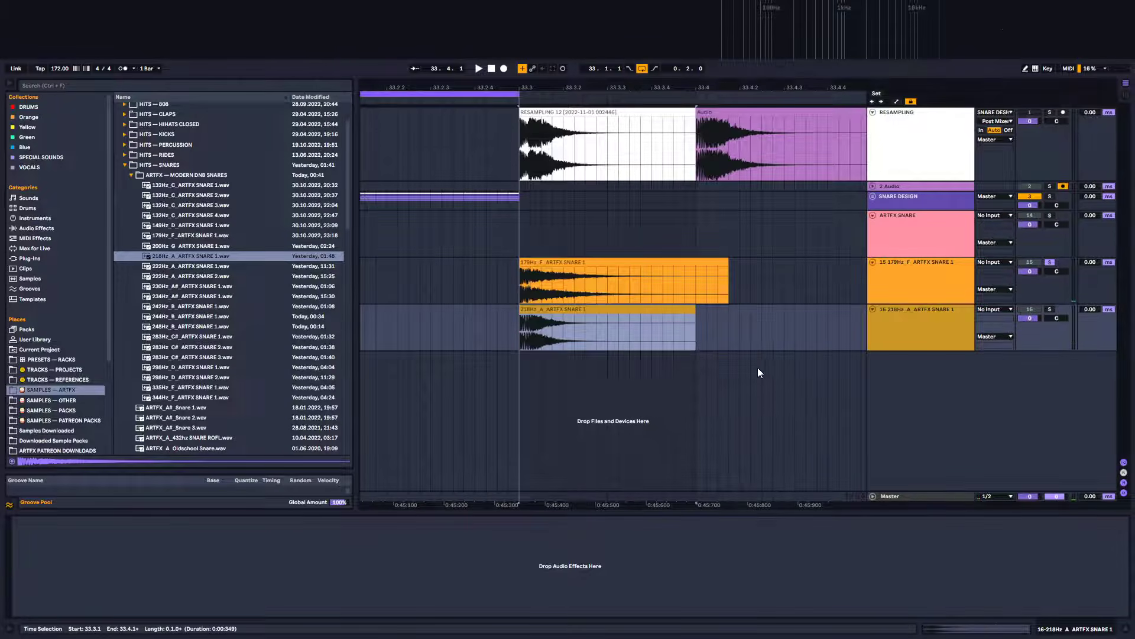
Solo the 218Hz snare track, add a fade-in to its clip, and unsolo the track
click(1049, 309)
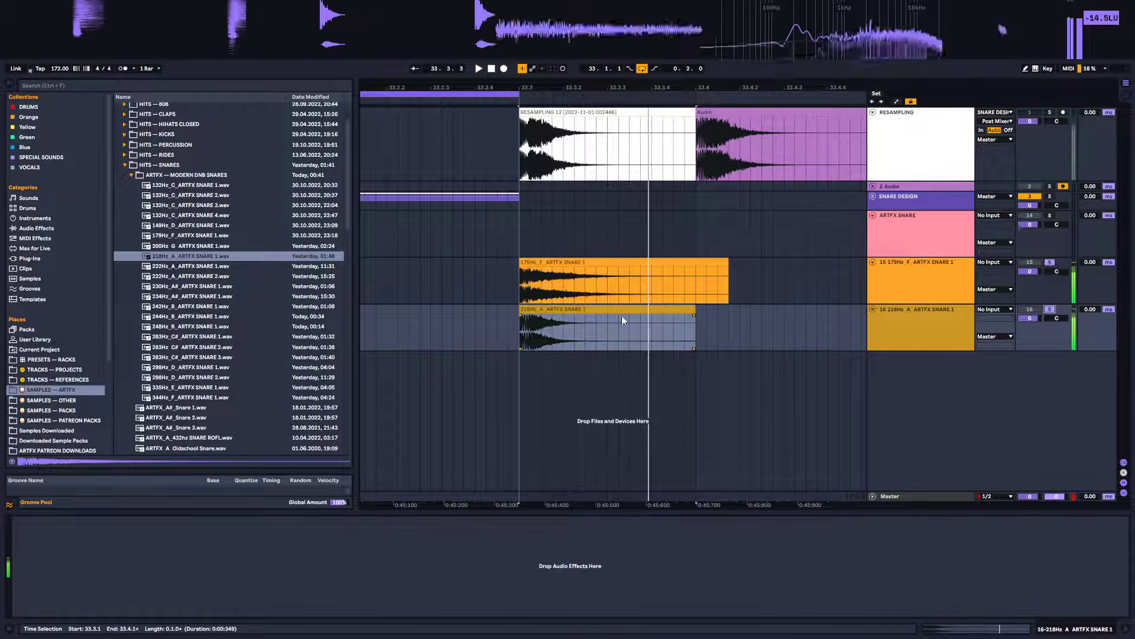
drag(522, 316, 540, 340)
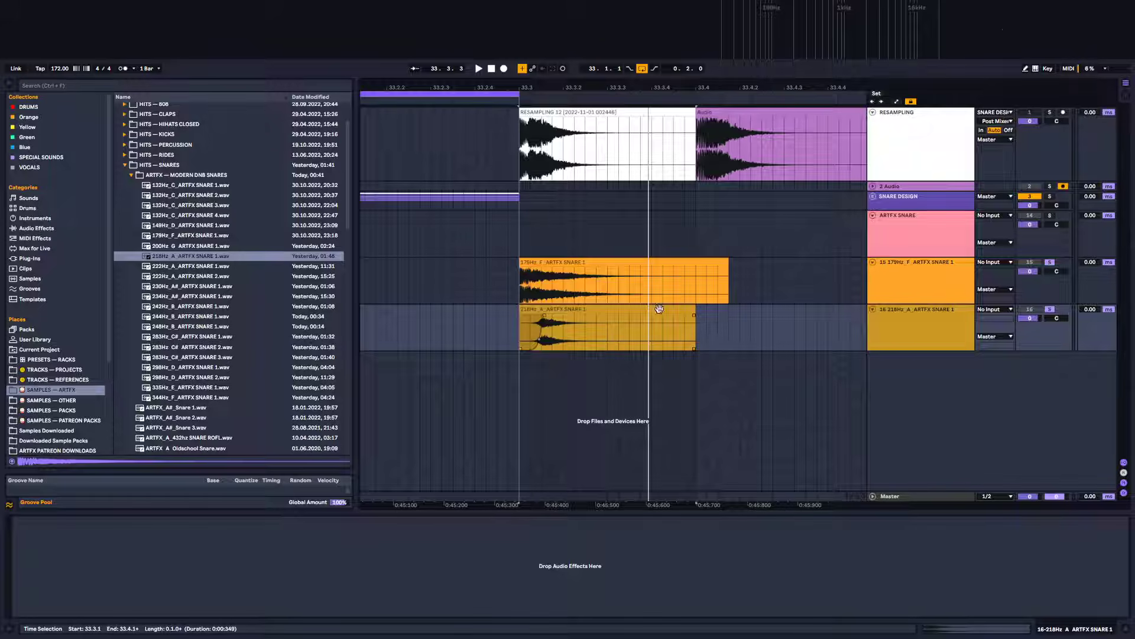
click(1050, 308)
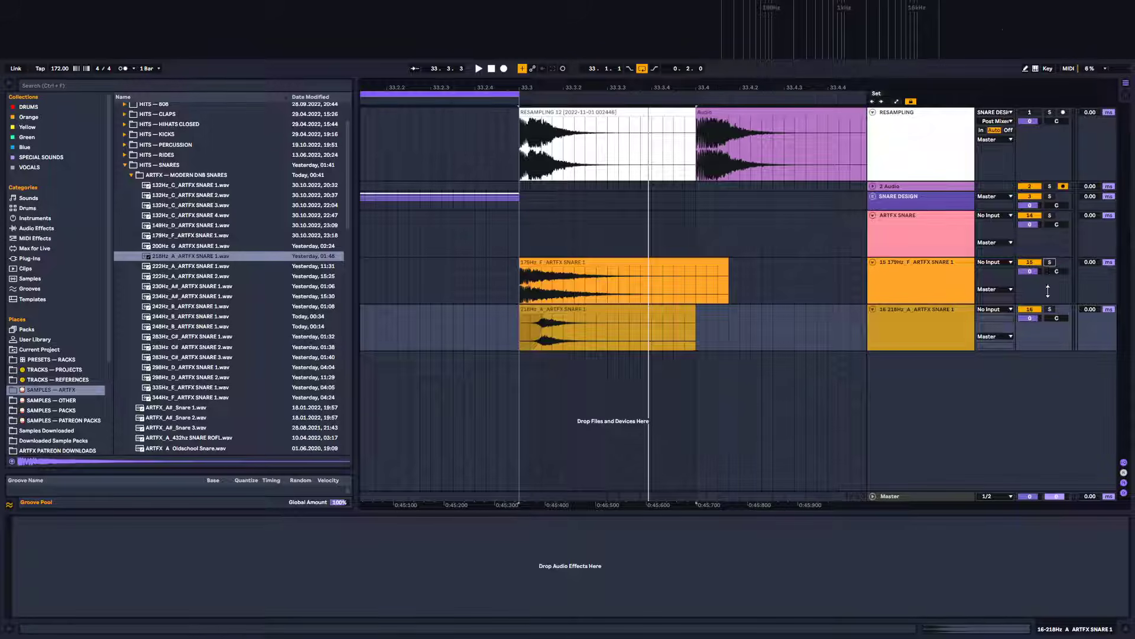
Delete the two imported ARTFX snare tracks
click(902, 271)
click(897, 310)
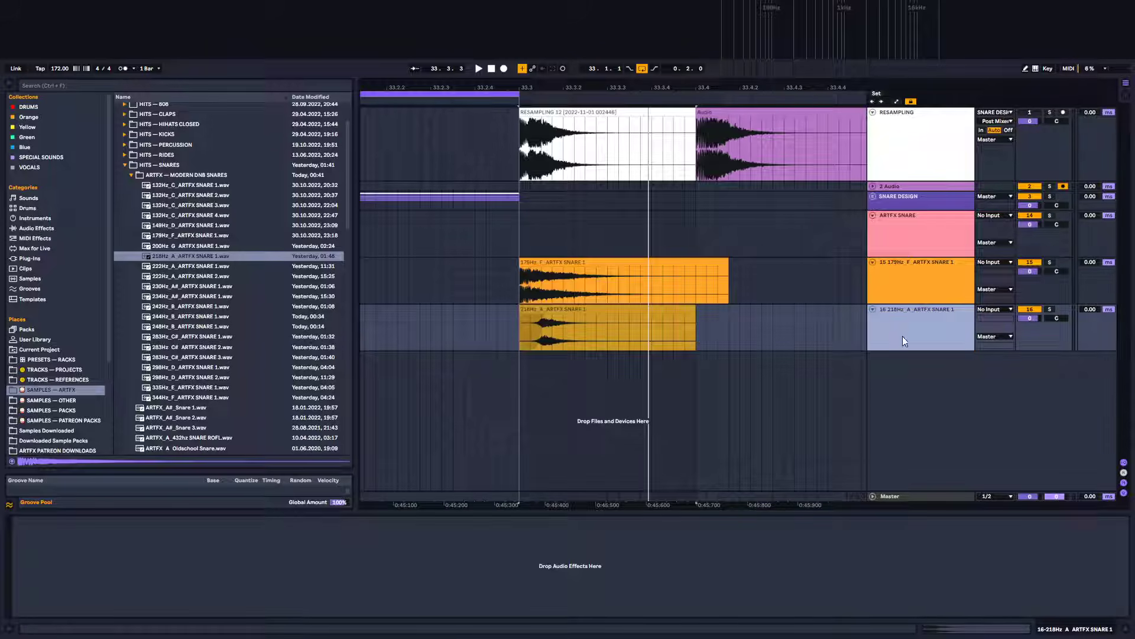
shift+click(899, 269)
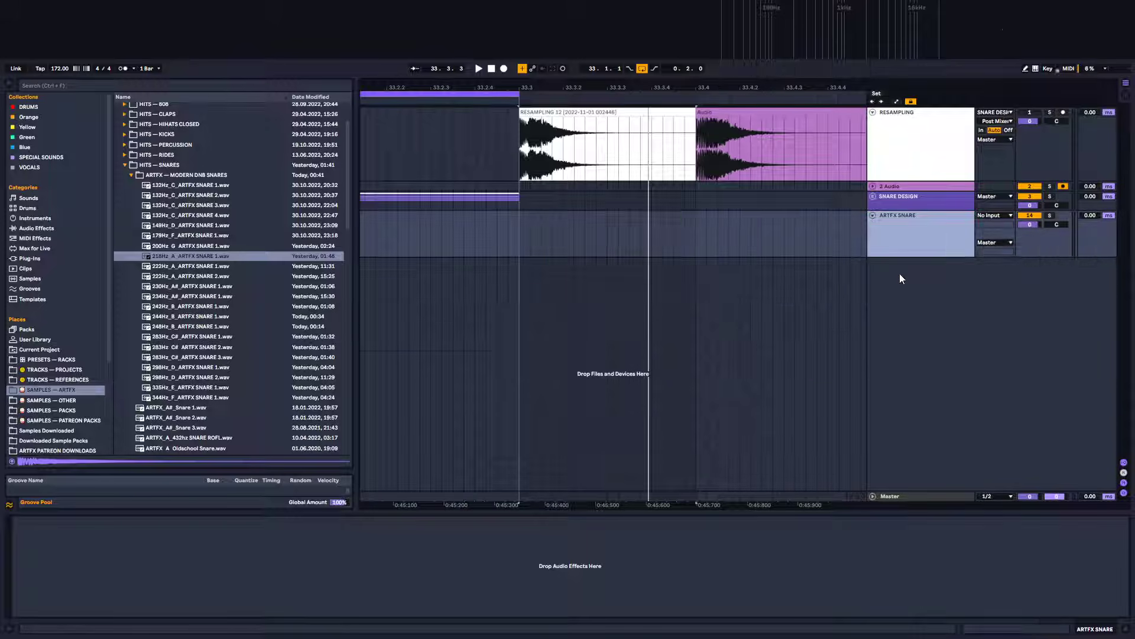
key(Delete)
Delete the resampled snare clips from the RESAMPLING track
drag(584, 87, 548, 97)
drag(709, 137, 484, 140)
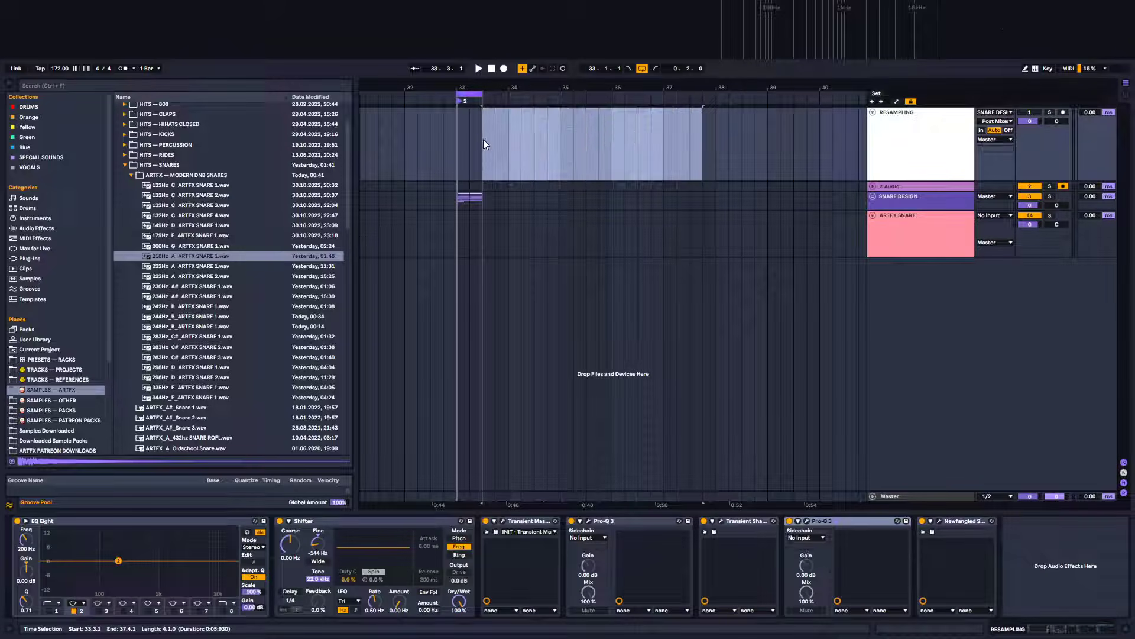
key(Delete)
drag(466, 85, 635, 146)
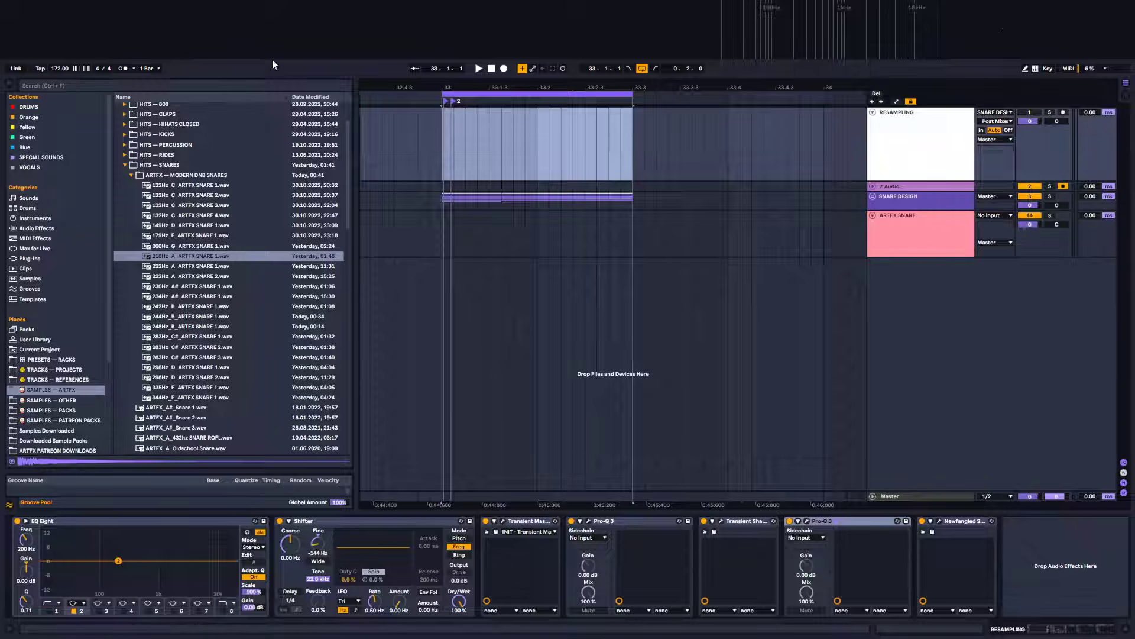
mouse_move(39, 21)
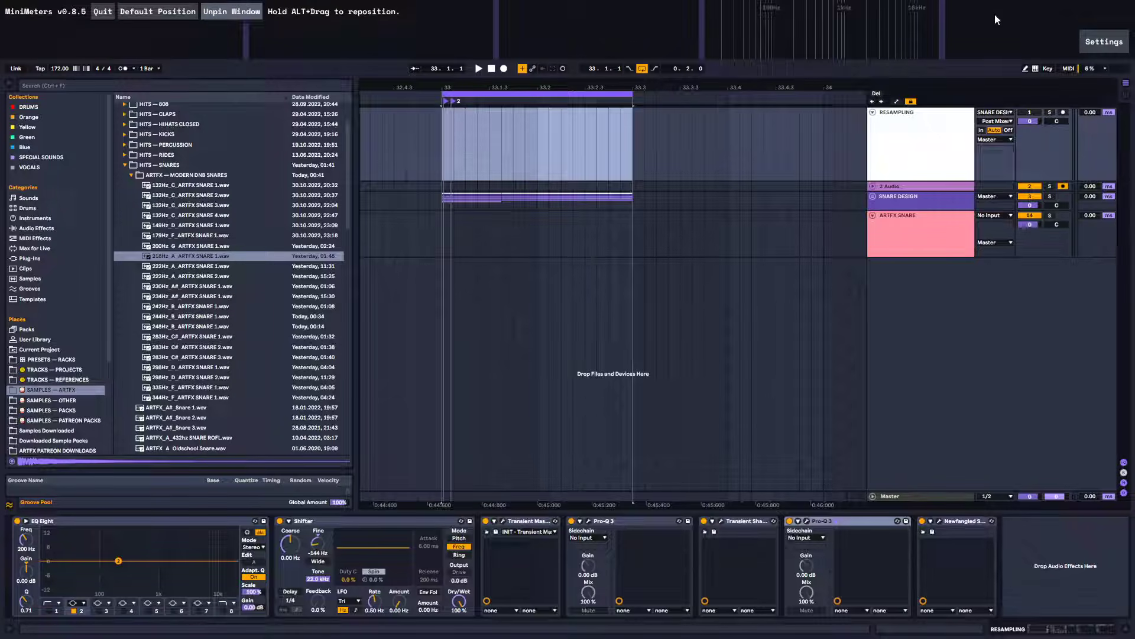